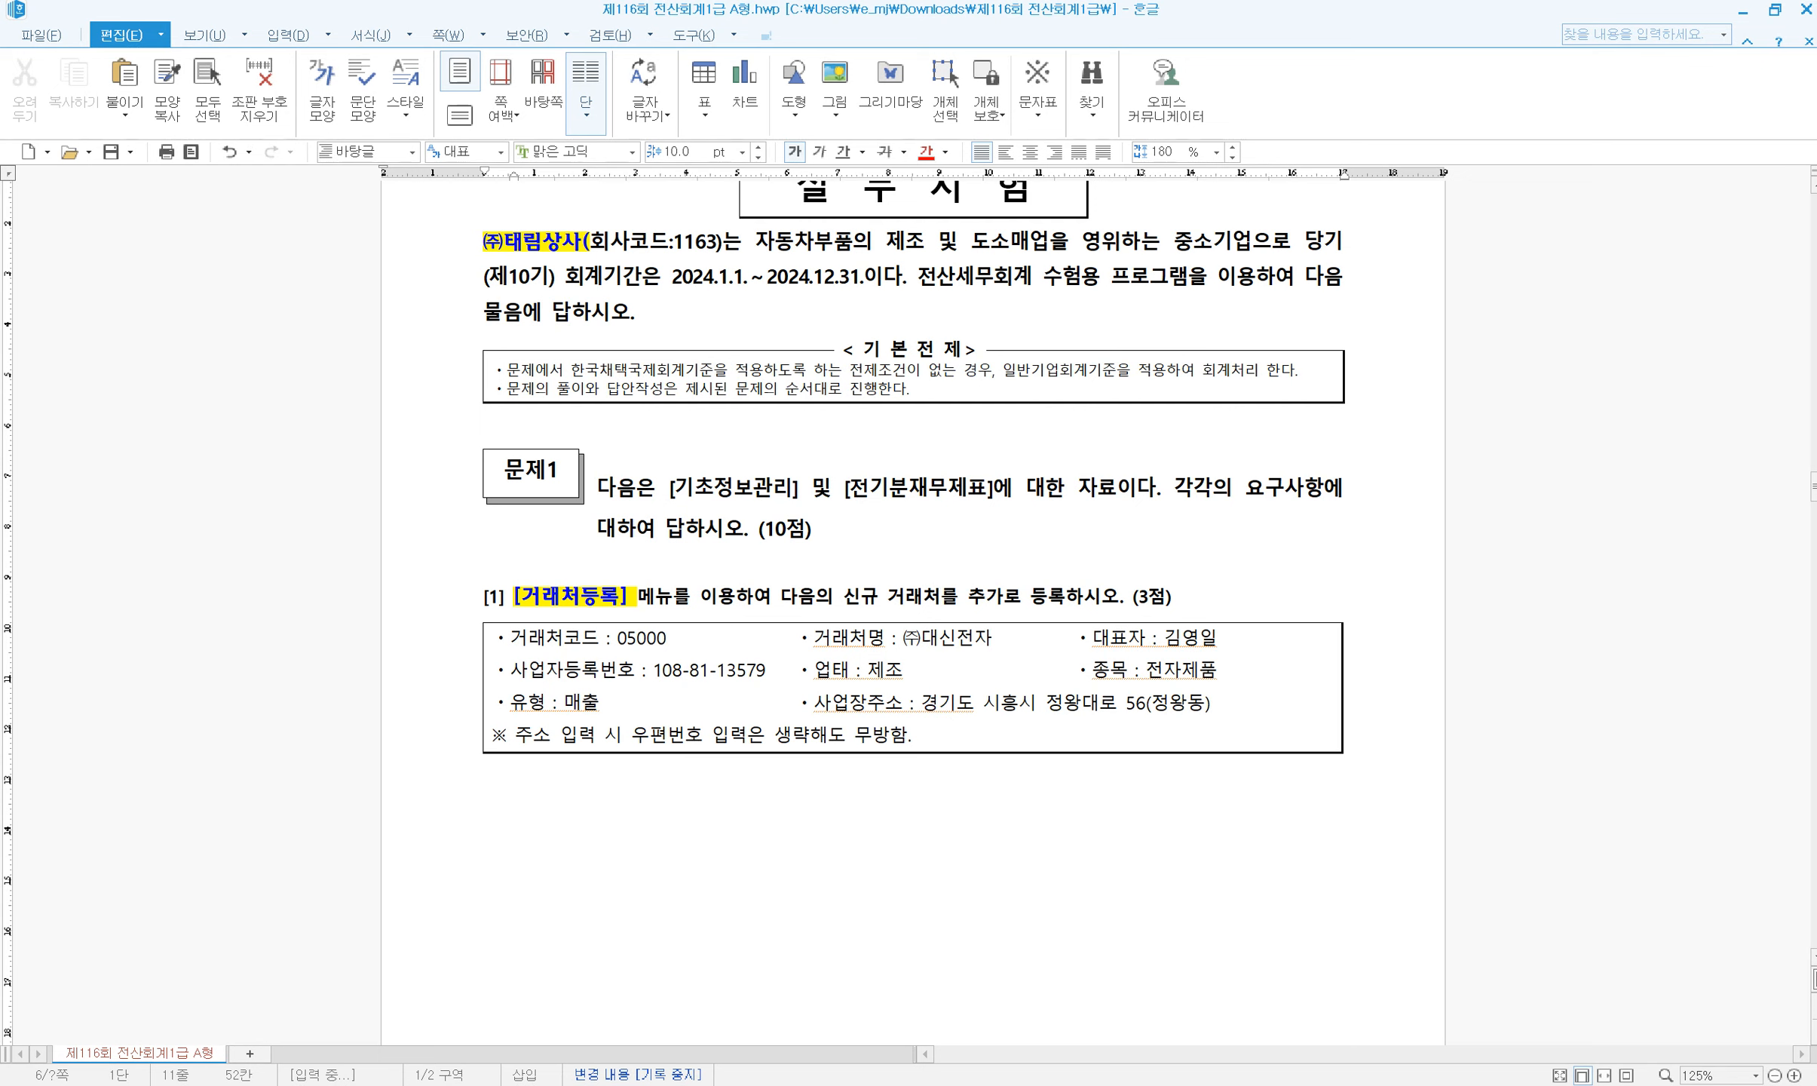
Switch to the KcLep accounting program and open 거래처등록, placing its window below the client data of question 1
key(alt+Tab)
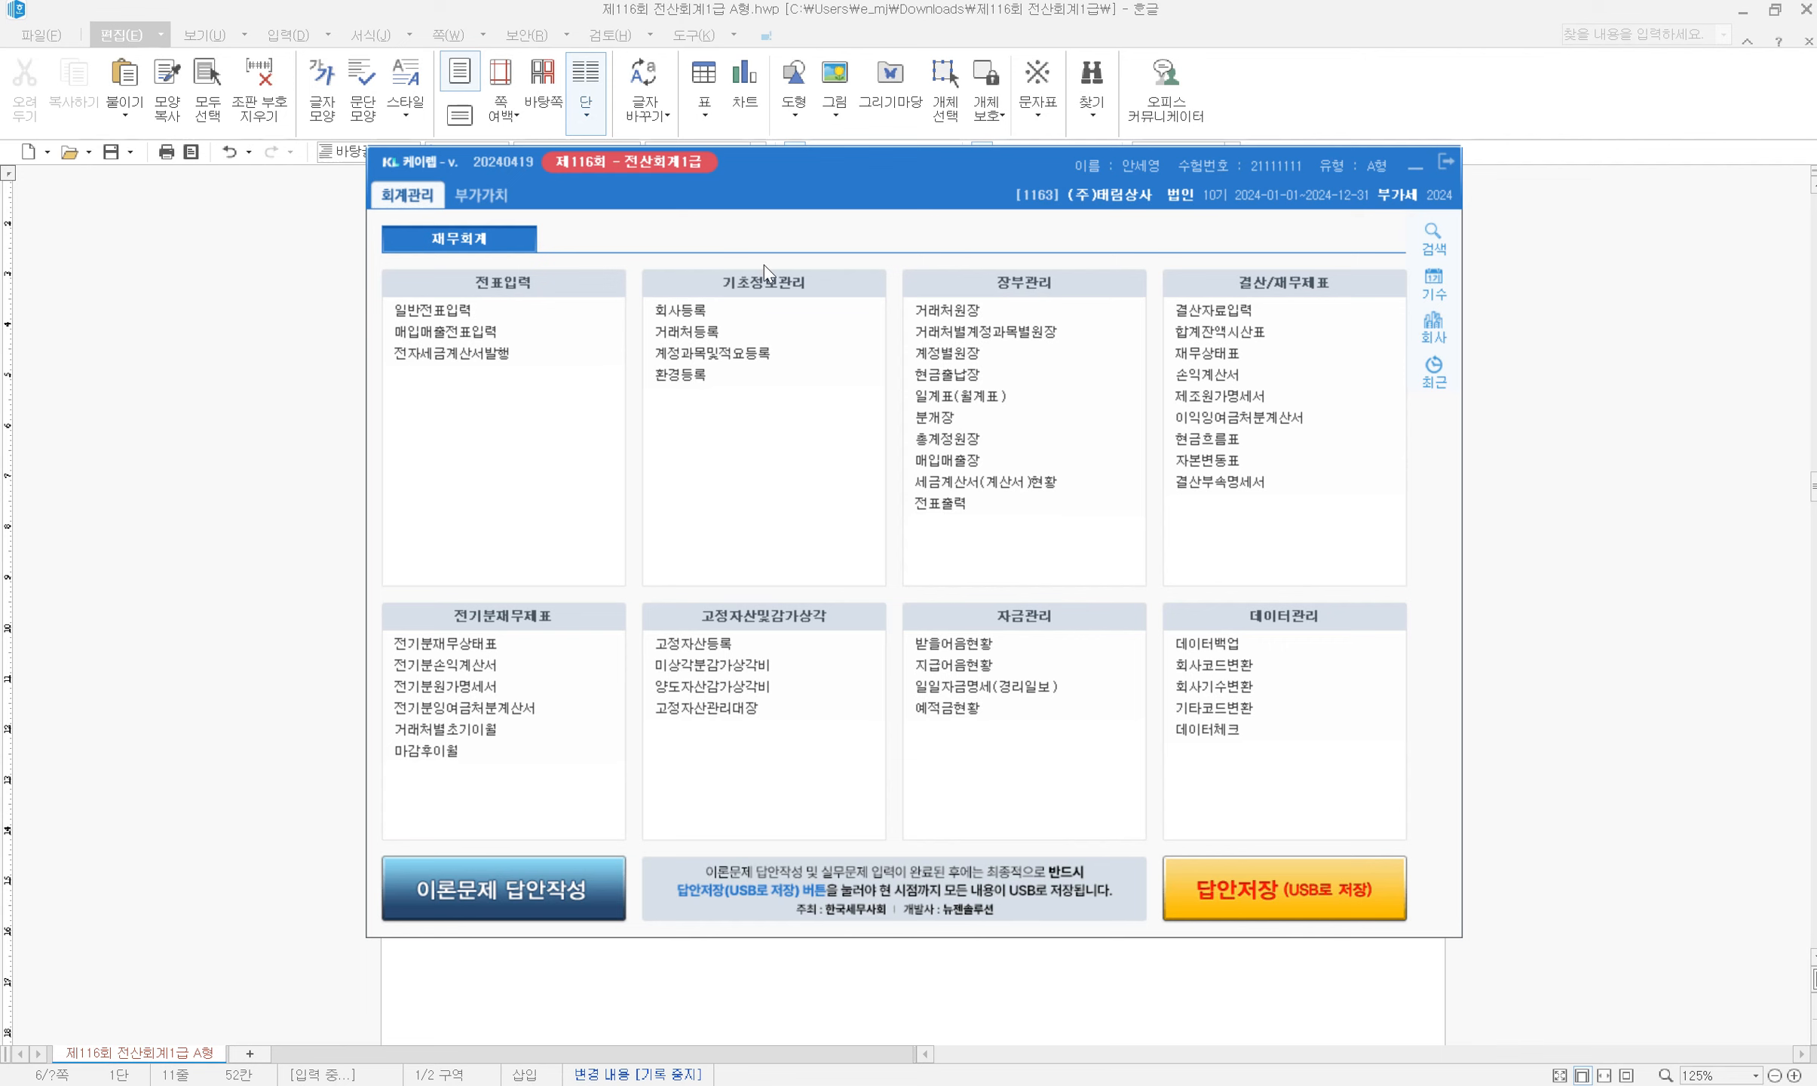
click(777, 332)
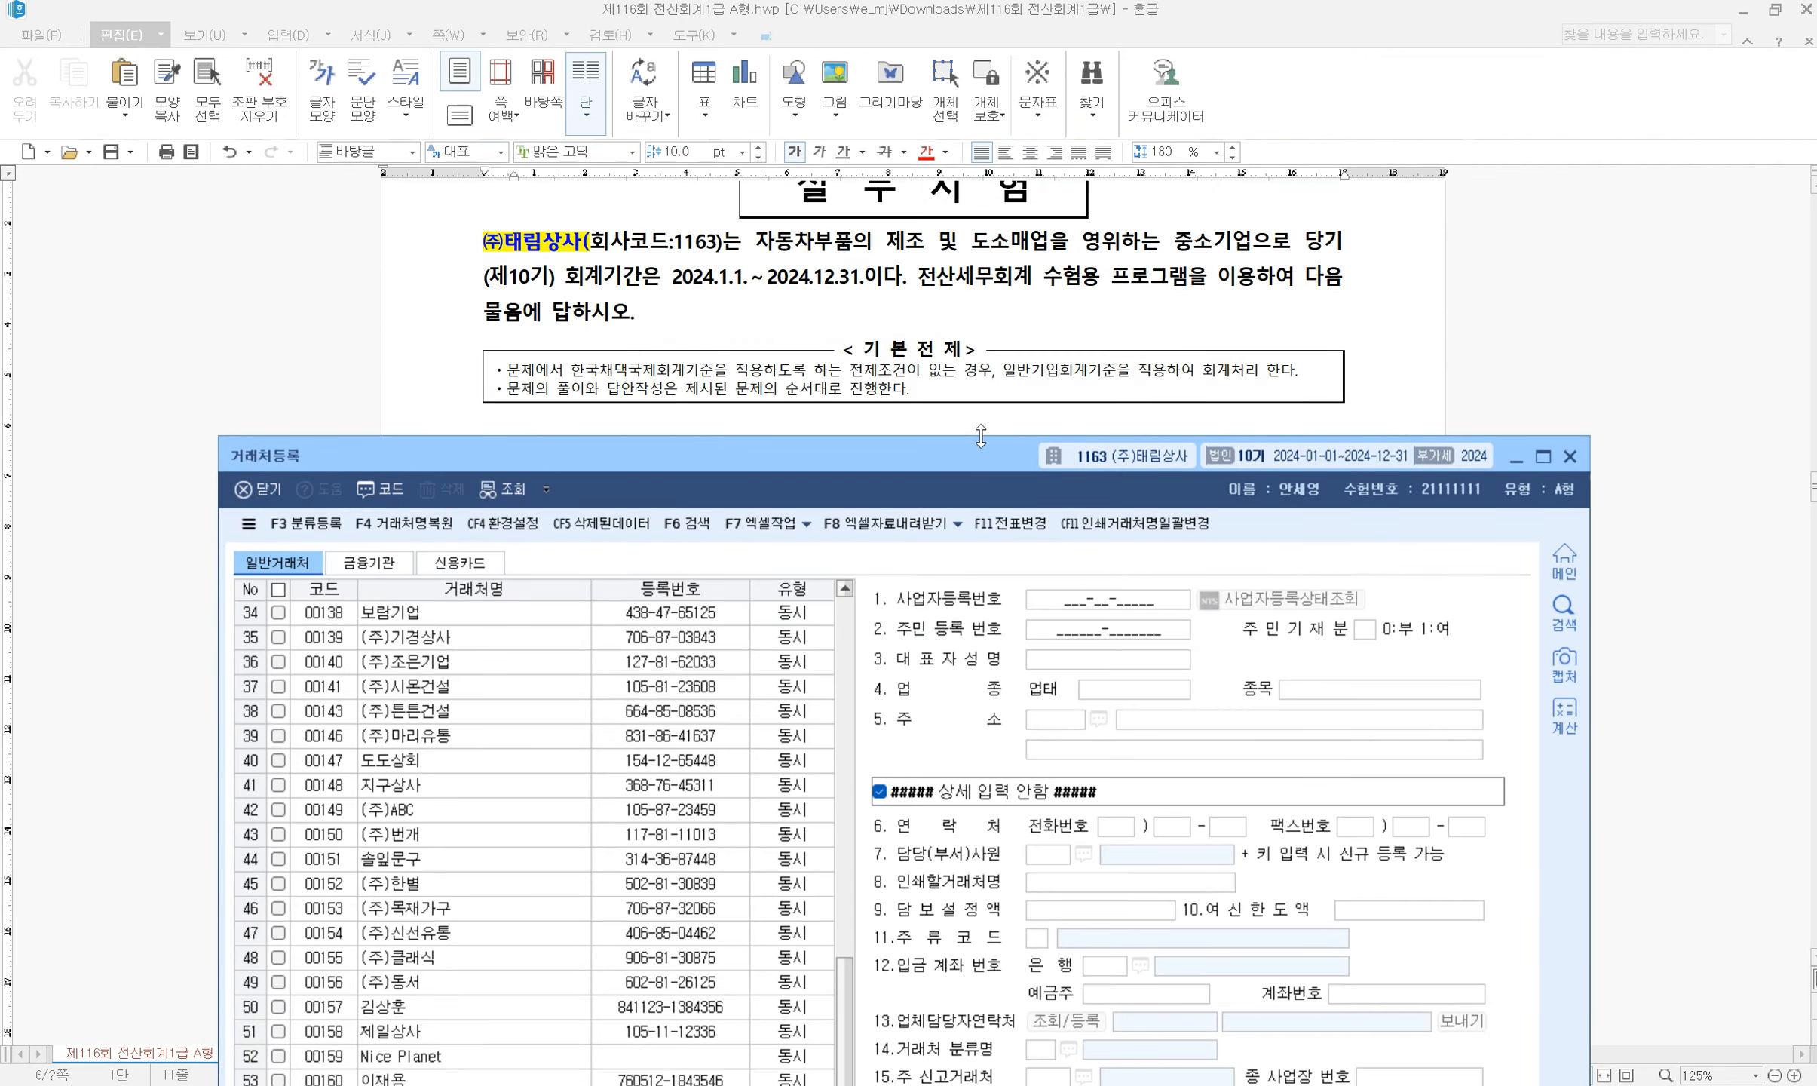
drag(978, 437, 978, 673)
scroll(890, 461, down, 5)
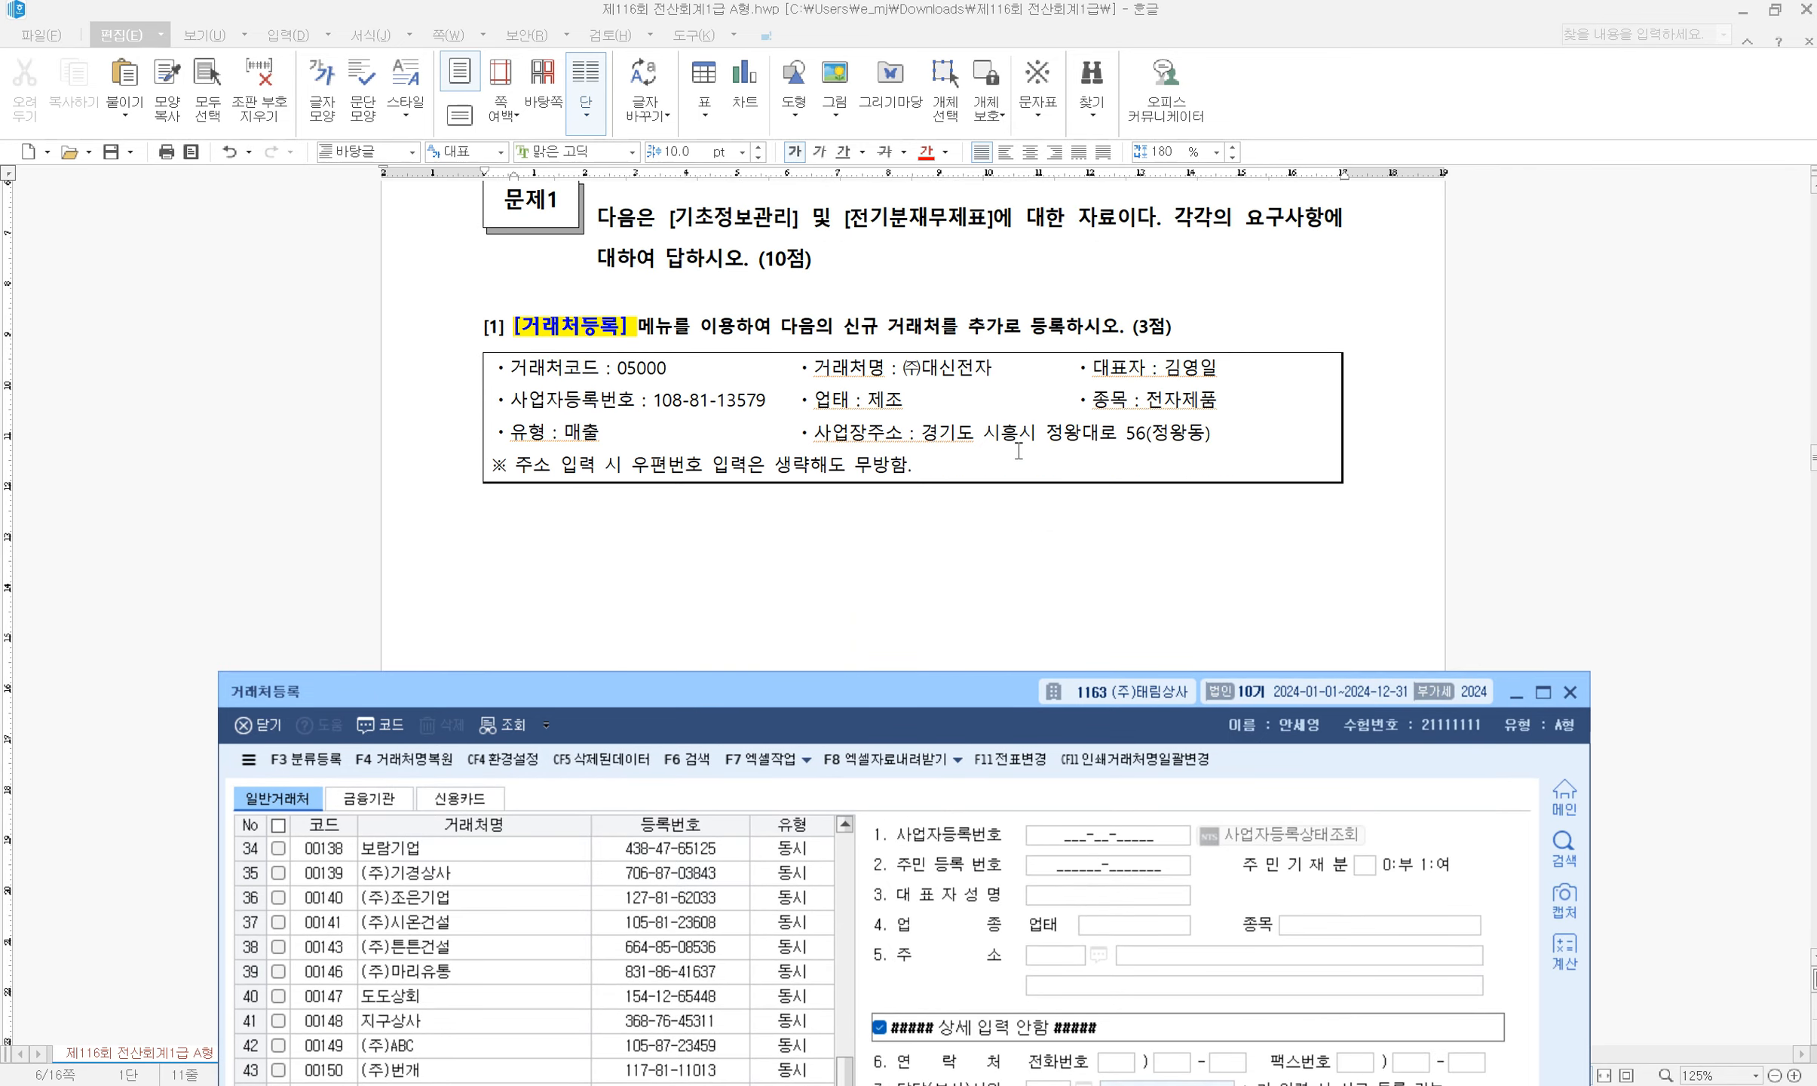
drag(829, 692, 859, 376)
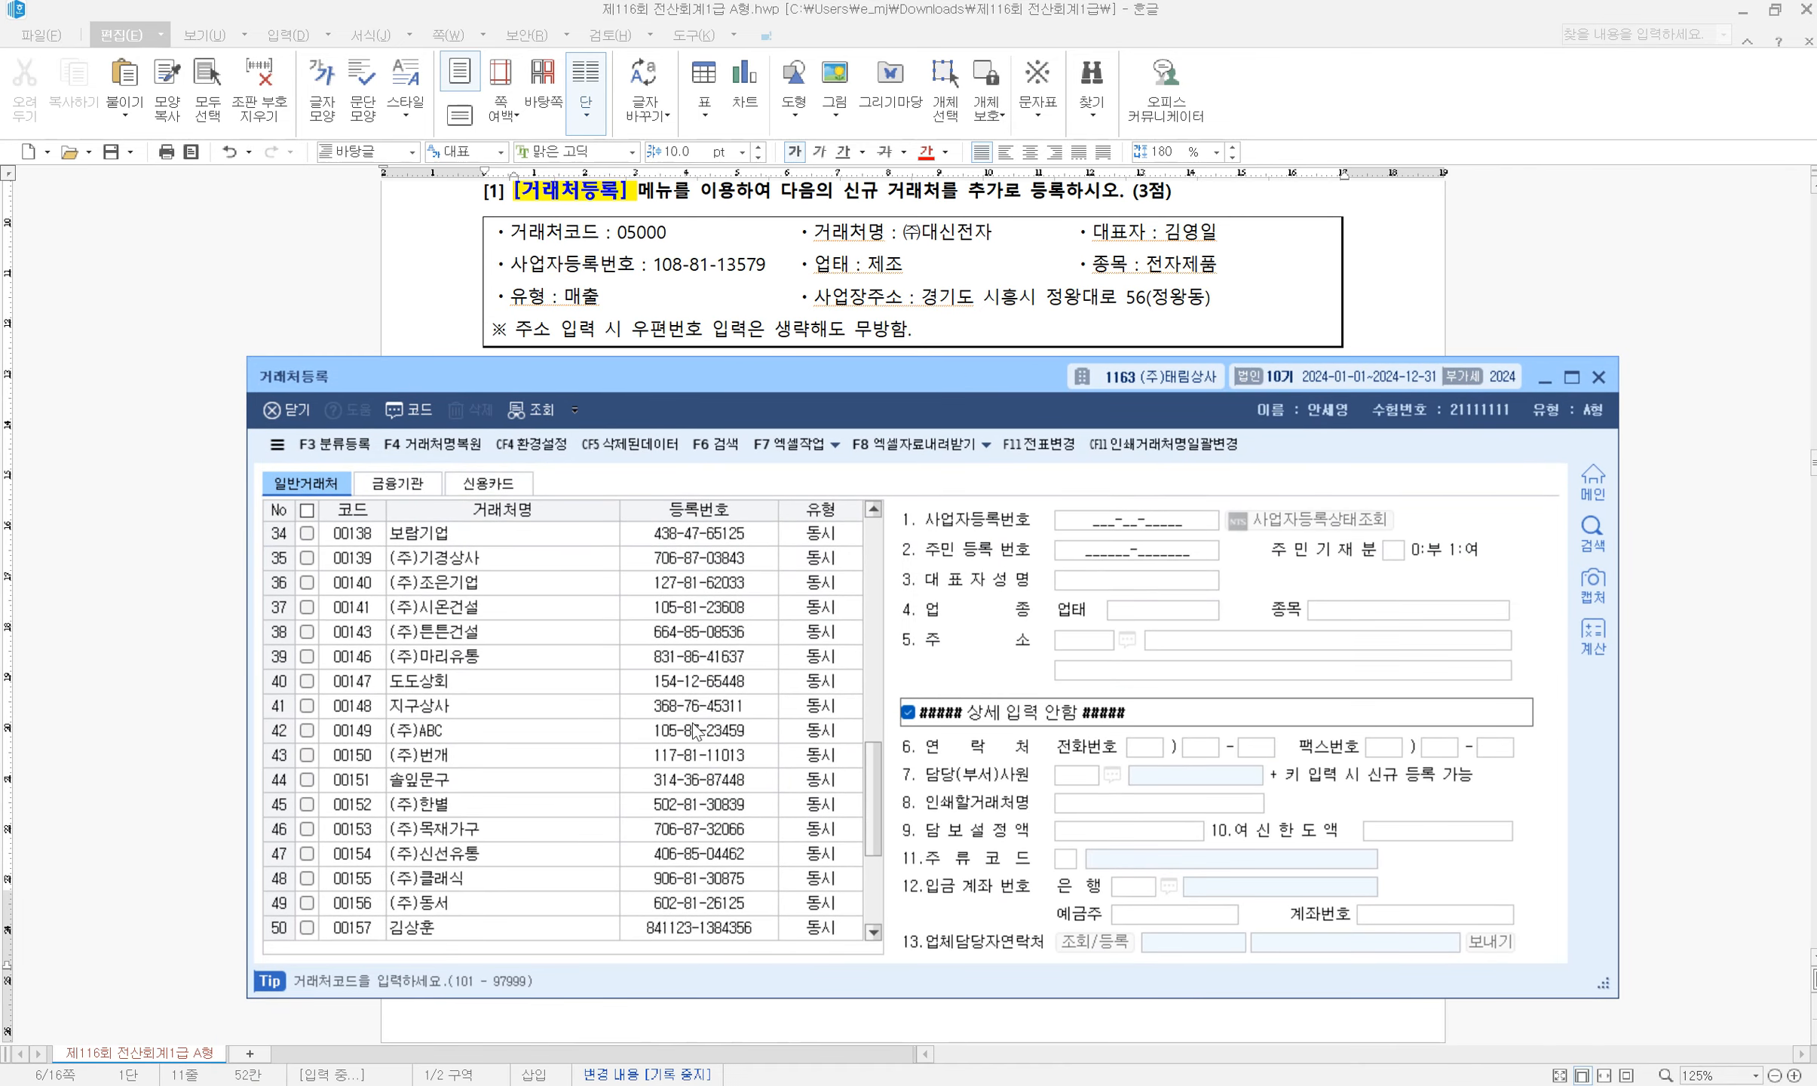
Add a general client with code 05000, name (주)대신전자 and type 매출 in the first empty row
scroll(695, 729, down, 4)
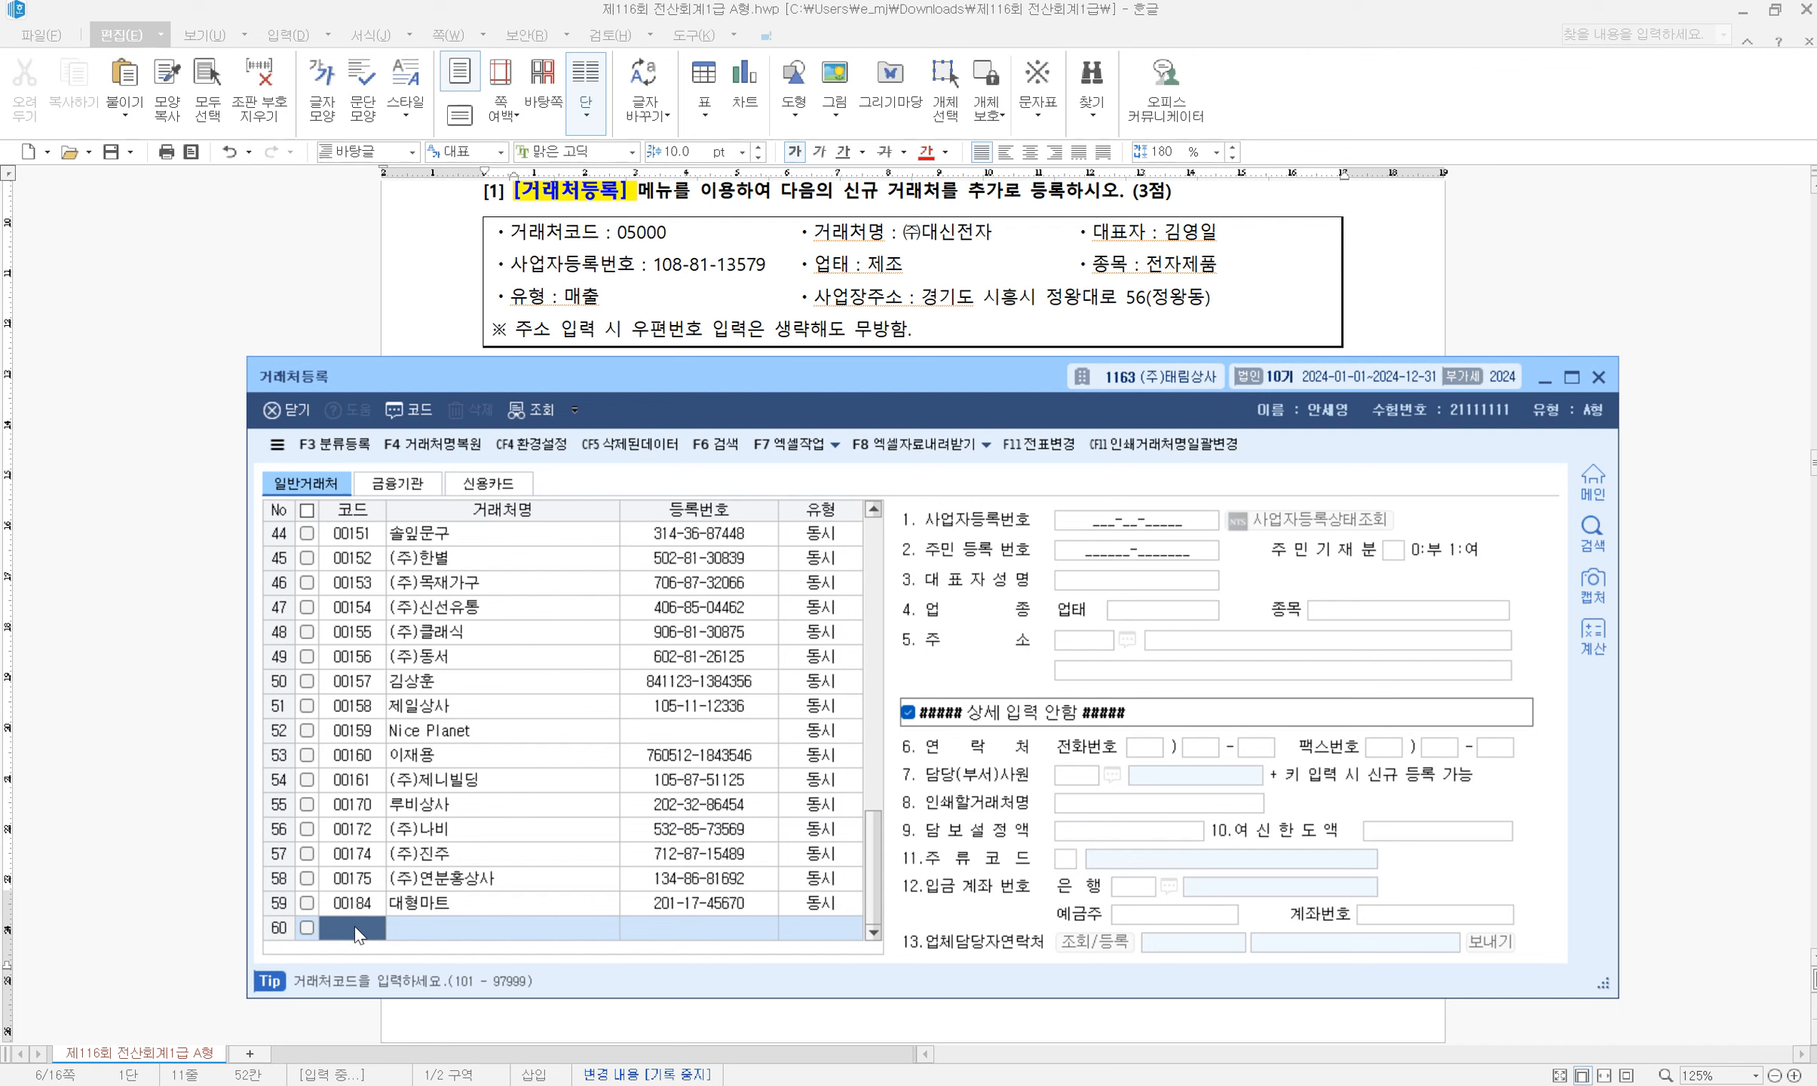
text(05000)
key(Return)
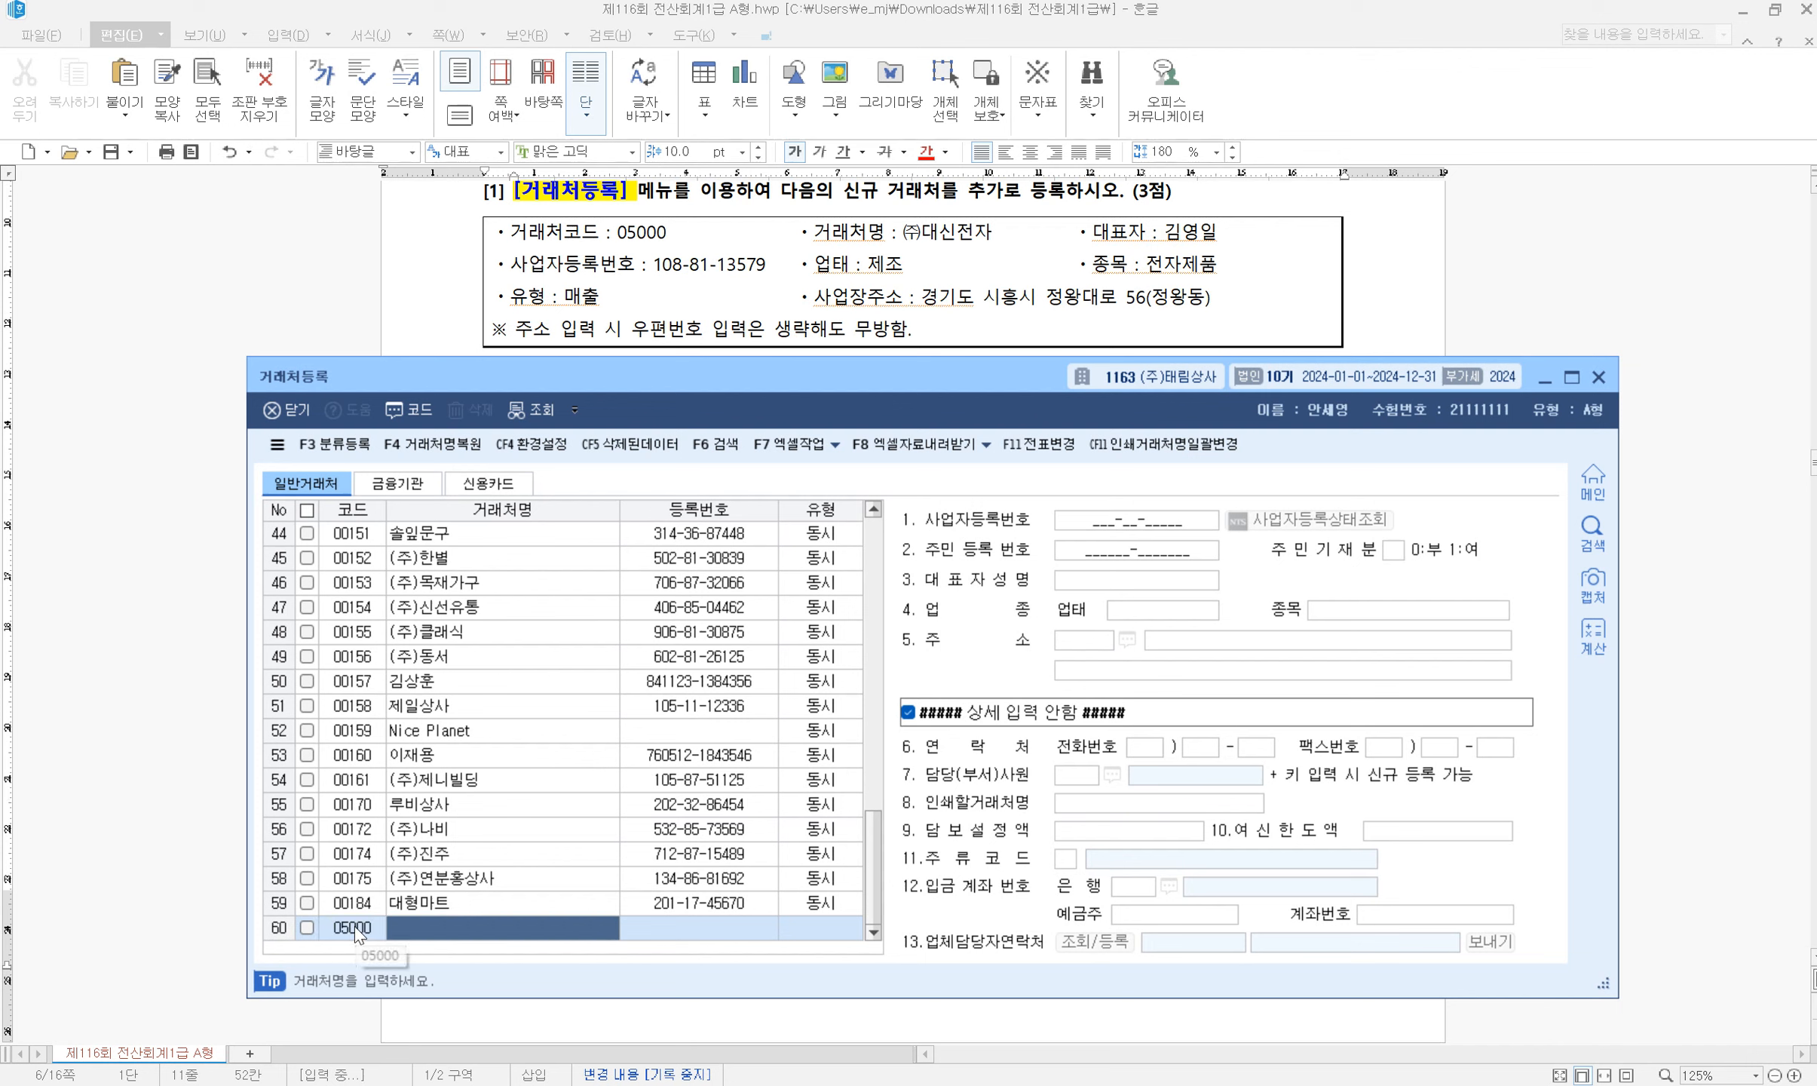
text(()
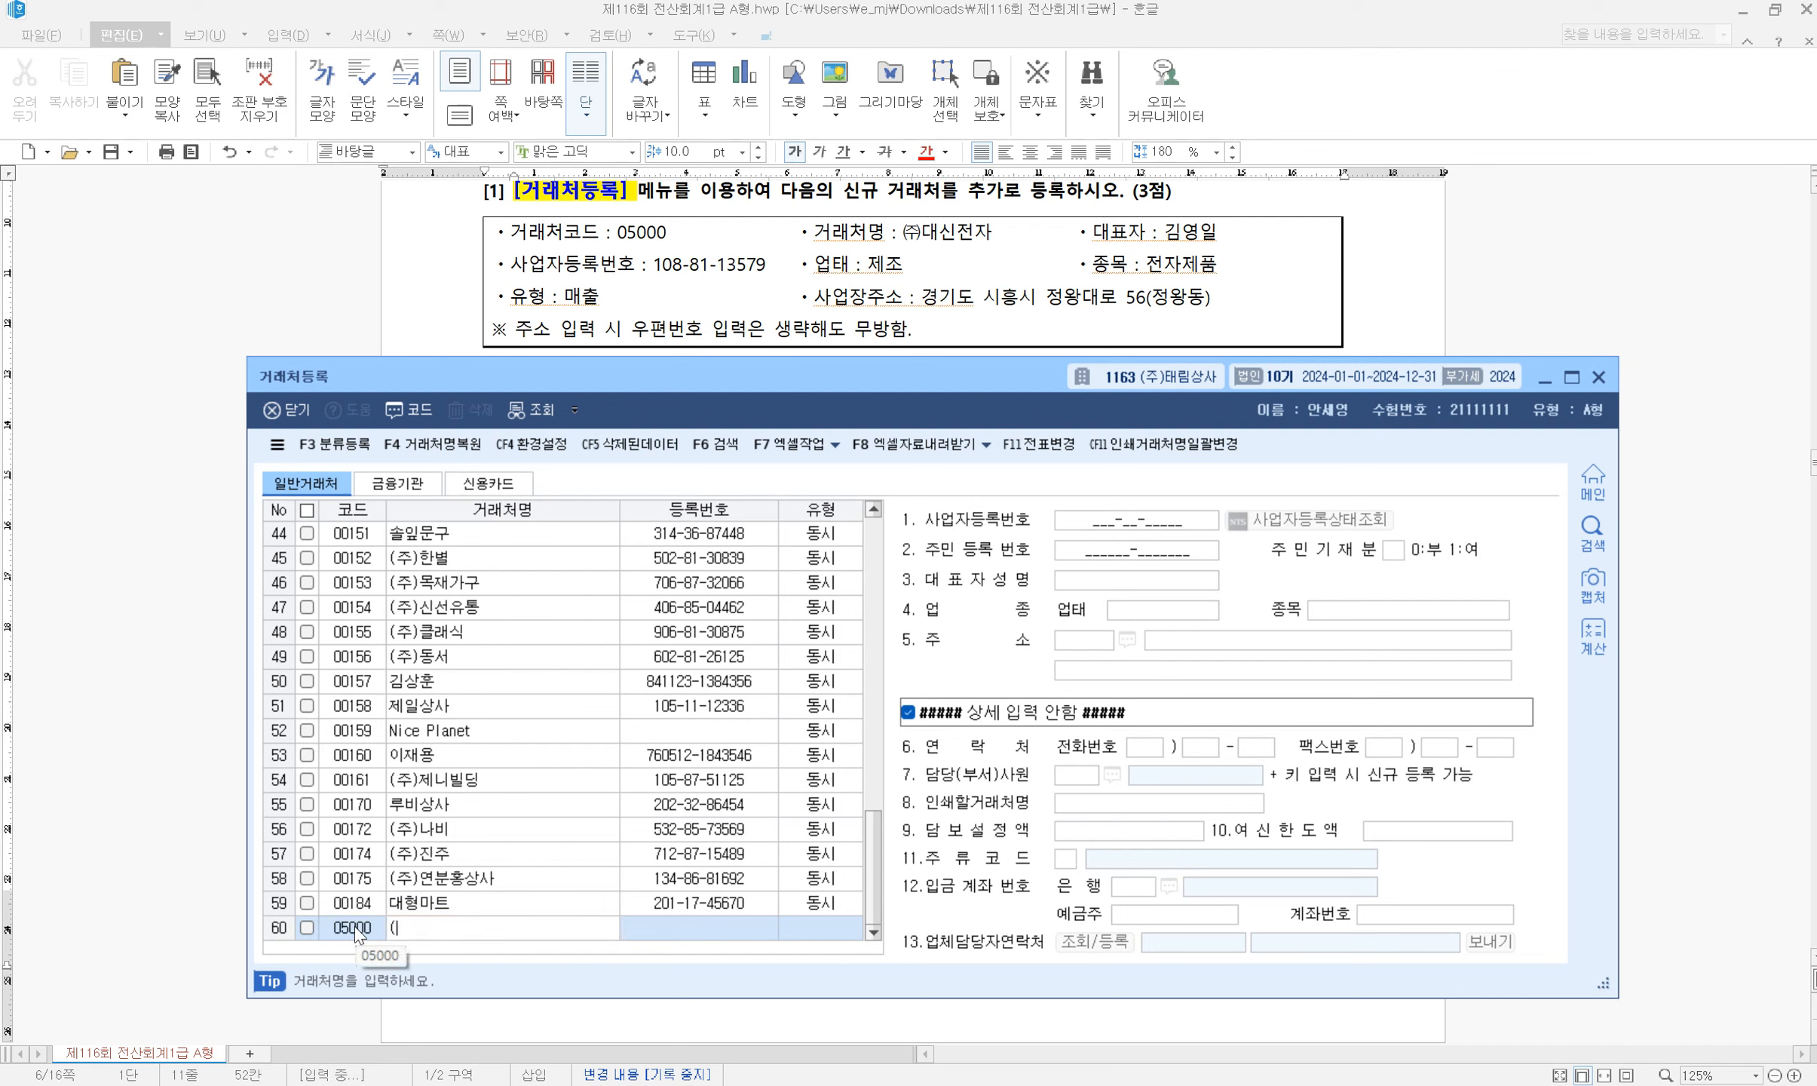
text(주)대신전자)
key(Return)
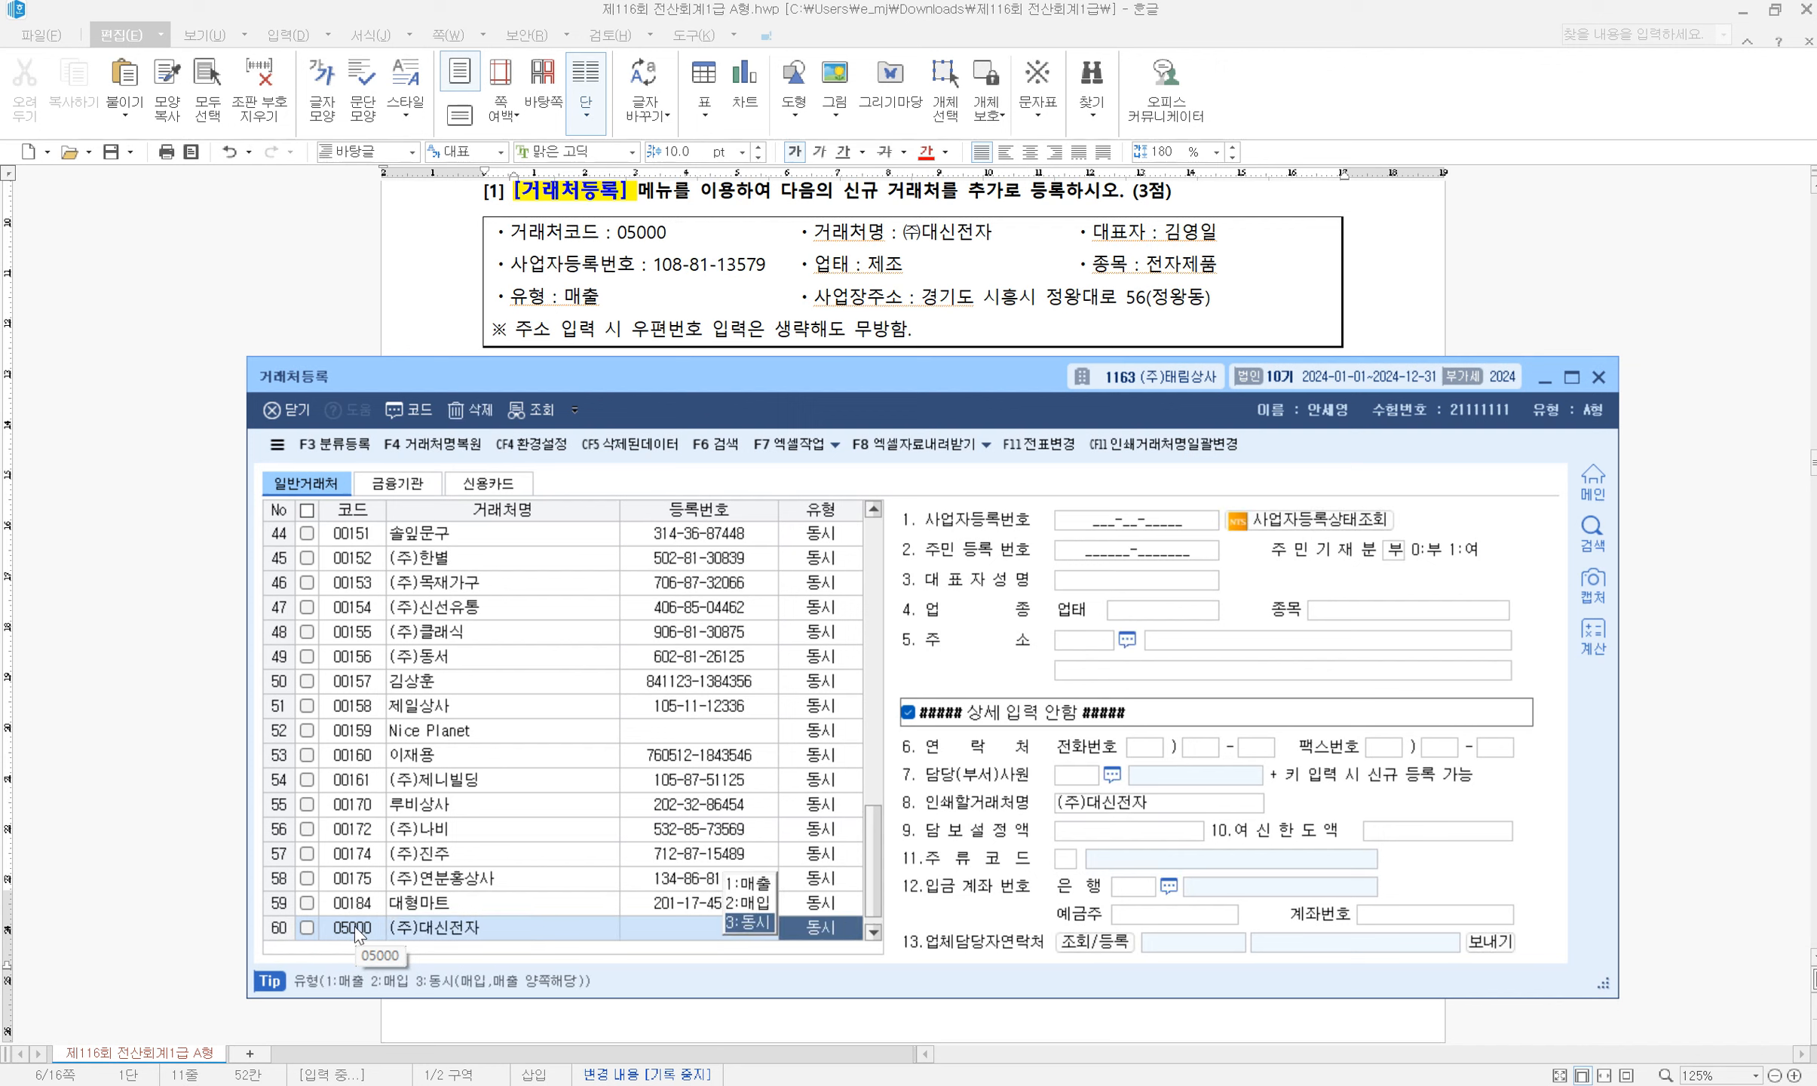
key(1)
key(Return)
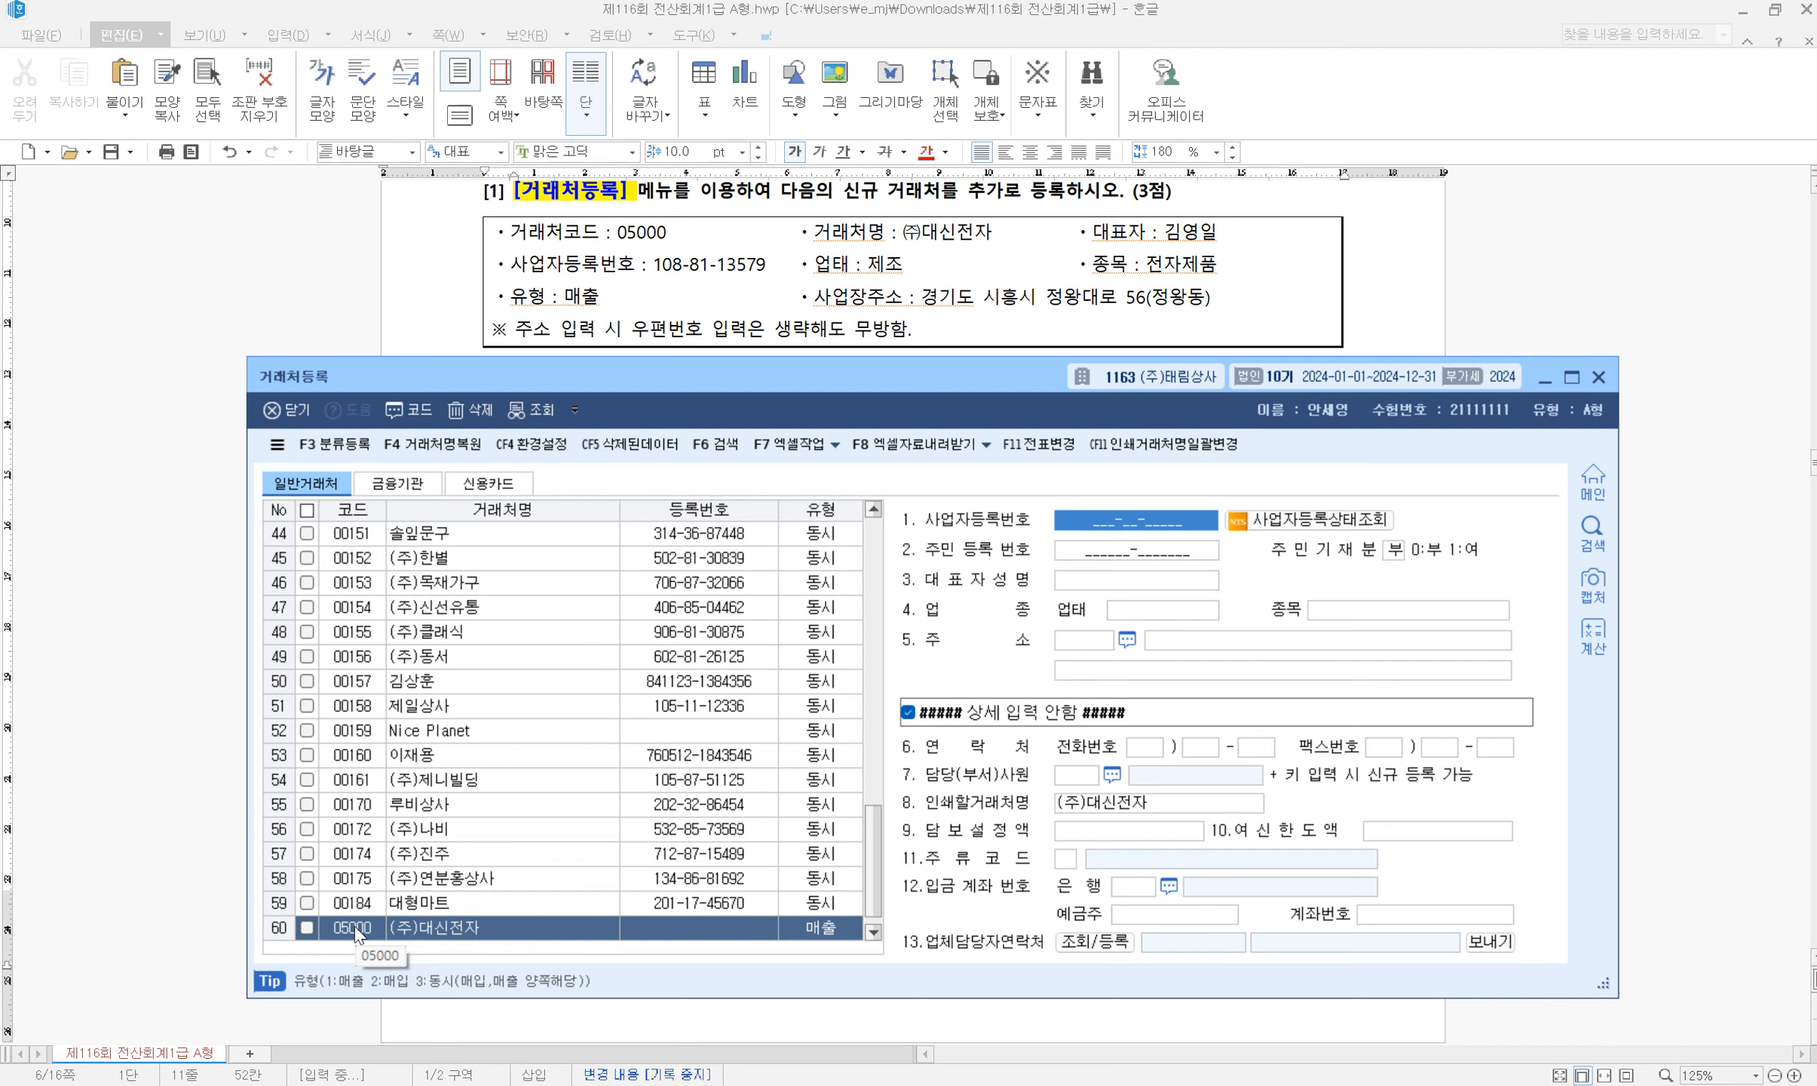
Enter the business registration number and the representative's full name for (주)대신전자
text(108-81-1)
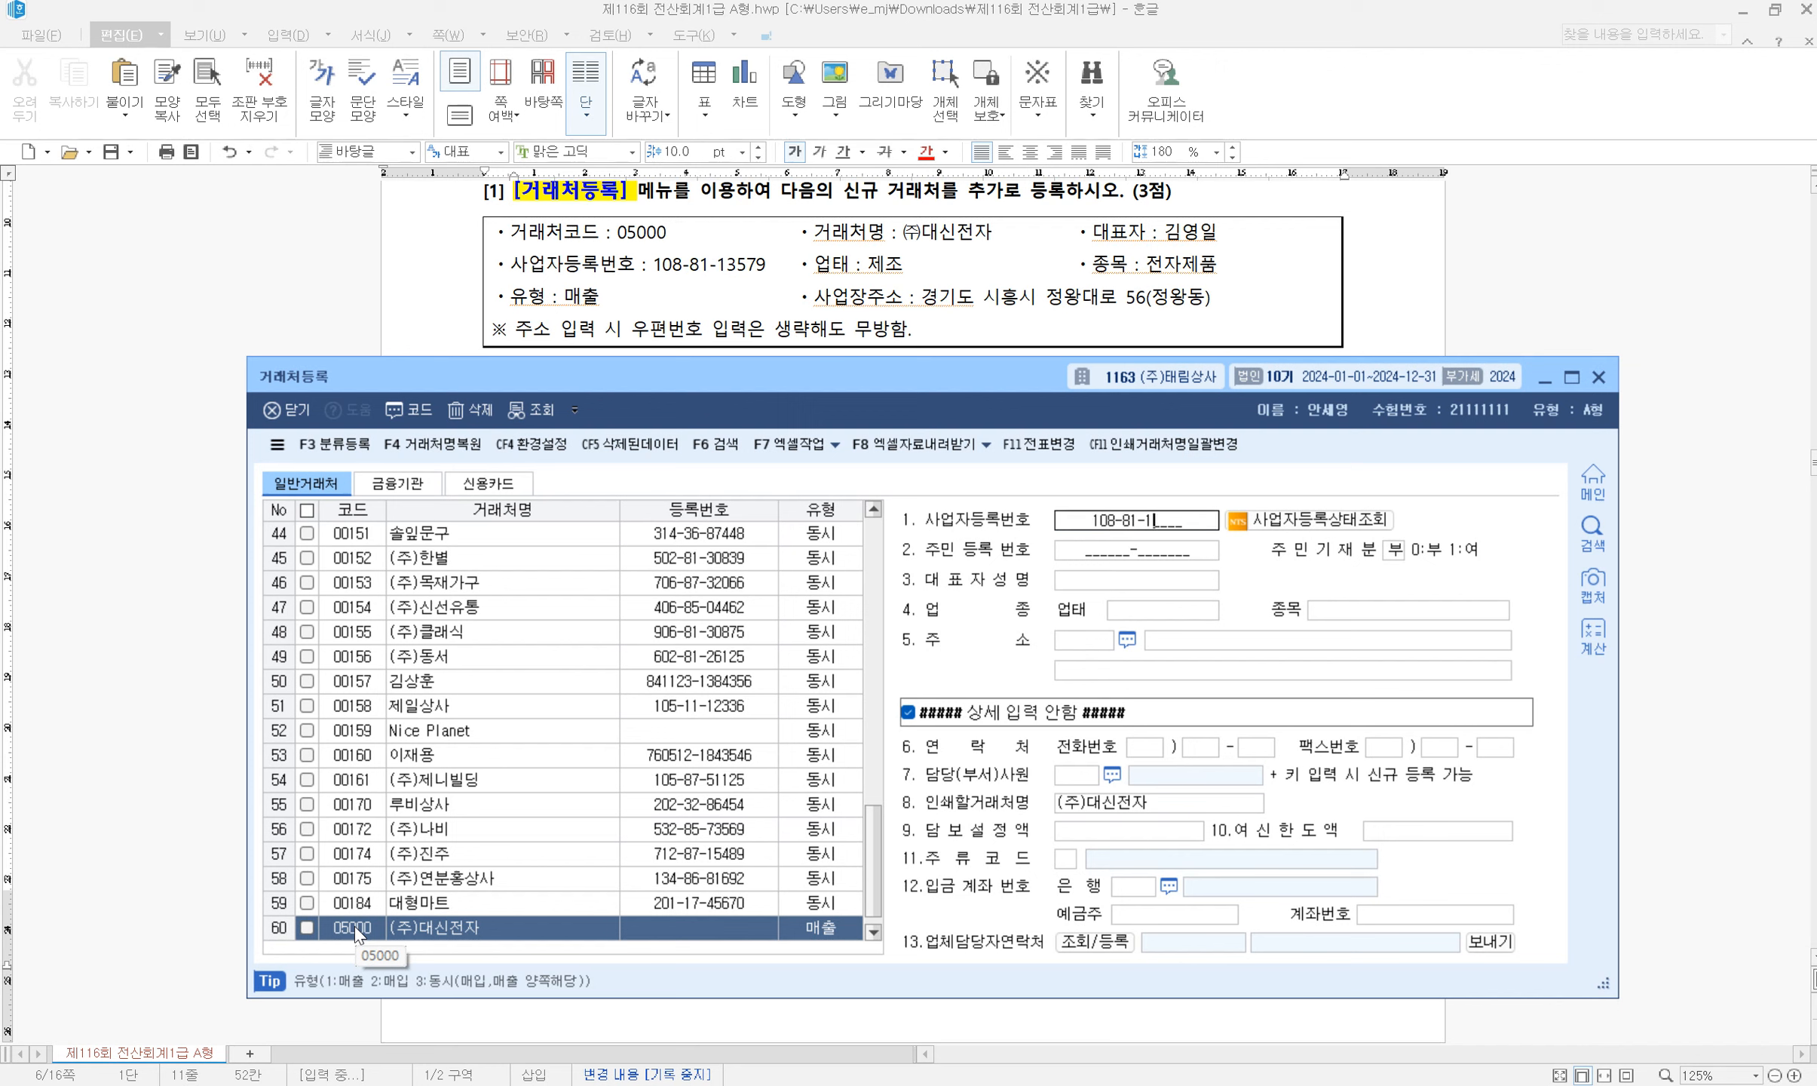
text(3579)
key(Return)
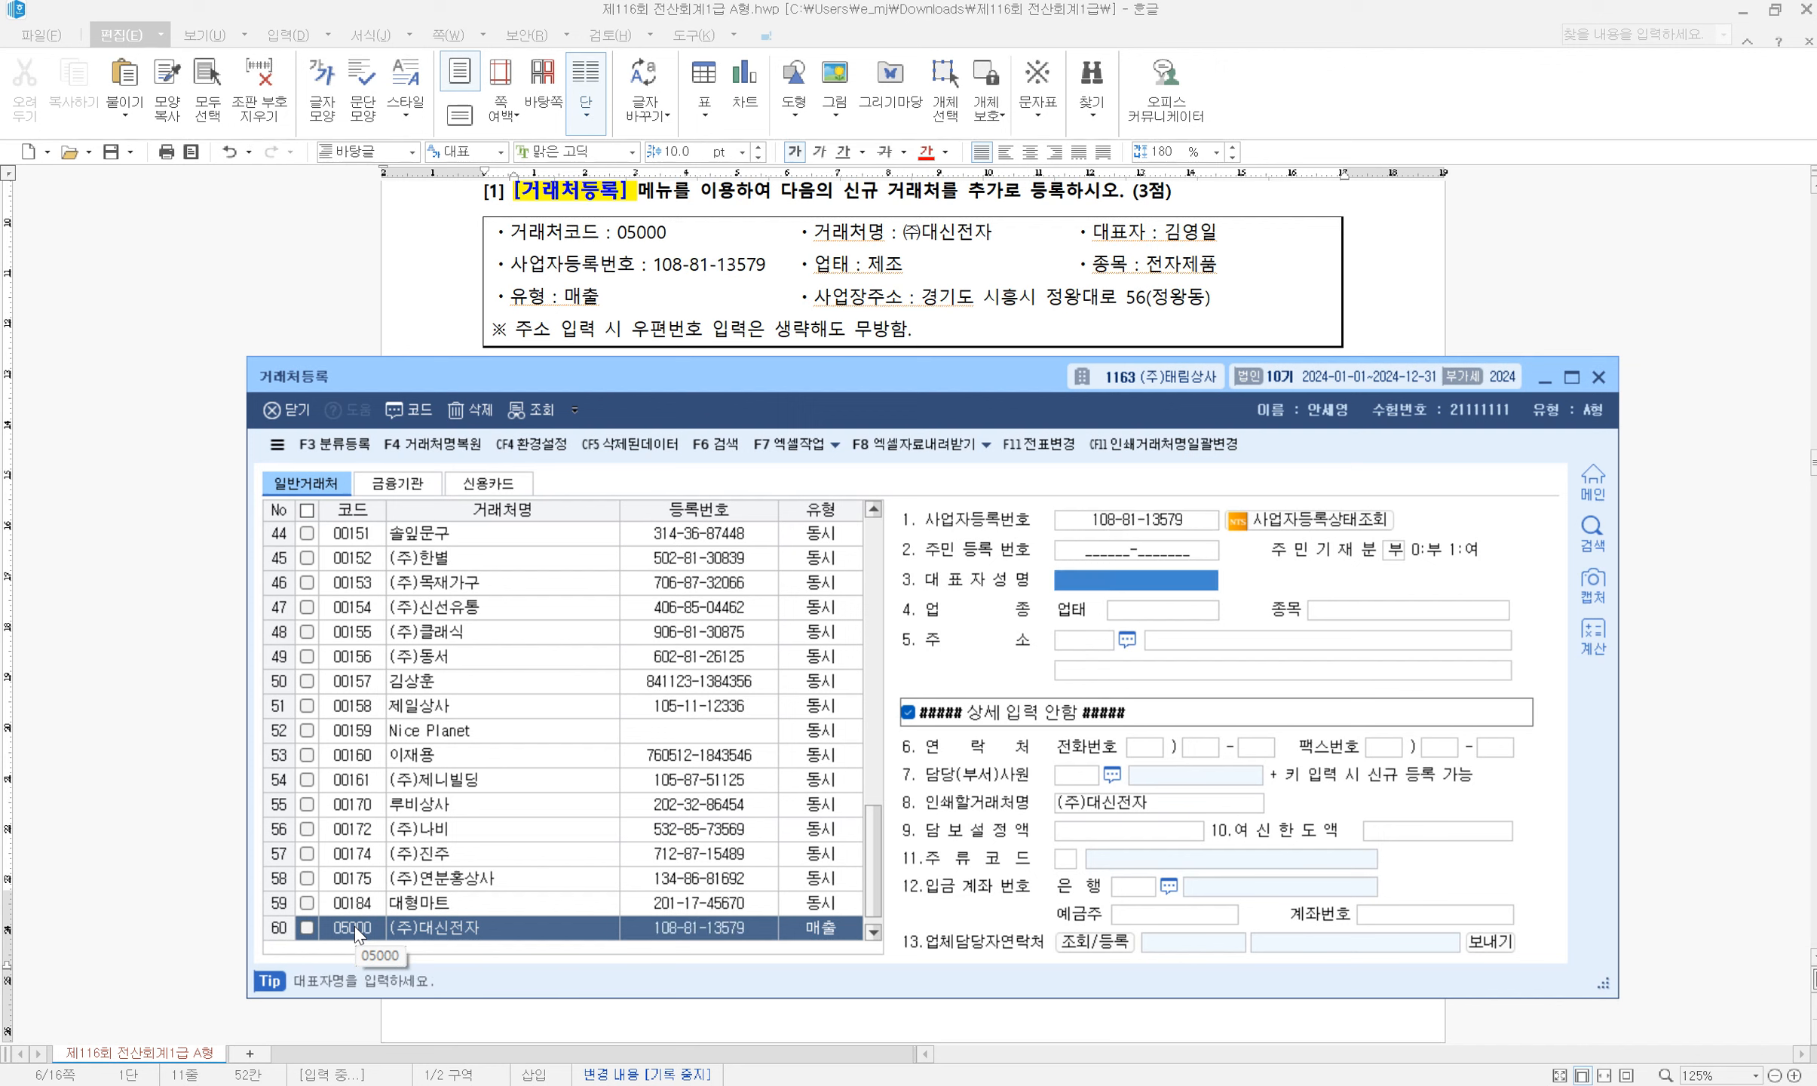
text(김영일)
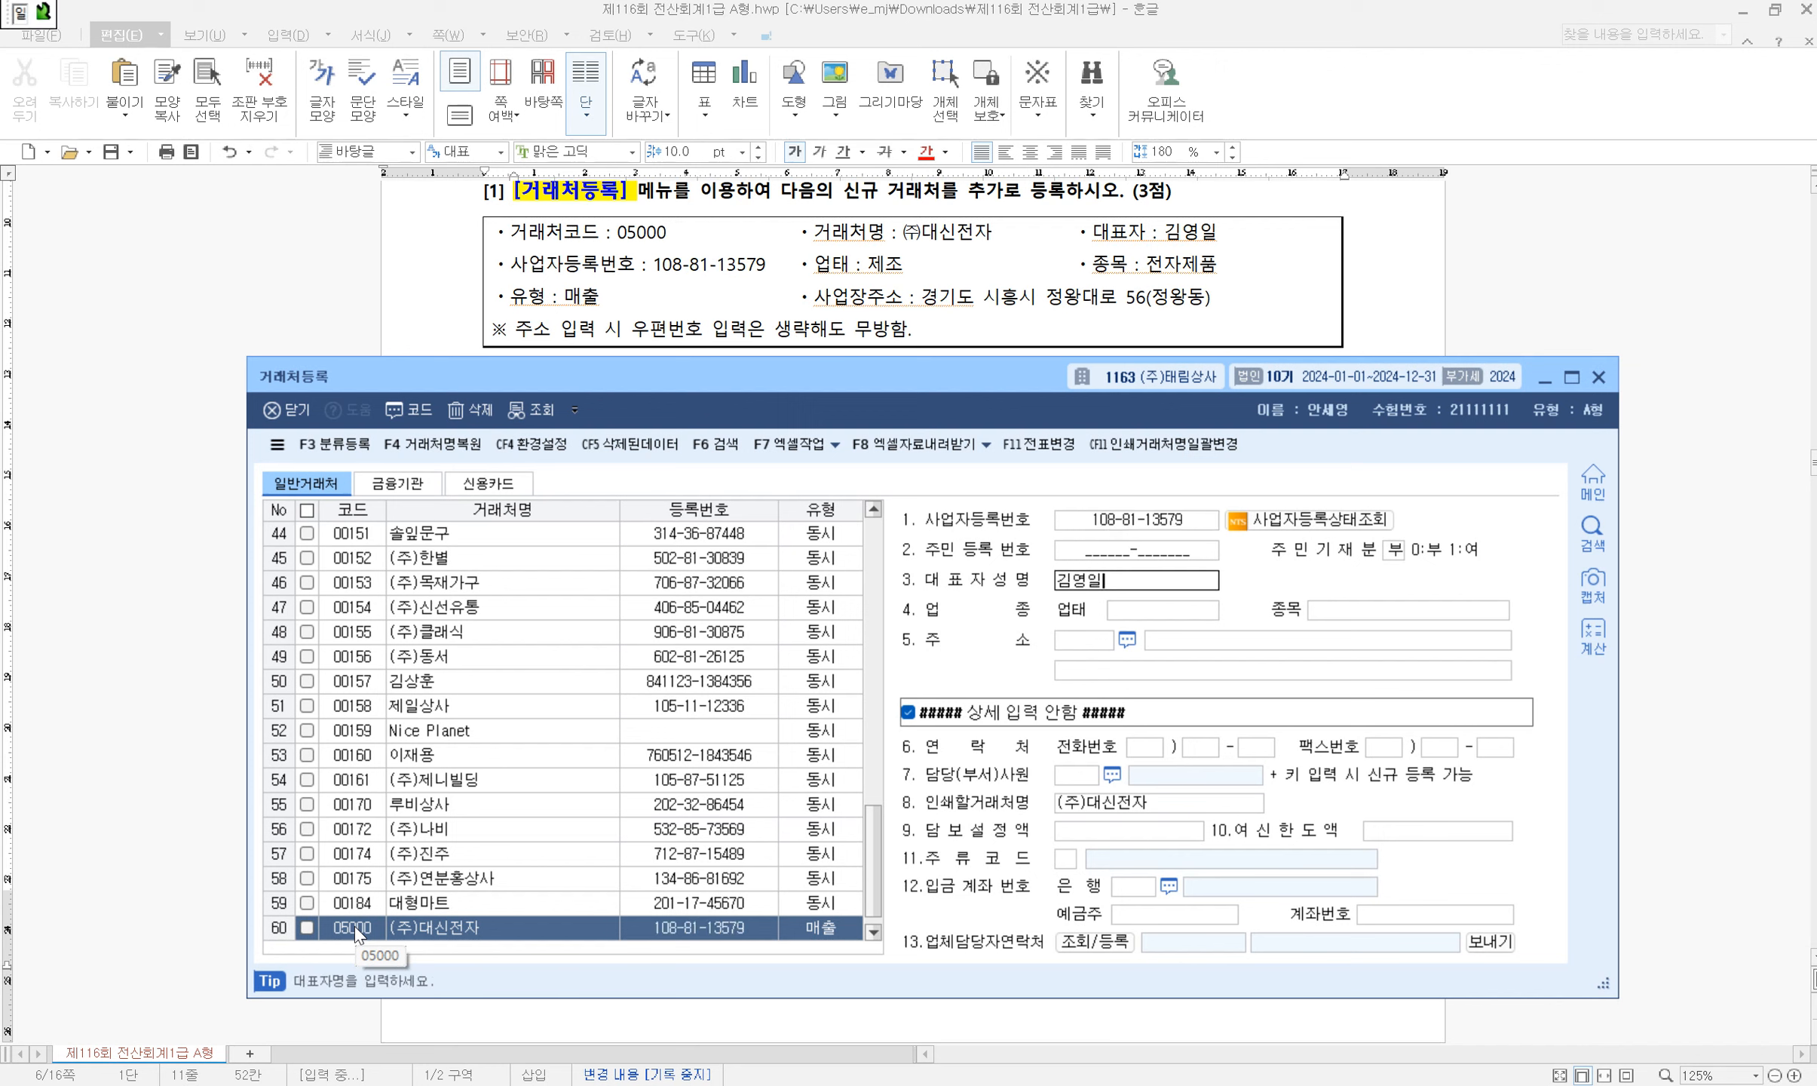
key(Return)
Set the new client's 업태 to 제조 and its 종목 to 전자제품
text(제조)
key(Return)
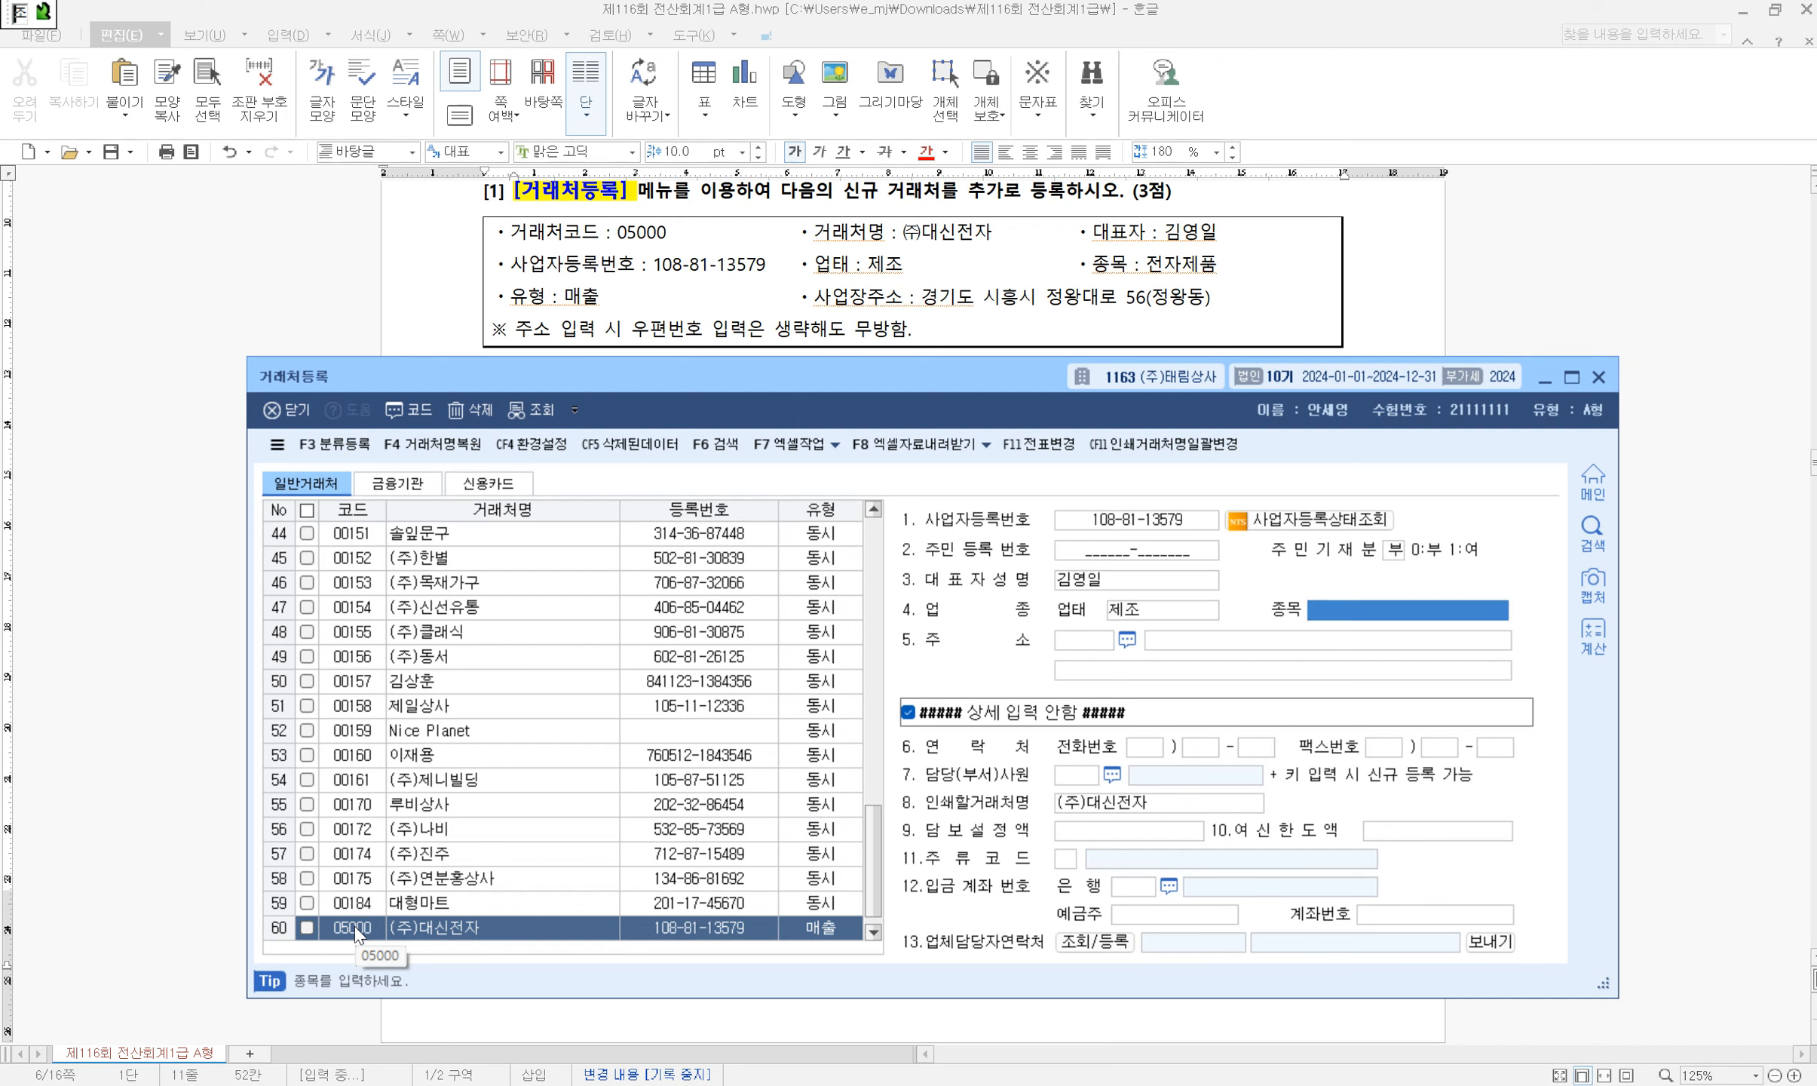
text(전자제품)
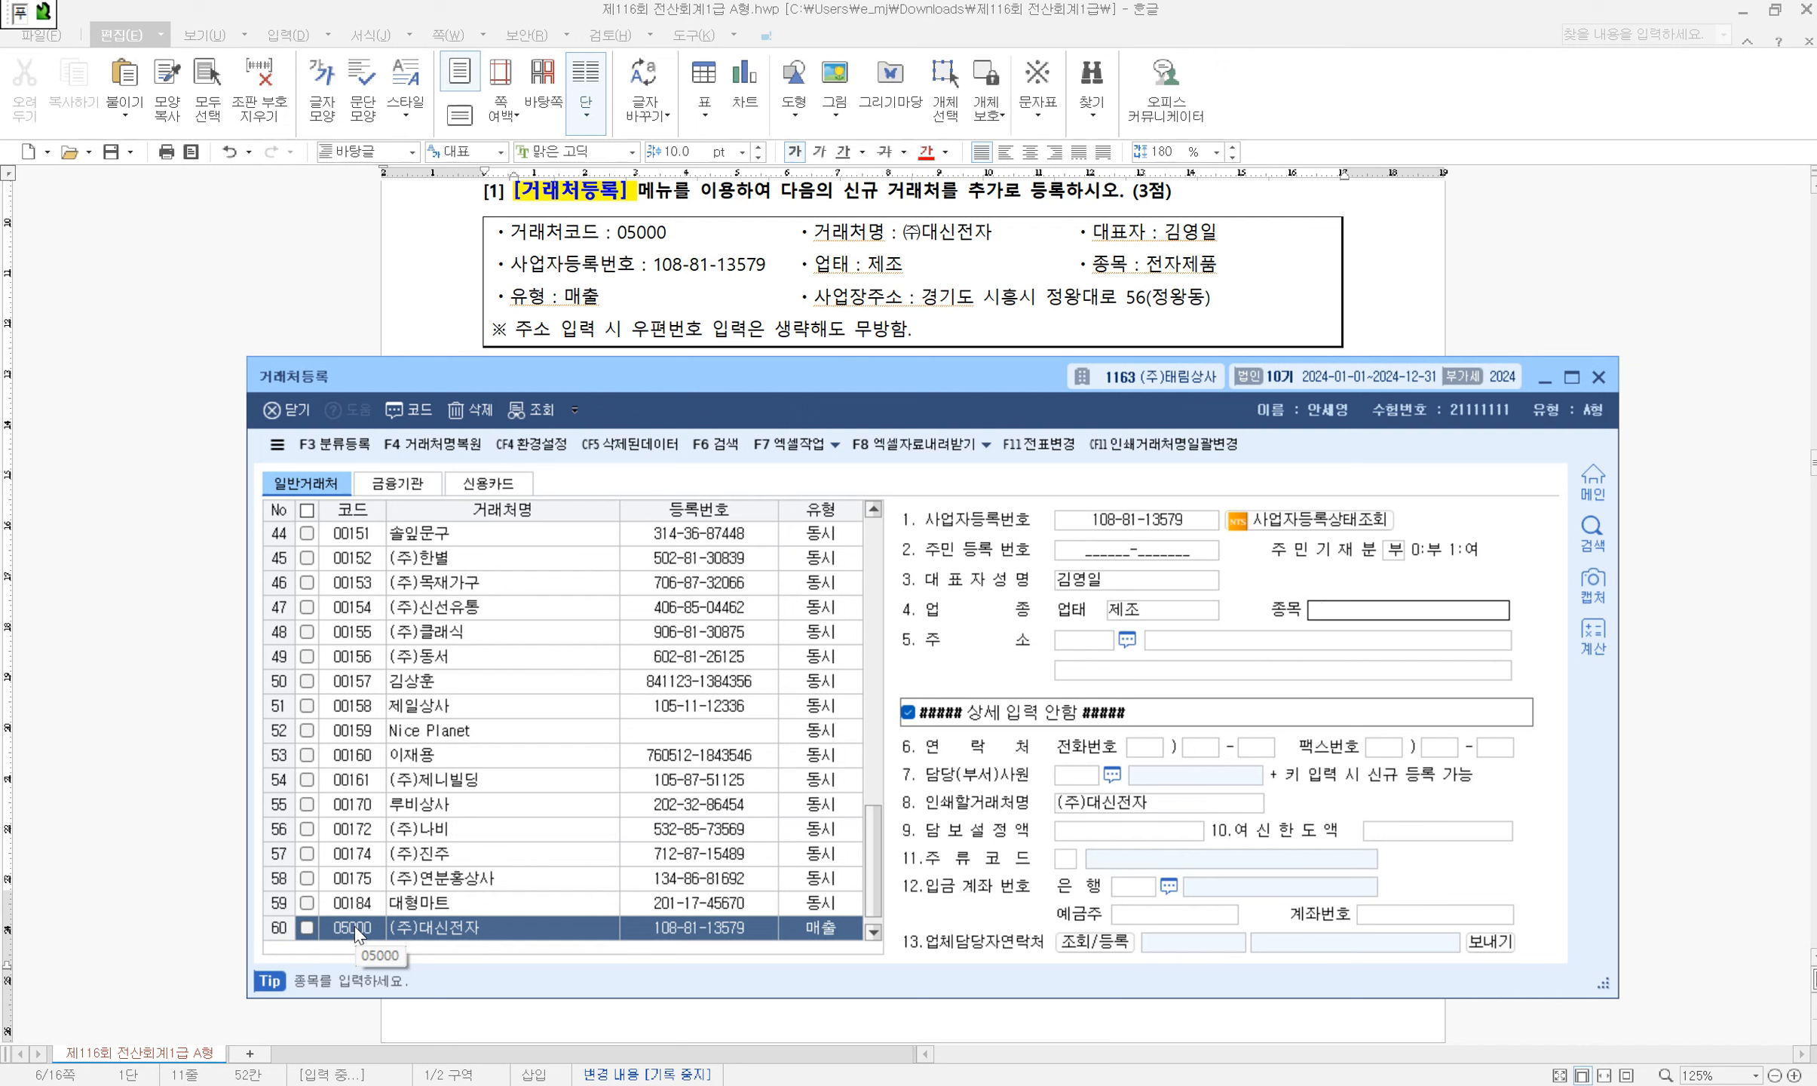
key(Return)
Enter the client's street address from question 1, leaving the postal code empty
key(Return)
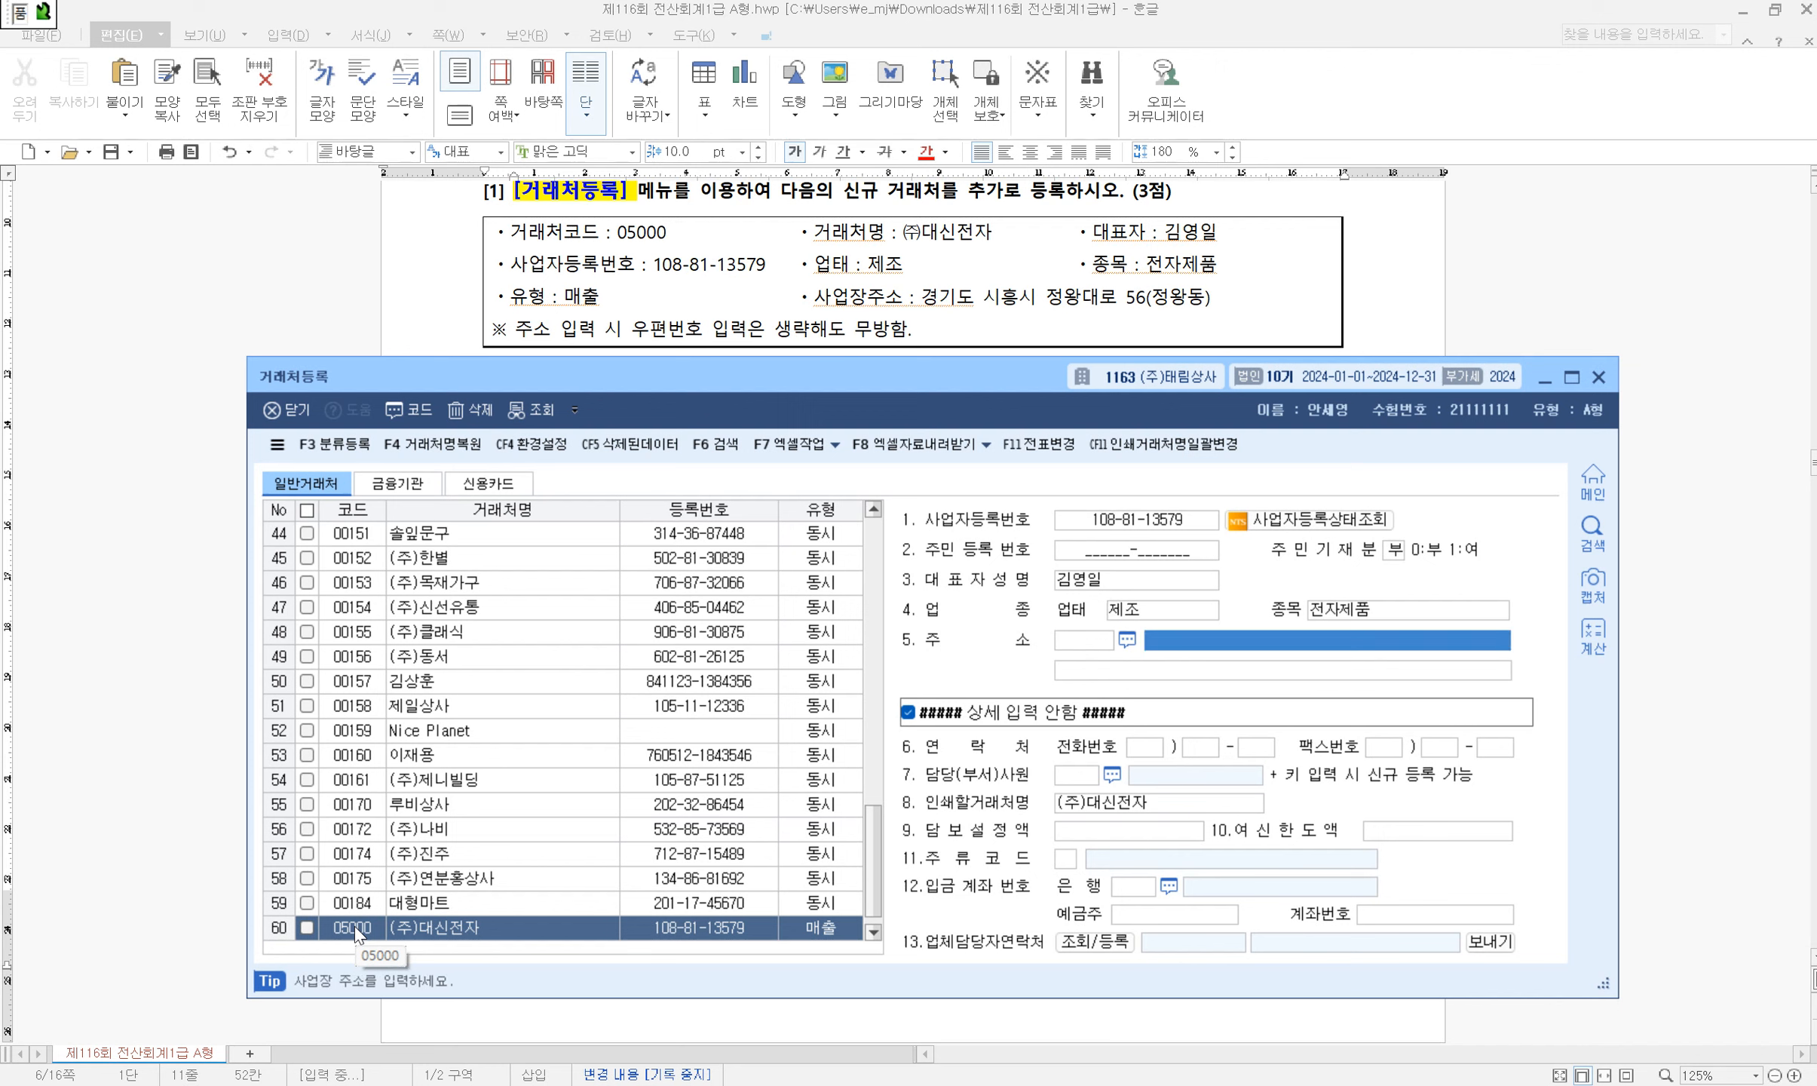
text(경기도 시흥시 )
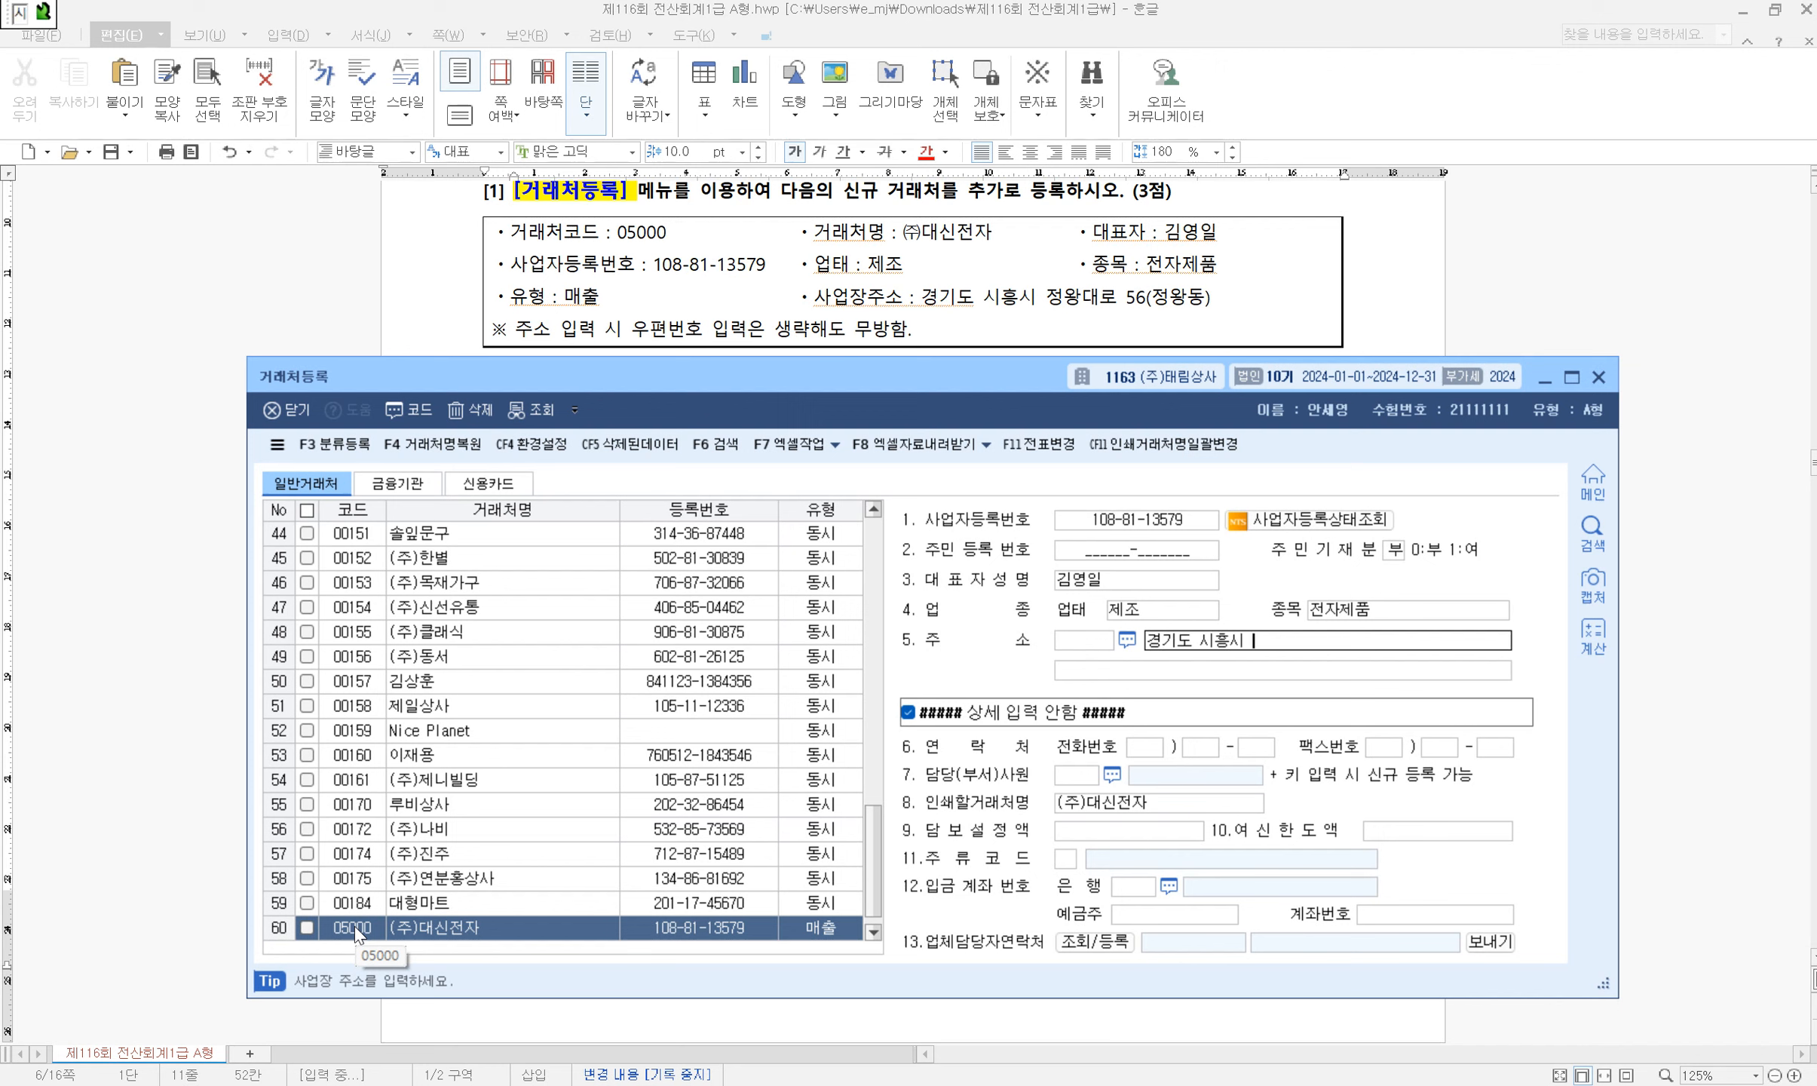
text(정왕대로 56)
key(Return)
key(Return)
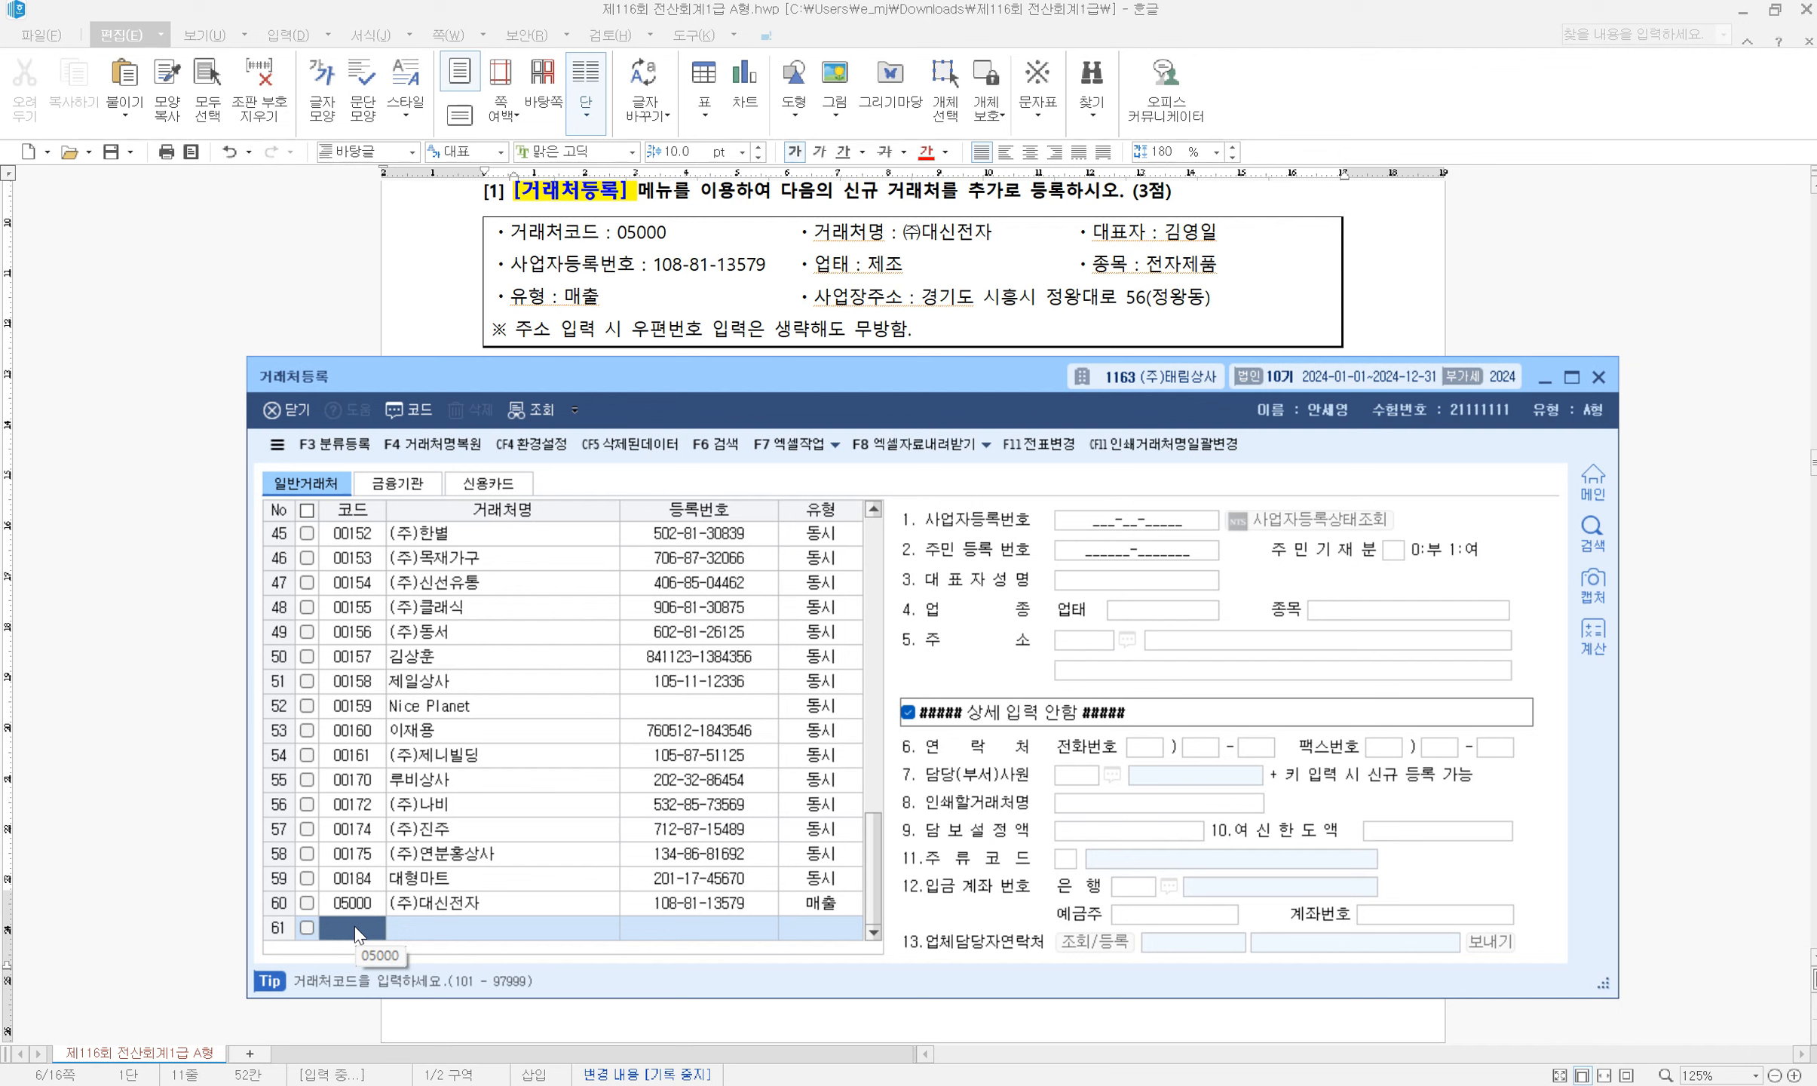
Complete (주)대신전자's address by entering the neighbourhood in parentheses on the detail address line, and close 거래처등록
click(460, 903)
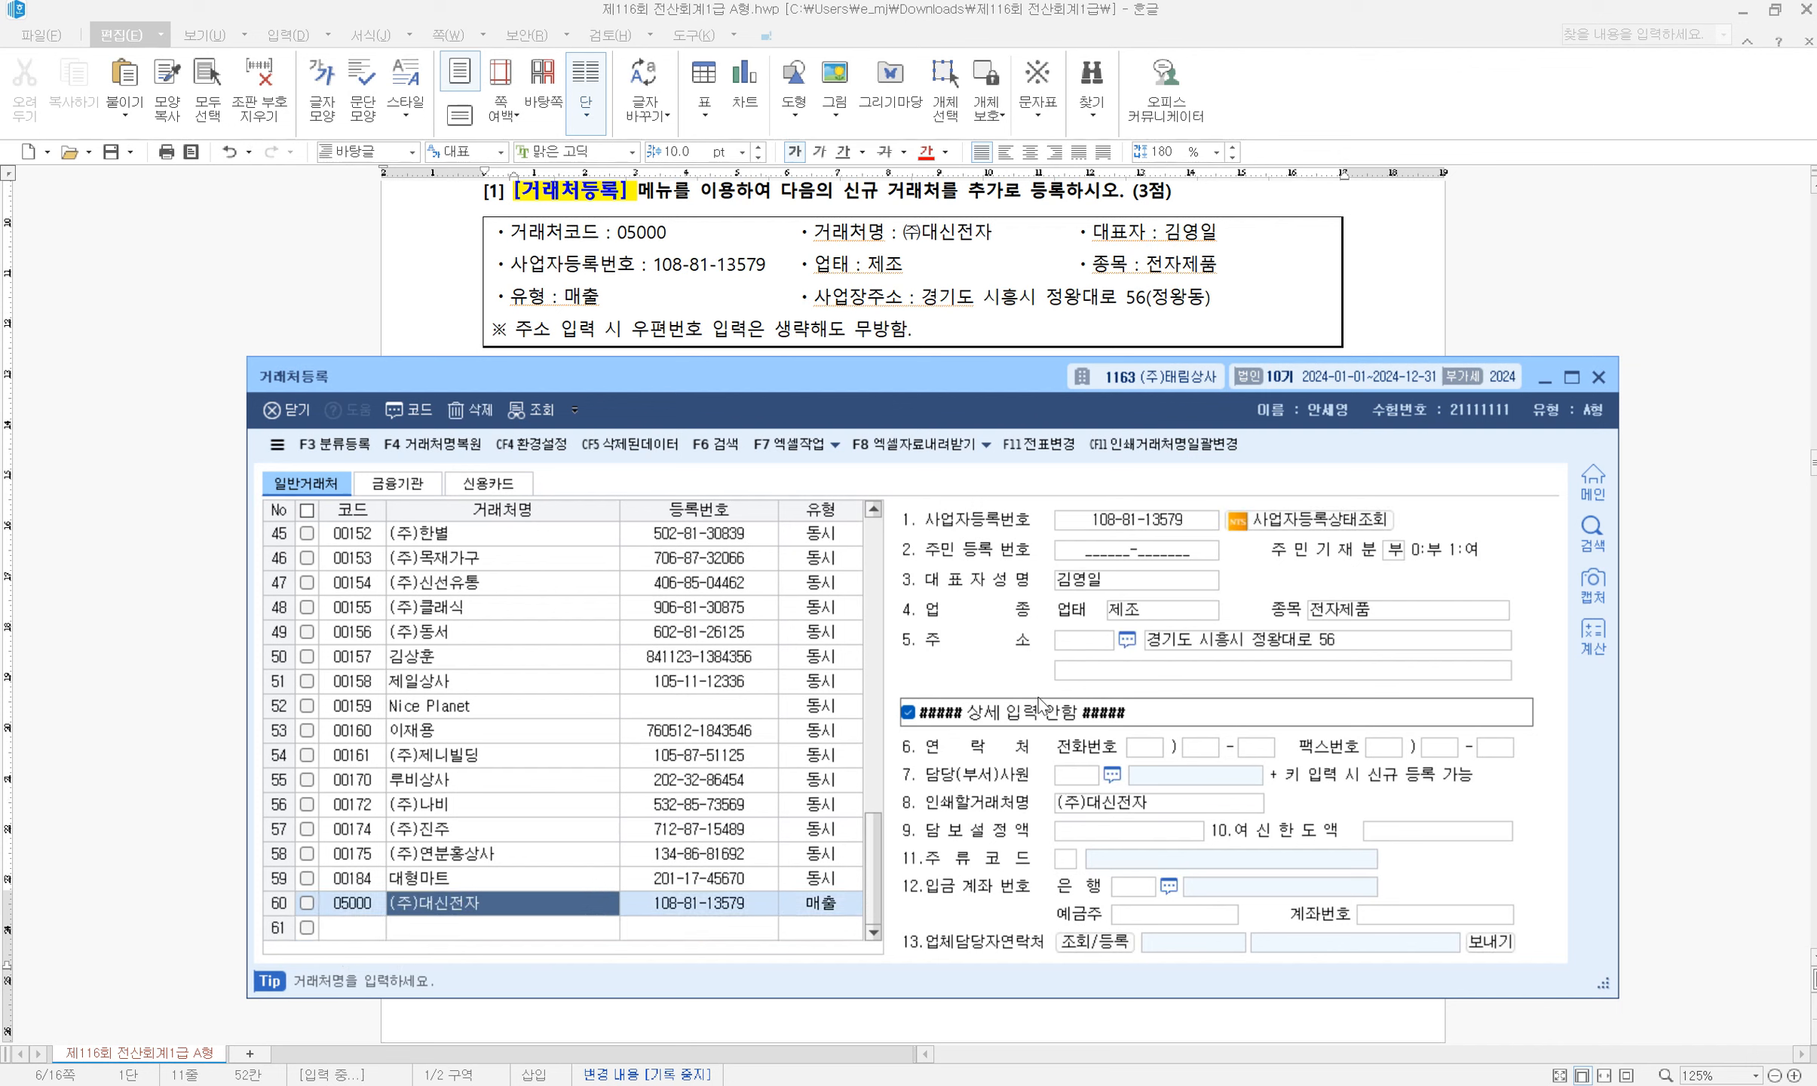
click(1105, 672)
text(()
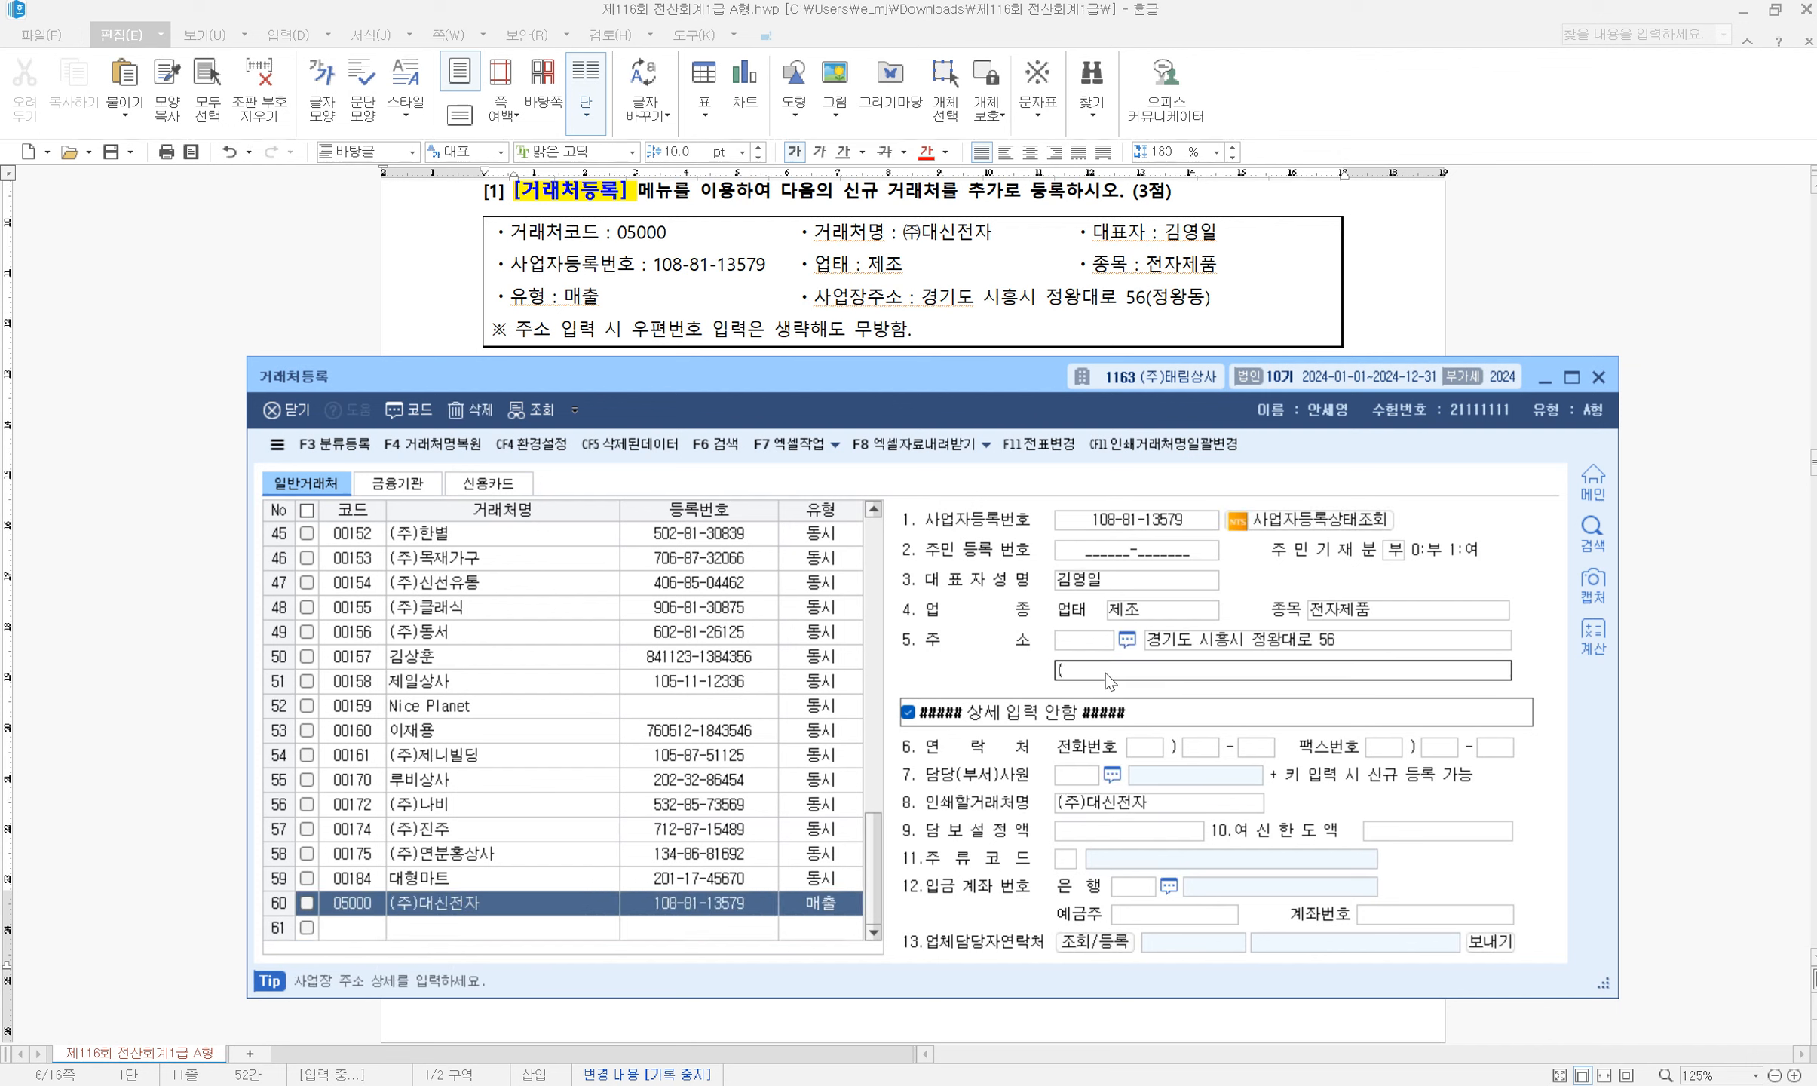
text(정왕동))
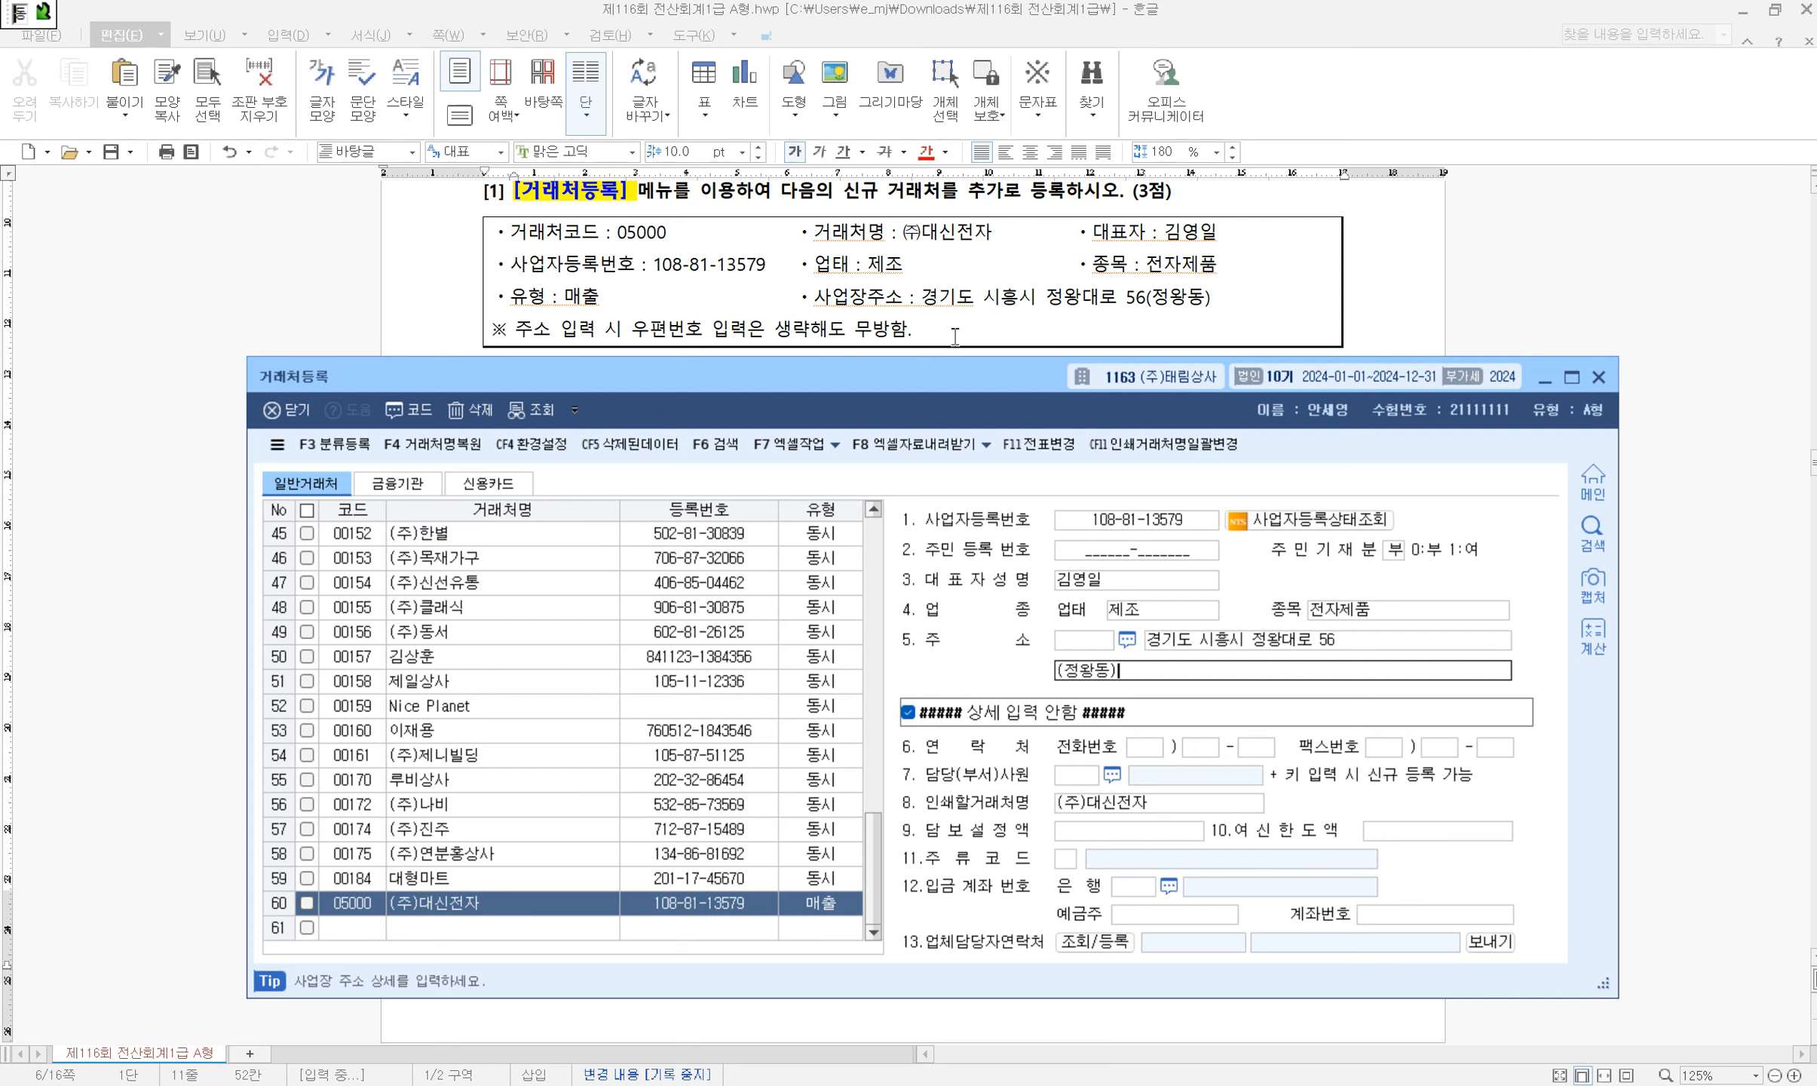
click(1598, 379)
Mark the menu name [거래처별초기이월] in question 2 of the exam document with blue text and yellow highlighting
scroll(1318, 357, down, 6)
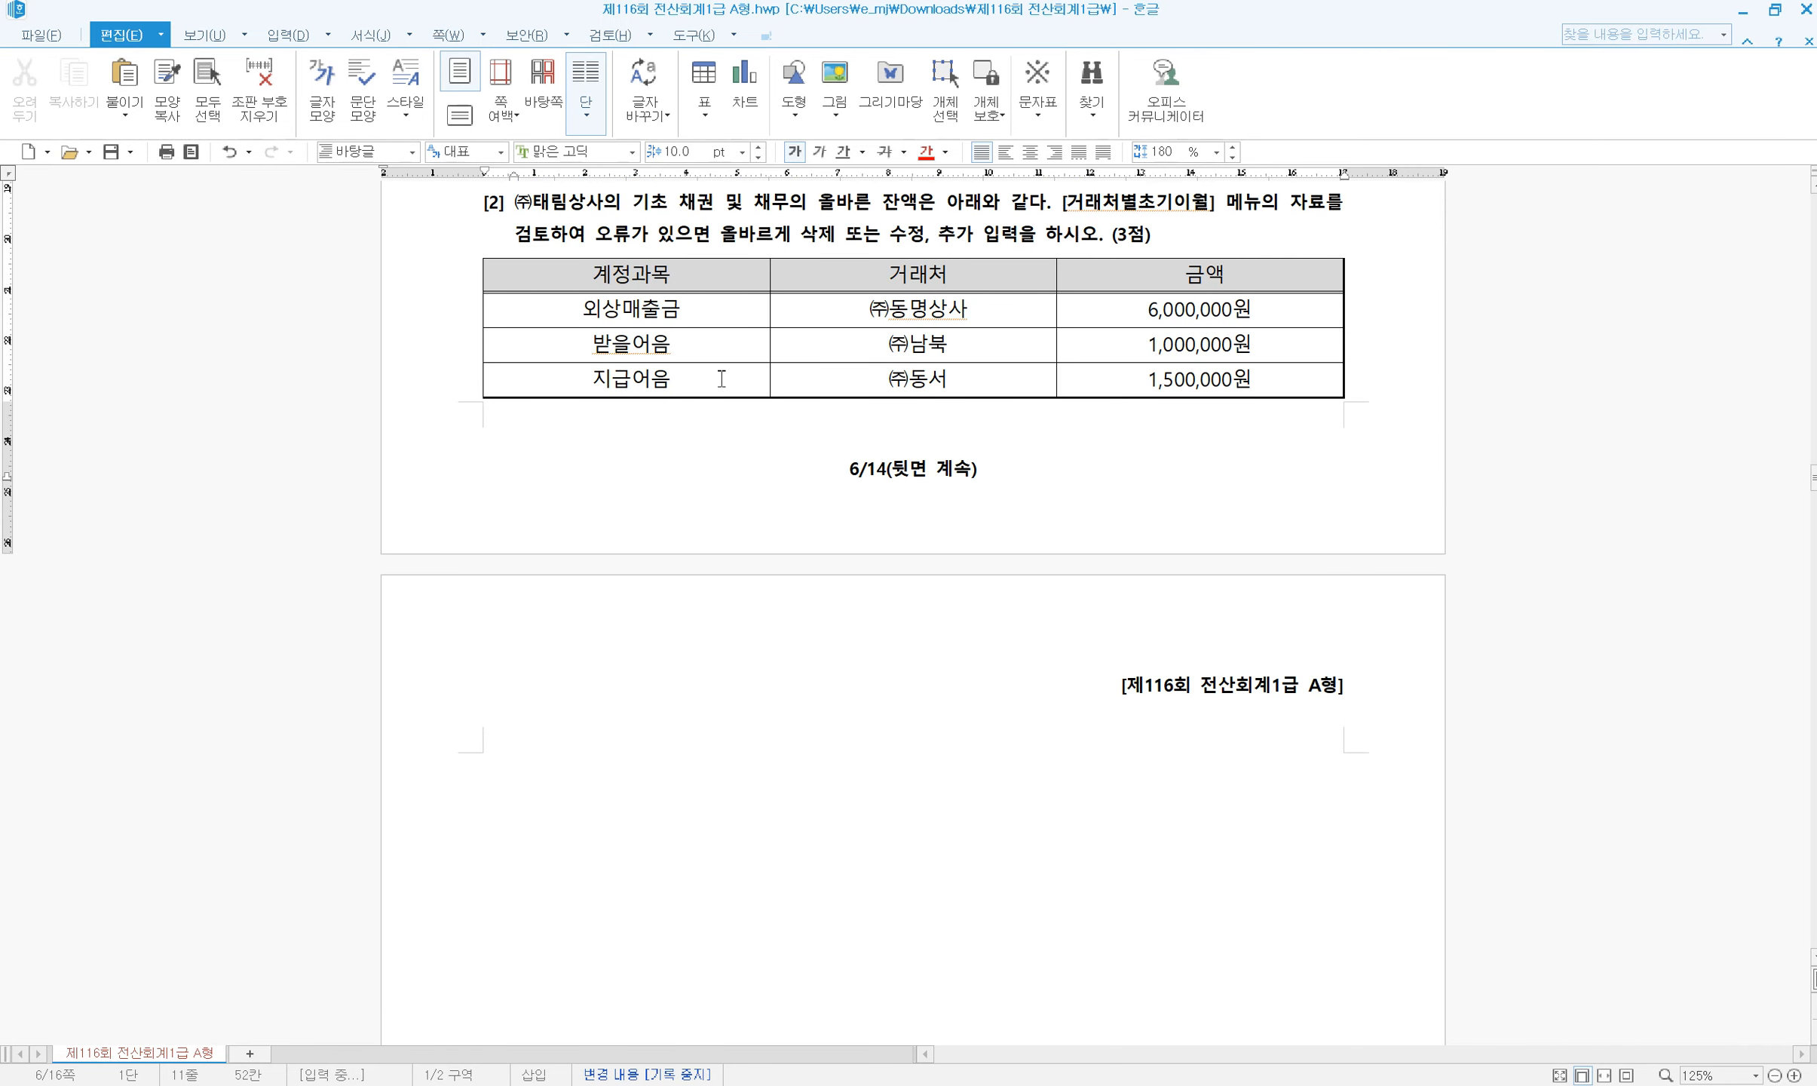
scroll(721, 378, up, 1)
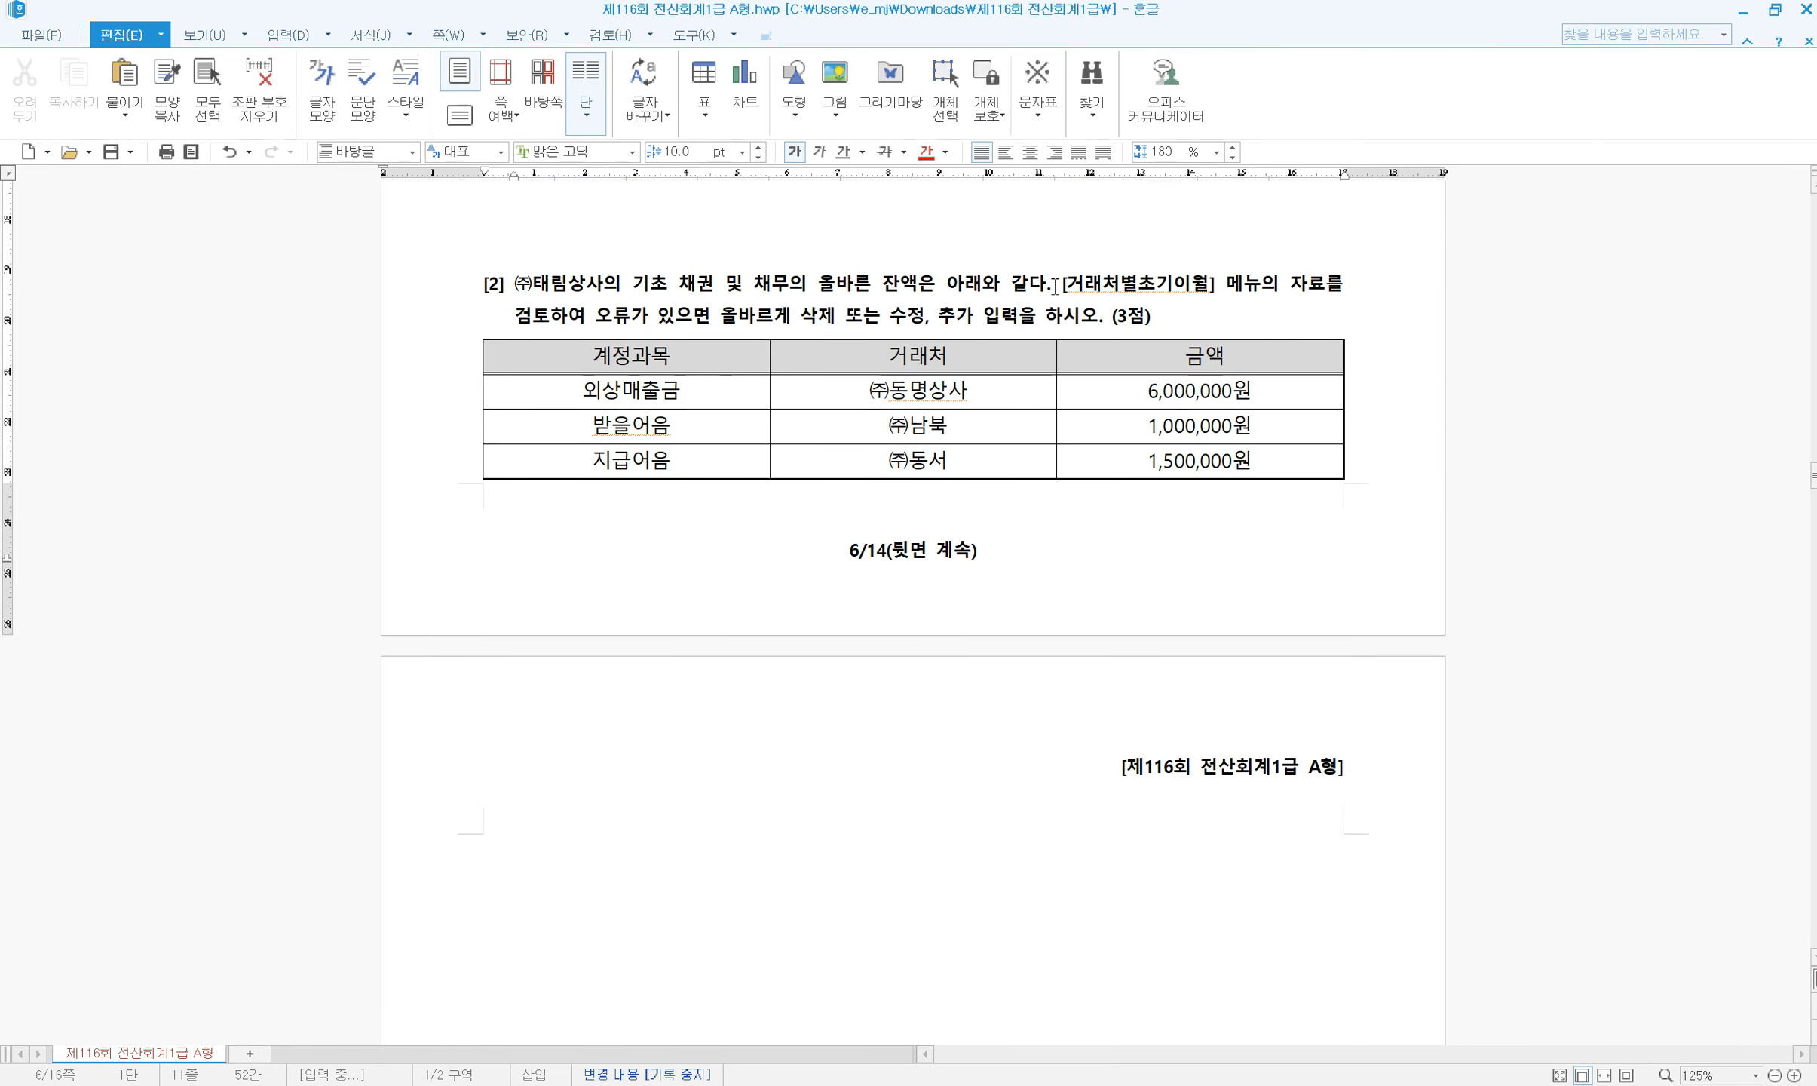
drag(1055, 284, 1215, 284)
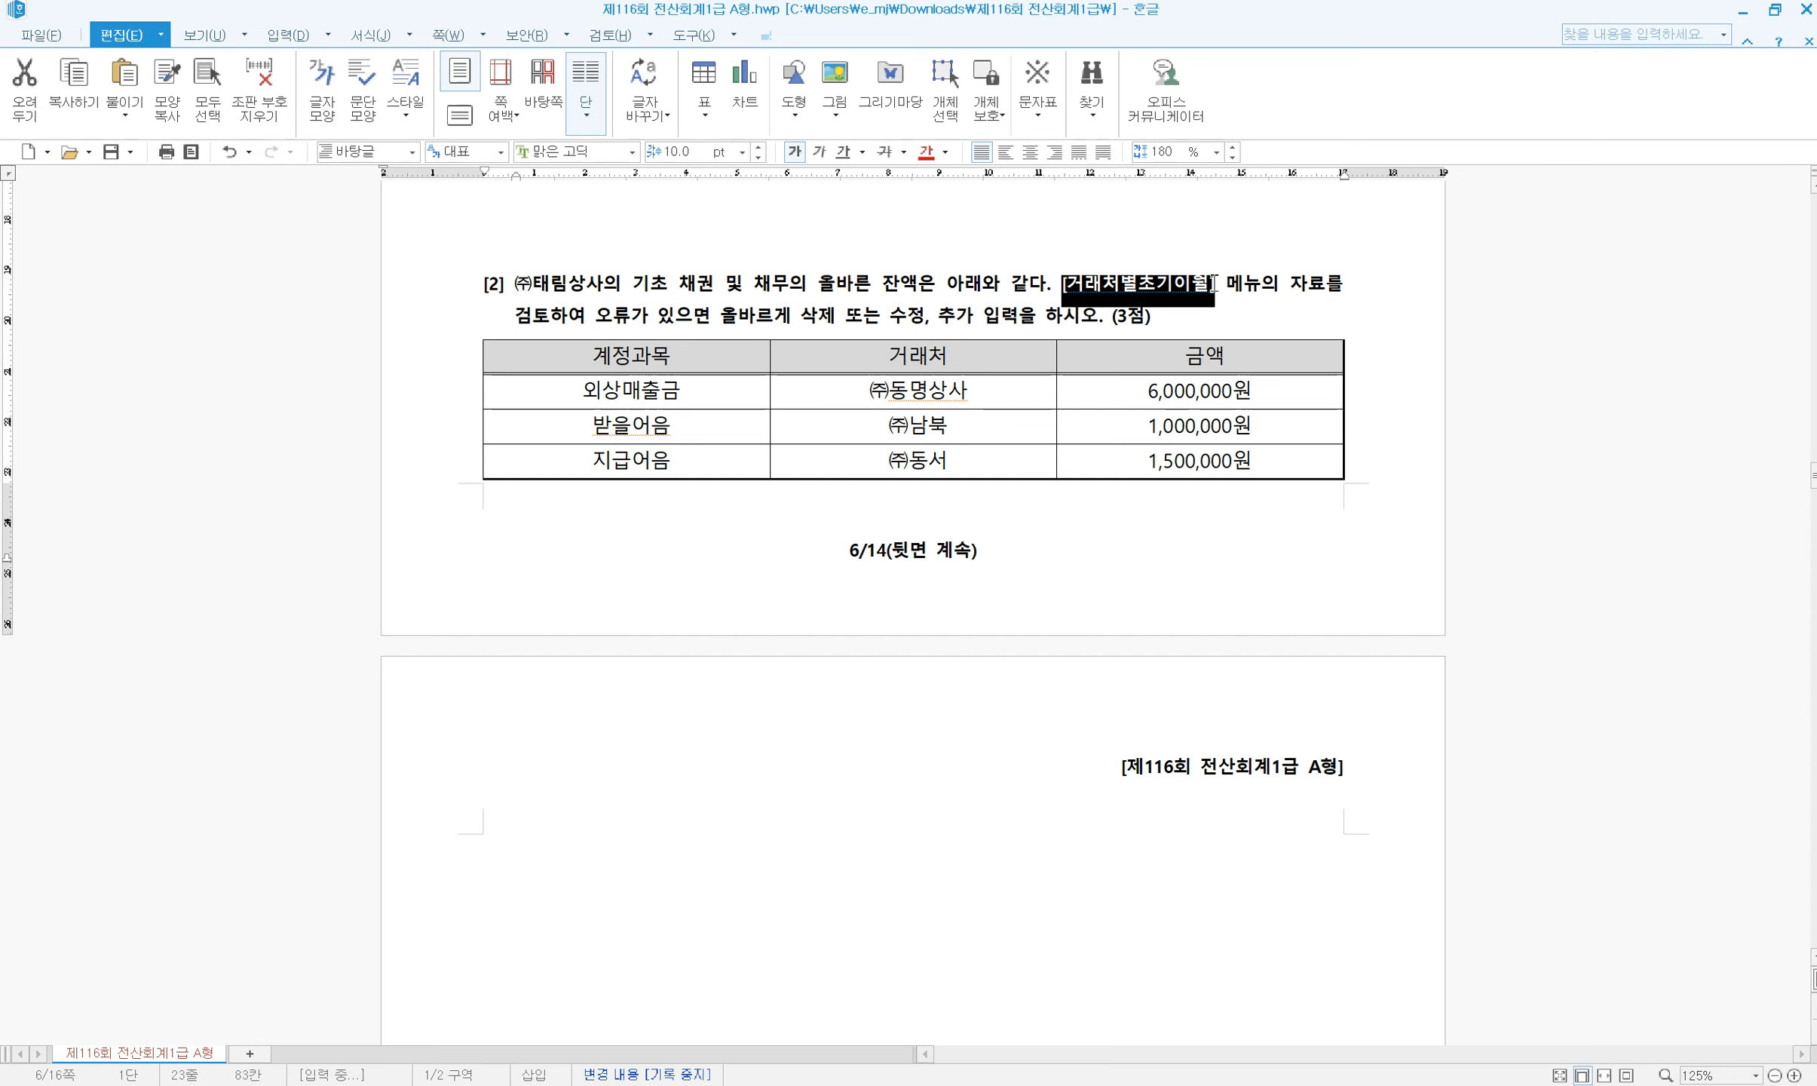
click(828, 275)
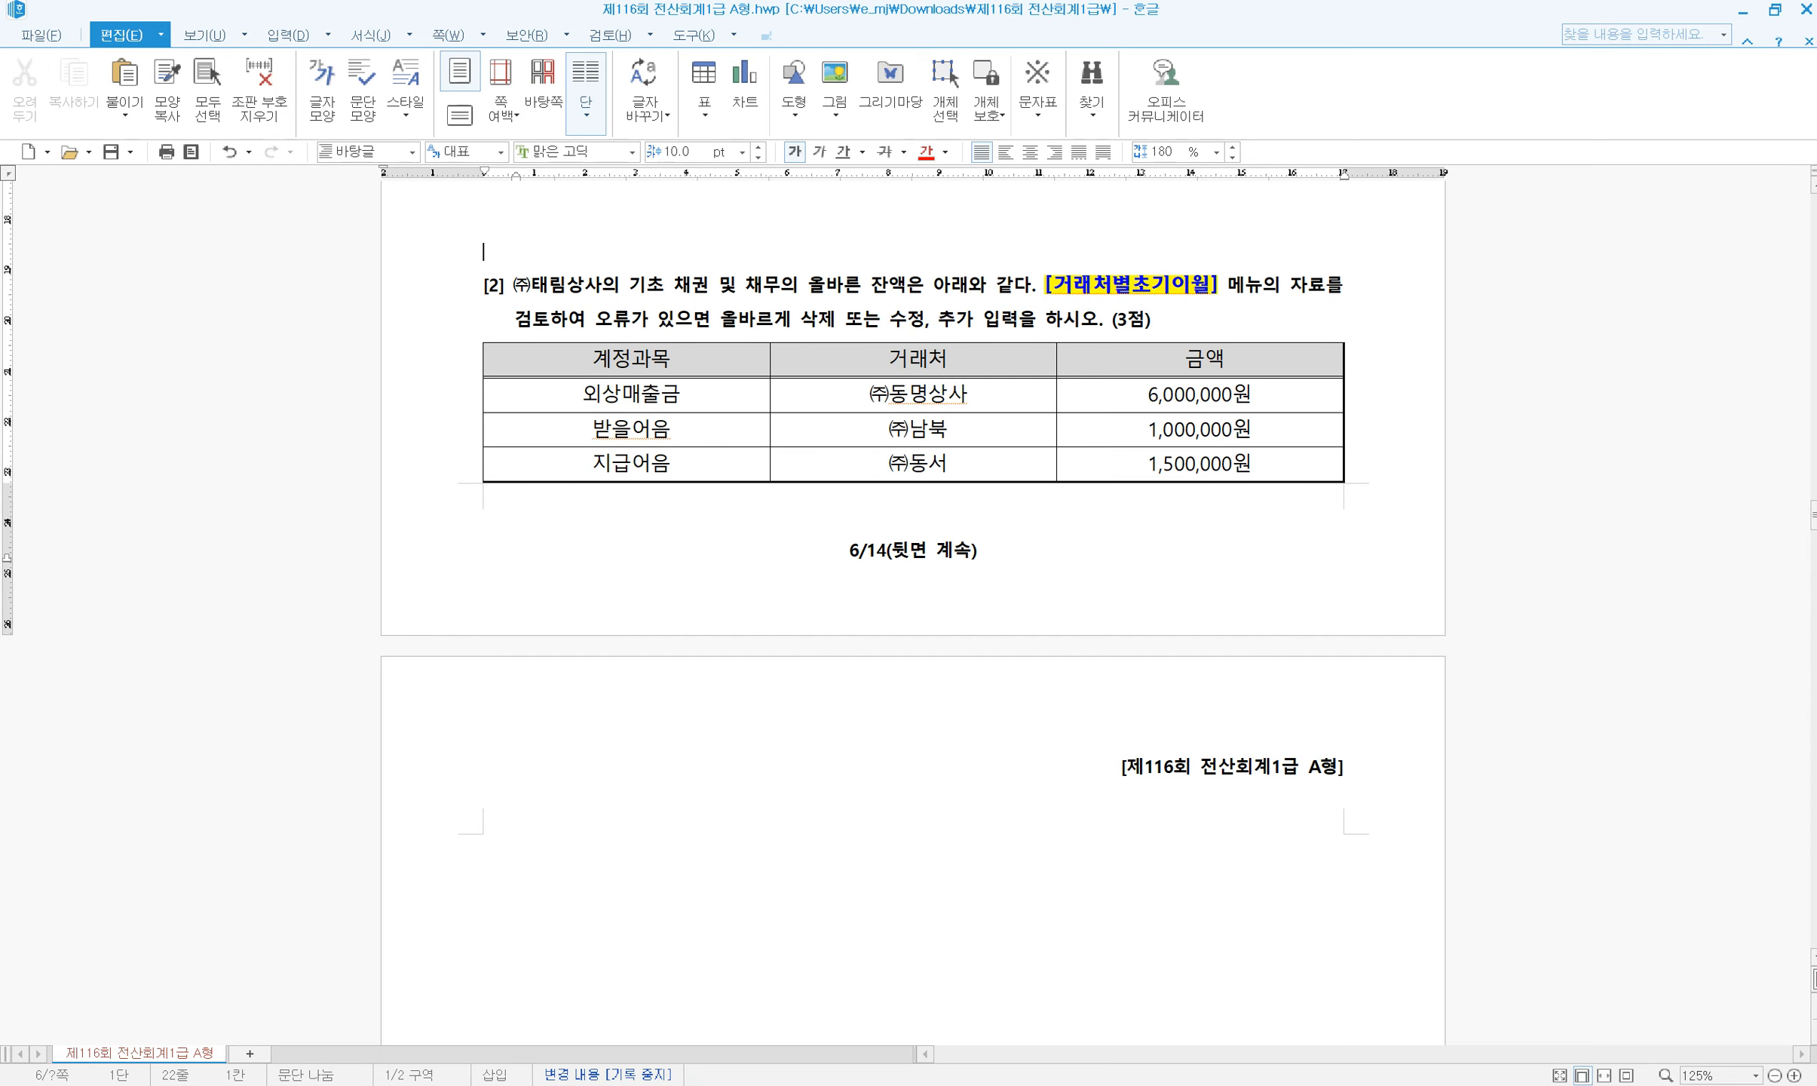
Switch to KcLep, open 거래처별초기이월, minimize the main menu window and place the form below question 2's table
key(alt+Tab)
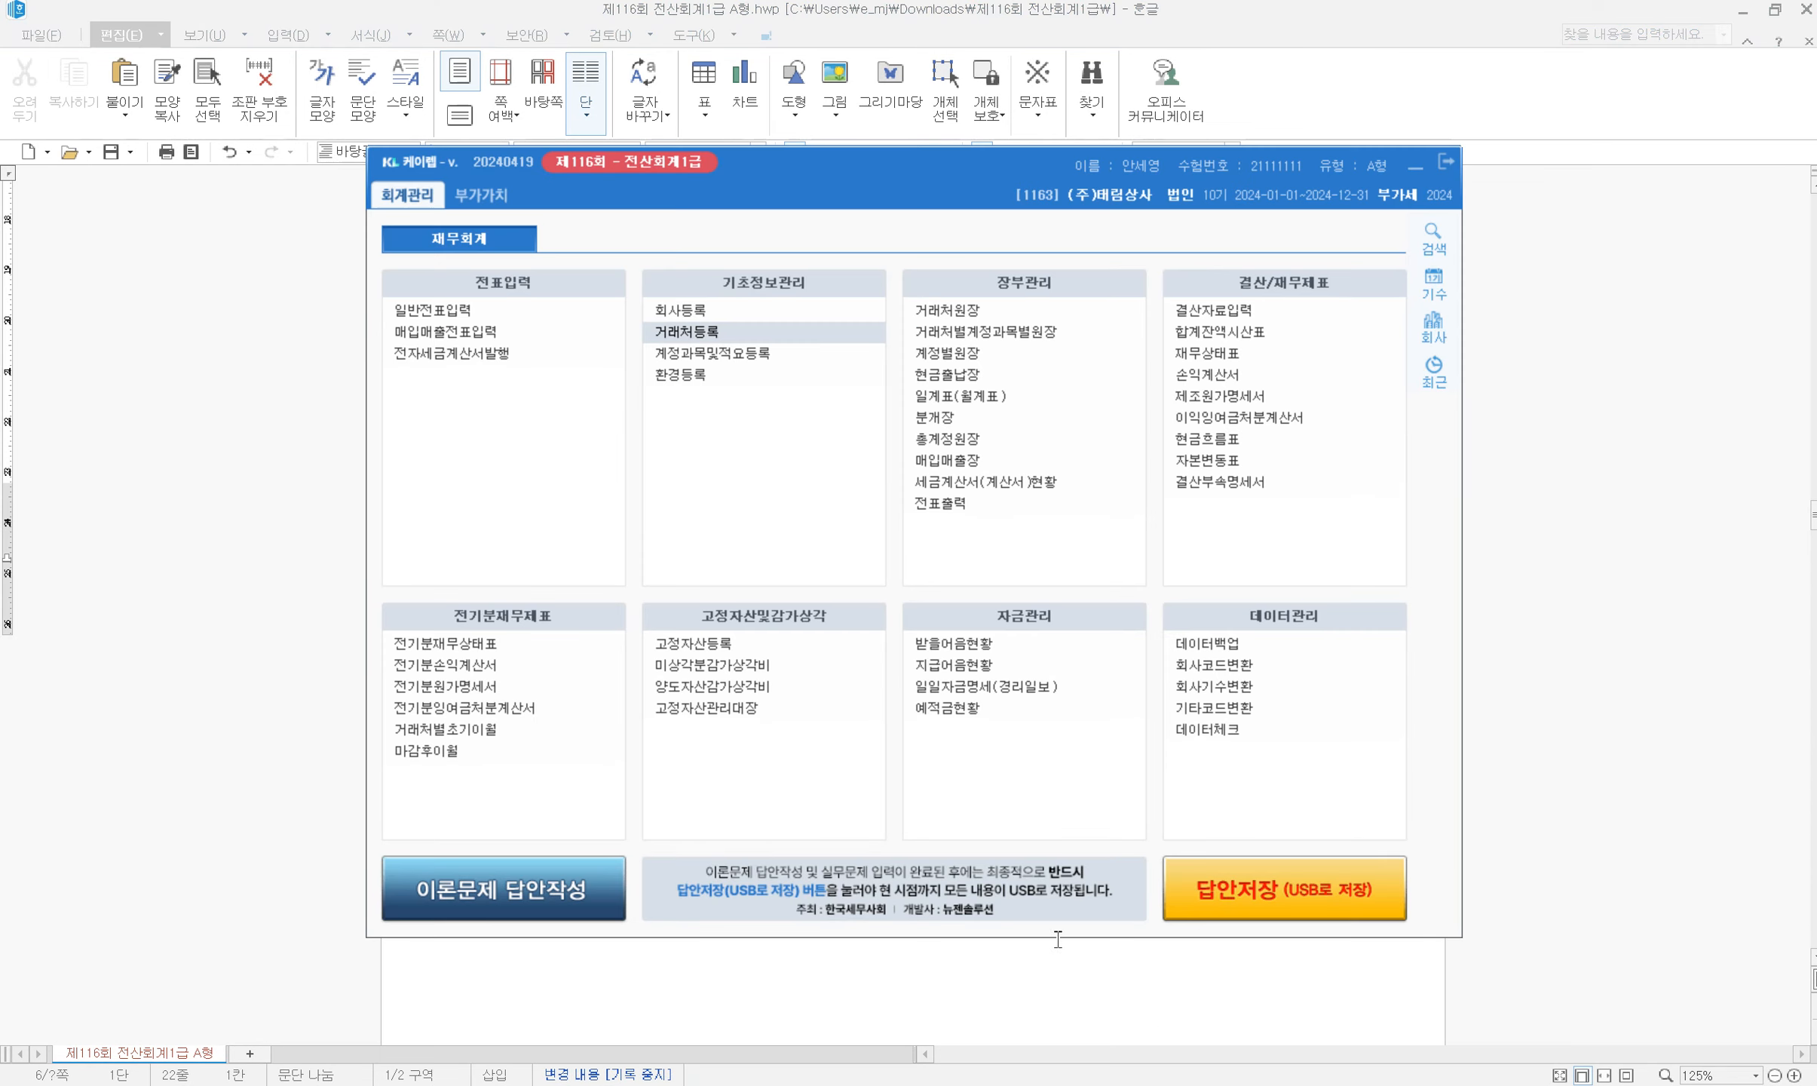
click(496, 730)
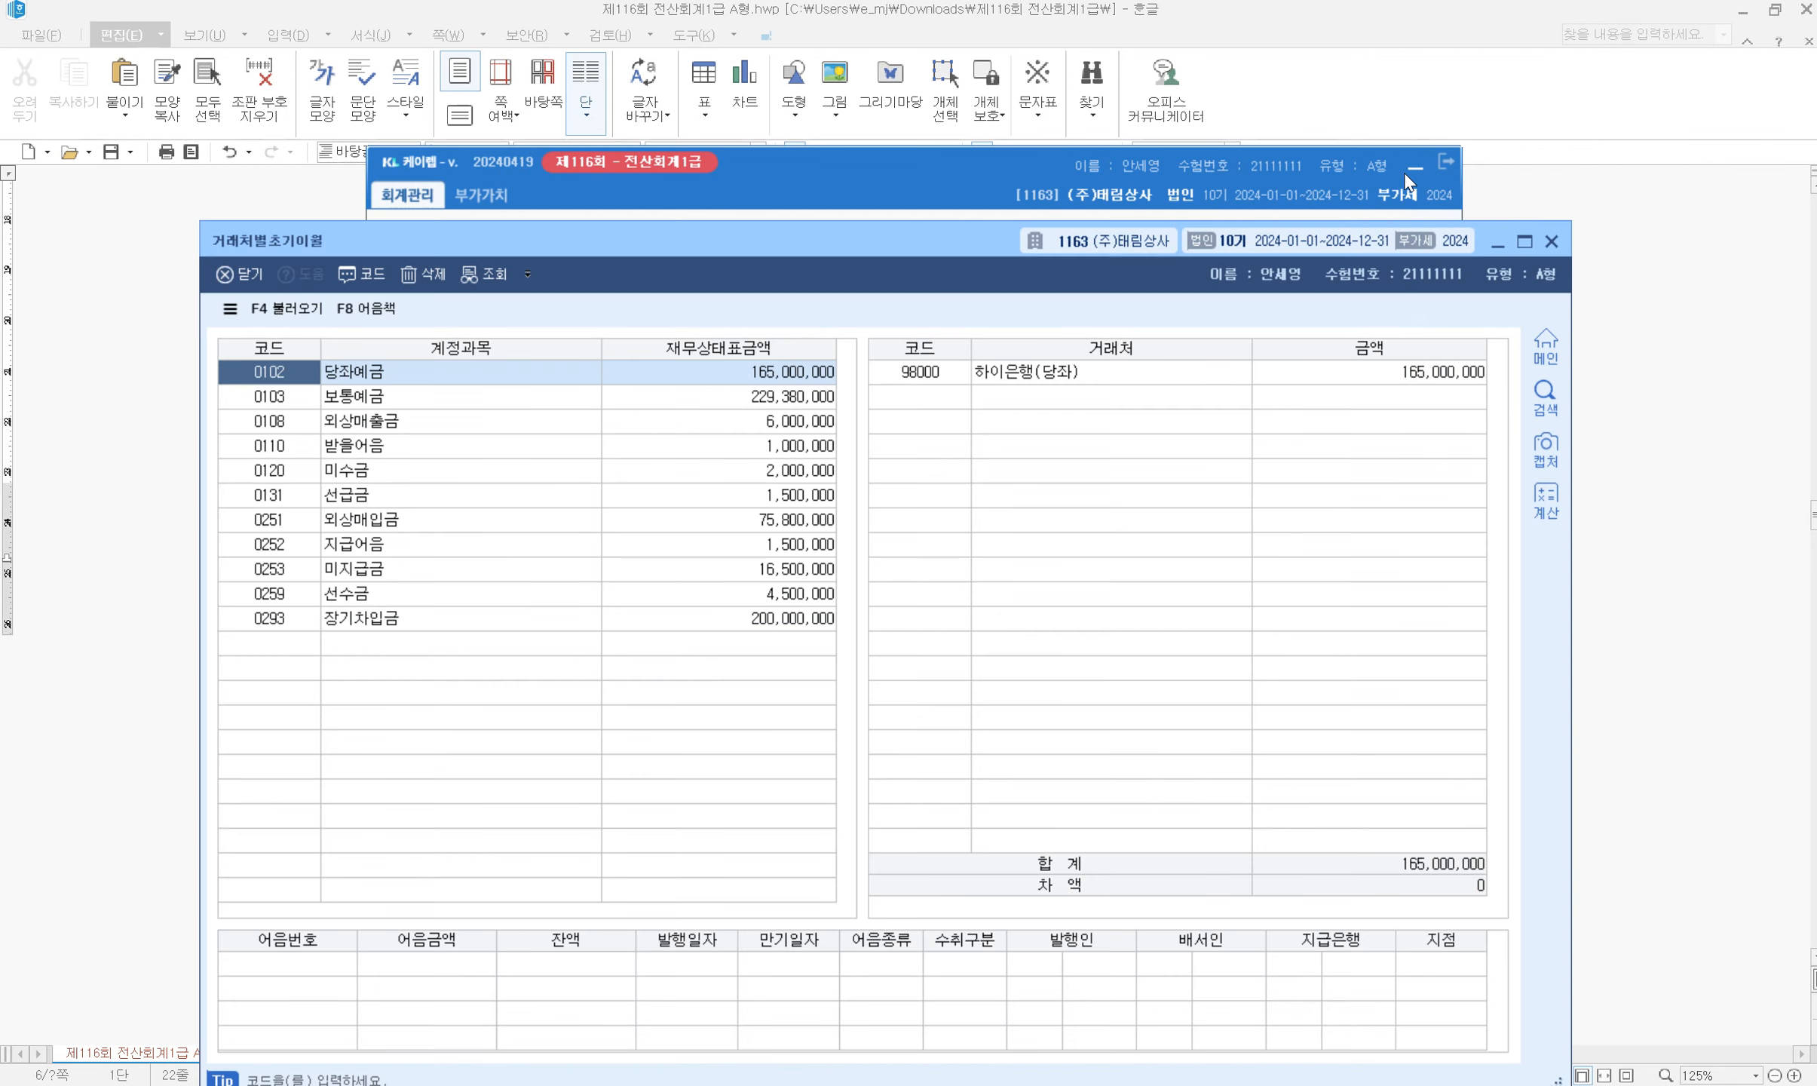
click(1412, 170)
drag(857, 240, 885, 421)
scroll(909, 408, down, 1)
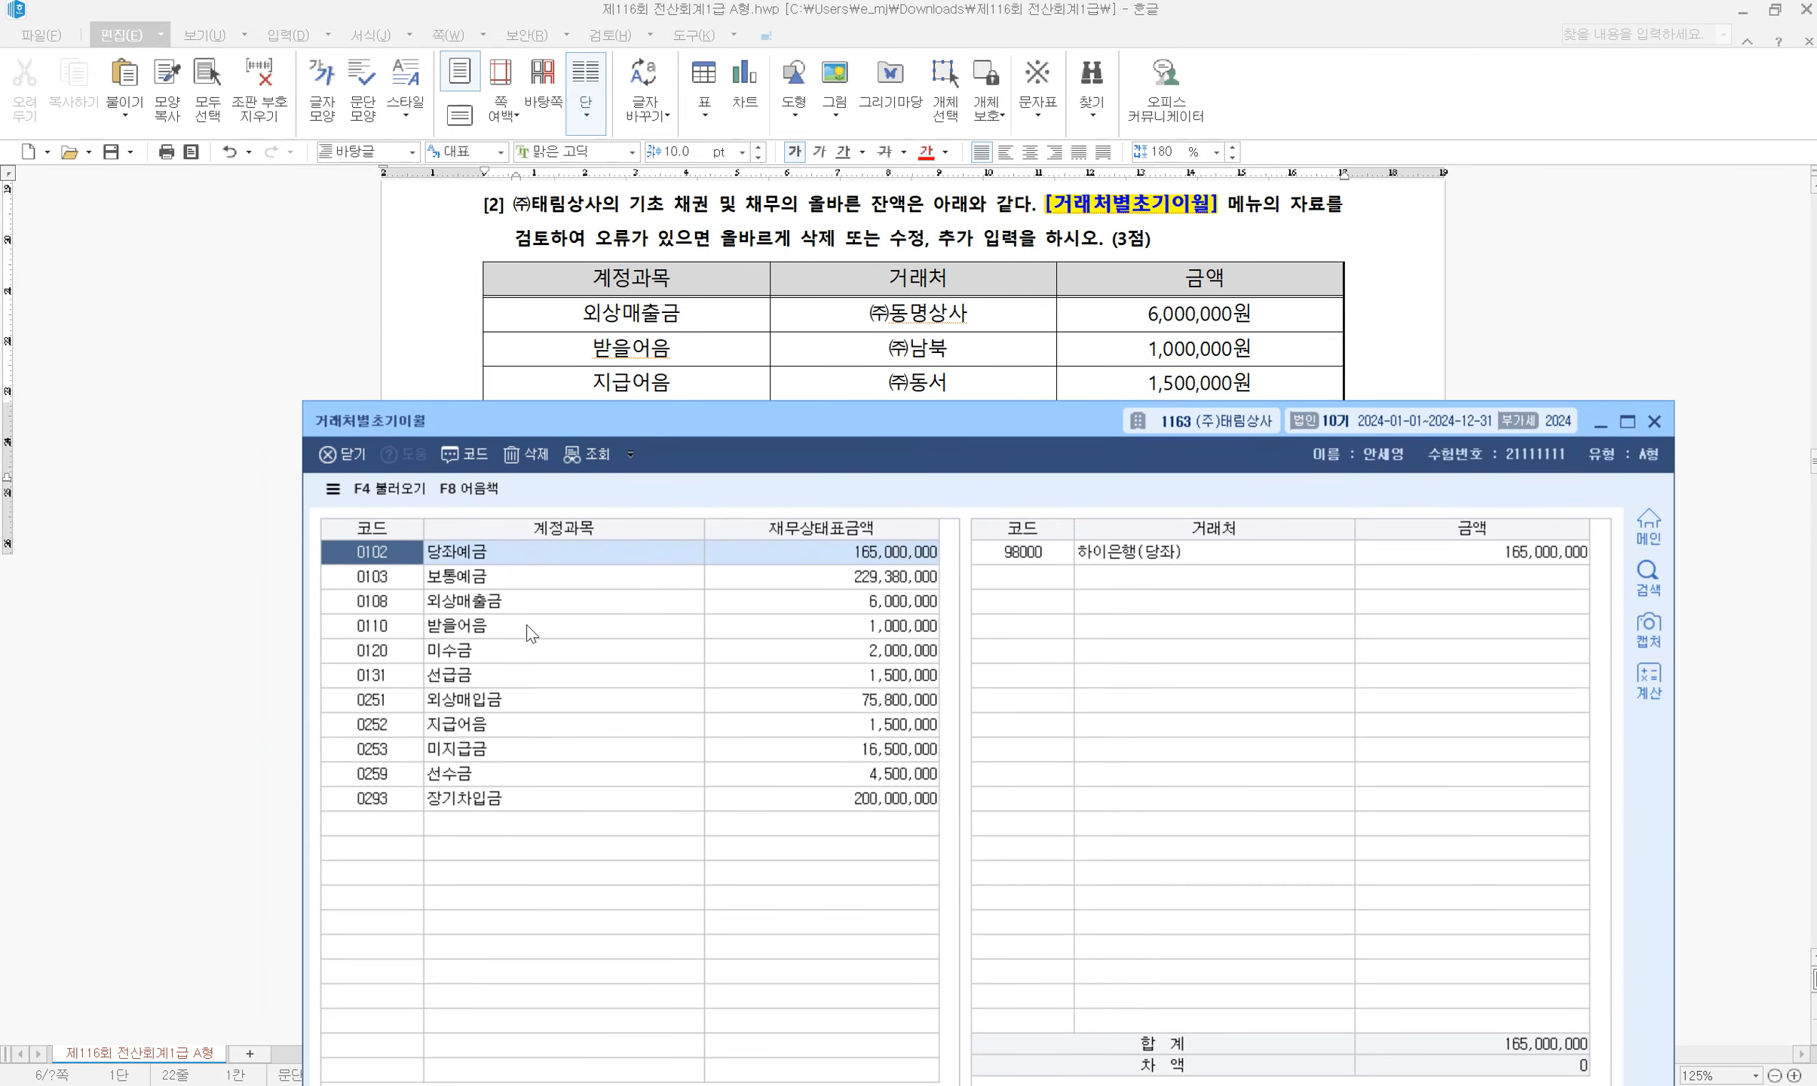
Set the 외상매출금 opening balance of (주)동명상사 to 6,000,000 and dismiss the update notification
click(504, 603)
click(1570, 567)
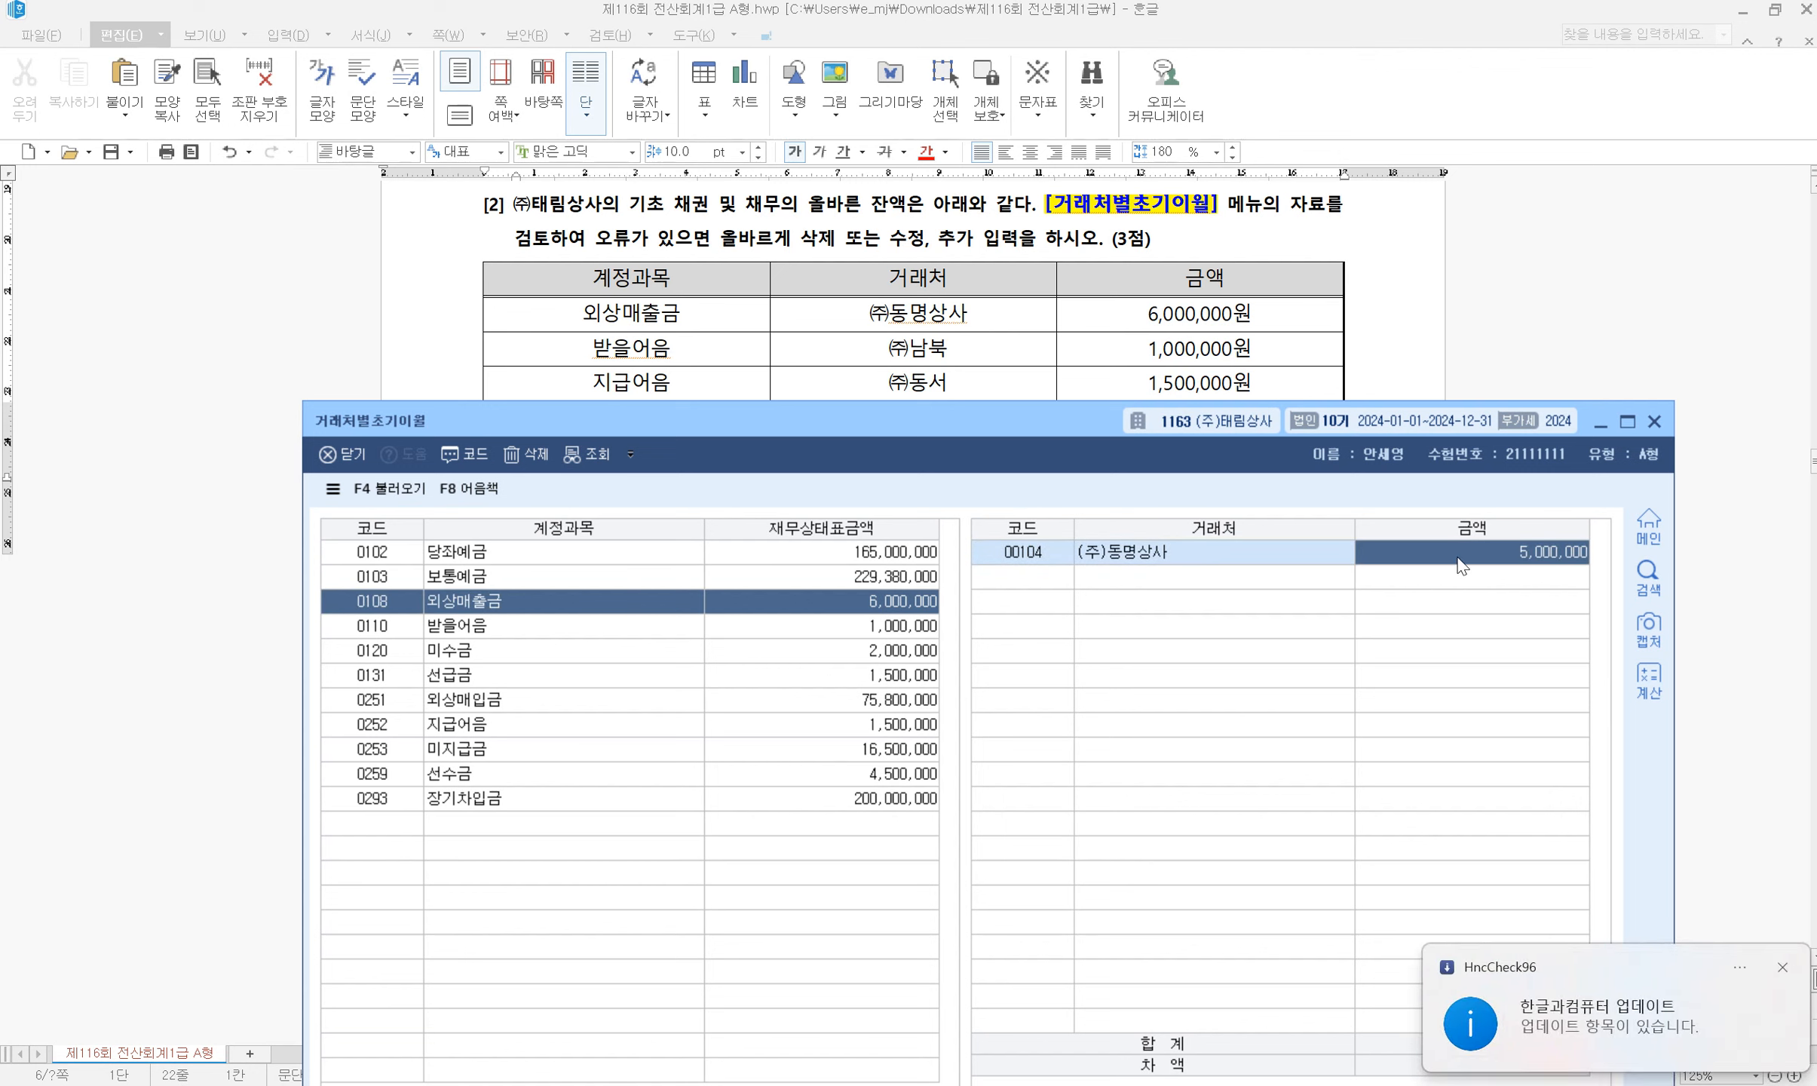
text(6000000)
key(Return)
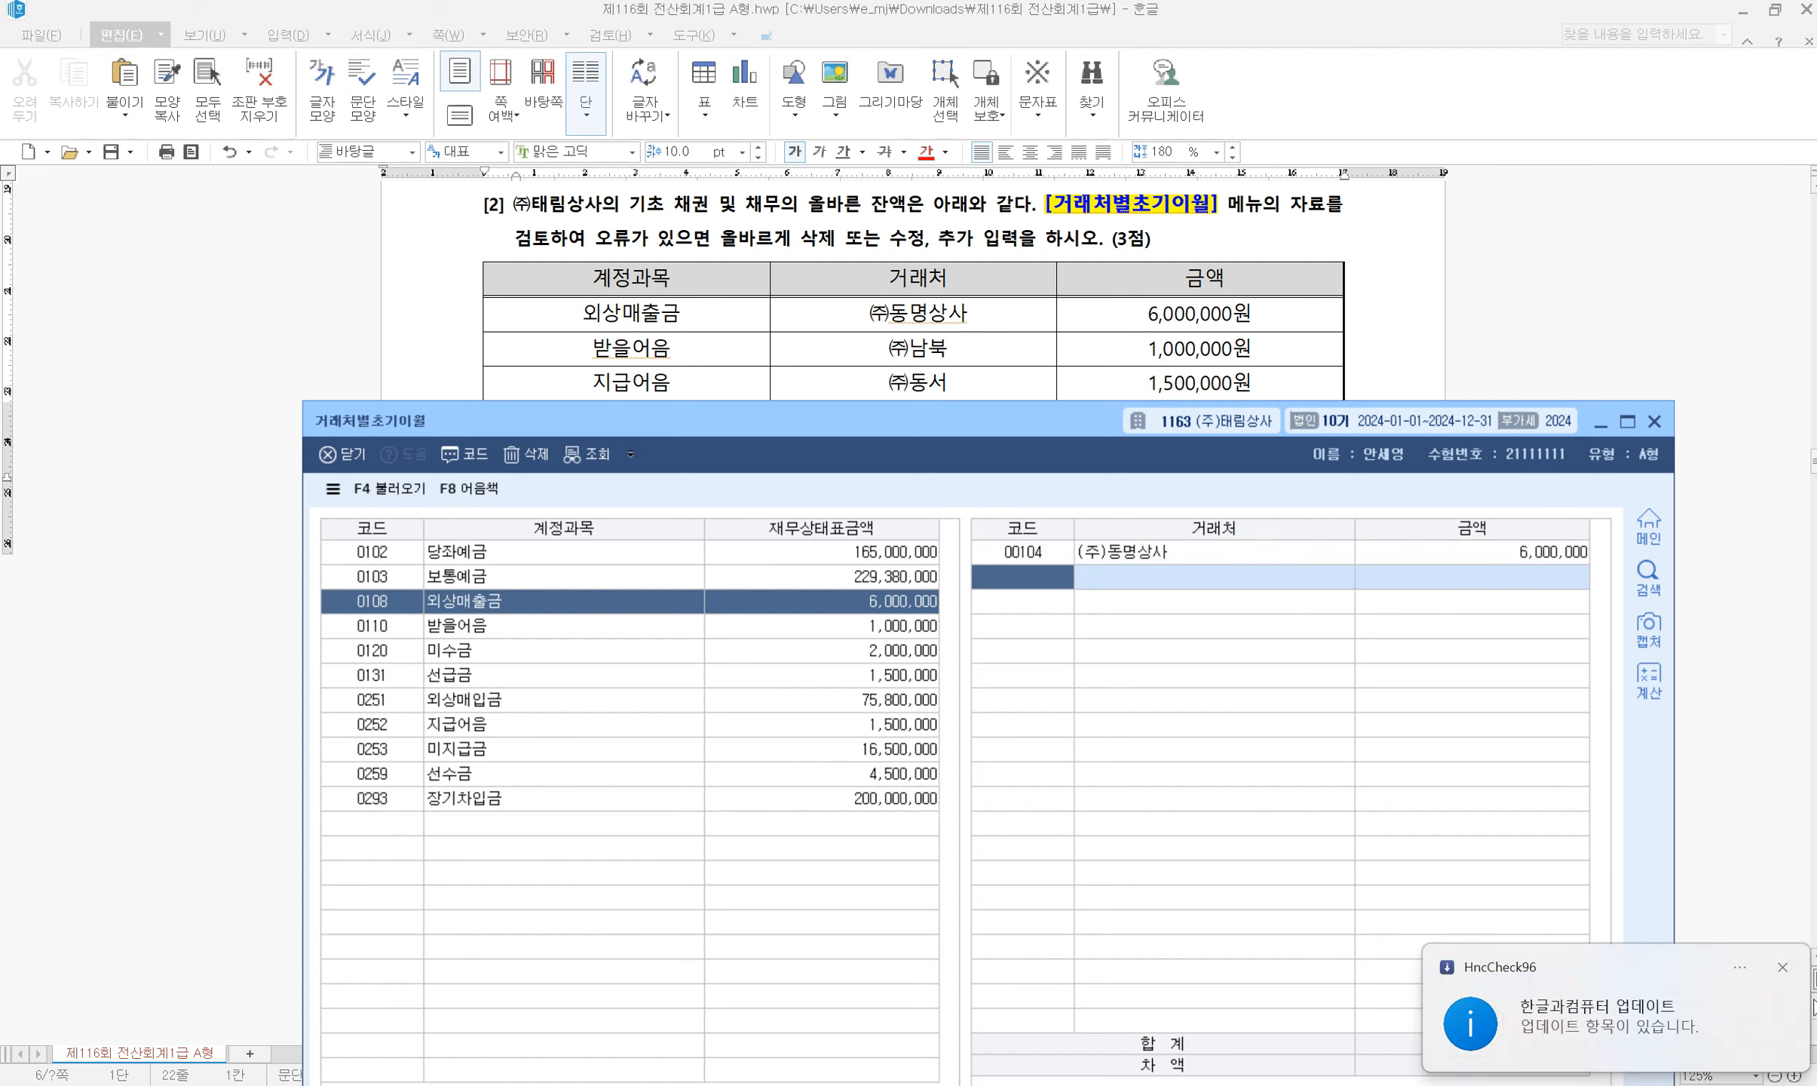
click(1784, 968)
click(1562, 1059)
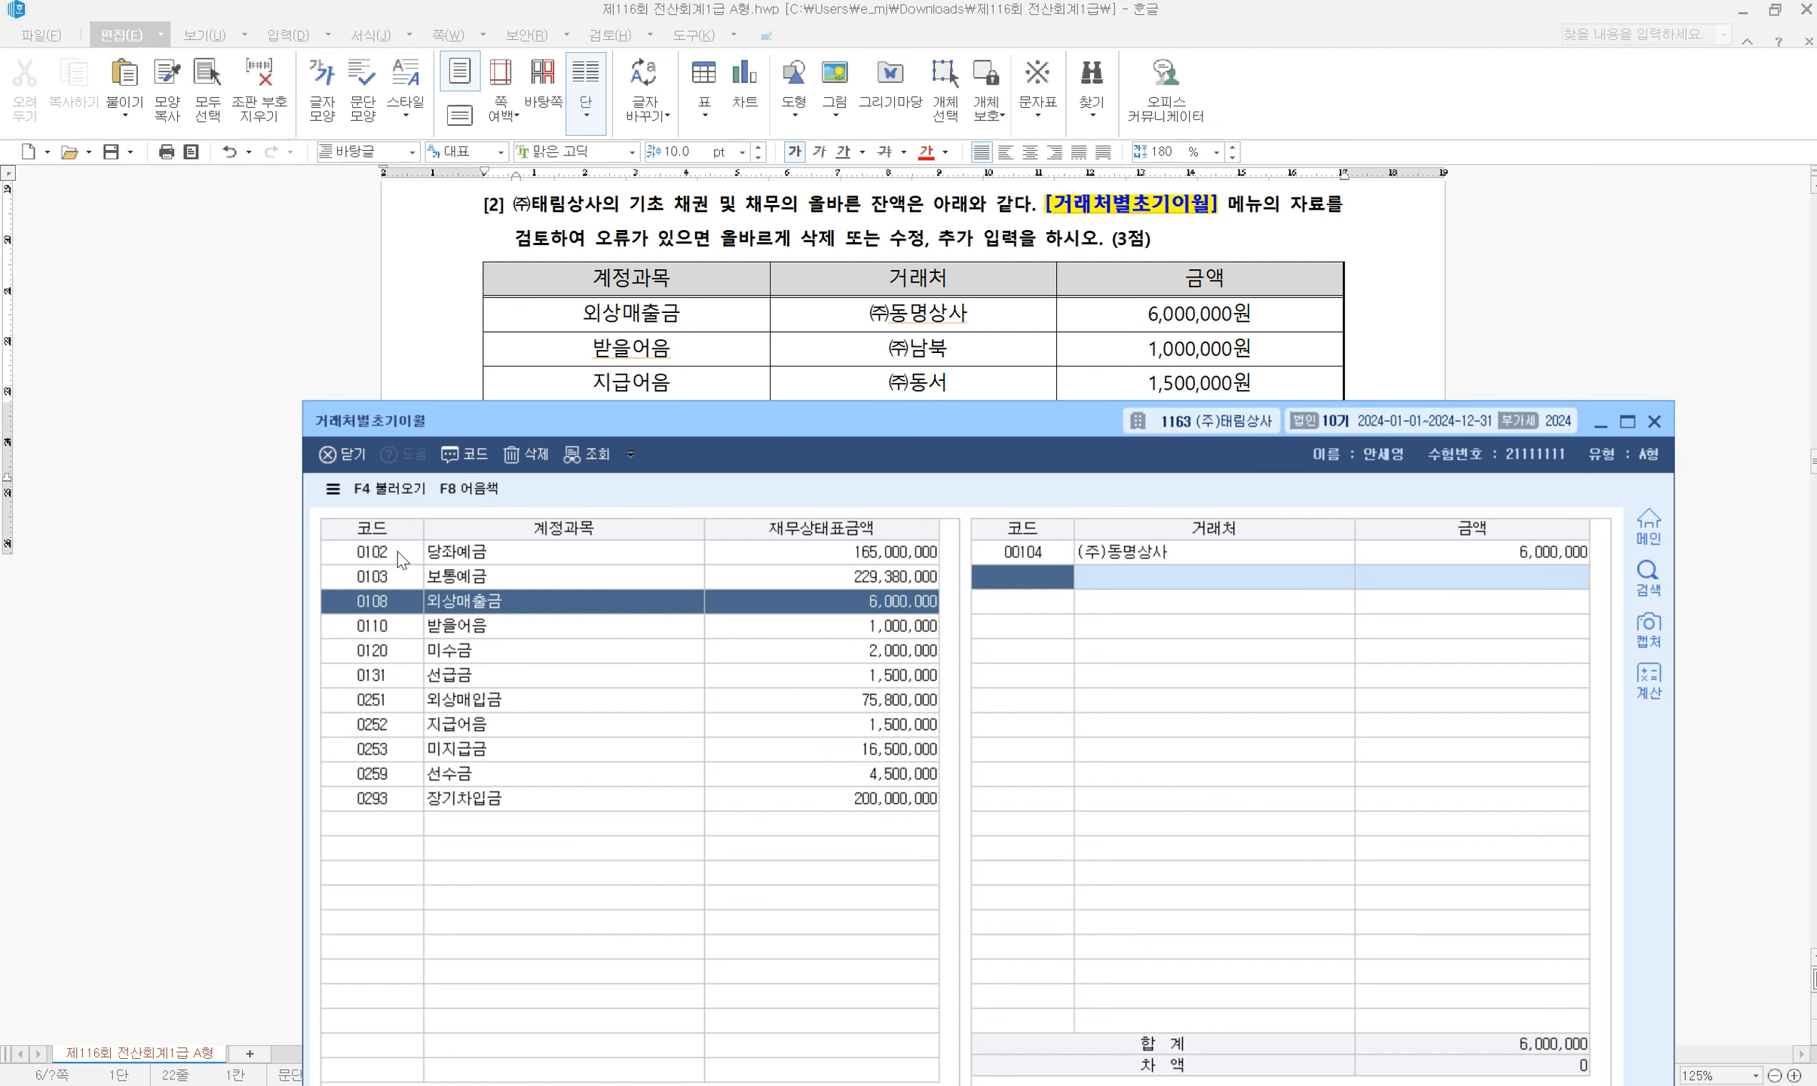
Set the 받을어음 opening balance of (주)남북 to 1,000,000
click(485, 634)
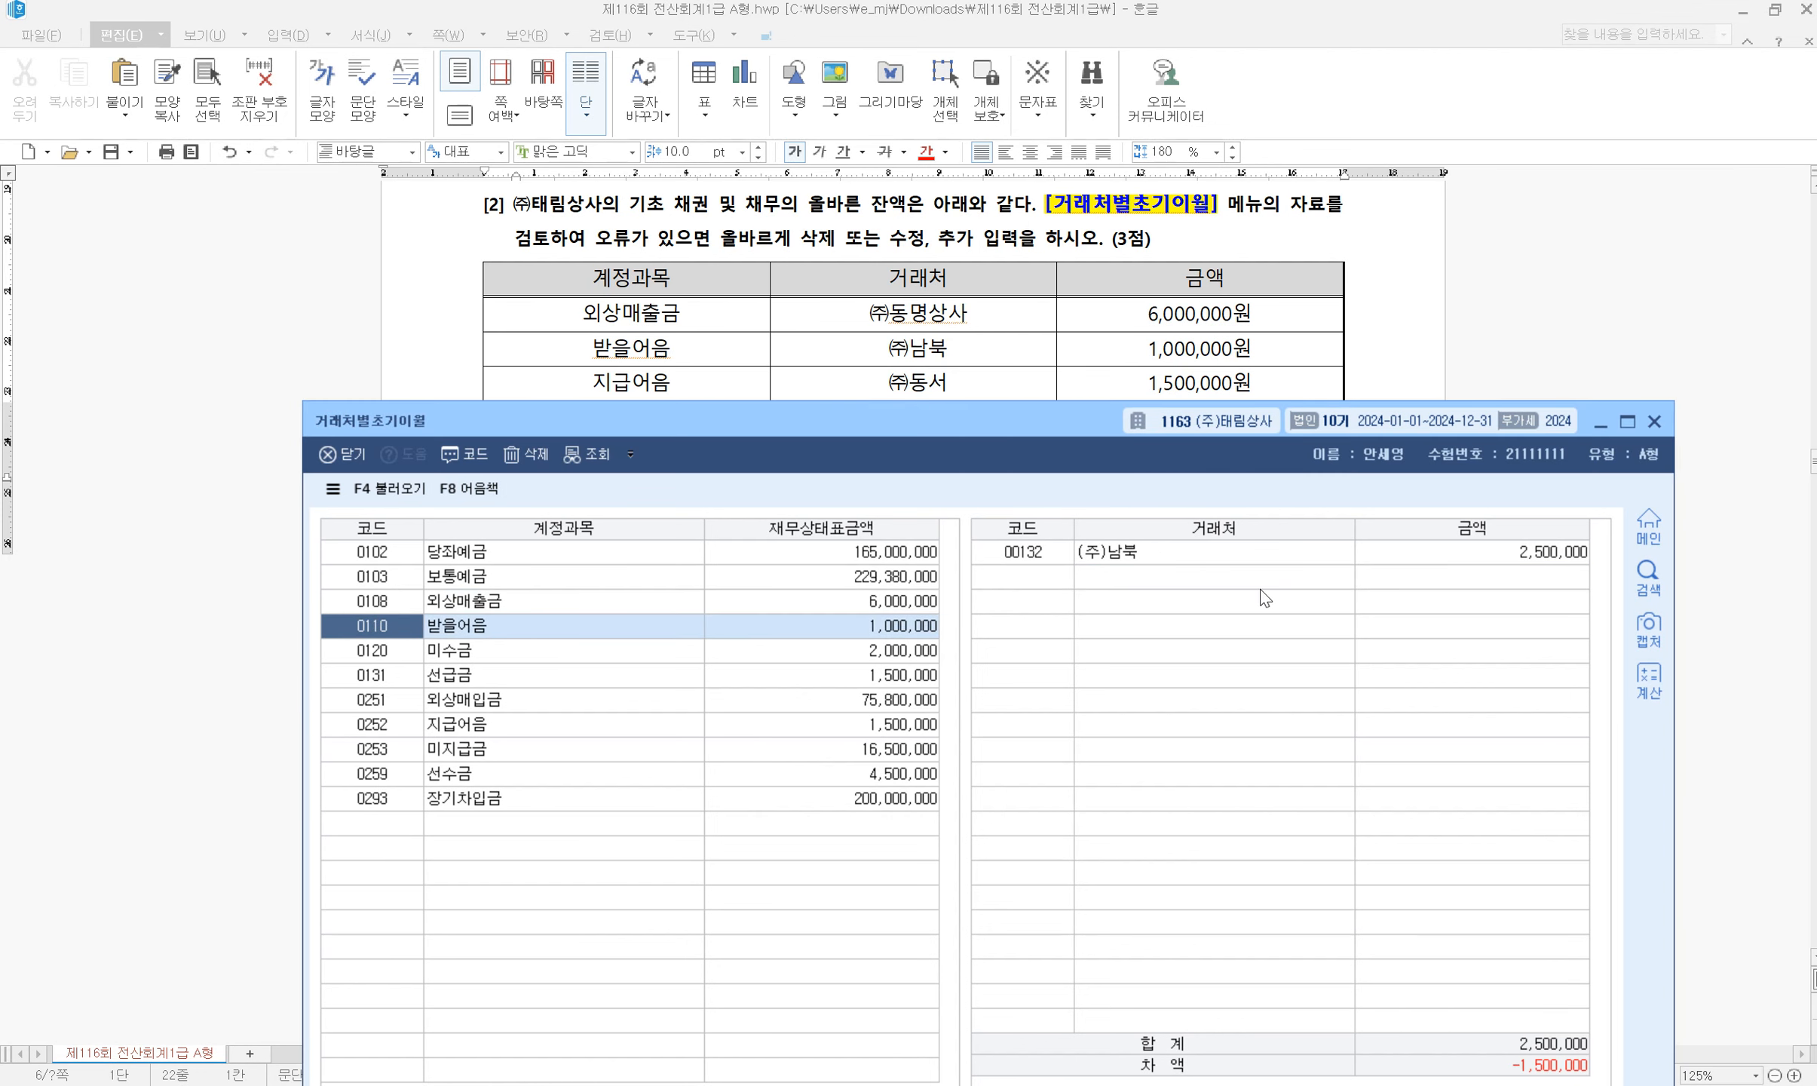
click(1493, 554)
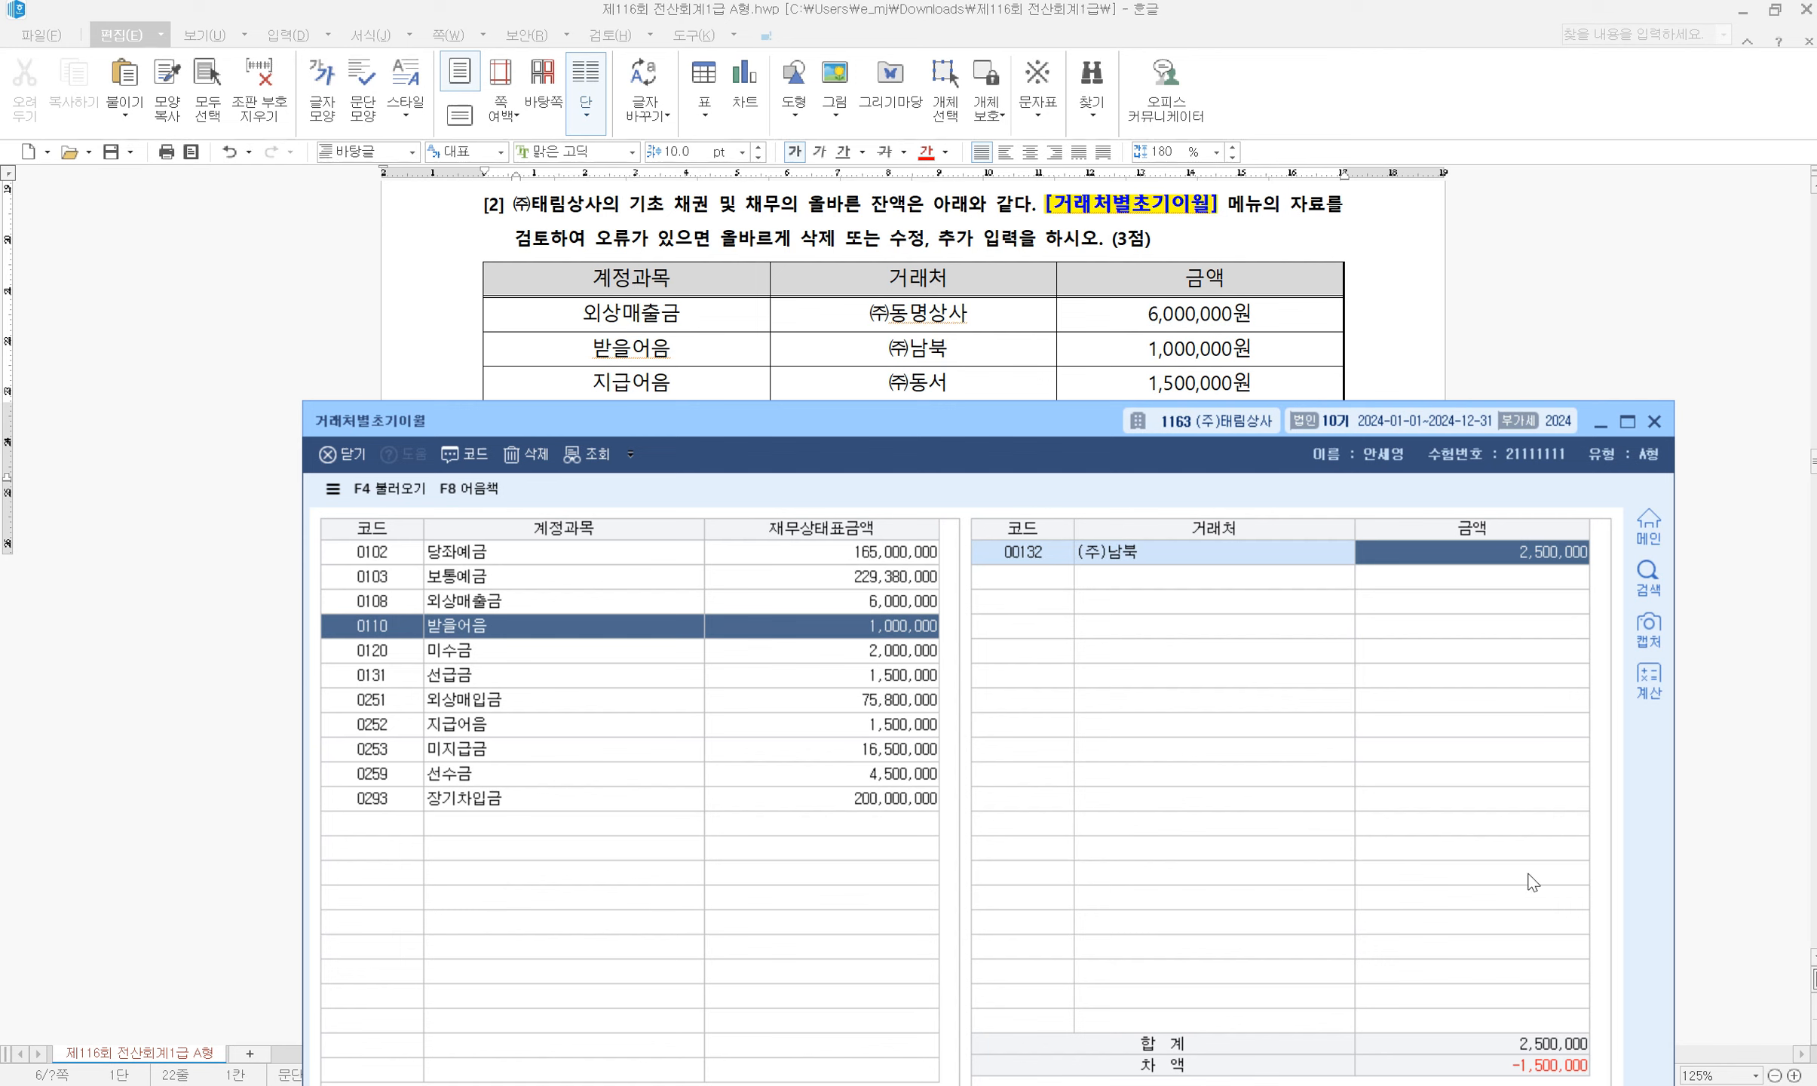
text(1,000)
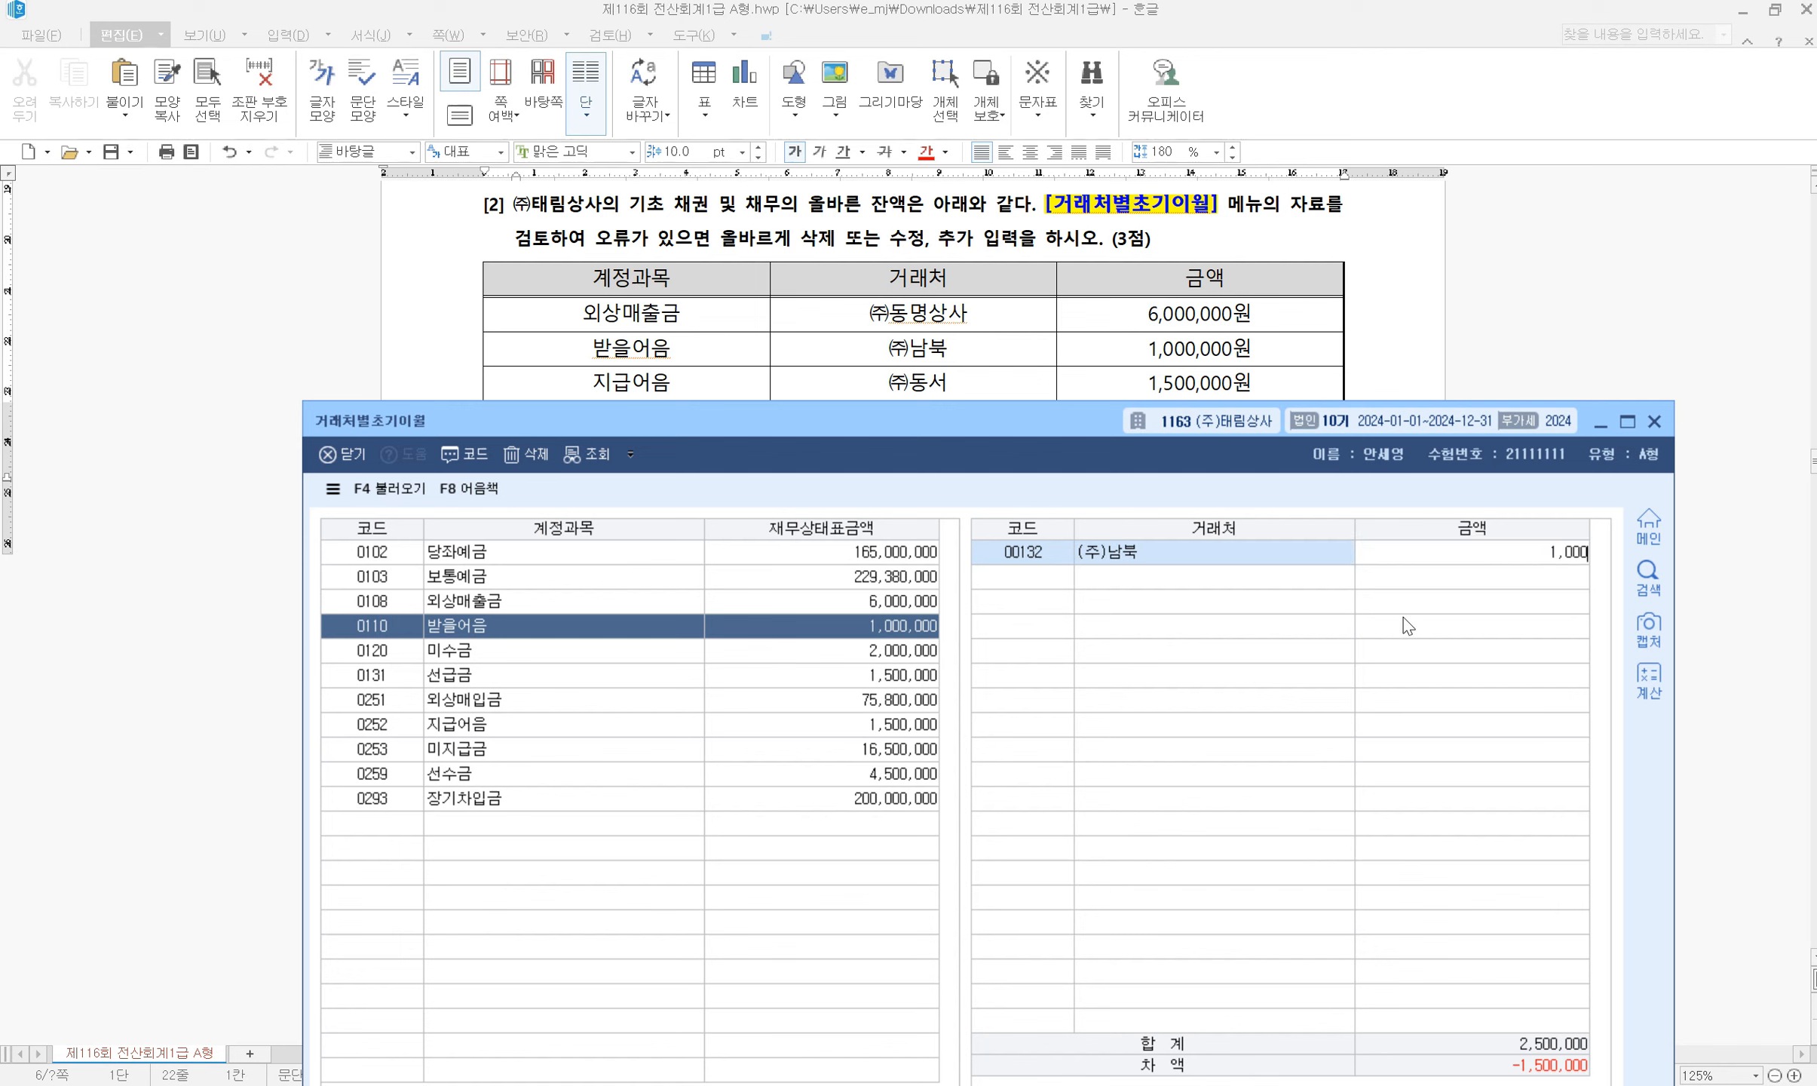
text(,000)
key(Return)
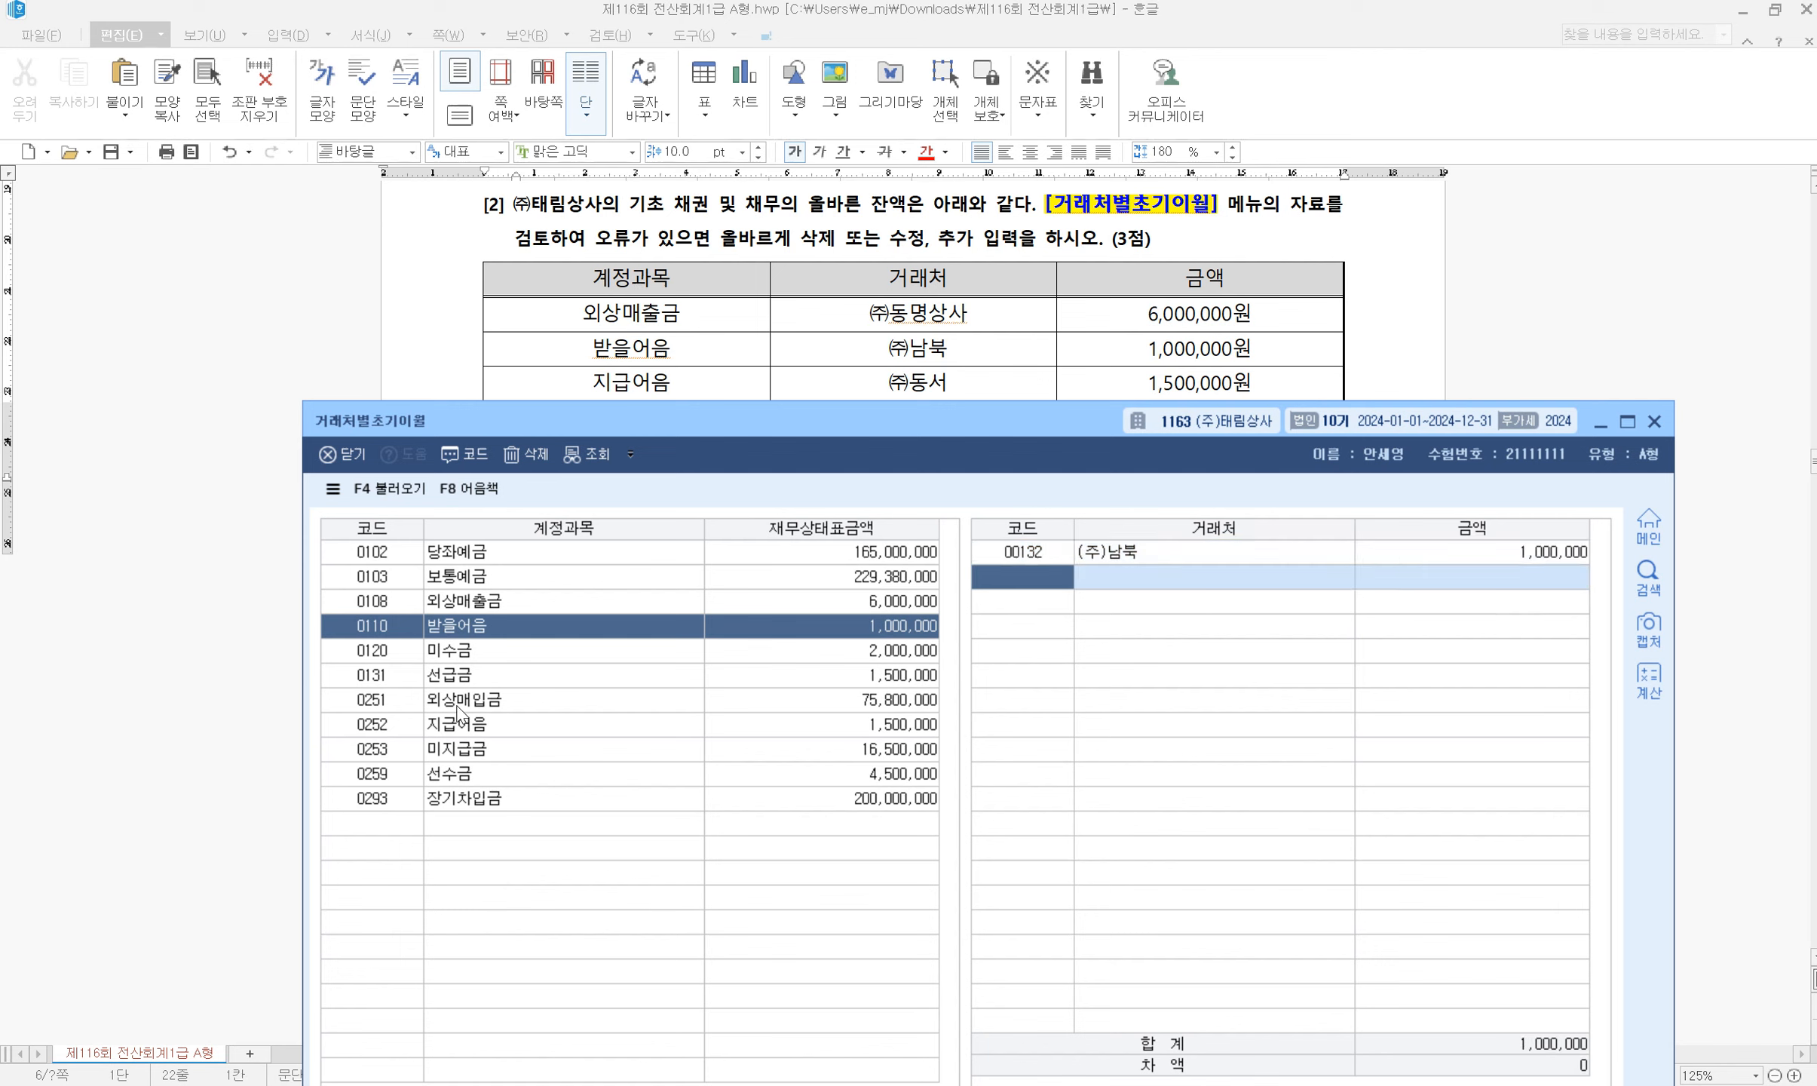
Add (주)동서 to the 지급어음 account with an opening balance of 1,500,000 and close 거래처별초기이월
click(466, 725)
click(1086, 555)
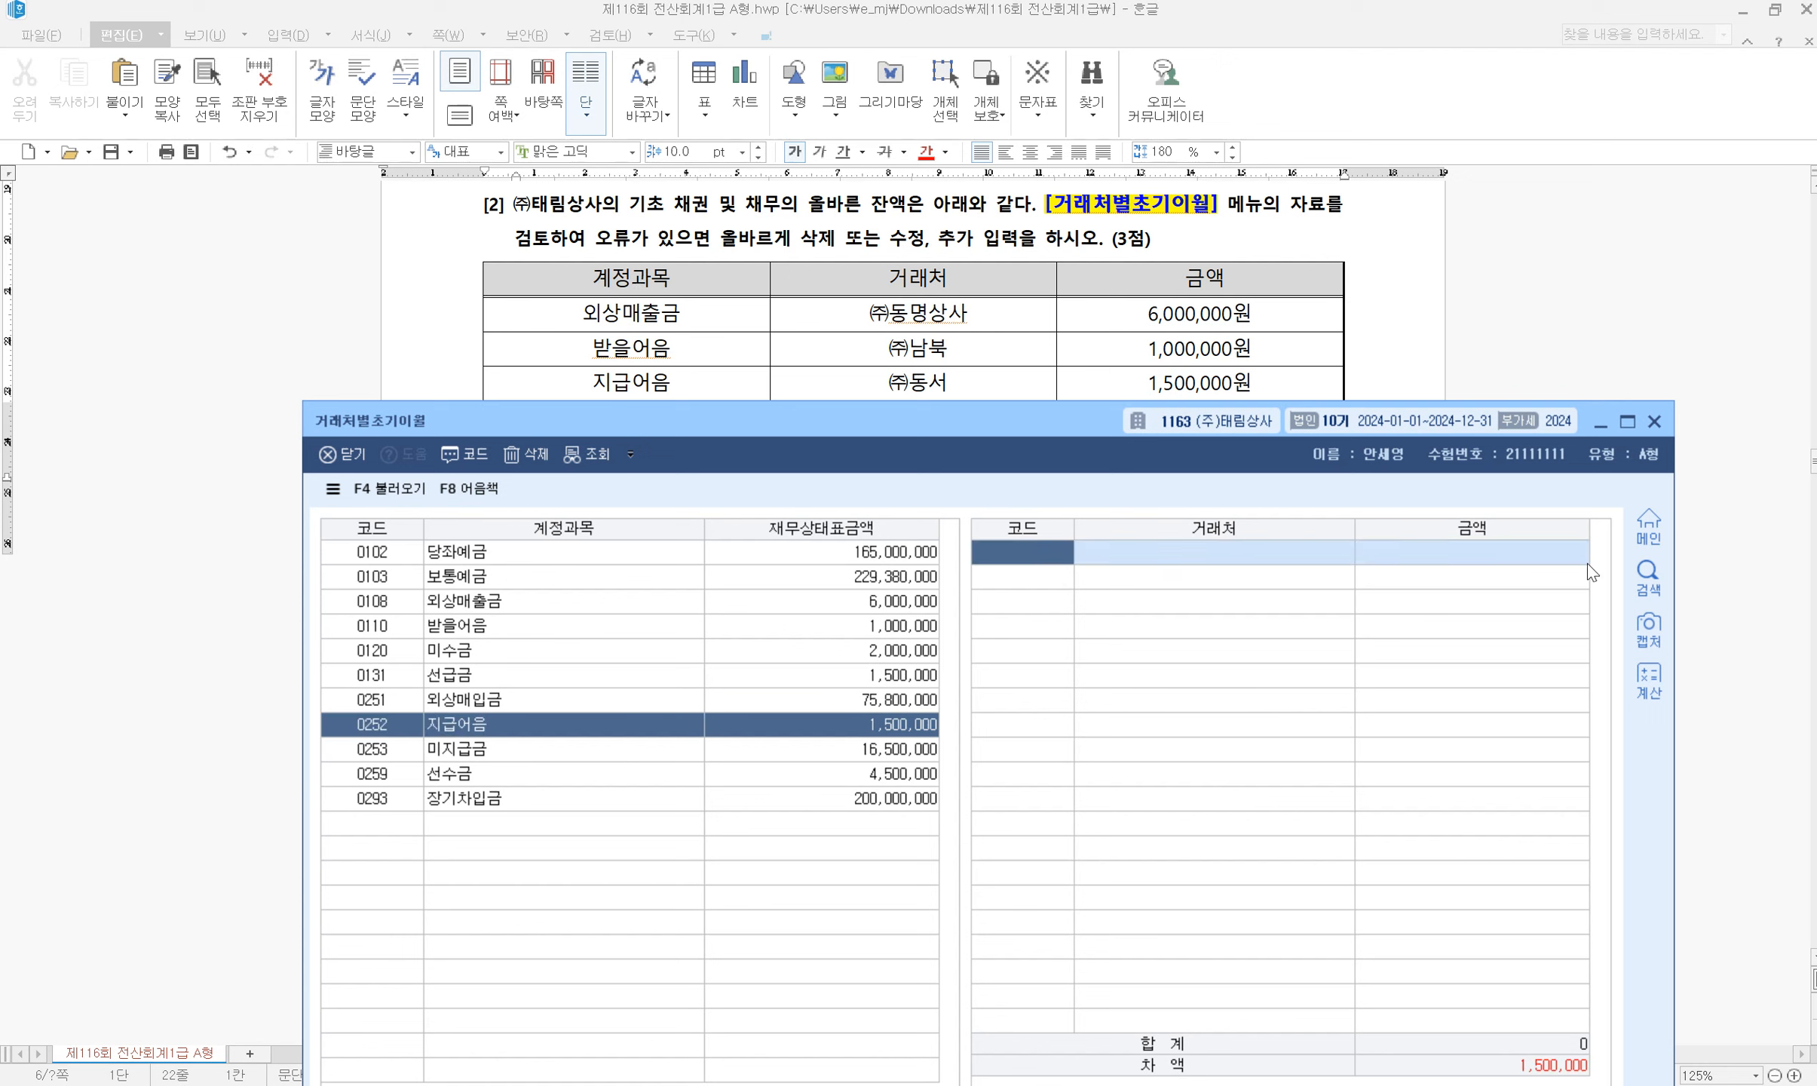
key(F2)
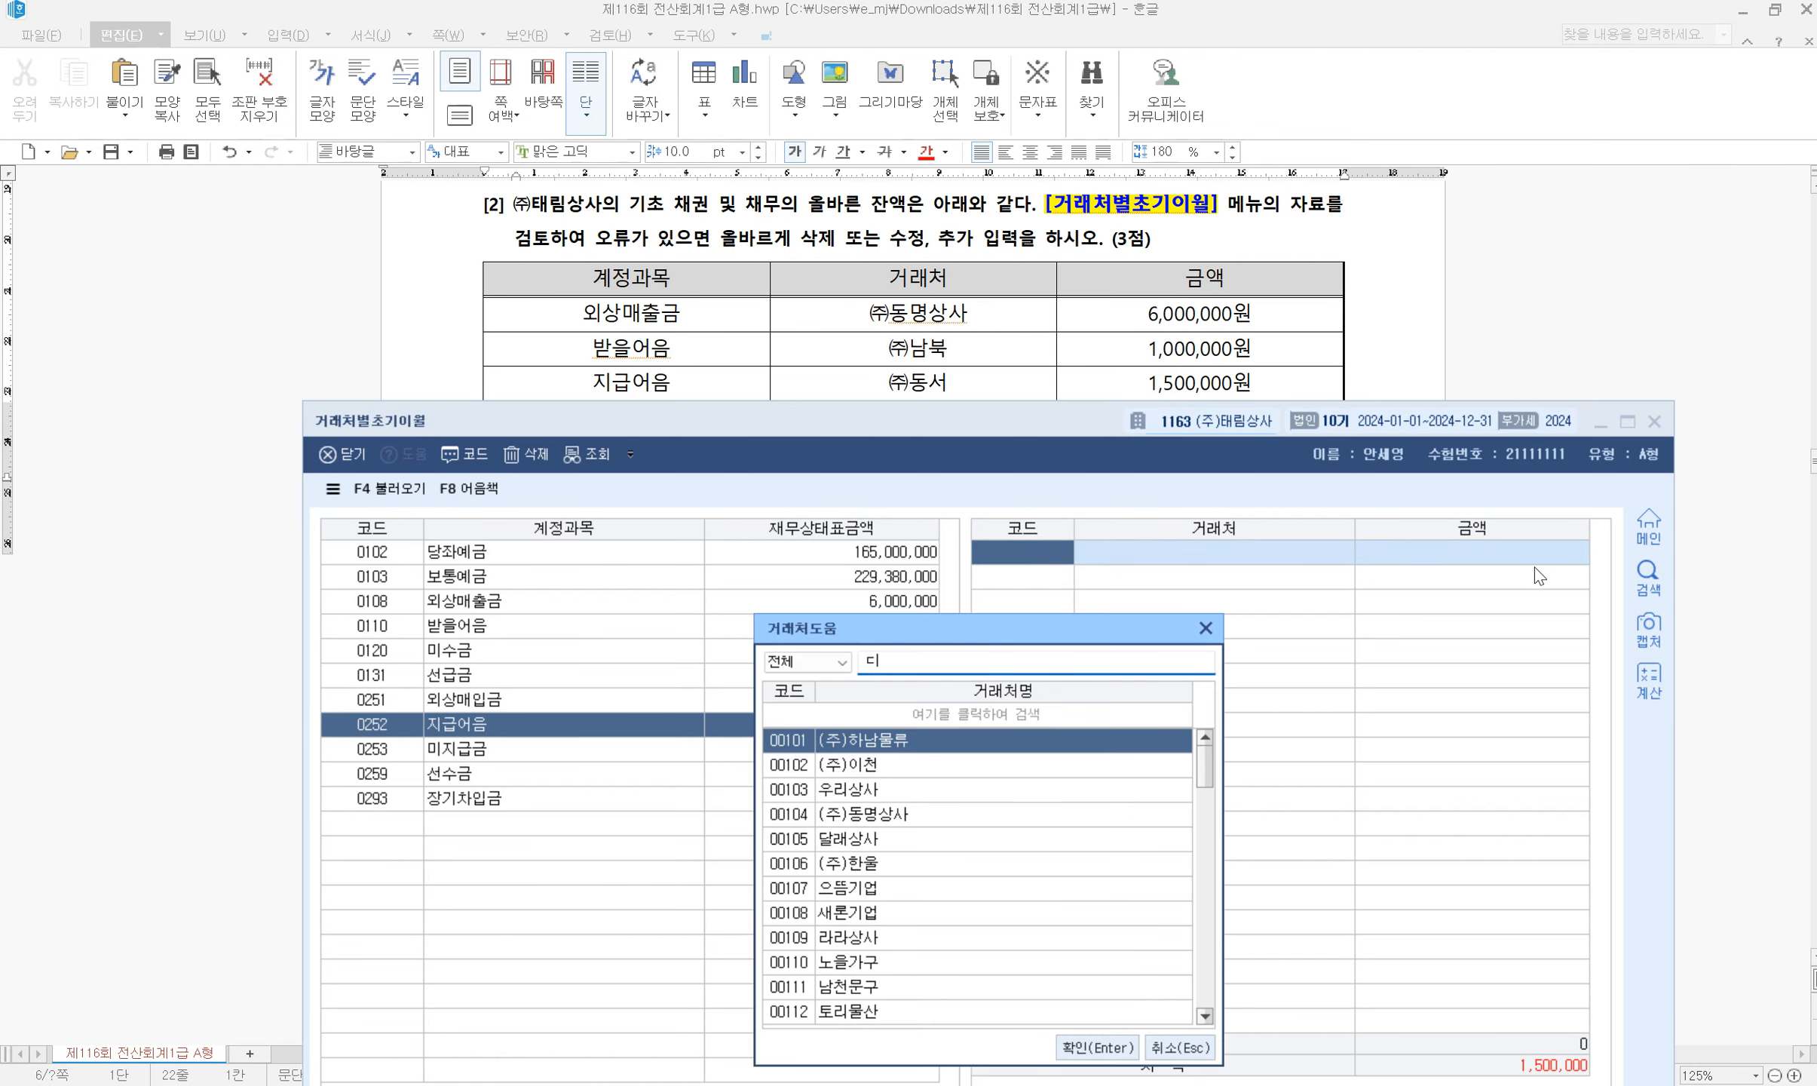
text(동서)
key(Return)
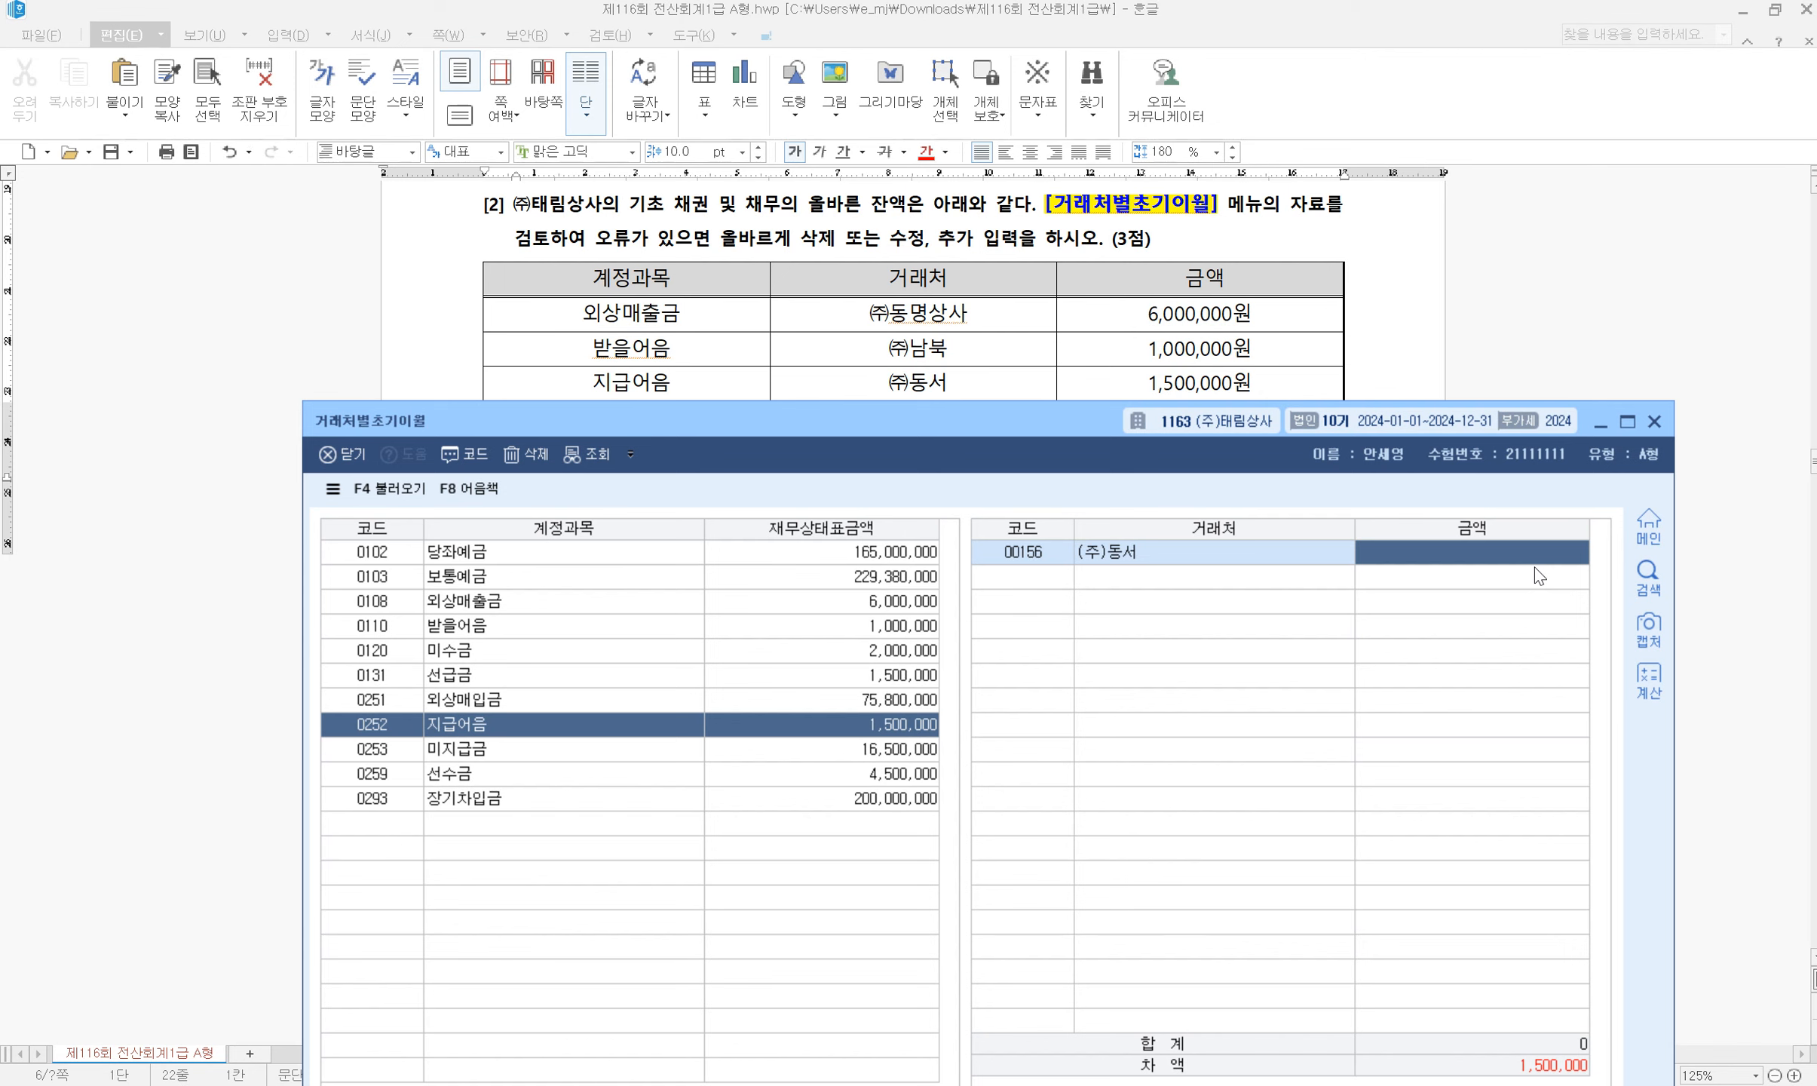
text(1,500,000)
key(Return)
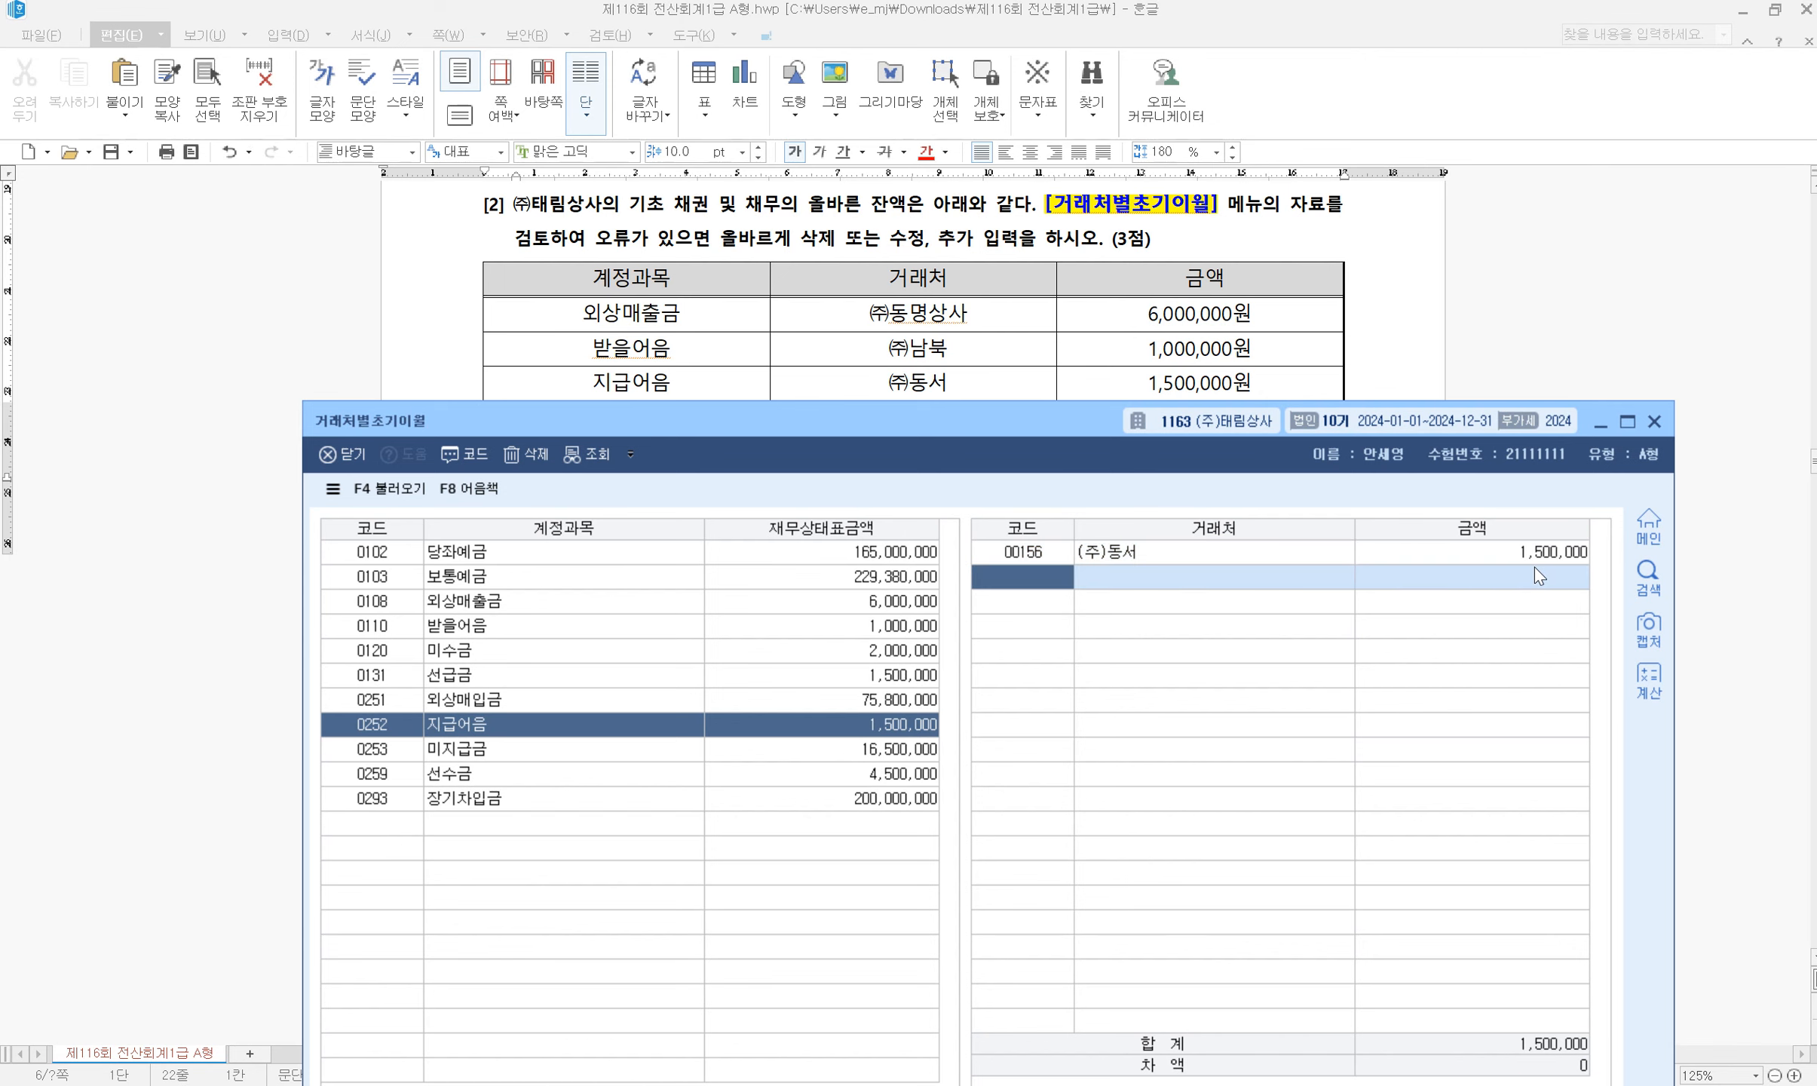
drag(1059, 426, 937, 188)
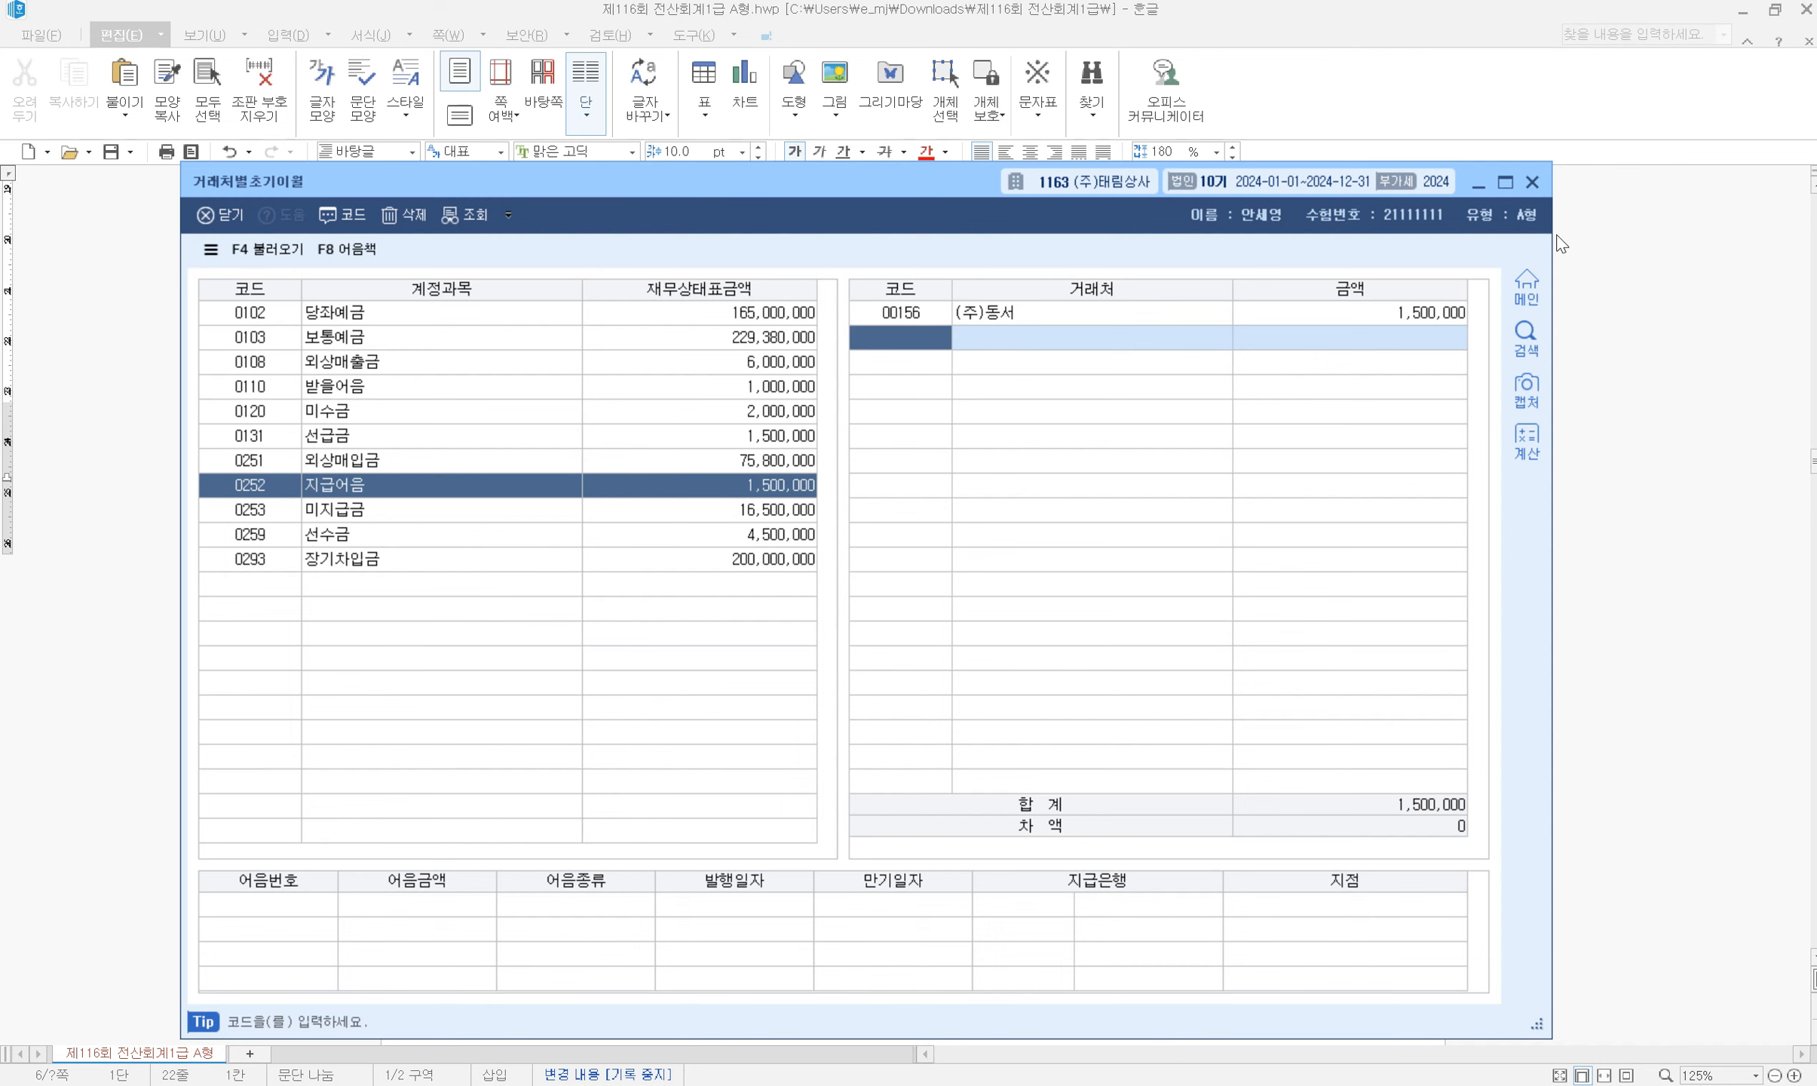
click(1533, 183)
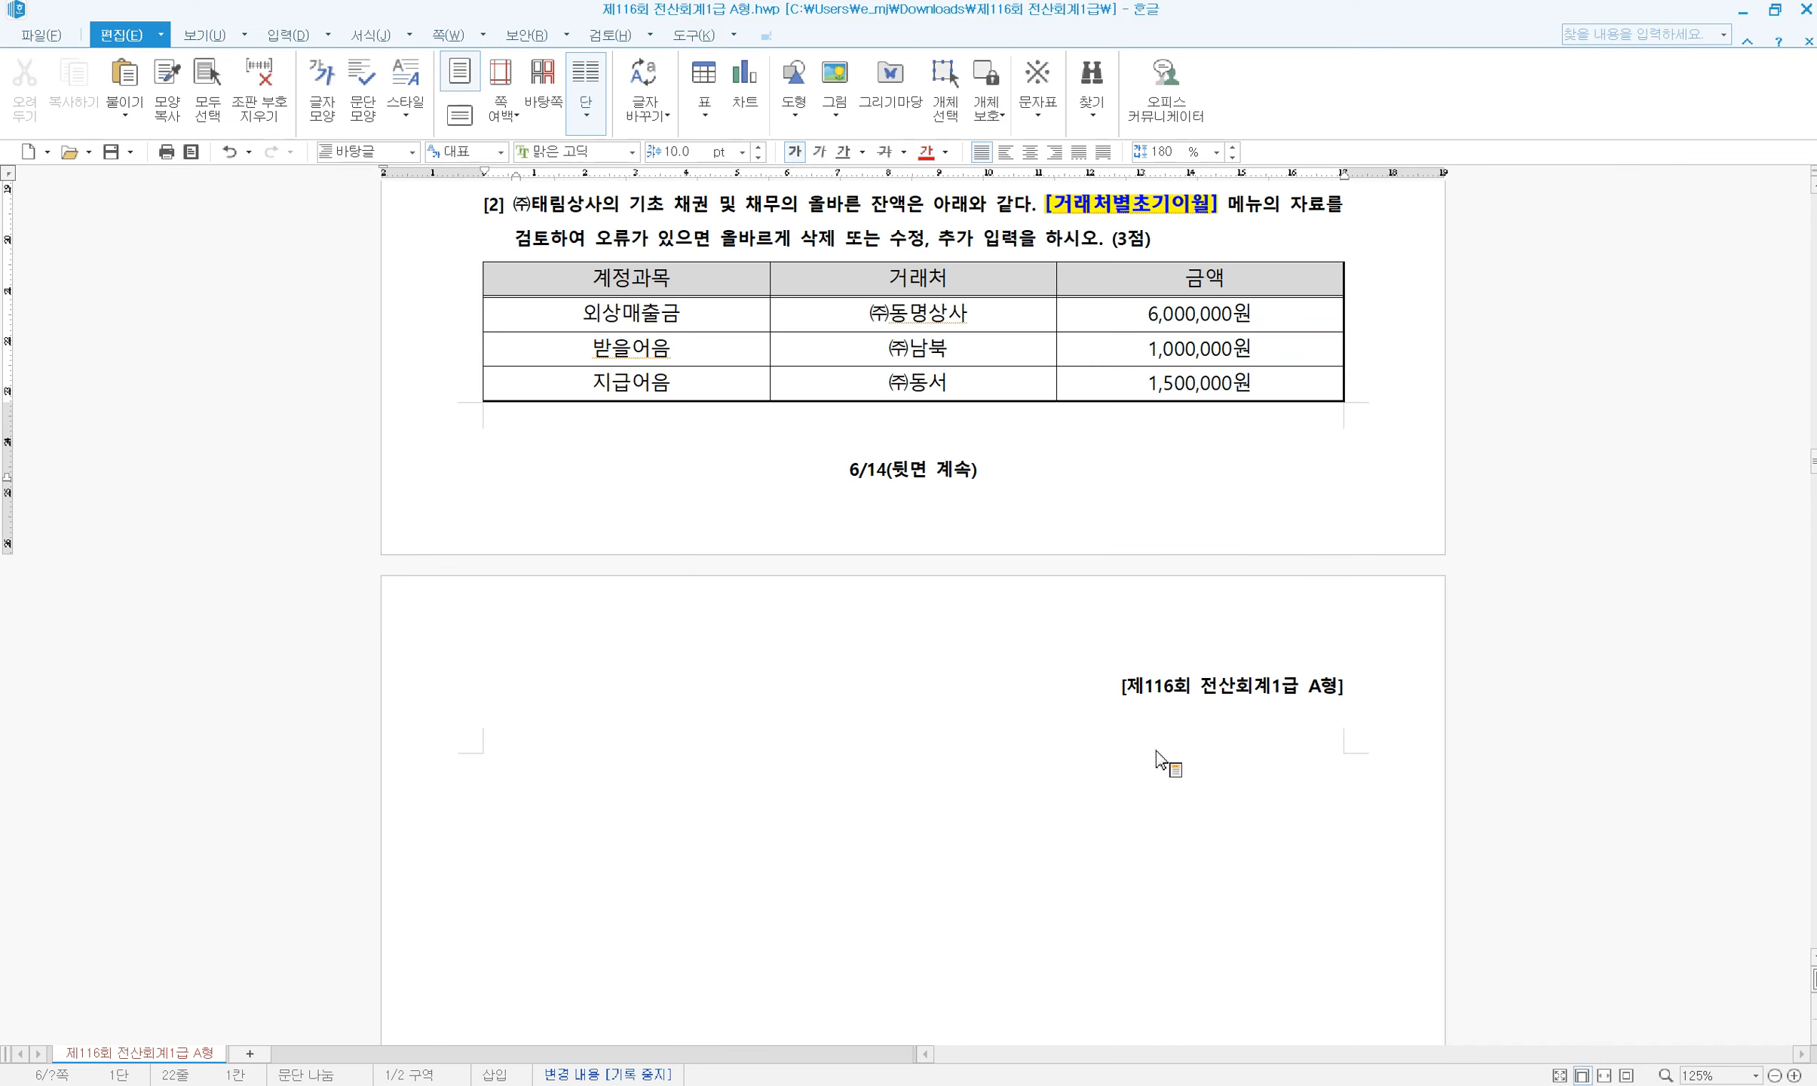
Mark [전기분원가명세서] 및 [전기분손익계산서] in question 3 of the exam document with blue text and yellow highlighting
scroll(1157, 770, down, 10)
scroll(1157, 770, down, 10)
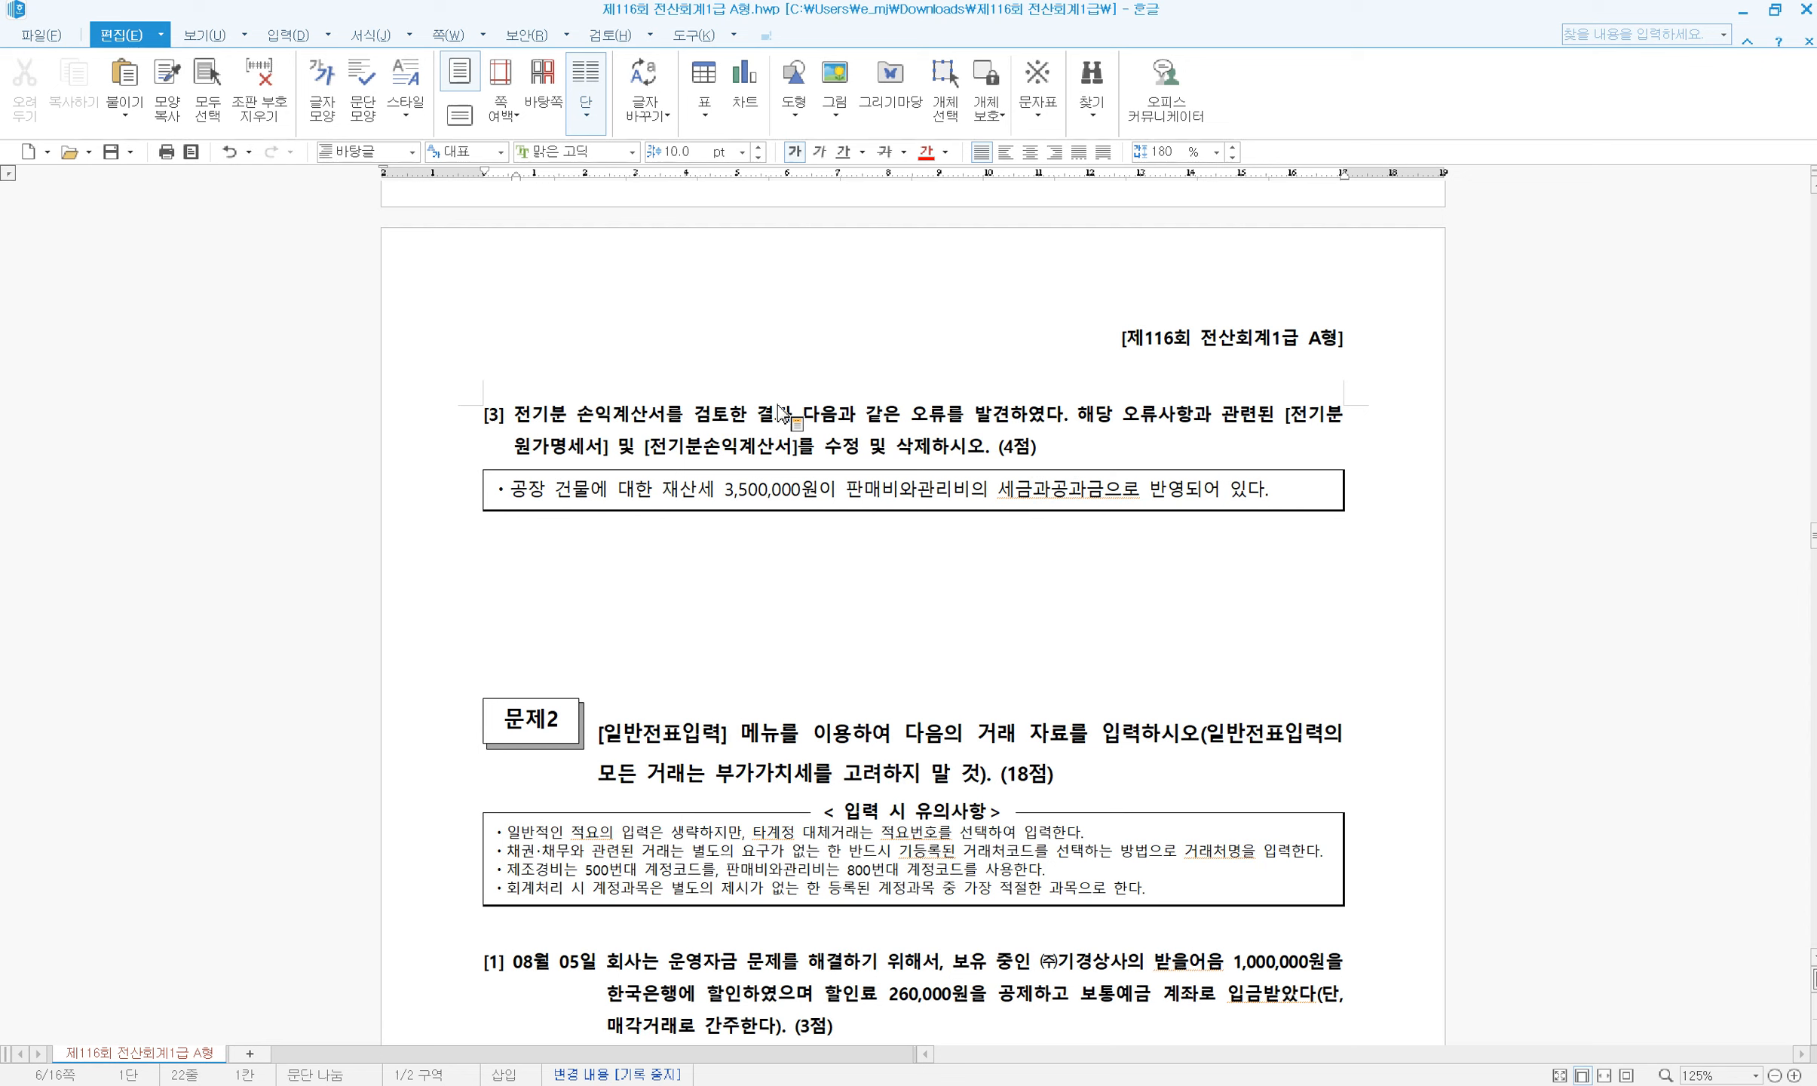
drag(1280, 415, 806, 438)
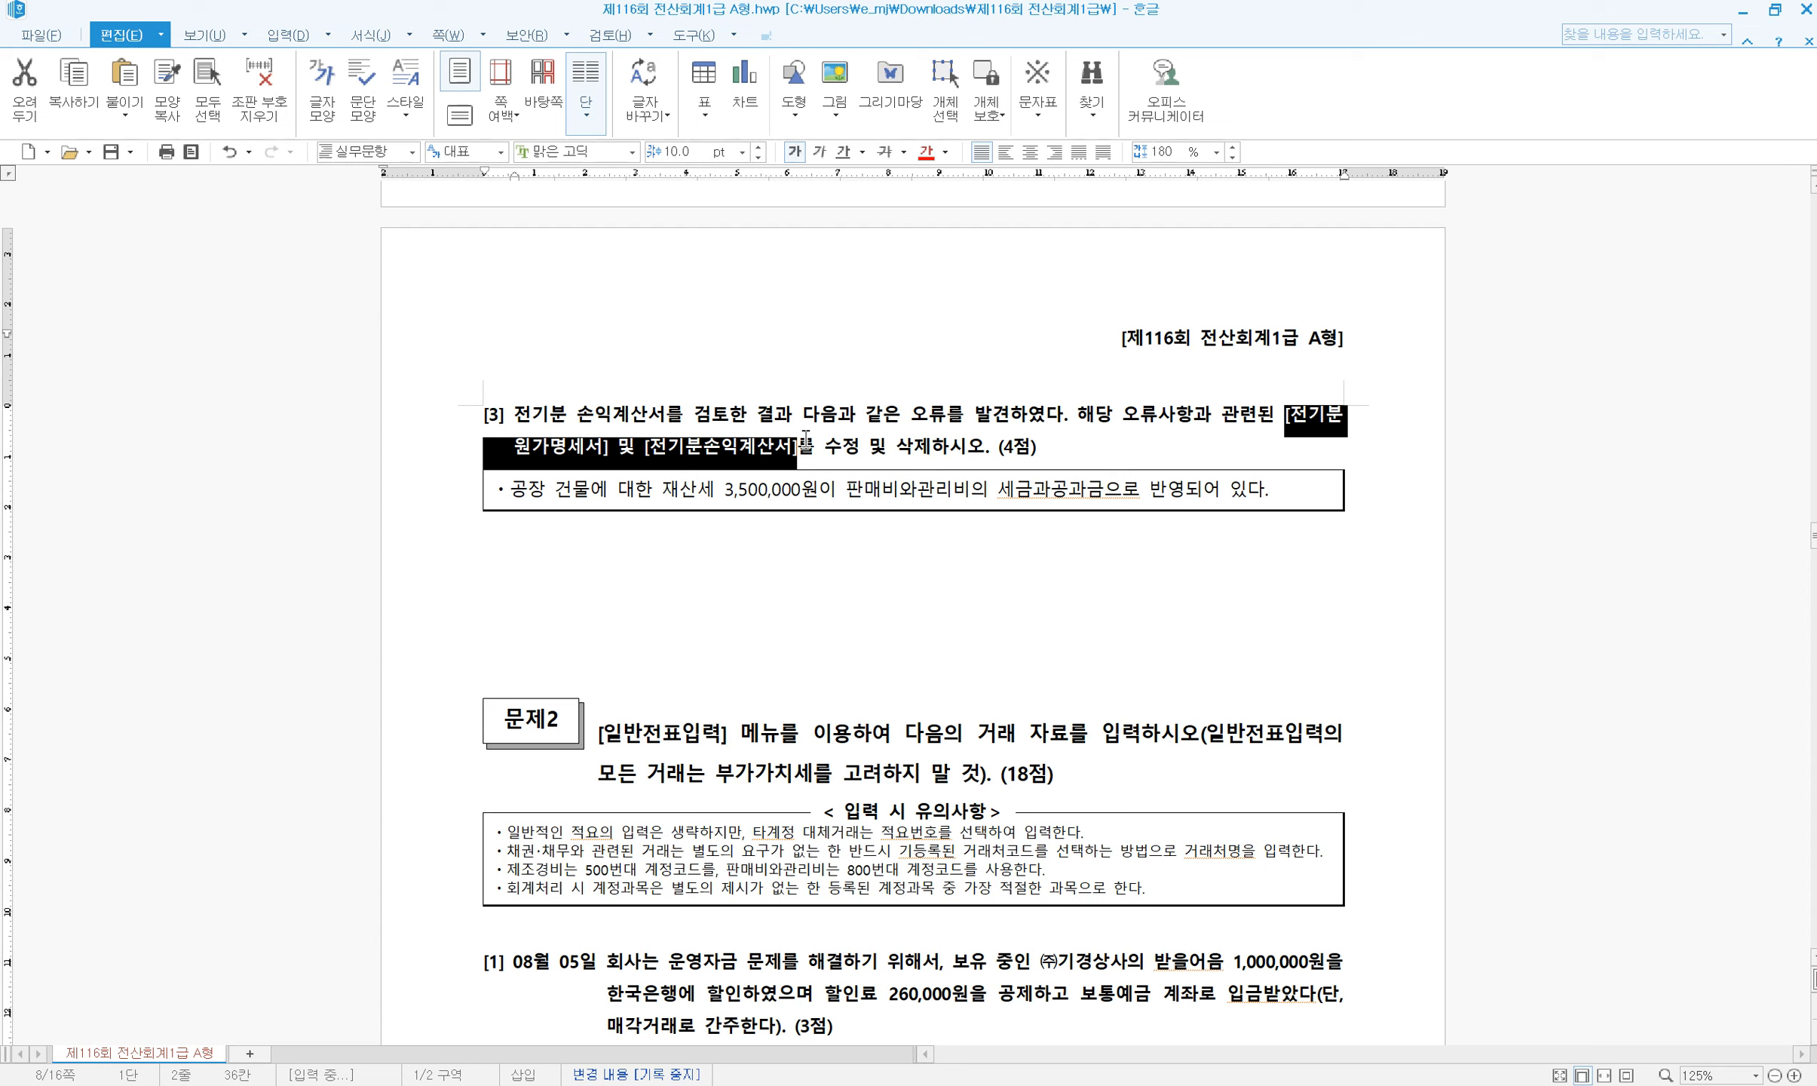
key(alt+c)
click(914, 452)
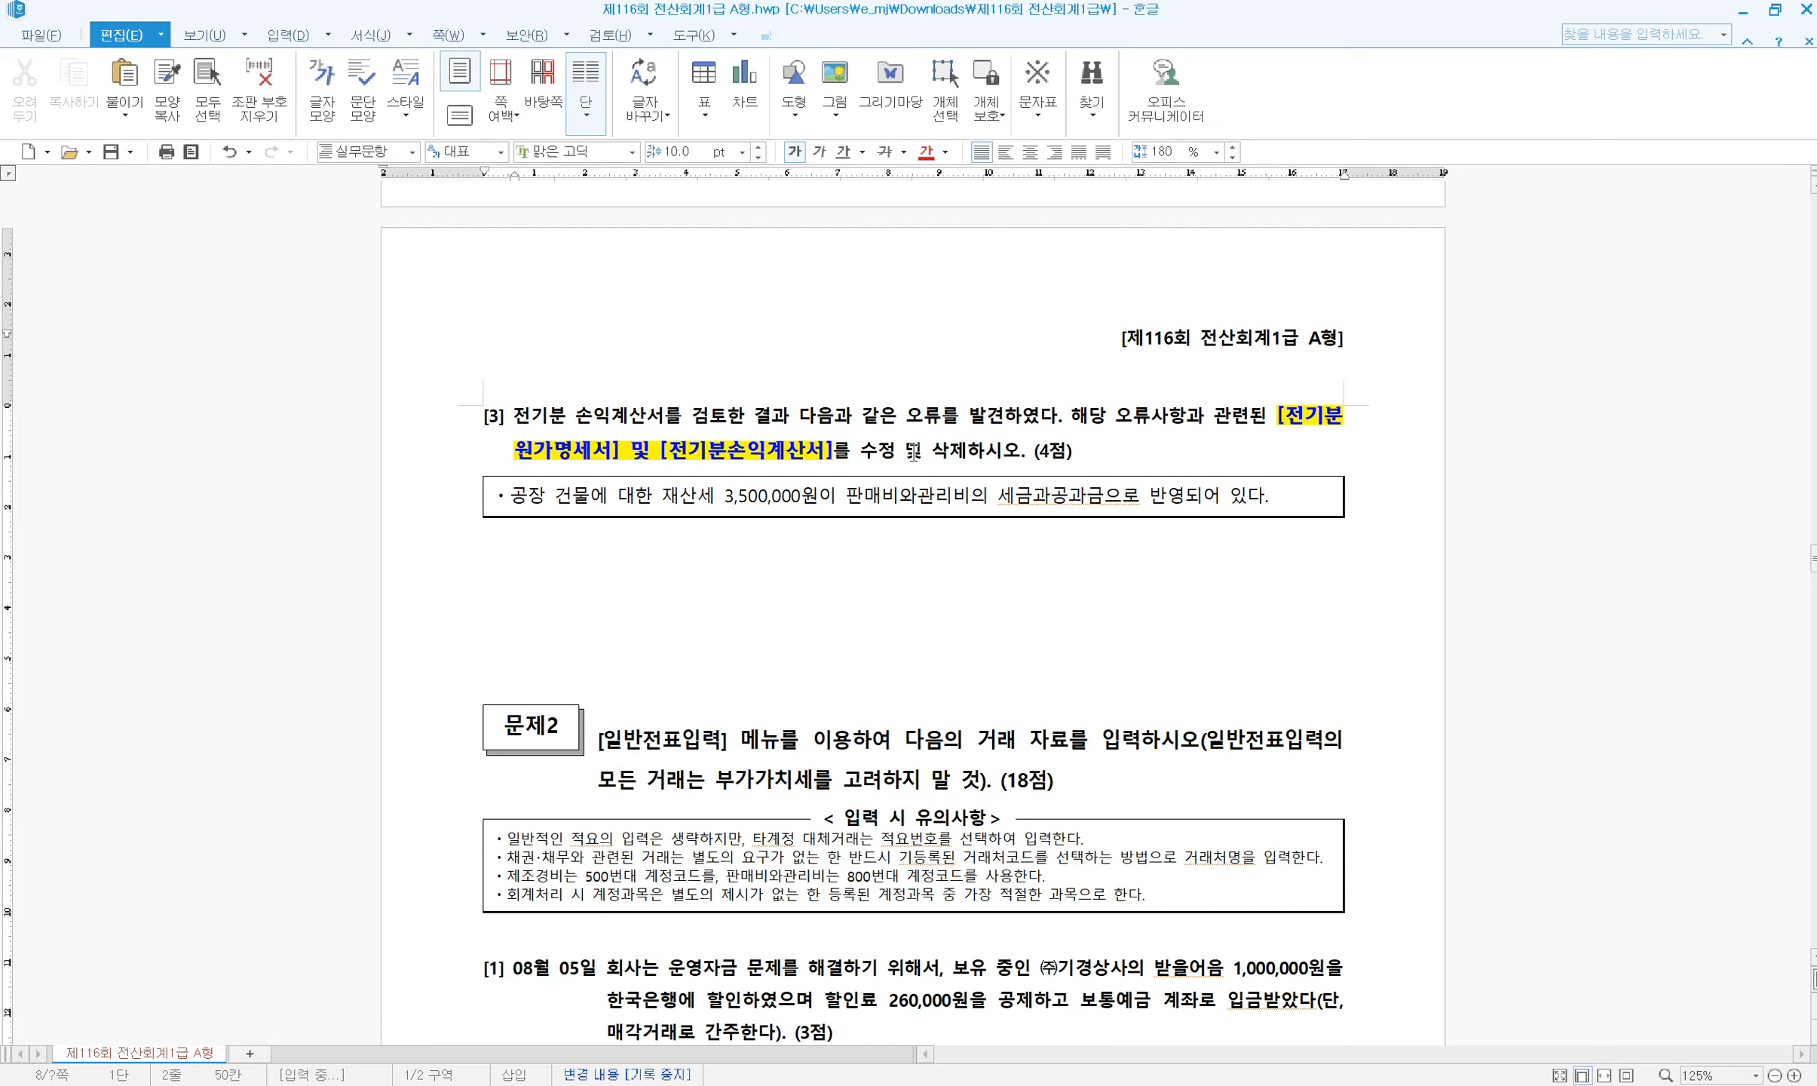
click(1328, 417)
Apply the same blue text and yellow highlighting to 재산세 3,500,000원 and 세금과공과금으 in question 3's box
drag(665, 494, 1195, 499)
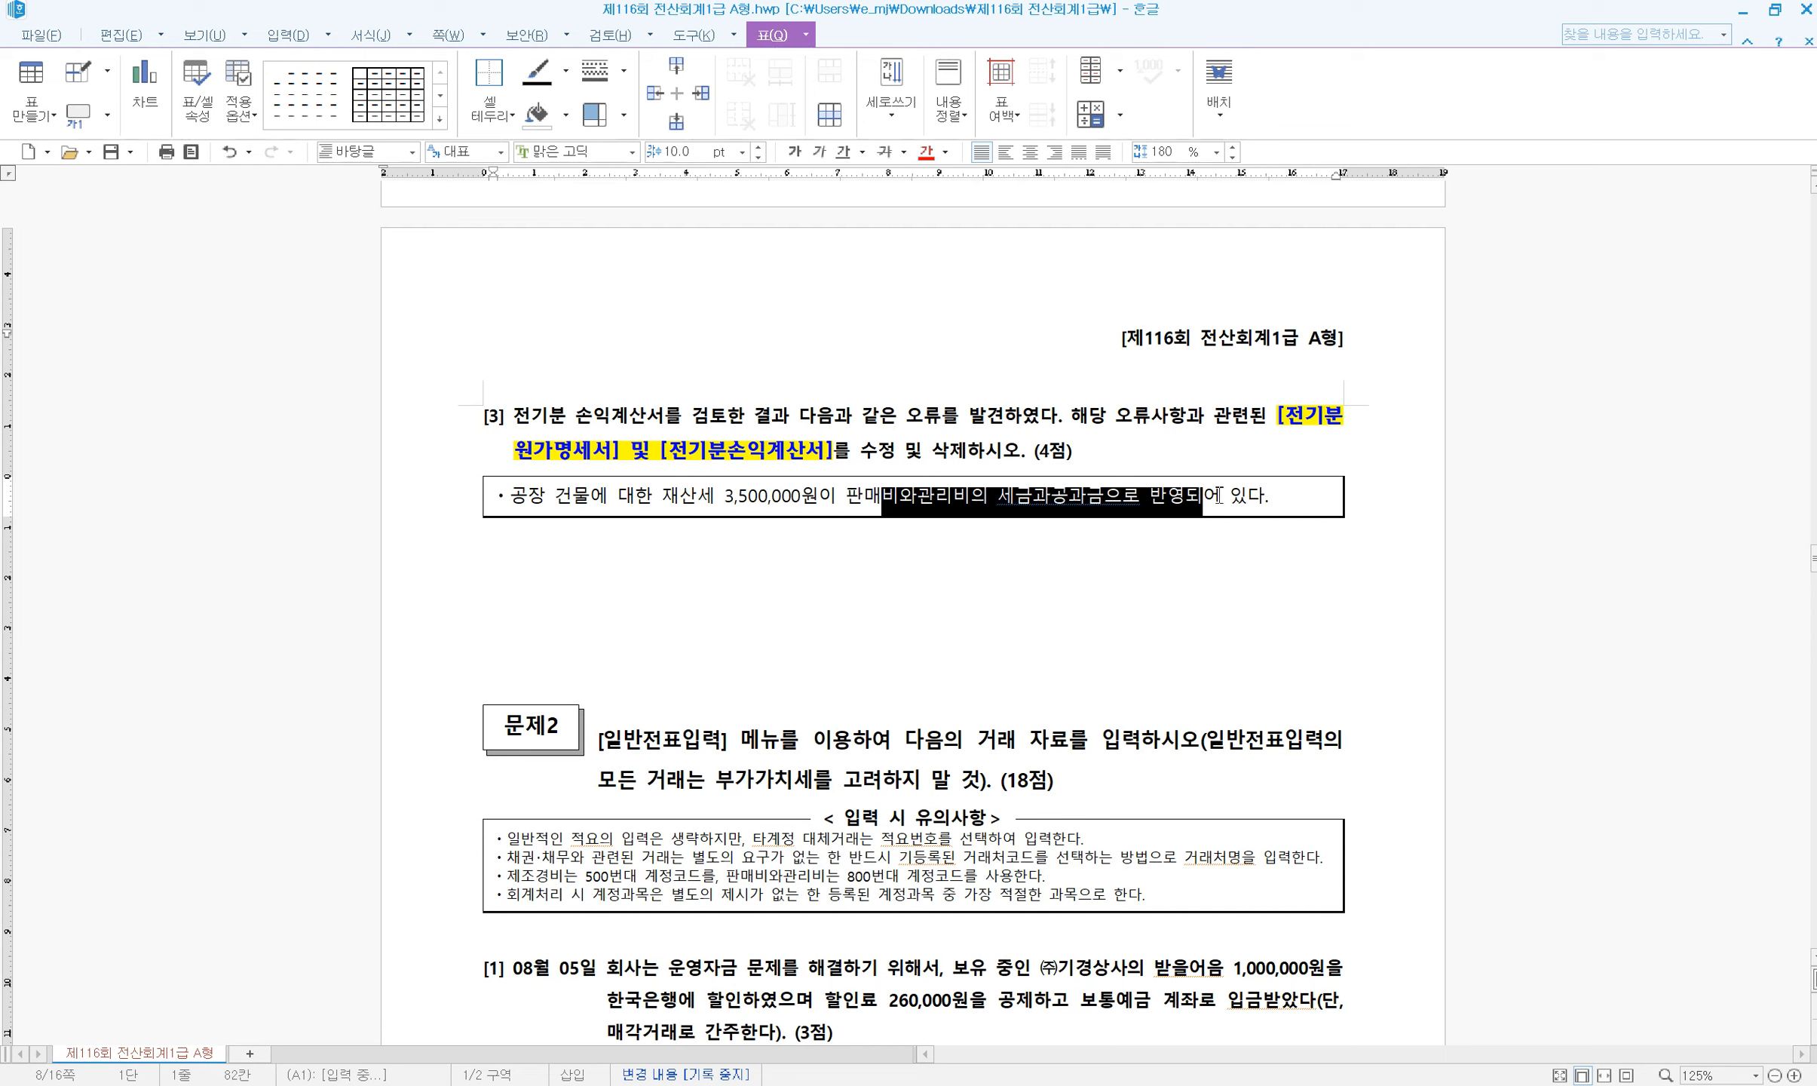
click(1218, 496)
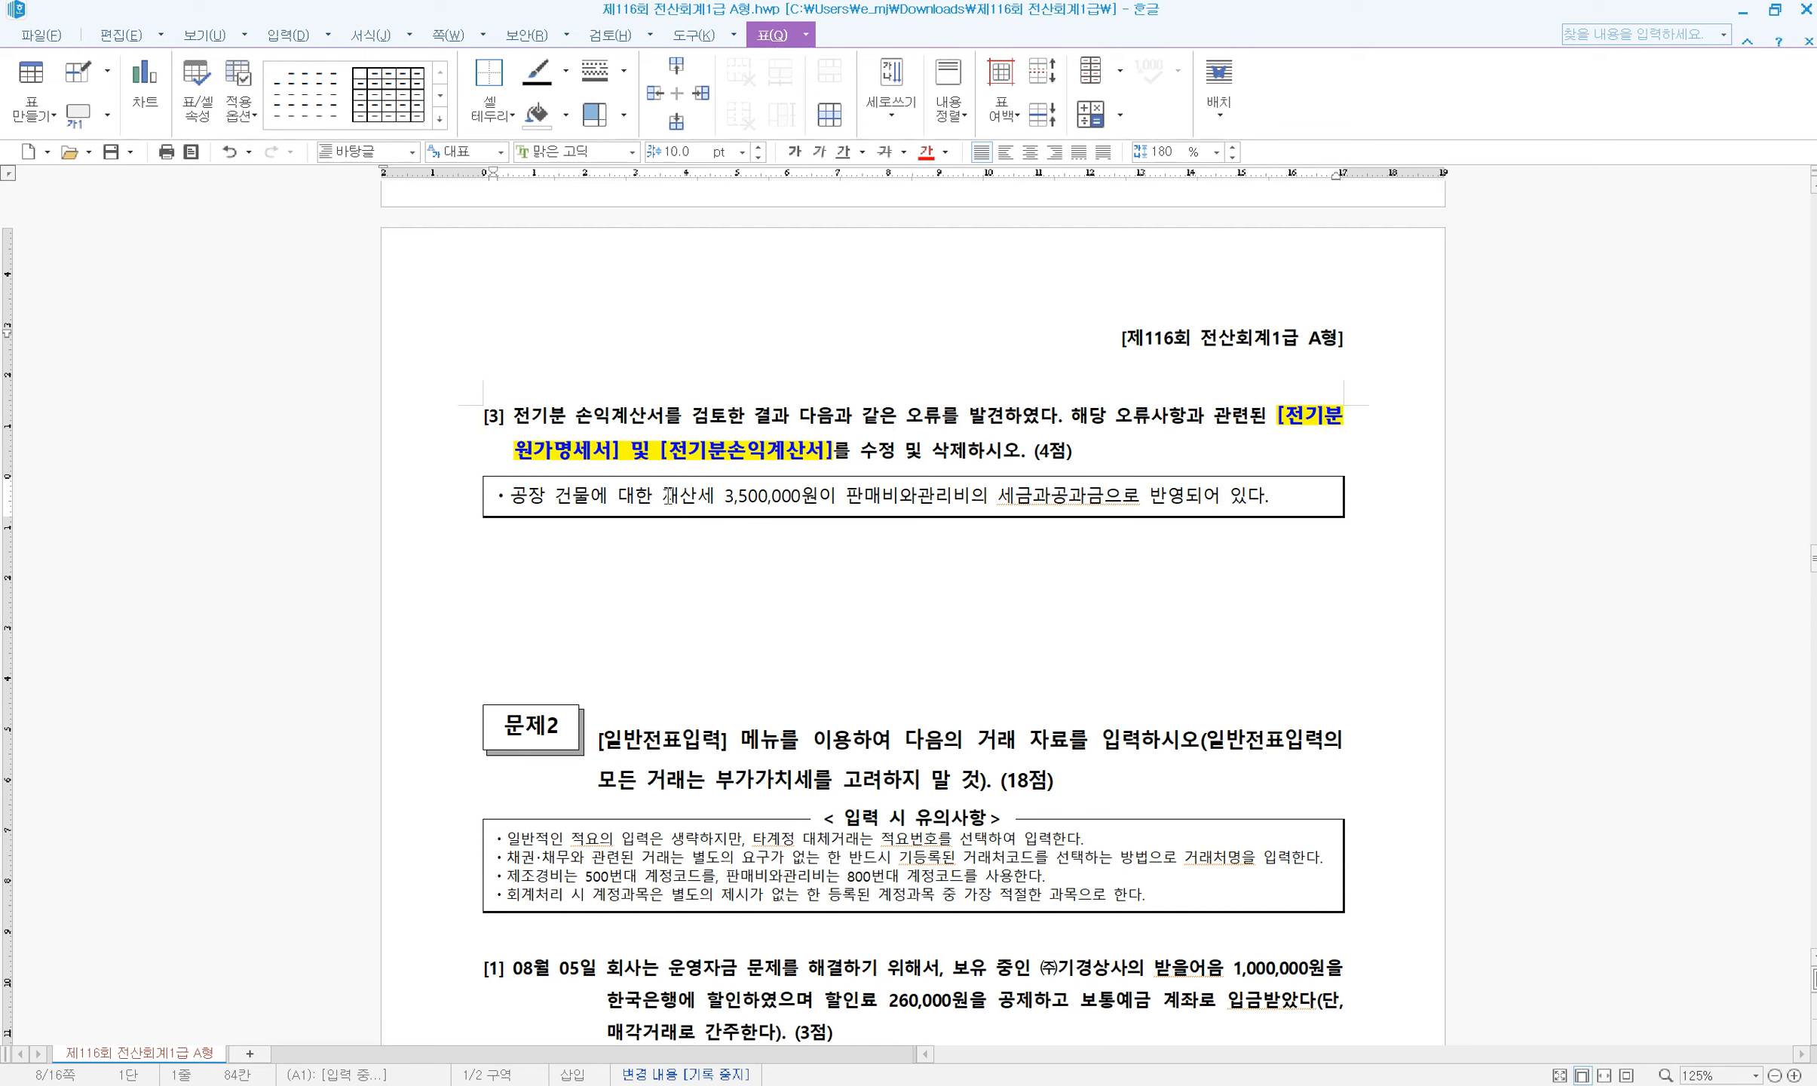
drag(663, 495, 815, 497)
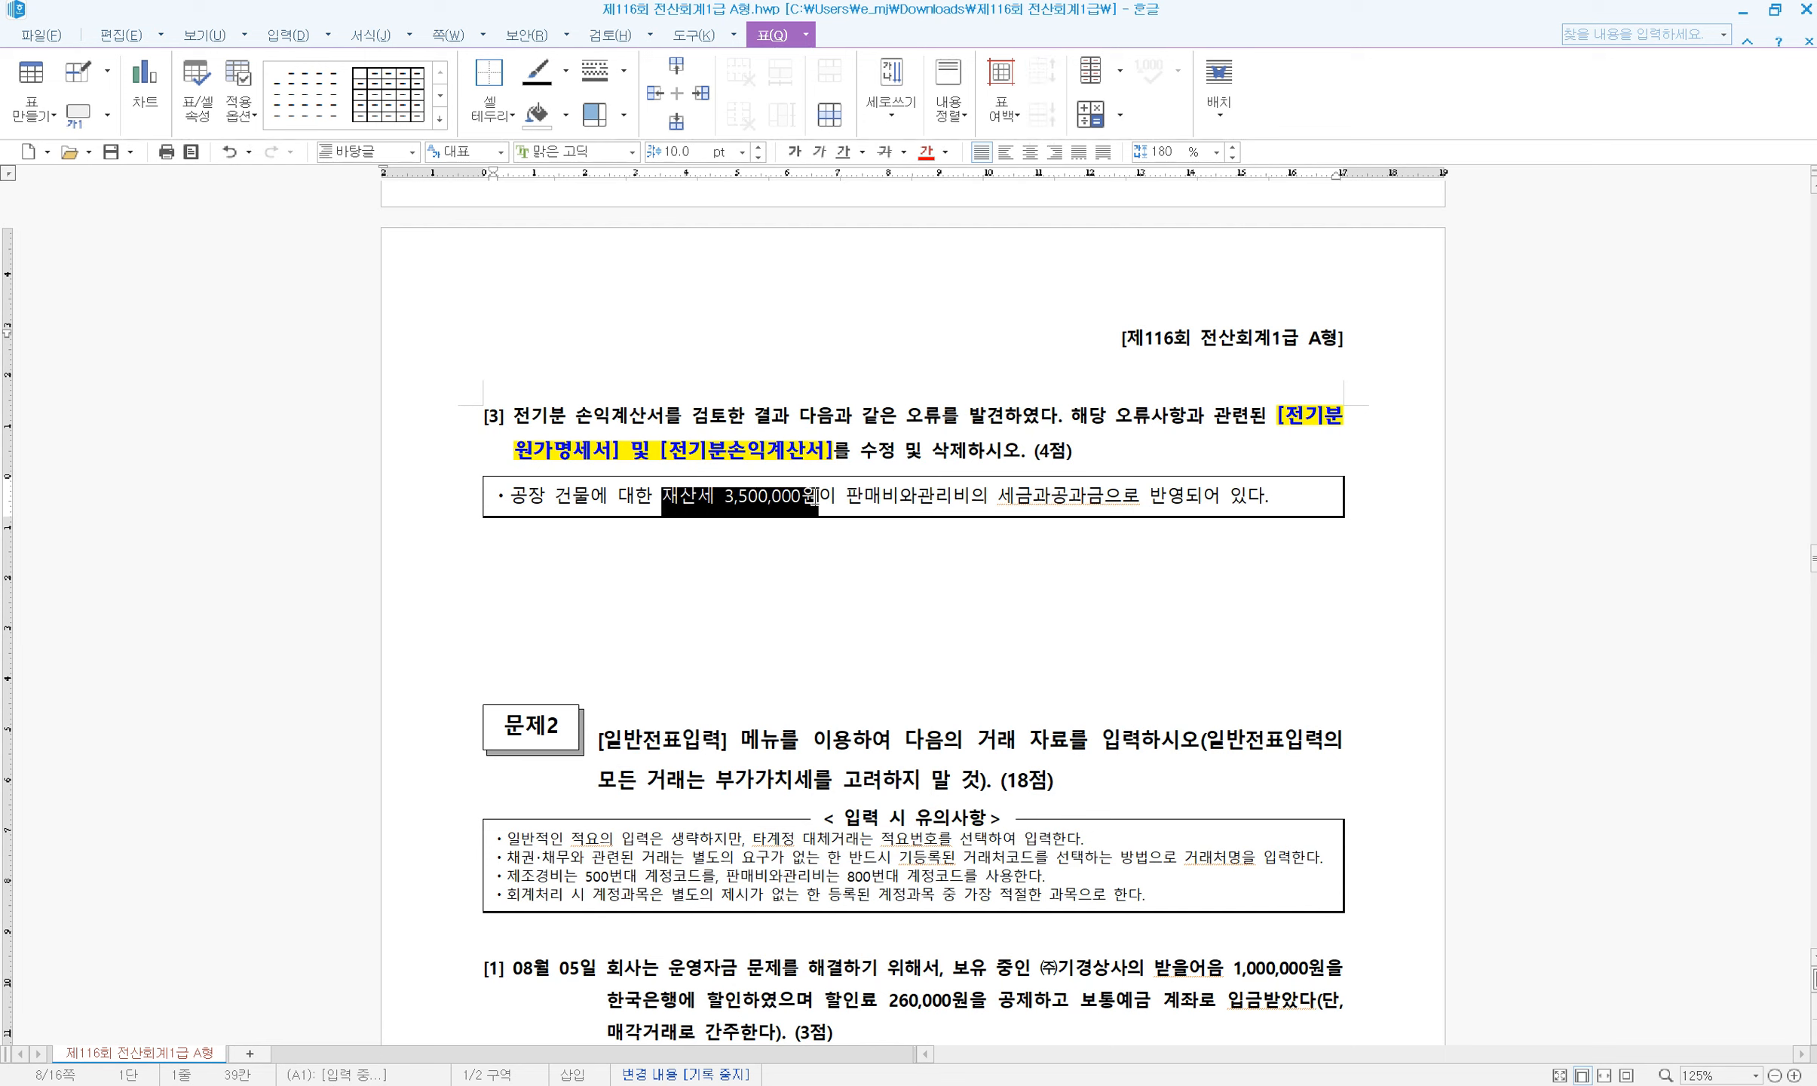
key(alt+c)
click(818, 499)
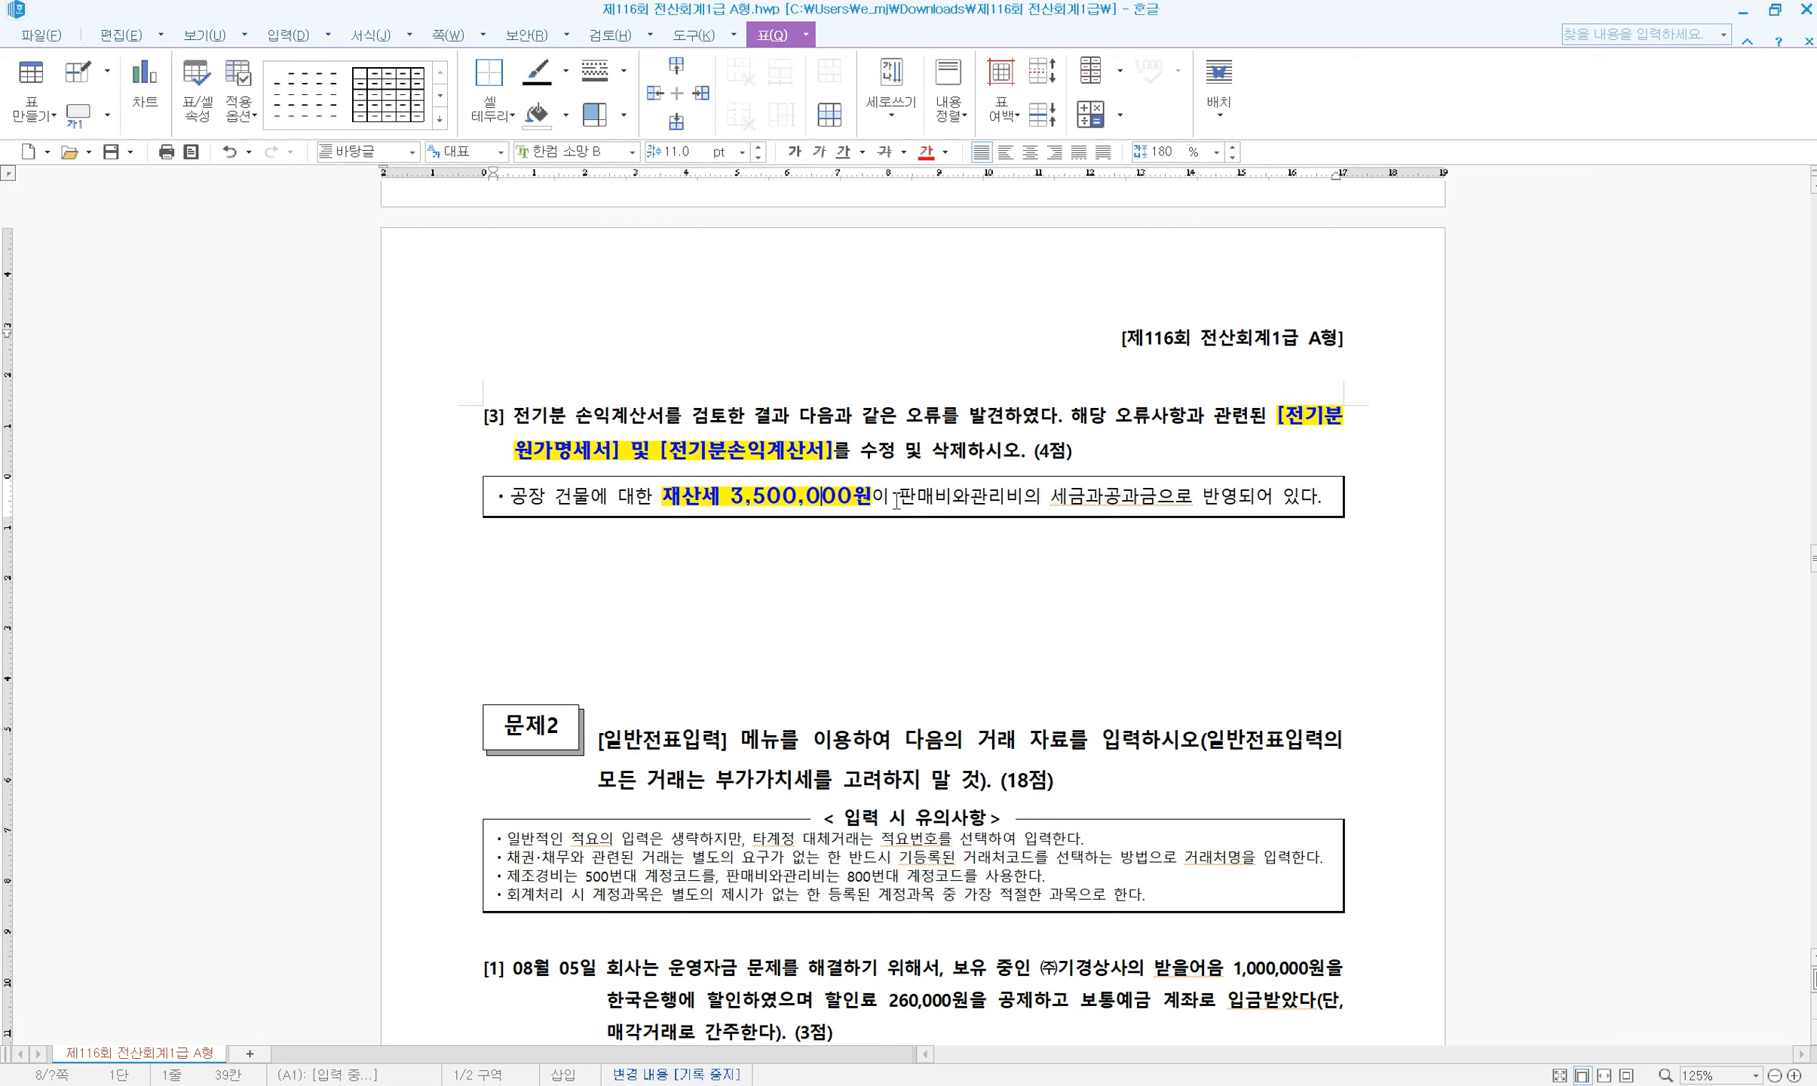
drag(1047, 496, 1177, 497)
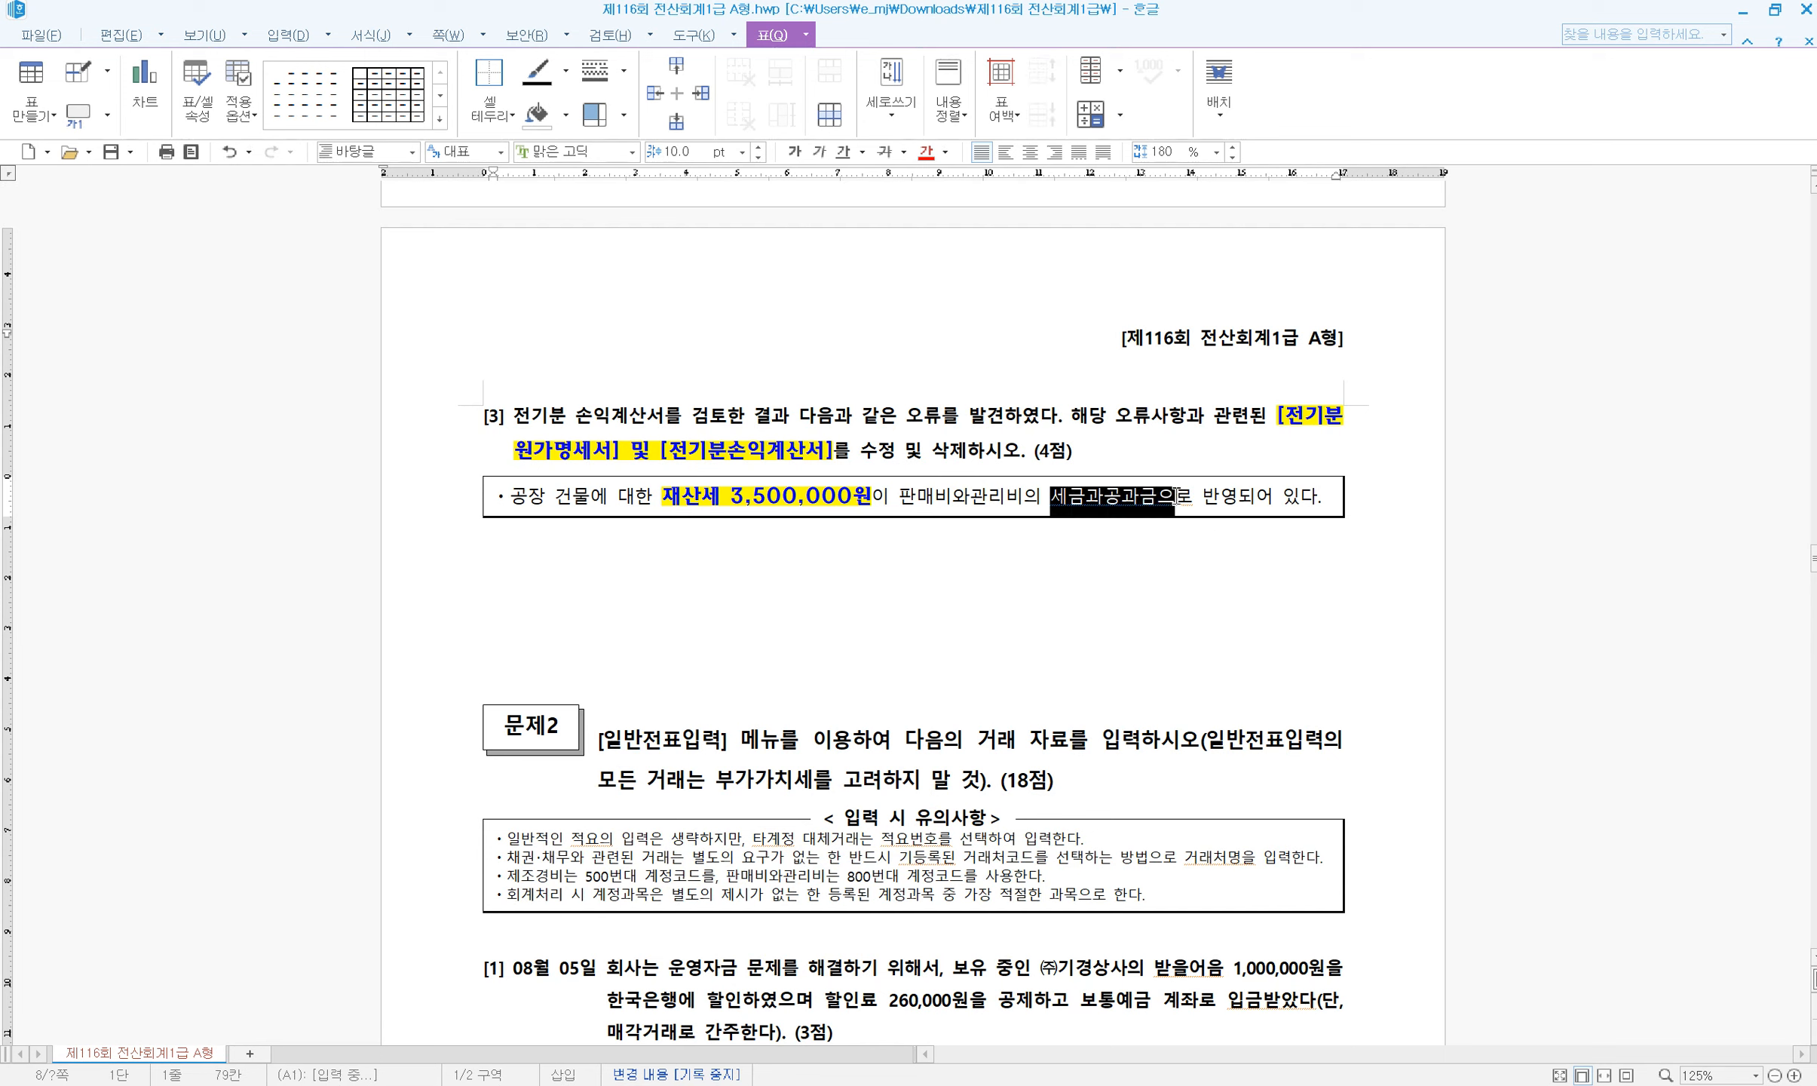
key(alt+c)
click(1175, 498)
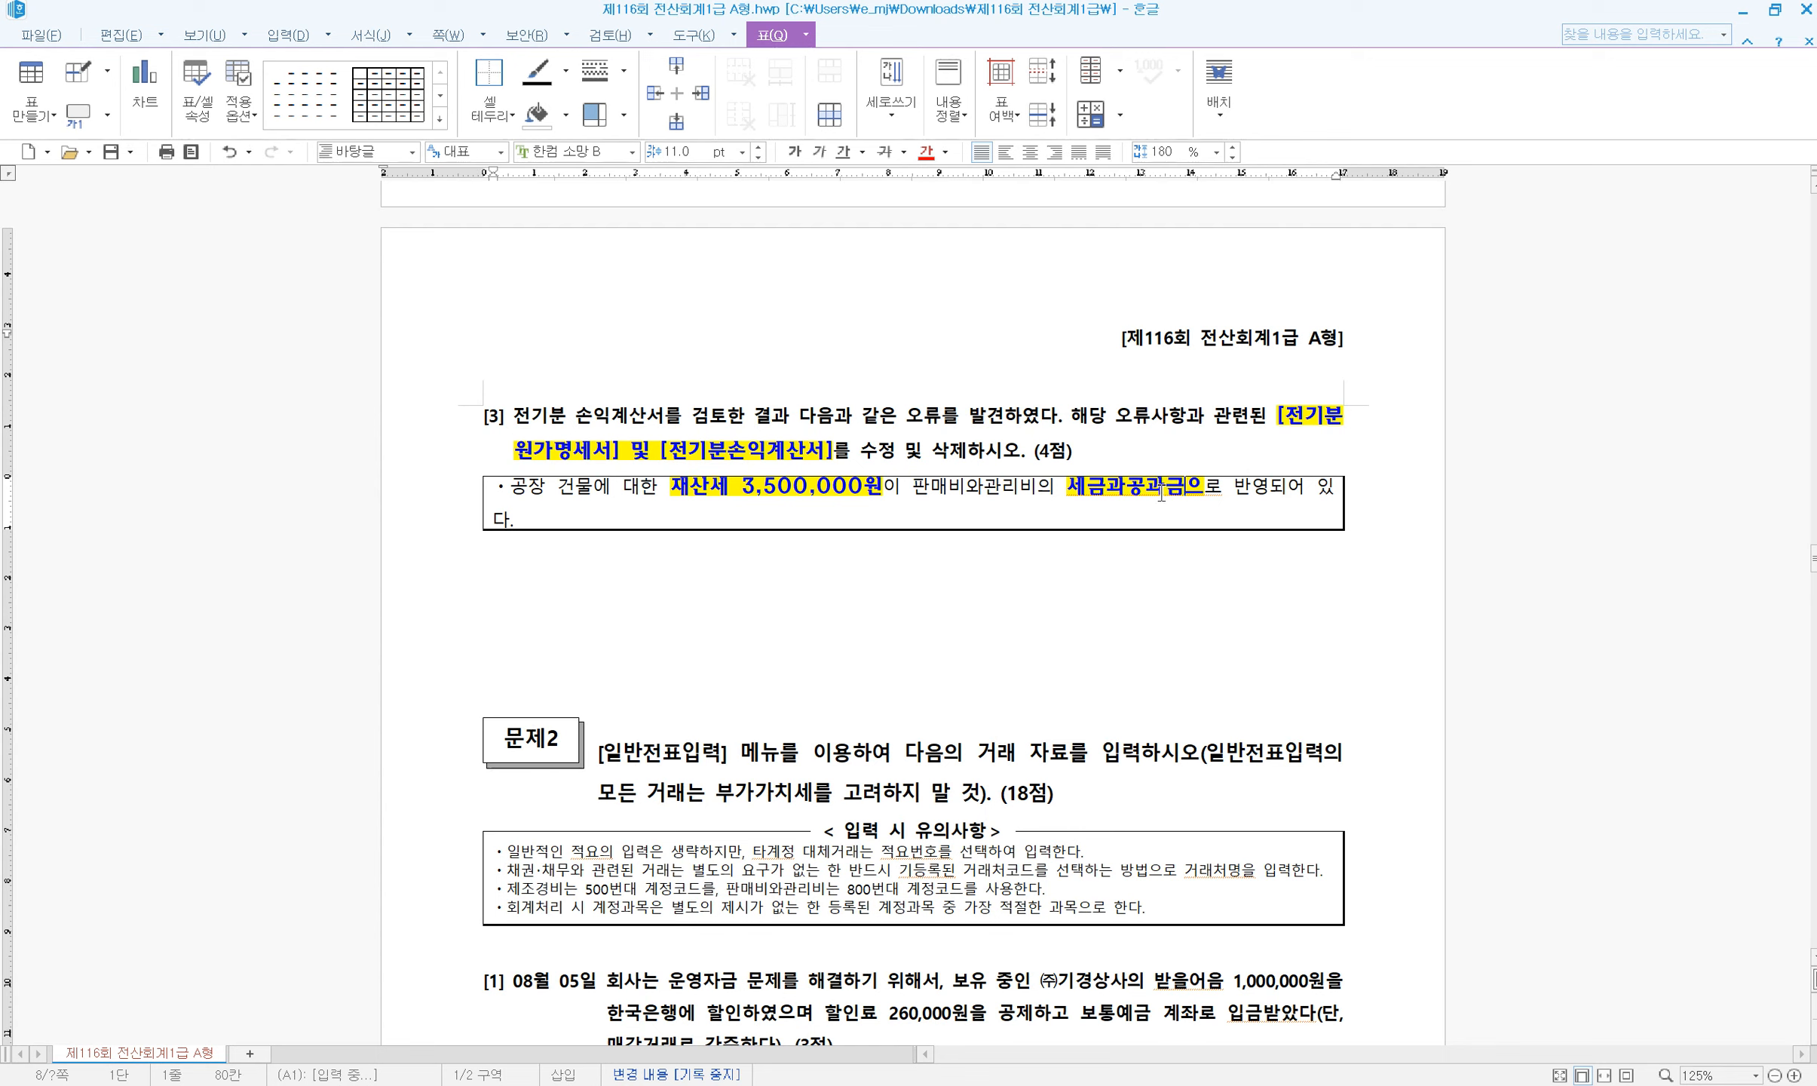
click(779, 490)
Switch to KcLep, add account 0517 세금과공과 with 3,500,000 to 전기분원가명세서 and close the form
key(alt+Tab)
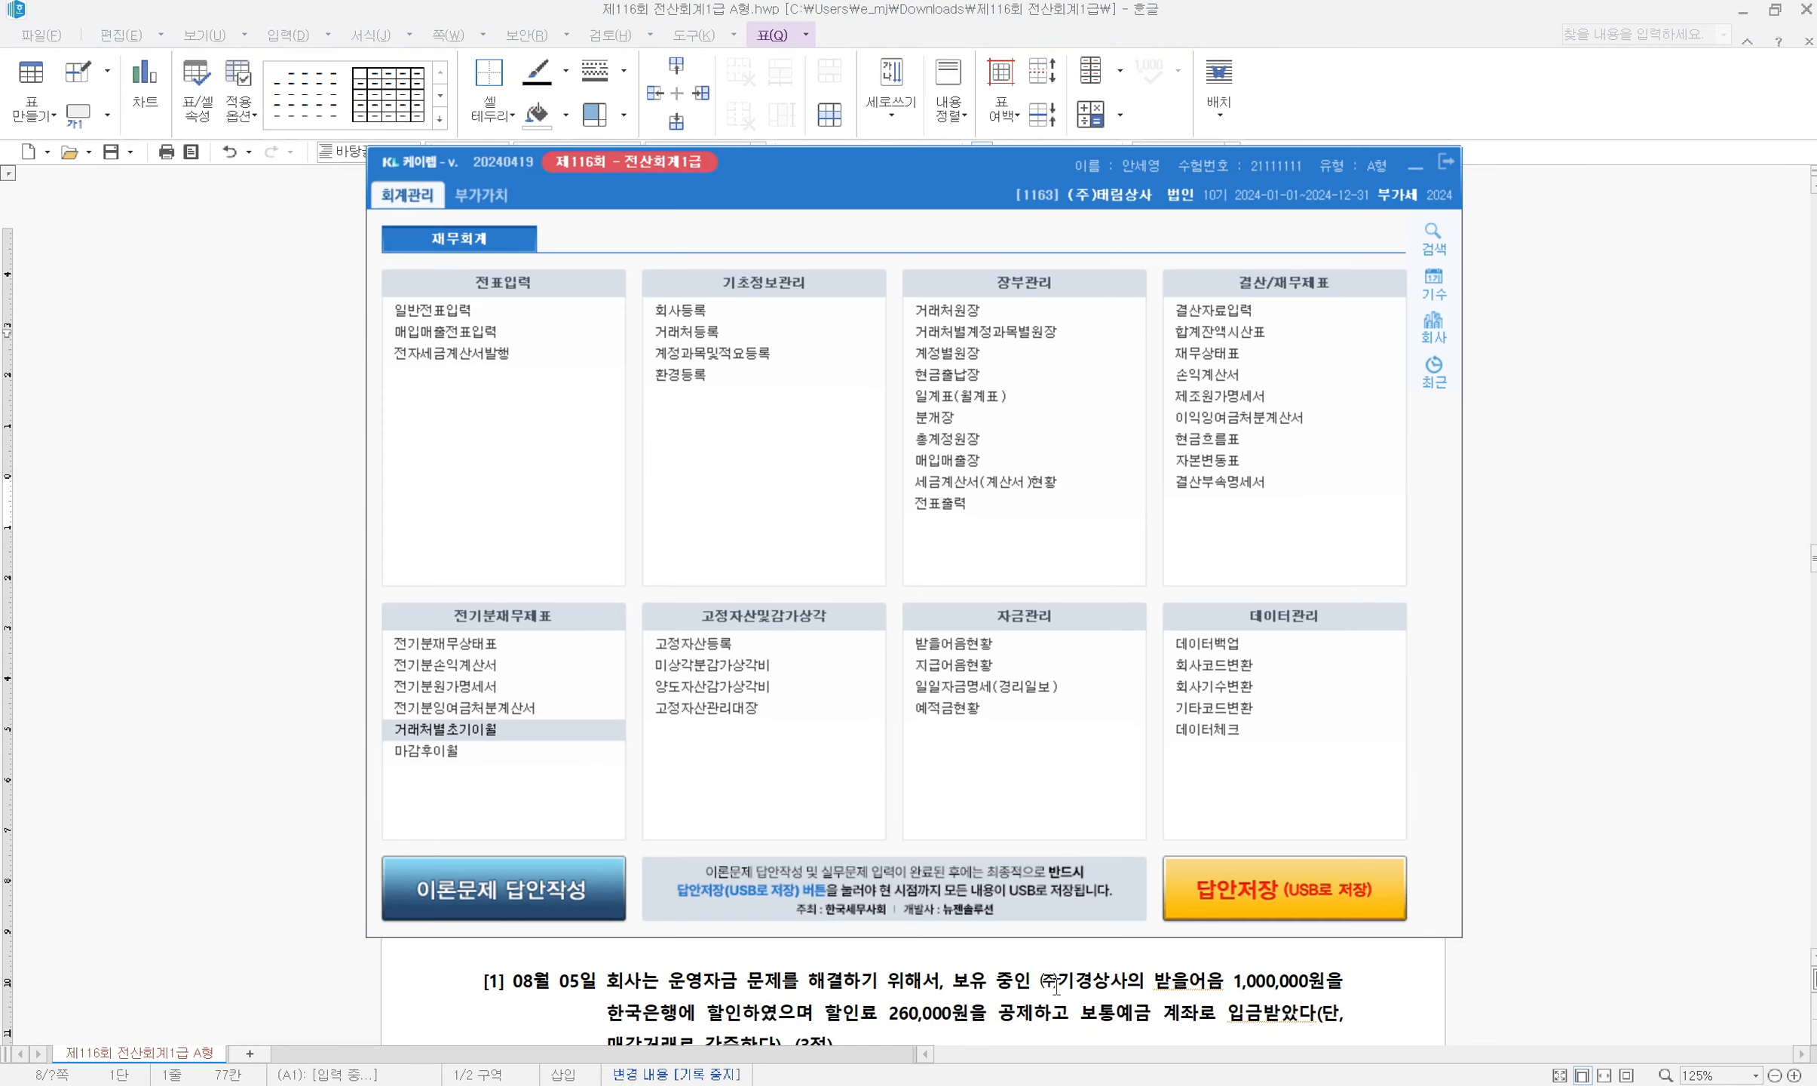
click(480, 693)
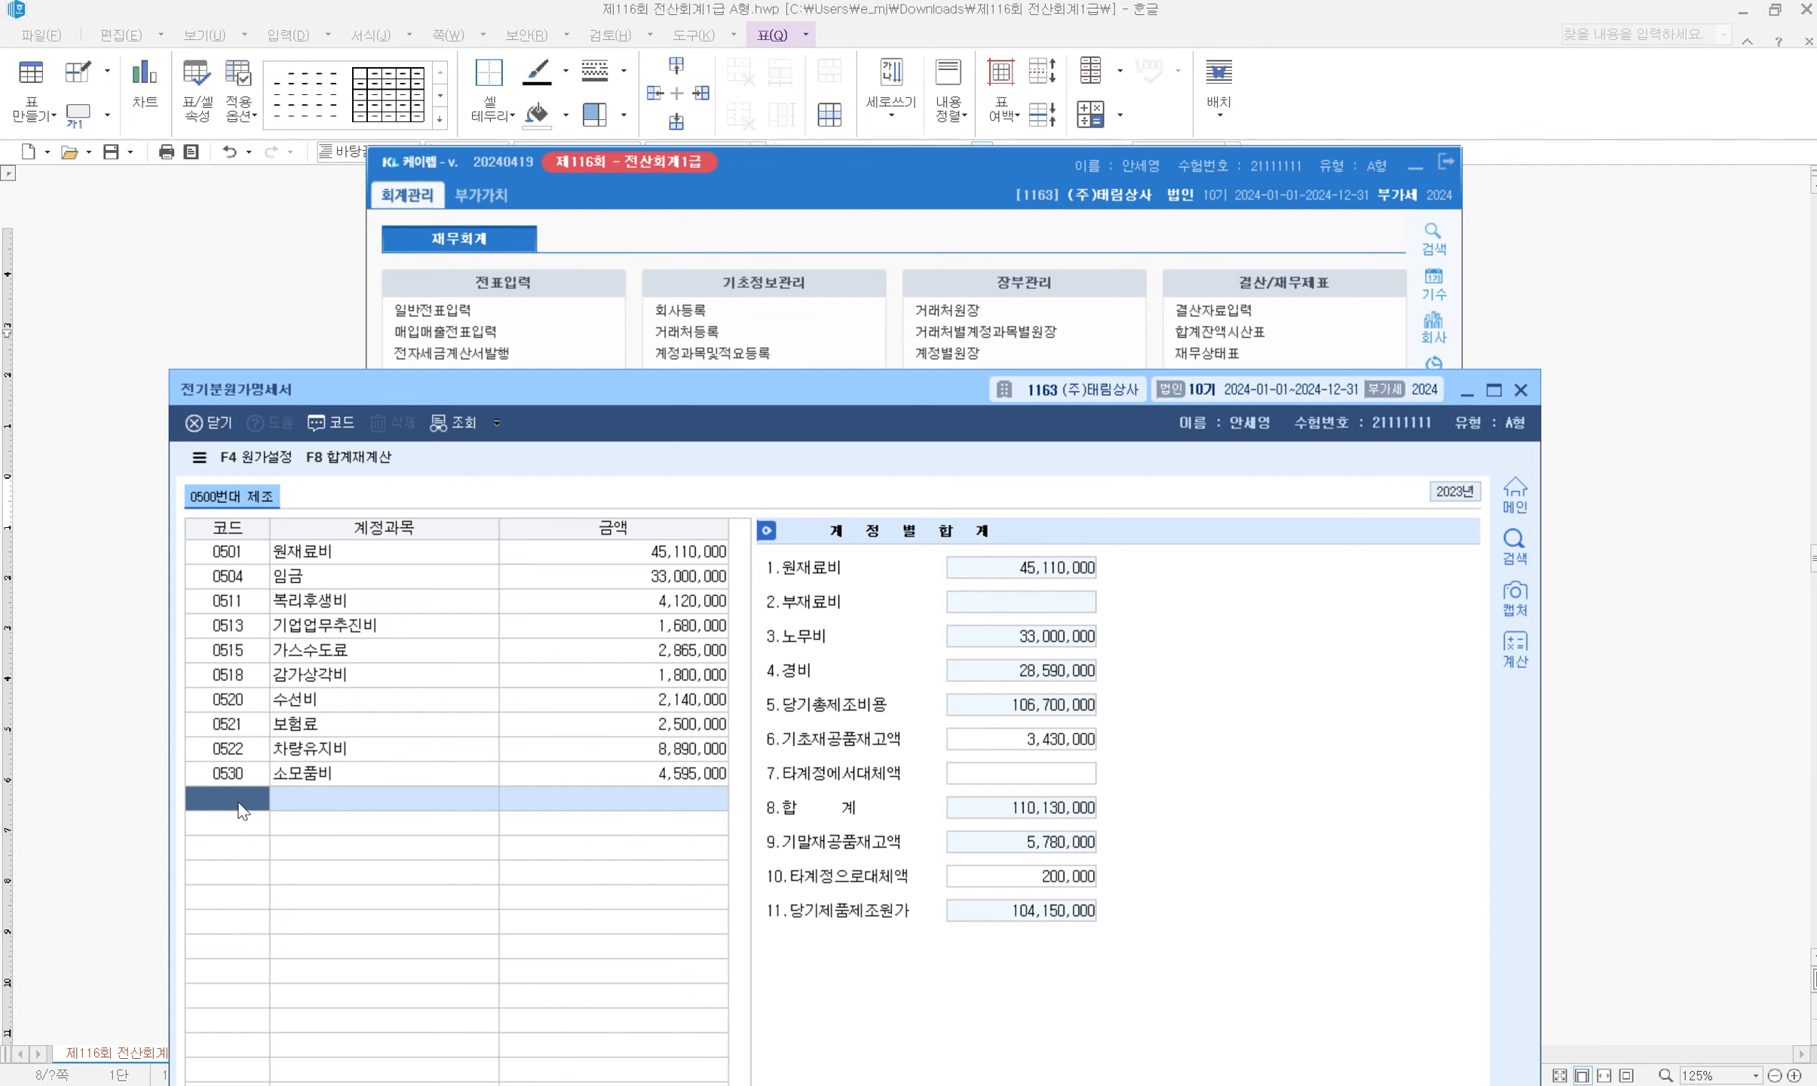
text(0517)
key(Return)
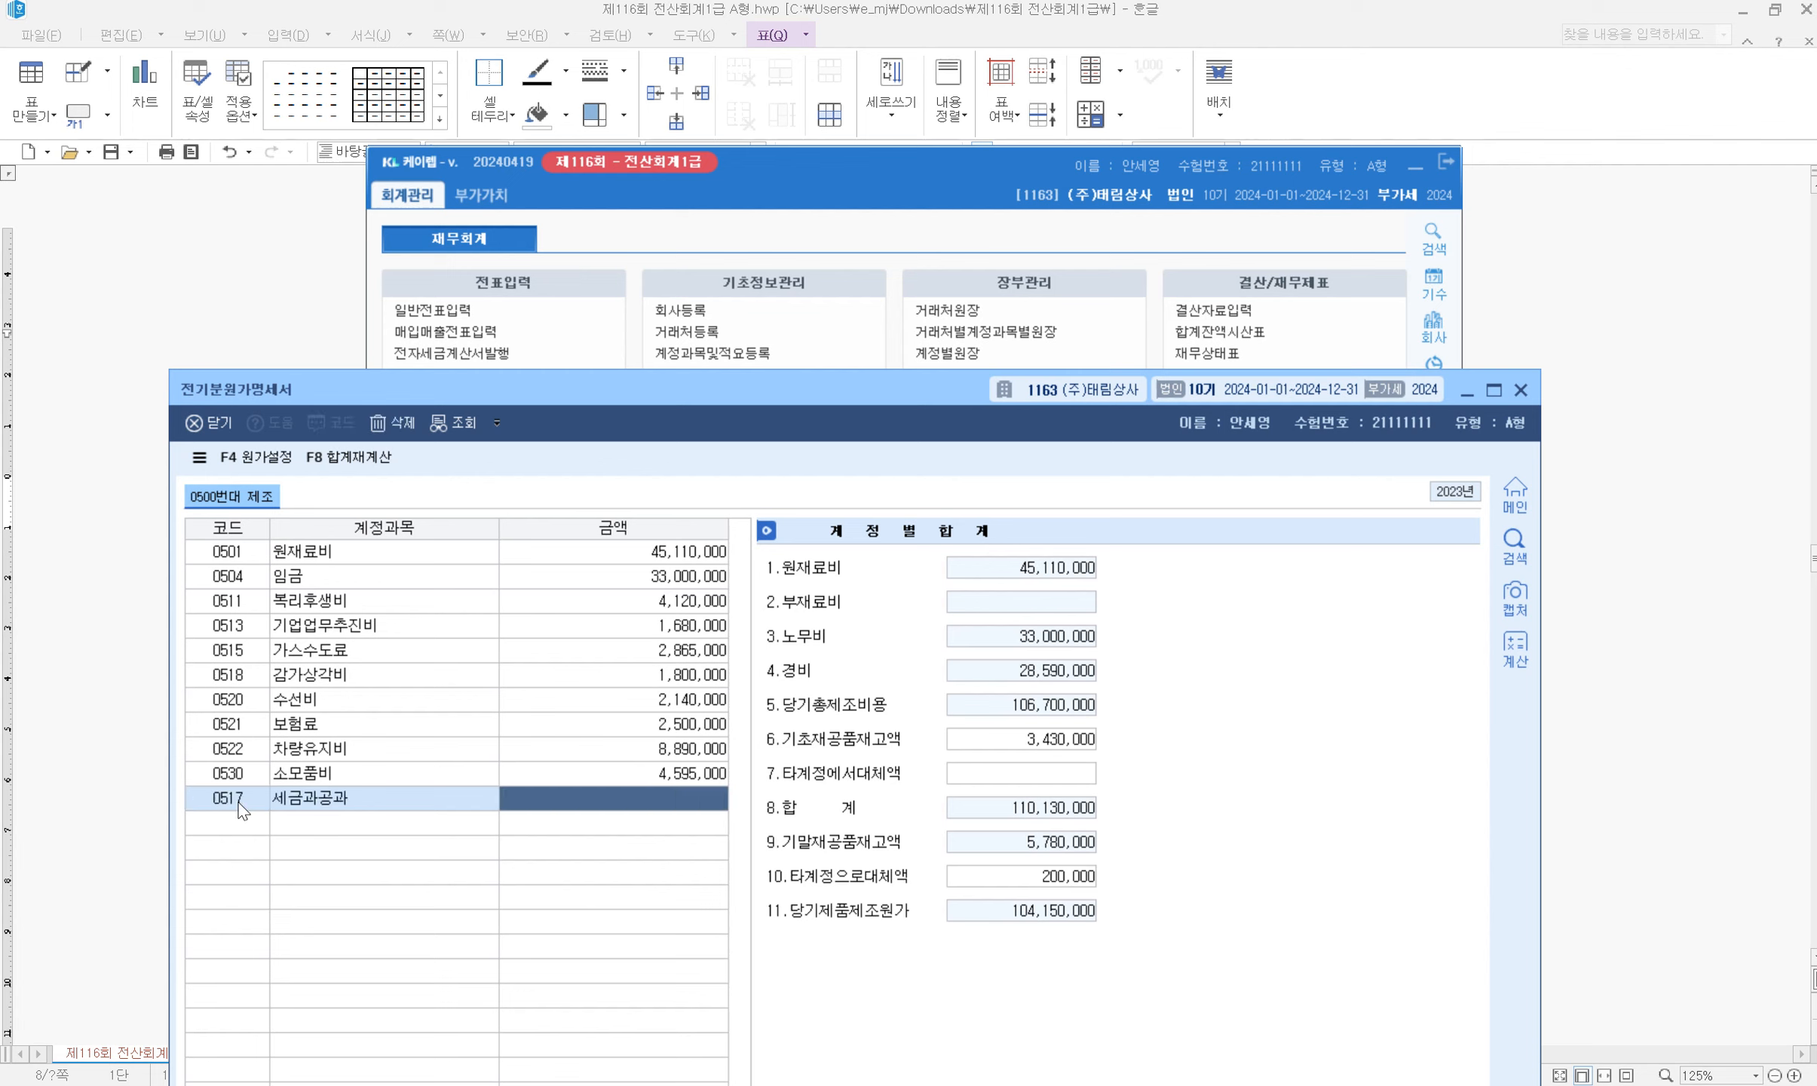
text(3500000)
key(Return)
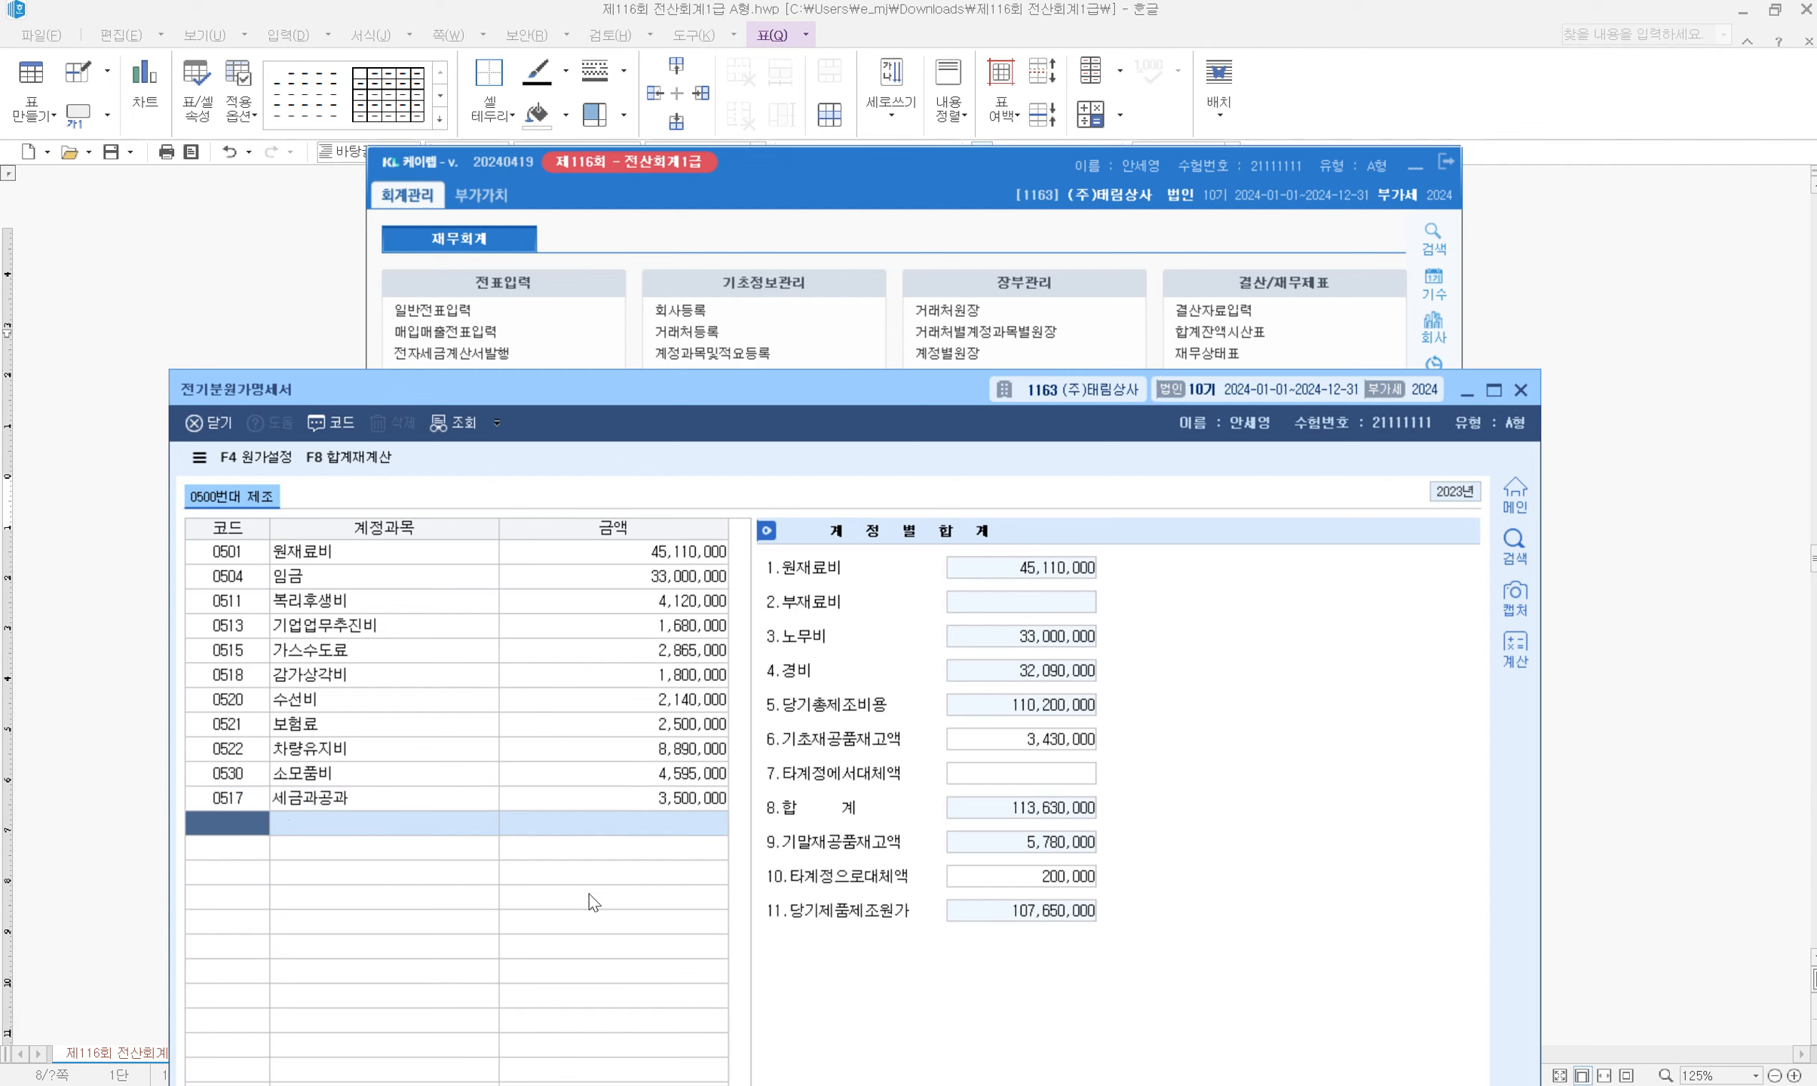
click(1520, 390)
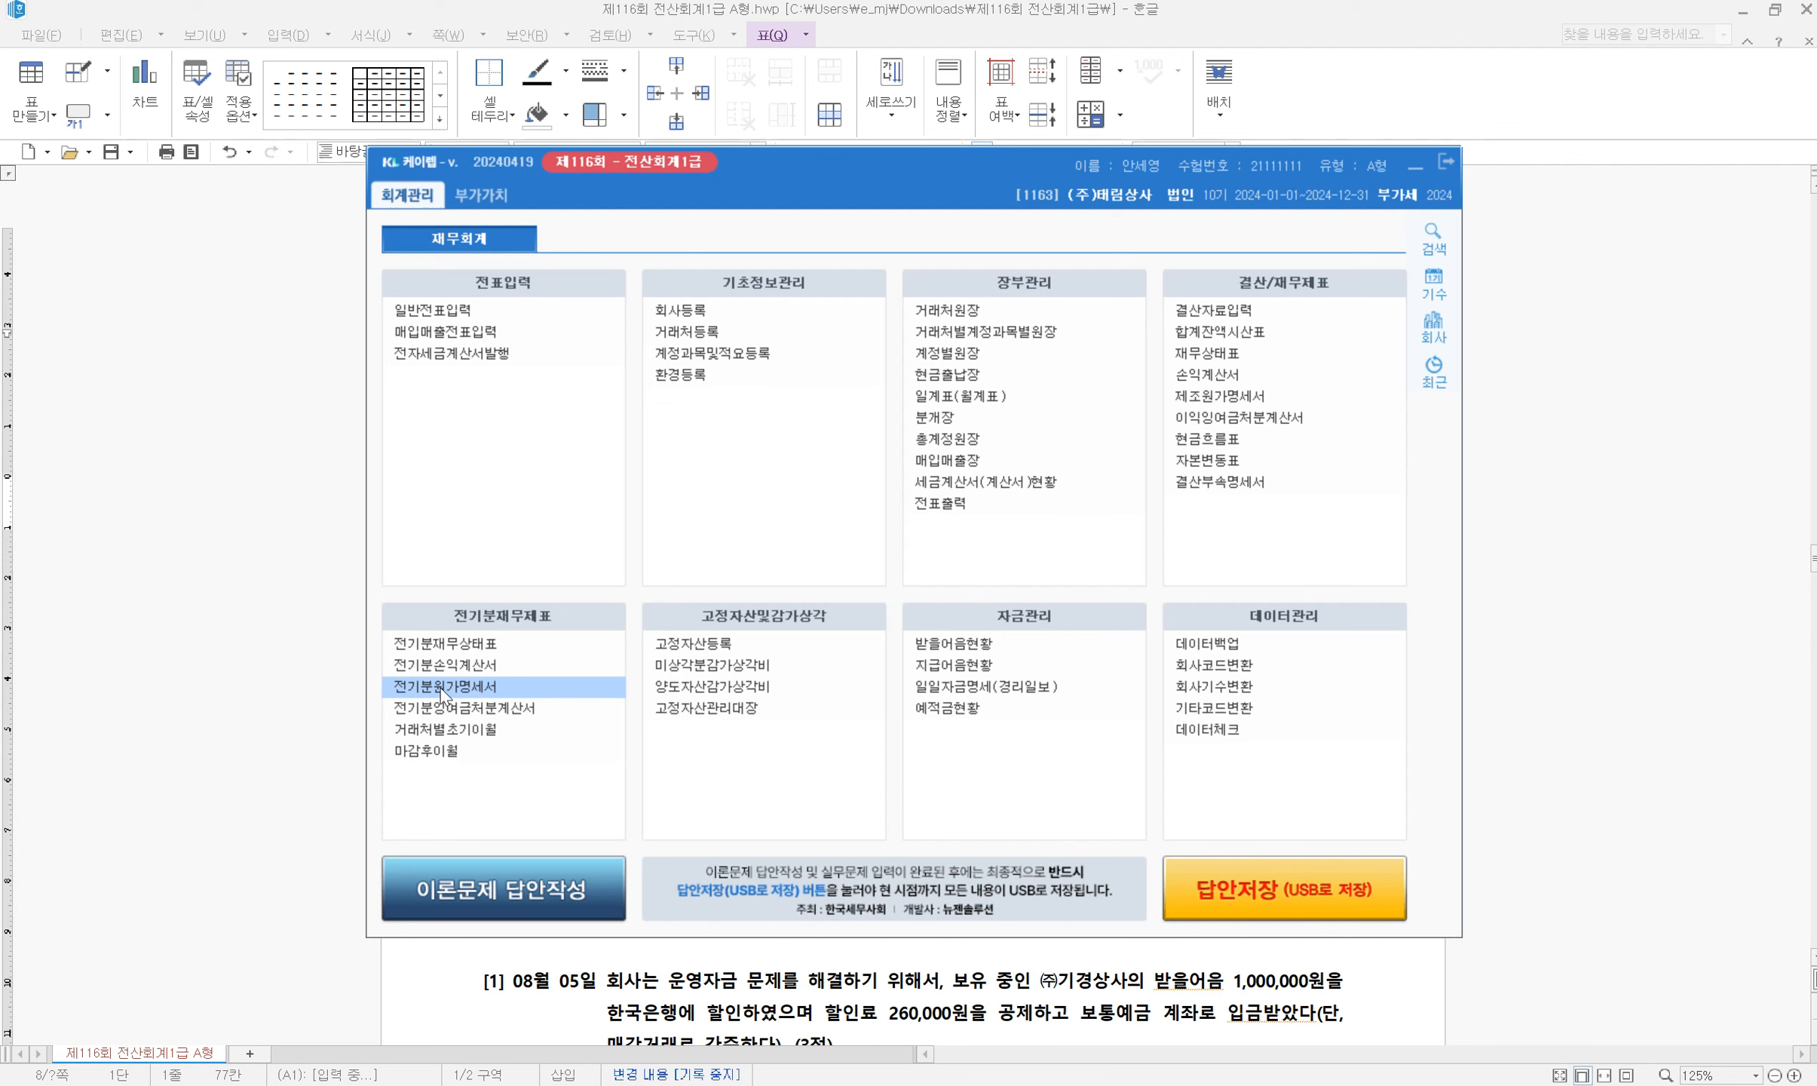
Check 당기제품제조원가 in 전기분원가명세서, and set it to 107,650,000 in the 제품매출원가 details of 전기분손익계산서
click(483, 687)
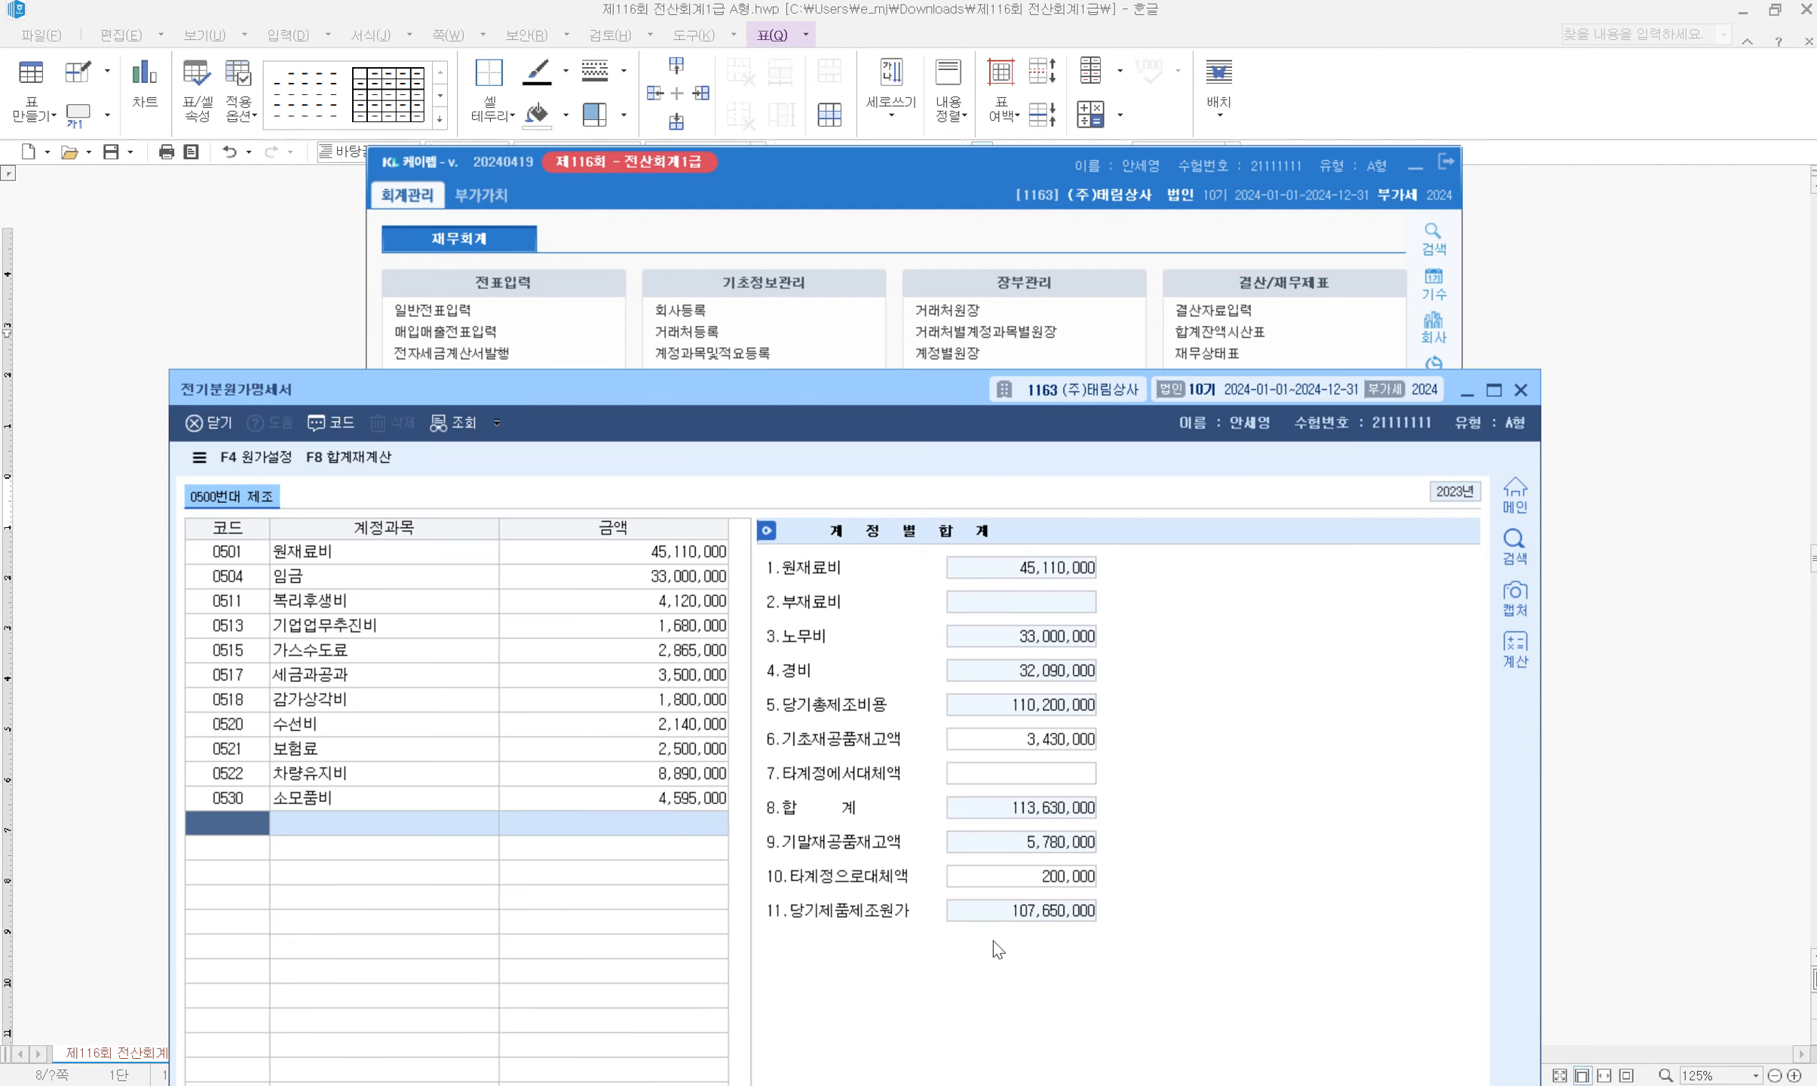
click(1521, 389)
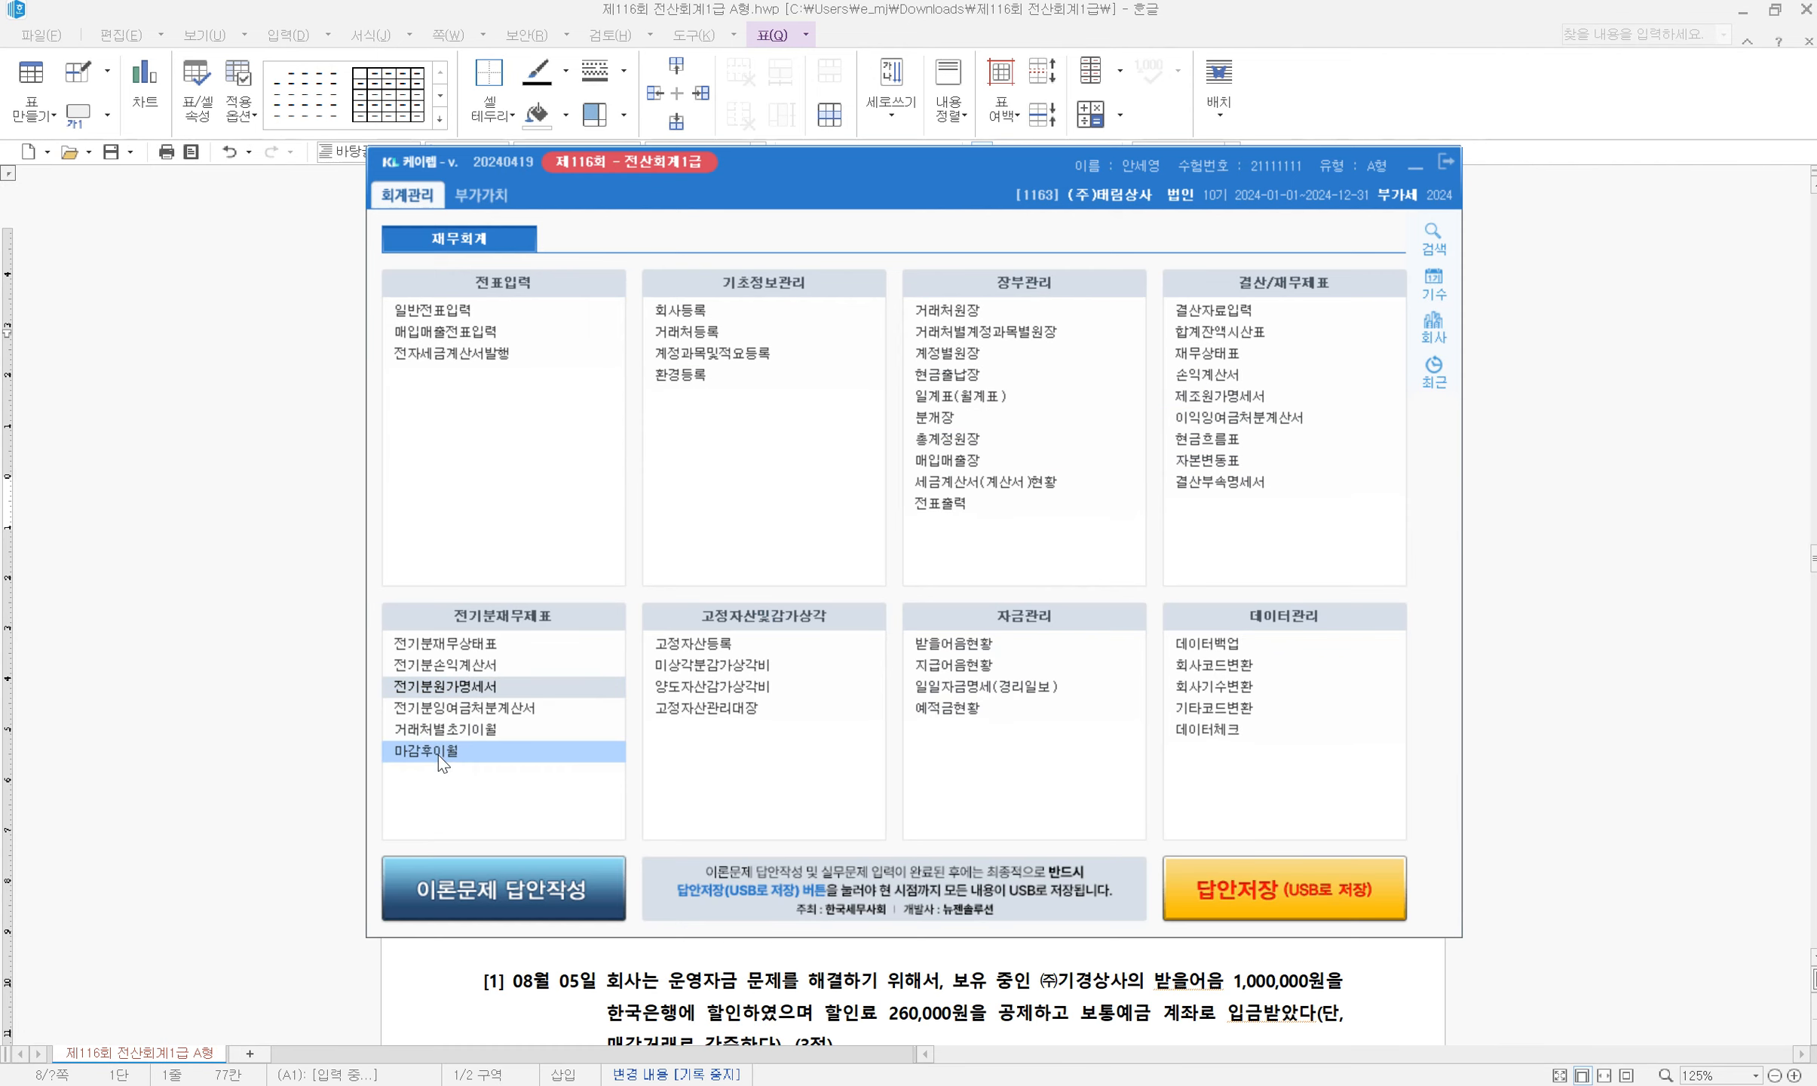
click(452, 665)
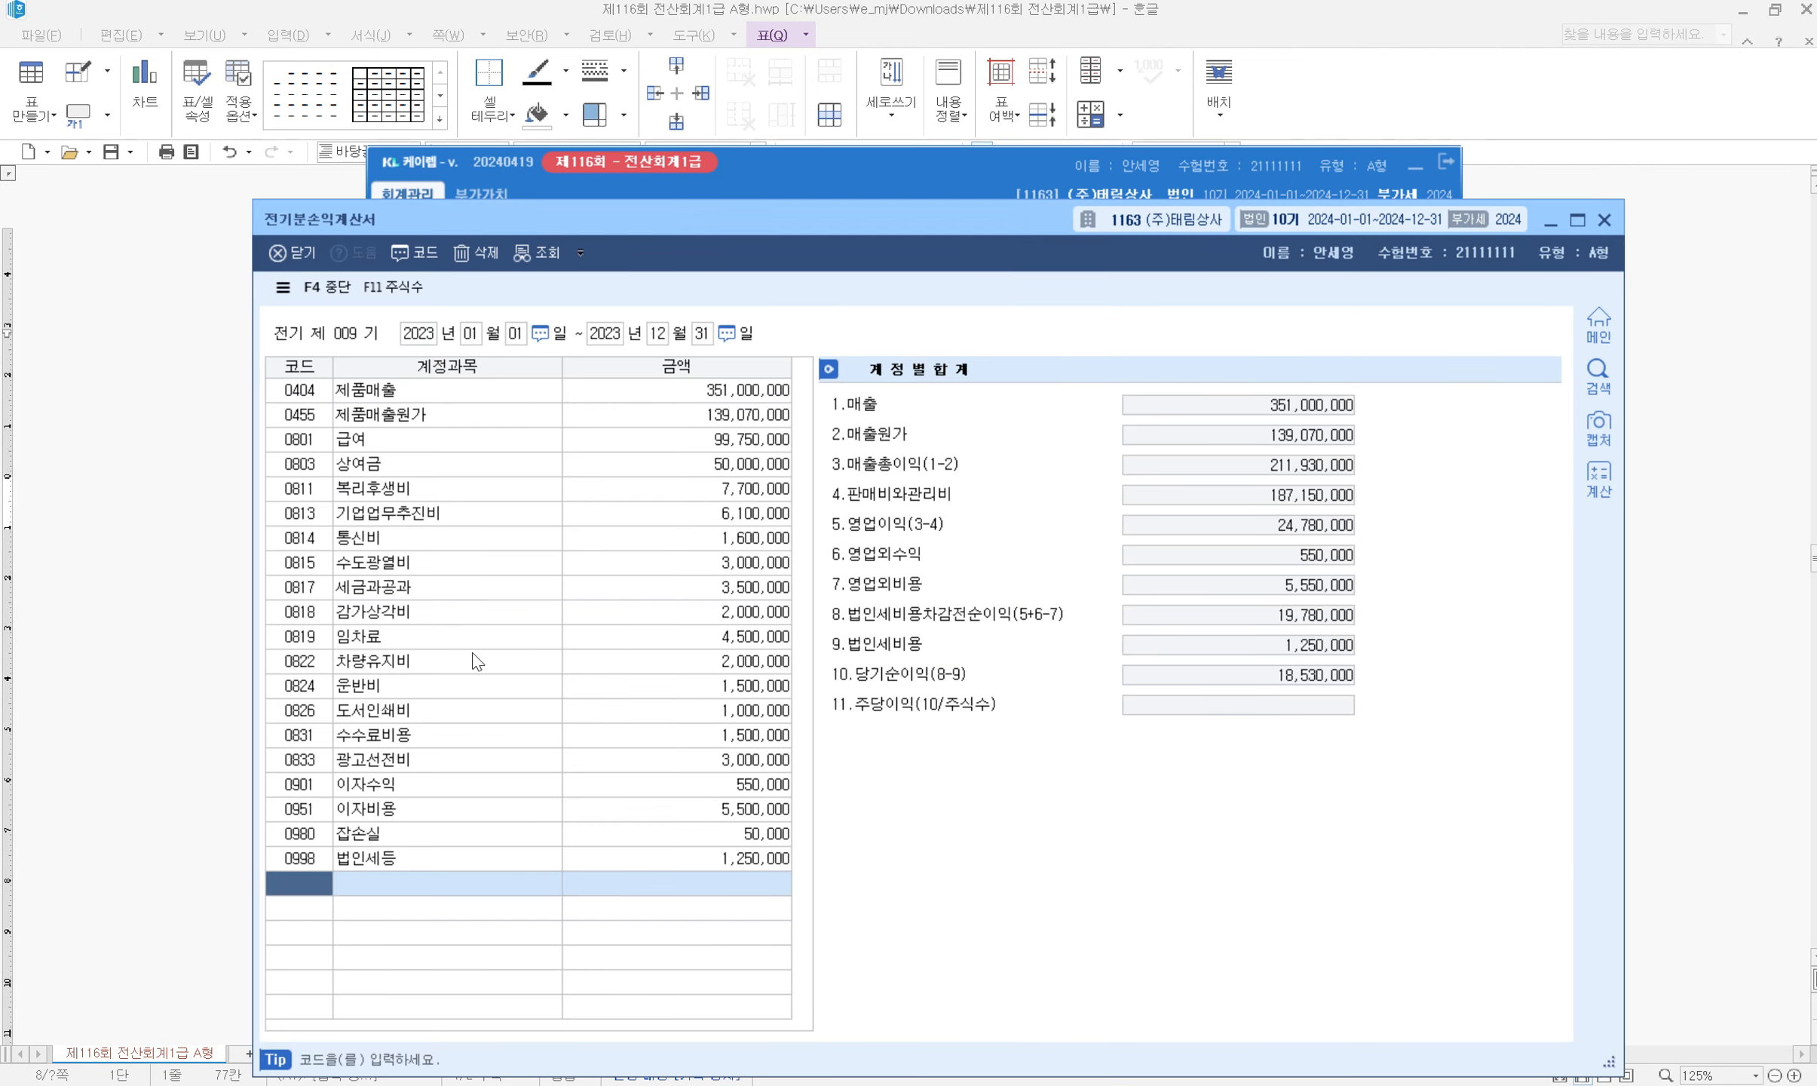
click(762, 427)
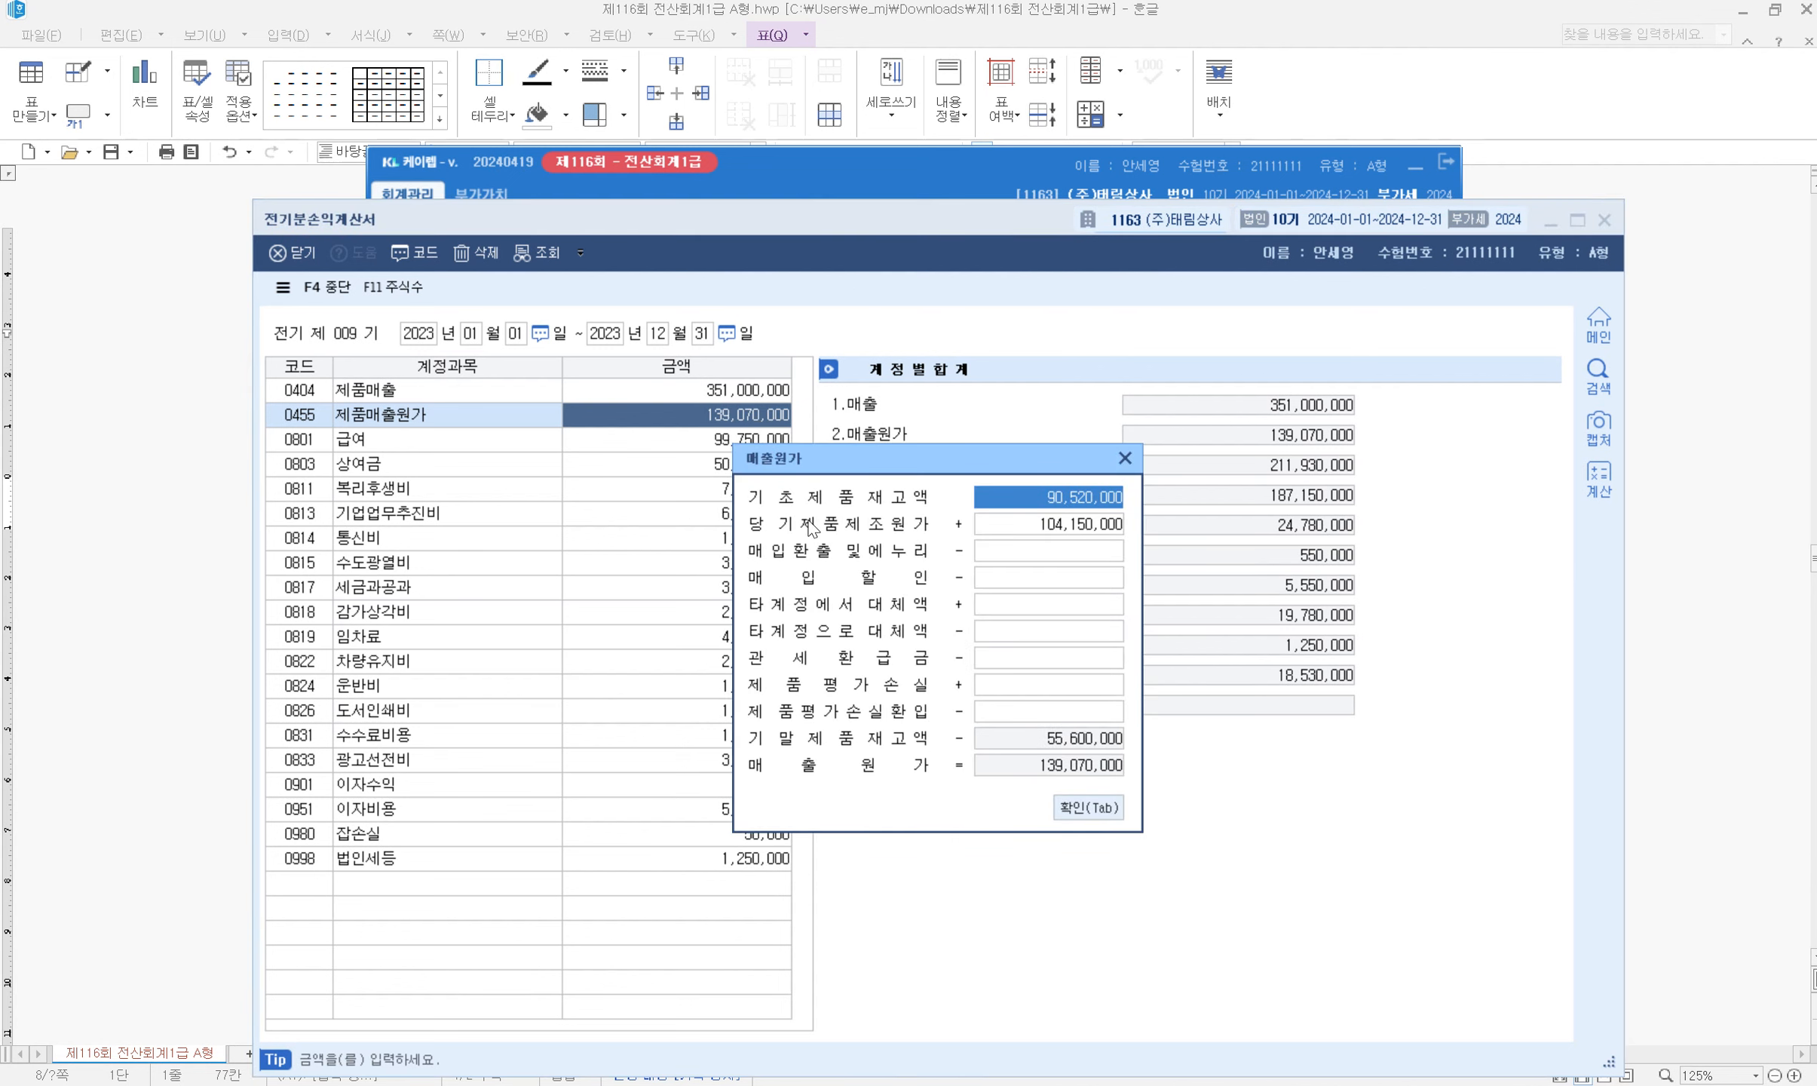
click(1069, 524)
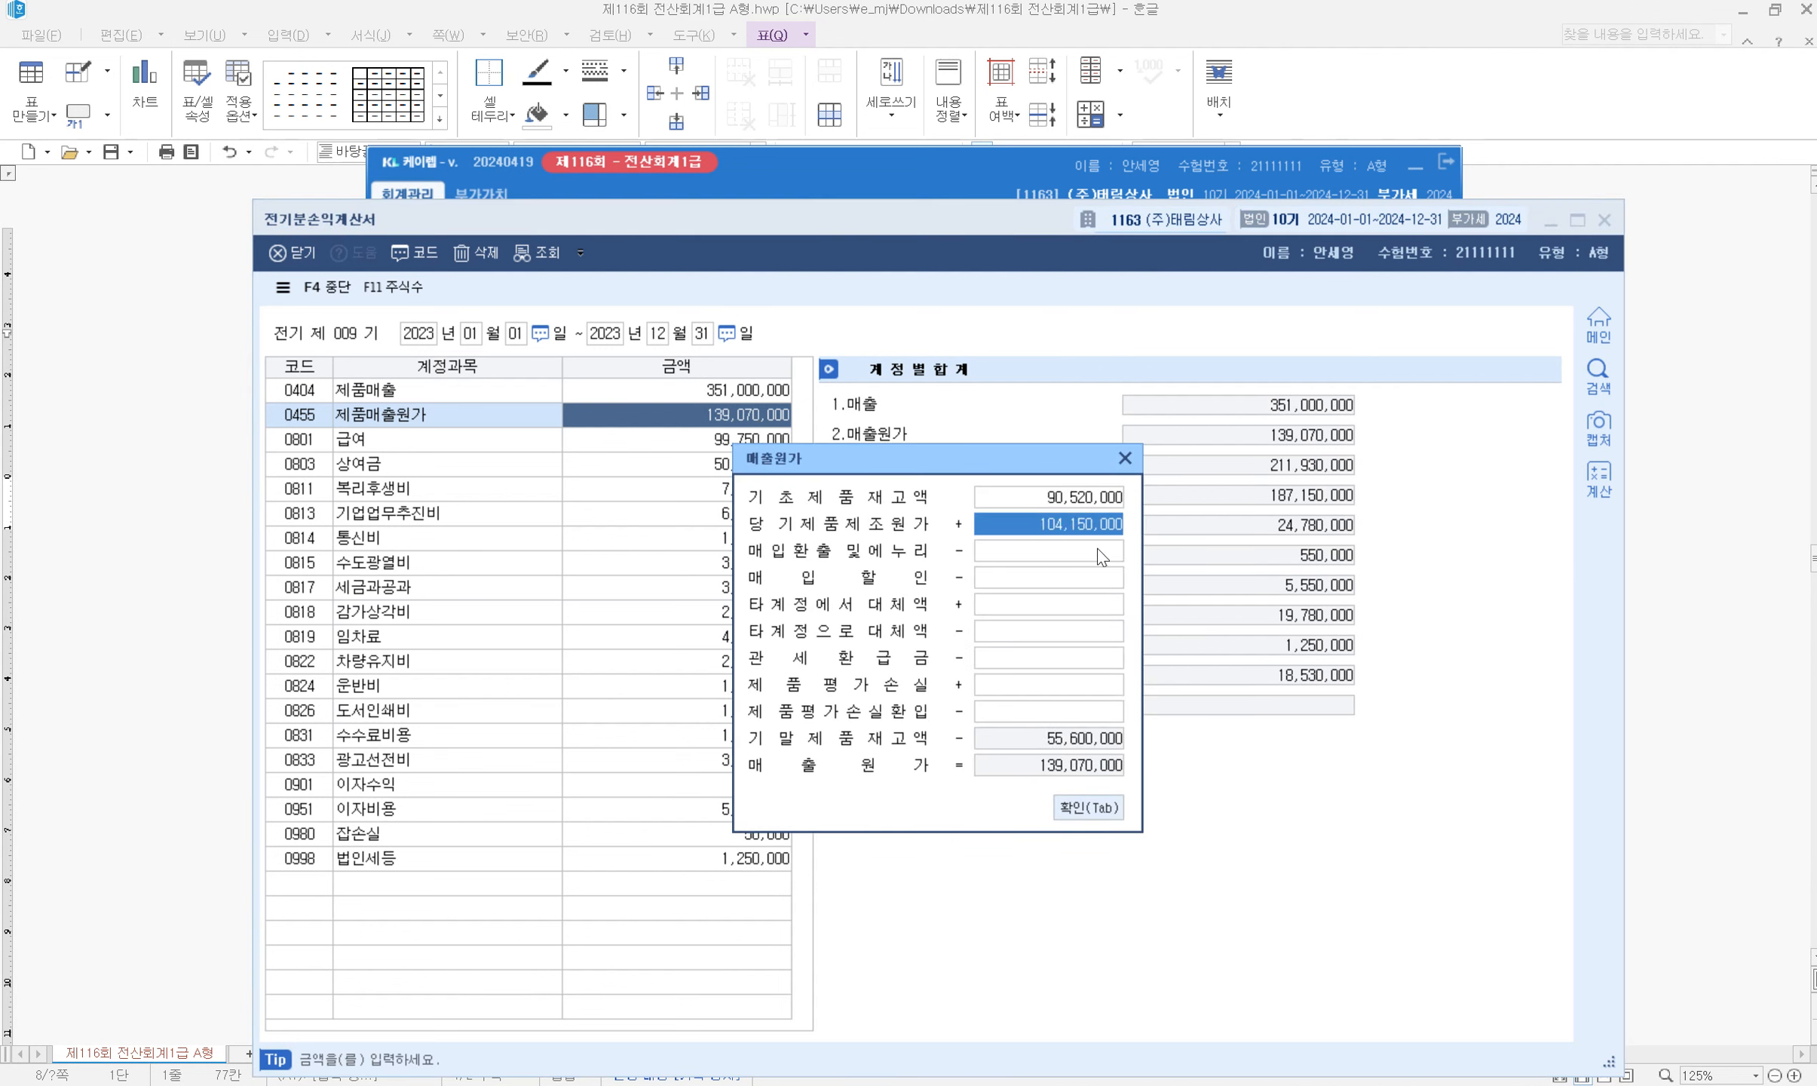
text(107,650,000)
key(Return)
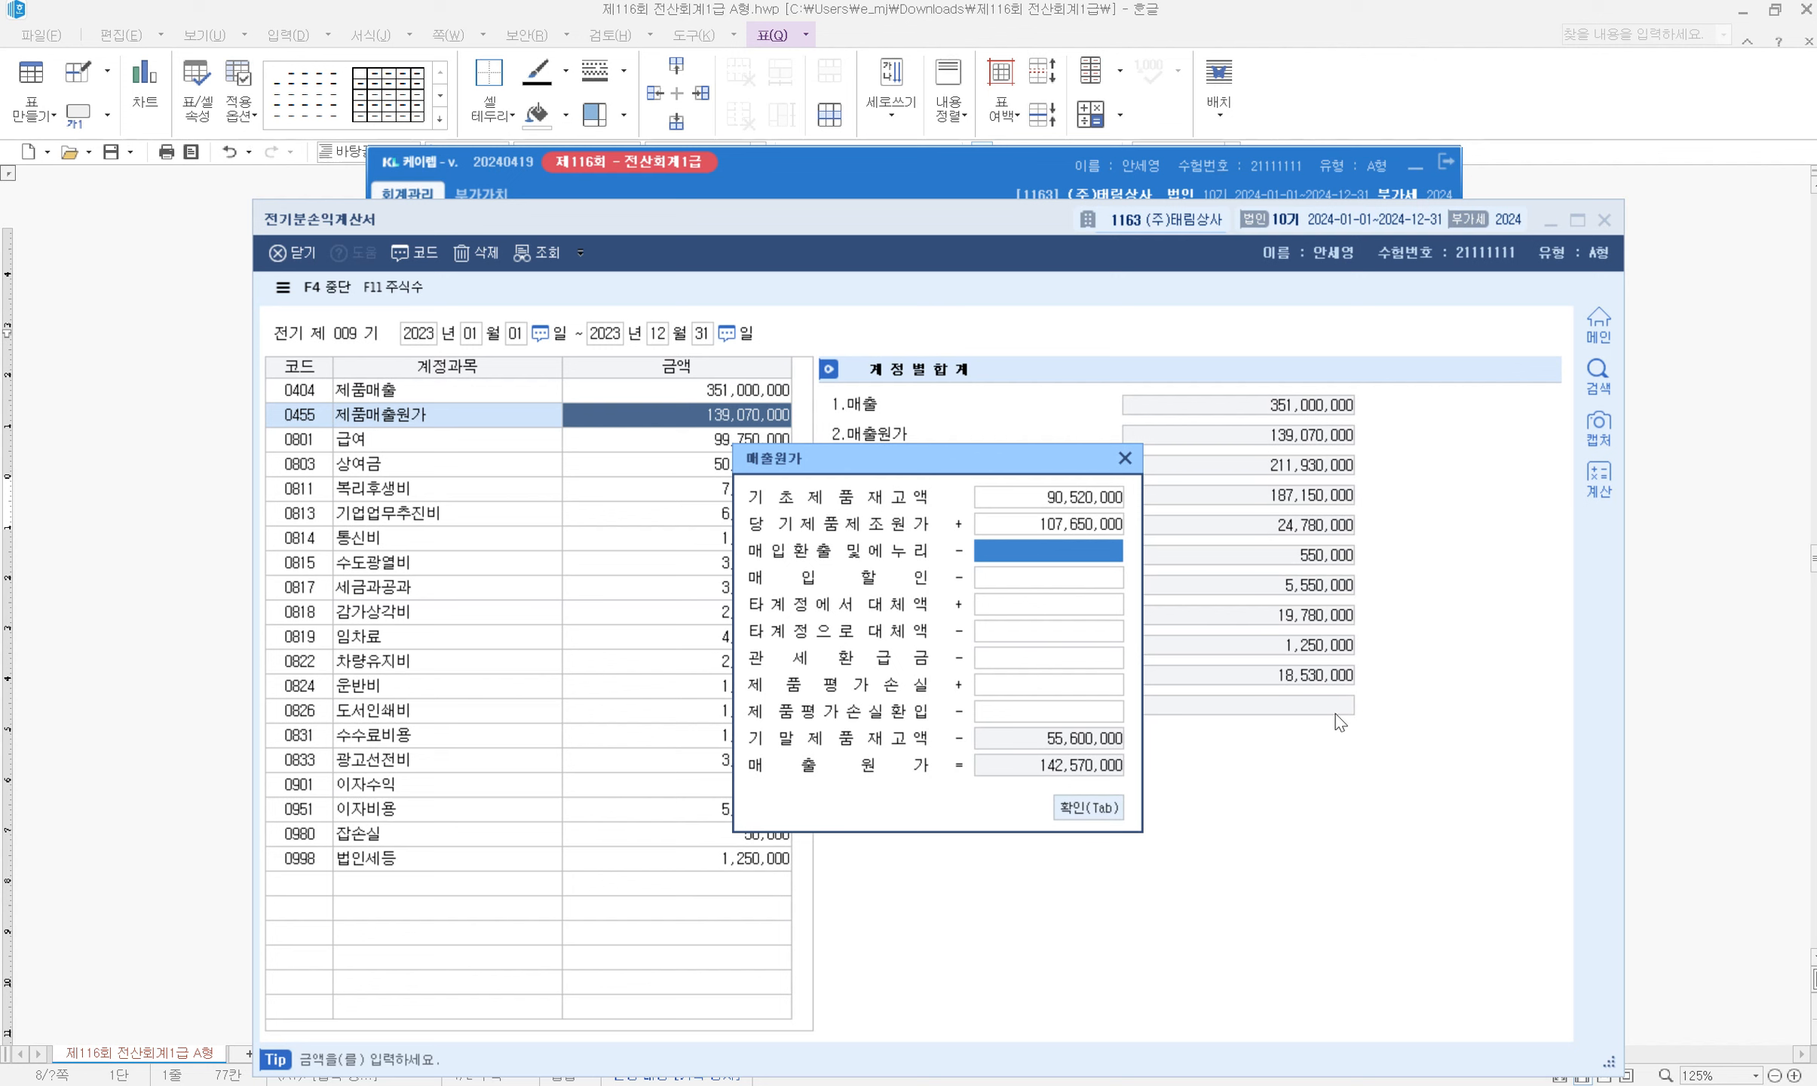
click(1088, 807)
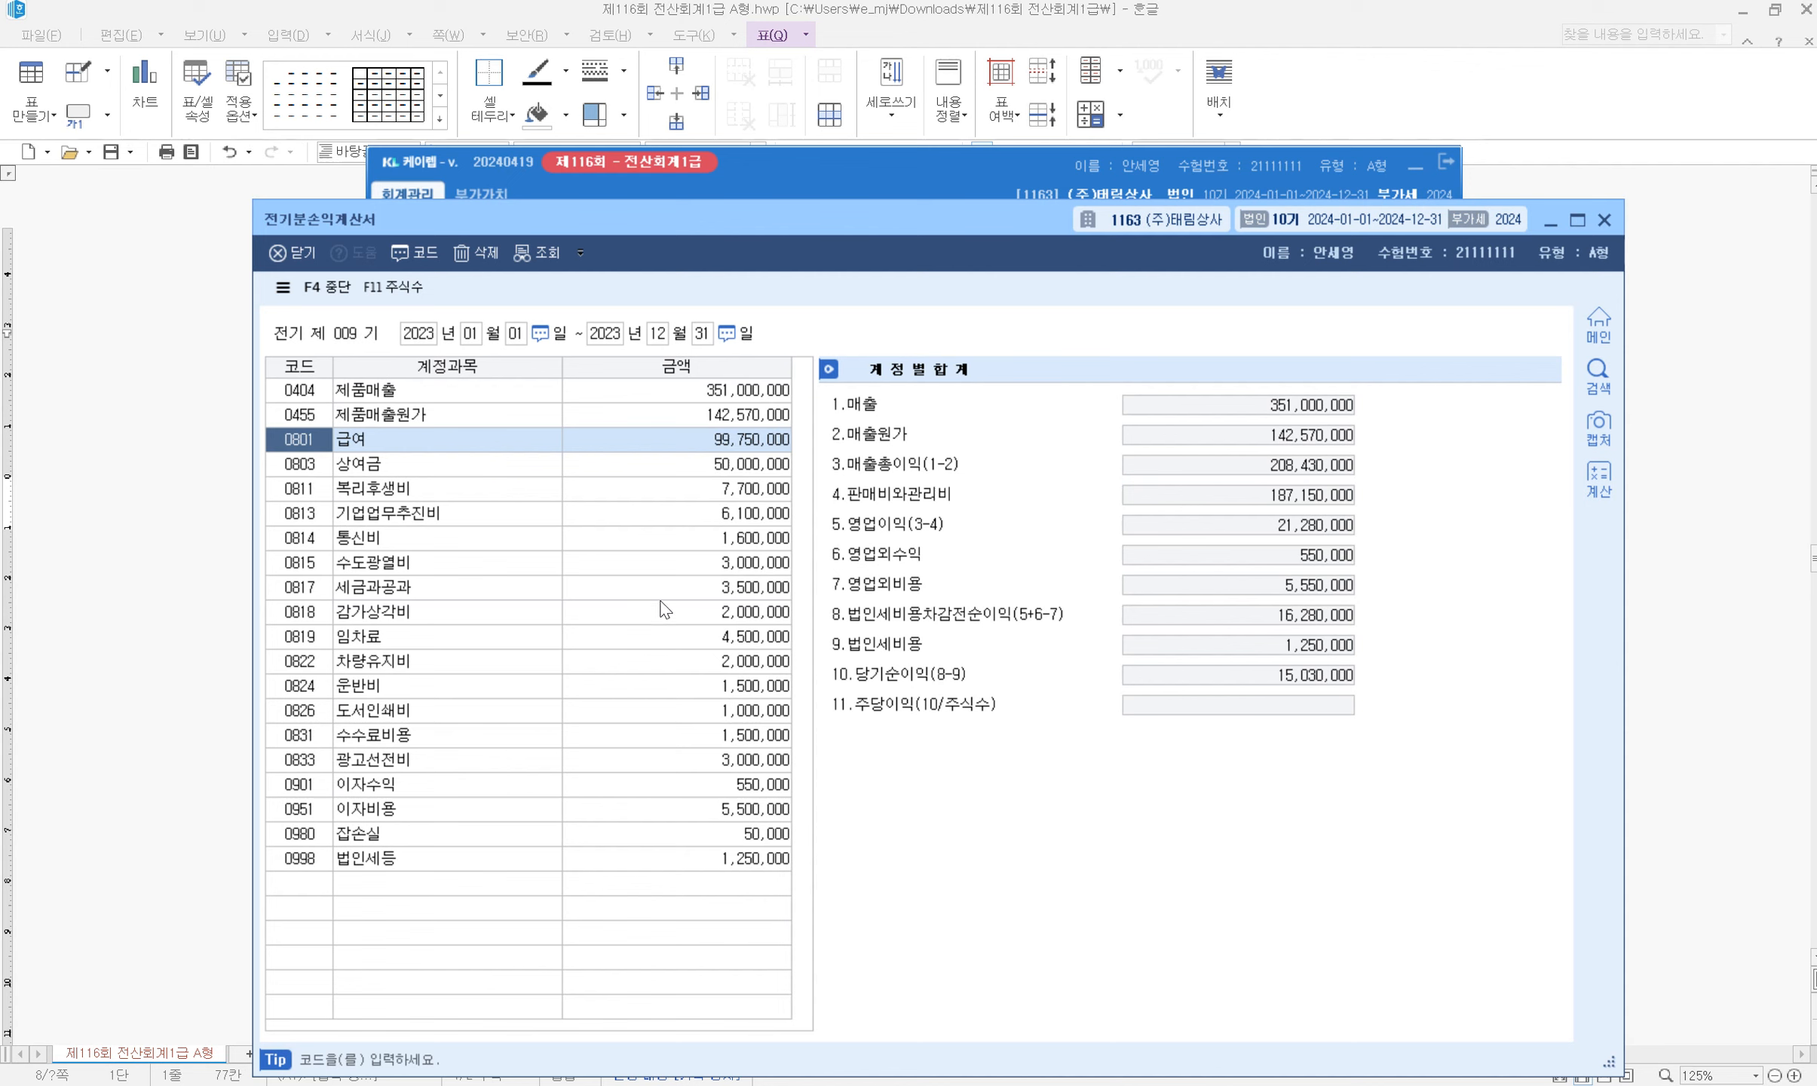
Delete the 0817 세금과공과 row from 전기분손익계산서 and close the form
click(693, 588)
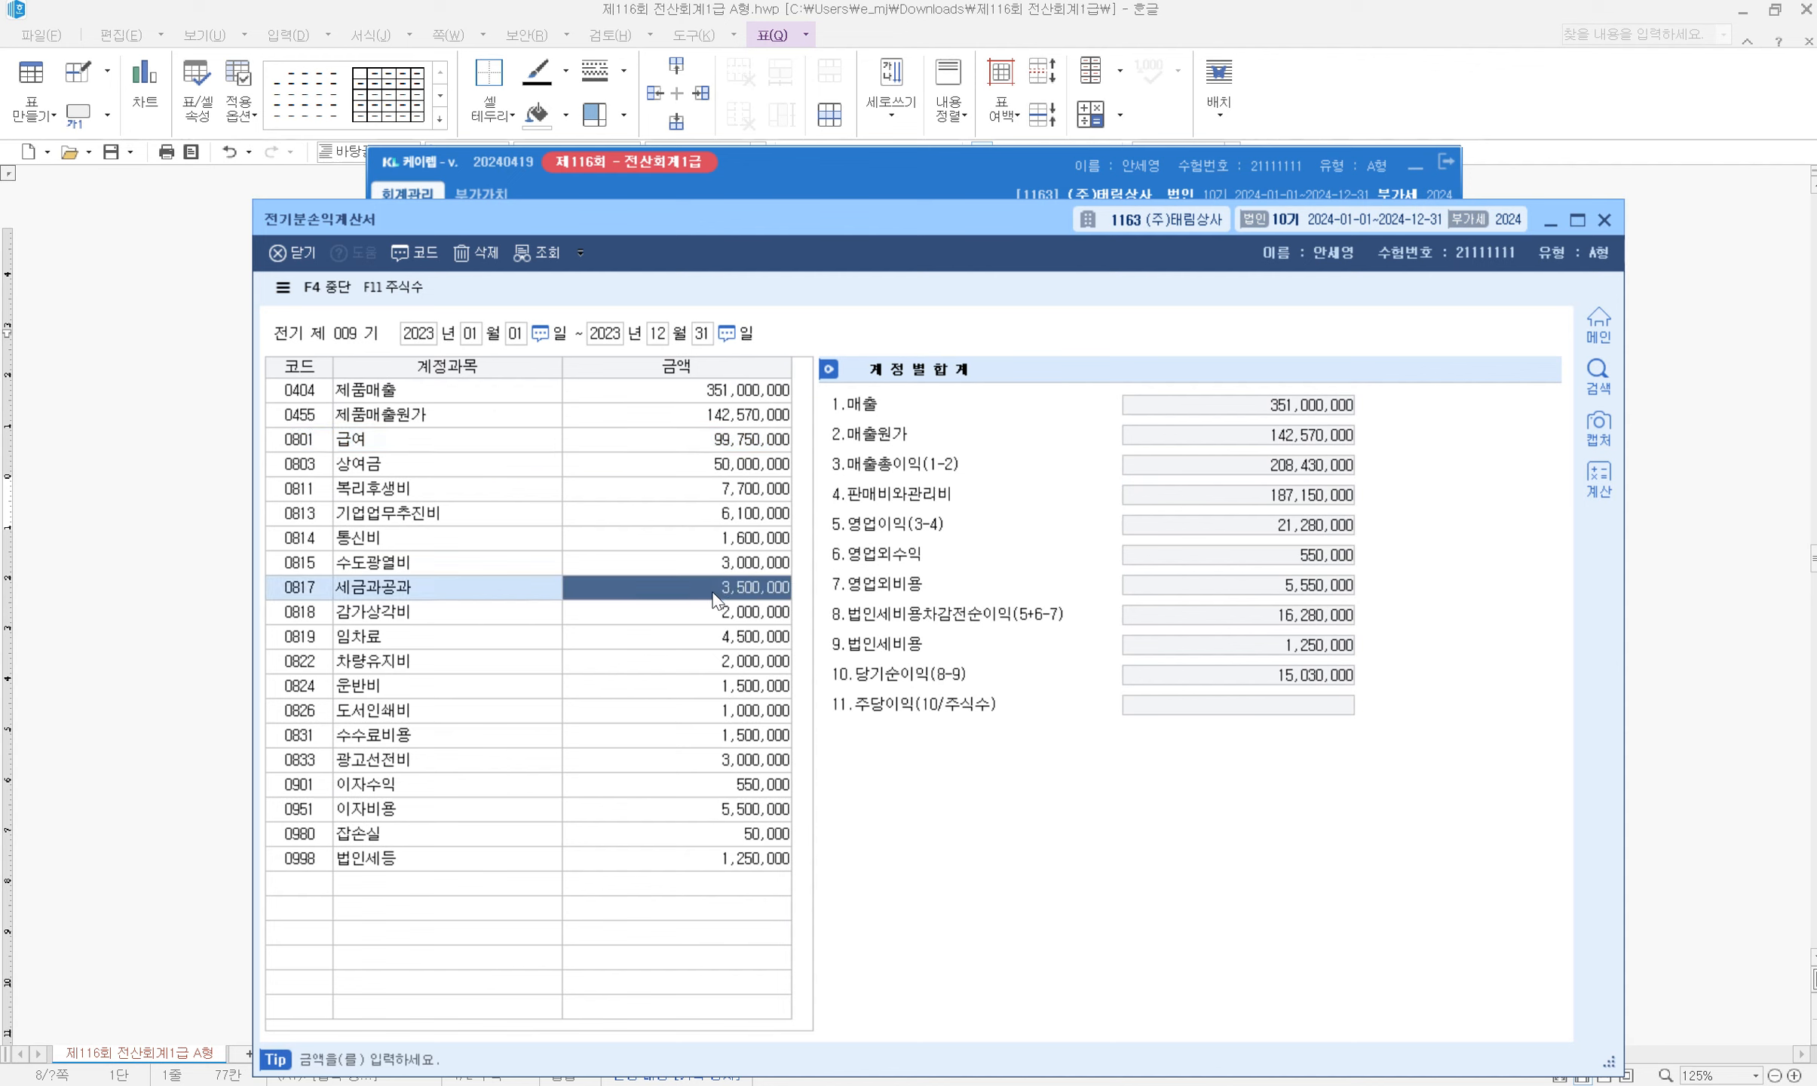
click(483, 254)
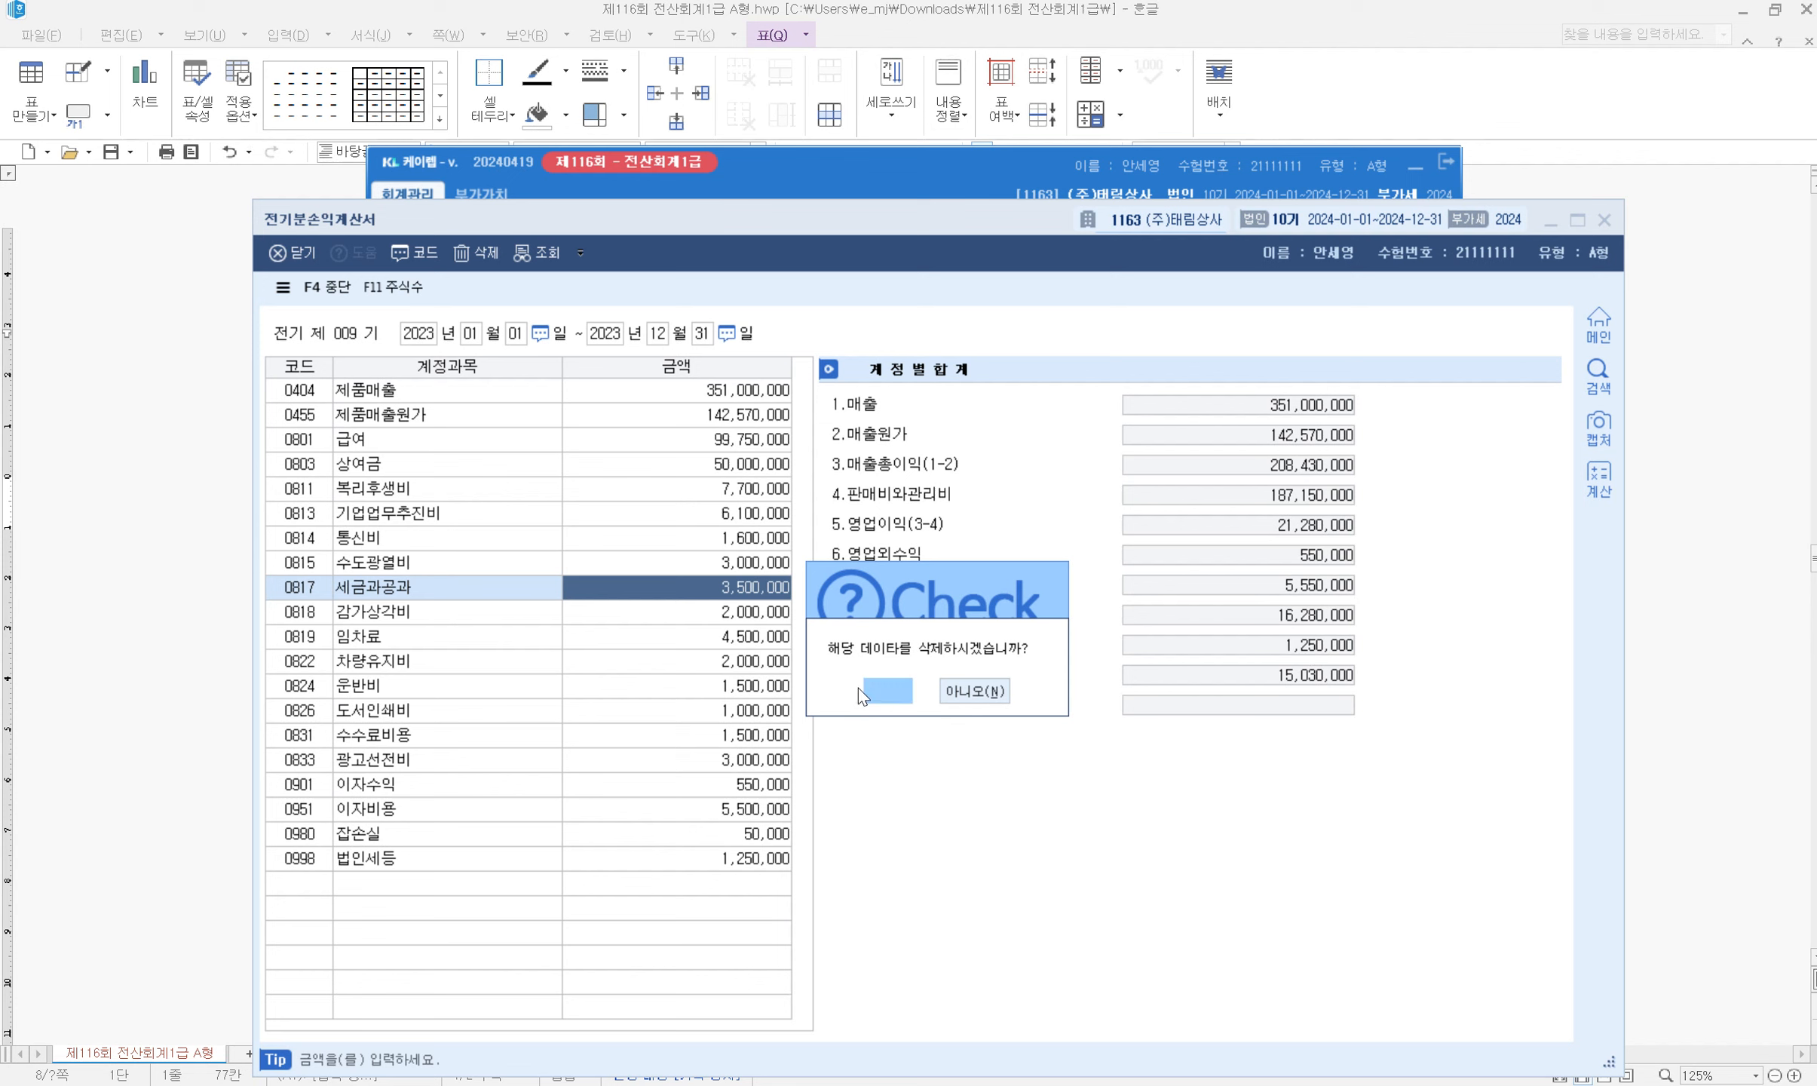
click(890, 690)
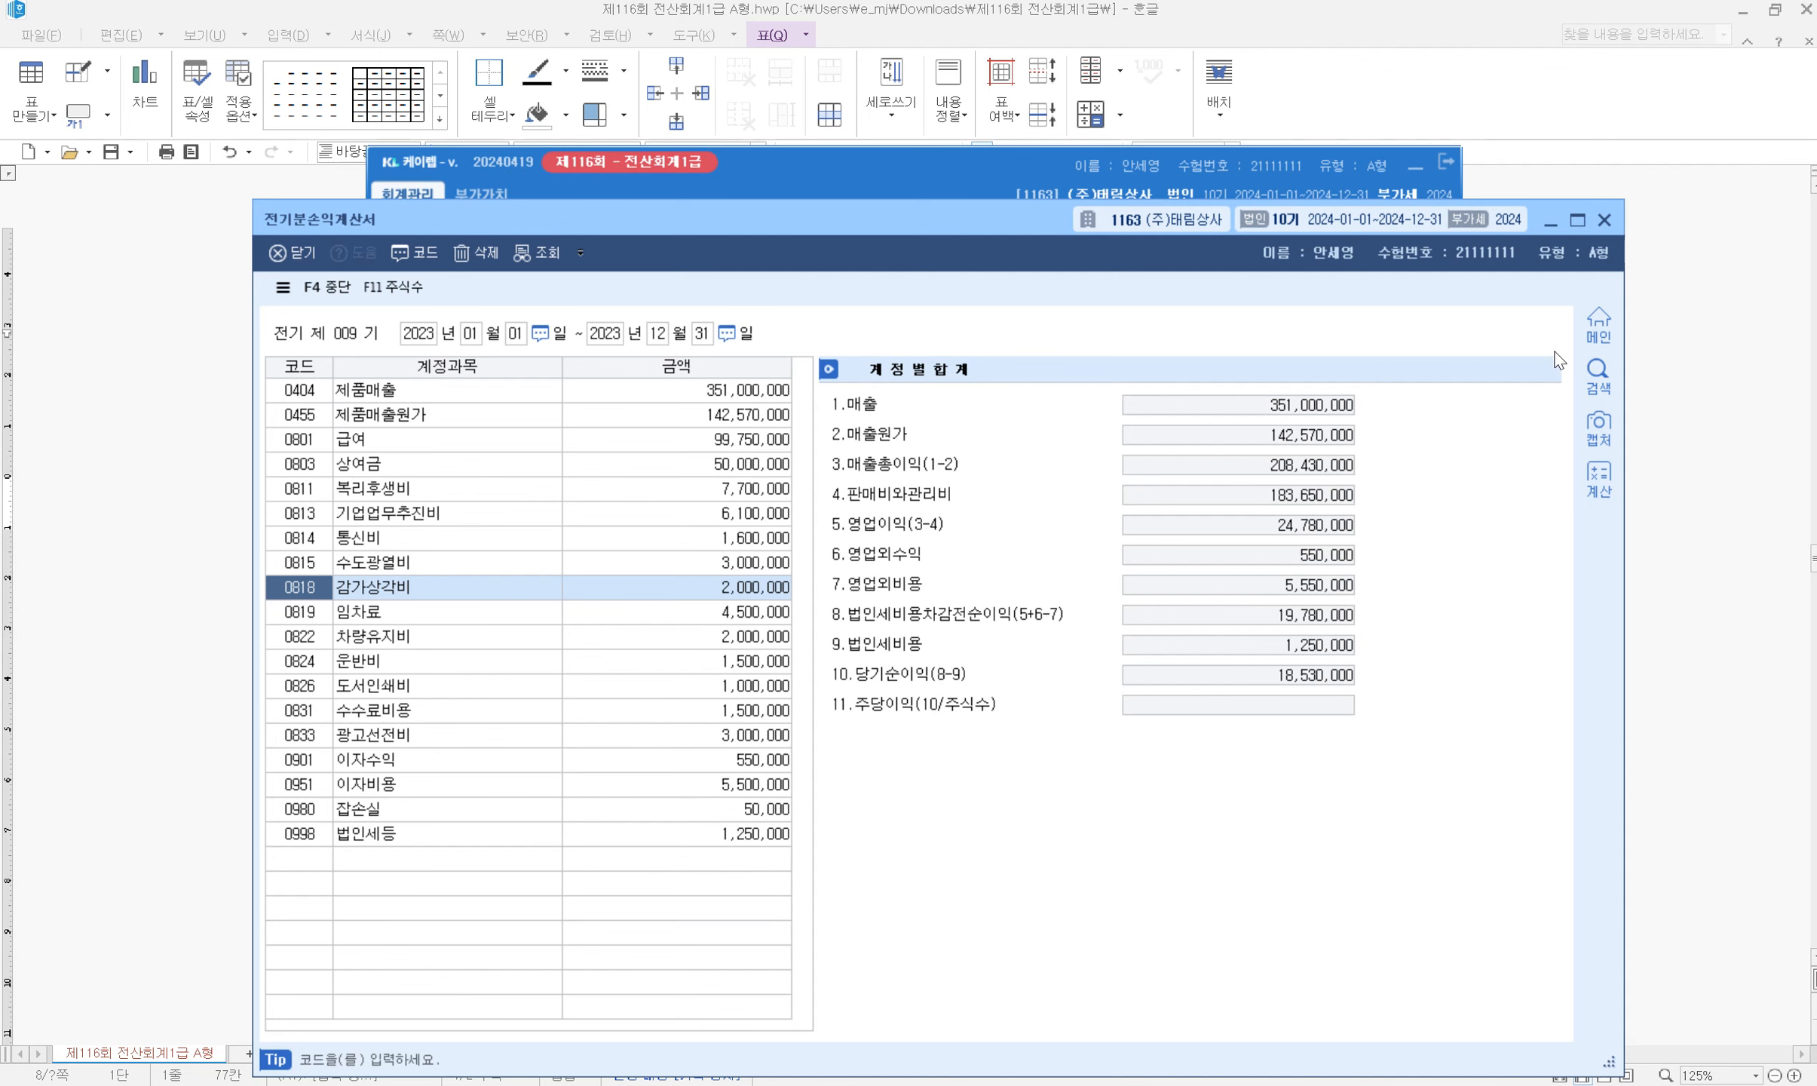
click(1603, 221)
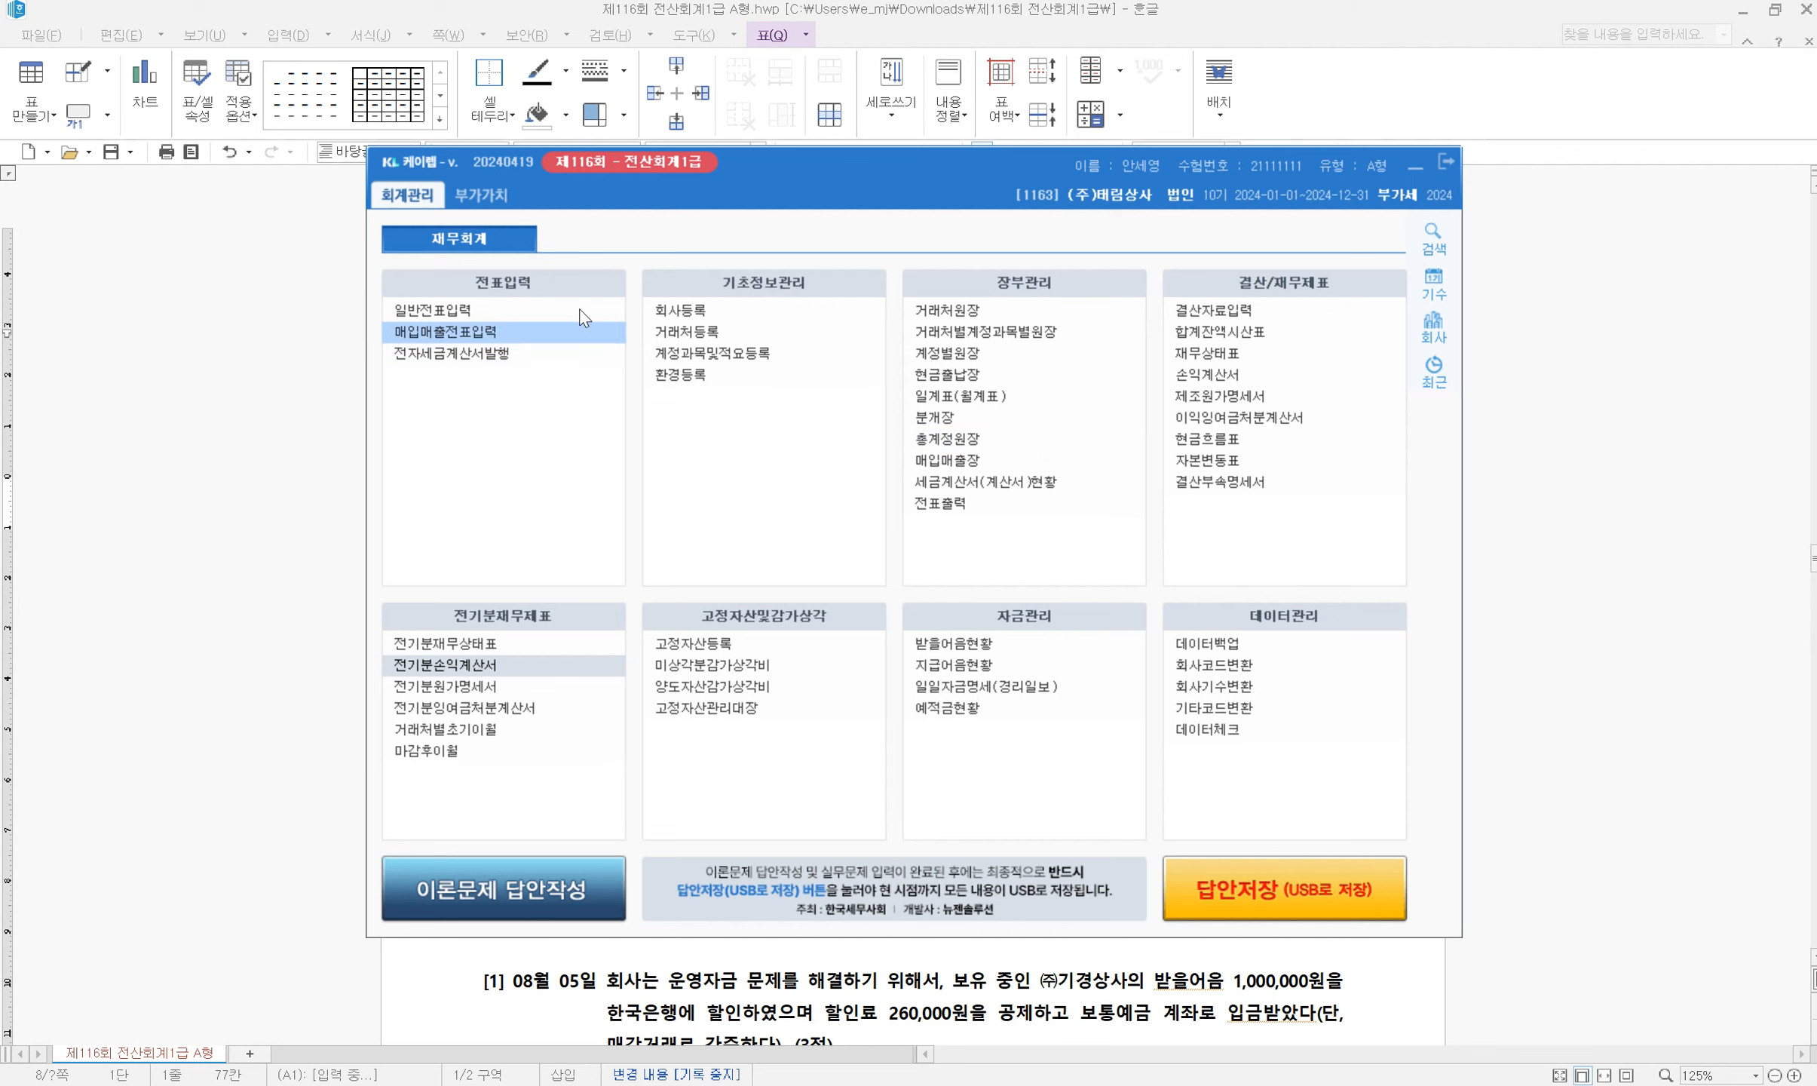
Open 일반전표입력, minimize the main menu window and place the form below 문제2's August 5 transaction
click(488, 310)
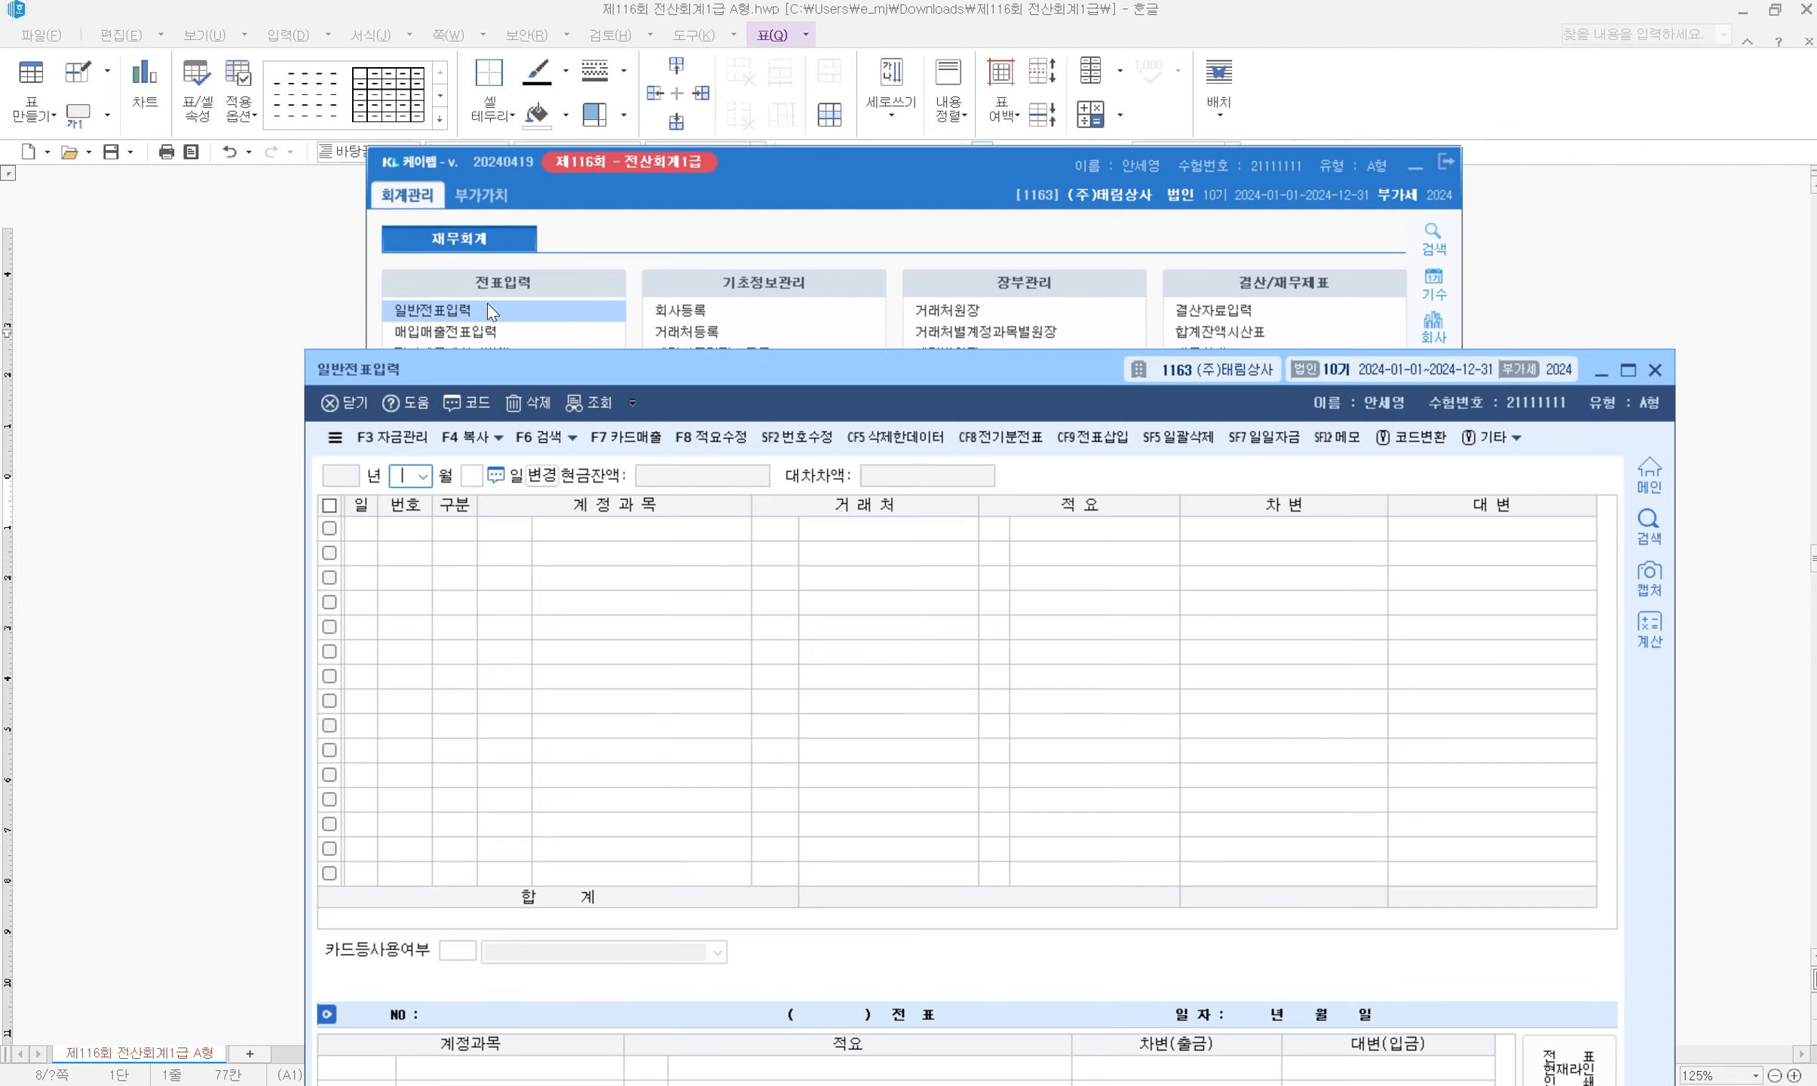
click(1416, 166)
scroll(860, 313, down, 3)
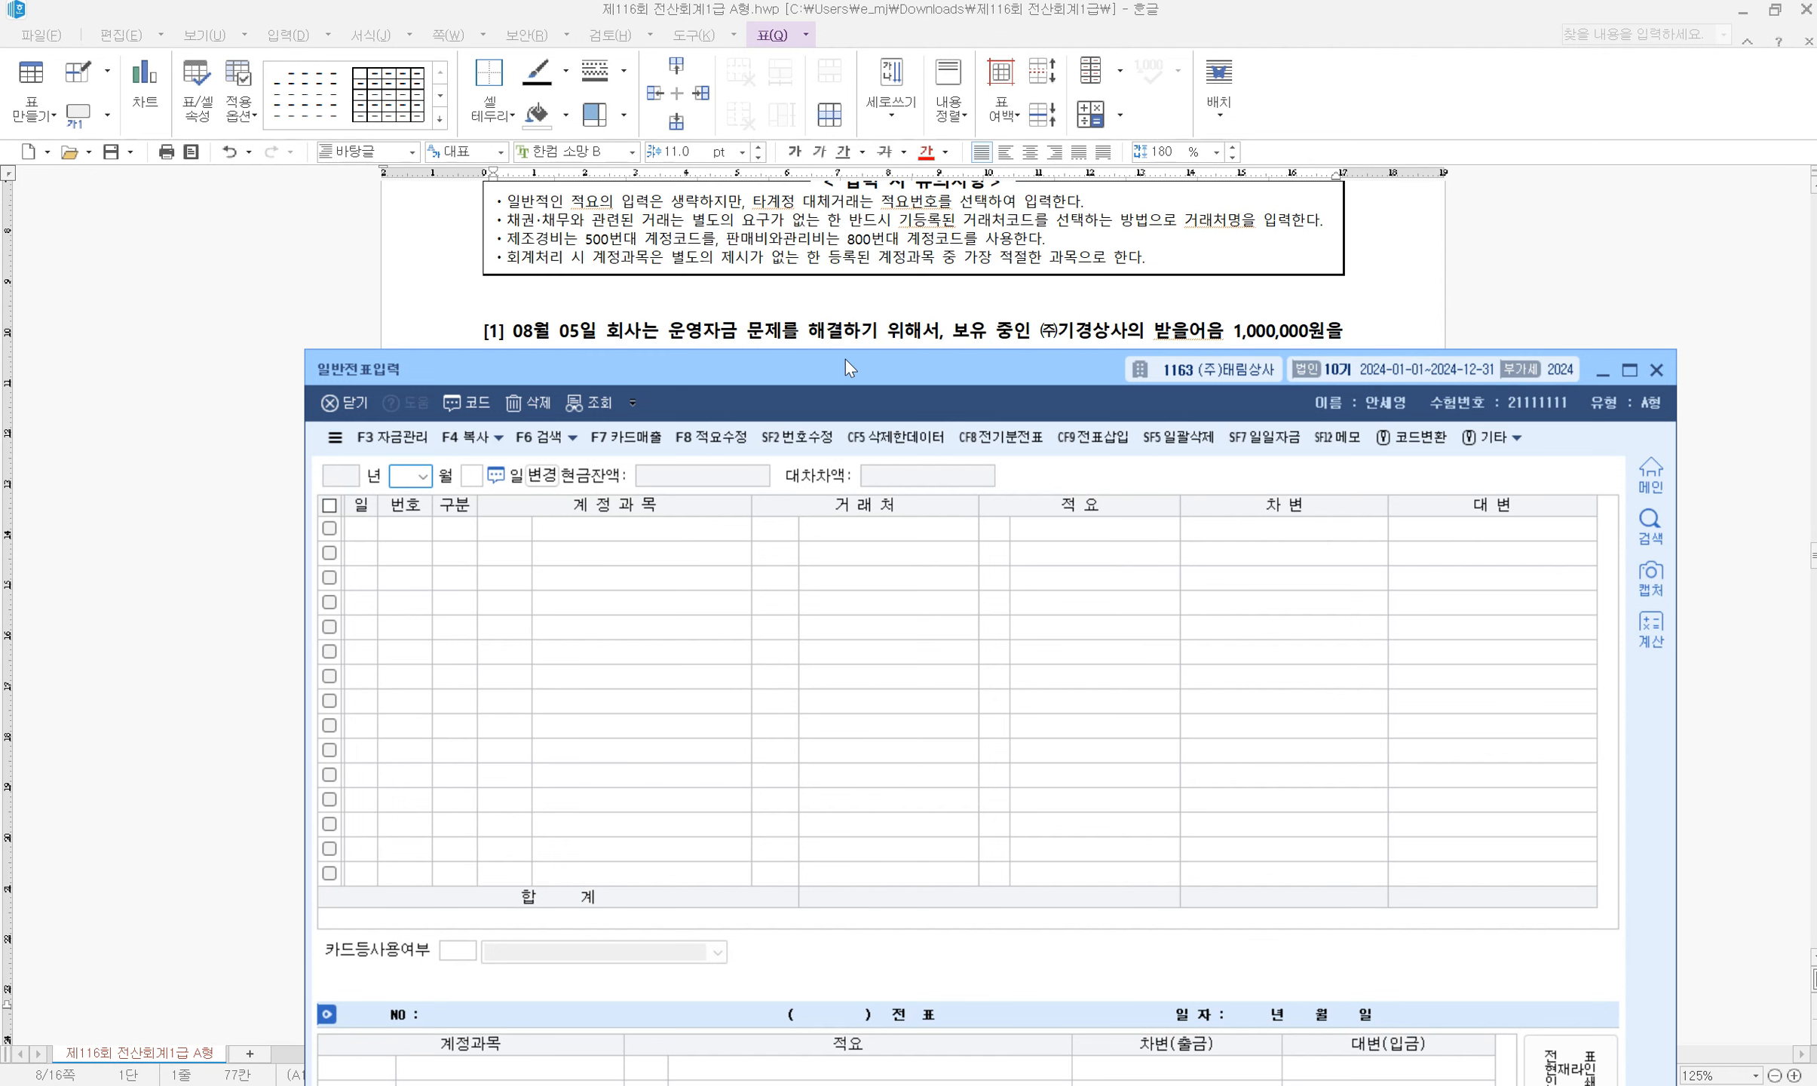
drag(844, 359, 829, 426)
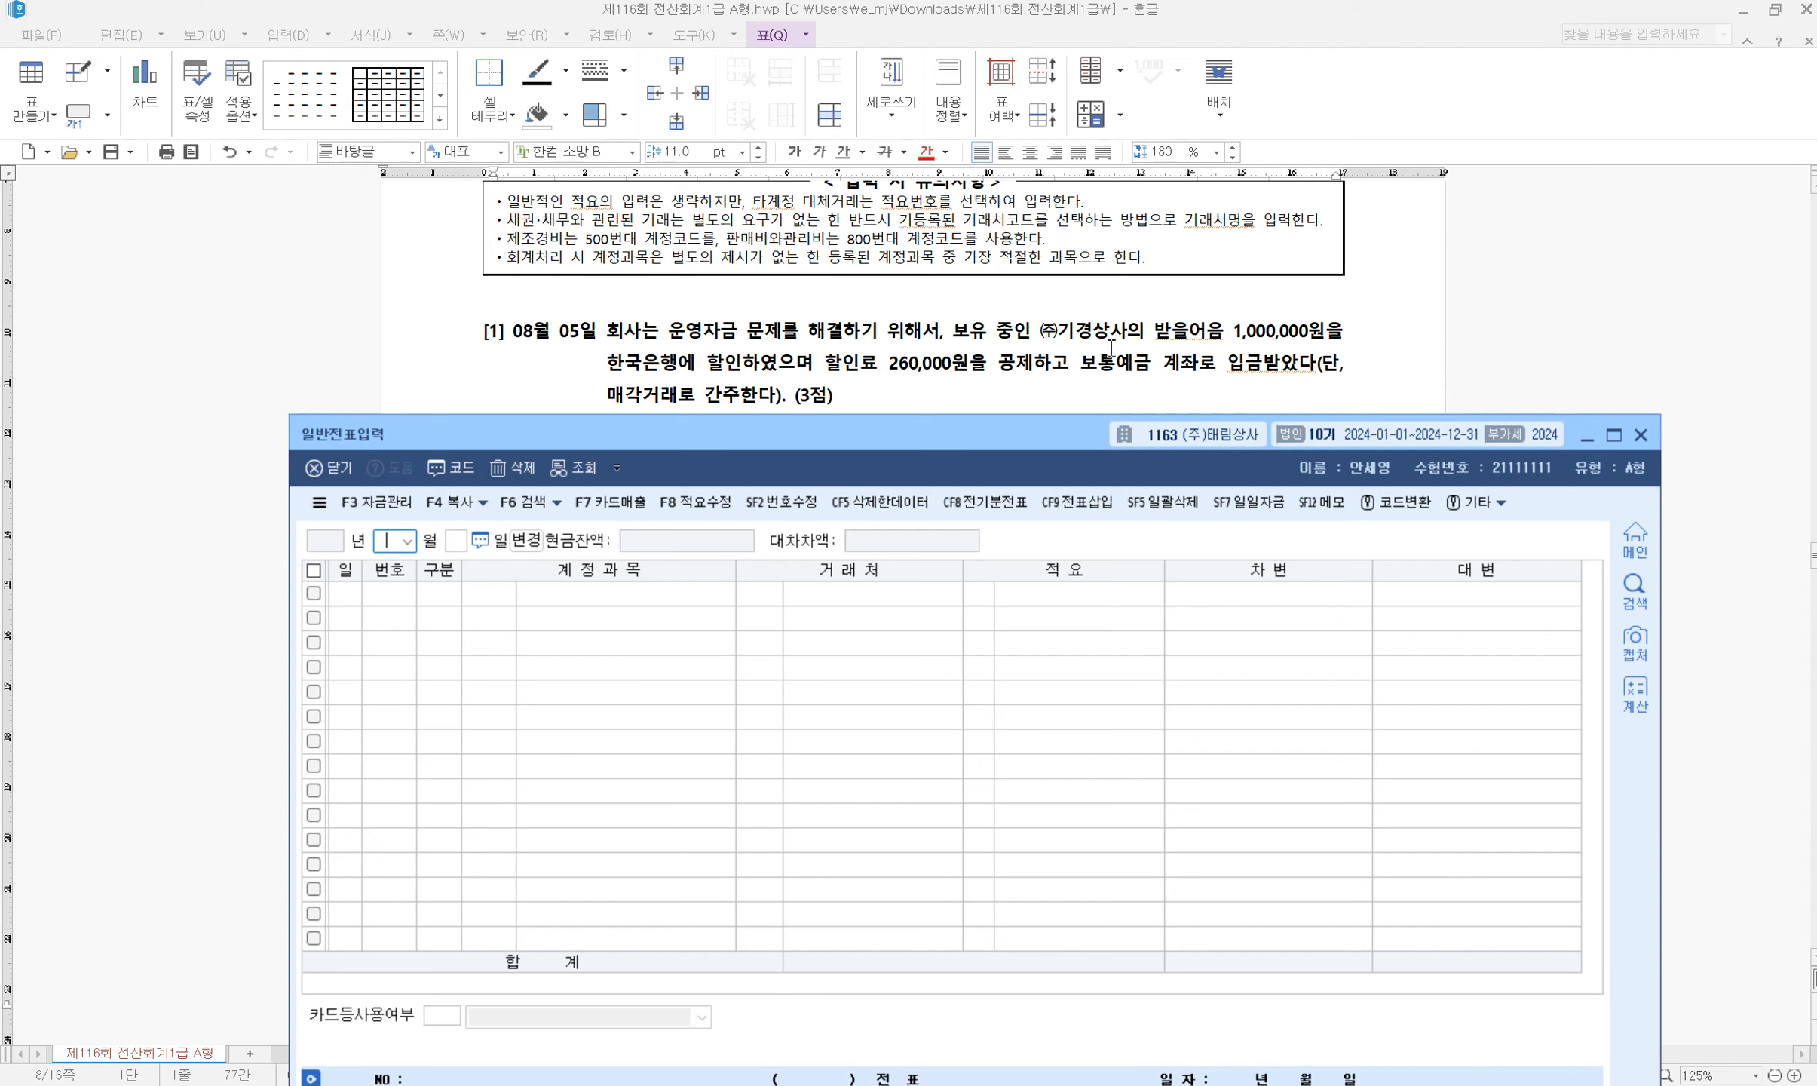
Switch to the 한글 exam document and highlight 받을어음 1,000,000, 할인 and 매각거래 in the August 5 transaction
click(1191, 326)
drag(1191, 327, 1316, 332)
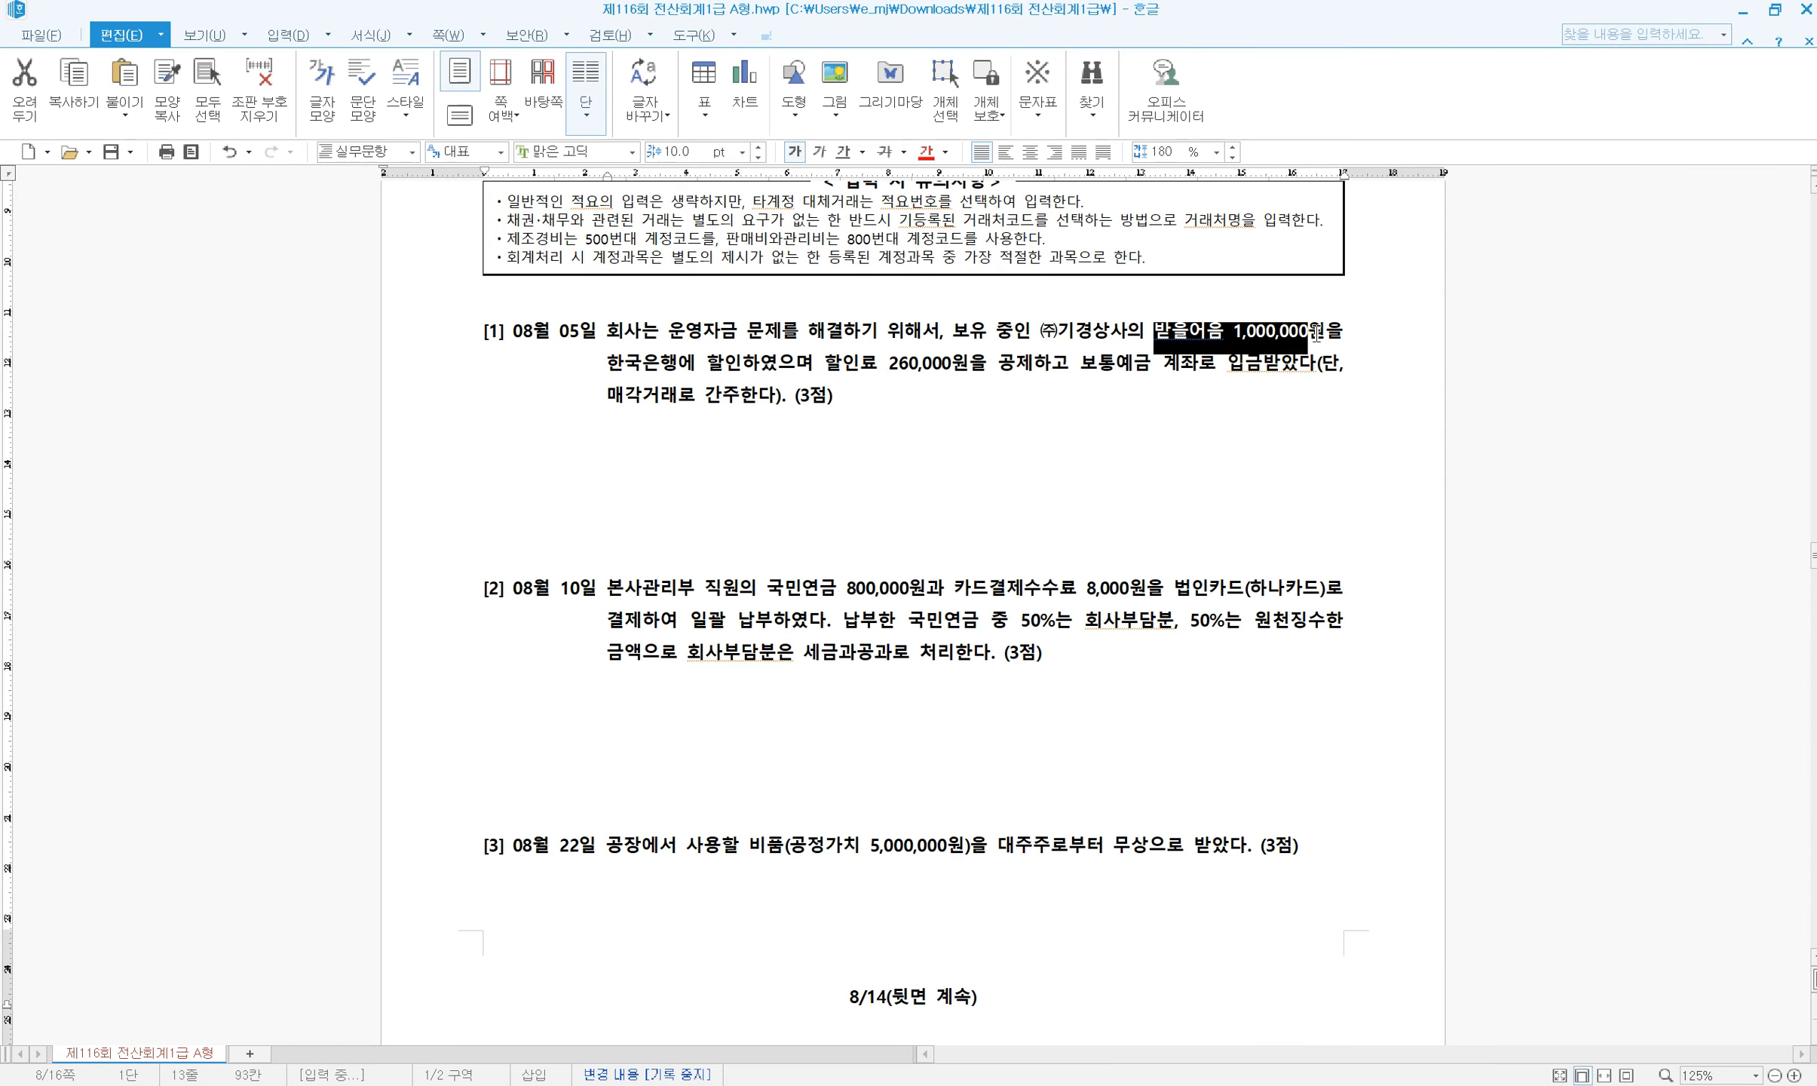
key(alt+c)
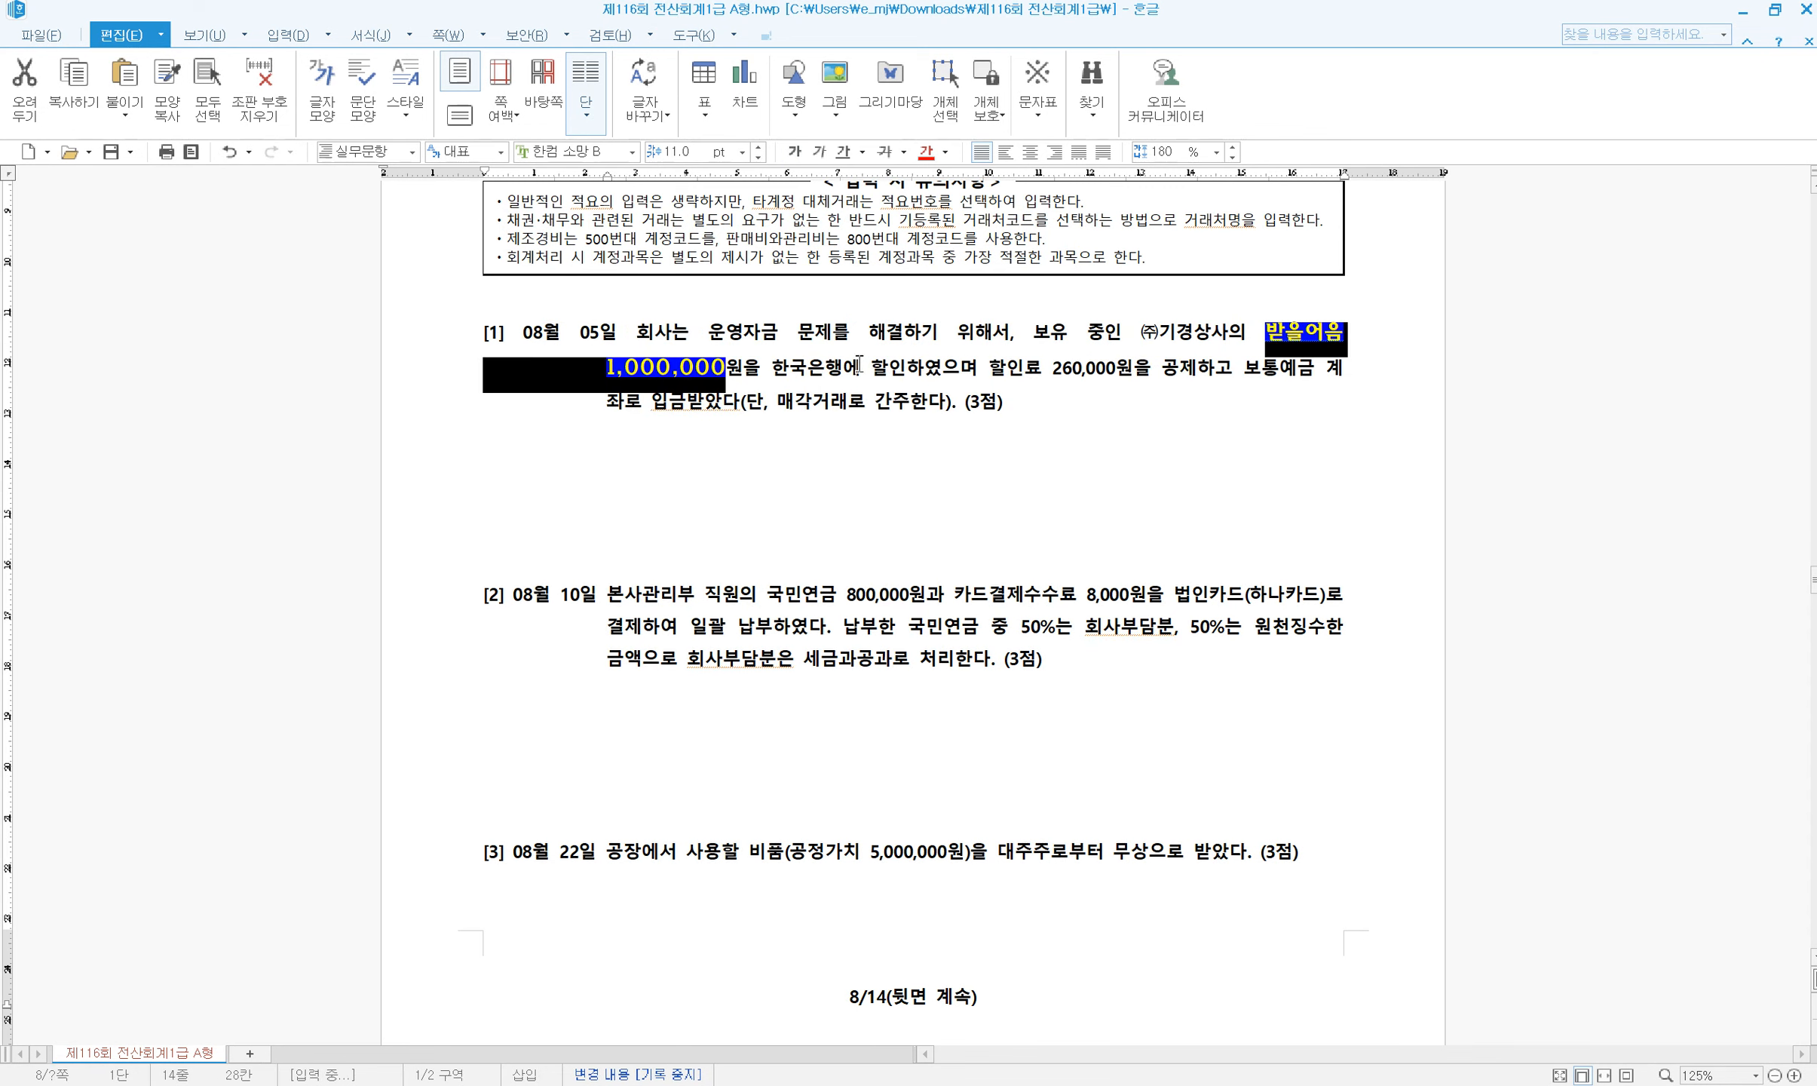
drag(871, 365, 907, 369)
key(alt+c)
click(990, 372)
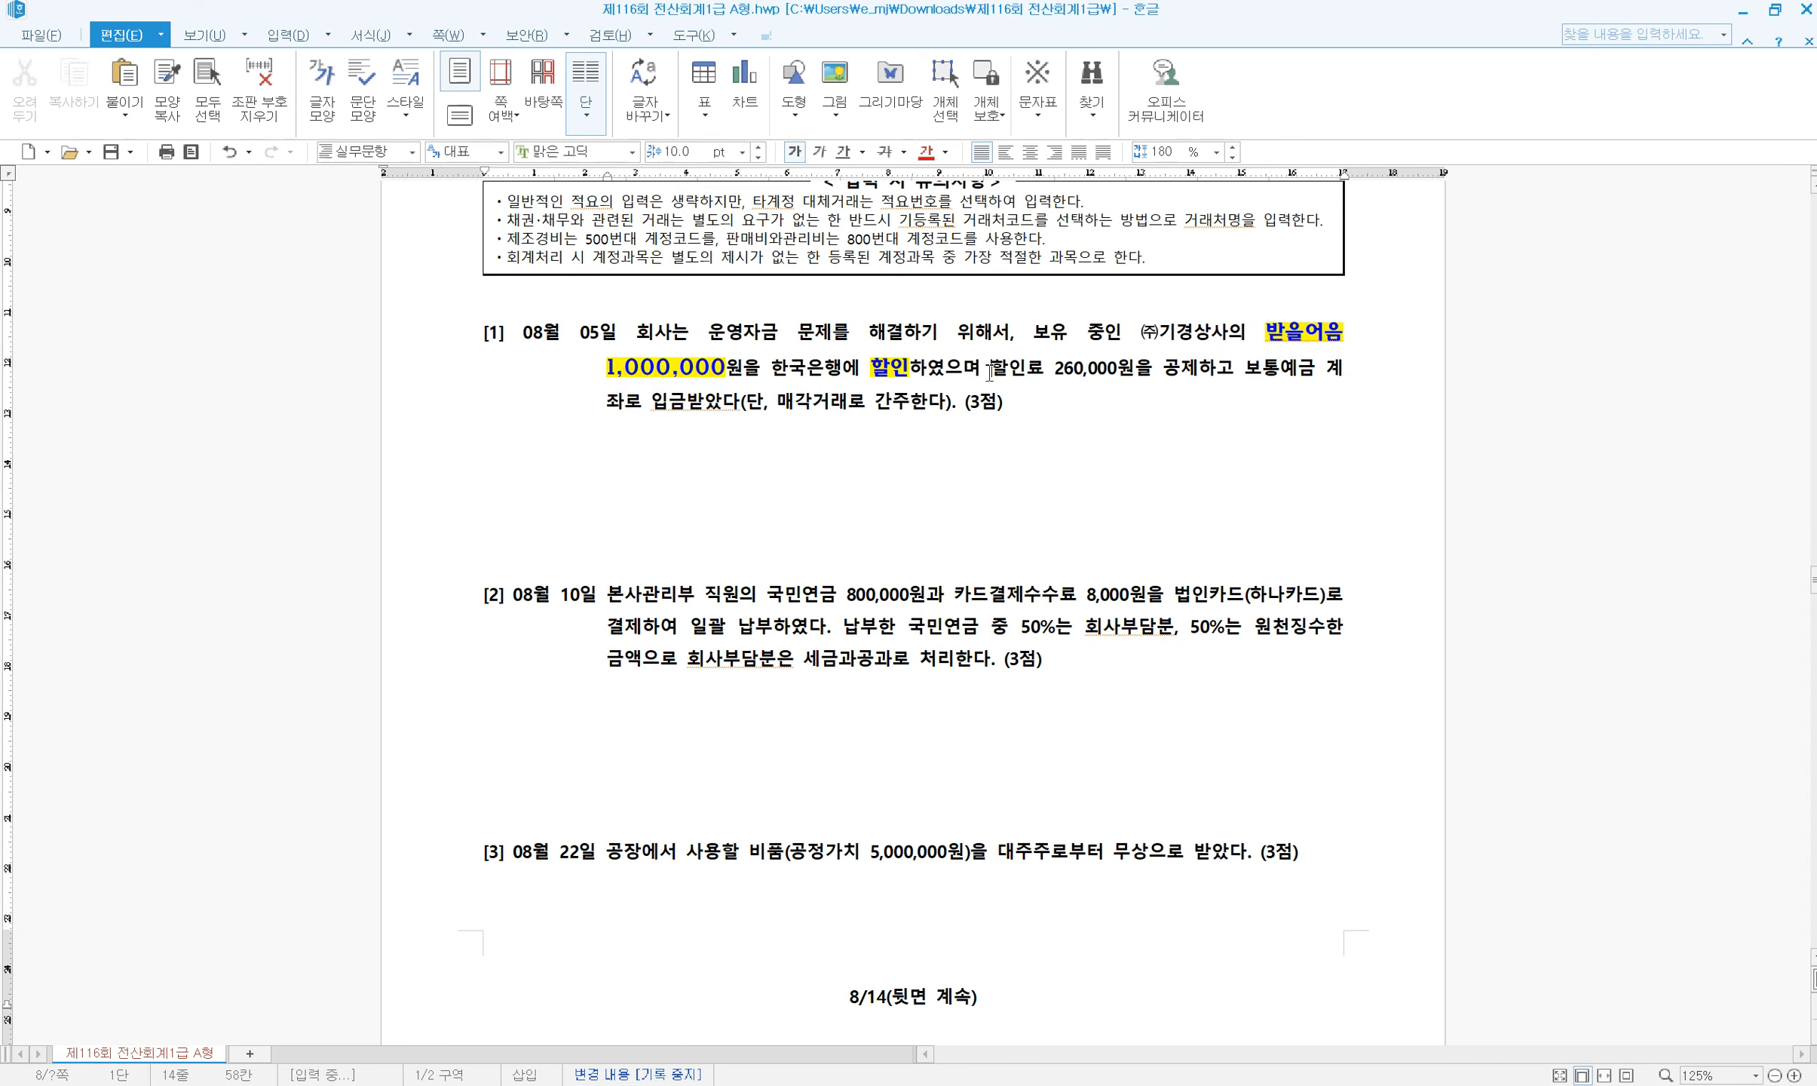
drag(777, 404, 846, 403)
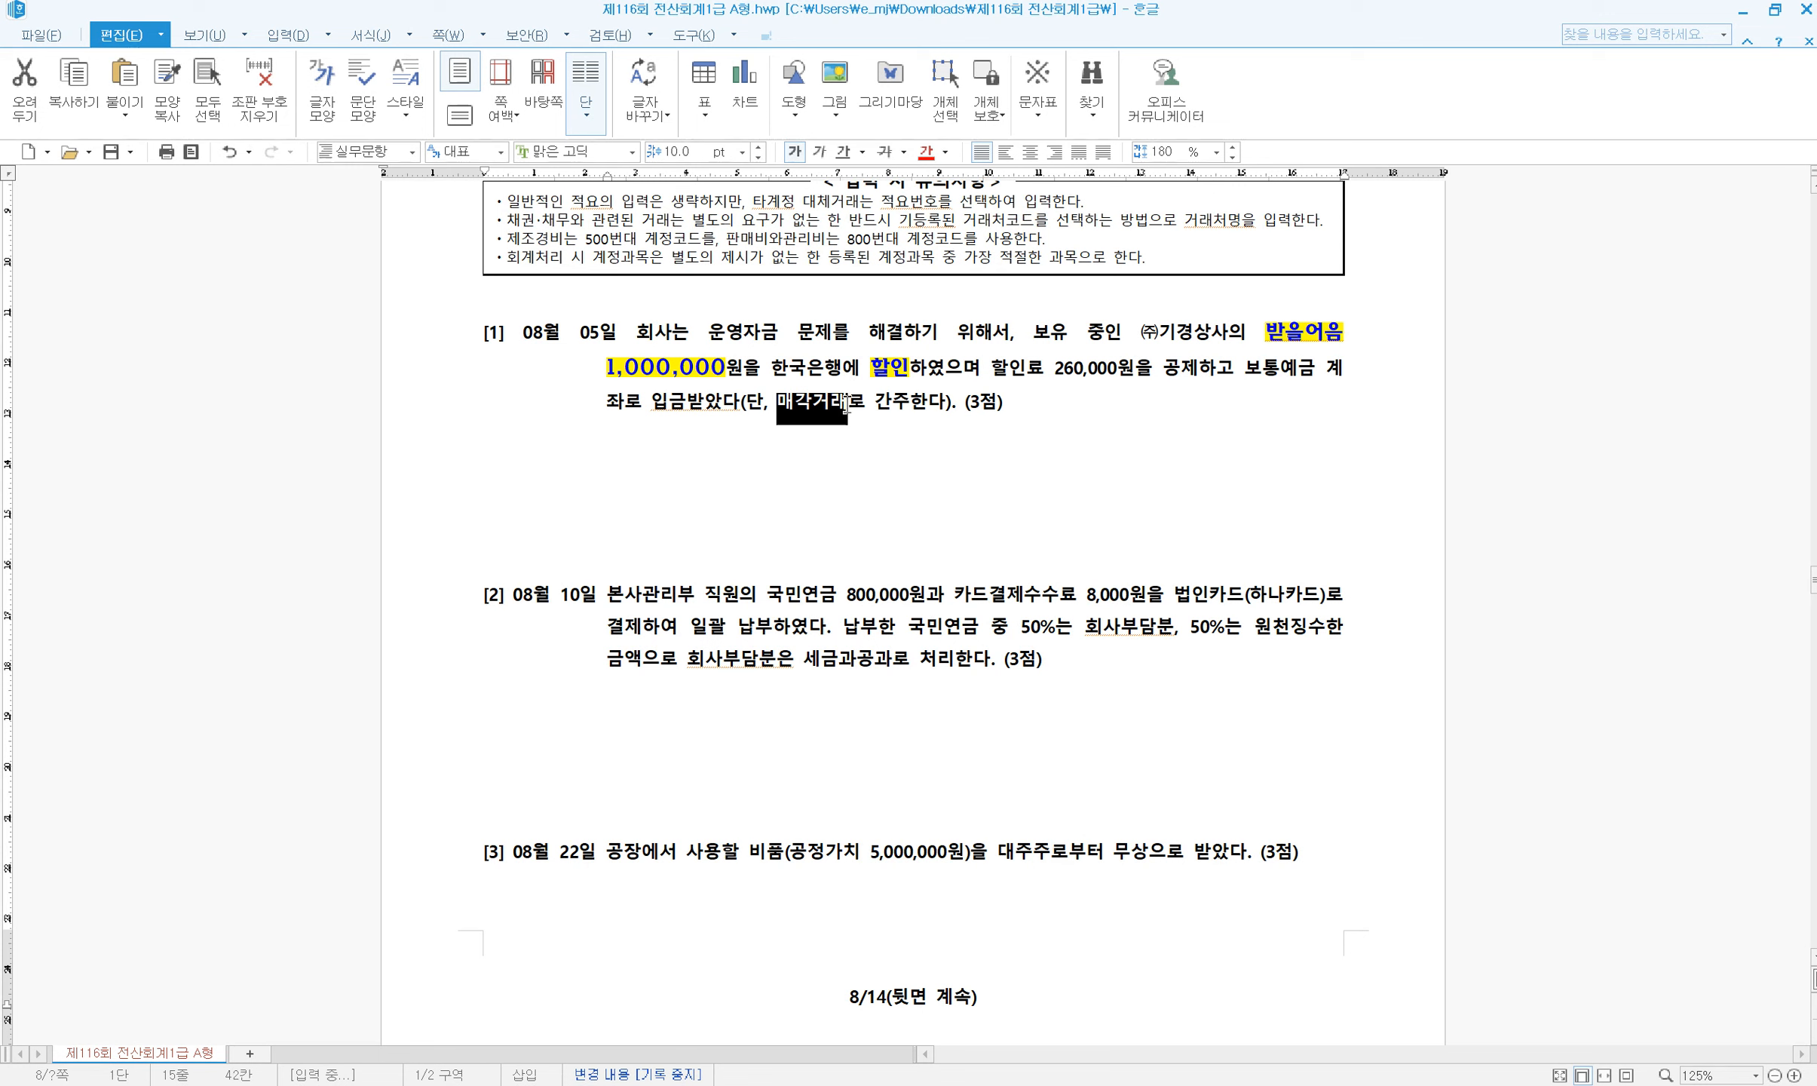
key(alt+c)
click(962, 402)
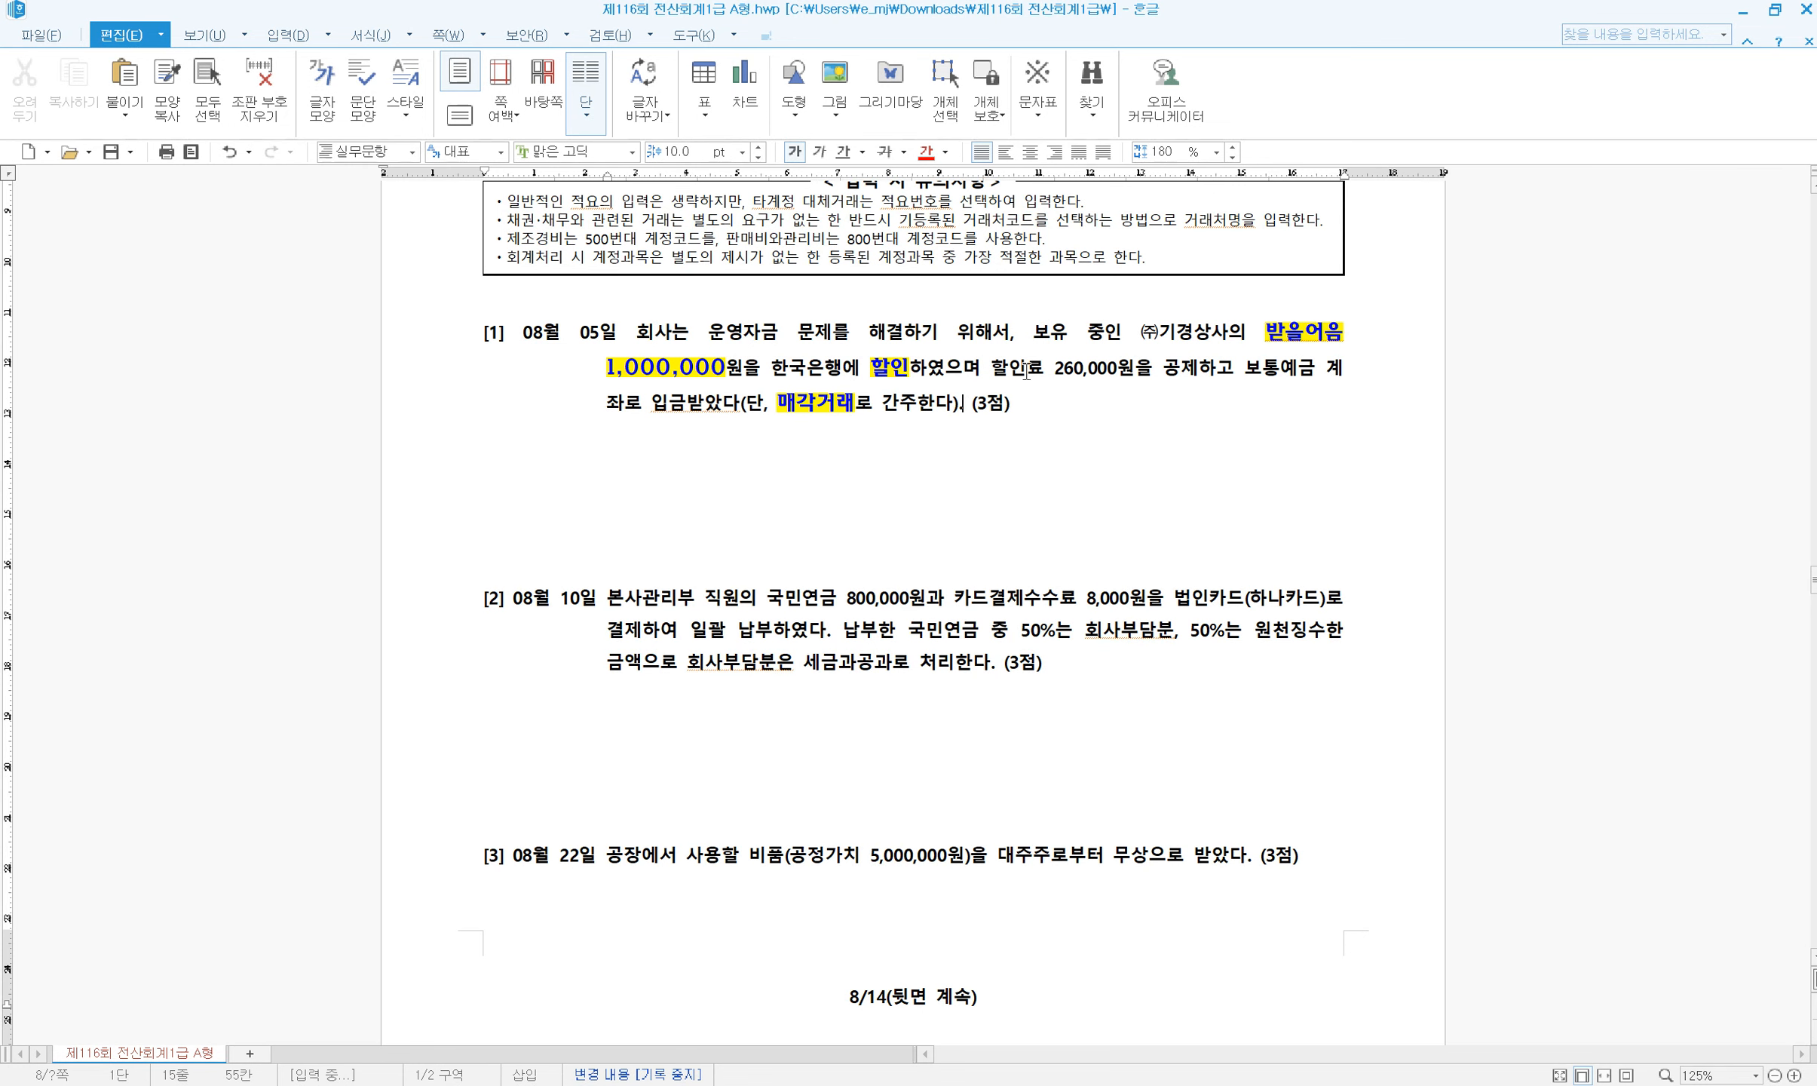
Highlight 할인료 260,000원 and 보통예금 in the August 5 transaction with the same character format
drag(989, 369, 1135, 369)
key(alt+c)
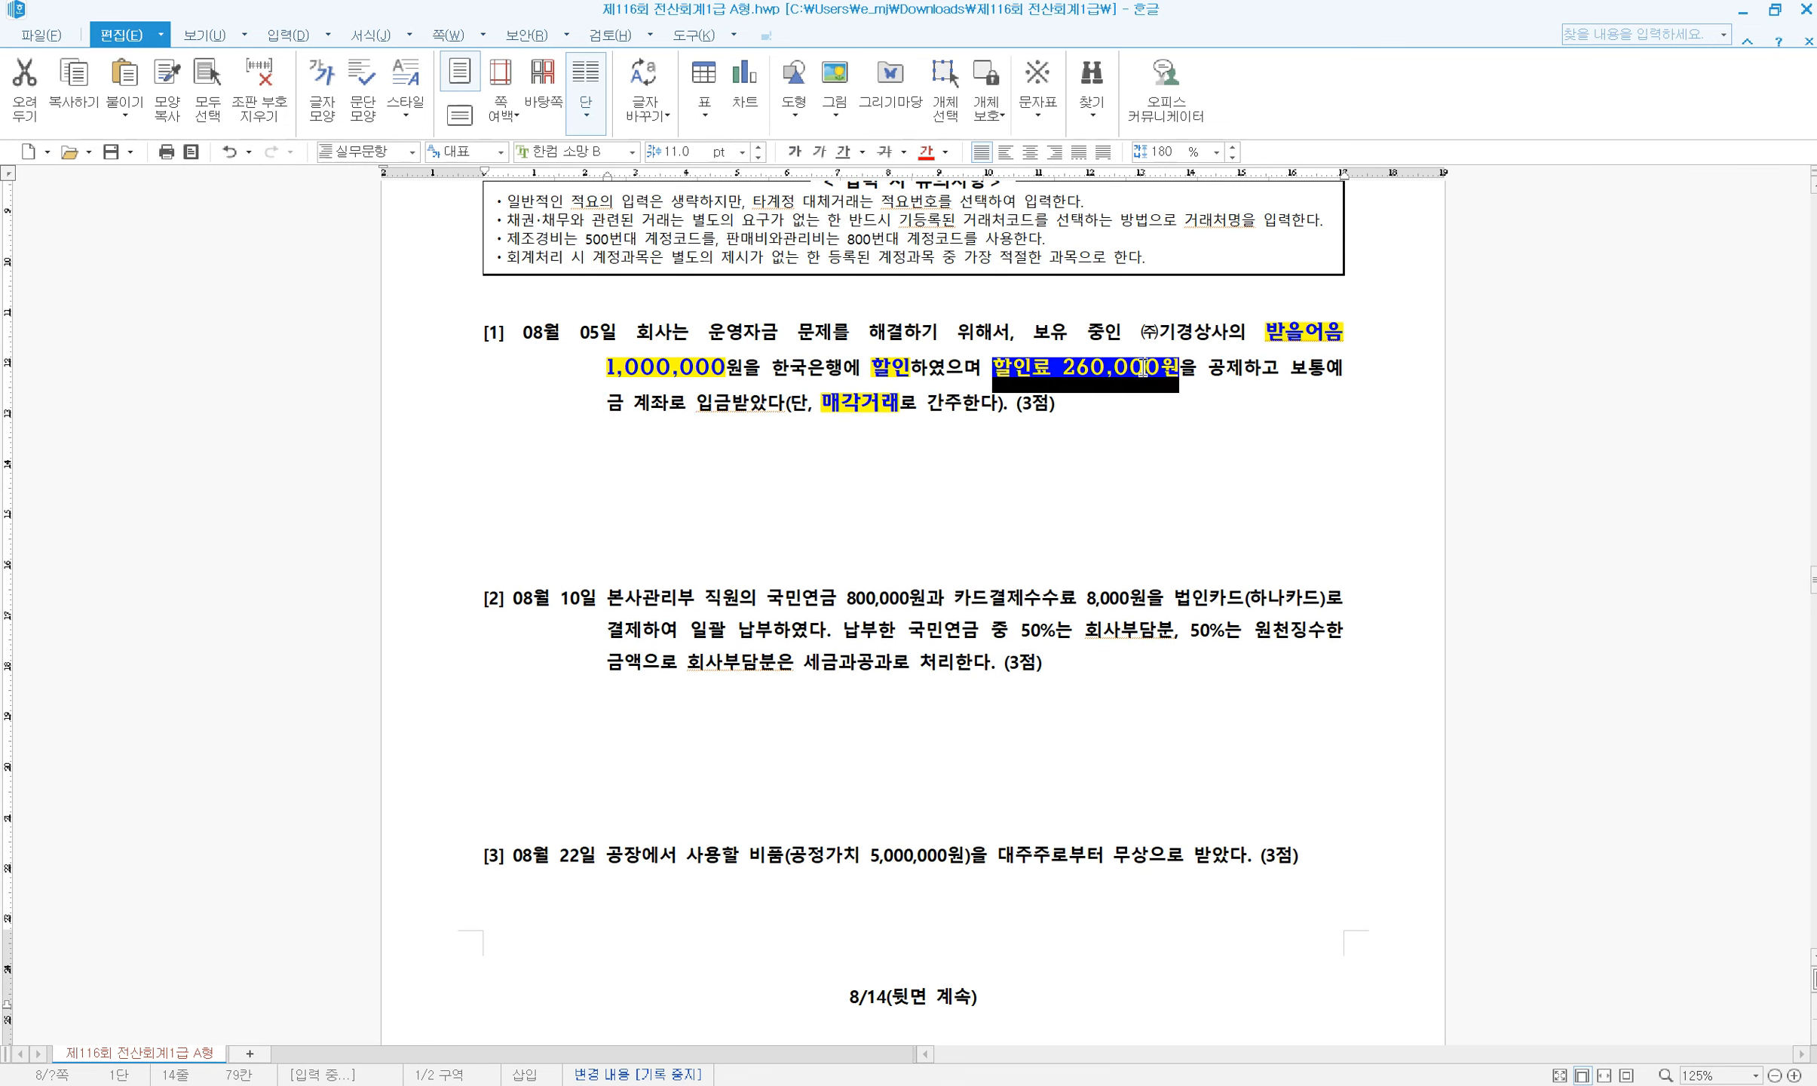
click(1143, 368)
drag(1291, 369, 634, 405)
key(alt+c)
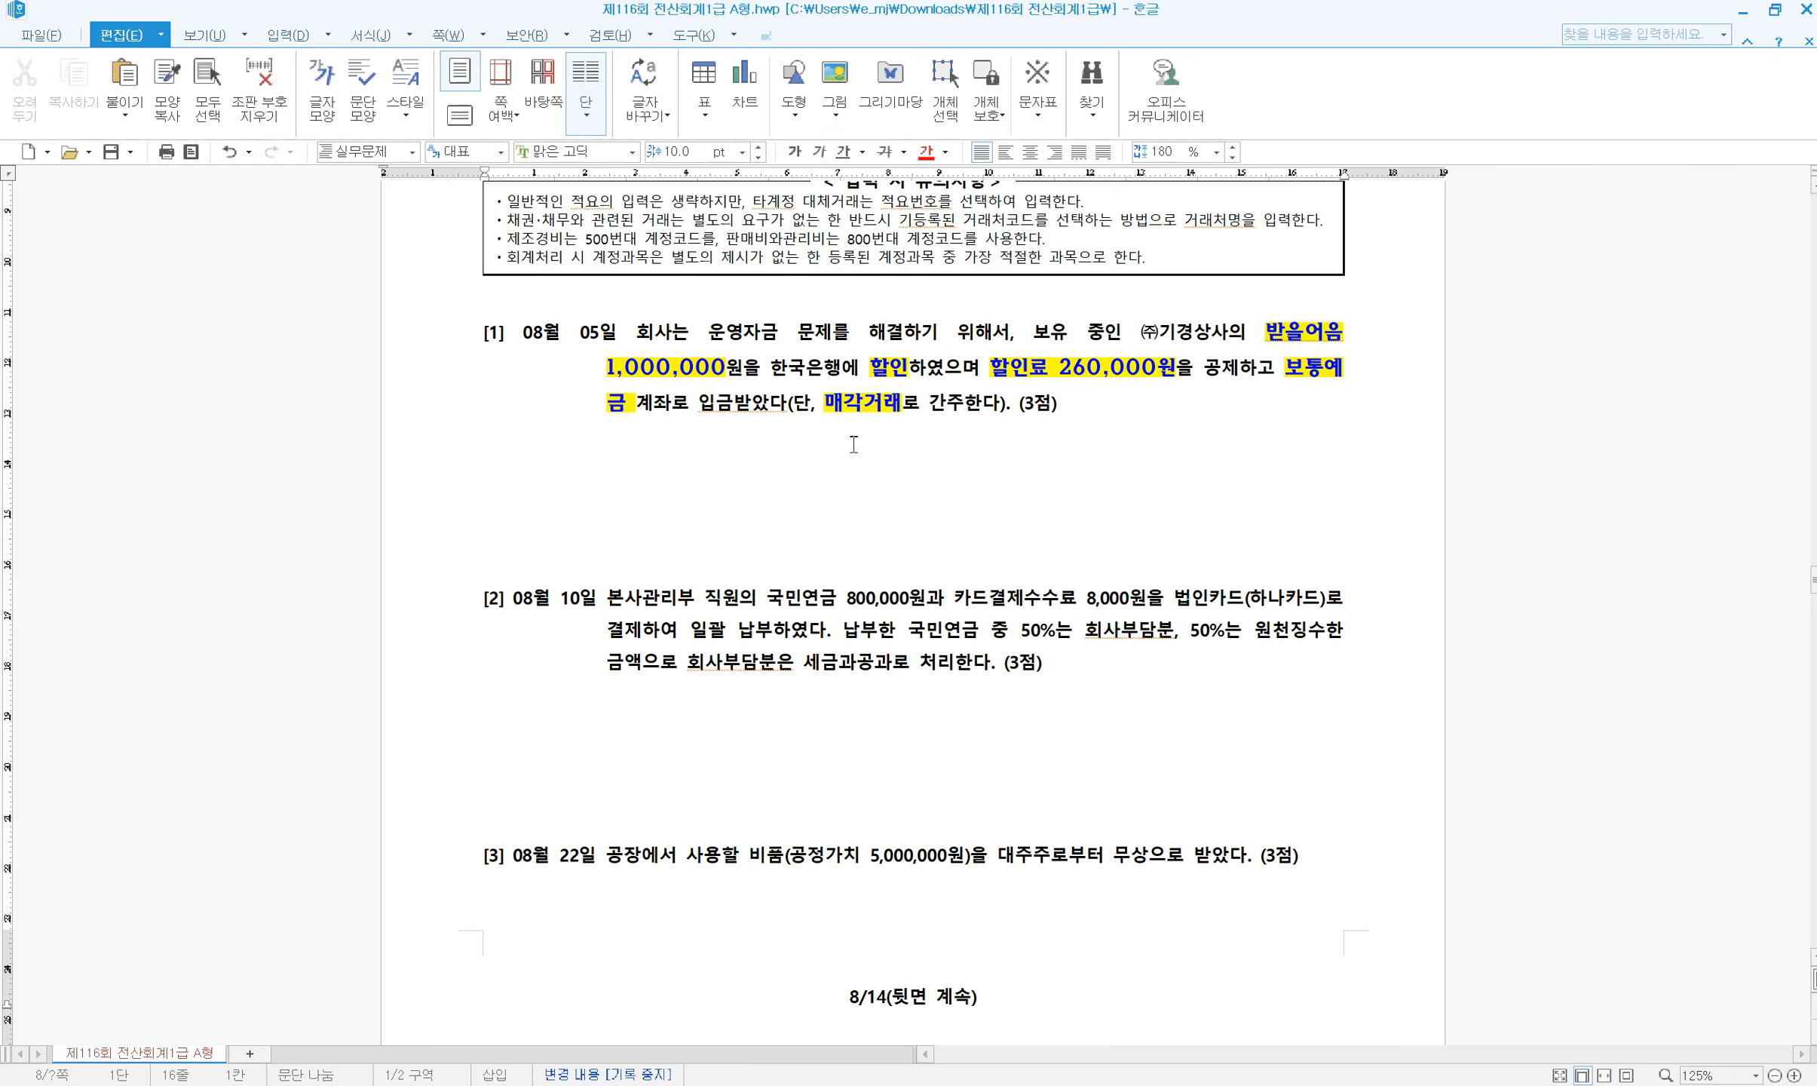
Switch to KcLep and start a voucher dated August 5 with a 대변 line for account 0110 받을어음
key(alt+Tab)
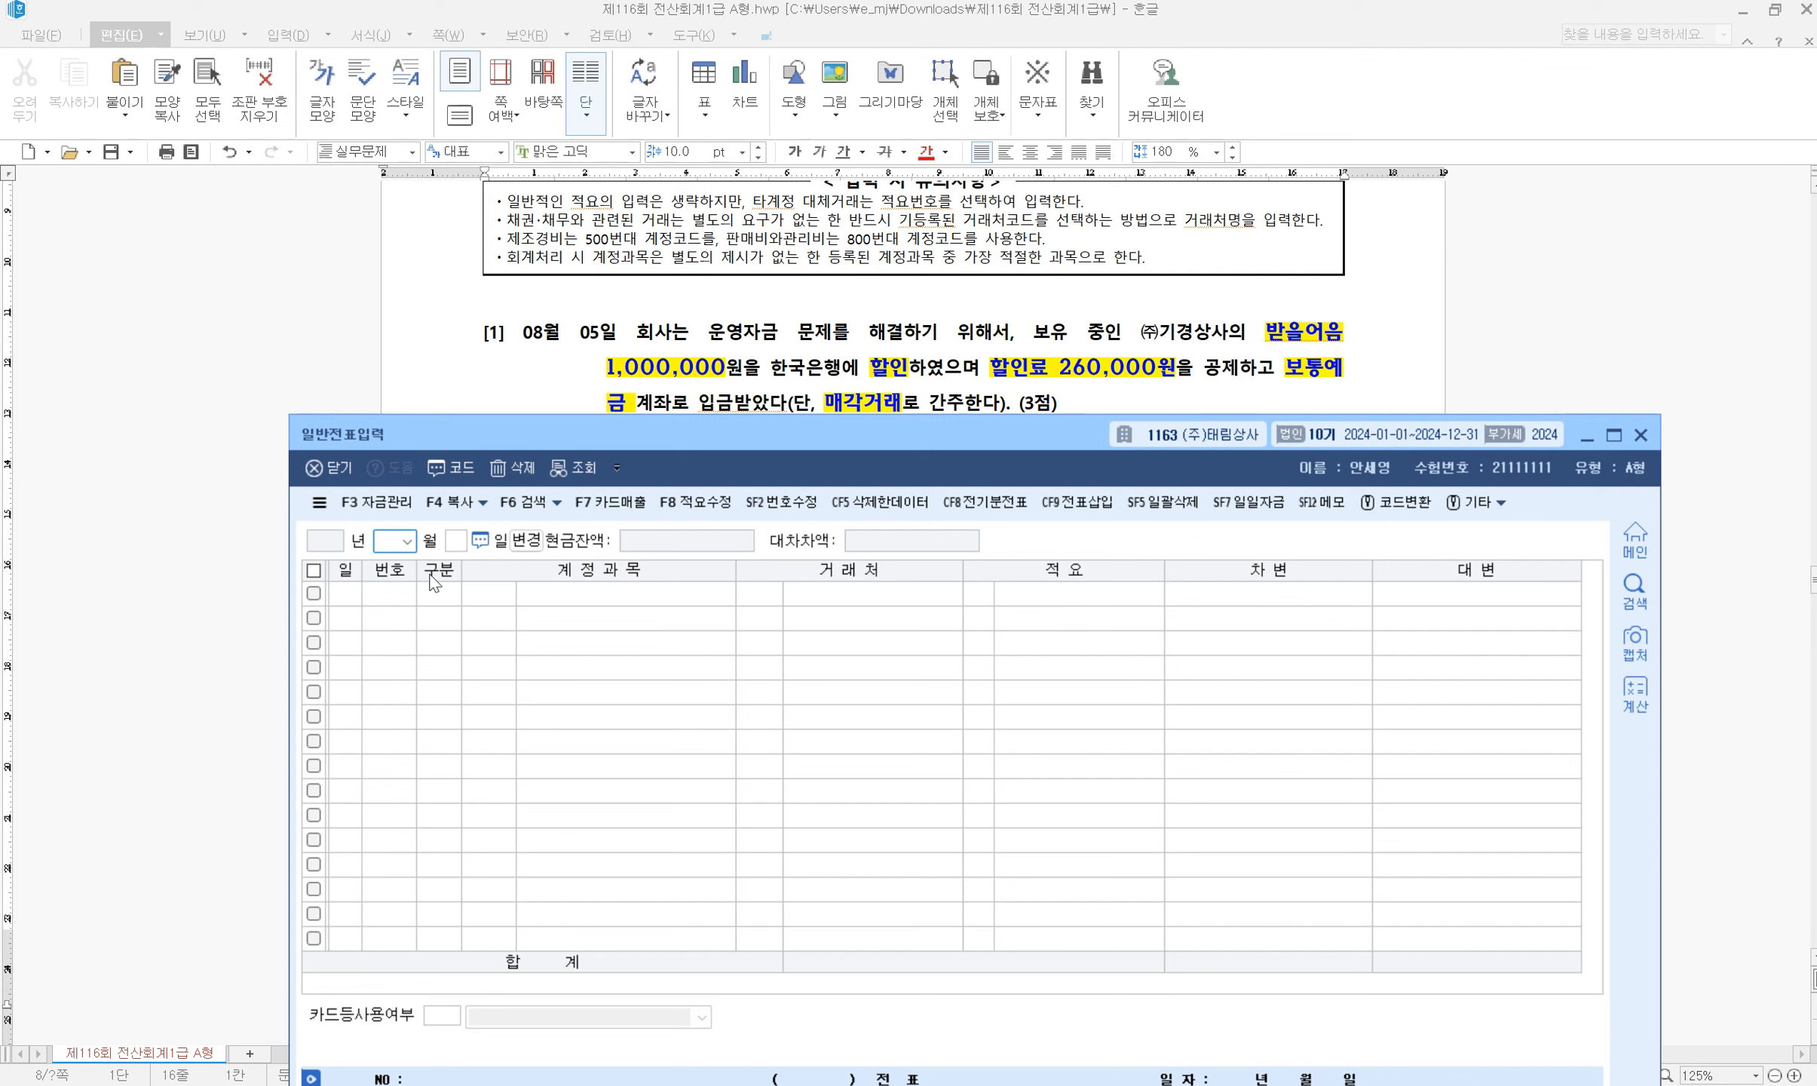
text(8)
key(Return)
text(5)
key(Return)
text(4)
key(Return)
text(110)
key(Return)
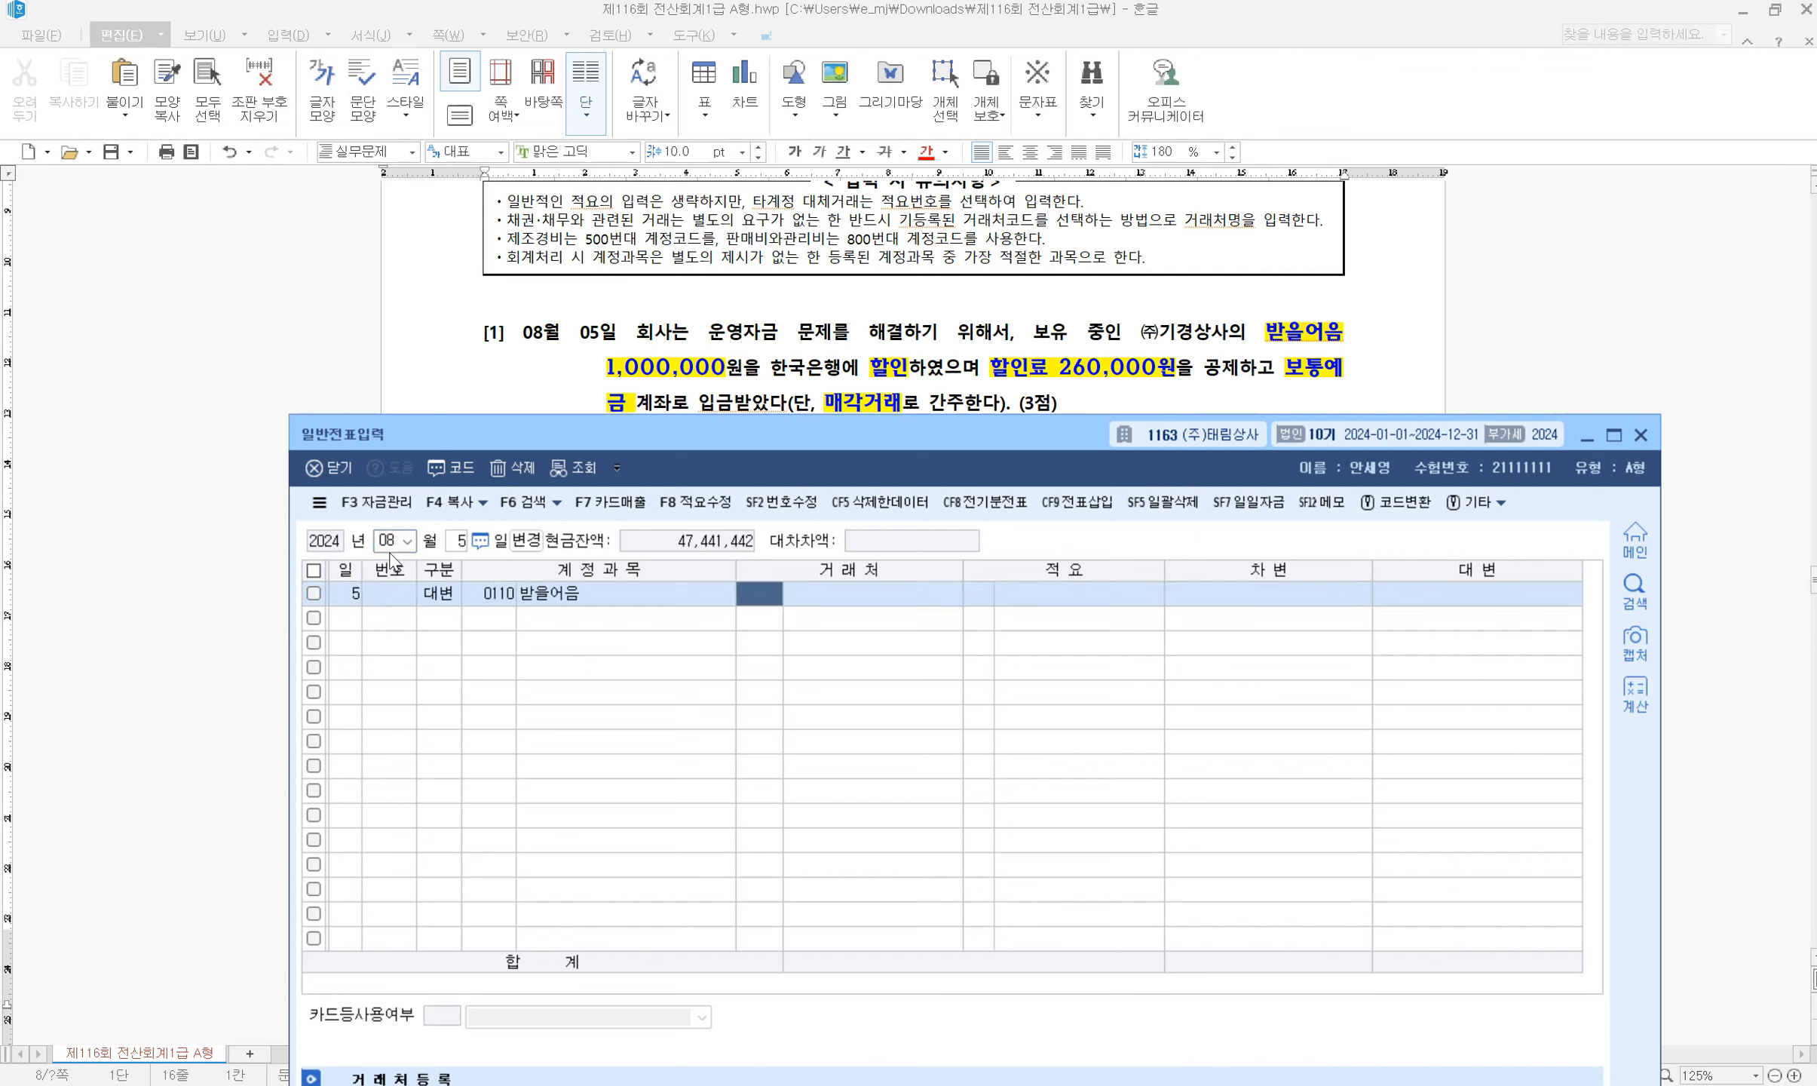
Set the 받을어음 line's 거래처 to (주)기경상사 and its credit amount to 1,000,000
text(기경)
key(Return)
key(Return)
key(Return)
key(Return)
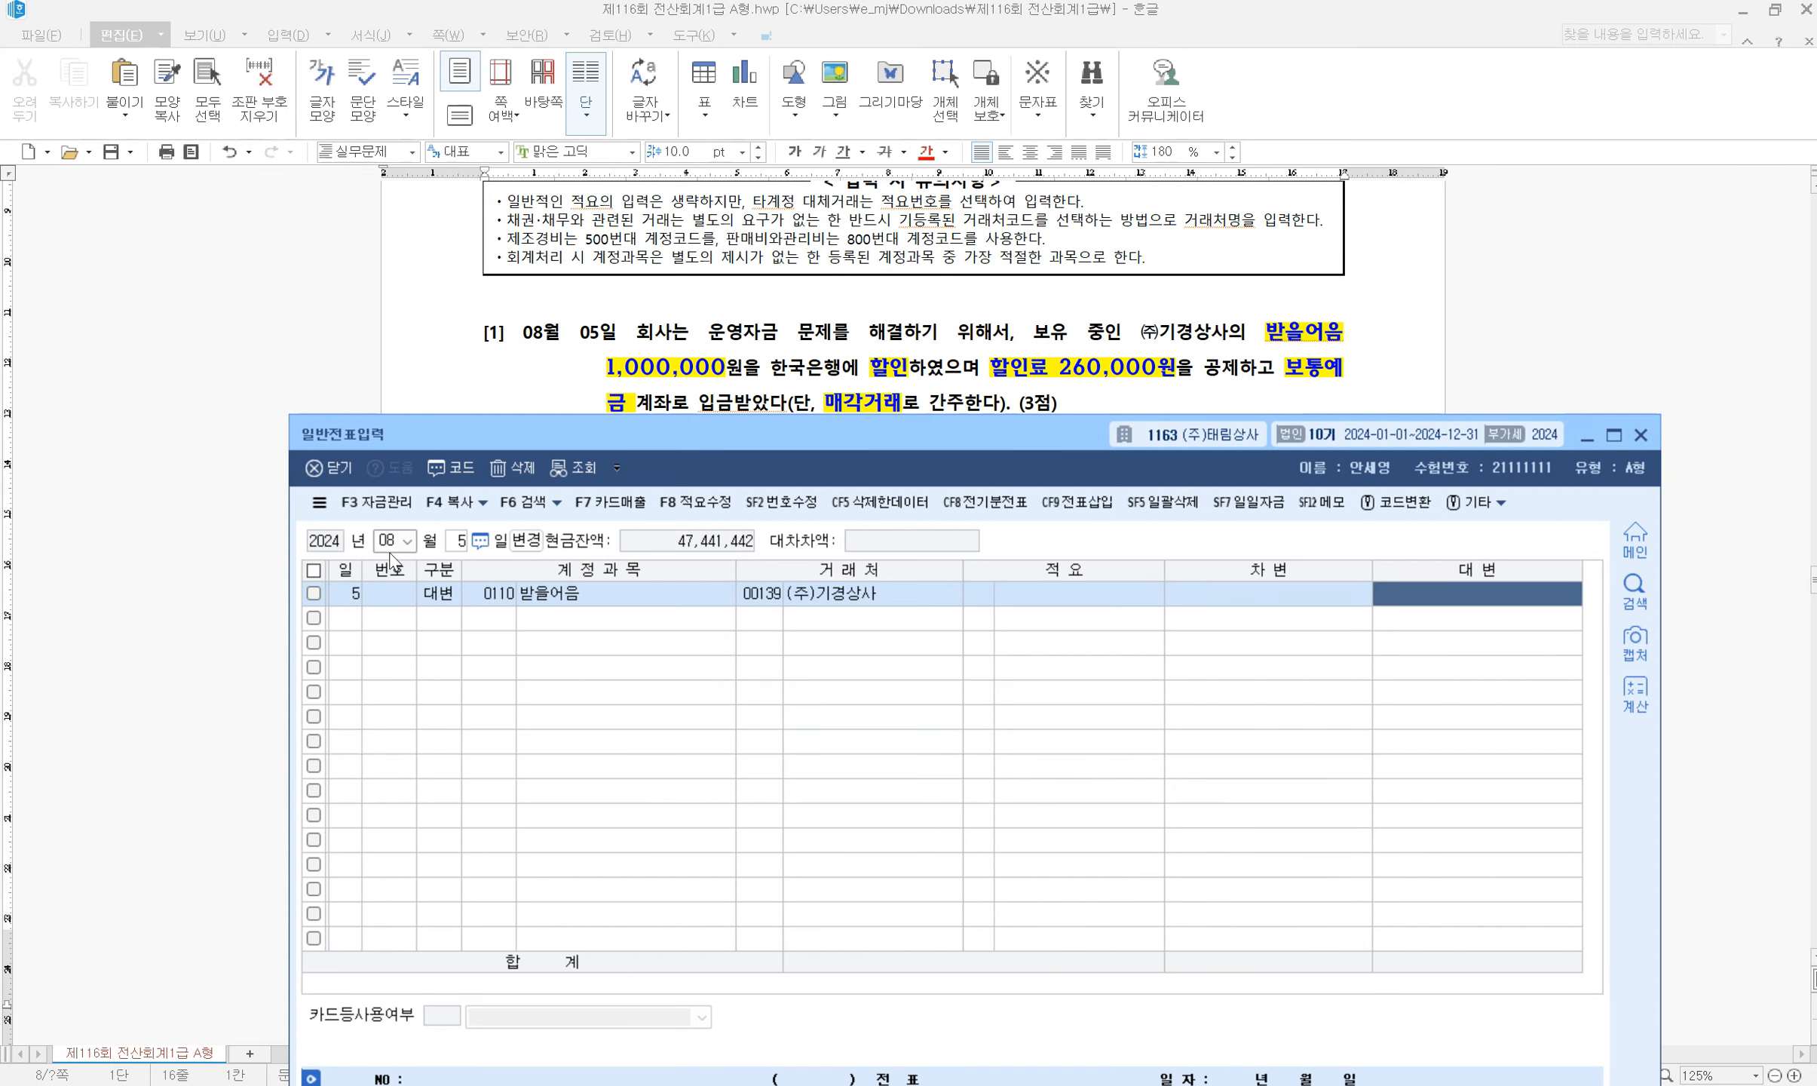
text(1++)
key(Return)
Add 차변 lines for 0956 매출채권처분손실 of 260,000 and 0103 보통예금 of 740,000 to the August 5 voucher
text(3)
key(Return)
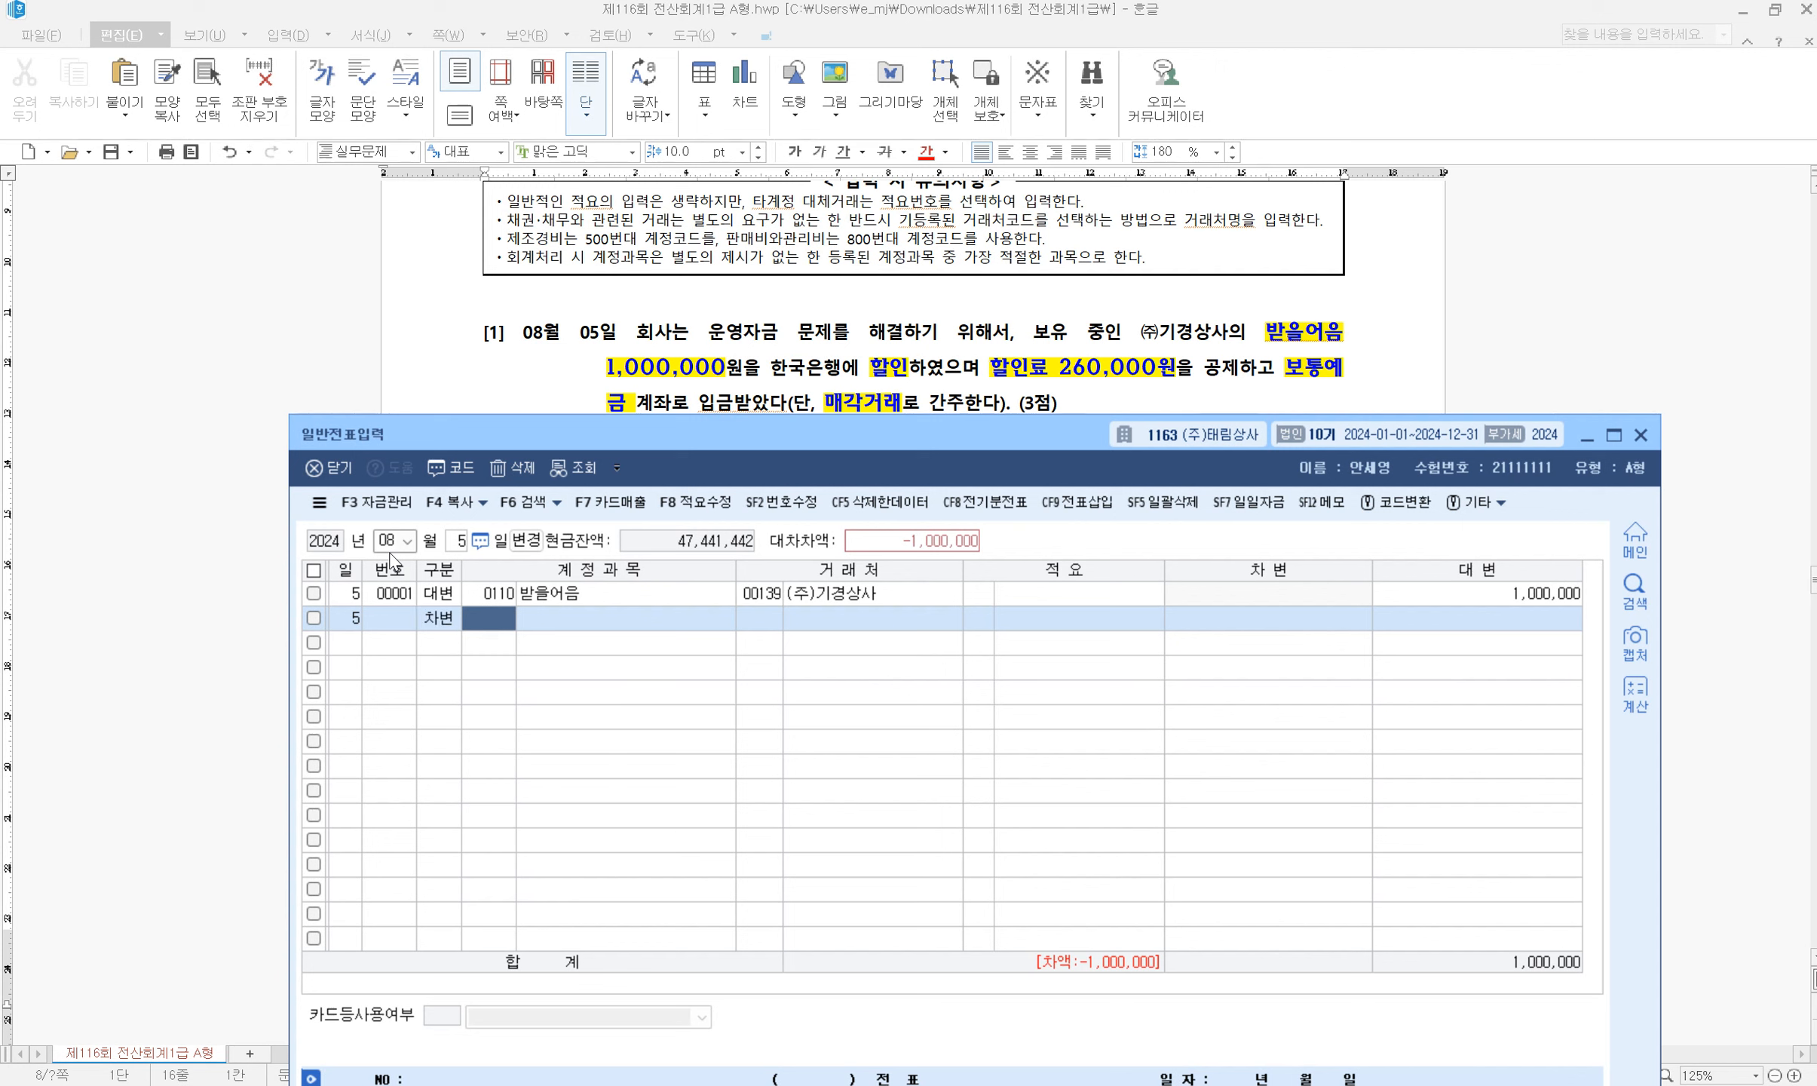
text(매출채)
key(Return)
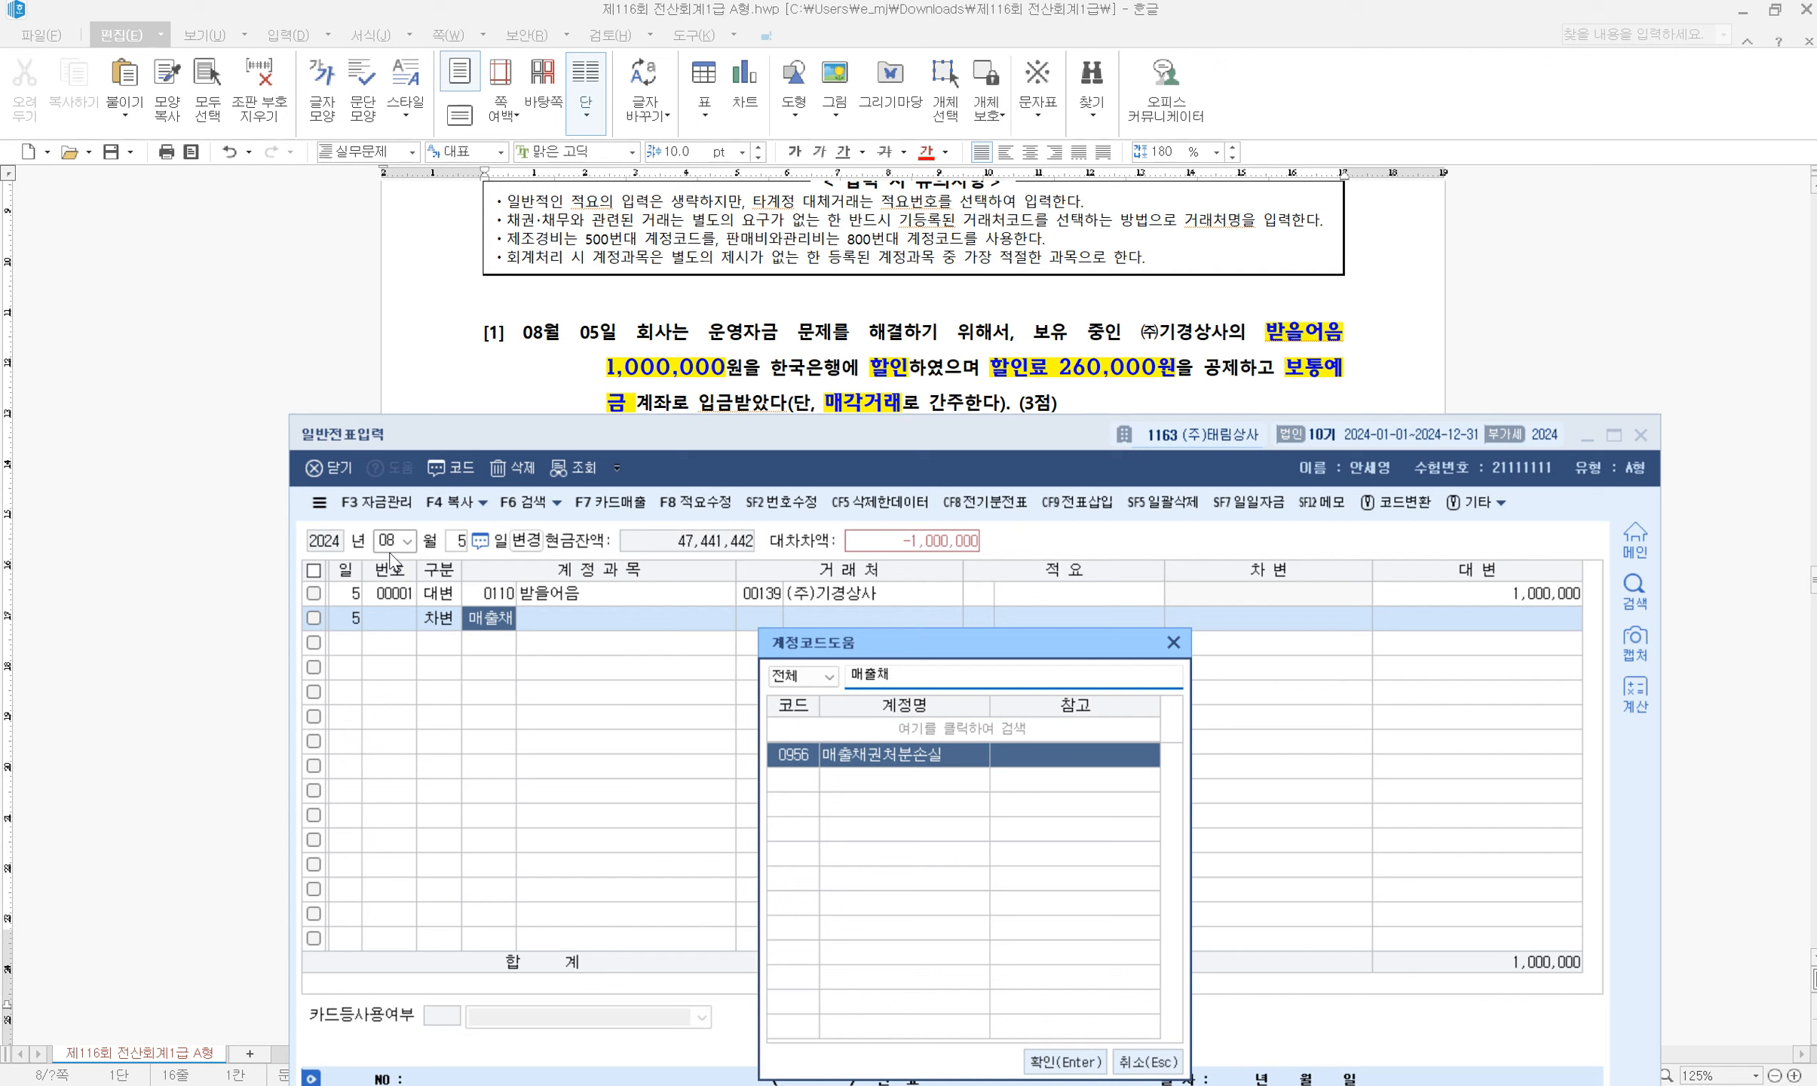
key(Return)
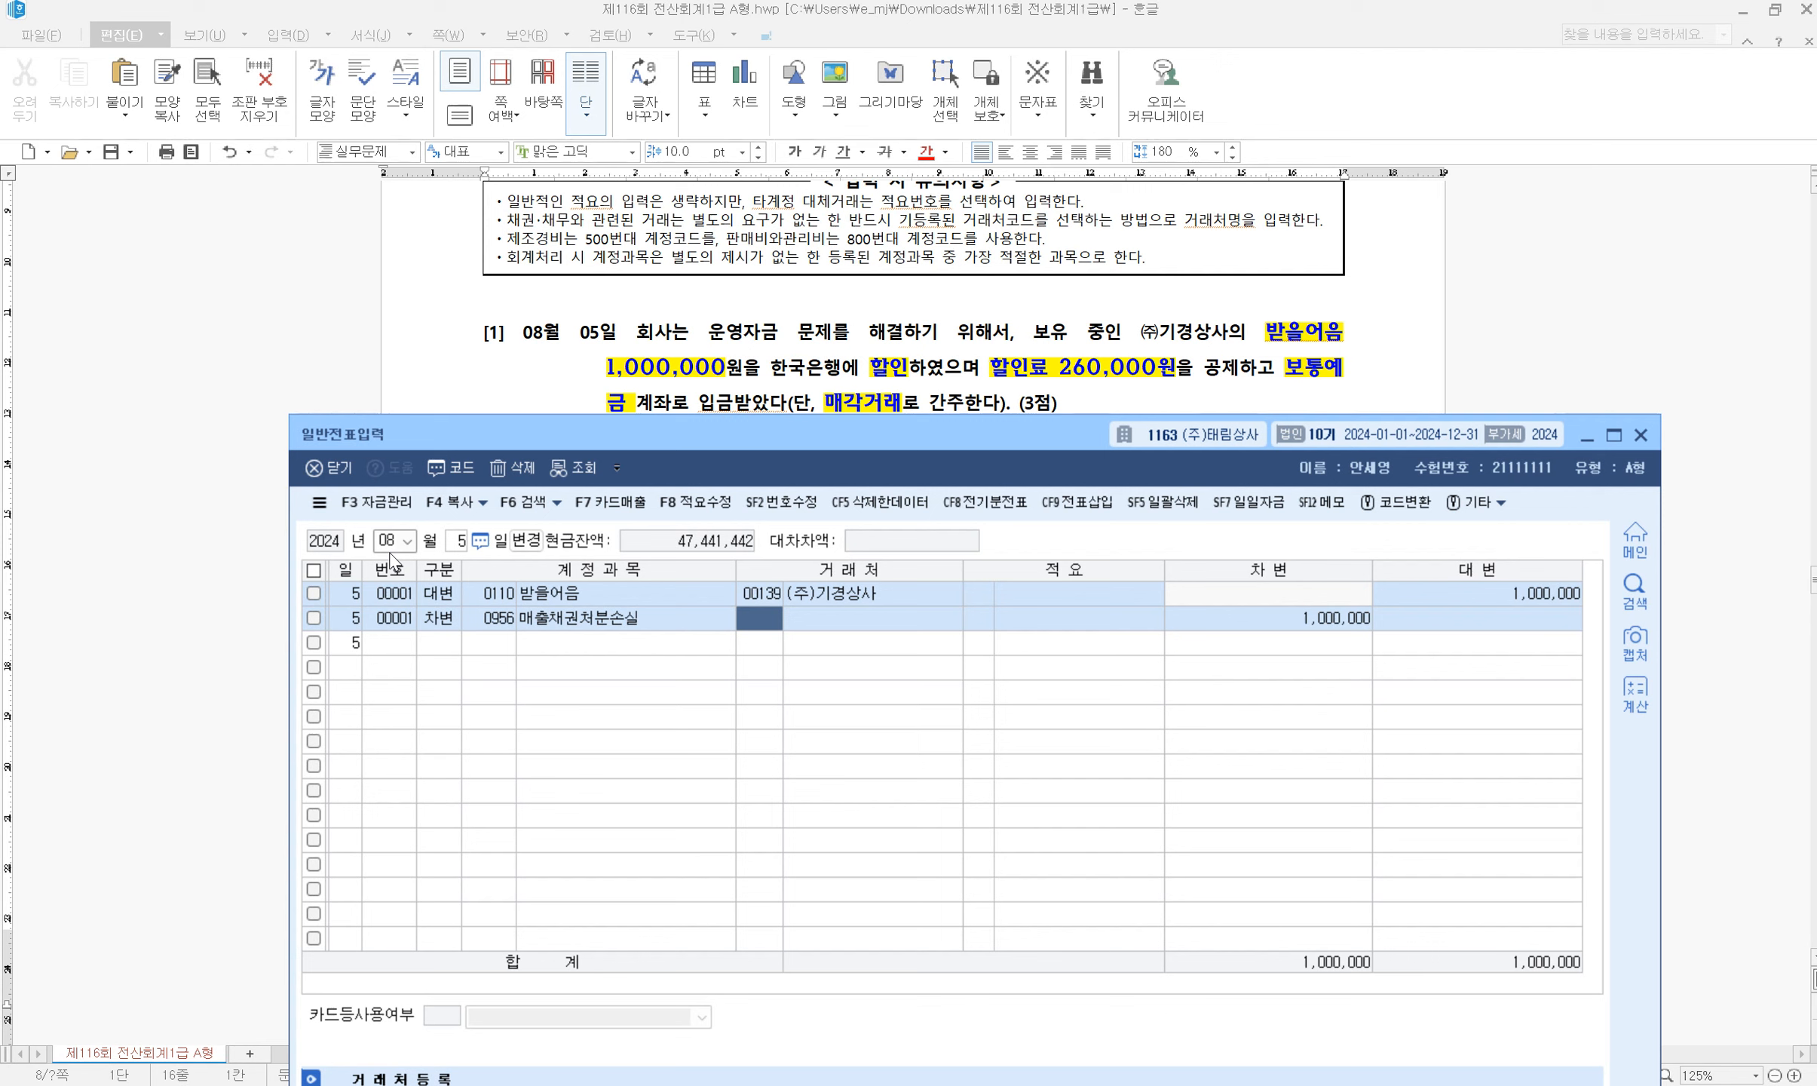
key(Return)
key(Return)
key(Return)
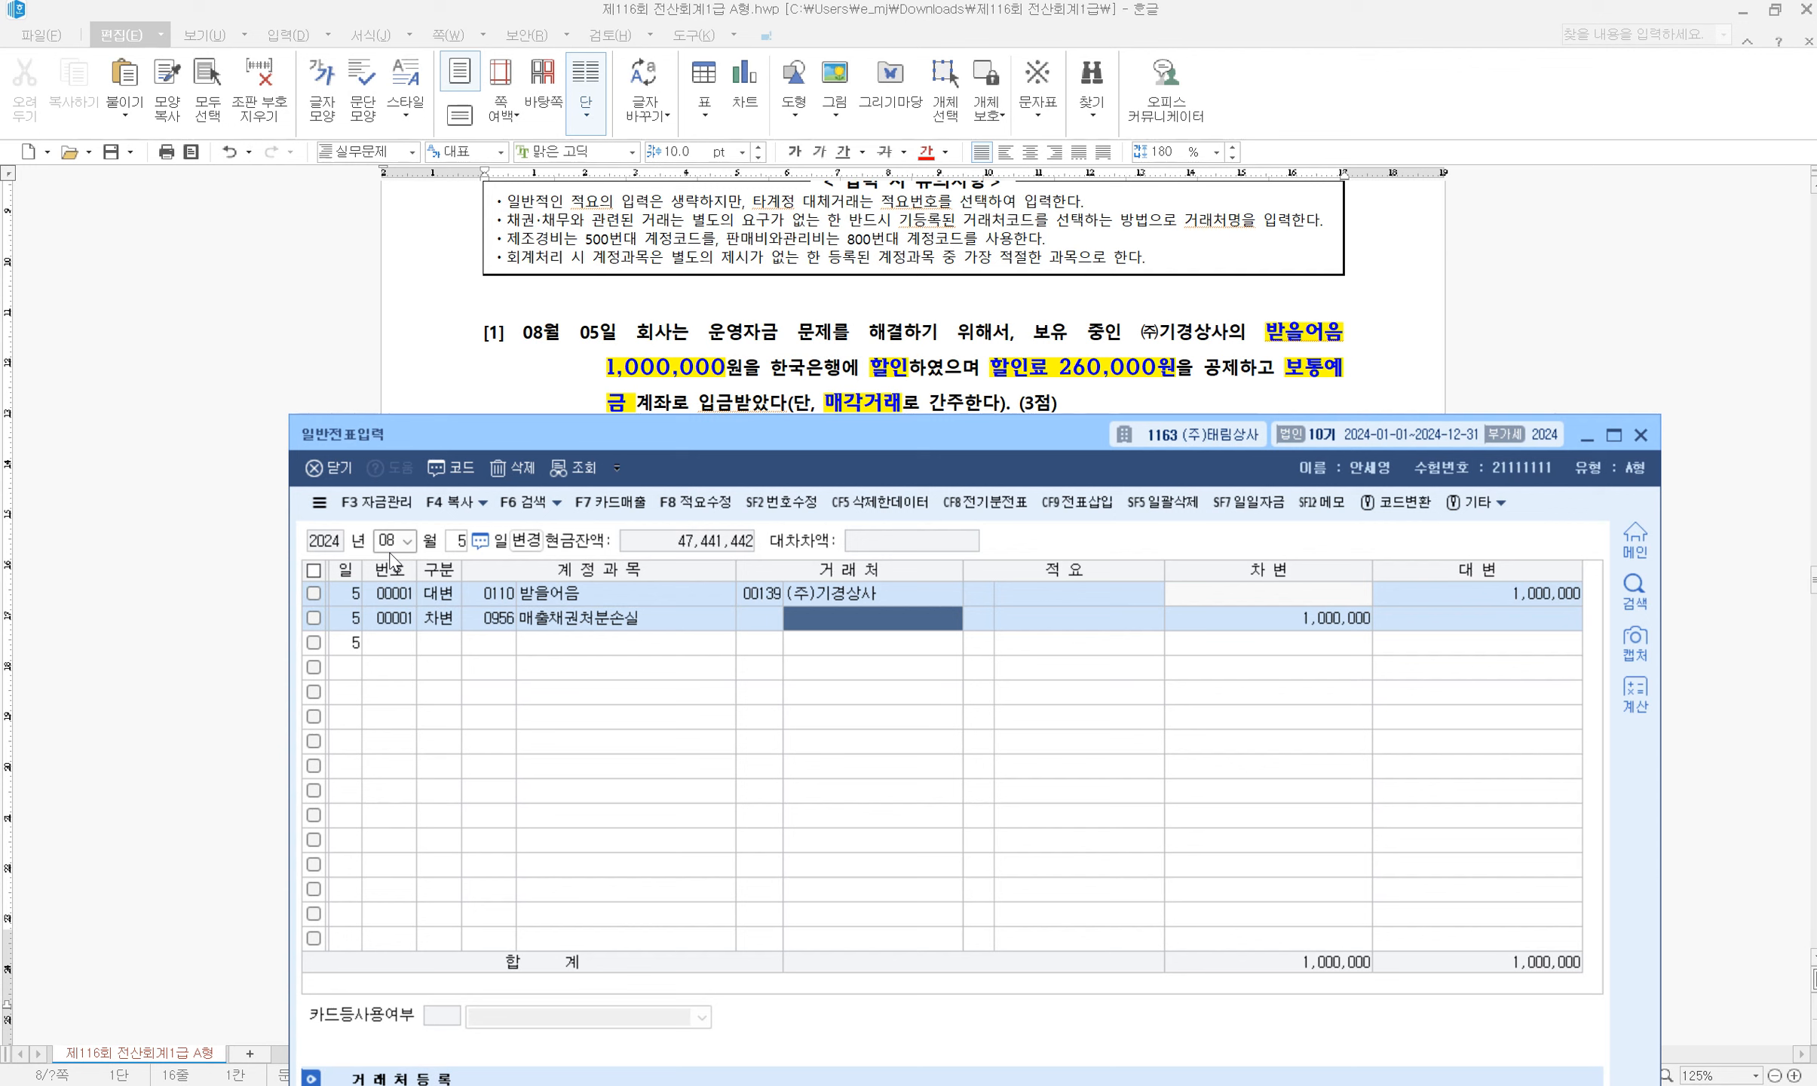
text(260000)
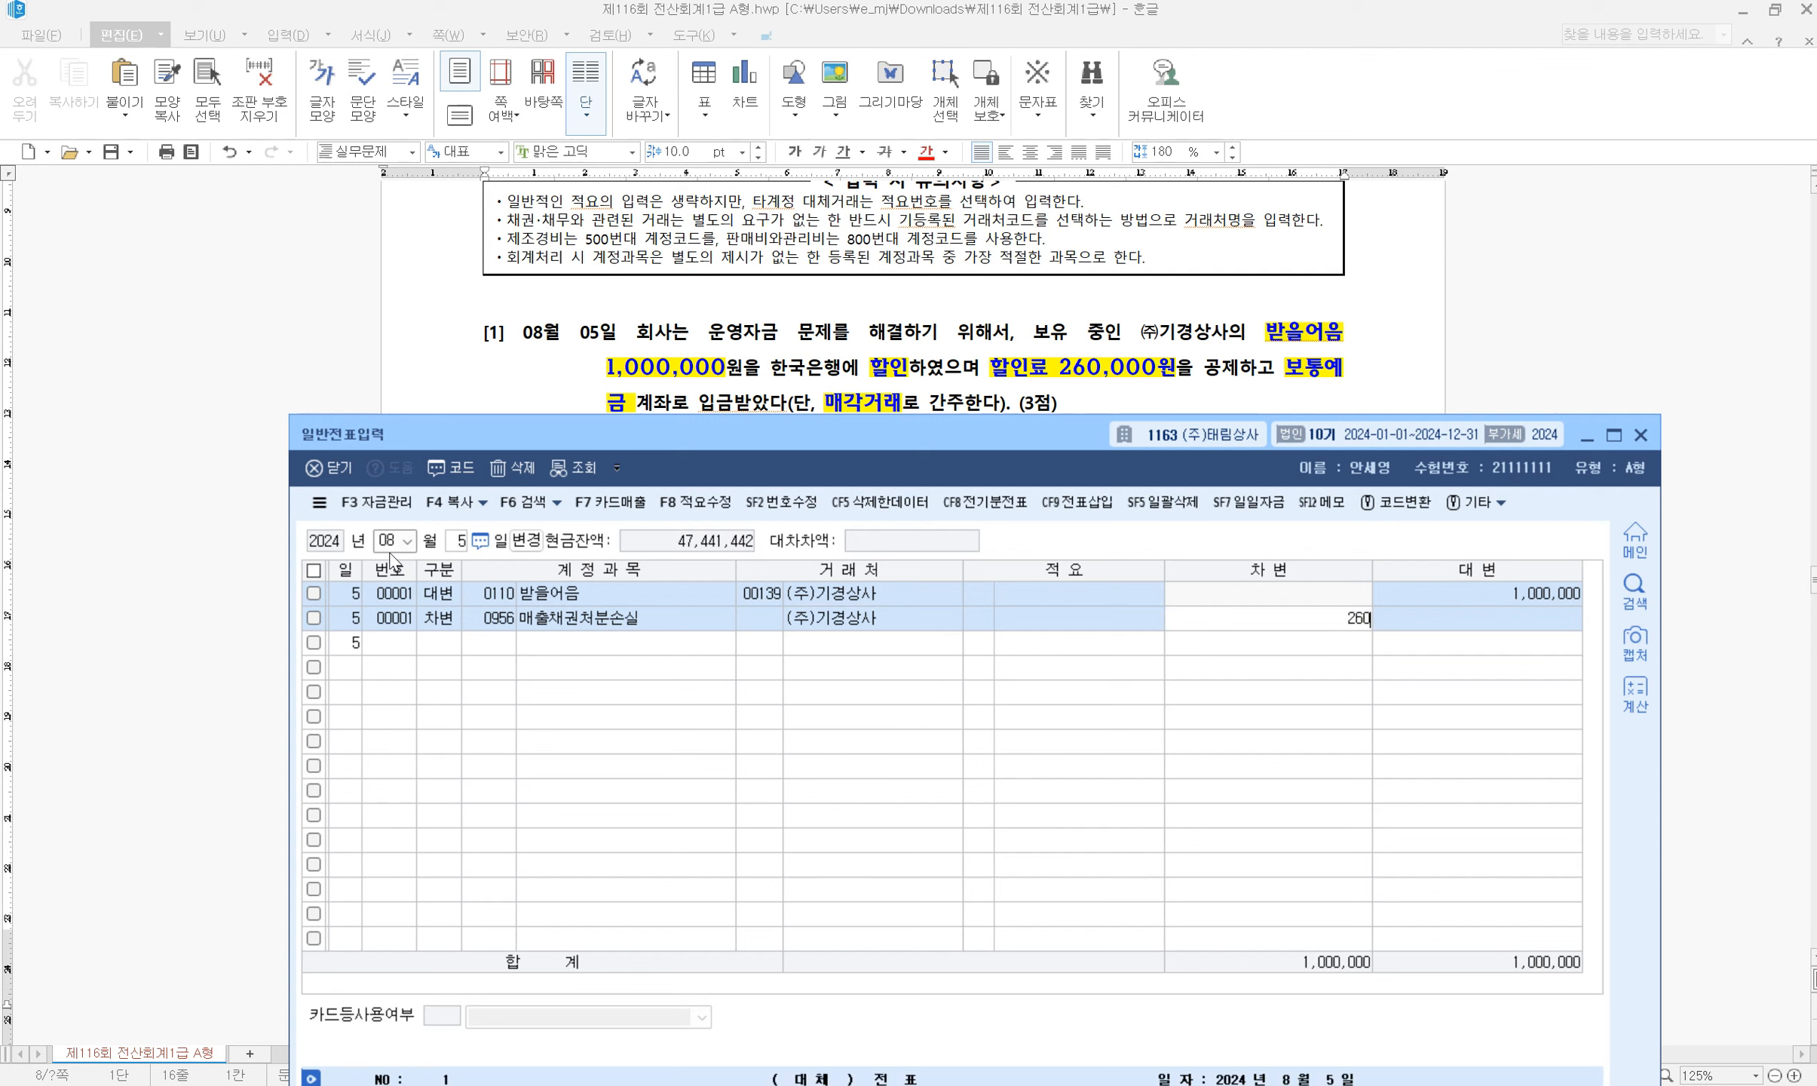
key(Return)
text(3103)
key(Return)
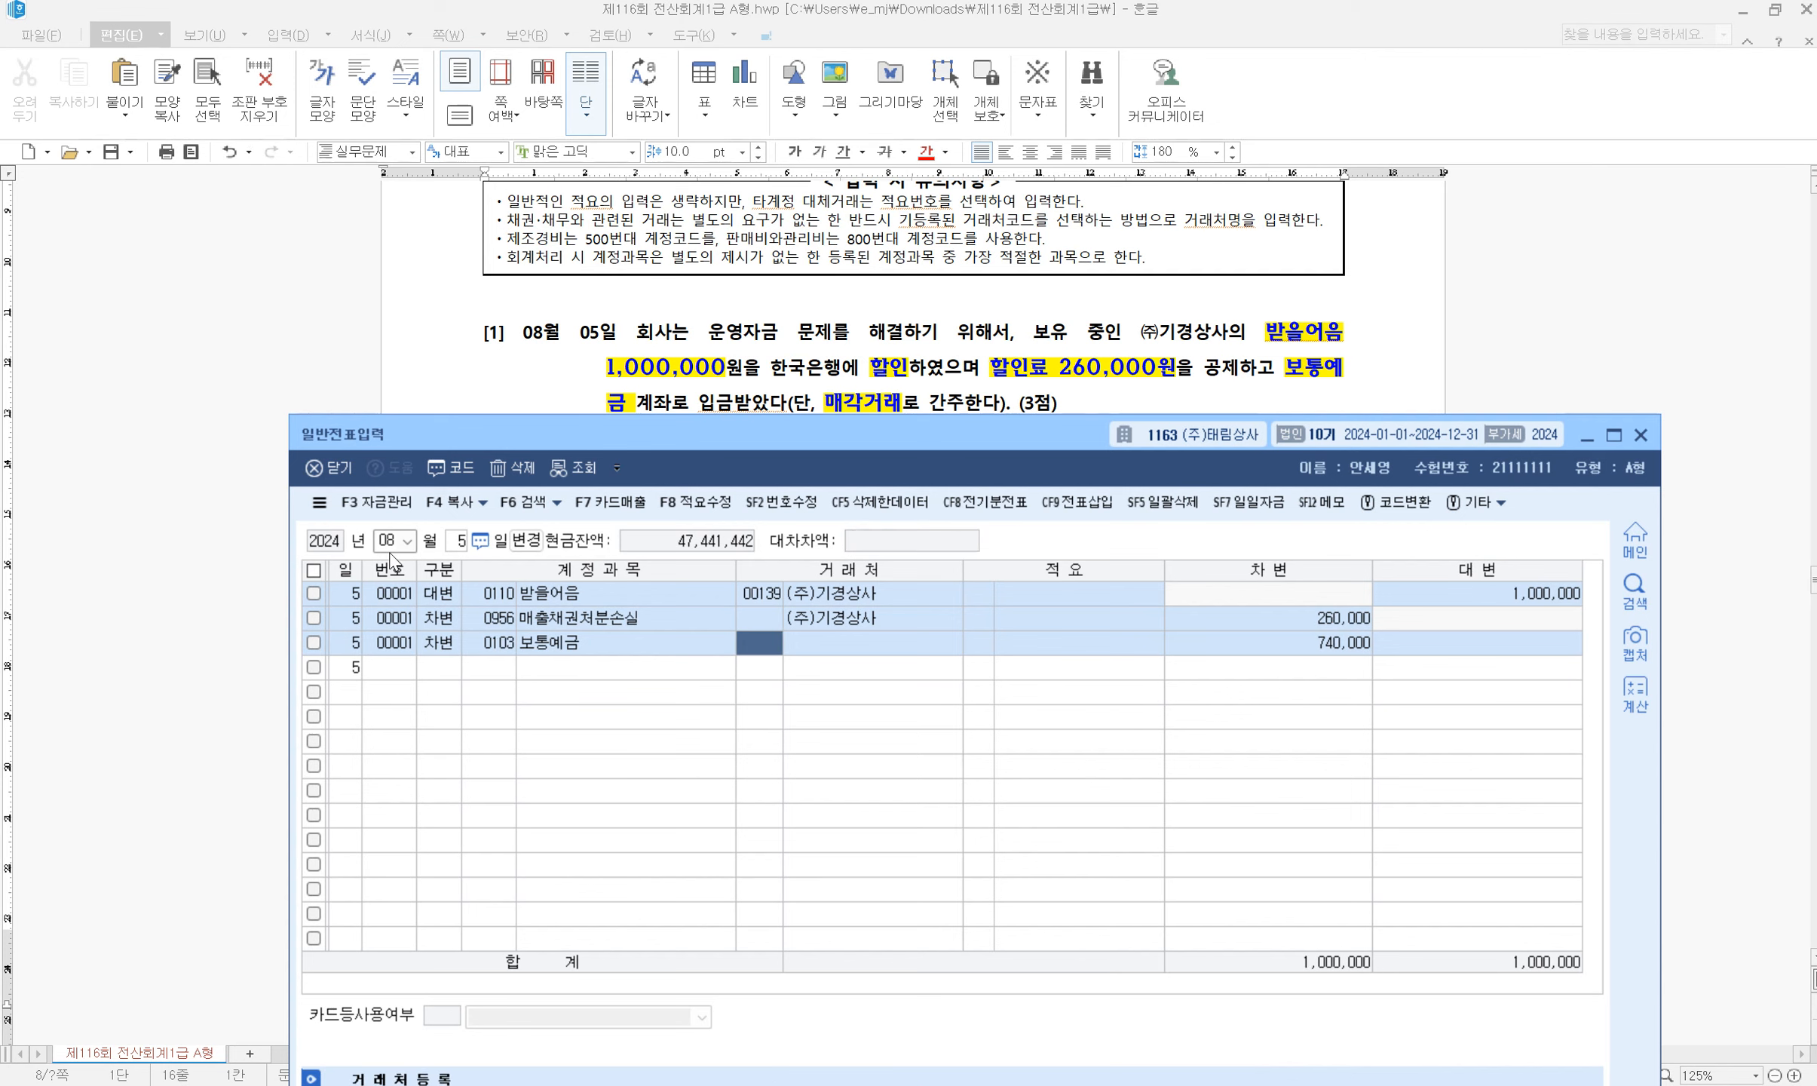
Place the voucher form below the exam's August 10 transaction and set the voucher date to August 10
scroll(705, 359, down, 5)
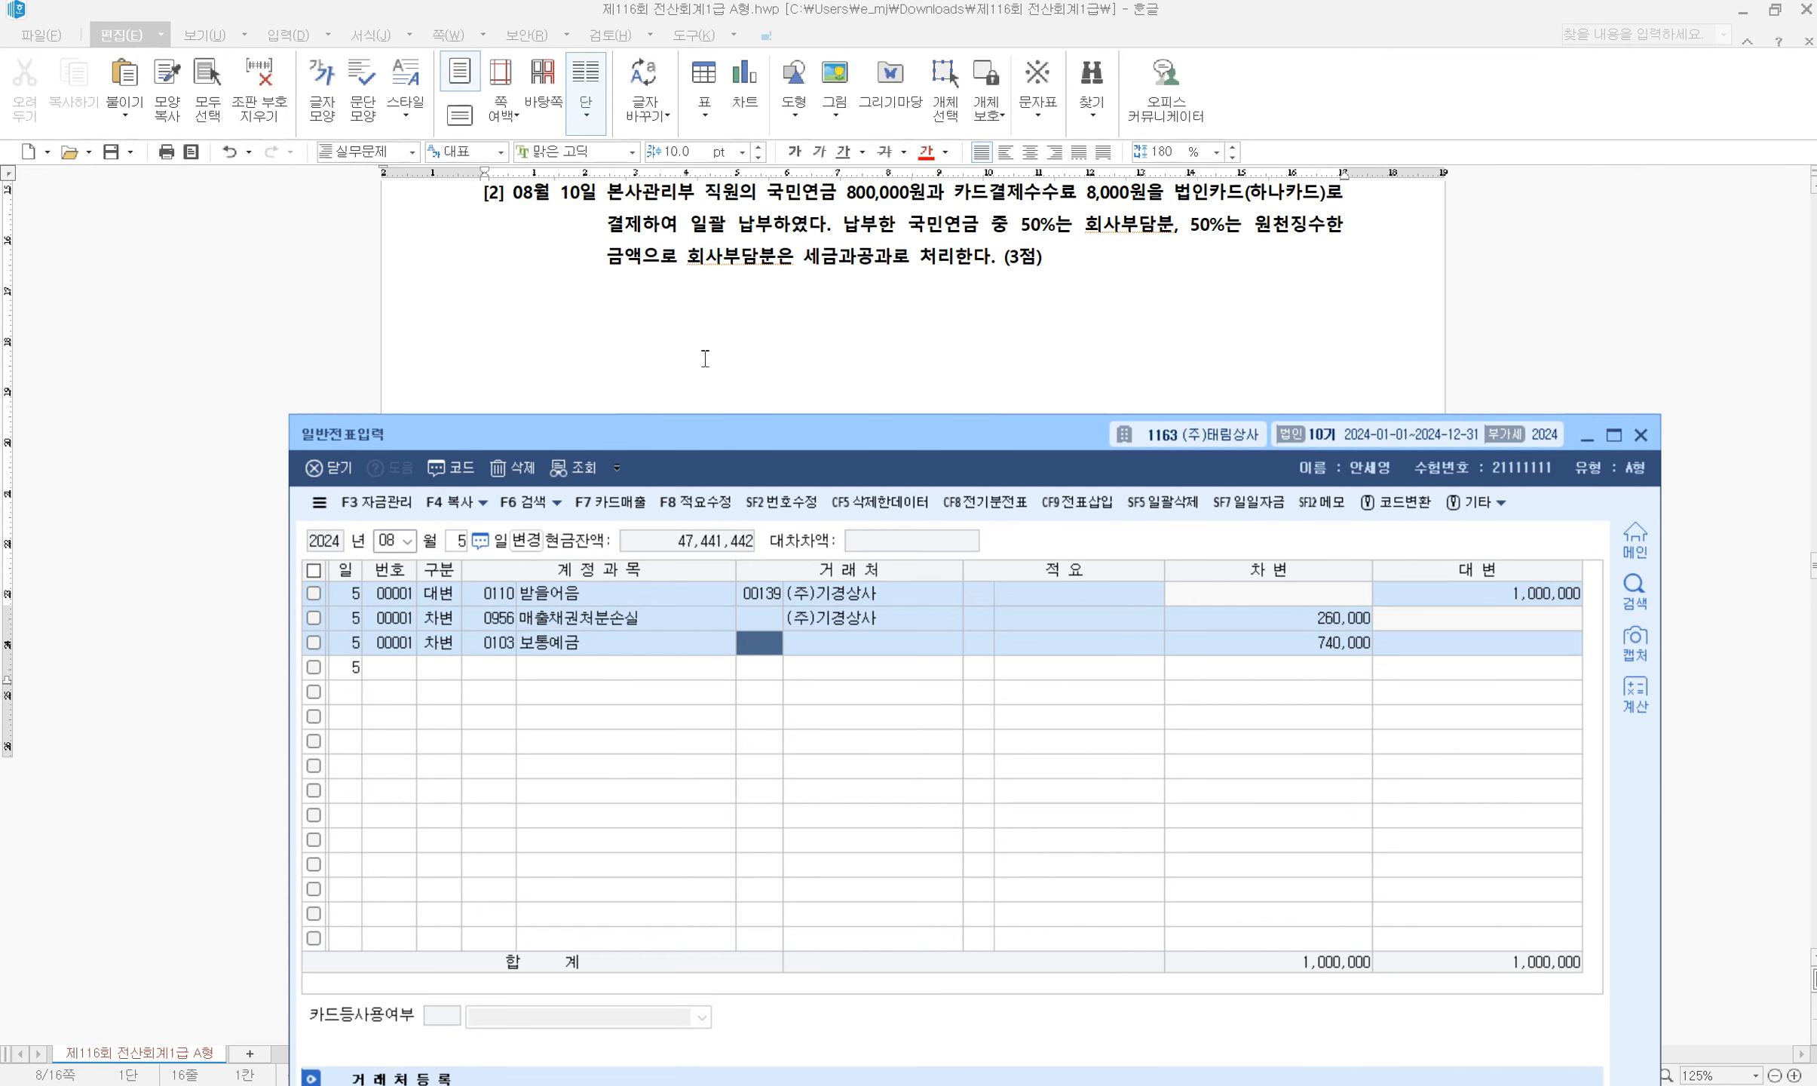
drag(788, 436, 774, 405)
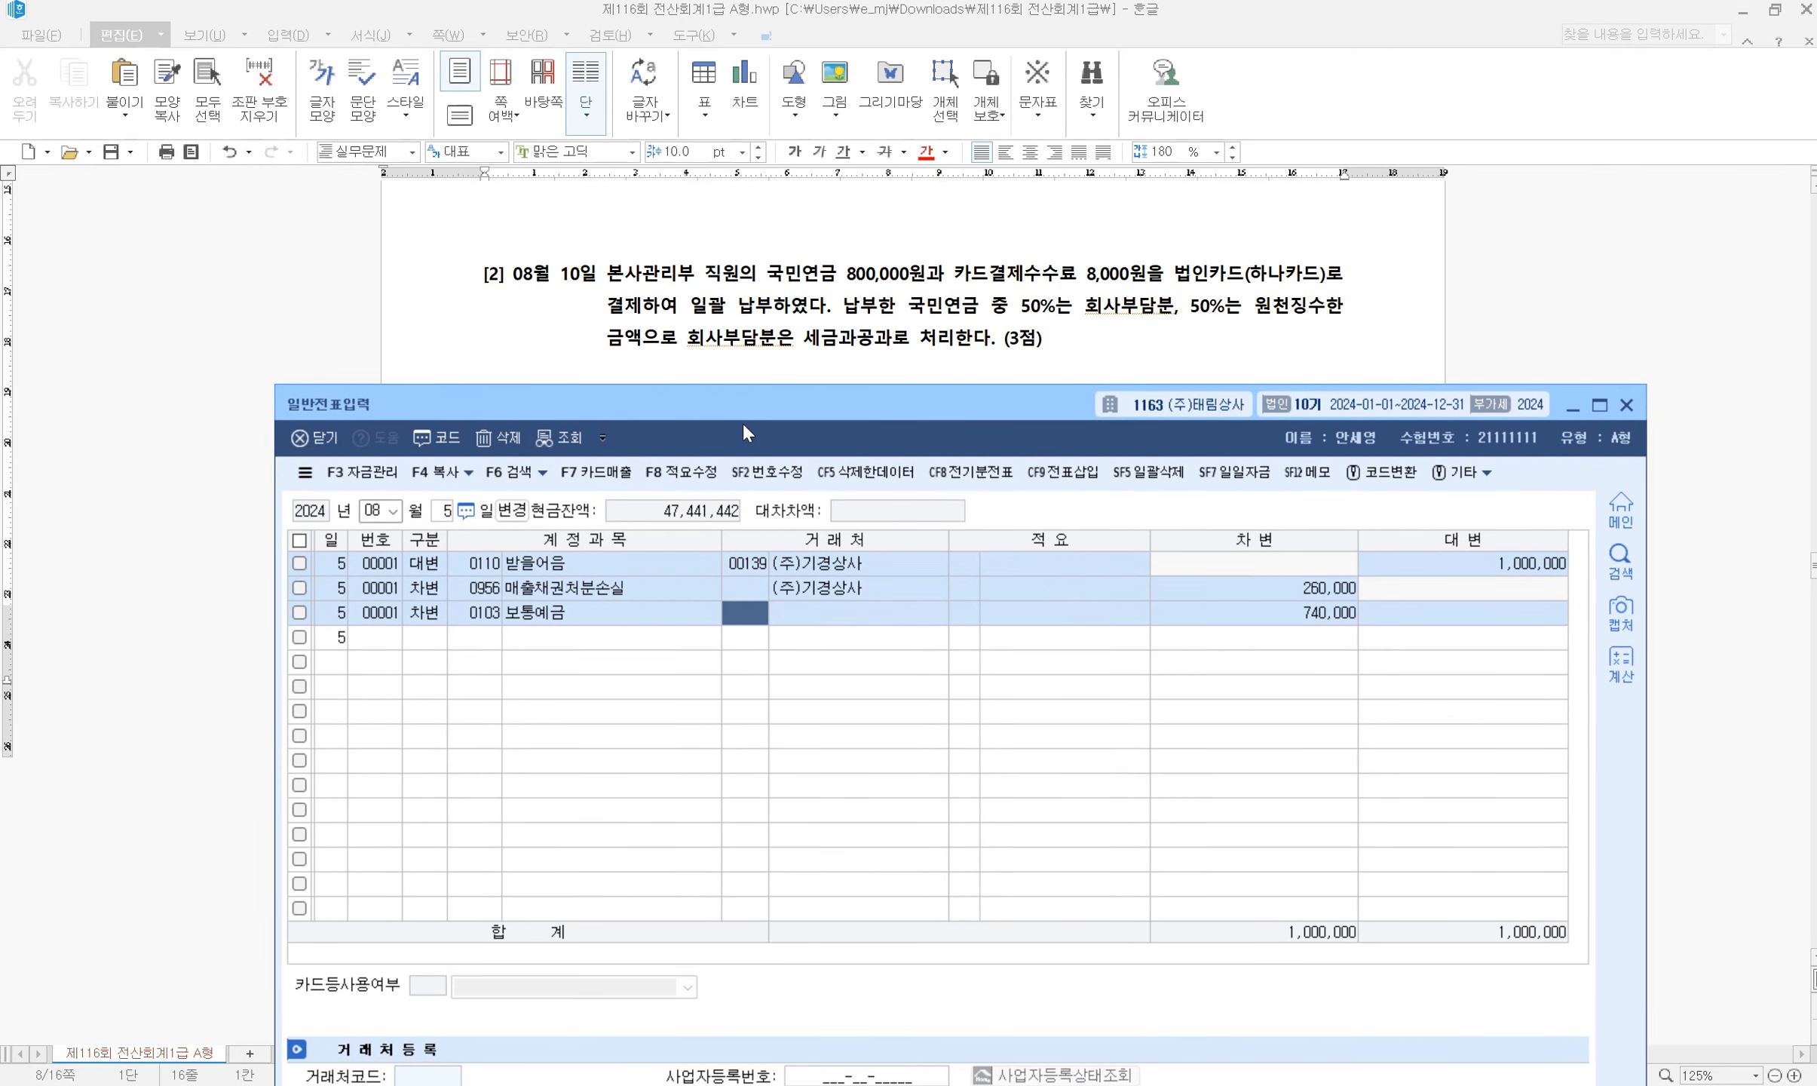
click(378, 512)
text(08)
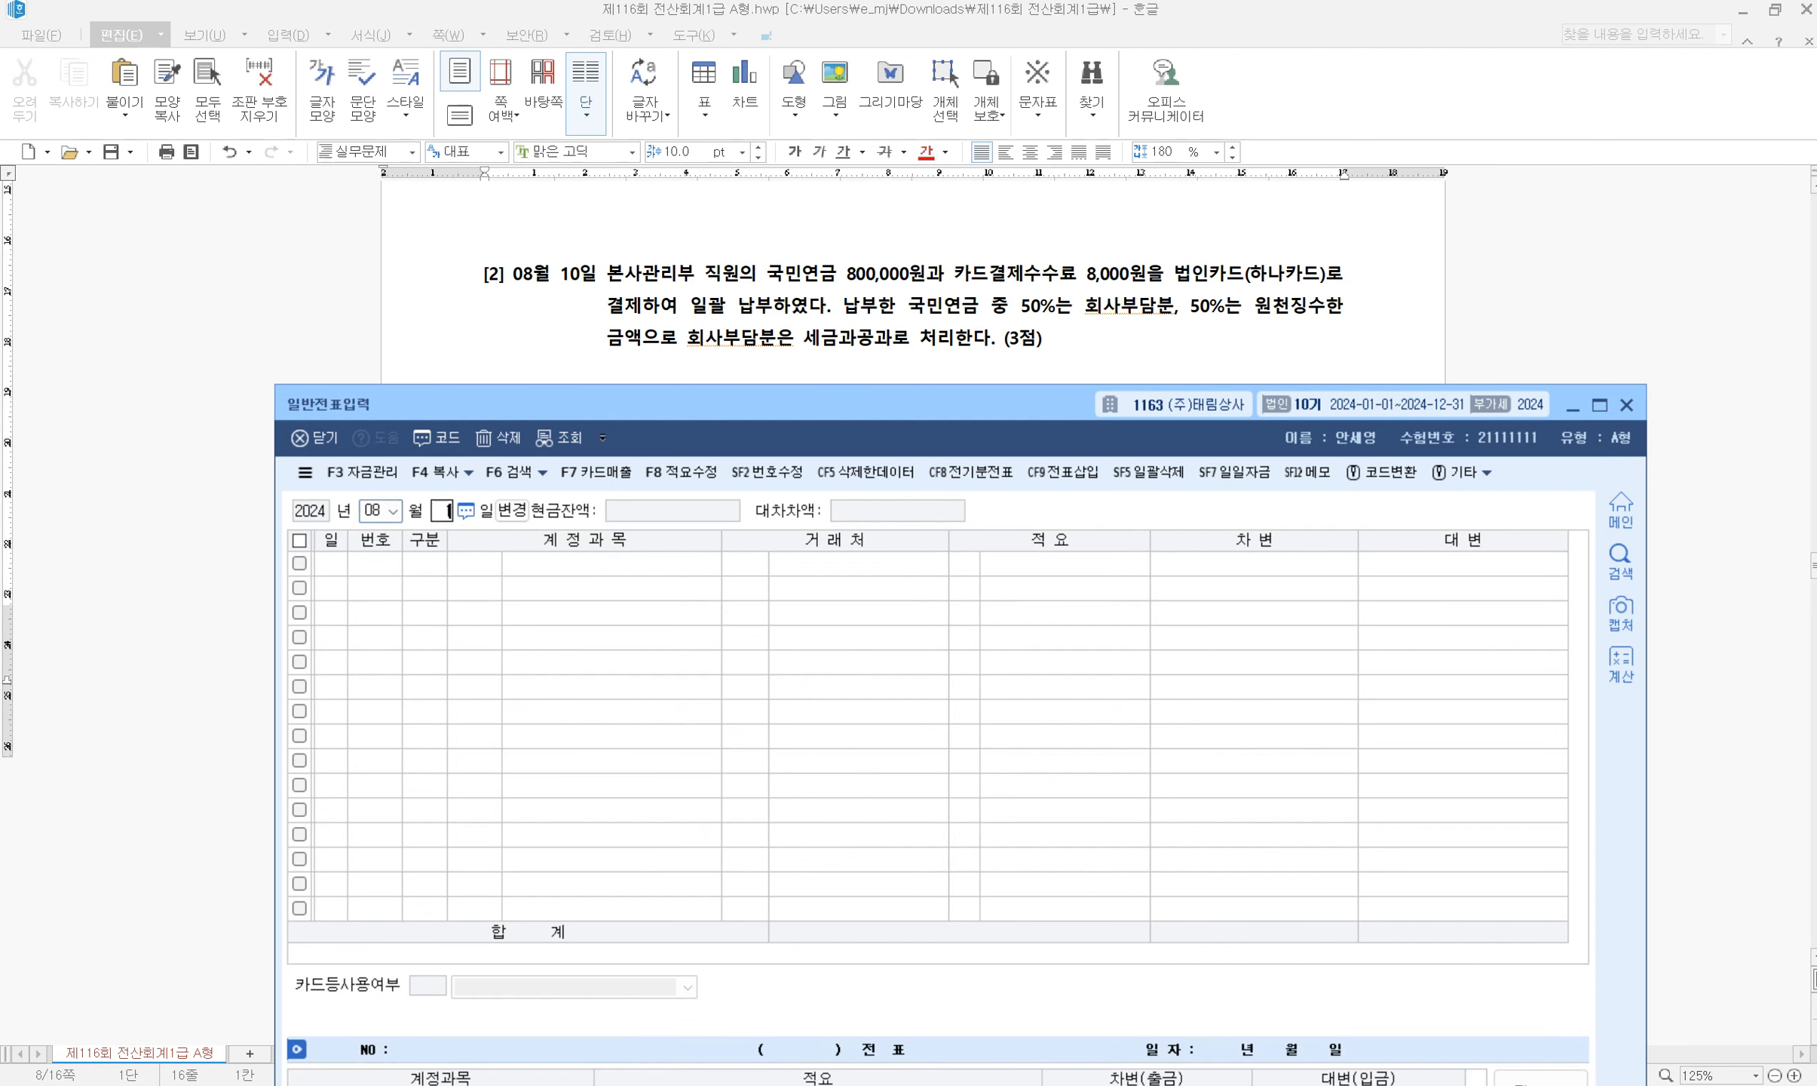
text(10)
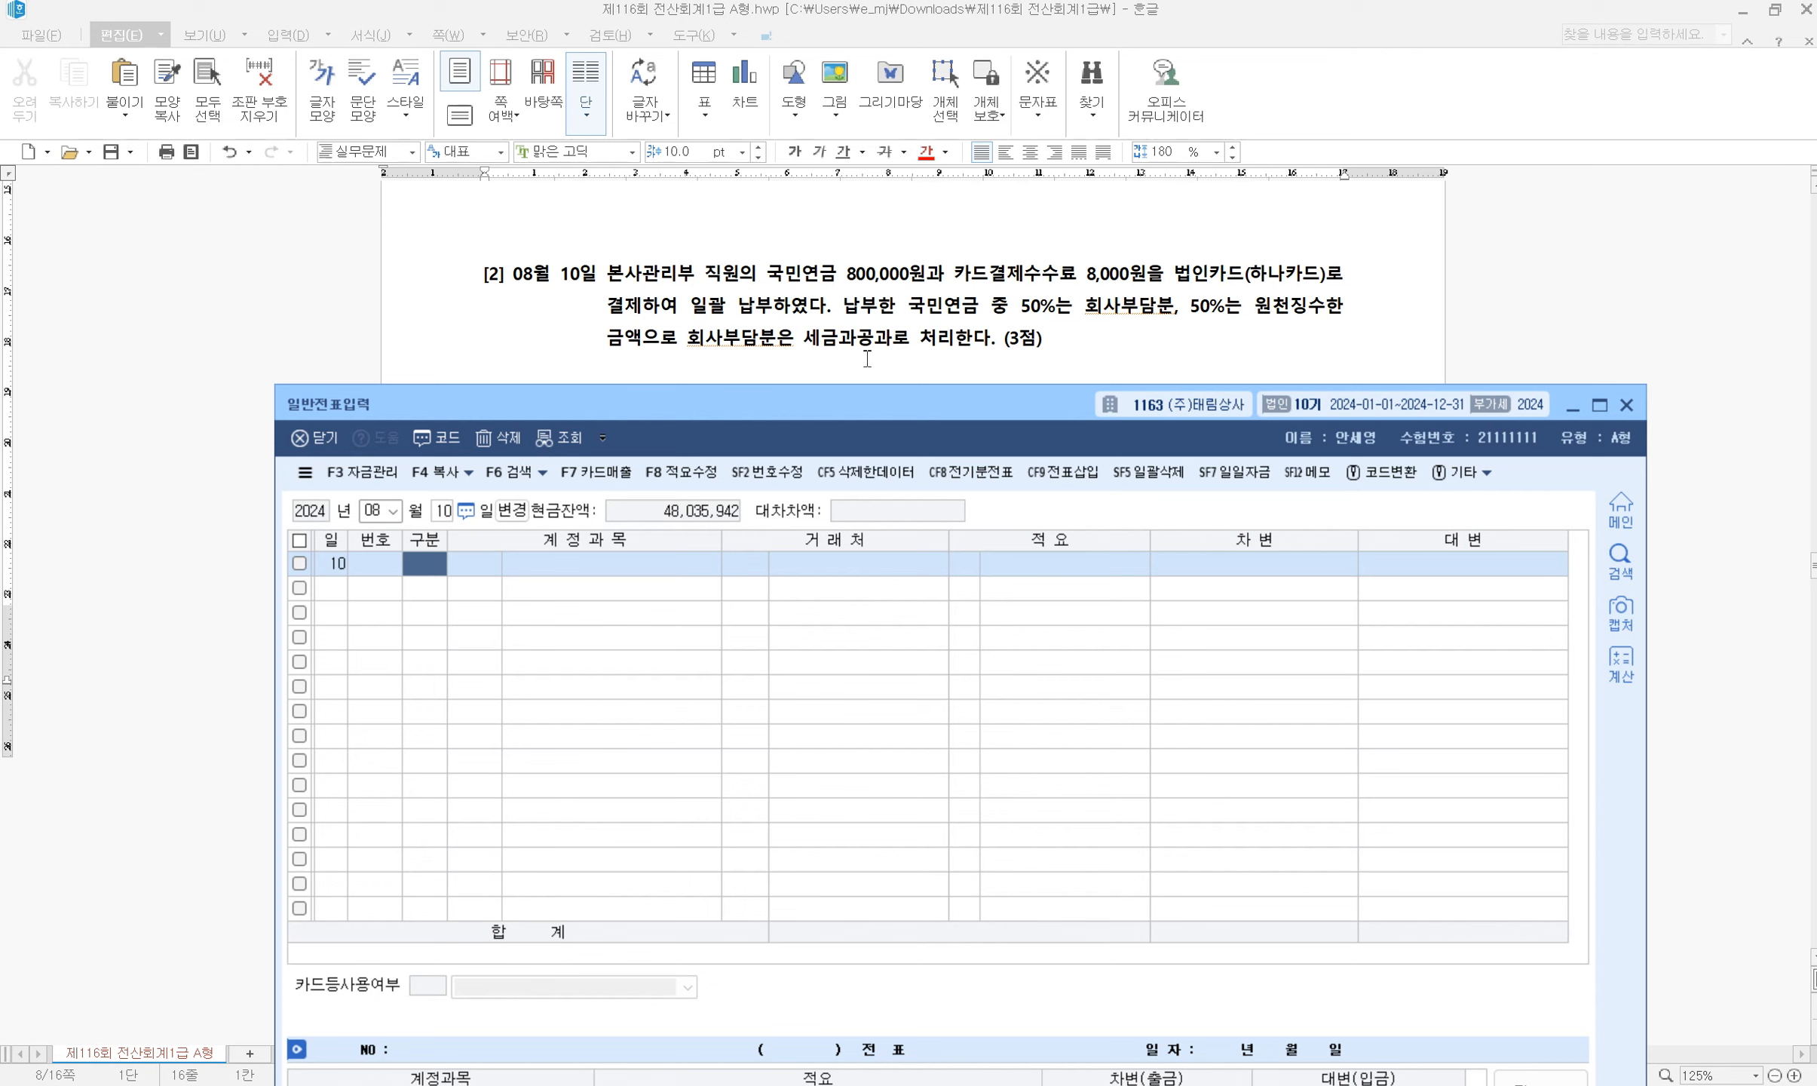
Enter a 차변 line for account 0254 예수금 with 400,000 in the August 10 voucher
text(3)
key(Return)
text(254)
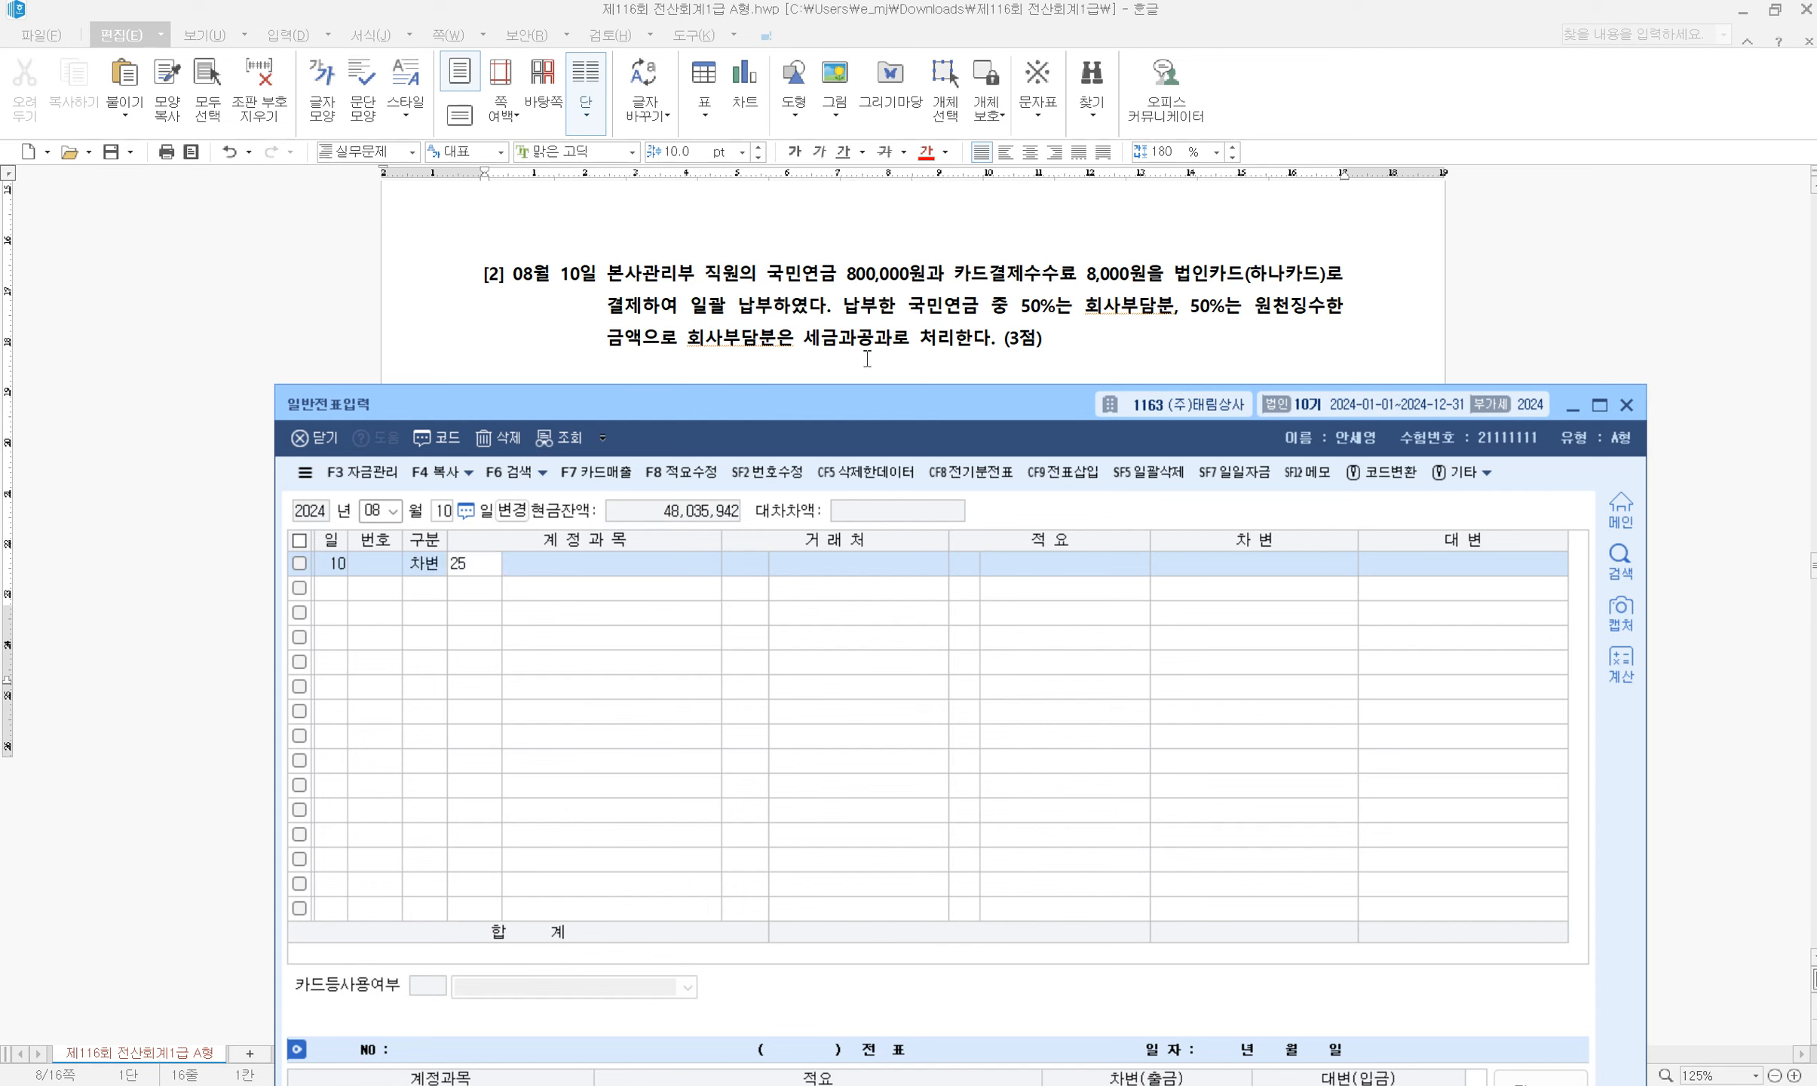
key(Return)
key(Return)
key(Return)
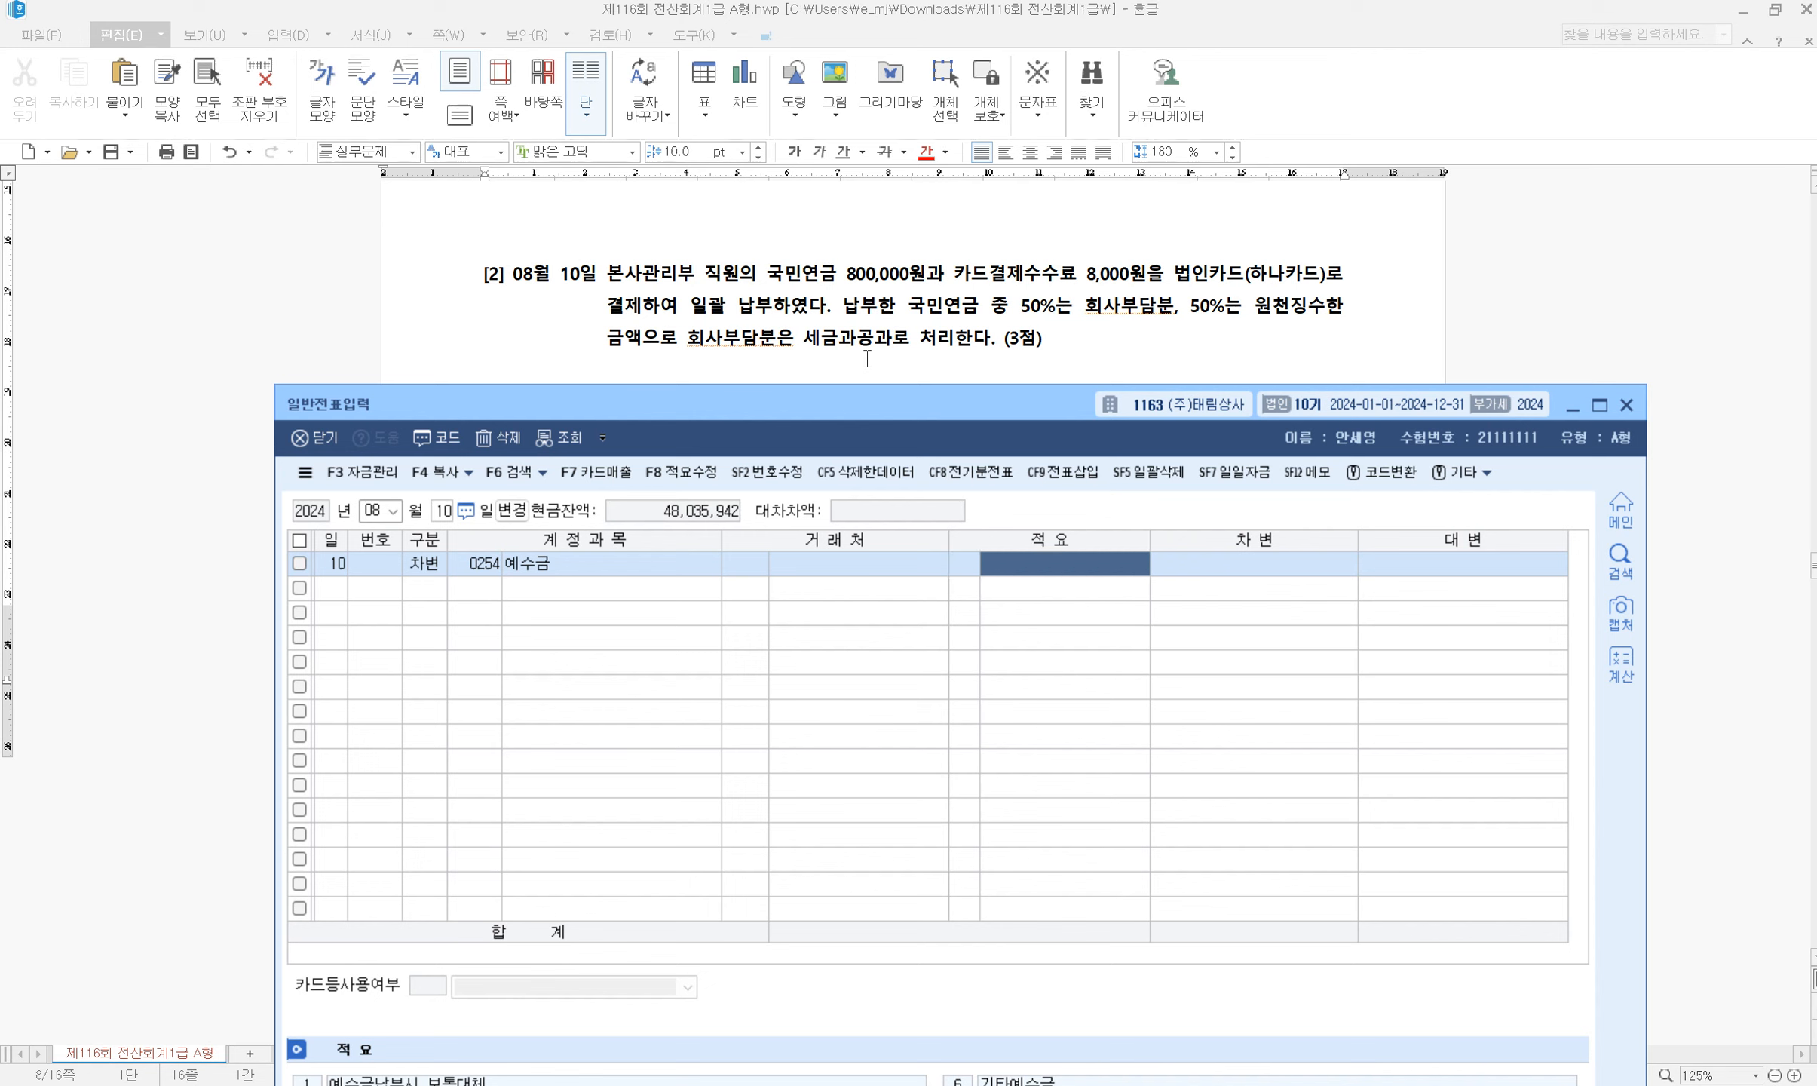
key(Return)
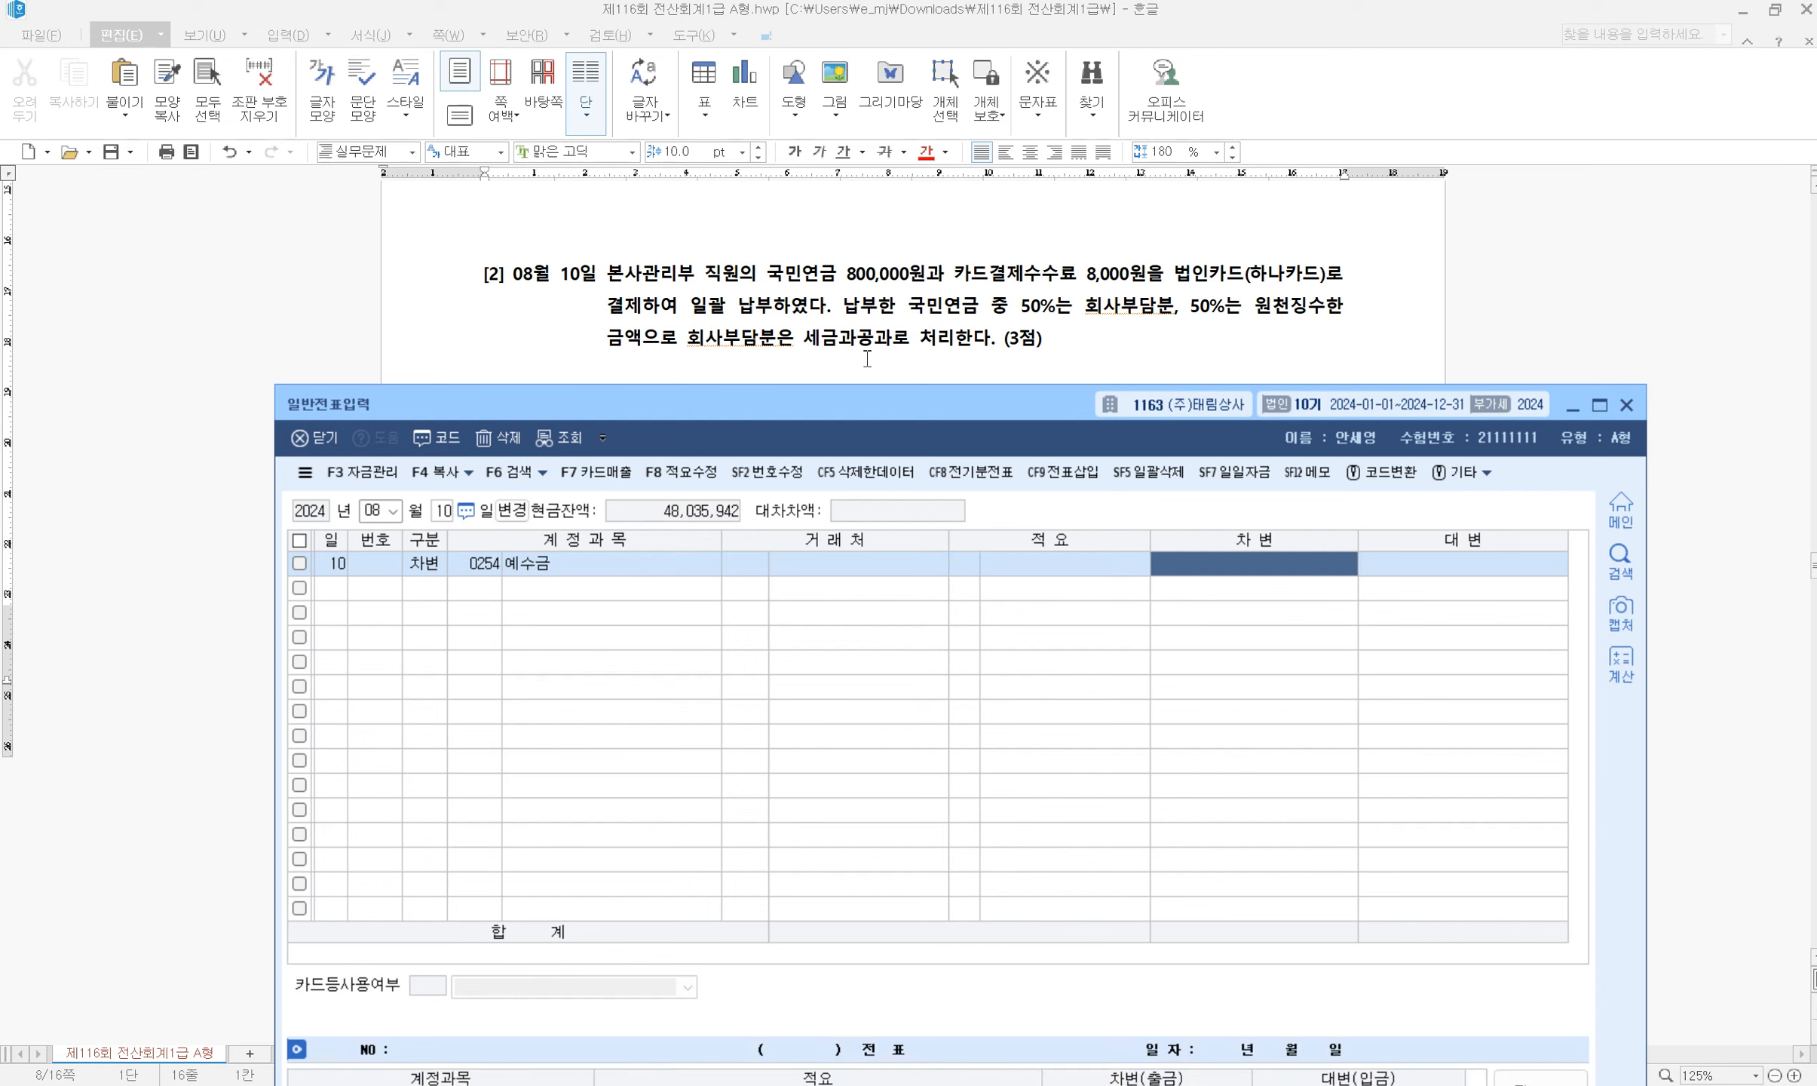
text(4000000)
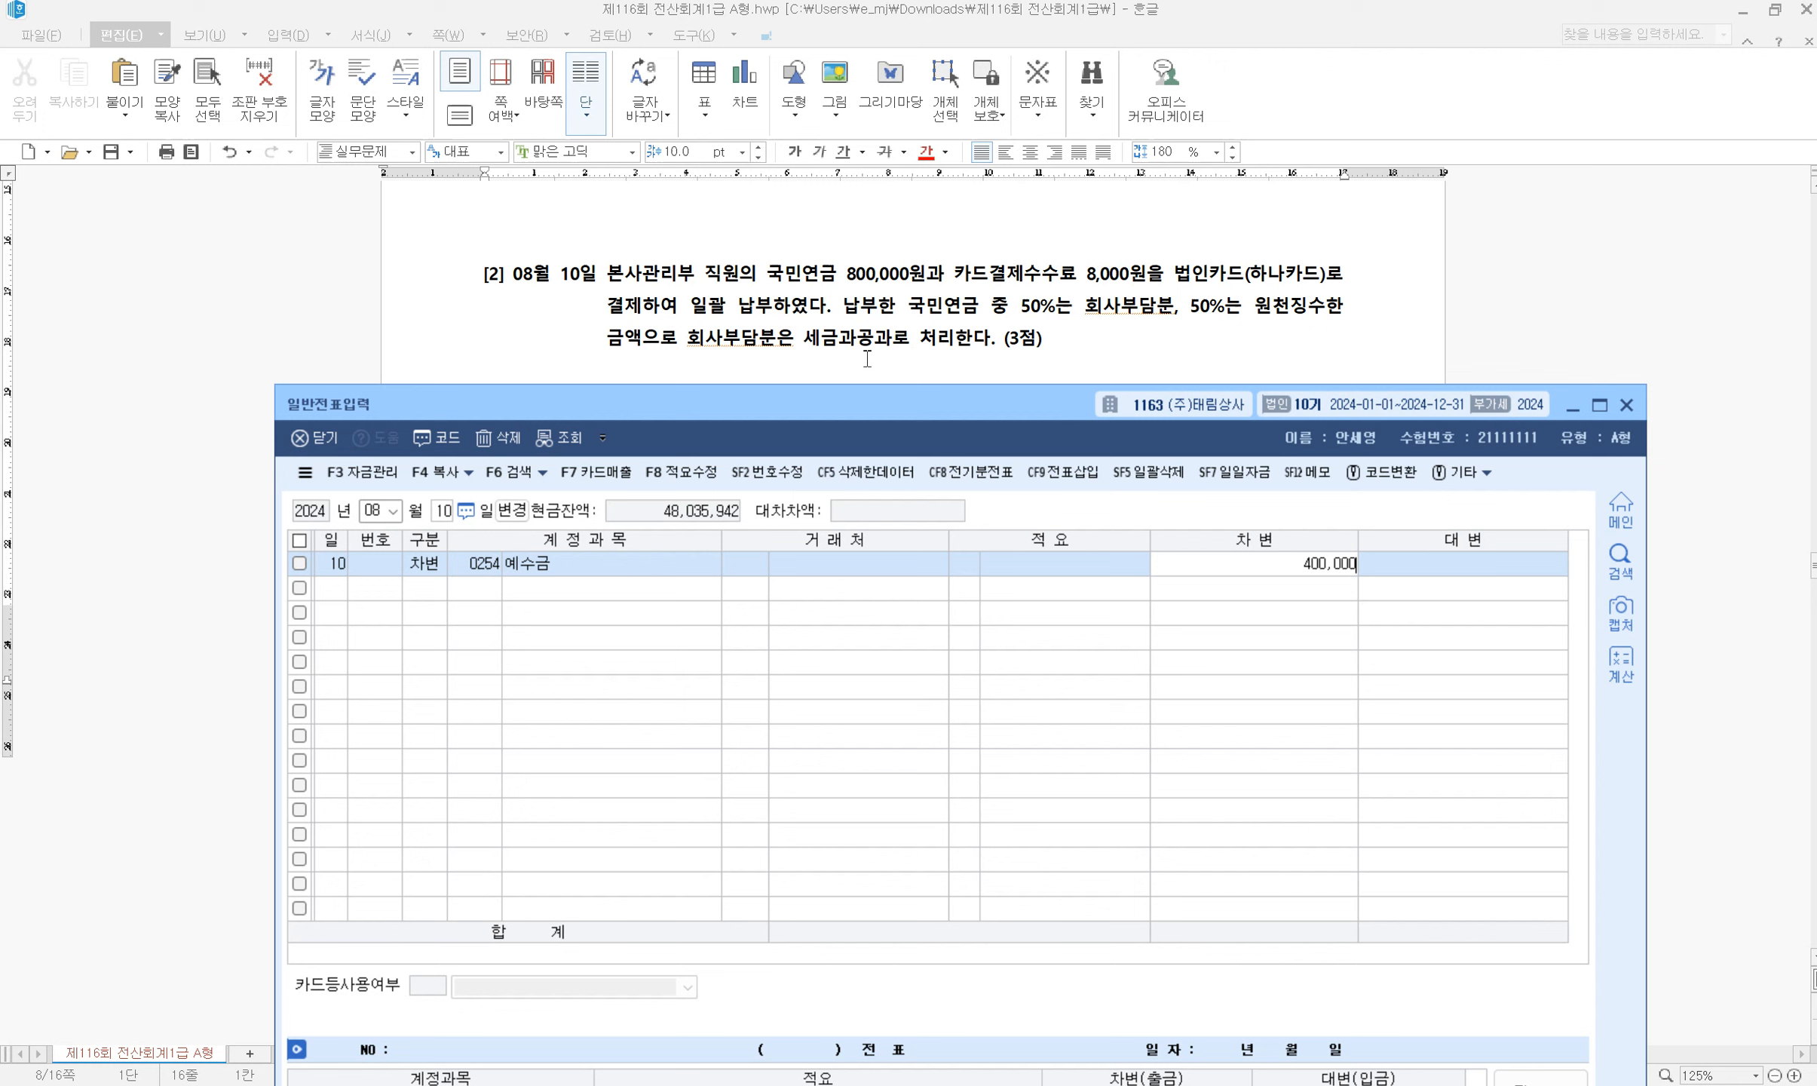
key(Return)
Add a 차변 line for account 0817 세금과공과 with 400,000 to the August 10 voucher
text(3)
key(Return)
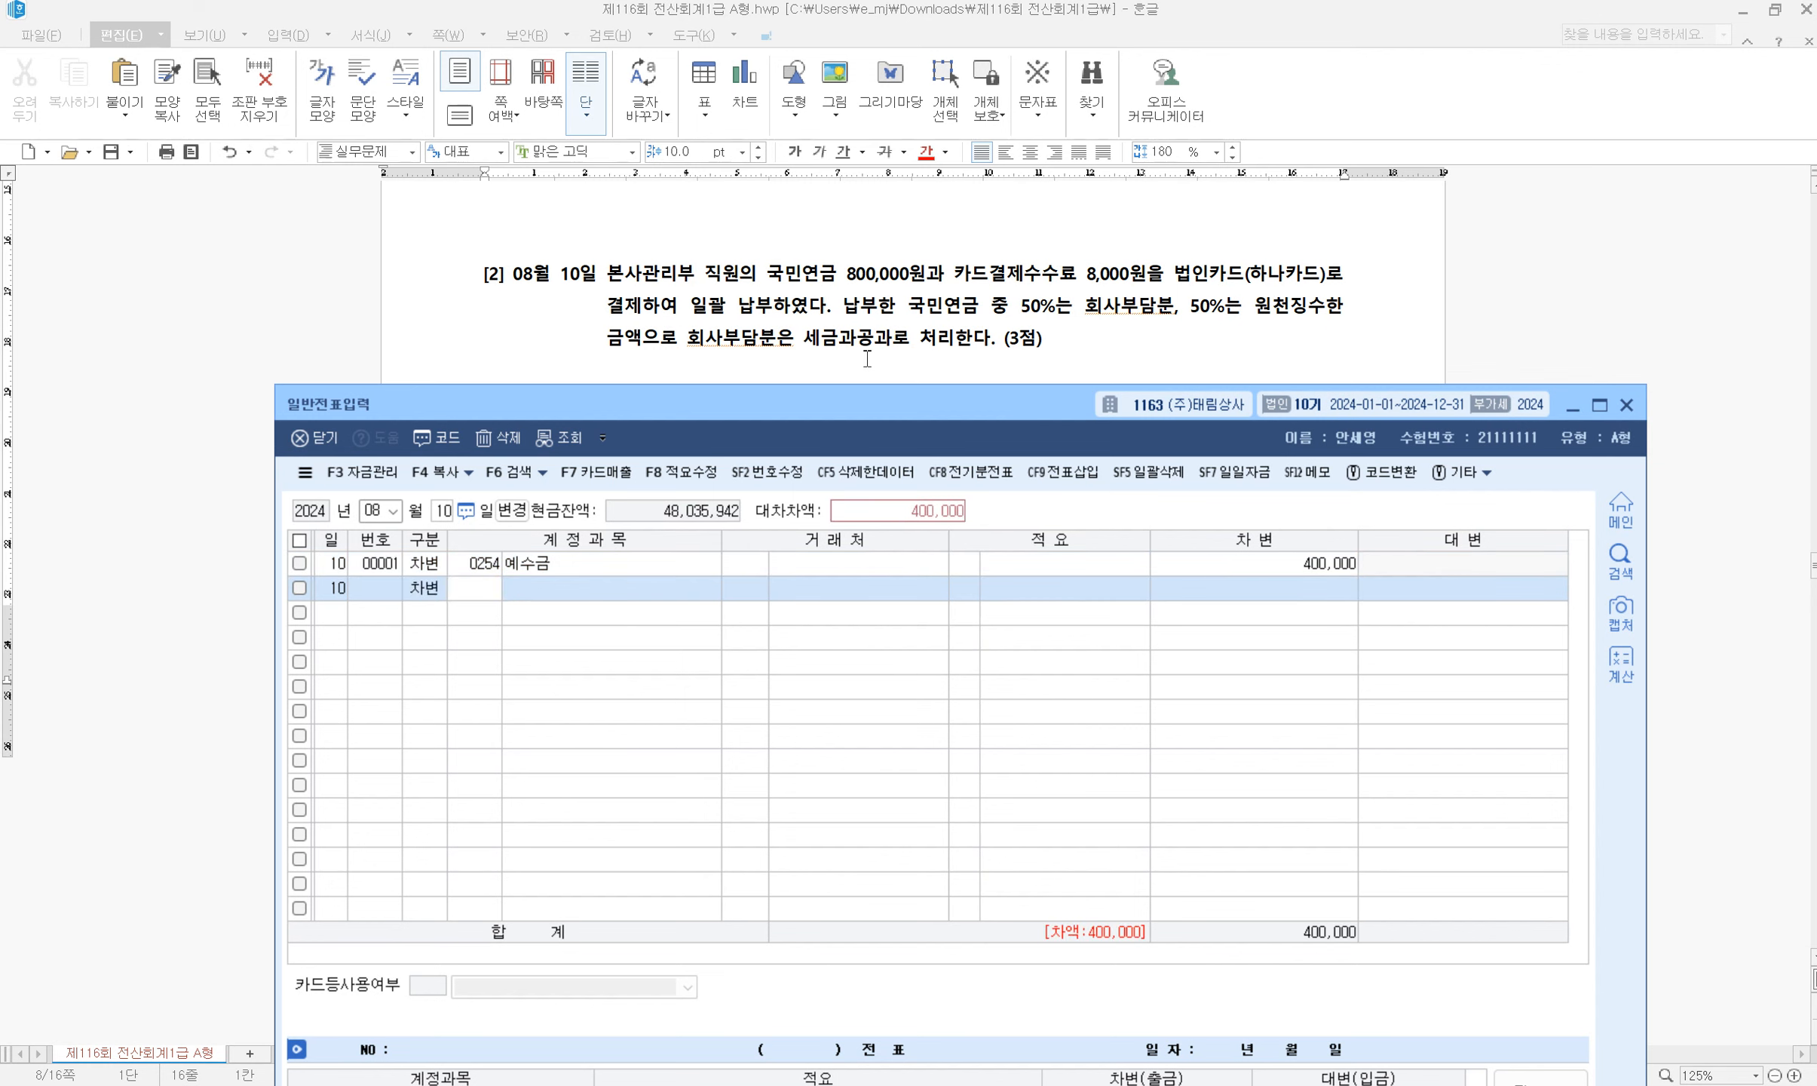
text(817)
key(Return)
key(Return)
key(Return)
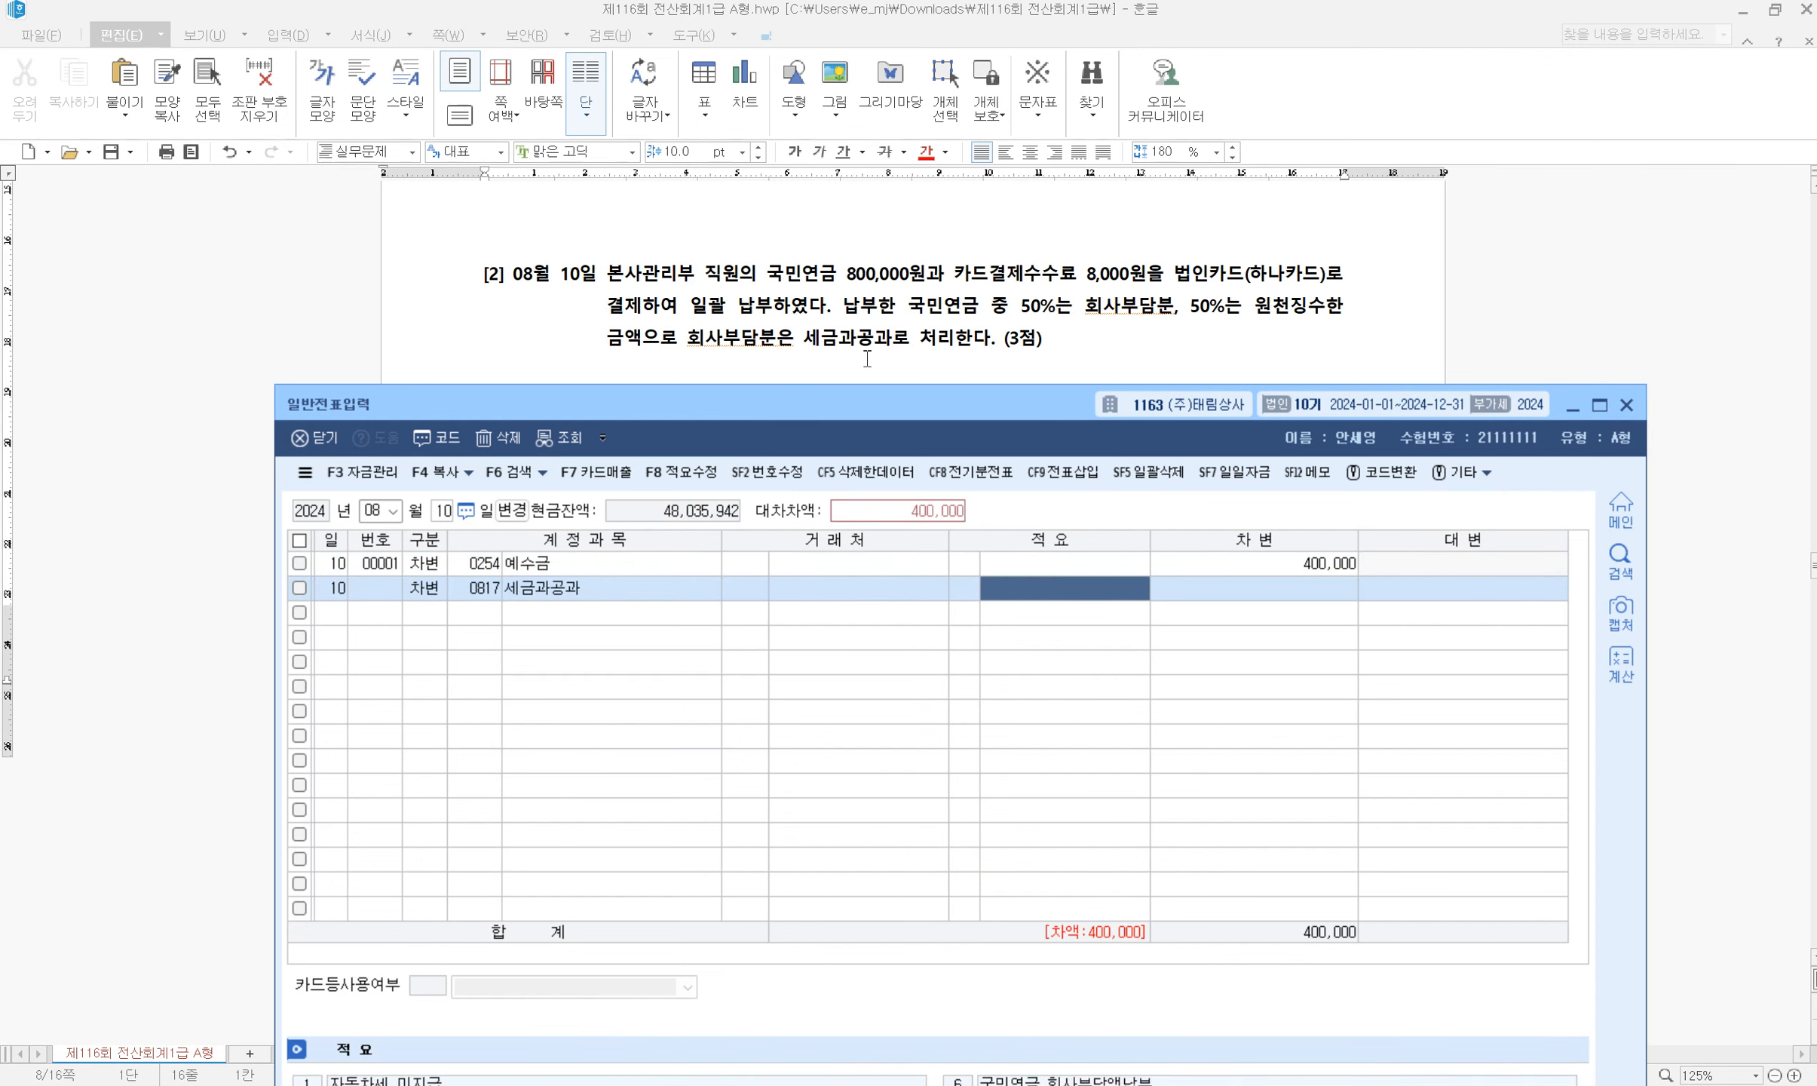
key(Return)
text(4000000)
key(Return)
Add a 차변 line for account 0831 수수료비용 with 8,000 to the August 10 voucher
text(3)
key(Return)
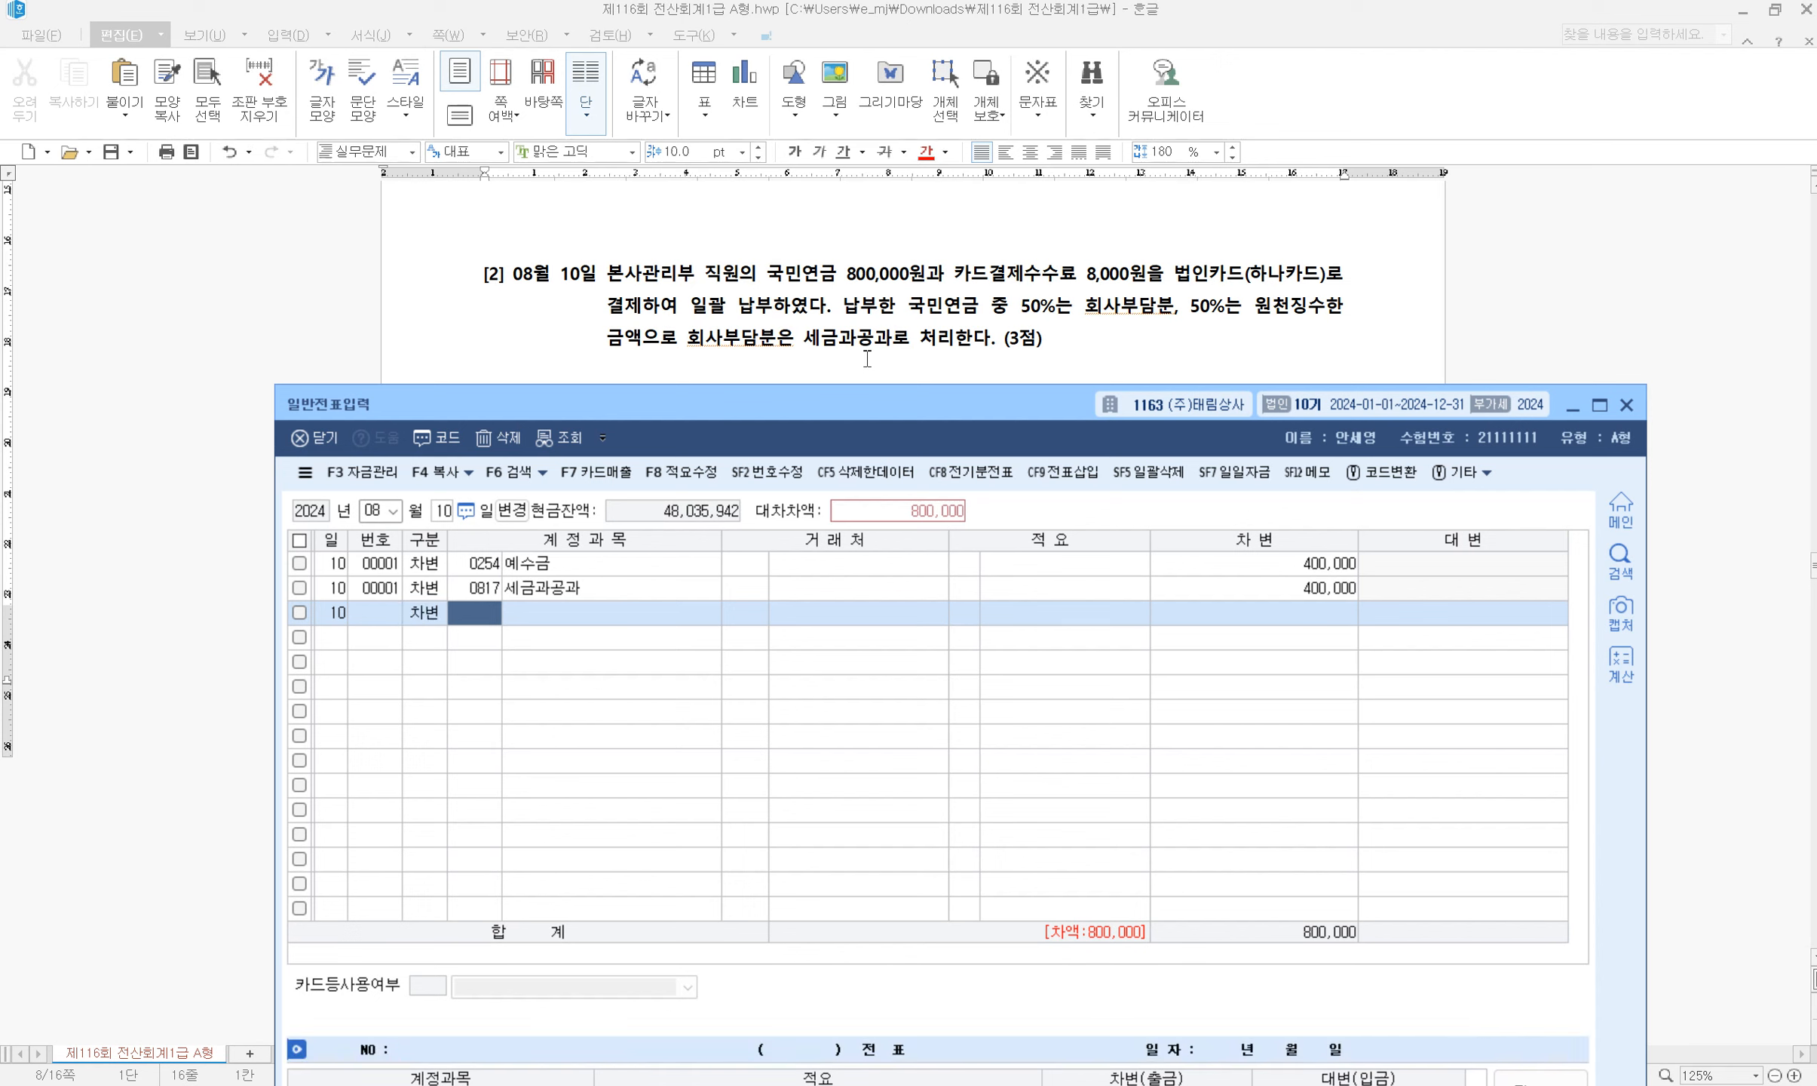
text(831)
key(Return)
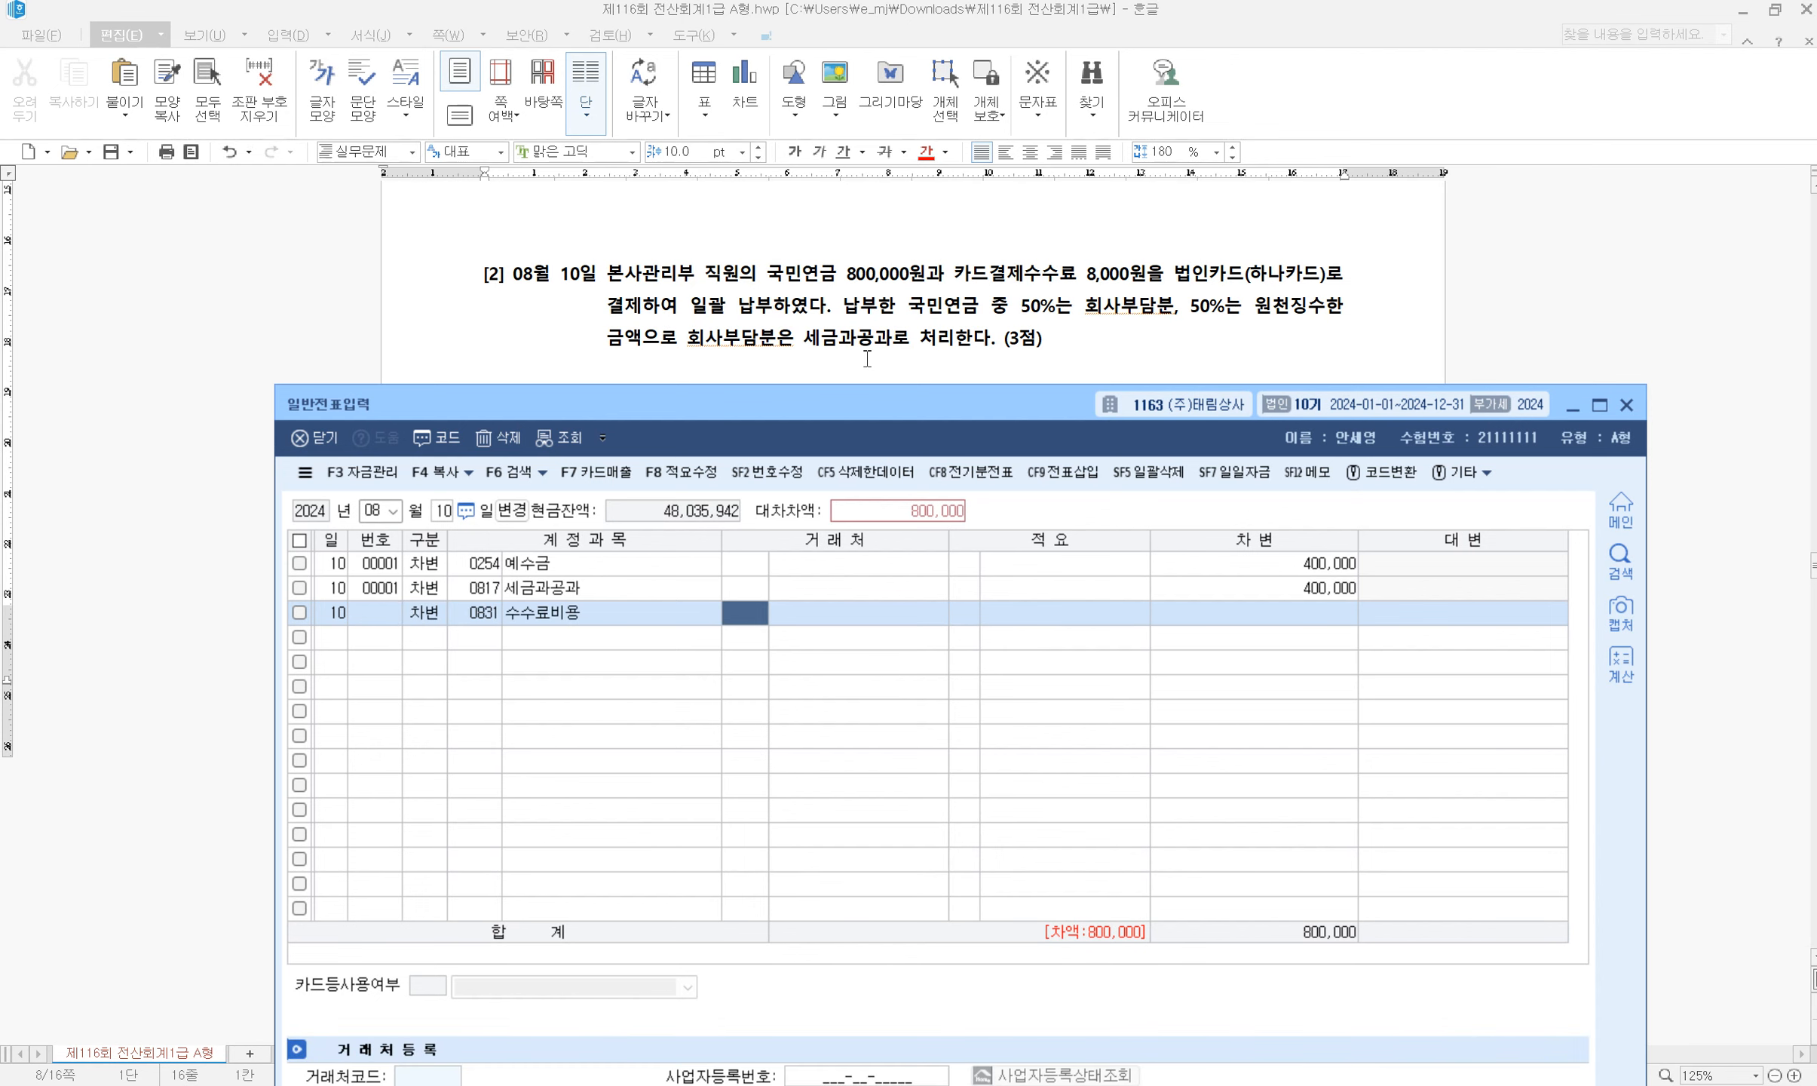
key(Return)
key(Return)
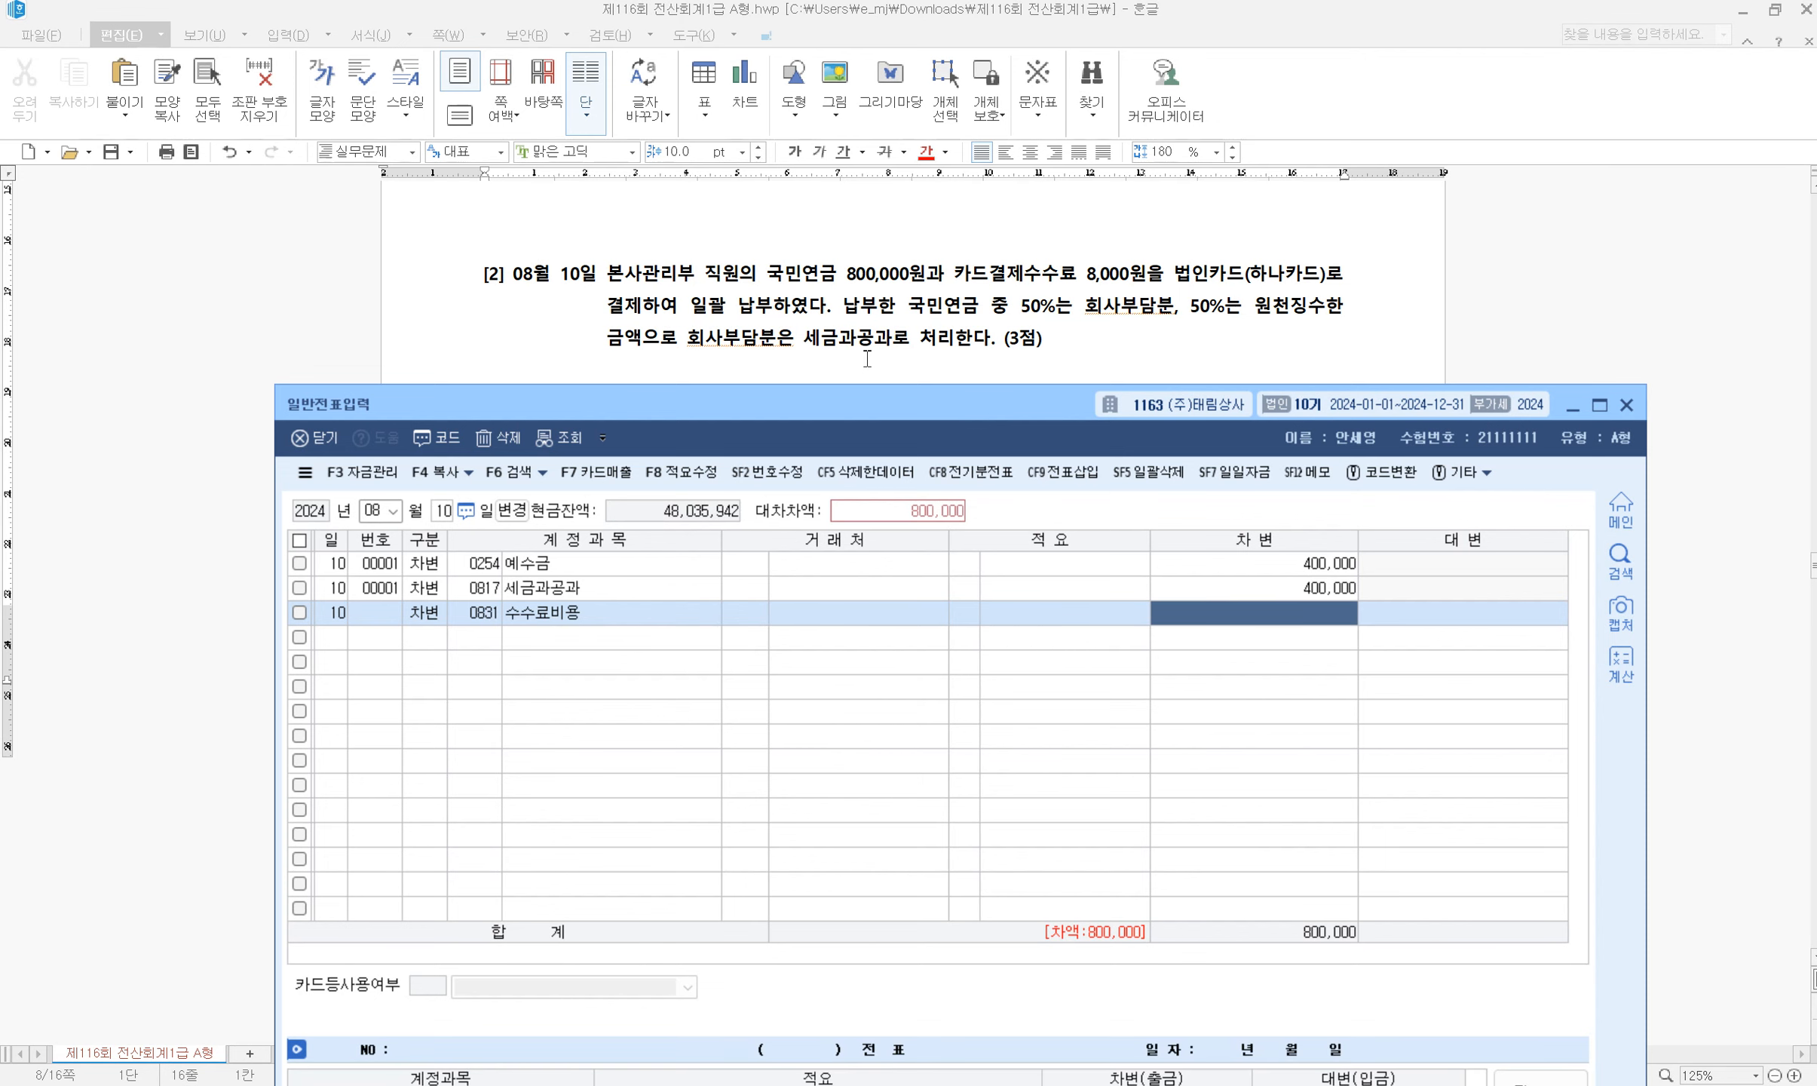
text(8000)
key(Return)
key(Return)
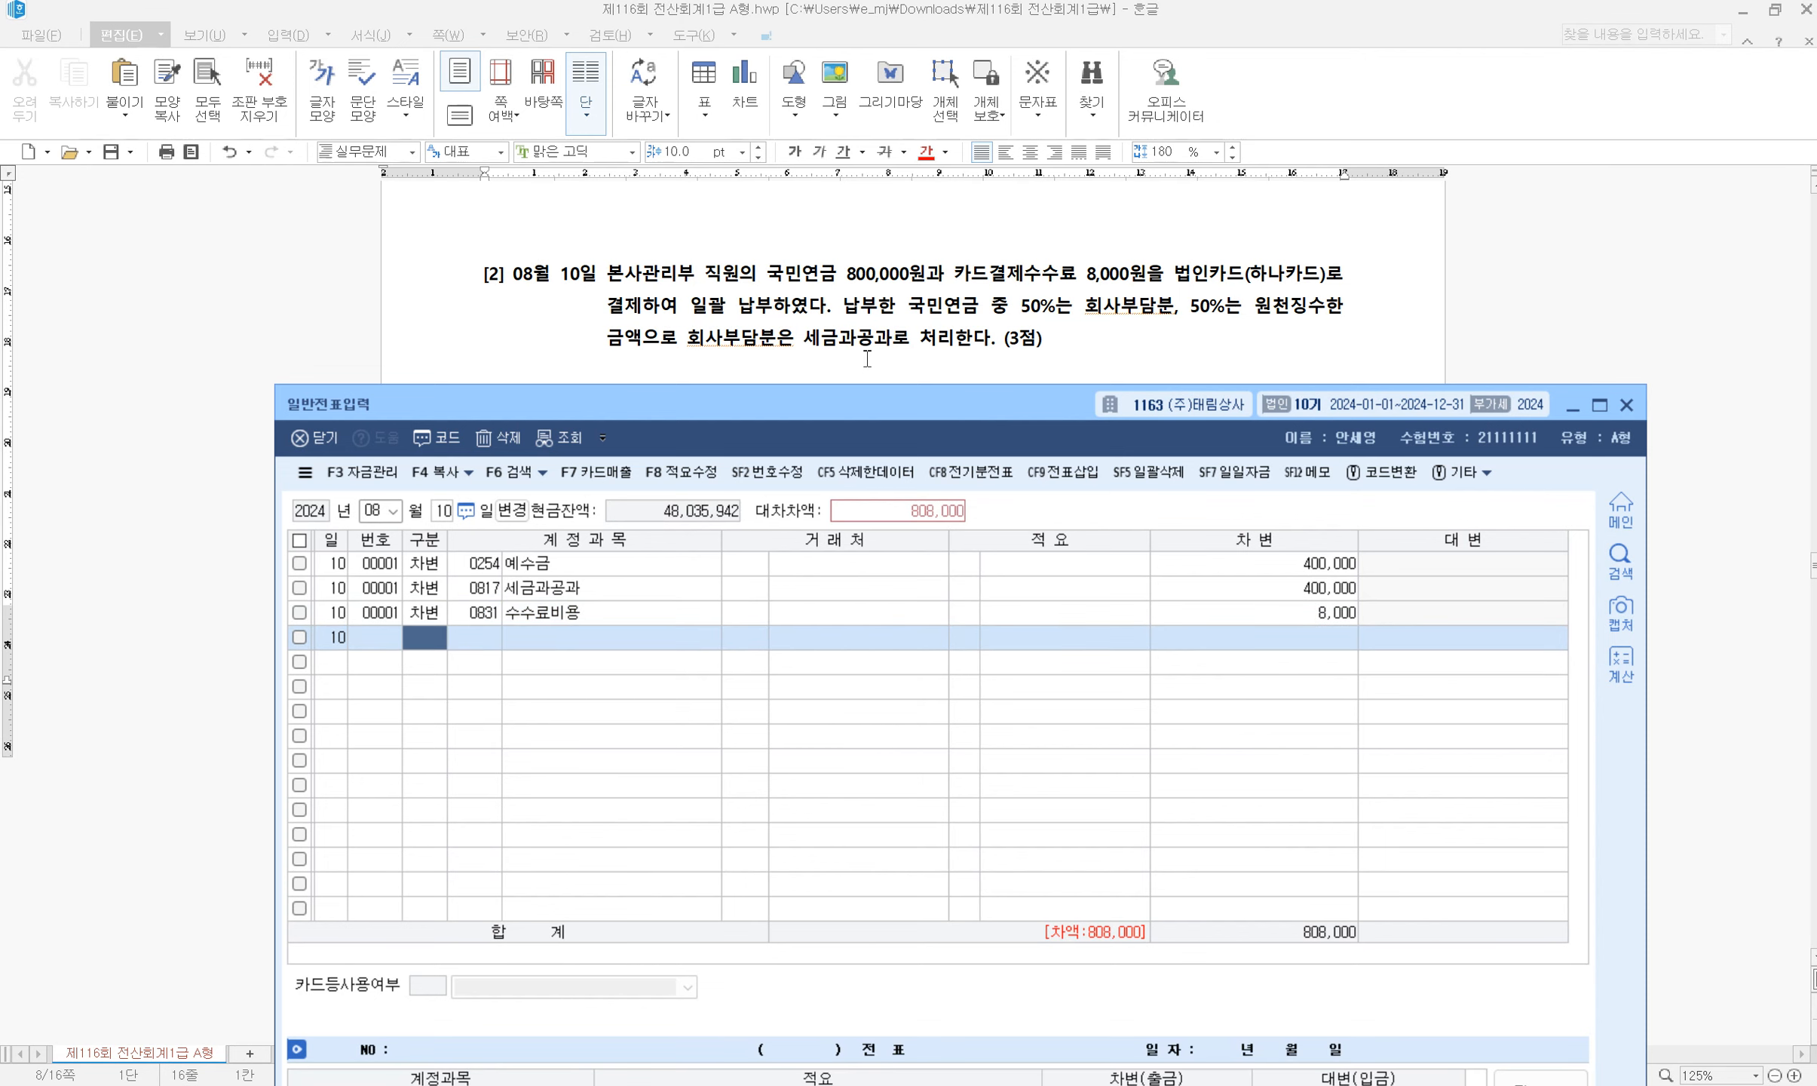
Add a 대변 line for 0253 미지급금 of 808,000 with 하나카드 as 거래처 to the August 10 voucher
text(4)
key(Return)
text(253)
key(Return)
text(하)
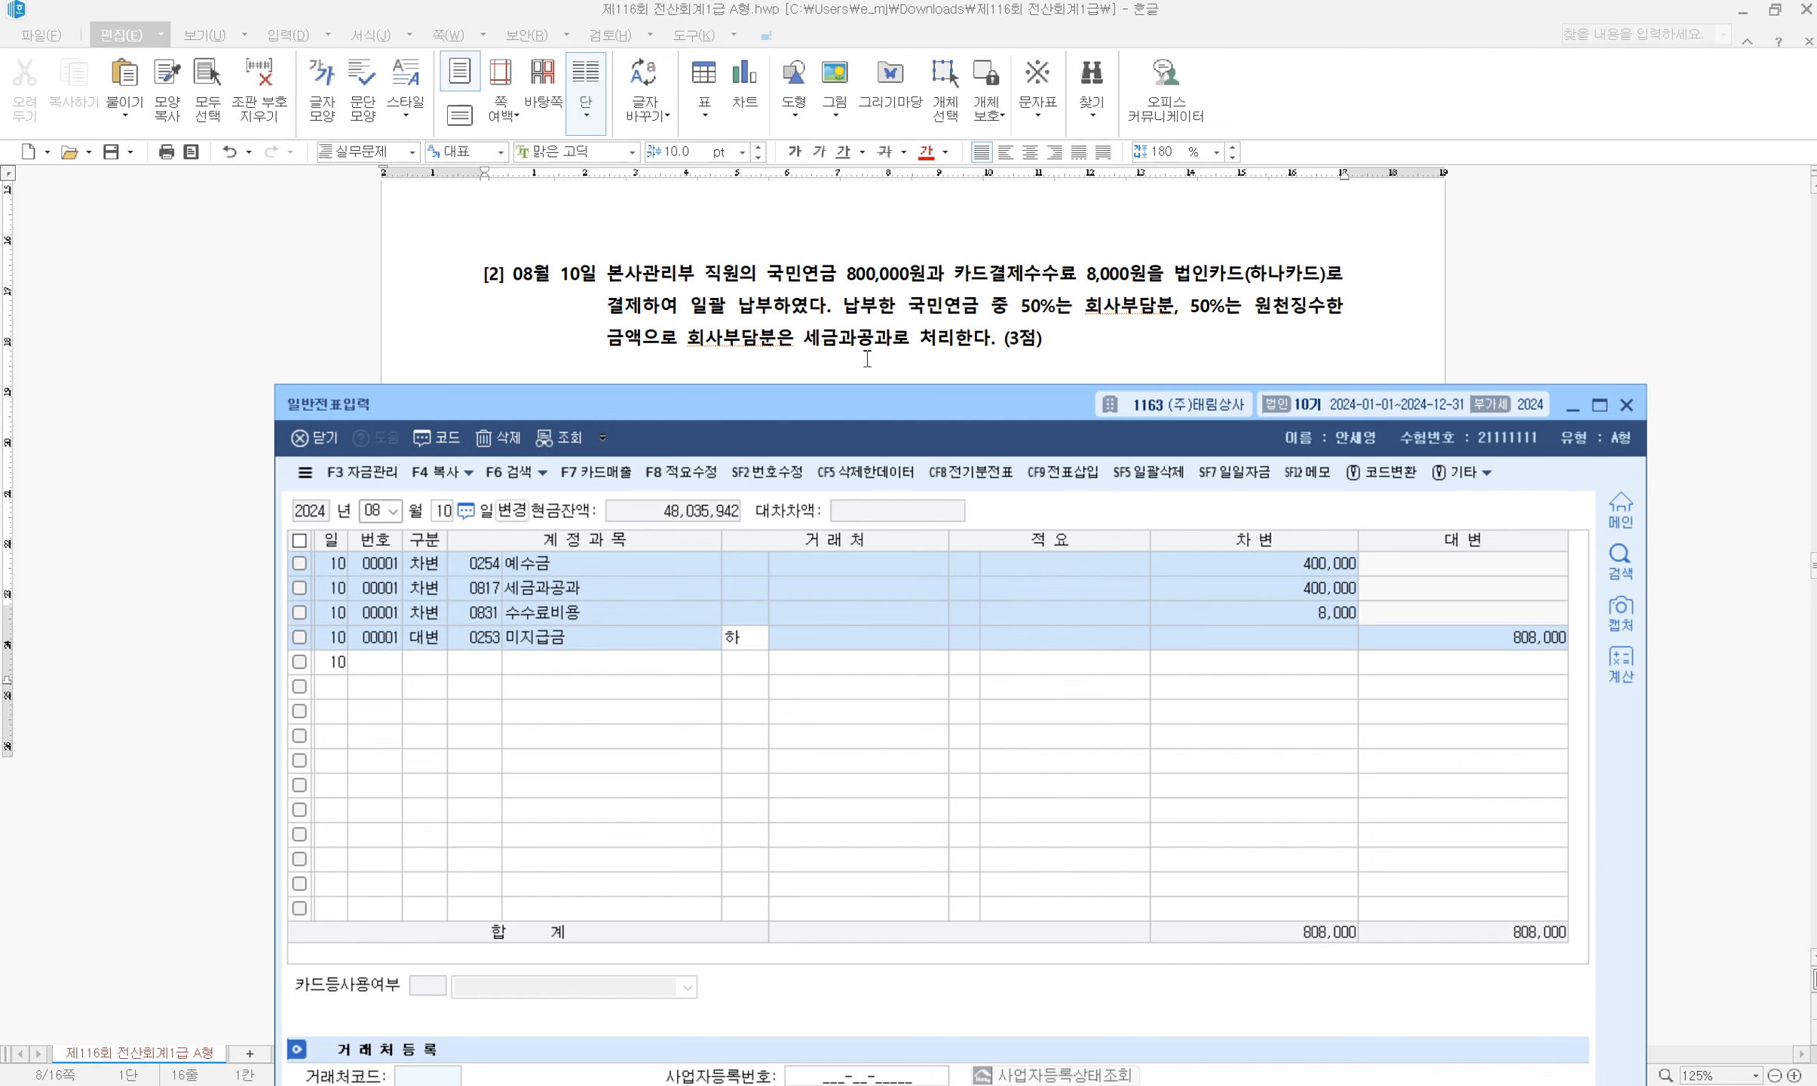
text(나)
key(Return)
key(Down)
key(Return)
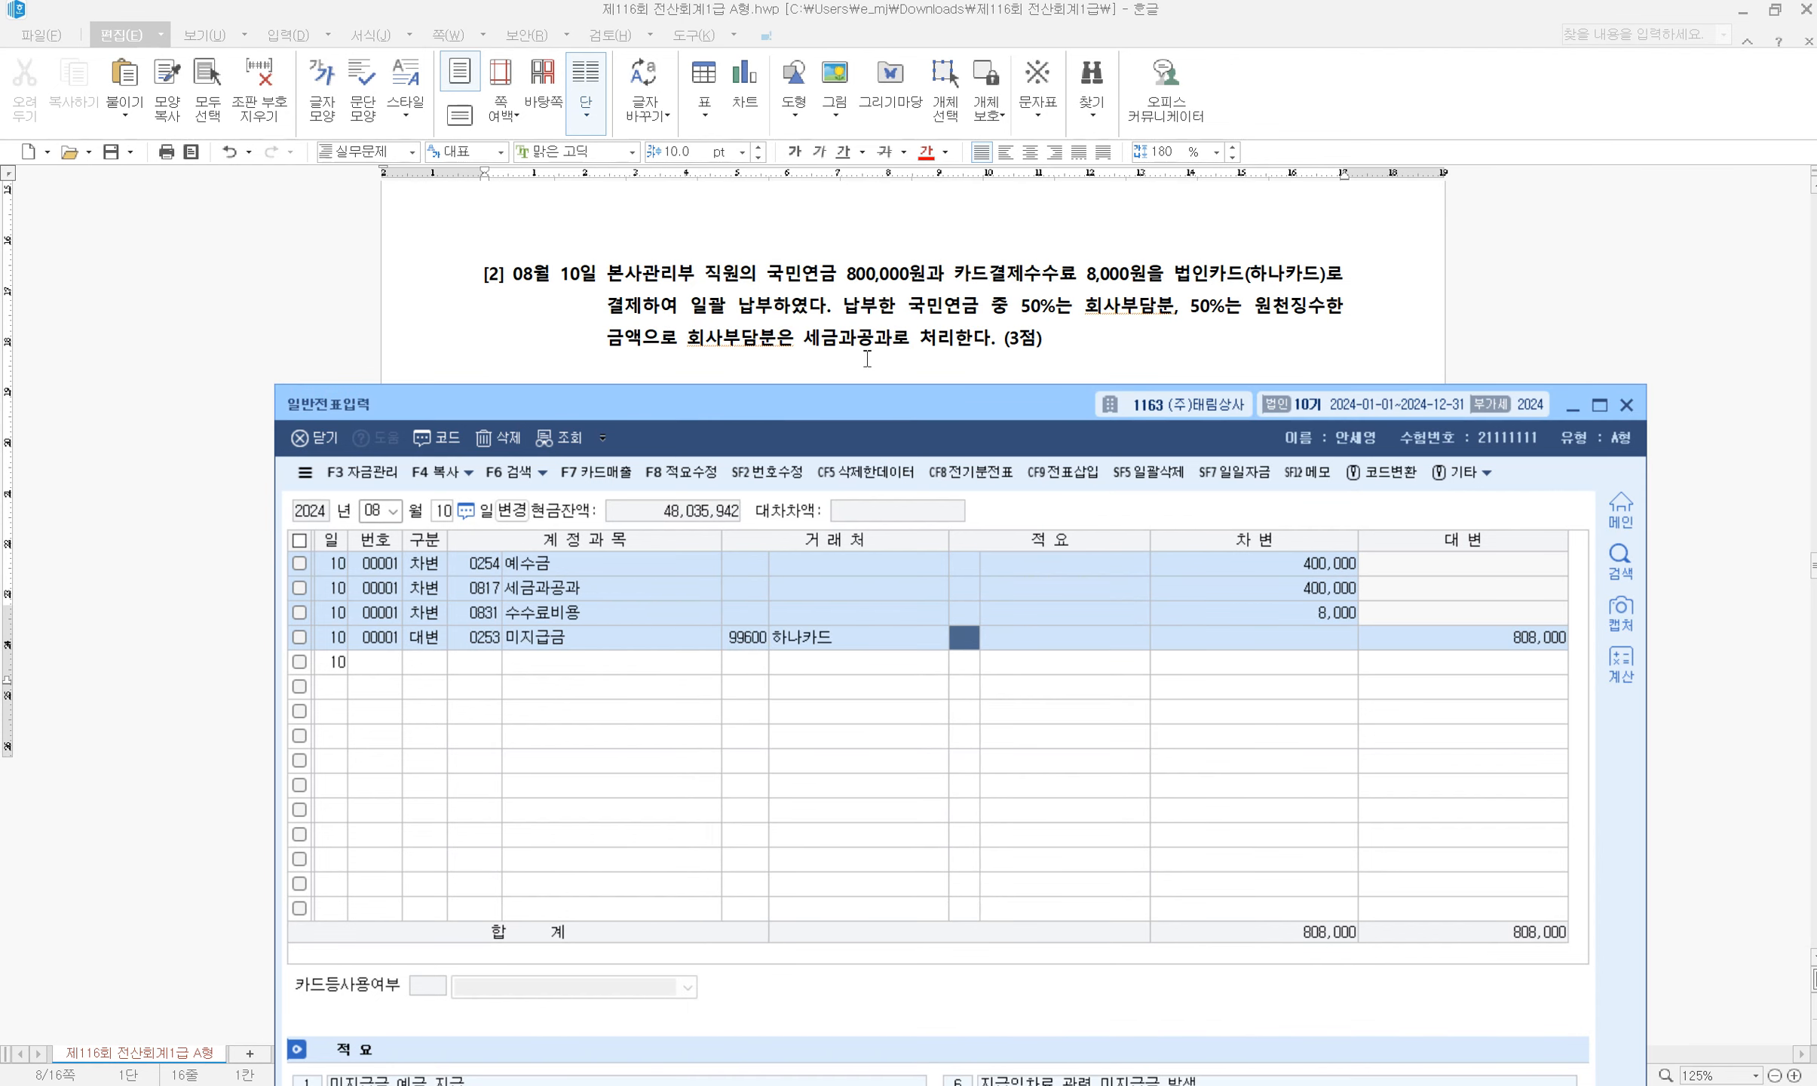
Go to the exam's third transaction and set the voucher date to August 22
scroll(905, 249, down, 3)
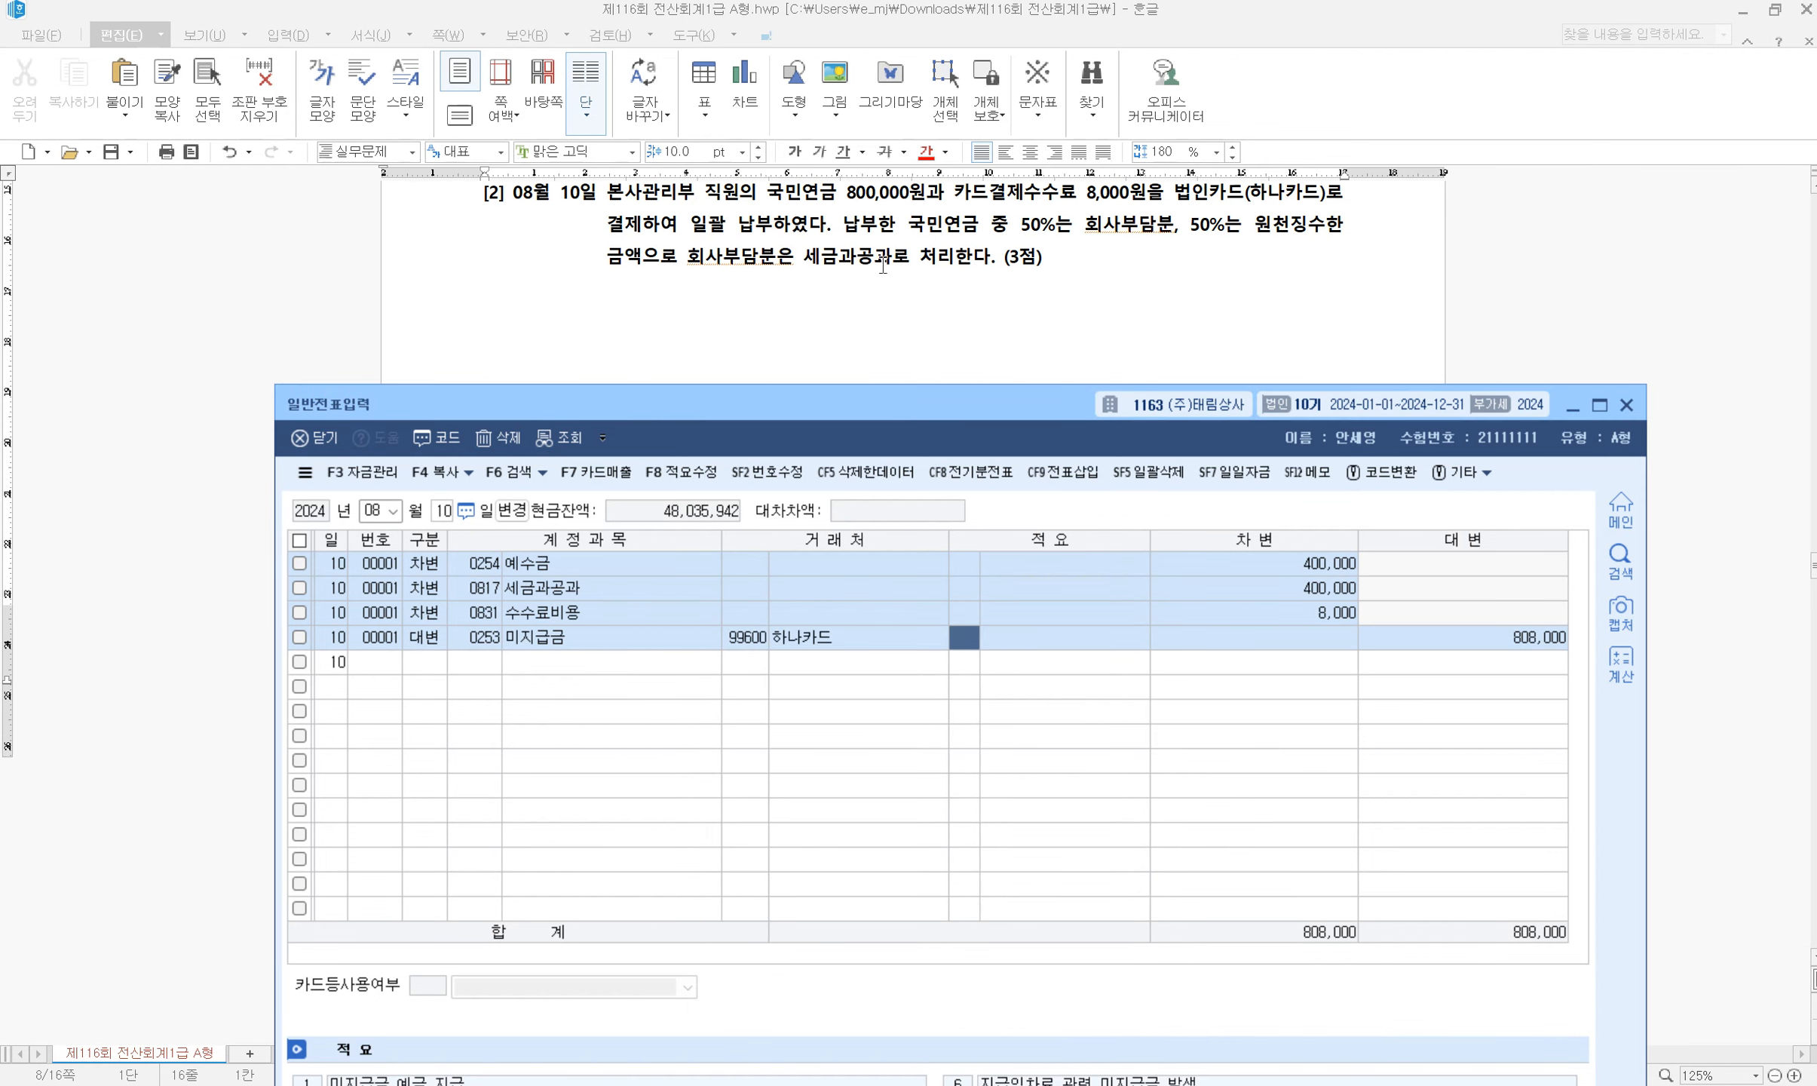
click(442, 511)
text(22)
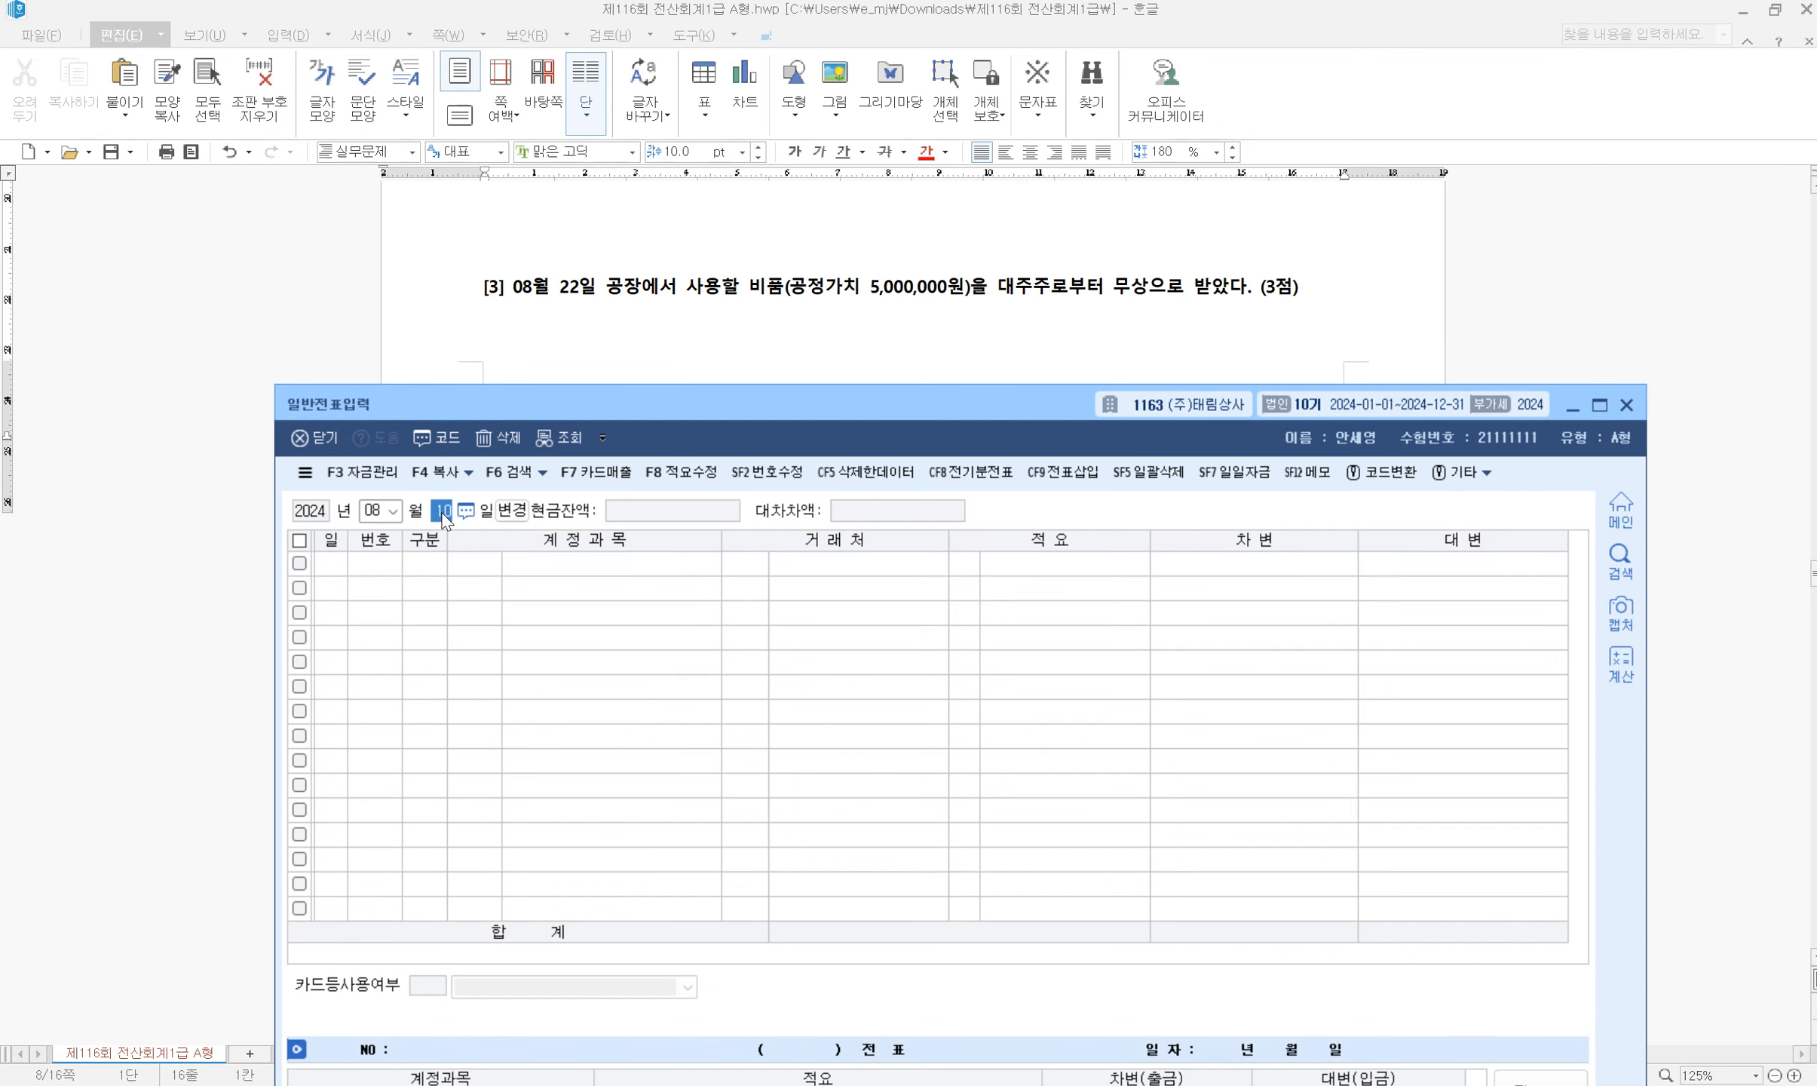
key(Return)
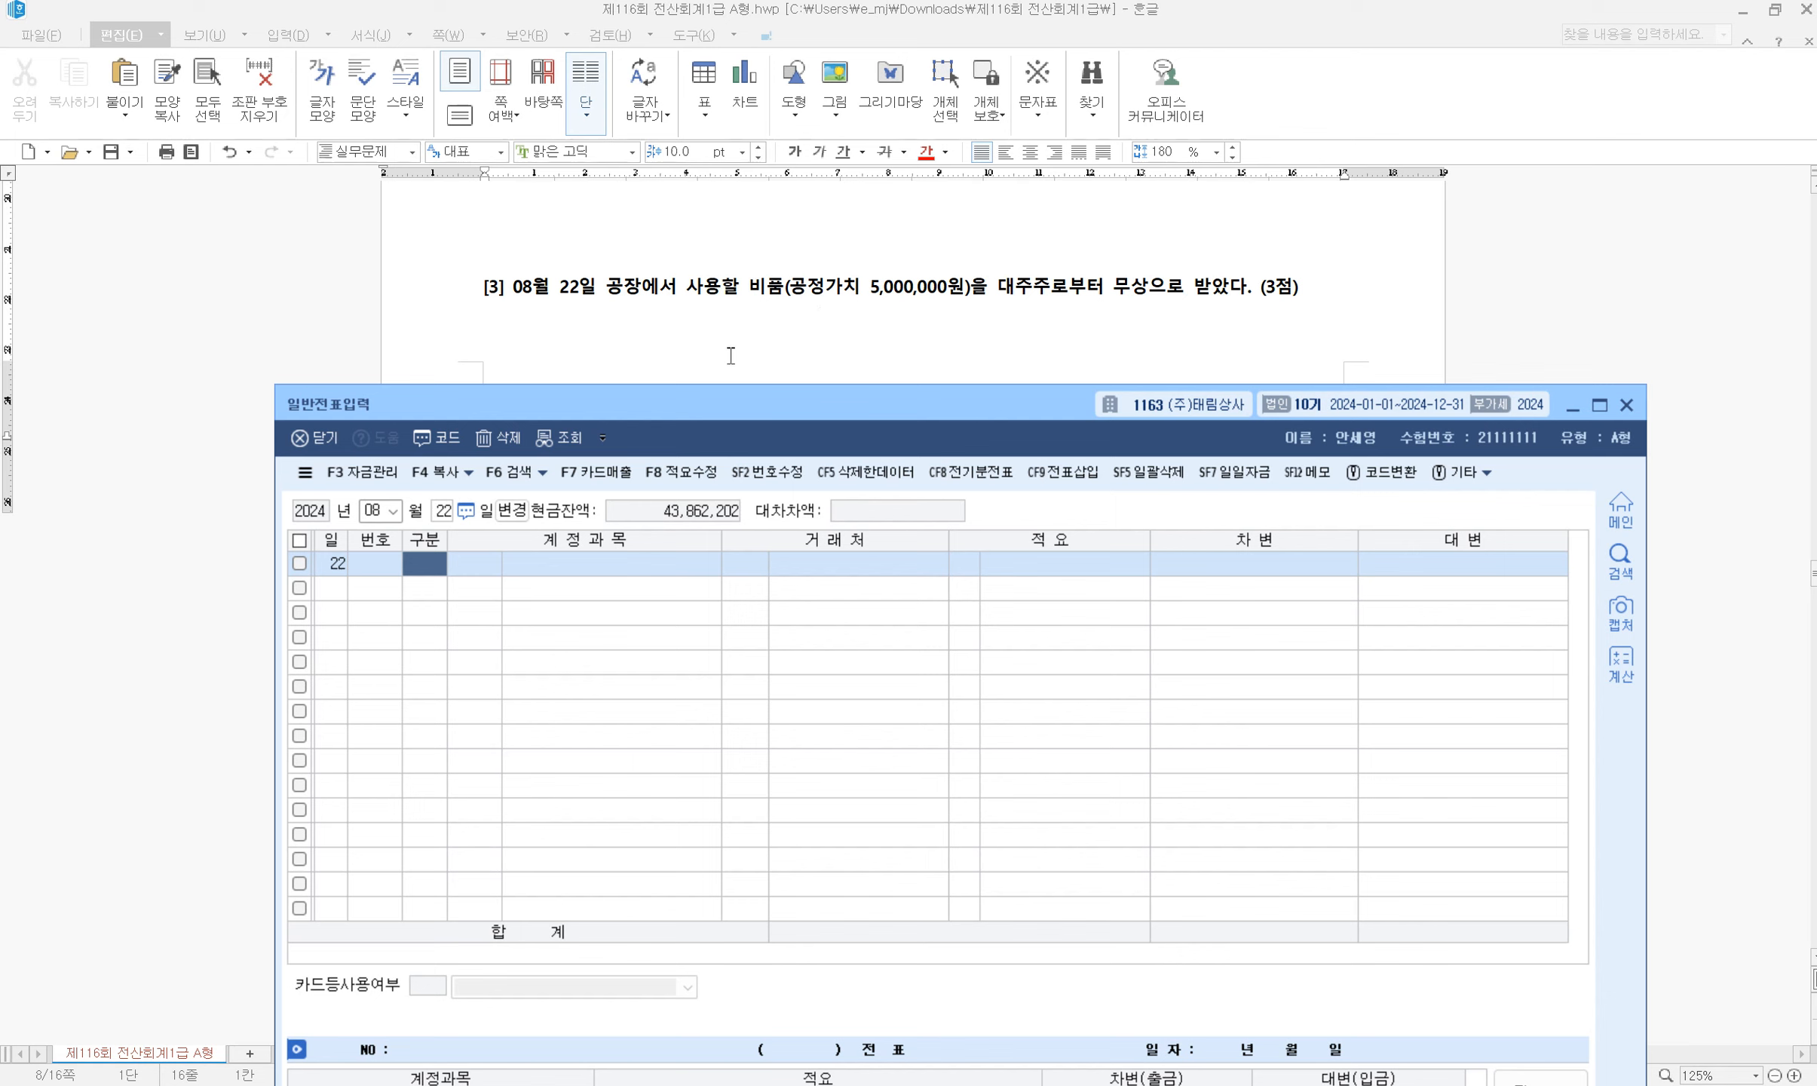
Add a 차변 line for account 0212 비품 with 5,000,000 to the August 22 voucher
text(3)
key(Return)
text(212)
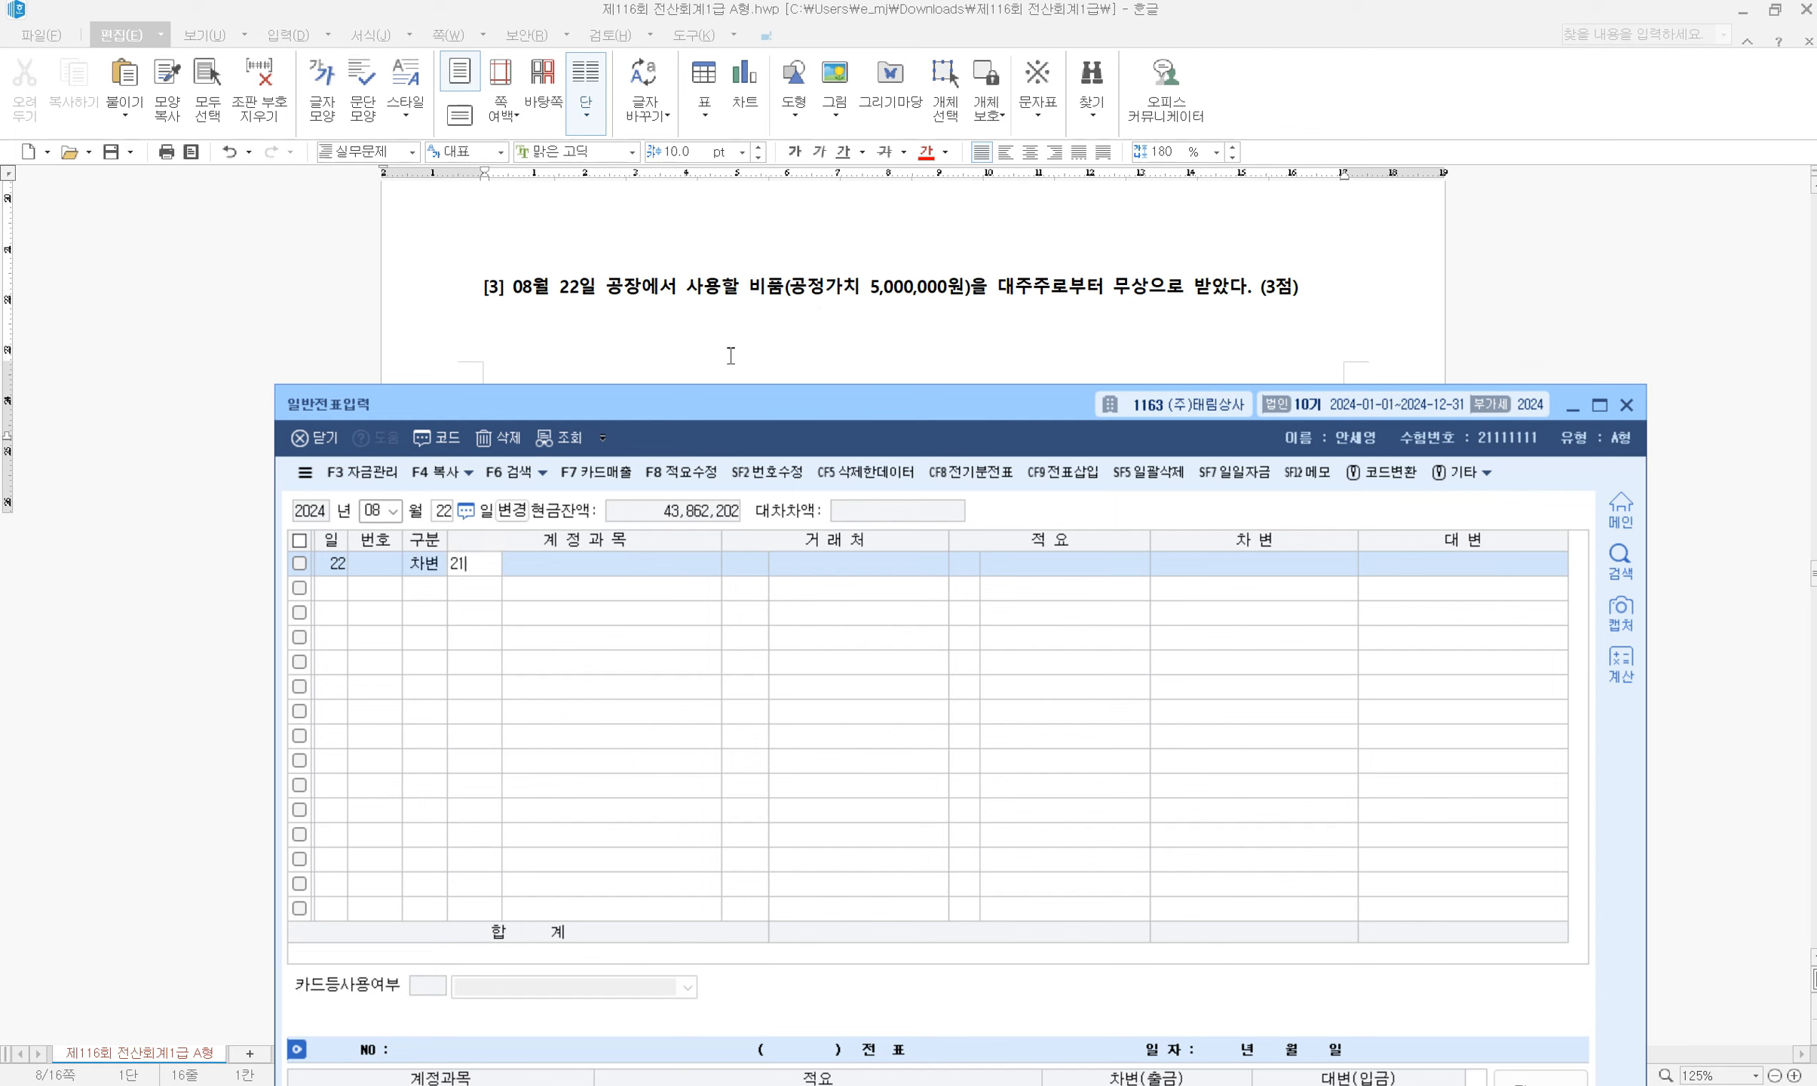
key(Return)
key(Return)
key(Return)
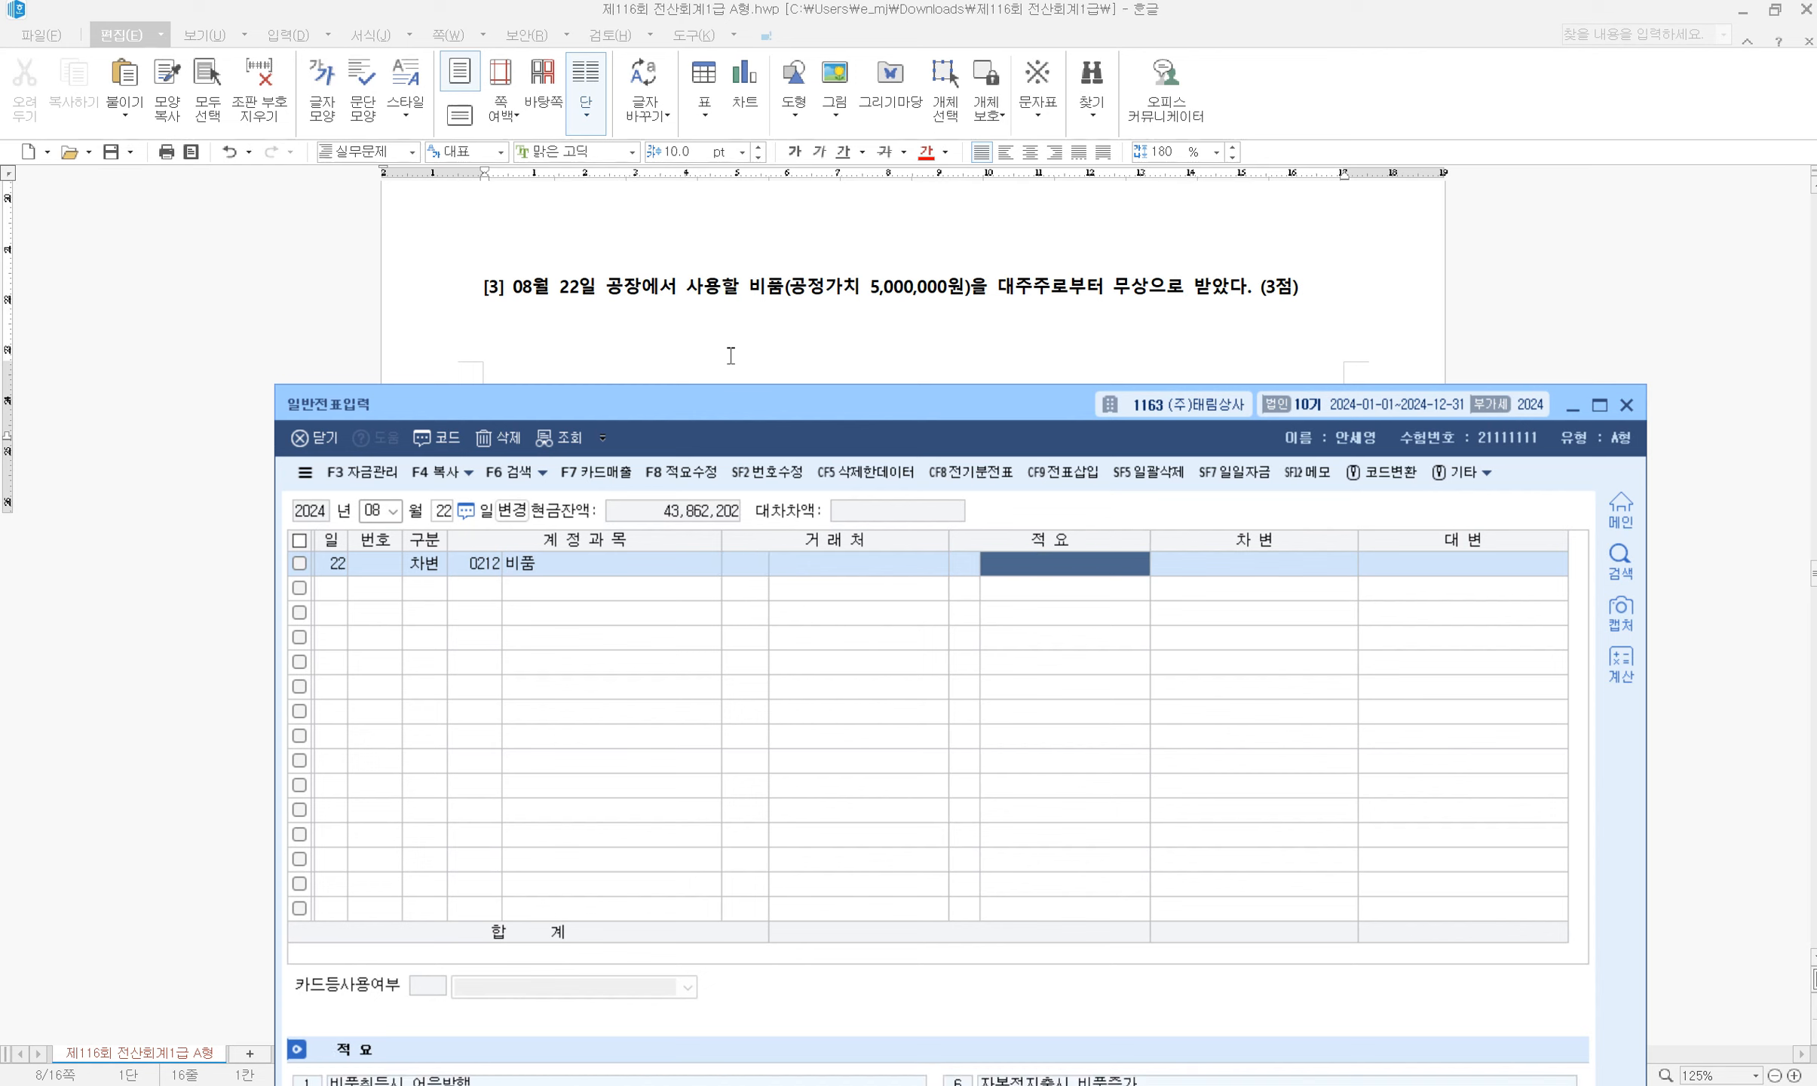
text(5)
key(Return)
text(5000000)
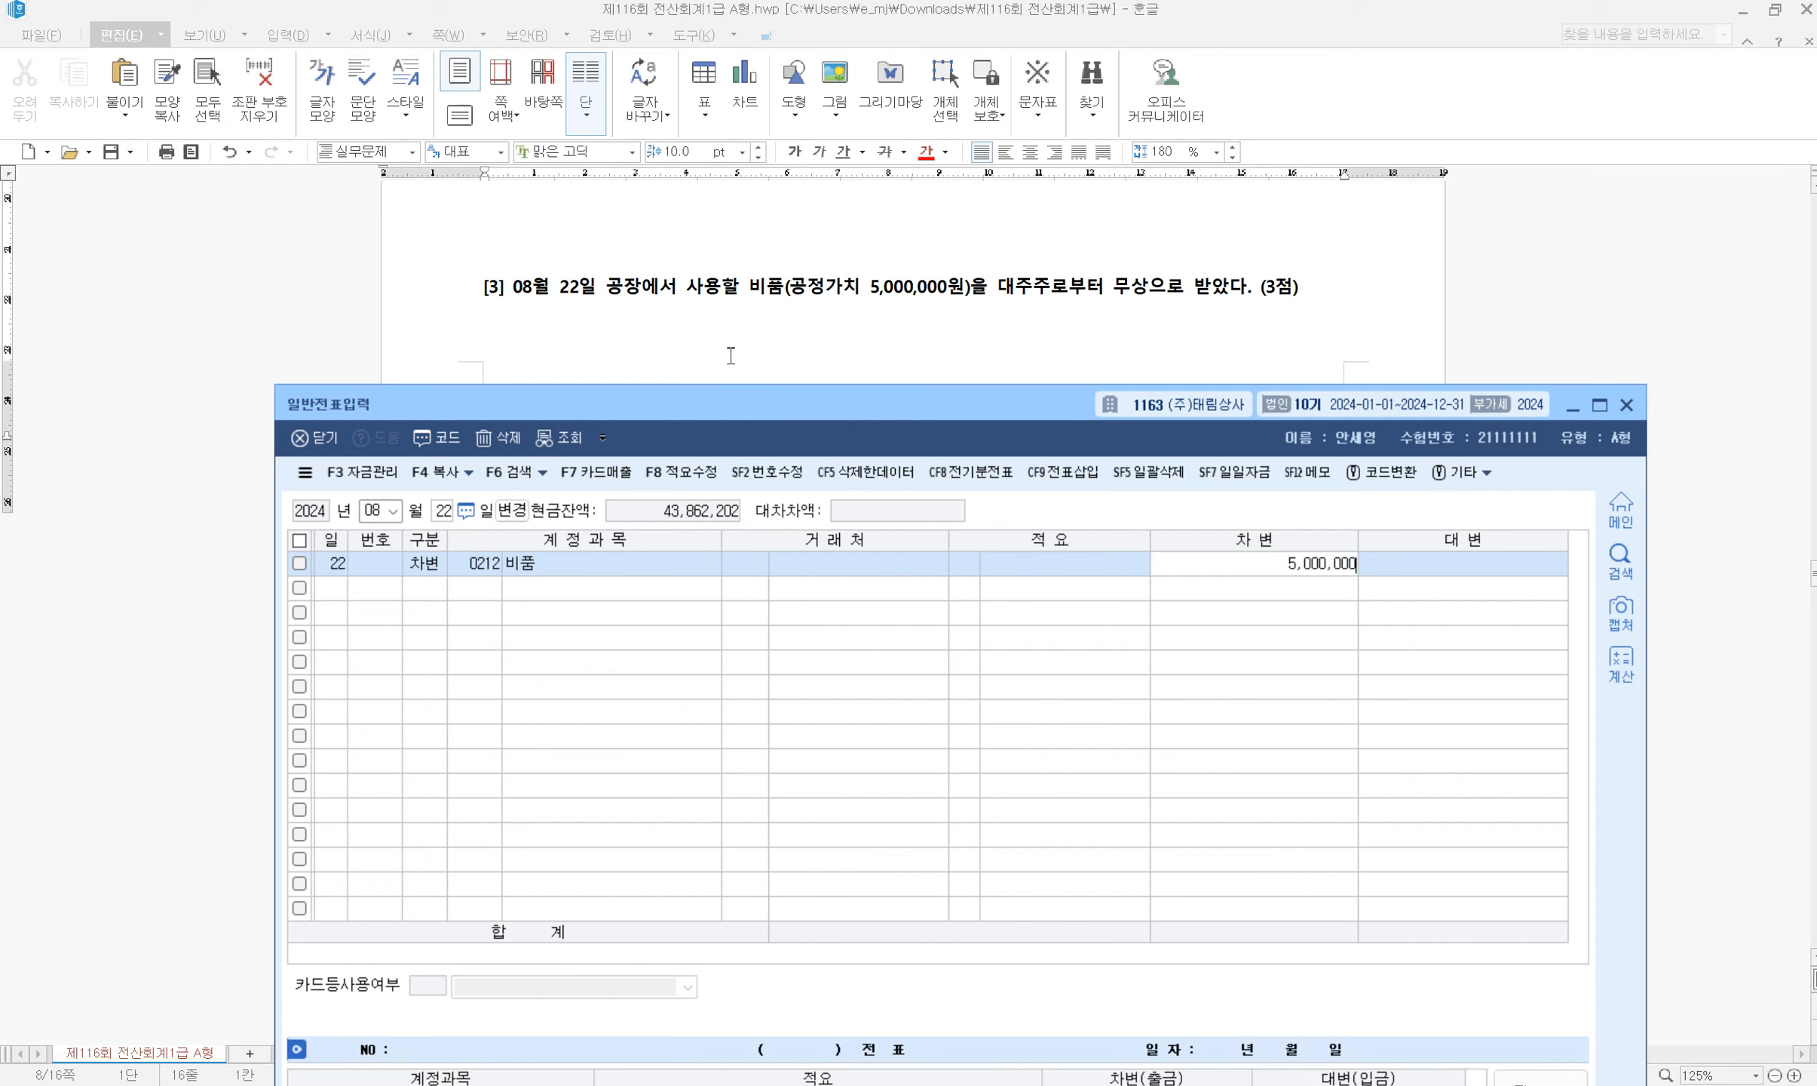
key(Return)
Add a 대변 line for account 0917 자산수증이익 with 5,000,000 to the August 22 voucher
text(4)
key(Return)
text(0917)
key(Return)
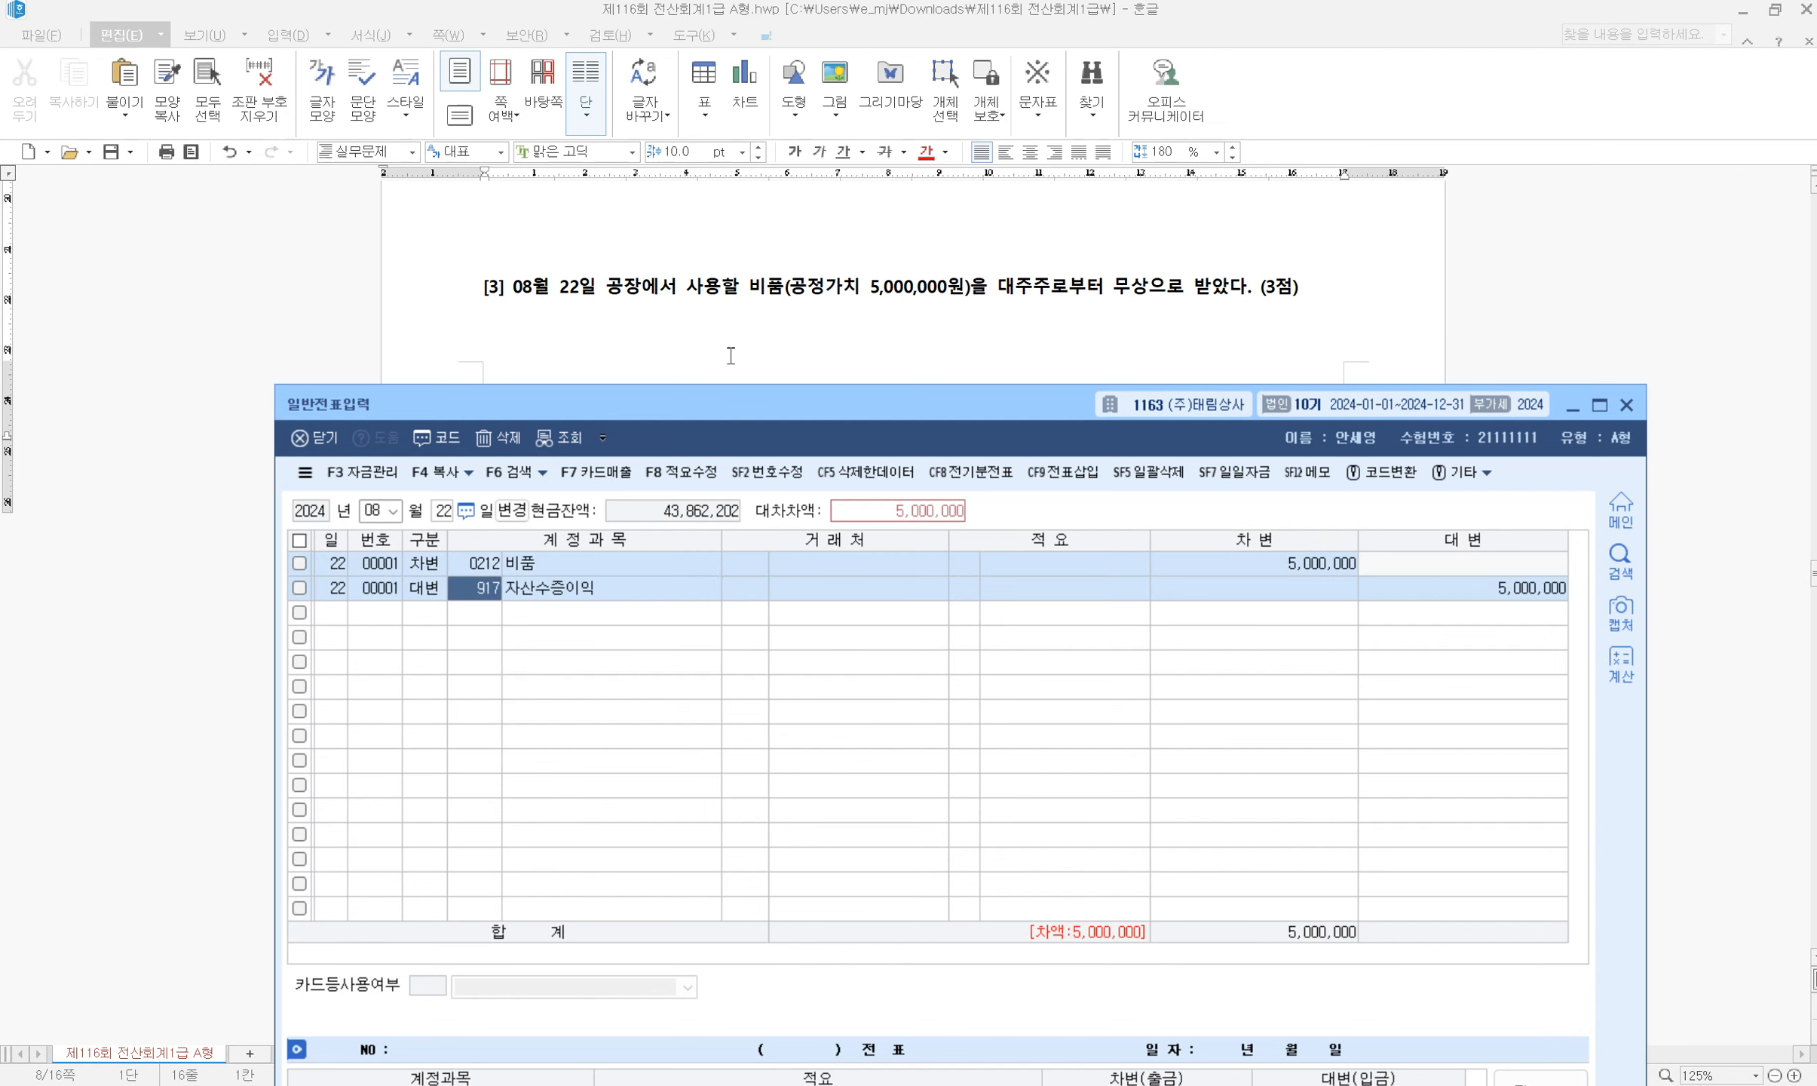
Go to the exam's fourth transaction and set the voucher date to September 4
scroll(777, 317, down, 5)
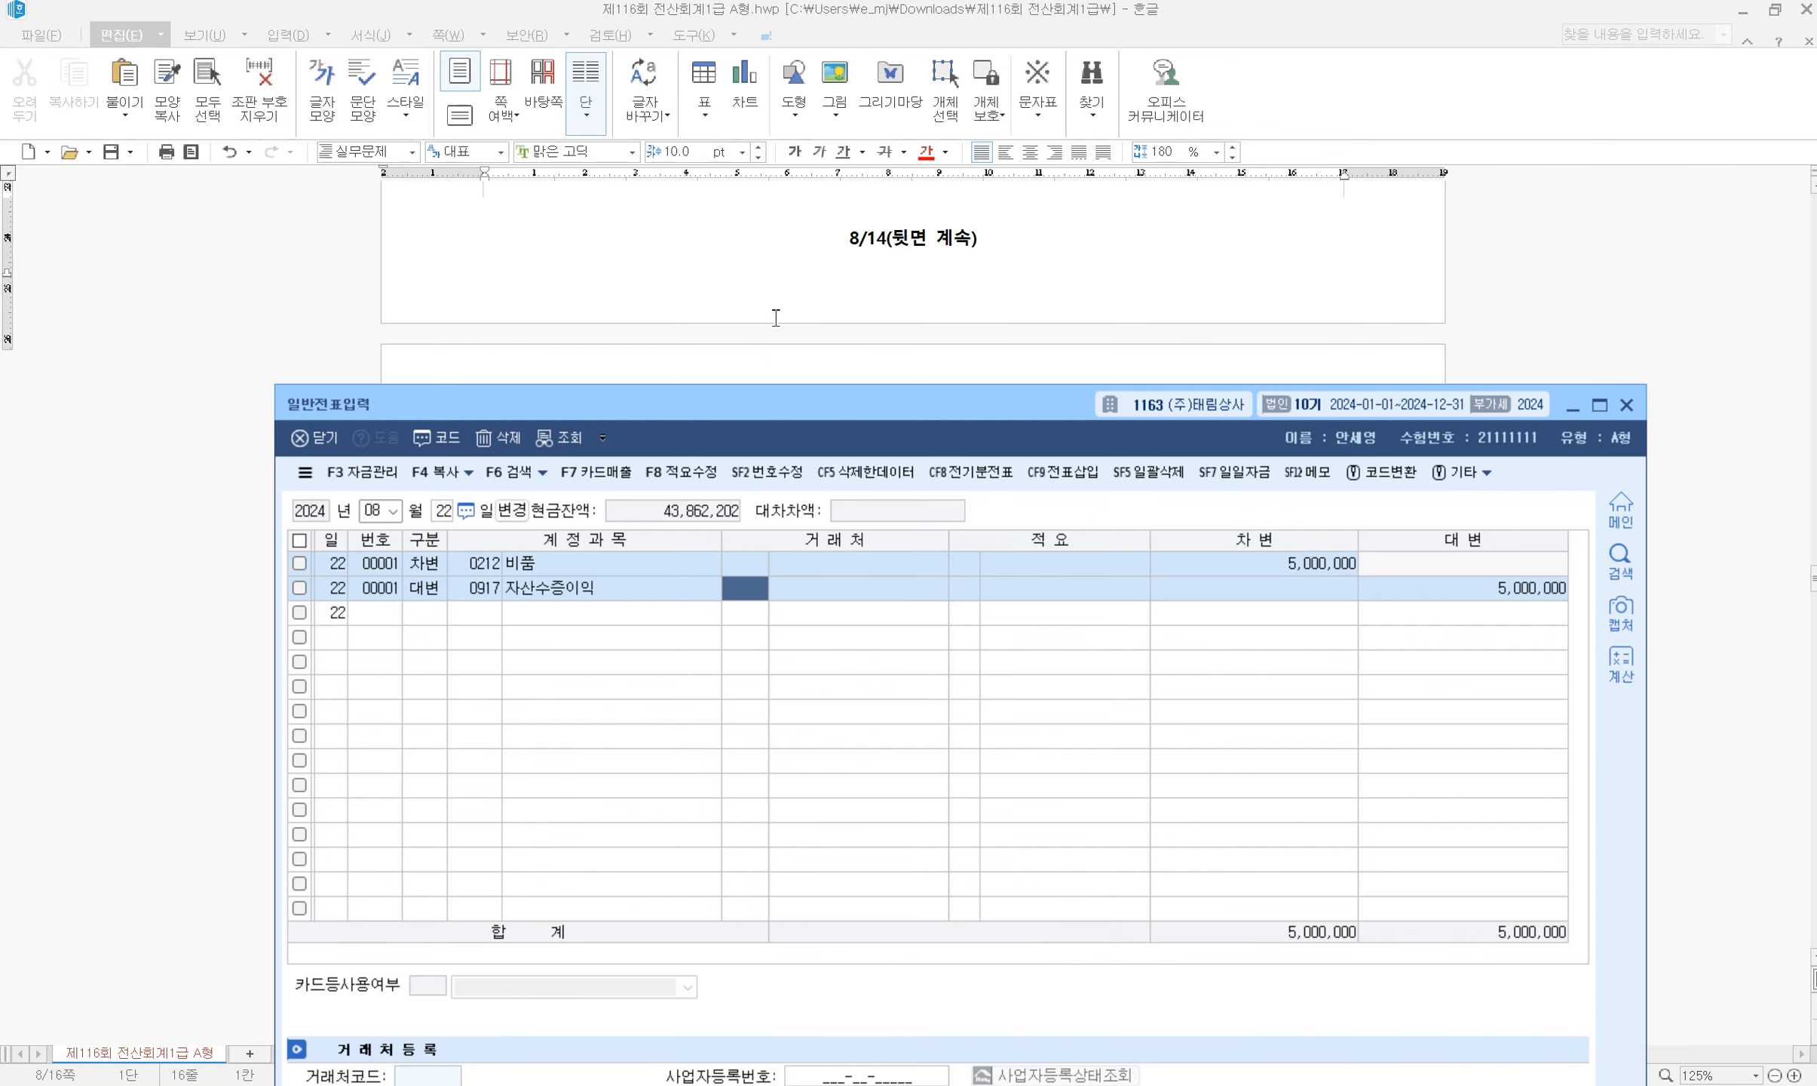
click(375, 512)
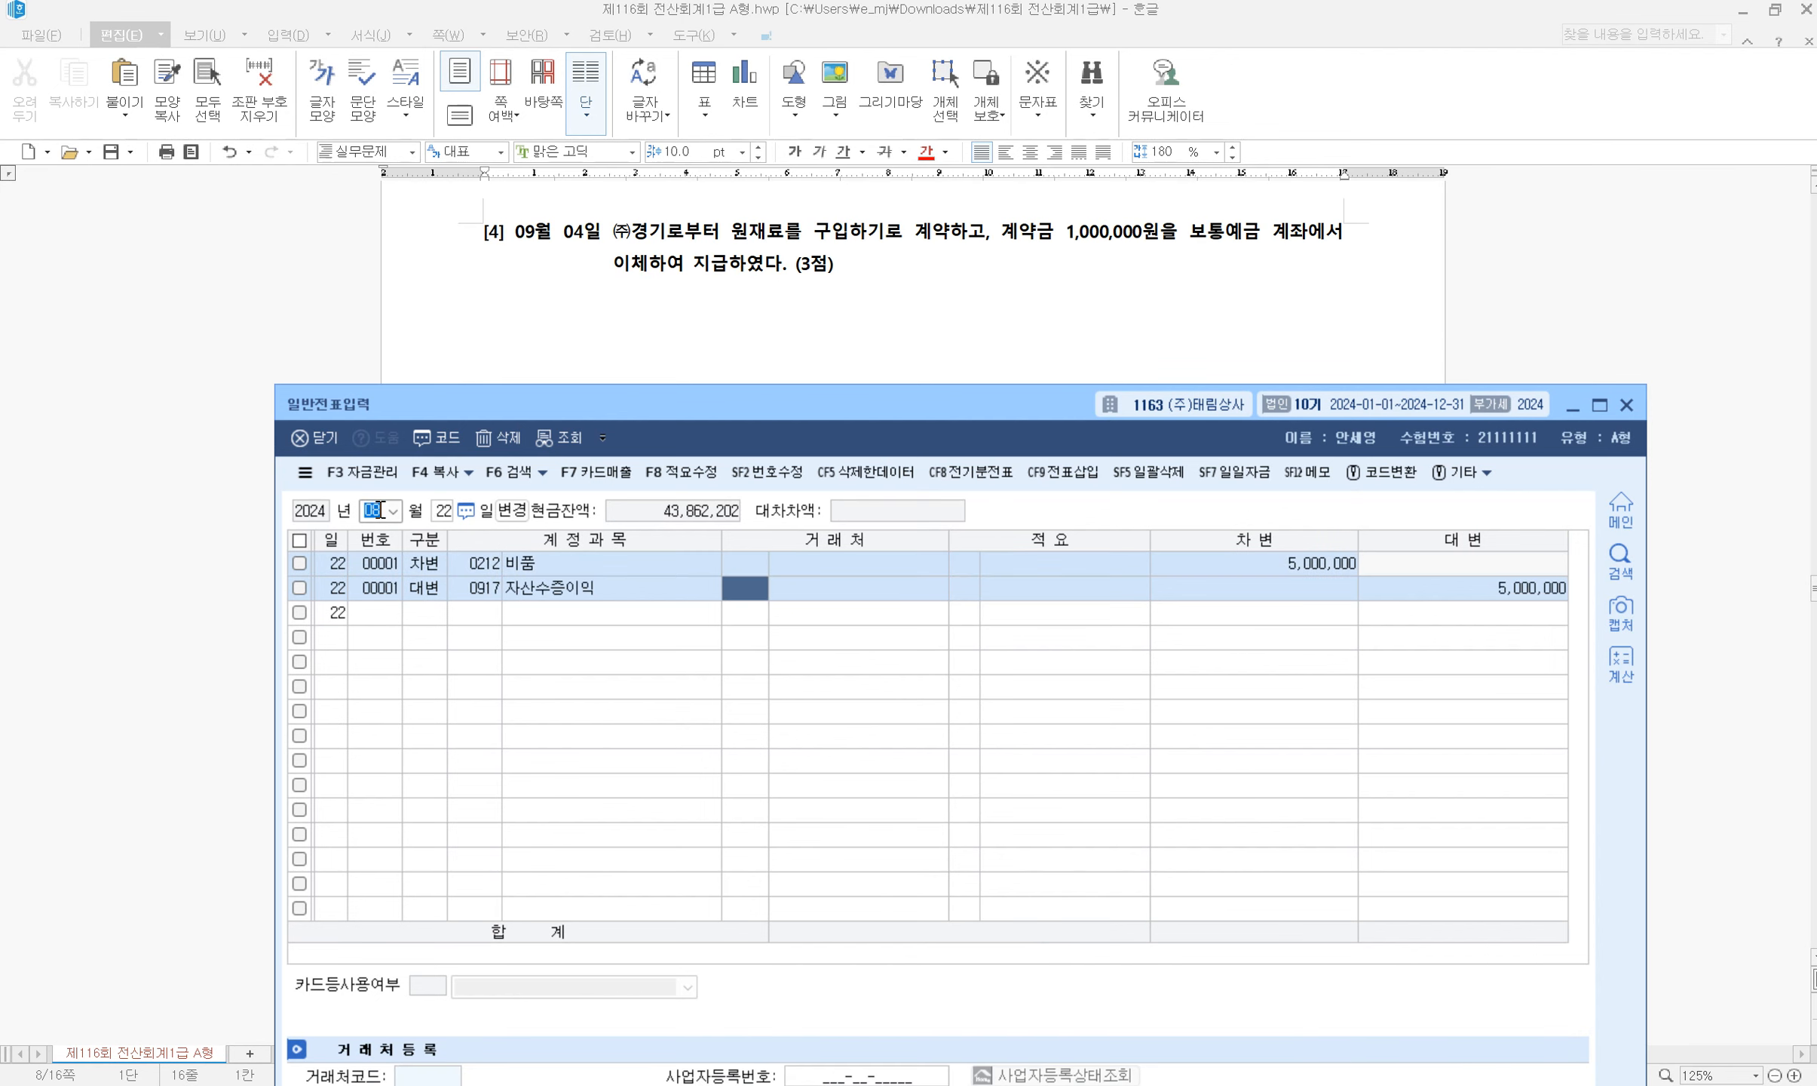
text(0904)
key(Return)
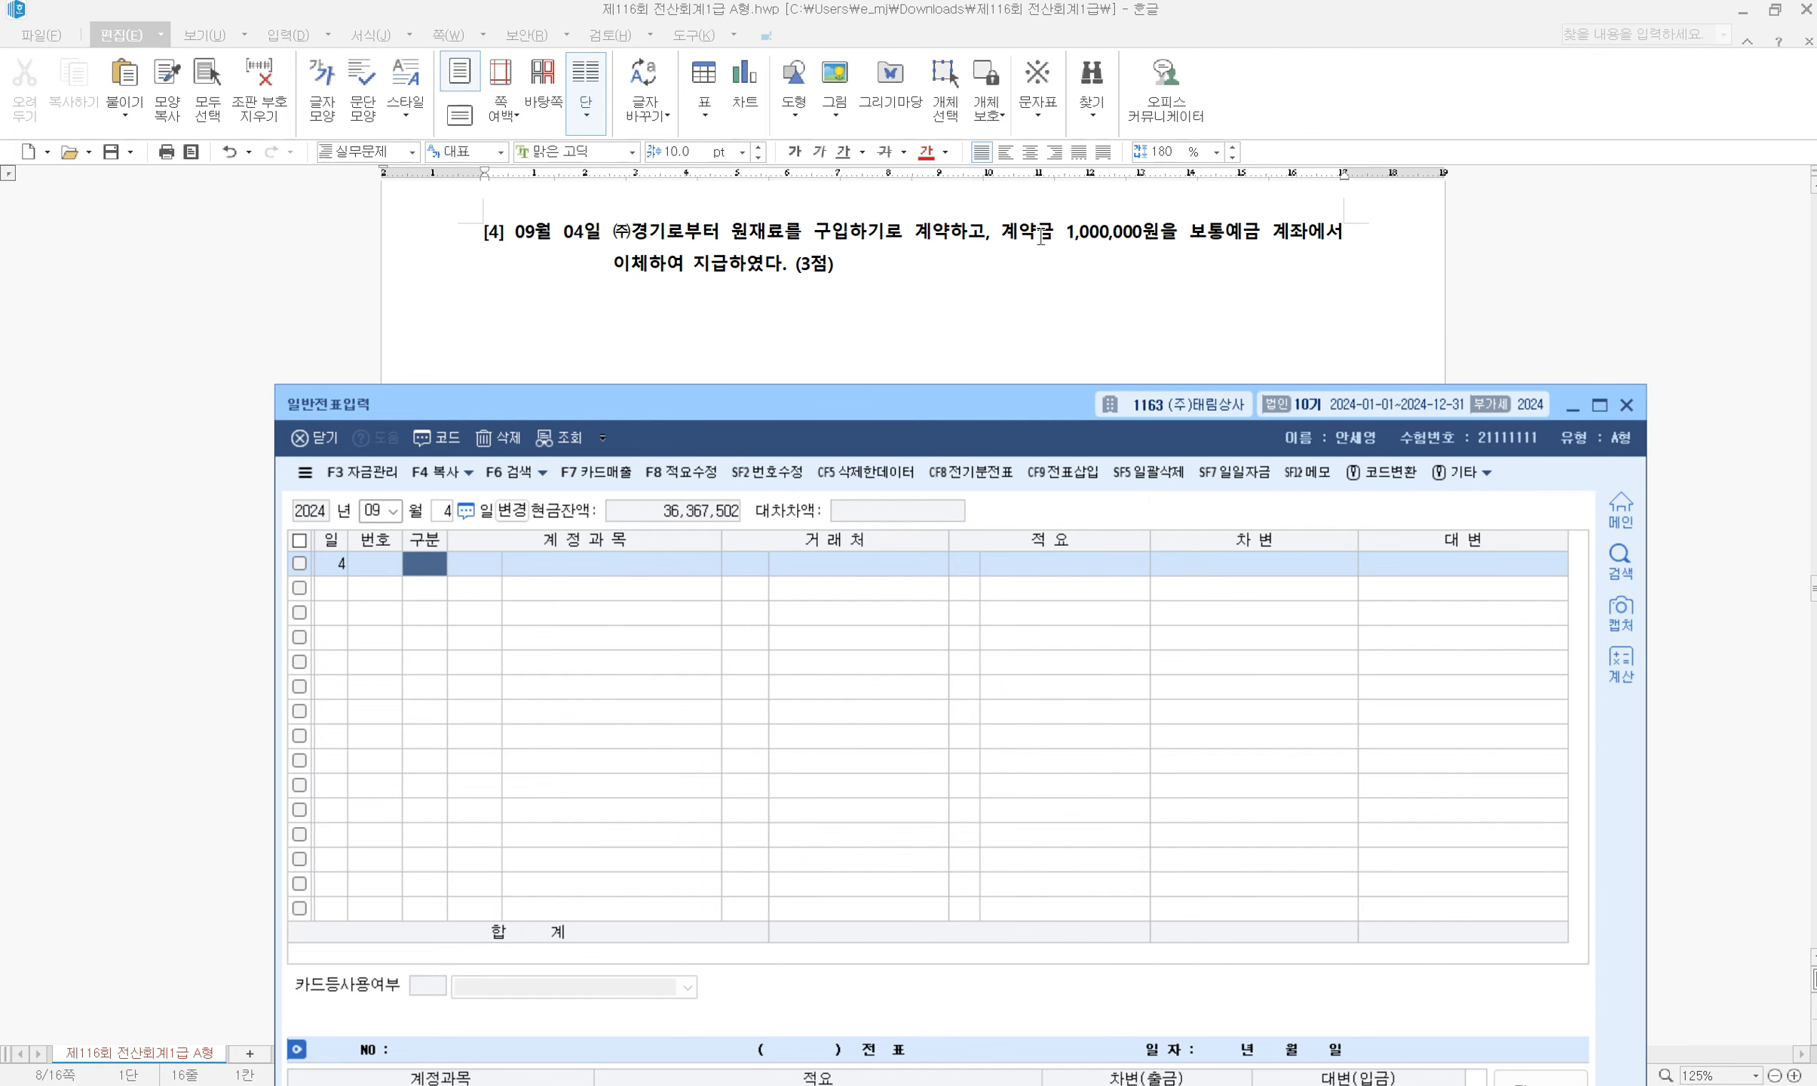
drag(1001, 230, 653, 228)
click(1079, 291)
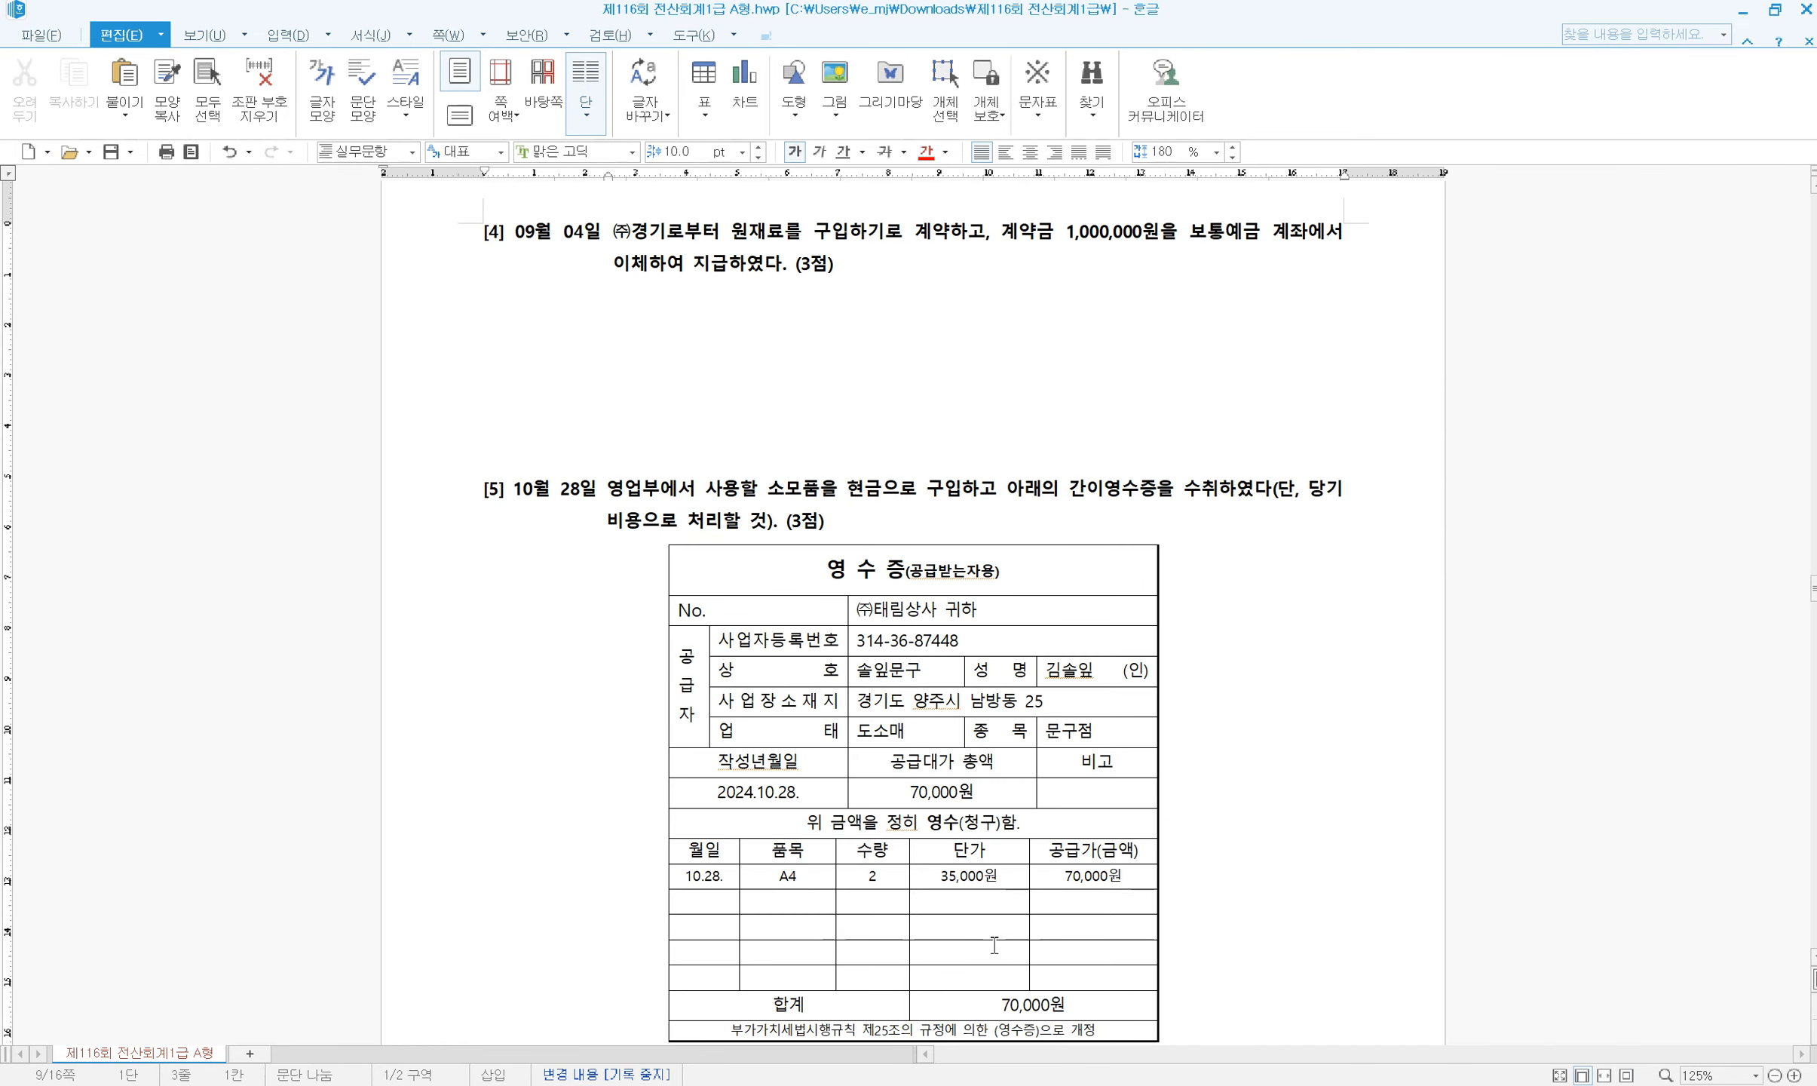
key(alt+Tab)
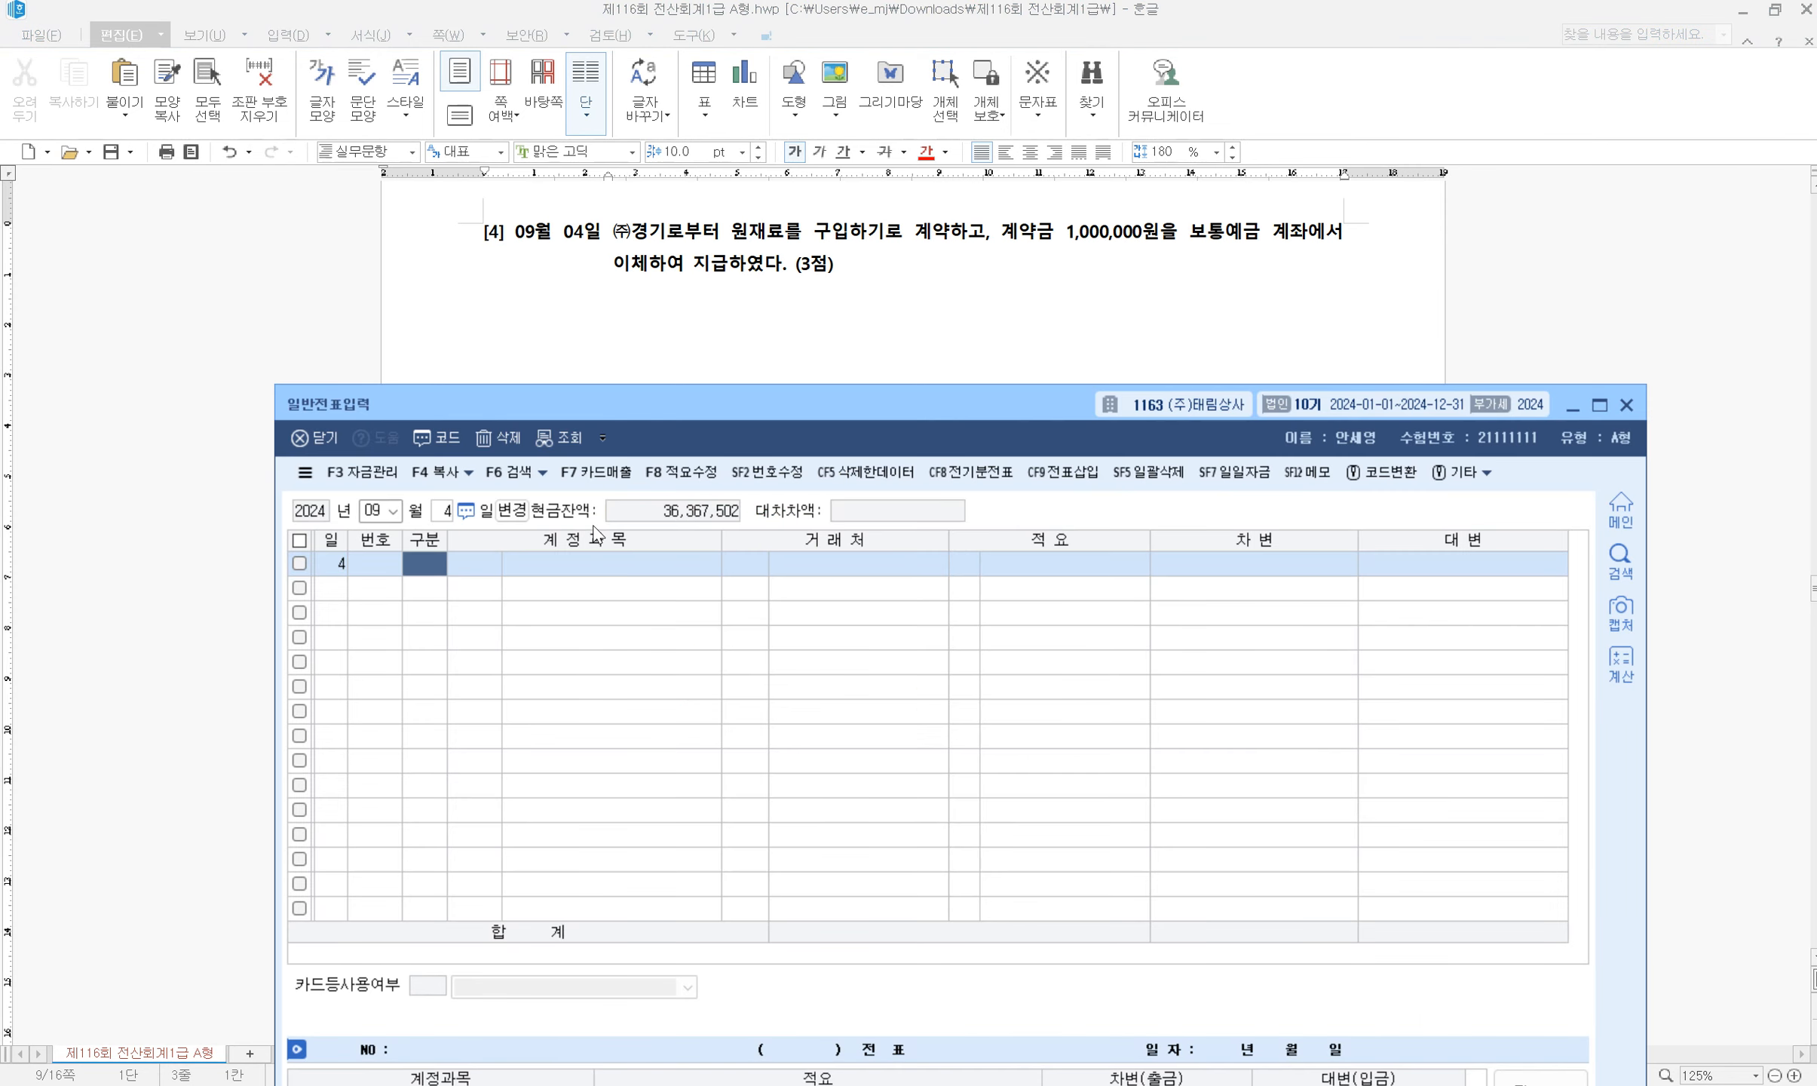
Add a 차변 line for 0131 선급금 of 1,000,000 with (주)경기 as 거래처 to the September 4 voucher
text(3)
key(Return)
text(131)
key(Return)
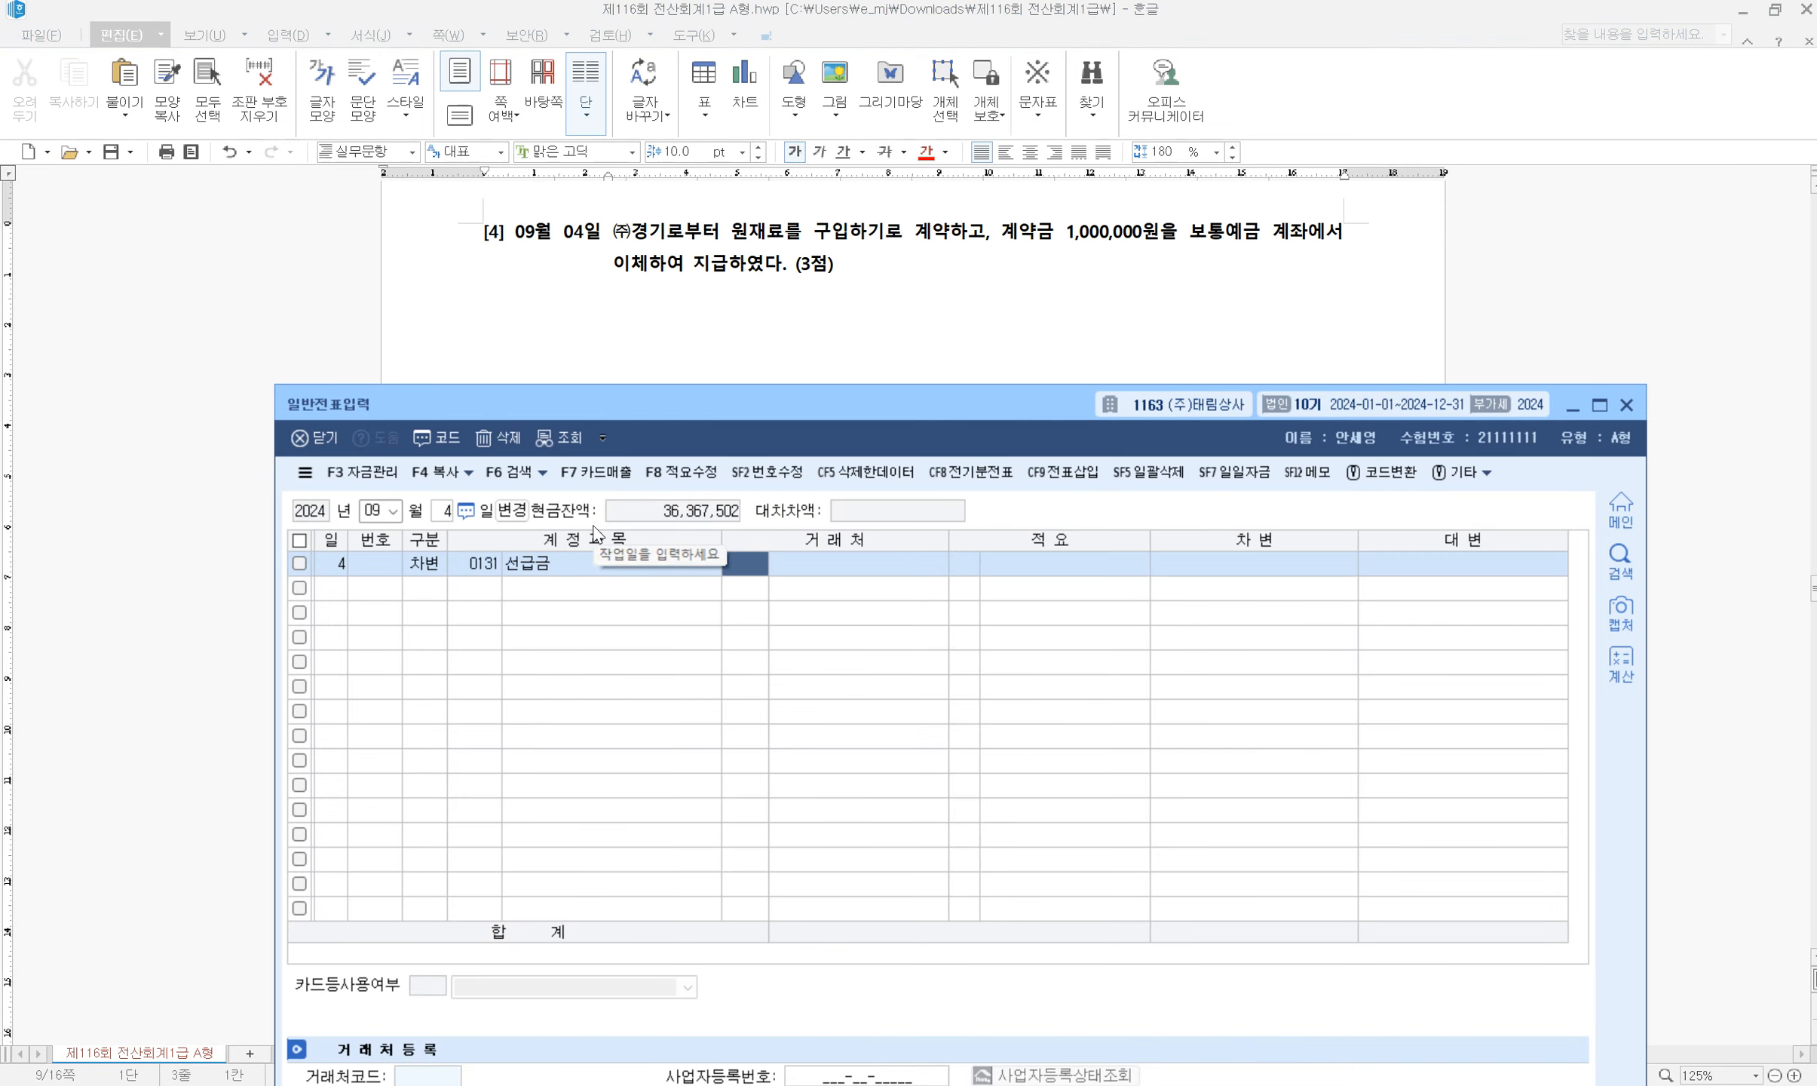
text(118)
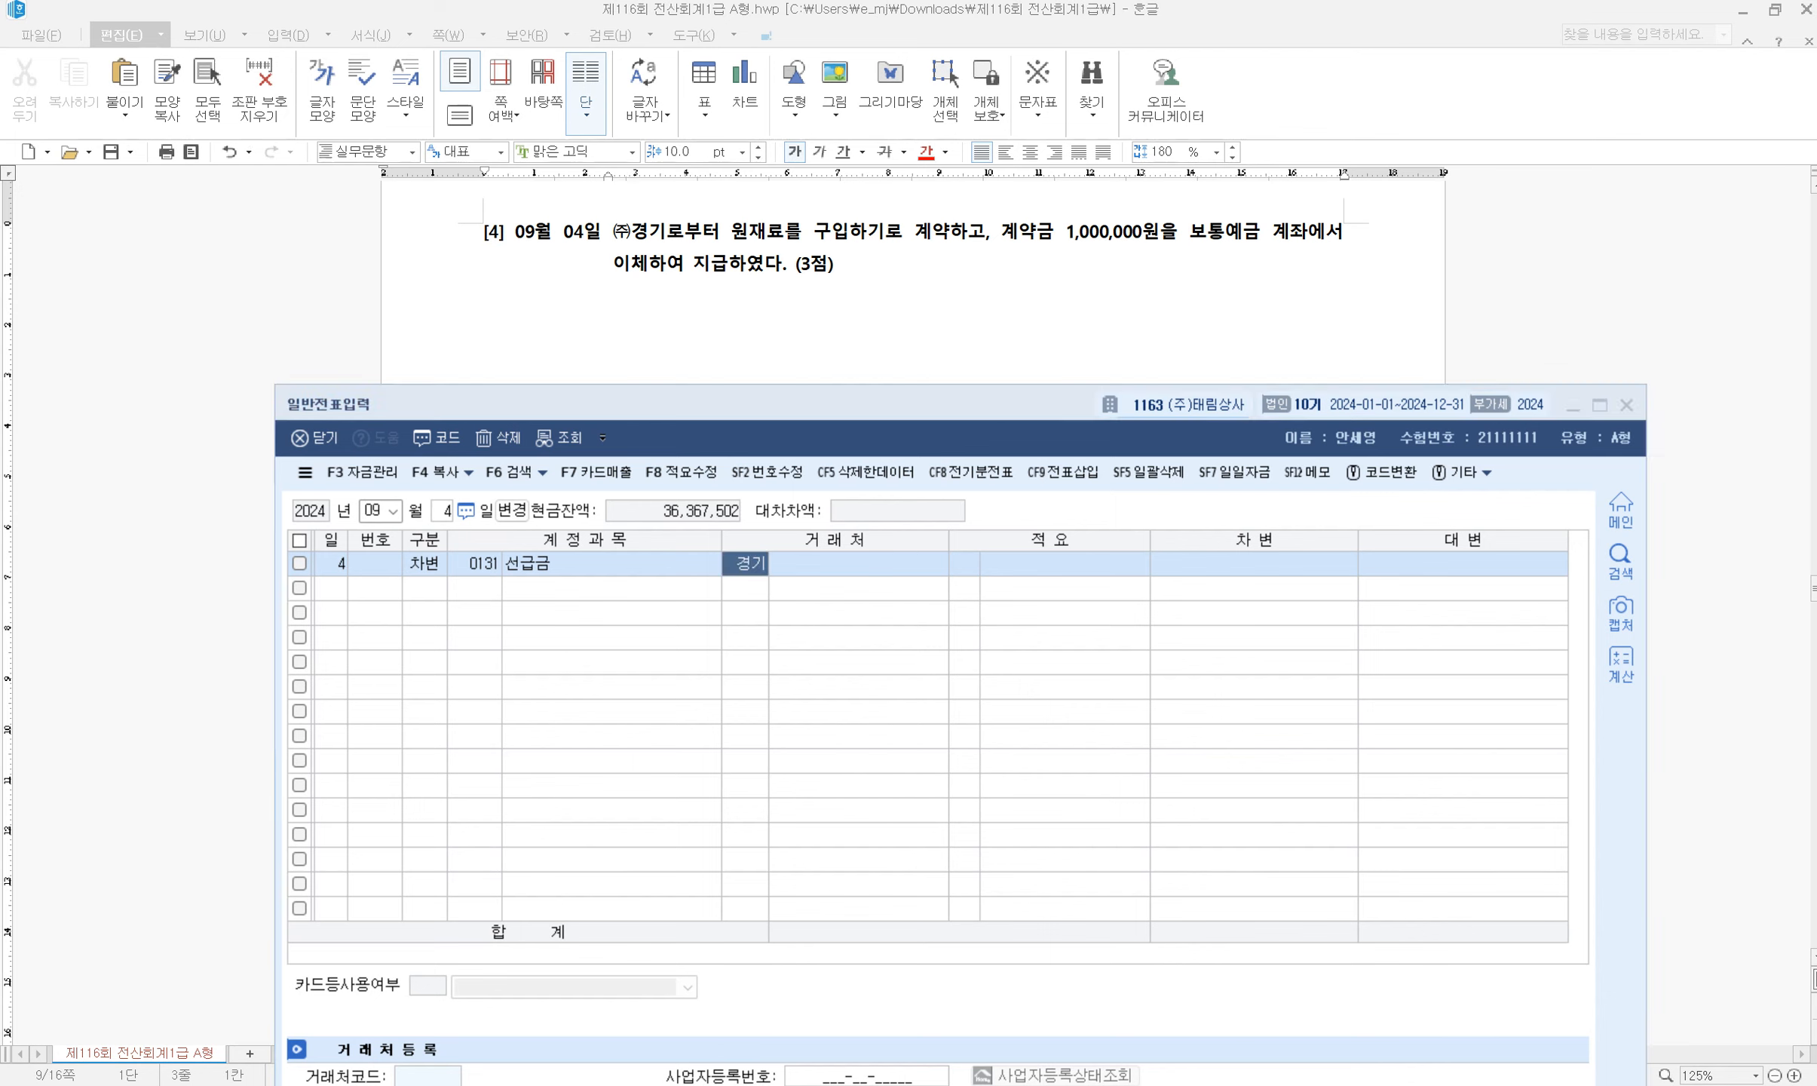
key(Return)
key(Return)
text(1000000)
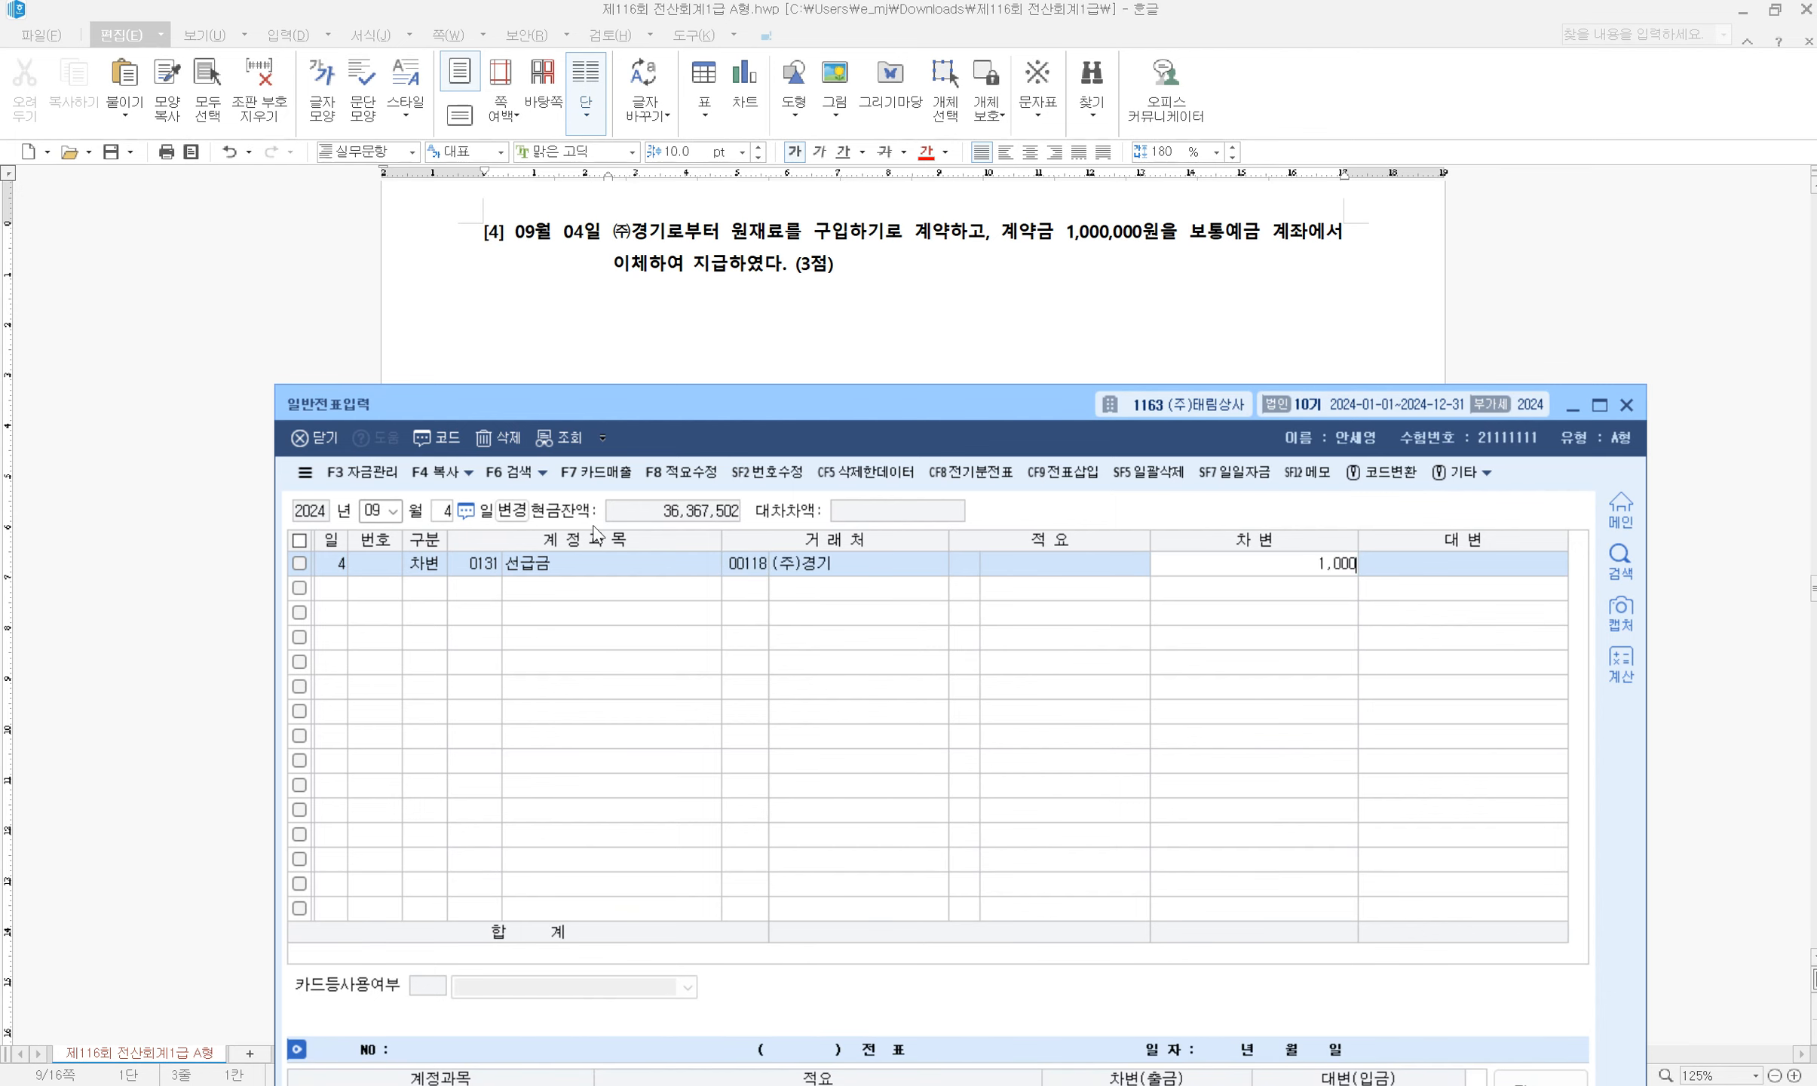
key(Return)
Add a 대변 line for account 0103 보통예금 with 1,000,000 to the September 4 voucher
text(4)
key(Return)
text(103)
key(Return)
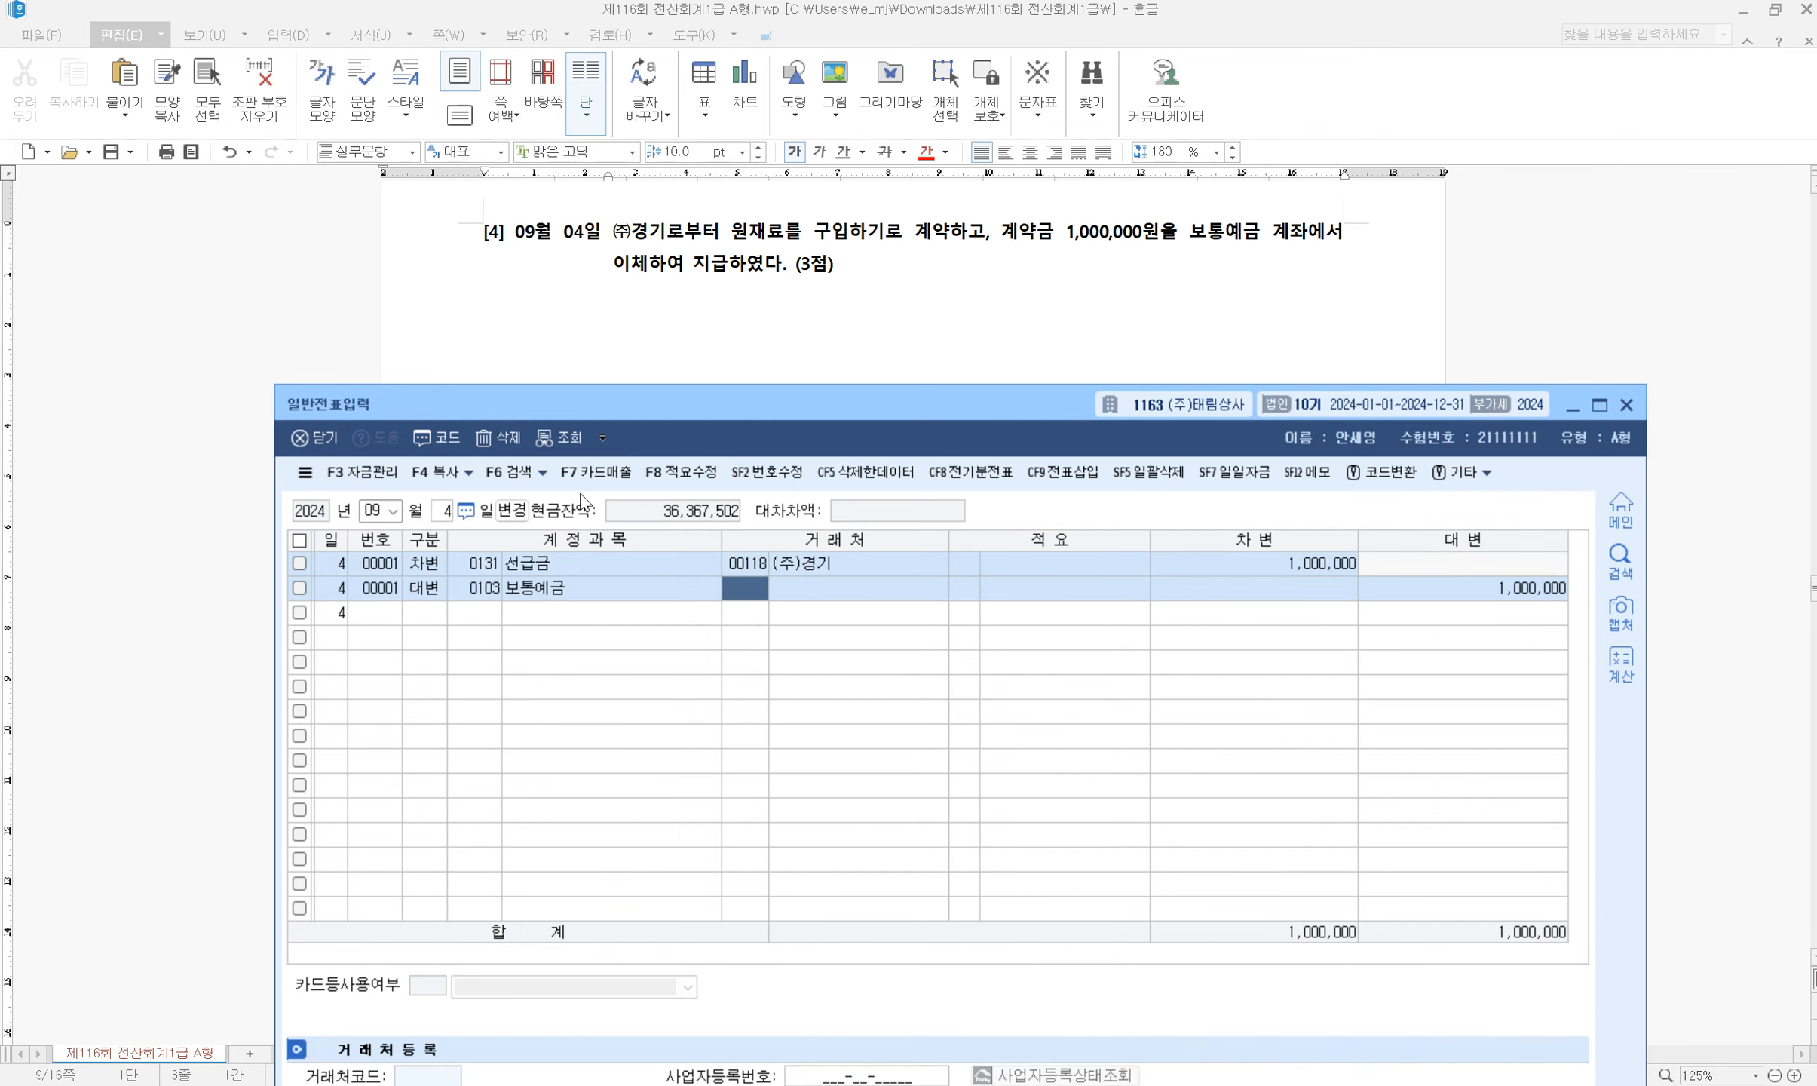
Go to the exam's fifth transaction and set the voucher date to October 28
scroll(803, 300, down, 5)
scroll(803, 300, up, 1)
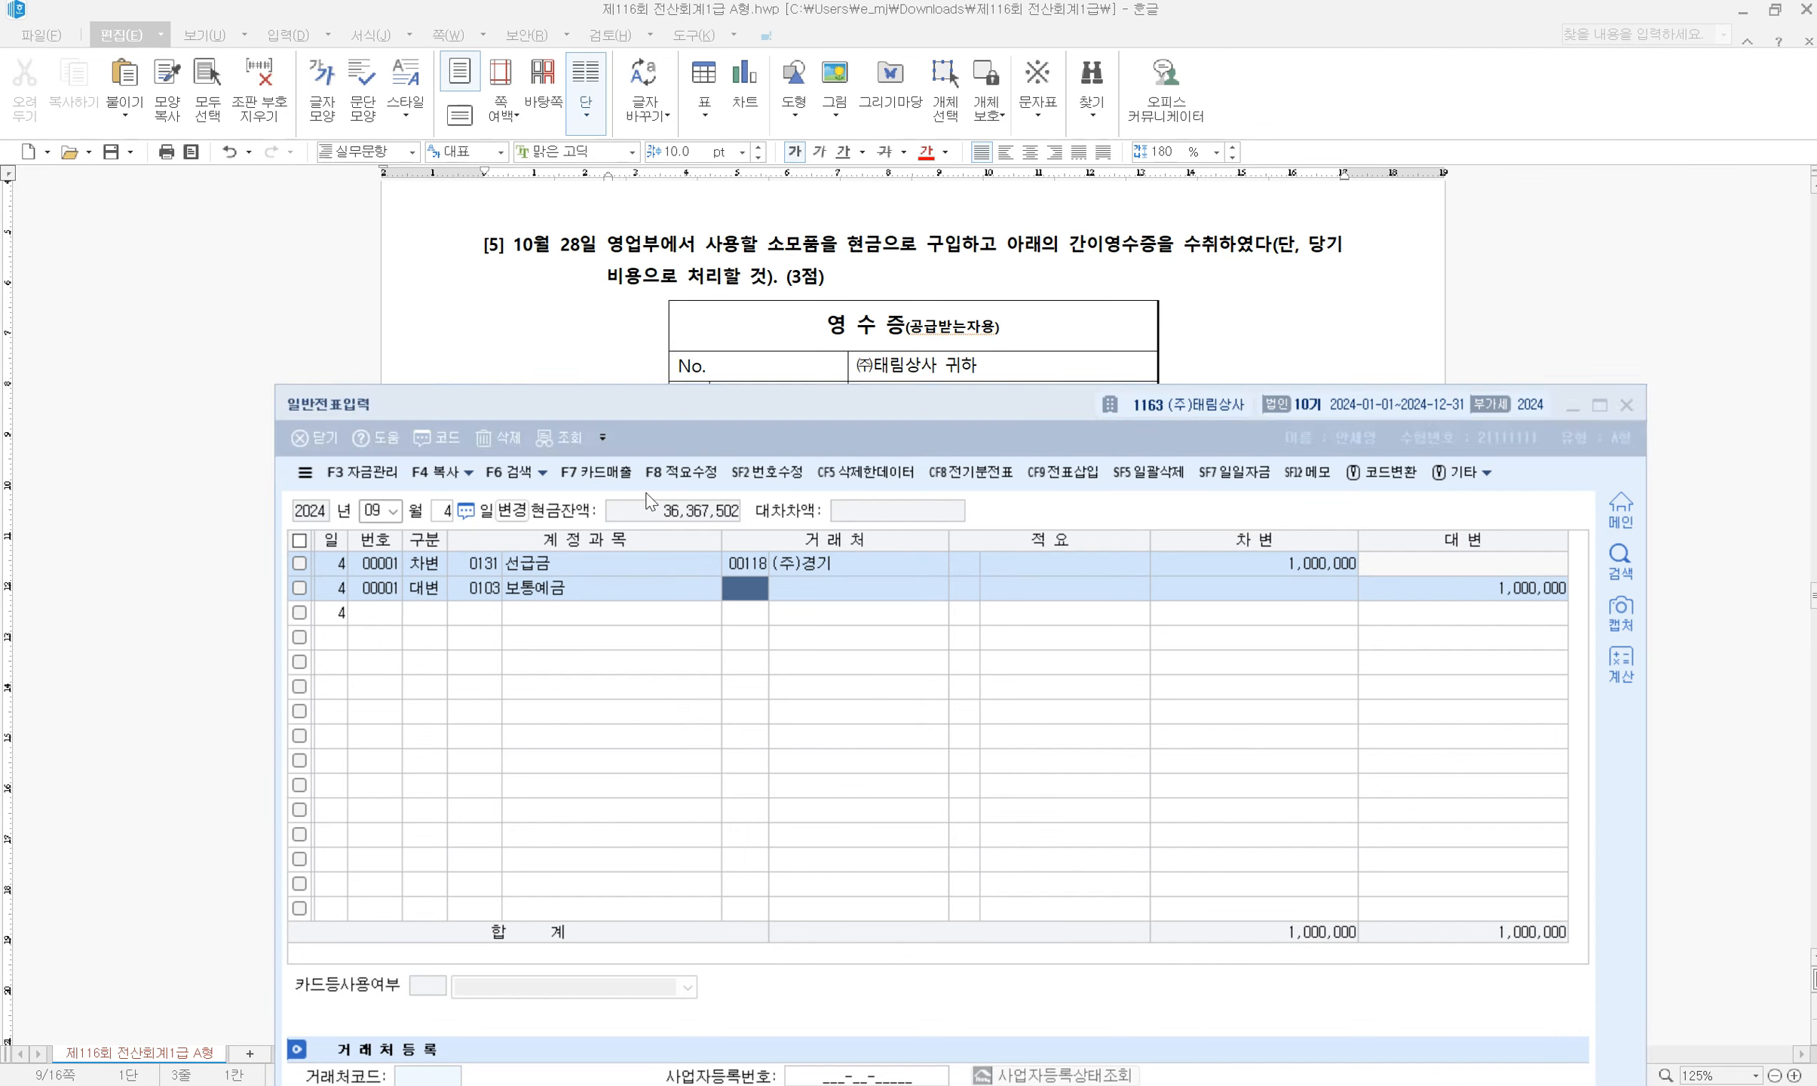
key(Return)
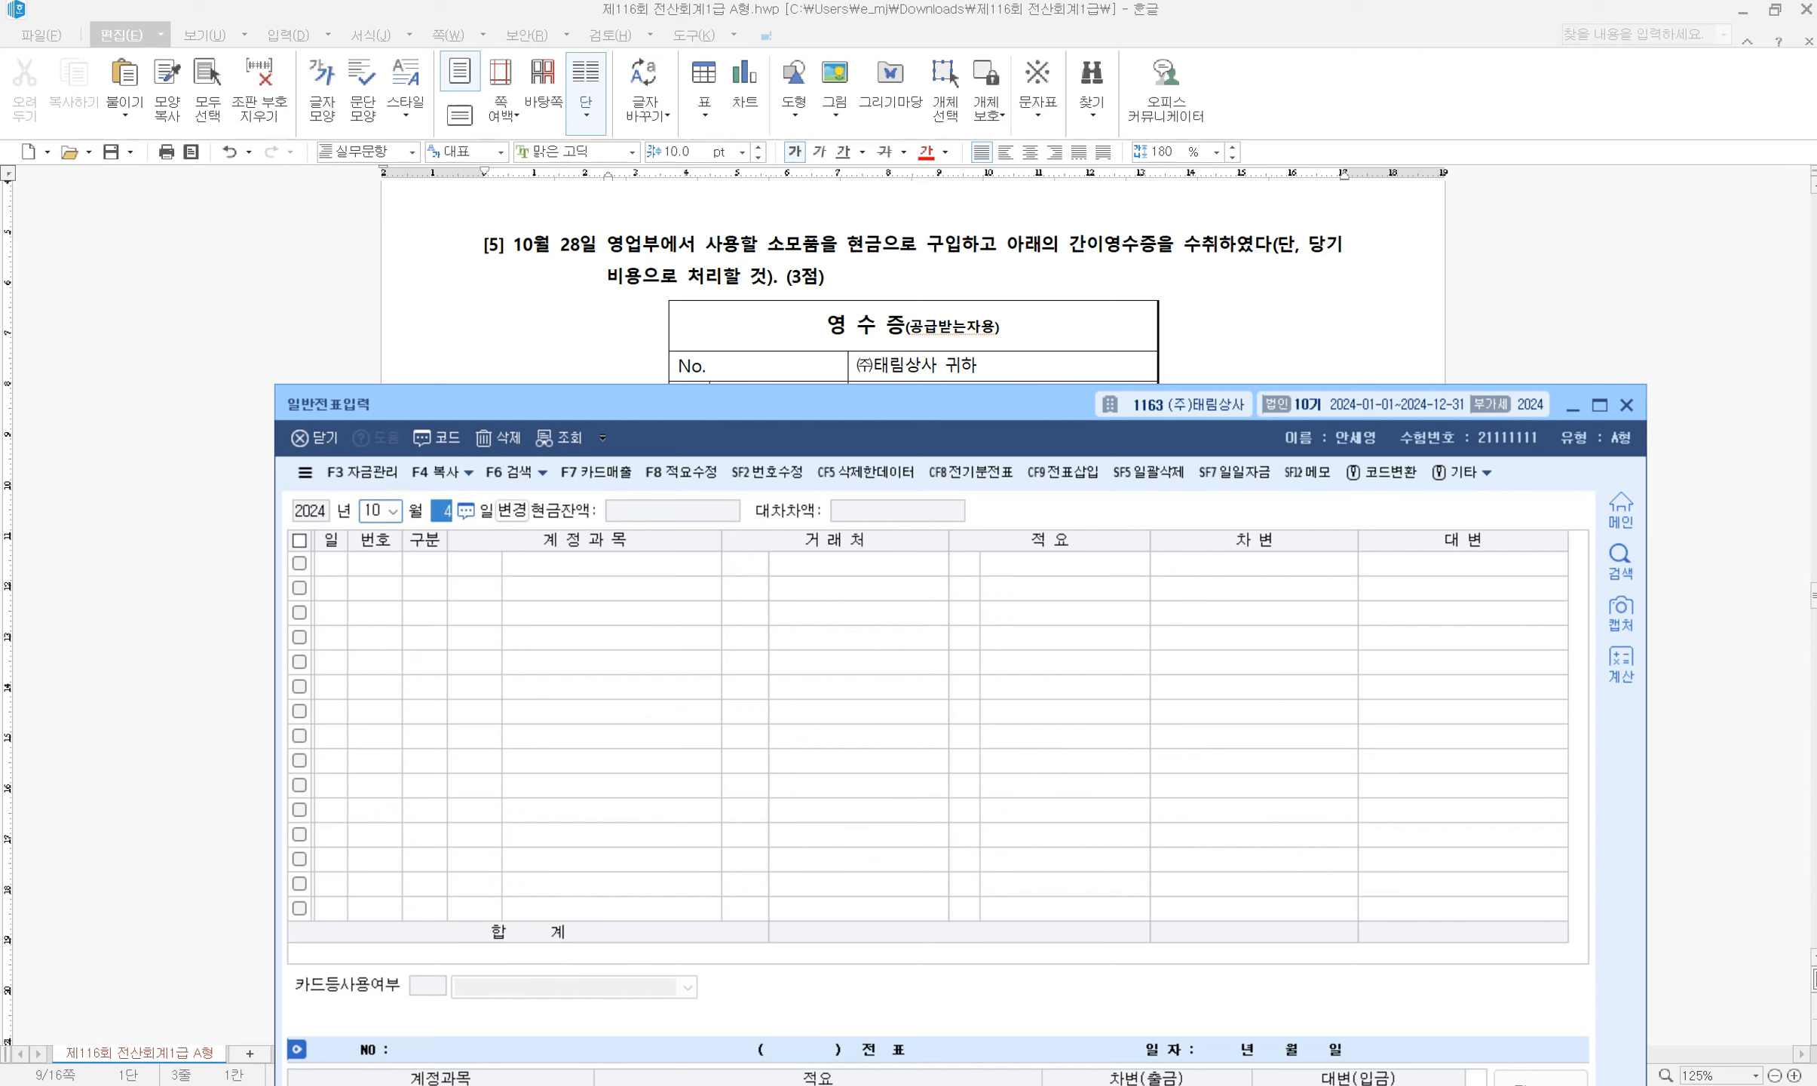
text(28)
key(Return)
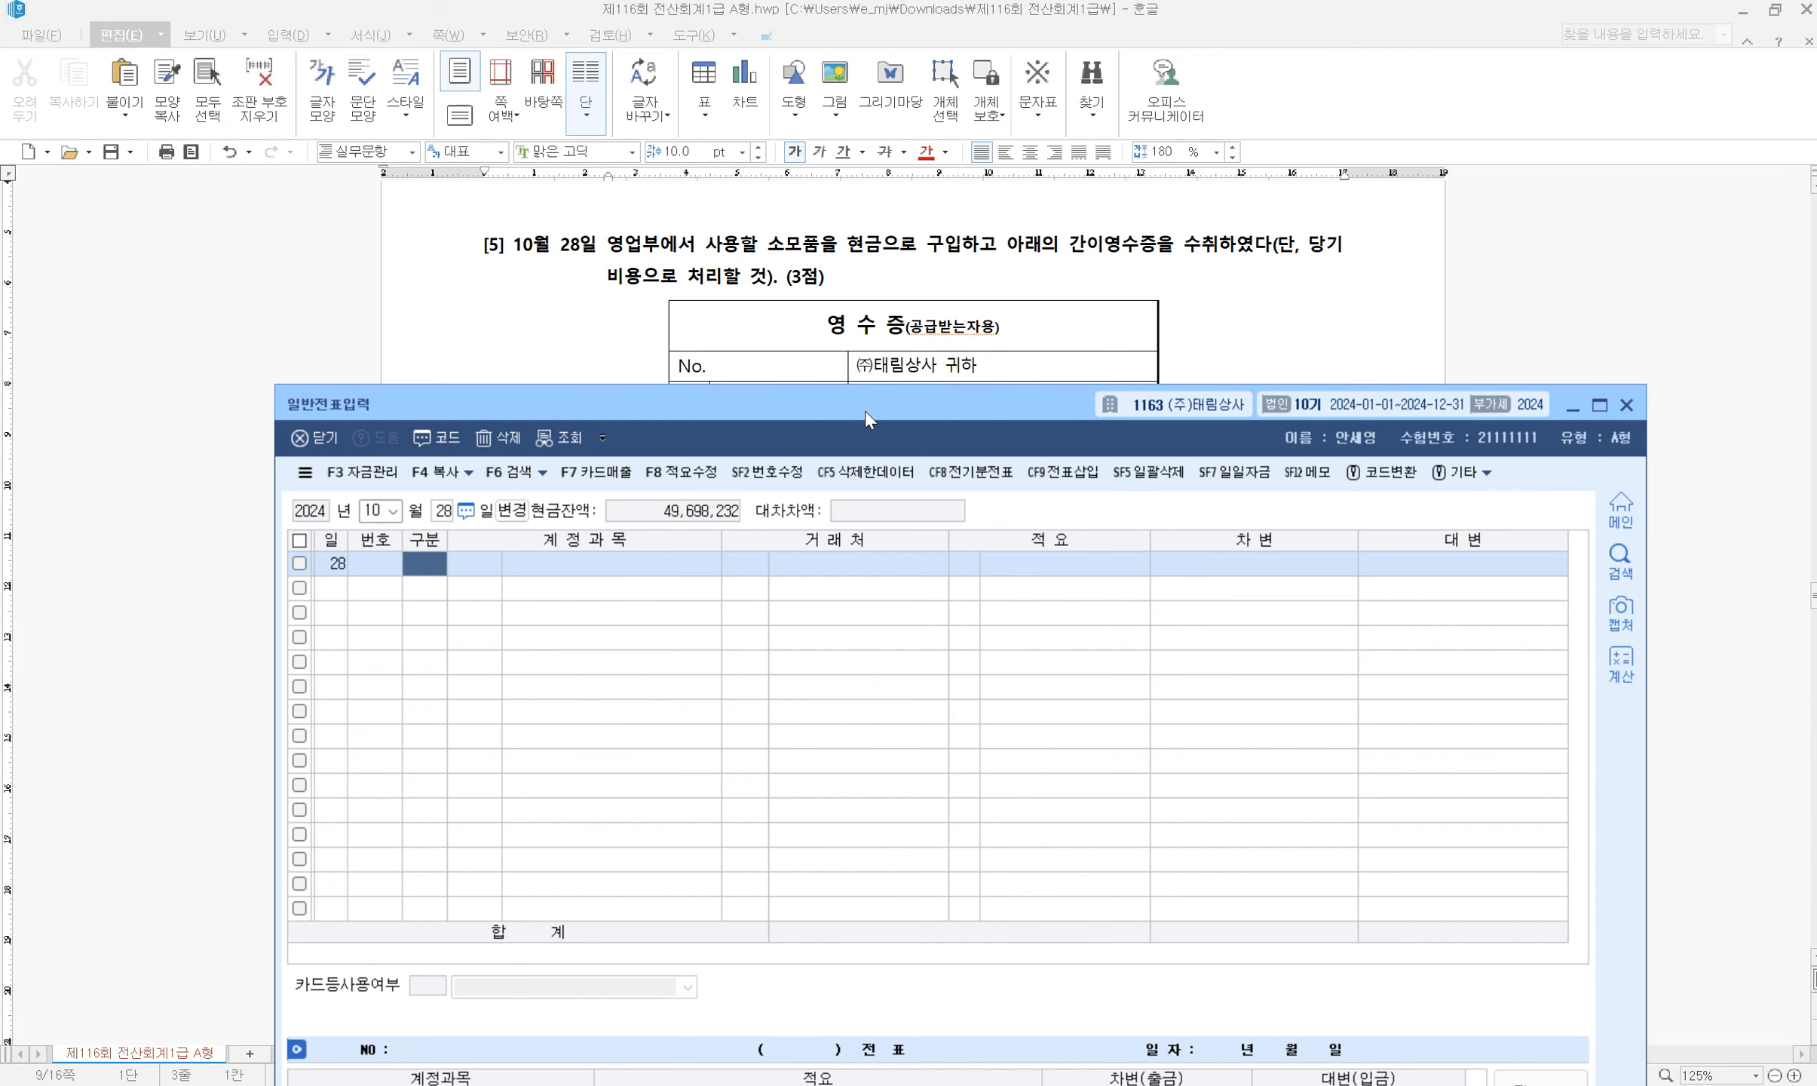
Enter a 출금 line for account 0830 소모품비 with 70,000, as on the receipt, in the October 28 voucher
drag(865, 411, 785, 604)
scroll(916, 401, down, 2)
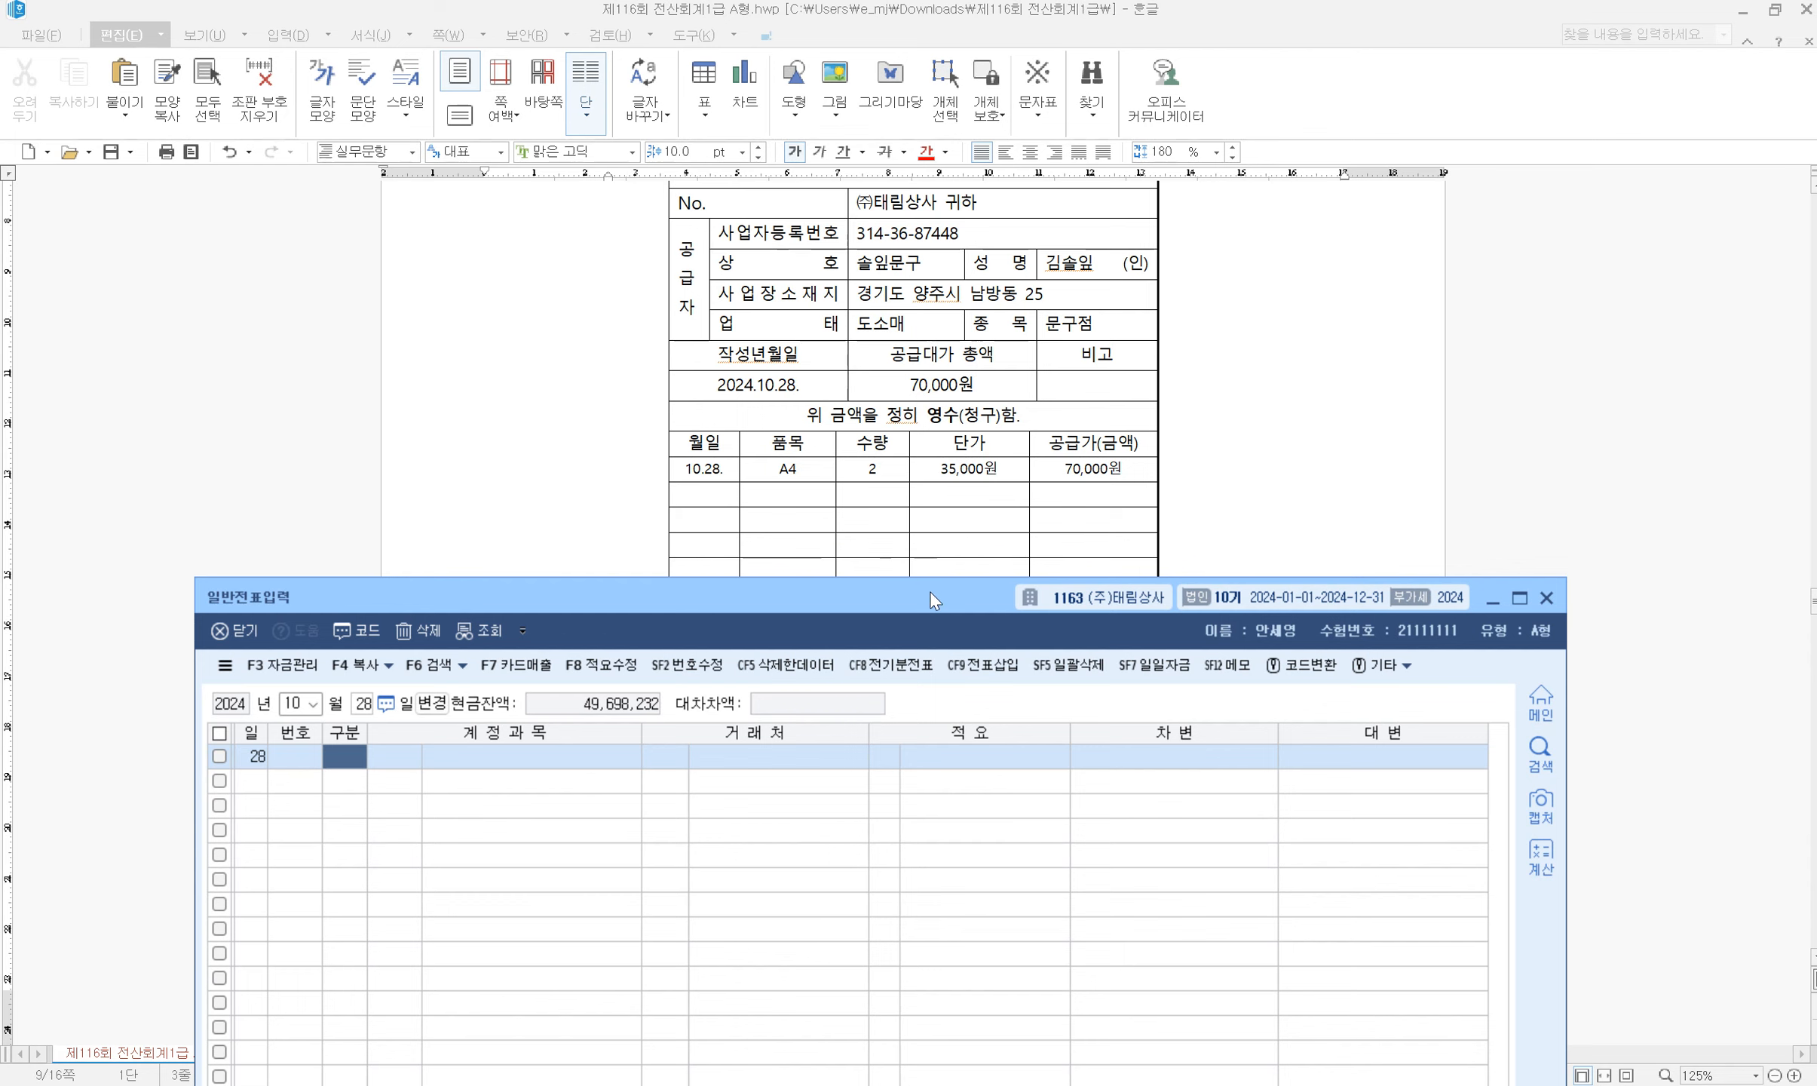
drag(928, 593, 1007, 517)
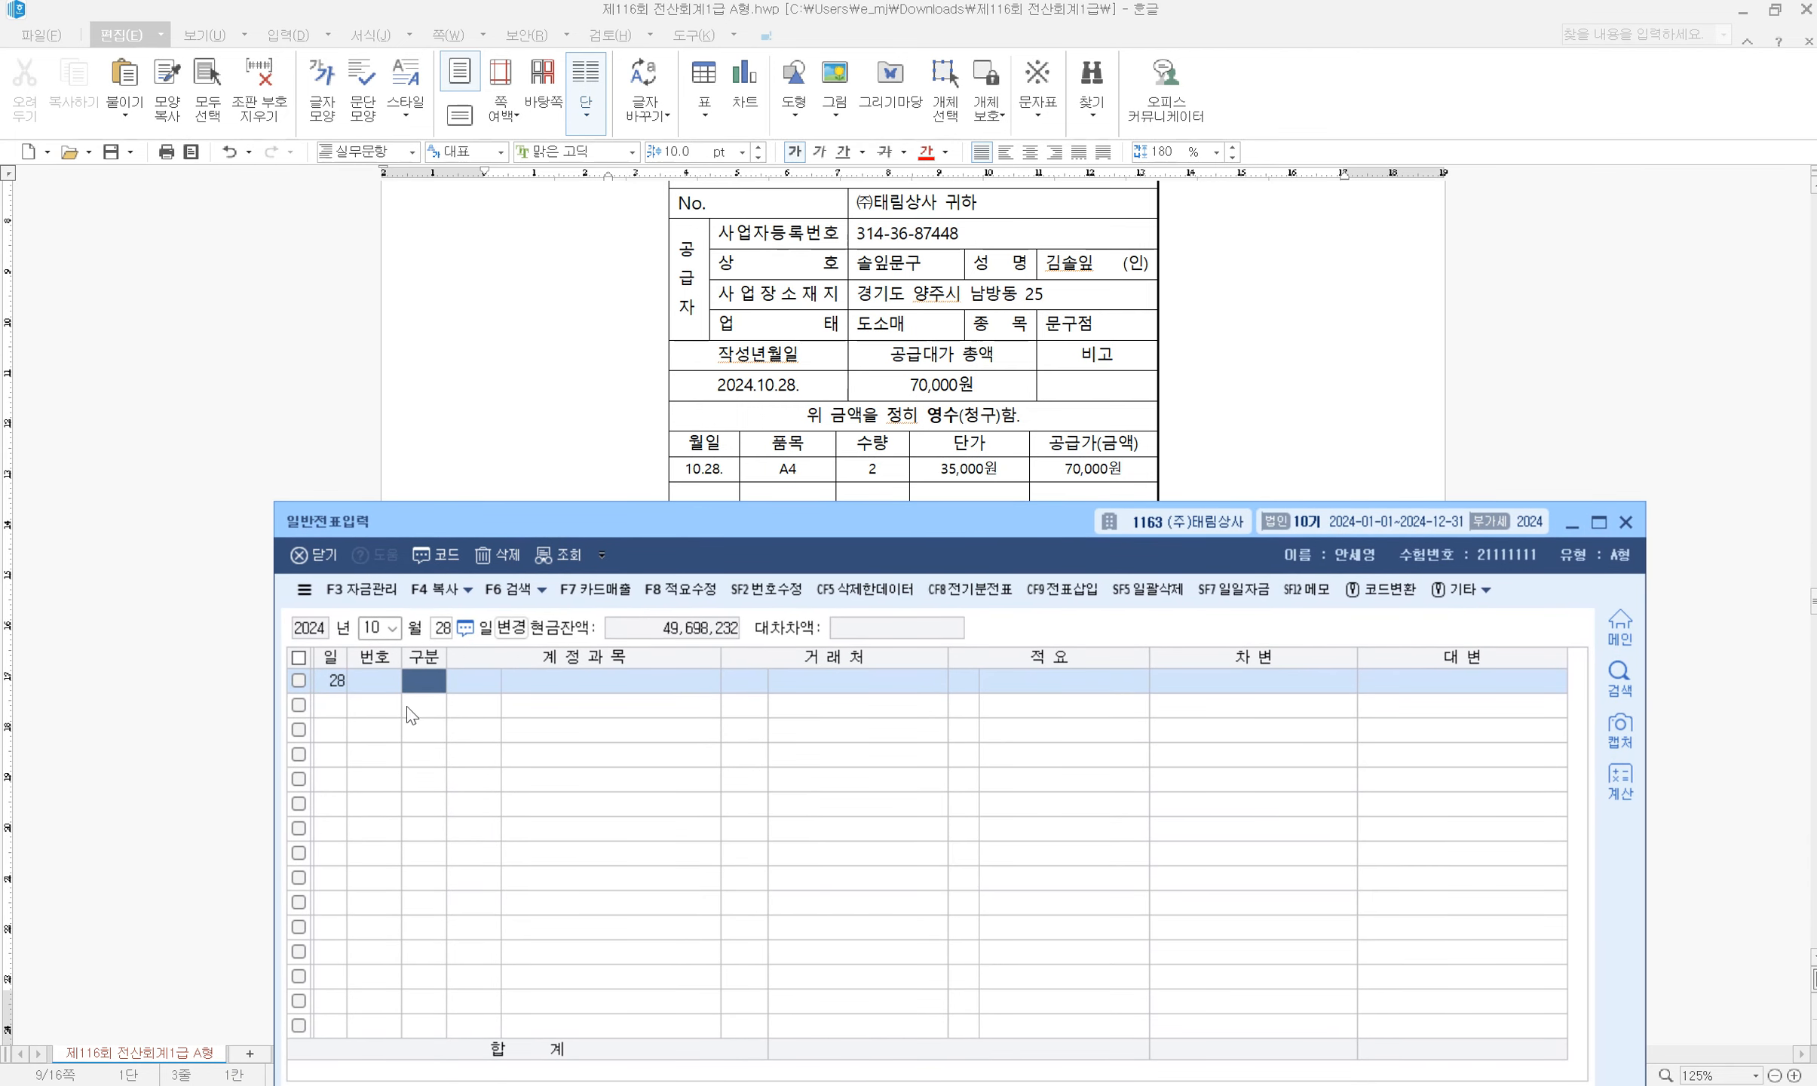
text(1)
key(Return)
text(830)
key(Return)
key(Return)
key(Return)
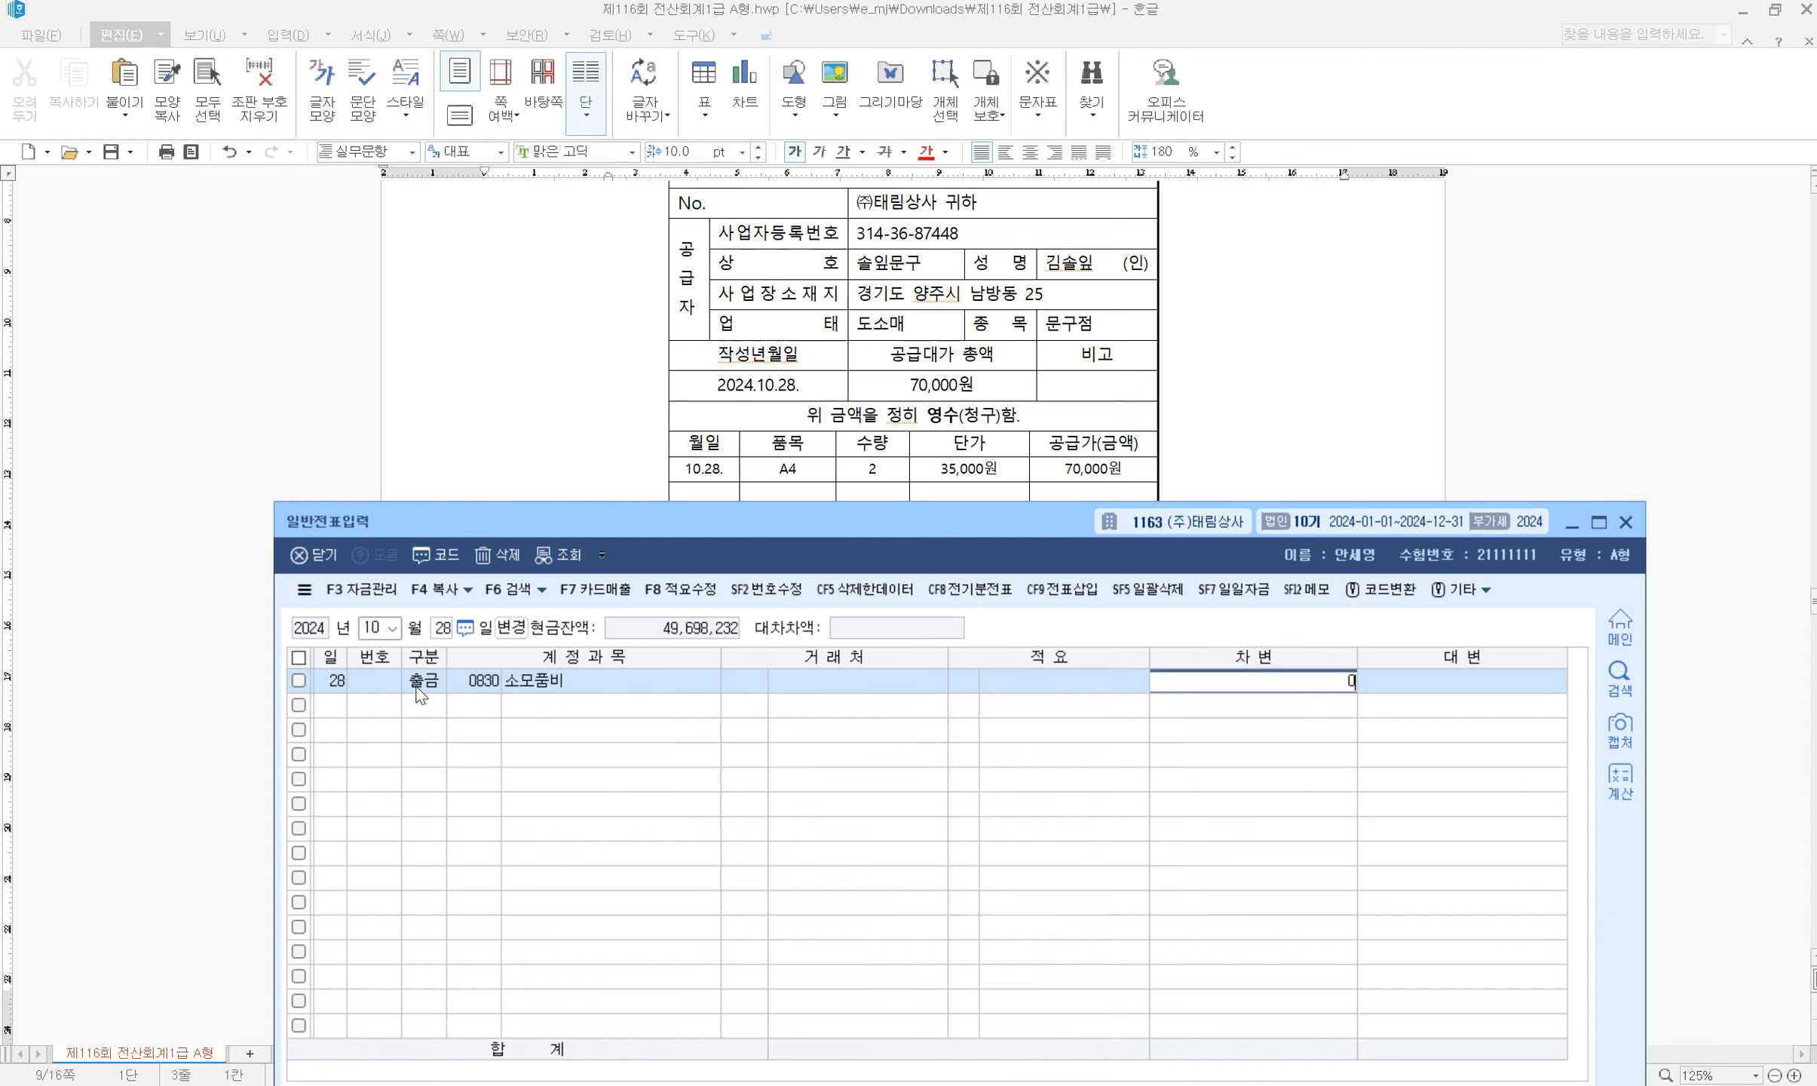
text(700000)
key(Return)
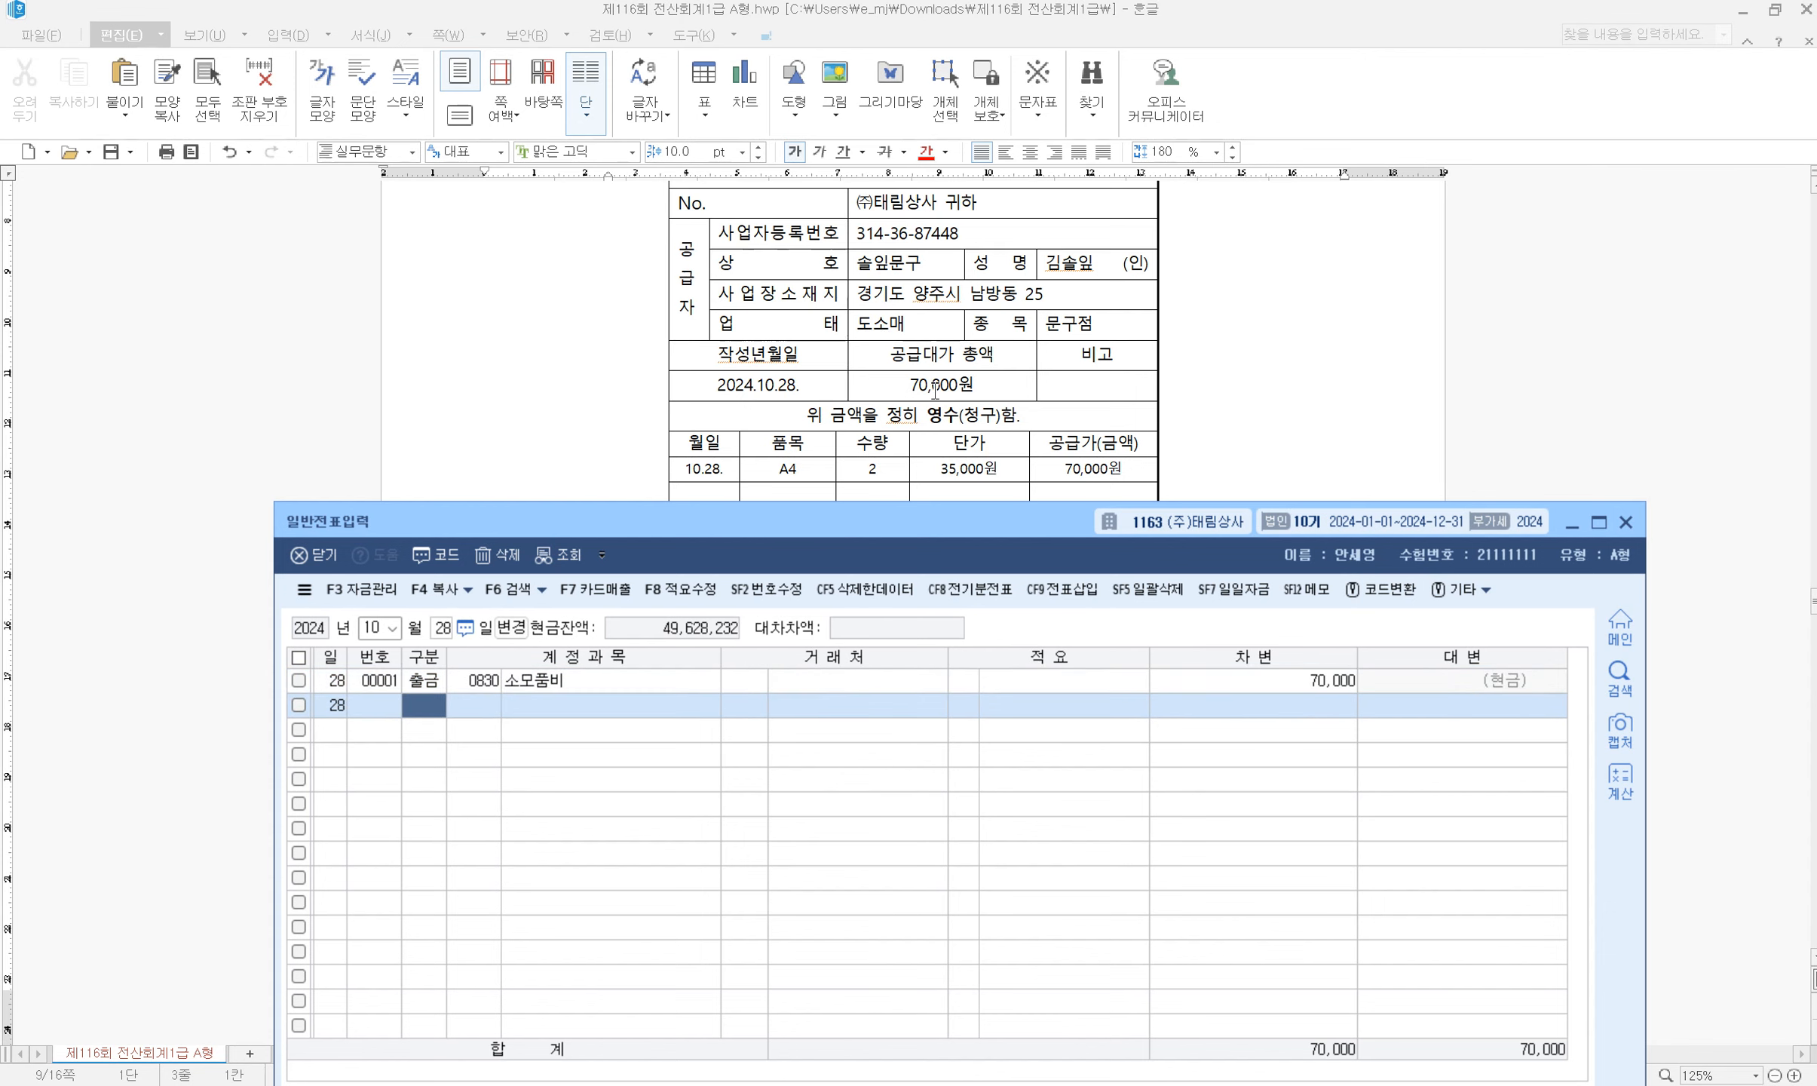
Go to the exam's sixth transaction and set the voucher date to December 1
scroll(935, 390, down, 10)
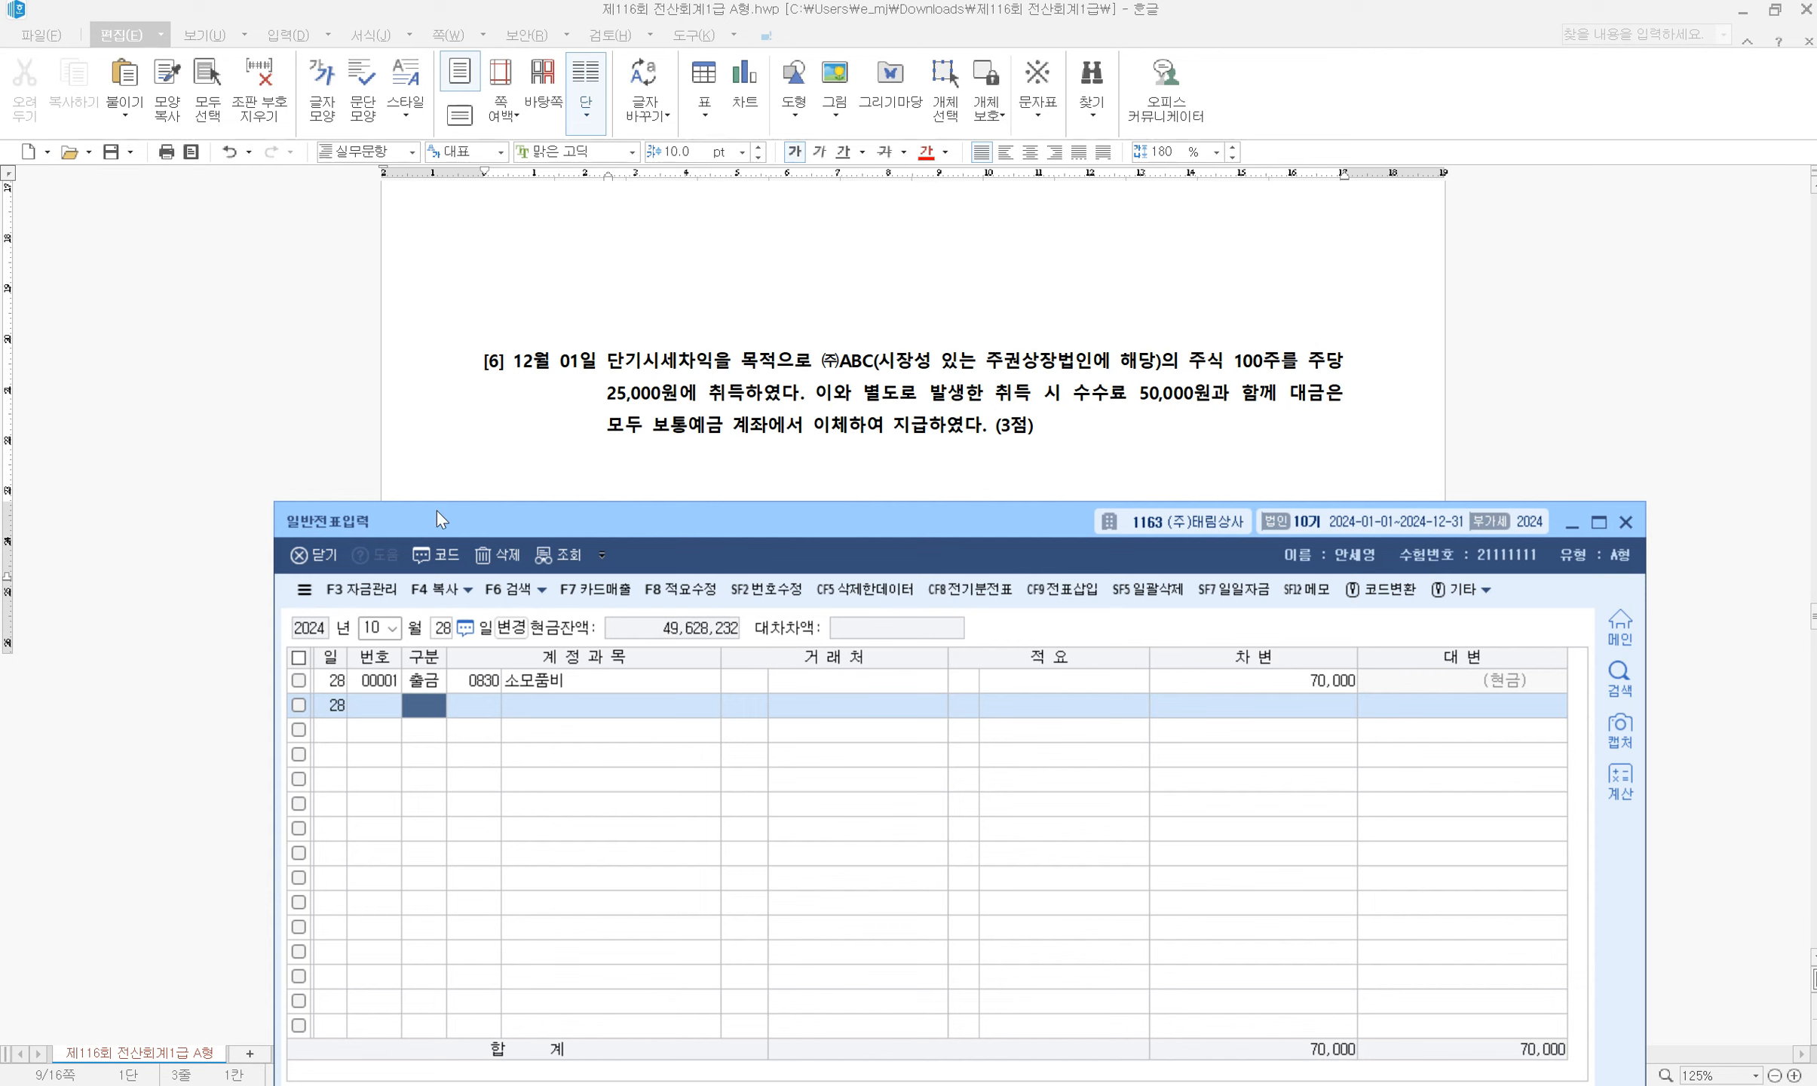
click(374, 628)
text(12)
key(Return)
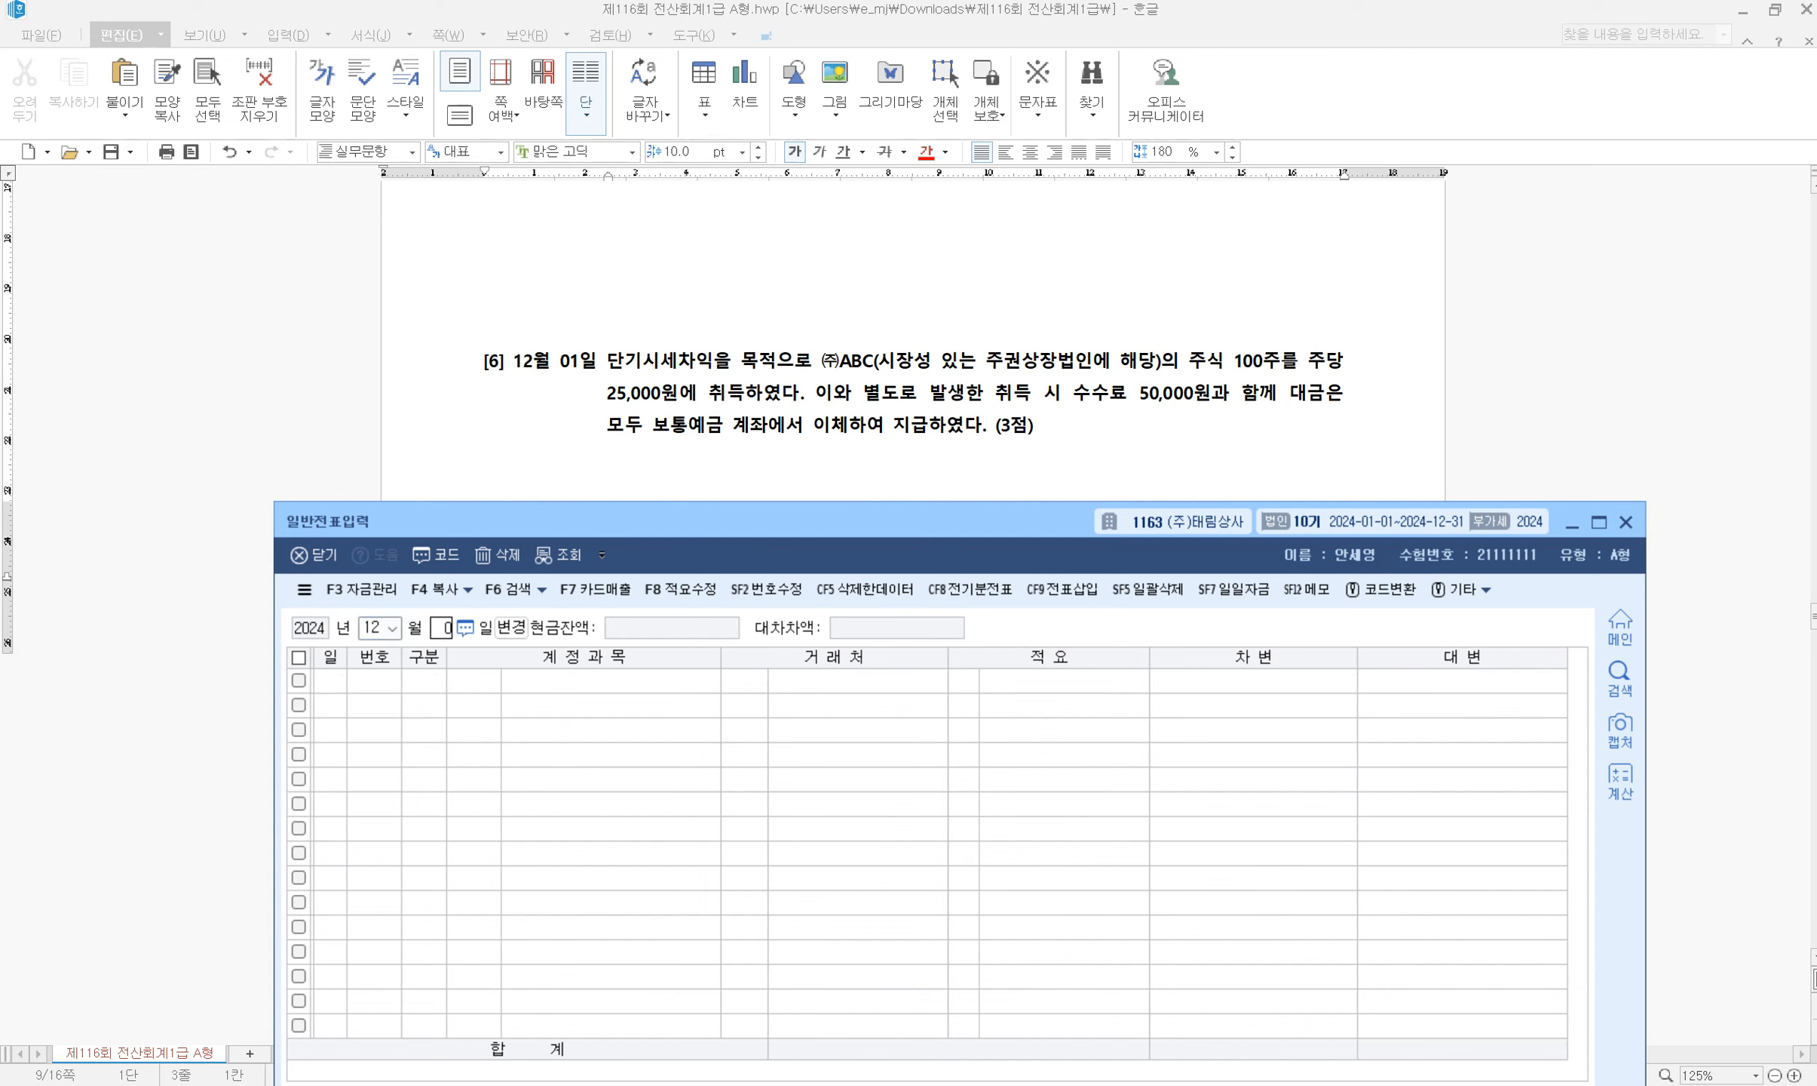
text(1)
key(Return)
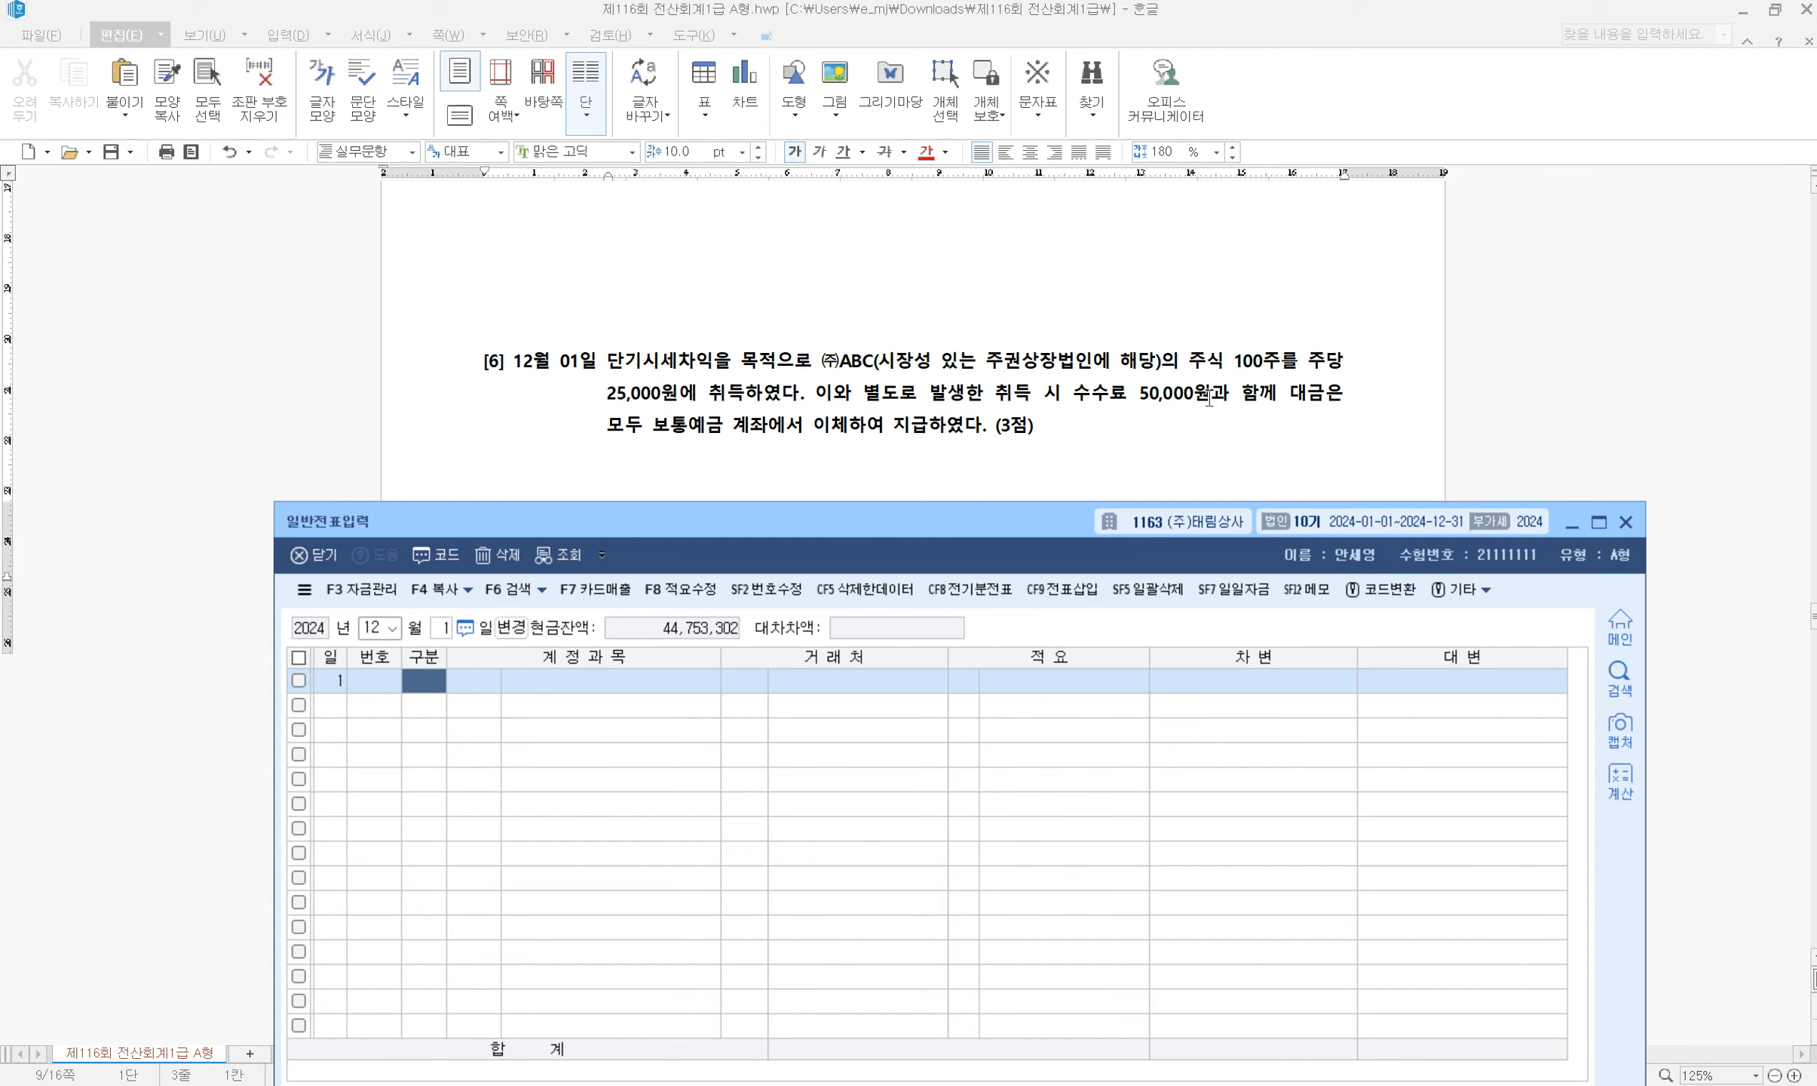
Add a 차변 line for account 0107 단기매매증권 with 2,500,000 to the December 1 voucher
text(3)
key(Return)
text(107)
key(Return)
key(Return)
key(Return)
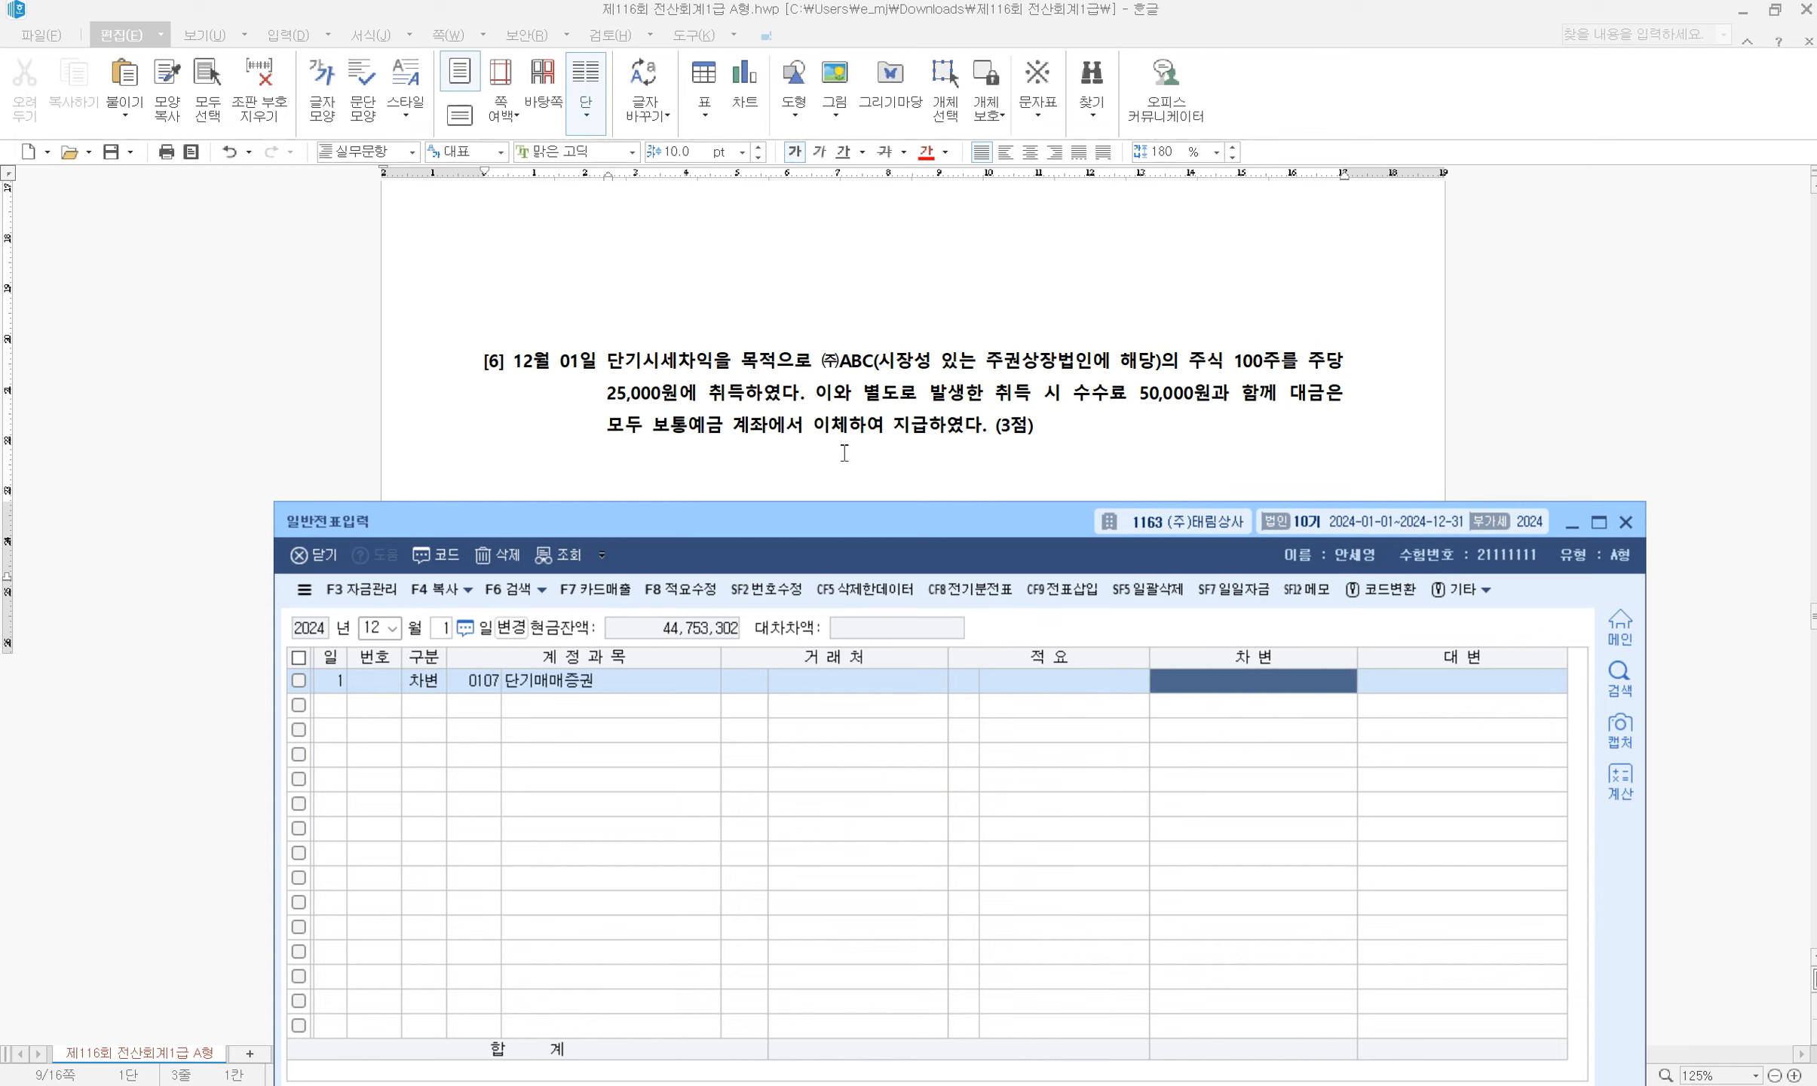
text(2500000)
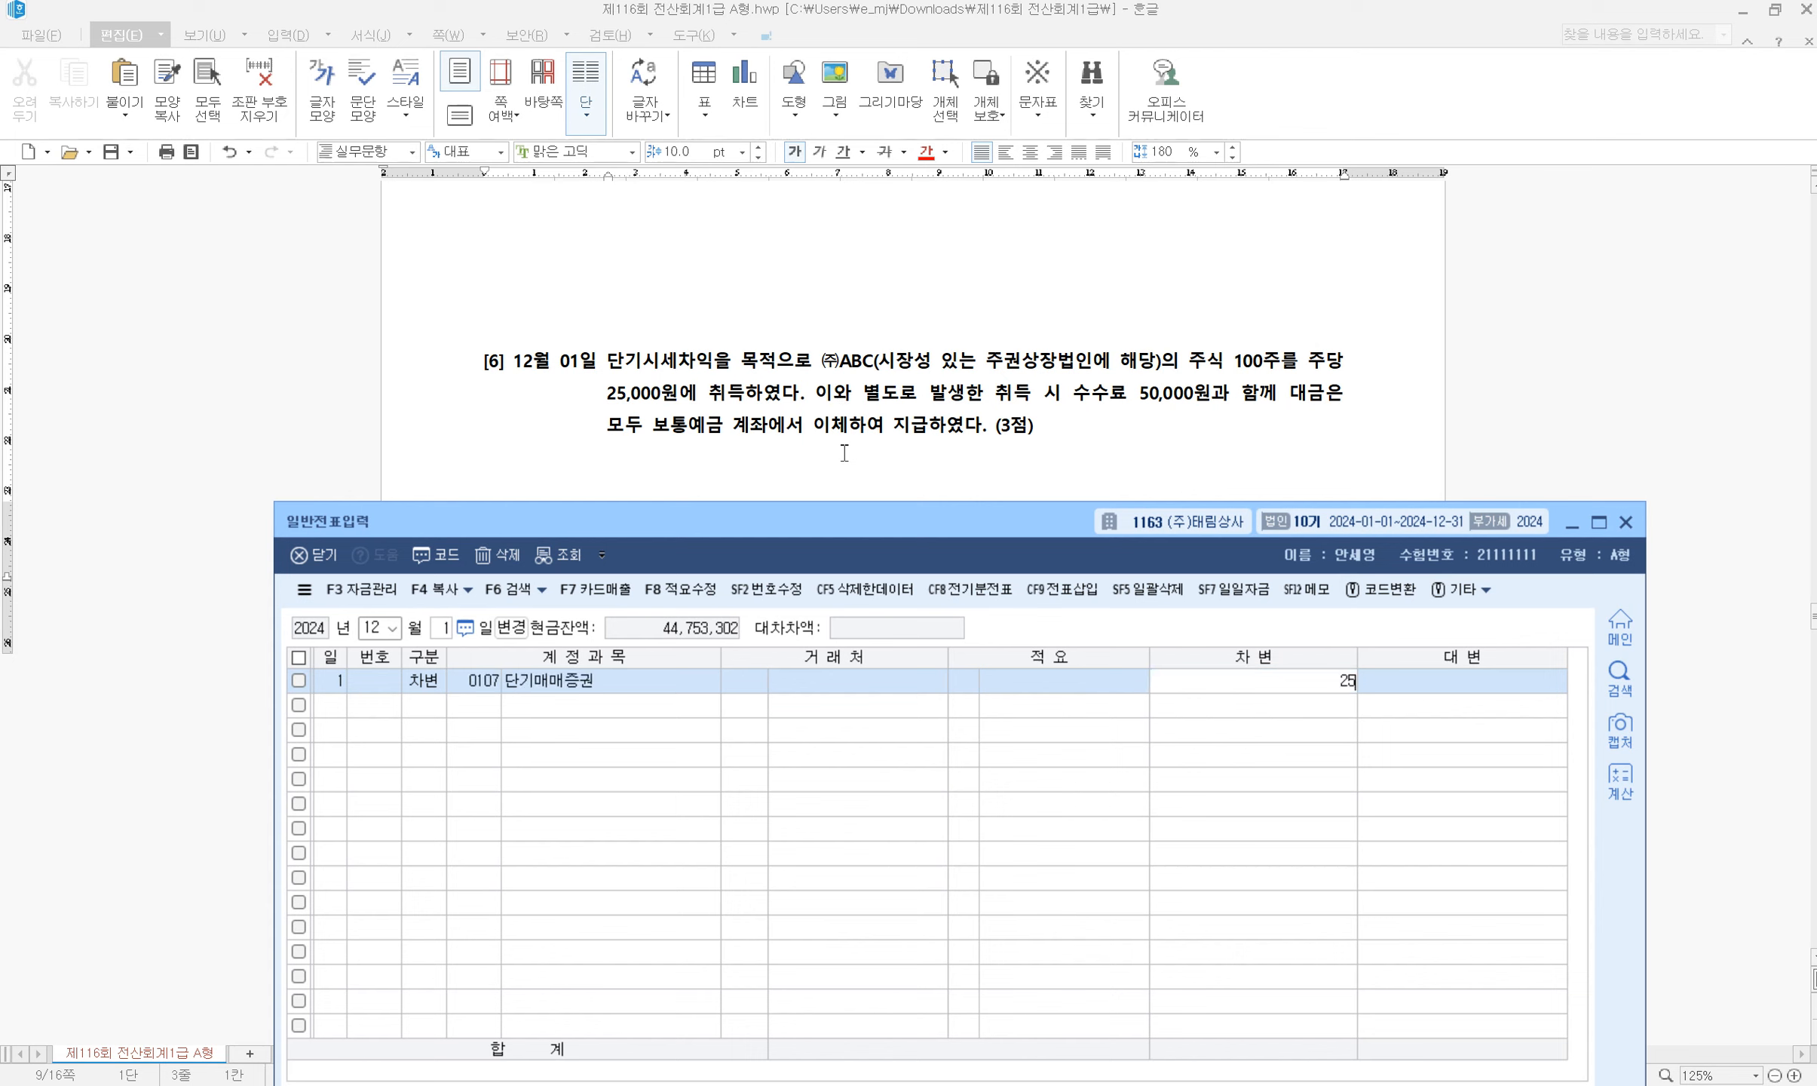
key(Return)
Add a 차변 line for account 0984 수수료비용 with 50,000 to the December 1 voucher
text(3)
key(Return)
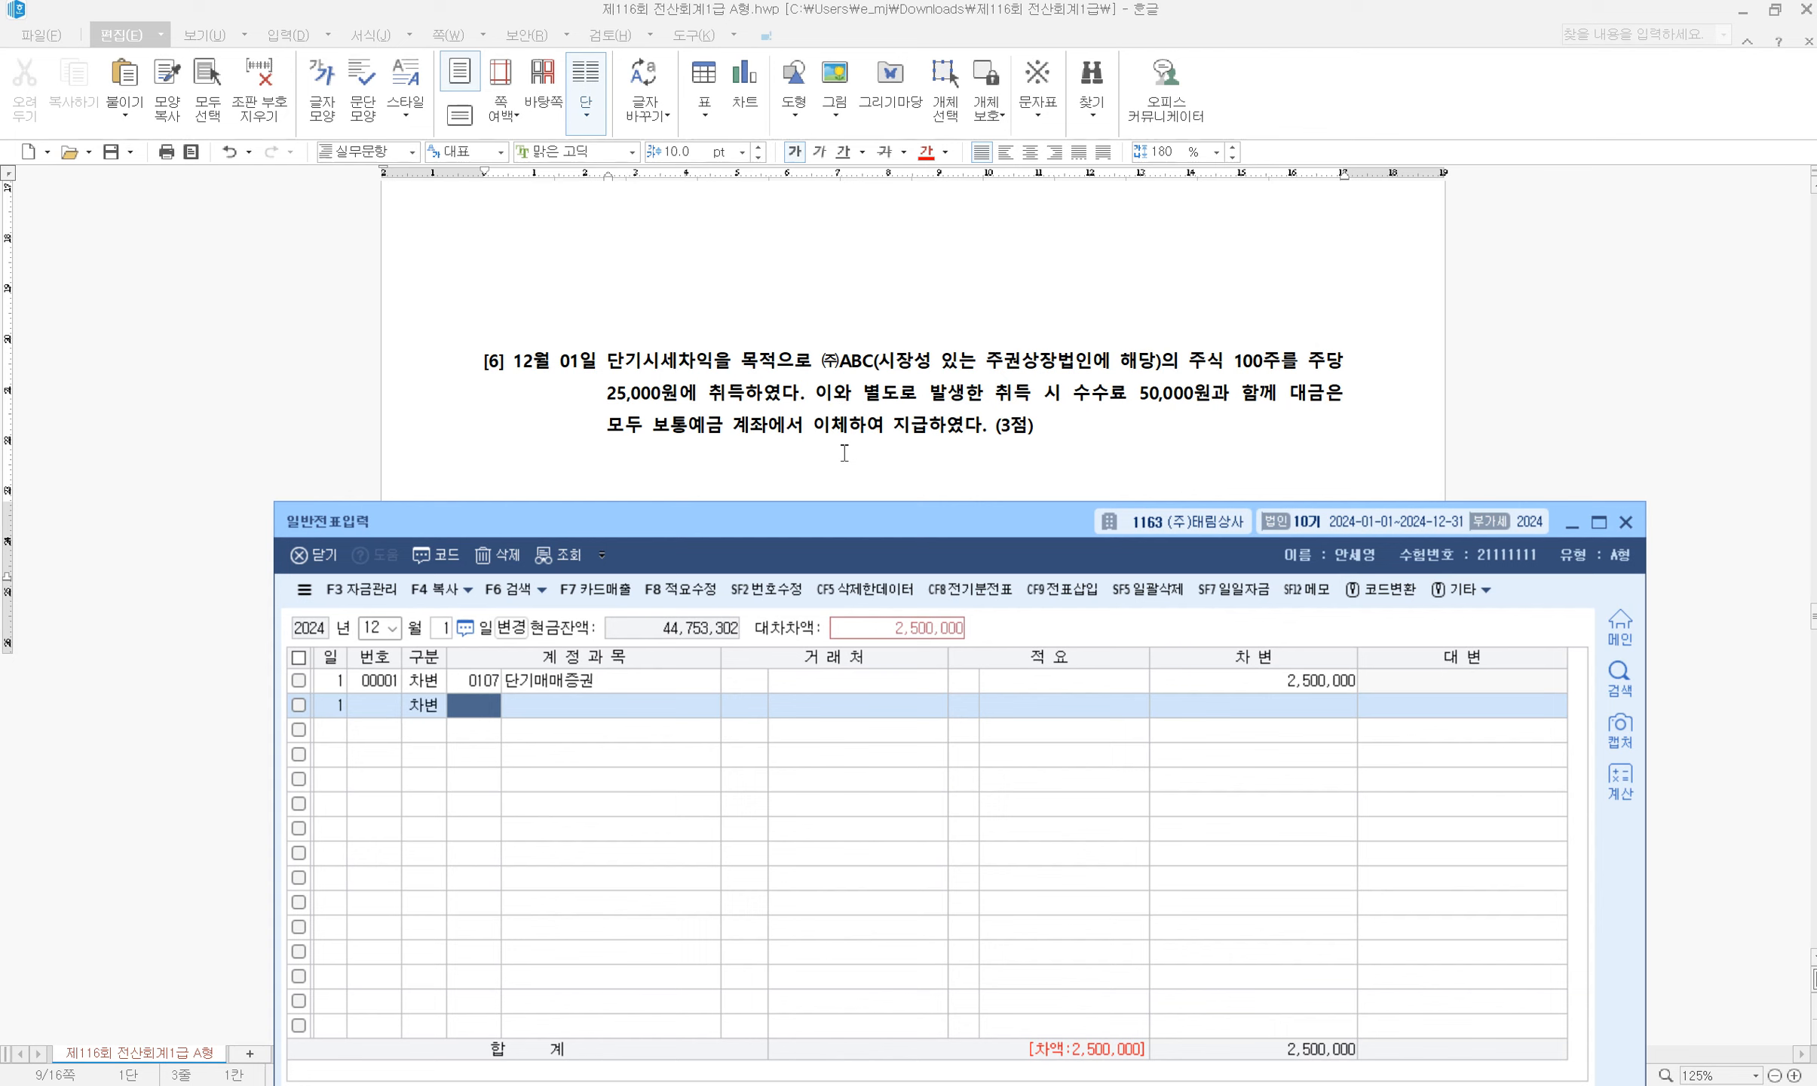
text(984)
key(Return)
key(Return)
key(Return)
key(Return)
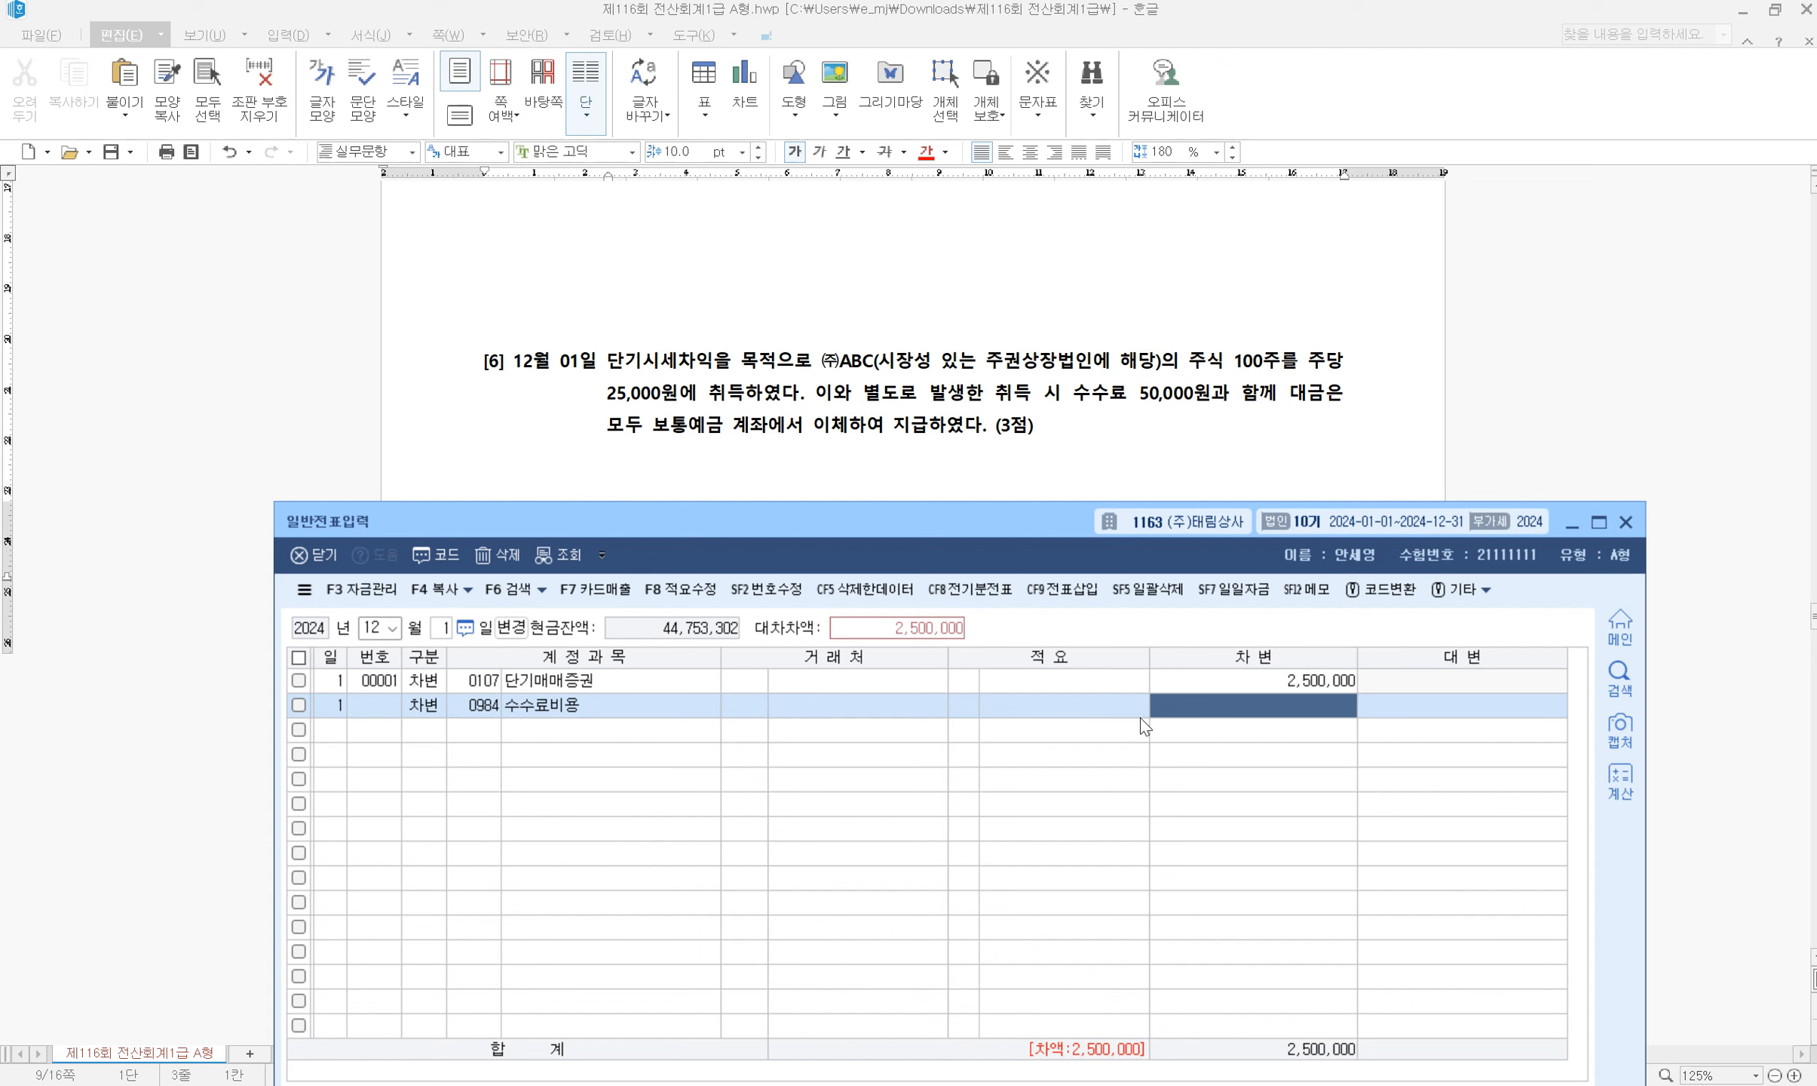
text(500000)
key(Return)
Add a 대변 line for account 0103 보통예금 with 2,550,000 to the December 1 voucher
text(4)
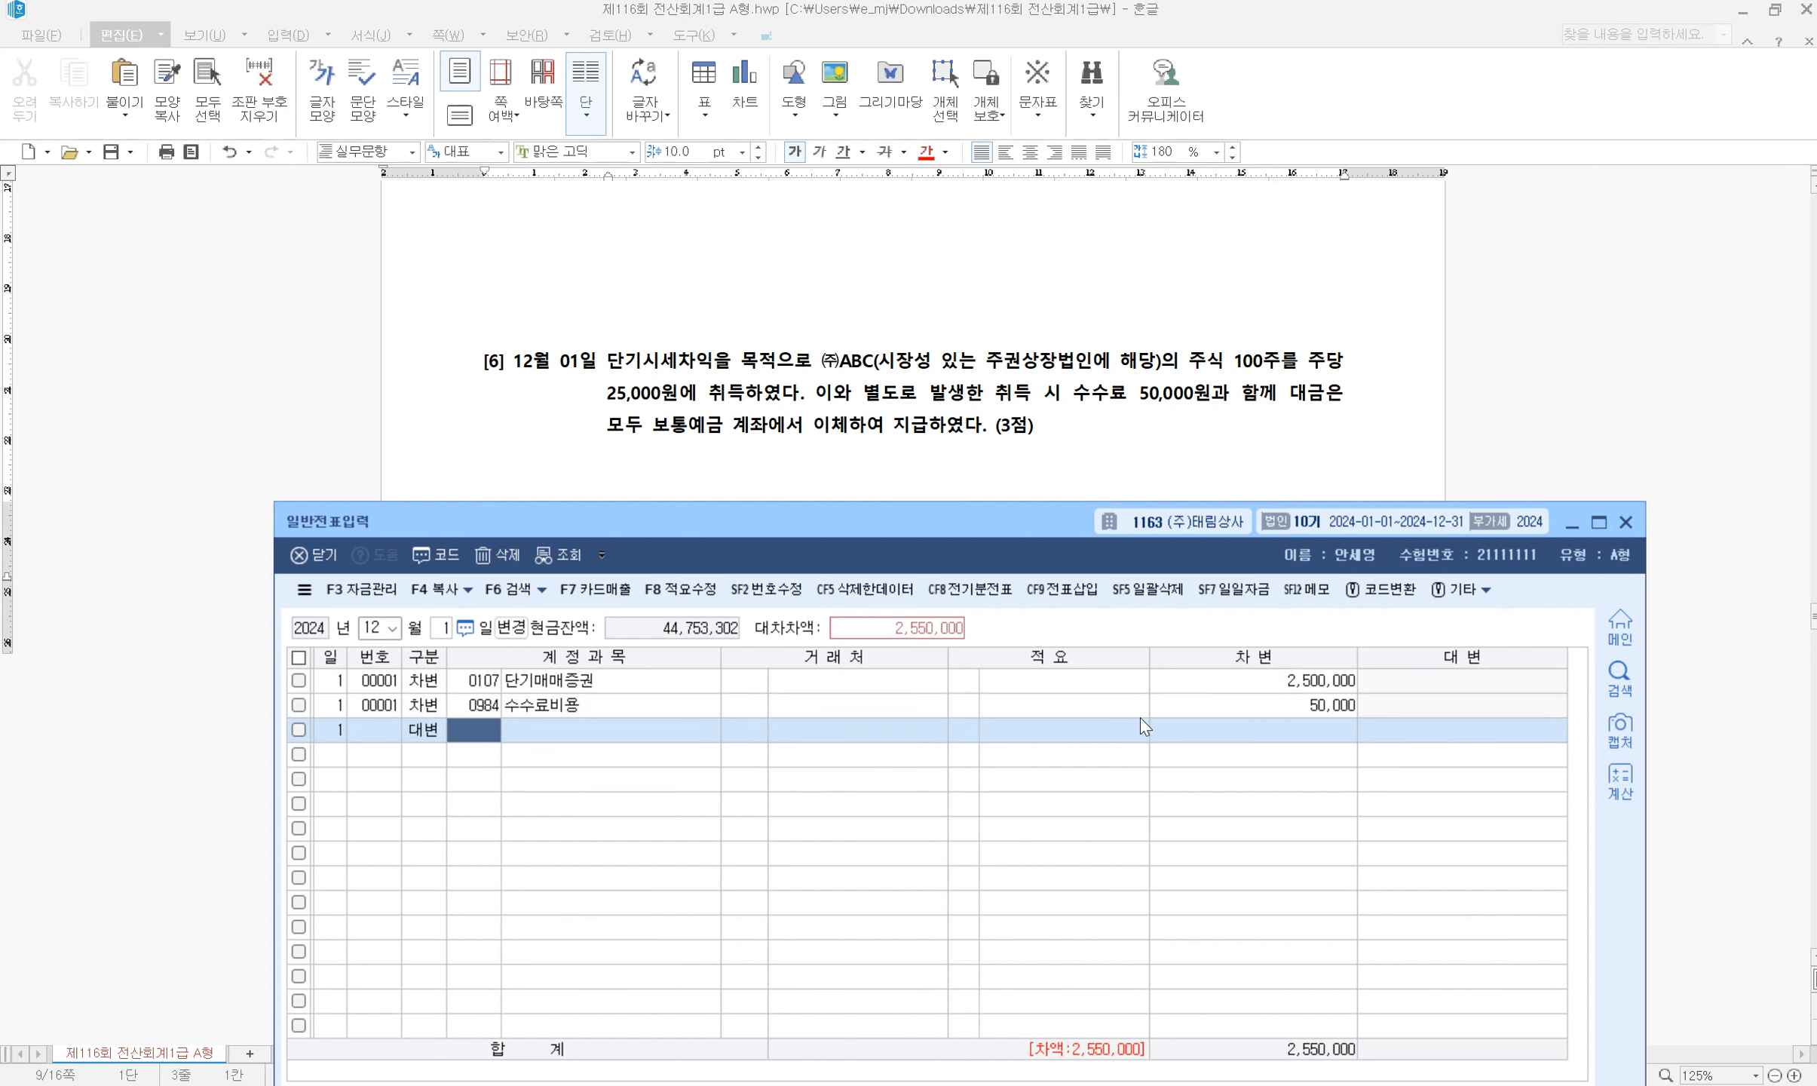
text(10.)
key(Return)
key(BackSpace)
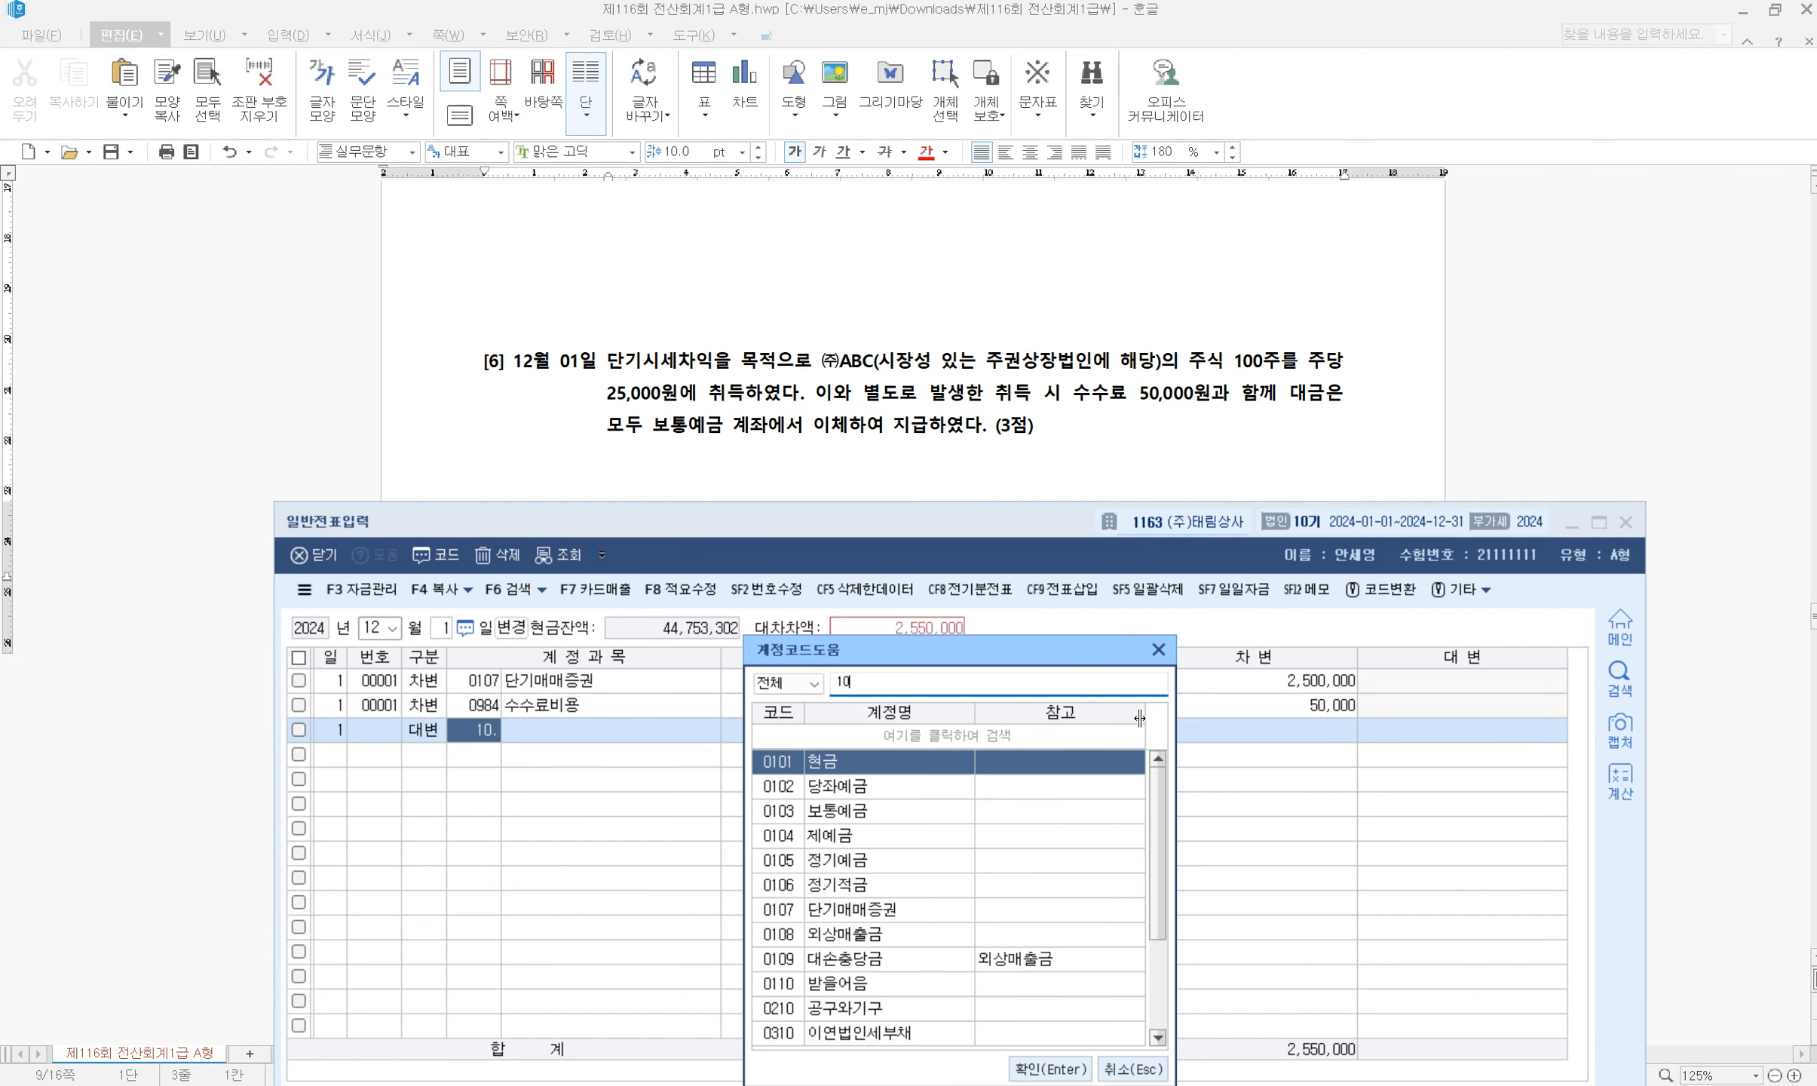
text(3)
key(Return)
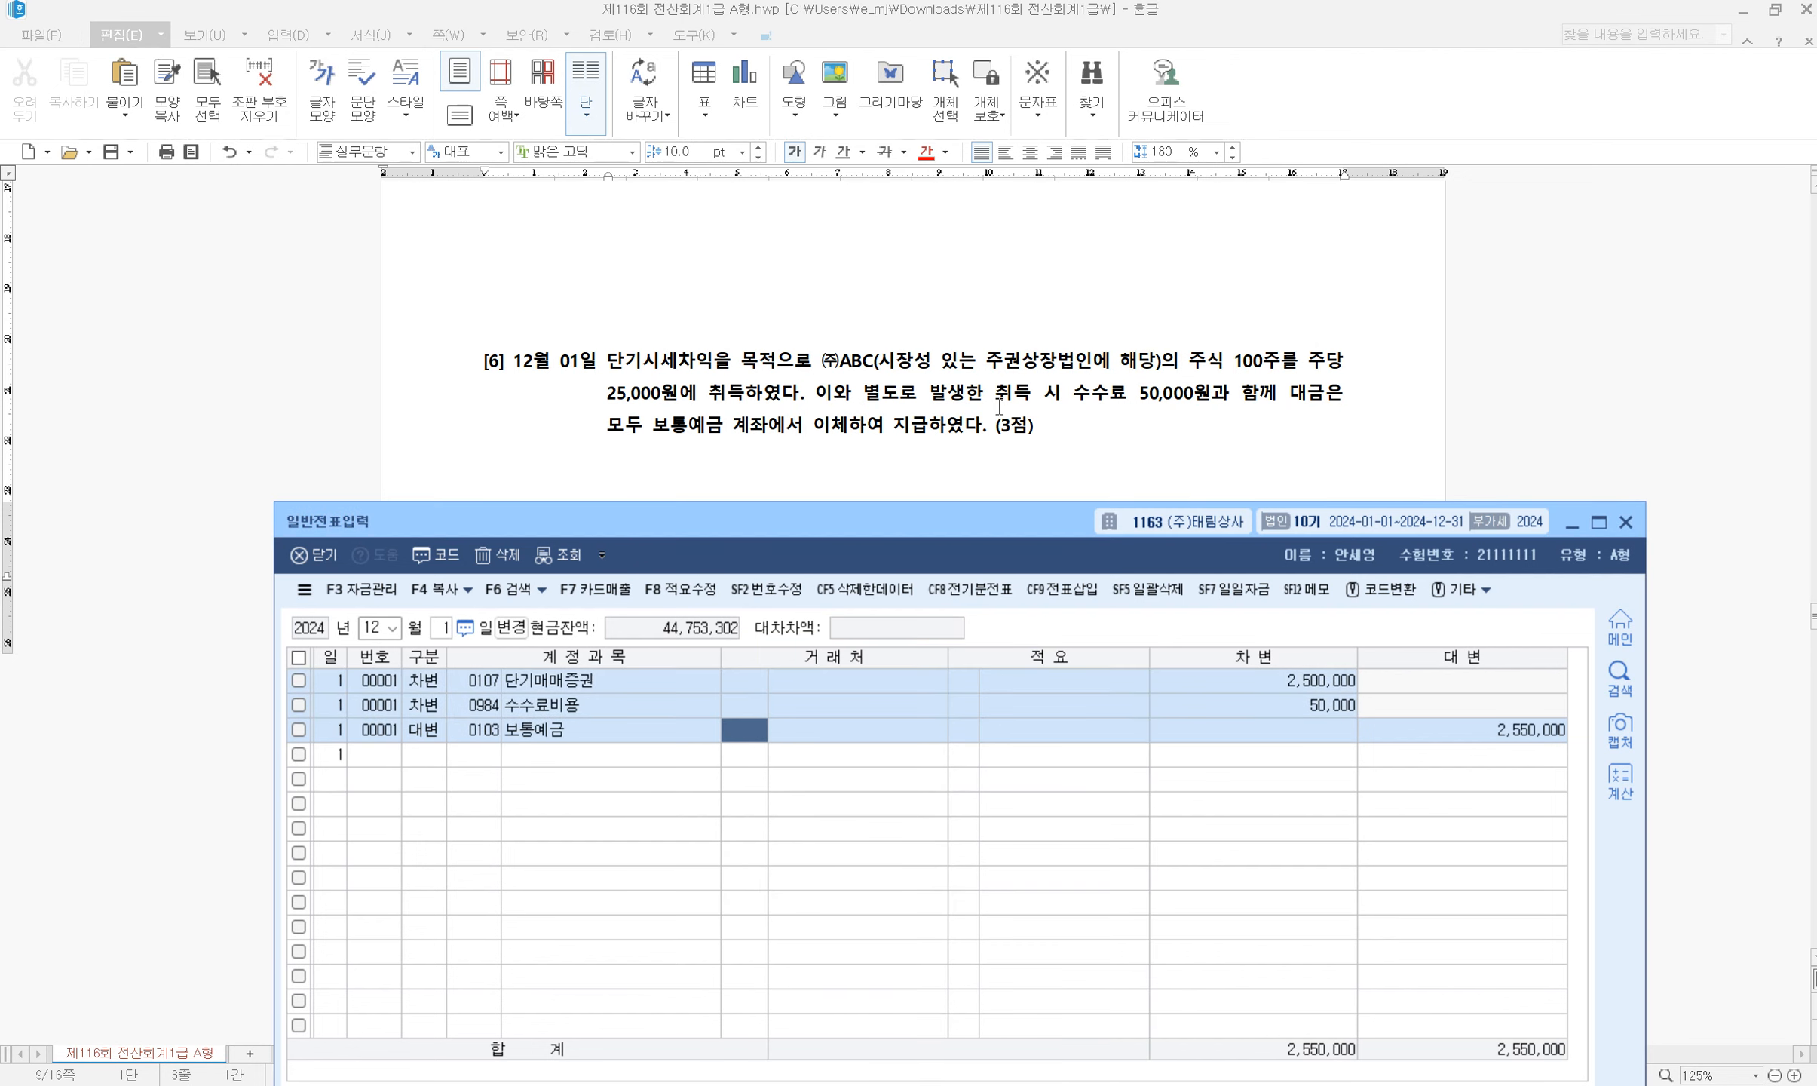
Close 일반전표입력 and go to question 3's first transaction, dated July 5, in the exam document
click(1626, 522)
scroll(975, 588, down, 5)
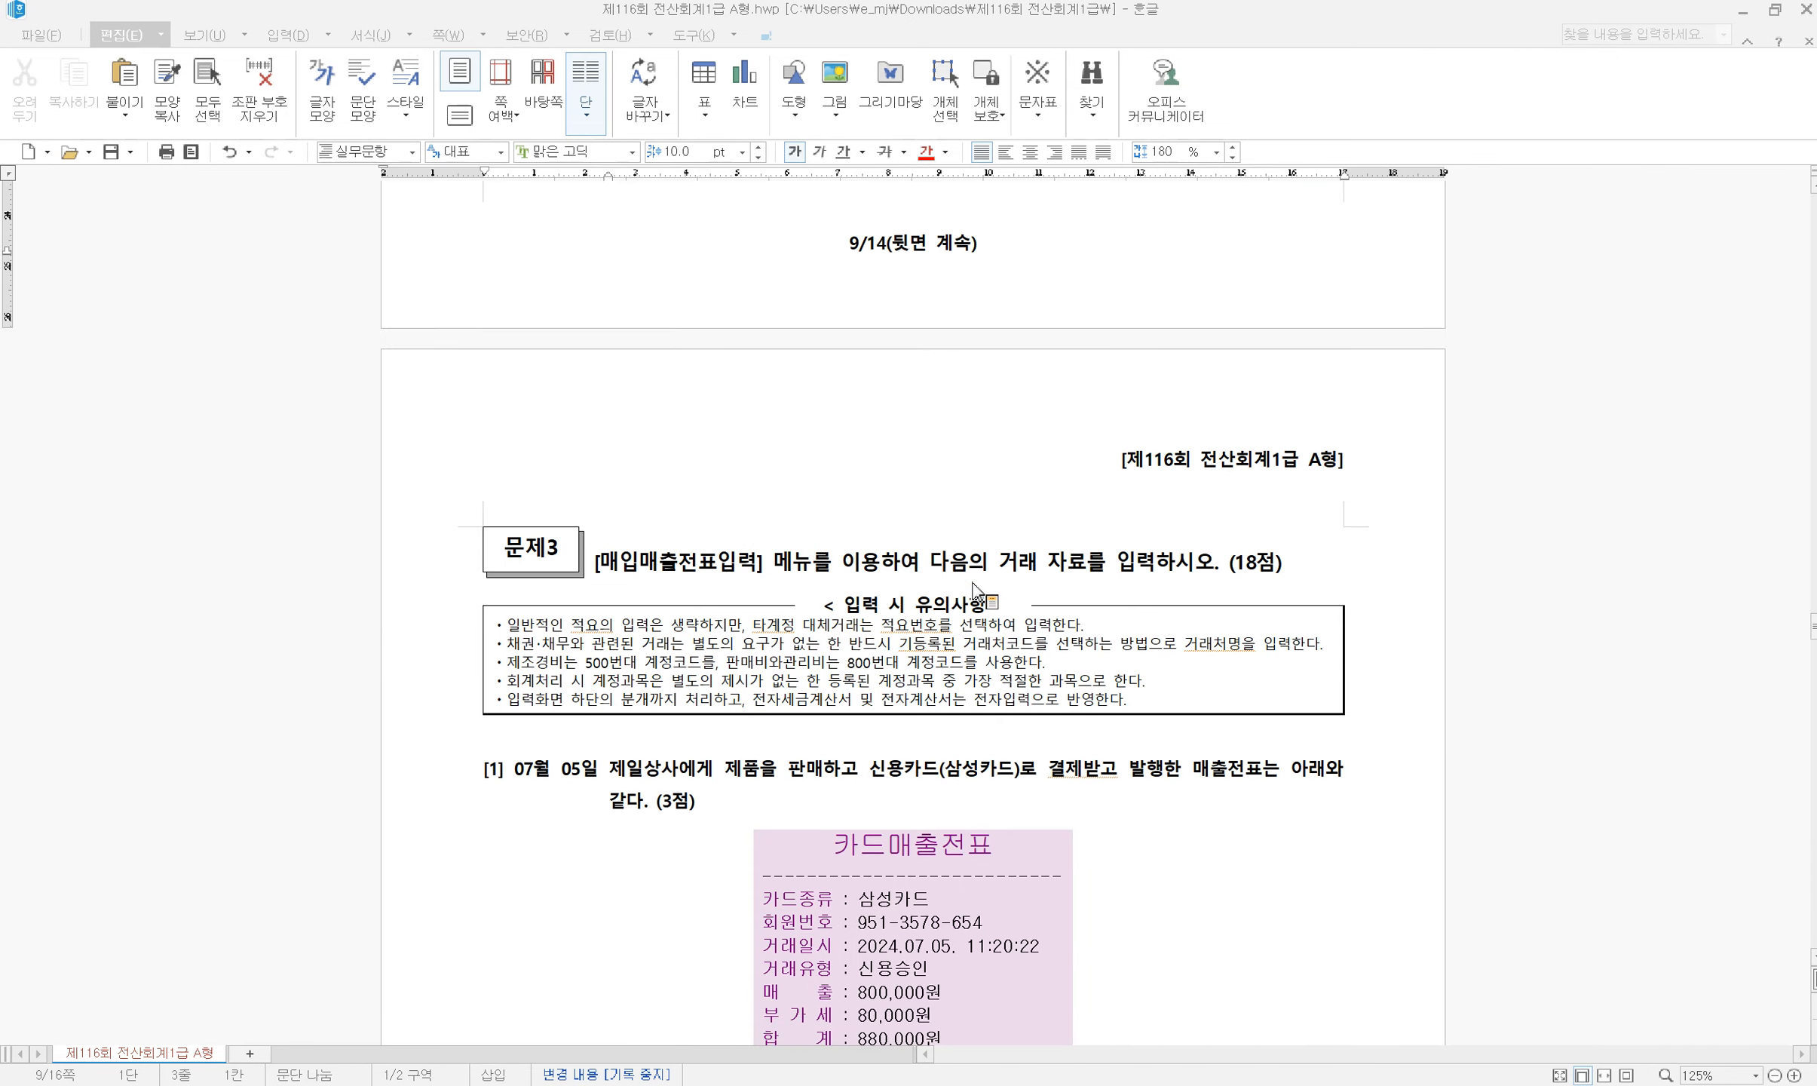
scroll(974, 588, down, 4)
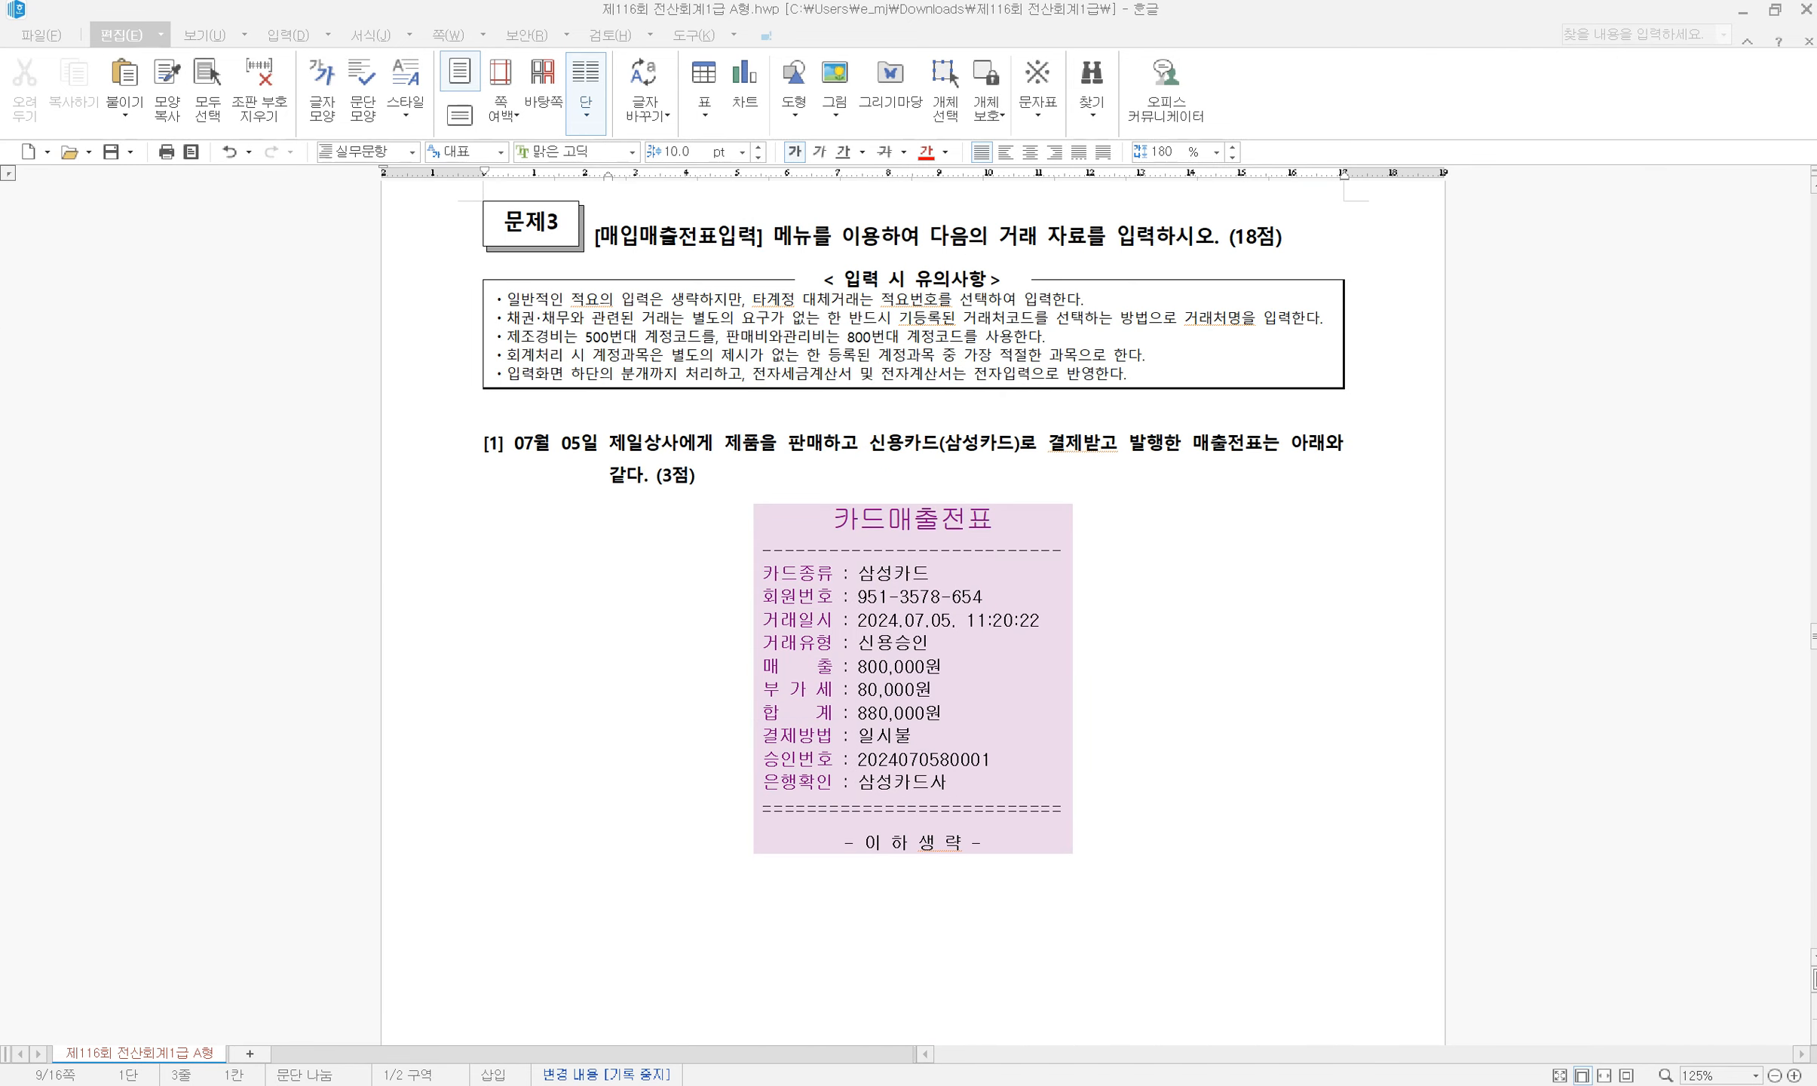
Switch to KcLep, open 매입매출전표입력 and move its window lower to make room for the exam text
key(alt+Tab)
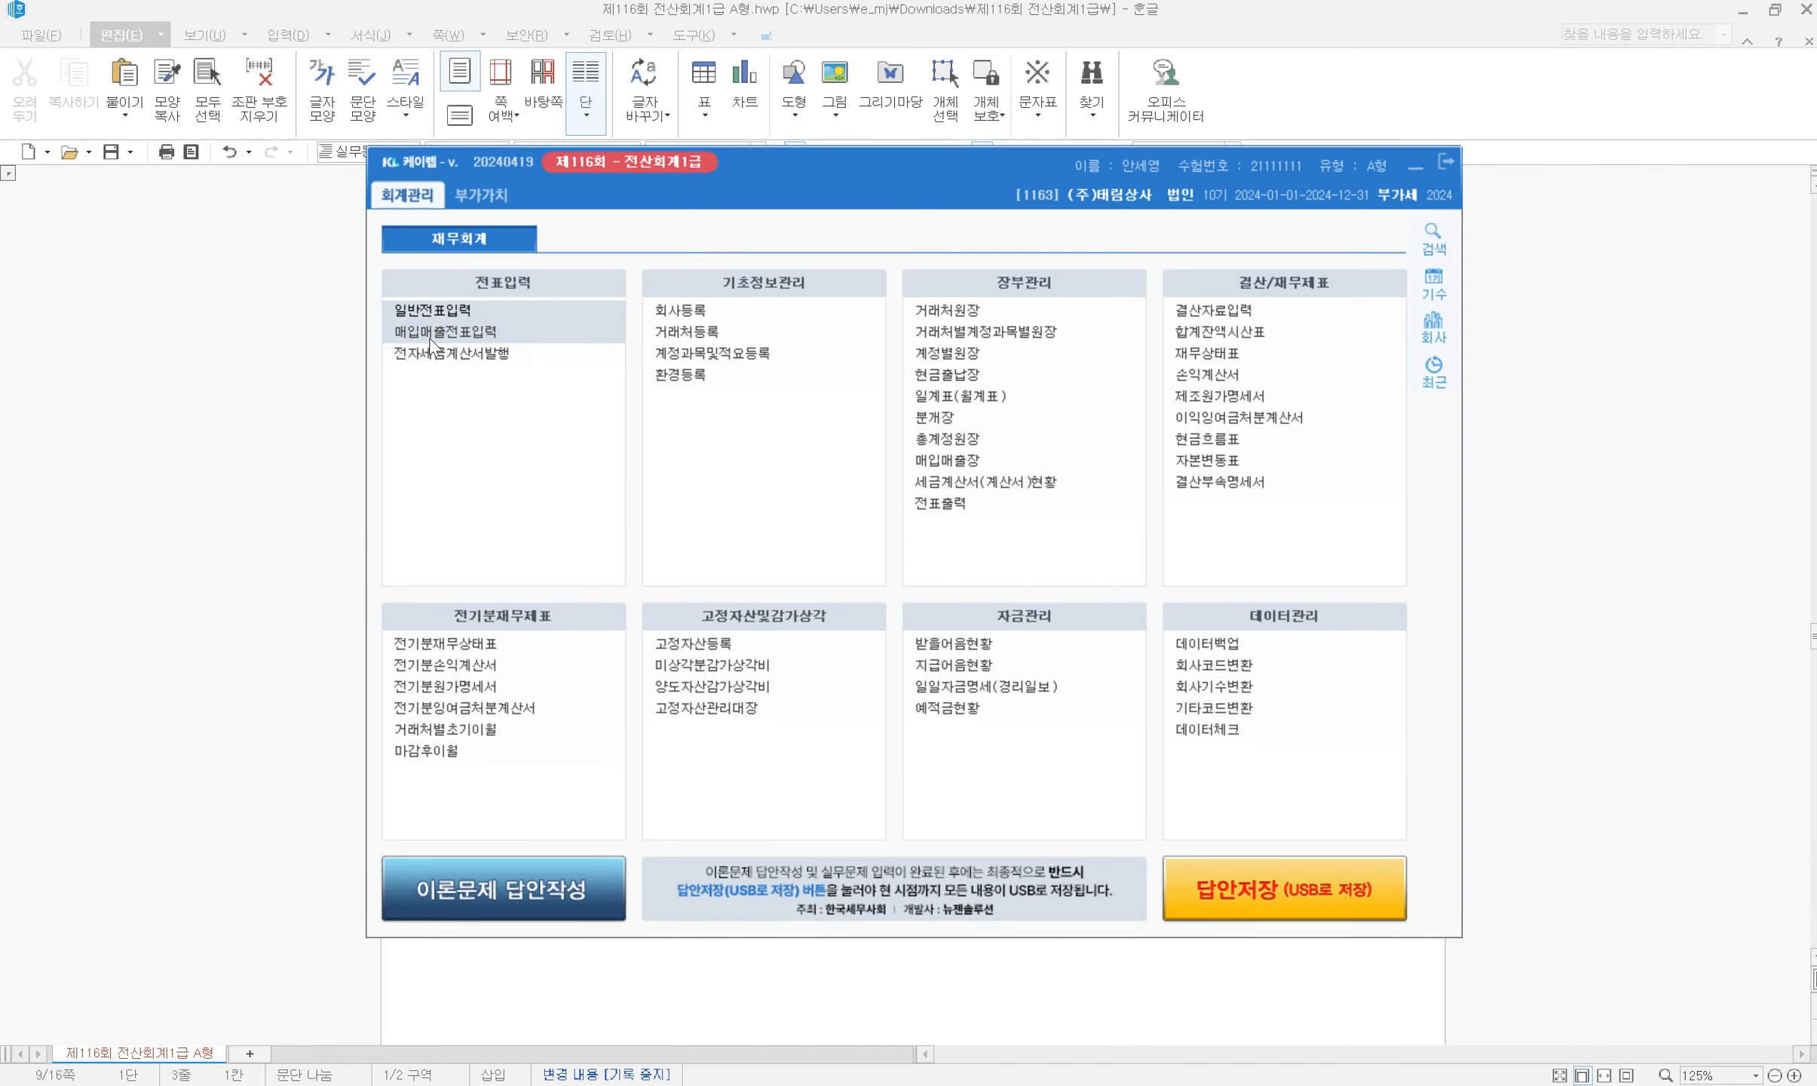
click(467, 330)
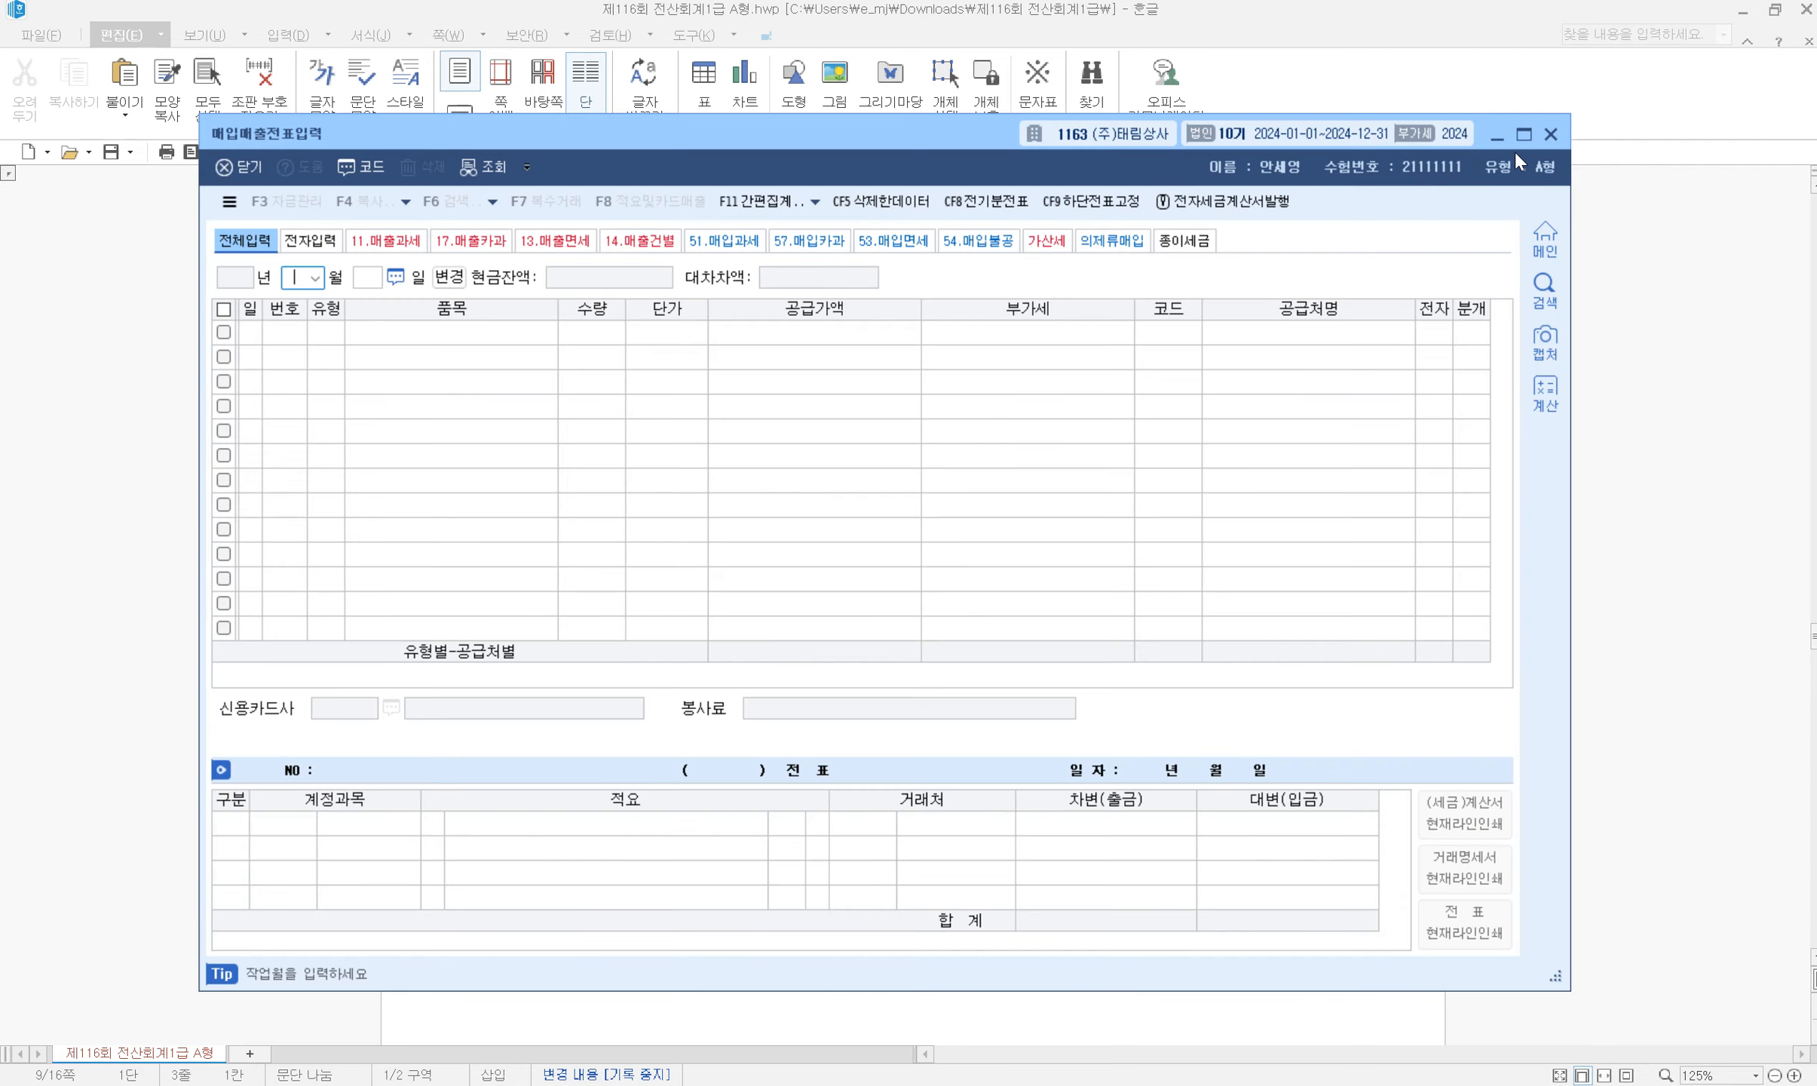
drag(954, 139, 1025, 622)
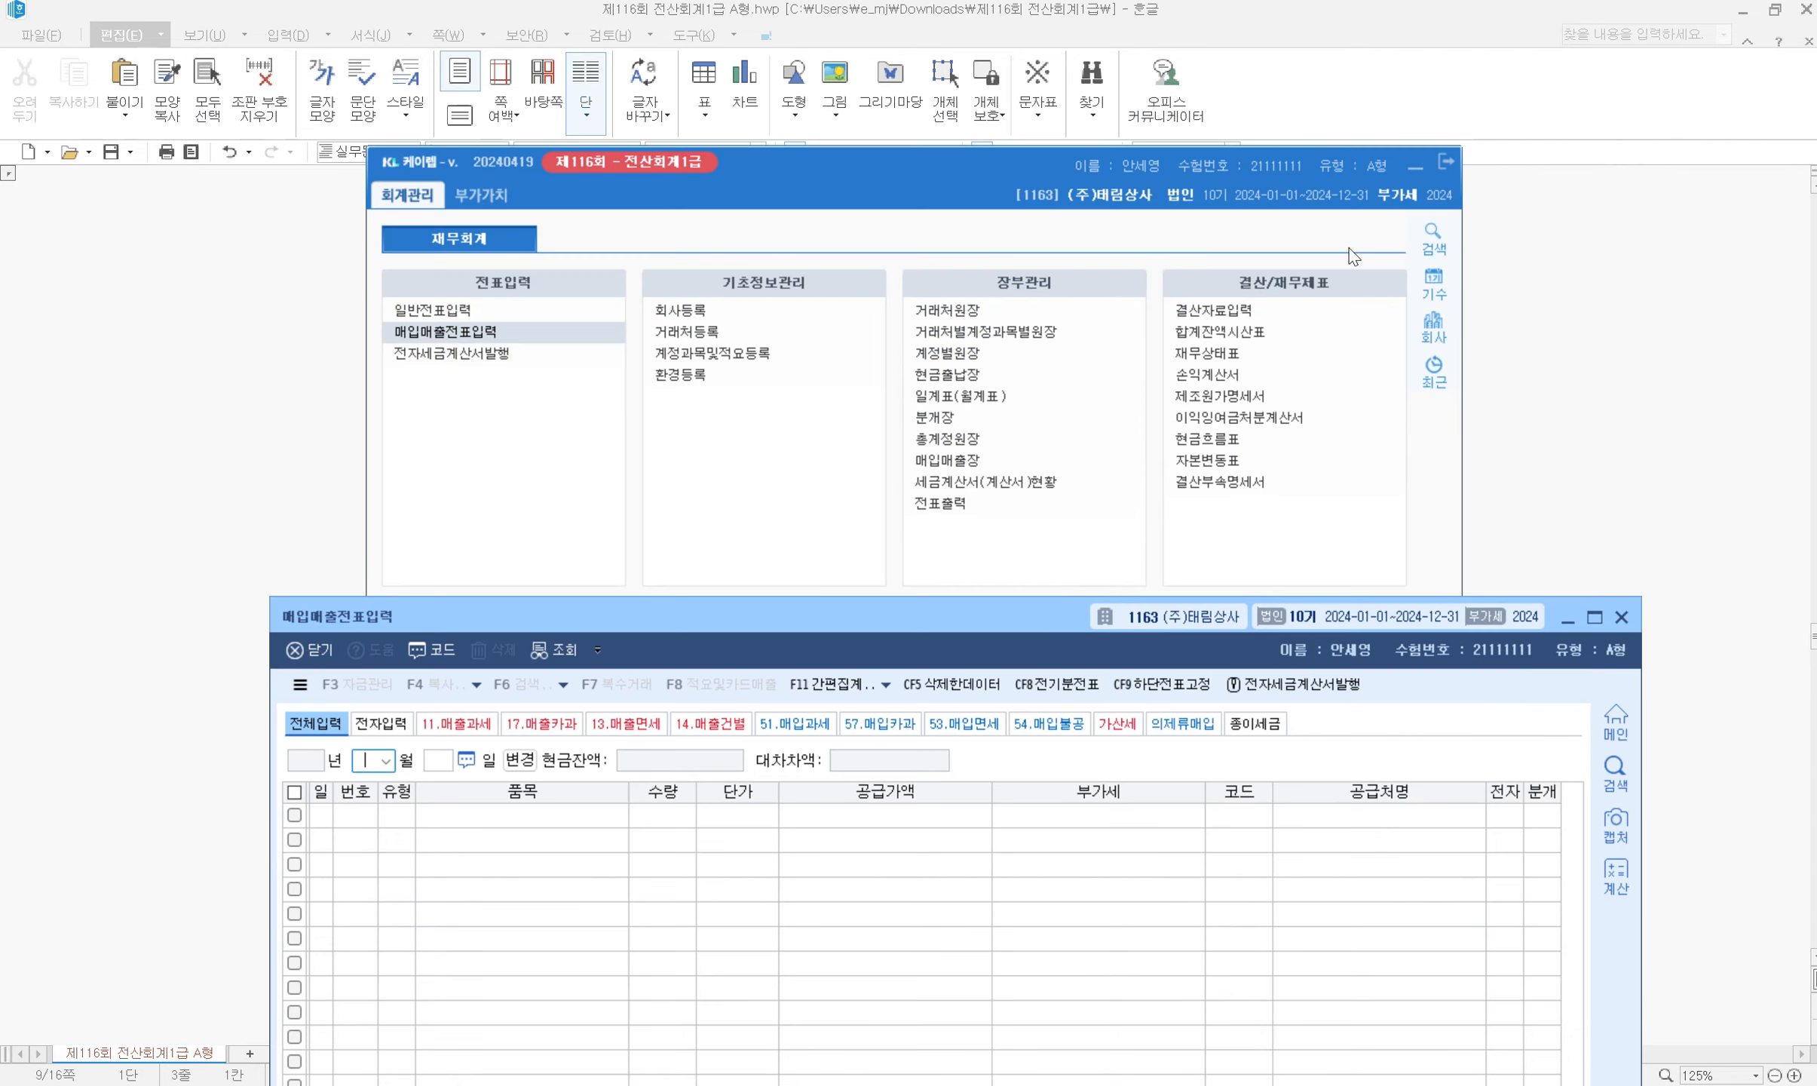
Minimize the KcLep main window, move 매입매출전표입력 up and set its voucher date to month 07, day 5
click(1415, 165)
scroll(943, 453, down, 5)
scroll(942, 452, up, 2)
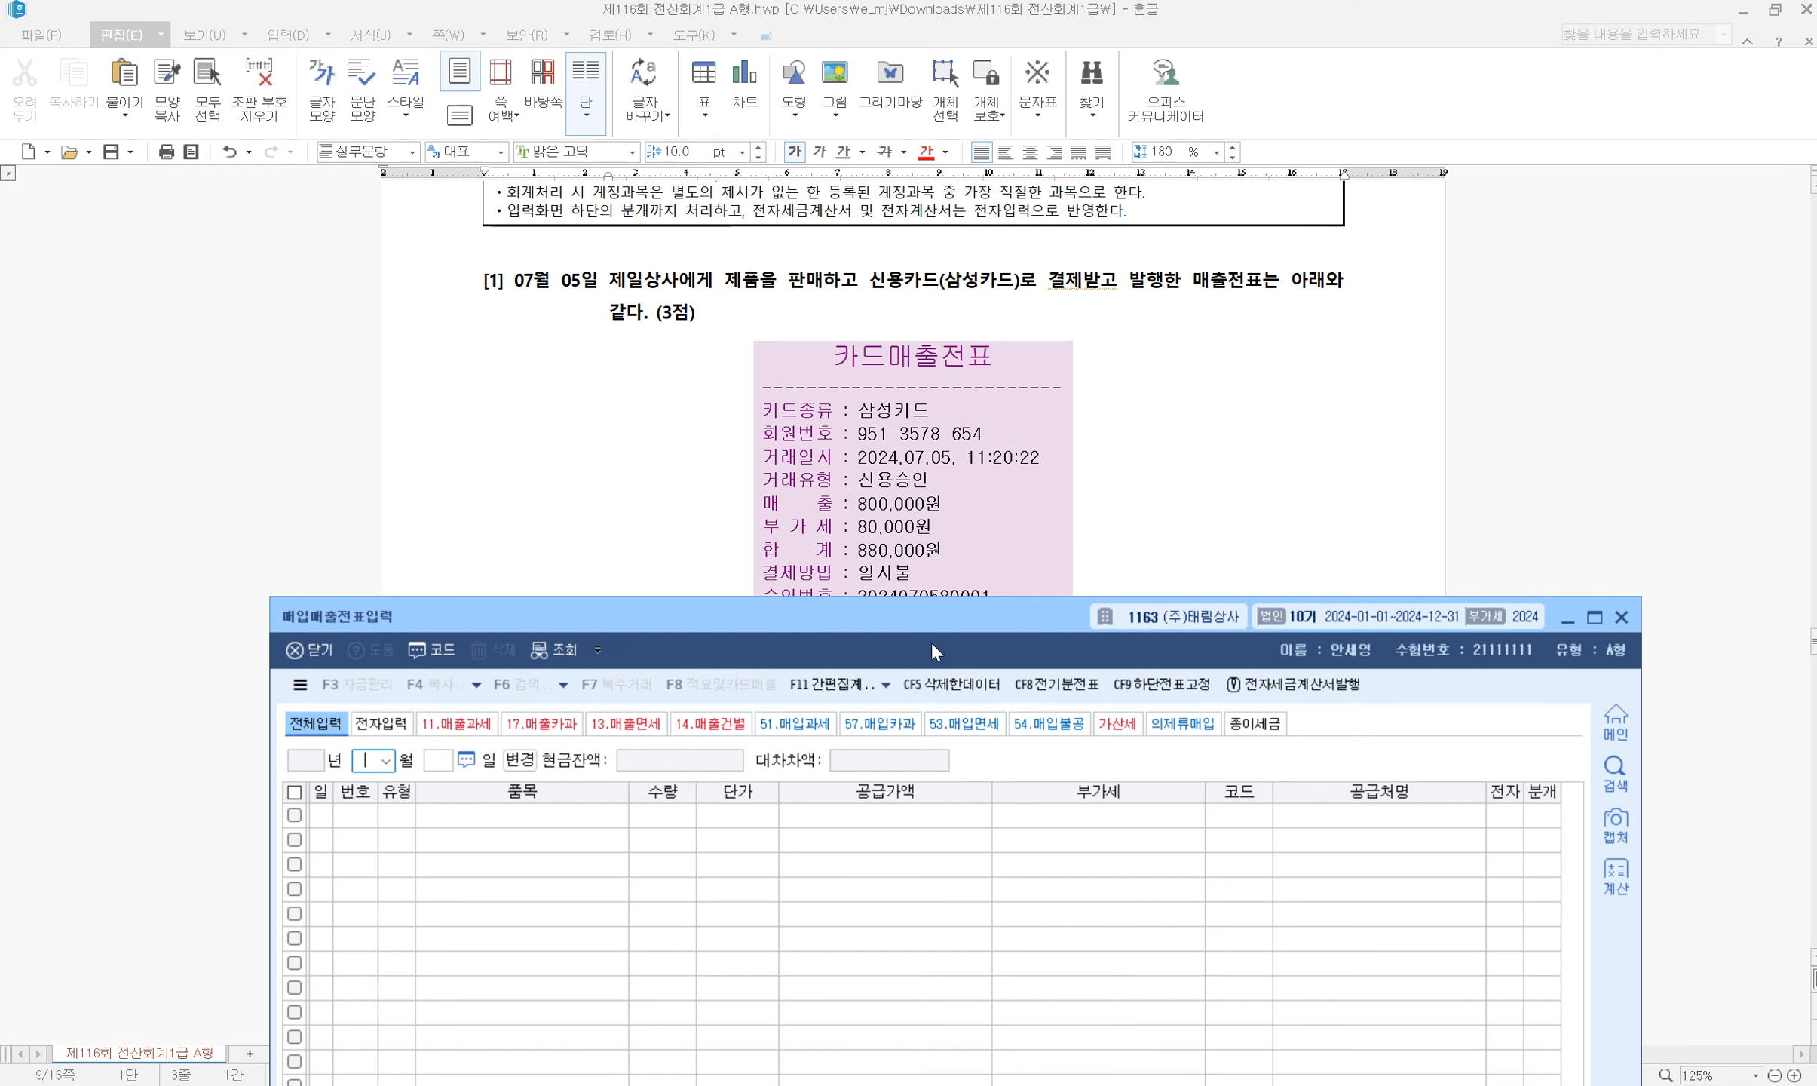
drag(949, 624, 951, 498)
text(07)
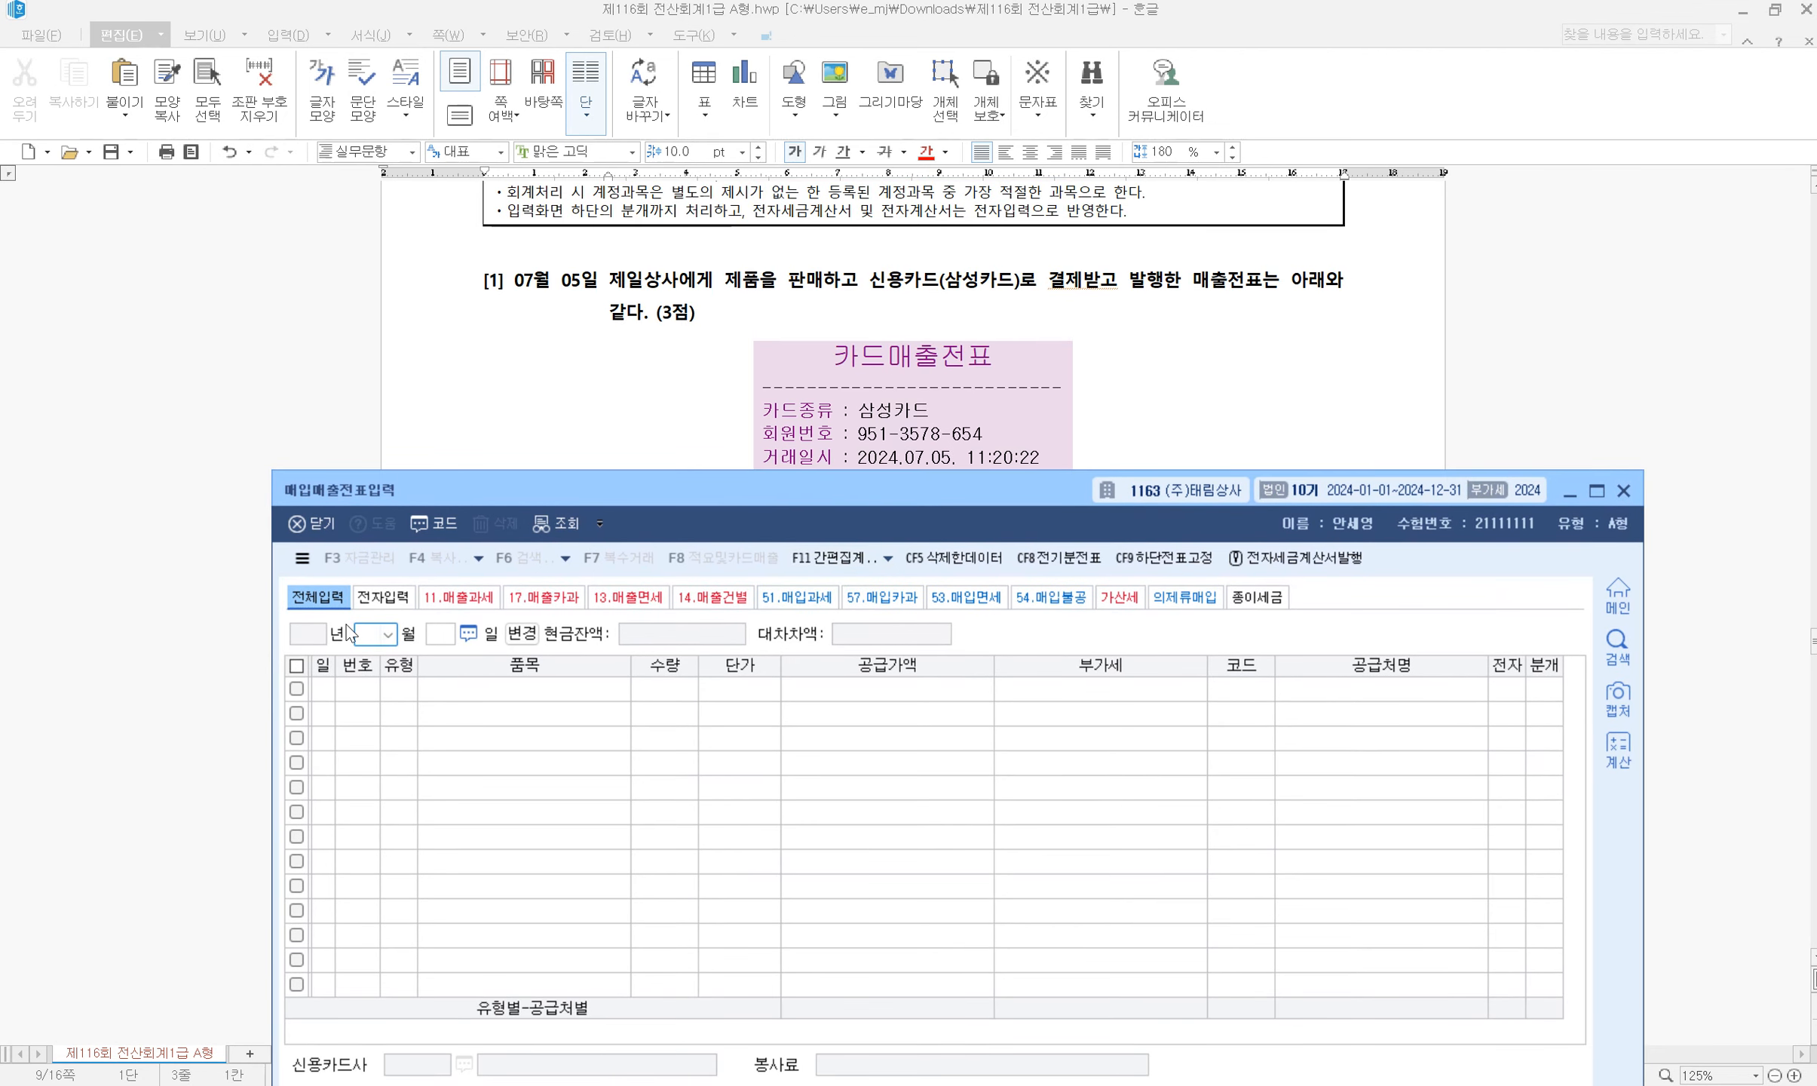
text(5)
key(Return)
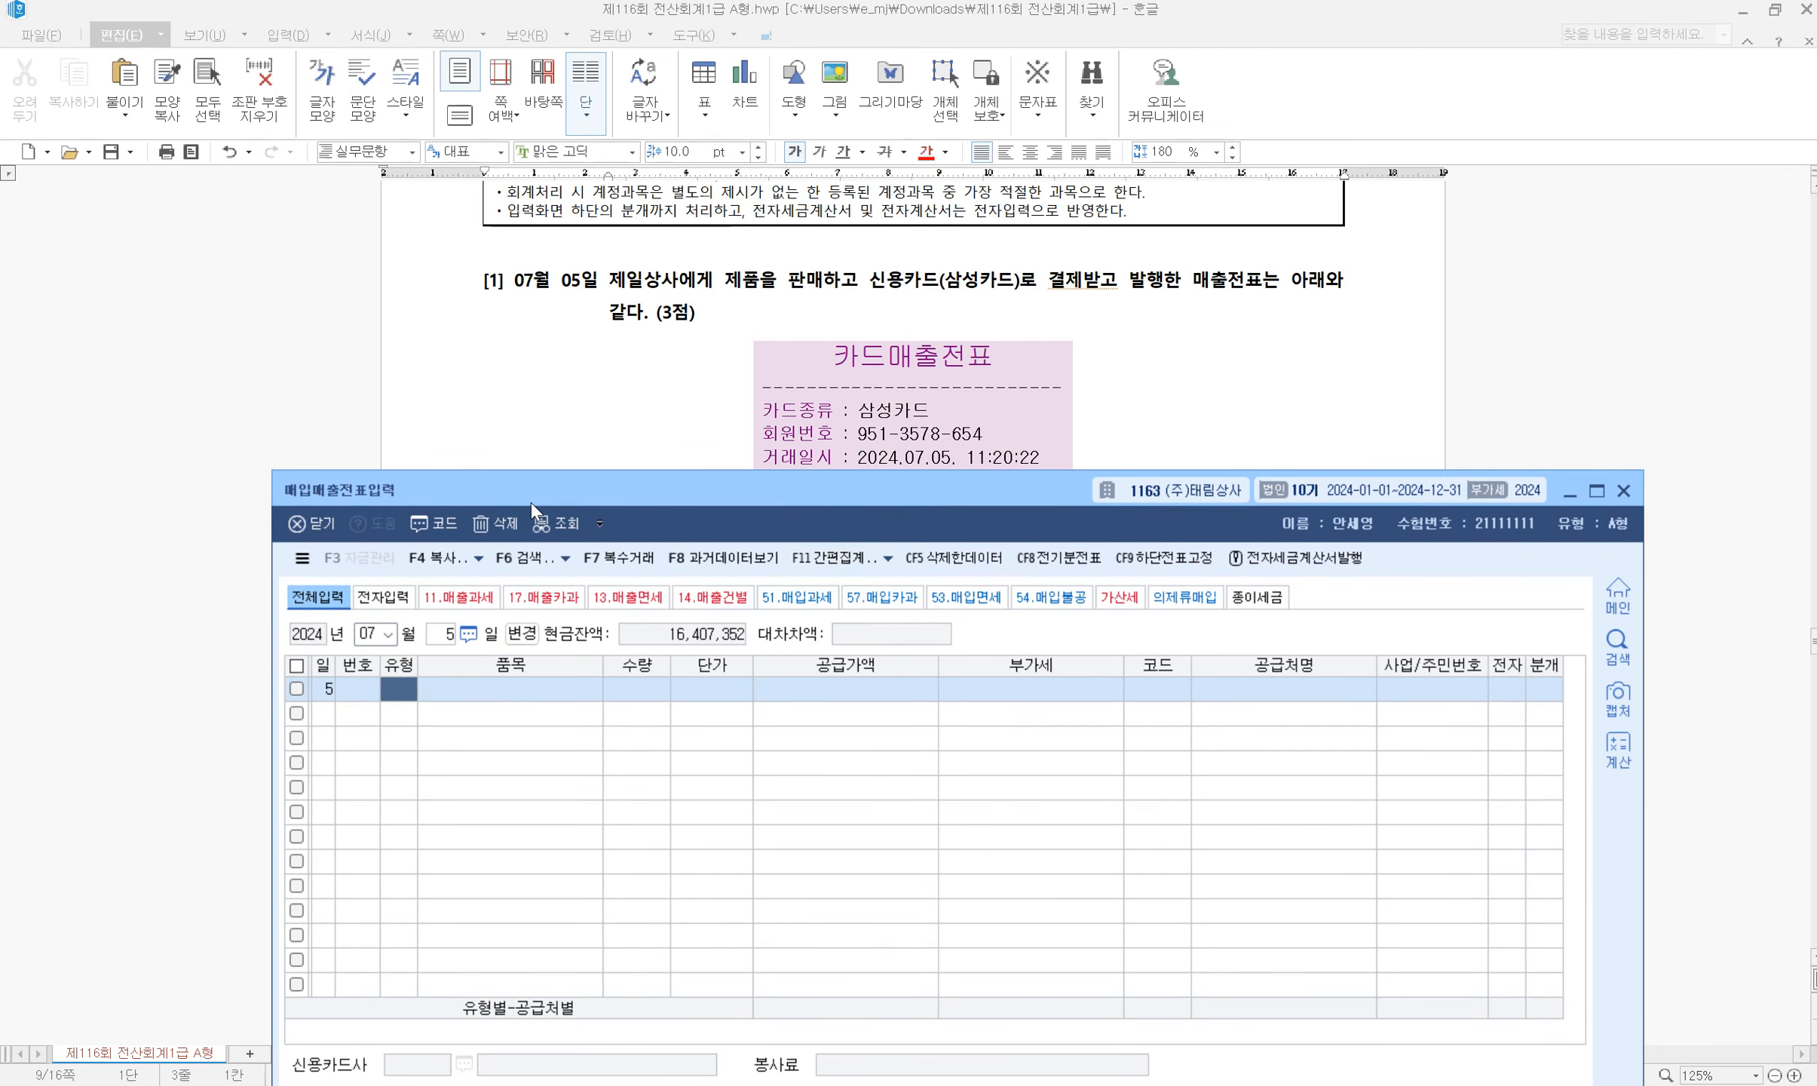
Shorten the 매입매출전표입력 window and place it below the July 5 card sales slip in the exam document
drag(547, 470, 533, 921)
drag(656, 725, 651, 491)
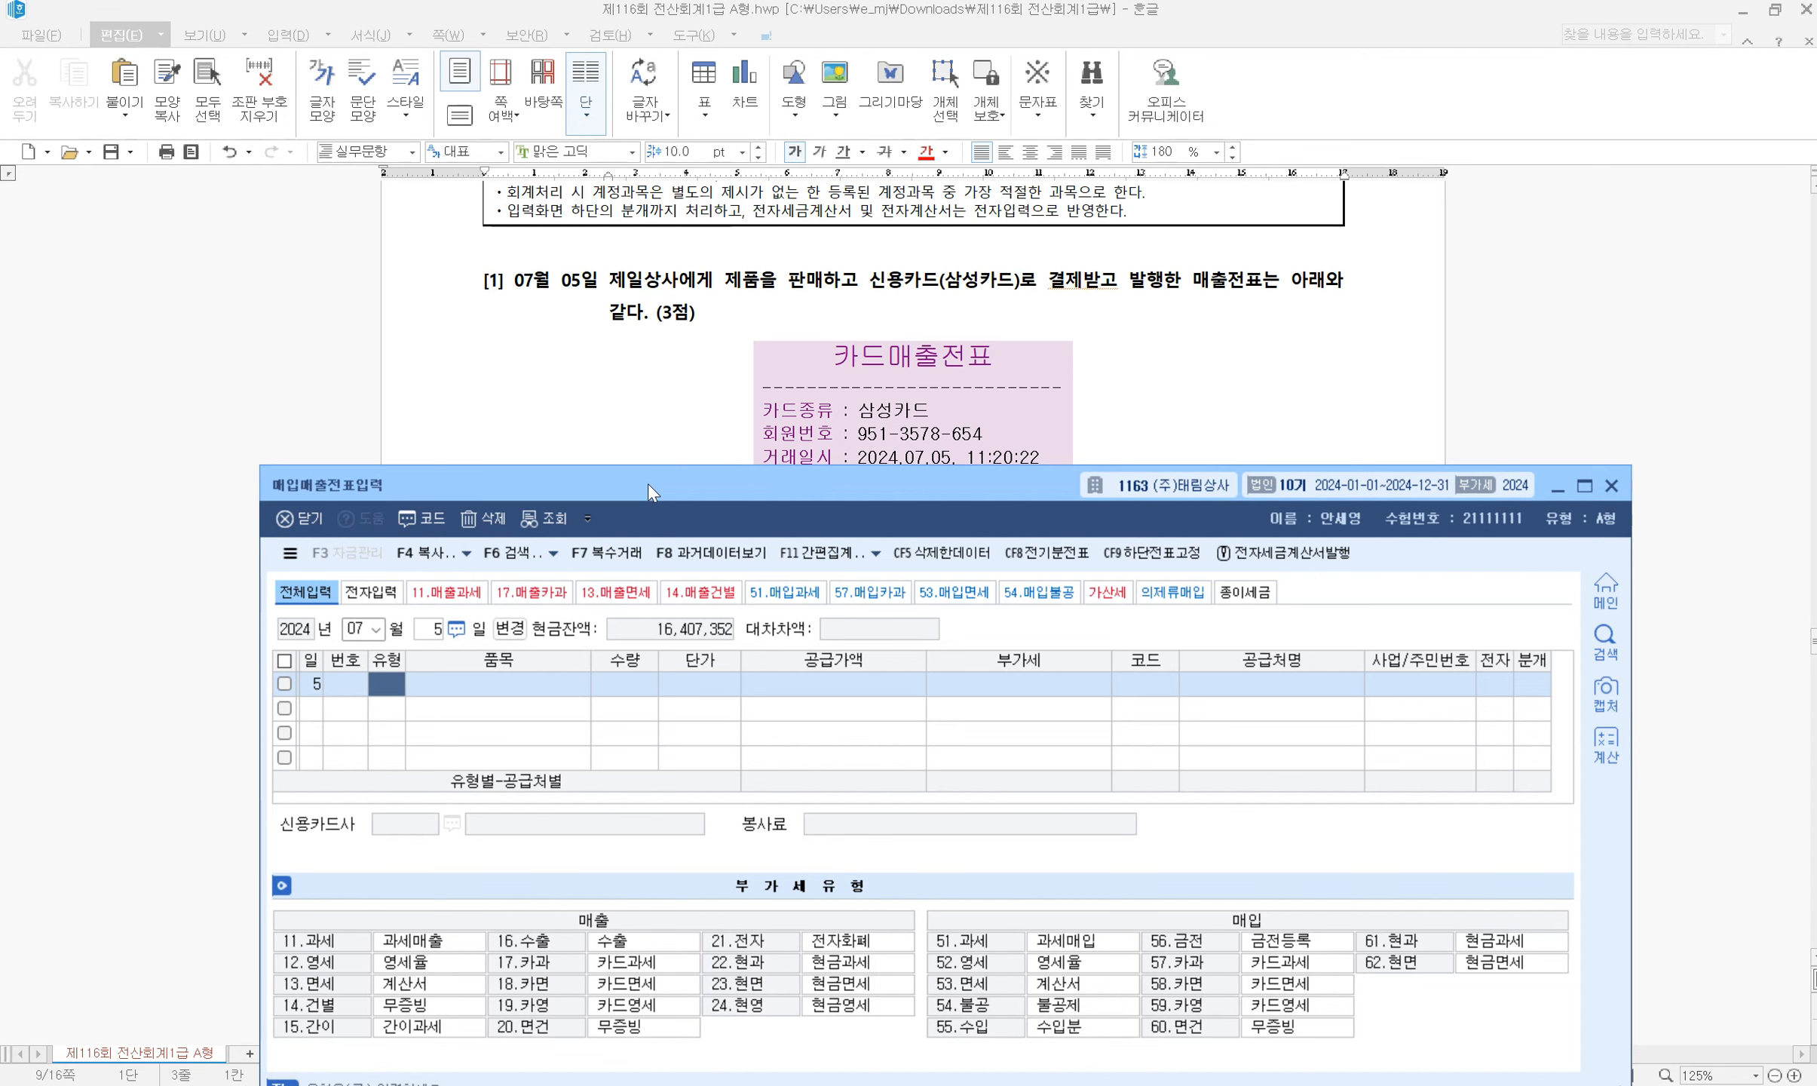
drag(648, 483, 643, 332)
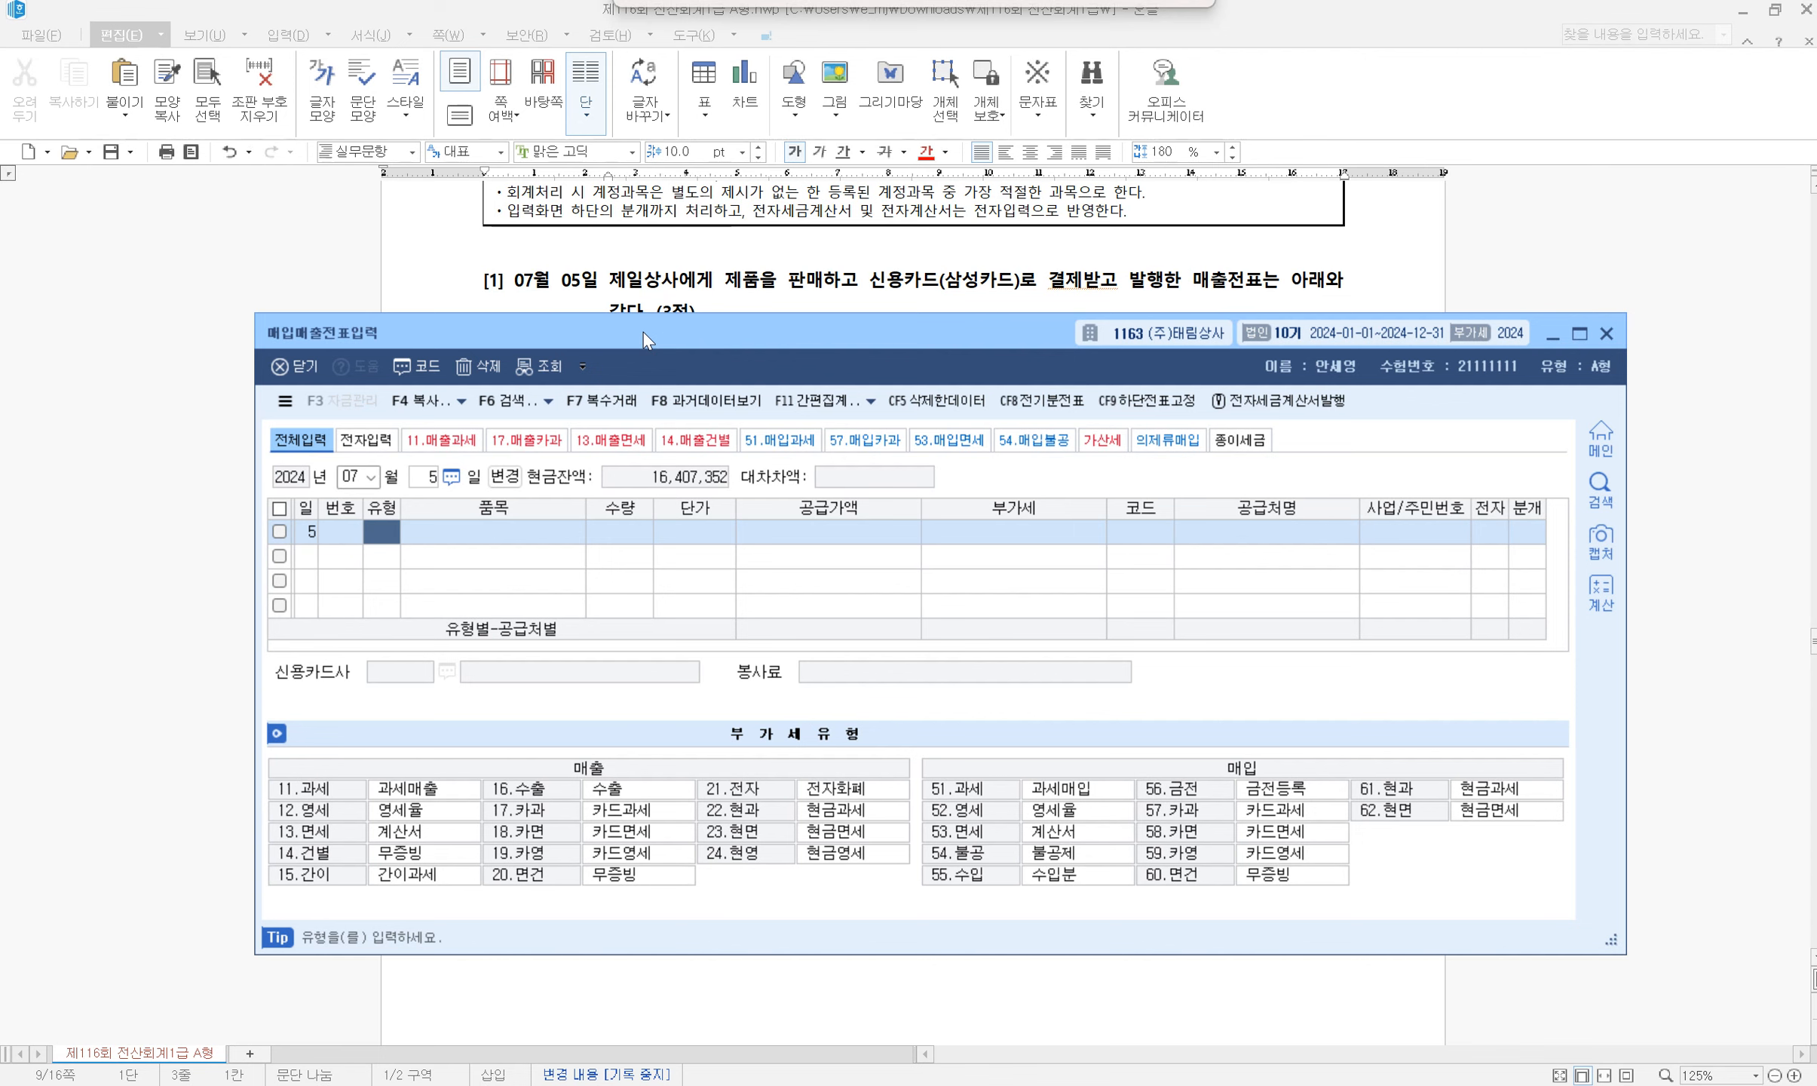
drag(643, 333, 630, 509)
scroll(752, 391, down, 3)
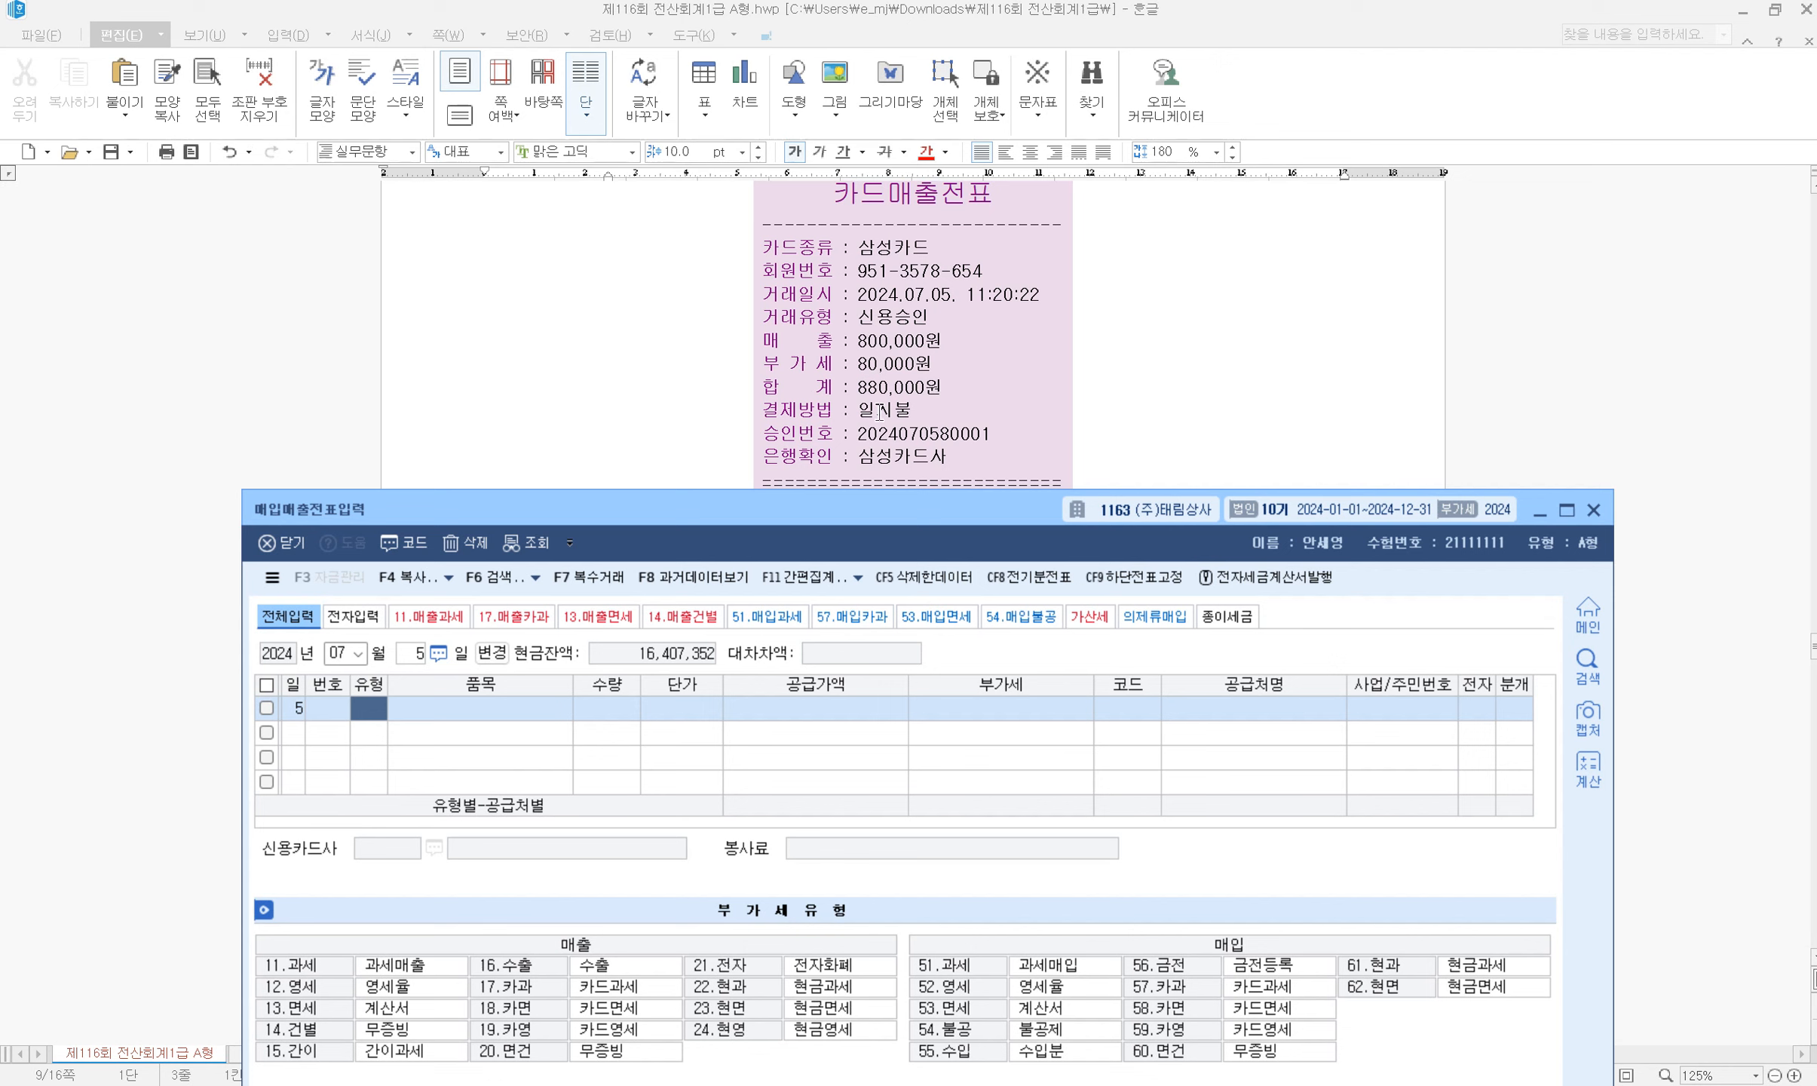
Enter the July 5 sale as type 17 카과 with item 제품 and a VAT-inclusive amount of 880,000
text(17)
key(Return)
text(제품)
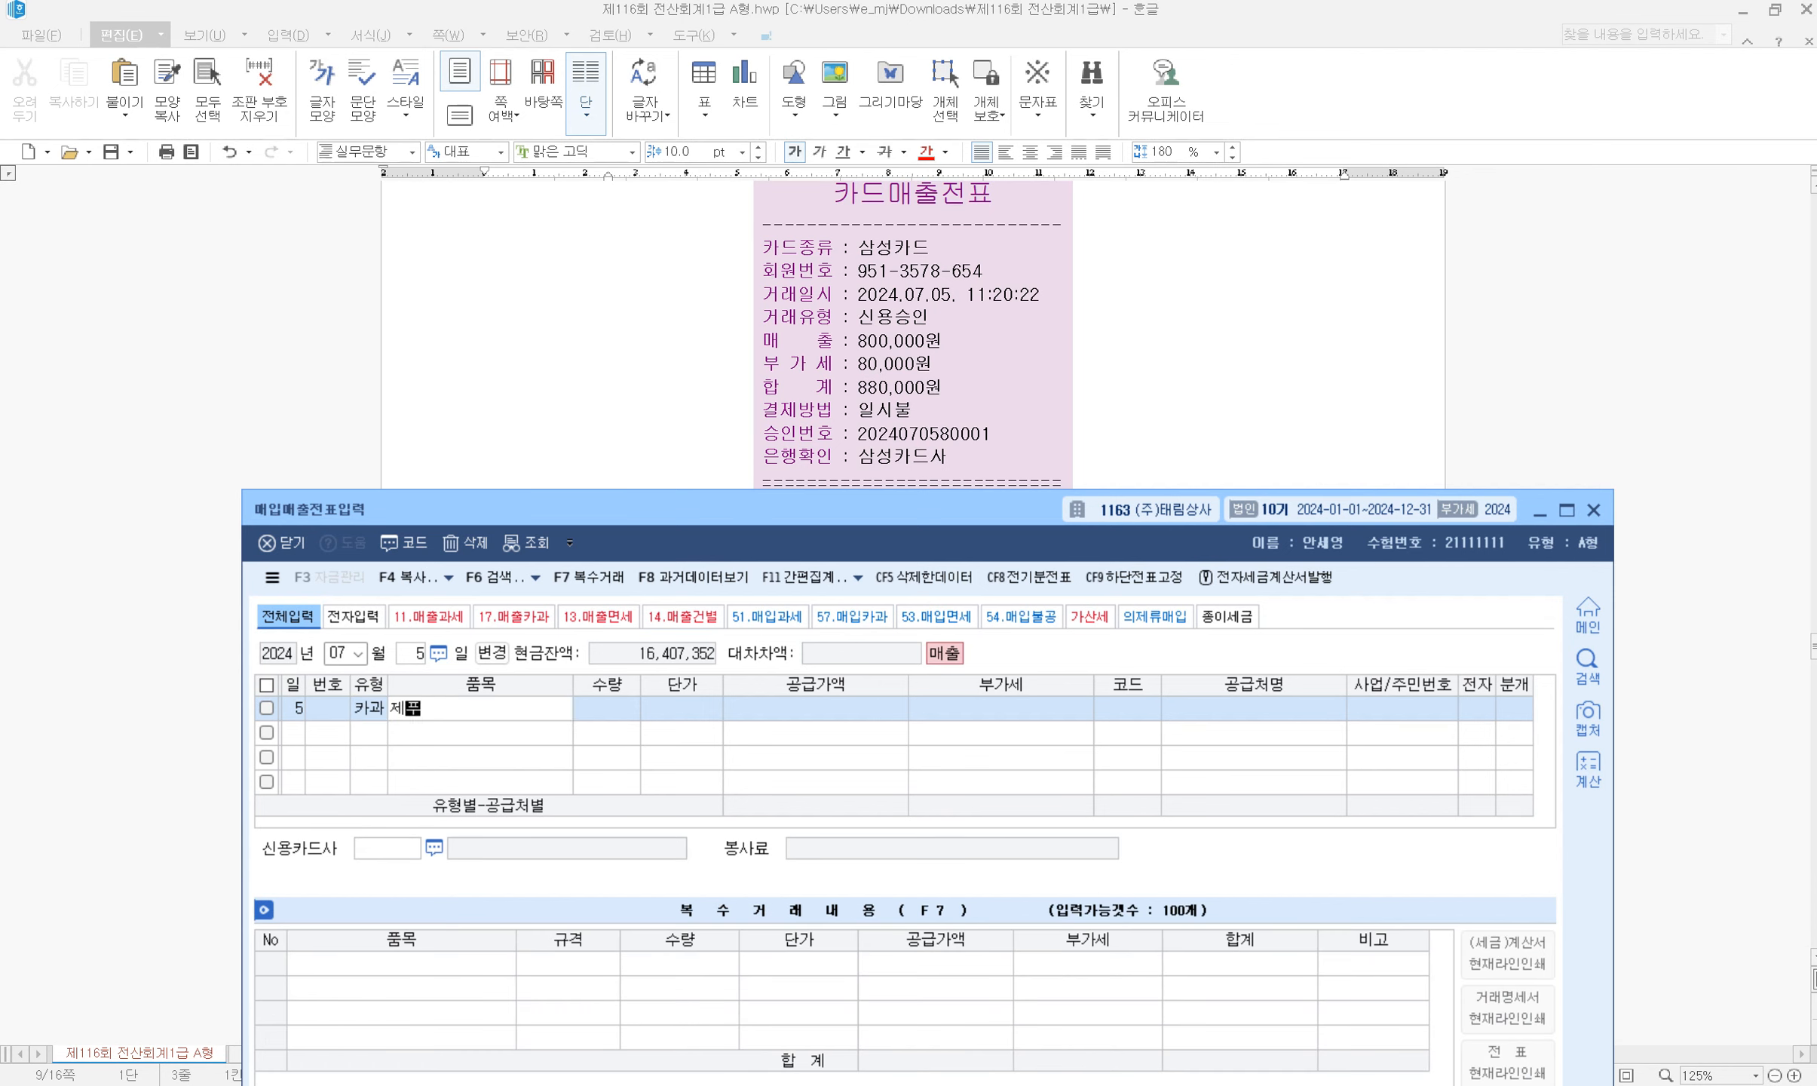
key(Return)
key(Return)
key(Return)
text(8800000)
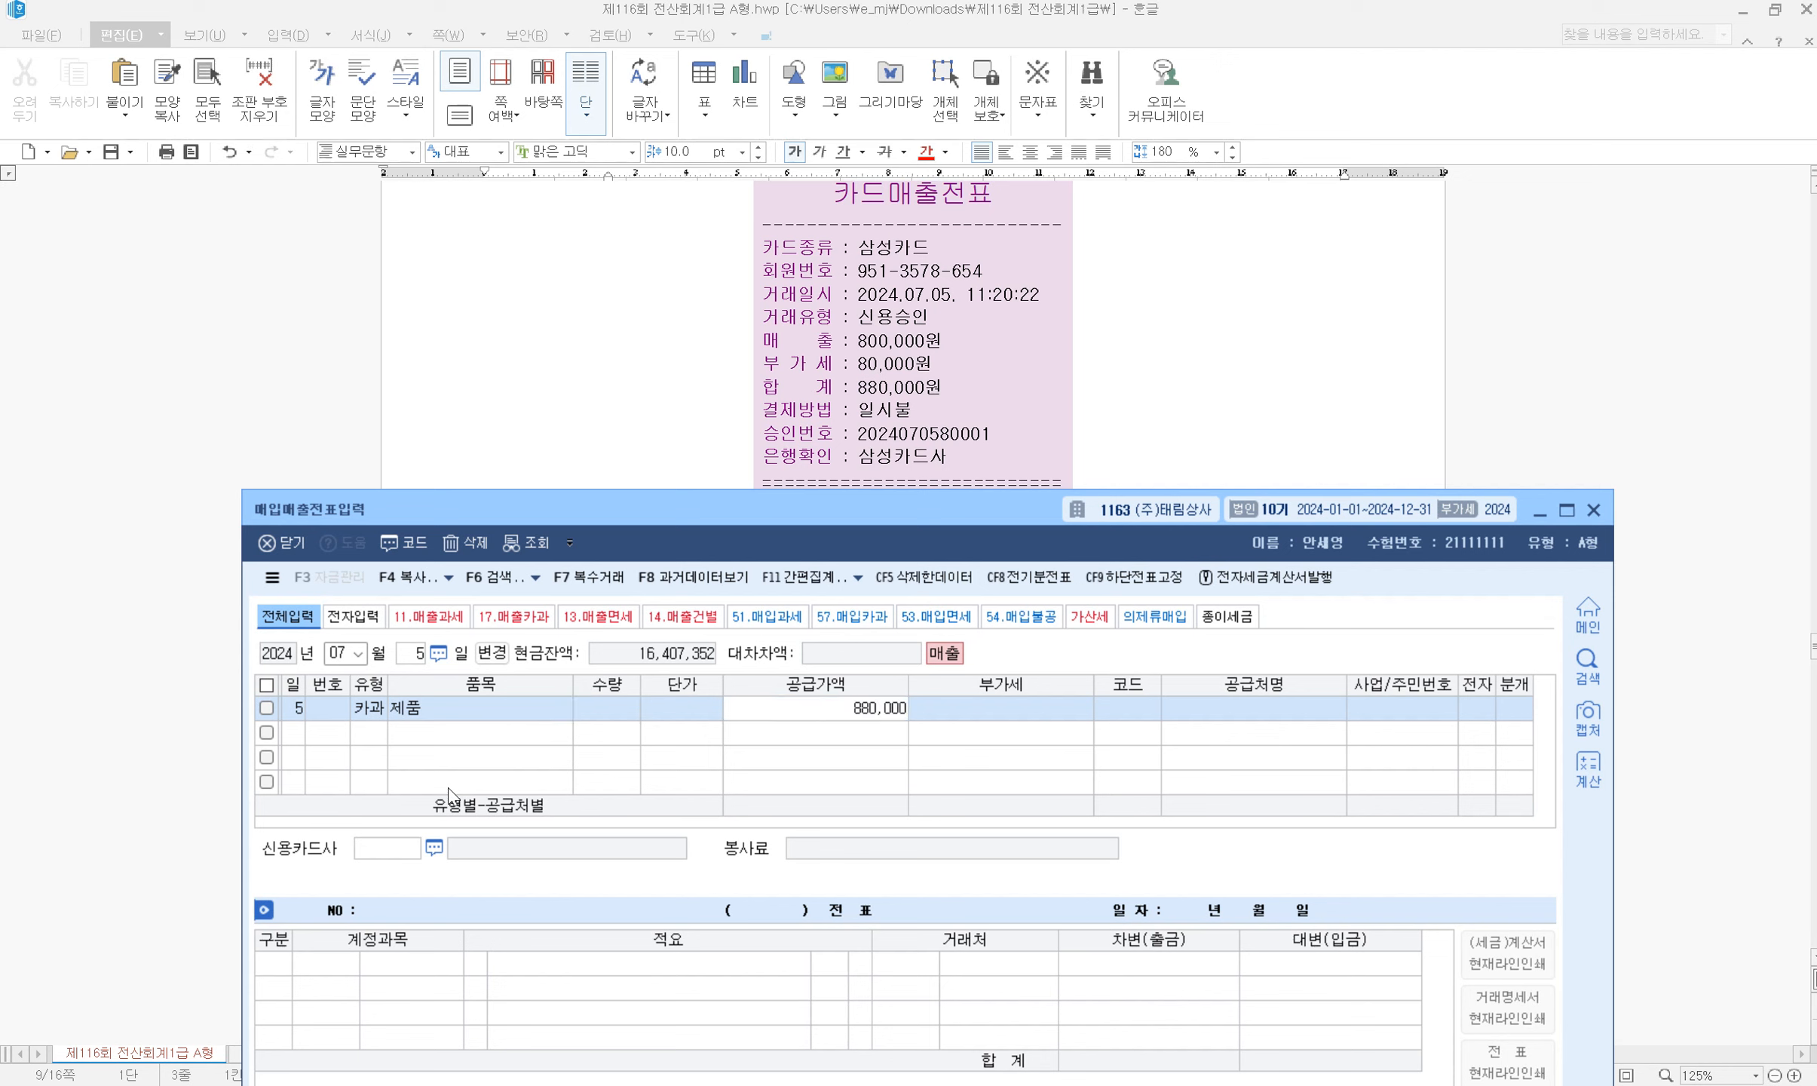
key(Return)
key(Return)
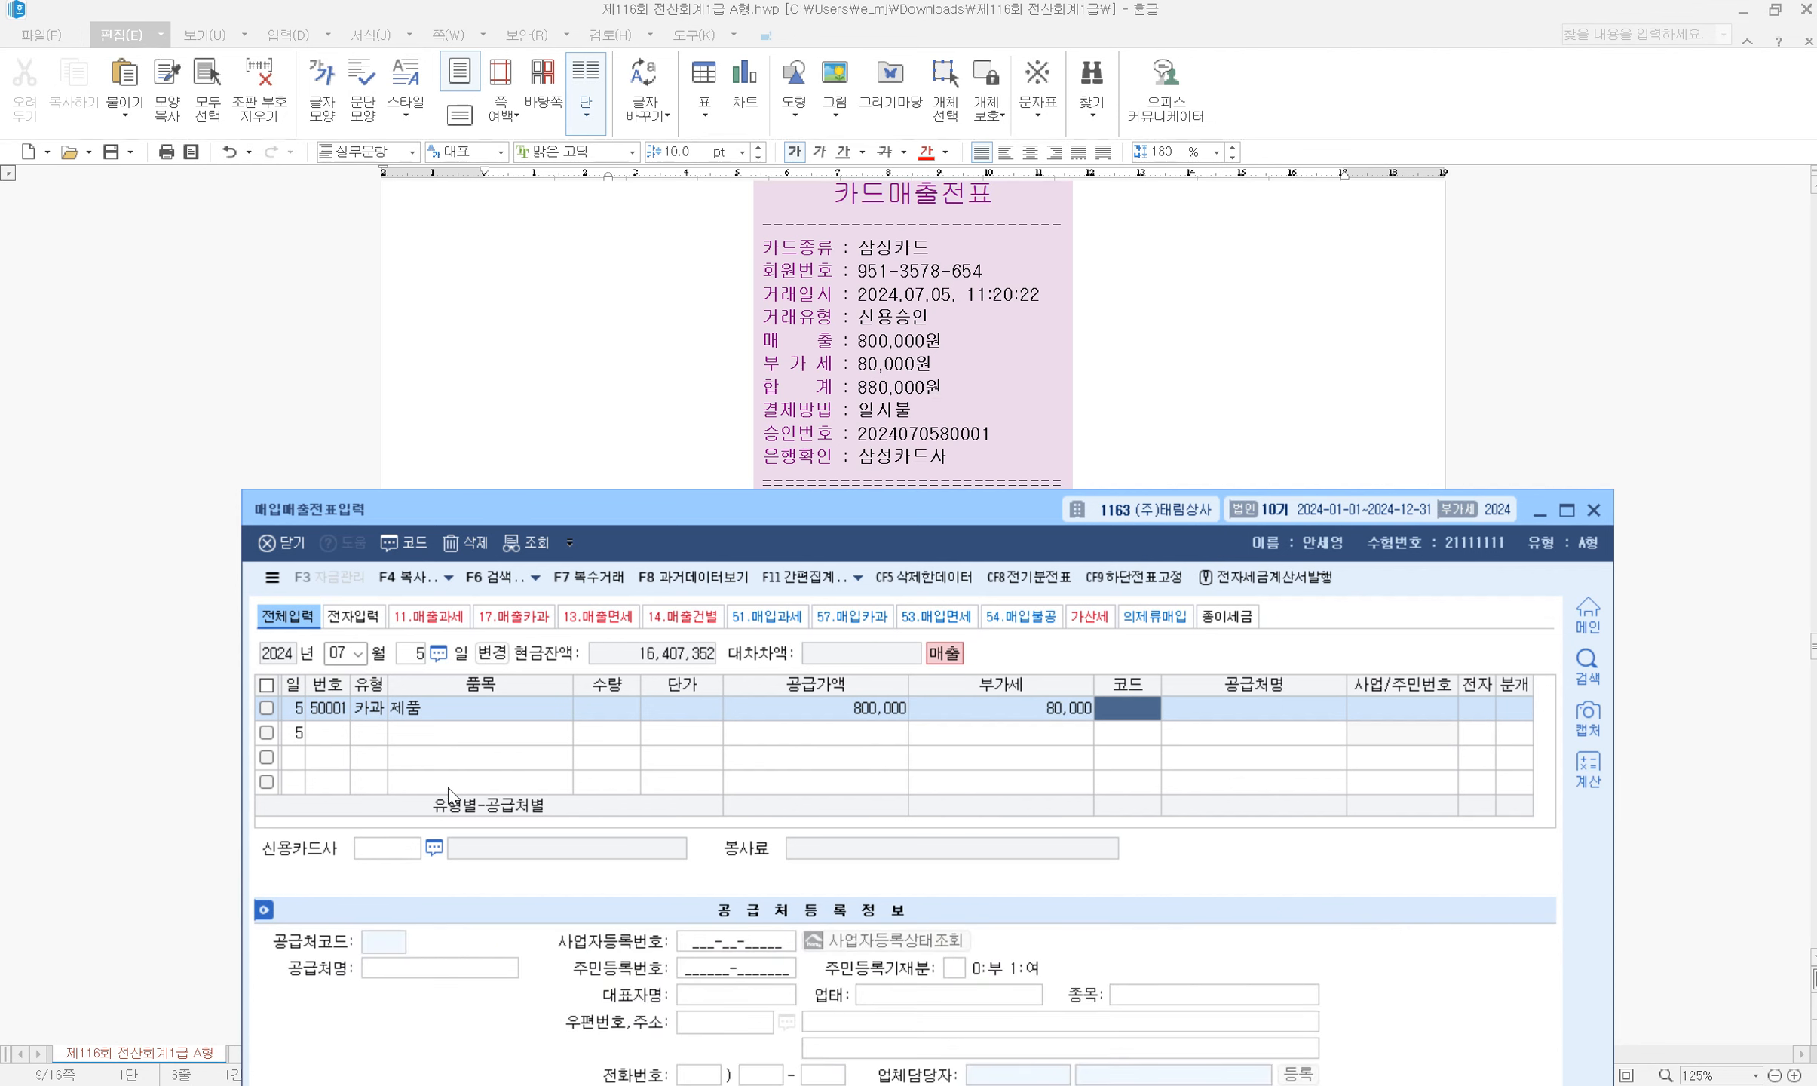
Set 제일상사 as the 공급처 of the July 5 sale
text(제일)
key(Return)
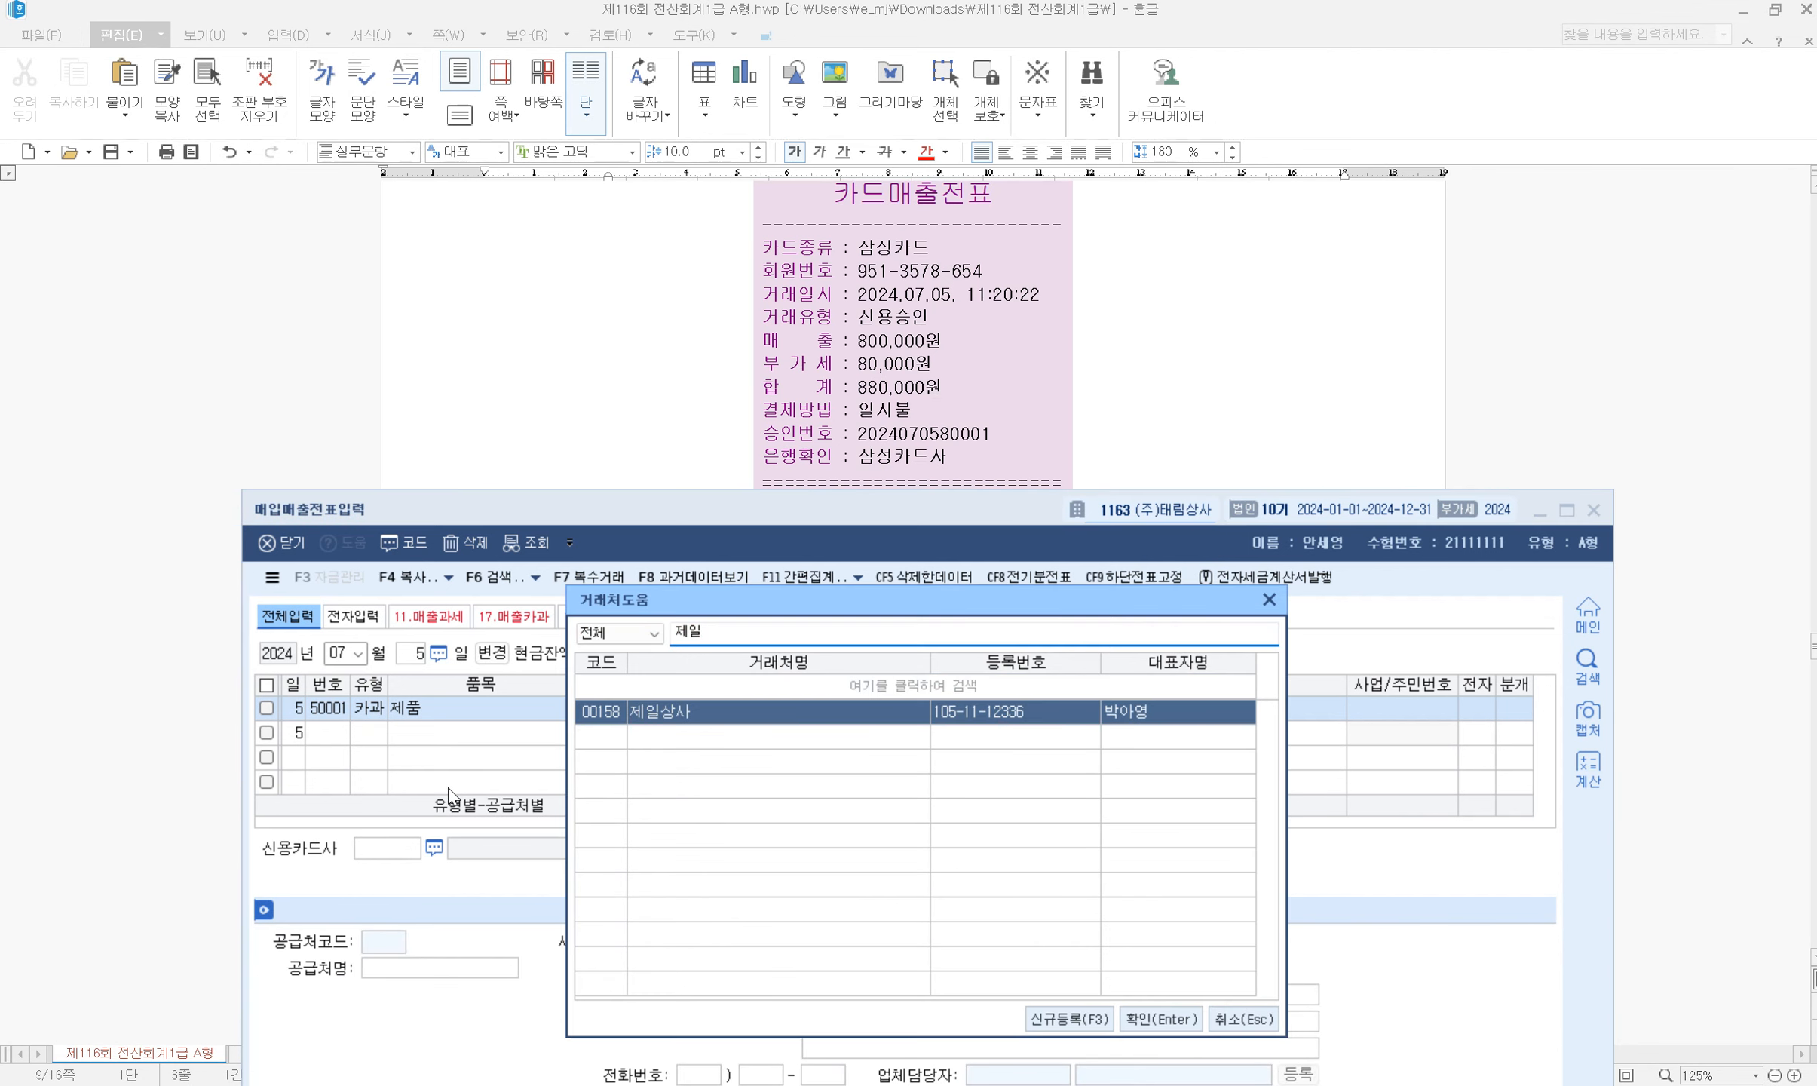
key(Return)
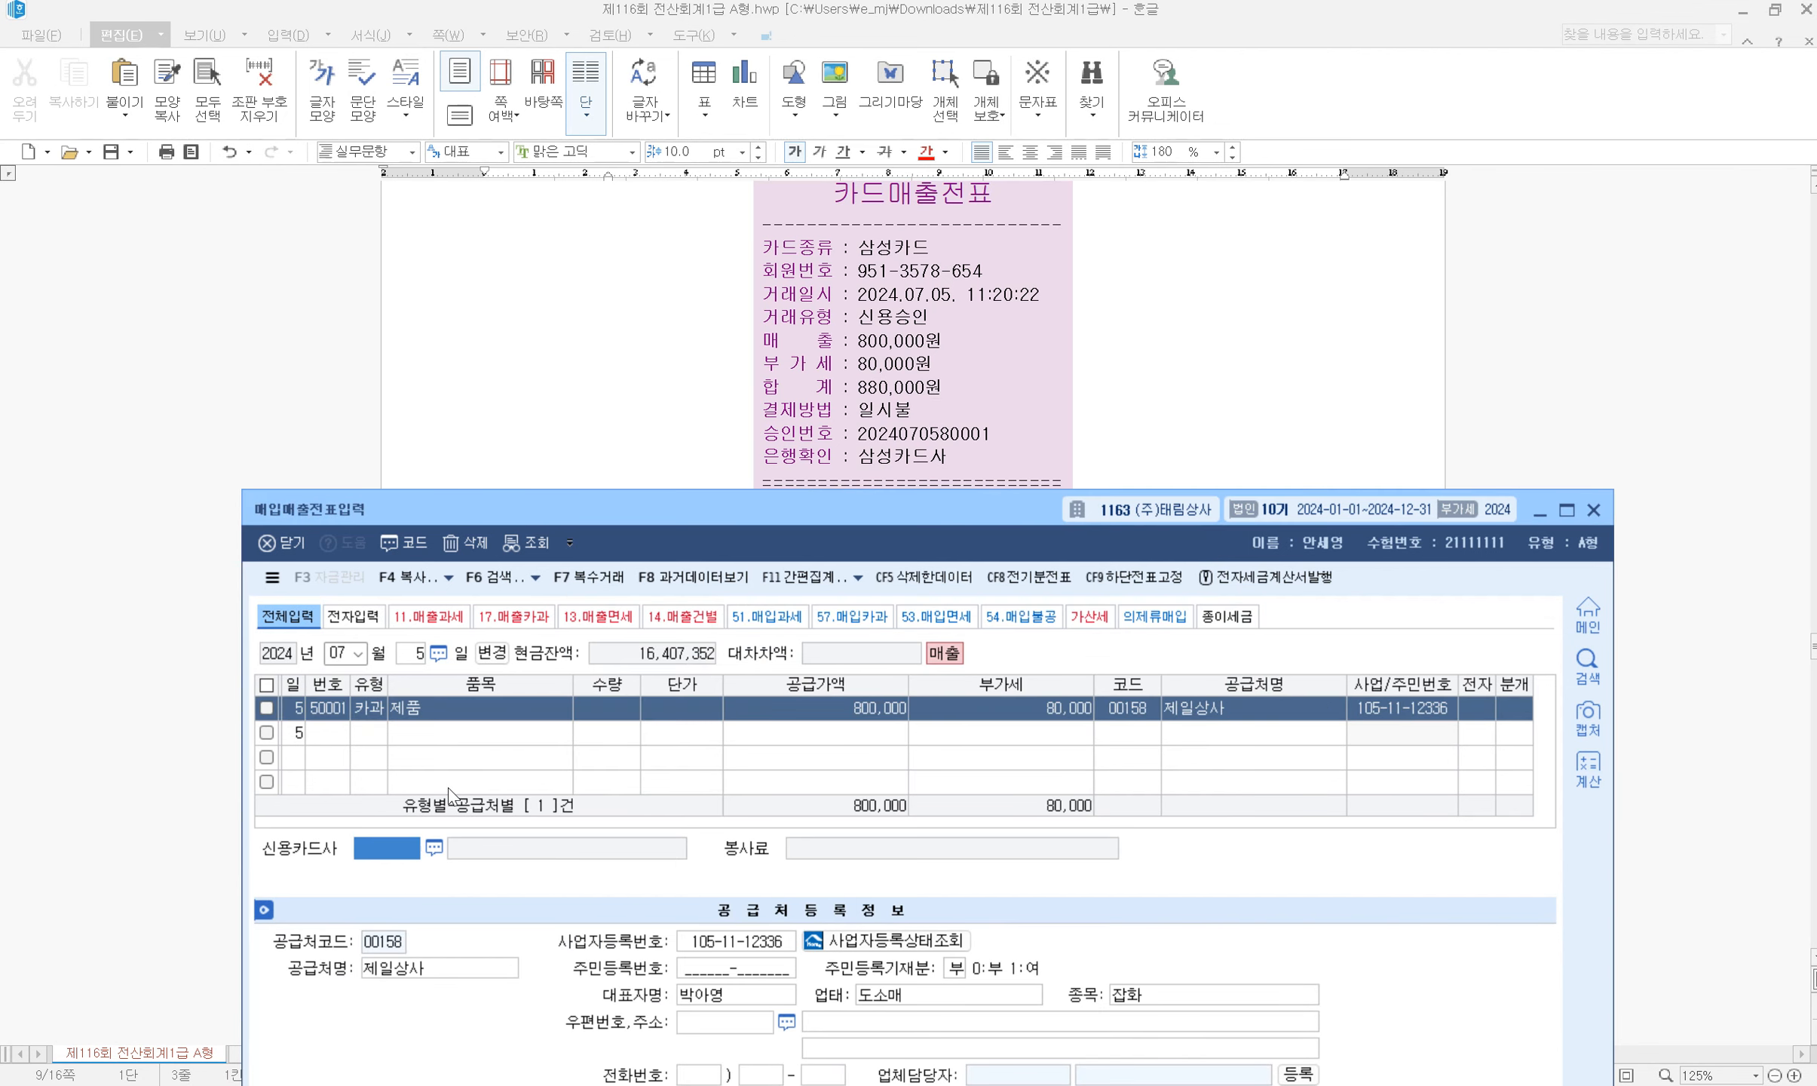
Choose 삼성카드 as the 신용카드사 and set the 분개 type to 4 카드 for the July 5 sale
key(F2)
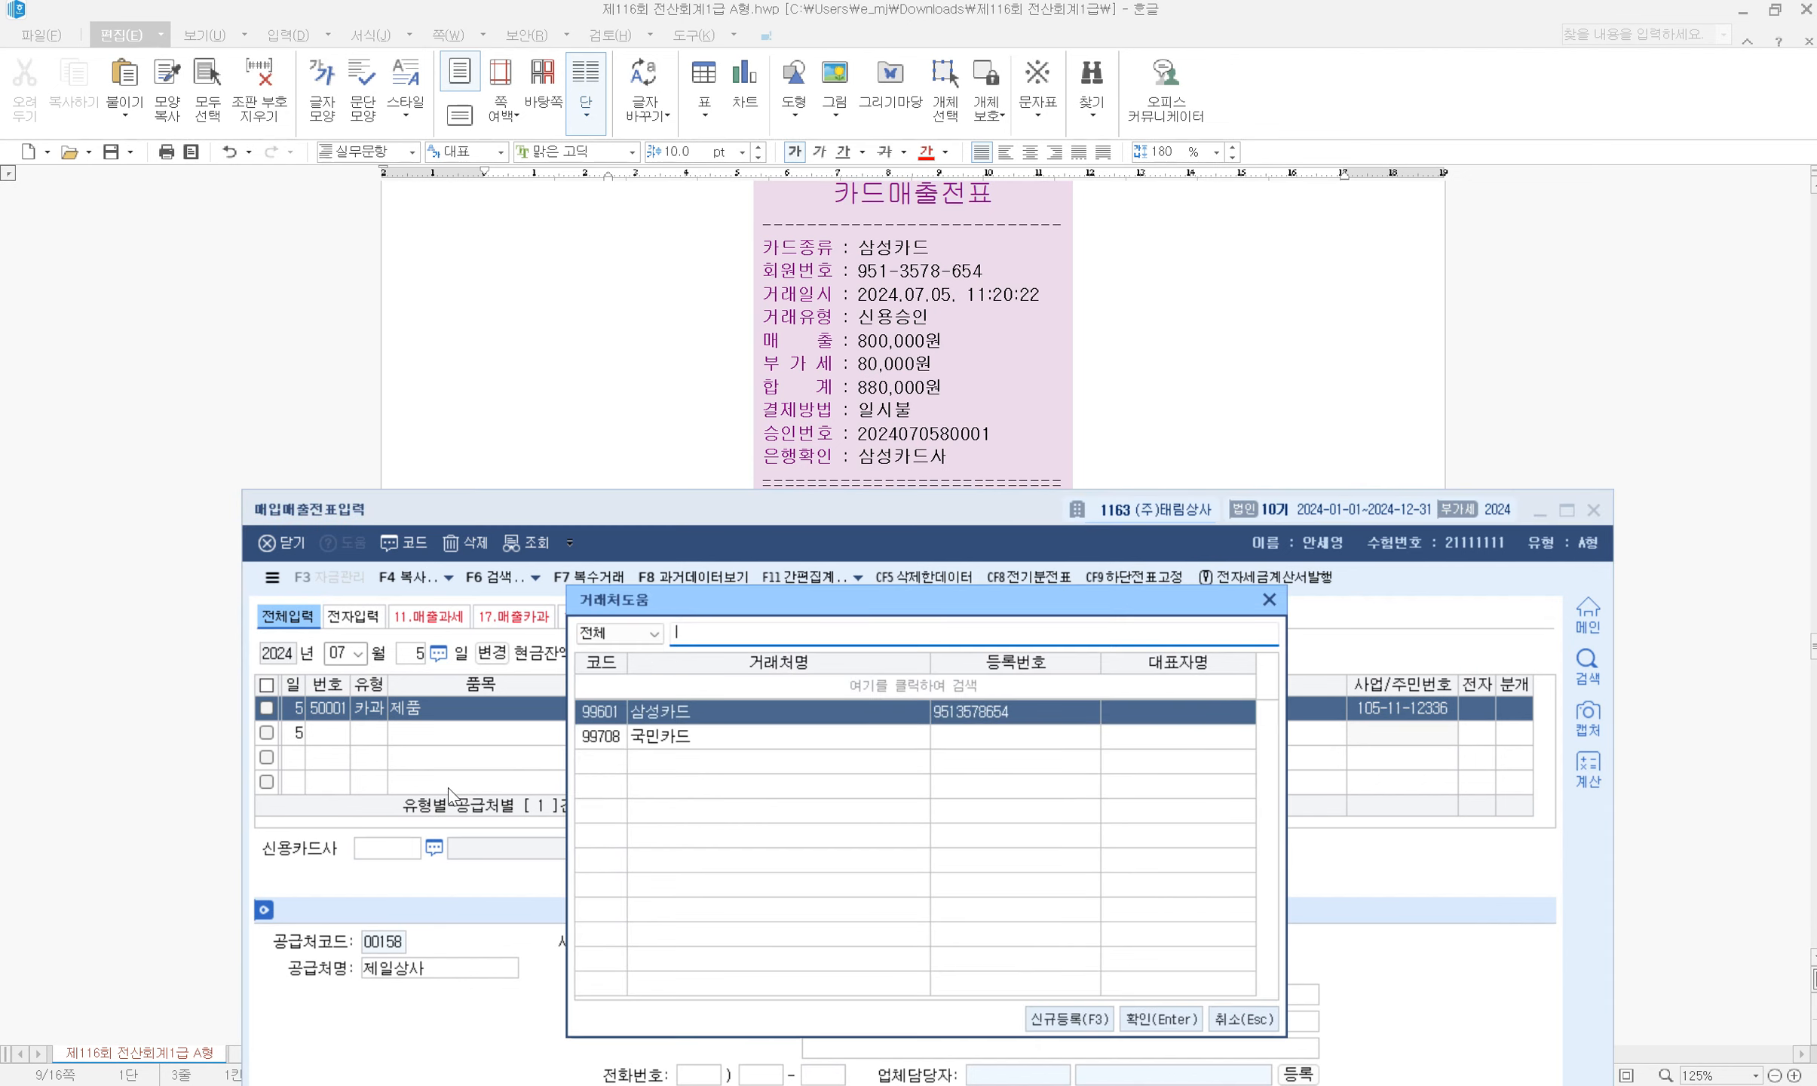
text(삼성)
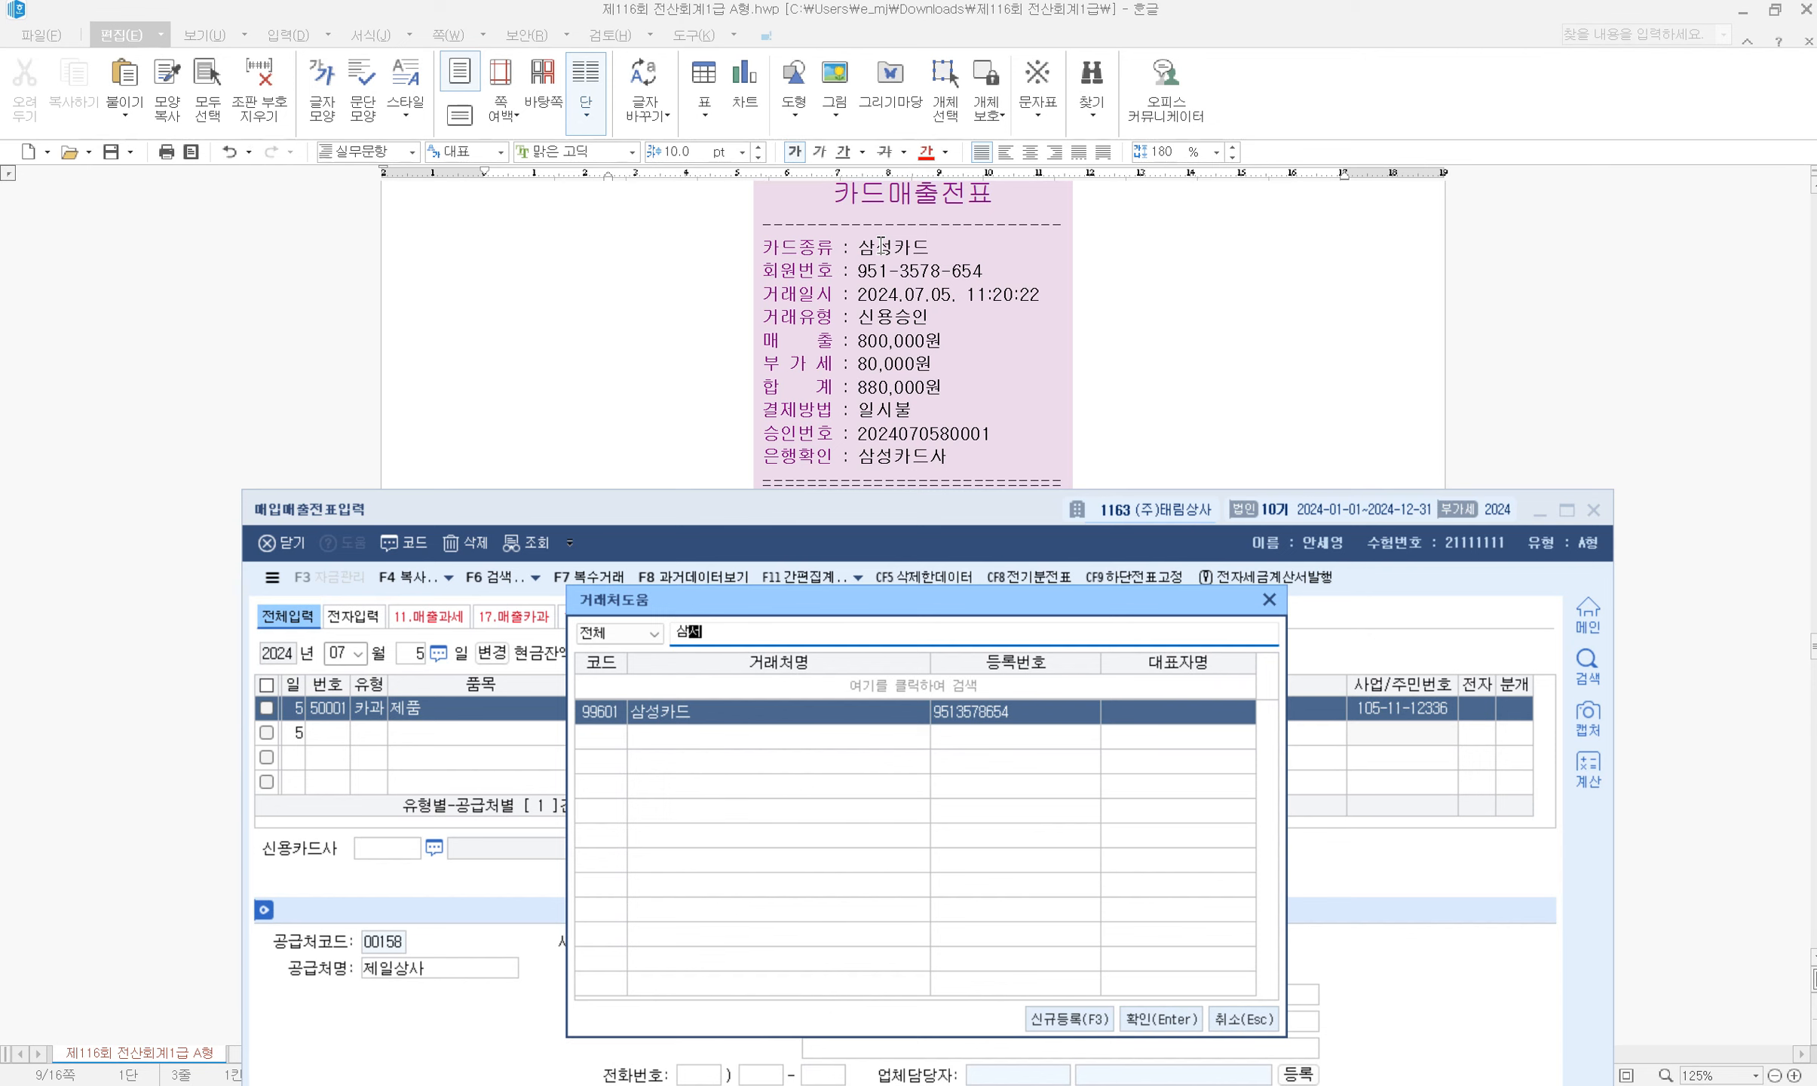
key(Return)
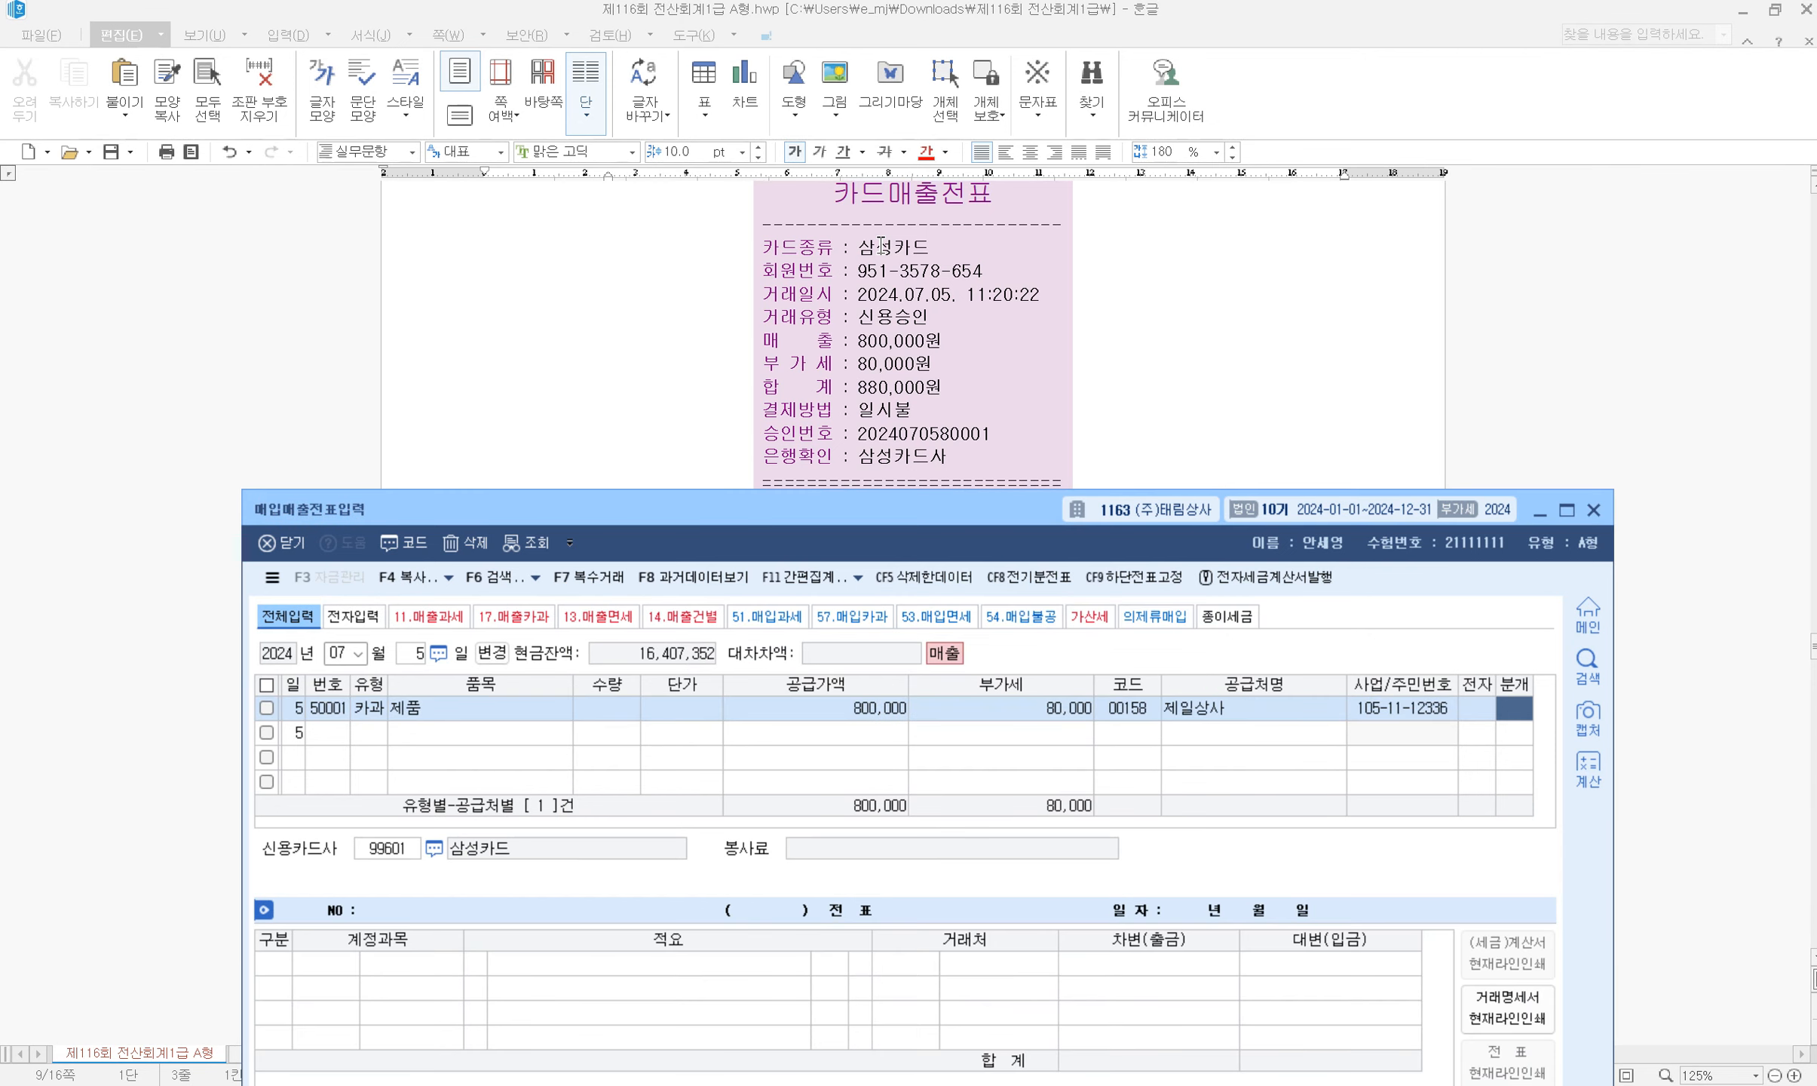
text(4)
key(Return)
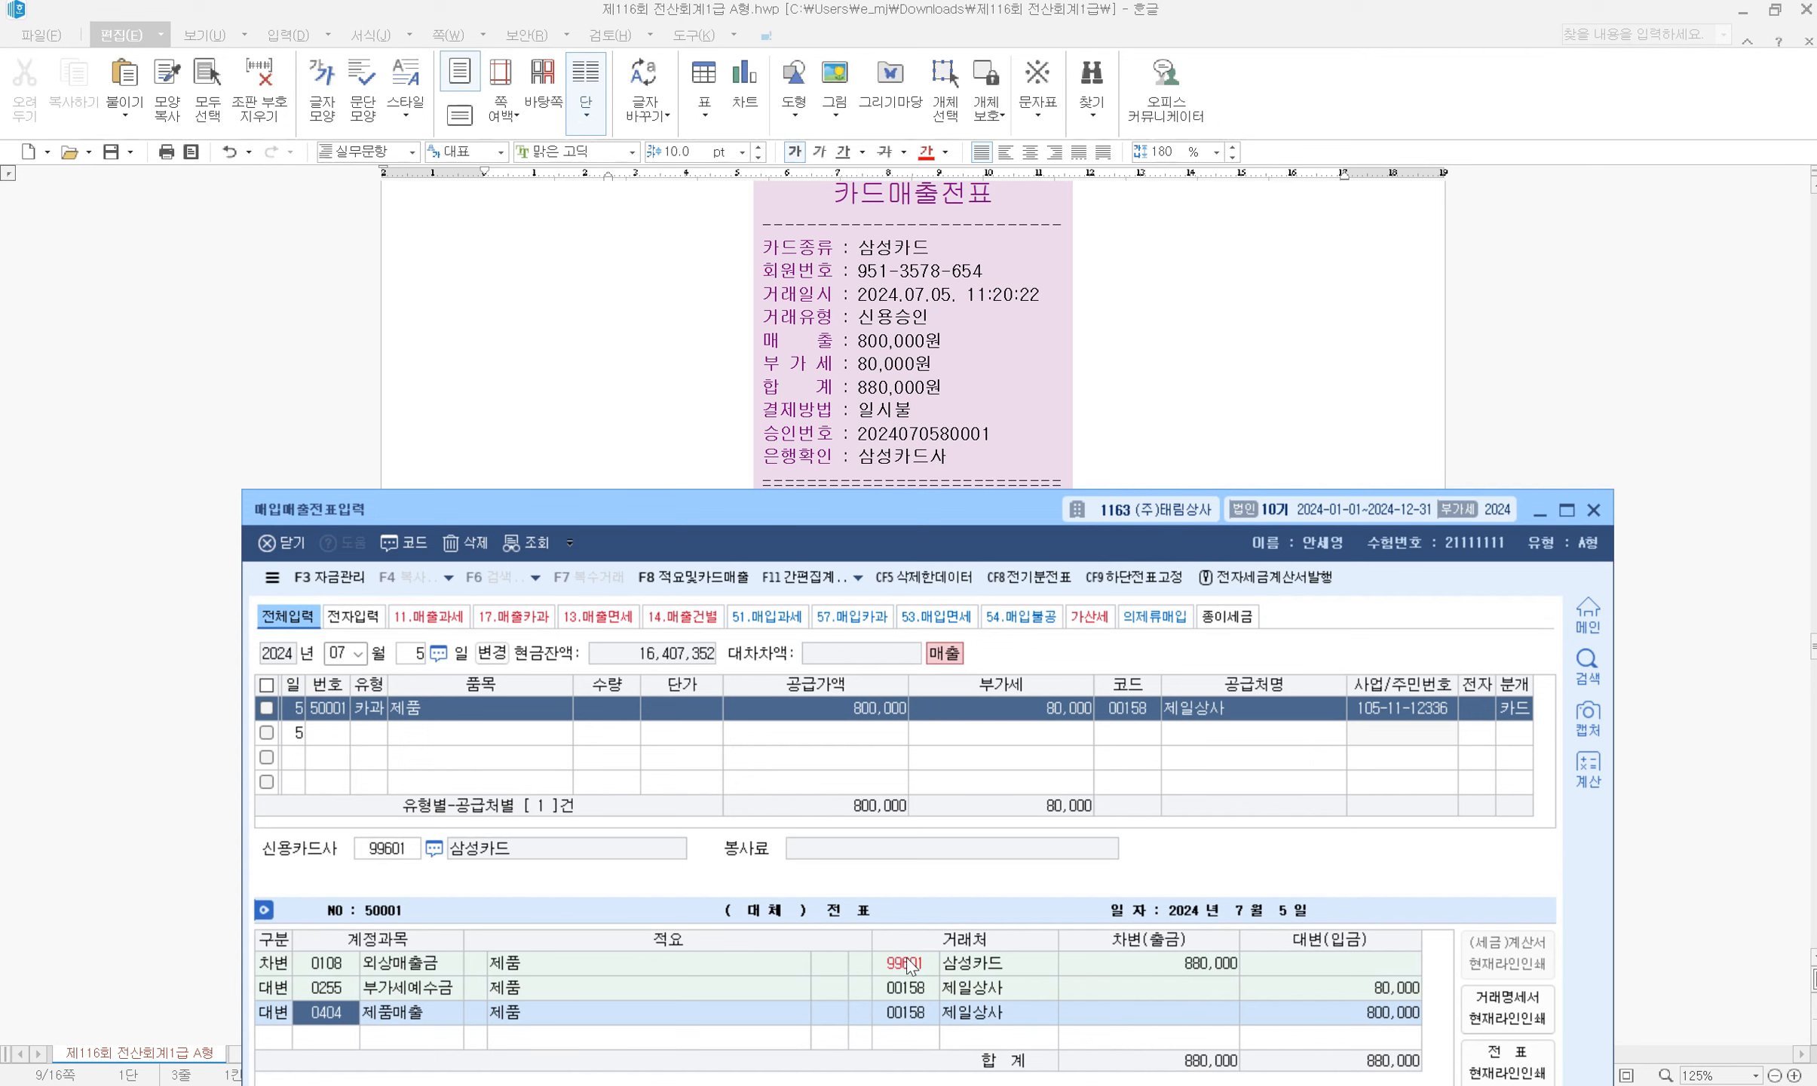
Go to the July 11 transaction in the exam document, set the voucher day to 11 and reposition the entry window
scroll(1022, 218, down, 6)
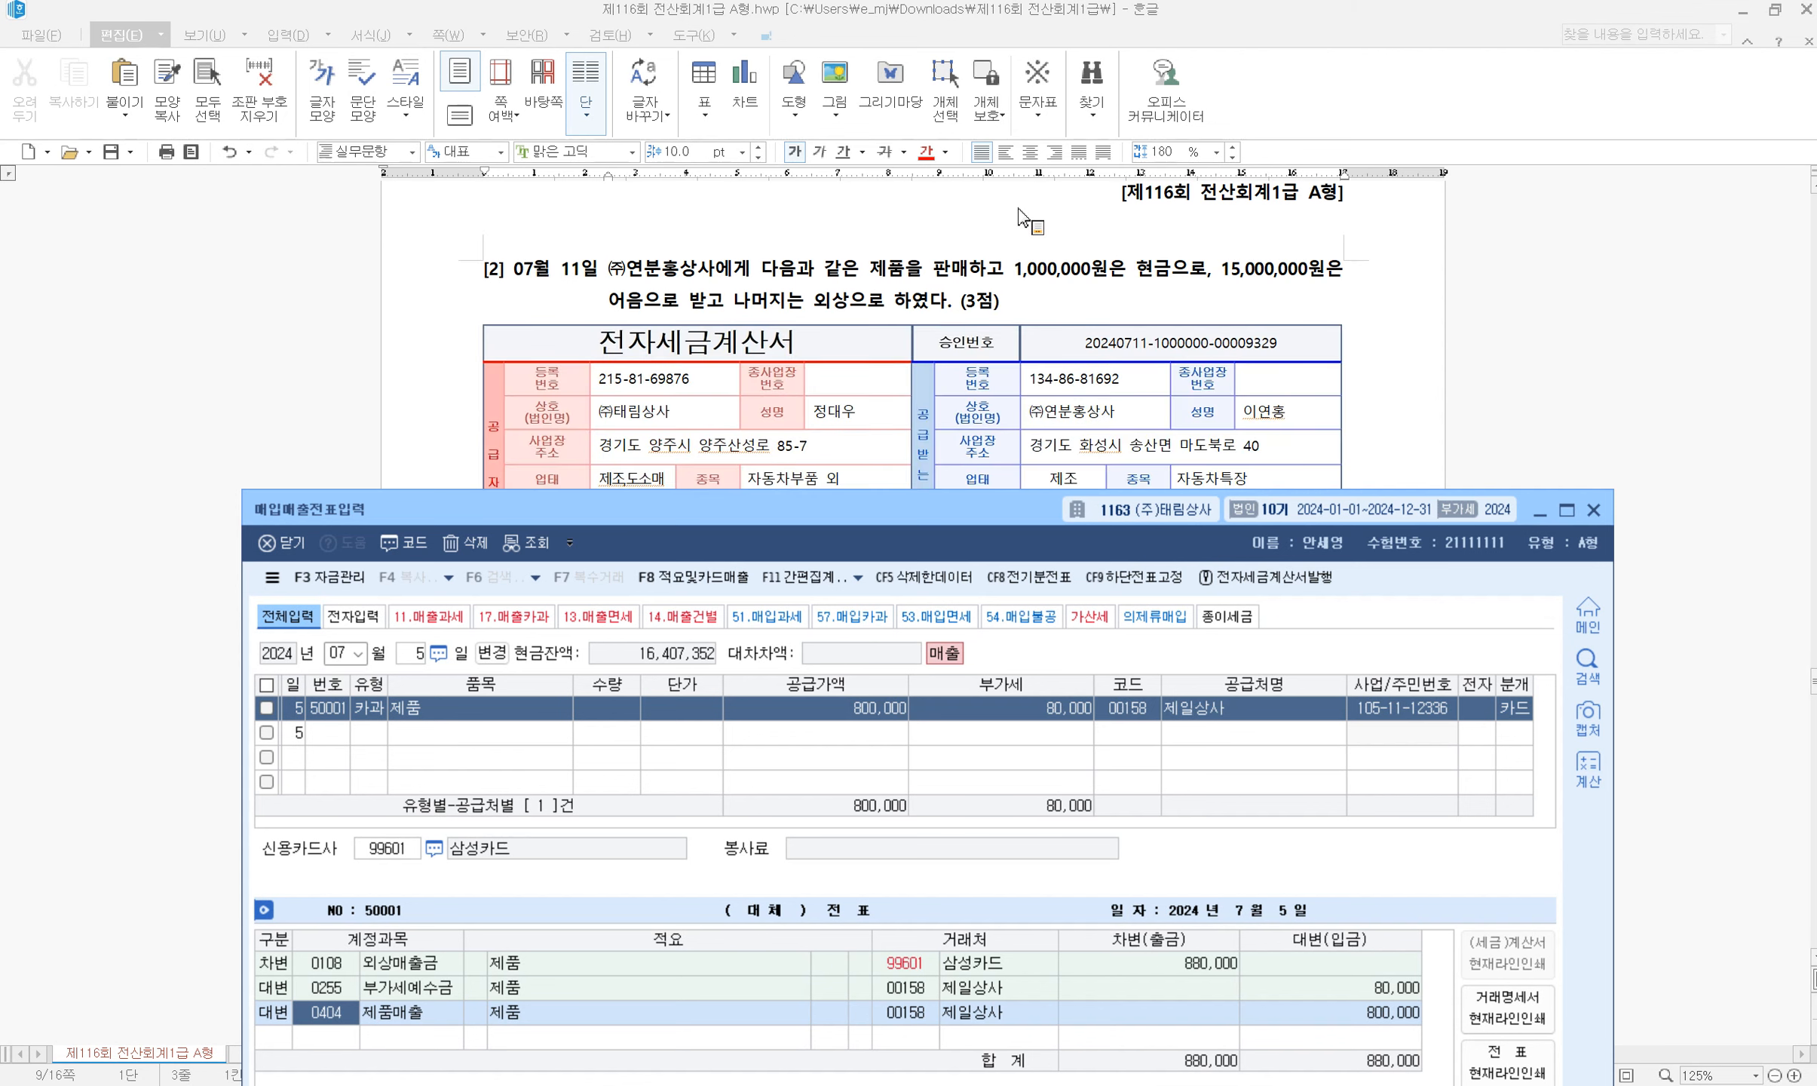
click(411, 653)
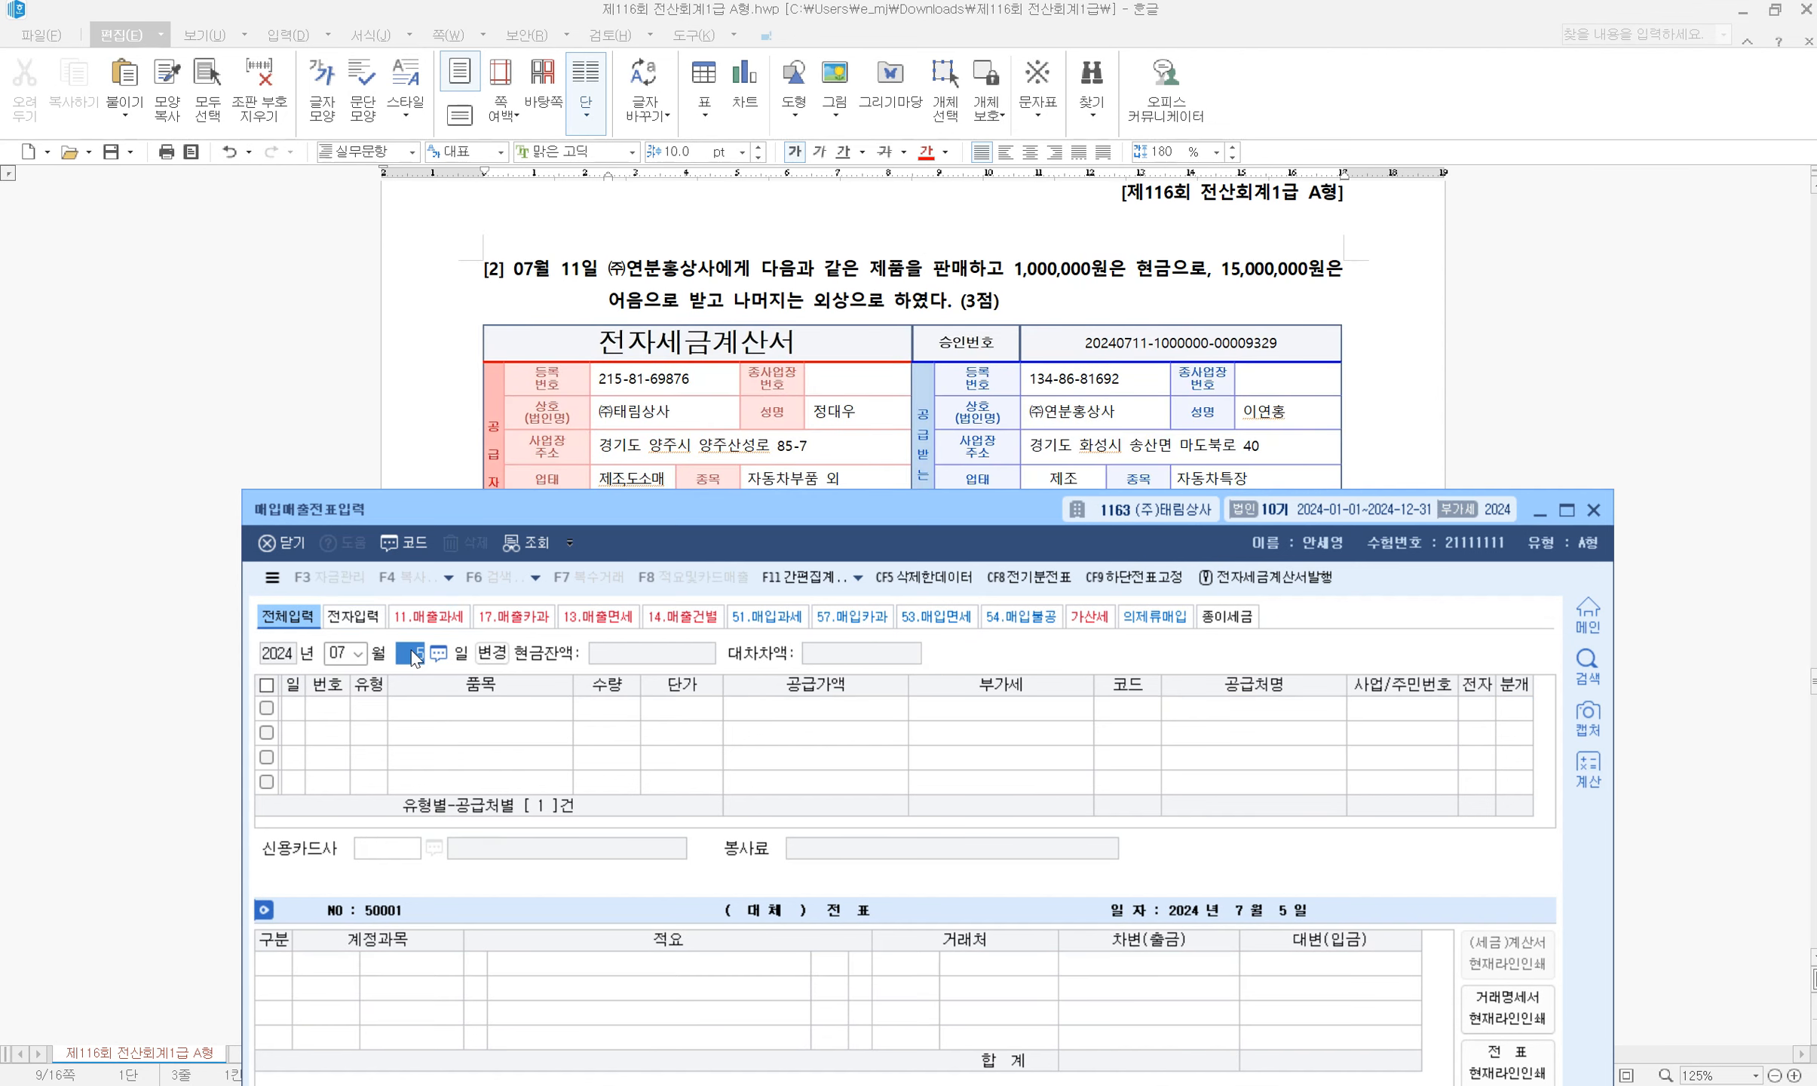
text(11)
key(Return)
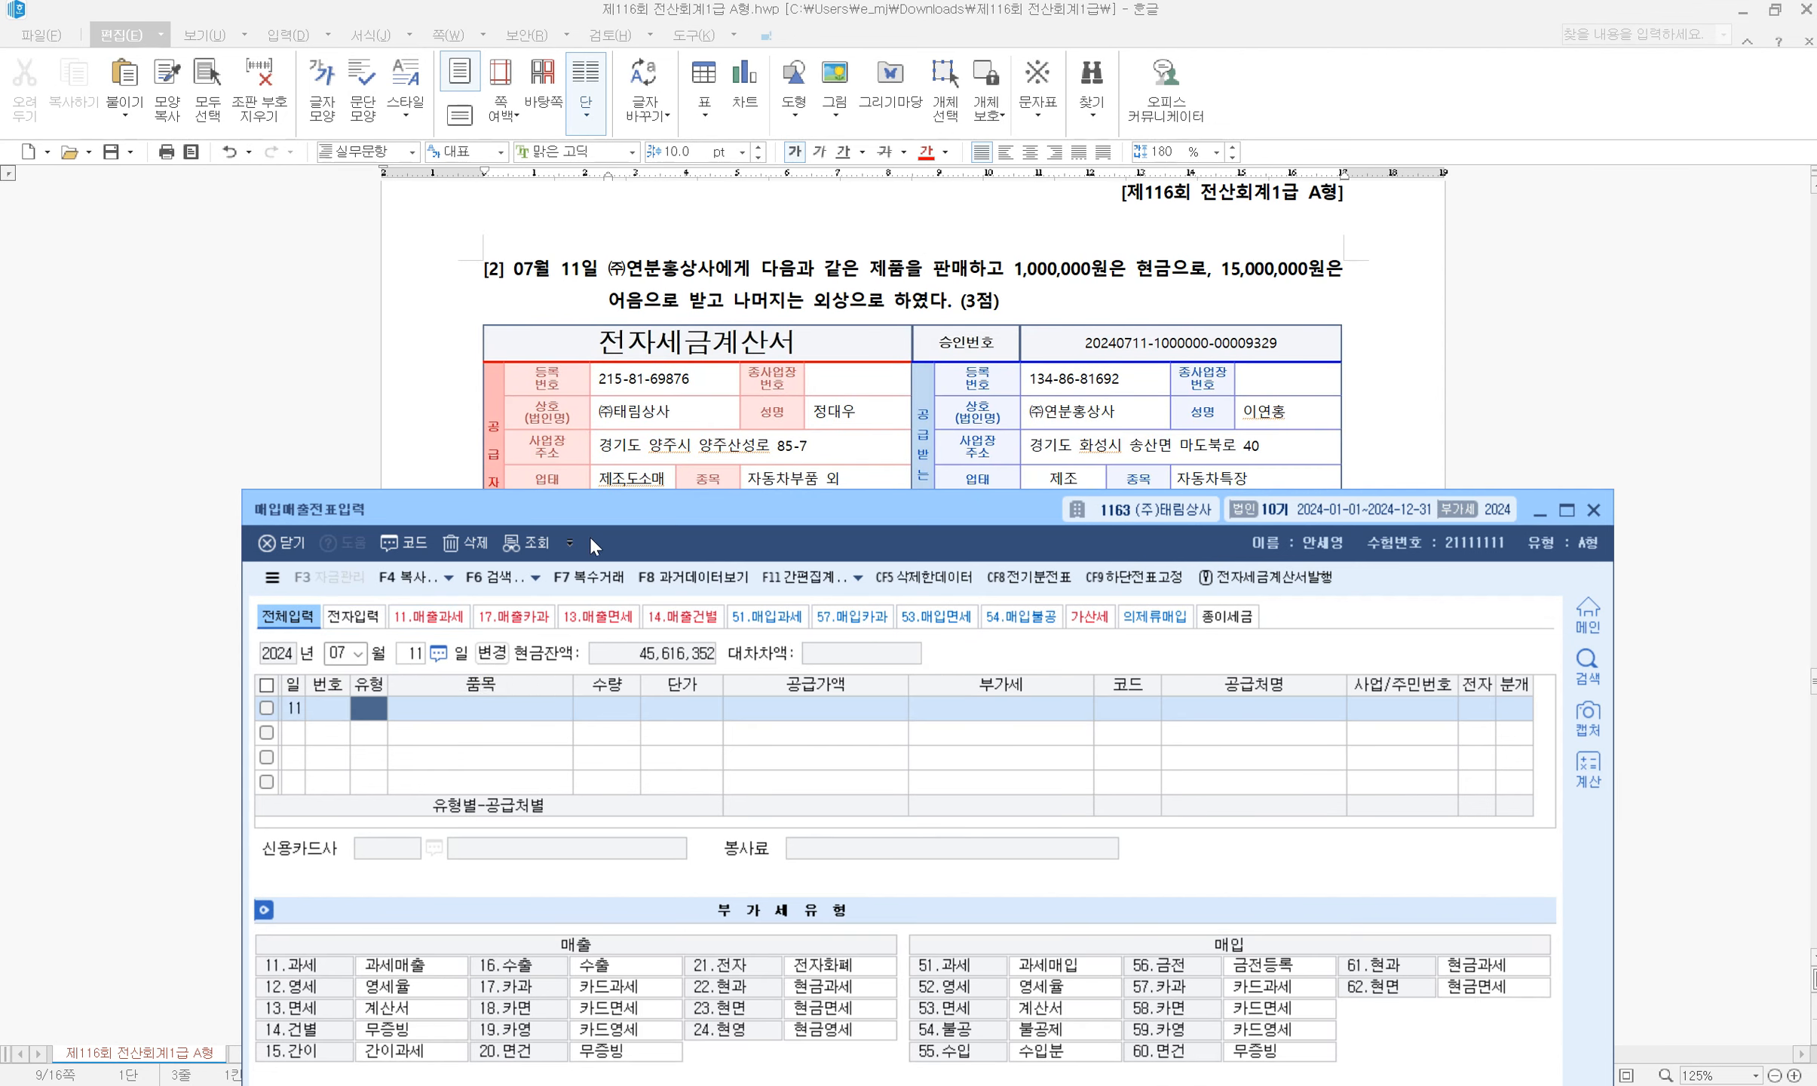
drag(651, 509, 659, 503)
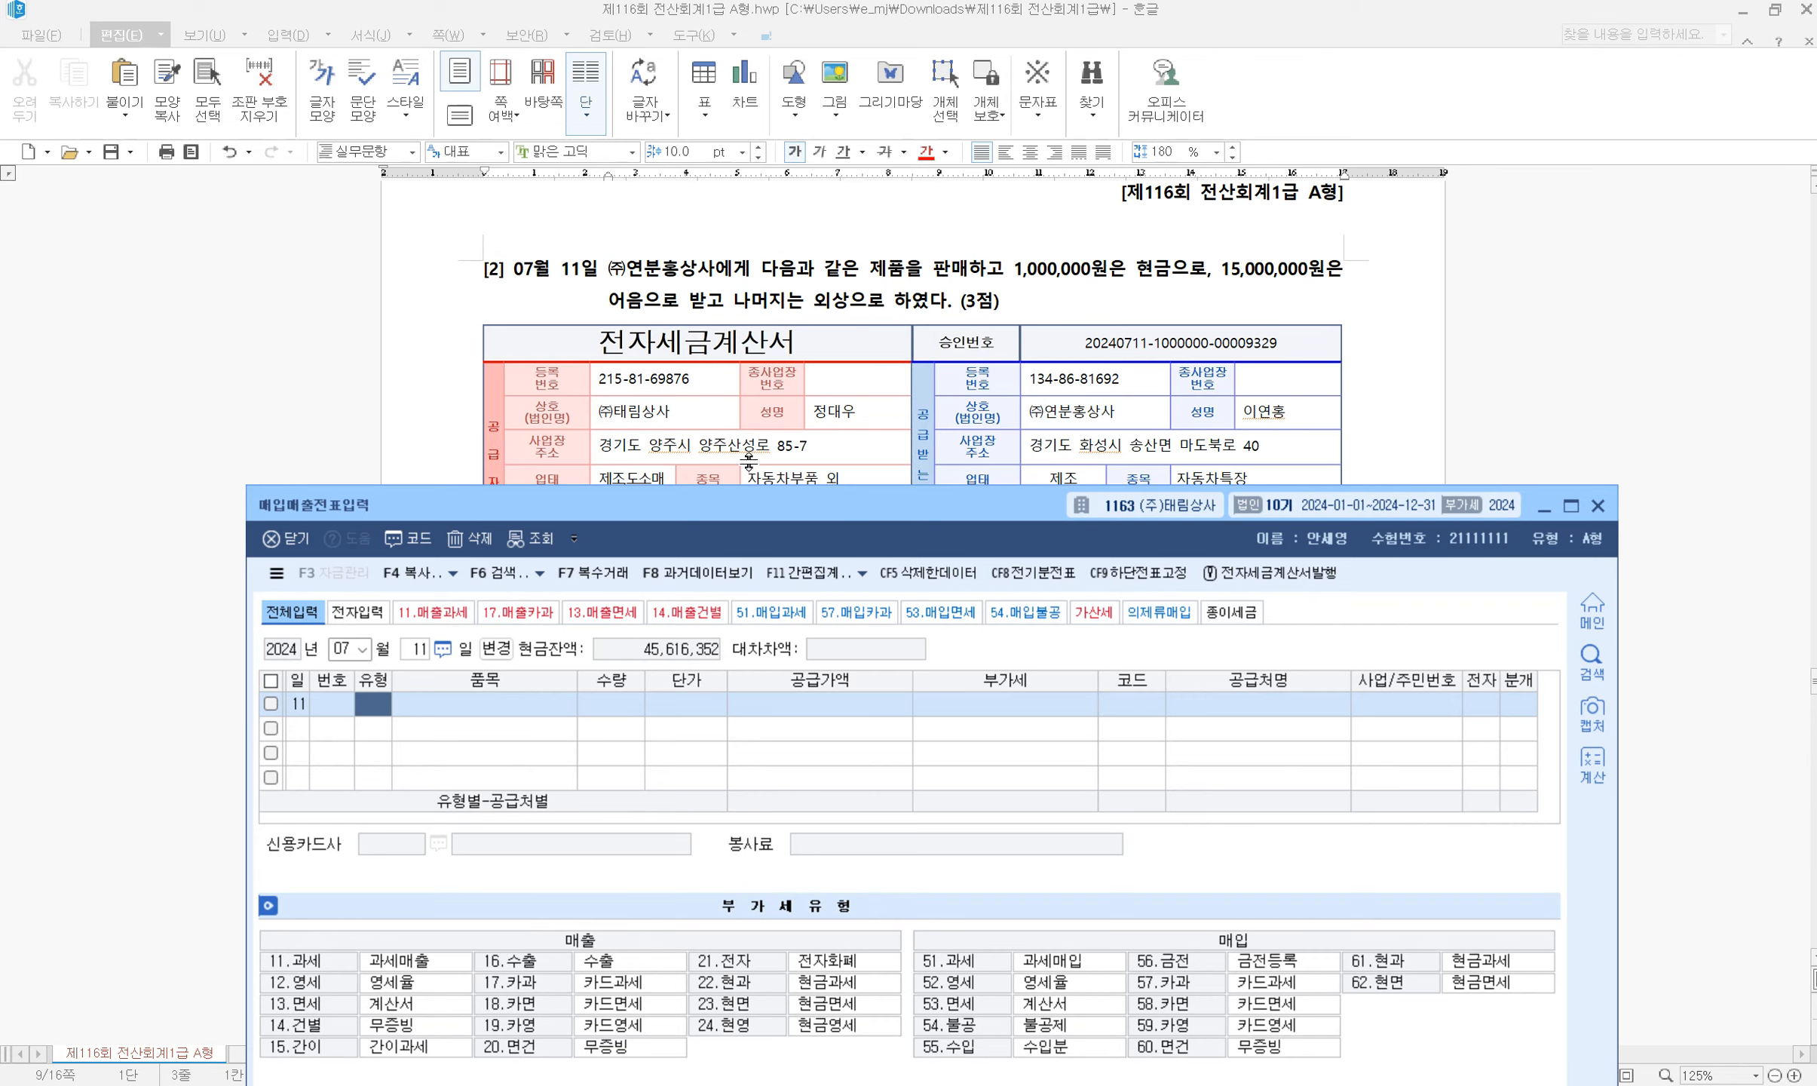
drag(770, 500, 758, 431)
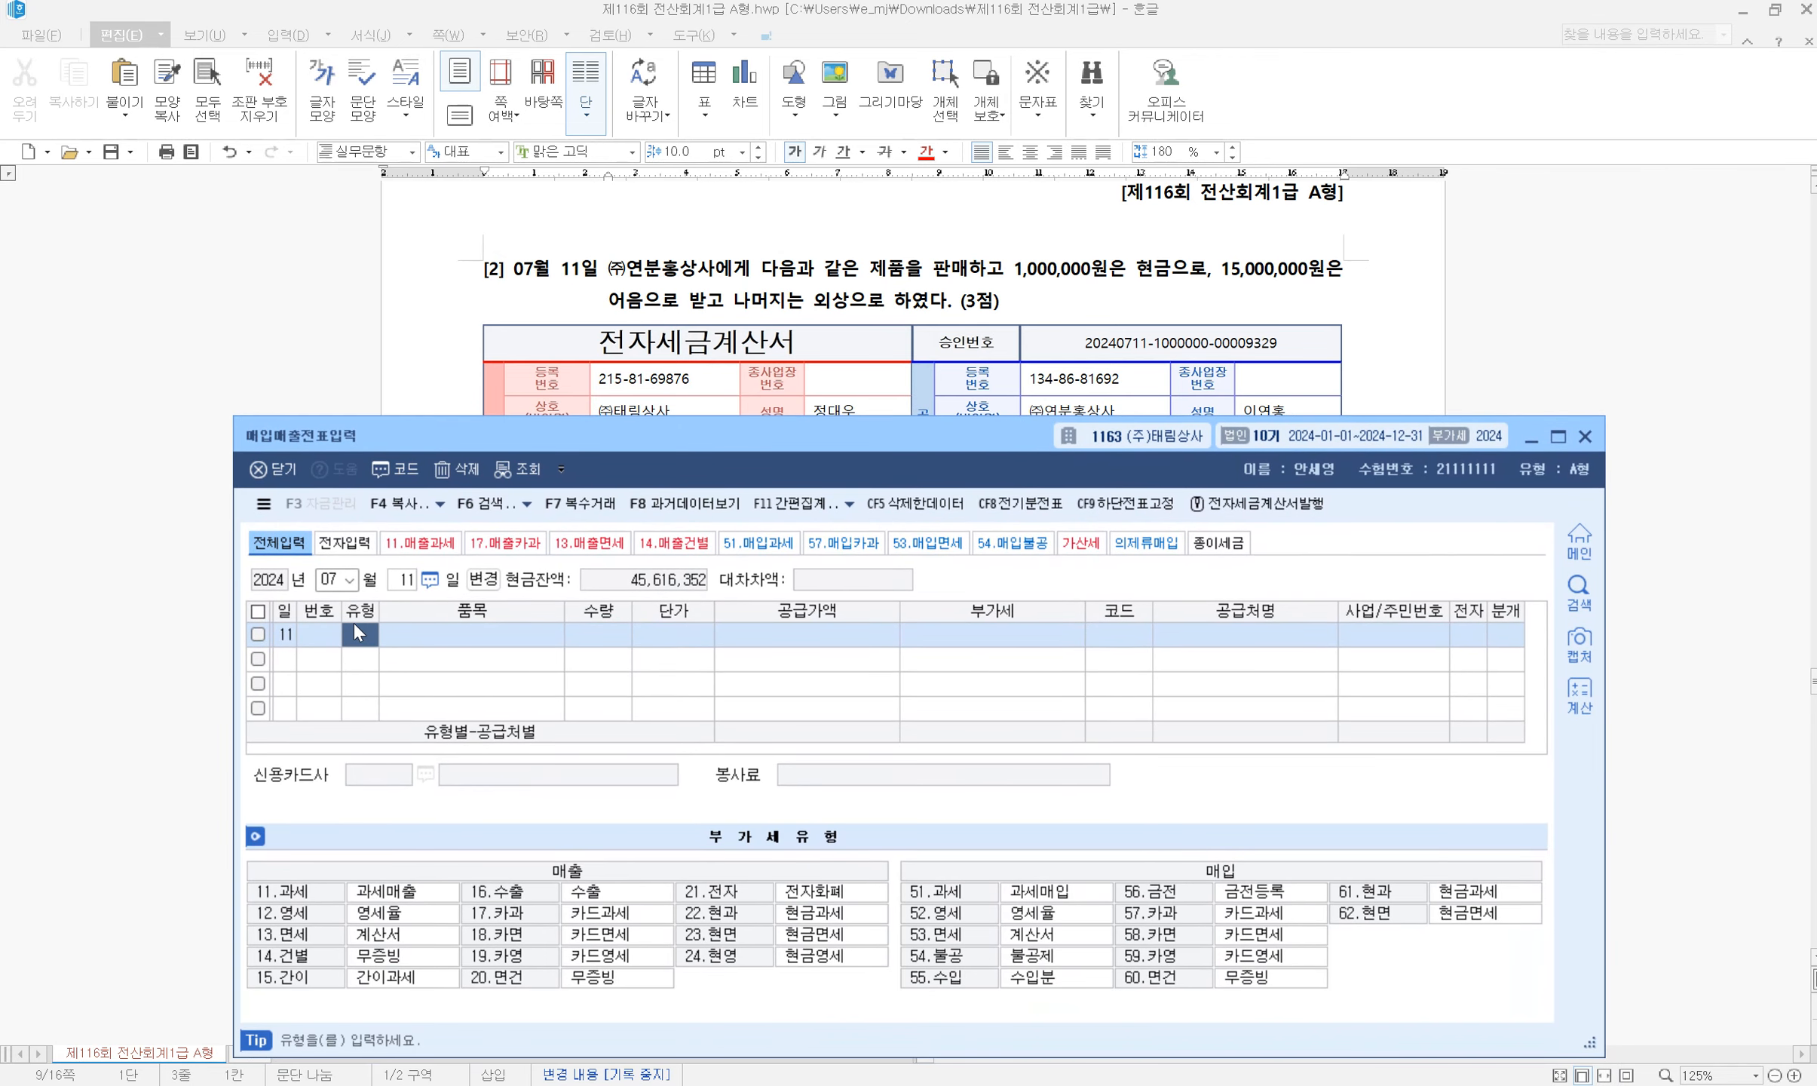
Enter the July 11 sale as type 11 과세 with item 제품 and a 공급가액 of 30,000,000
text(11)
key(Return)
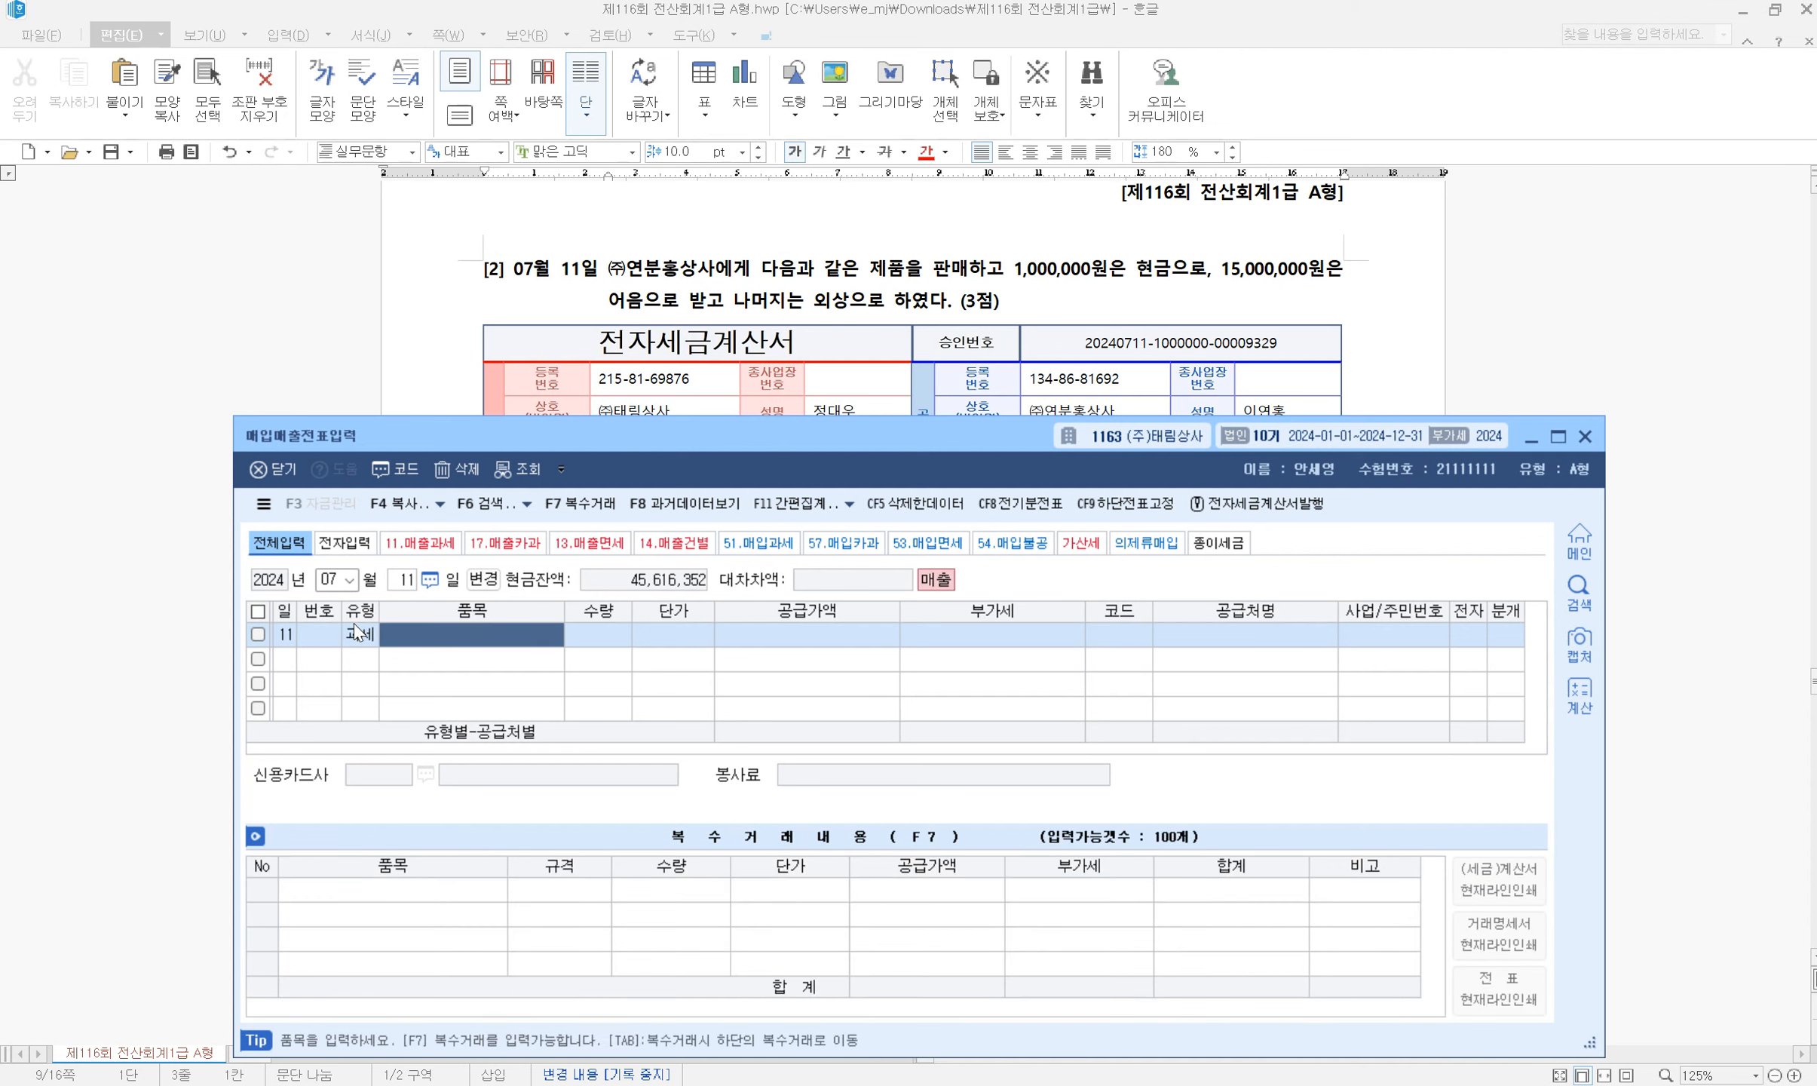
scroll(987, 362, down, 3)
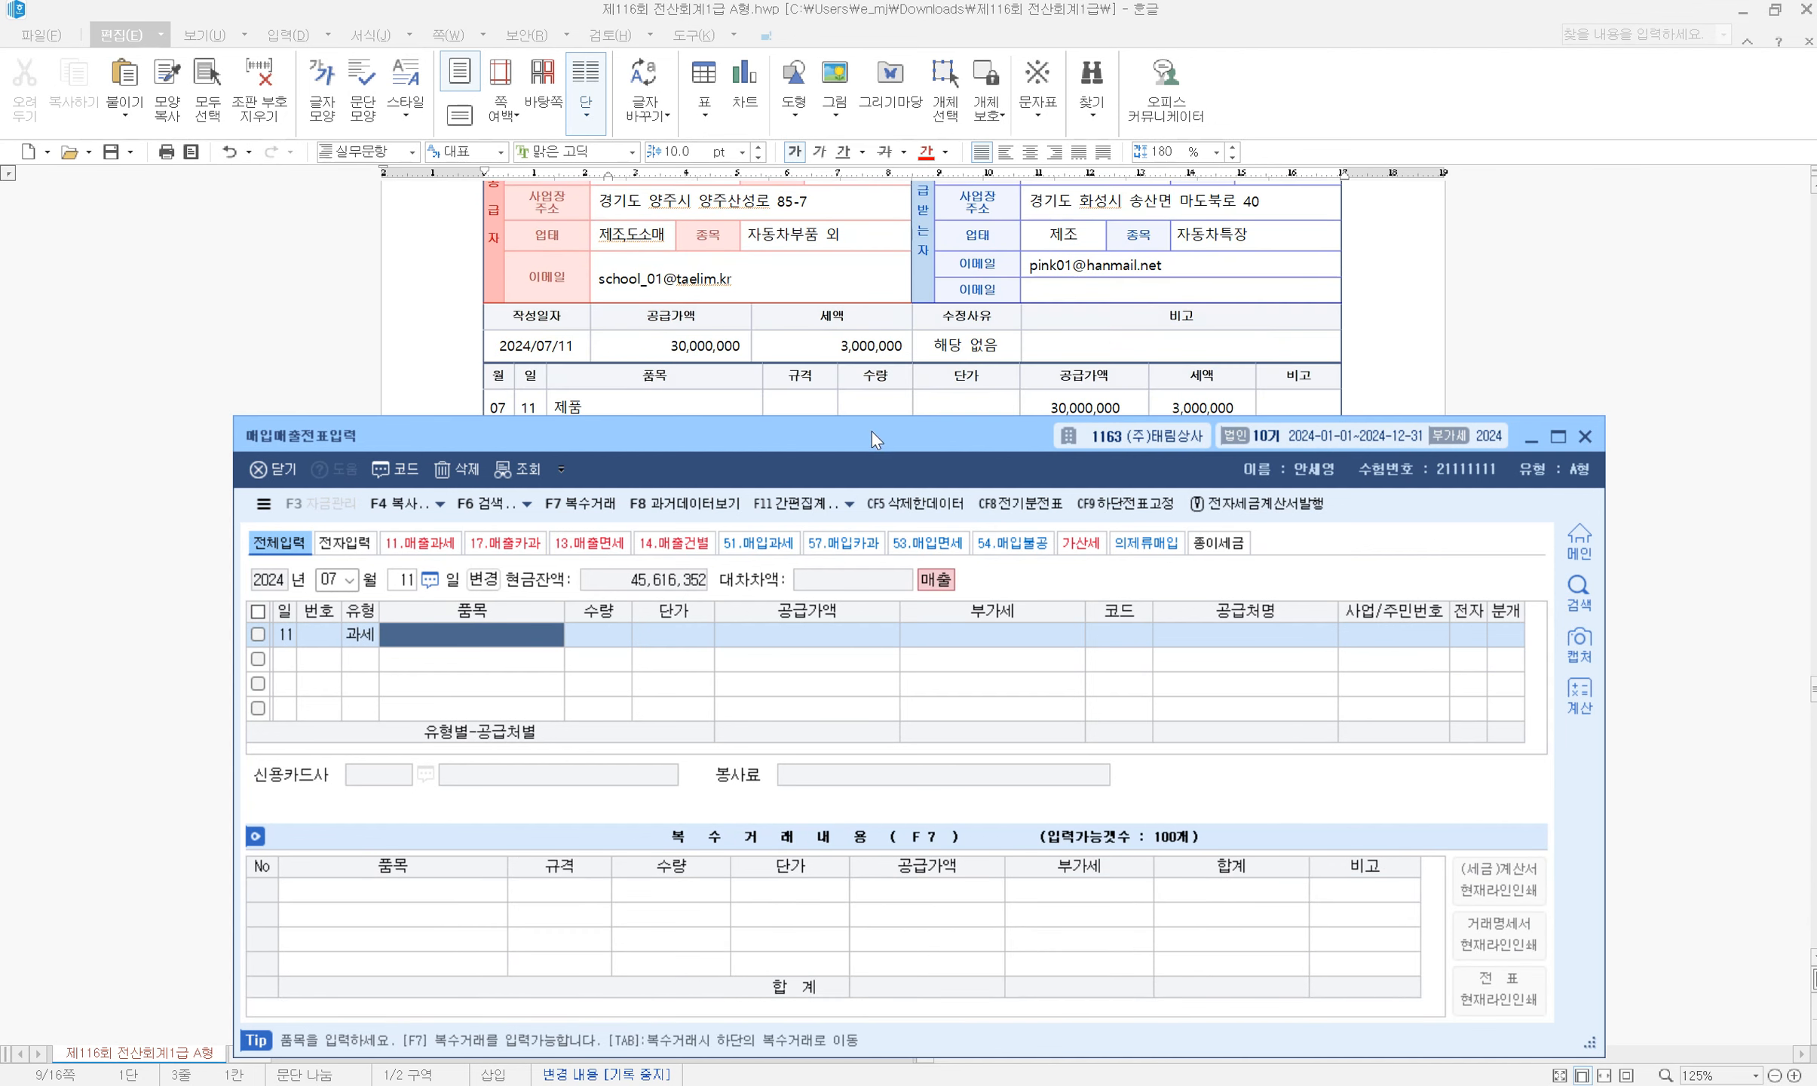
text(제품)
key(Return)
key(Return)
key(Return)
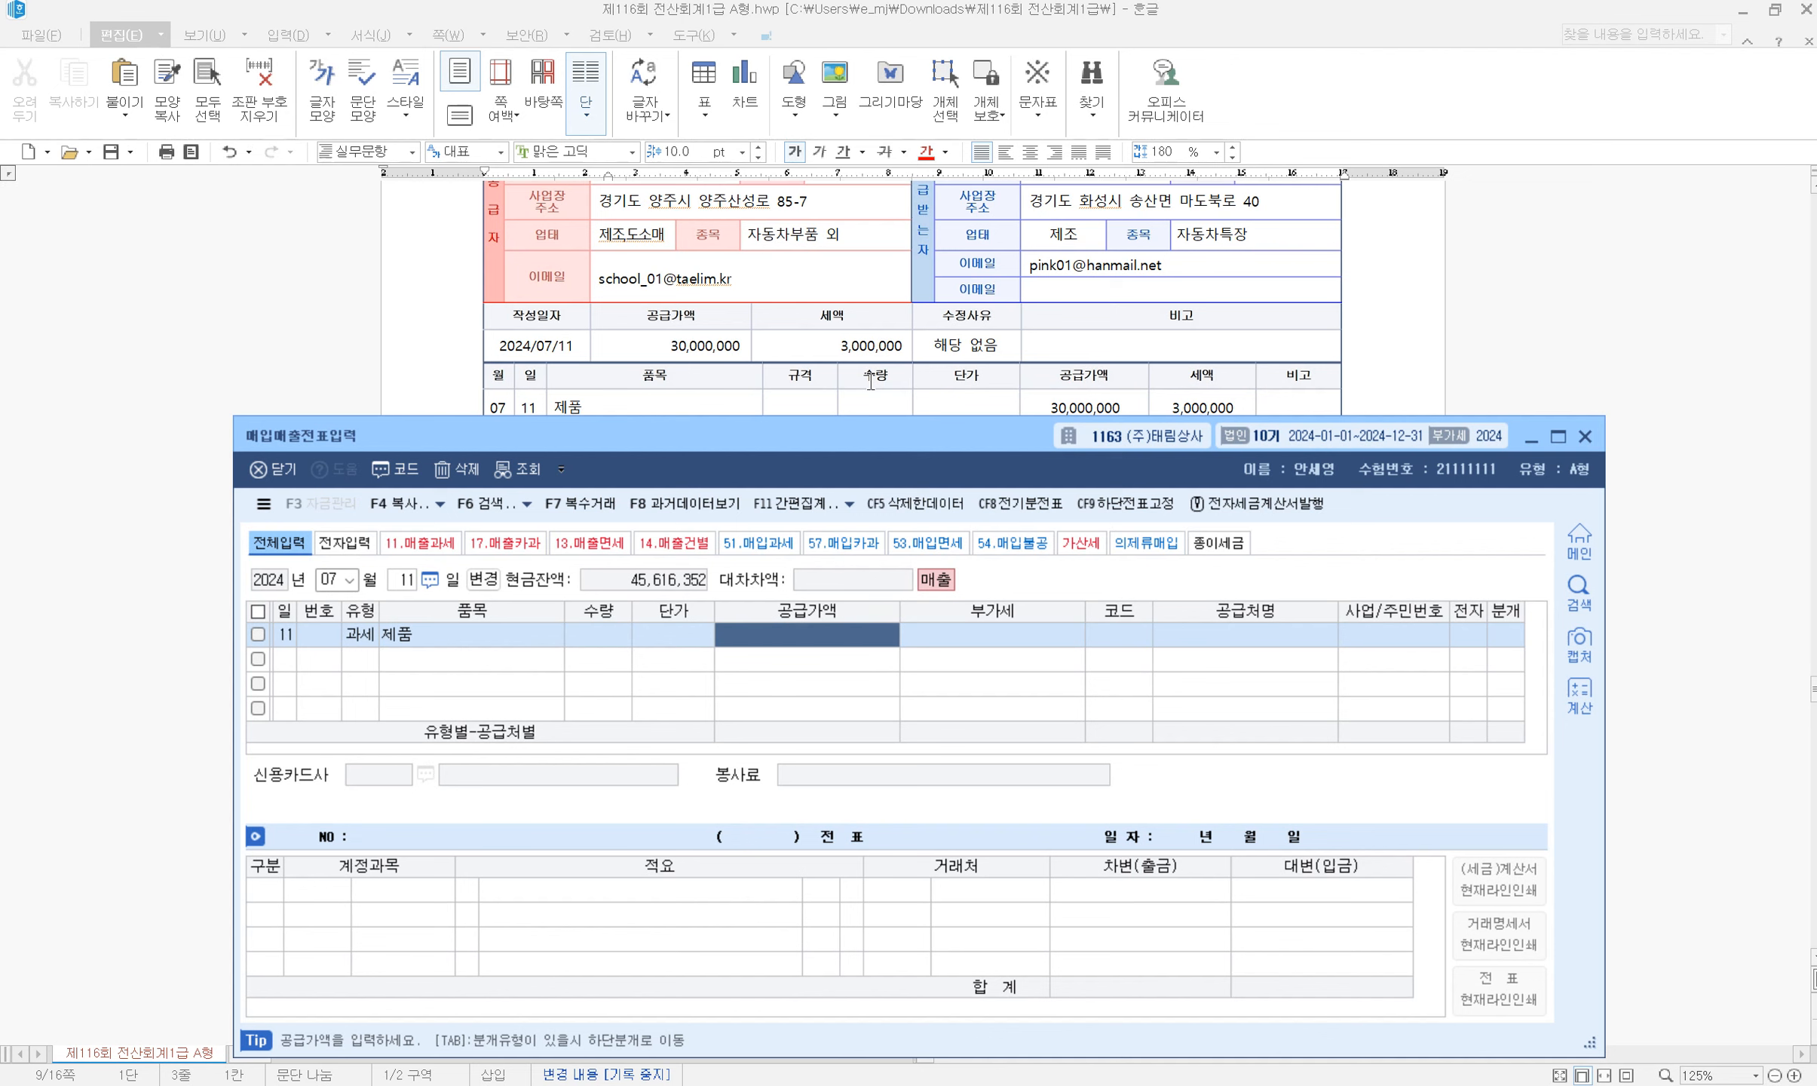
text(30000000)
key(Return)
key(Return)
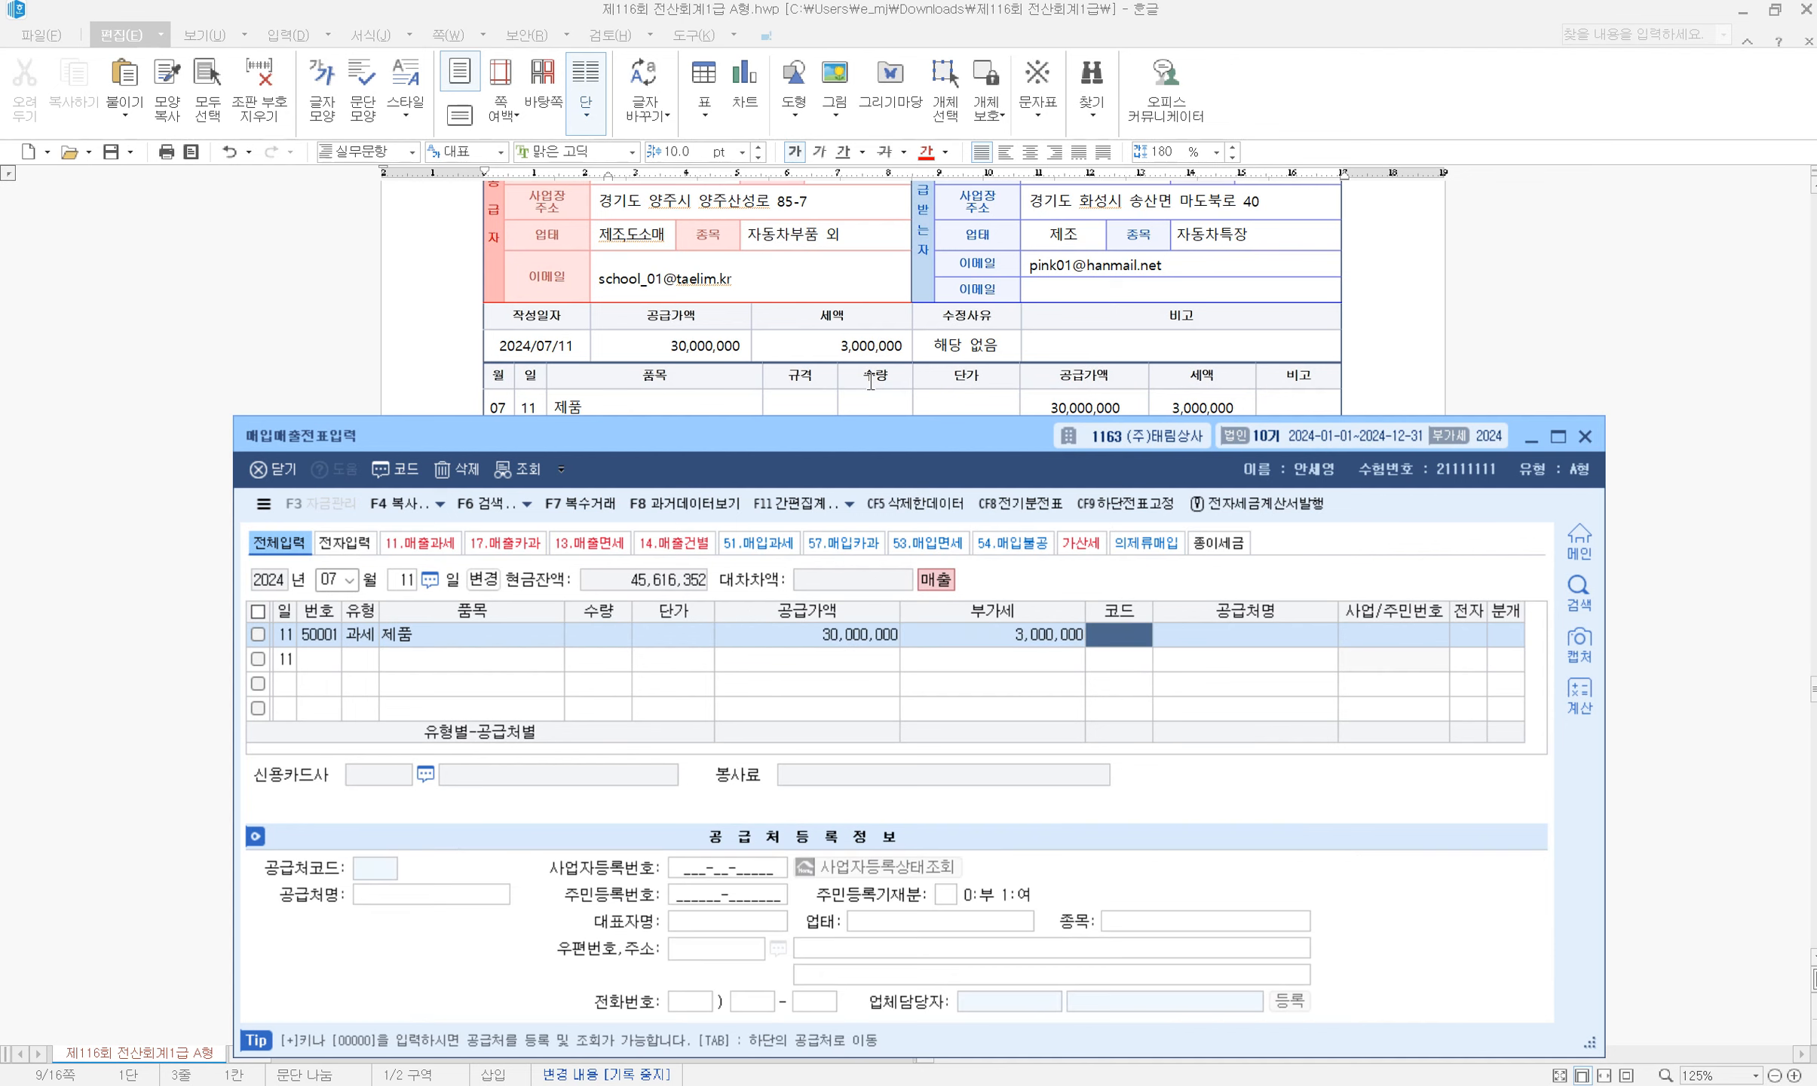
Set (주)연분홍상사 as the 공급처 of the July 11 sale and mark it 전자 여
text(연ㅂ)
key(Return)
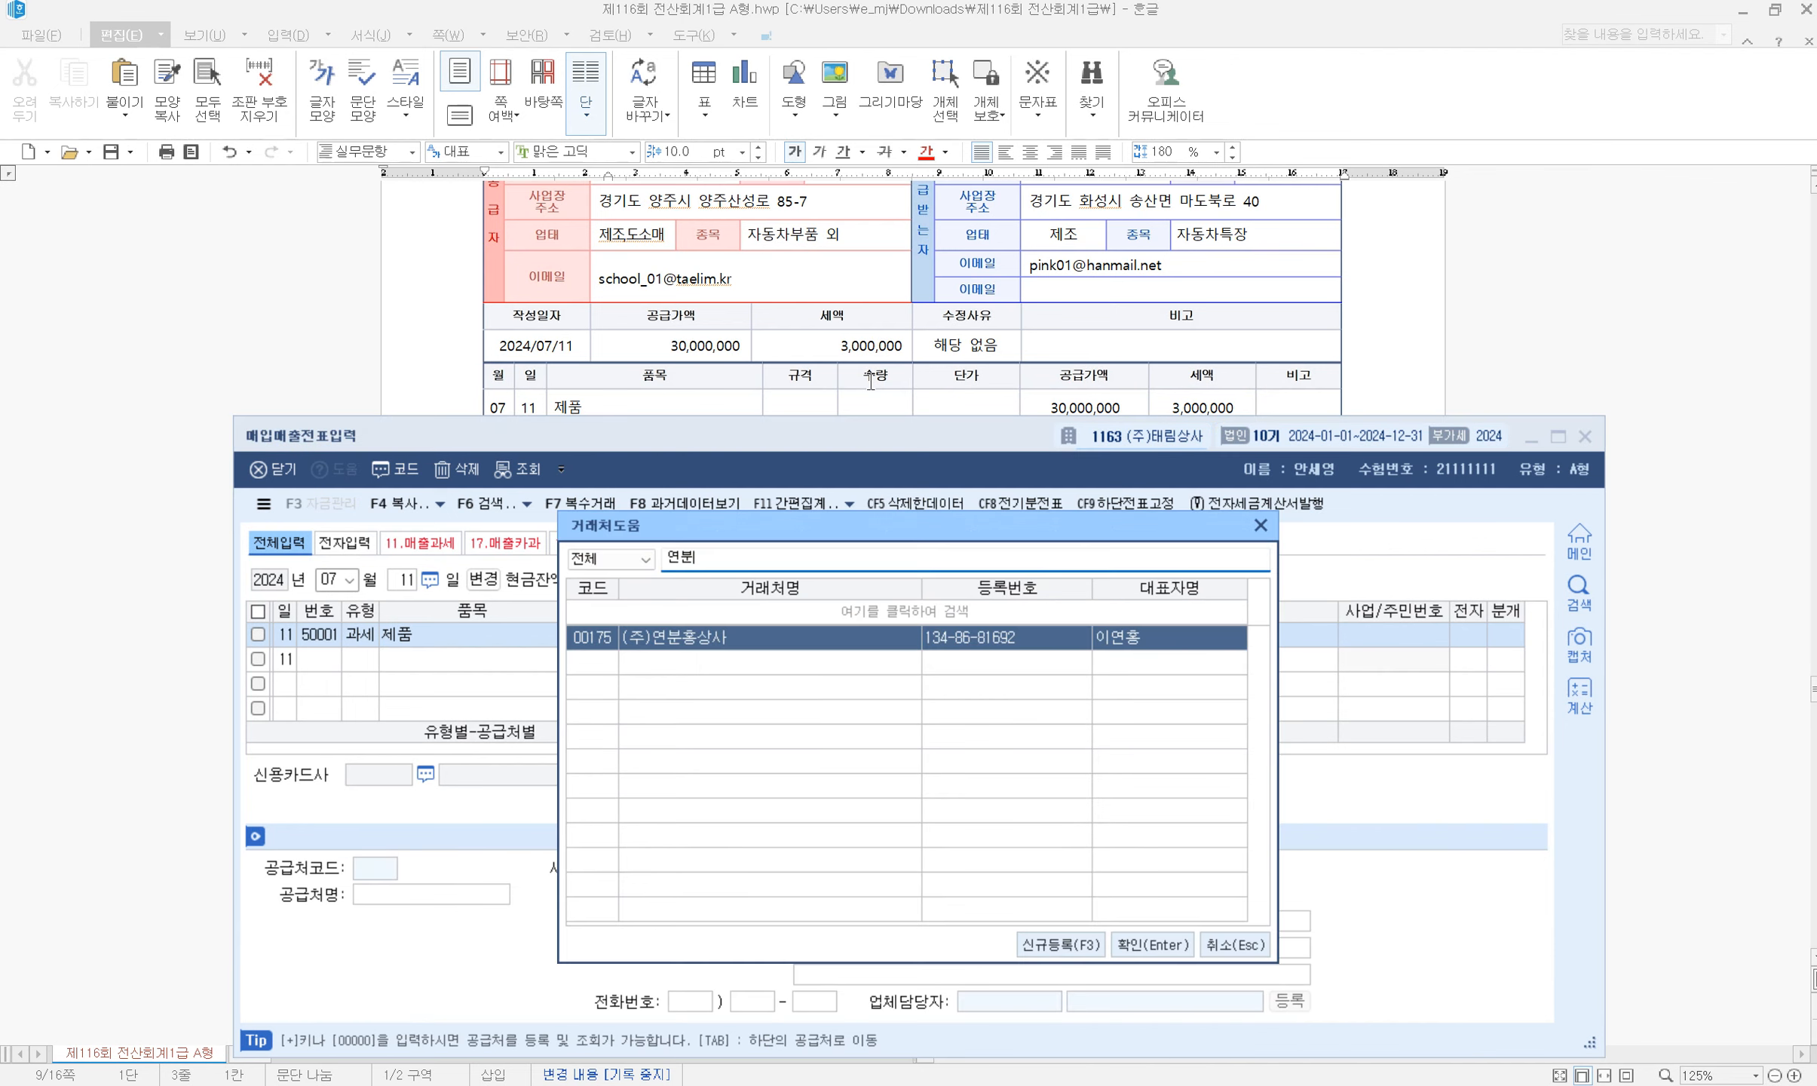
key(Return)
text(1)
key(Return)
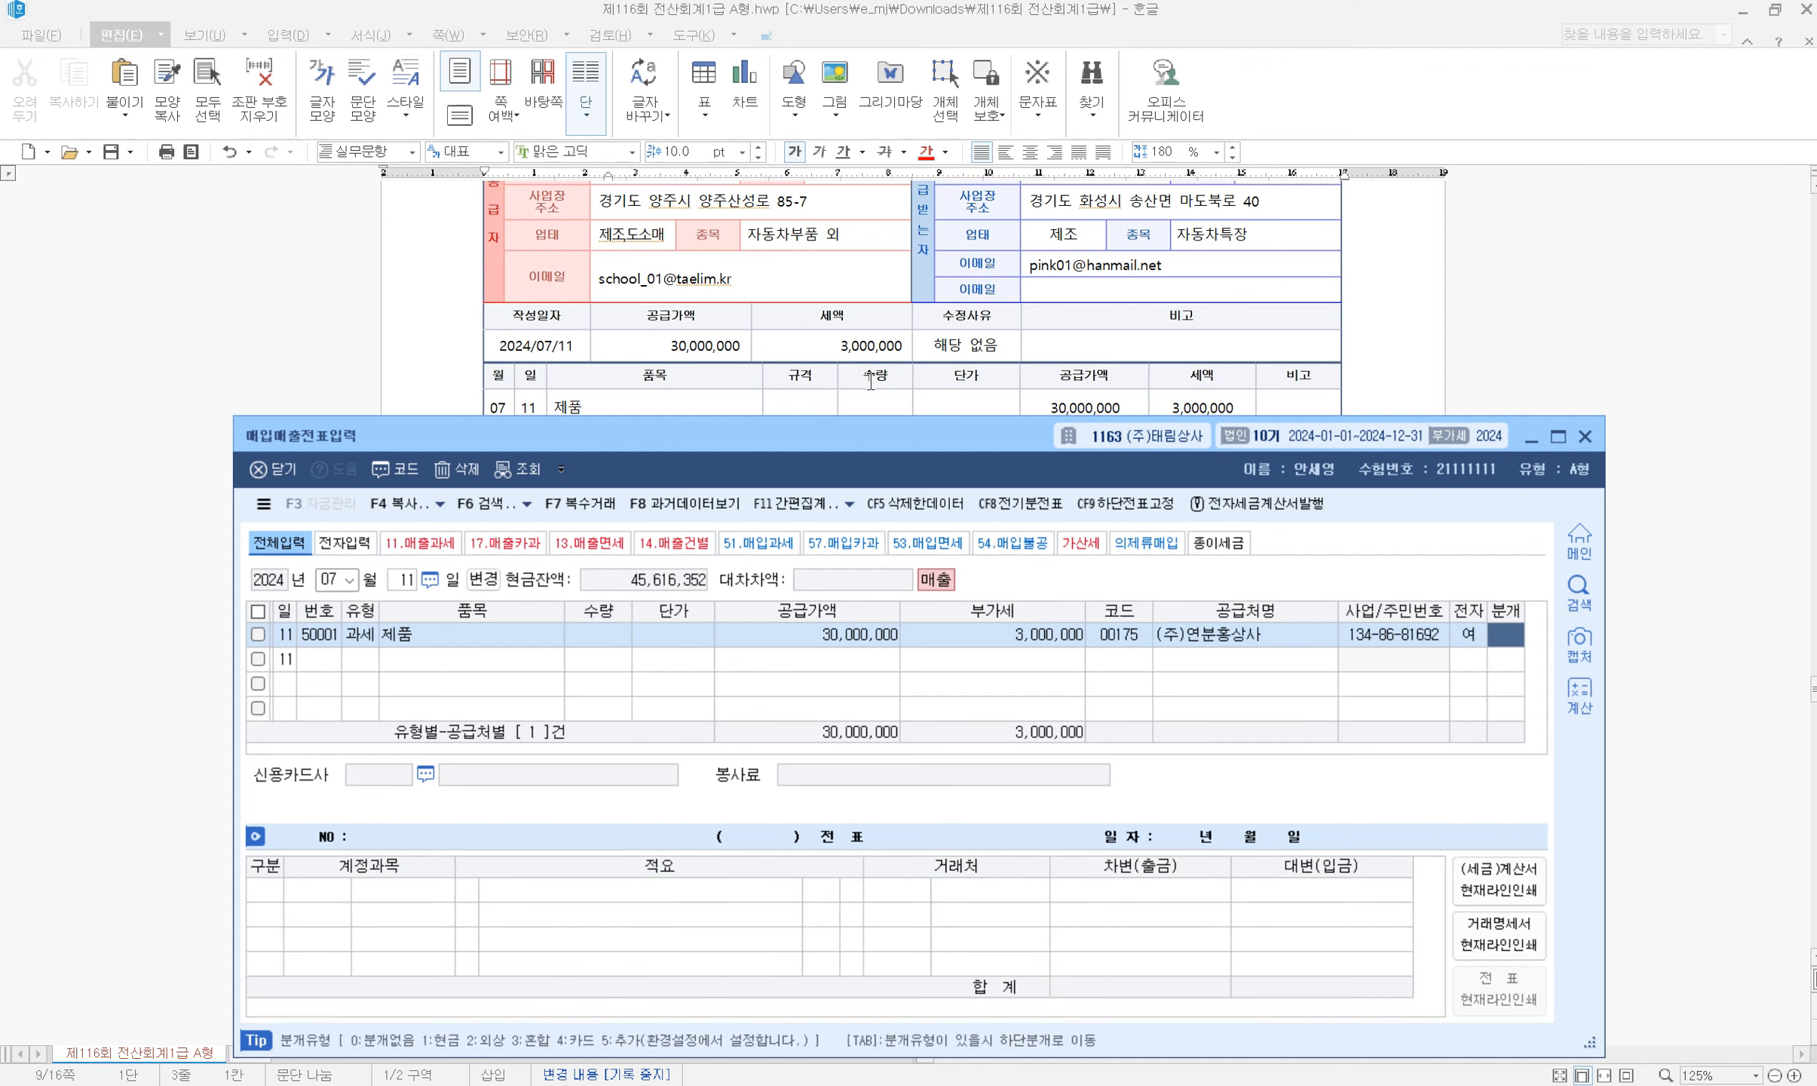
Set the July 11 sale's 분개 type to 3 혼합 and add a 차변 line for 0101 현금 with 1,000,000
scroll(906, 235, up, 5)
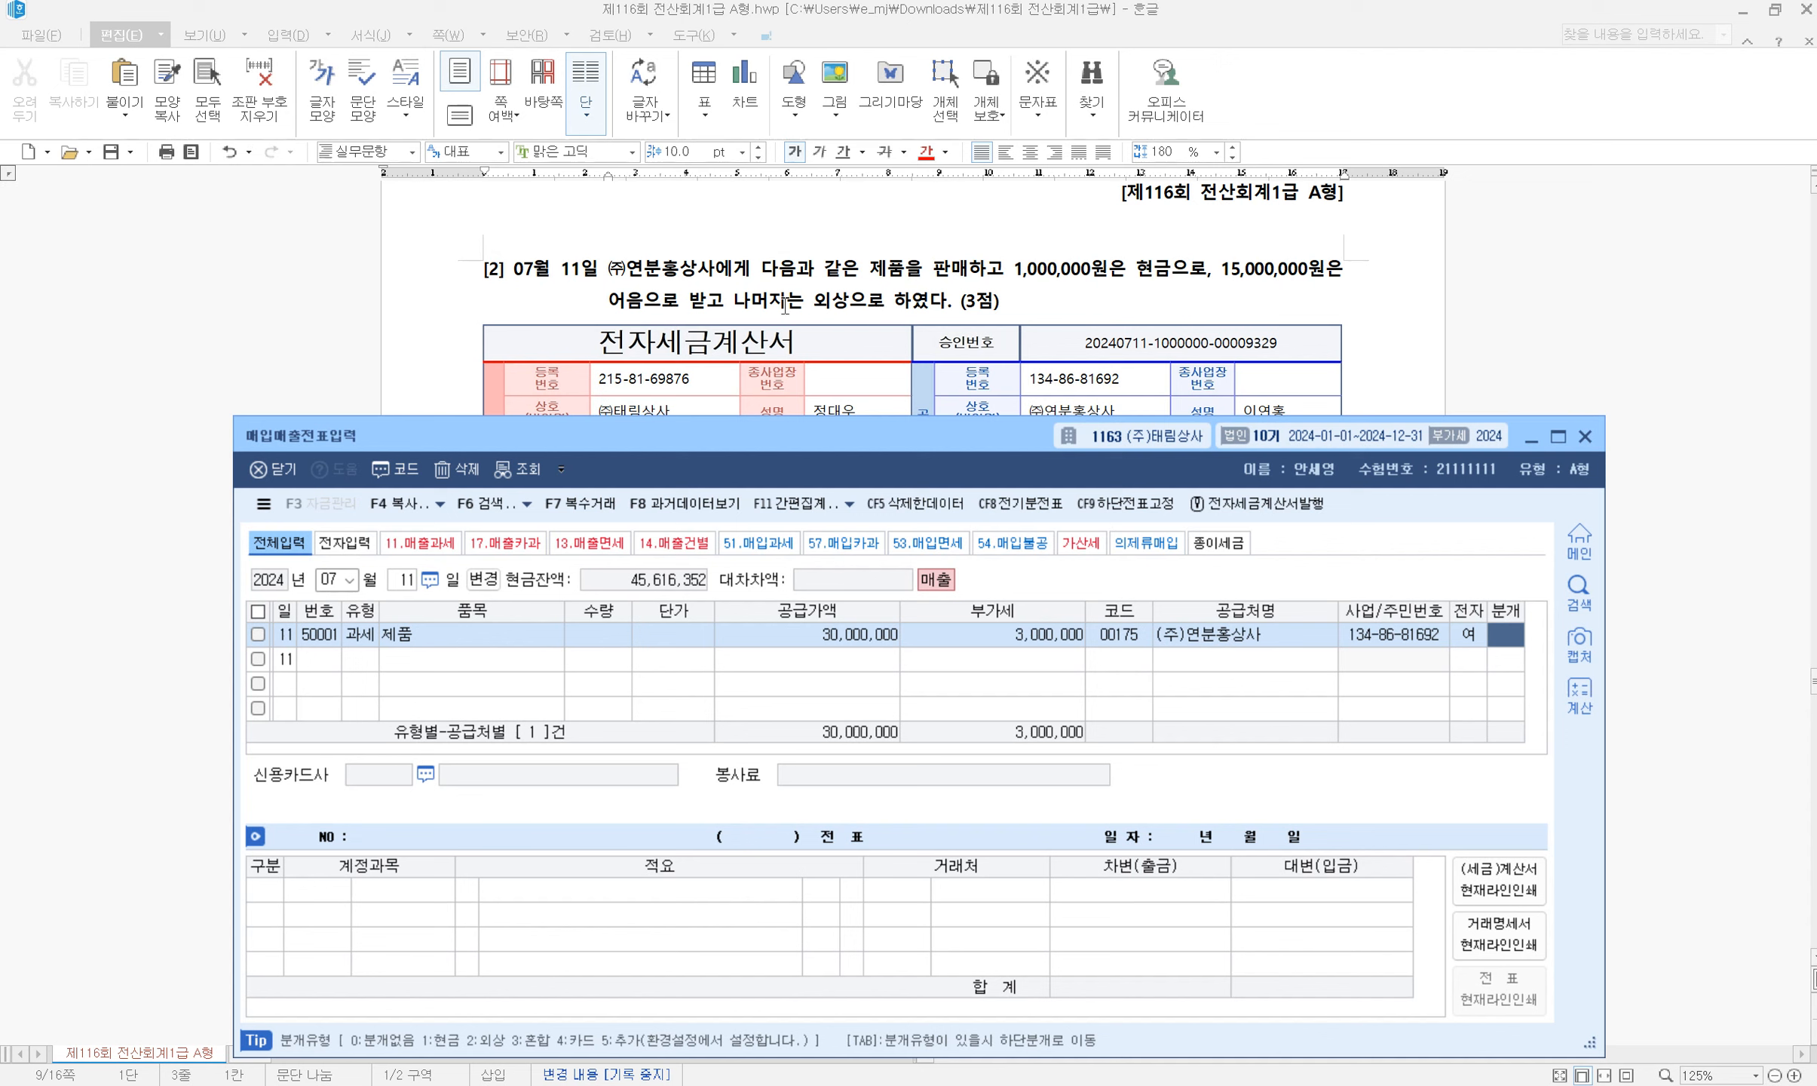
text(3)
key(Return)
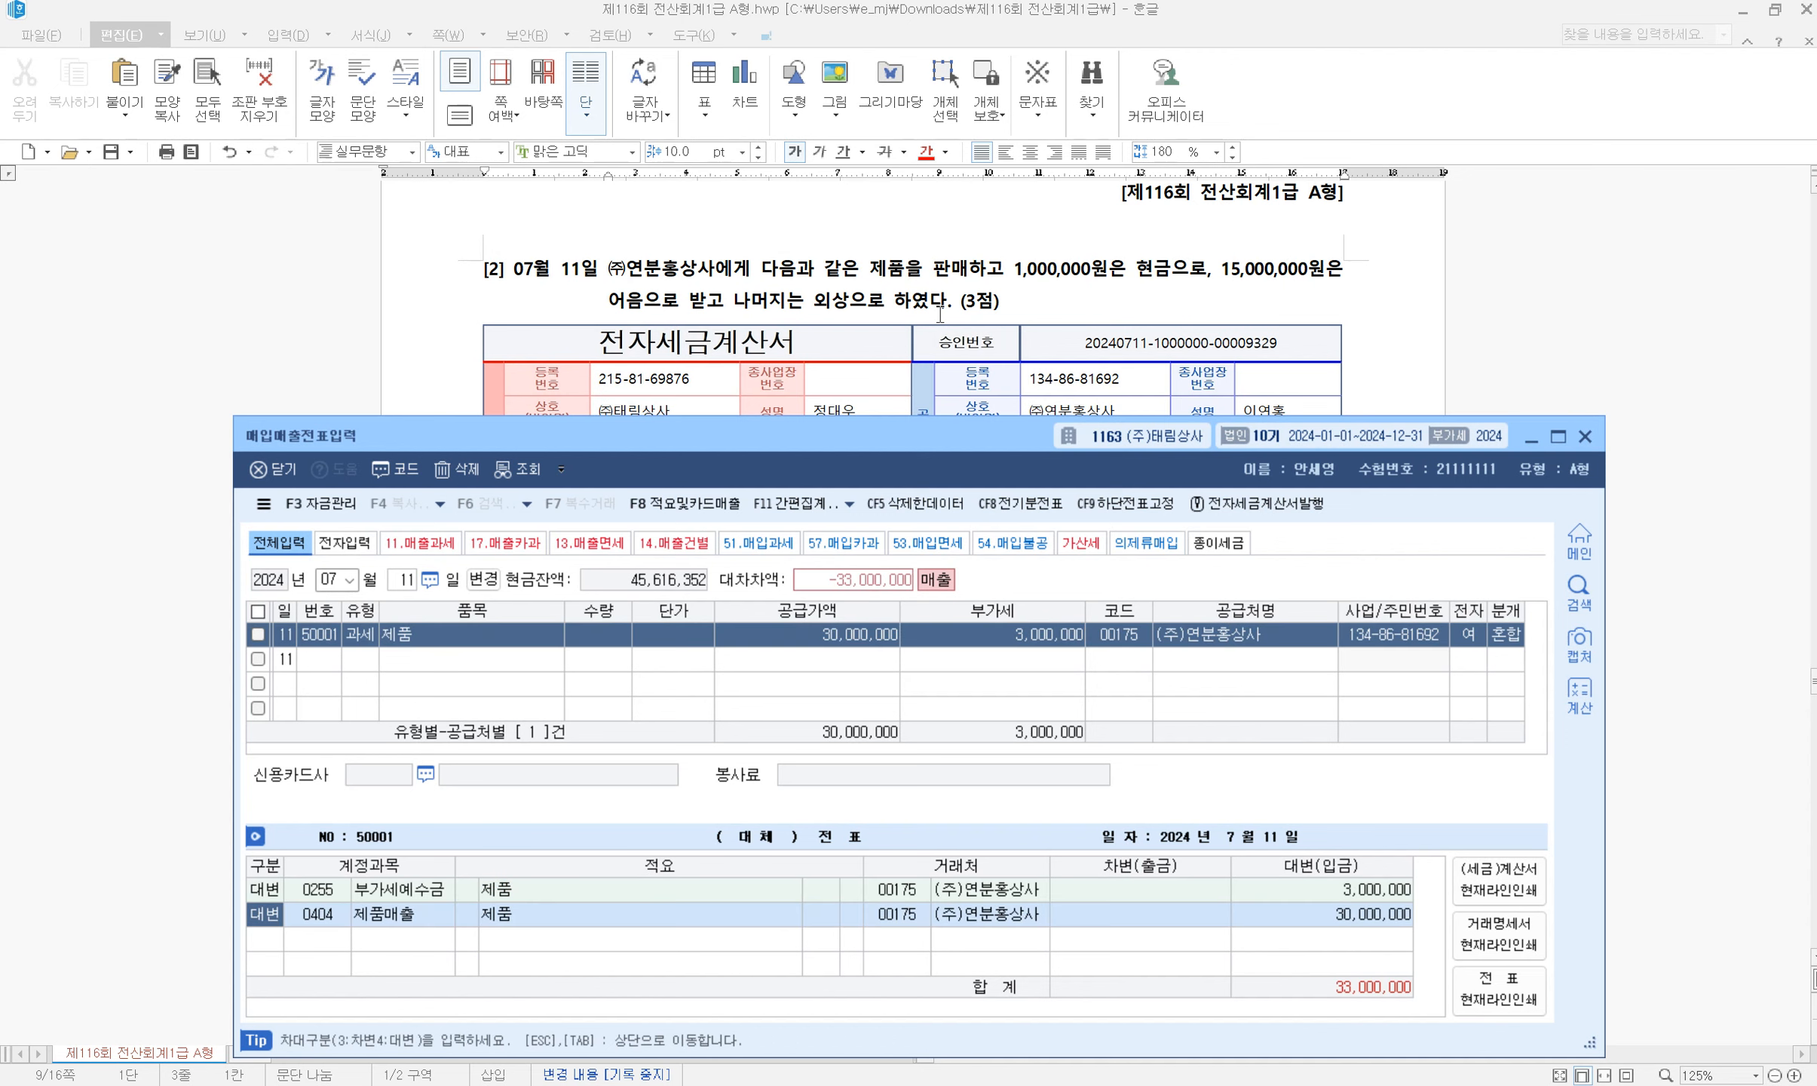
key(Return)
key(Return)
key(Return)
text(3)
key(Return)
text(101)
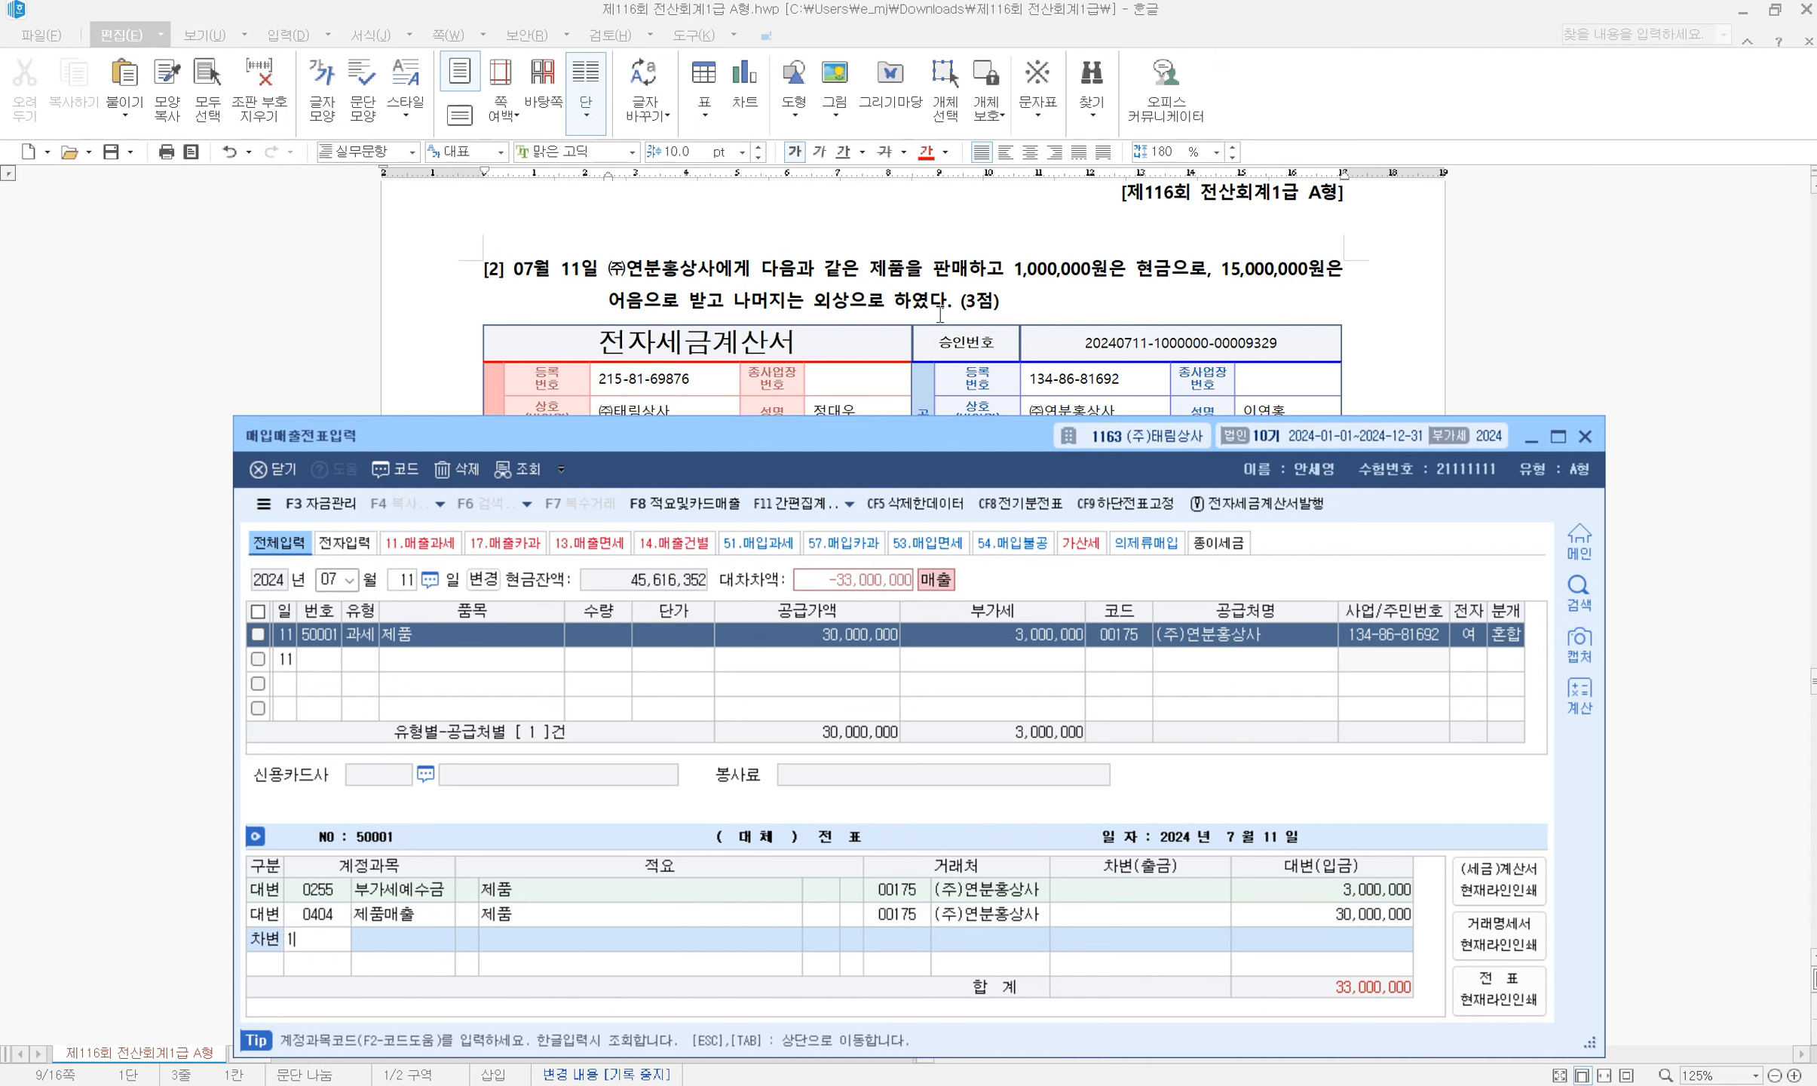
key(Return)
text(1000000)
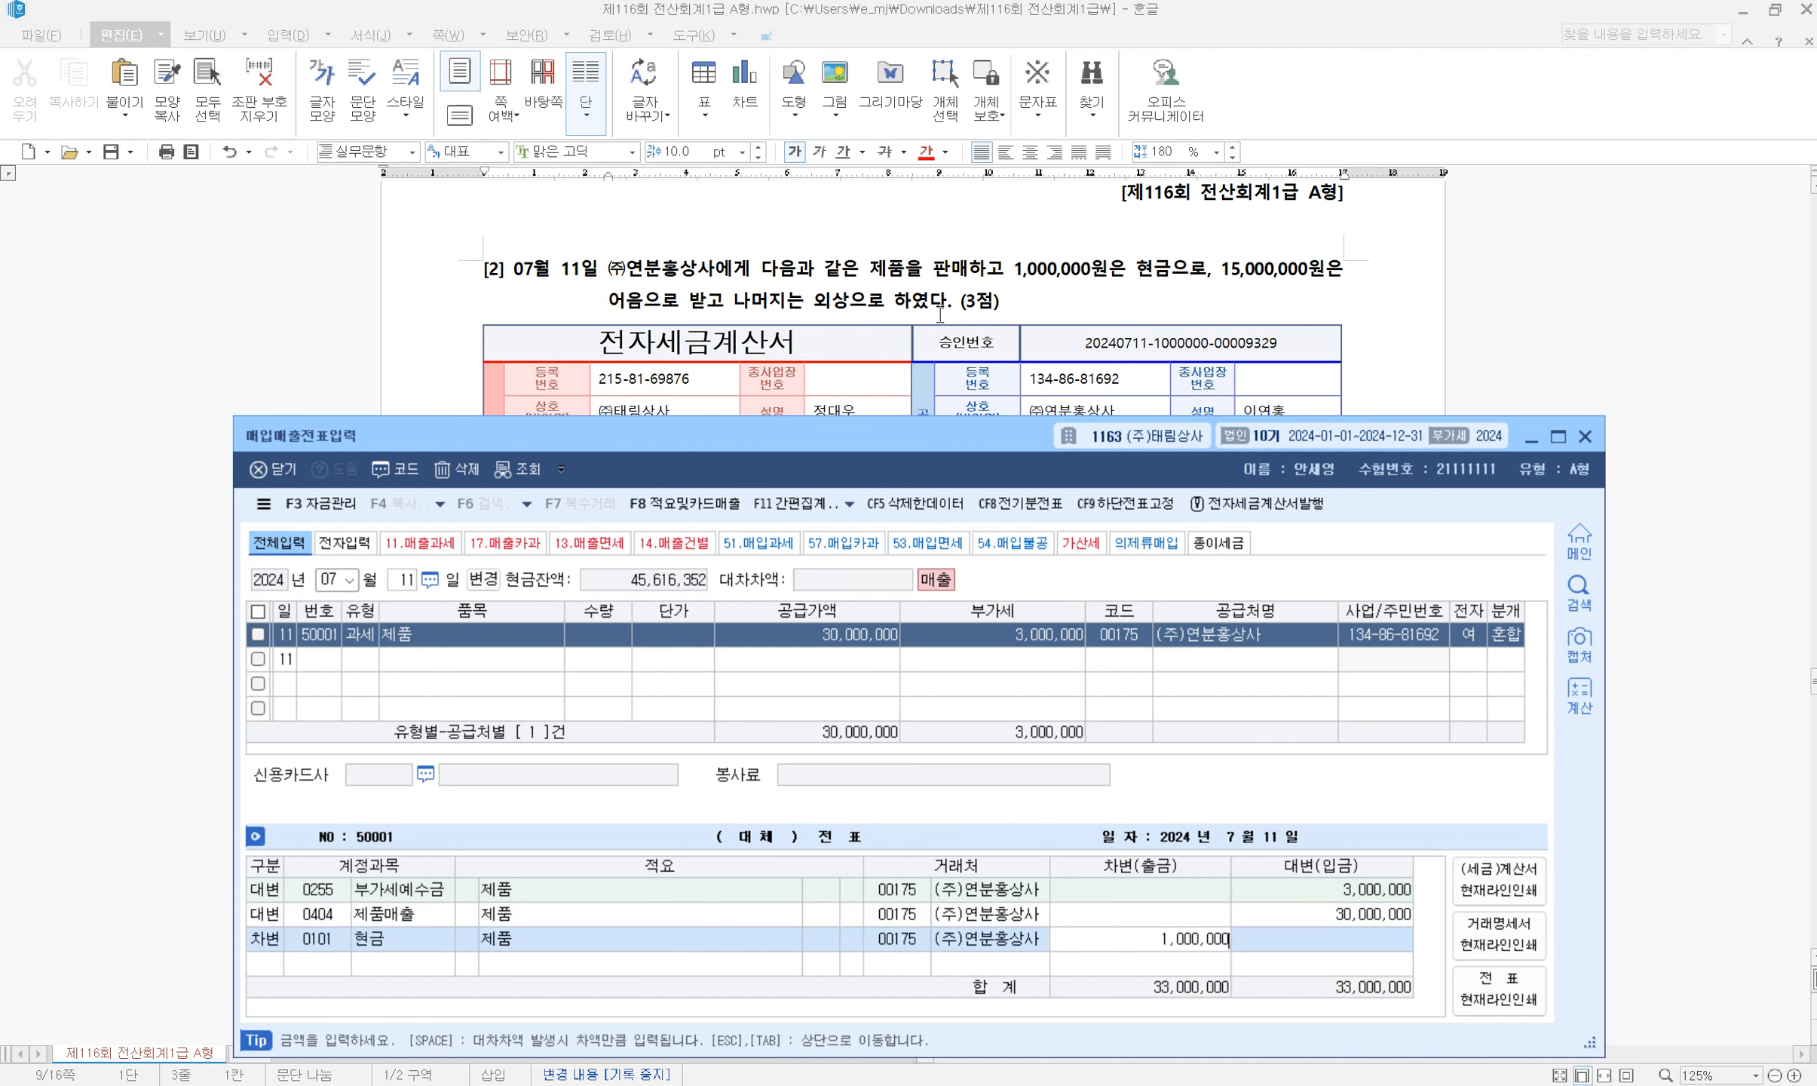
key(Return)
Add a 차변 line for 0110 받을어음 with 15,000,000 to the July 11 voucher
text(3)
key(Return)
text(110)
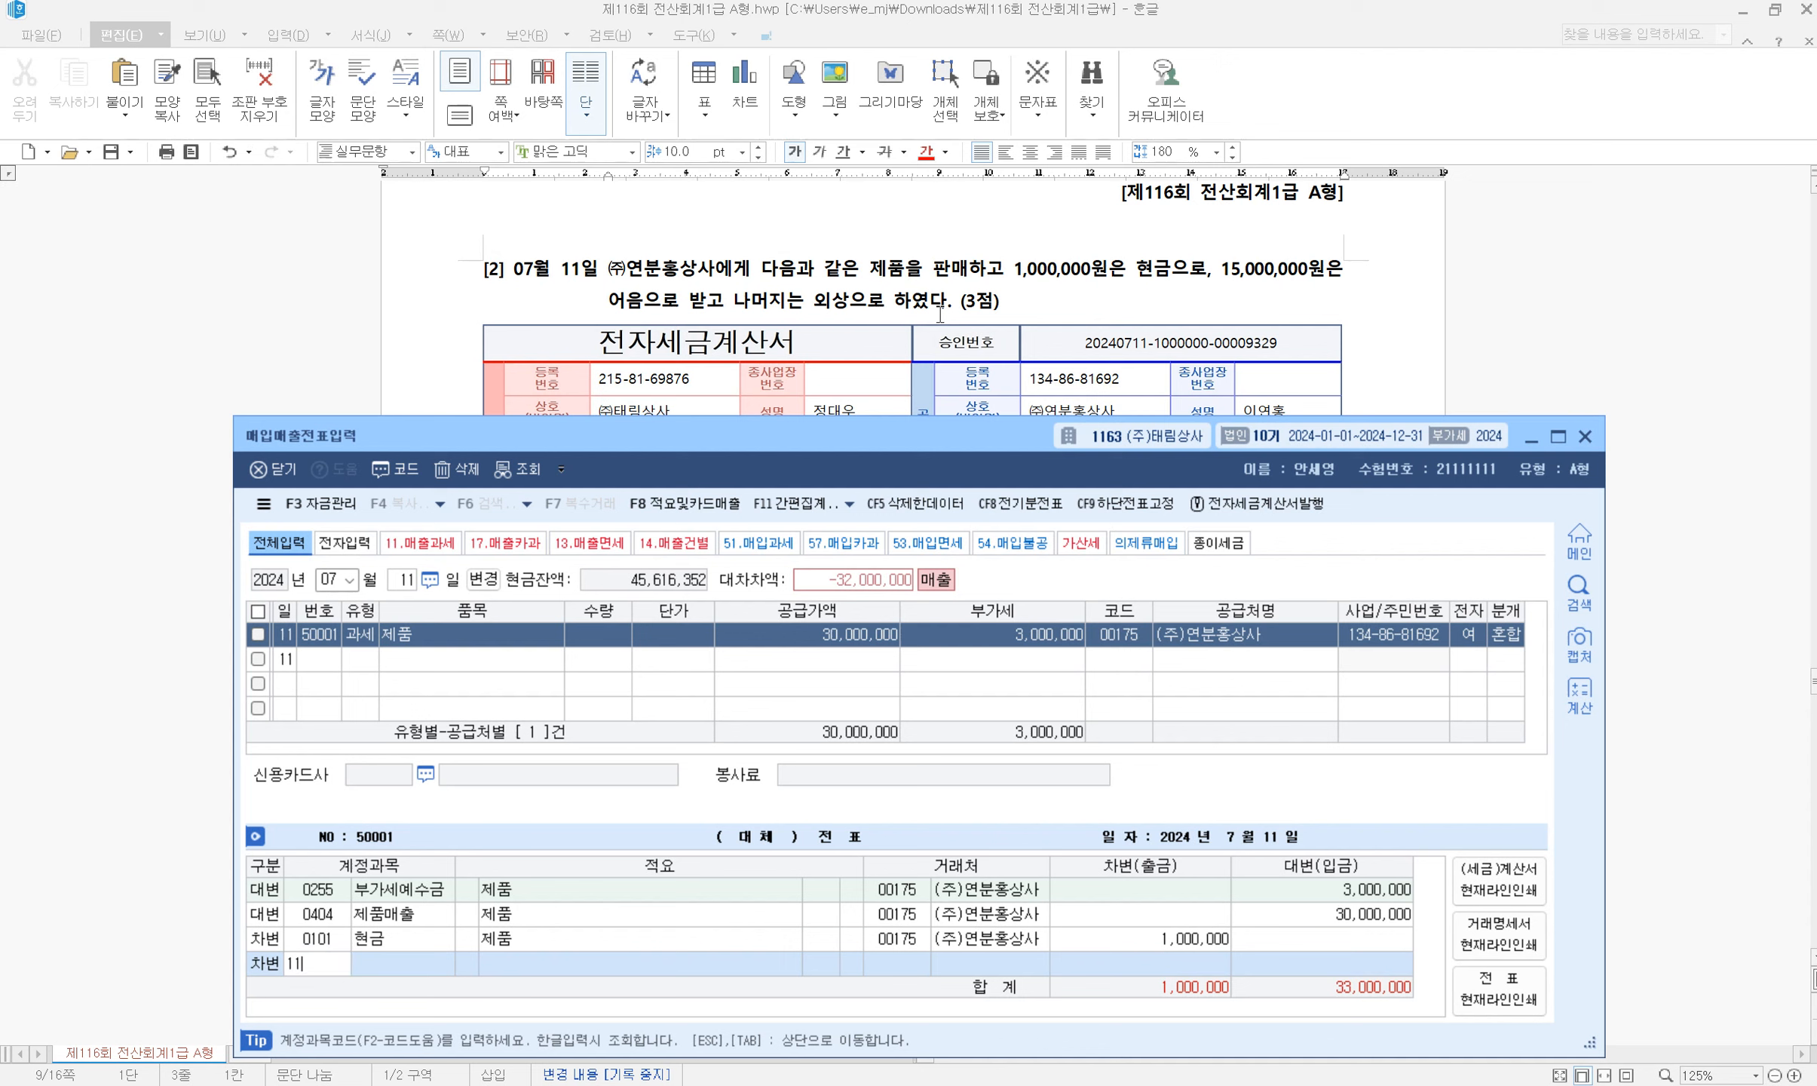
key(Return)
text(15,000,000)
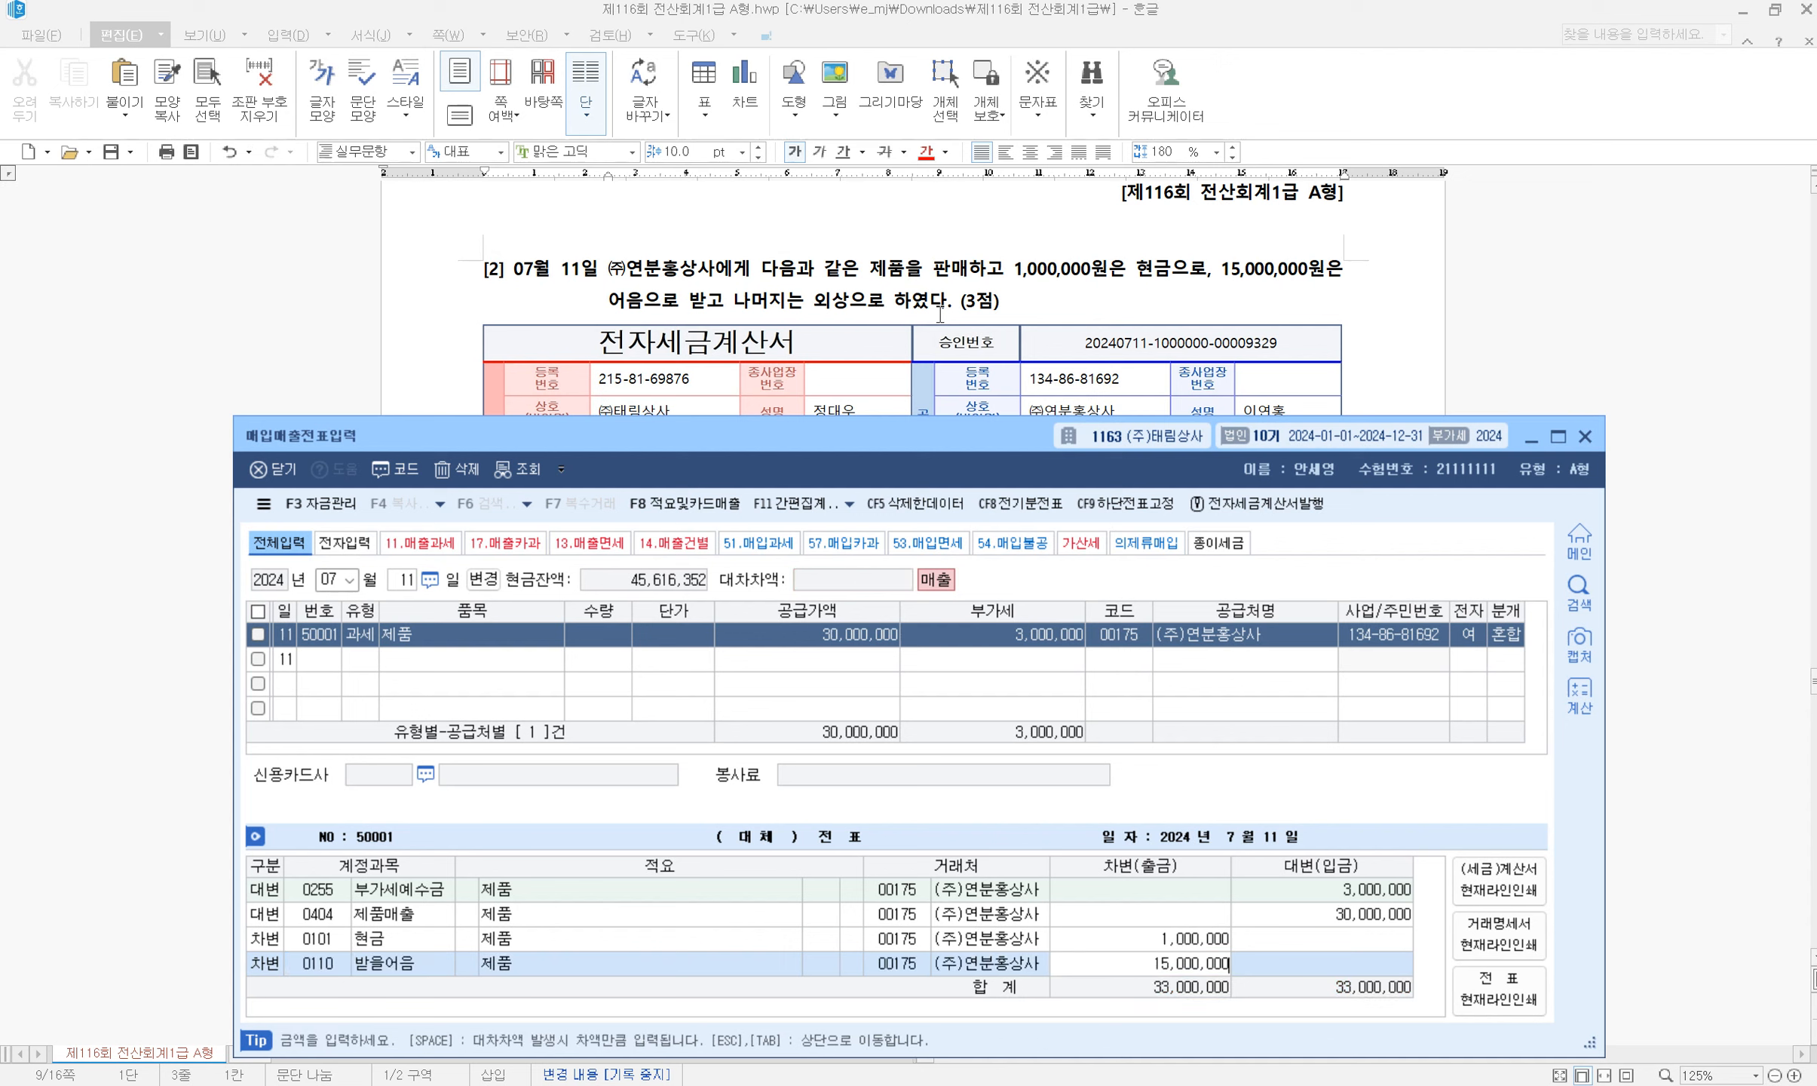
key(Return)
Add a 차변 line for 0108 외상매출금 with 17,000,000, and go to the October 1 transaction in the exam document
text(3)
key(Return)
text(108)
key(Return)
key(space)
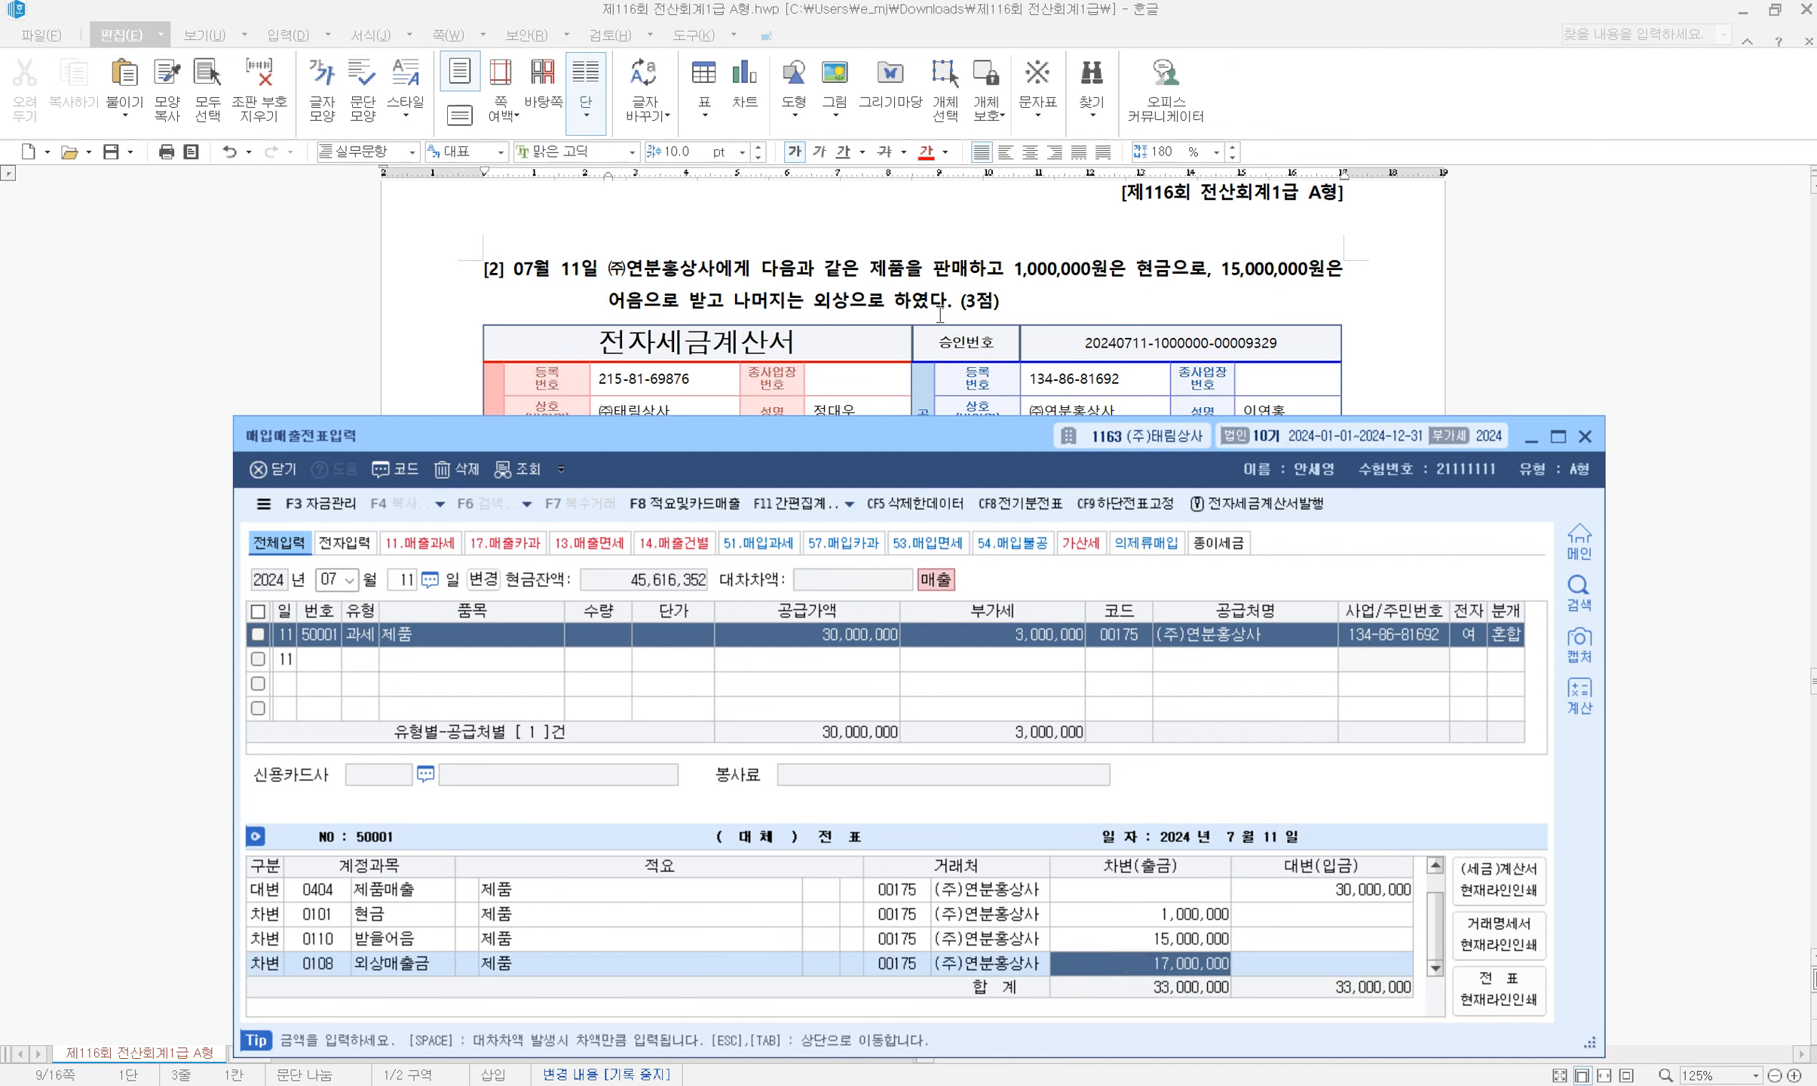
scroll(903, 325, down, 10)
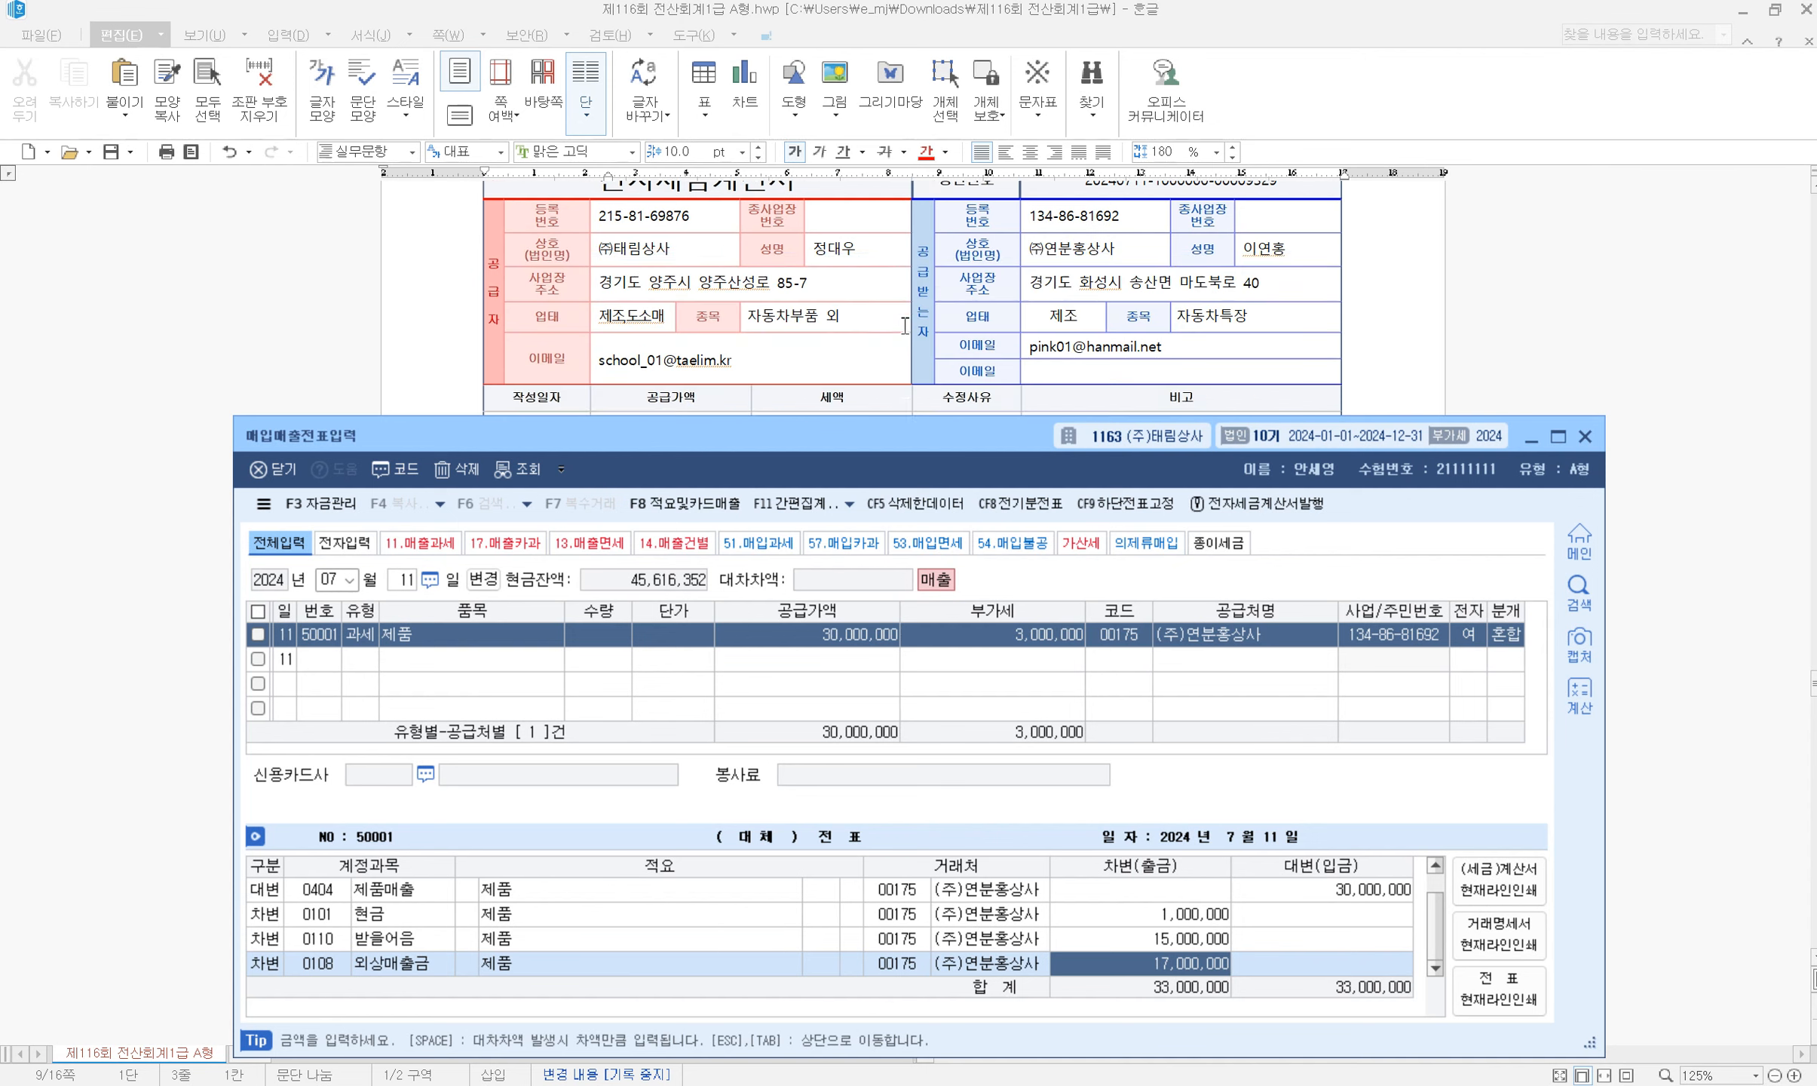
scroll(903, 325, down, 10)
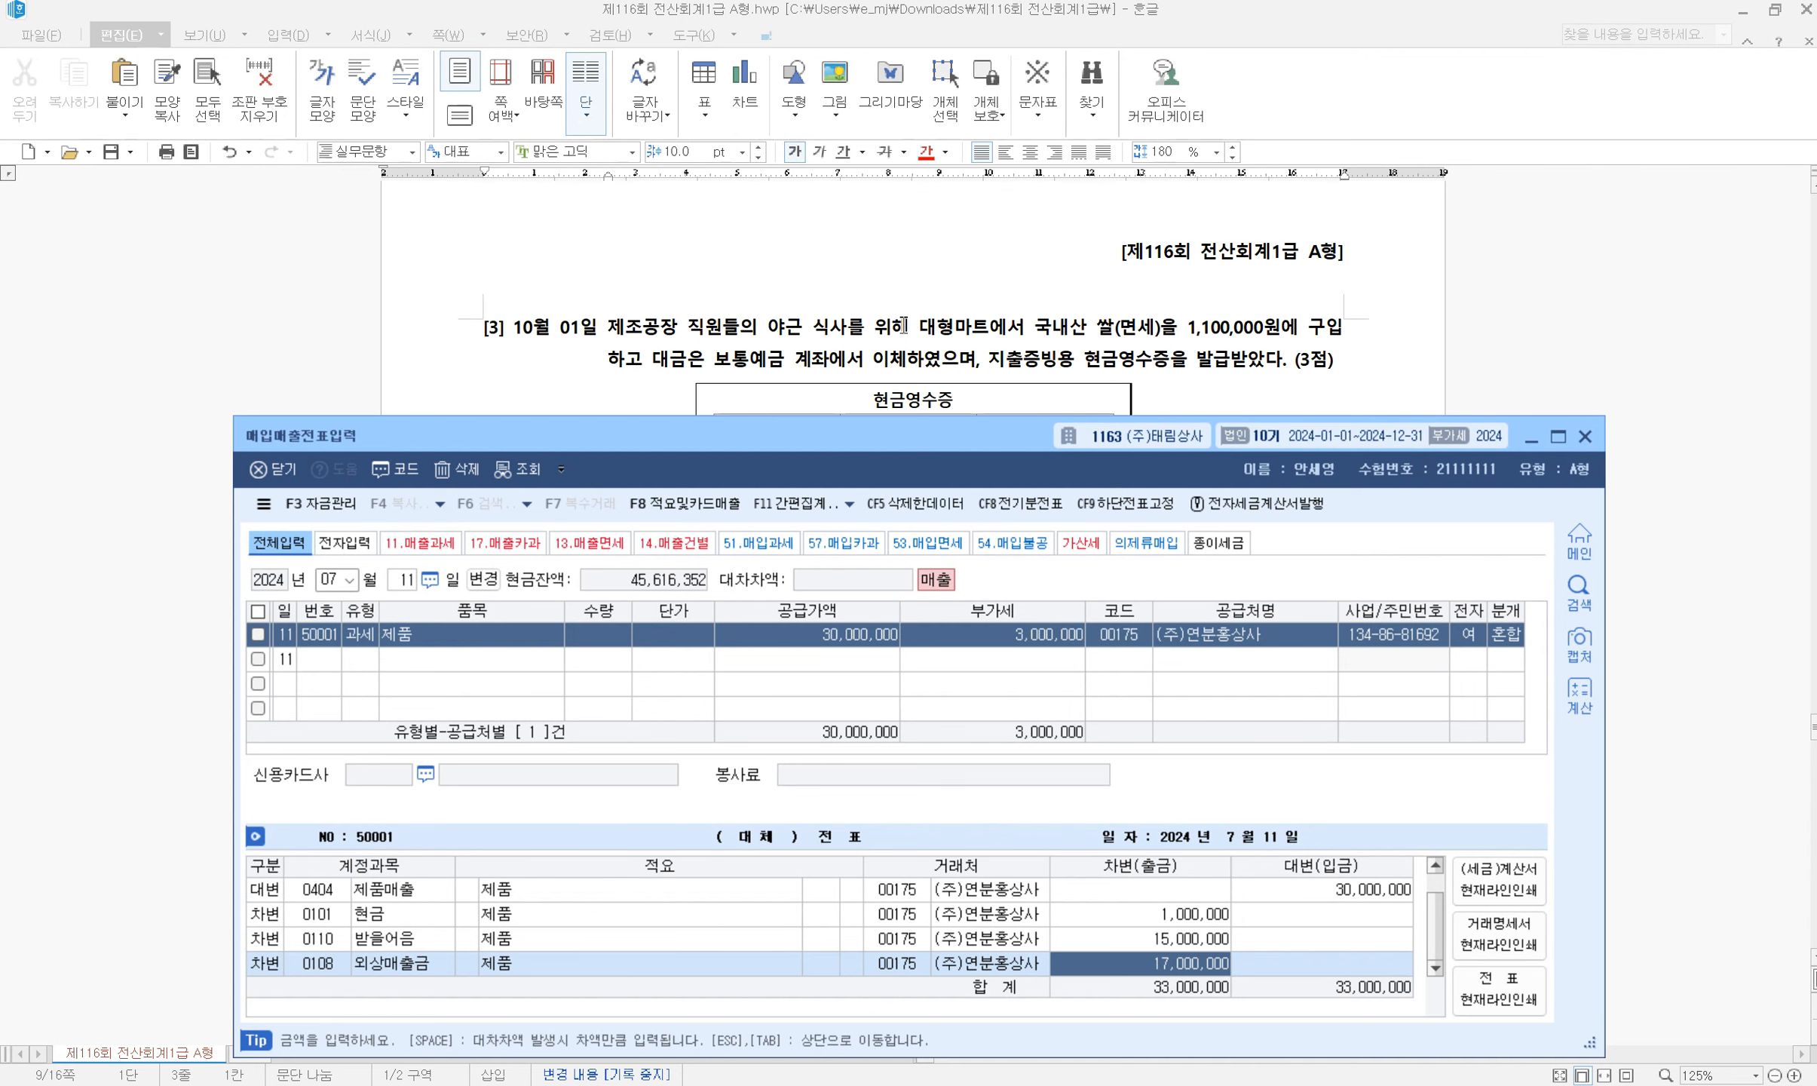
Set the purchase and sales voucher date to October 1, keeping the exam's October 1 transaction readable above the entry window
drag(848, 451, 843, 440)
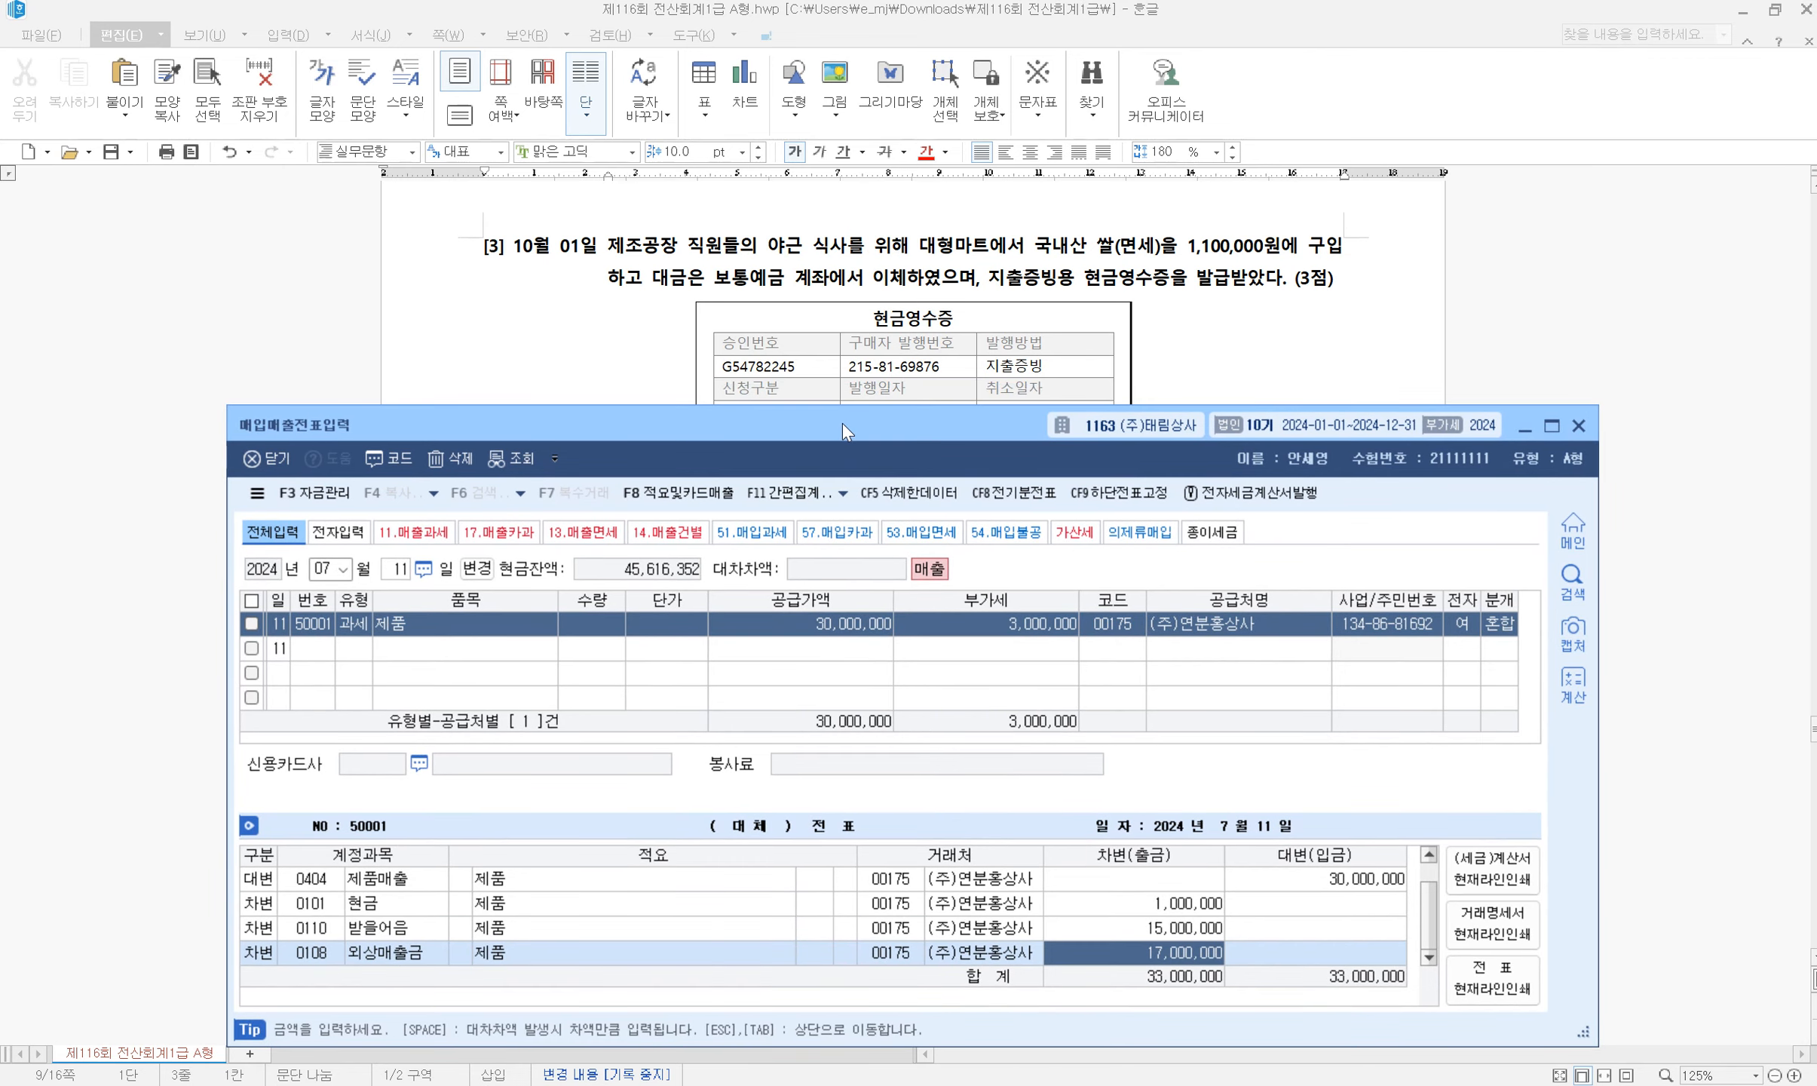
click(342, 577)
text(10)
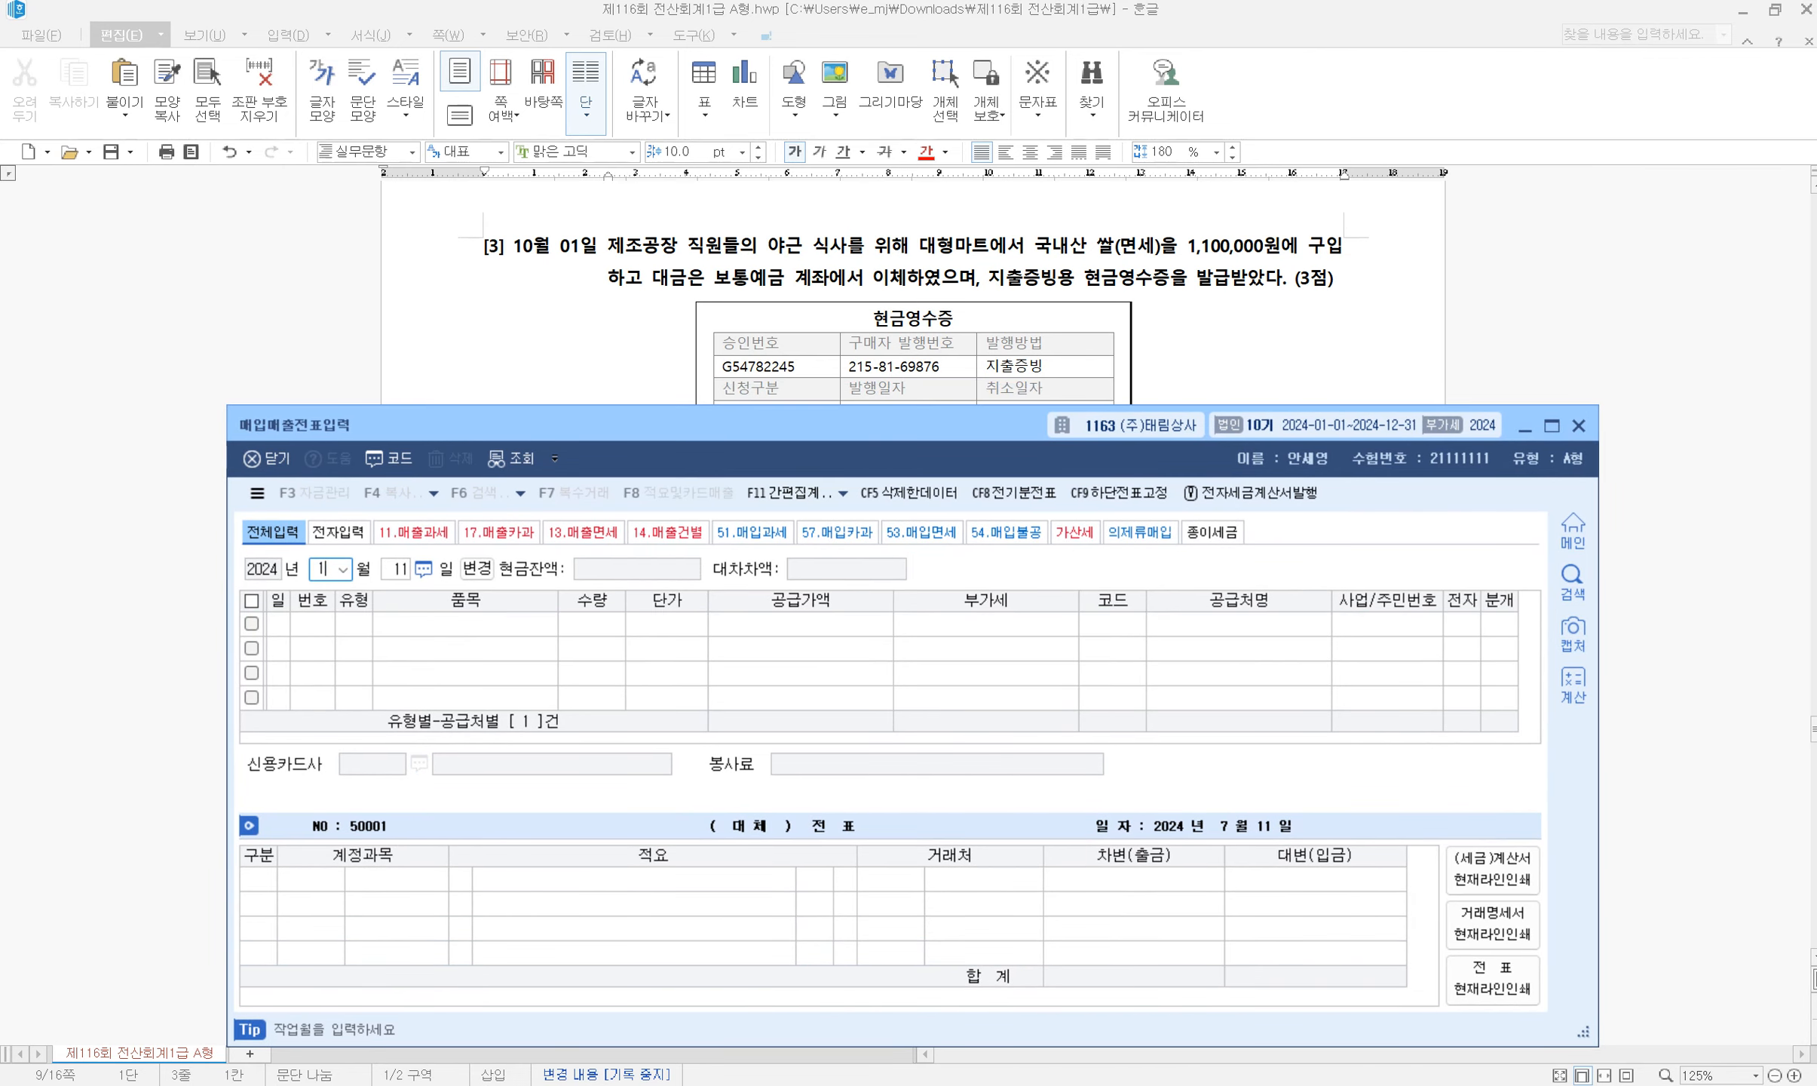
key(Return)
text(1)
key(Return)
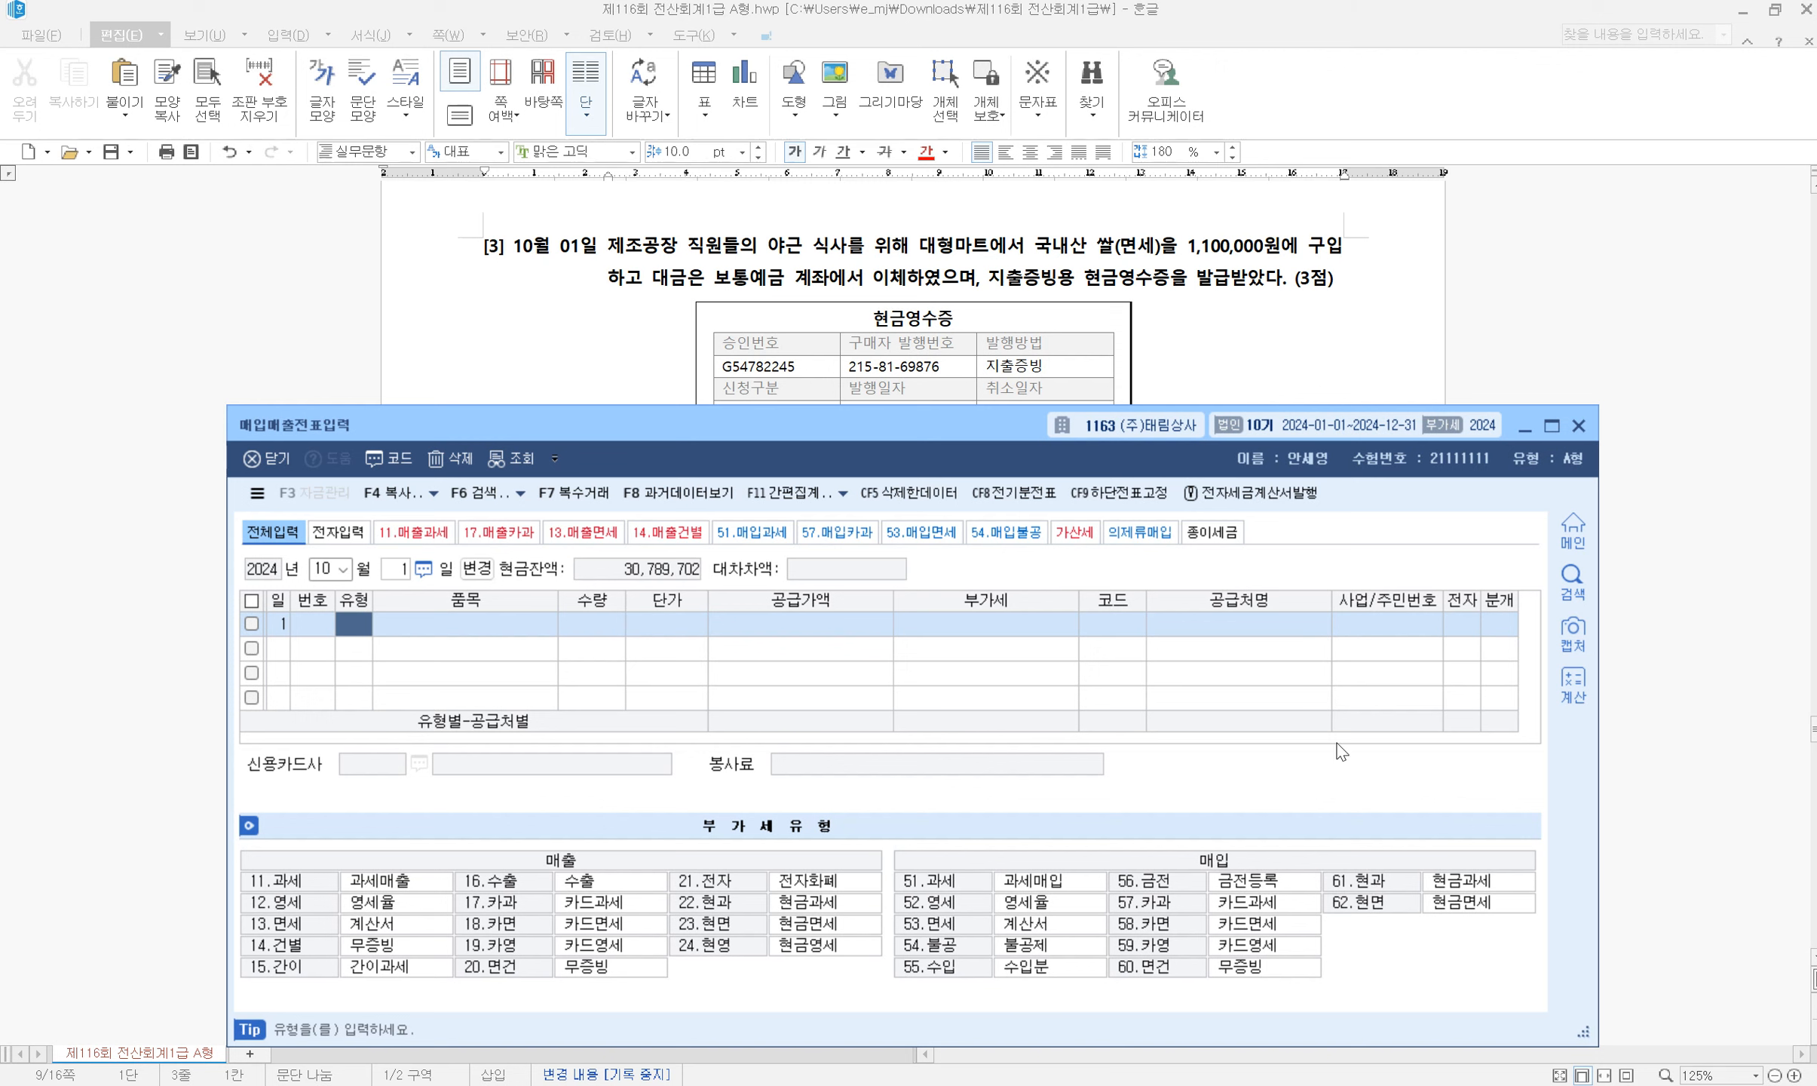
Enter the October 1 purchase as type 62.현면 with item 쌀 and a 공급가액 of 1,100,000
scroll(1097, 286, down, 5)
scroll(1097, 286, down, 3)
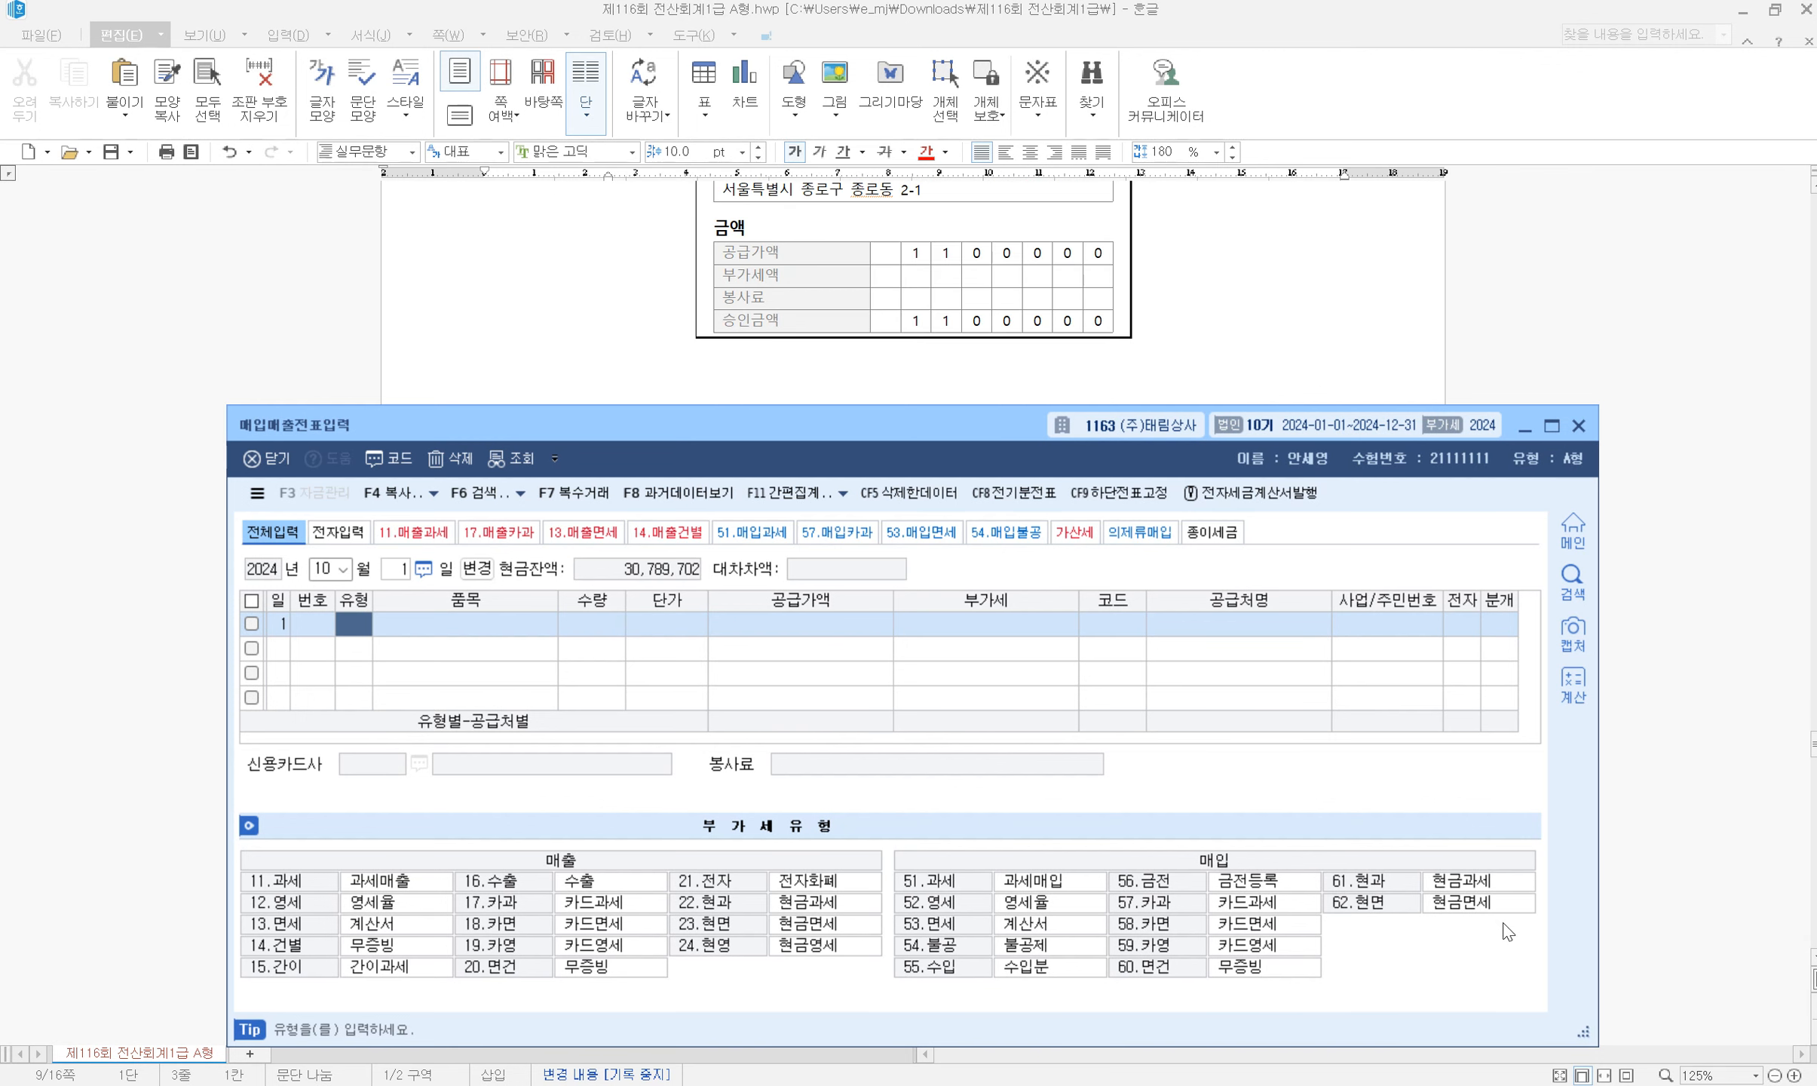
text(62)
key(Return)
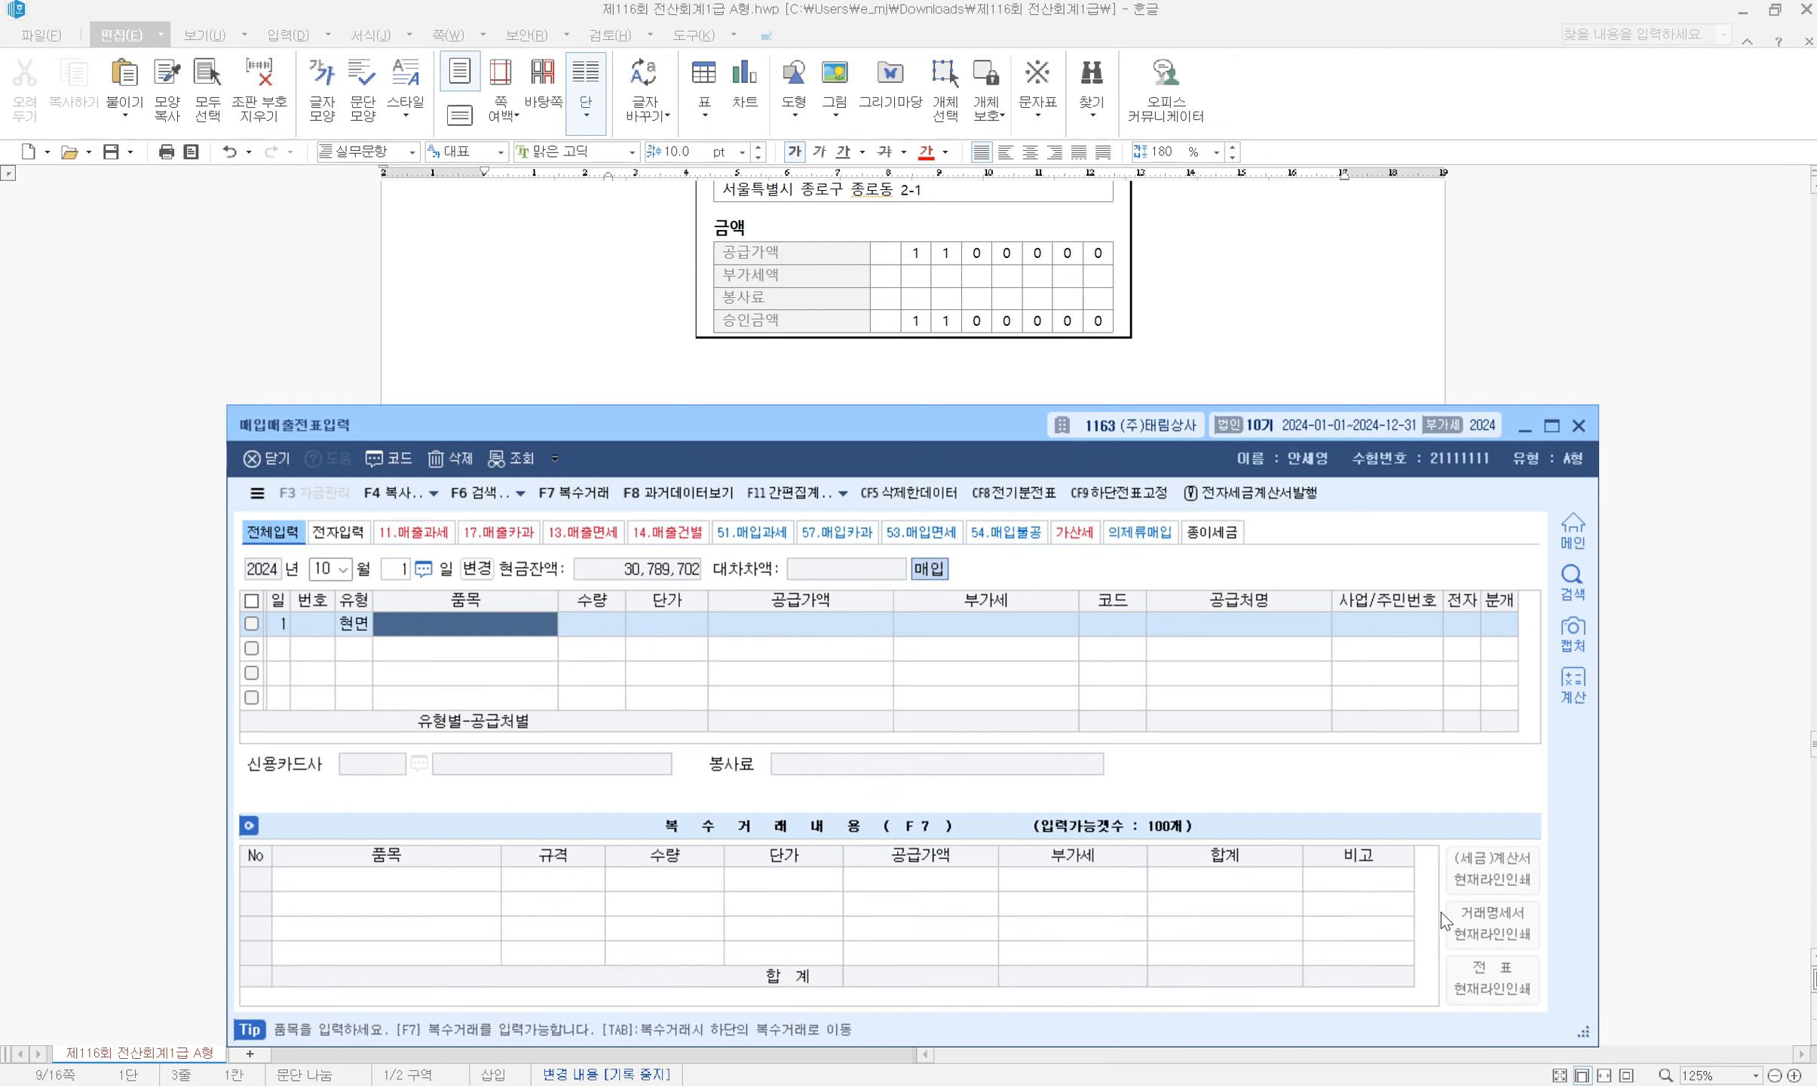
text(쌀)
key(Return)
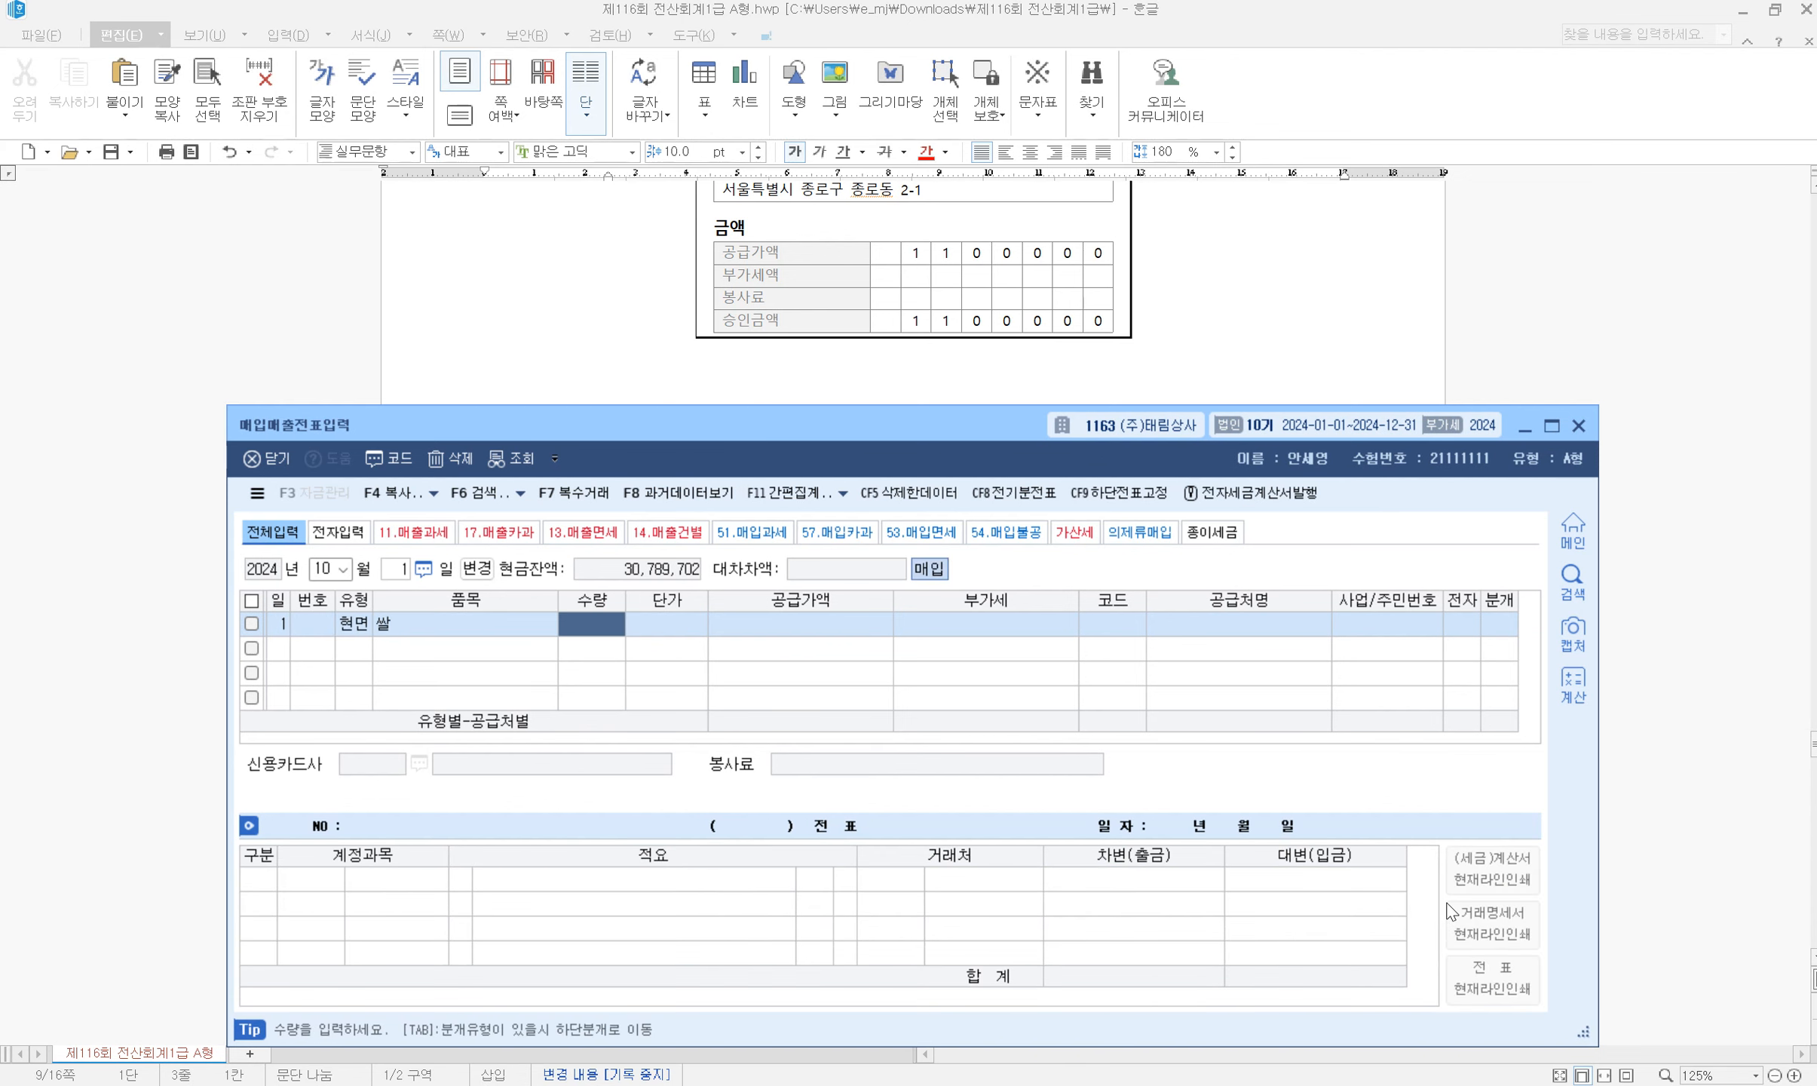
key(Return)
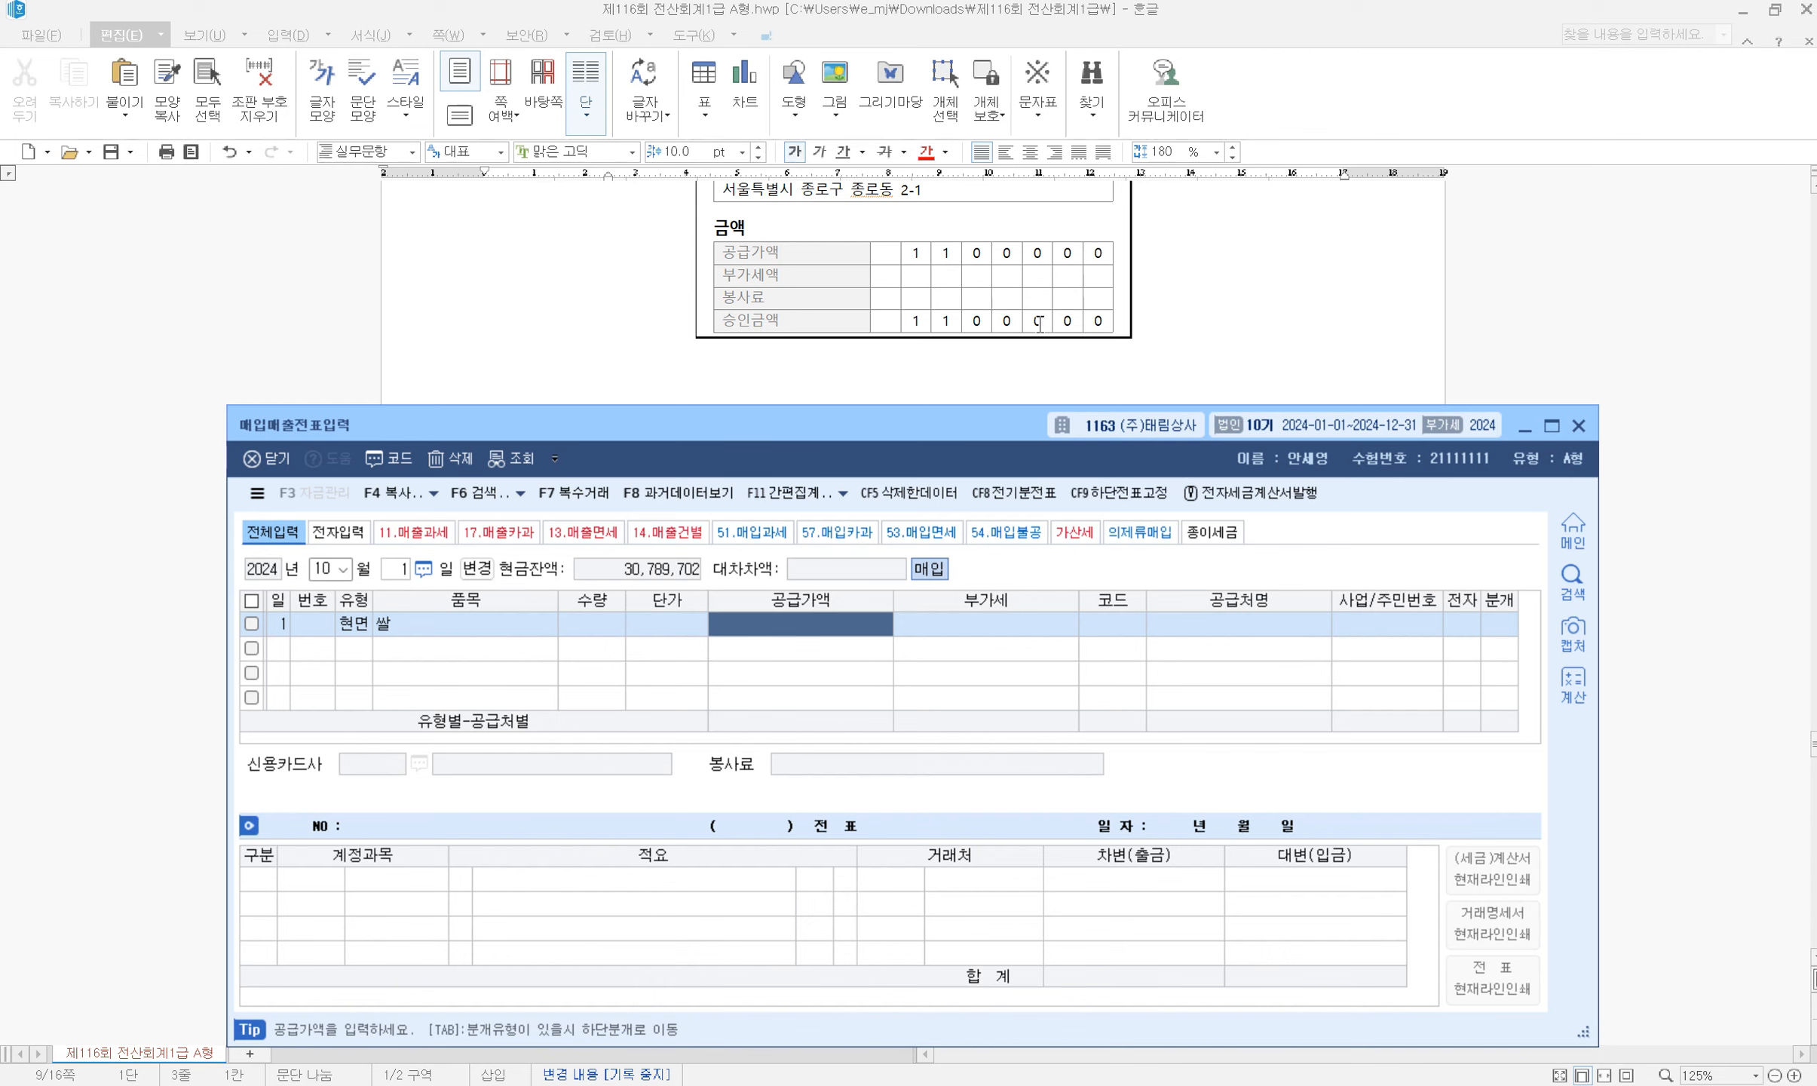
text(1100000)
key(Return)
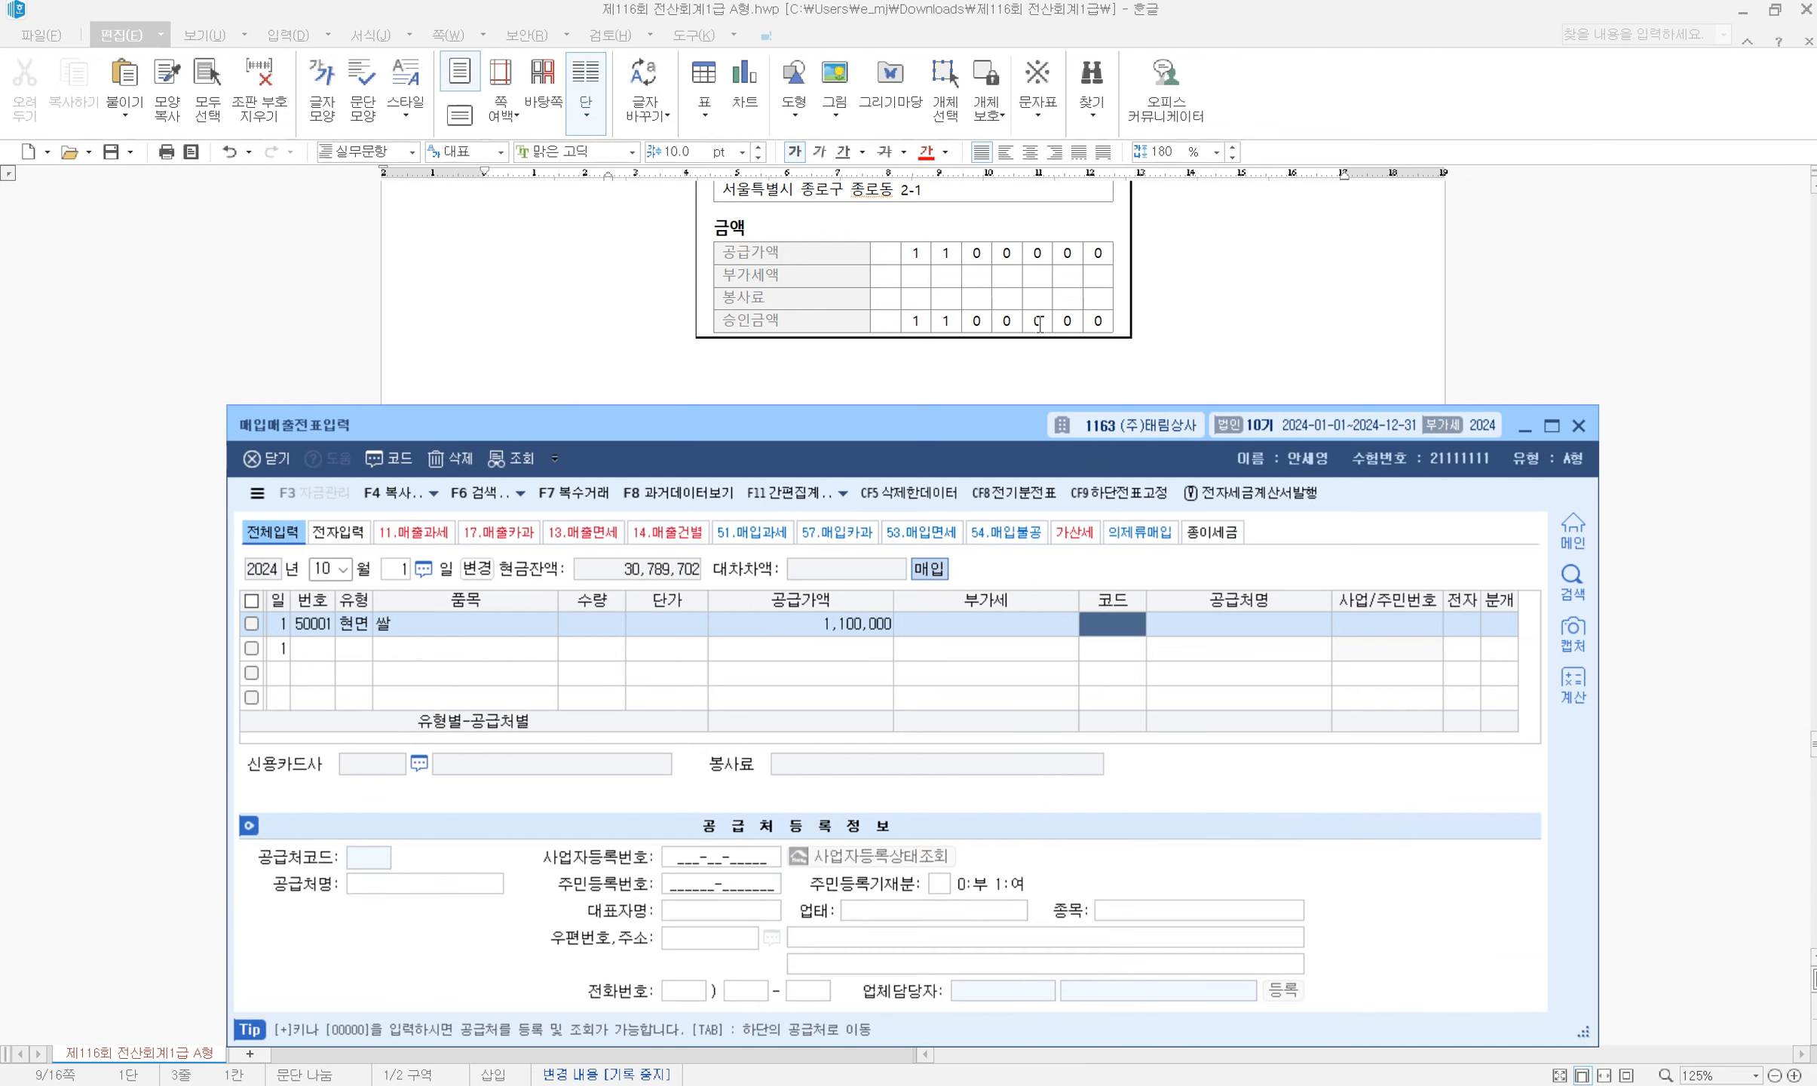
Look up the seller on the exam's cash receipt and set 대형마트 as the October 1 purchase's 공급처
scroll(1048, 301, up, 5)
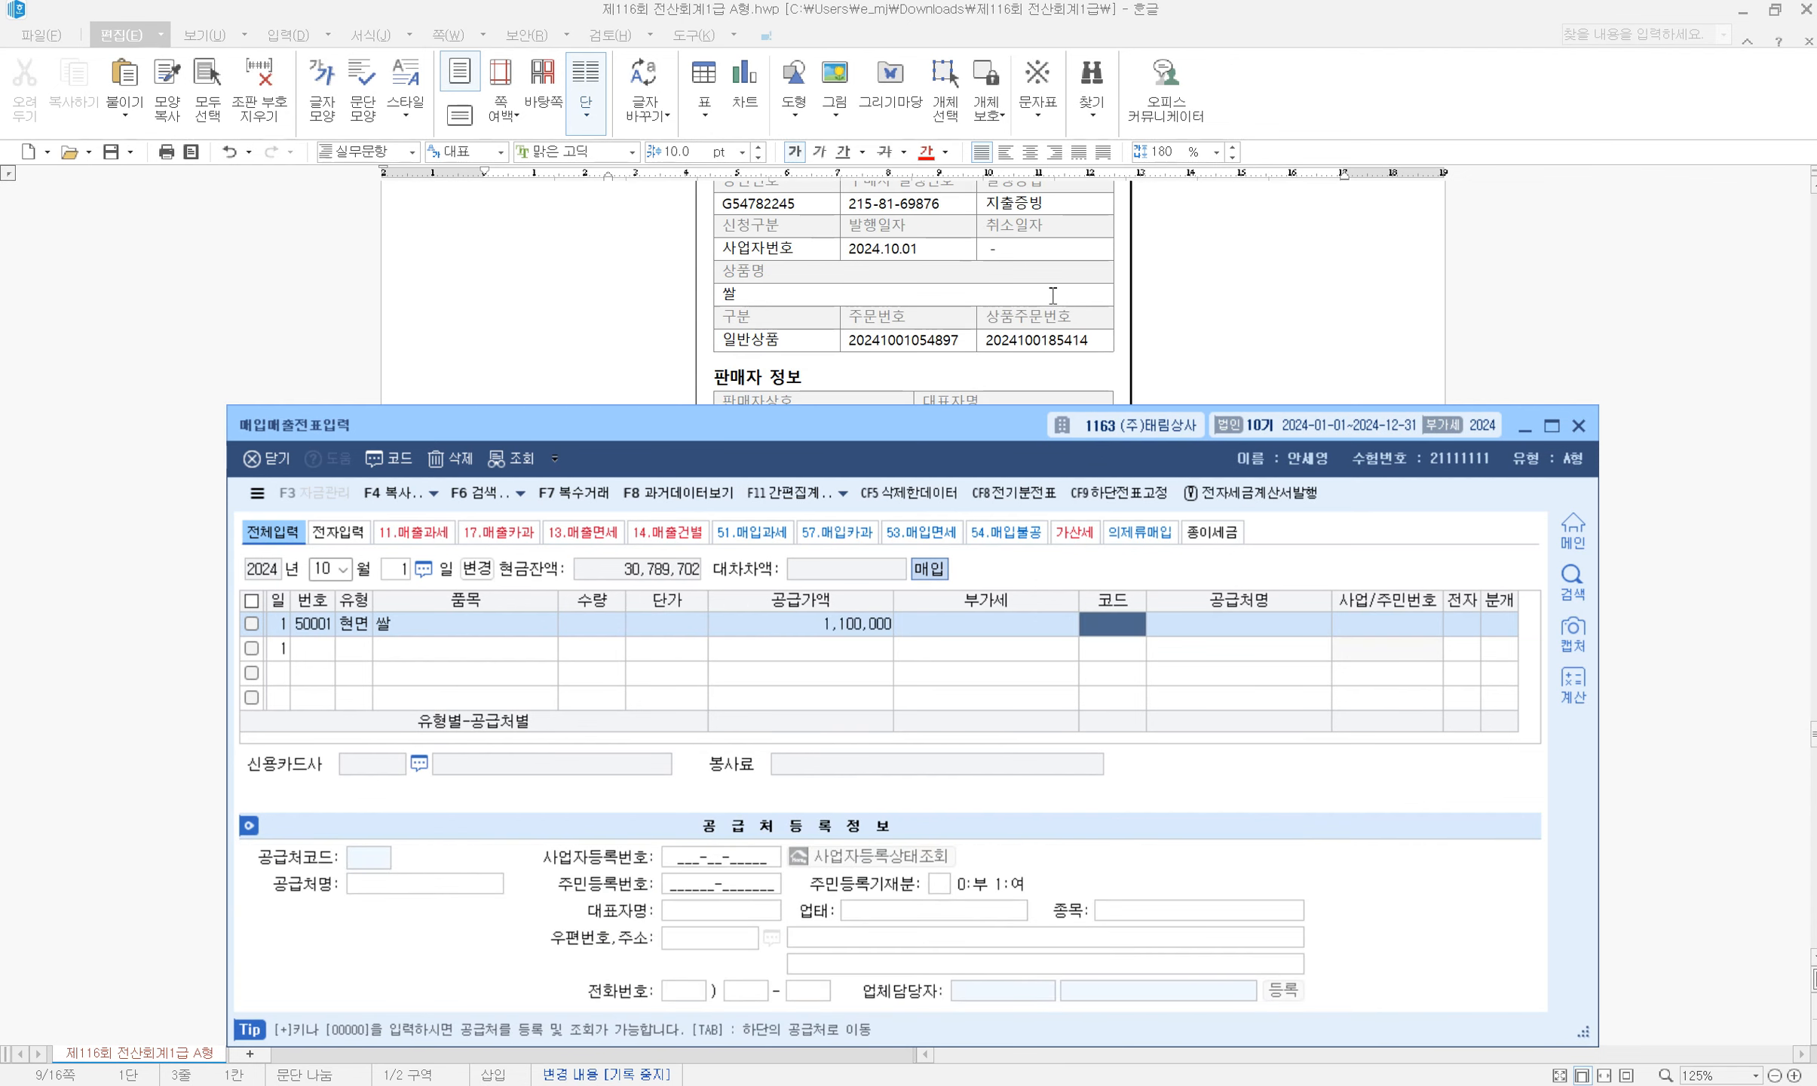
scroll(1053, 296, down, 1)
text(대형)
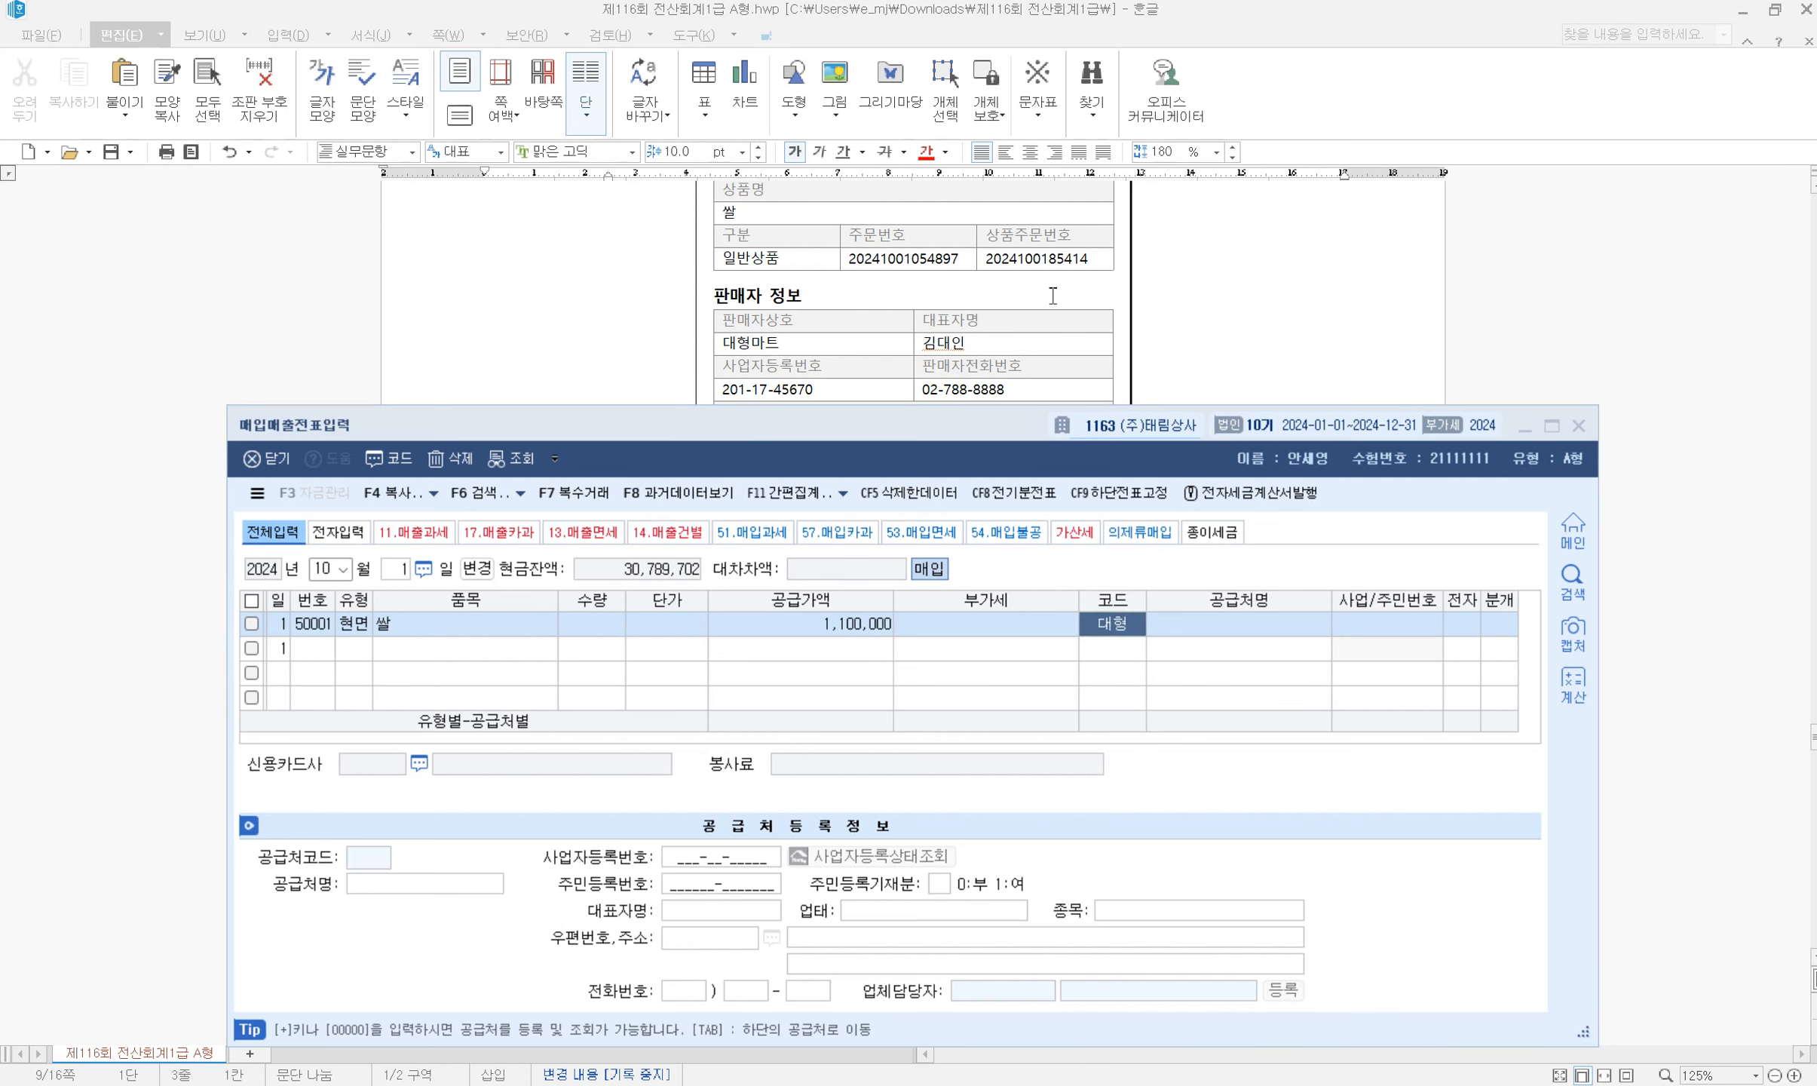
key(Return)
key(Return)
key(Return)
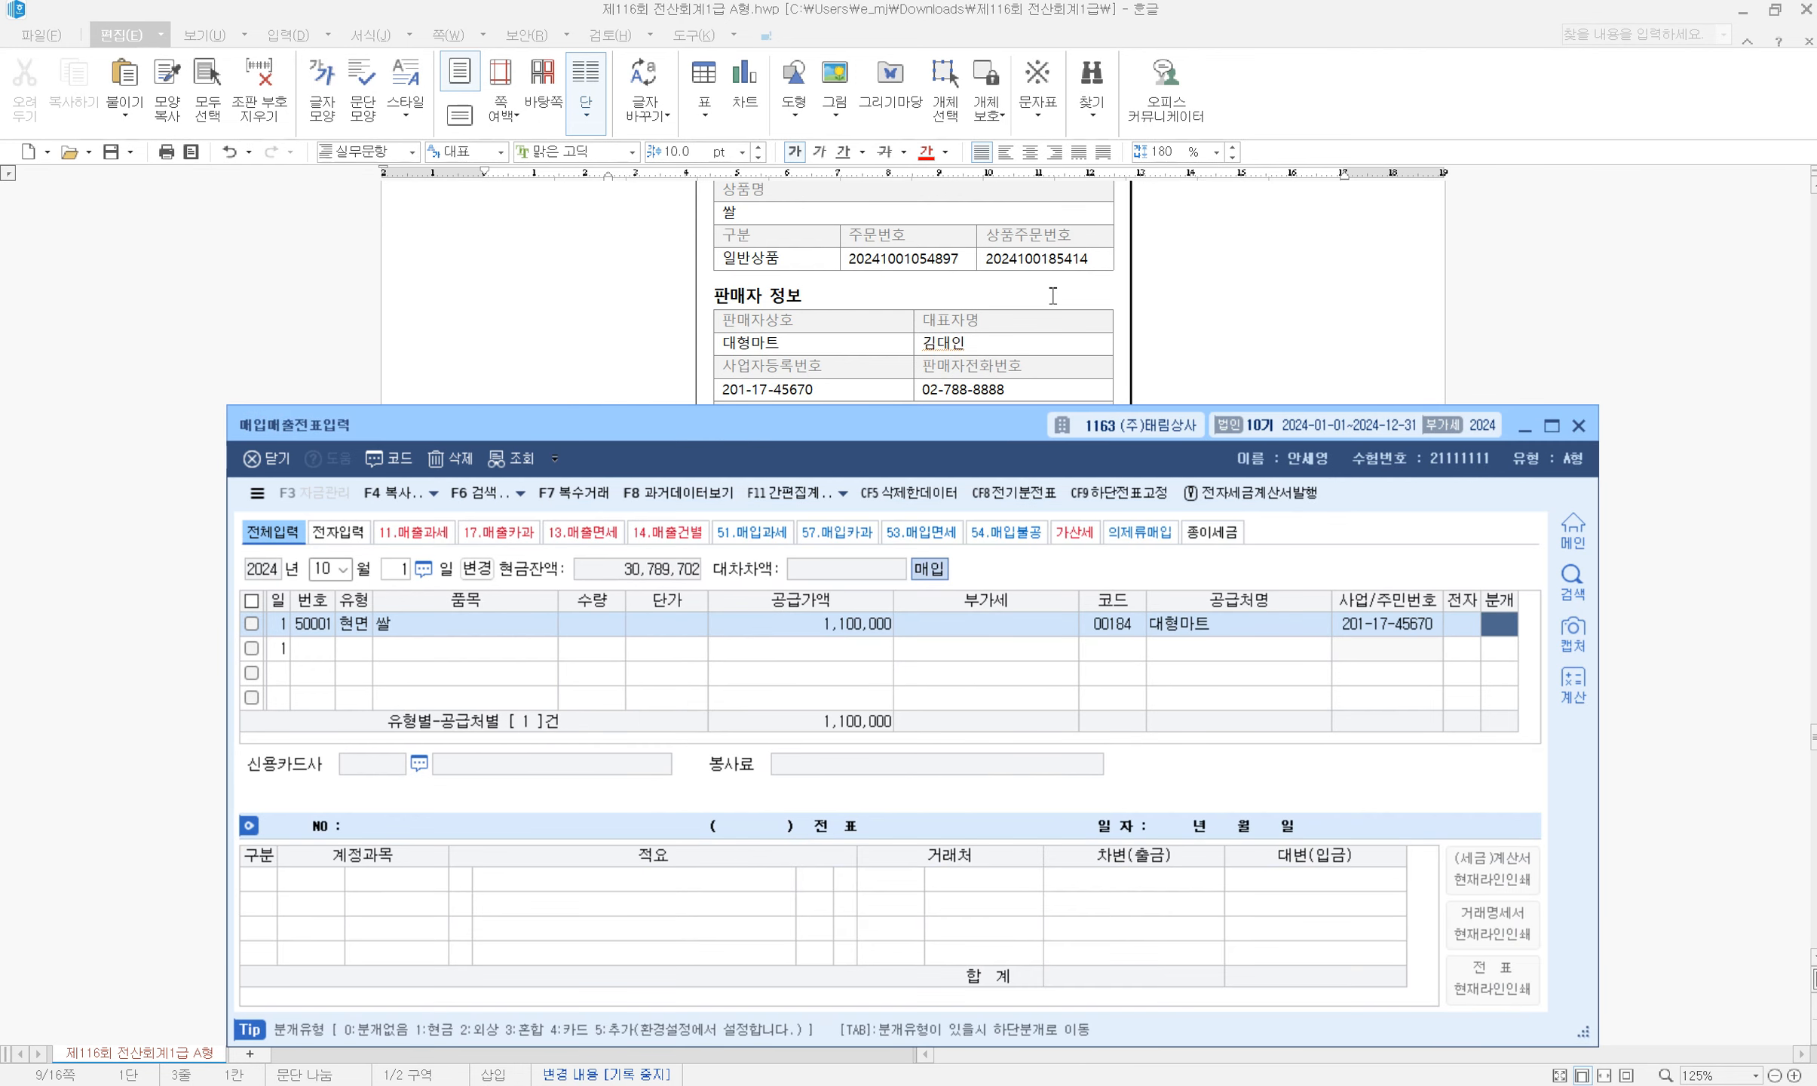
Set the October 1 purchase's 분개 type to 3 혼합 and change the 차변 account to 0511 복리후생비
scroll(988, 322, up, 3)
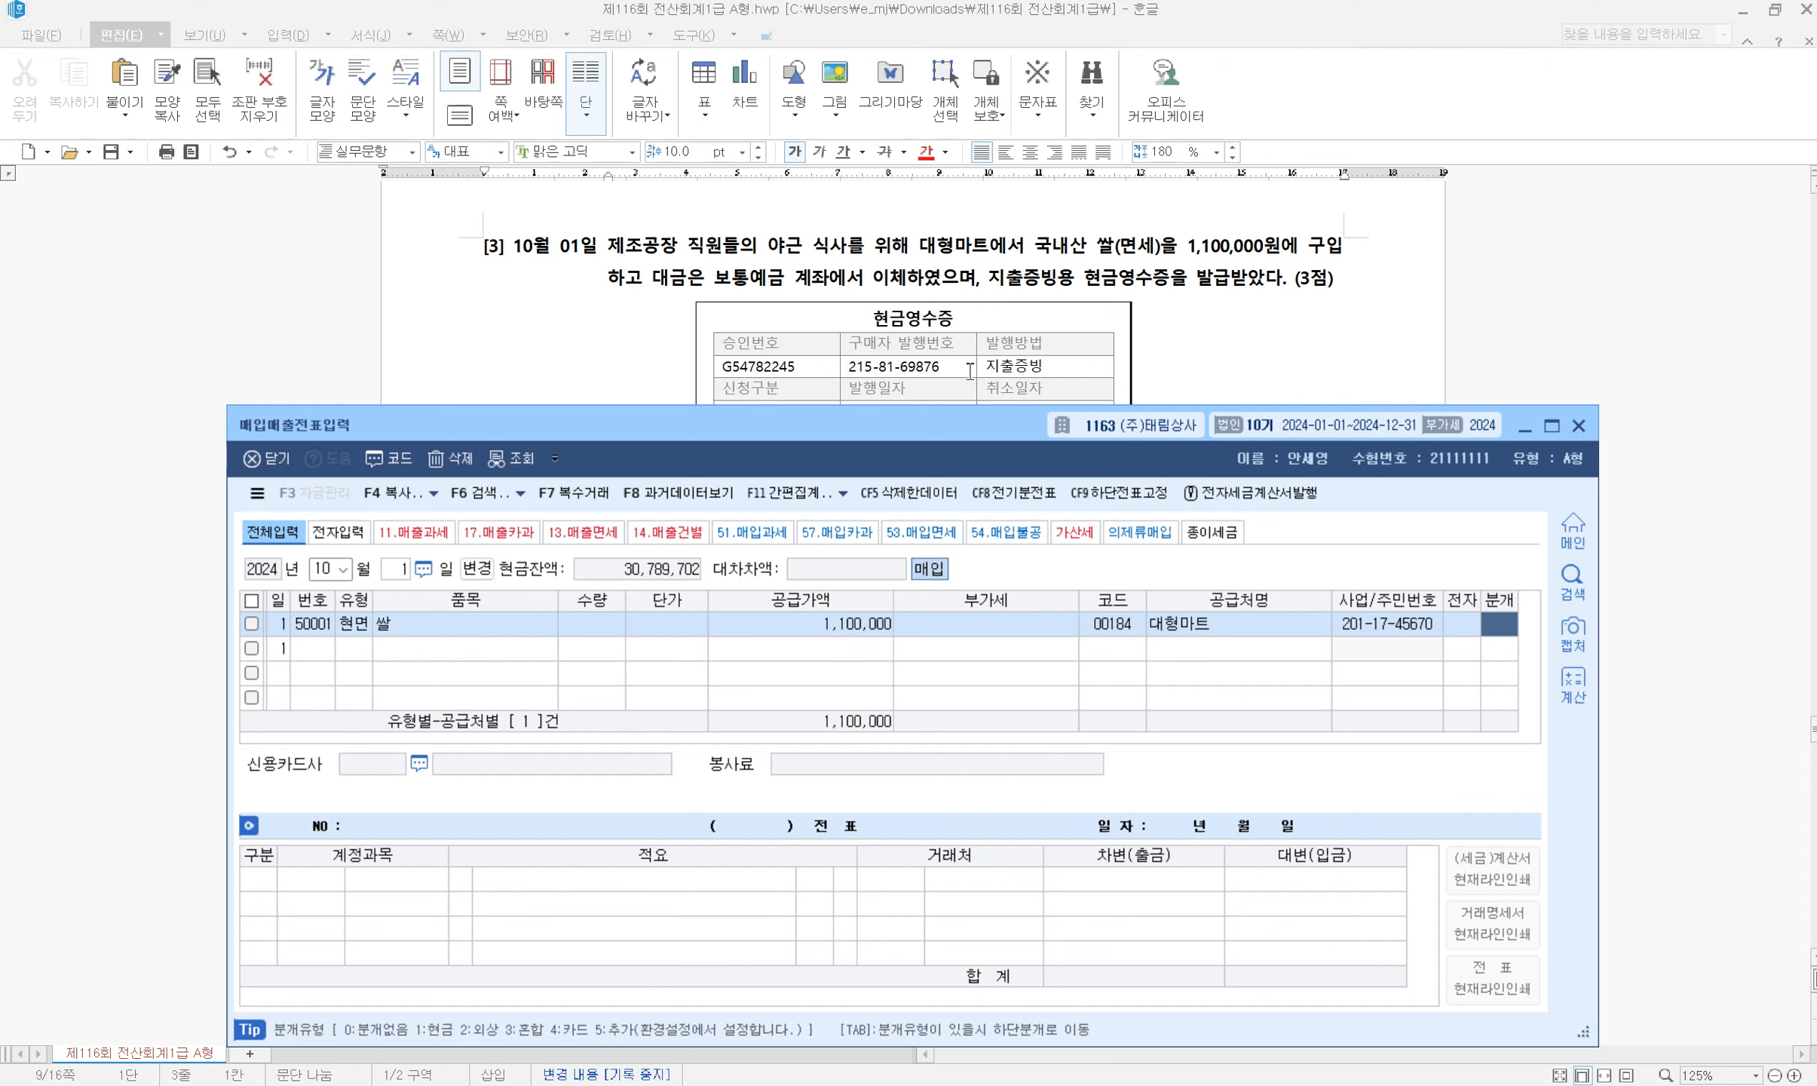
text(3)
key(Return)
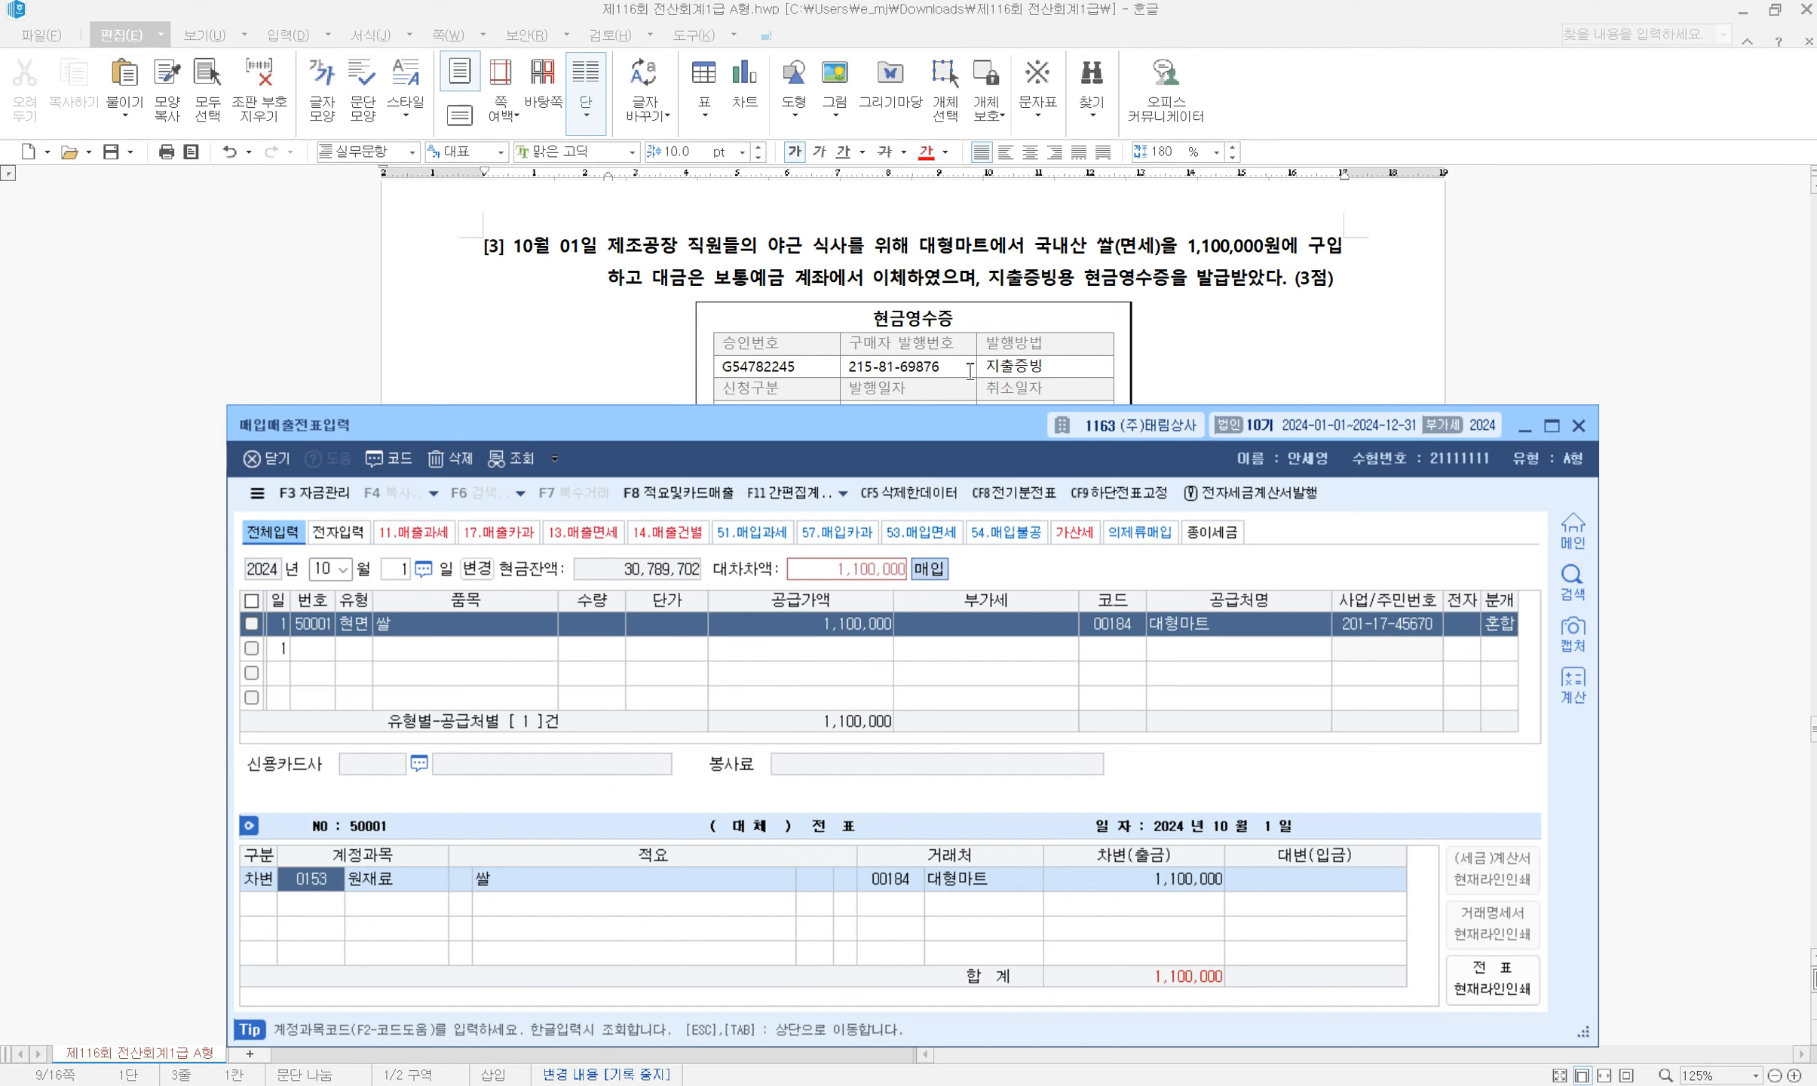
text(0511)
key(Return)
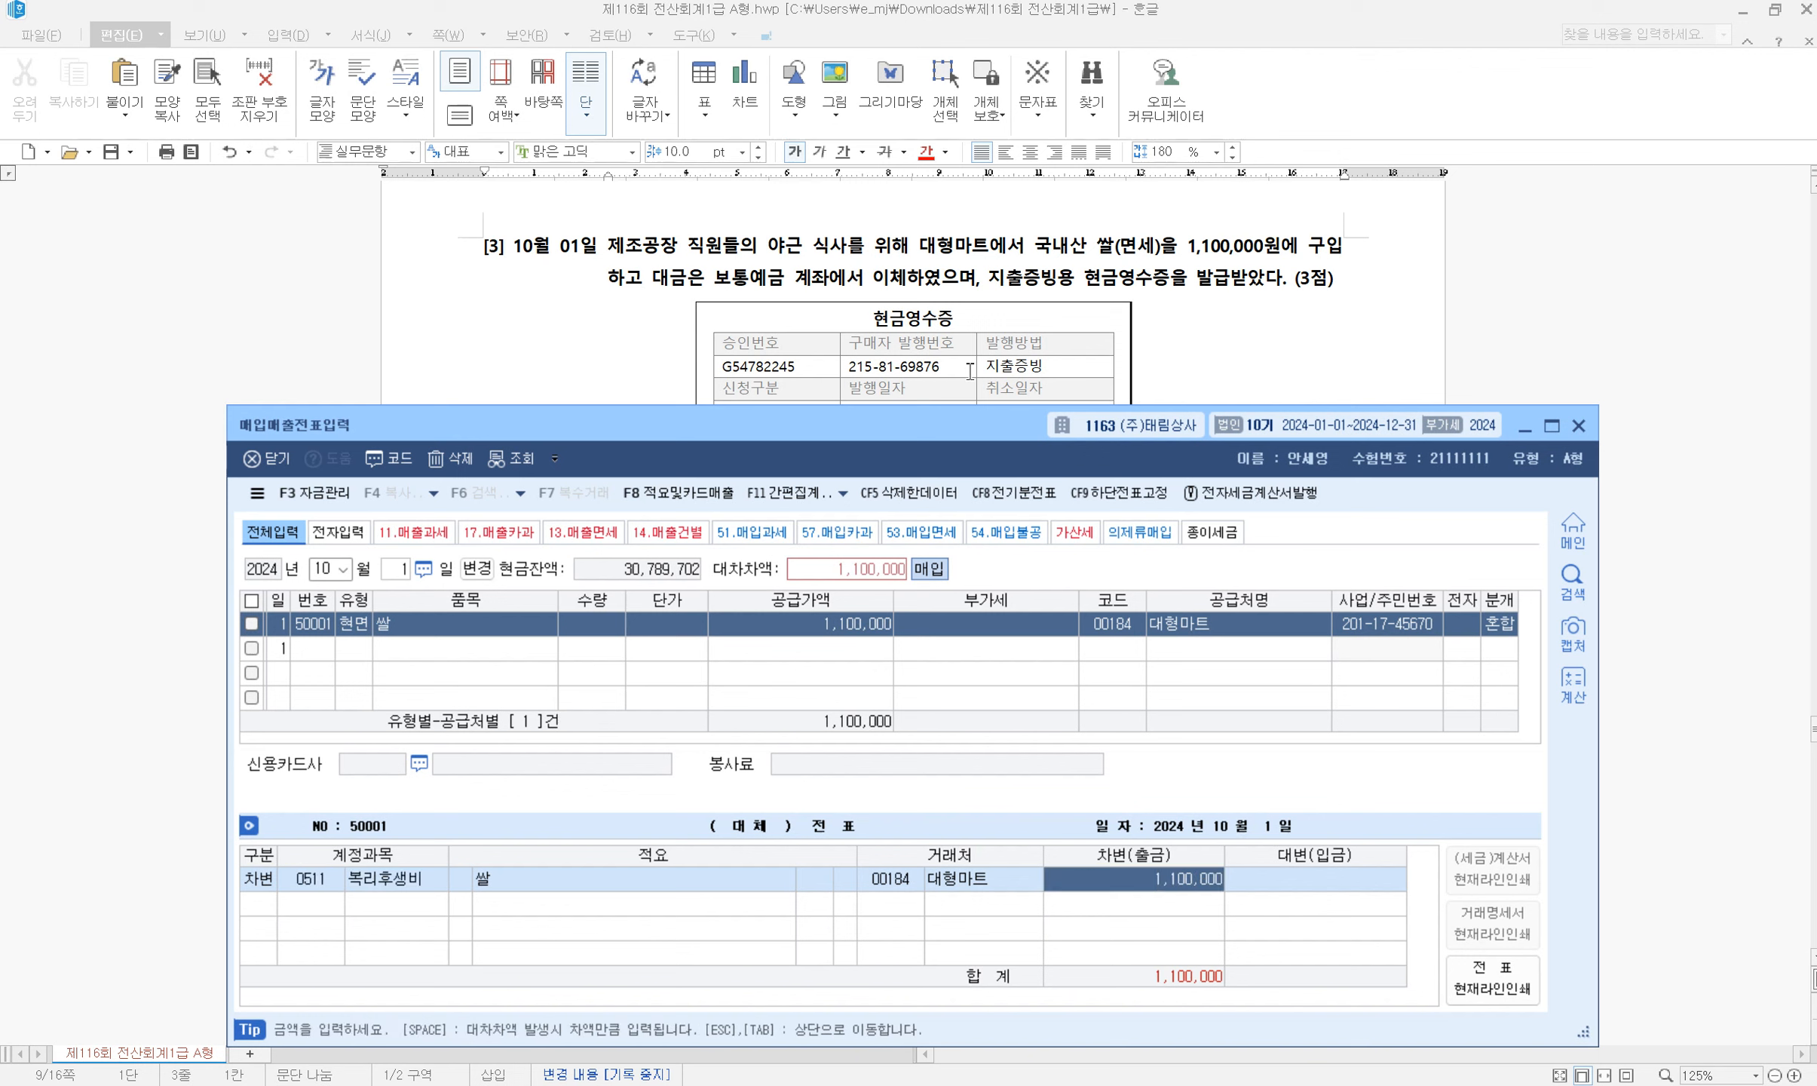
Add a 대변 line for 0103 보통예금 with 1,100,000 to the October 1 voucher
key(Return)
text(40103)
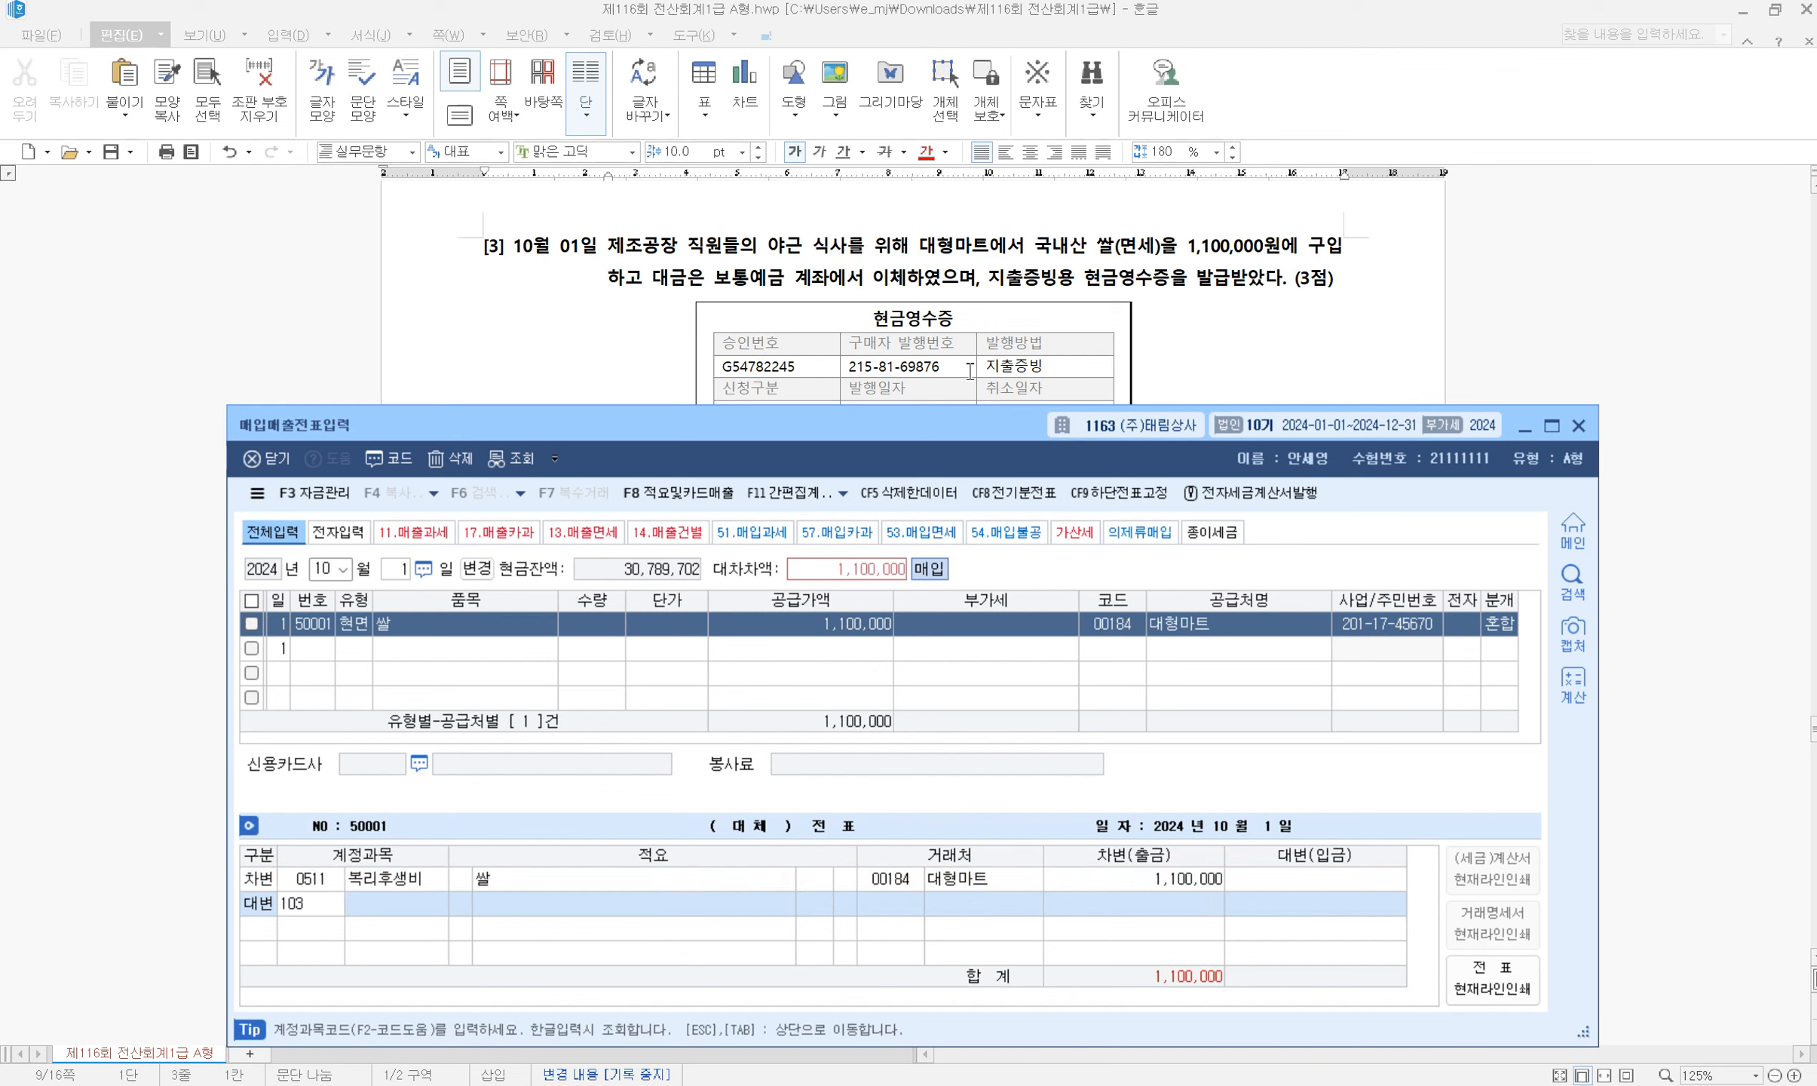
key(Return)
Go to transaction [4] in the exam document and set the voucher date to October 30
scroll(966, 354, down, 5)
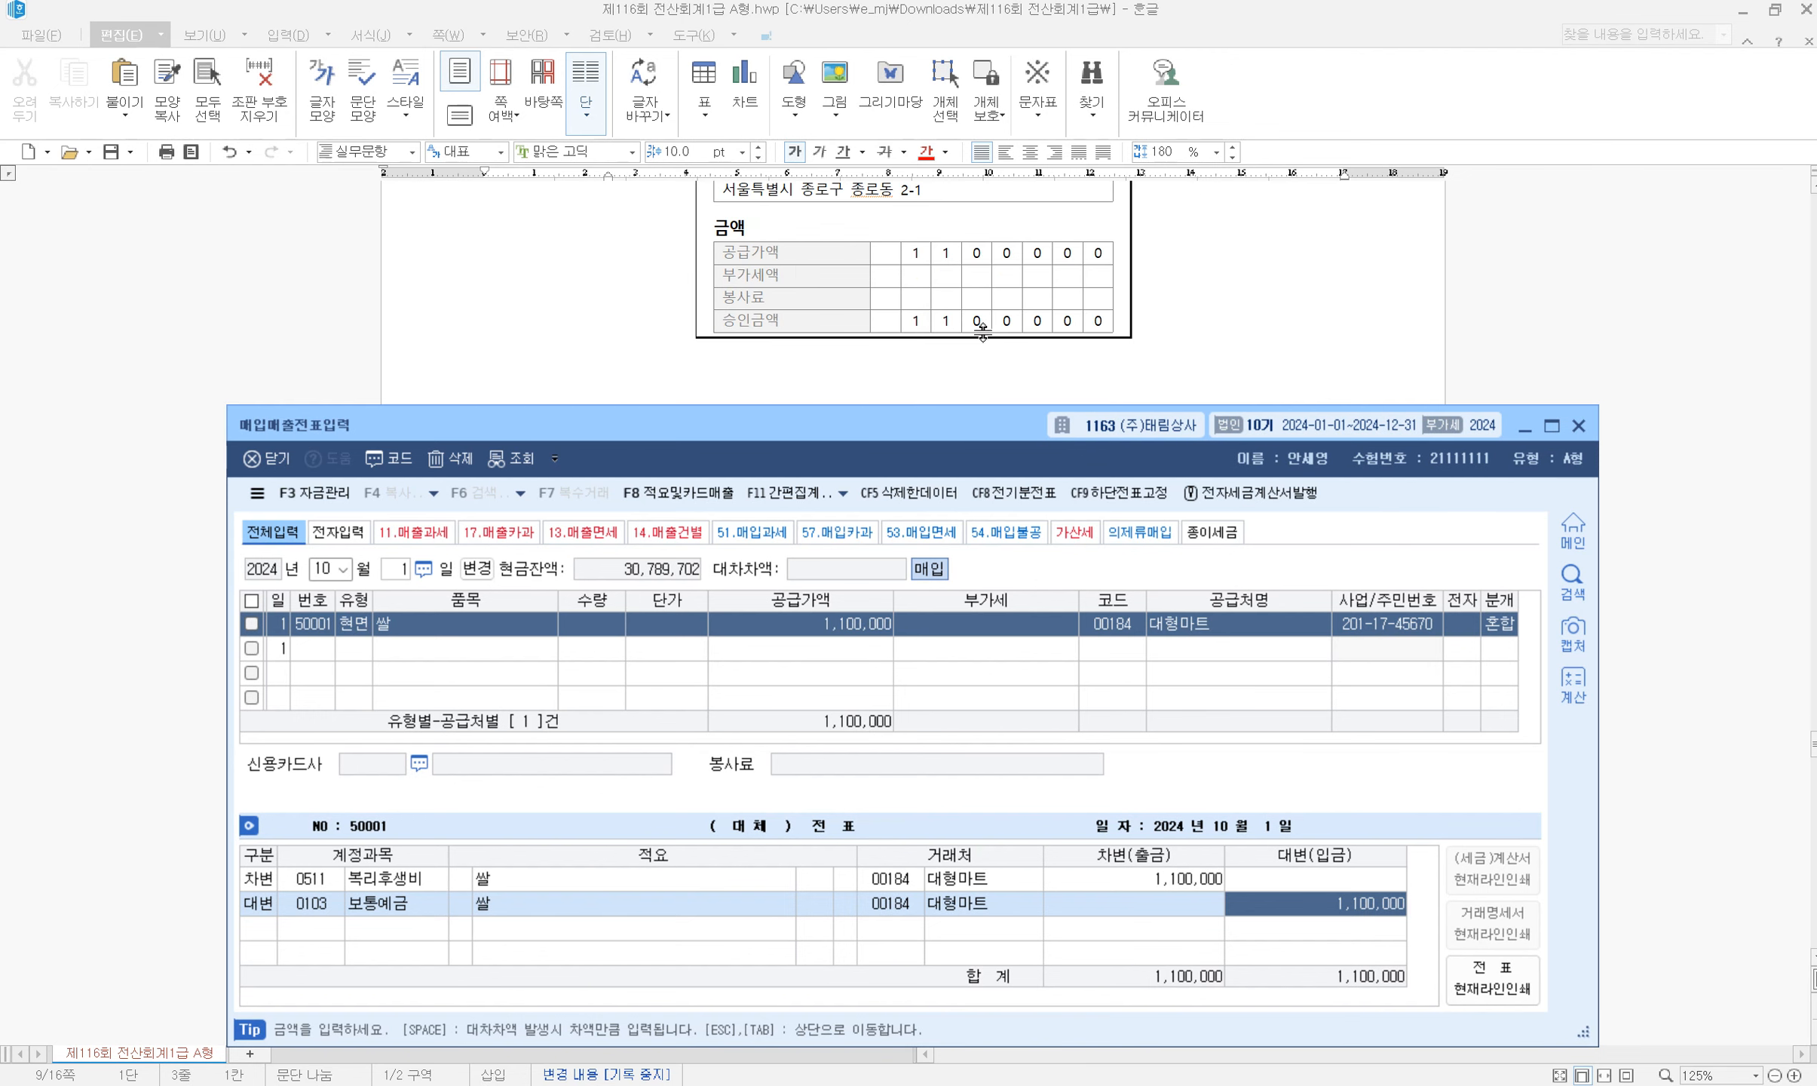
scroll(983, 331, down, 10)
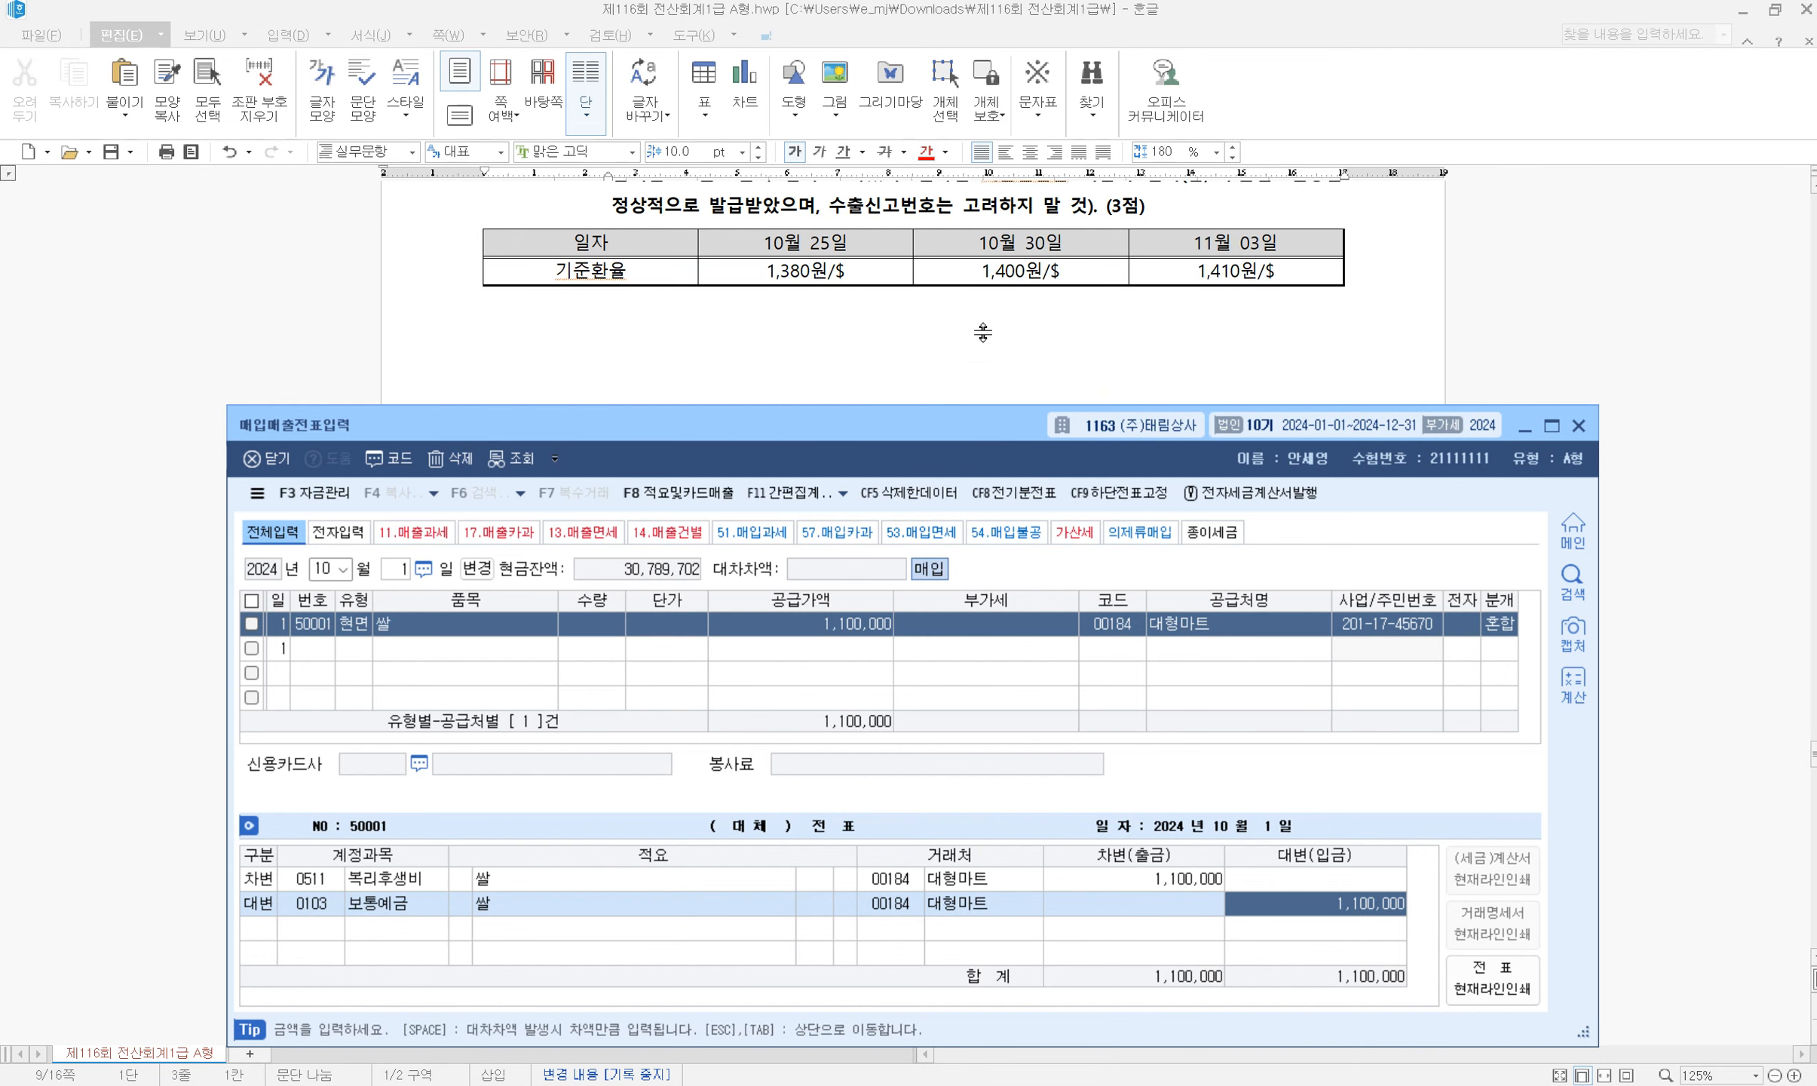
scroll(983, 331, up, 3)
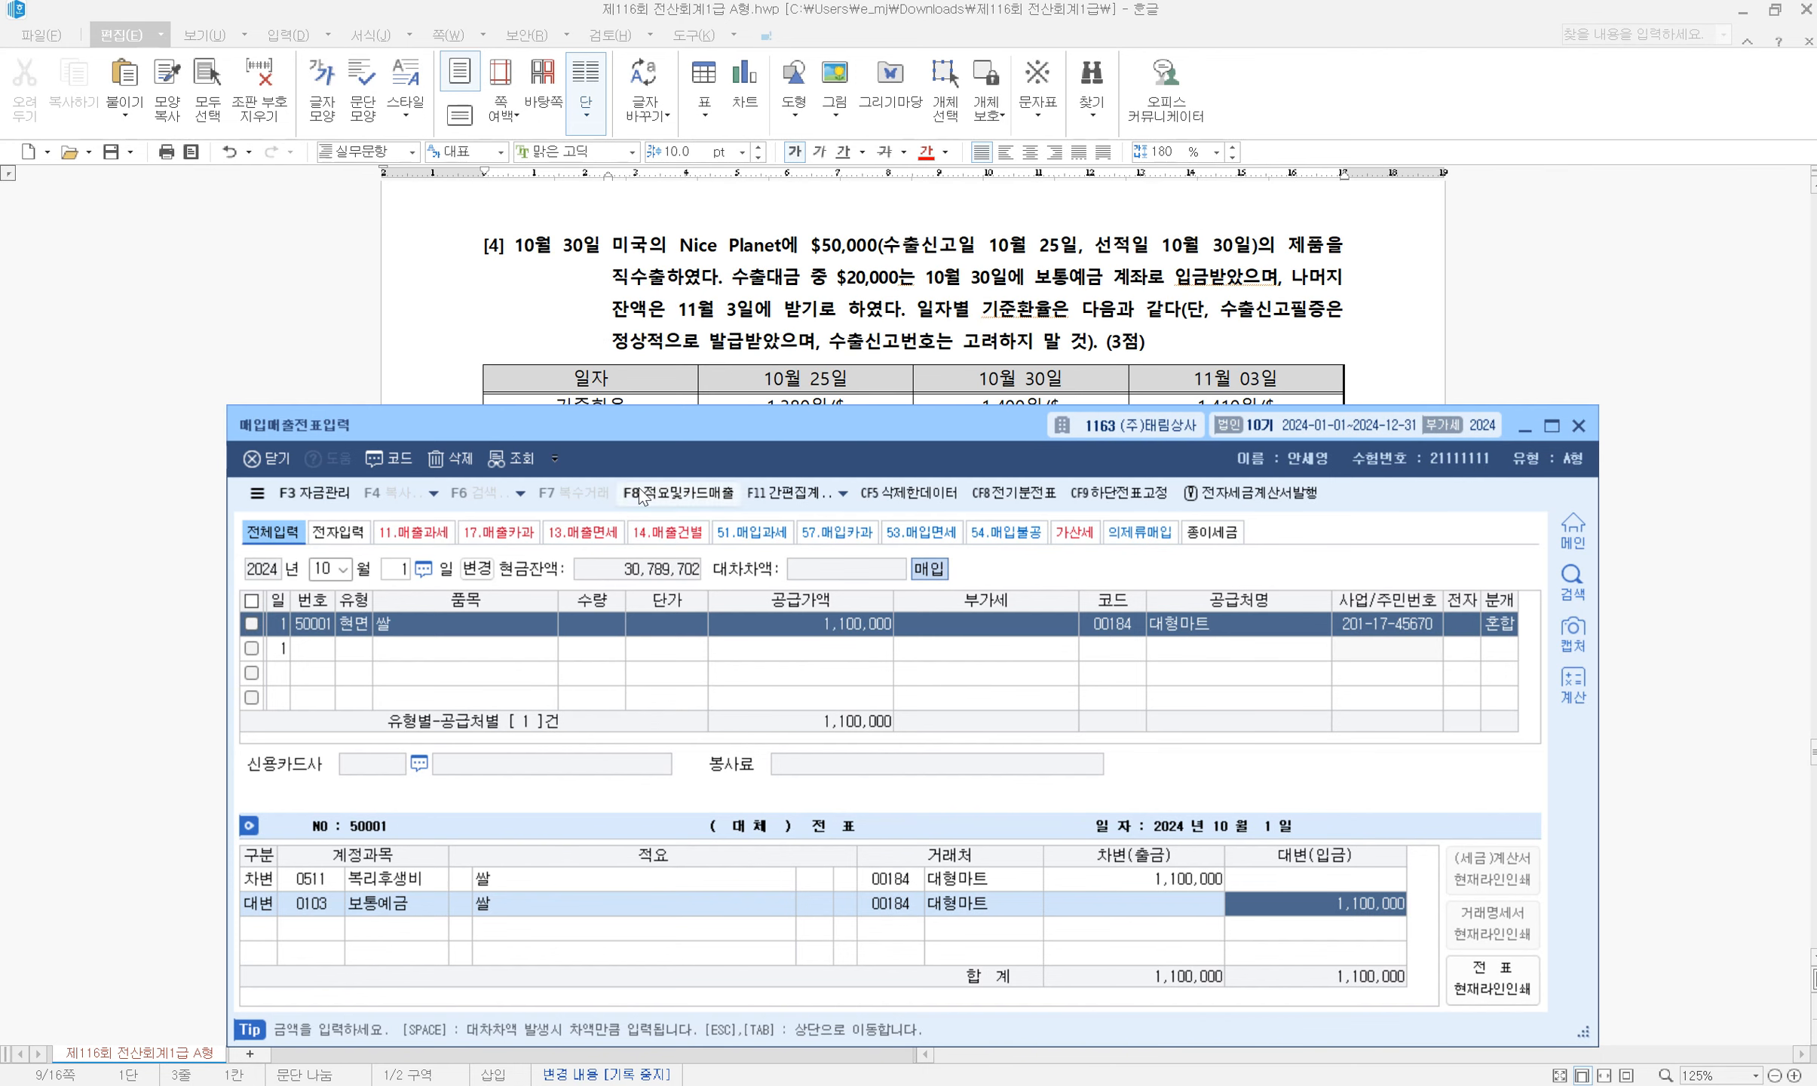
click(399, 569)
text(30)
key(Return)
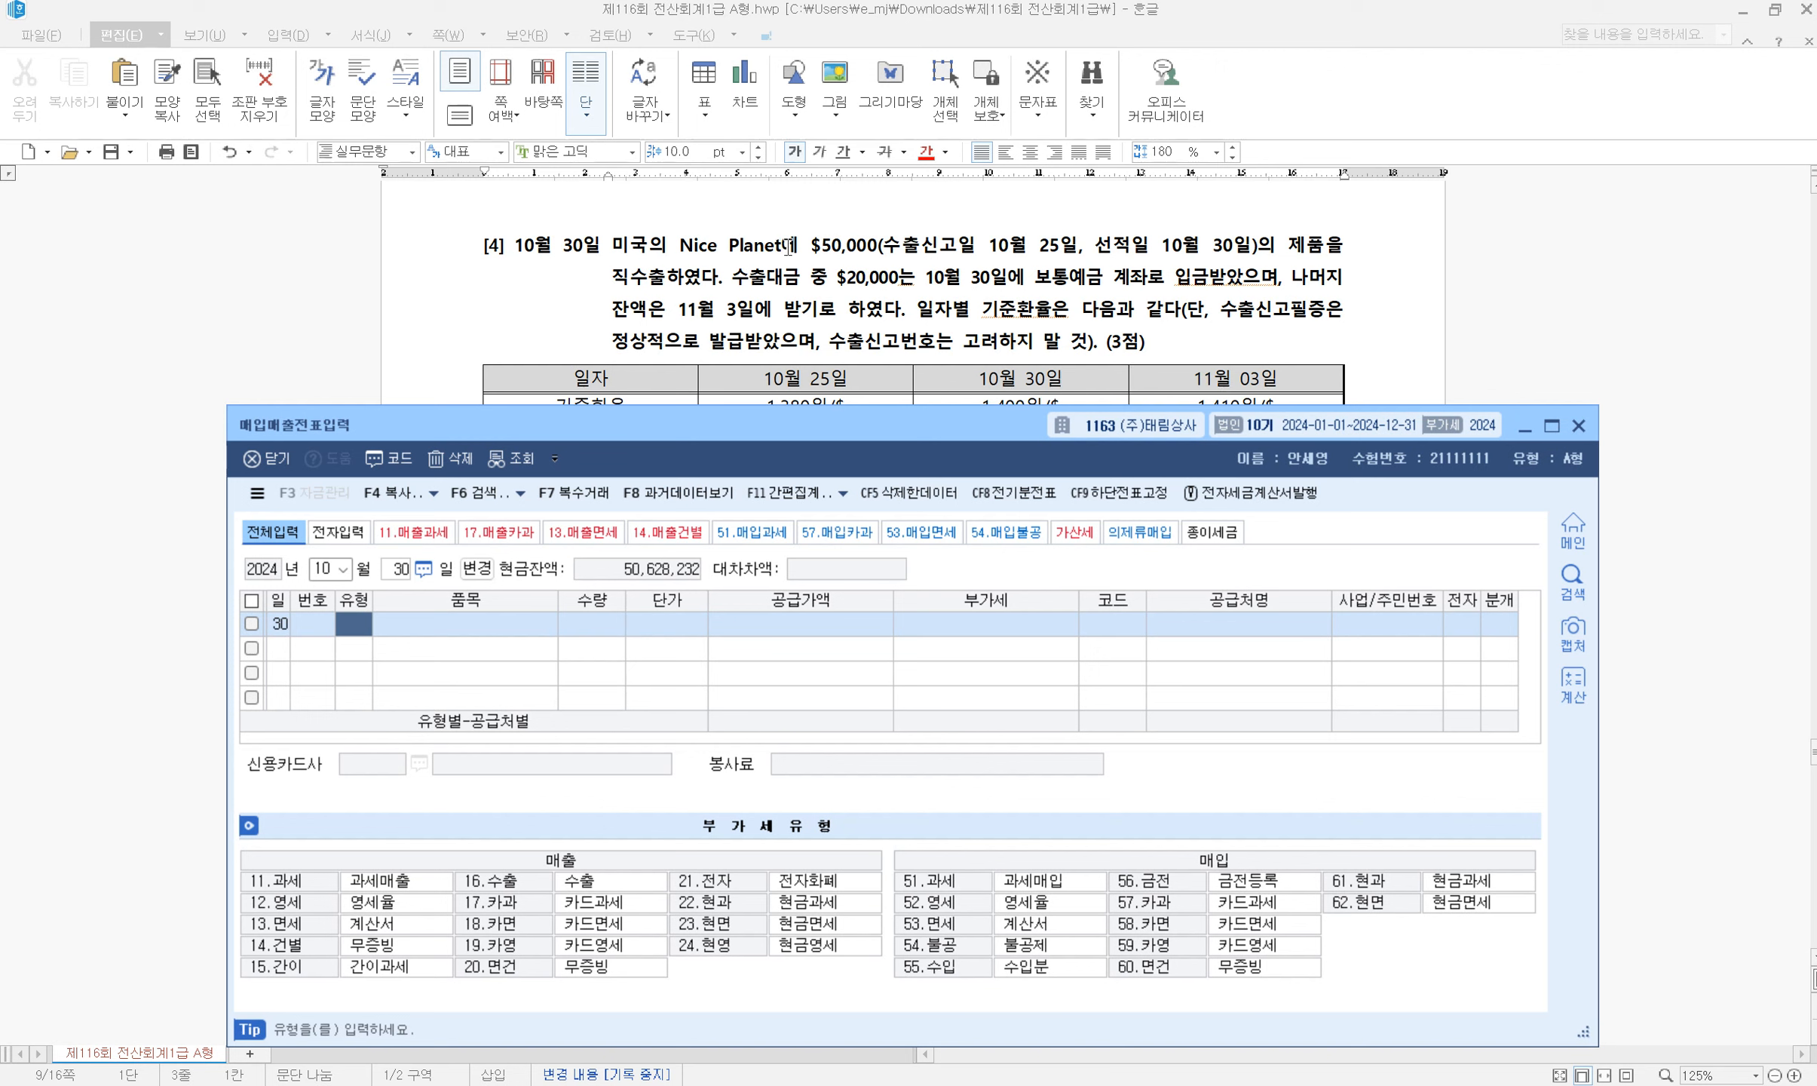
Enter the October 30 sale as type 16.수출 with item 제품
text(16)
key(Return)
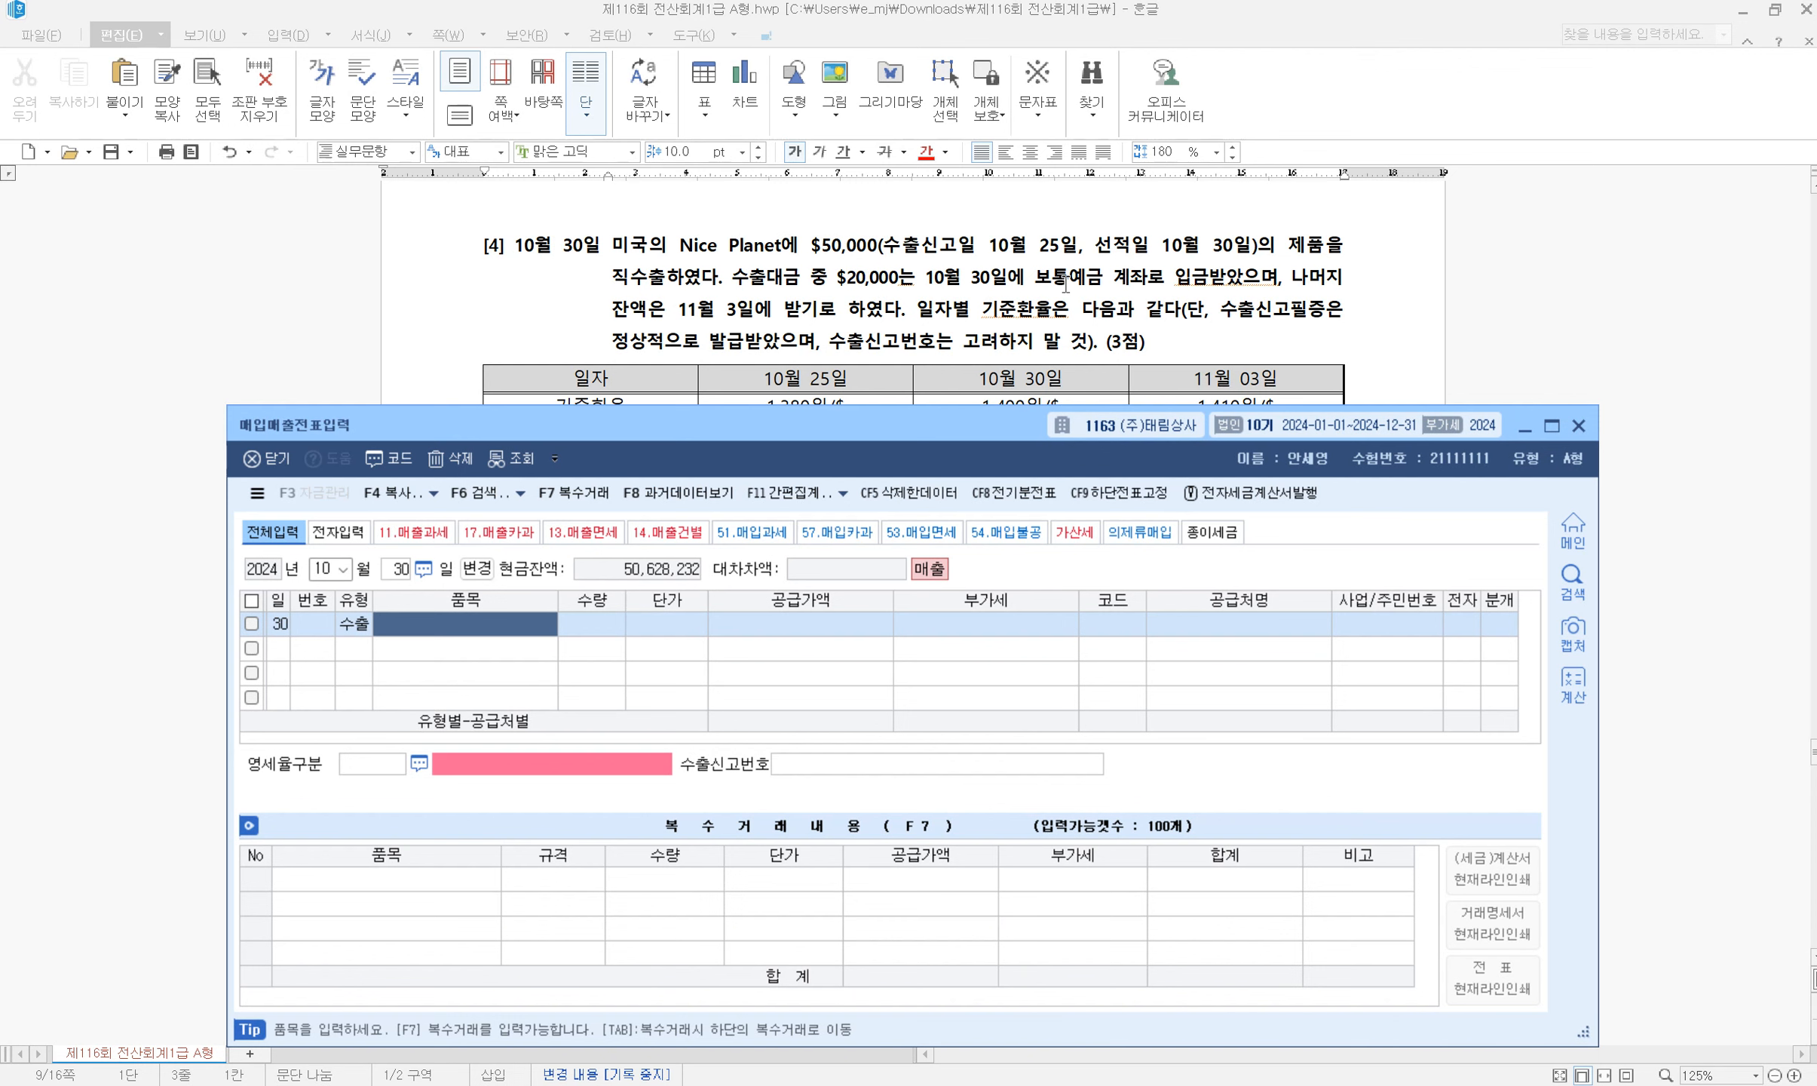
text(제품)
key(Return)
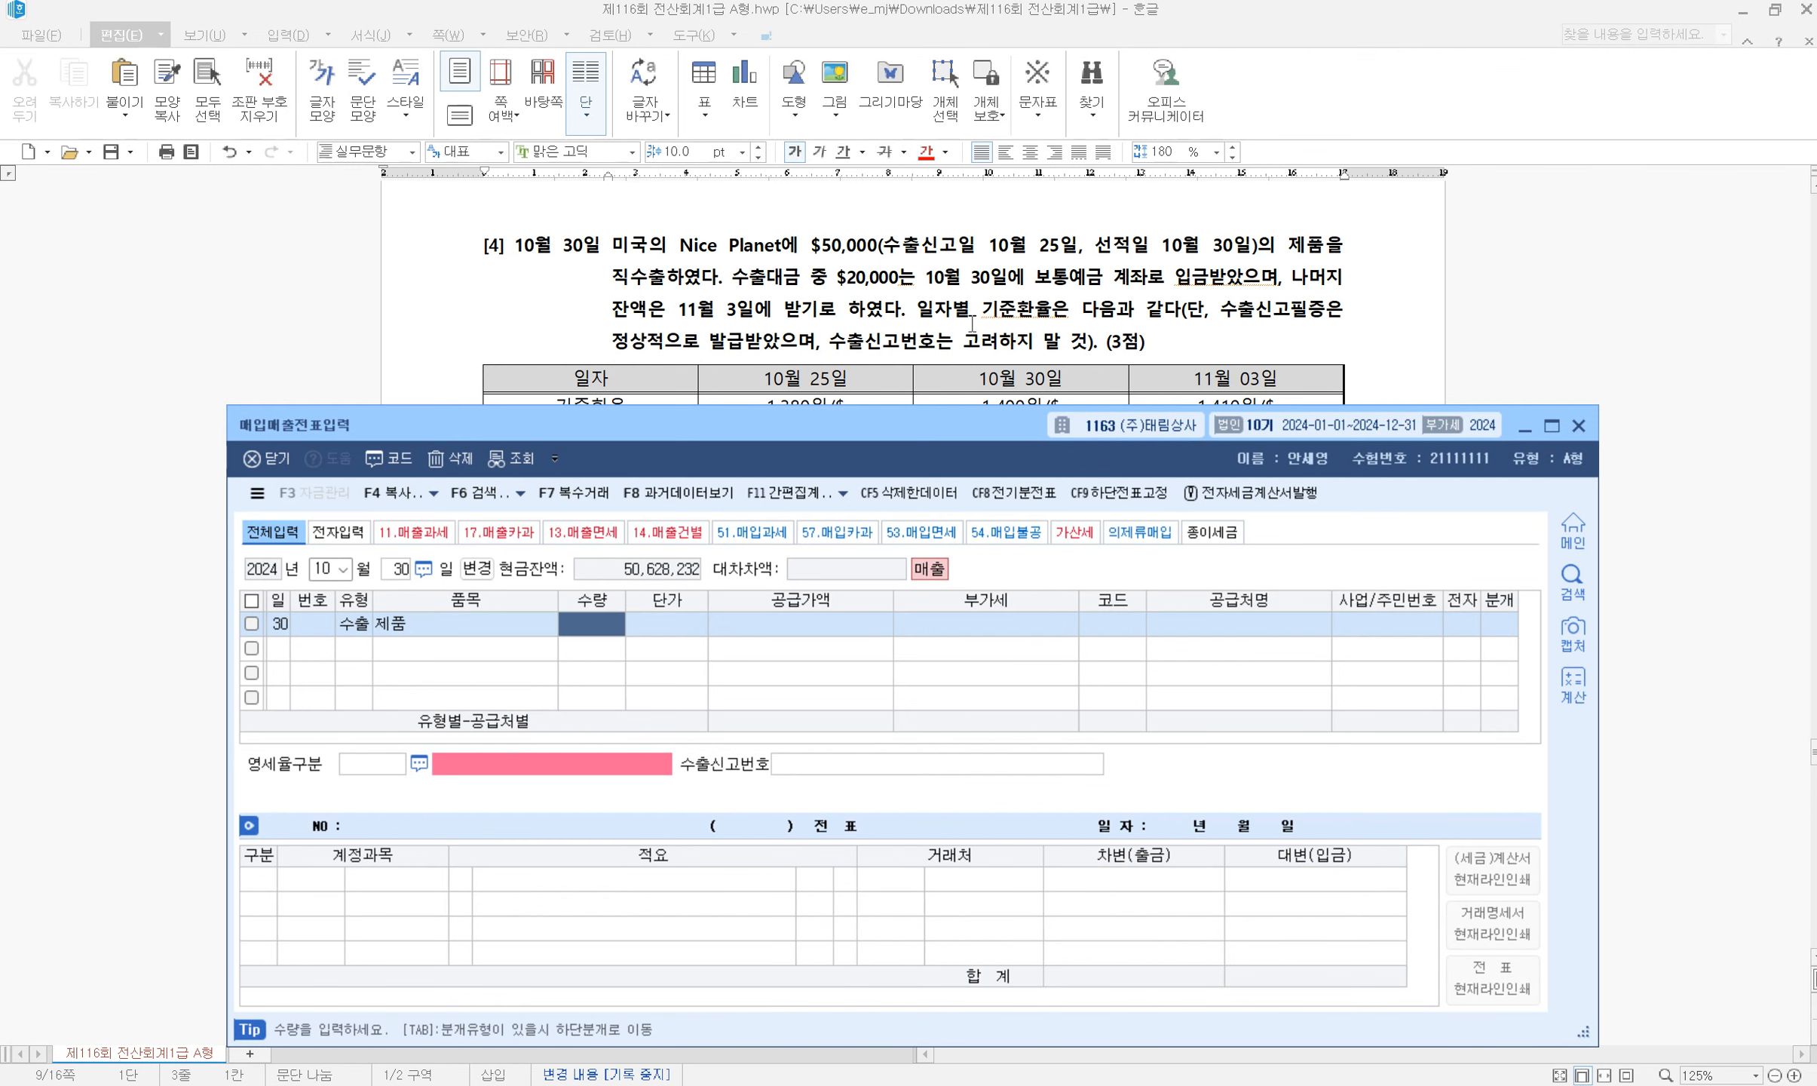
Set the October 30 export's 수량 to 50,000 and its 단가 to 1,400, the exam's October 30 기준환율
drag(921, 435, 921, 452)
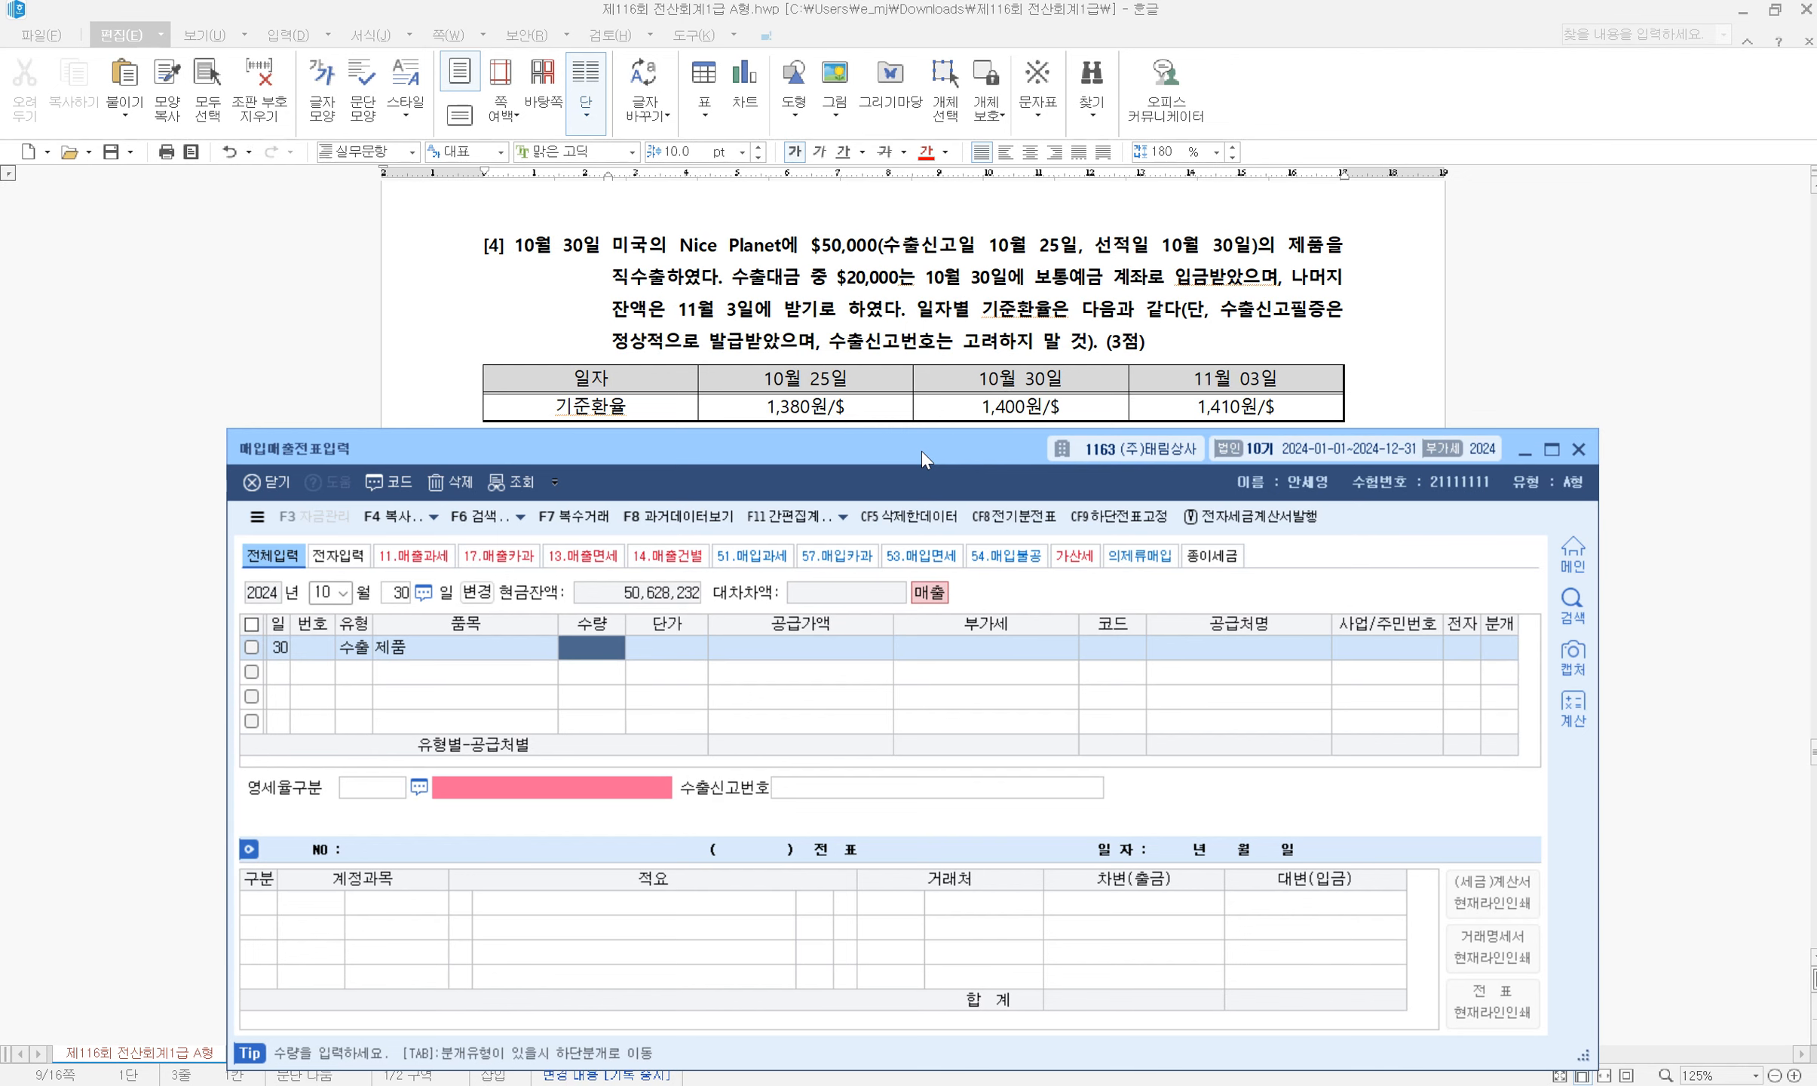
text(500000)
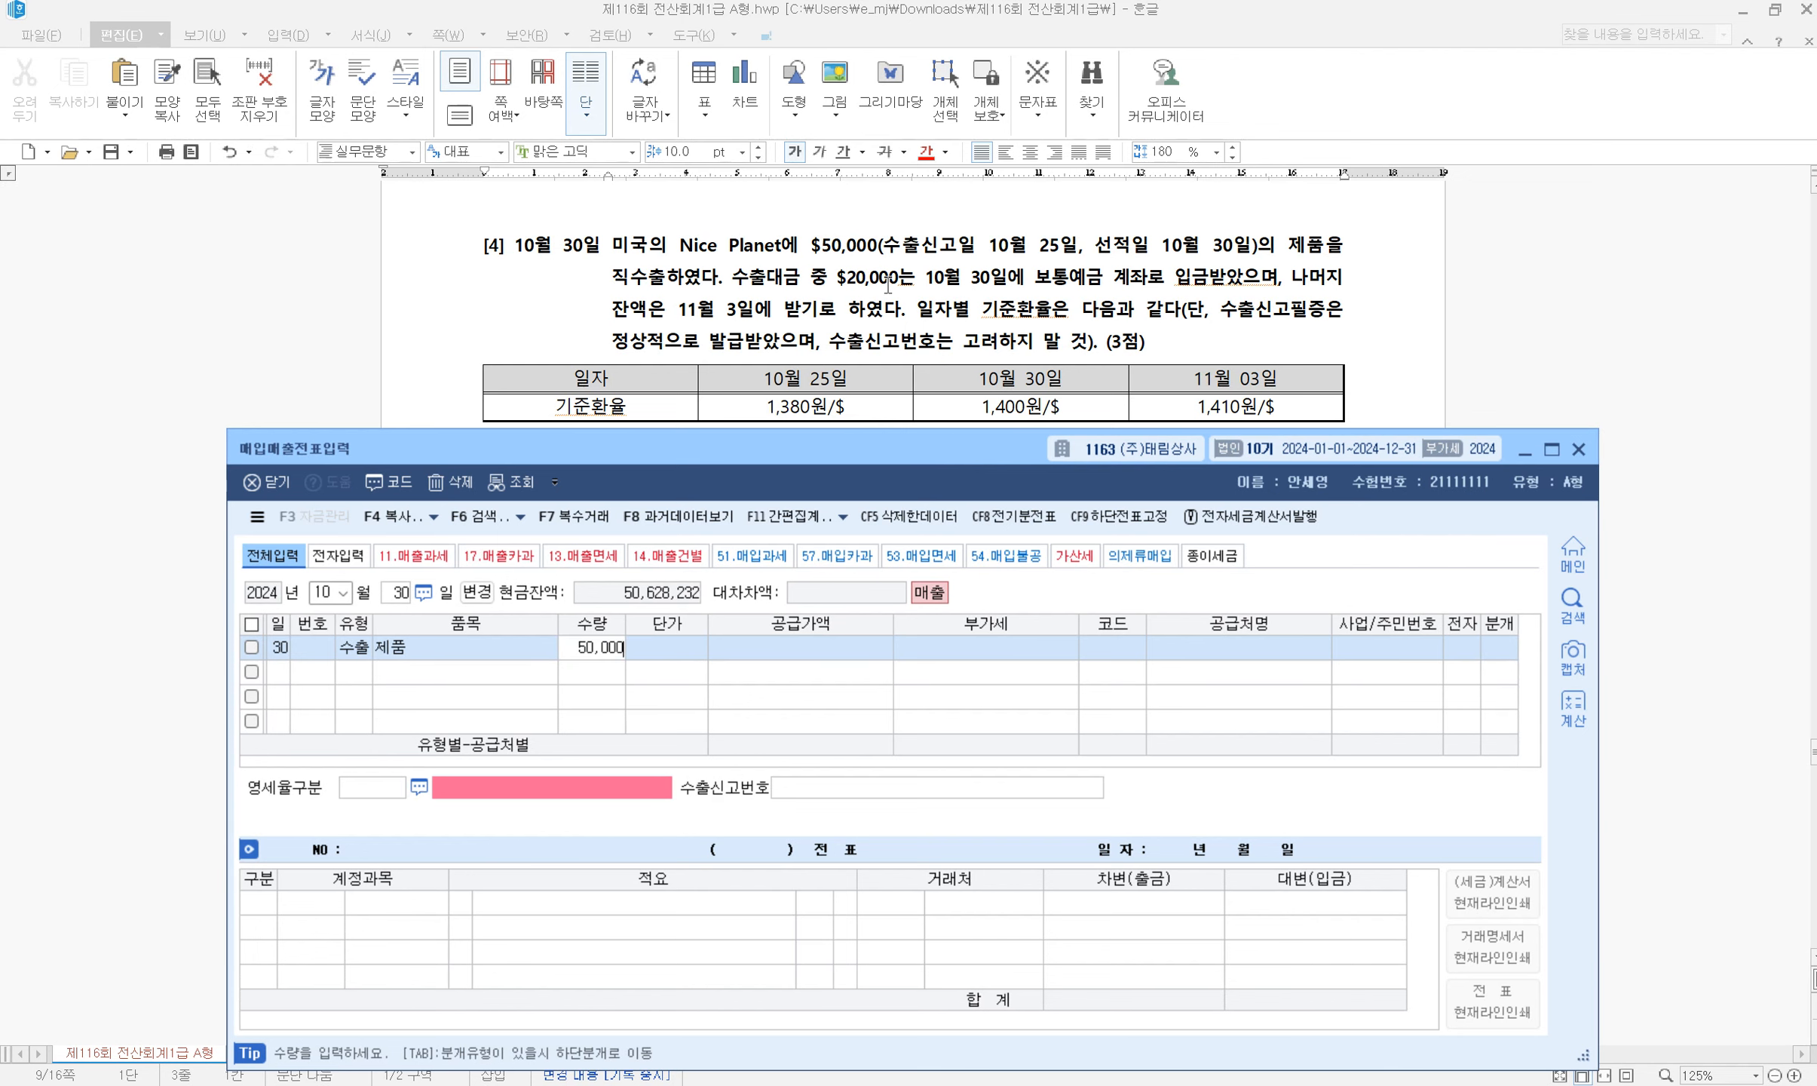
key(Return)
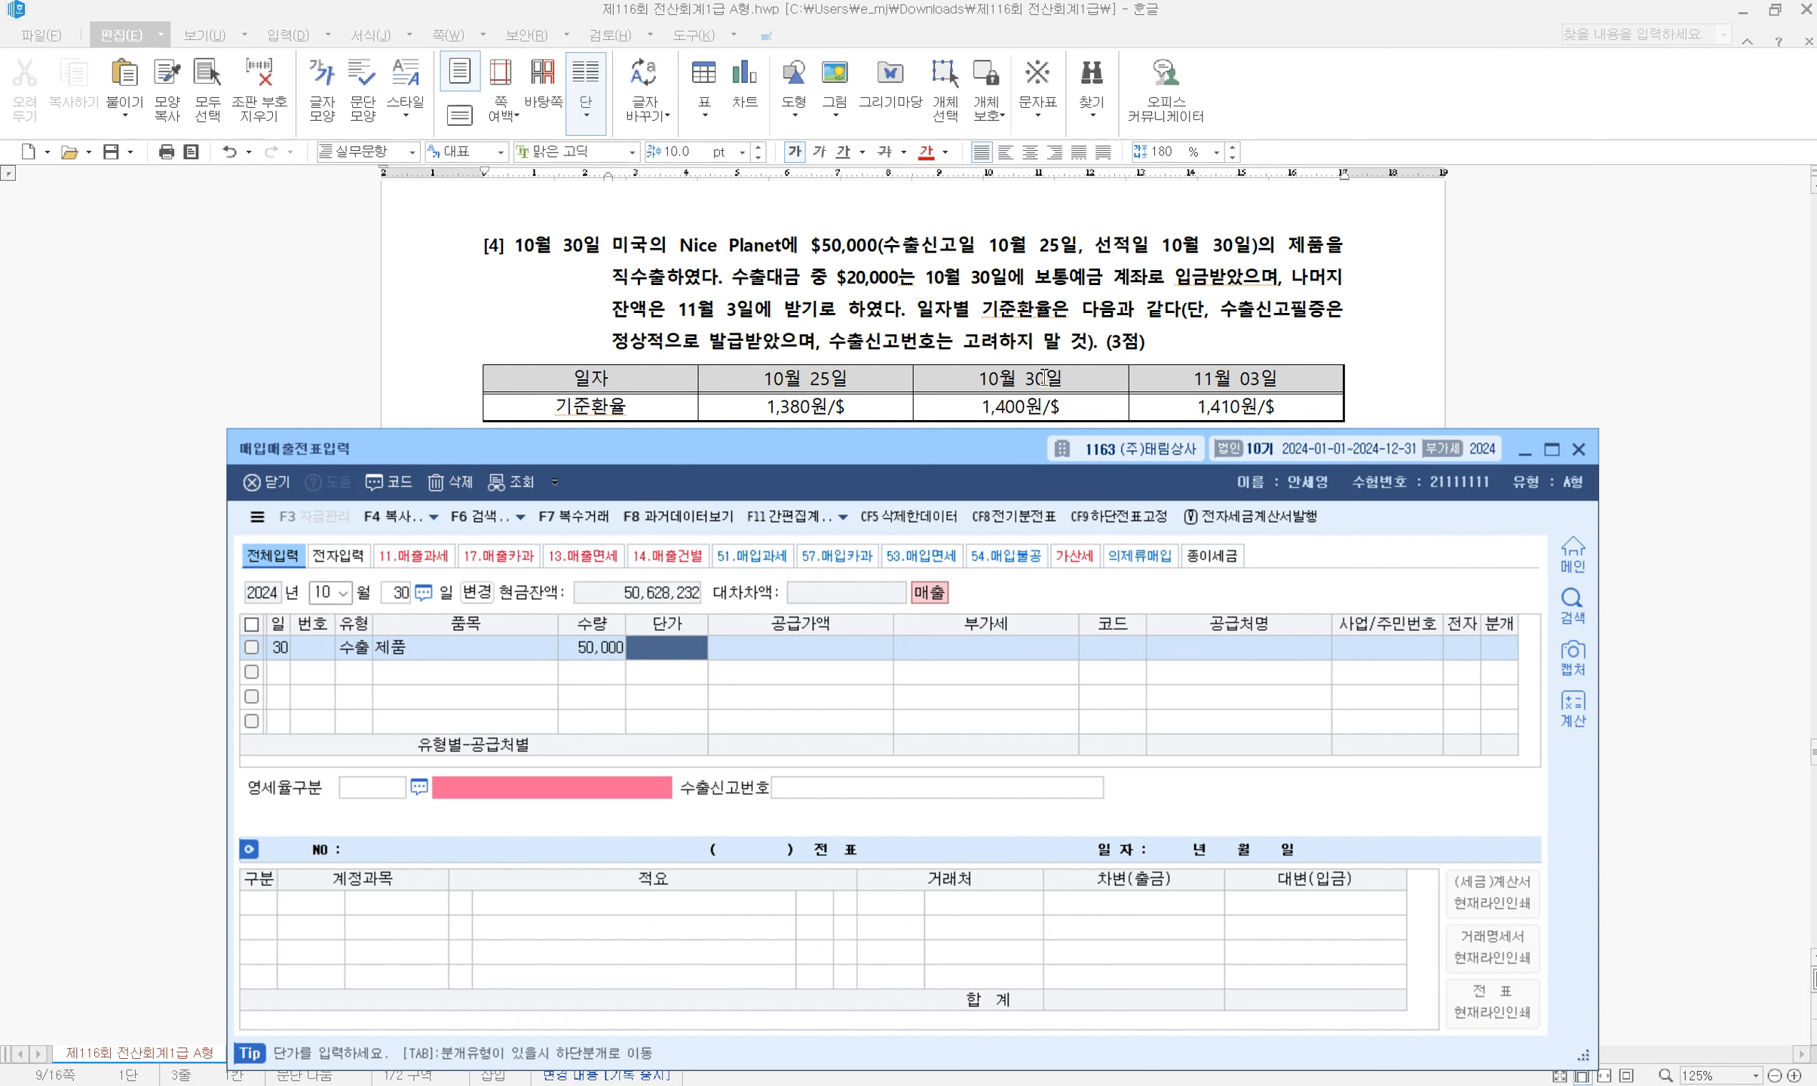
drag(1050, 377, 1039, 407)
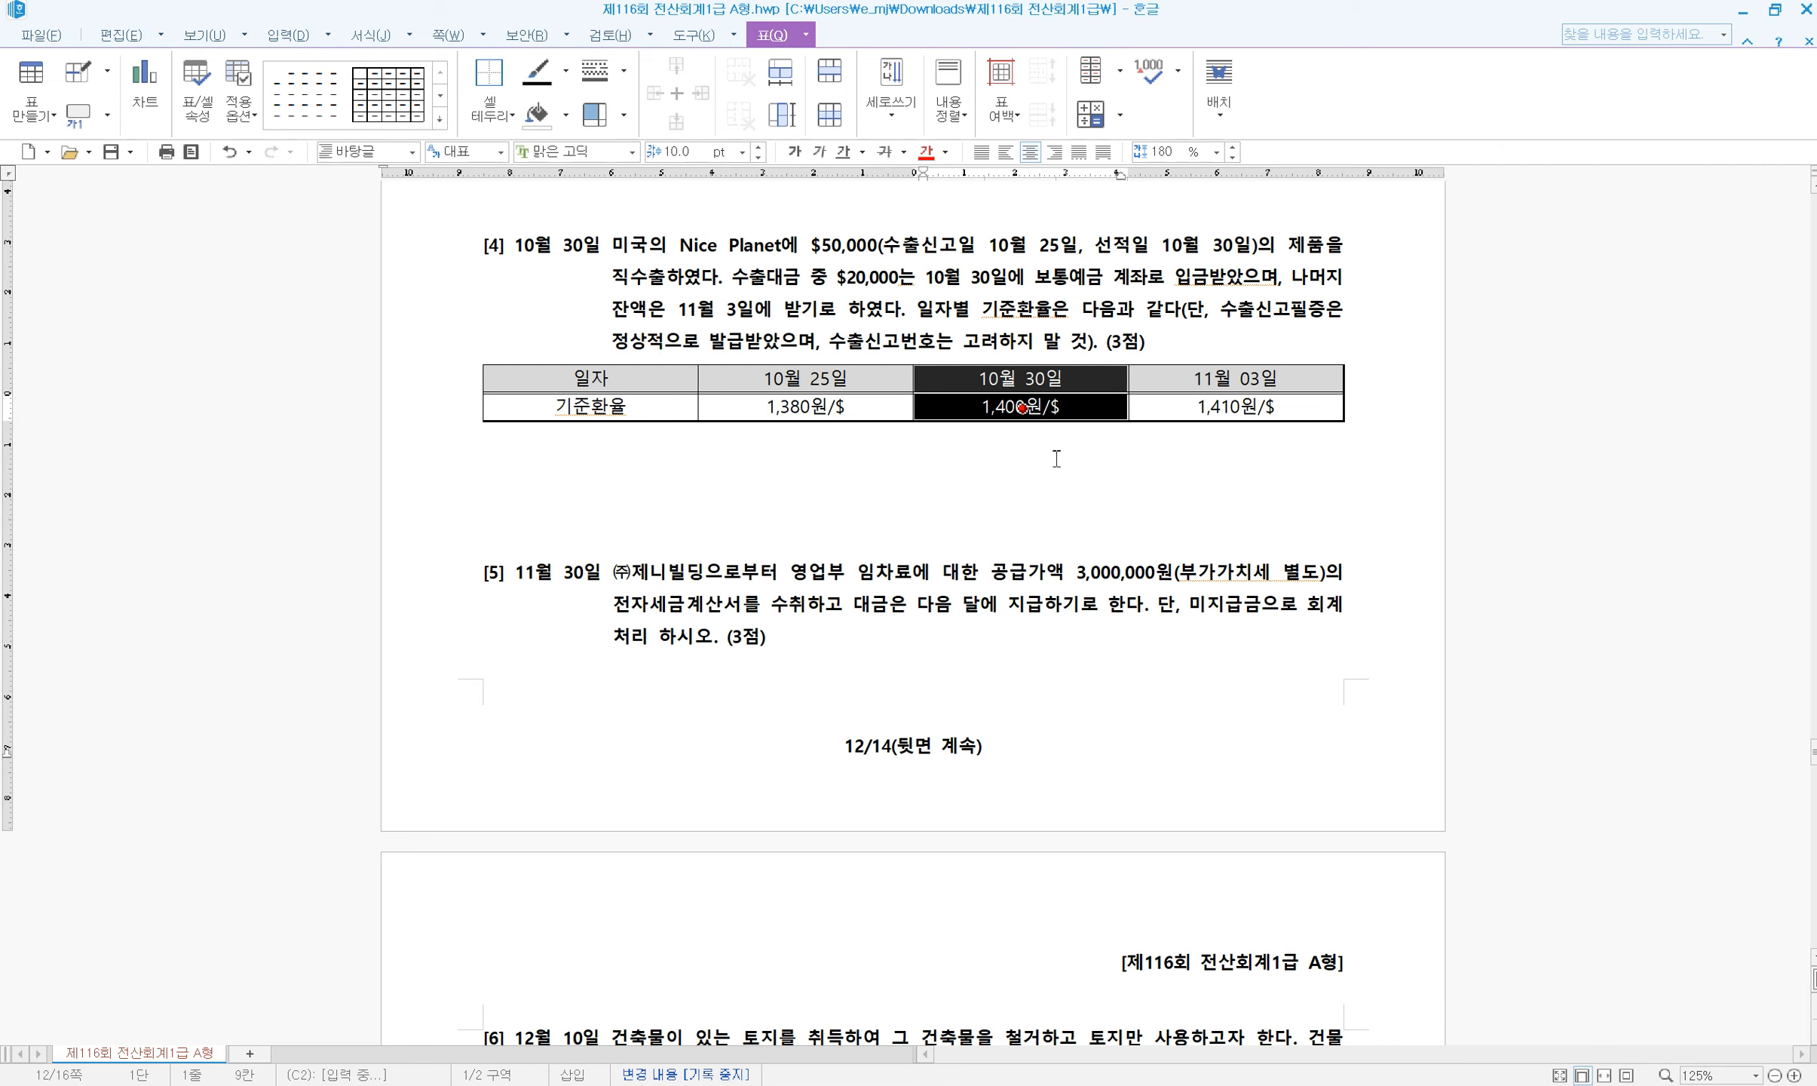
click(1248, 1085)
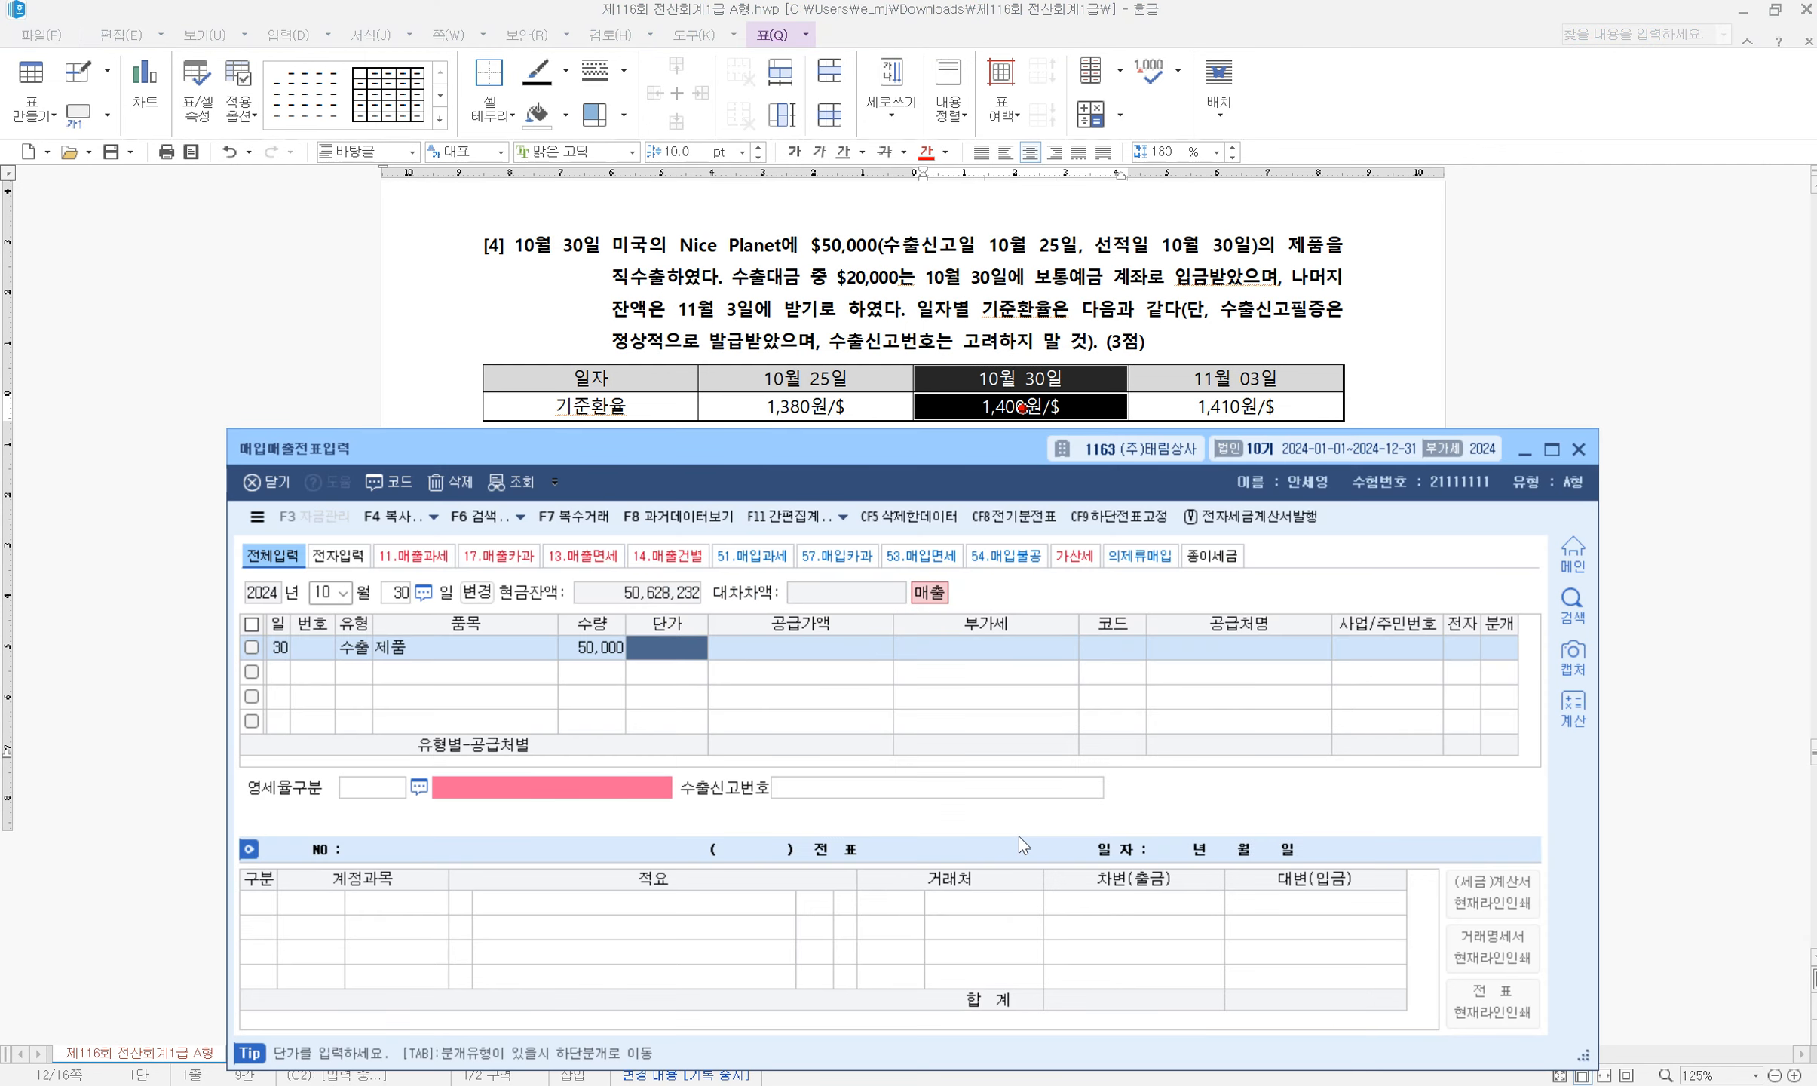
text(1400)
key(Return)
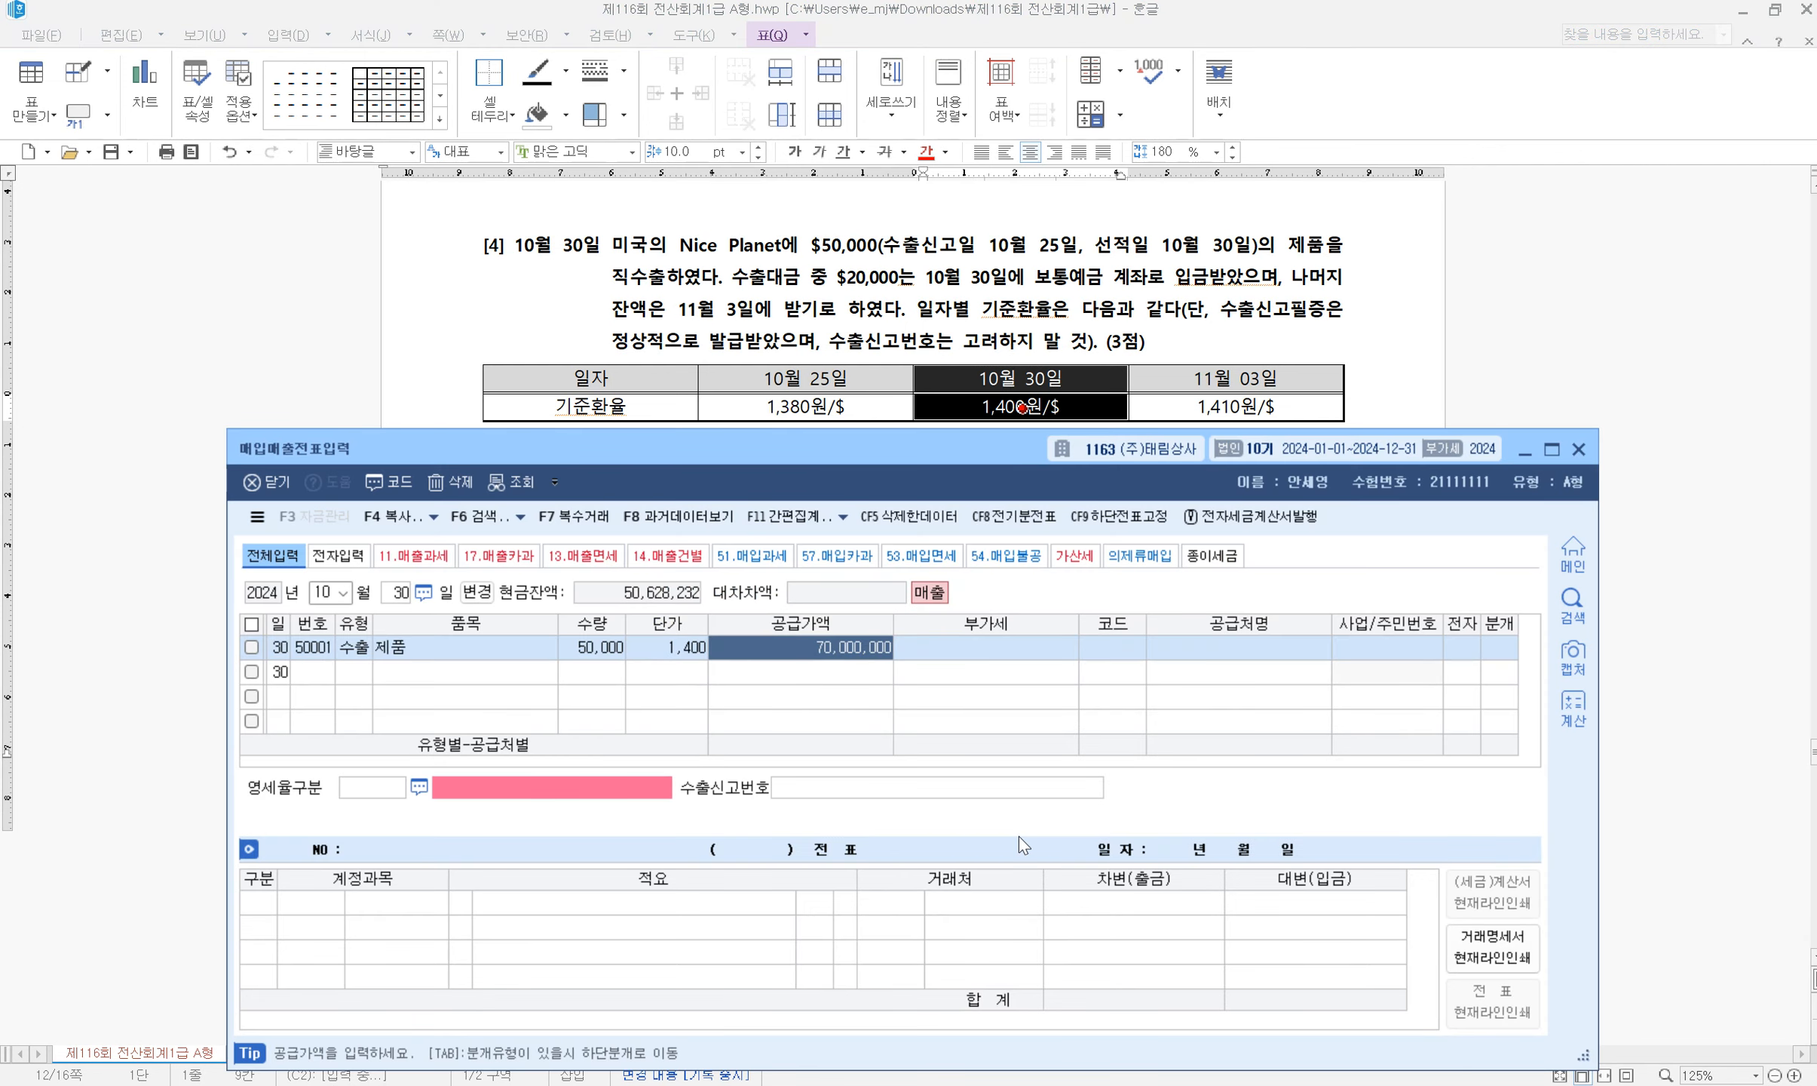
Set the quantity and unit price of the October 30 export product line to 0
click(616, 655)
text(0)
key(Return)
text(0)
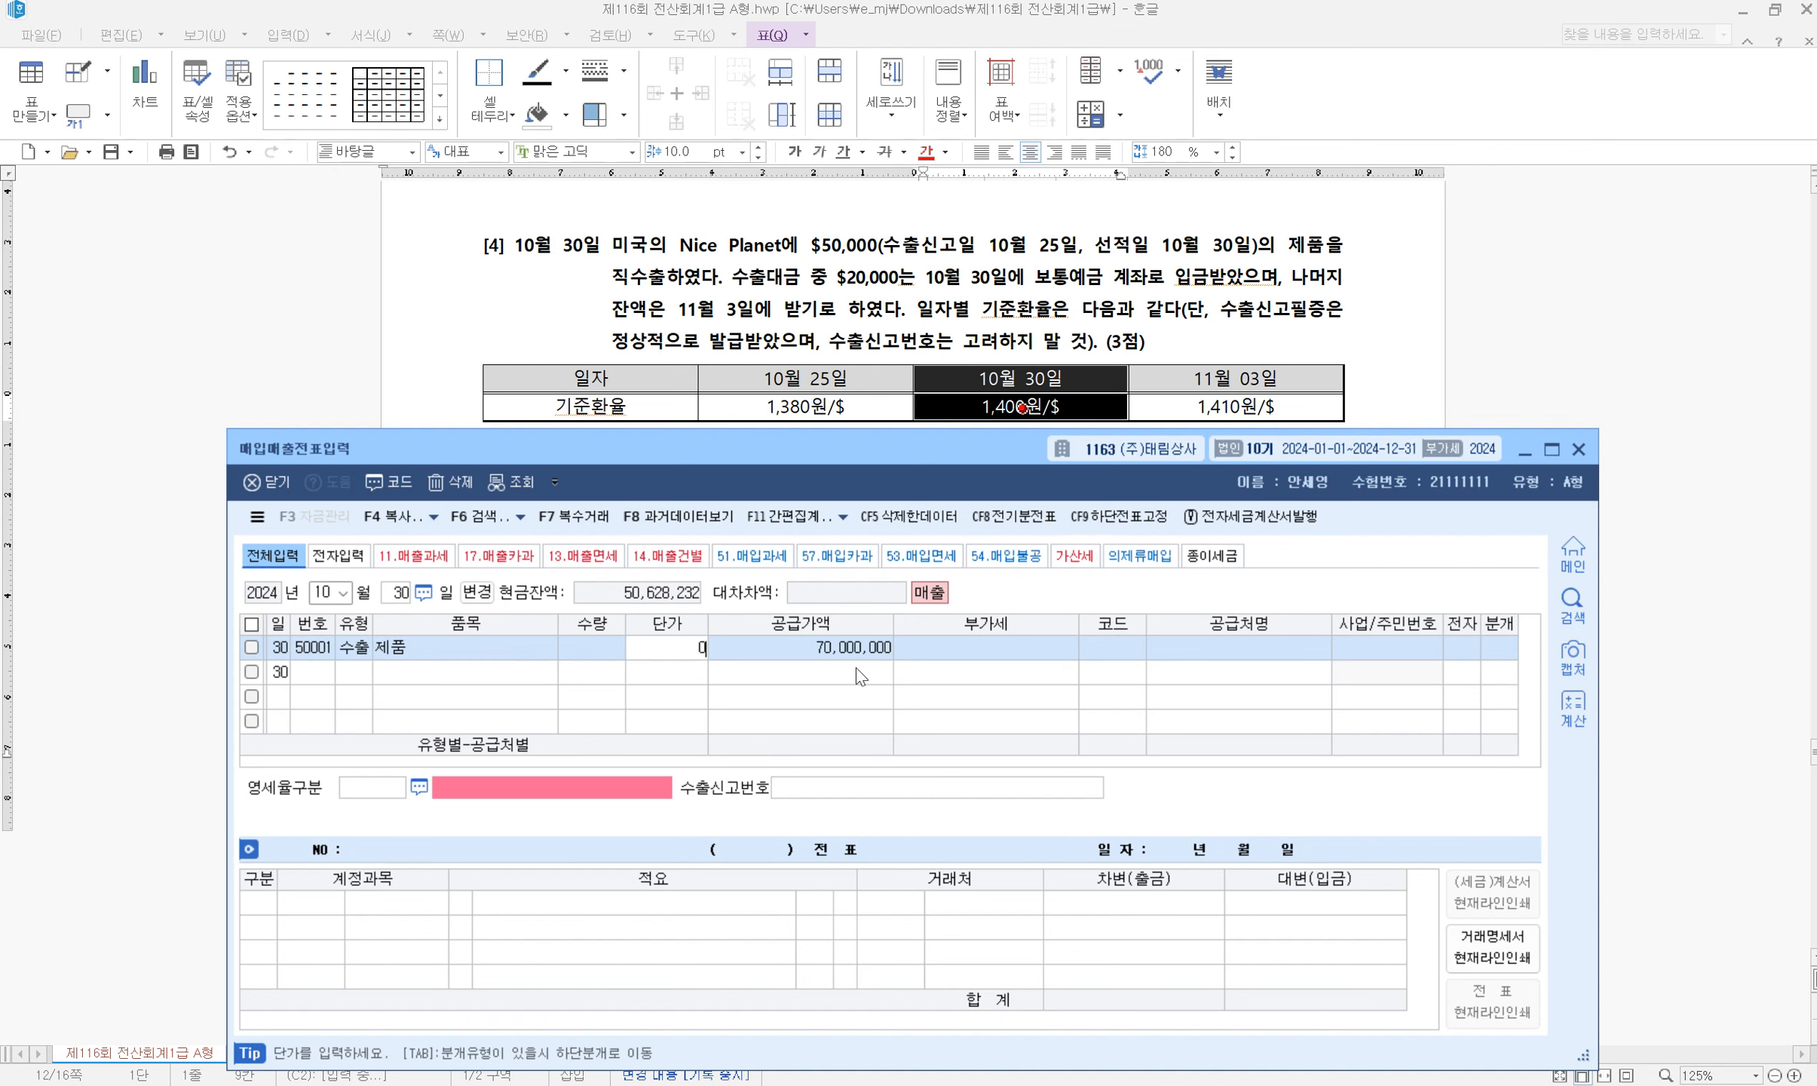
key(Return)
Look up Nice Planet and assign it as the trading partner of the October 30 export line
click(1123, 655)
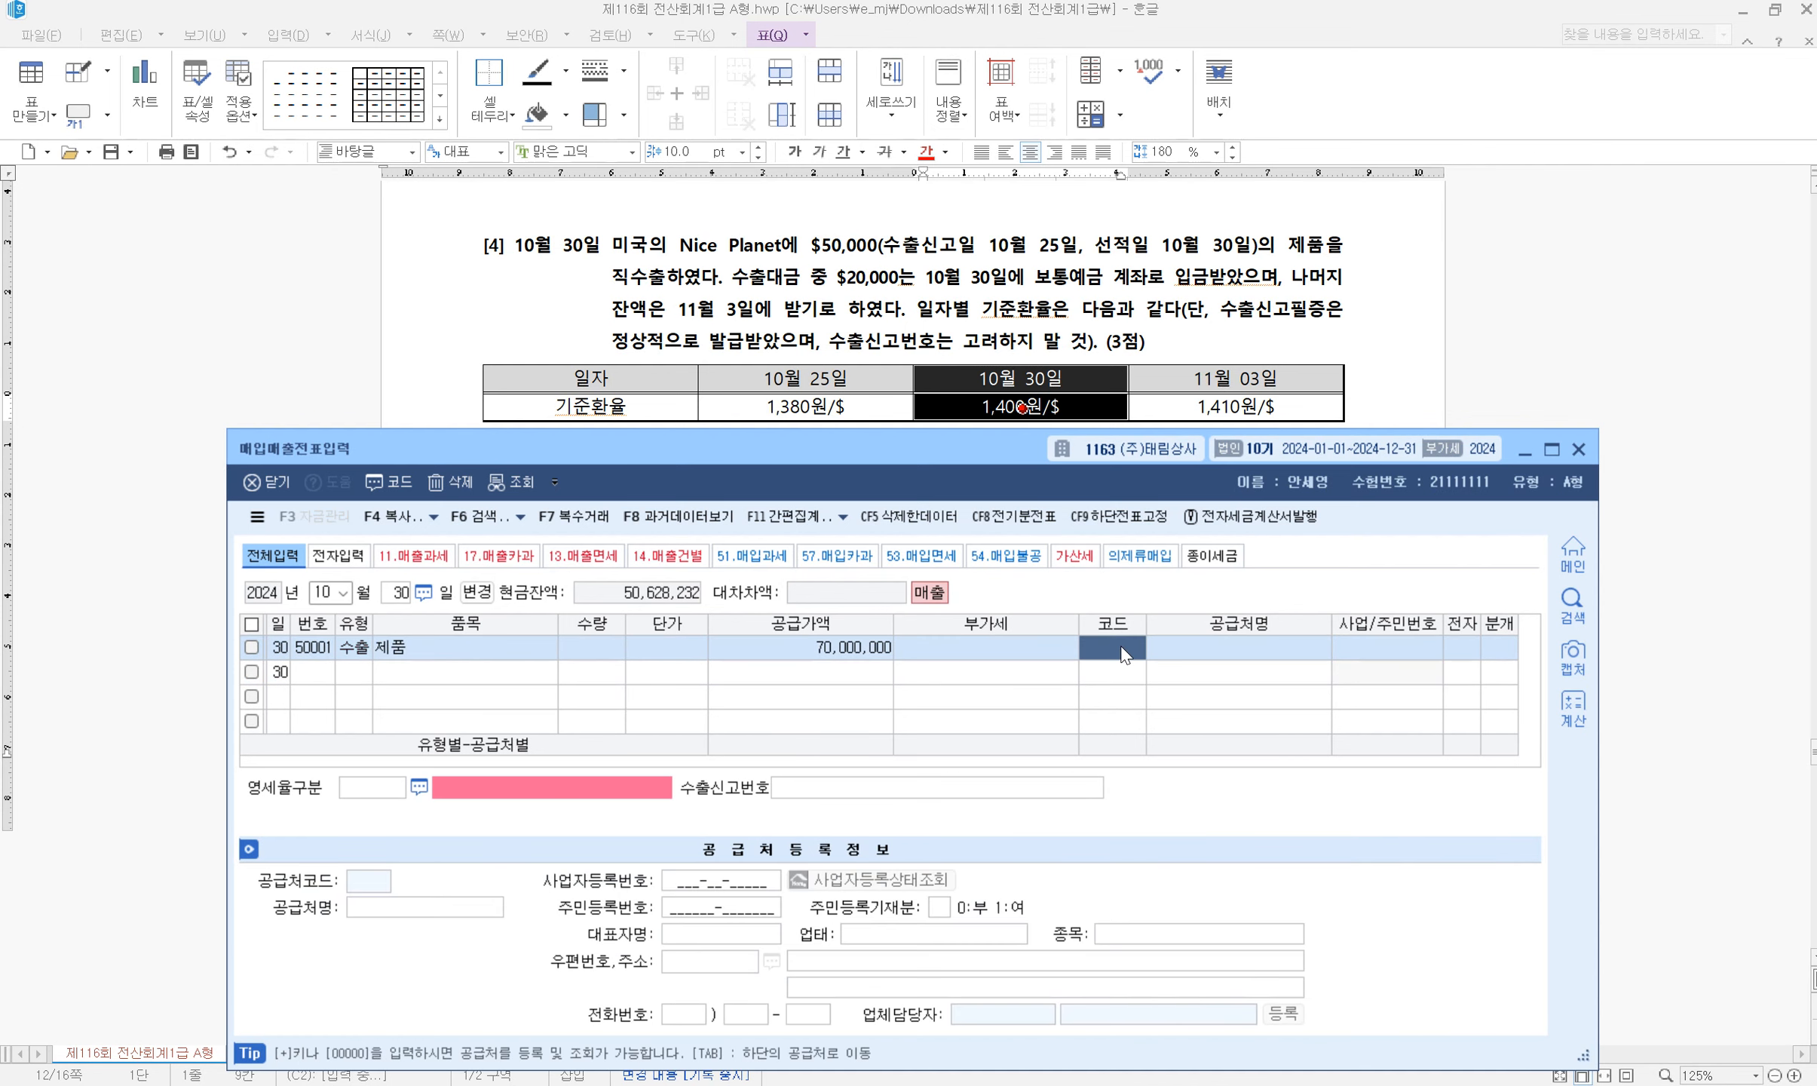
text(n)
key(Return)
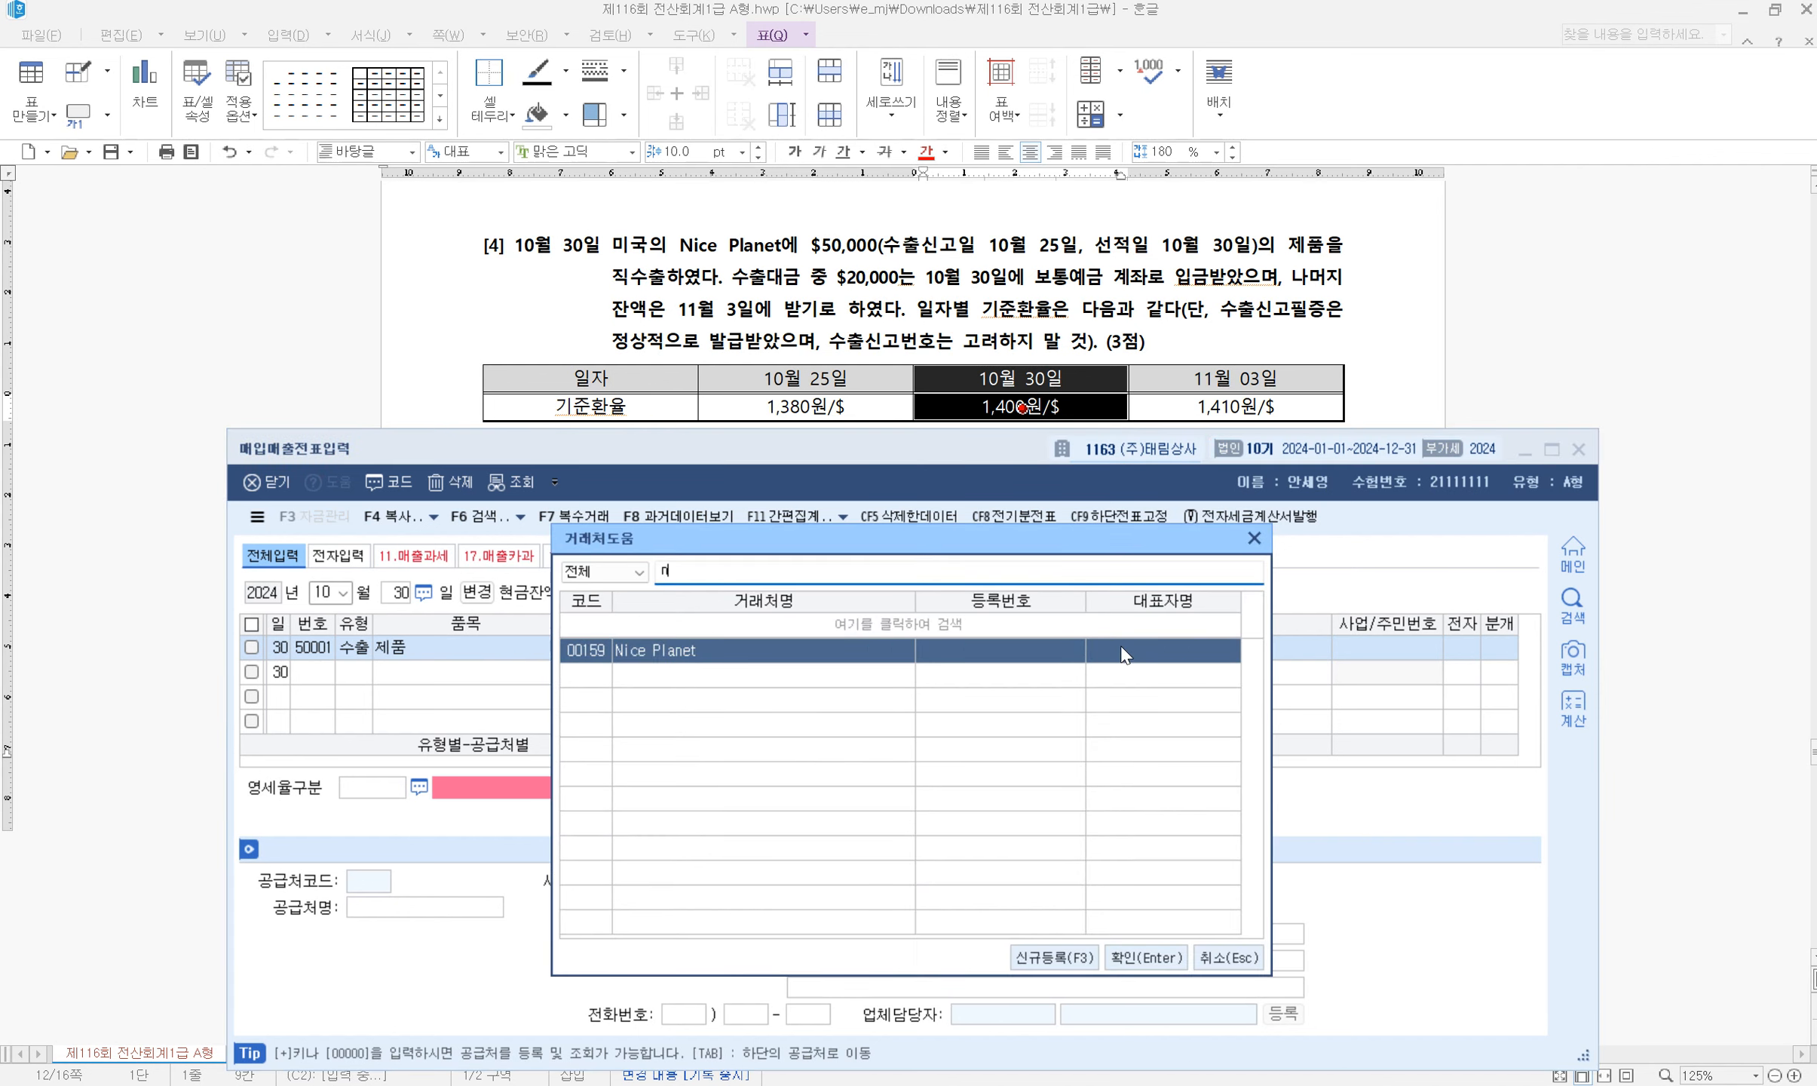
key(Return)
key(Return)
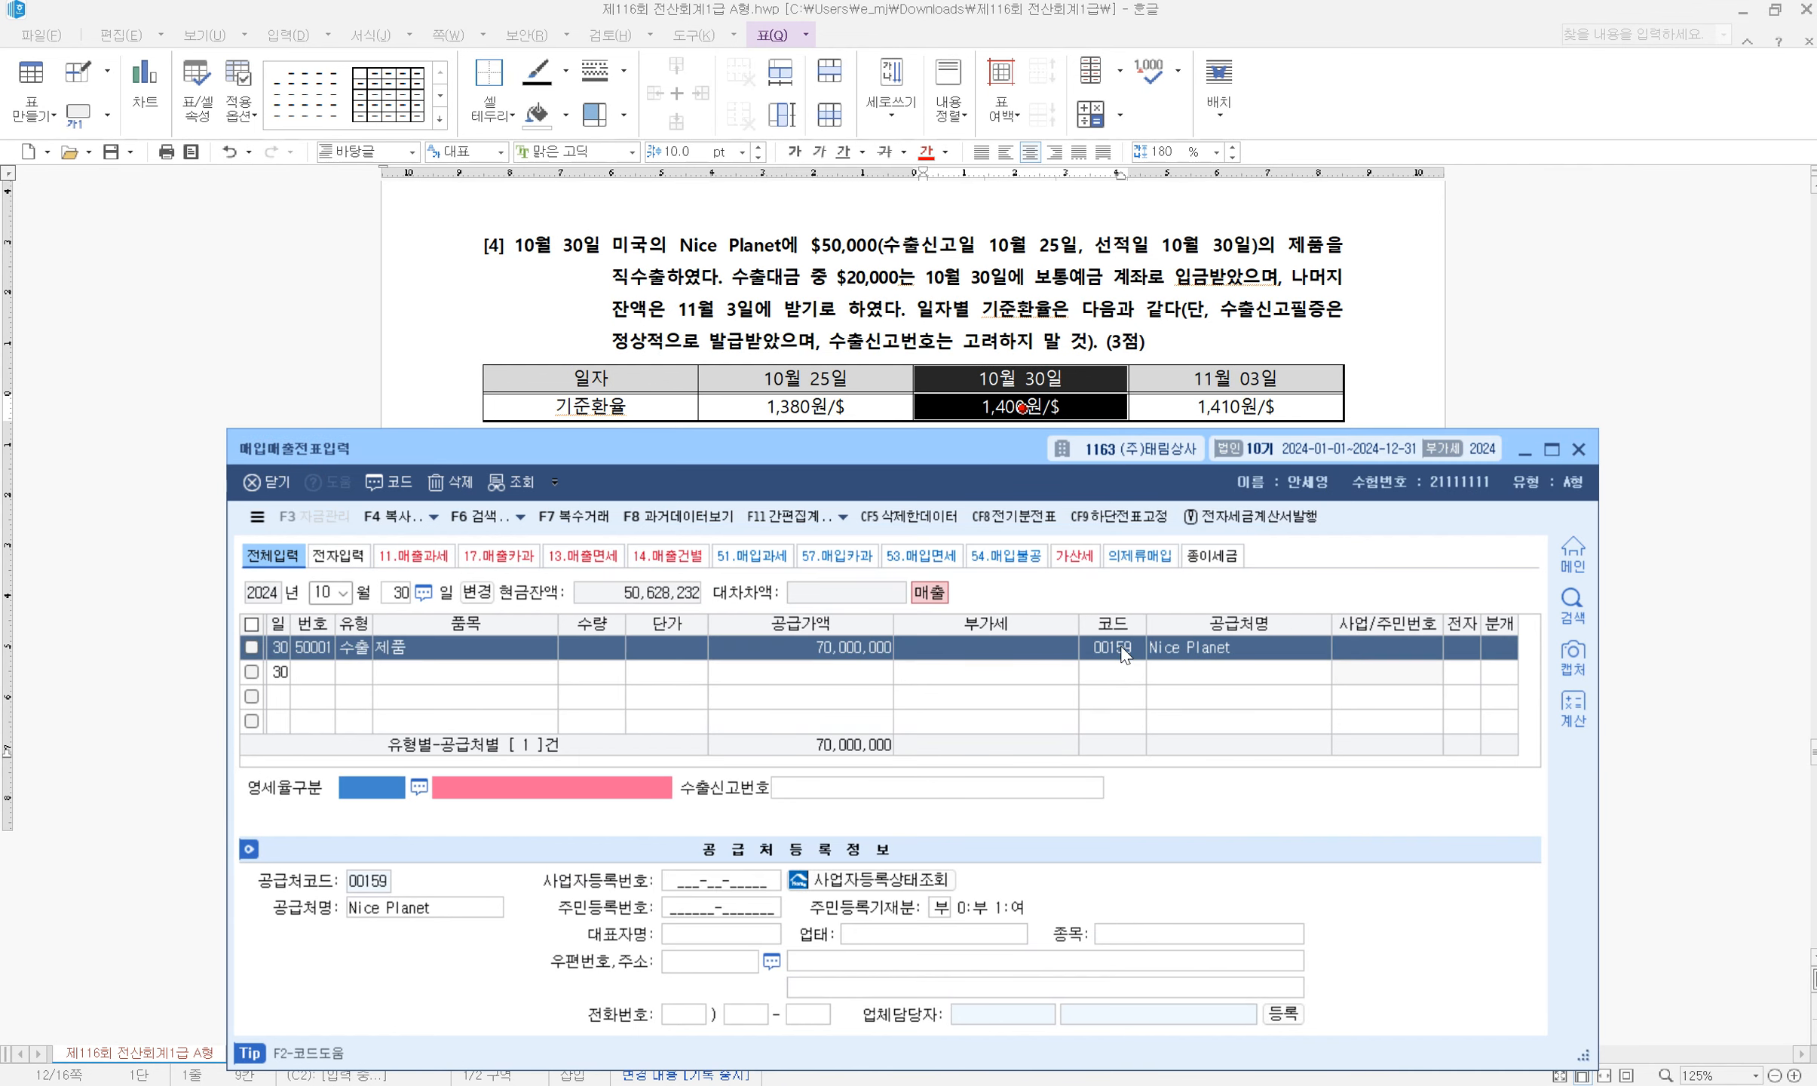
Set the export line's zero-rate category to 1 (직접수출) and its journal type to 3 (혼합)
text(1)
key(Return)
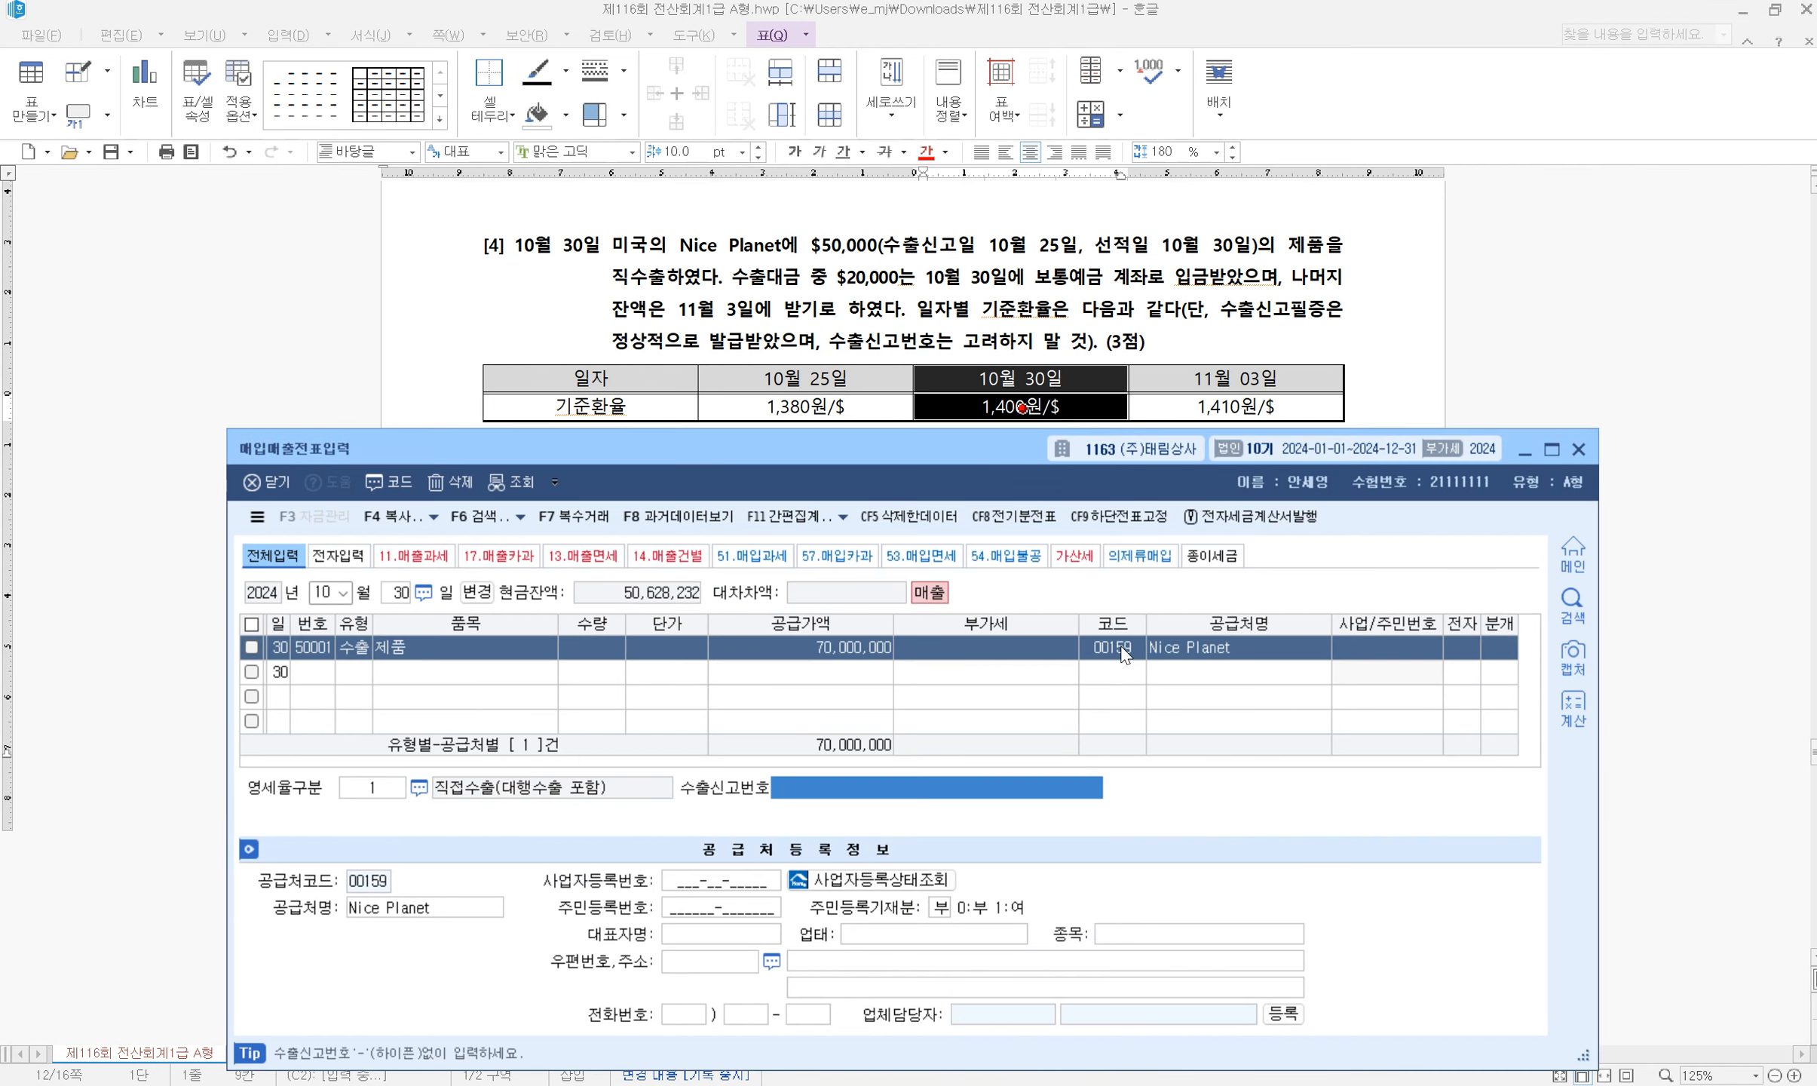
key(Return)
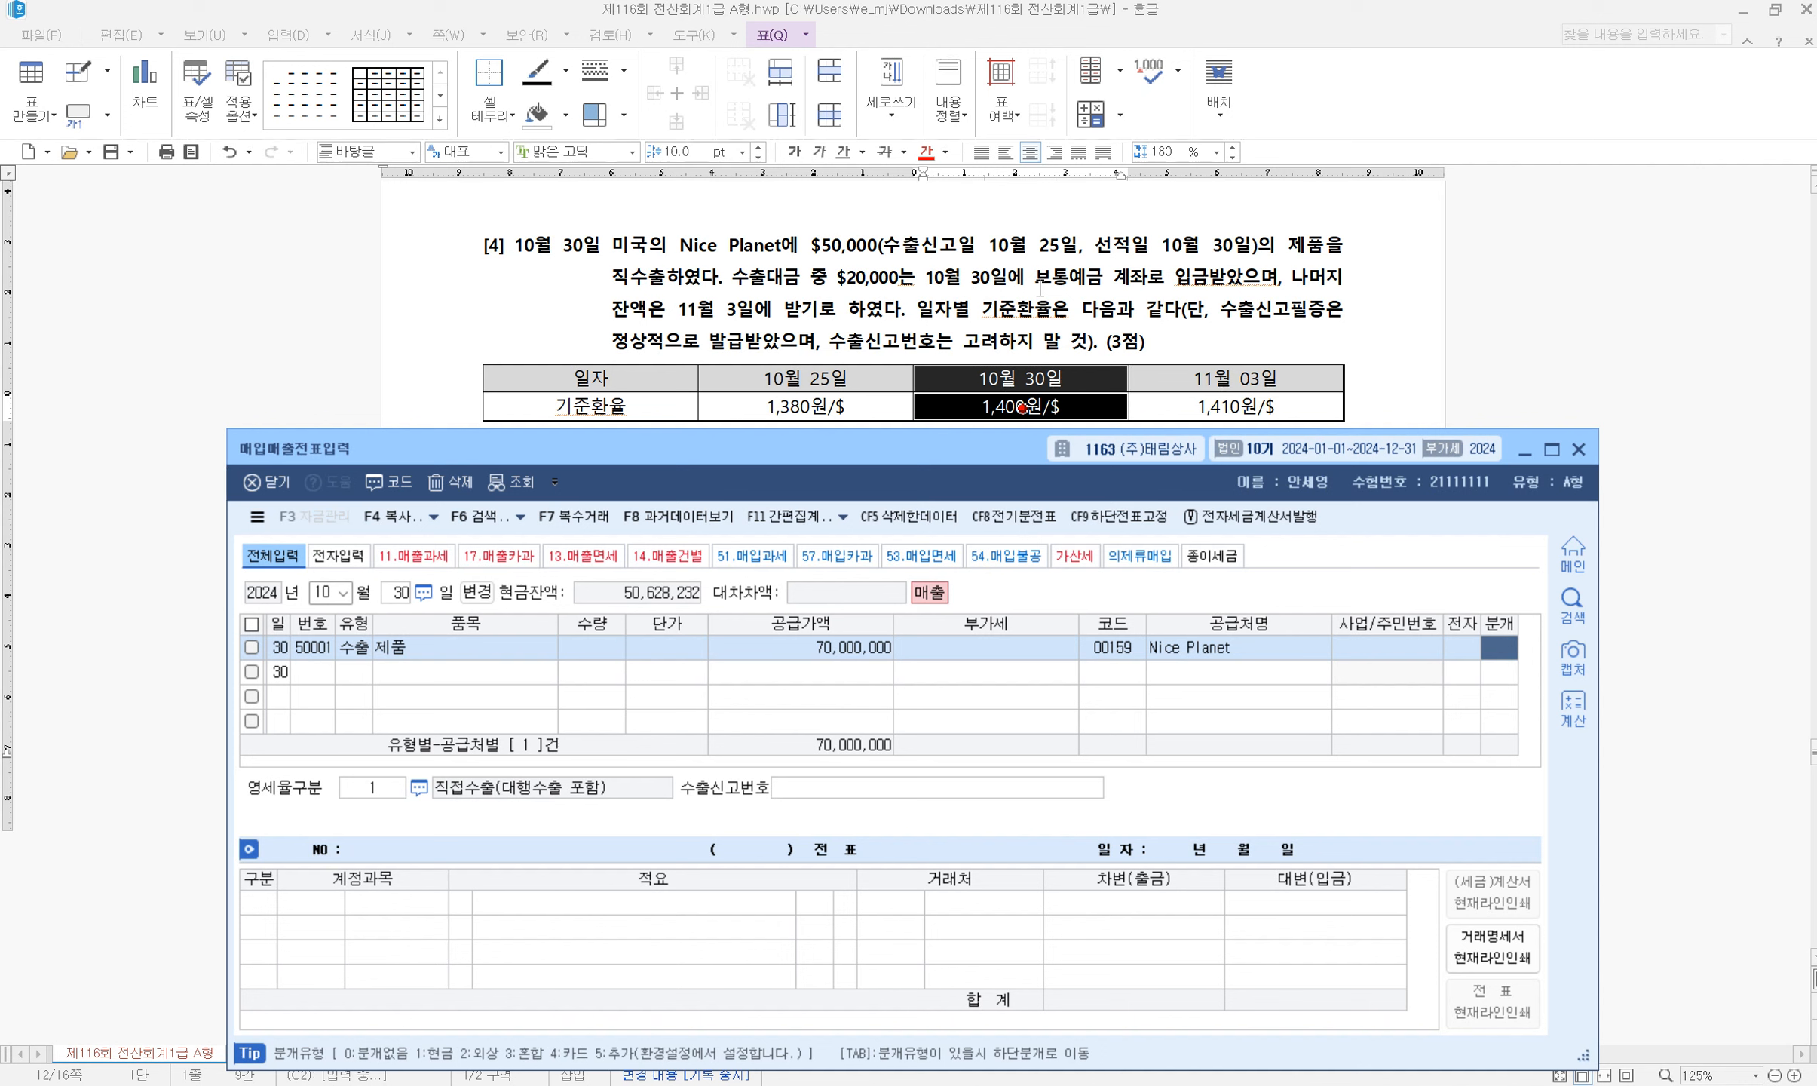
text(3)
key(Return)
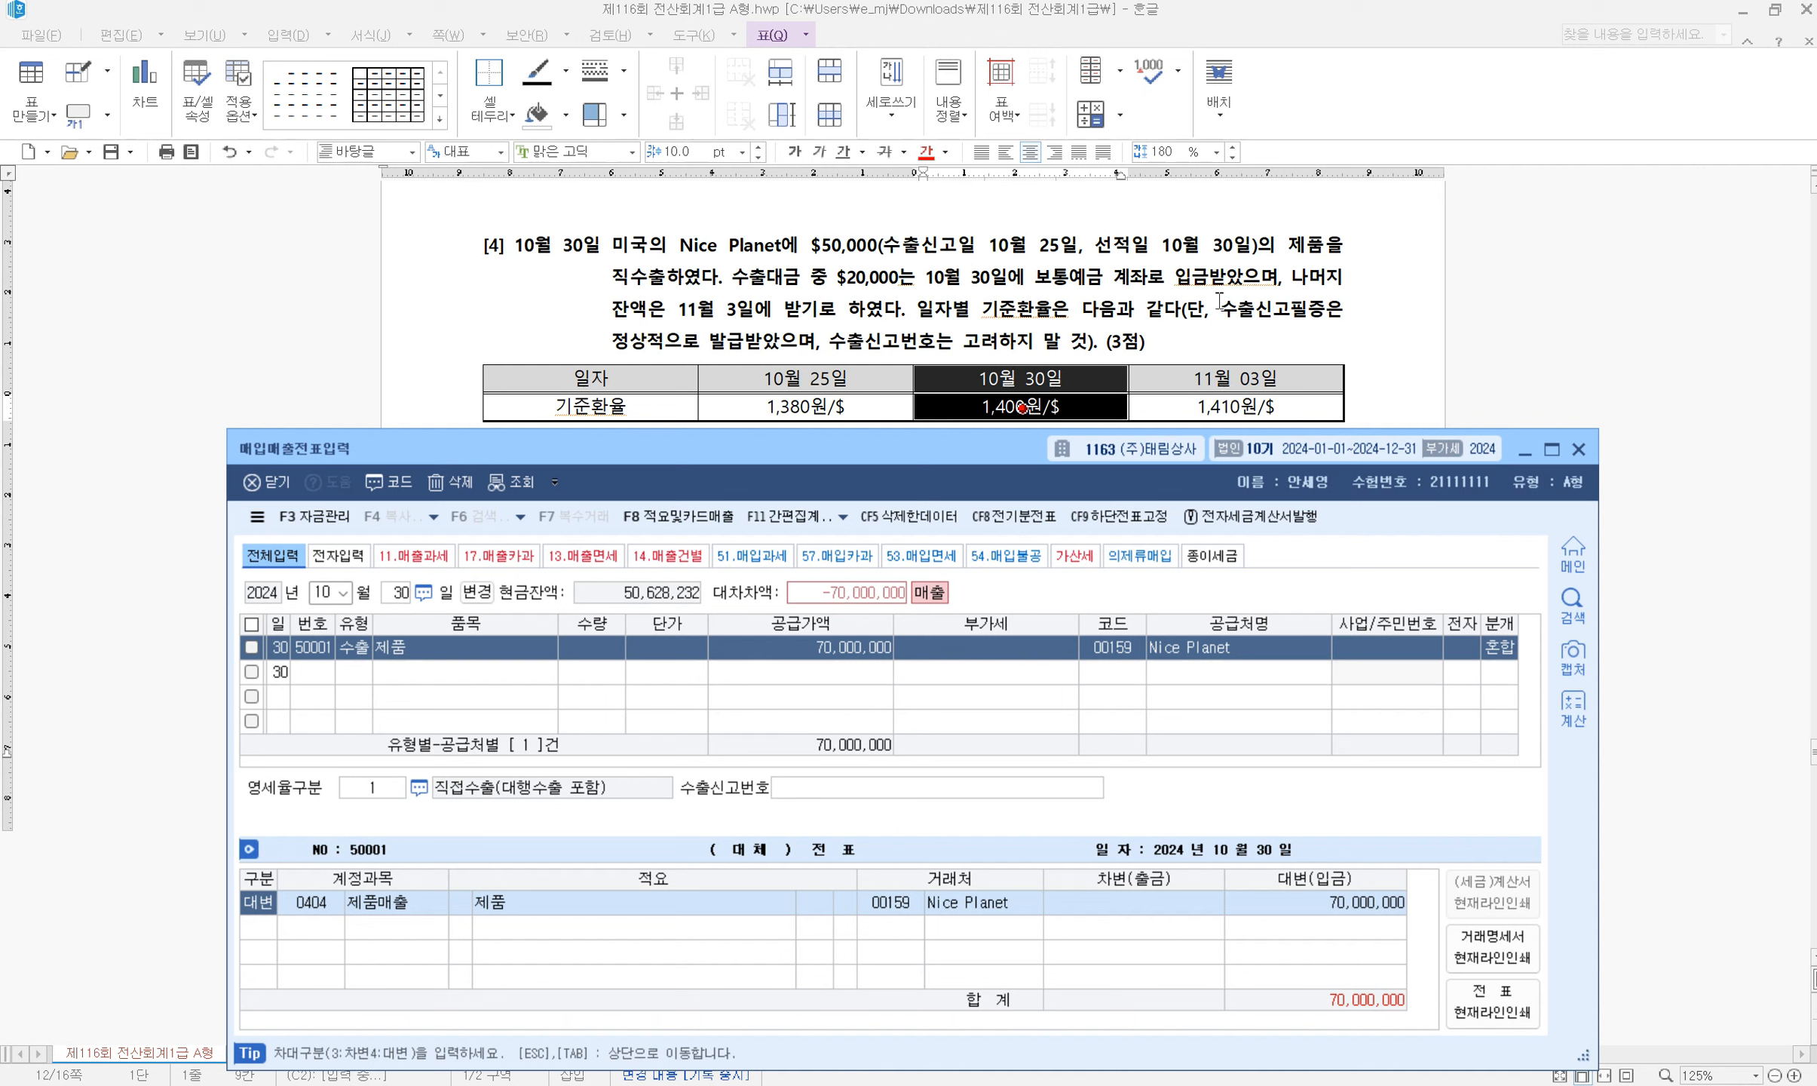
Add a debit line with account 103 (보통예금) below the 제품매출 credit line
key(Return)
key(Return)
key(Return)
text(3103)
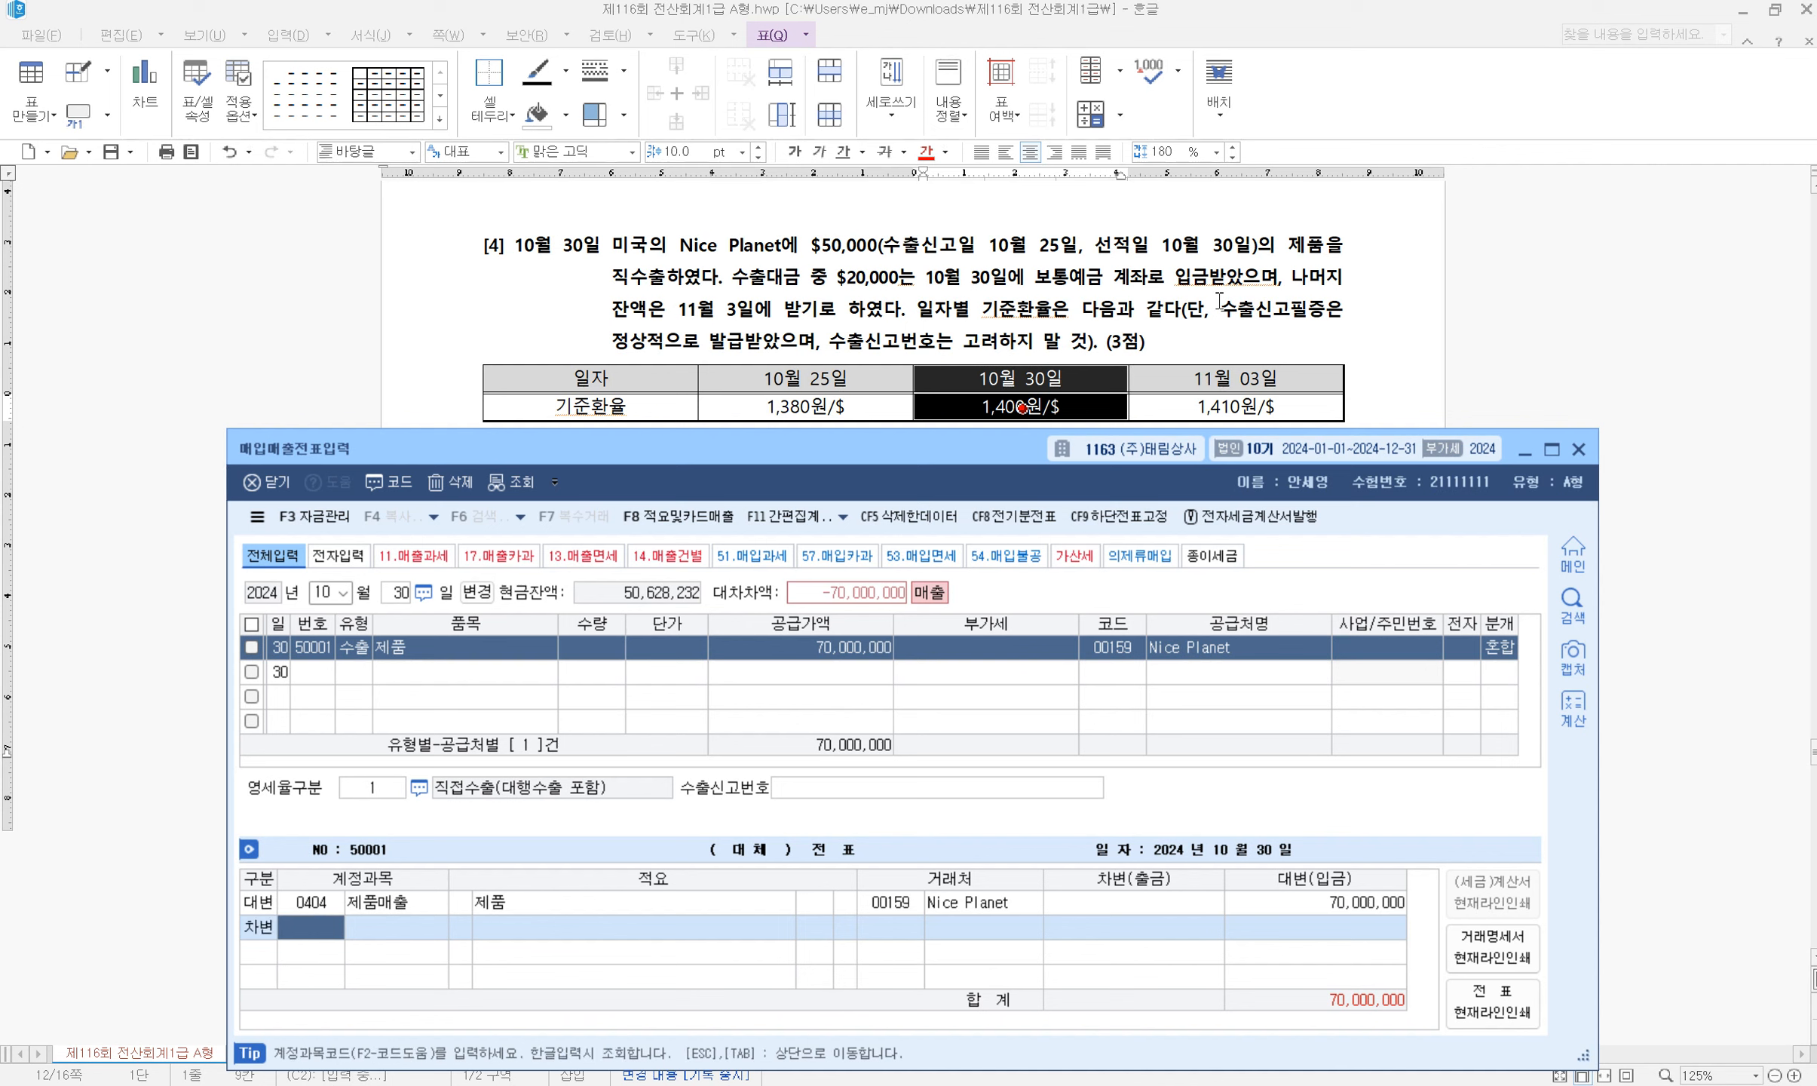
key(Return)
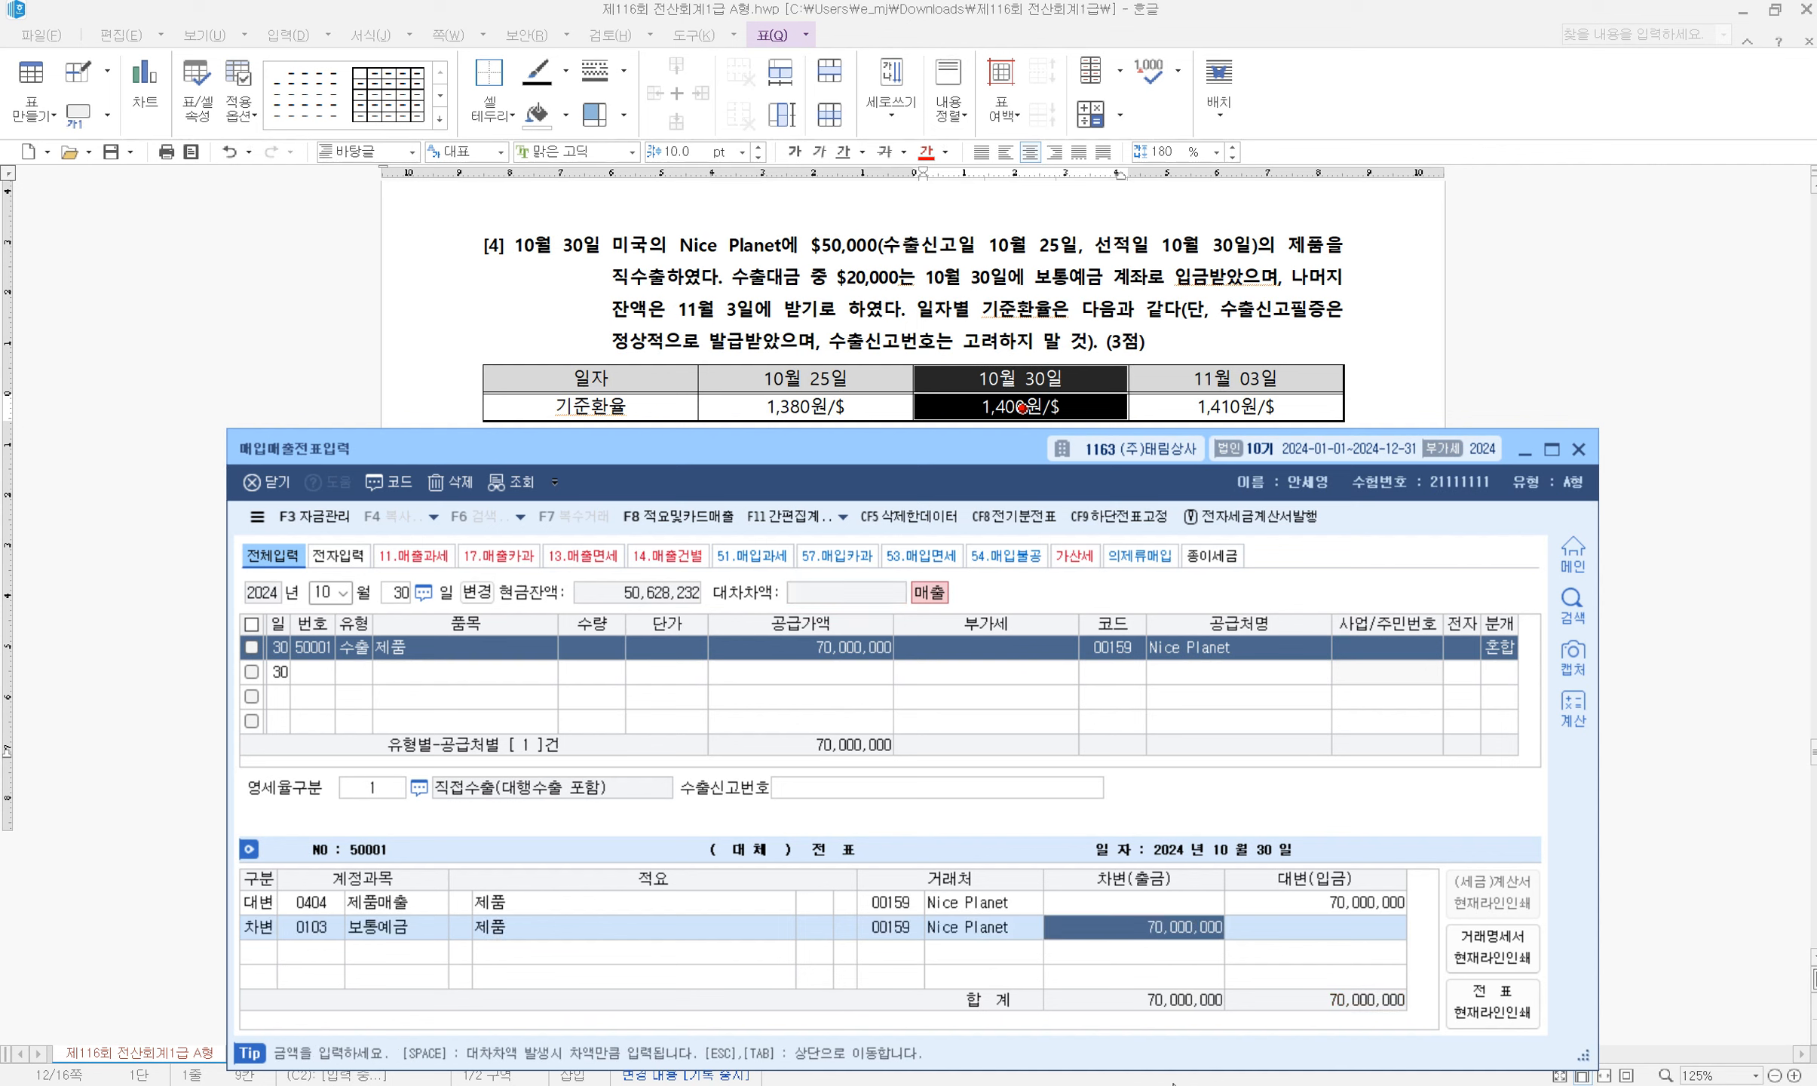
Switch to Calculator and multiply 20,000 by 1,400
key(XF86Calculator)
text(200000)
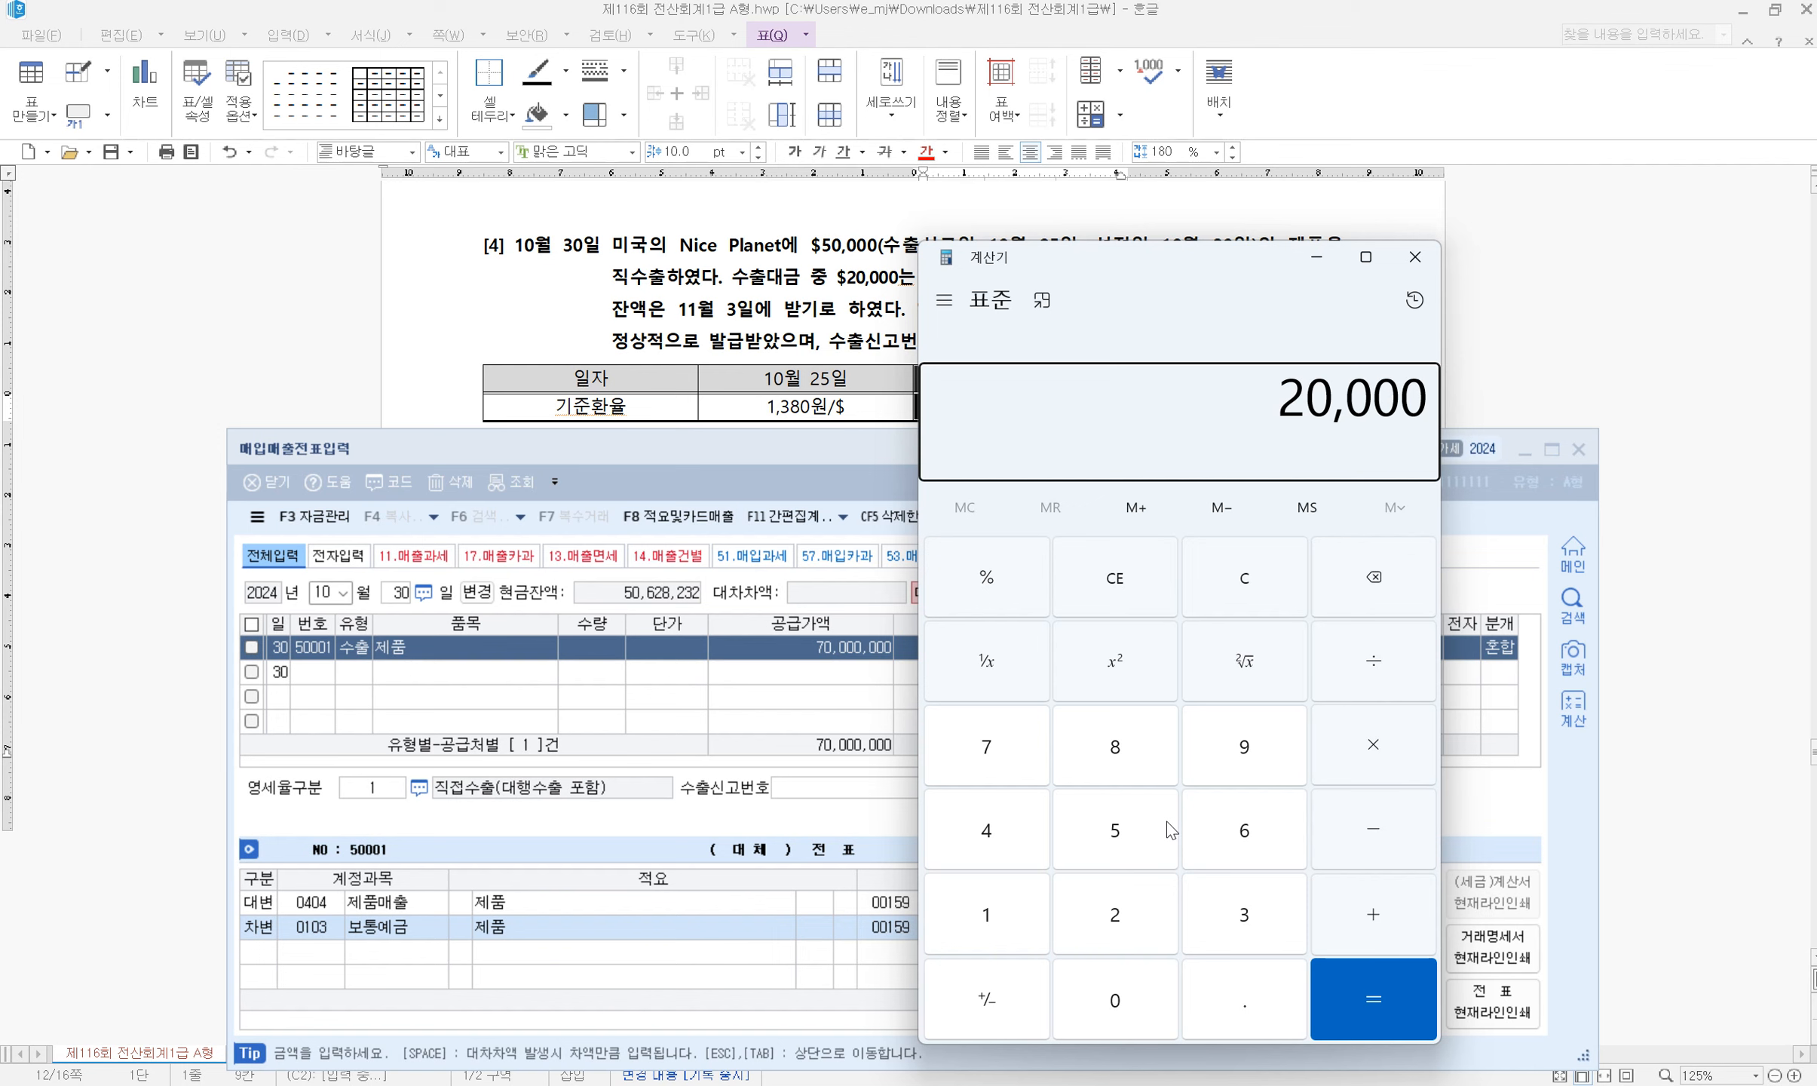
key(asterisk)
text(1400)
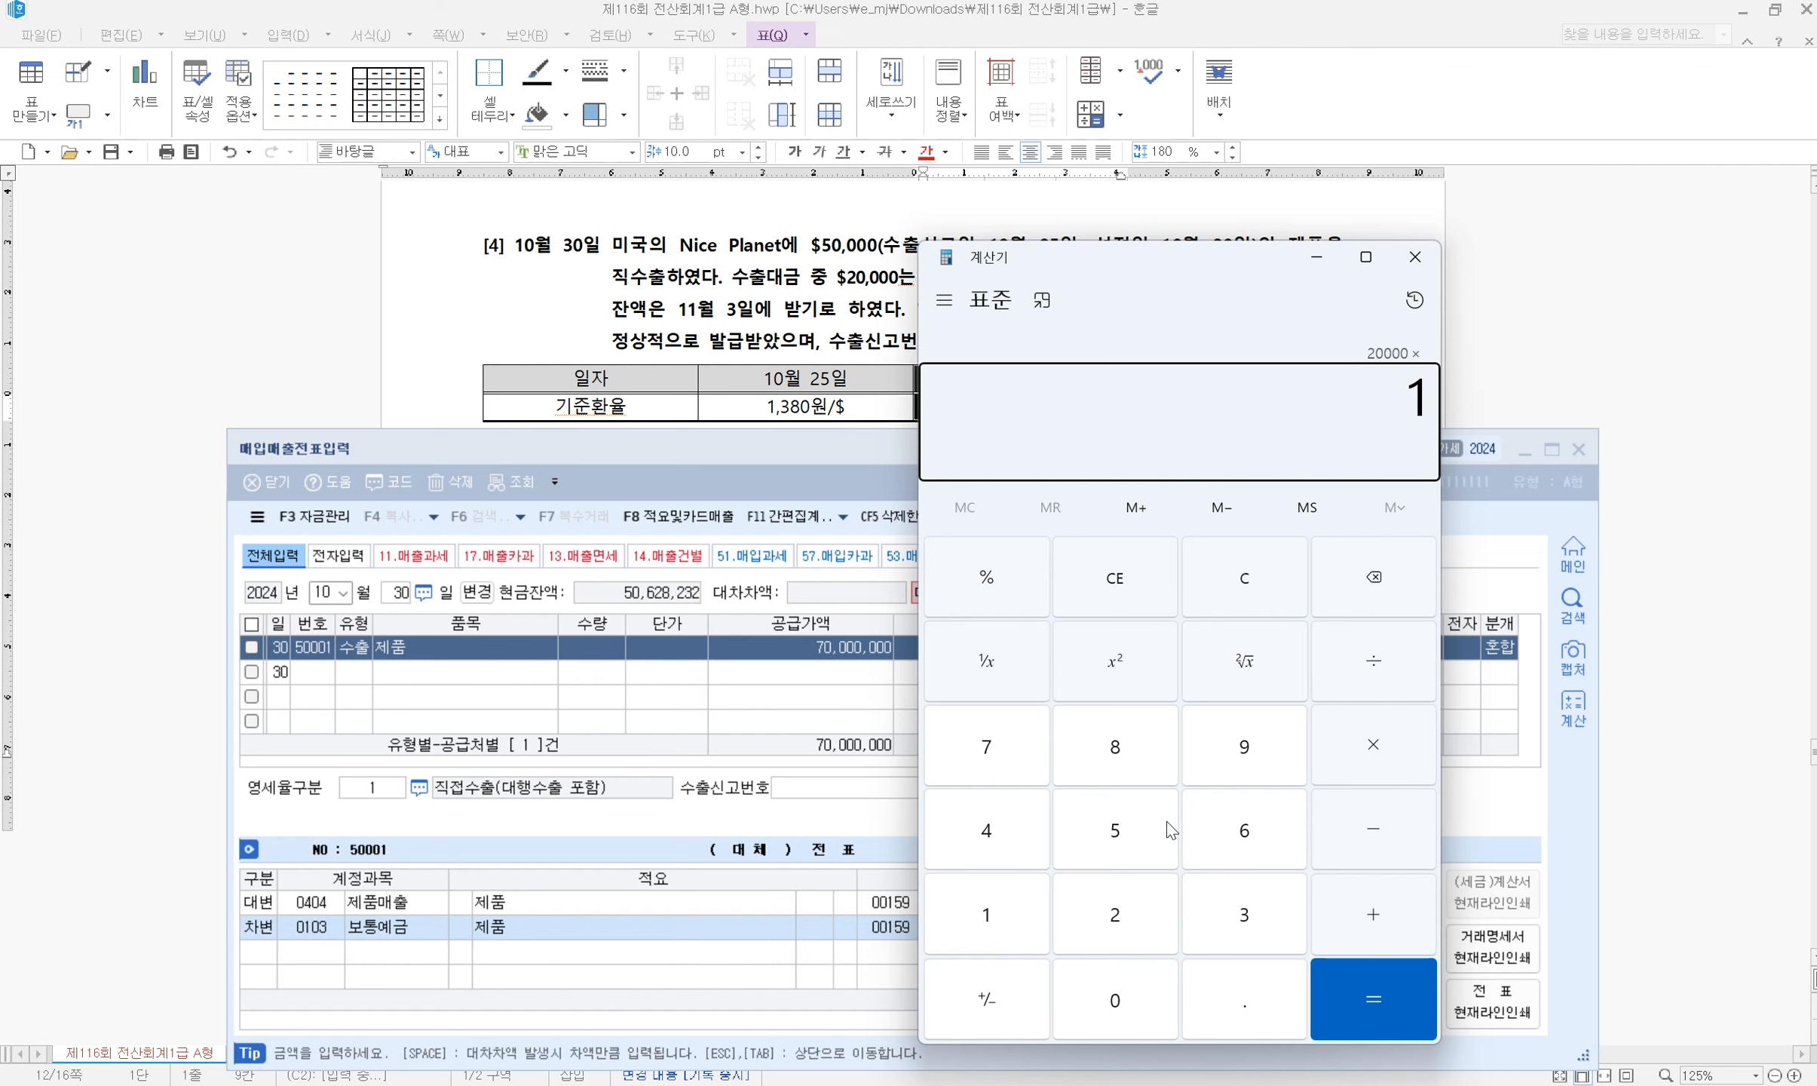
key(Return)
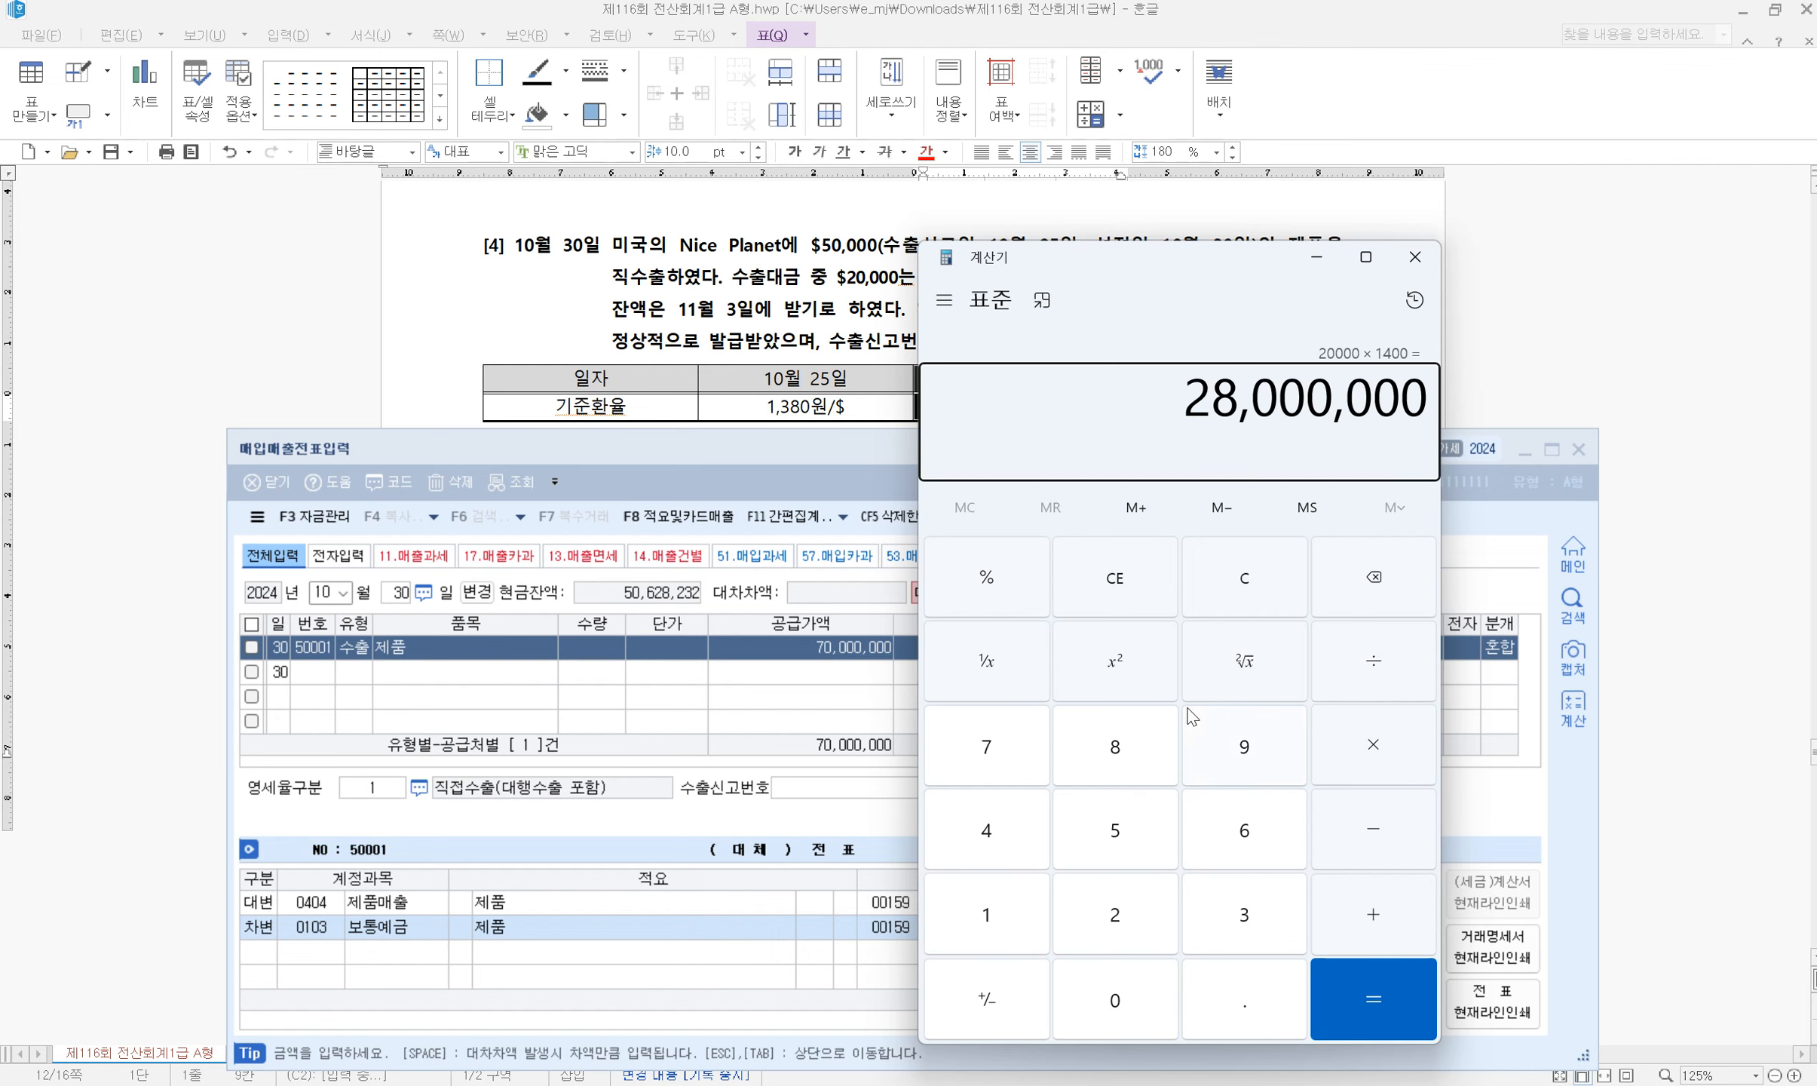
drag(1131, 271, 1141, 209)
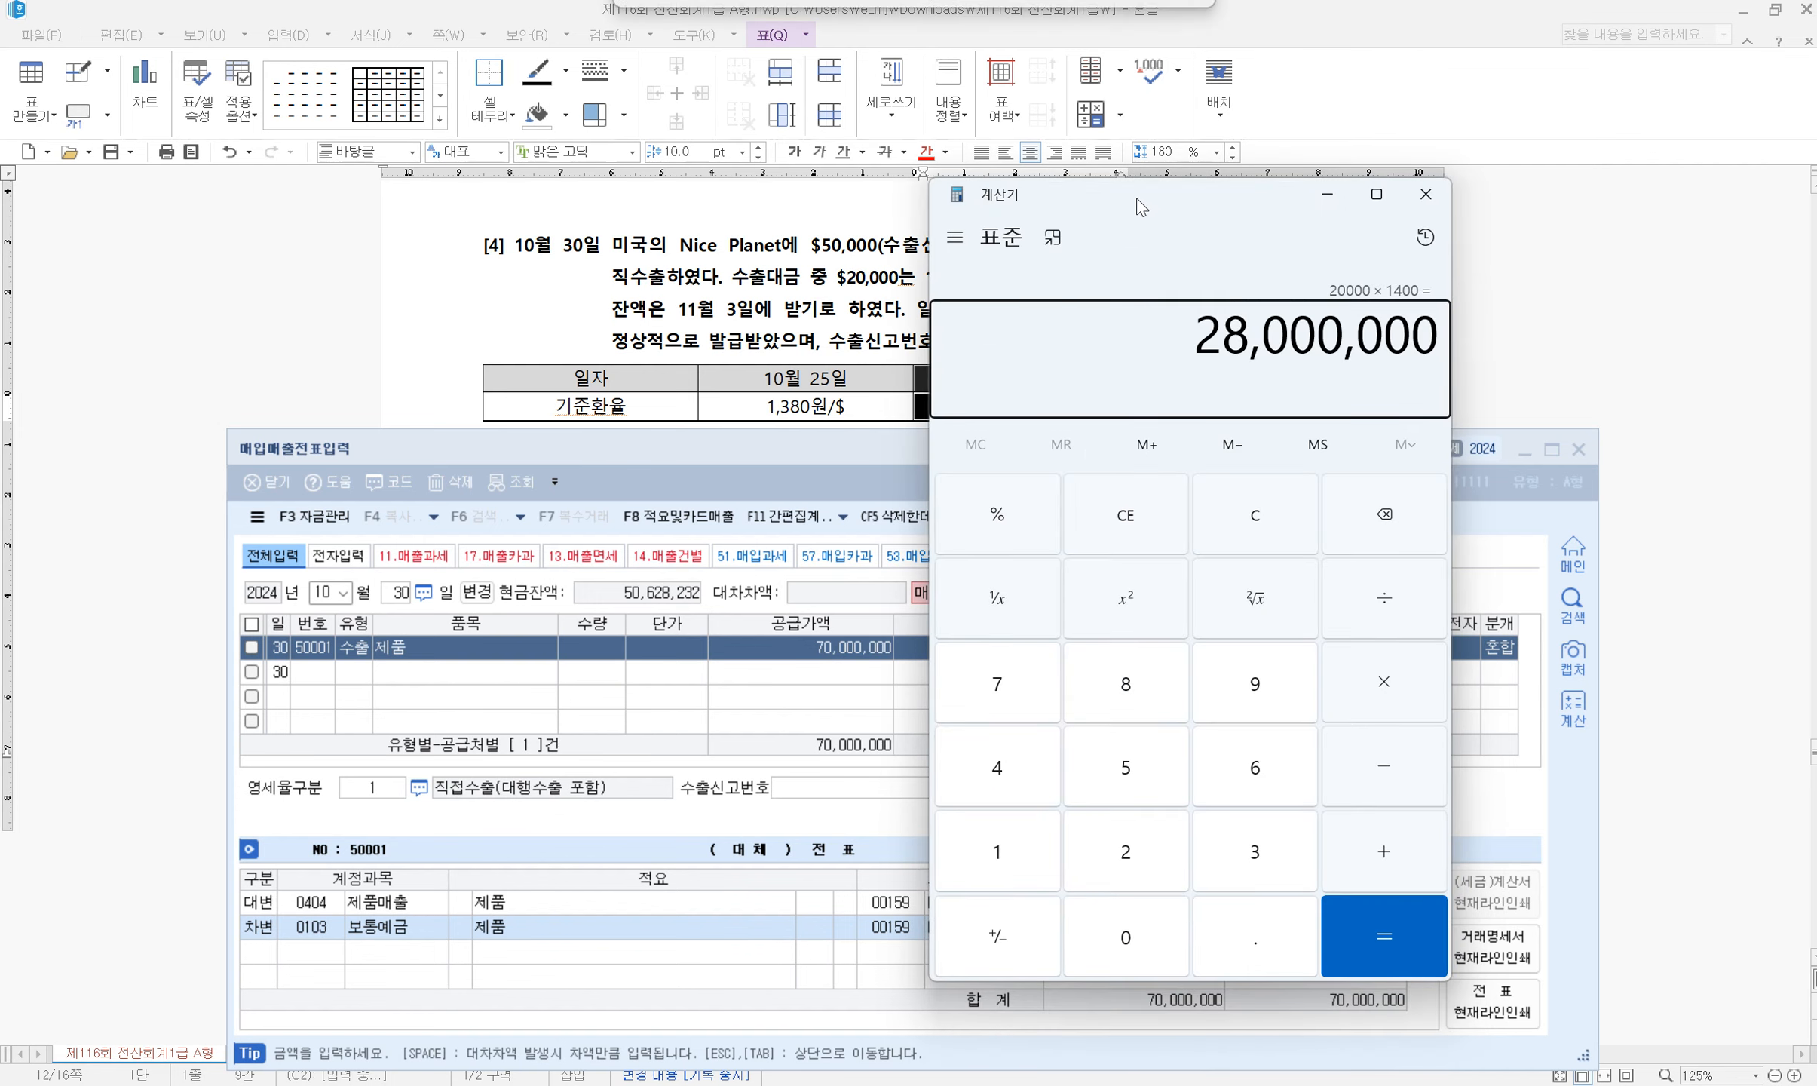
Set the 보통예금 debit to 28,000,000 and add a 108 (외상매출금) debit line for 42,000,000 to complete the voucher
click(739, 948)
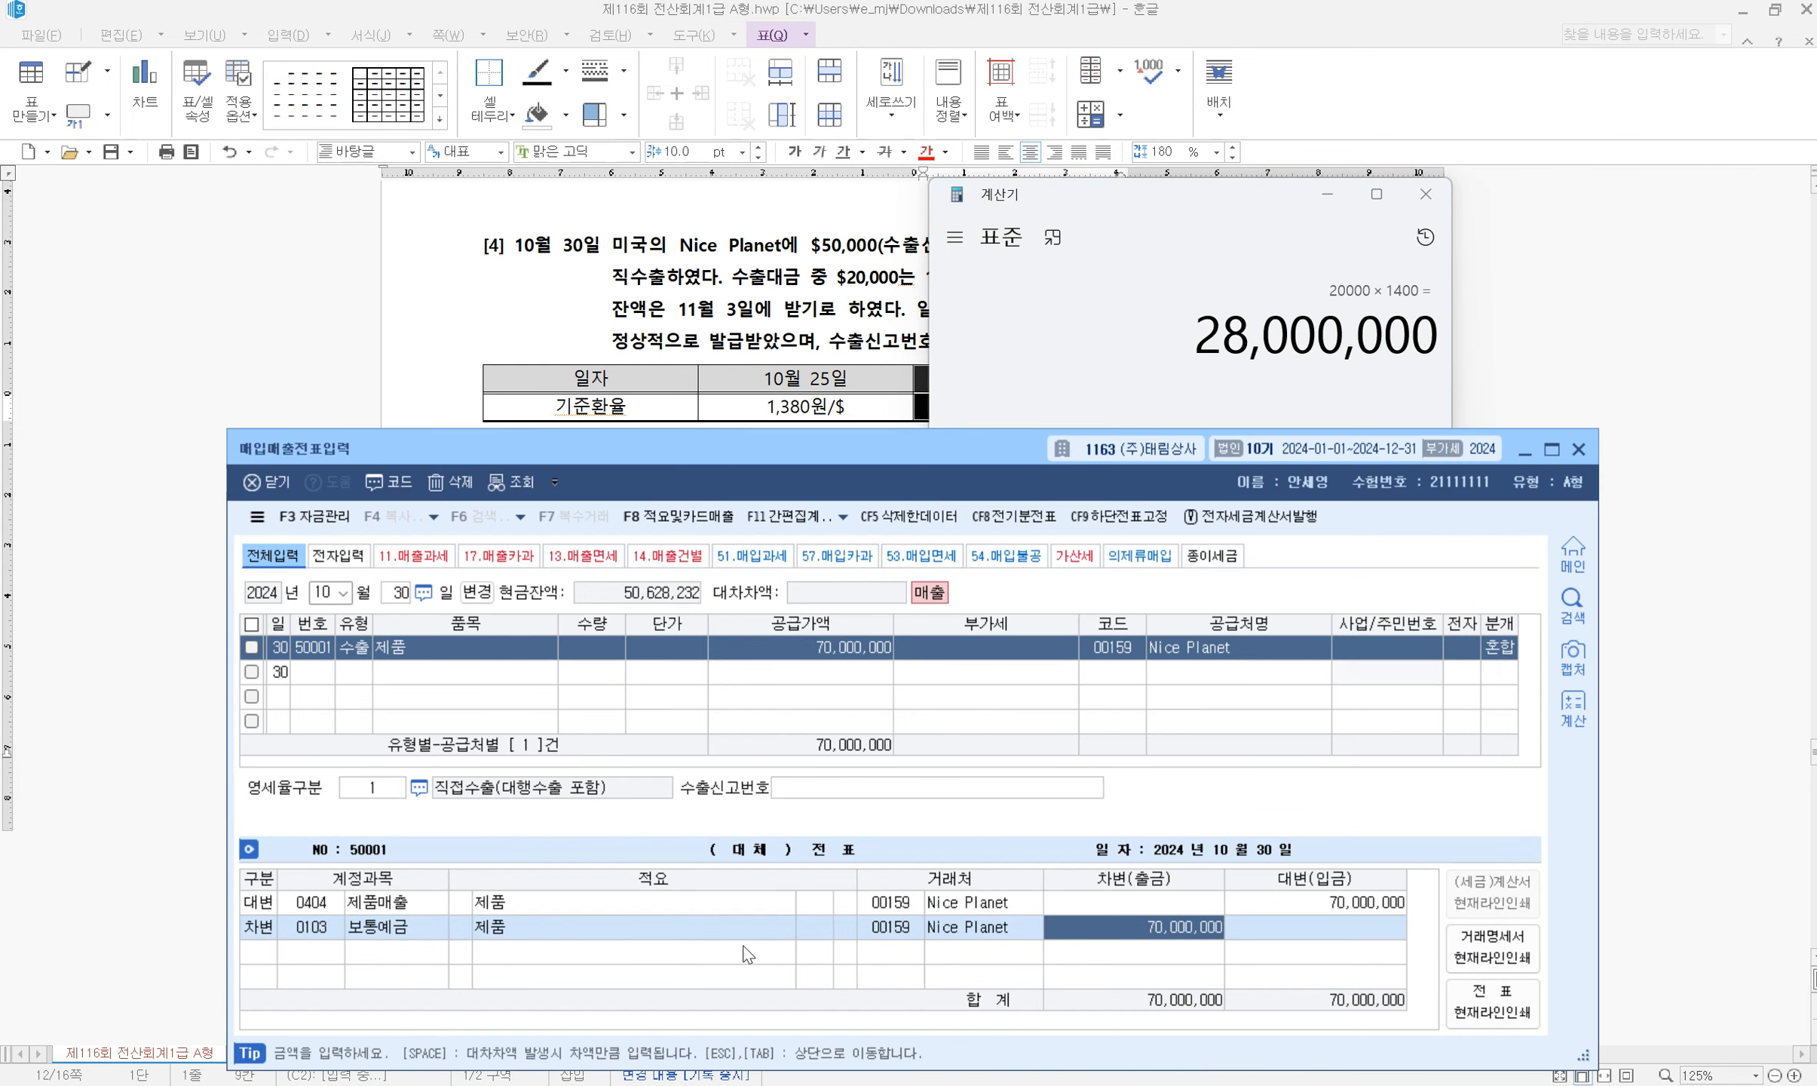
text(28000000)
key(Return)
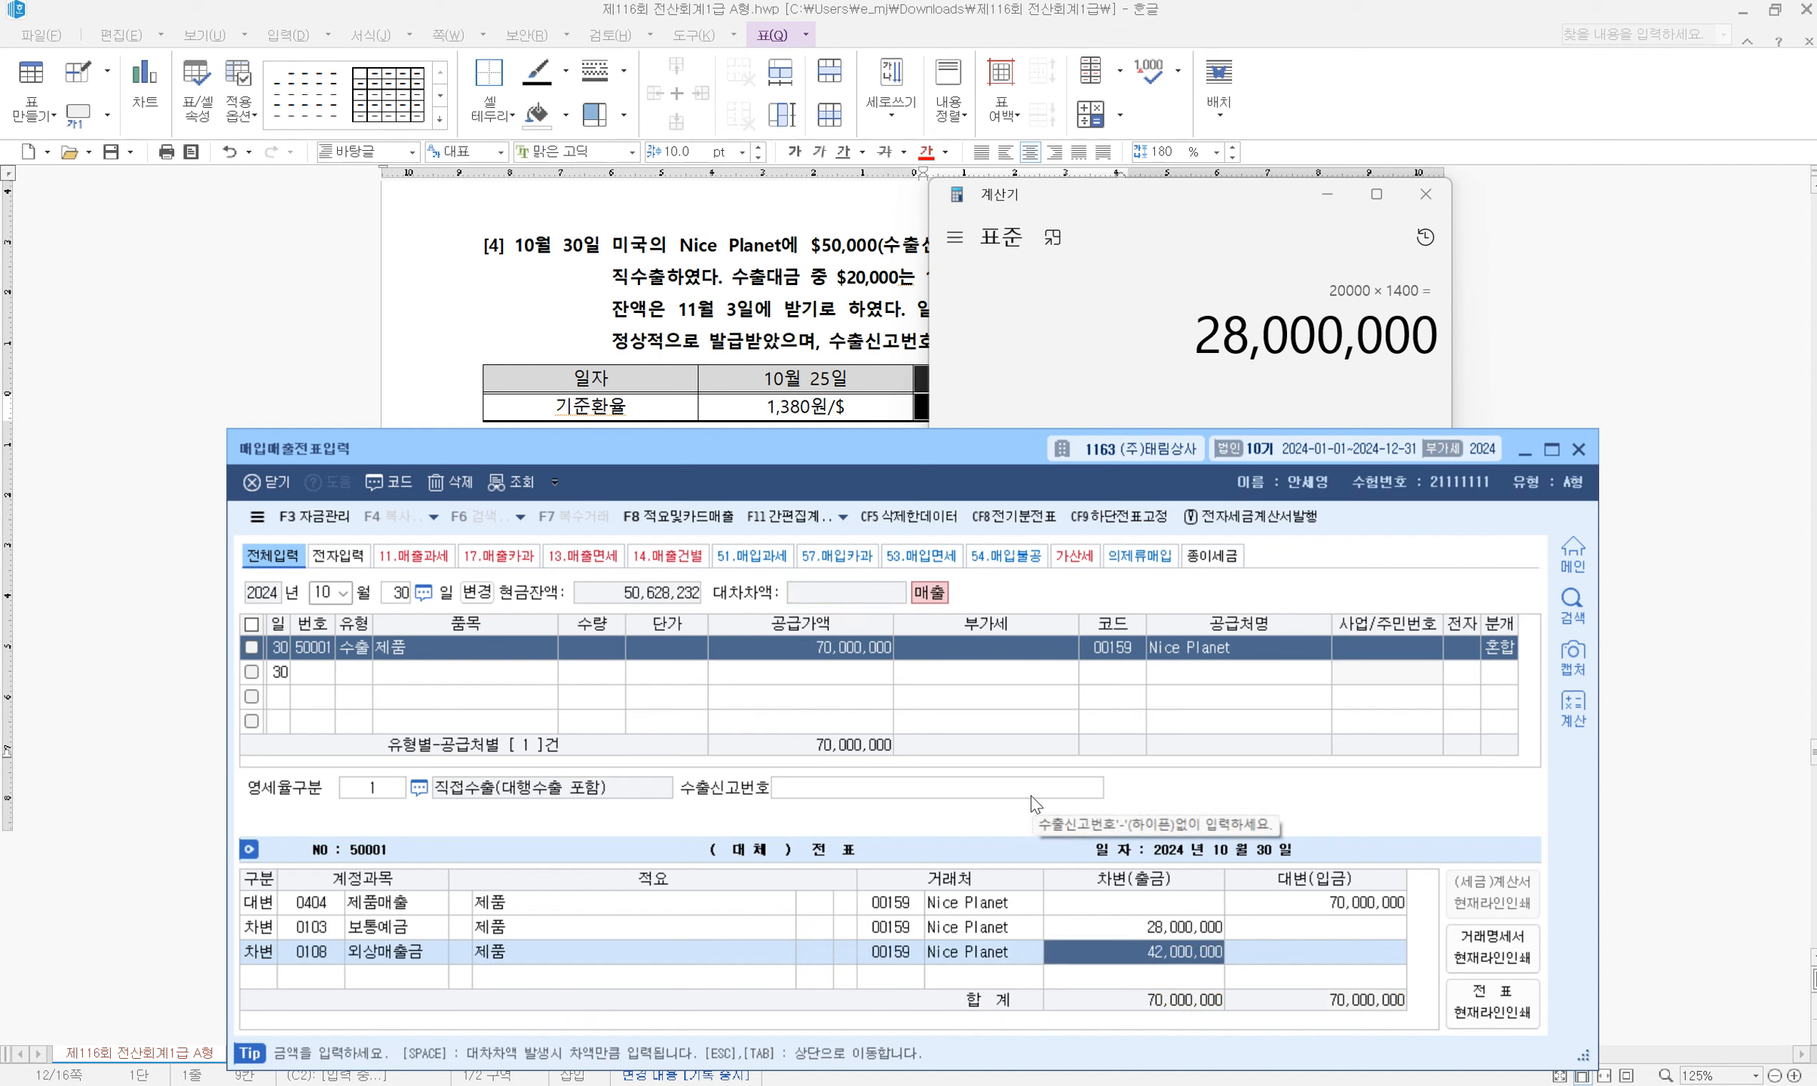
key(Return)
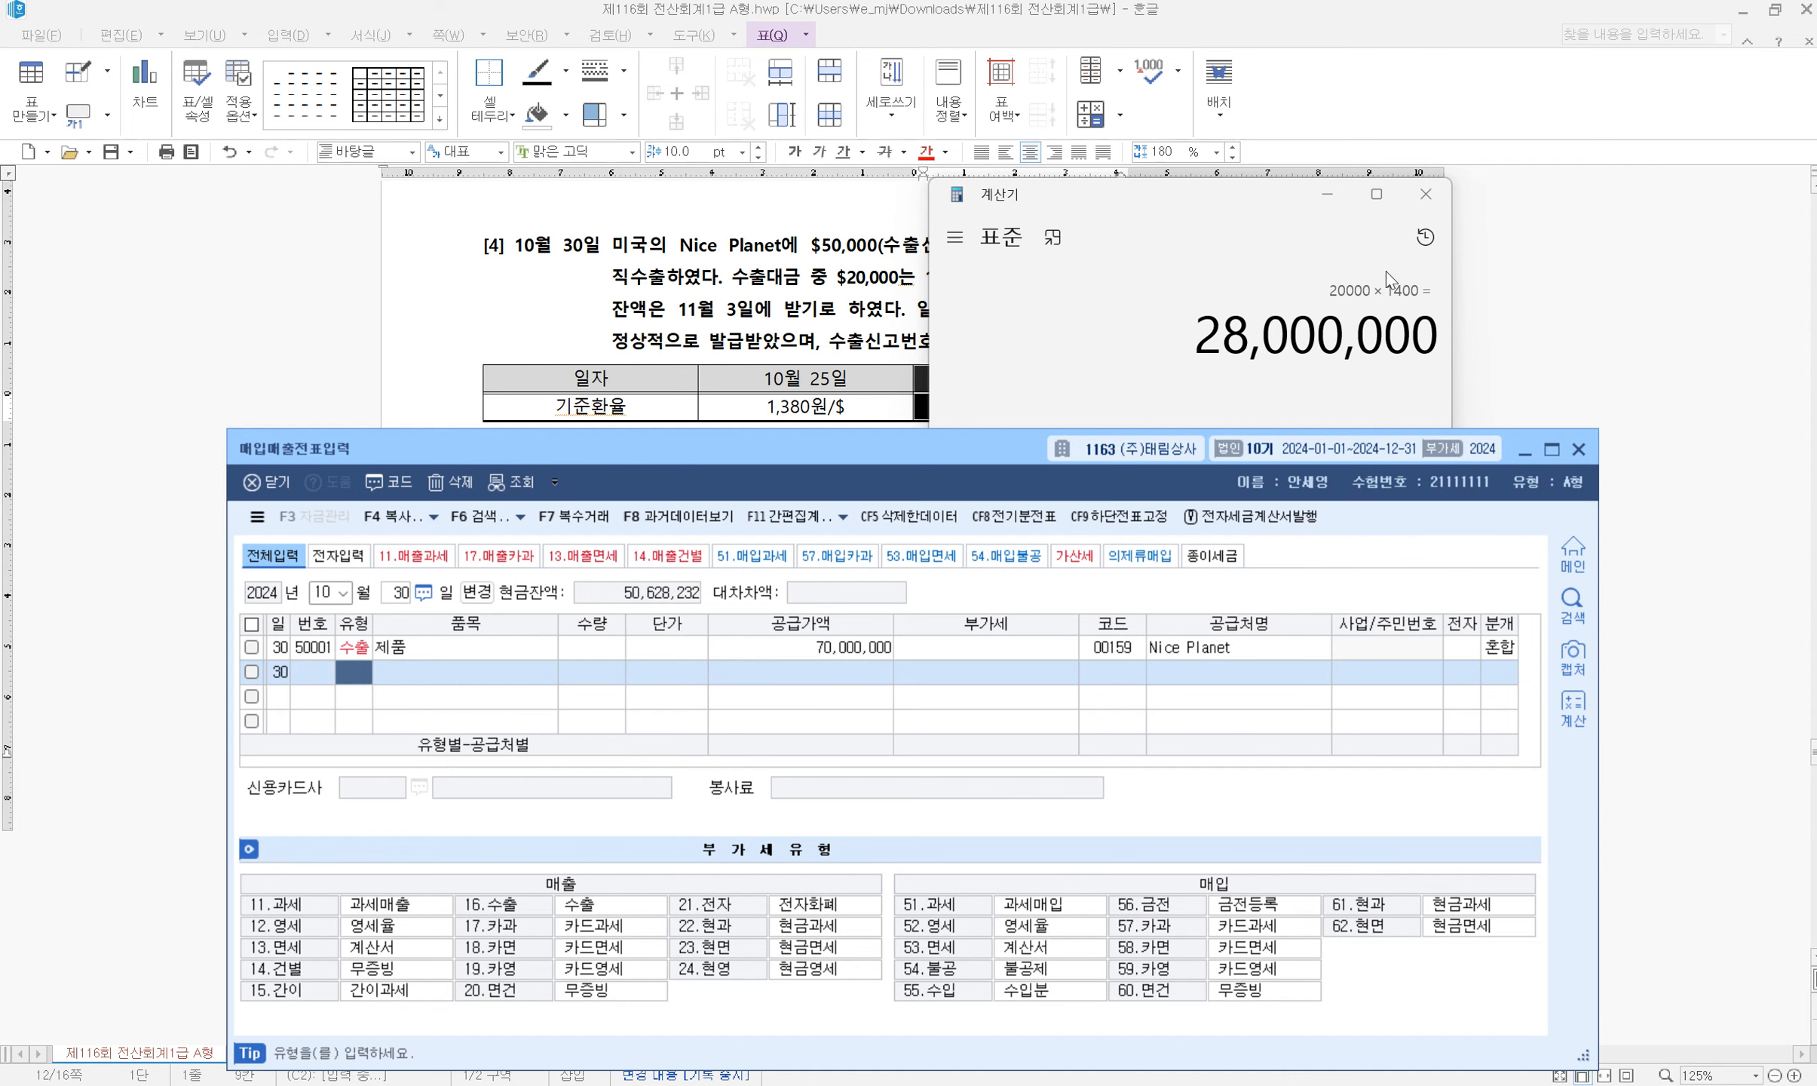
Close Calculator, bring up question [5] in the exam document, and set the voucher entry date to November 30
click(1425, 195)
scroll(1006, 475, down, 8)
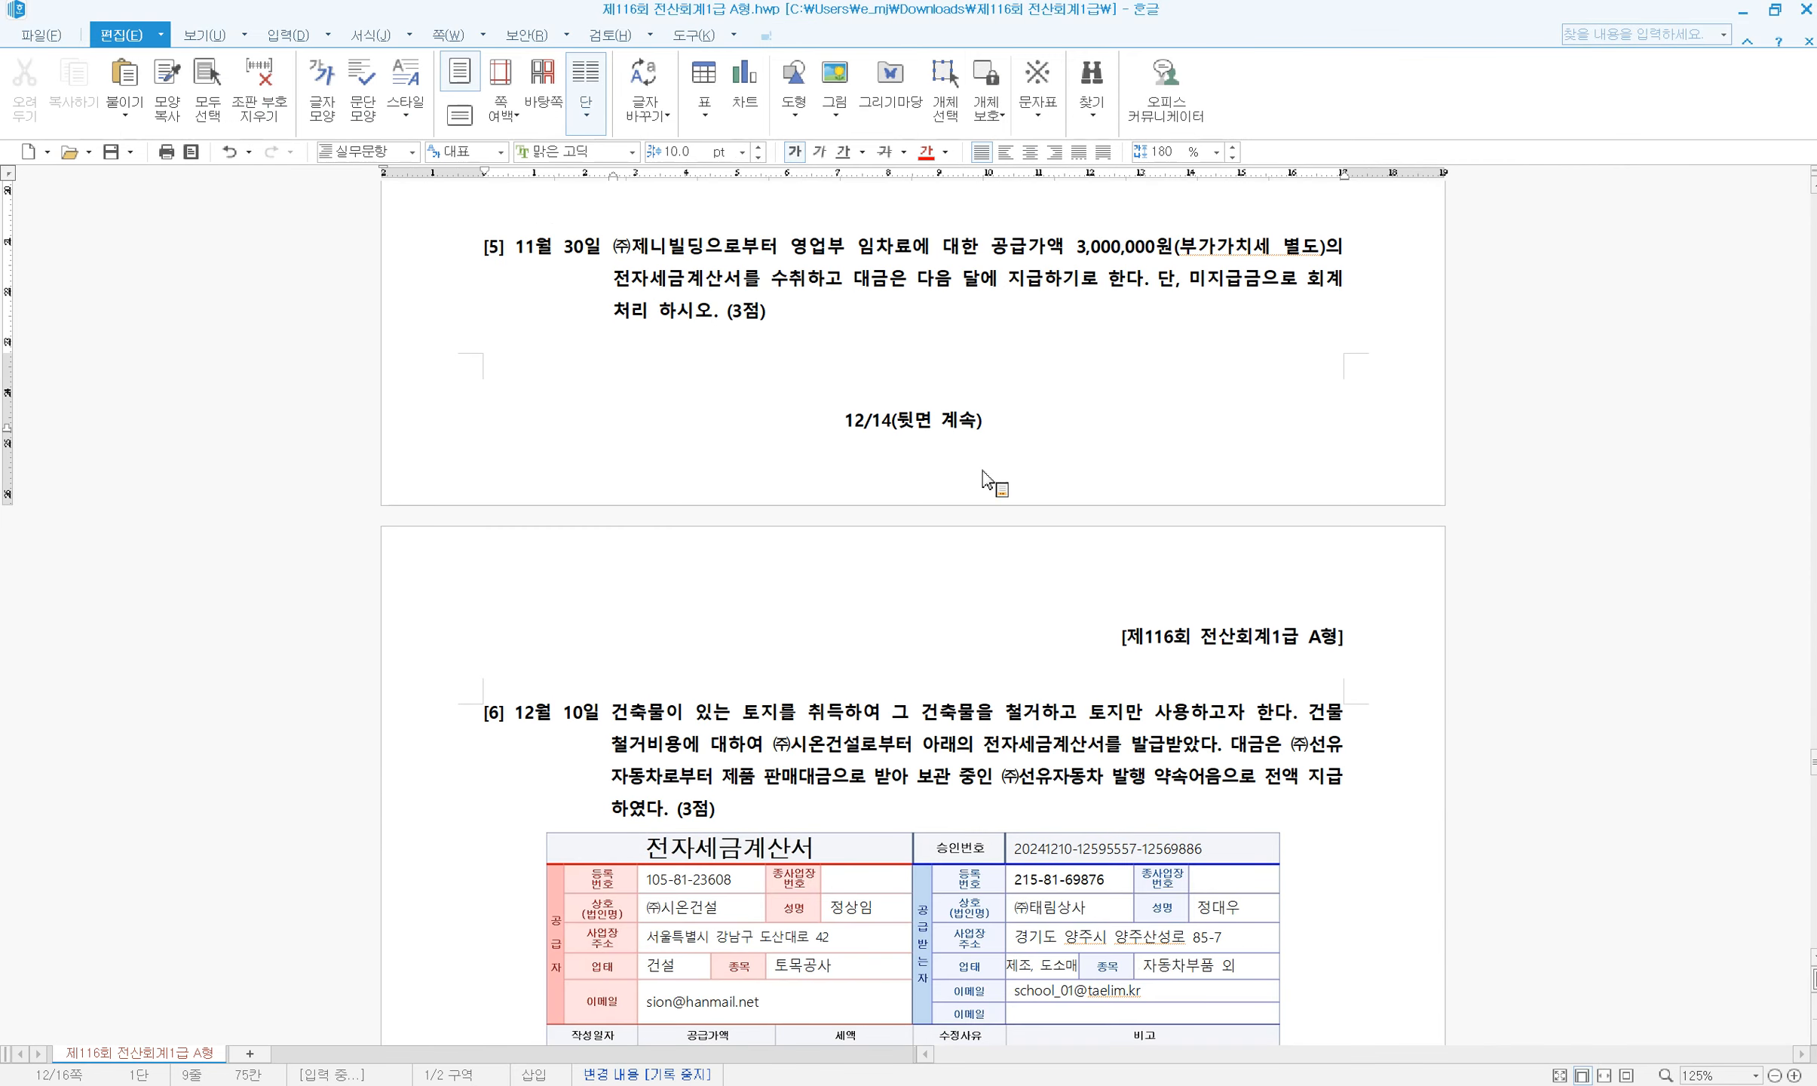
key(alt+Tab)
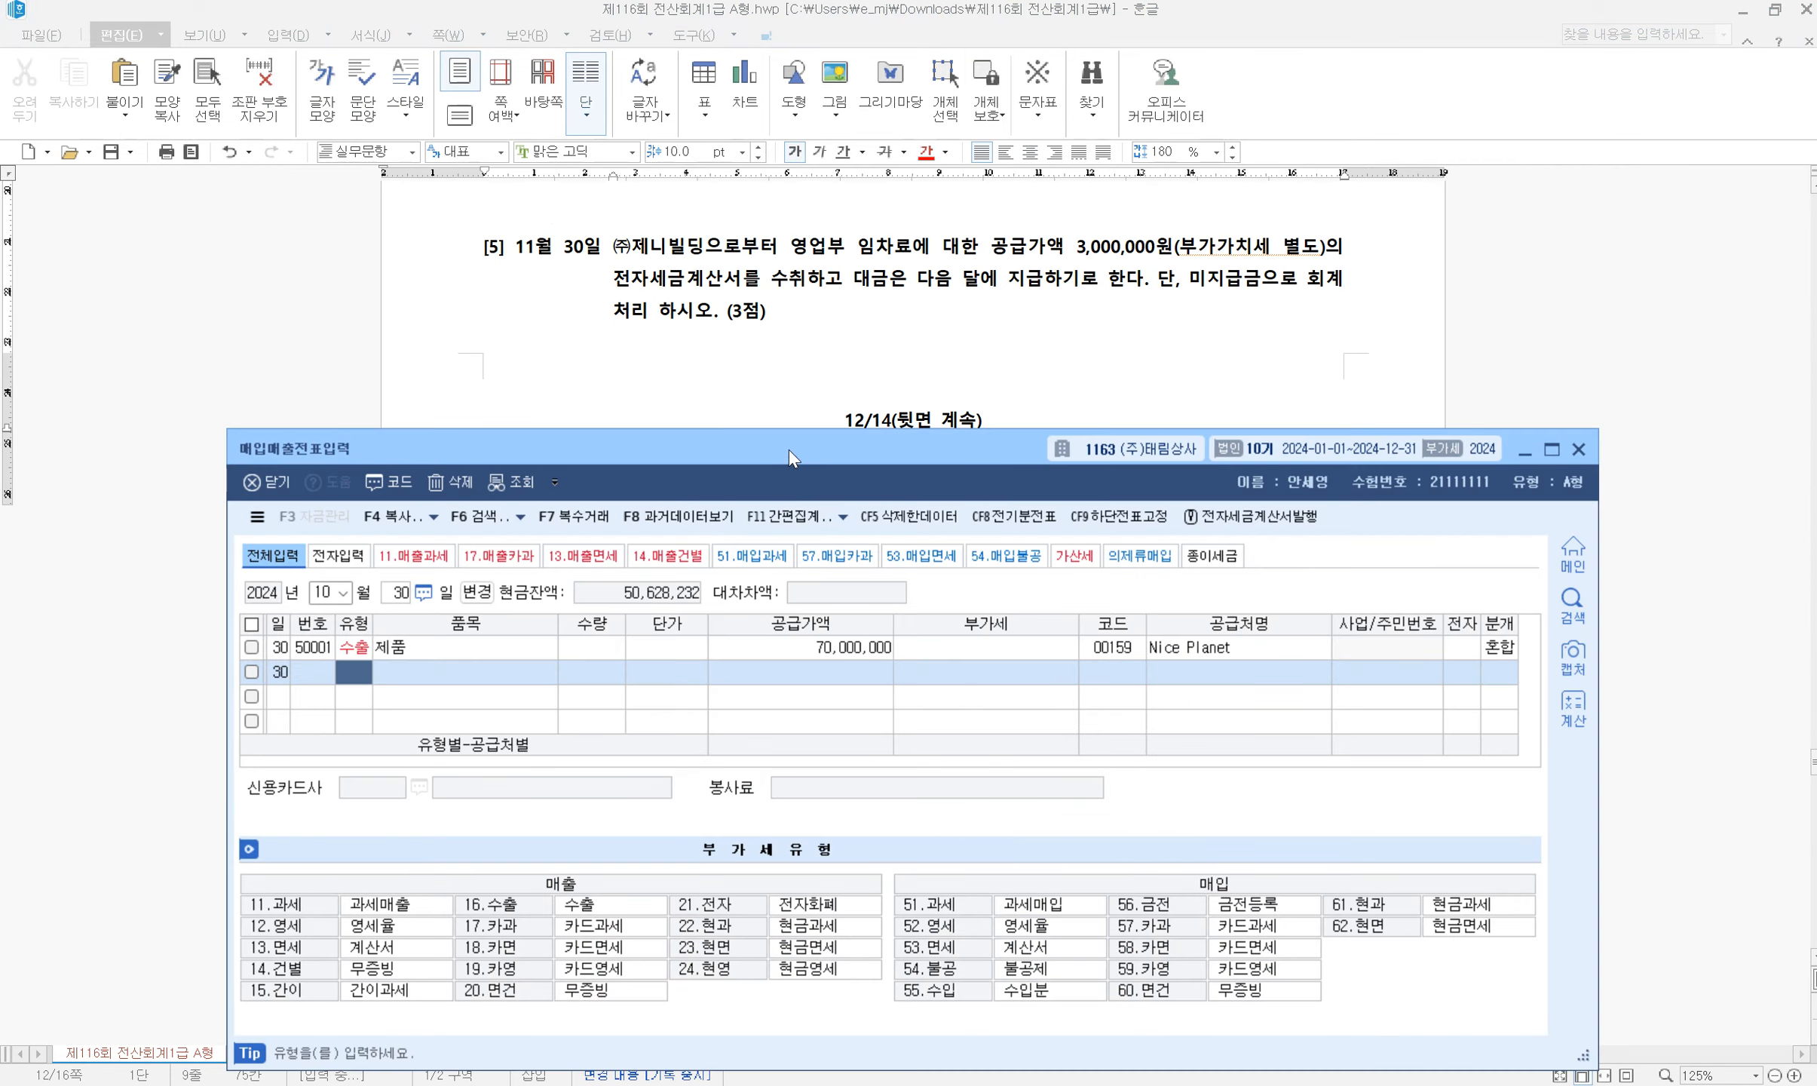
click(472, 602)
text(11)
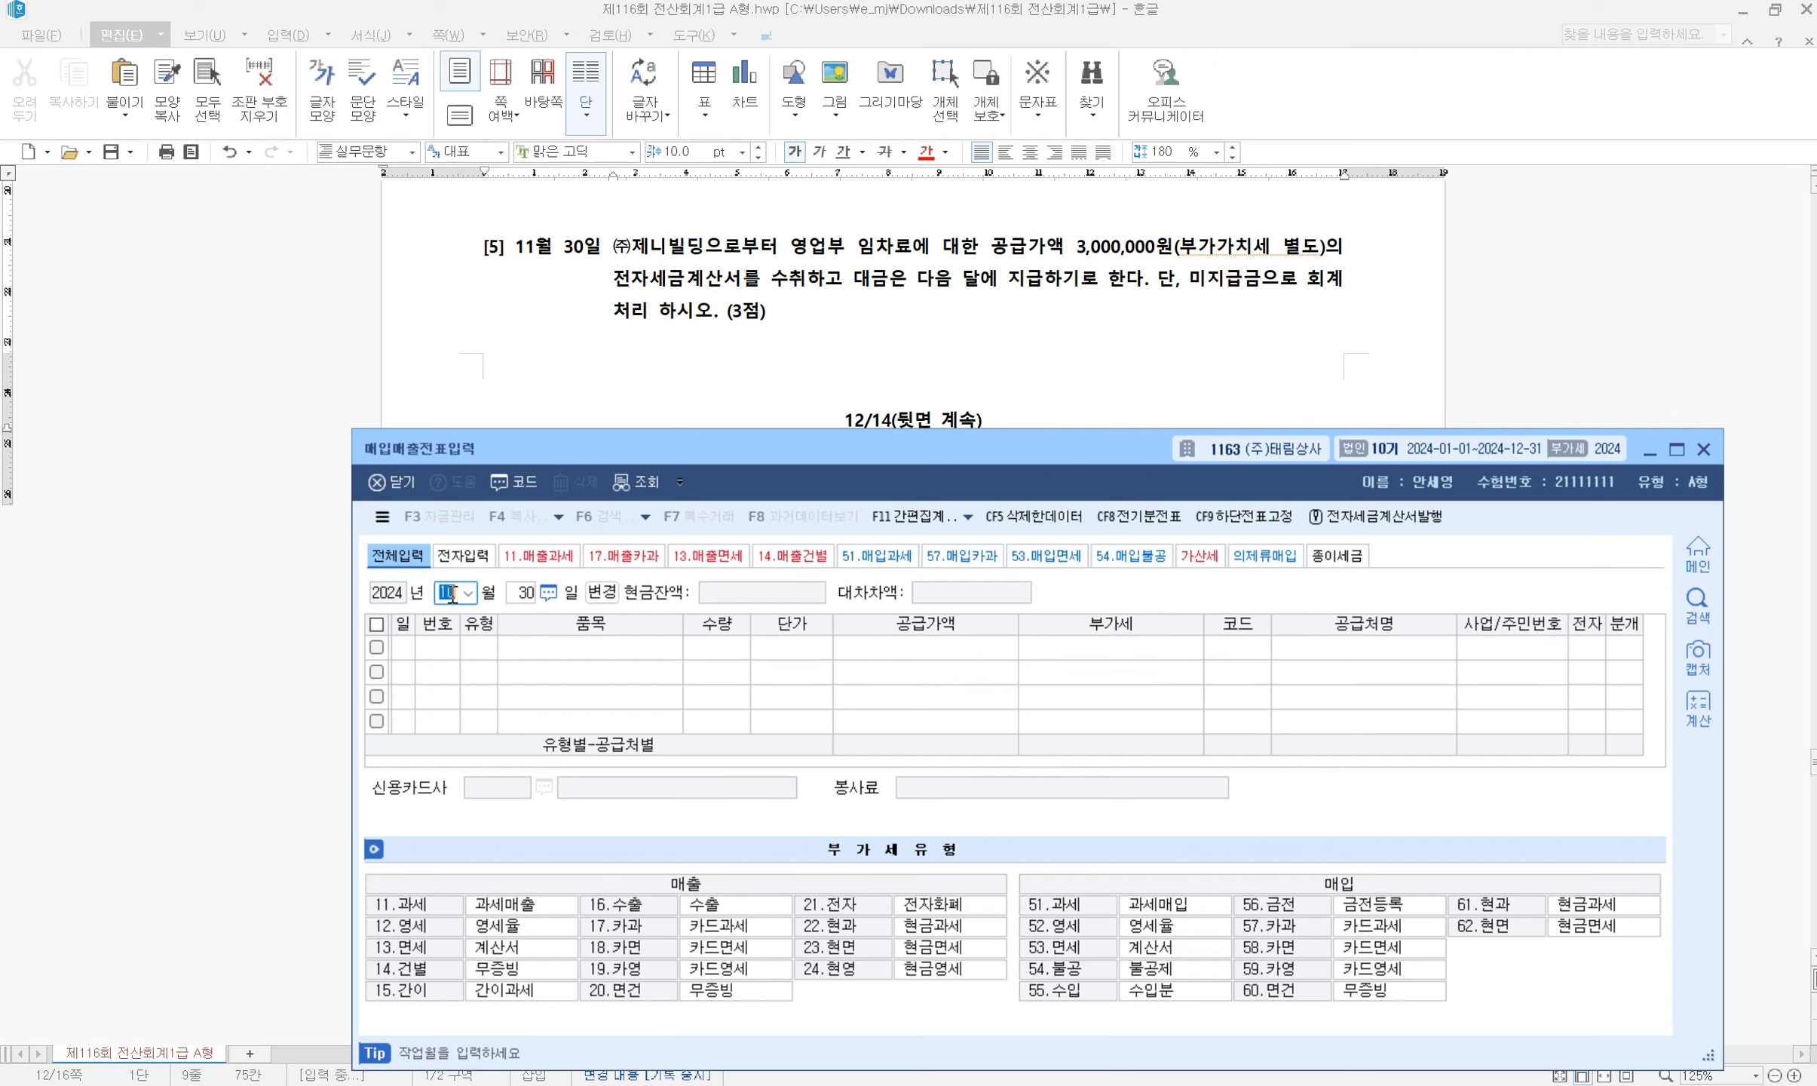
key(Return)
key(Return)
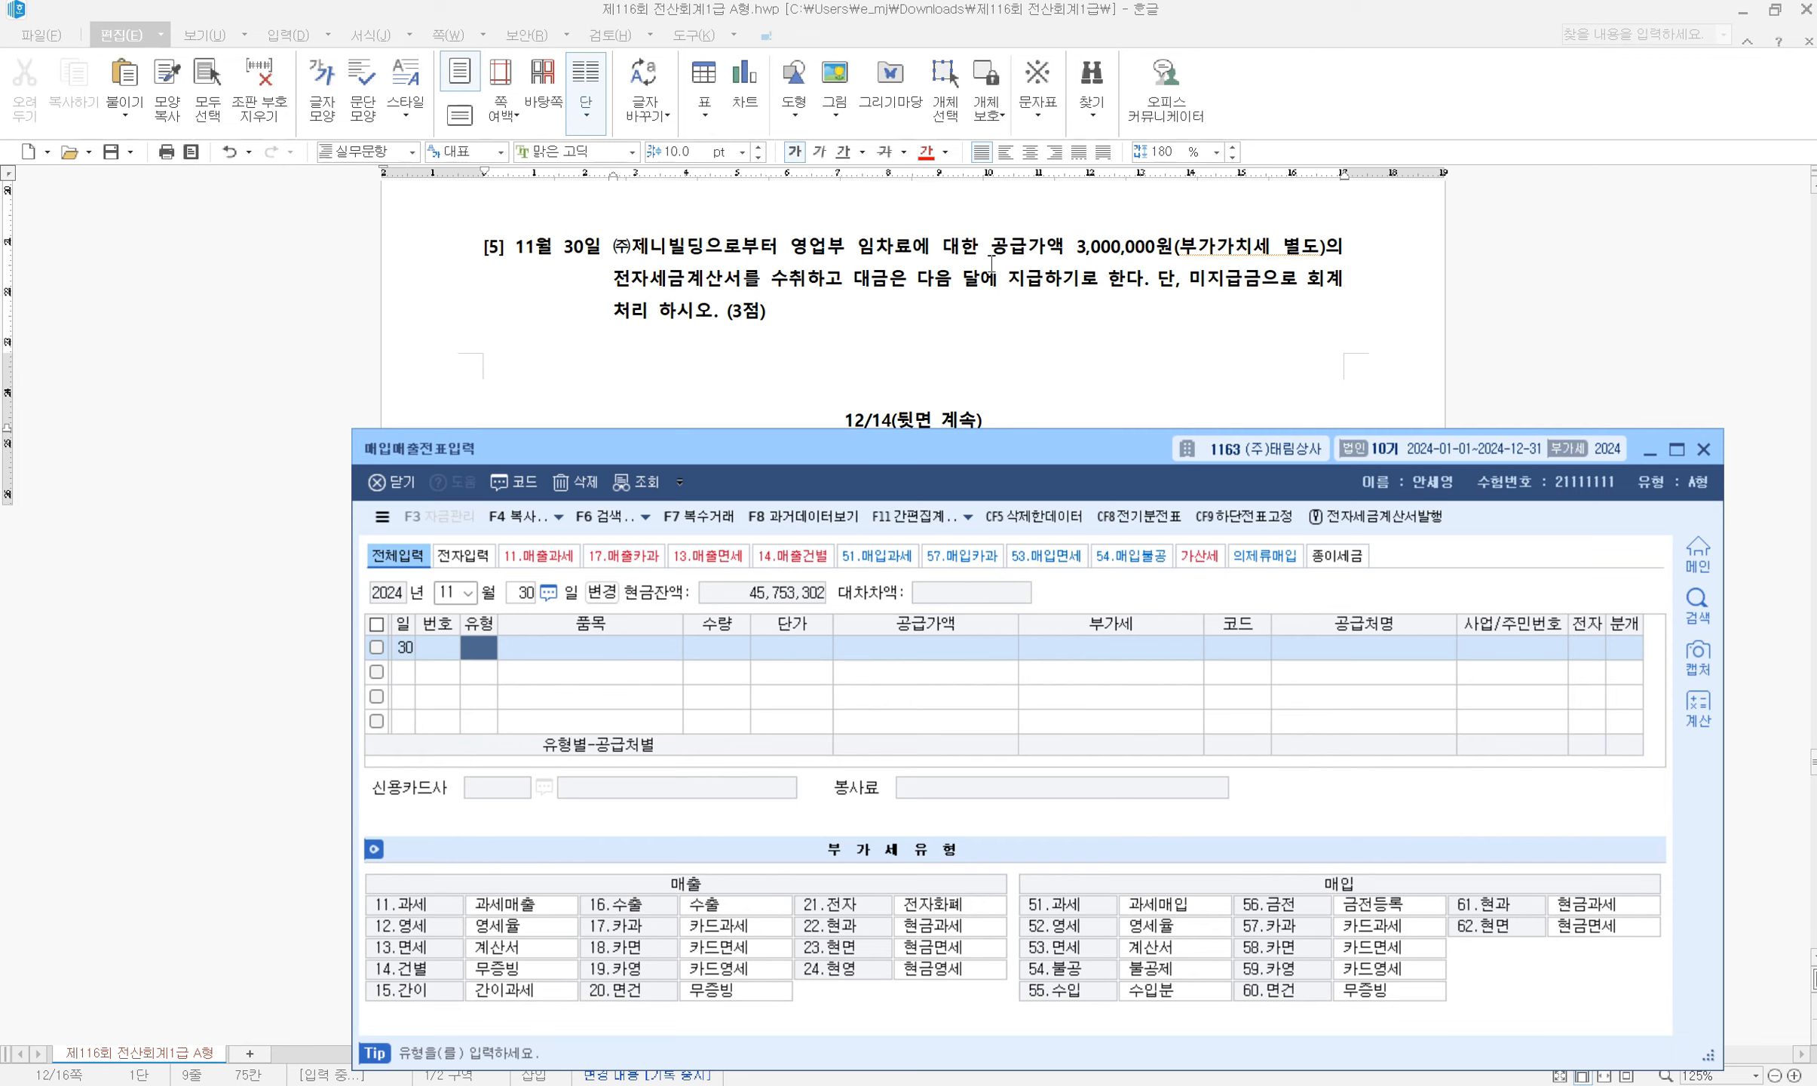
Enter a type 51 (과세) purchase line with the item 임차료 and a supply amount of 3,000,000
drag(932, 442, 879, 361)
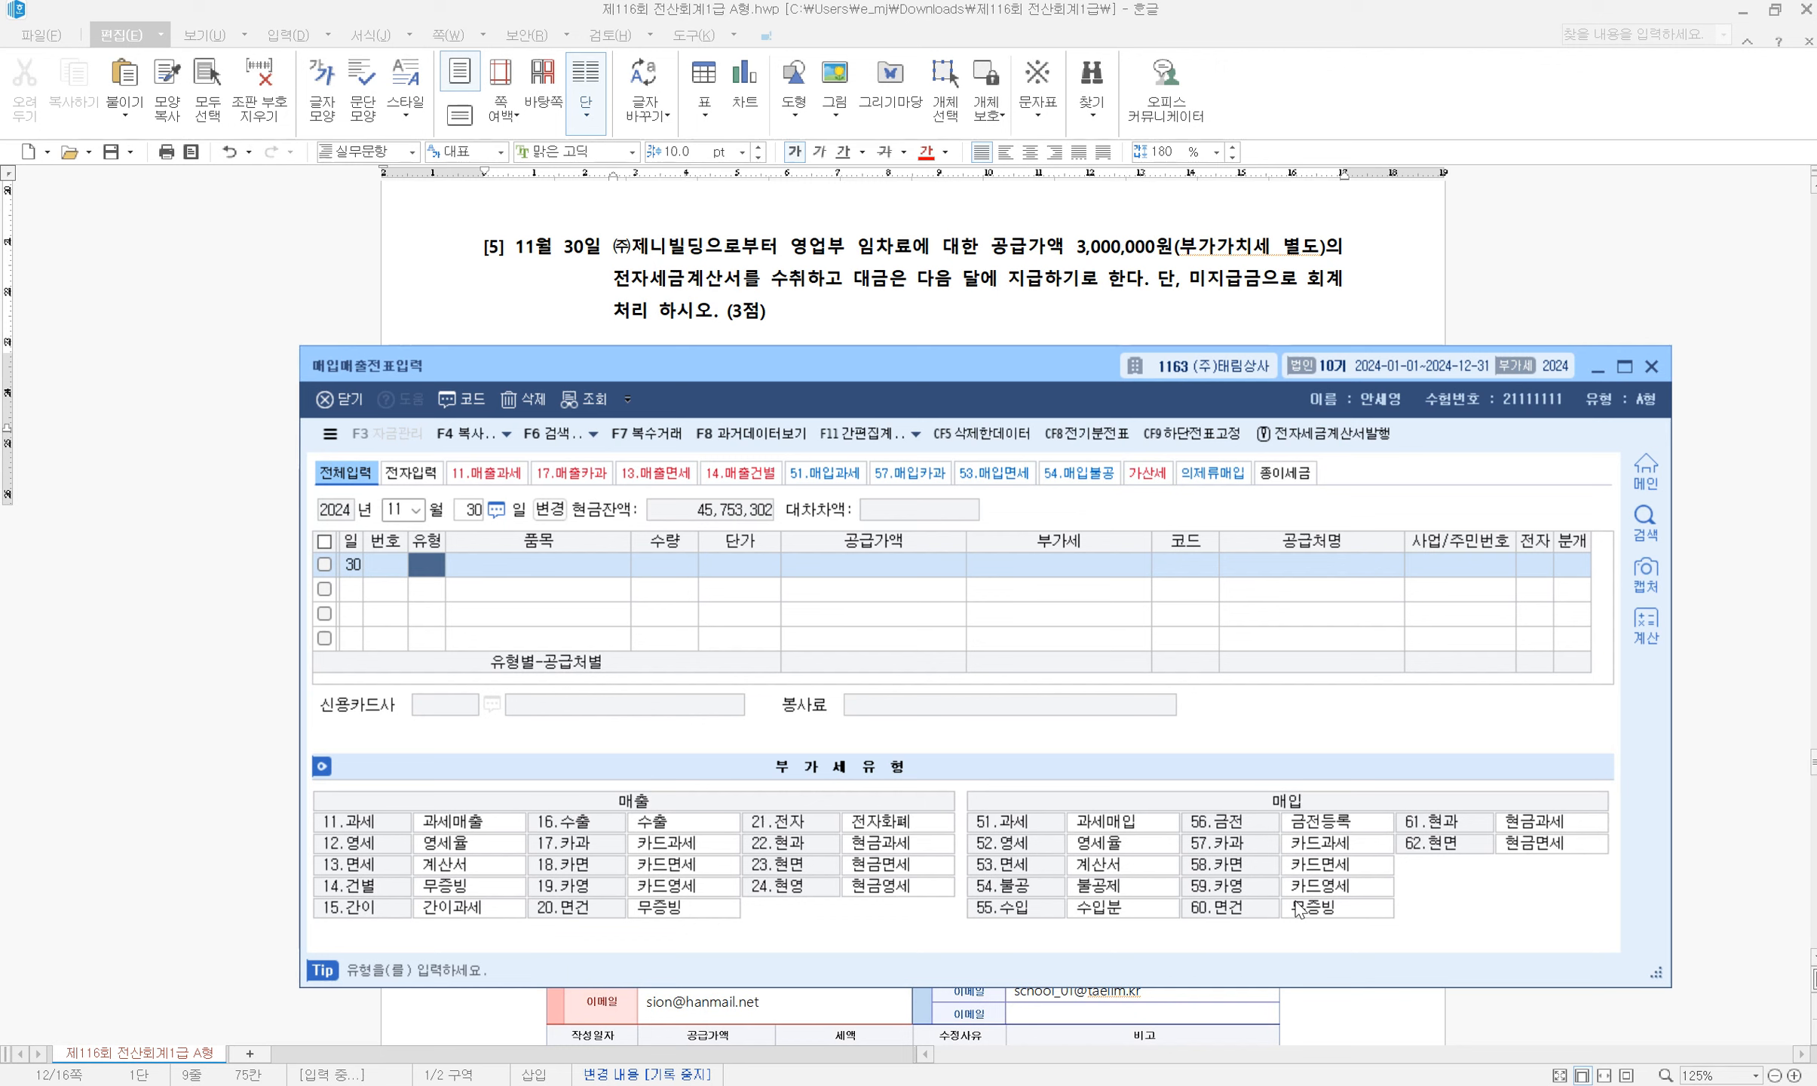
text(51)
key(Return)
text(dlackfy)
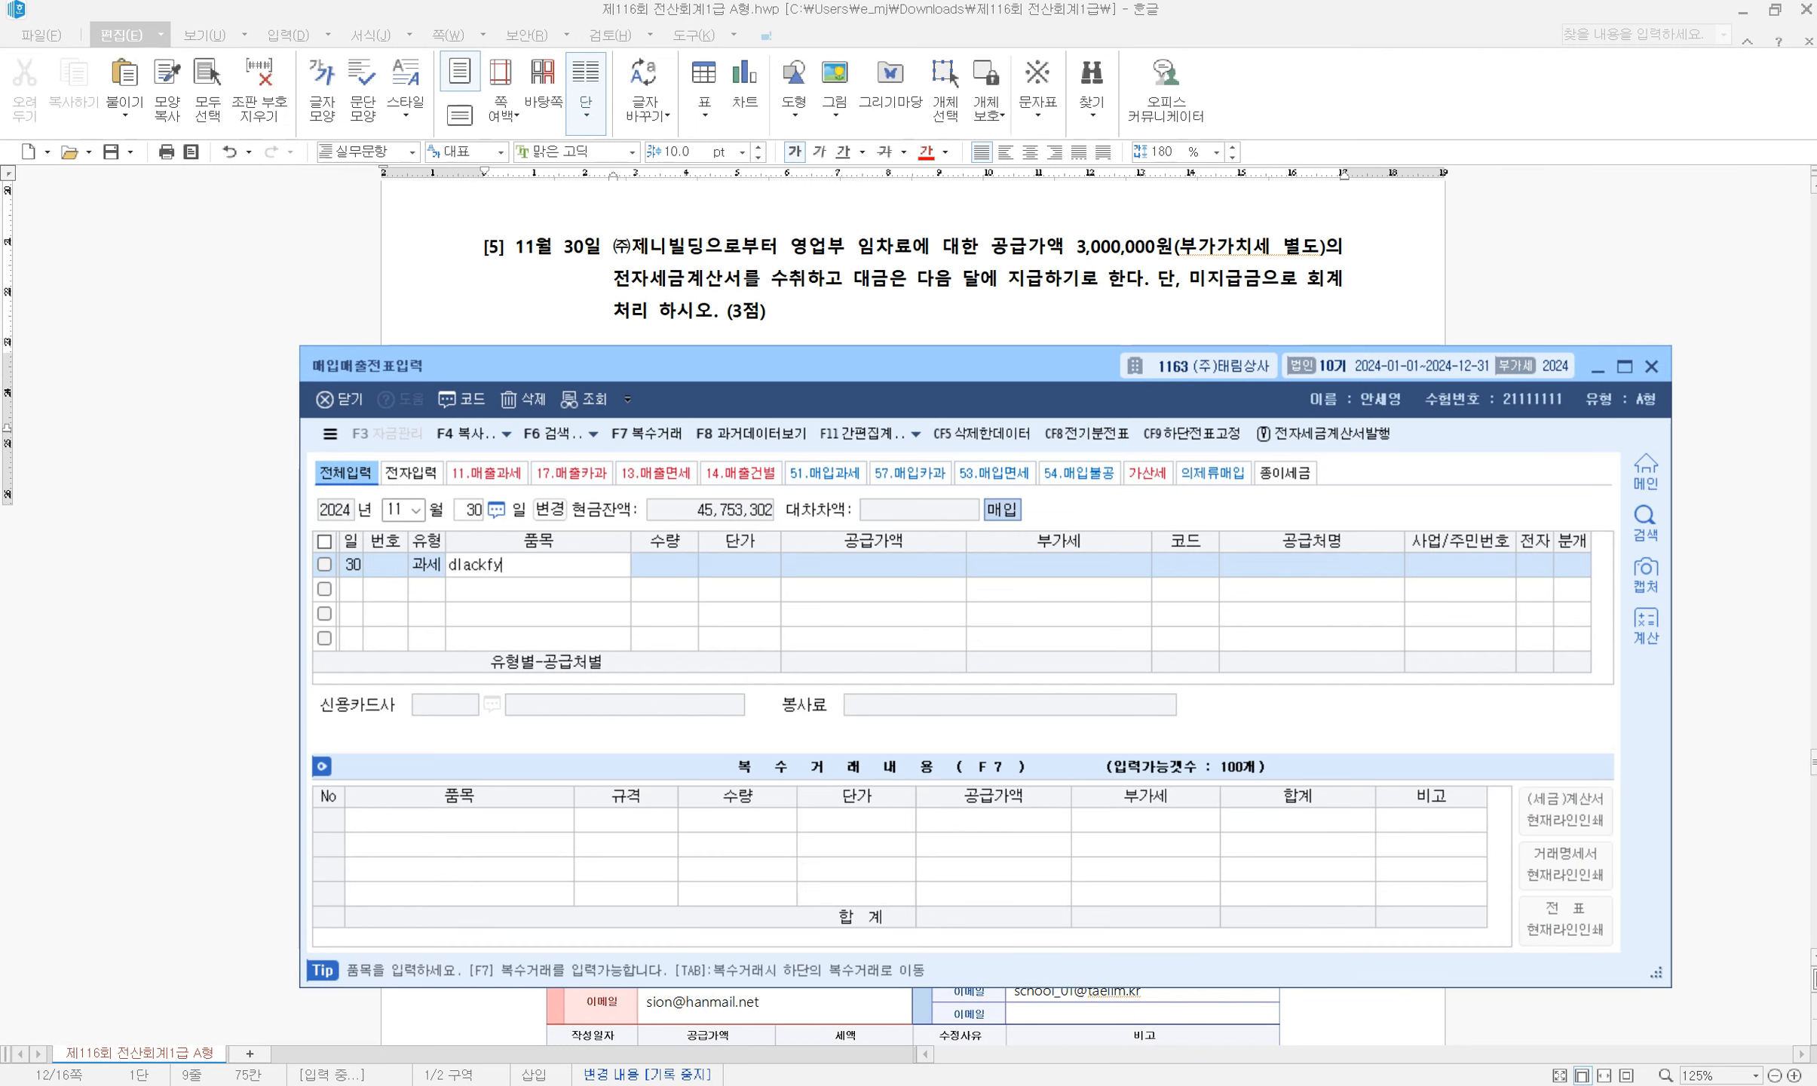
key(BackSpace)
key(BackSpace)
key(BackSpace)
text(임차료)
key(Return)
text(3000000)
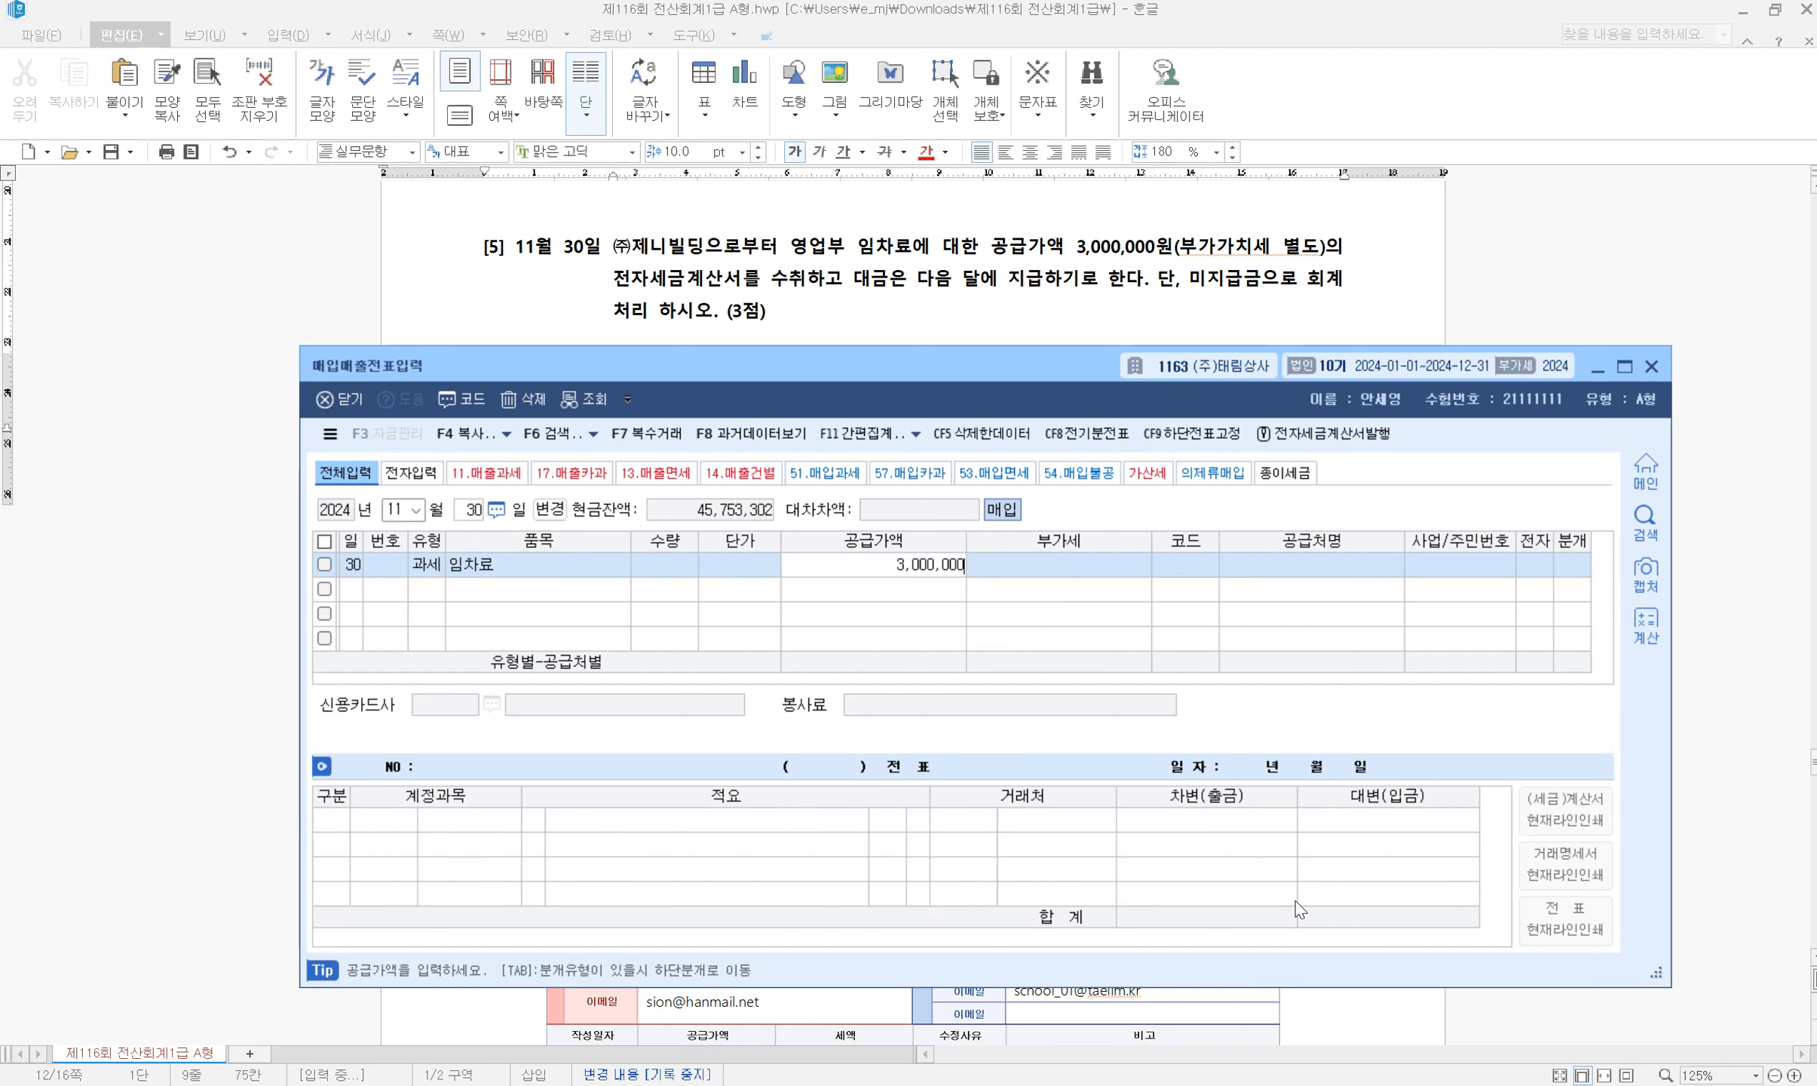
Assign (주)제니빌딩 as the supplier of the rent line and mark its tax invoice as electronic (여)
key(Return)
key(Return)
text(제니)
key(Return)
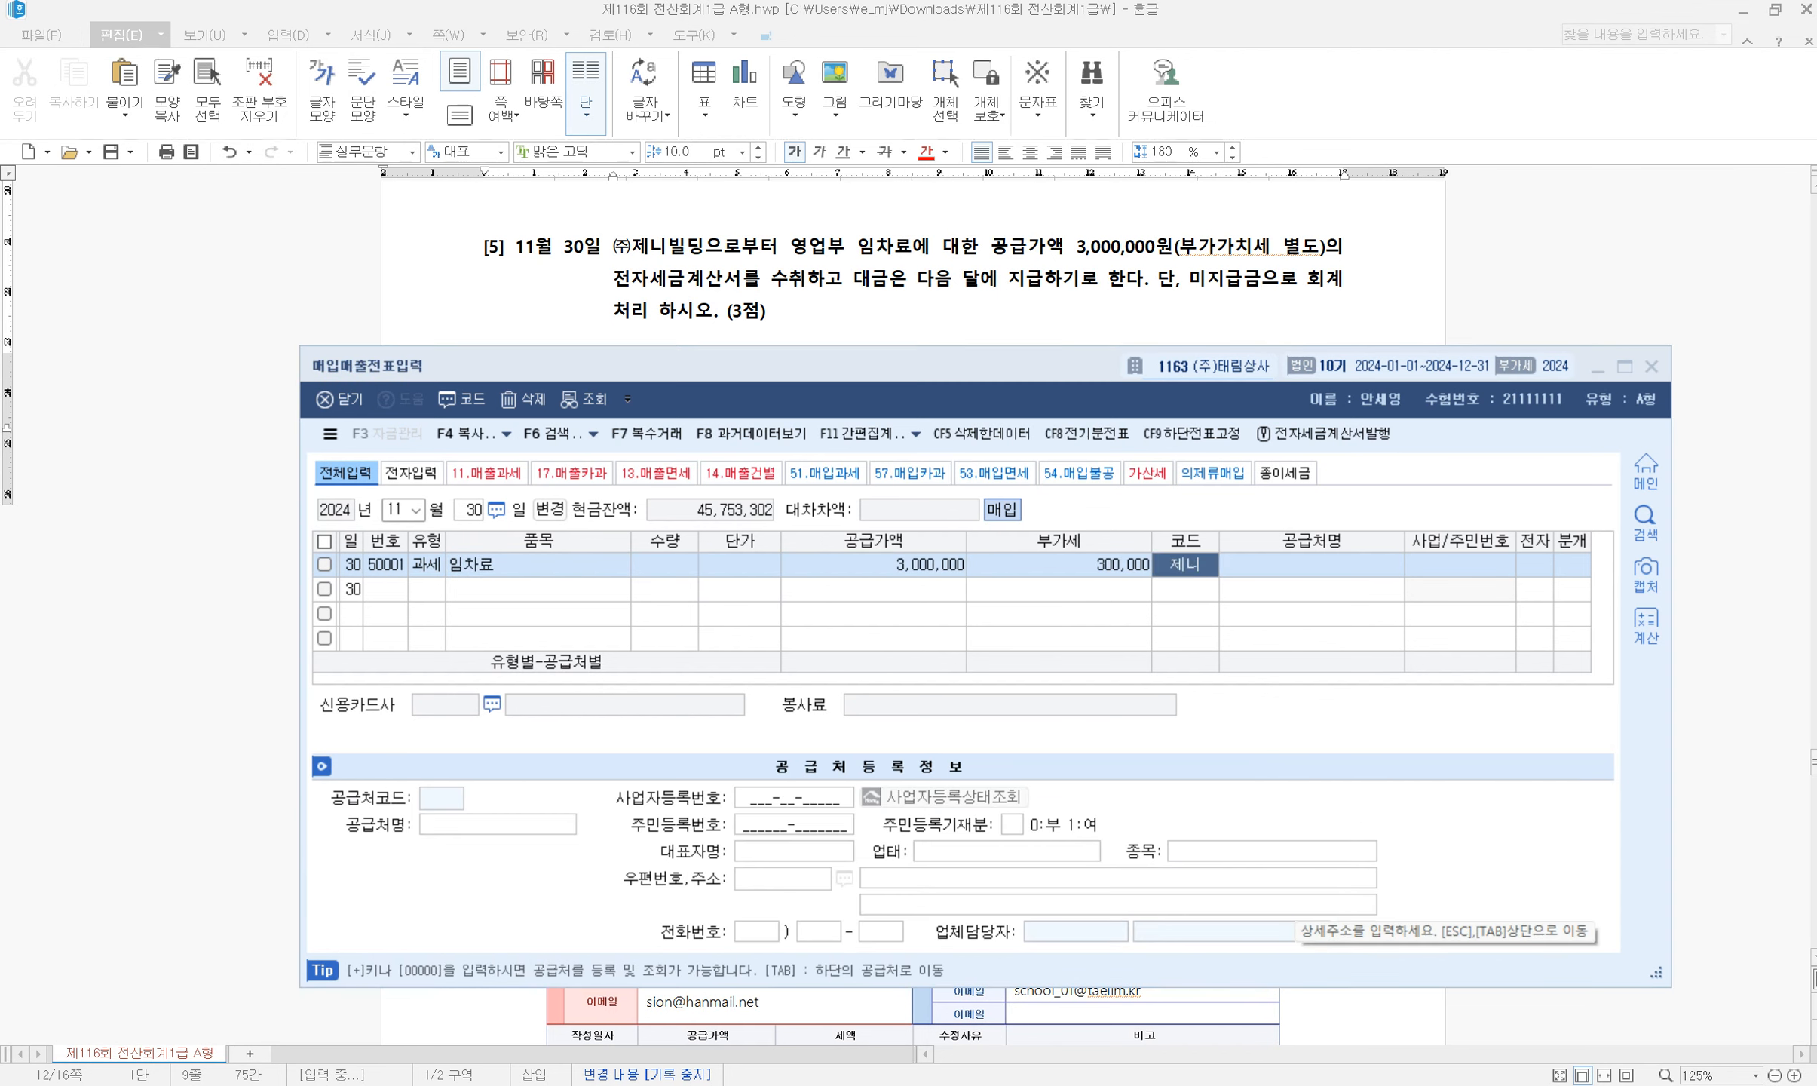
key(Return)
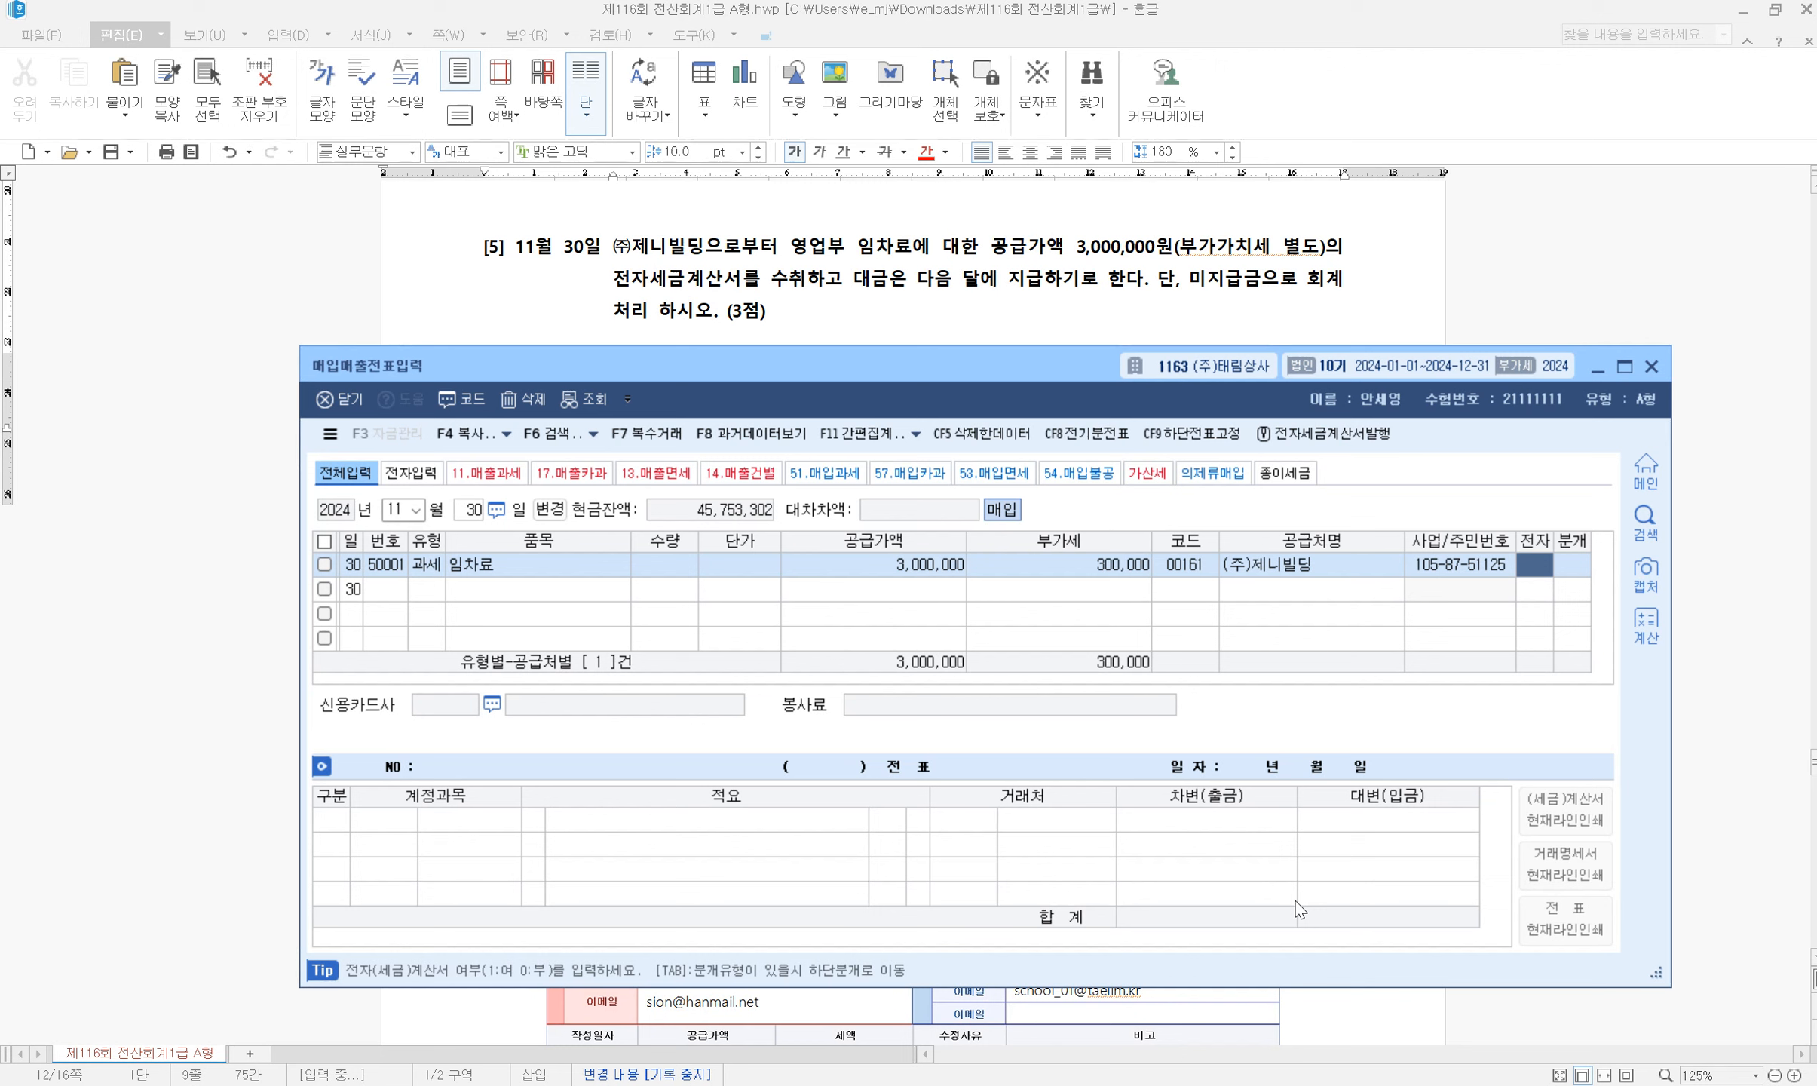
text(1)
key(Return)
Set the rent line's journal type to 2 (외상)
text(3)
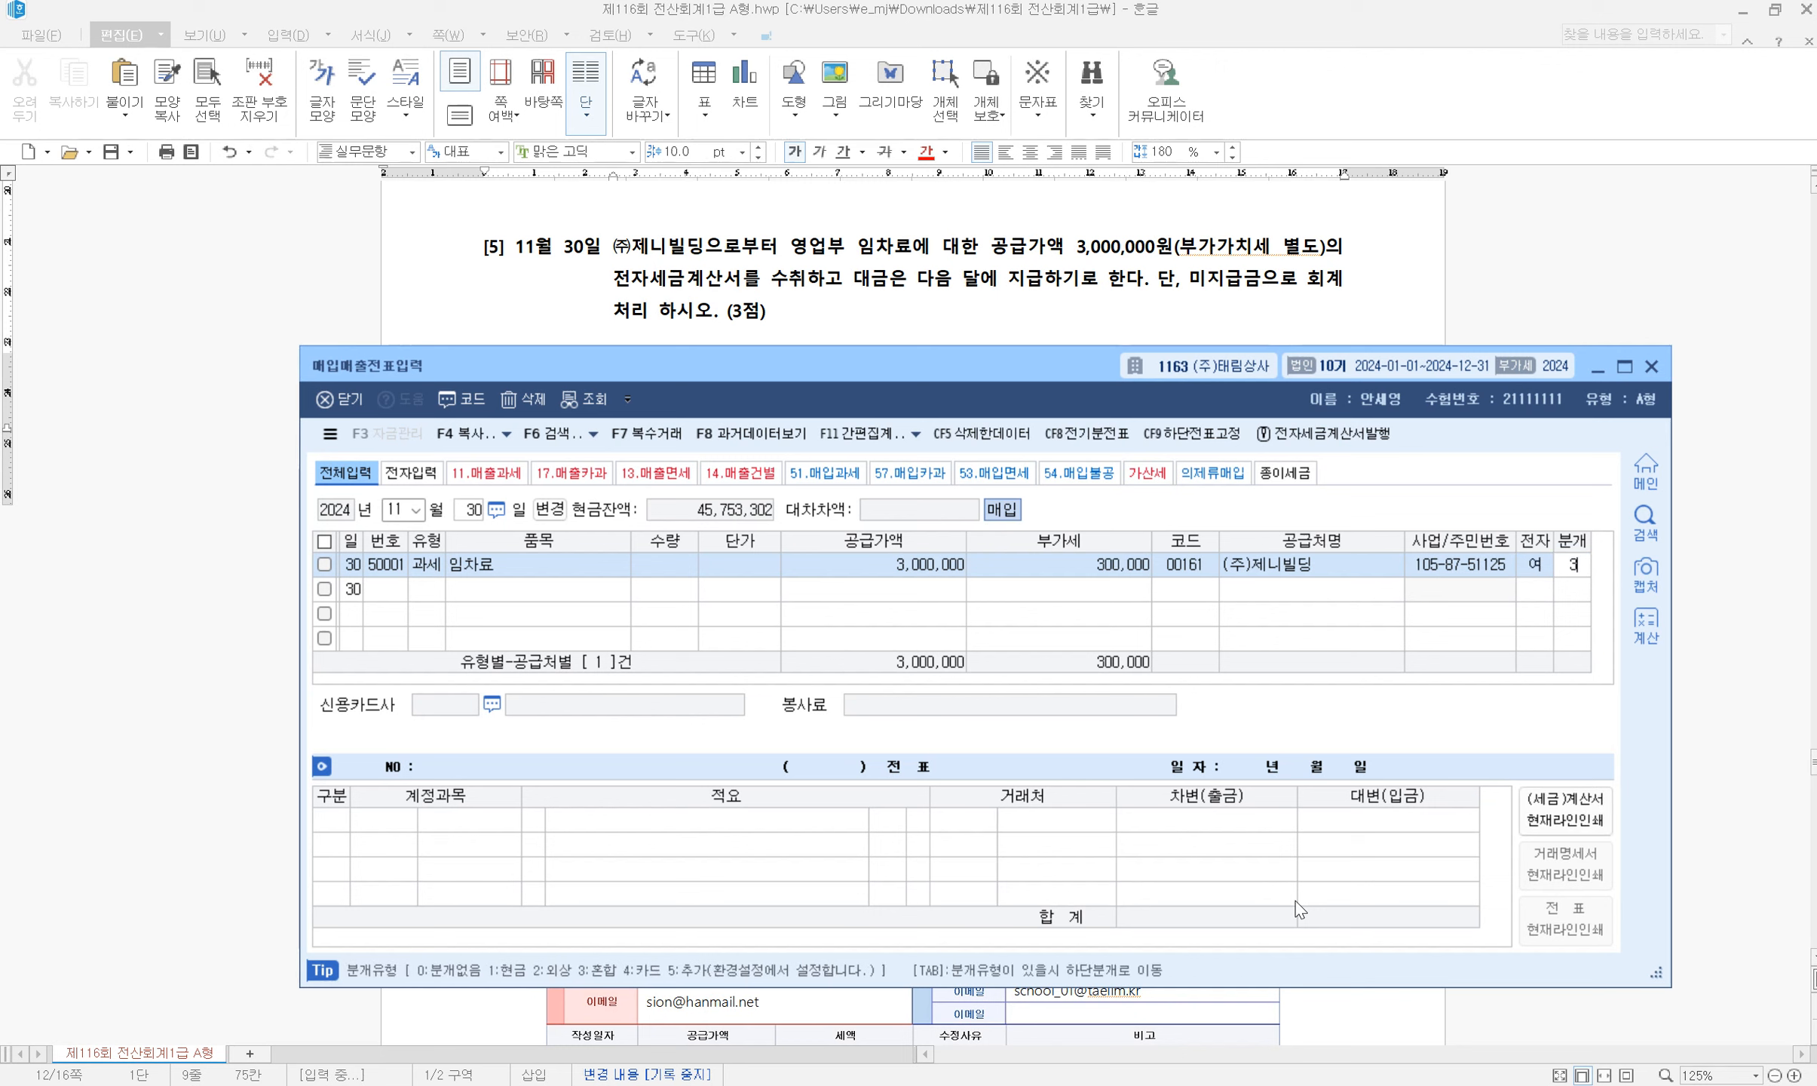
key(Return)
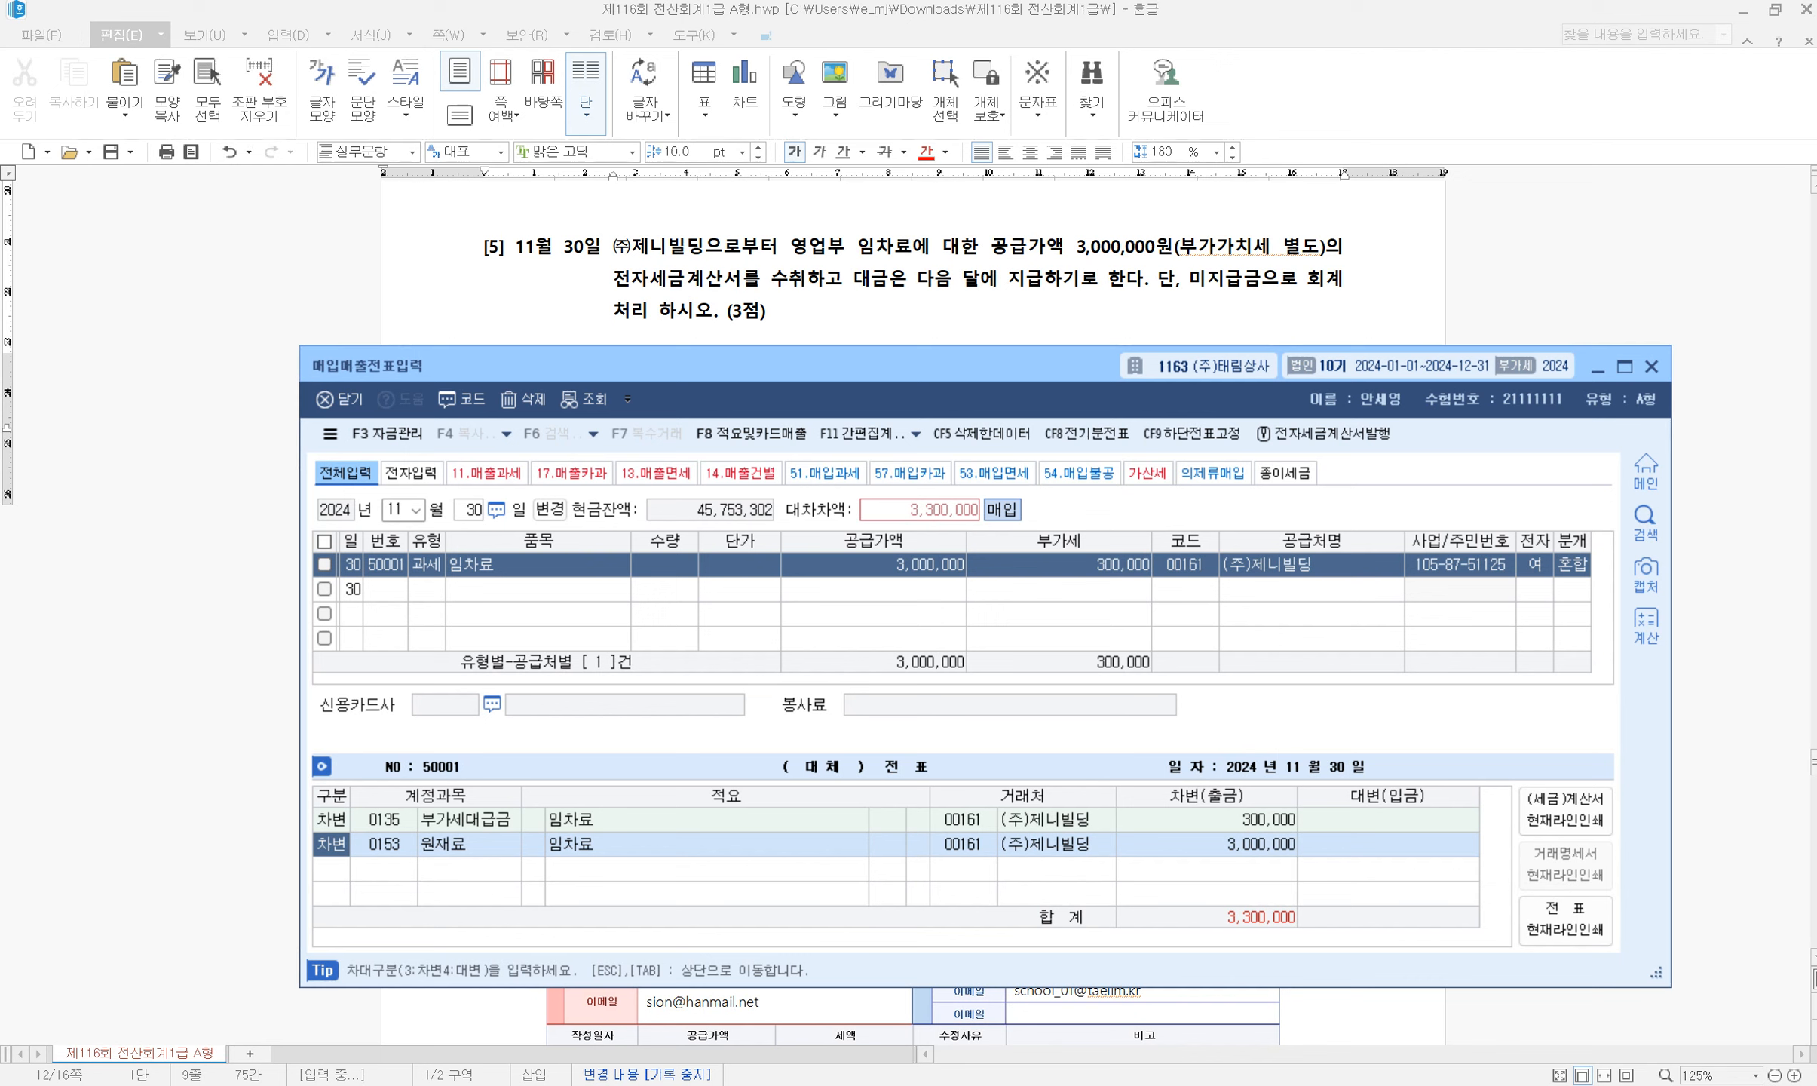
click(1588, 573)
text(2)
key(Return)
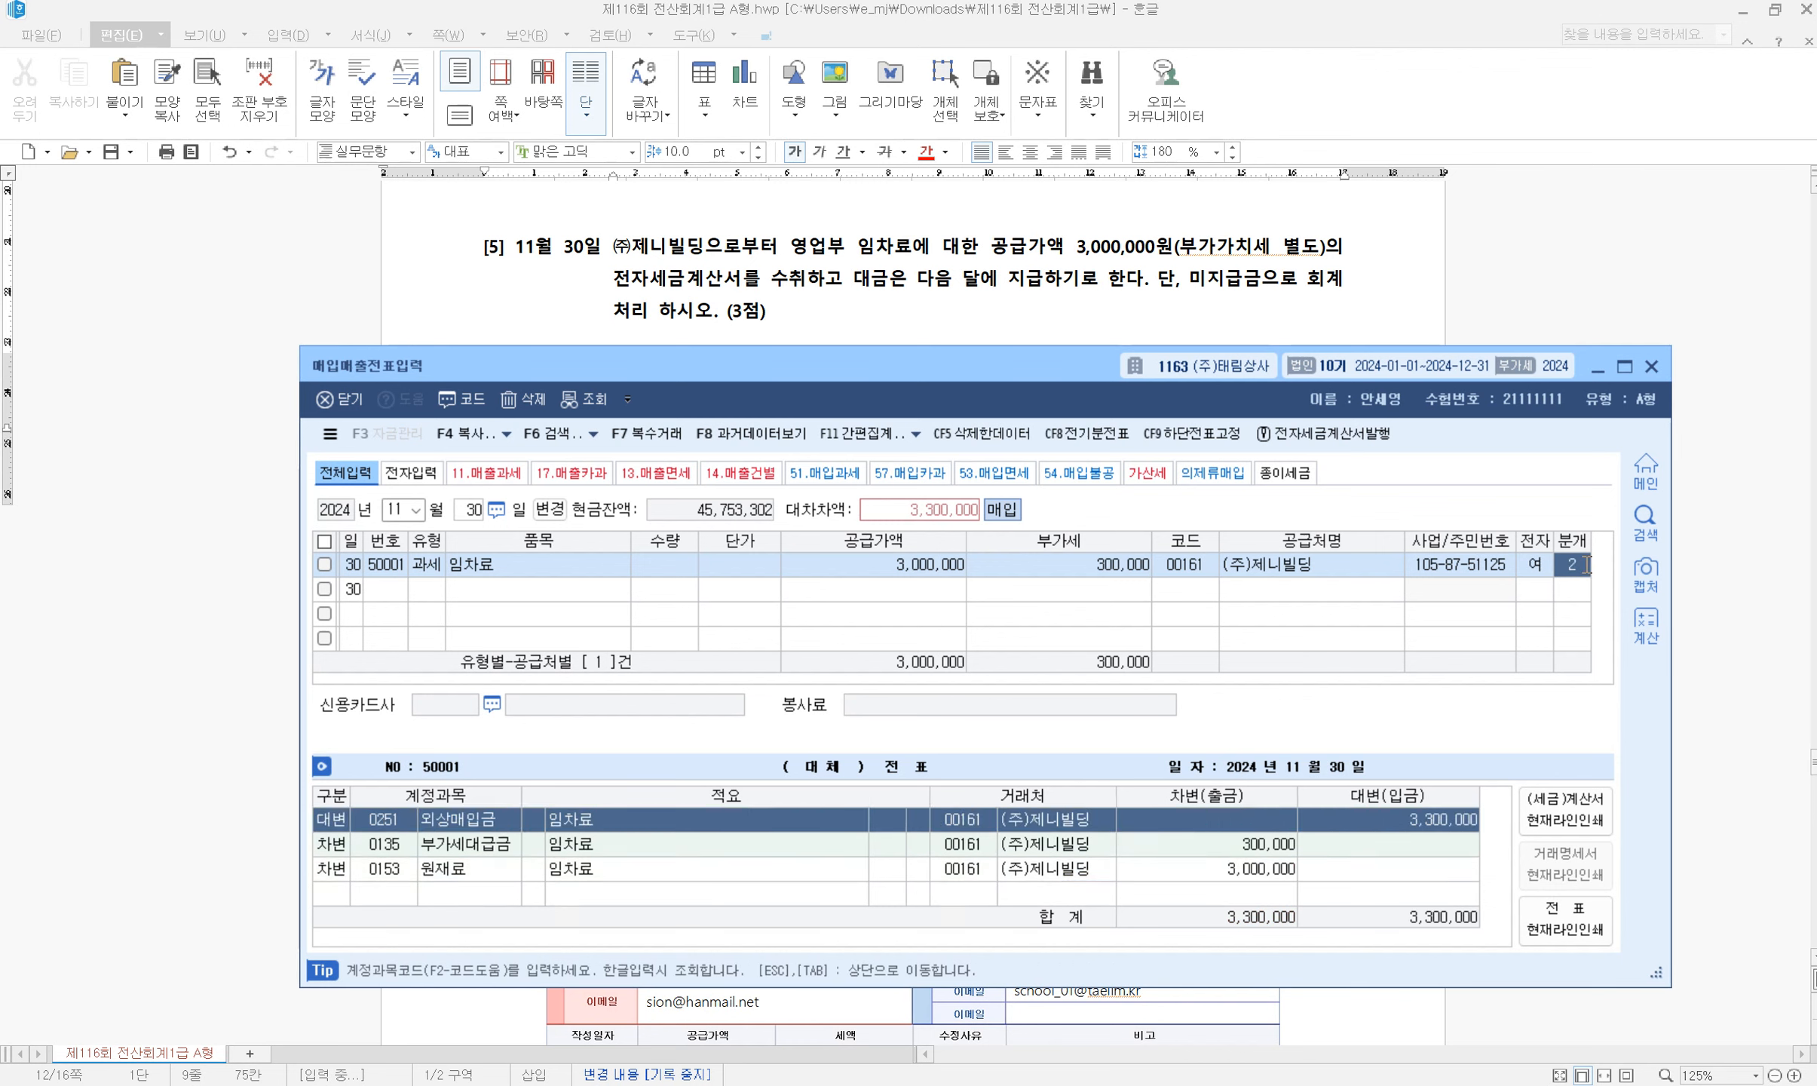
Change the credit line's account to 253 (미지급금) in the November 30 rent voucher
key(Up)
key(Up)
text(253)
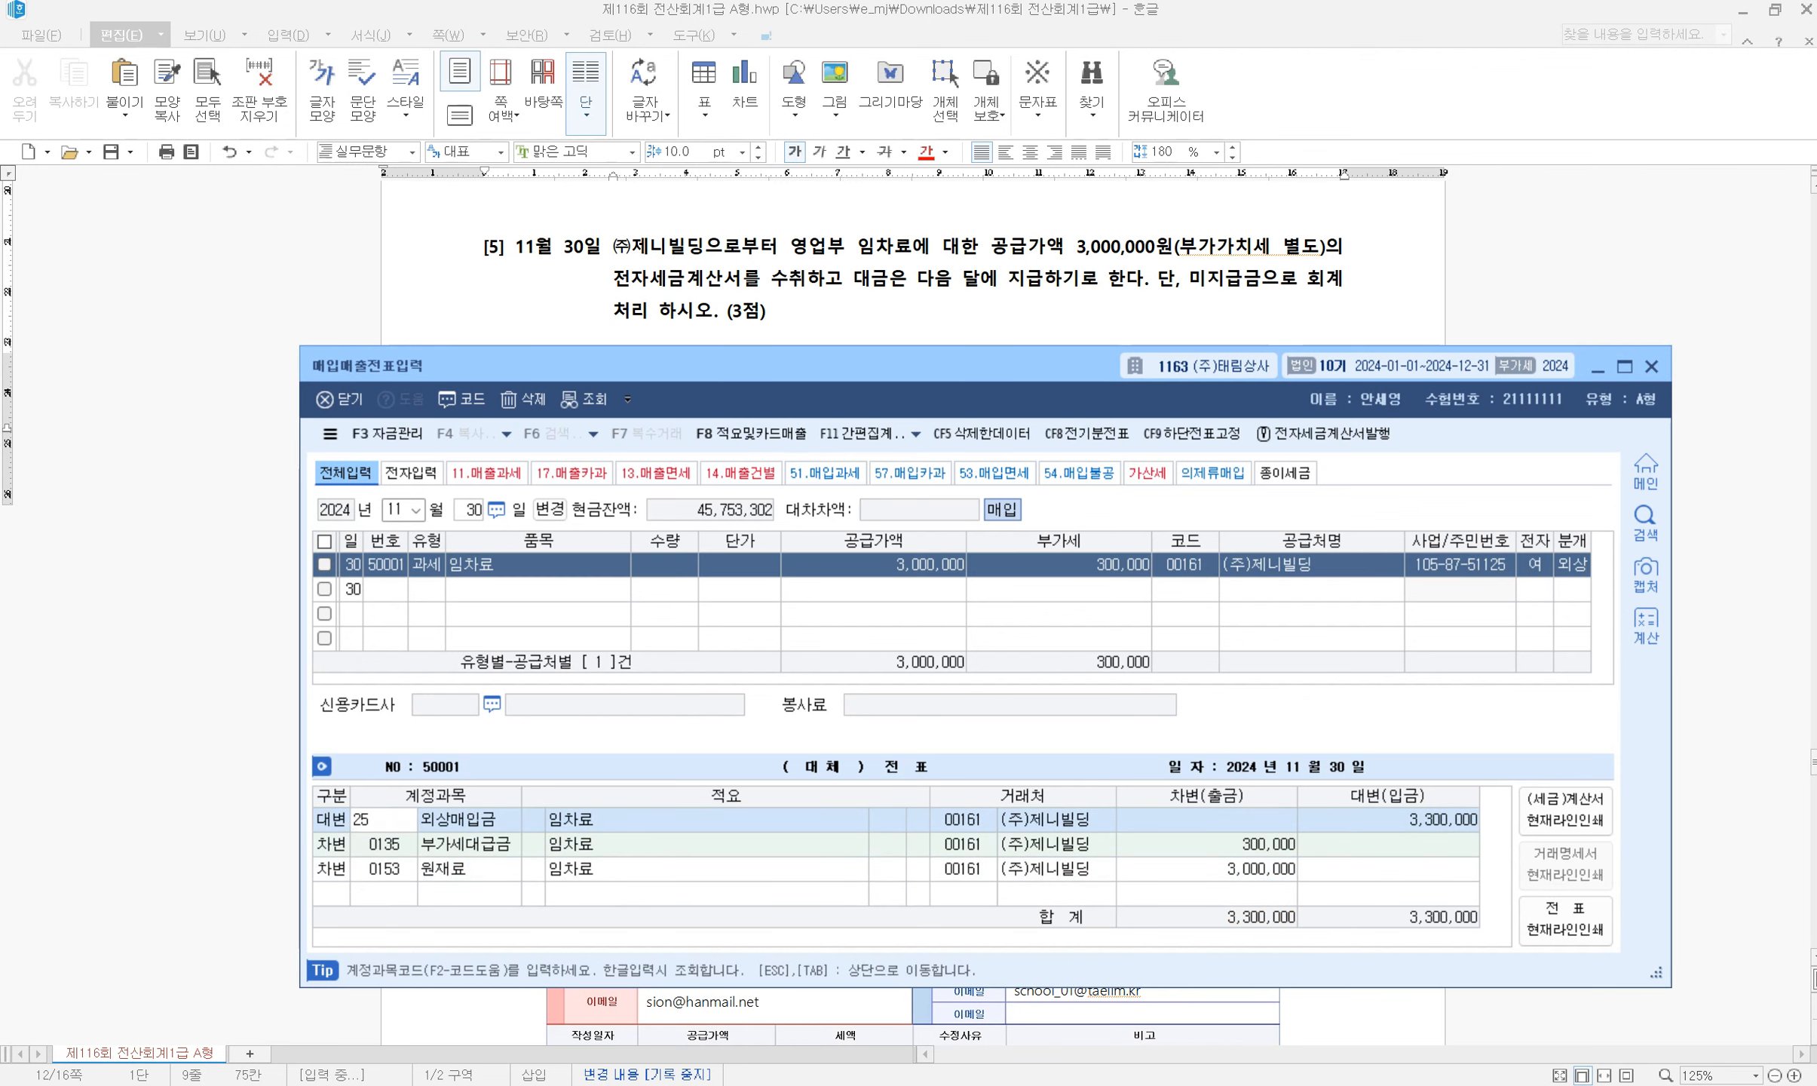
key(Return)
Change the 원재료 debit line's account to 819 (임차료) in the November 30 rent voucher
key(Down)
key(Down)
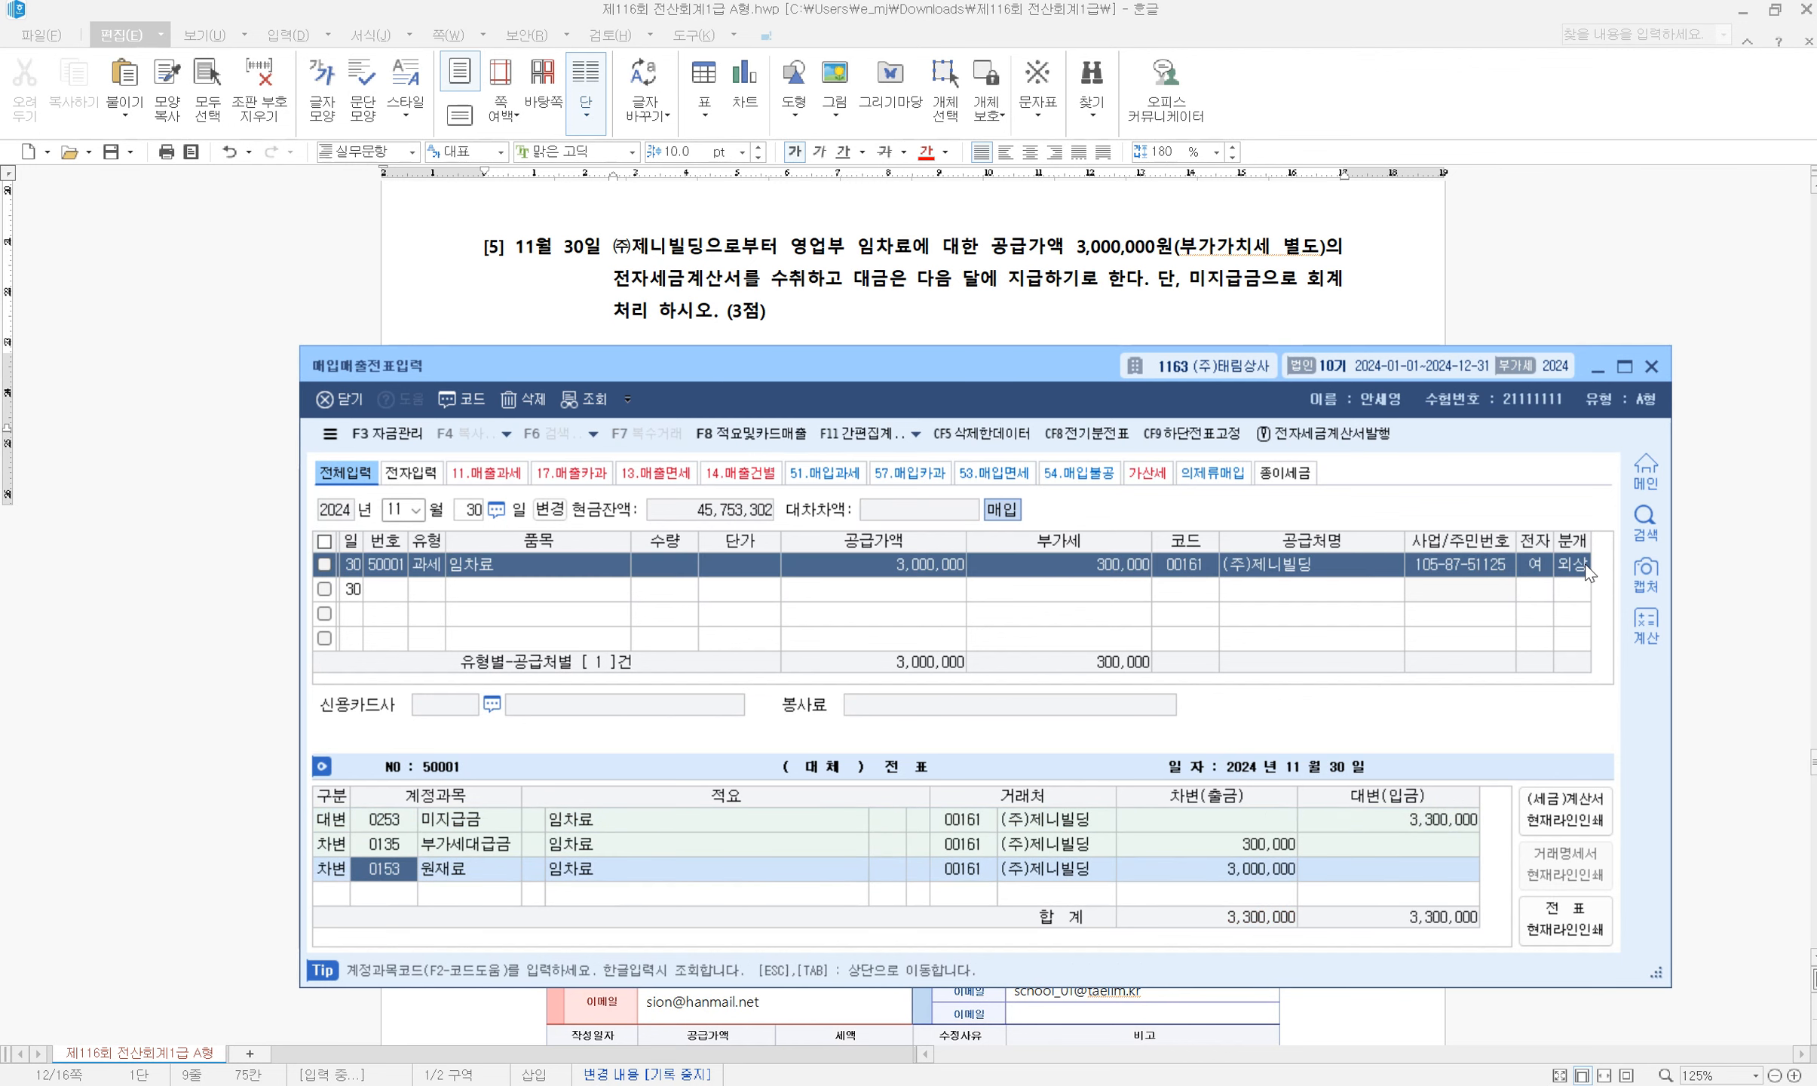
text(819)
key(Return)
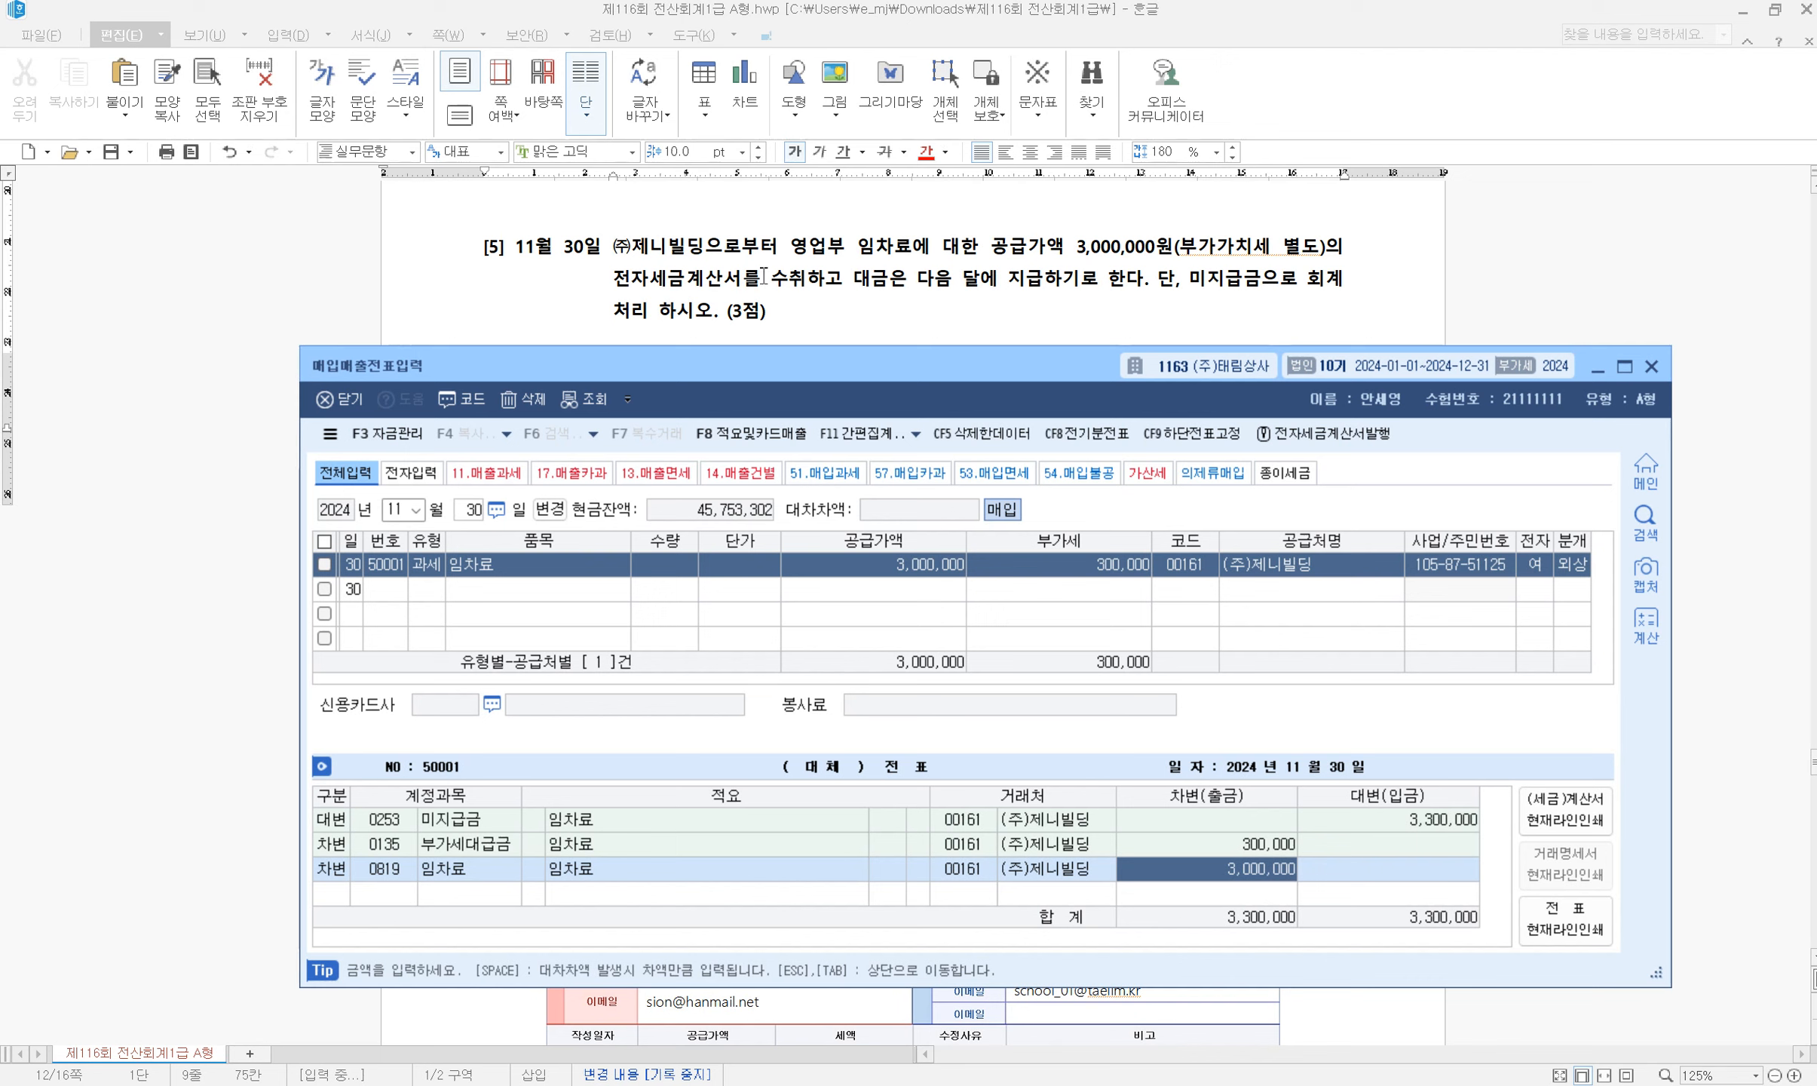
Bring up question [6], set the voucher date to December 10, and set the new line's type to 54 (불공)
scroll(867, 321, down, 10)
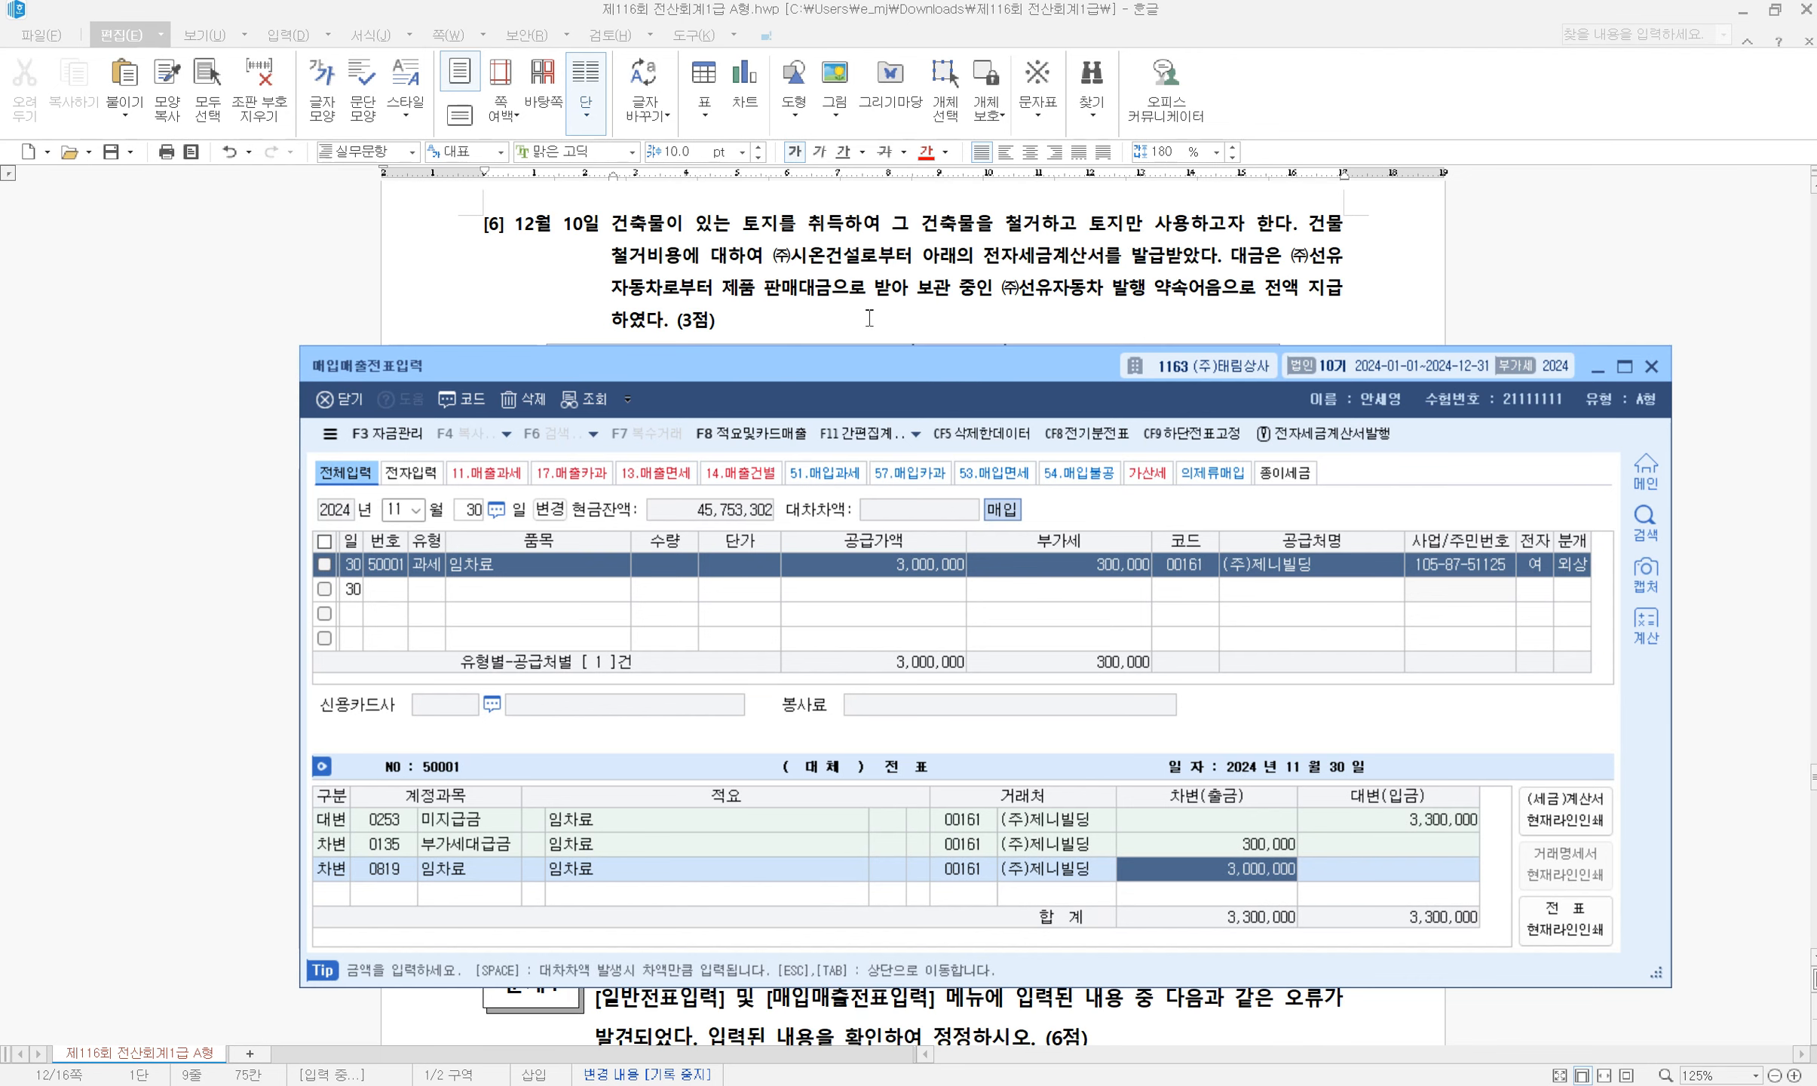
click(399, 509)
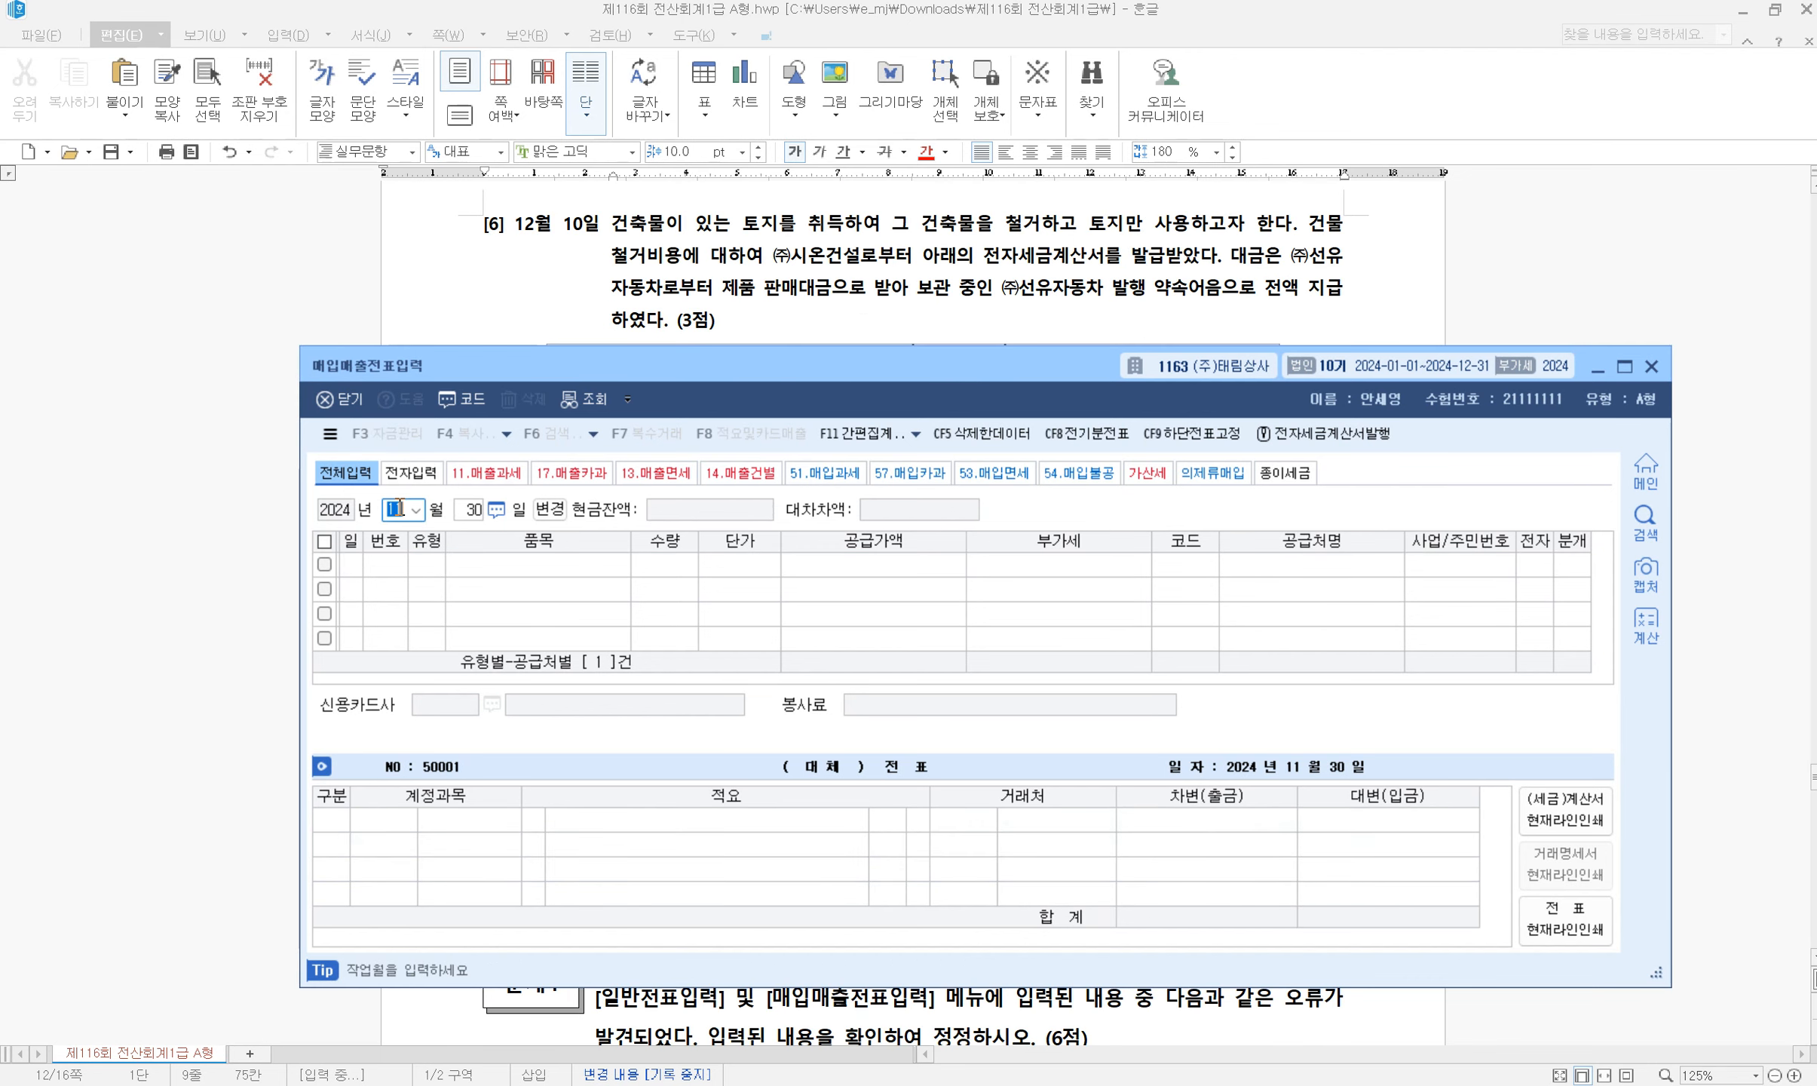
text(12)
key(Return)
text(10)
key(Return)
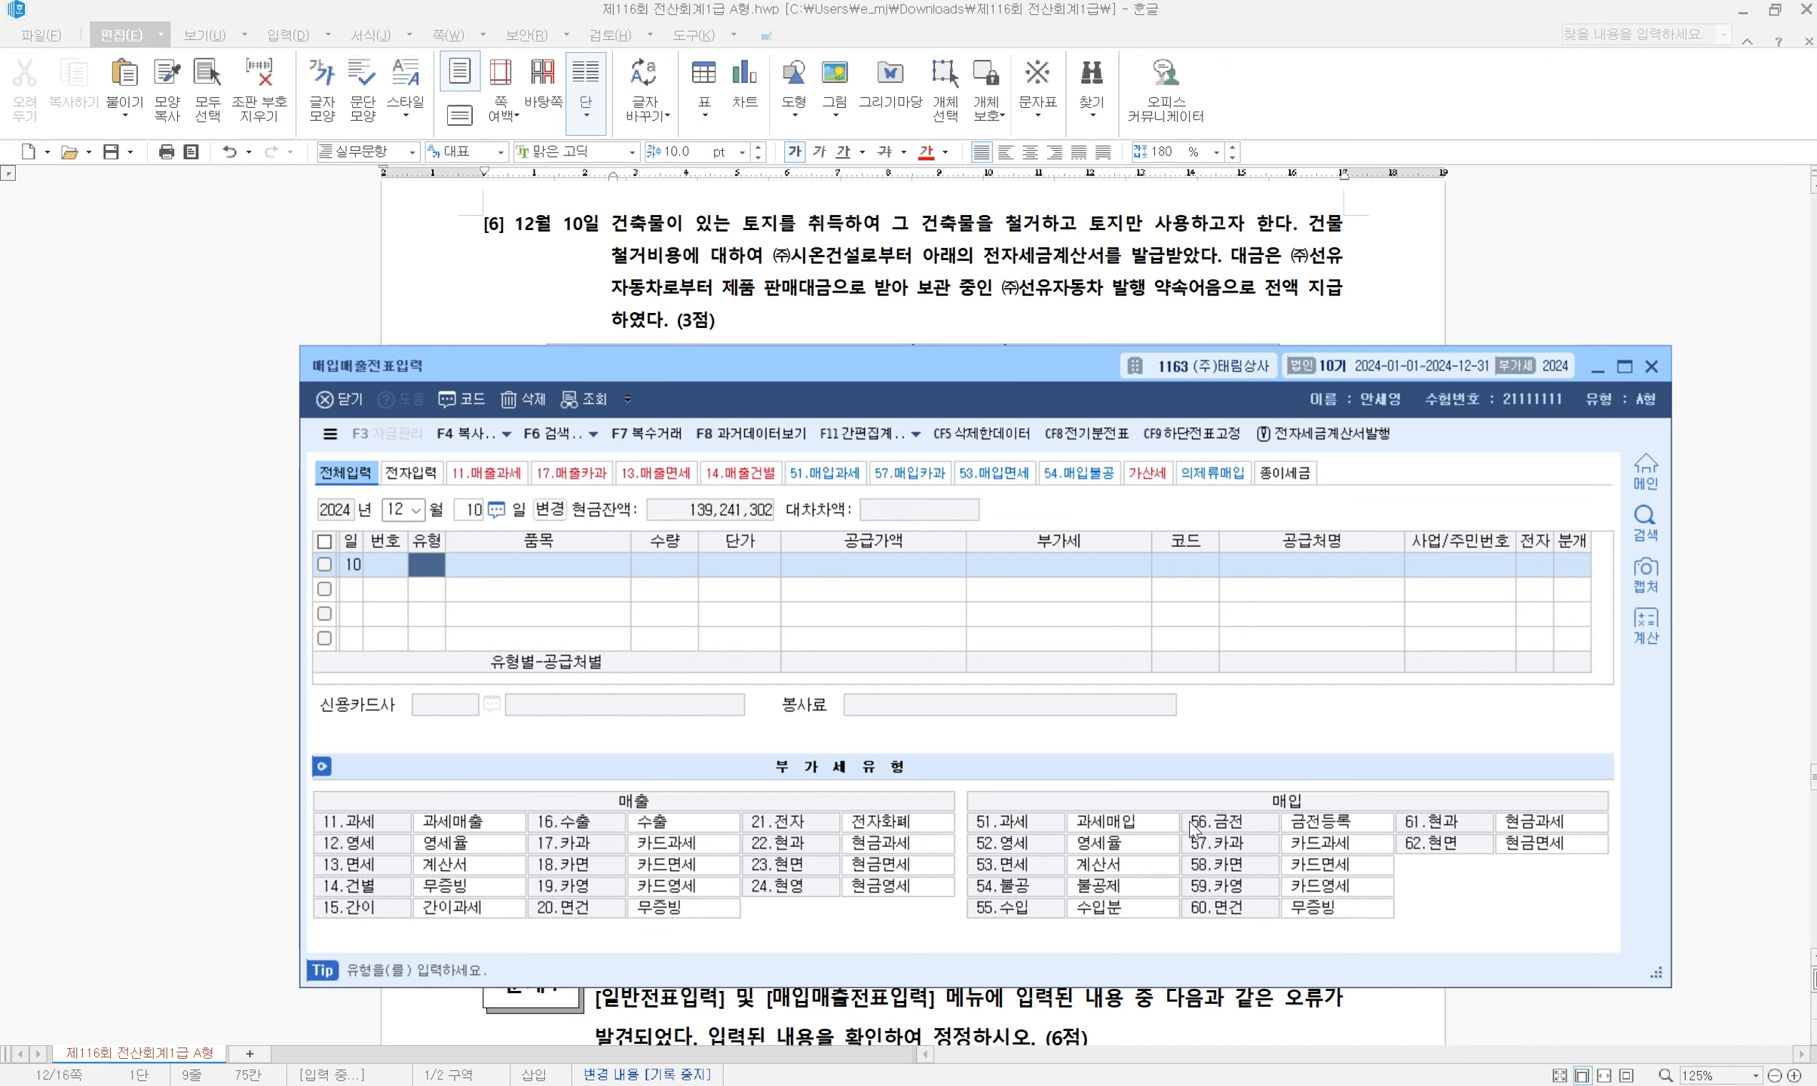
text(54)
key(Return)
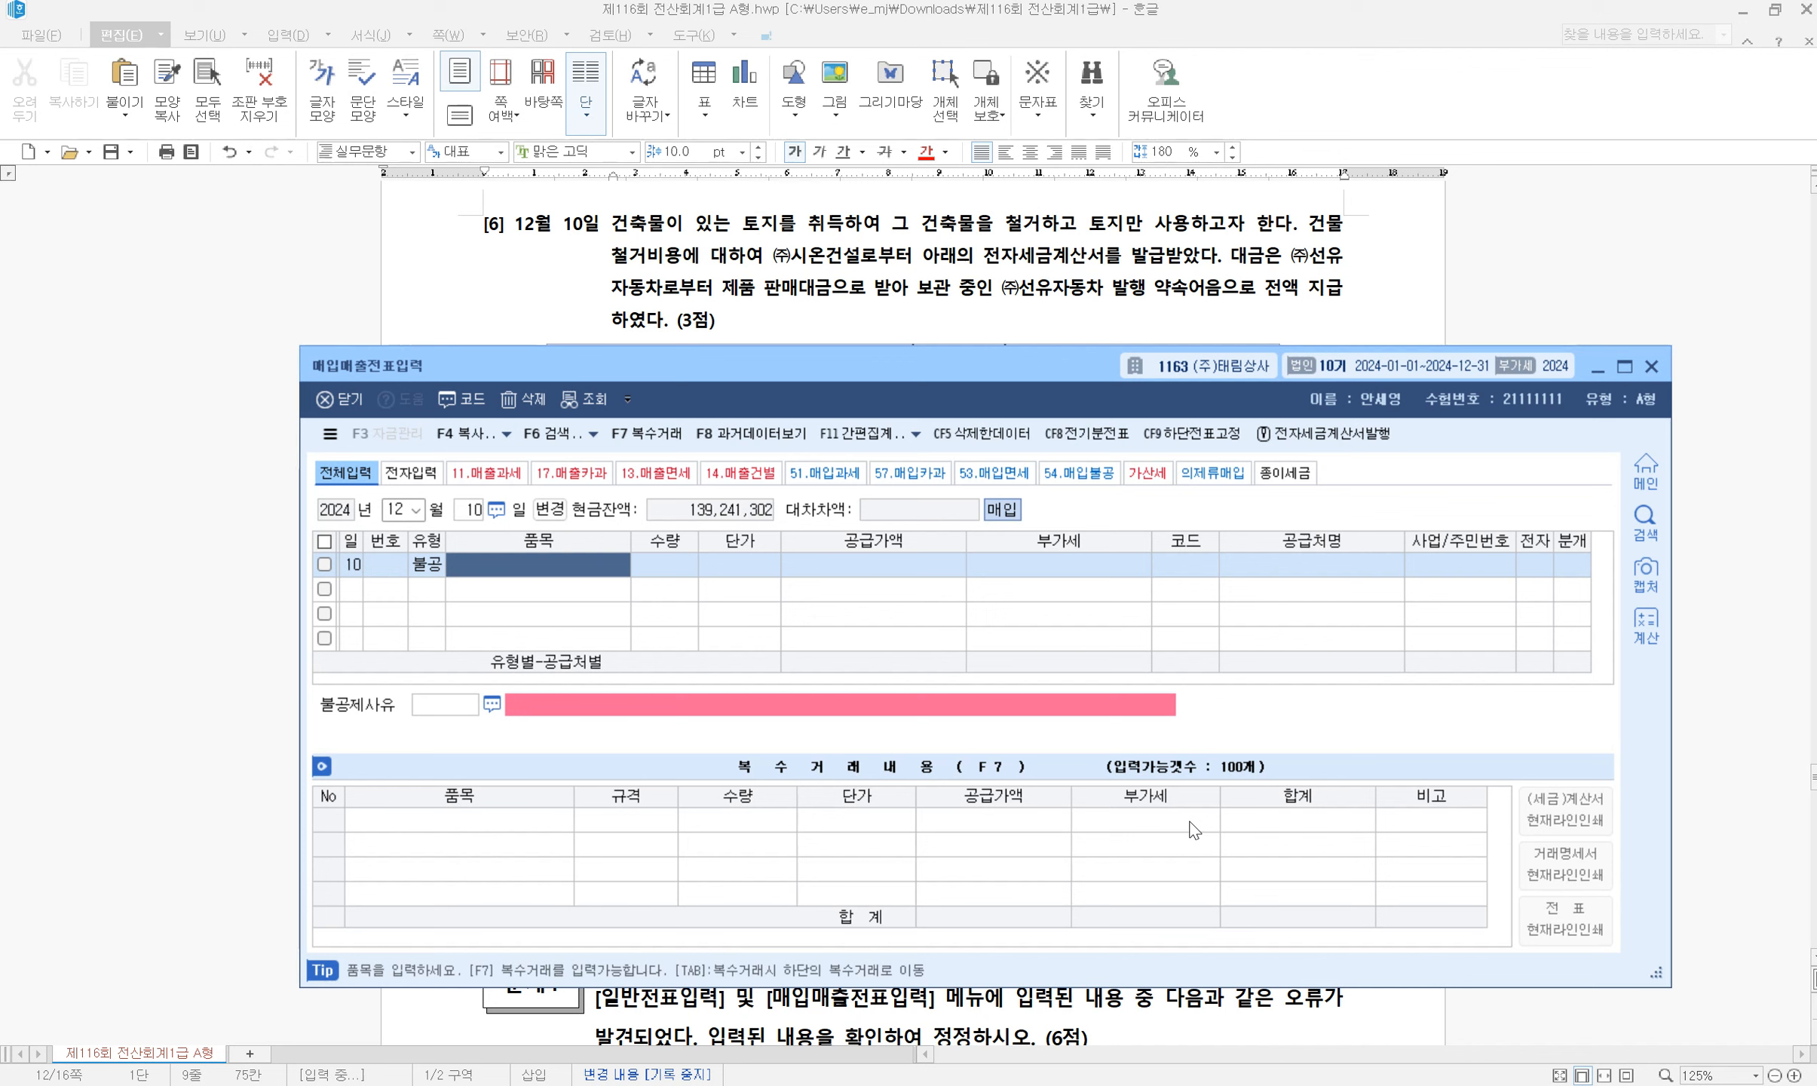
Enter 건물 철거비용 as the item name on the December 10 불공 line
text(토지 철거비요)
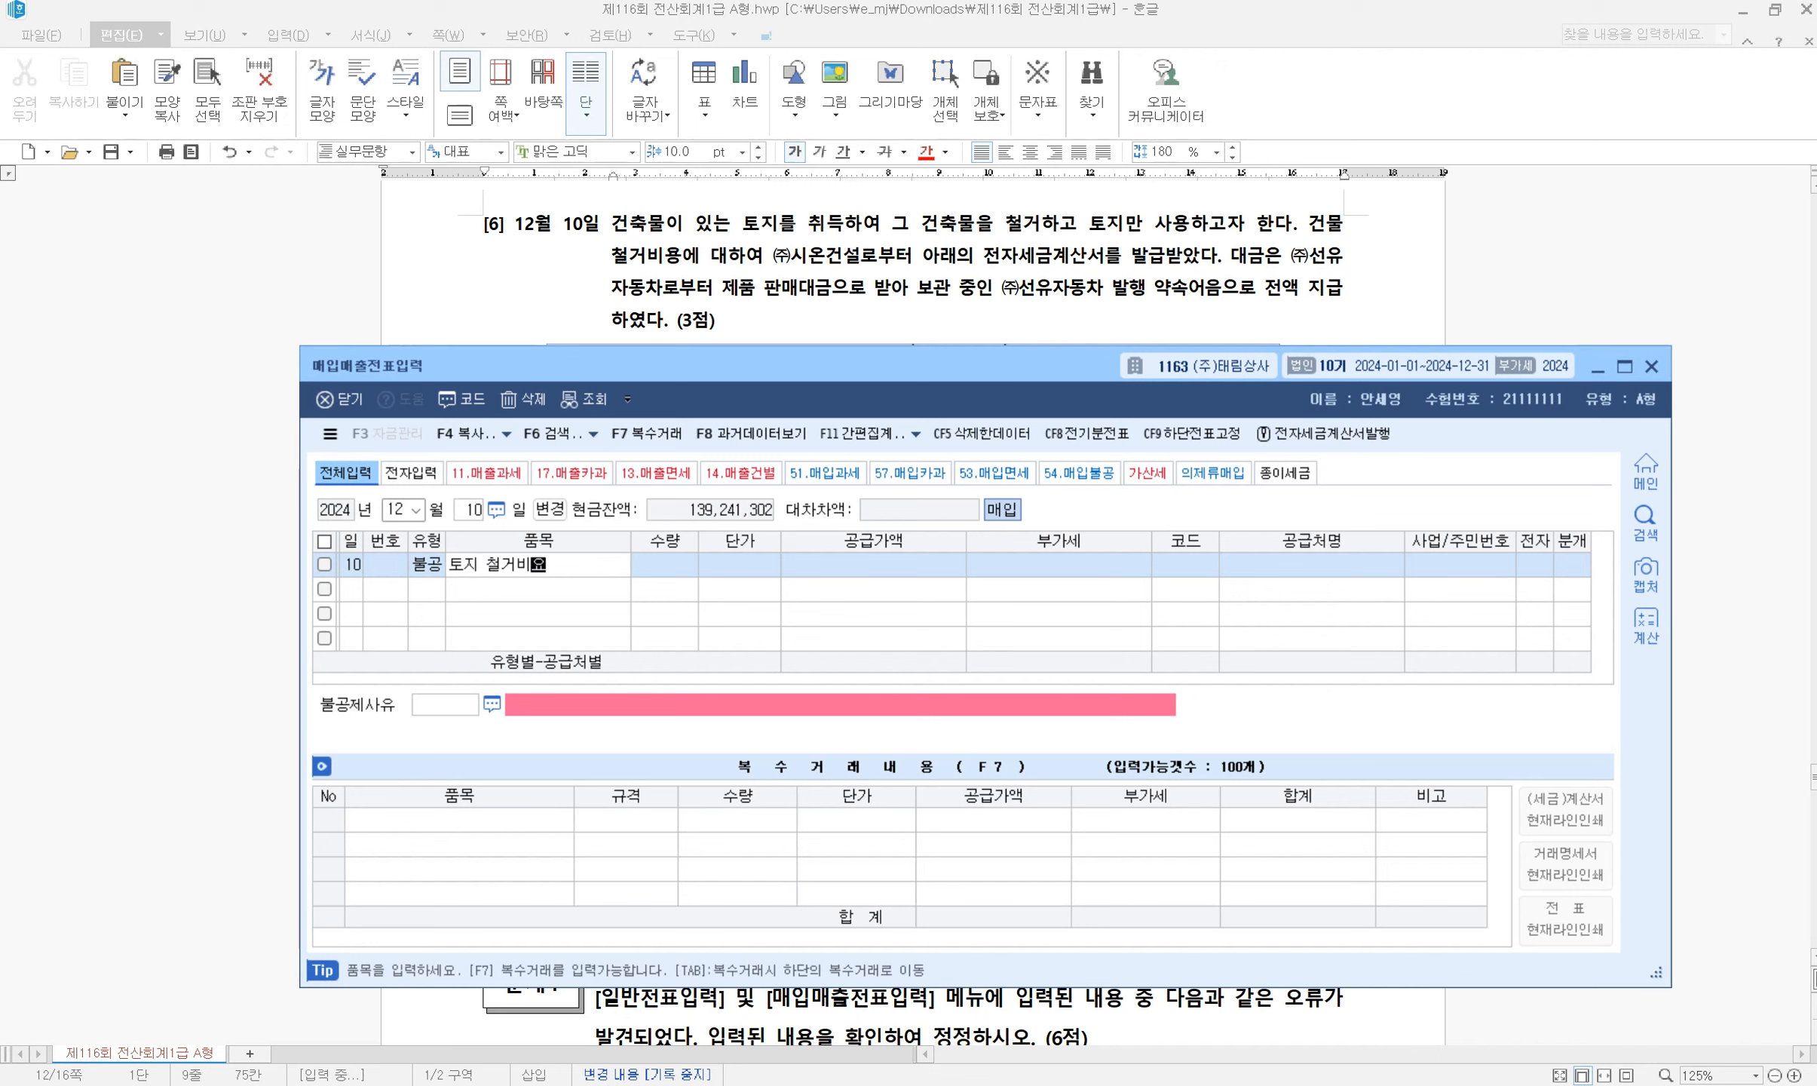
key(Home)
key(Delete)
key(Delete)
text(건물)
key(Return)
key(Return)
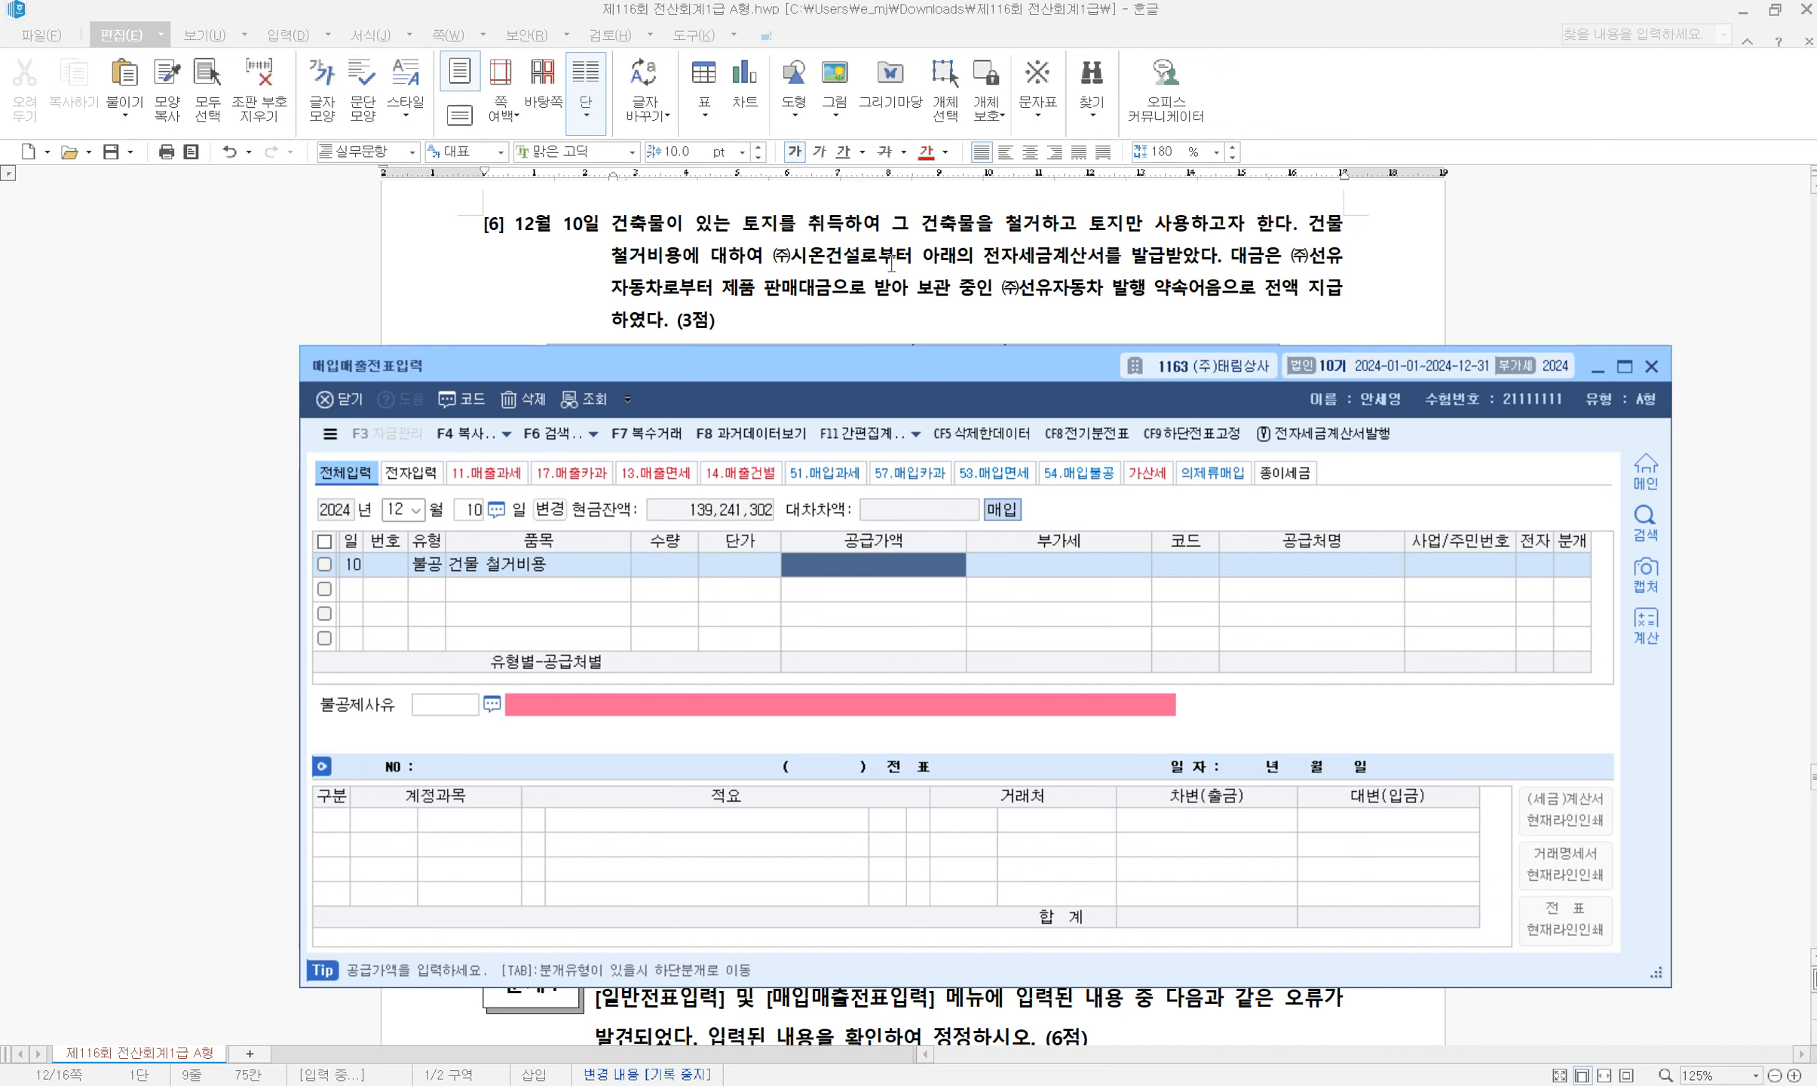
Take the supply amount from question [6]'s tax invoice and enter 60,000,000 on the demolition cost line
scroll(892, 316, down, 5)
scroll(892, 316, down, 3)
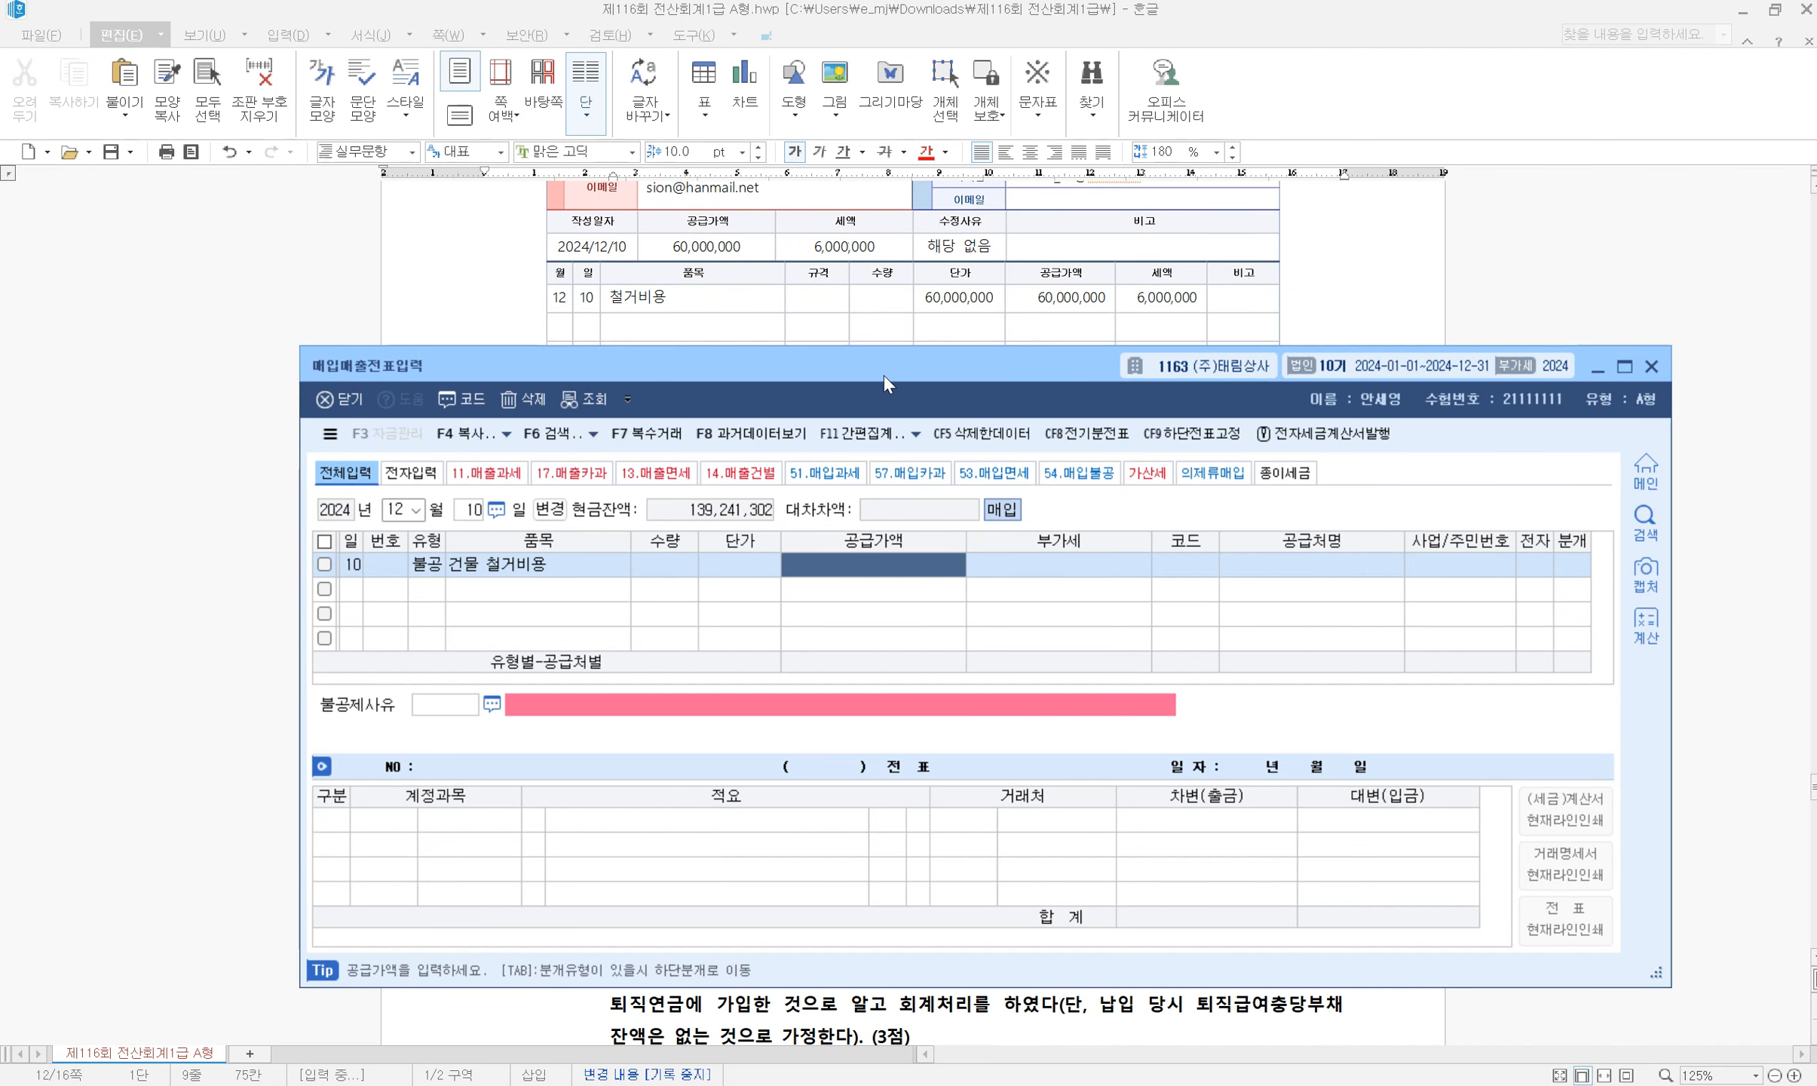
text(60,000,000)
key(Return)
key(Return)
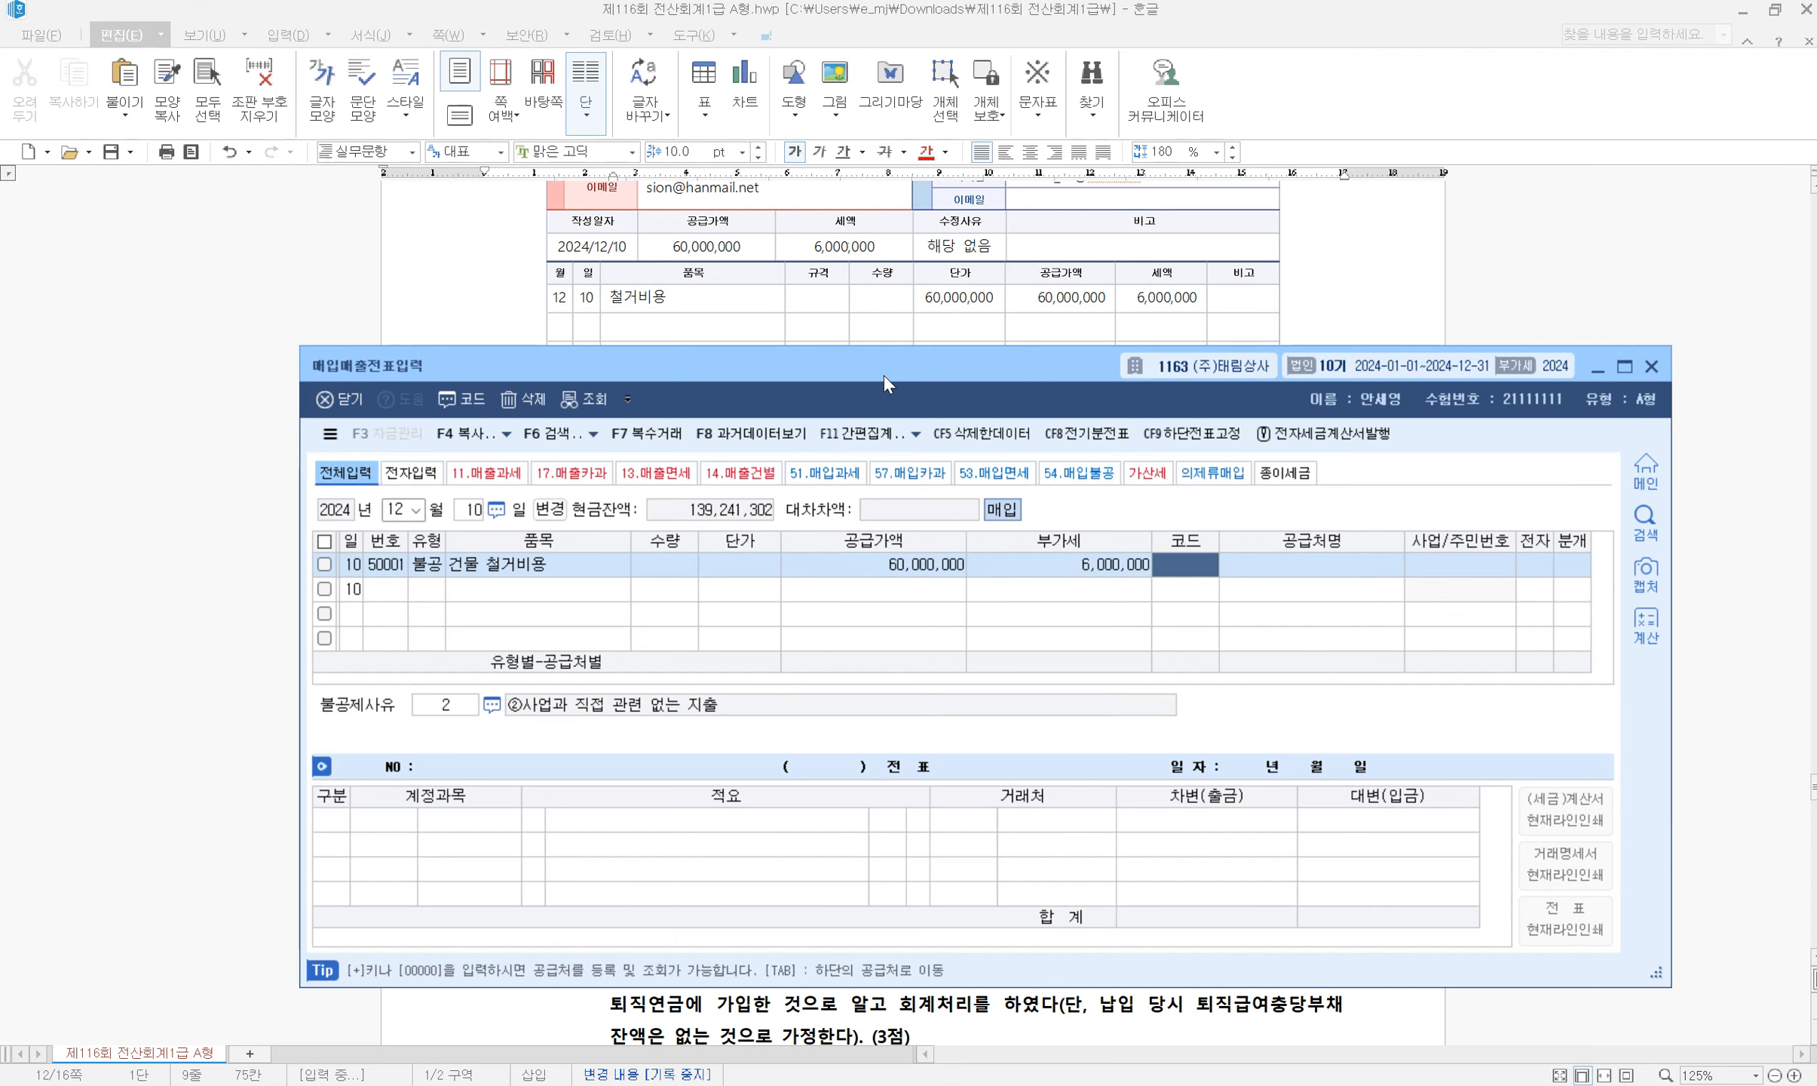
Set the demolition line's supplier to (주)시온건설 and mark it as an electronic invoice (1, 여)
scroll(945, 290, up, 5)
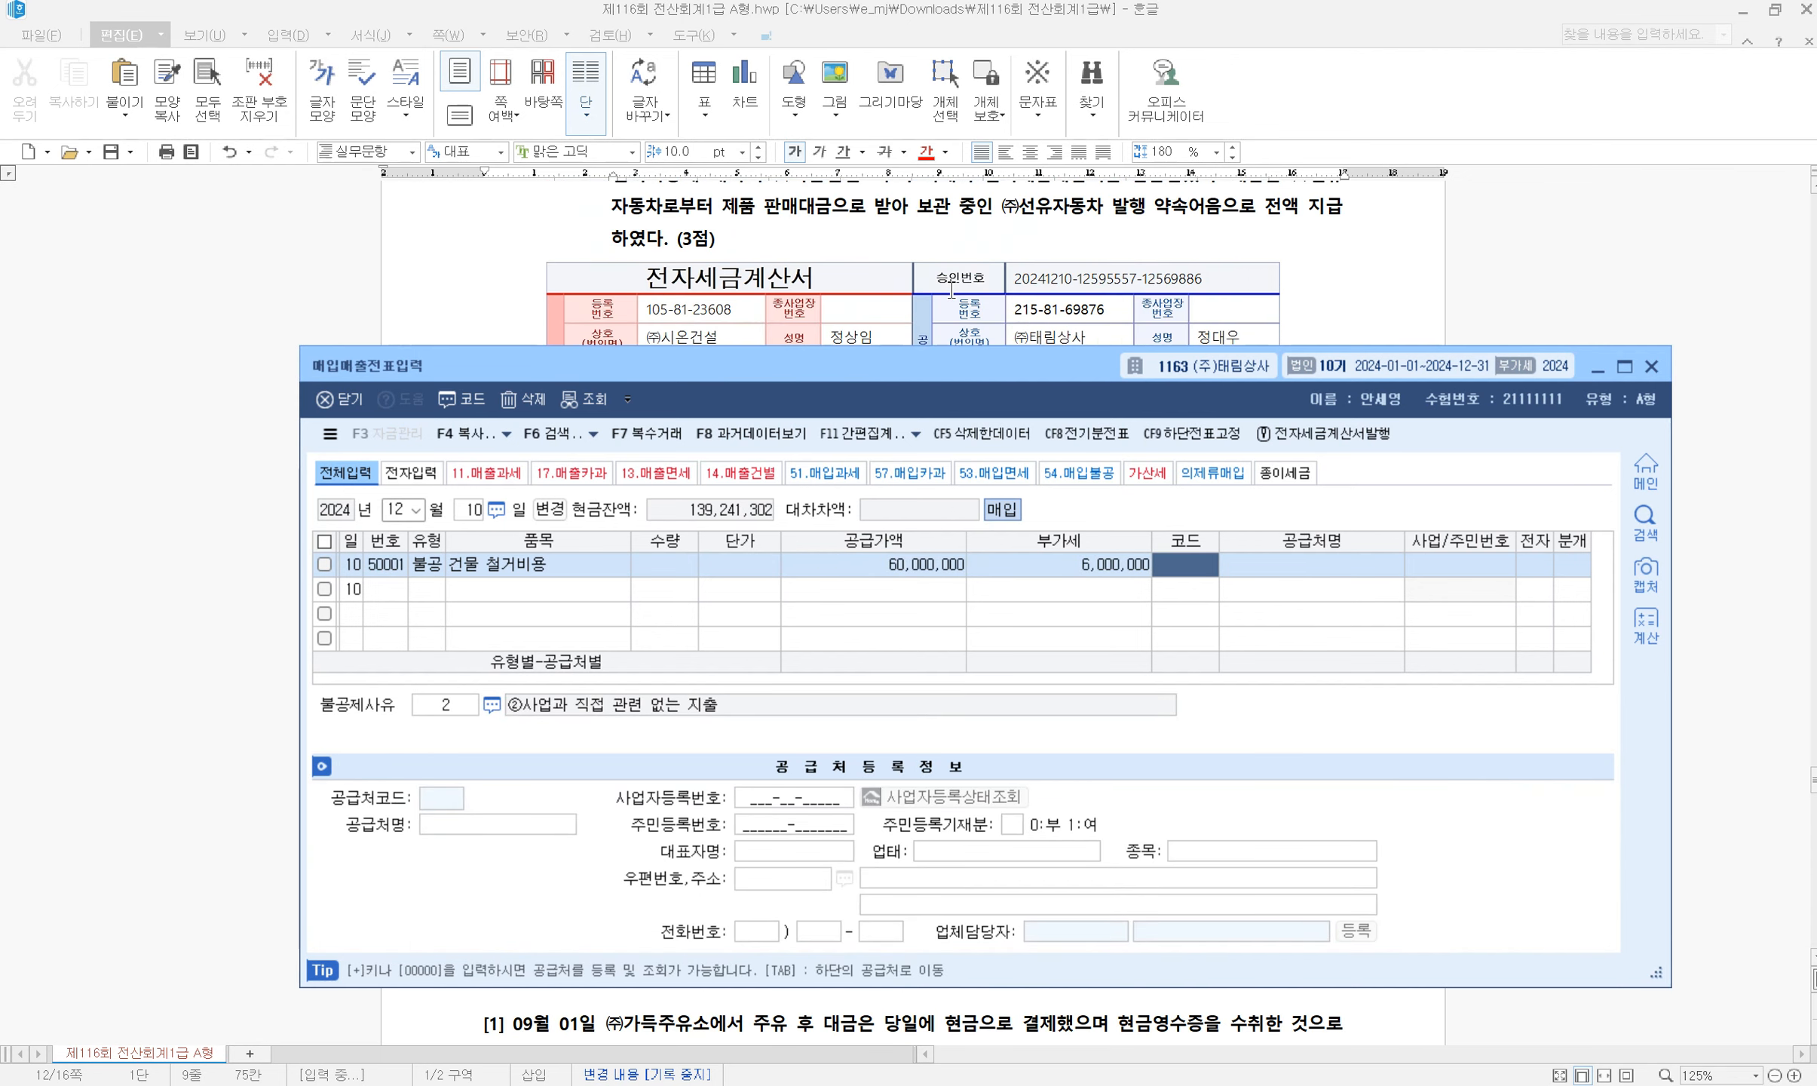
text(시온)
key(Return)
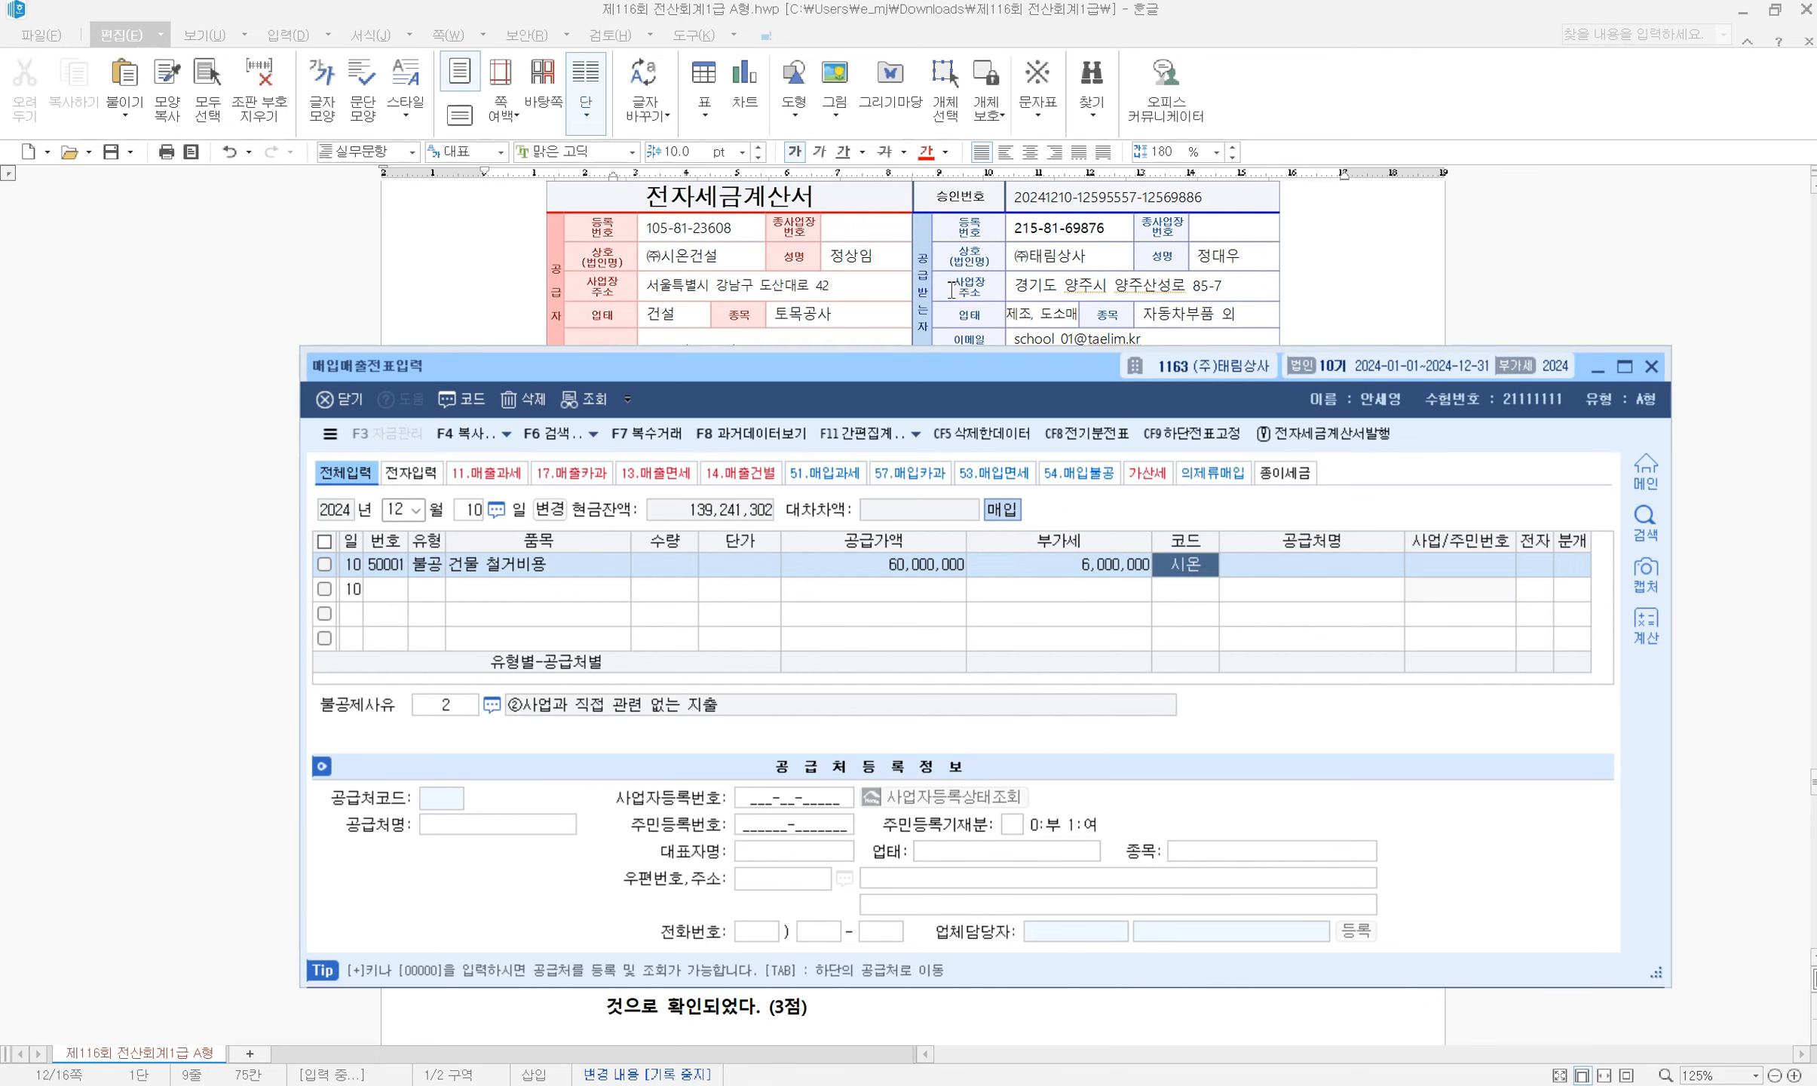
key(Return)
key(Return)
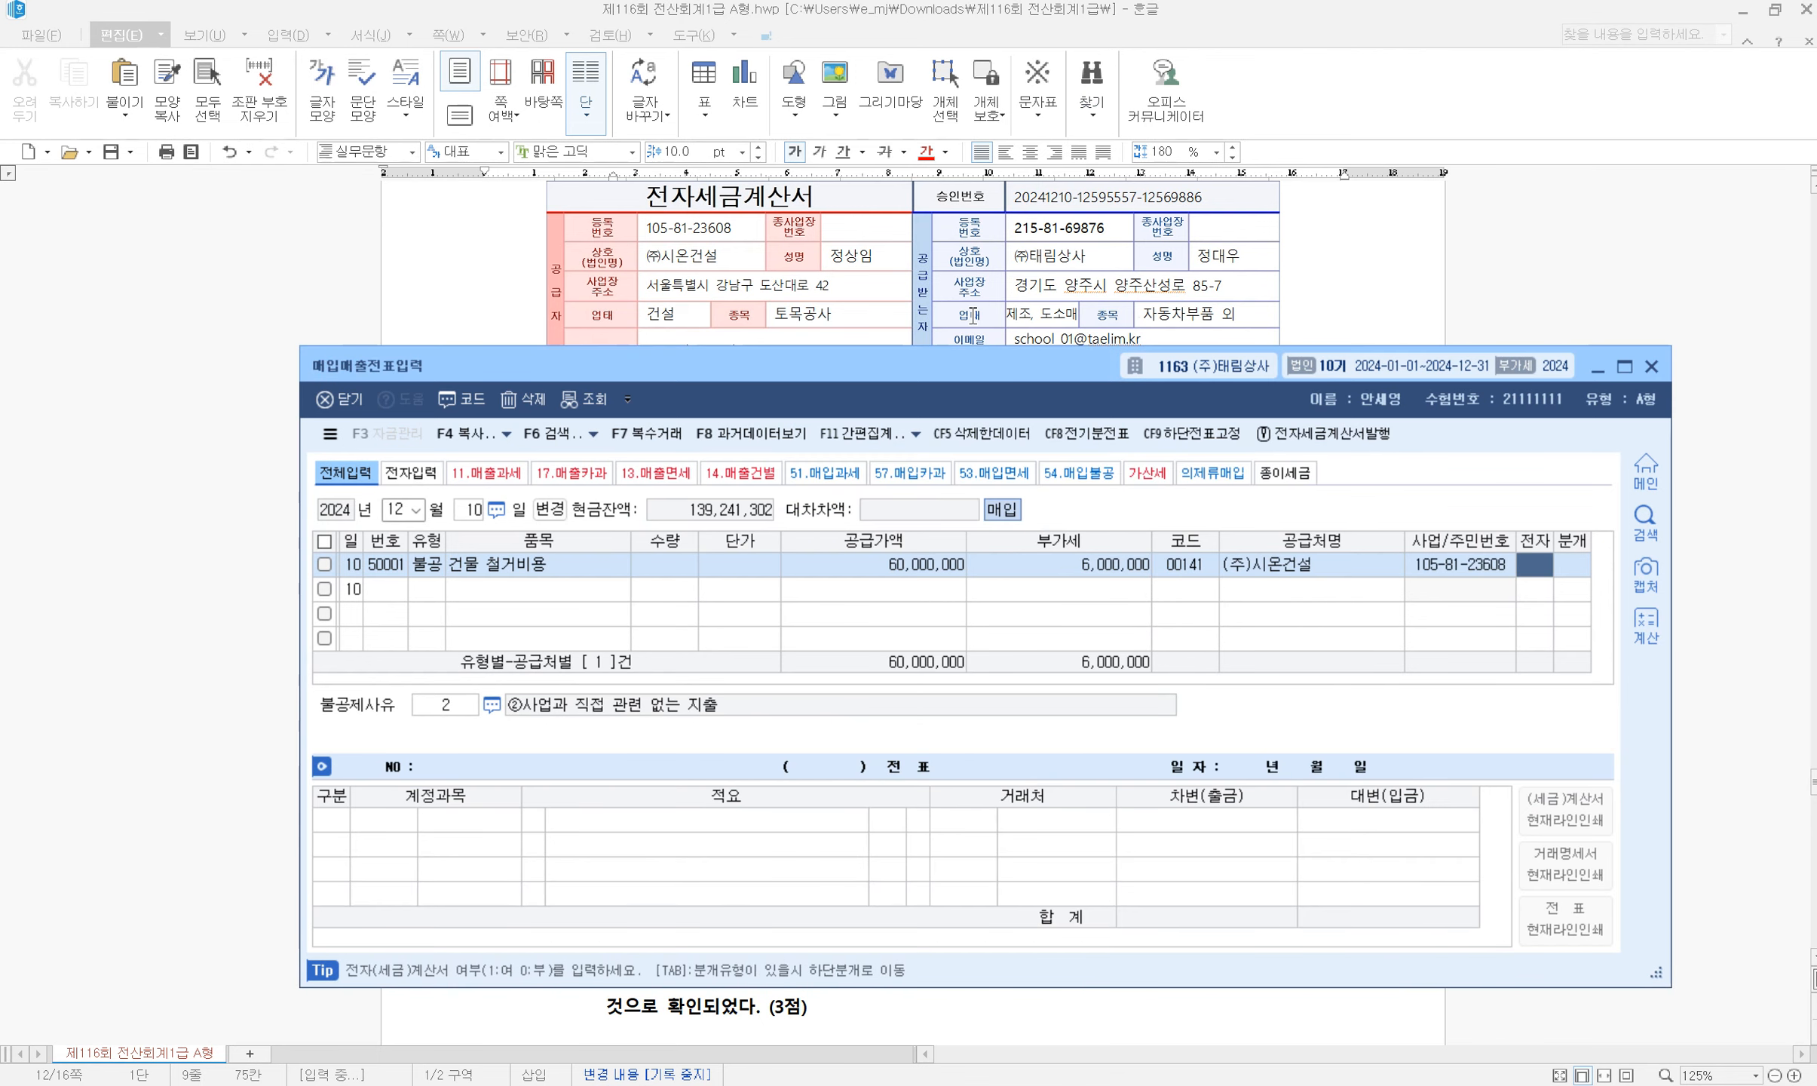
text(1)
key(Return)
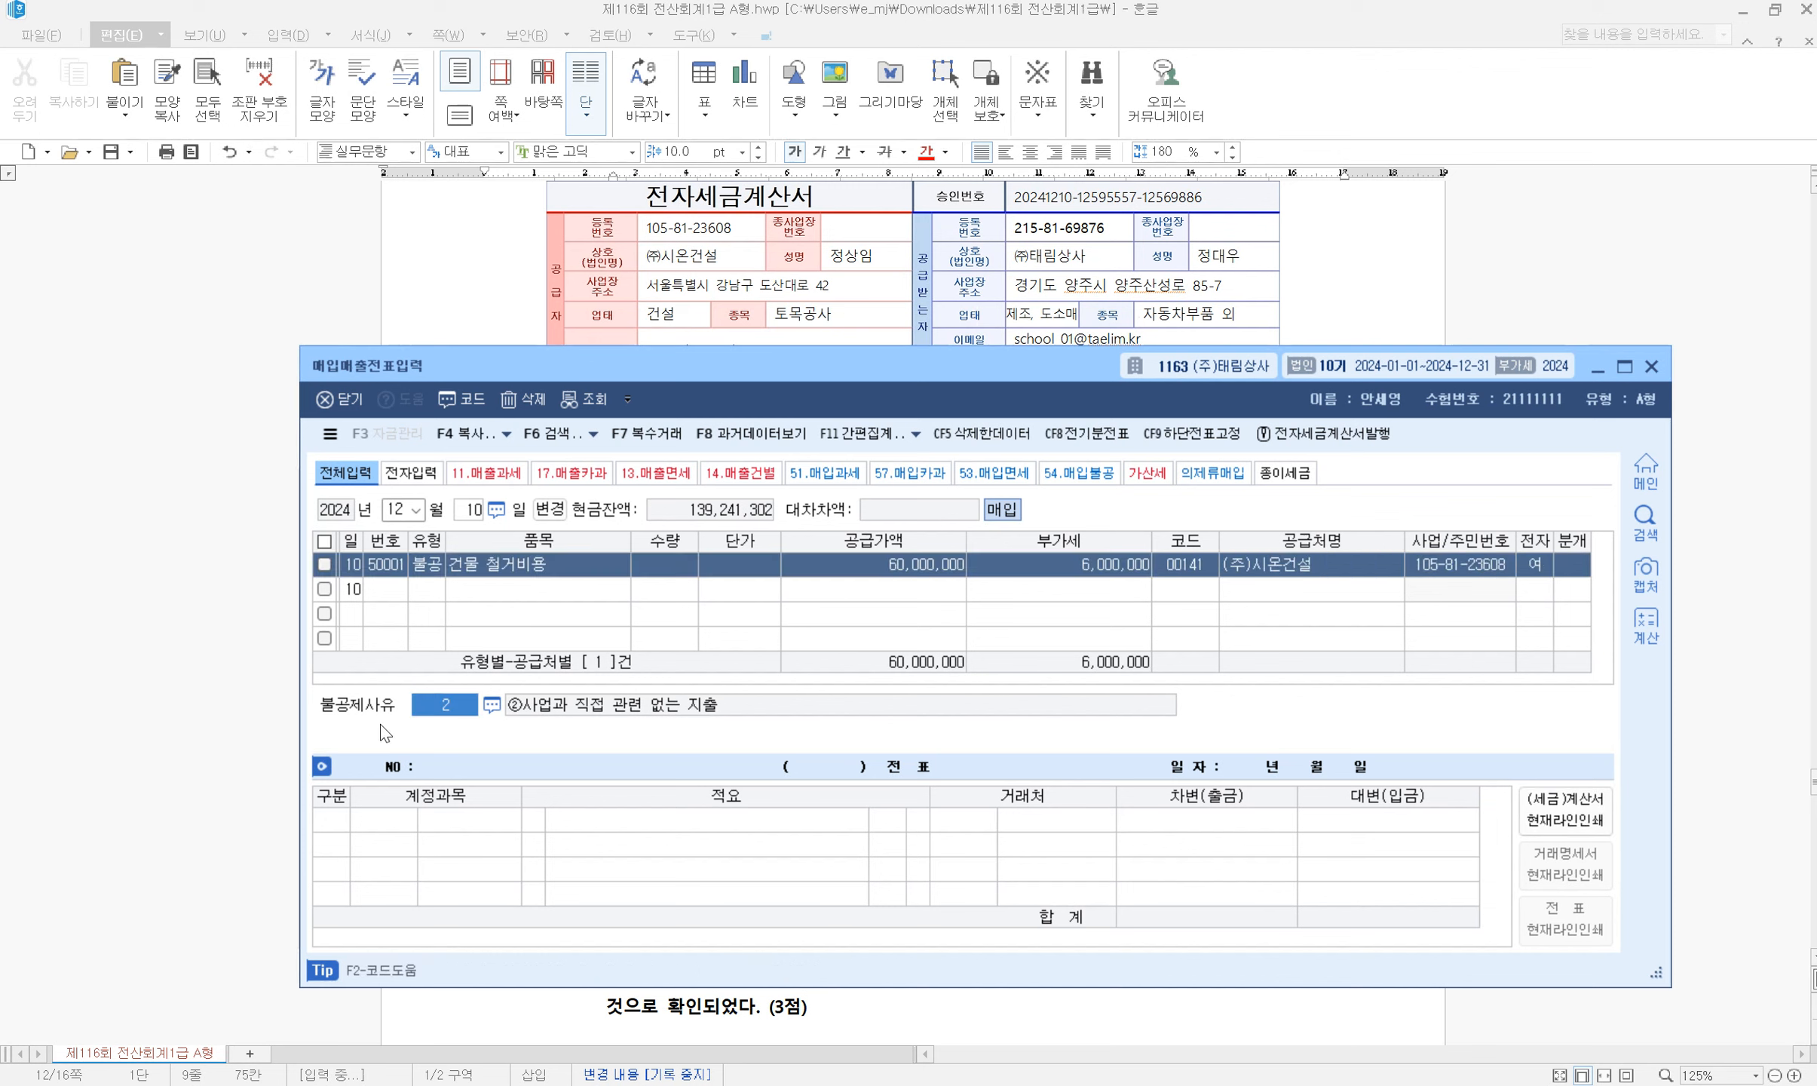
Set the non-deduction reason to 6 (토지의 자본적 지출 관련) and the journal type to 3 (혼합)
text(6)
key(Return)
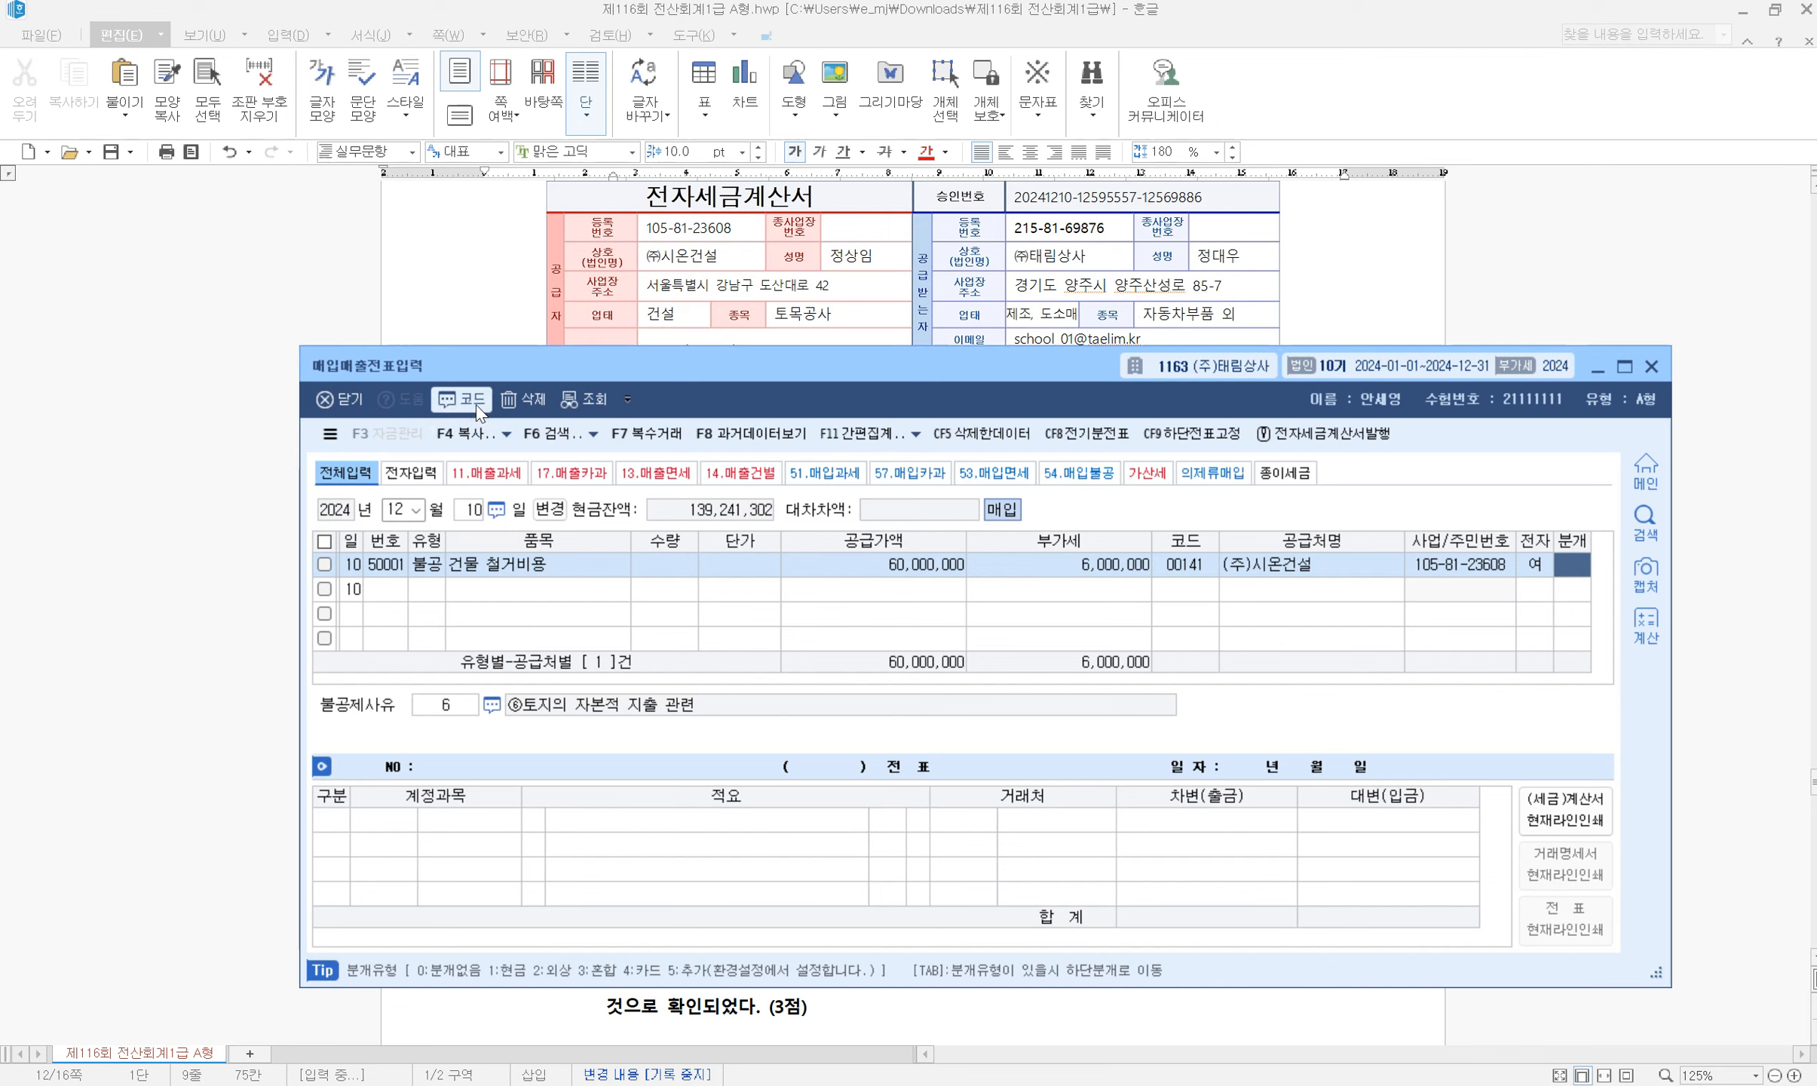
scroll(1072, 300, up, 10)
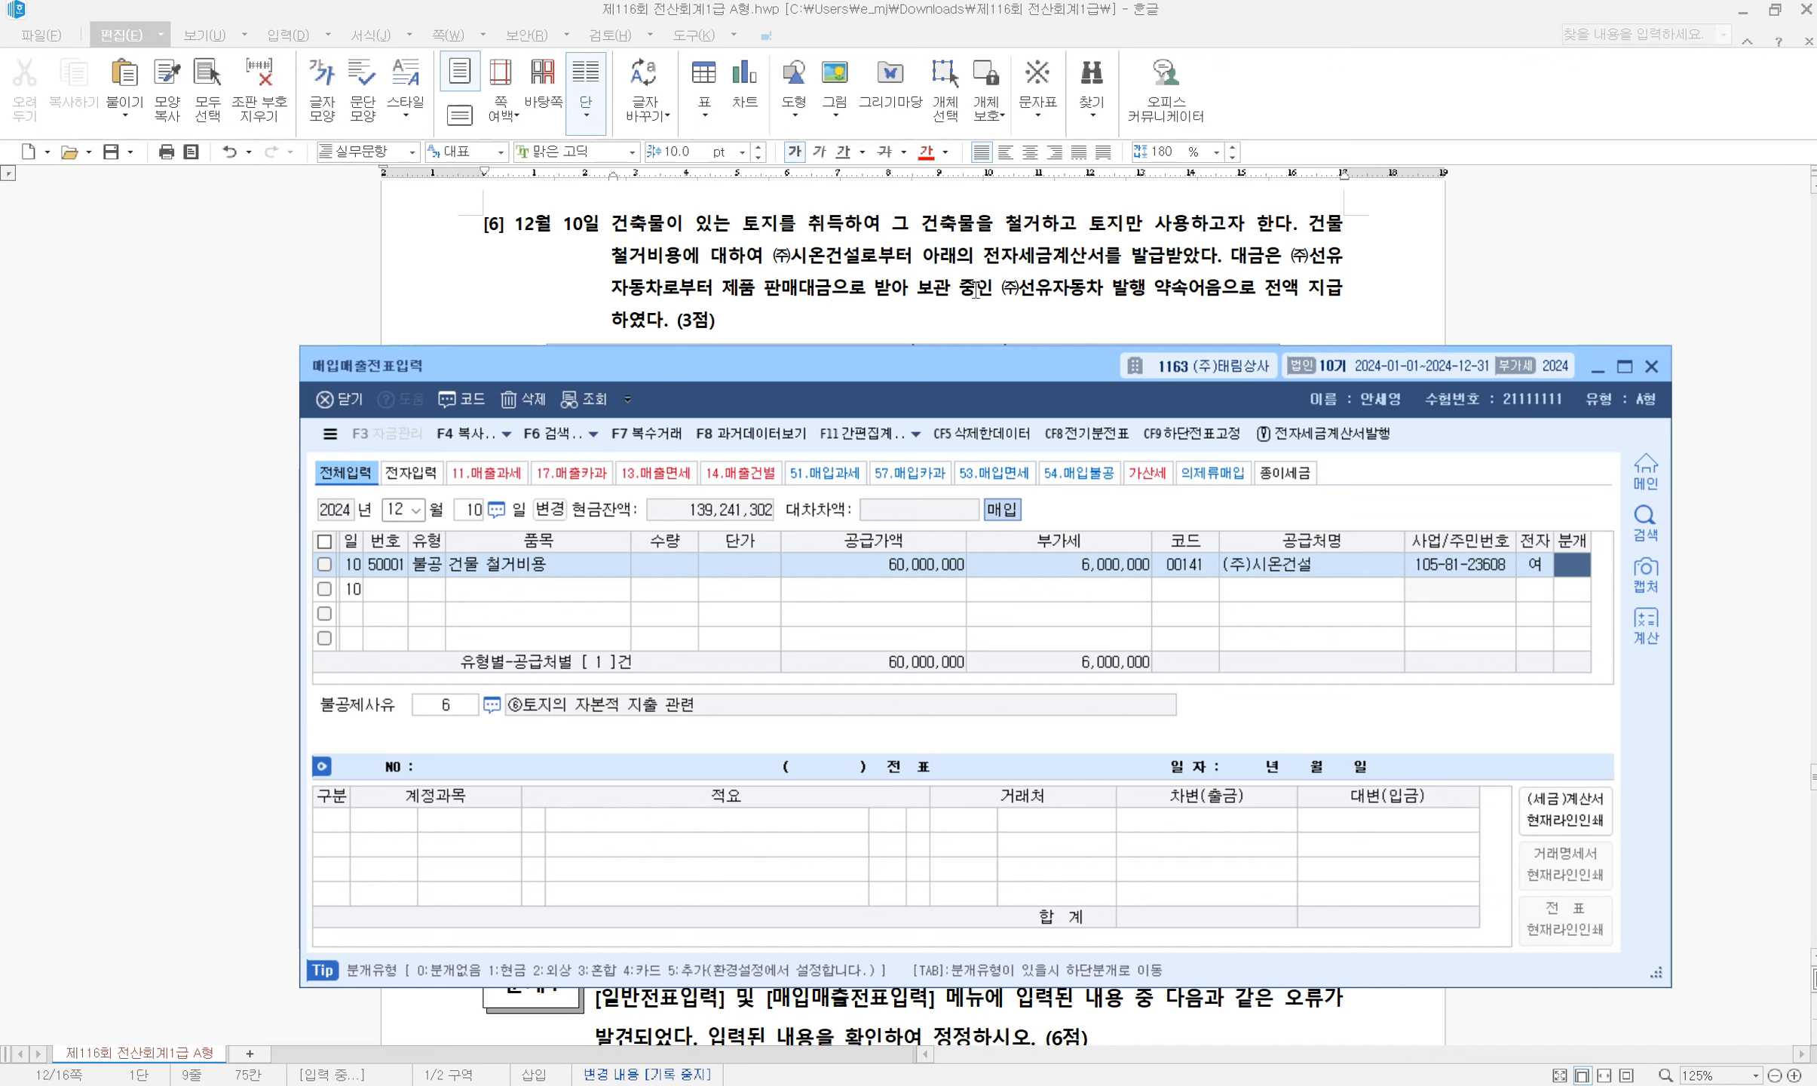
text(3)
key(Return)
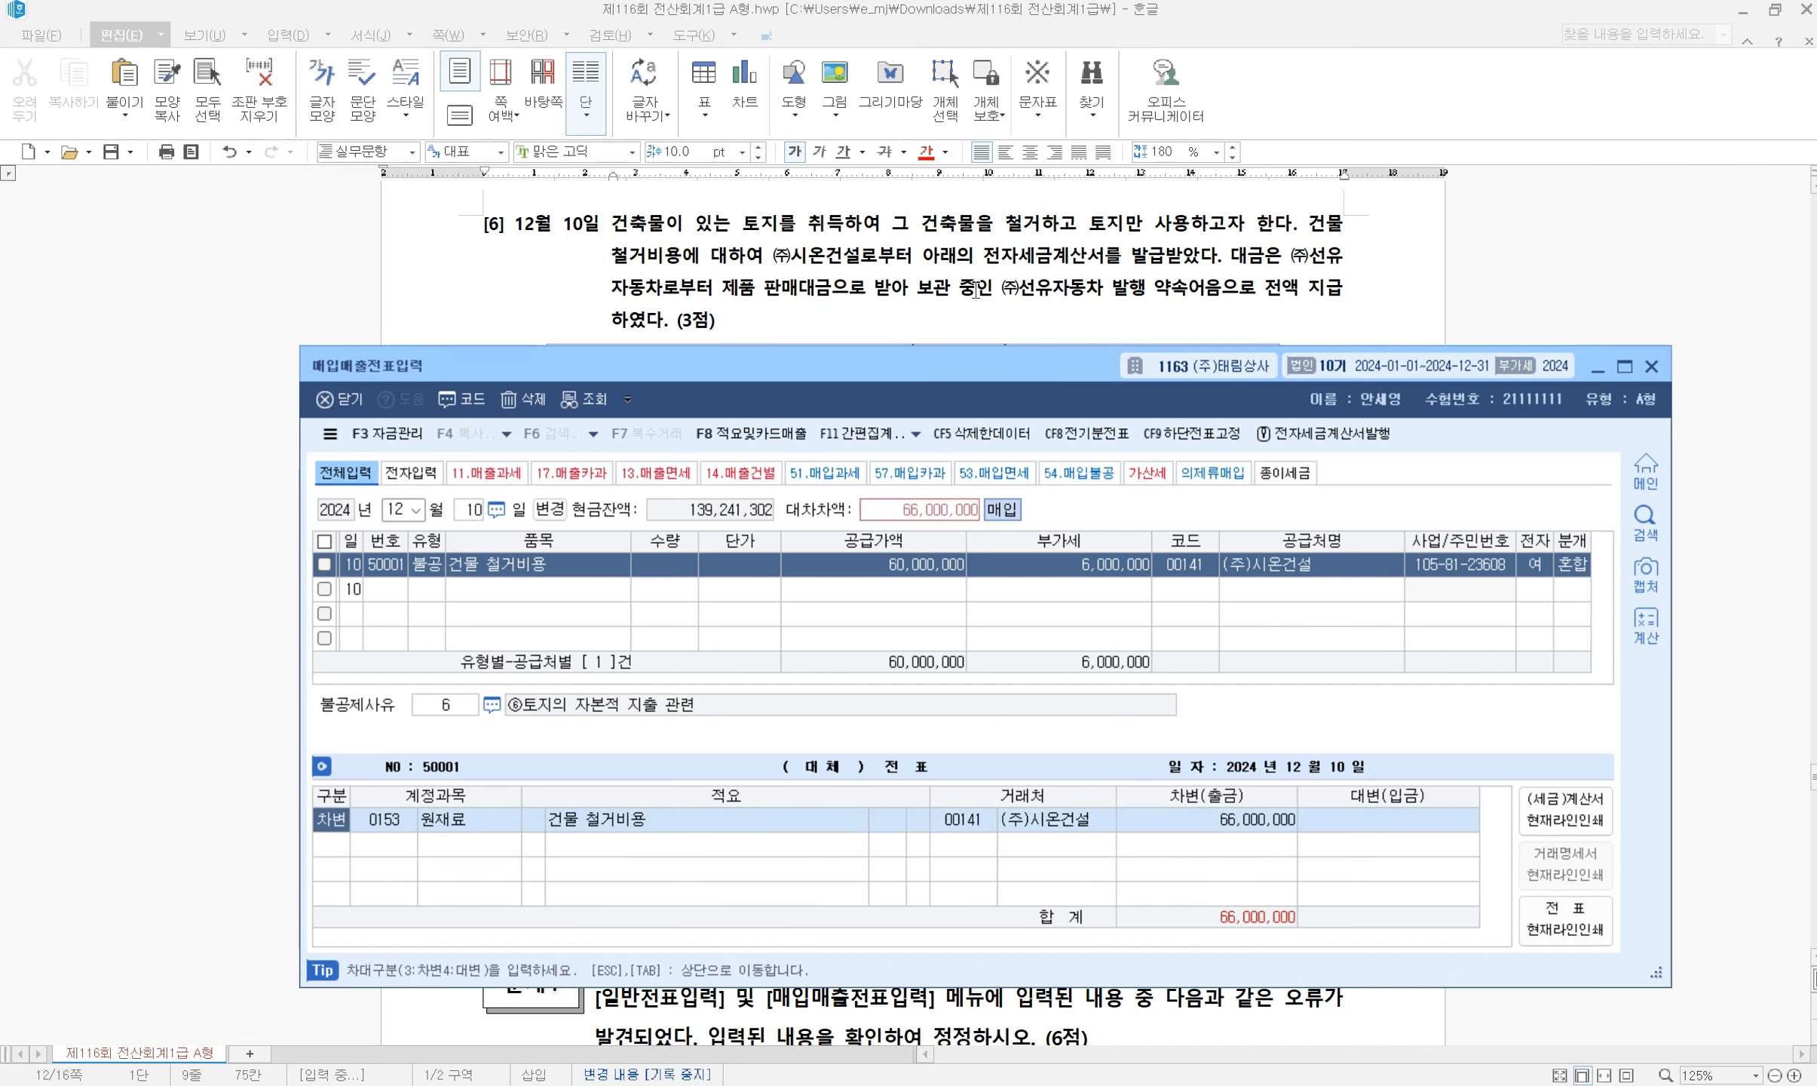
Change the 원재료 debit line's account to 201 (토지) in the December 10 demolition voucher
key(Return)
text(201)
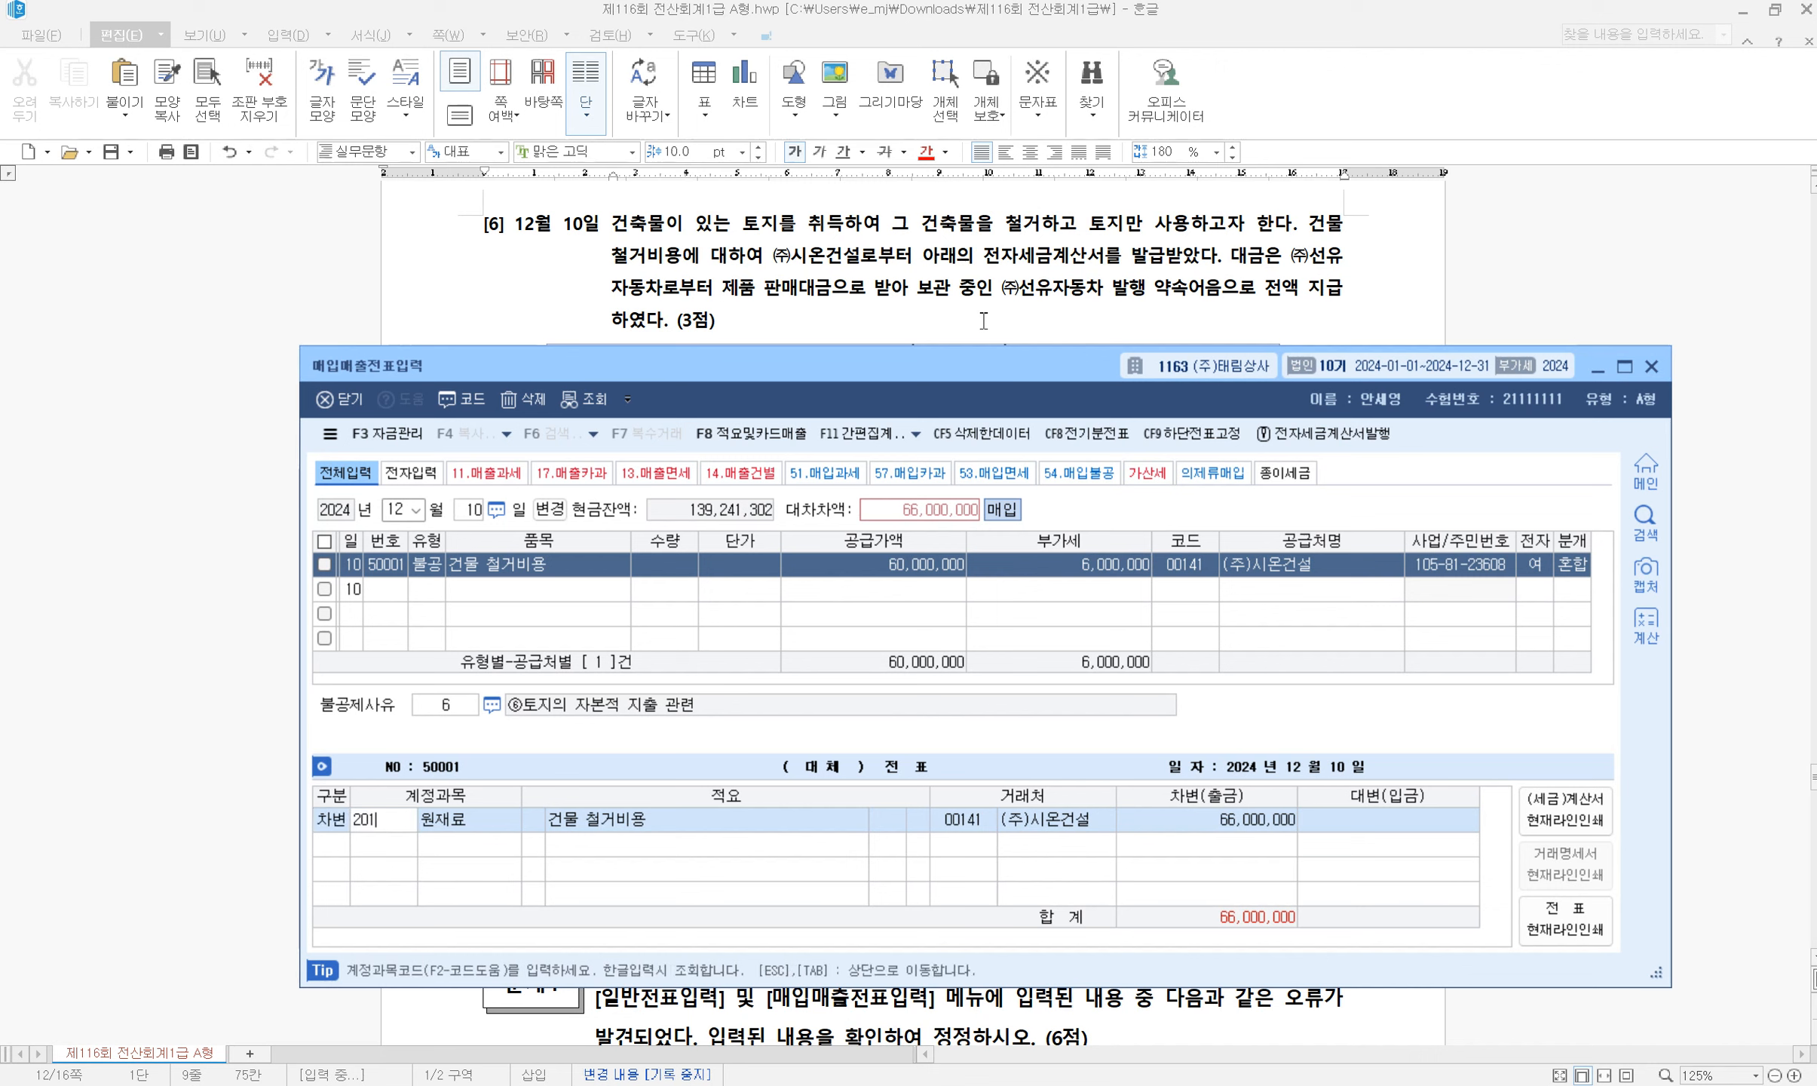
key(Return)
key(Return)
Add a credit line to account 110 (받을어음) for the full amount with (주)선유자동차 as its counterparty
text(4)
key(Return)
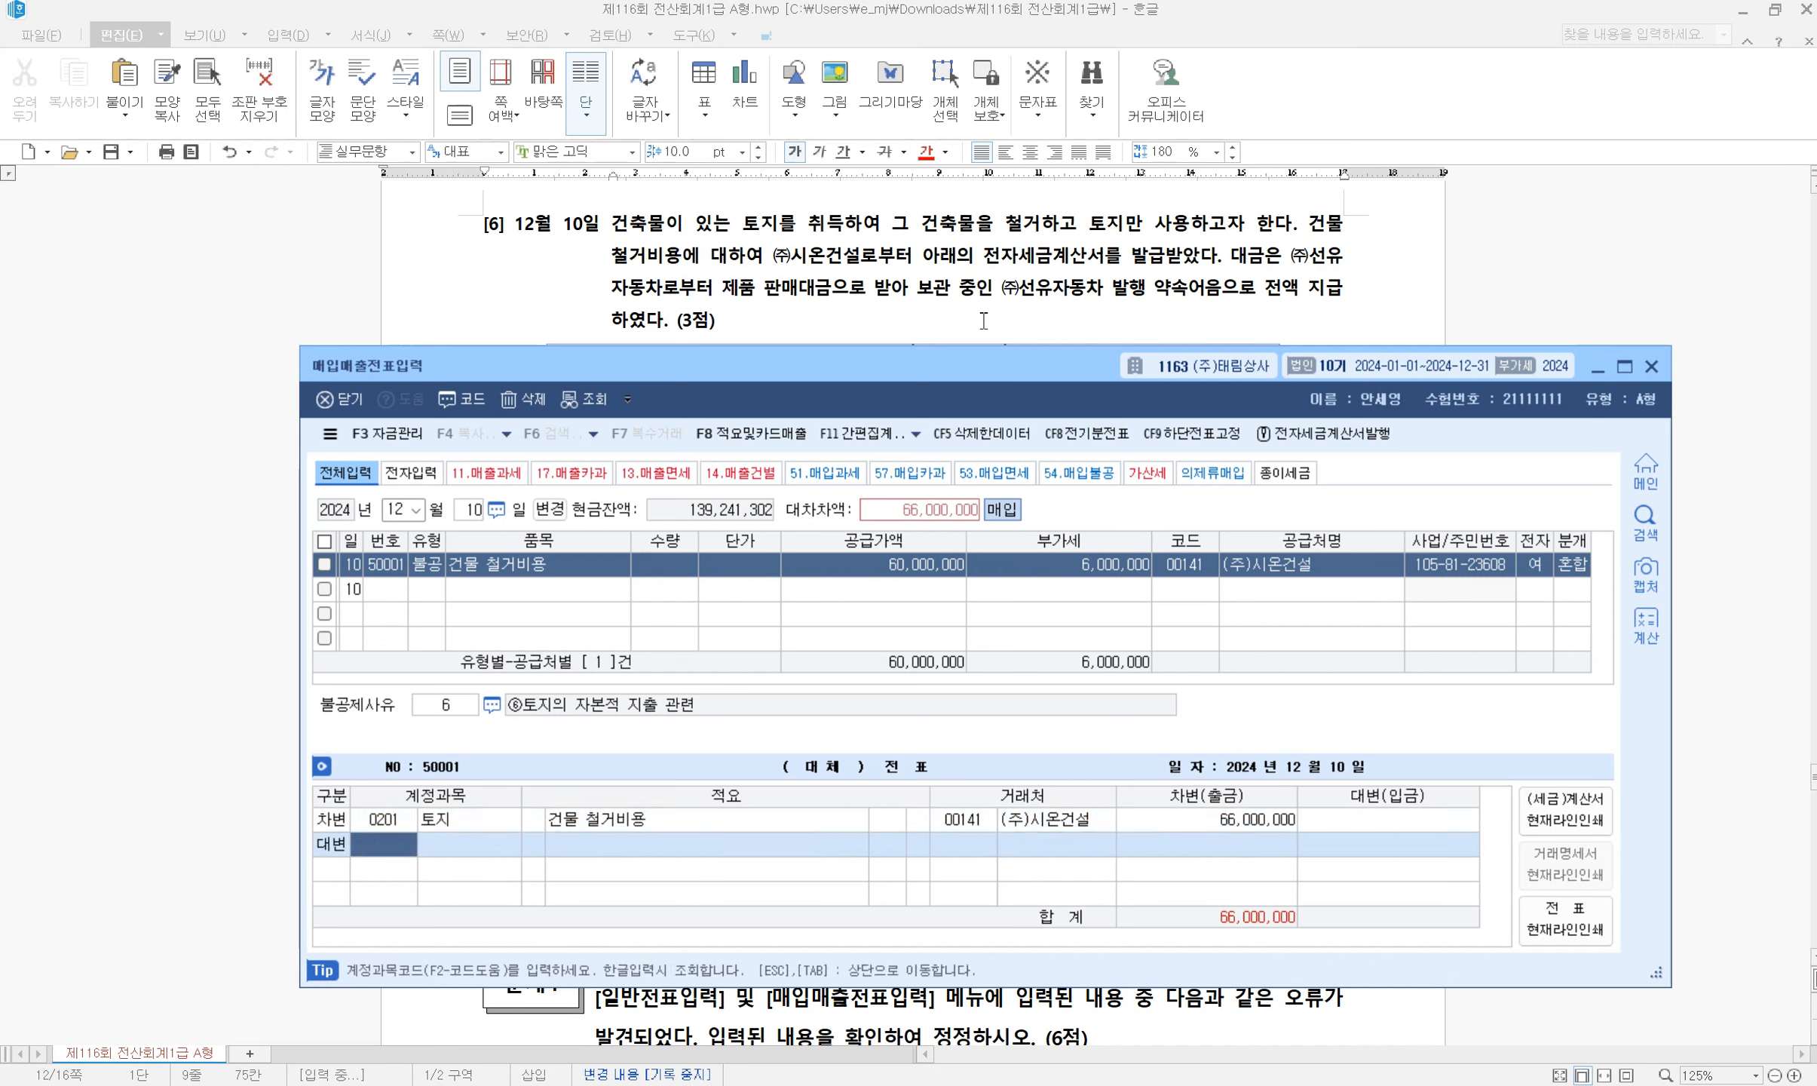
text(110)
key(Return)
key(Return)
key(Return)
key(Return)
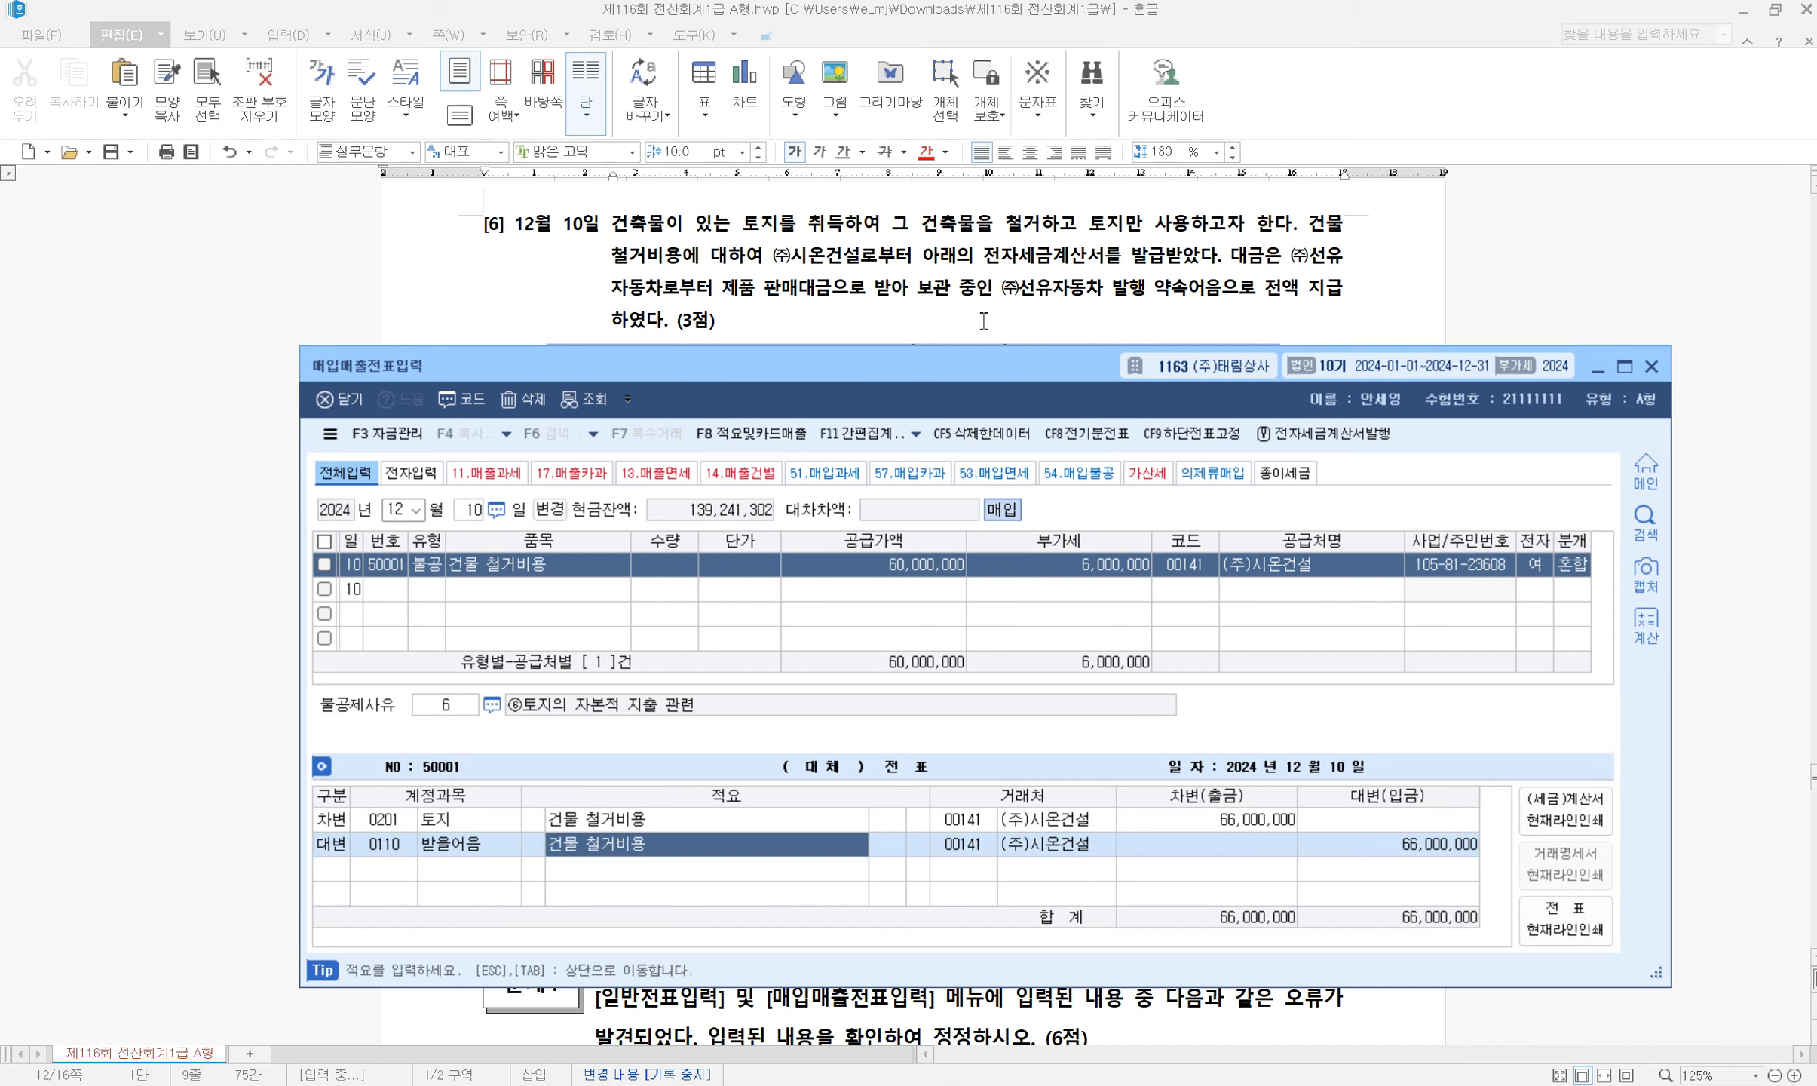
text(선유)
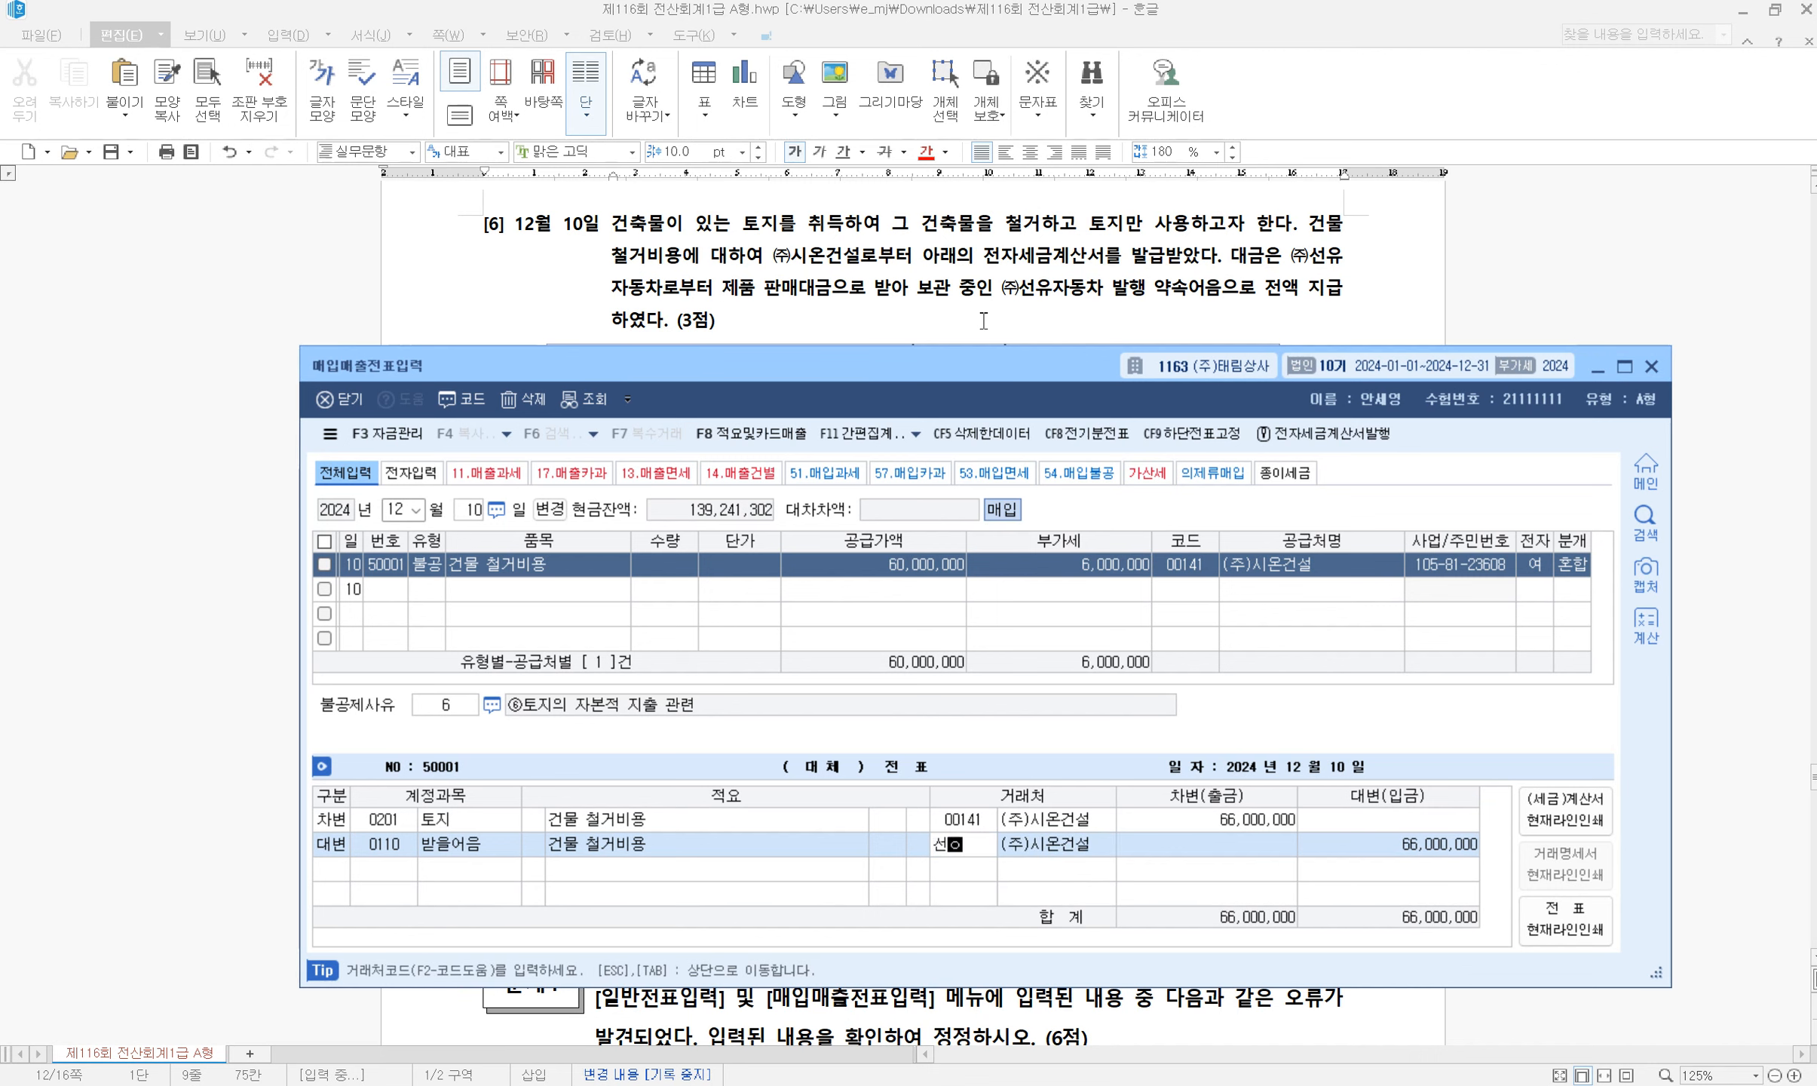
key(Return)
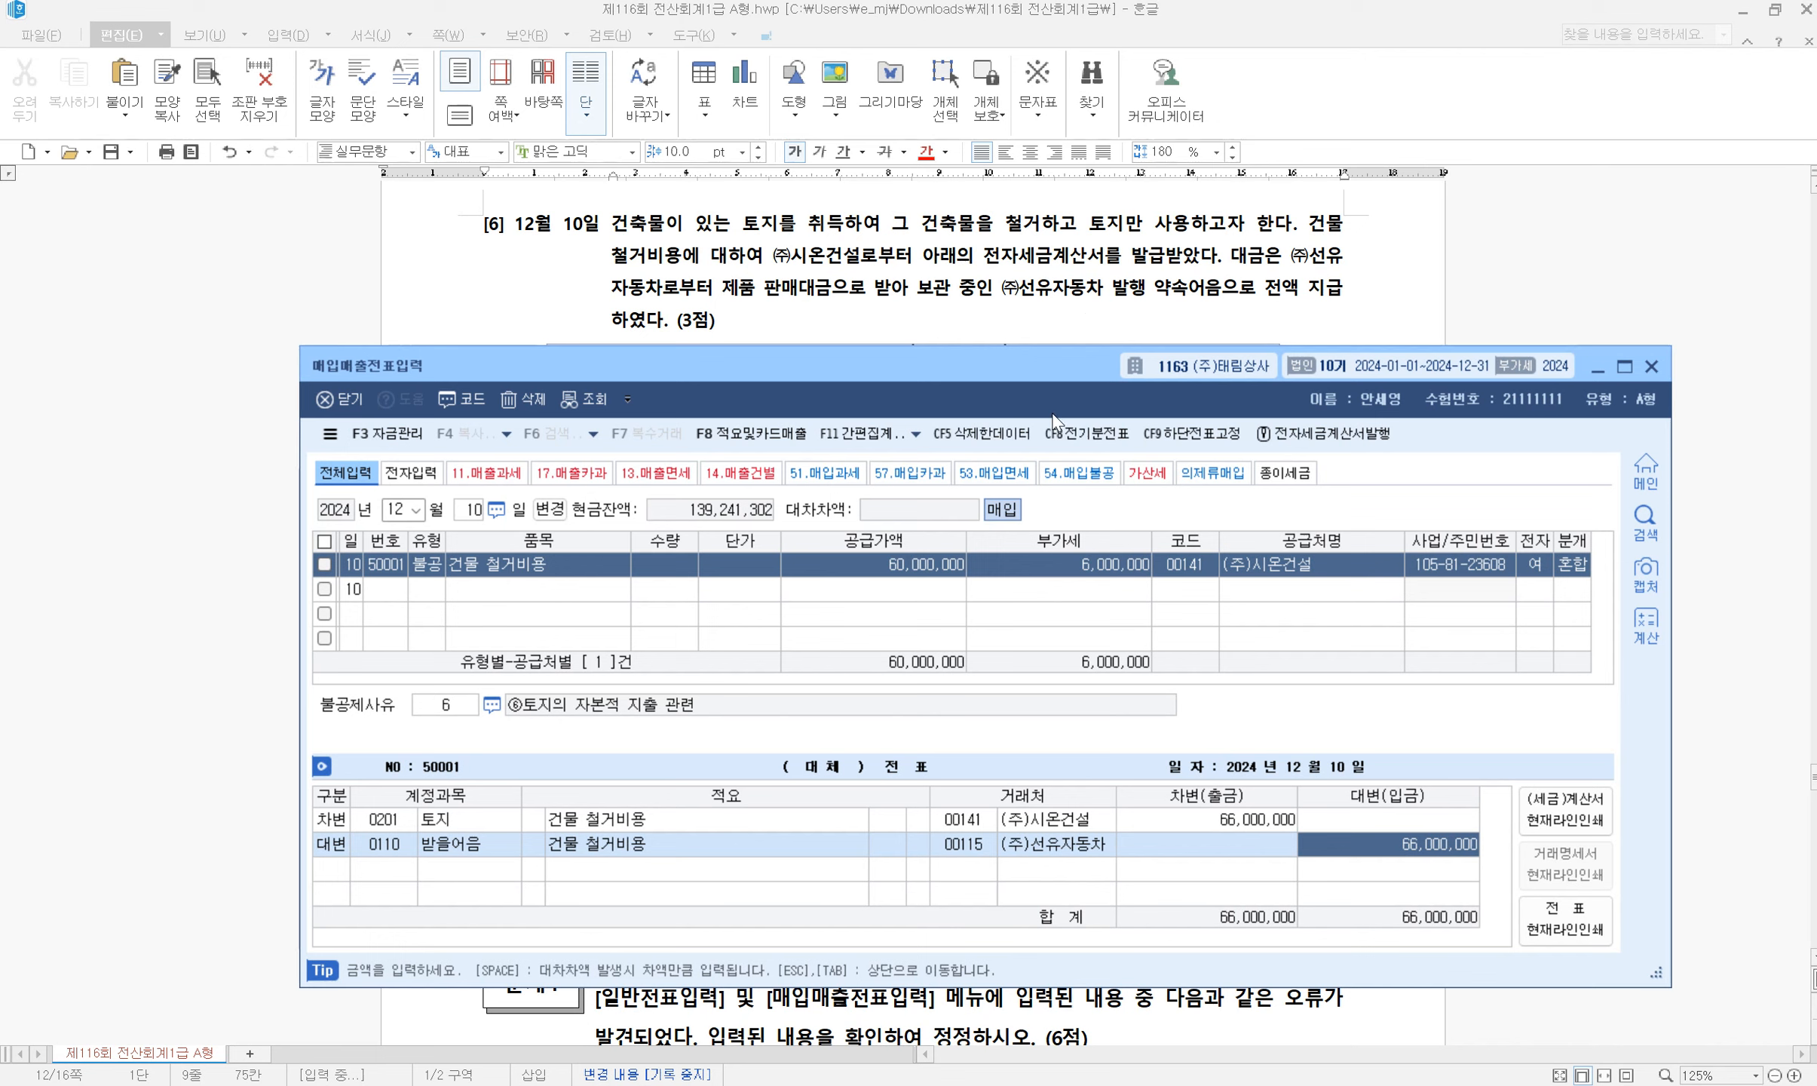
Bring up 문제4 in the exam document and apply the copied blue, yellow-highlighted text format to "정정하시오. (6점)"
scroll(1079, 286, down, 3)
scroll(1078, 287, down, 10)
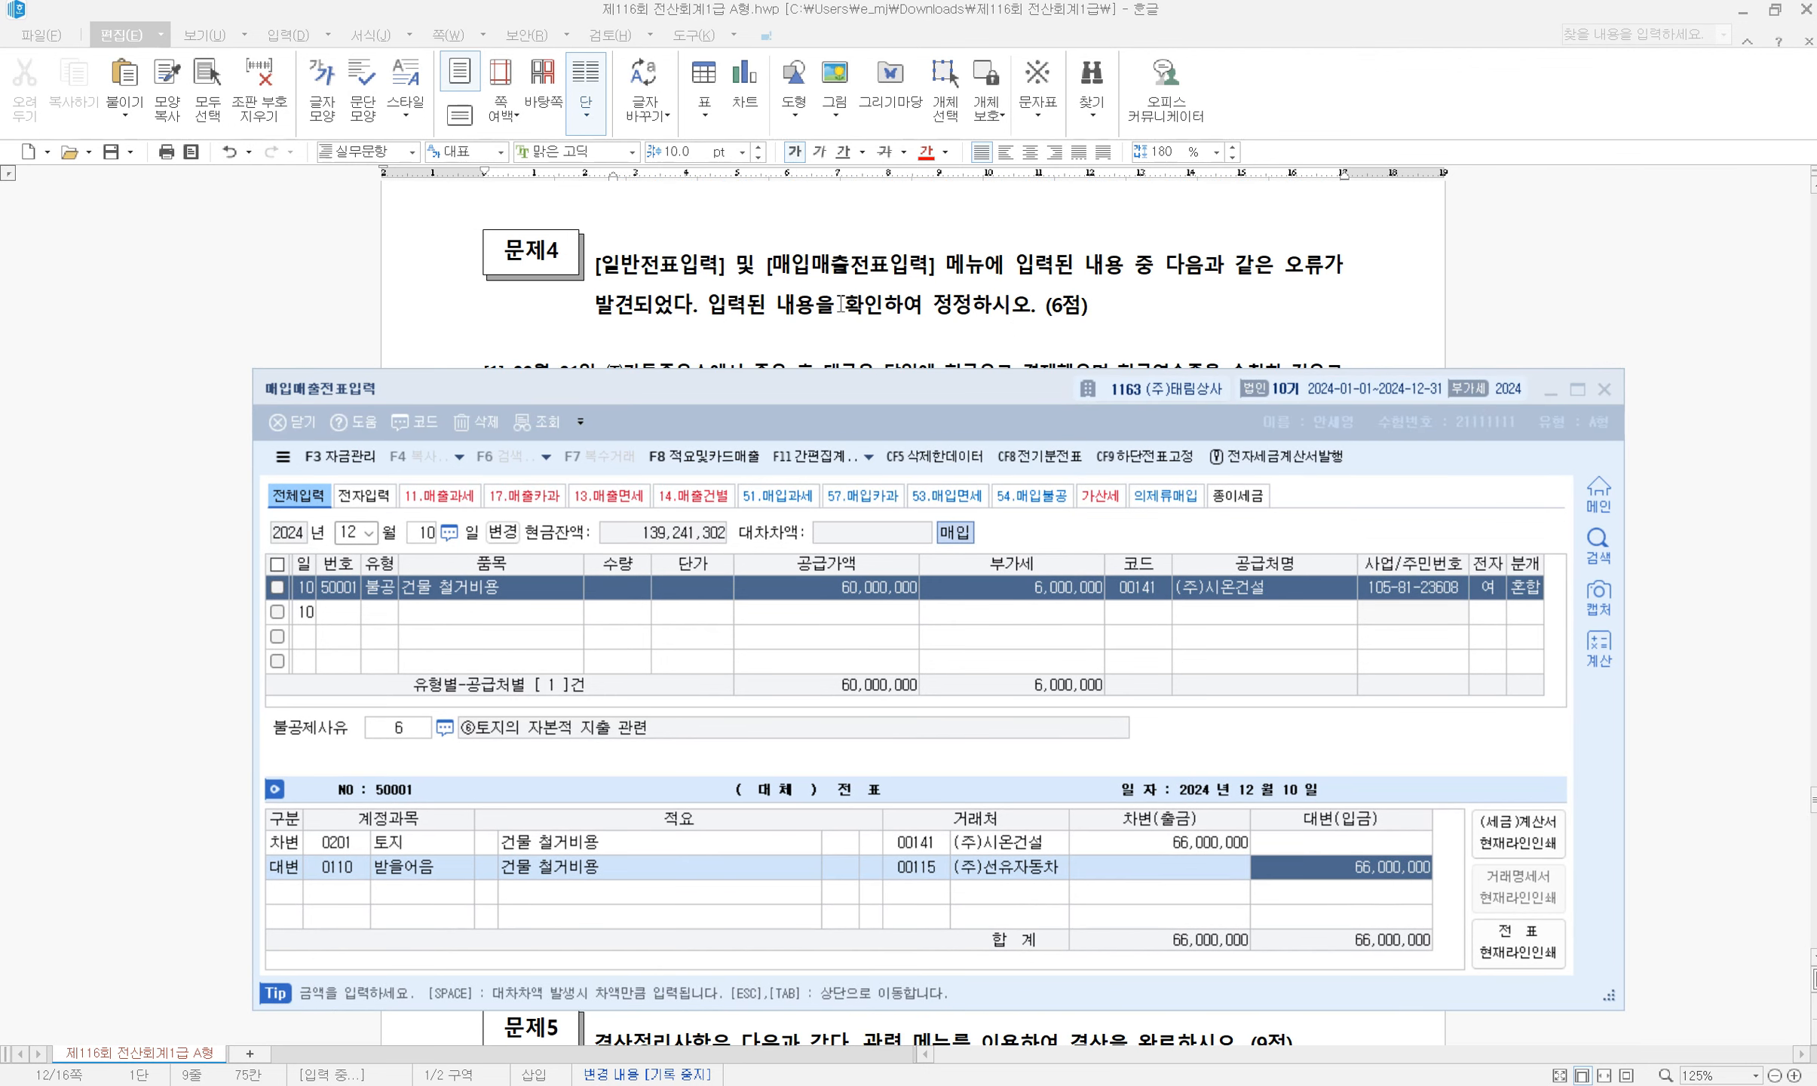
click(933, 304)
drag(933, 304, 1142, 310)
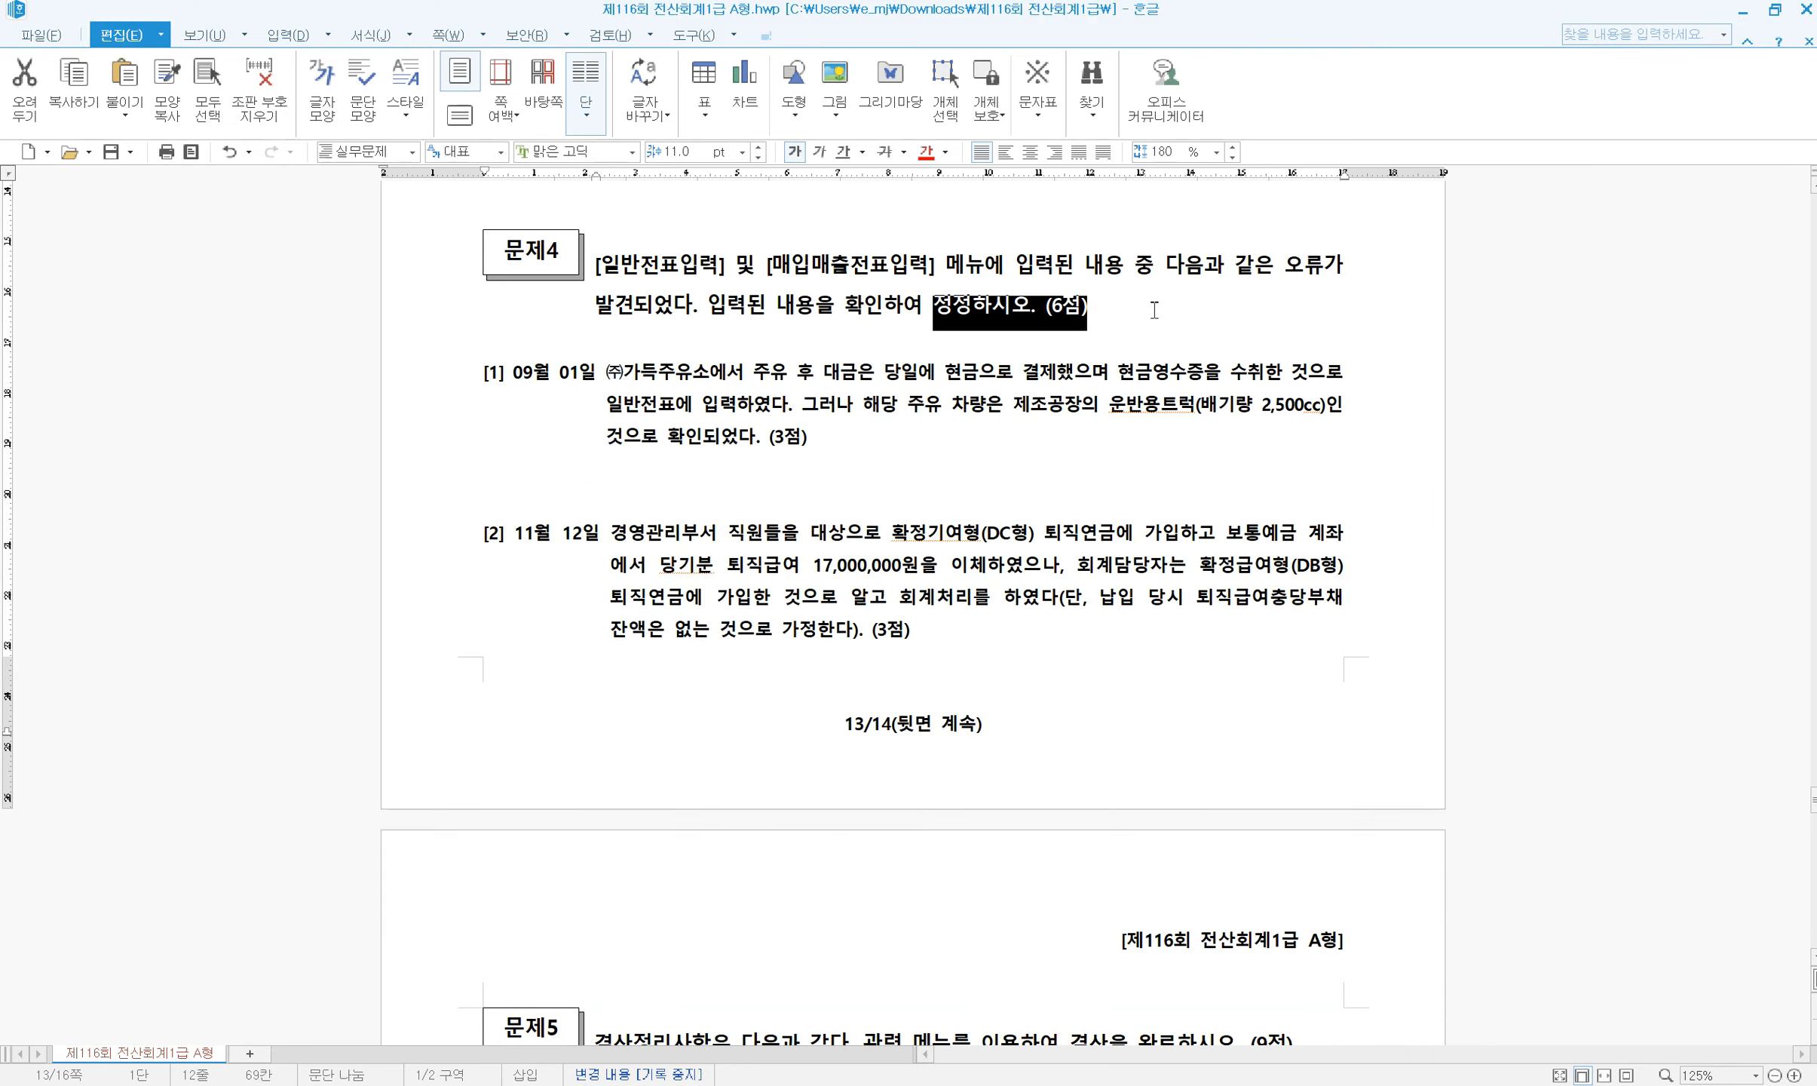
key(alt+c)
click(1059, 311)
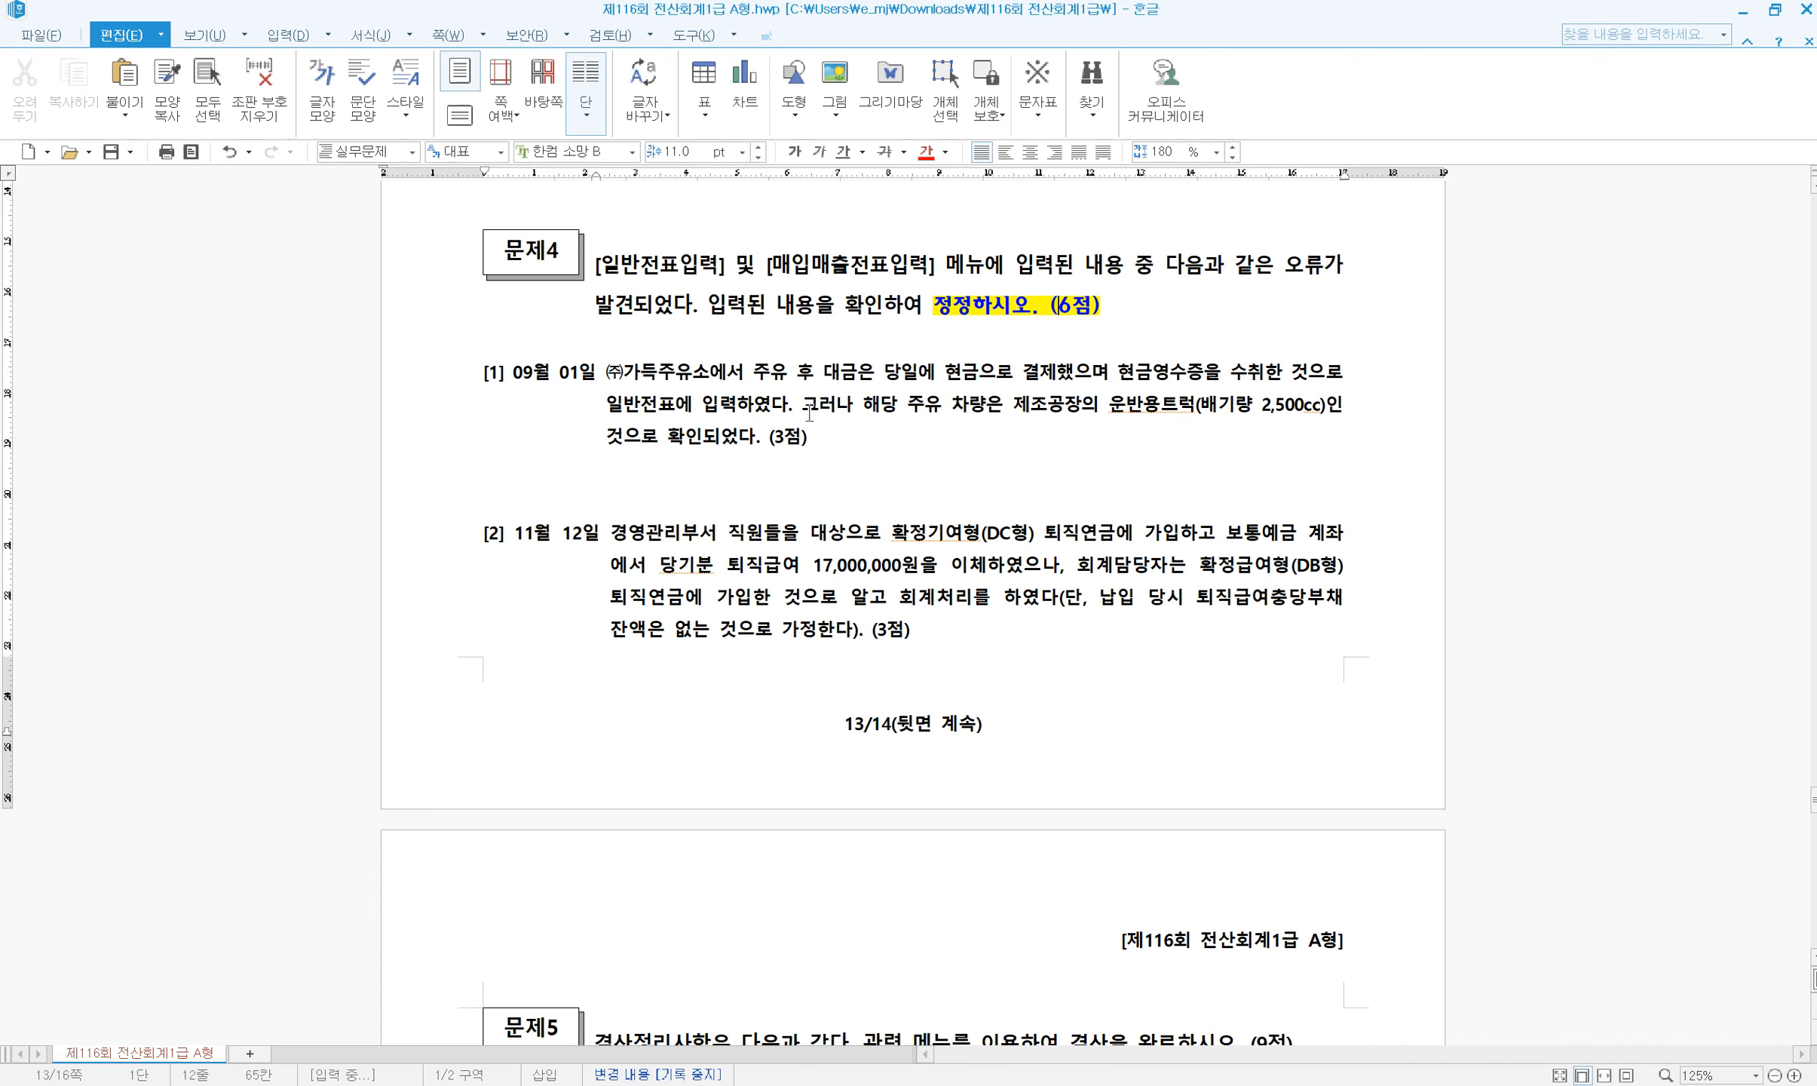
Examine 문제4 question [1] on the September 1 fuel payment to ㈜가득주유소 and the factory's delivery truck
drag(802, 408, 609, 373)
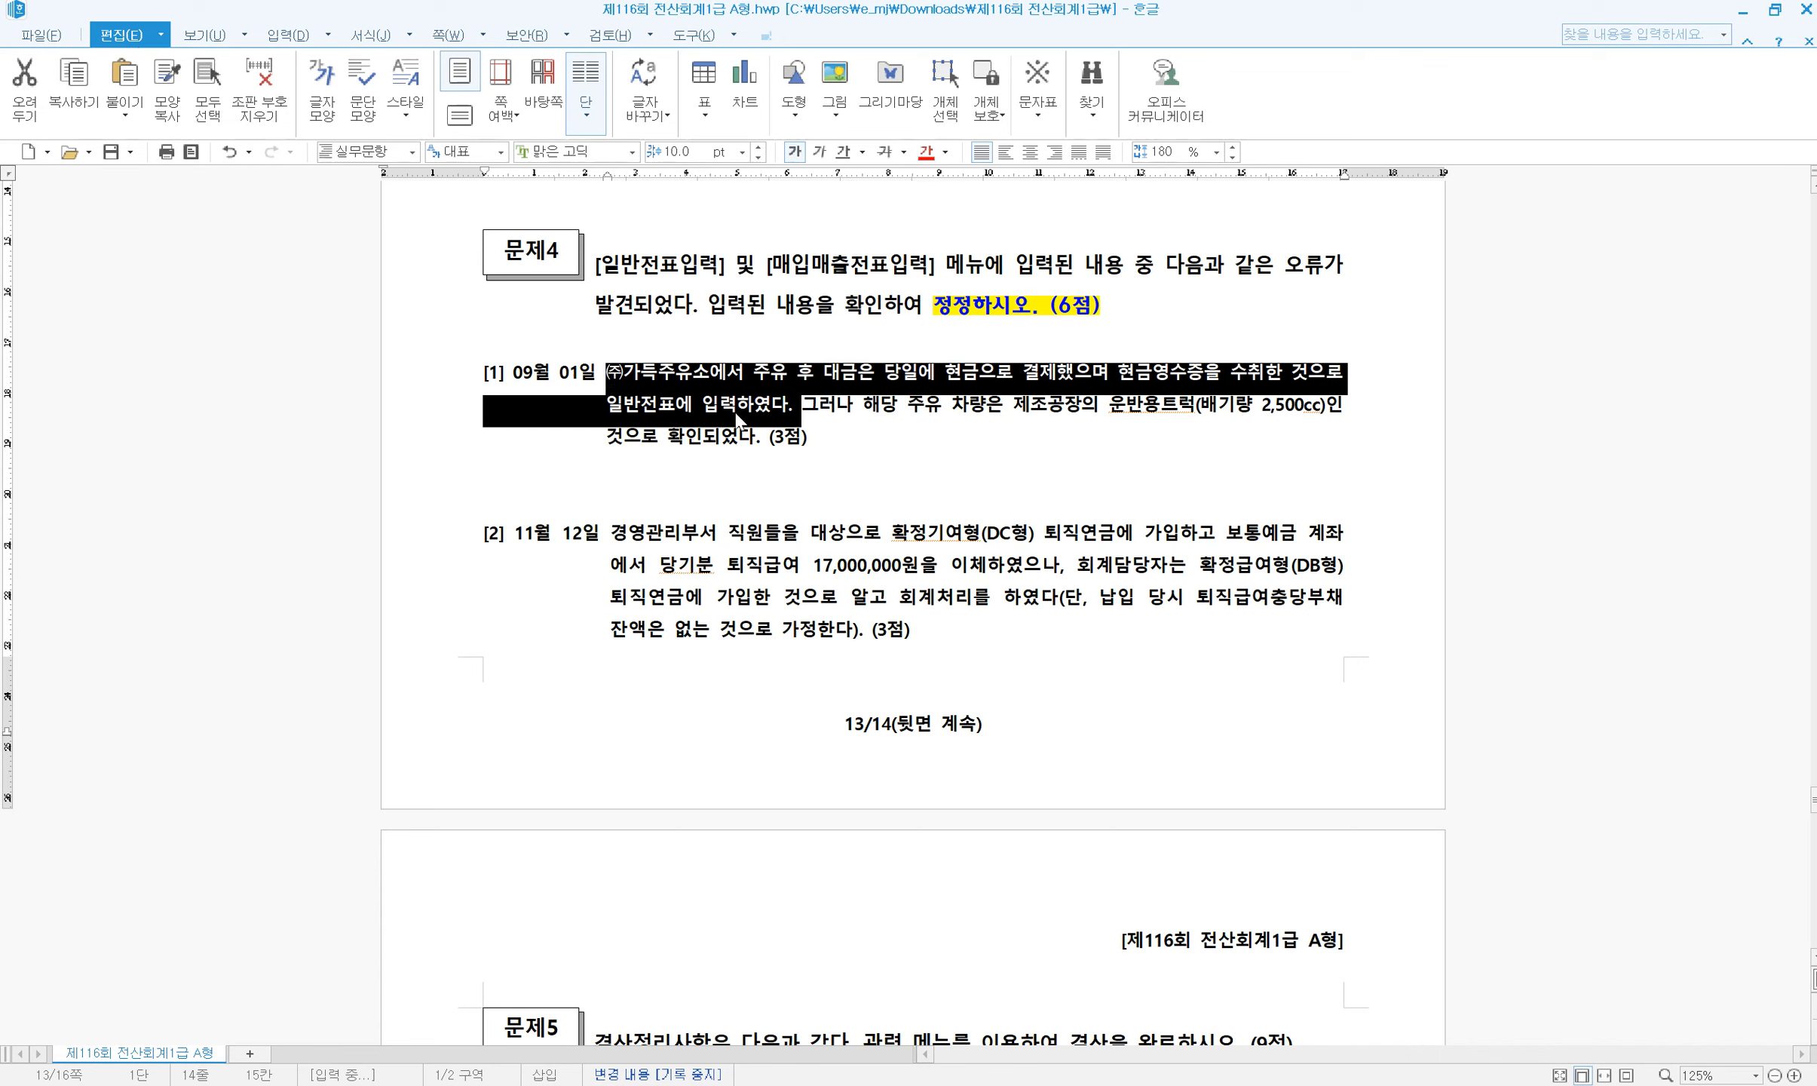
click(938, 407)
drag(863, 402, 1139, 398)
click(1174, 397)
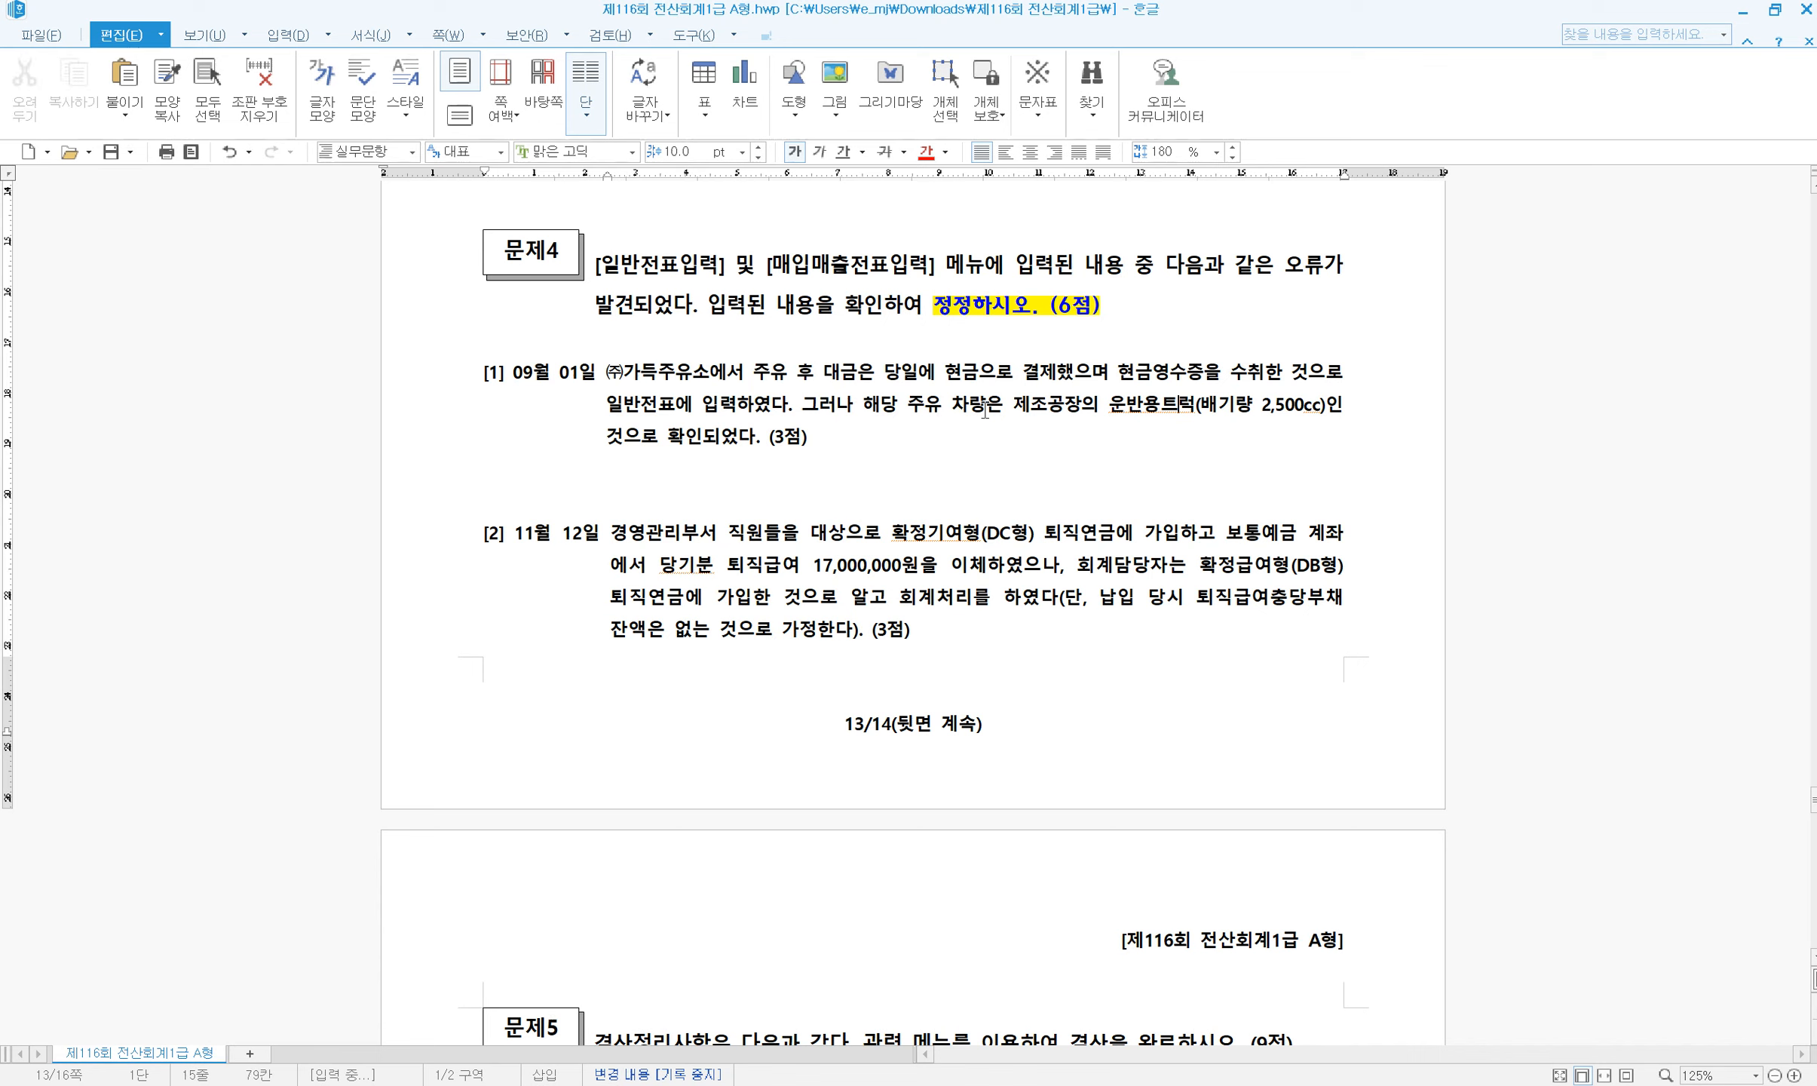
drag(683, 437, 792, 449)
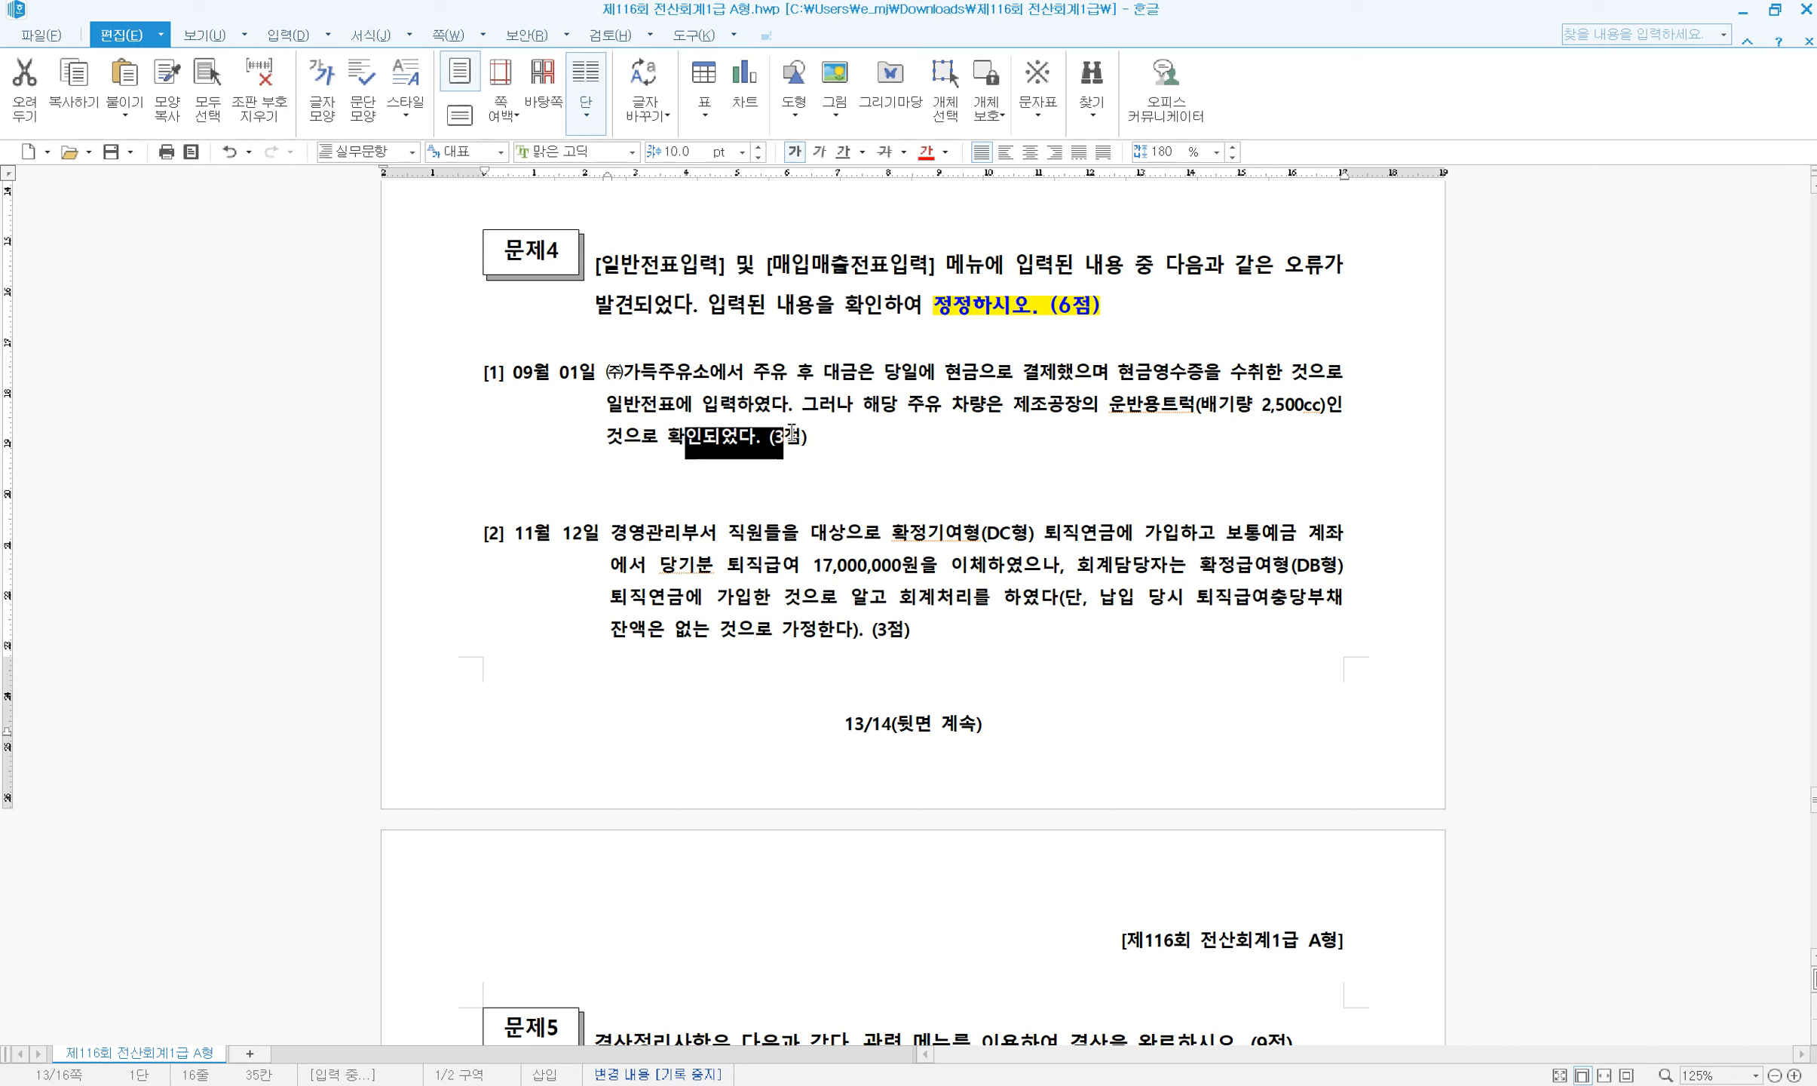
click(979, 409)
drag(979, 409, 1368, 404)
click(1201, 411)
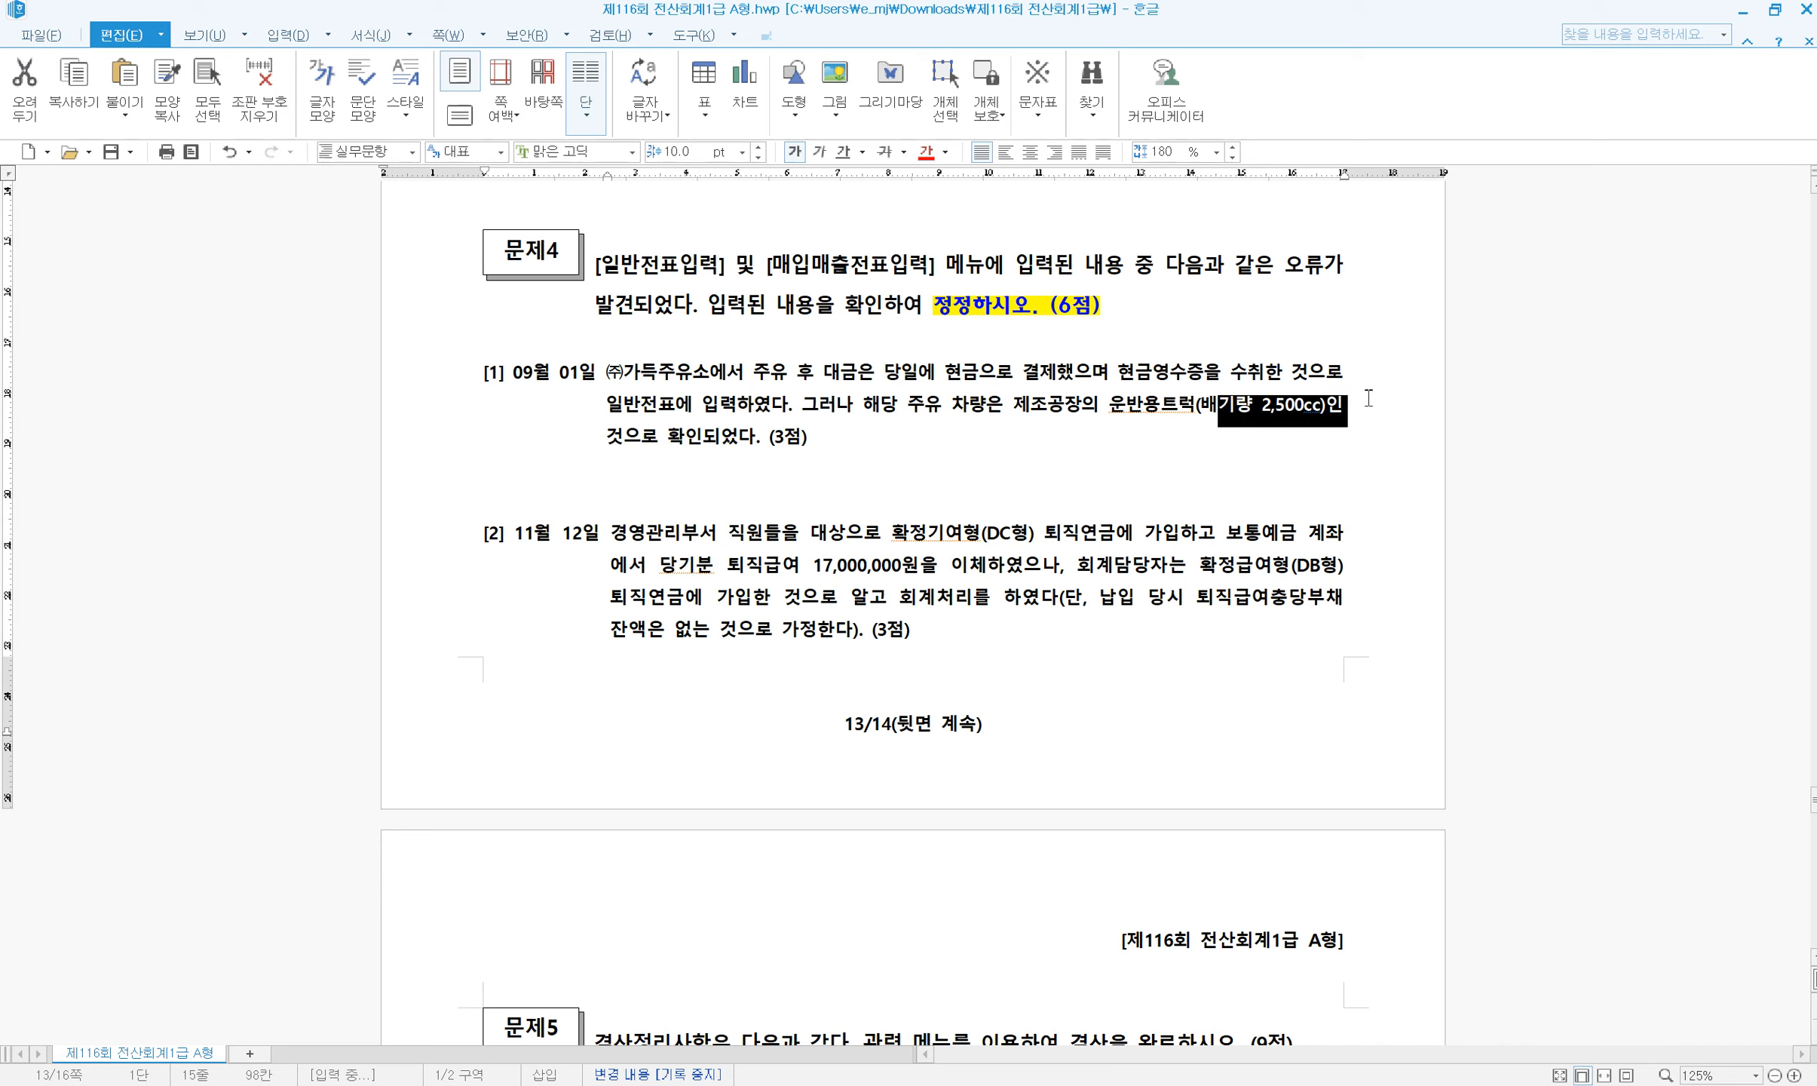
click(1105, 411)
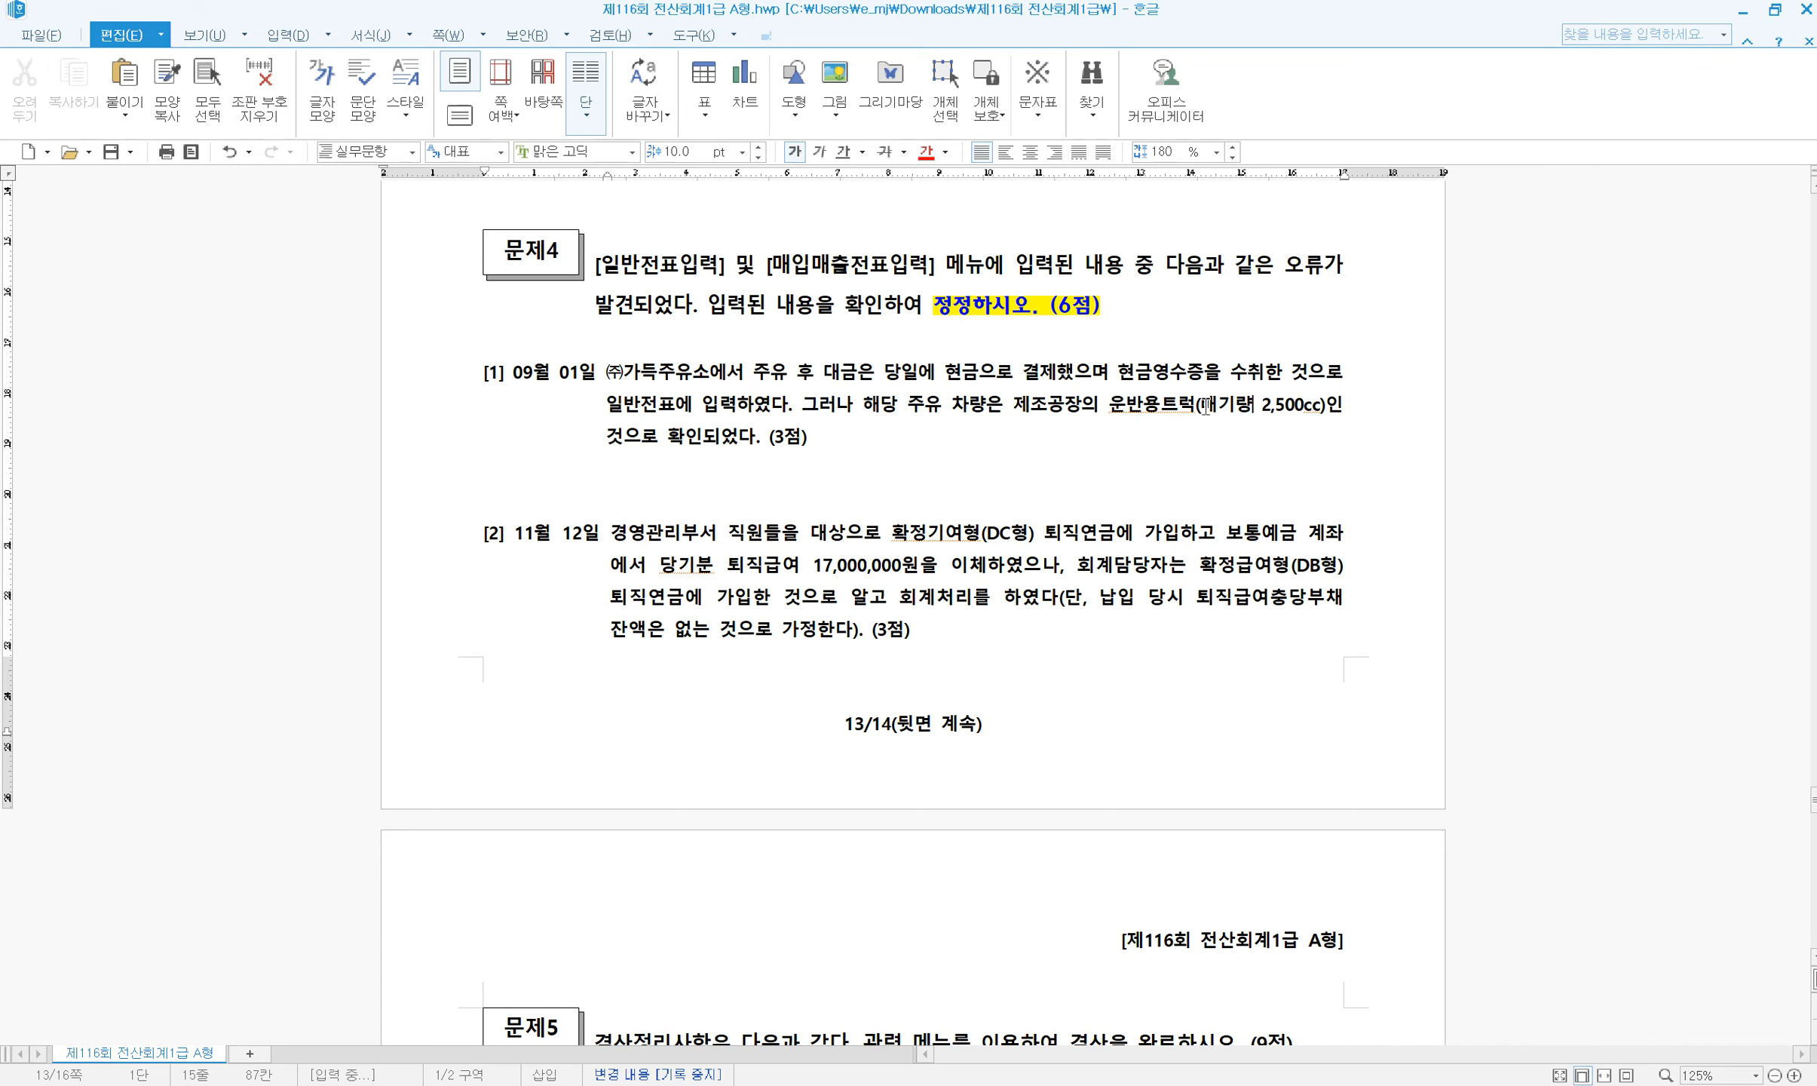
drag(1131, 408, 1200, 408)
click(1241, 392)
Switch to the accounting program, open 일반전표입력 below the question text, and close 매입매출전표입력
key(alt+Tab)
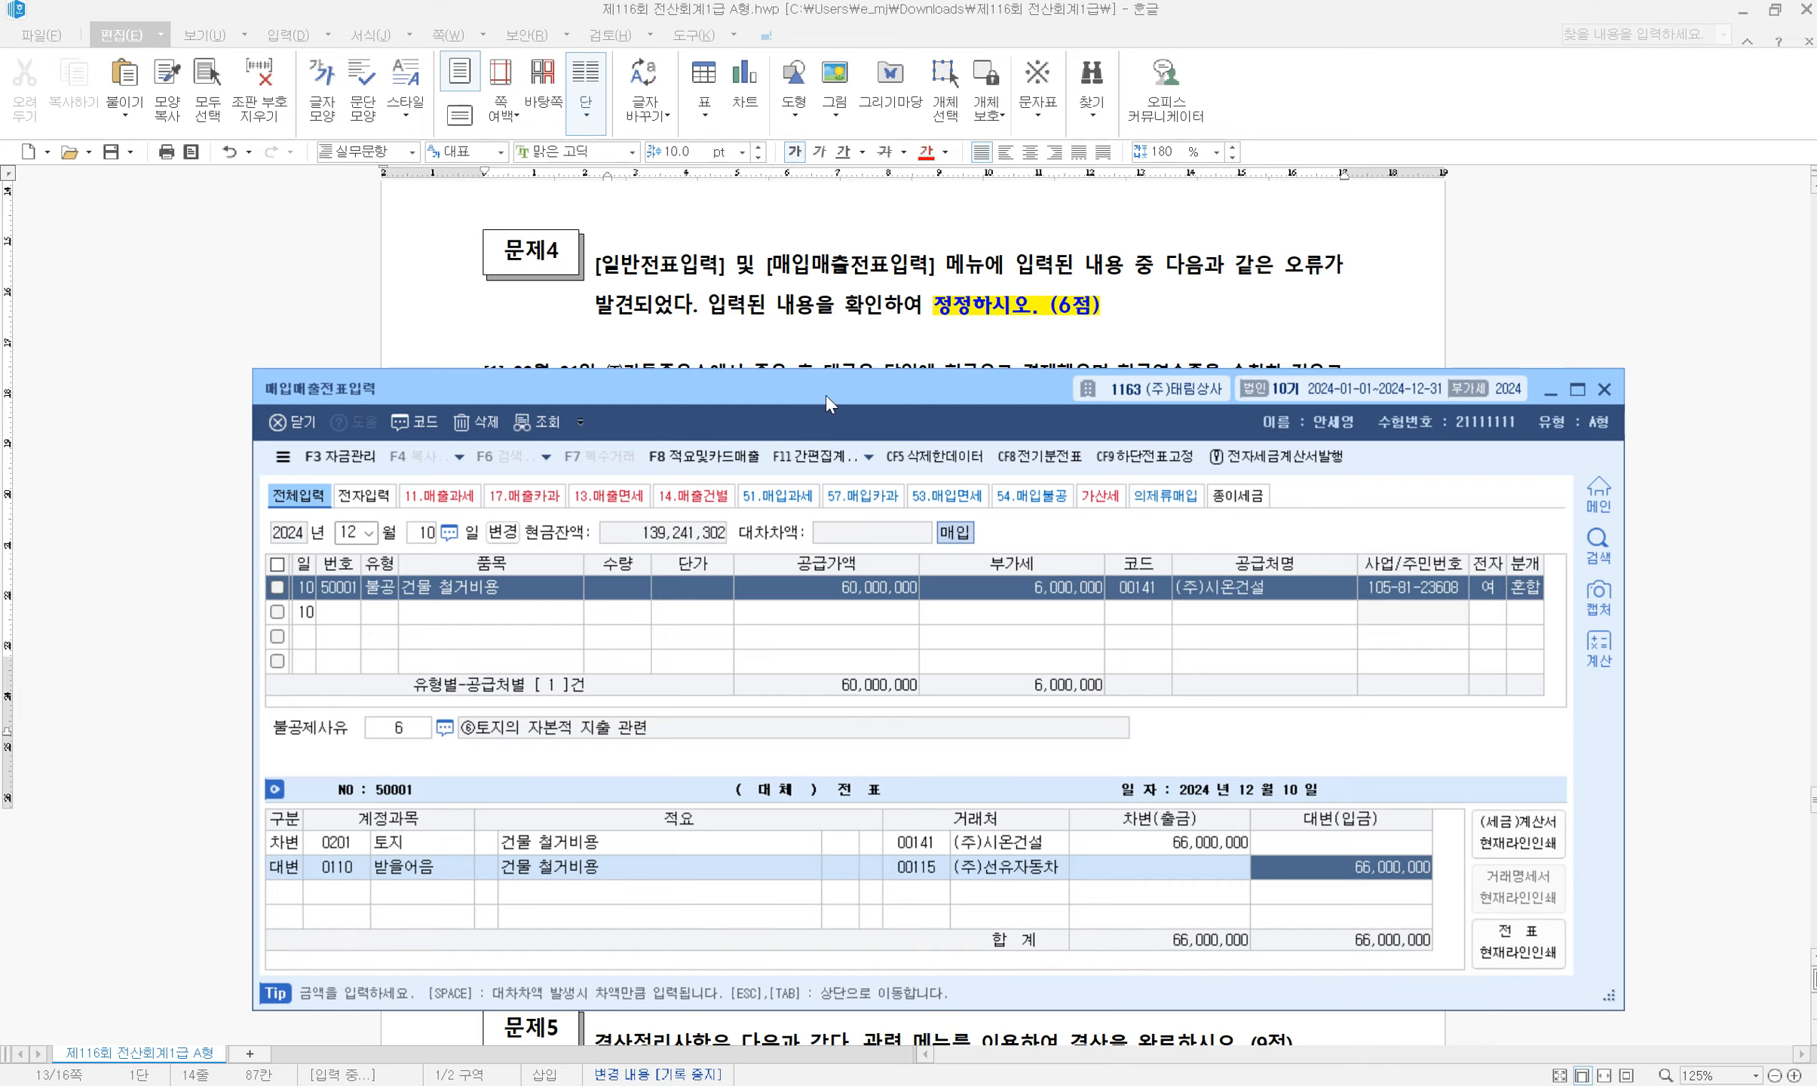
drag(827, 395, 810, 506)
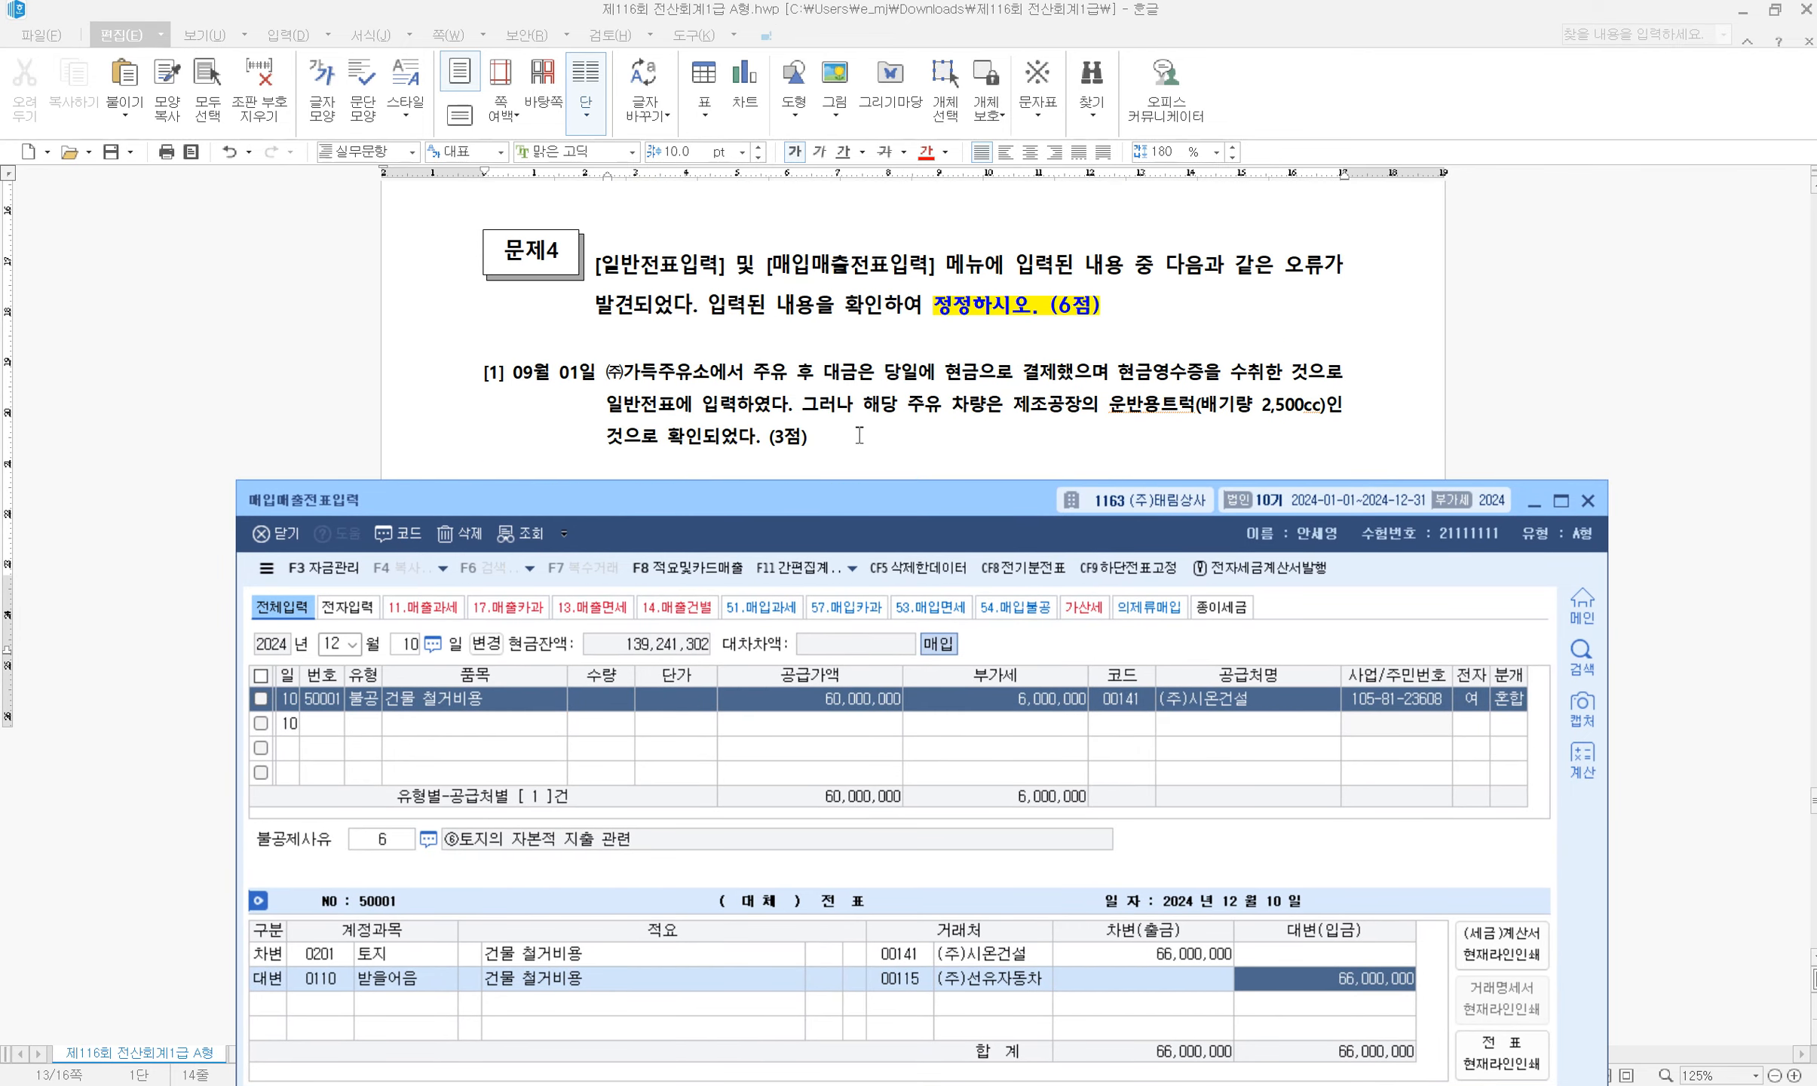
drag(830, 494, 830, 475)
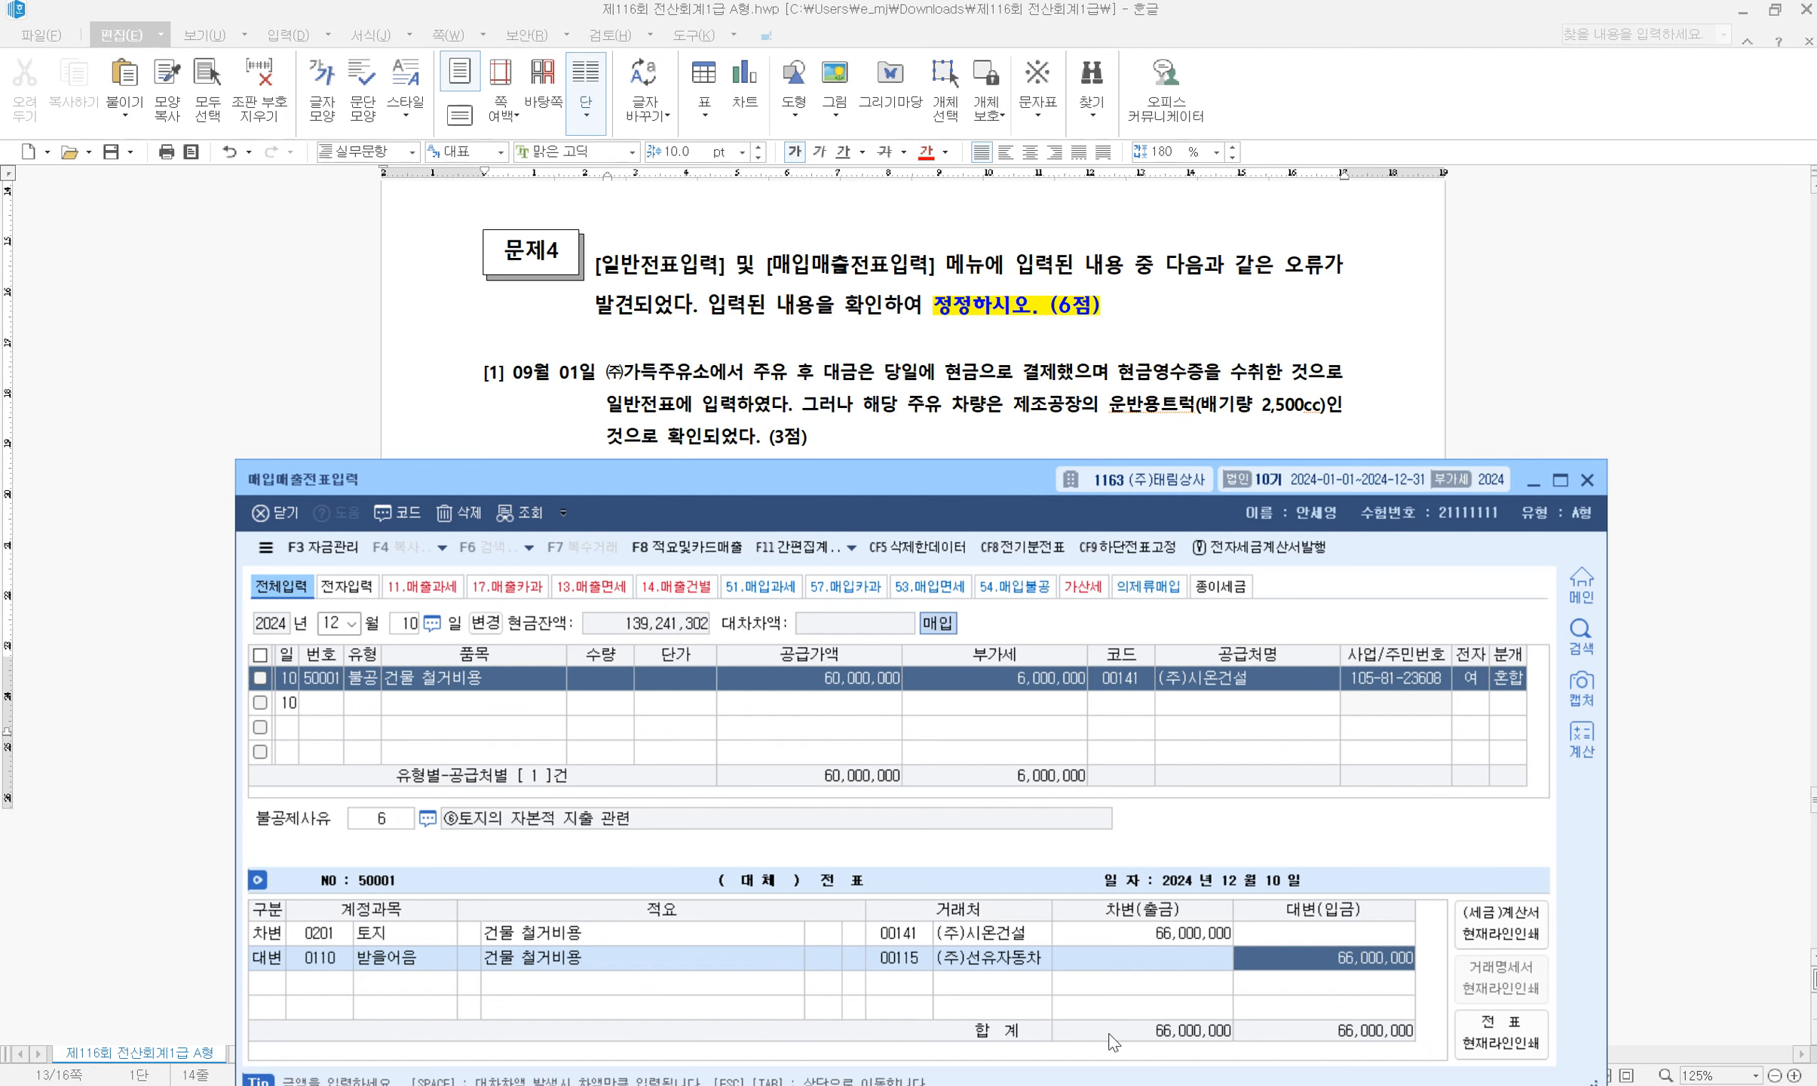
click(1178, 1084)
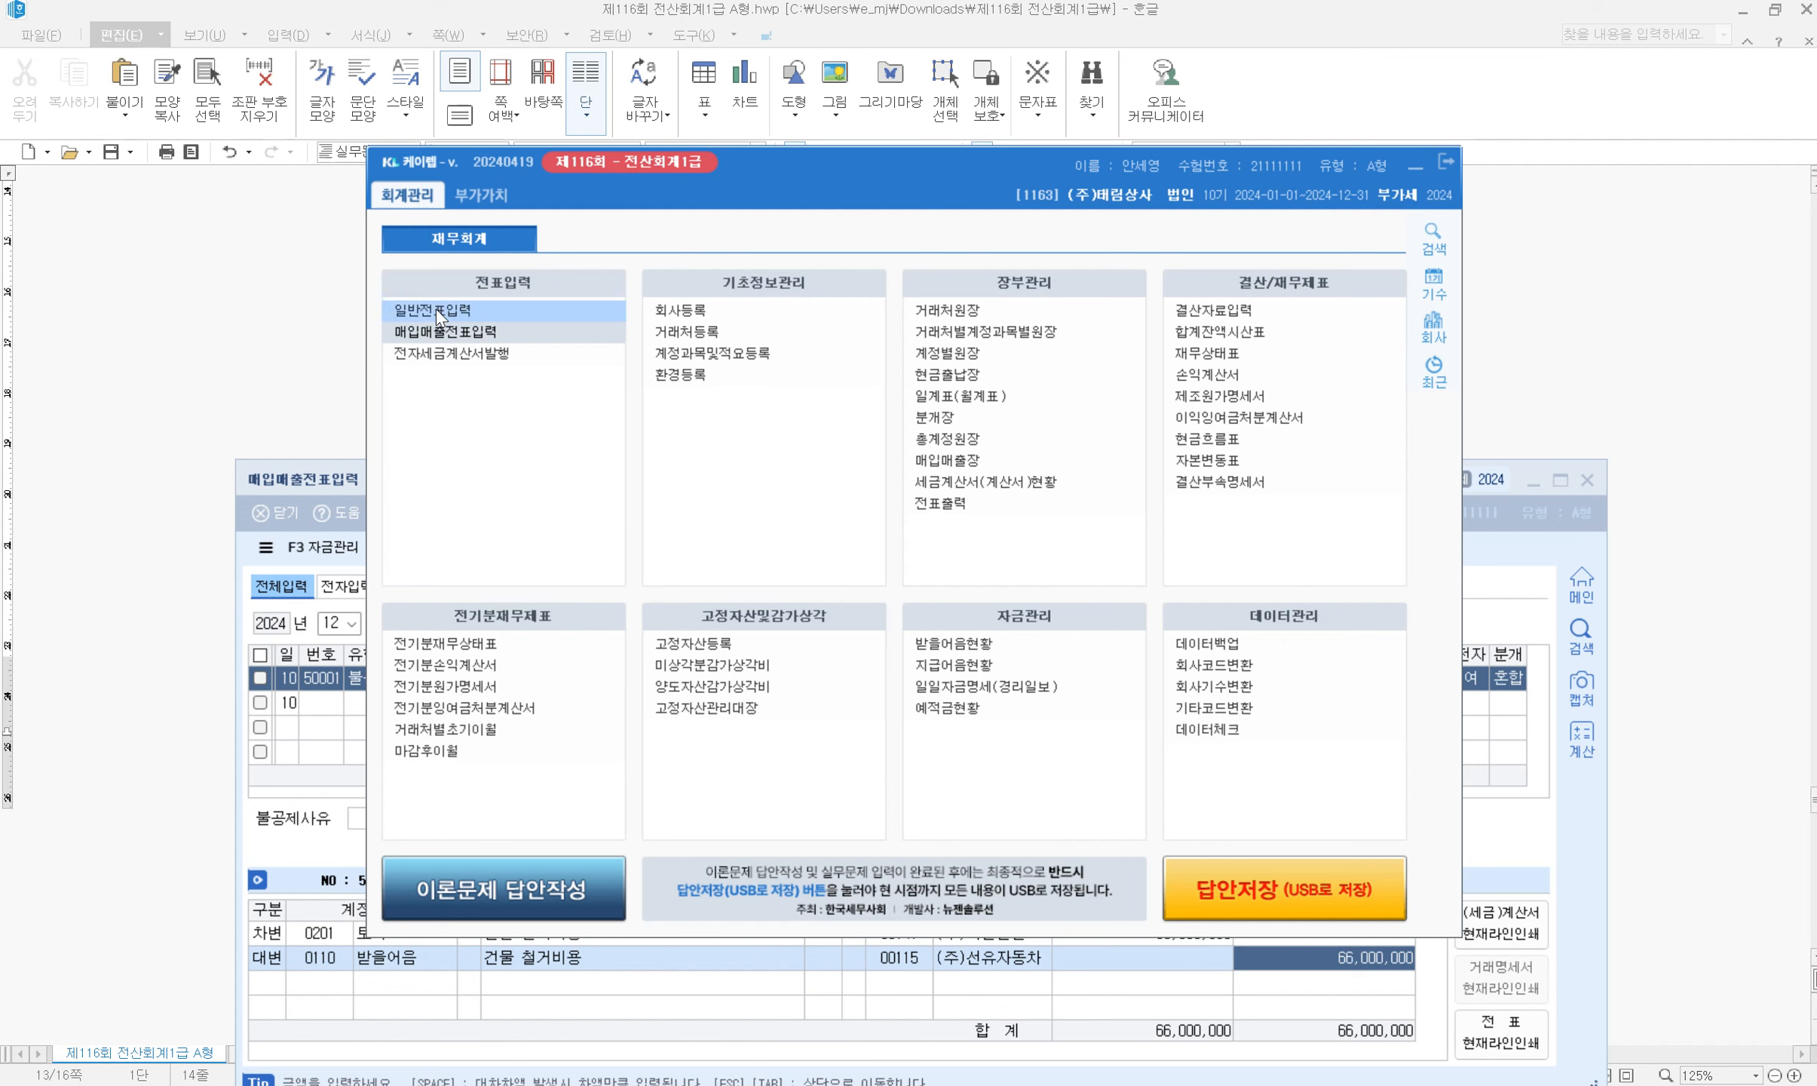
click(436, 309)
drag(698, 141, 793, 518)
click(830, 493)
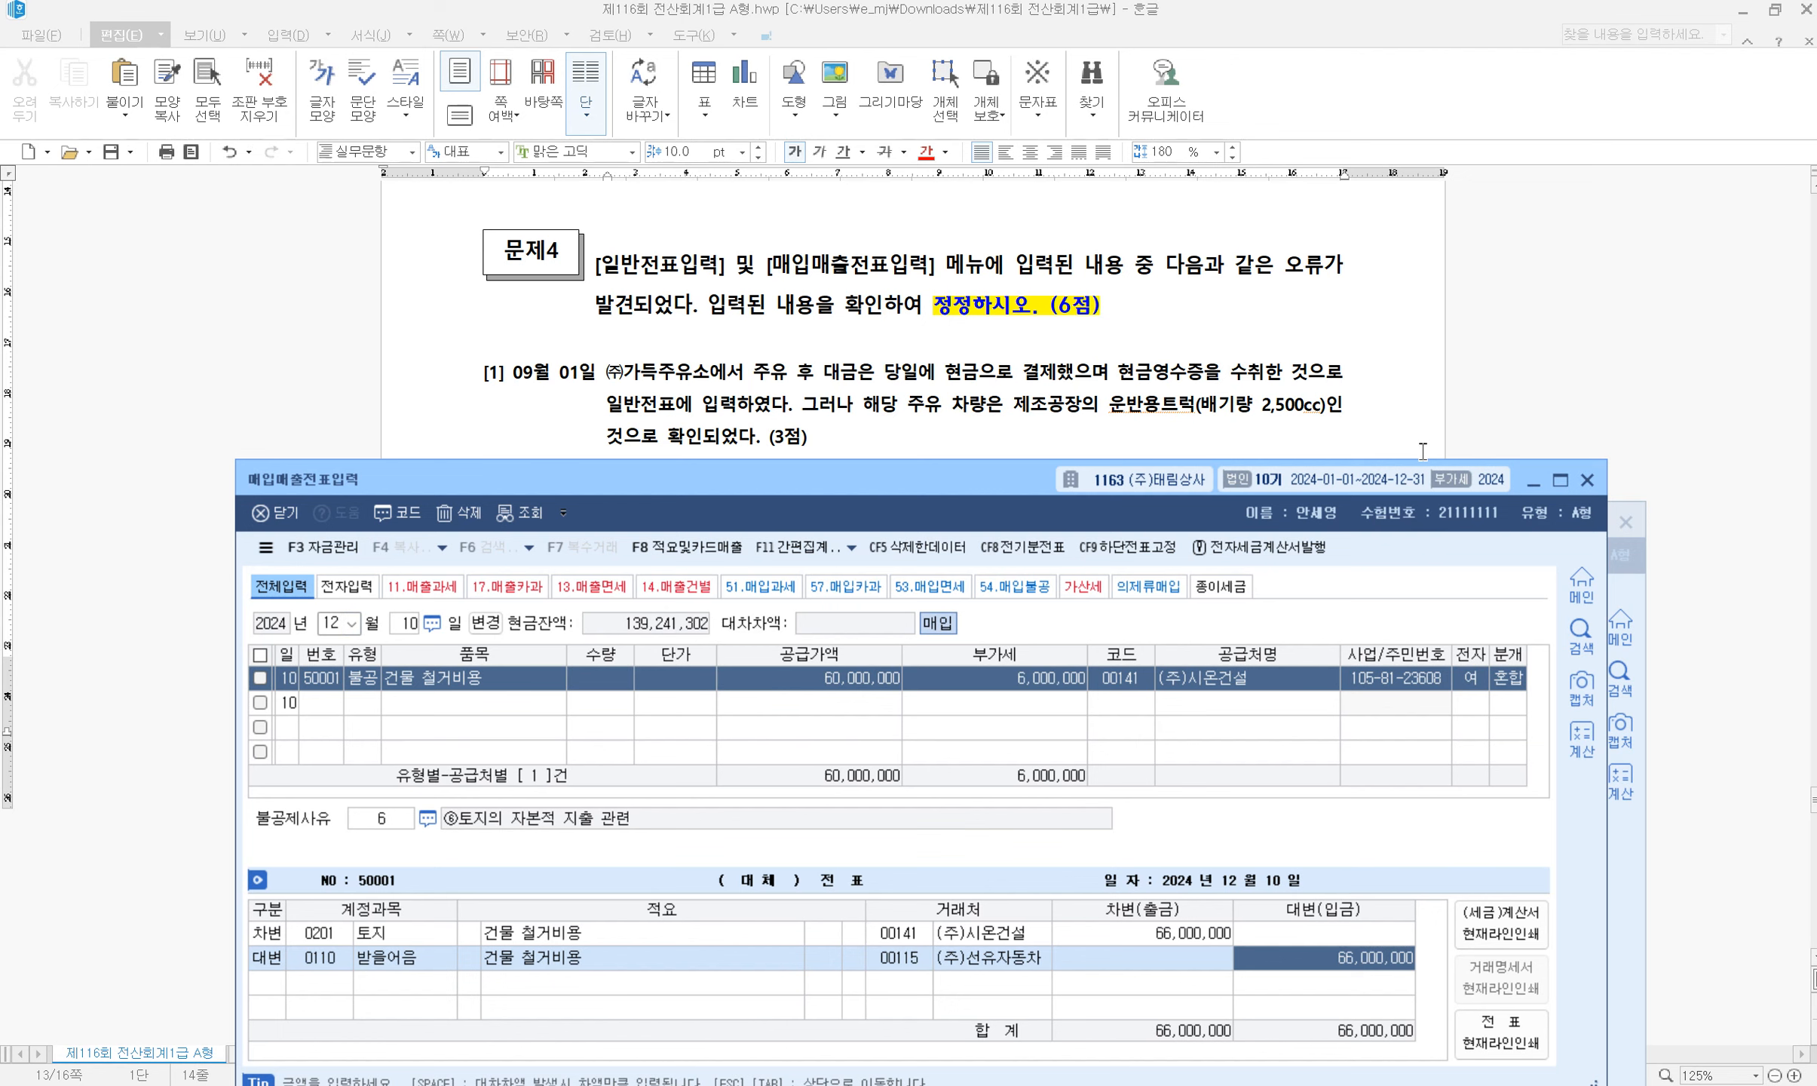
click(1587, 480)
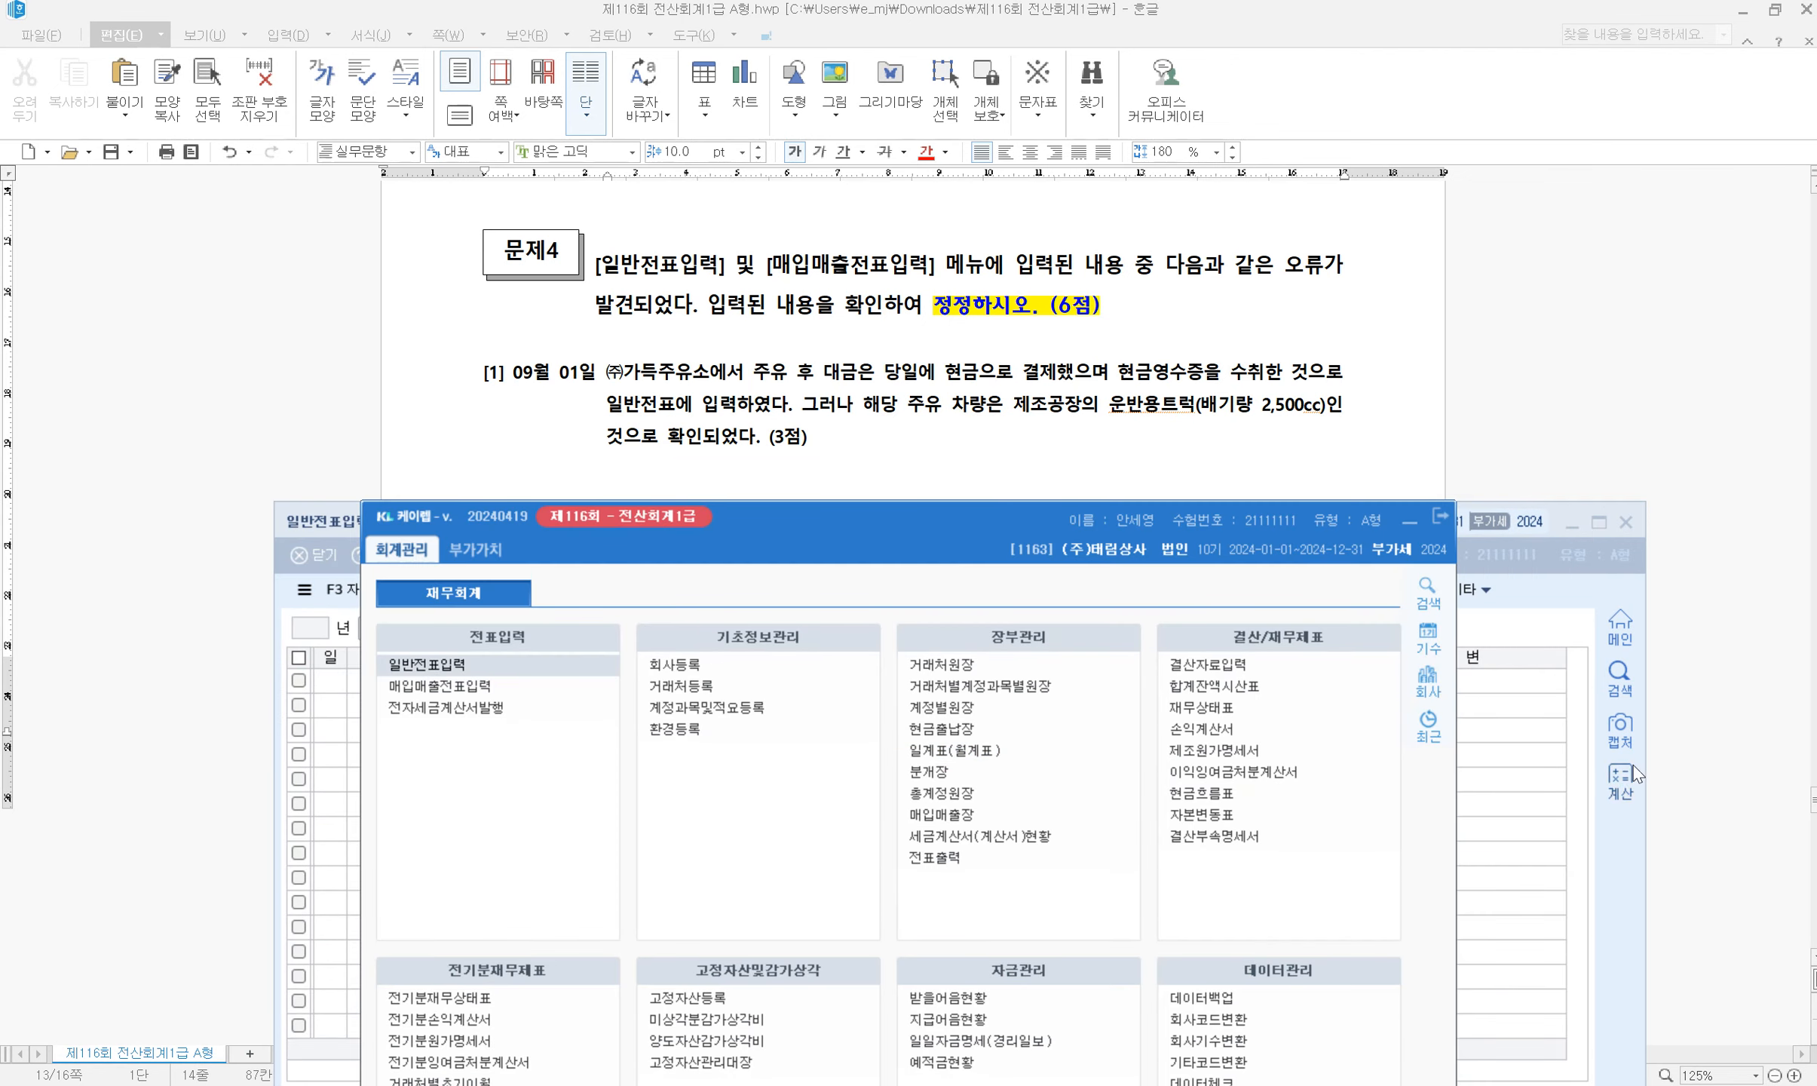
Load the general vouchers dated September 1 in 일반전표입력
click(1540, 756)
text(9)
key(Return)
text(1)
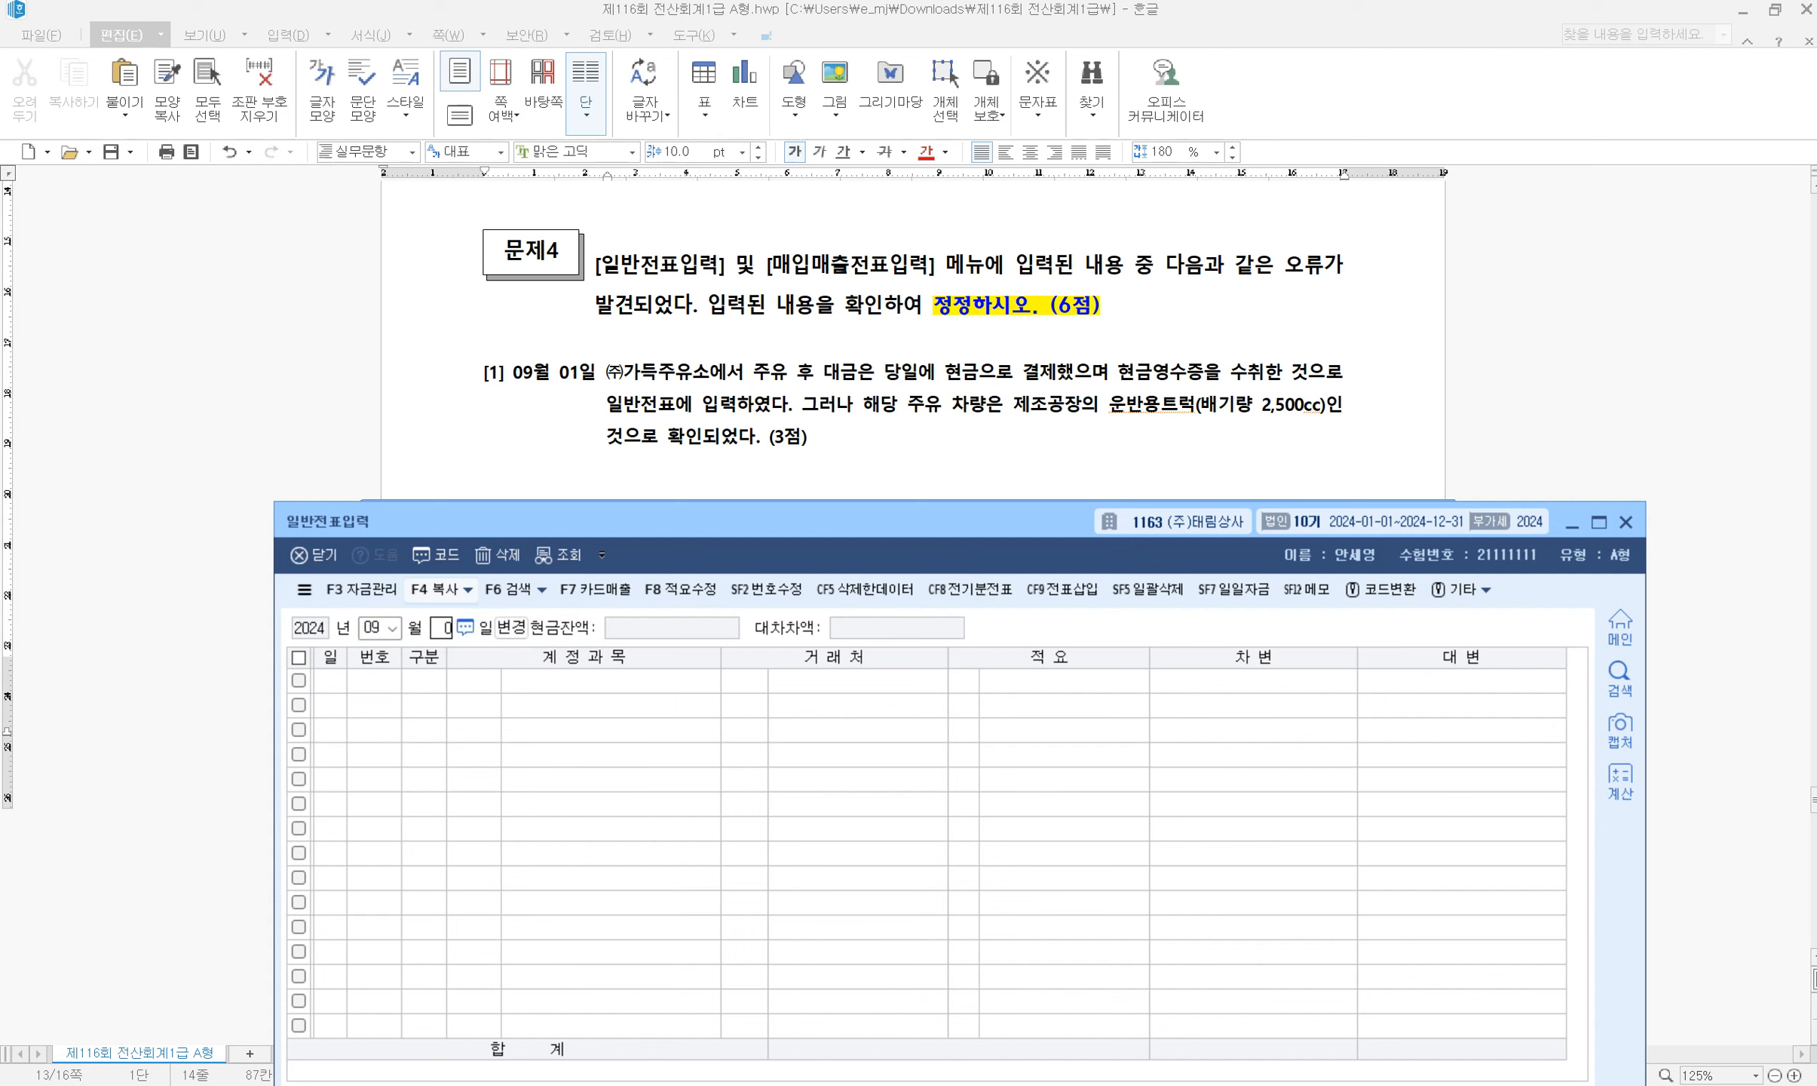
key(Return)
Delete the September 1 차량유지비 voucher for (주)가득주유소 from 일반전표입력
click(549, 683)
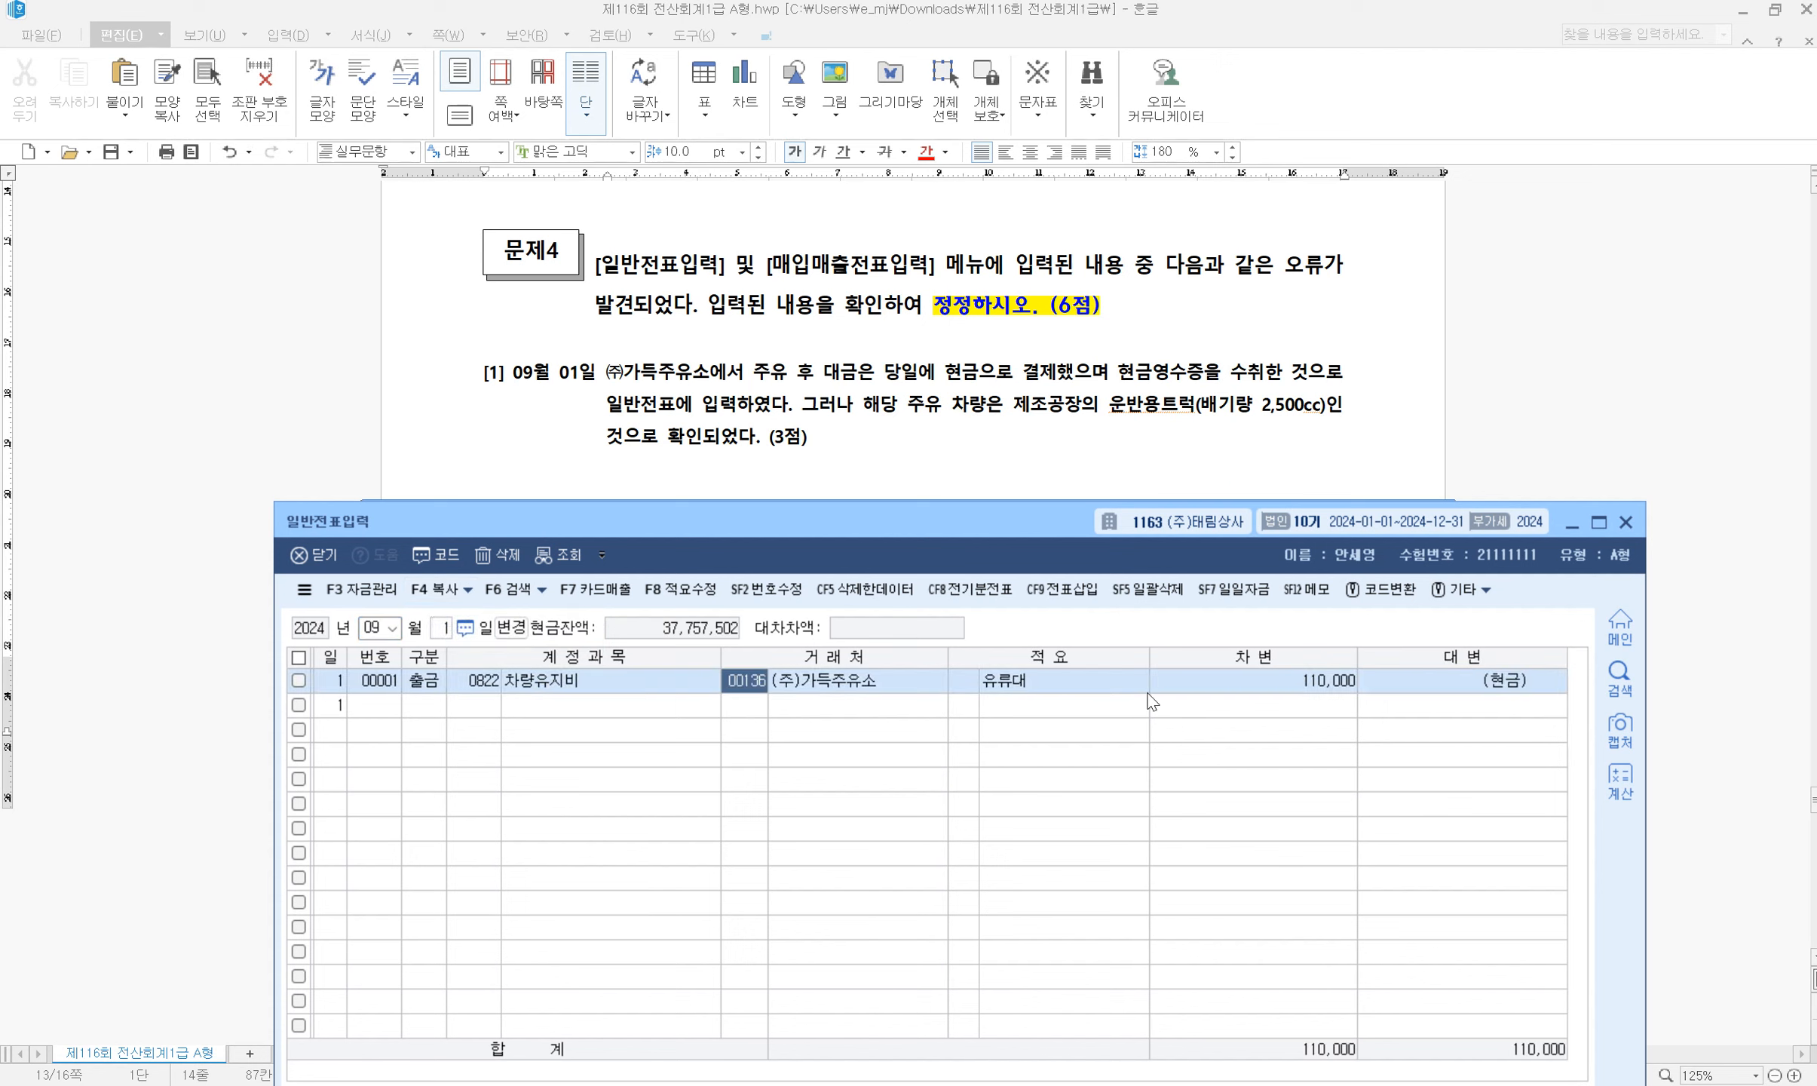
click(1206, 685)
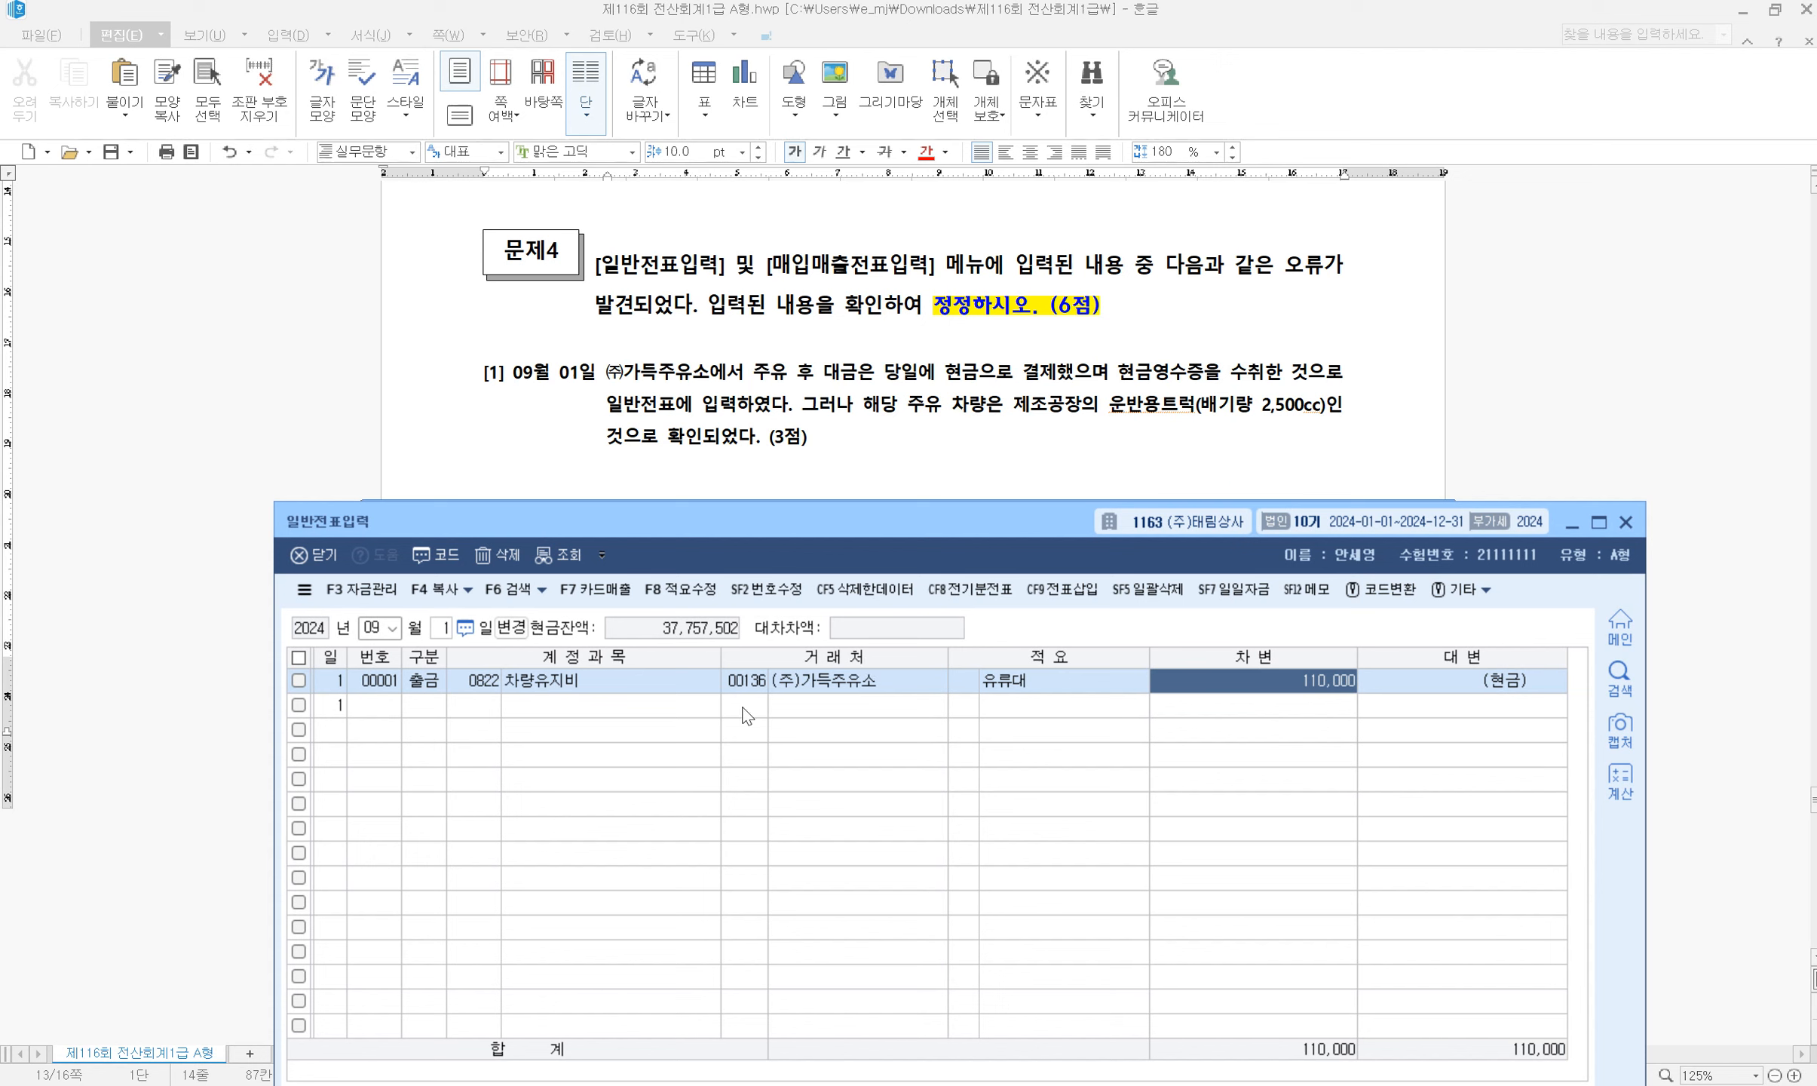
click(640, 688)
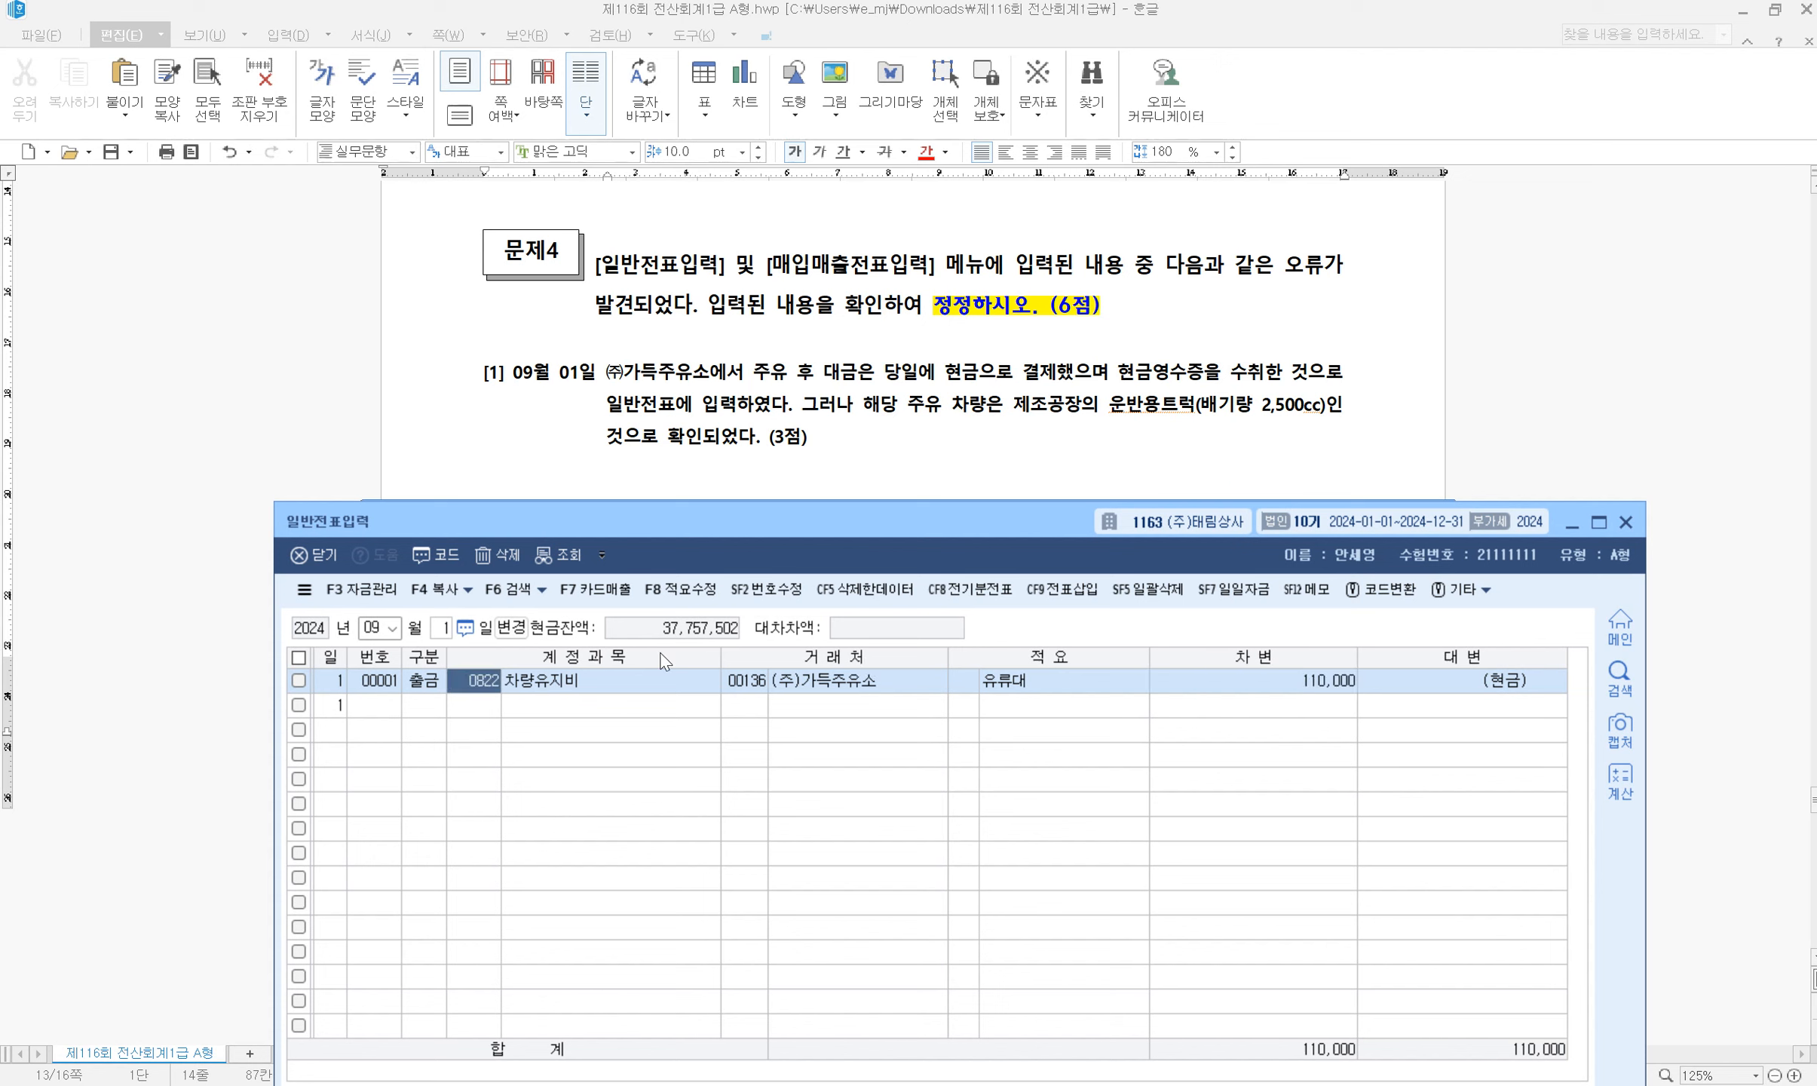
click(492, 561)
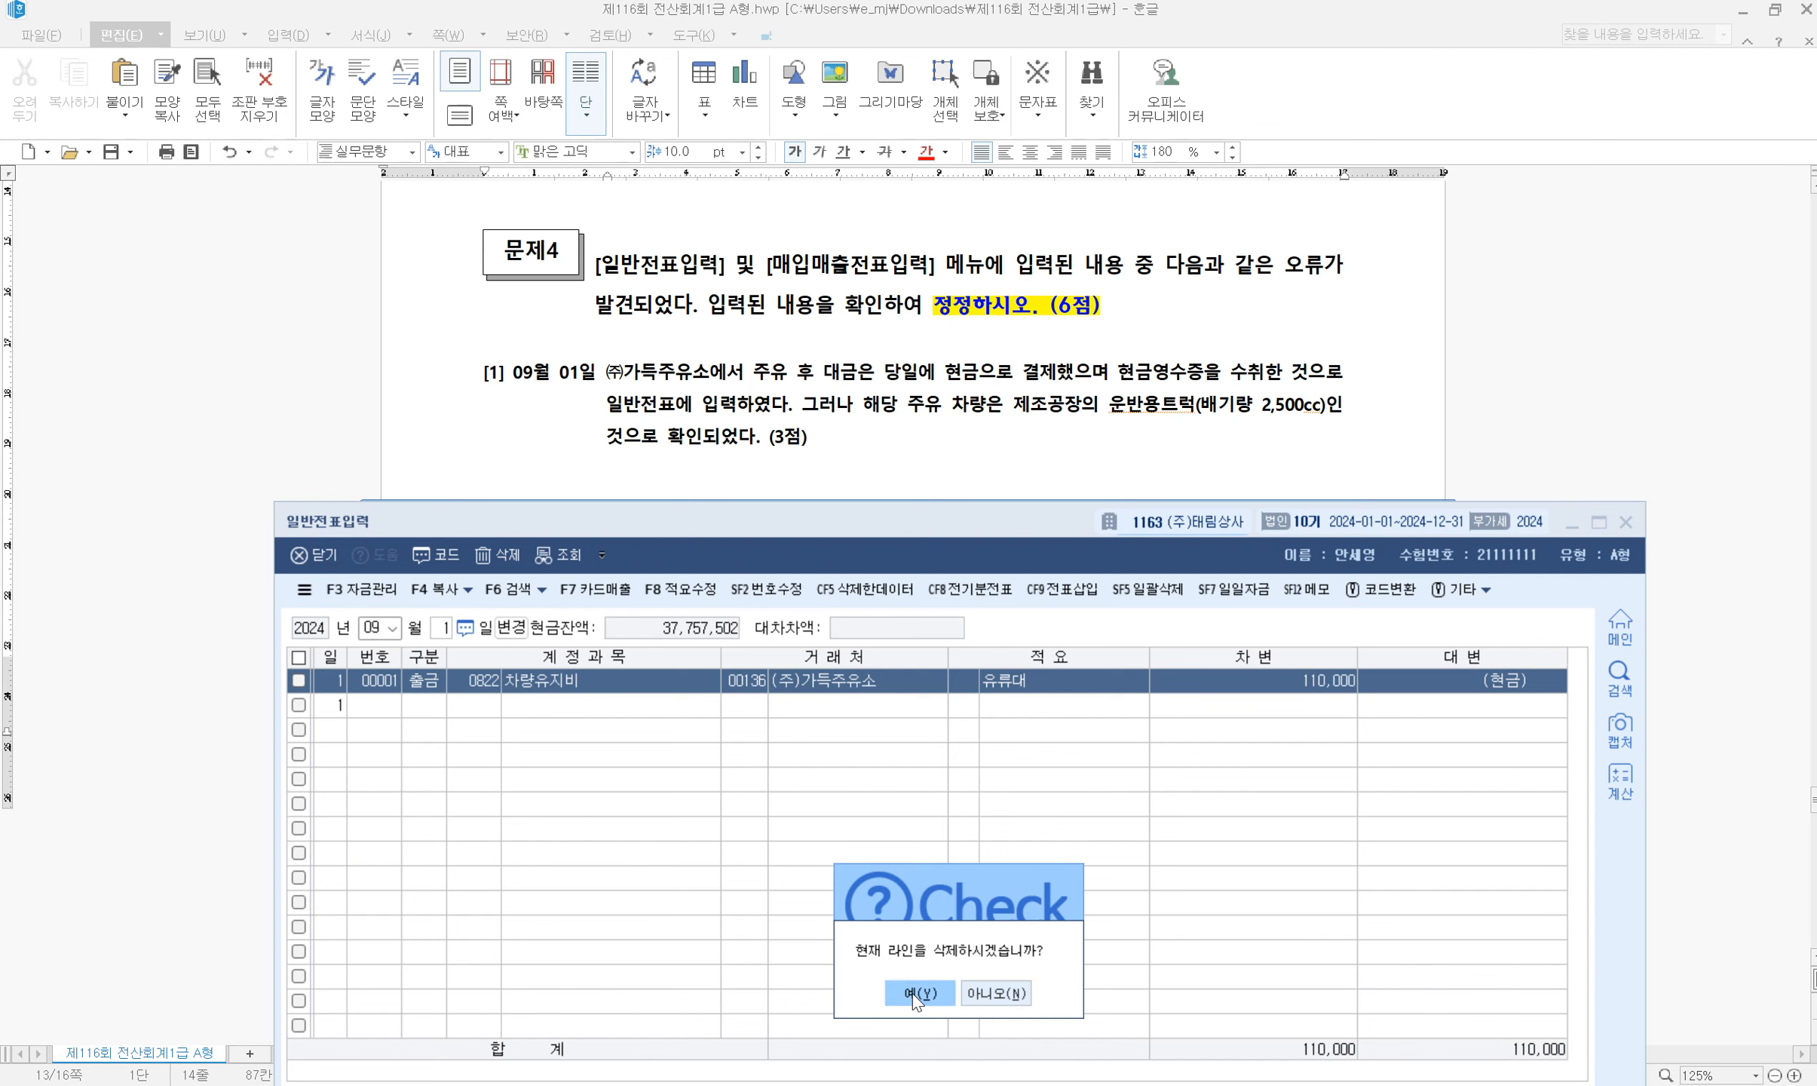
click(913, 992)
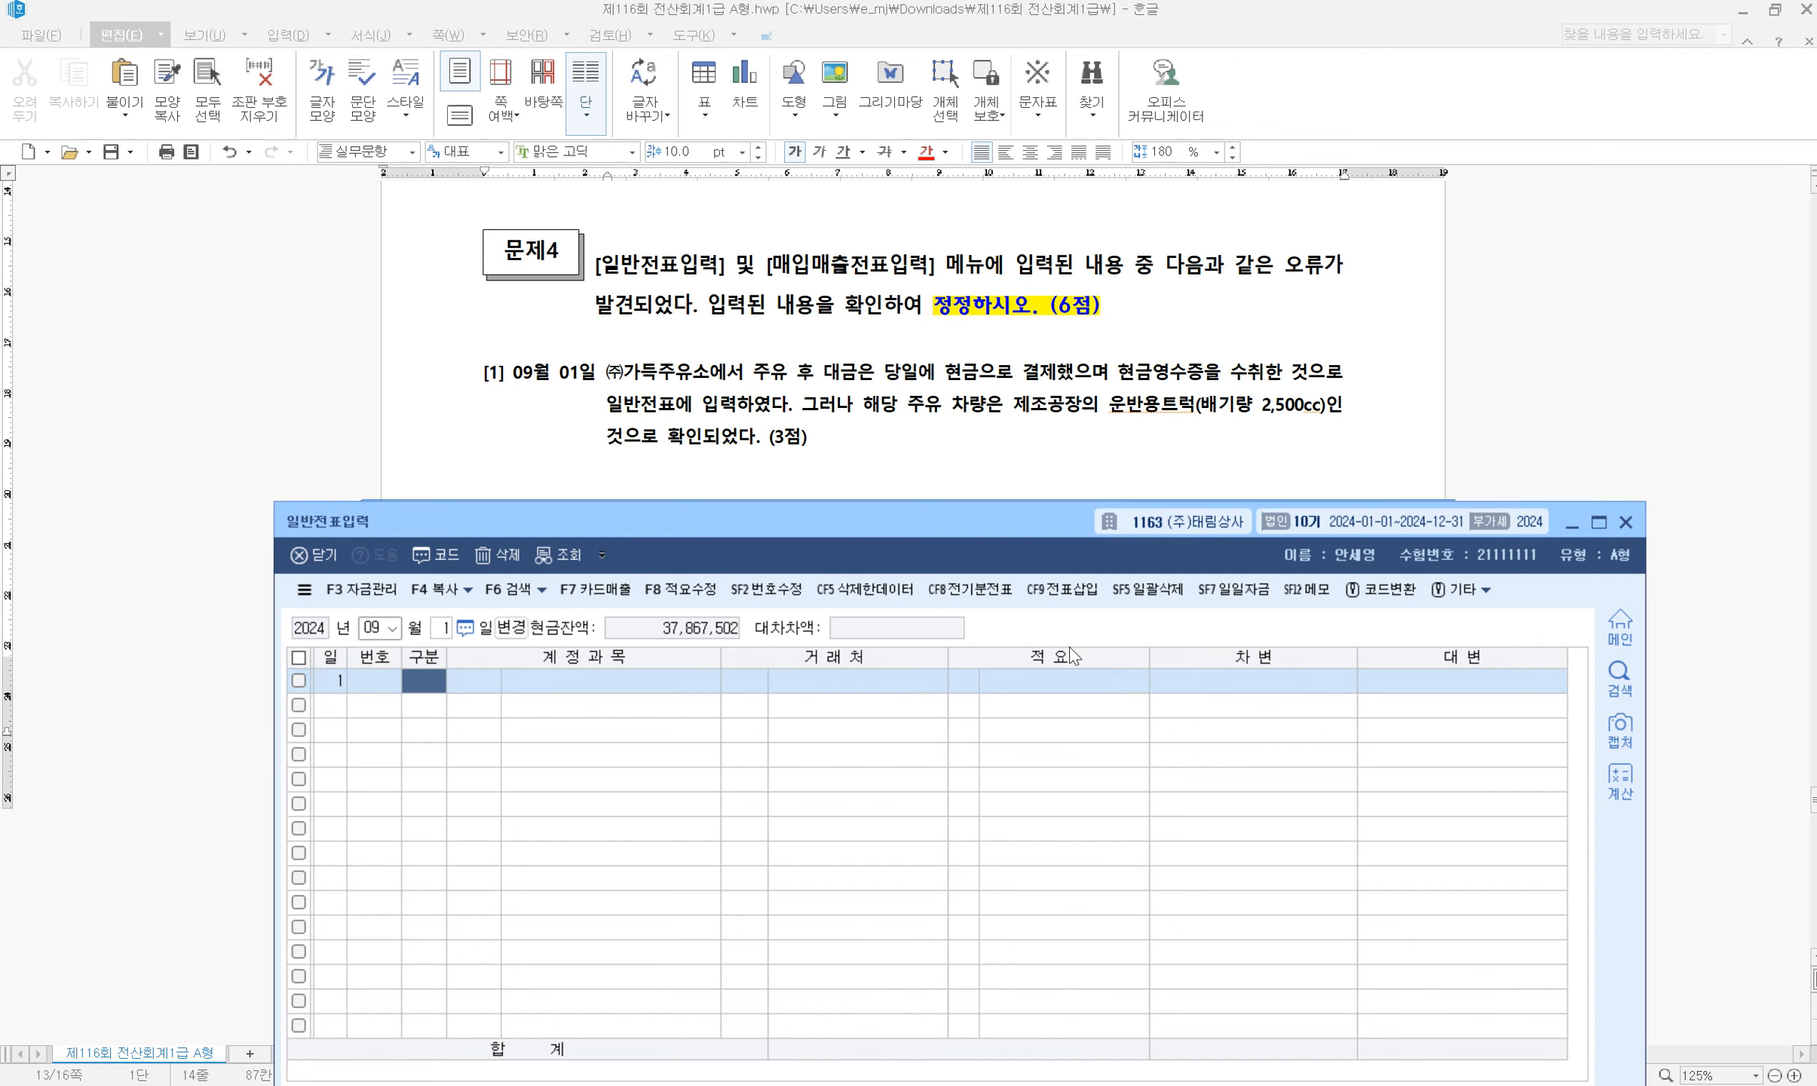
Close 일반전표입력, open 매입매출전표입력 for September 1, and place its window just below the question text
click(1625, 522)
click(493, 695)
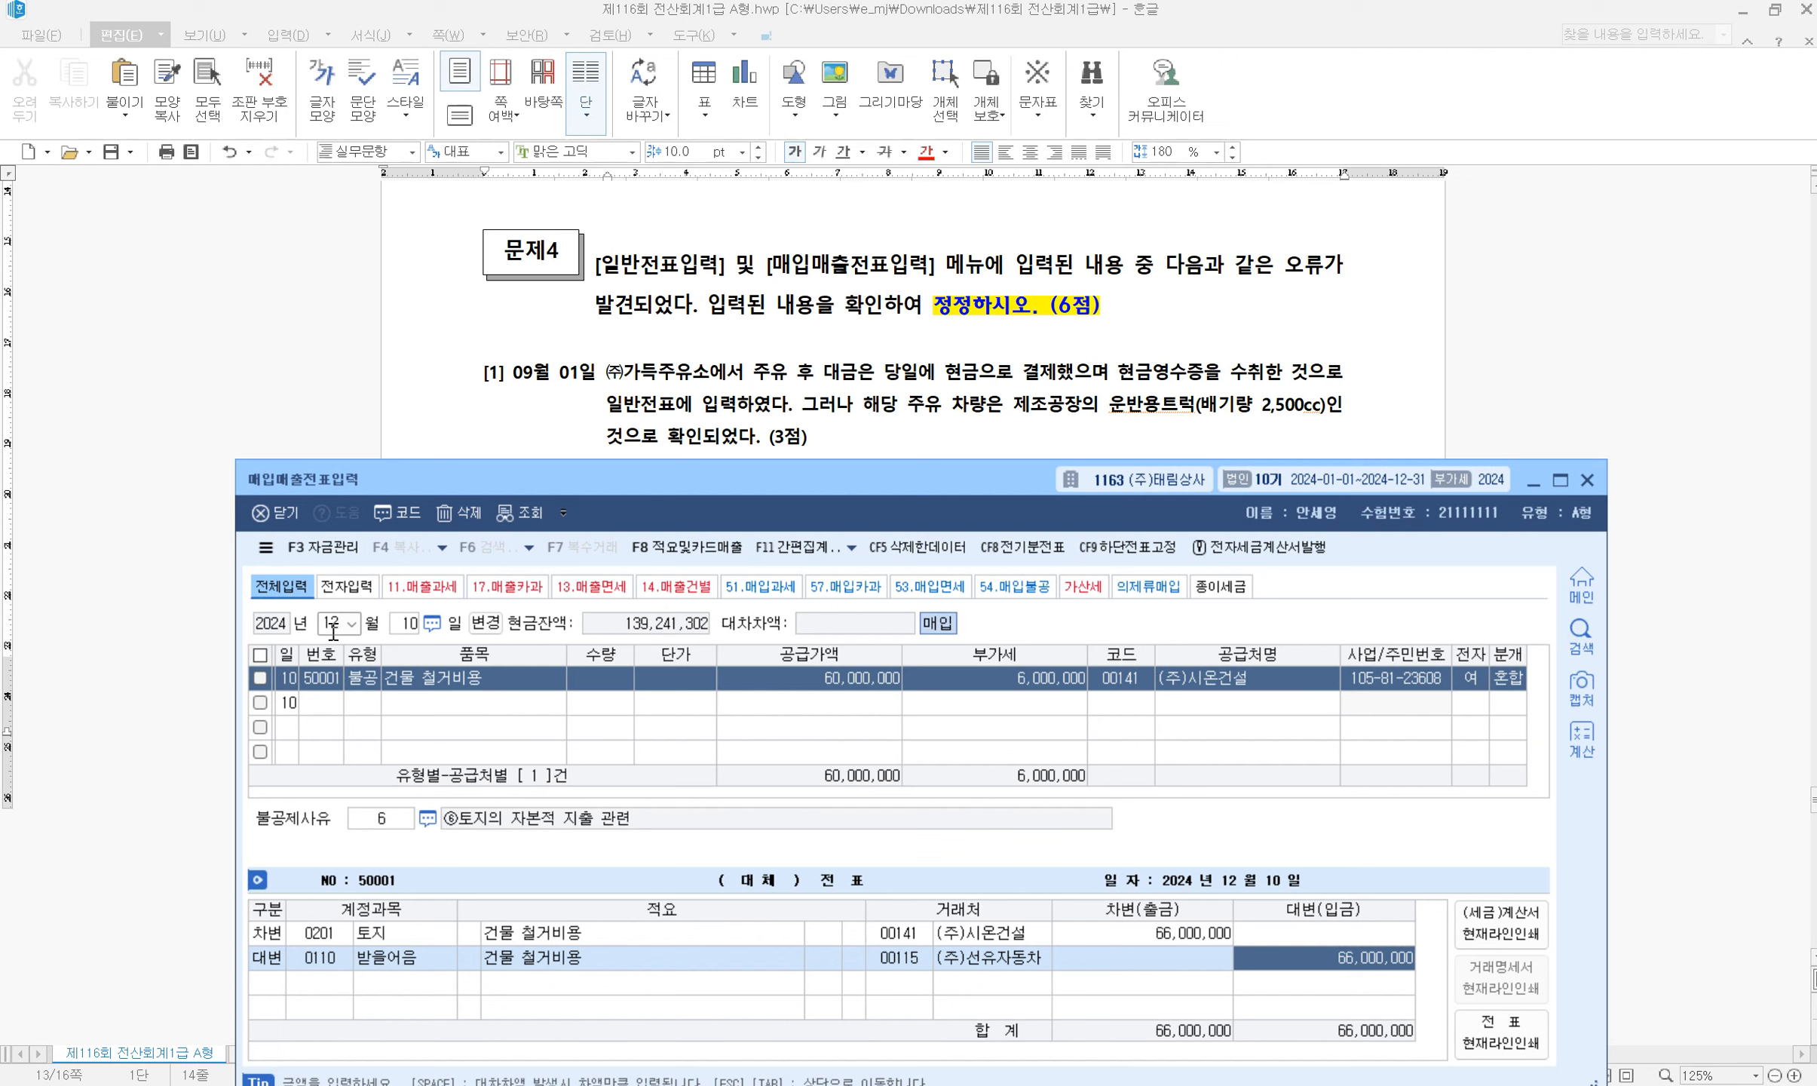
click(334, 632)
text(09)
key(Return)
text(1)
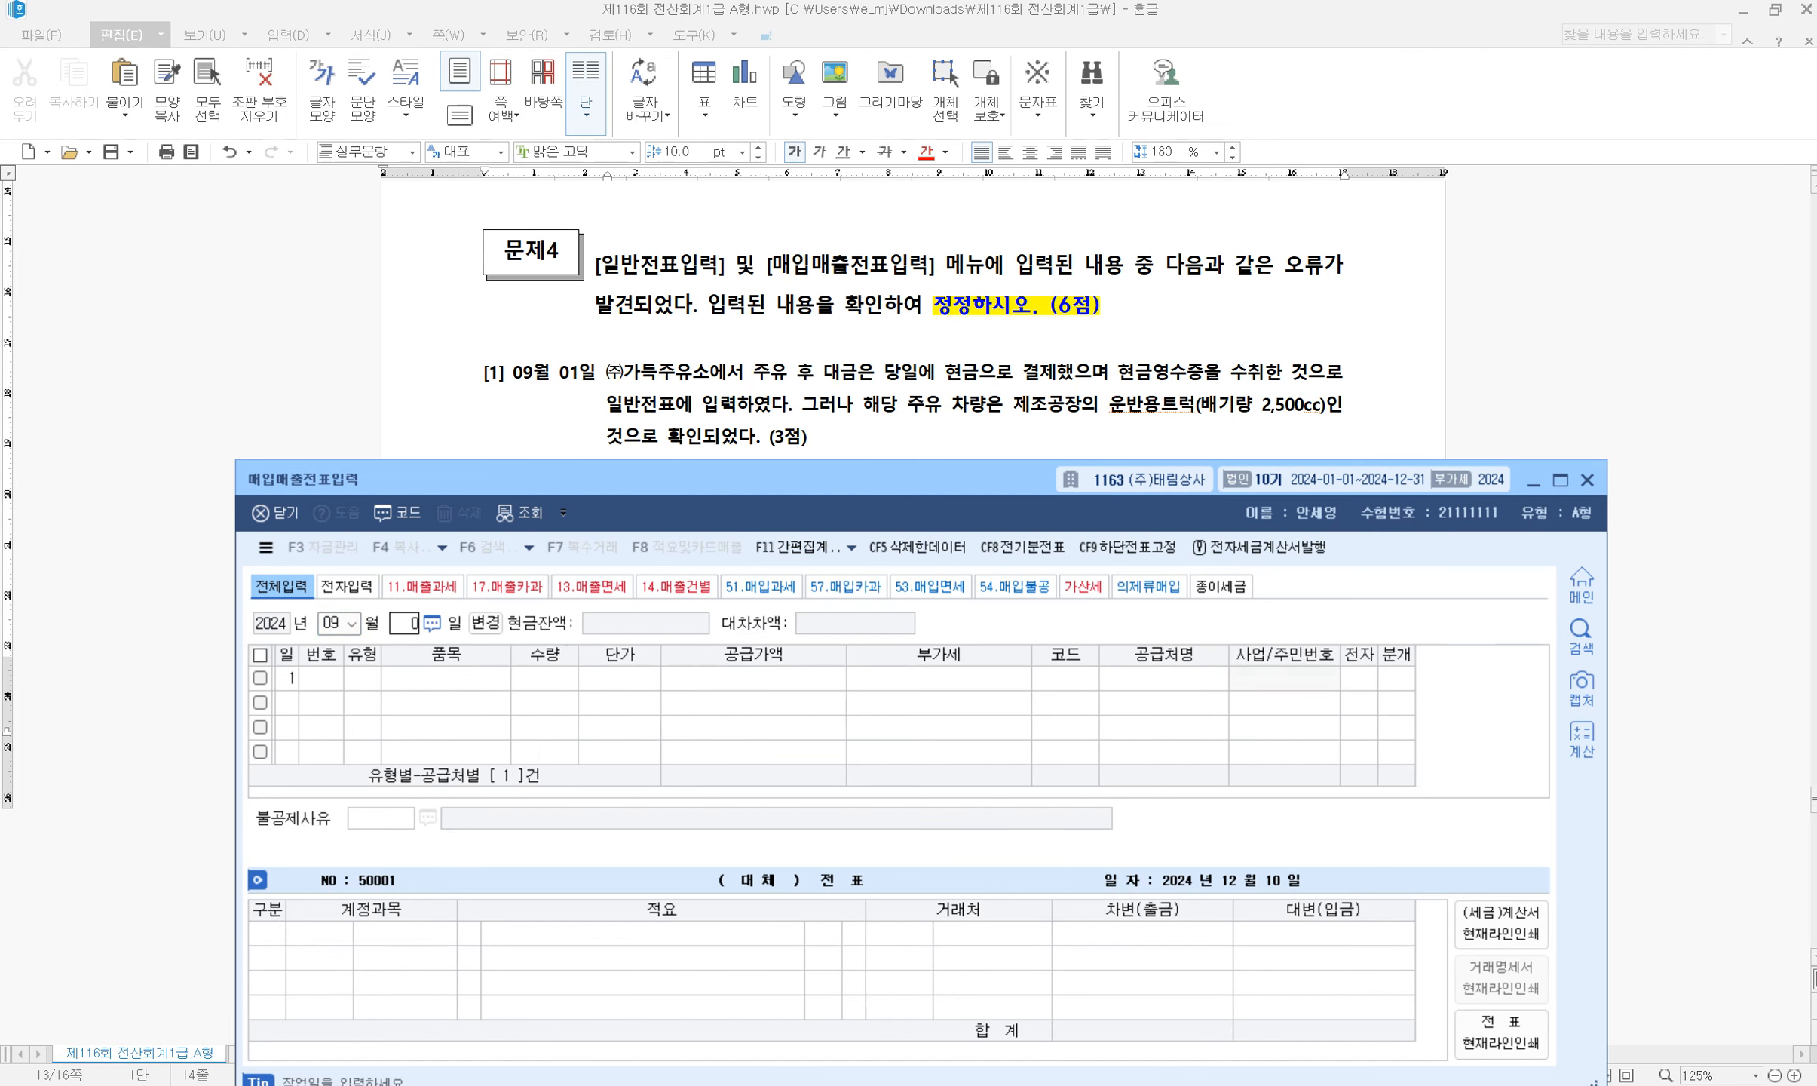
key(Return)
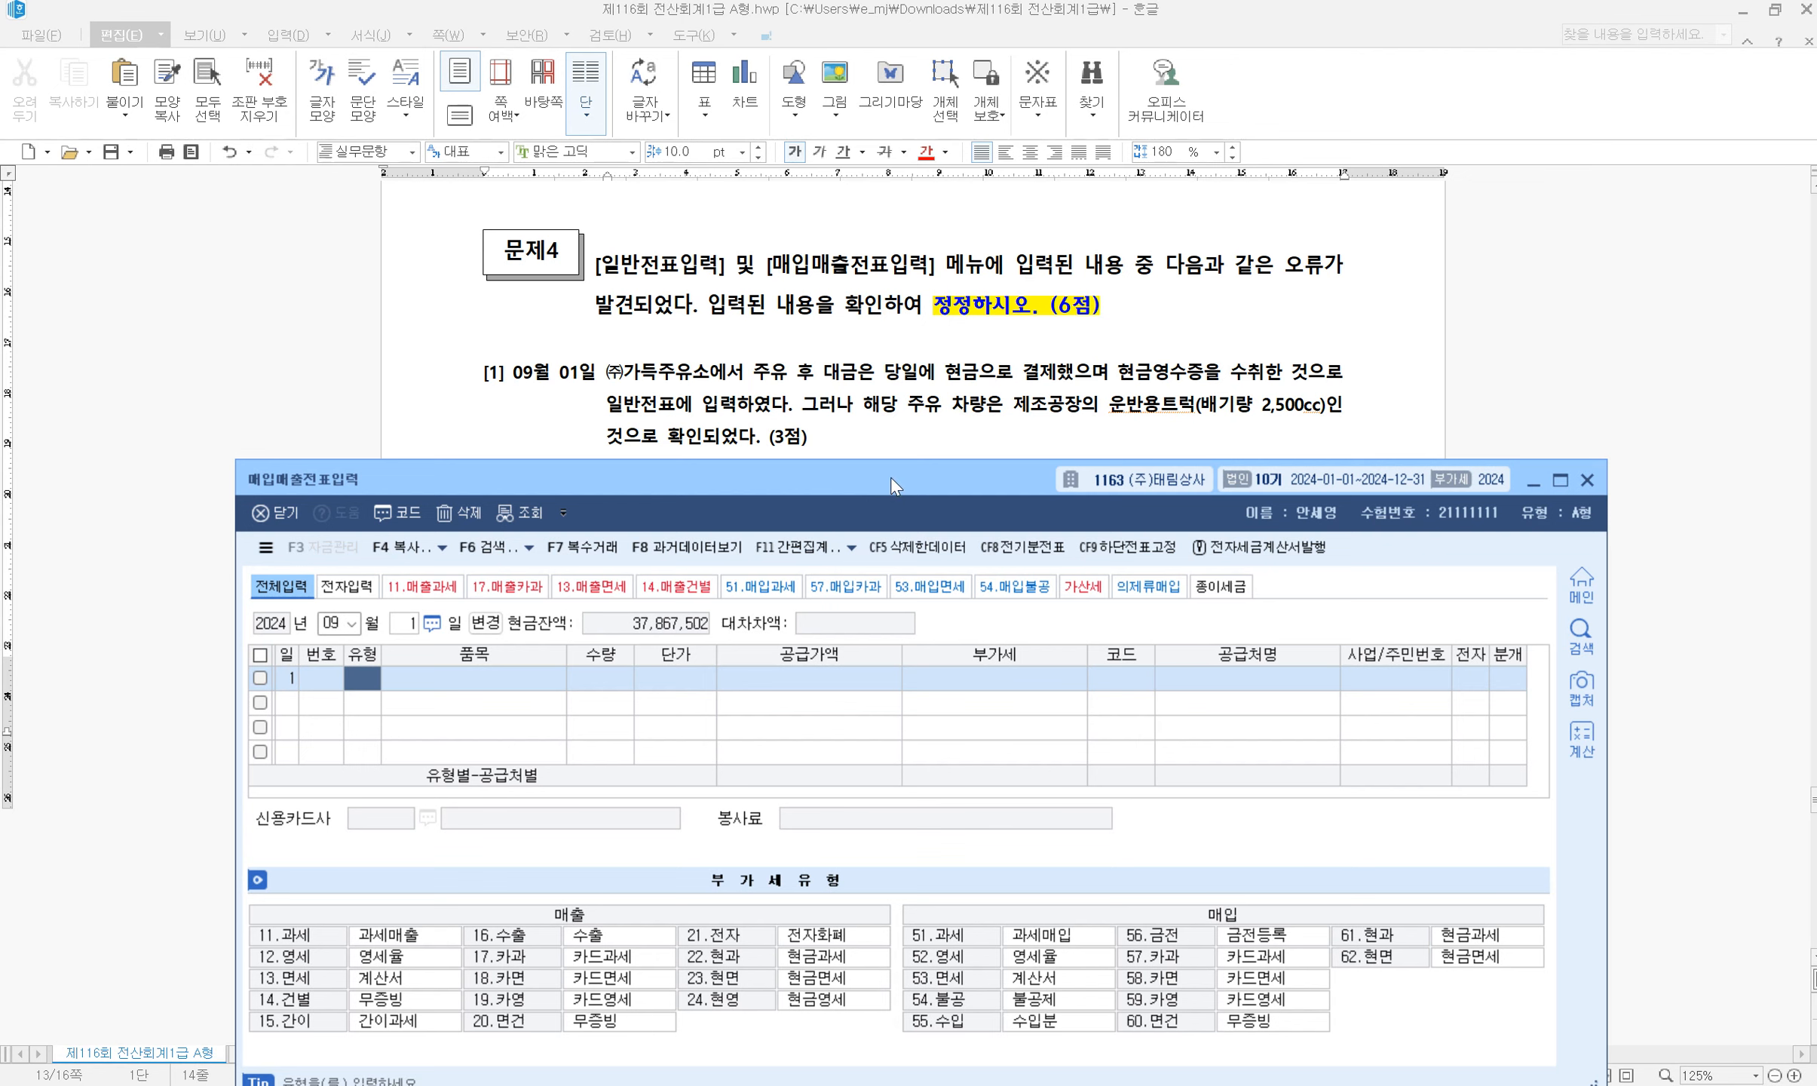
drag(893, 479, 892, 471)
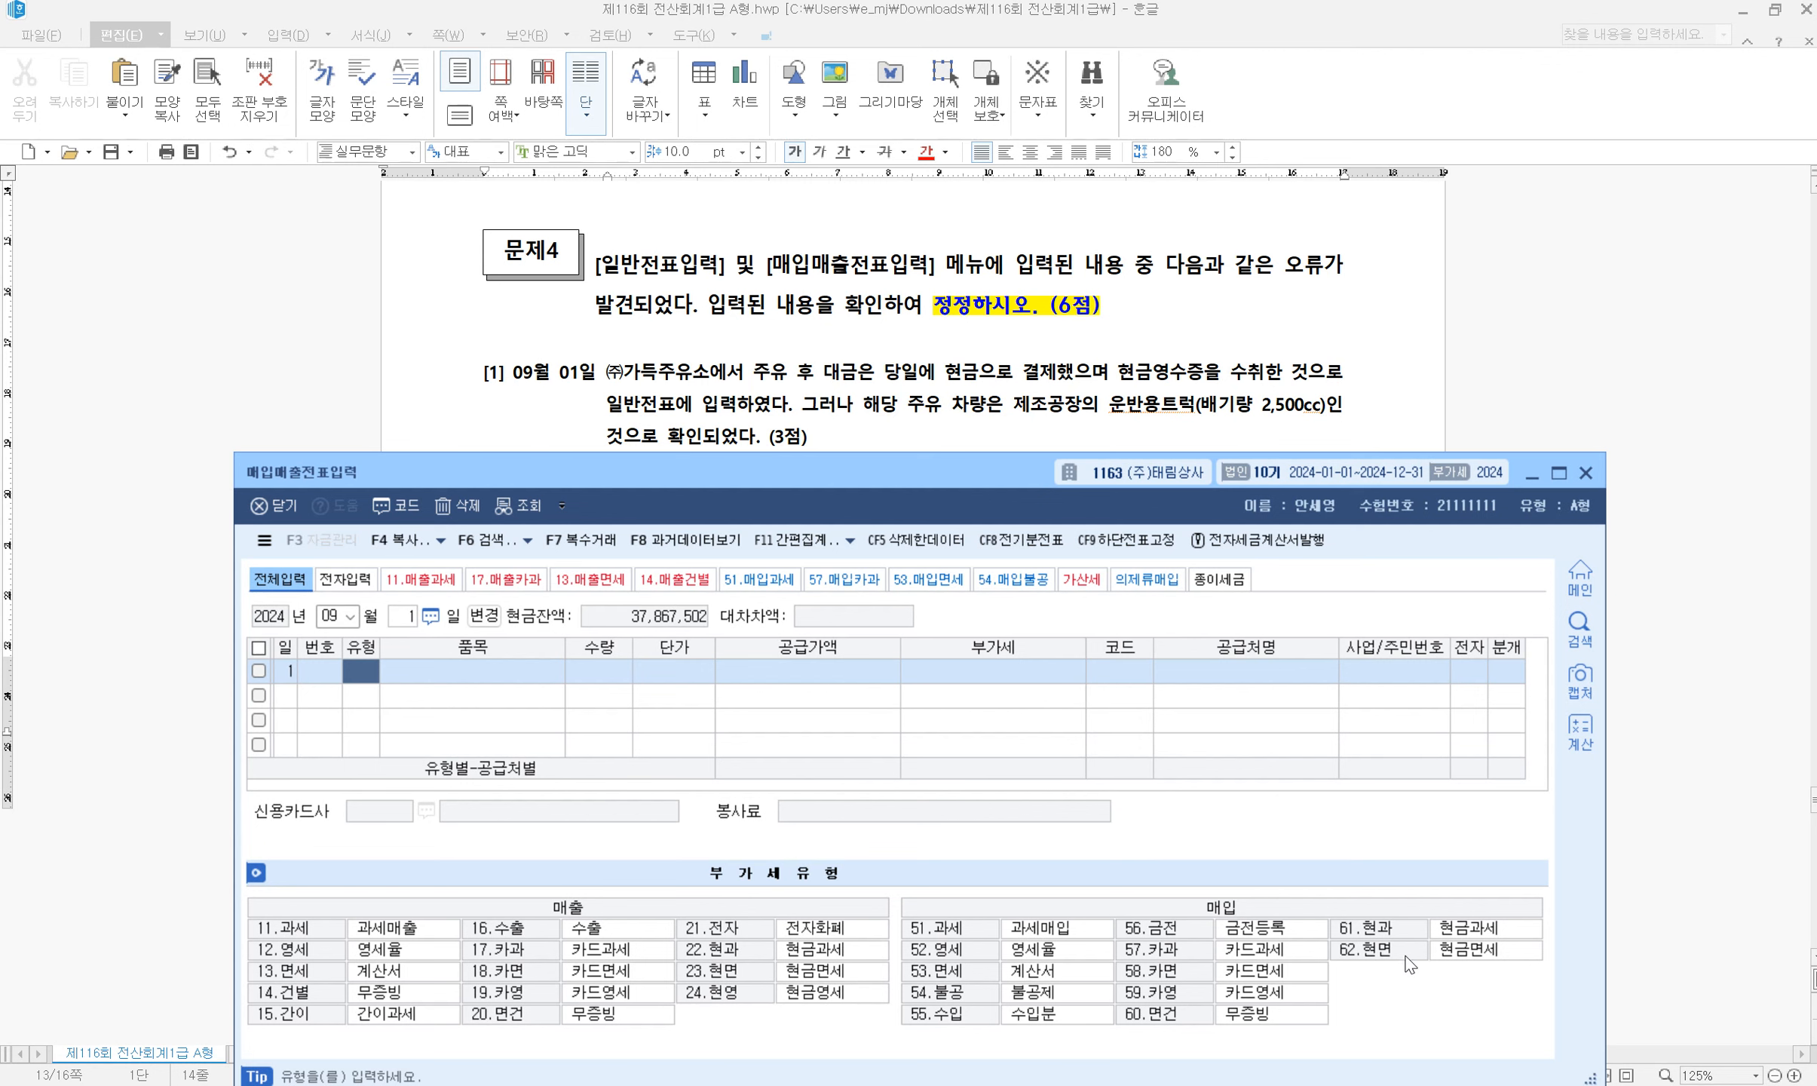
Start the September 1 purchase voucher with VAT type 61 현과 and item name 트럭 주유
text(61)
key(Return)
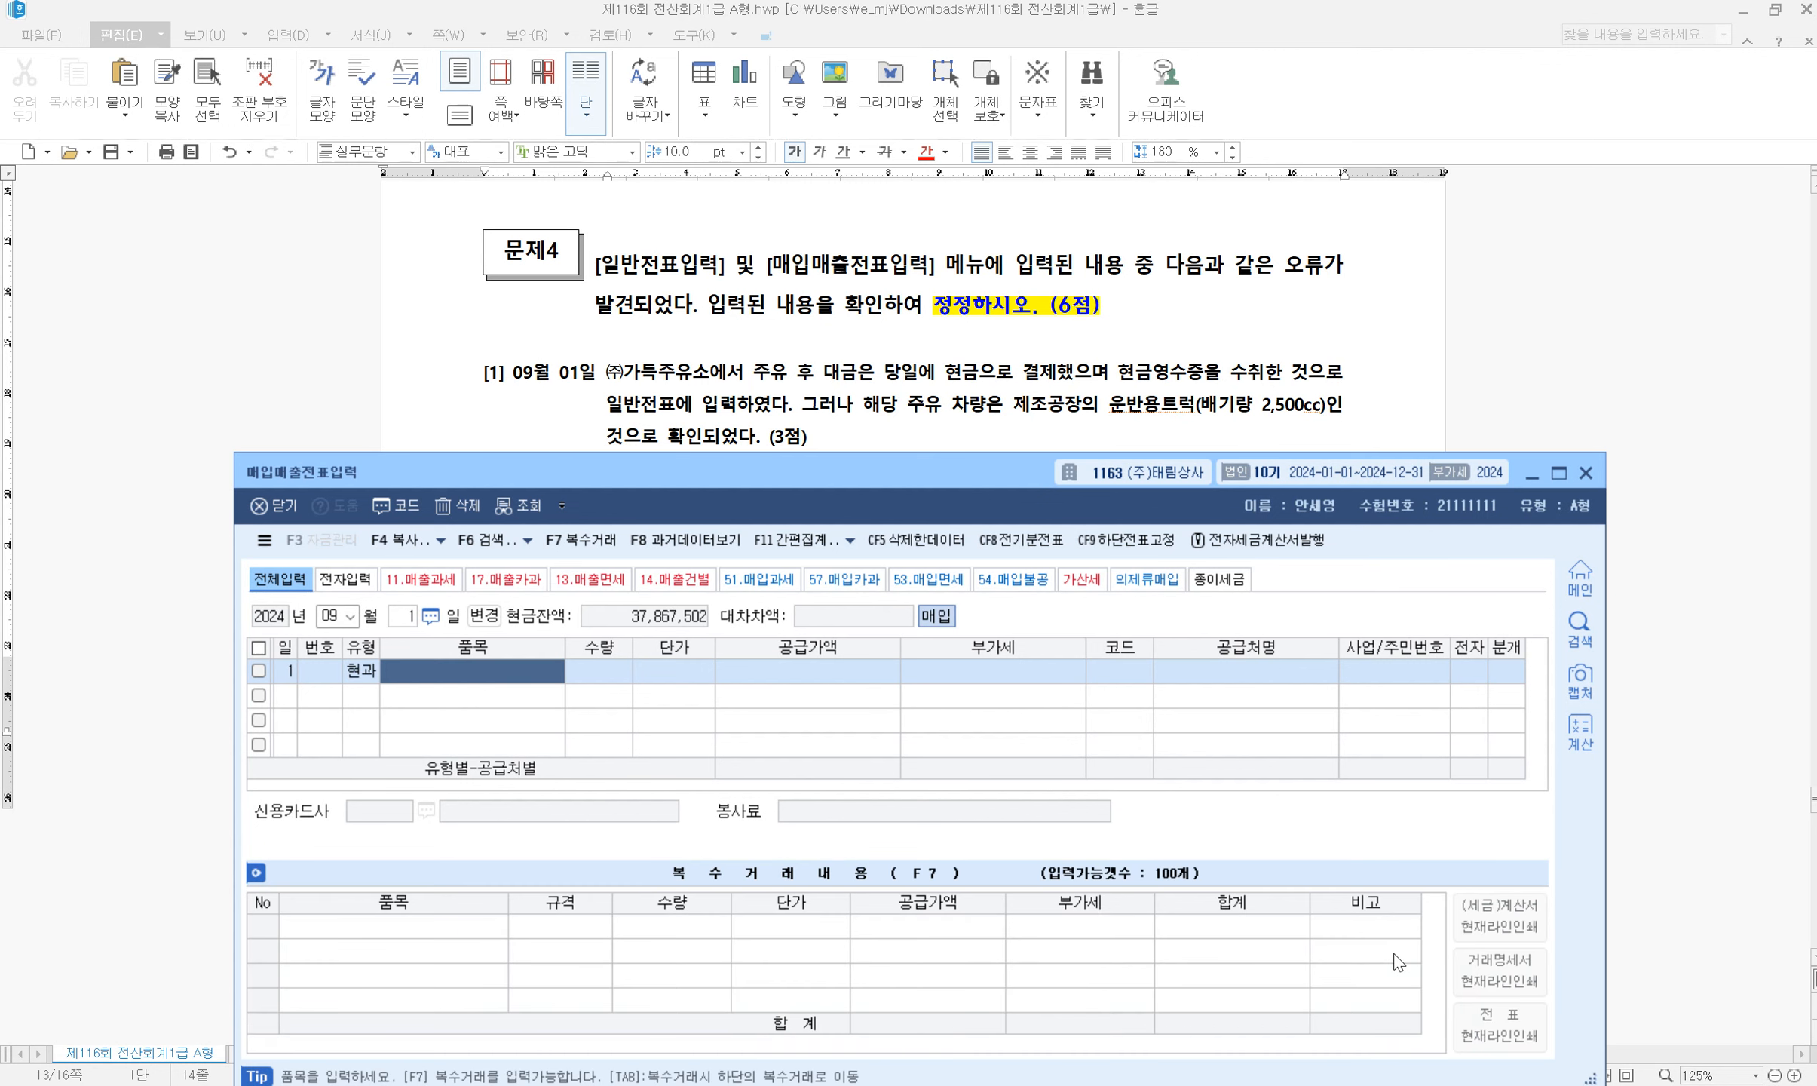
text(트럭 수리)
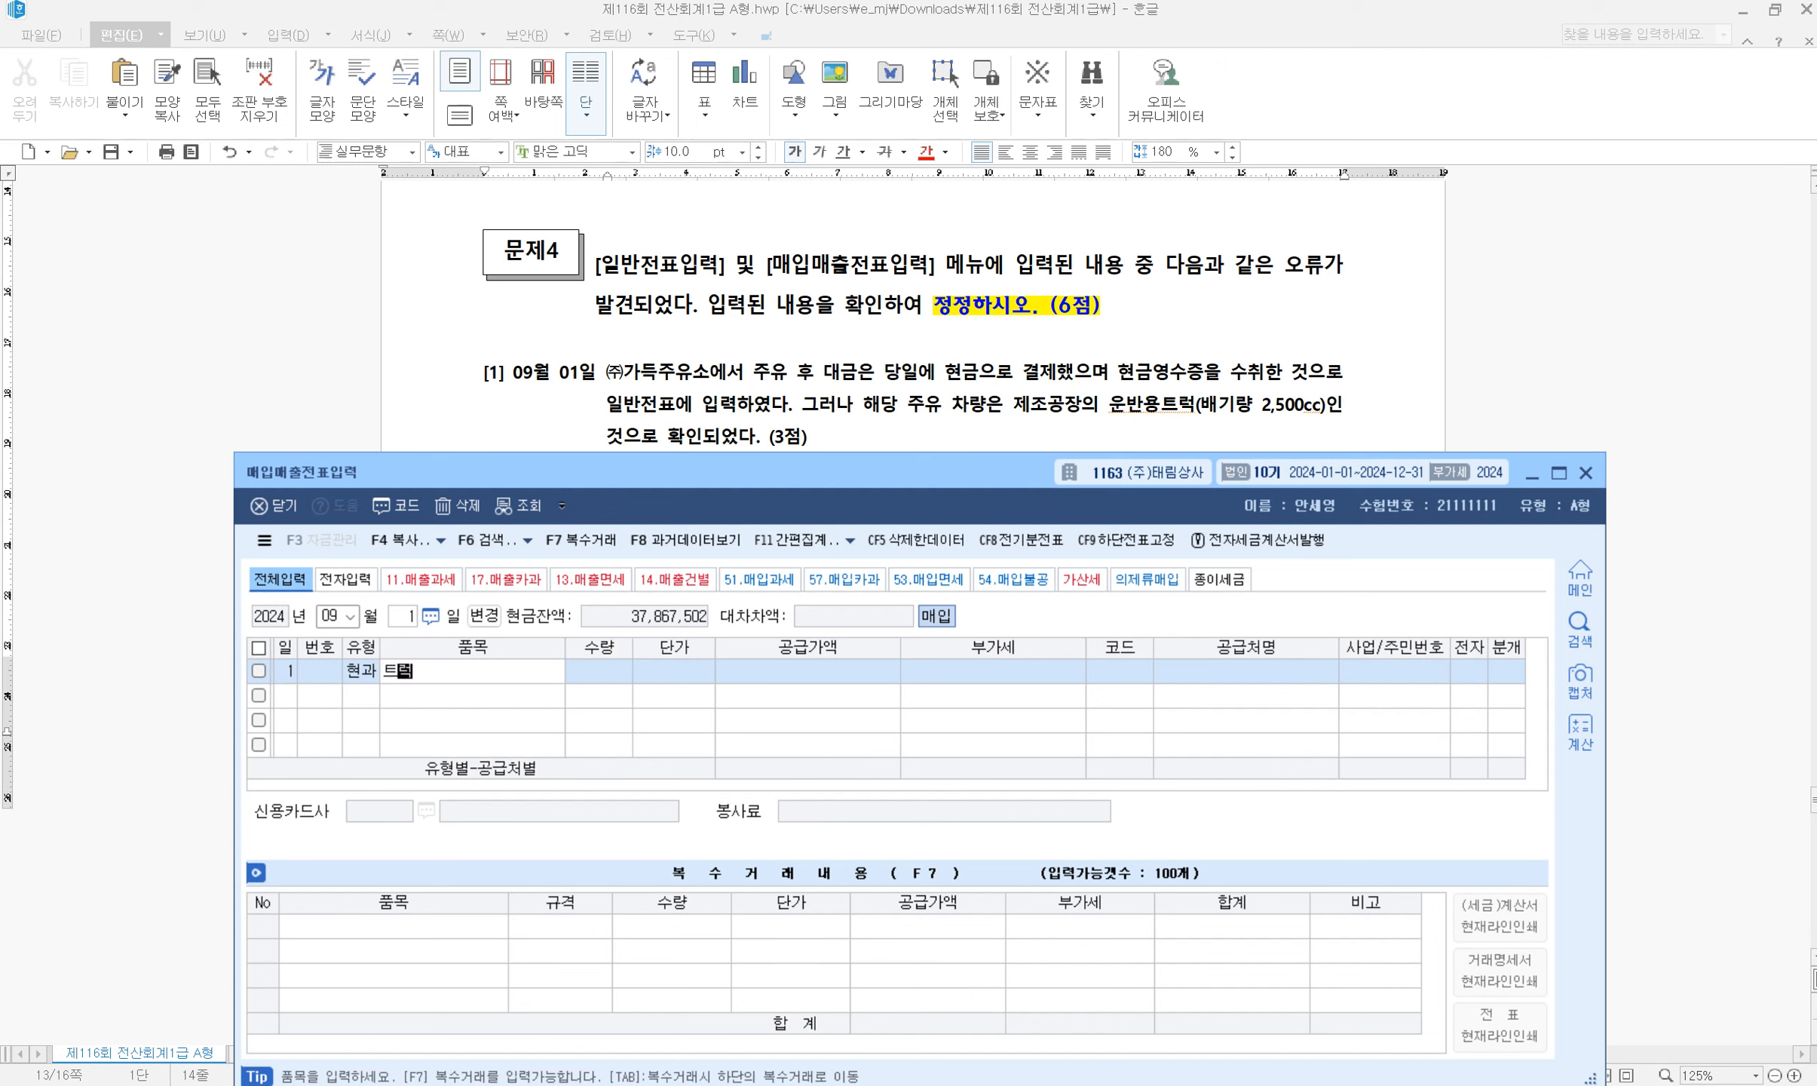
key(Return)
key(shift+Tab)
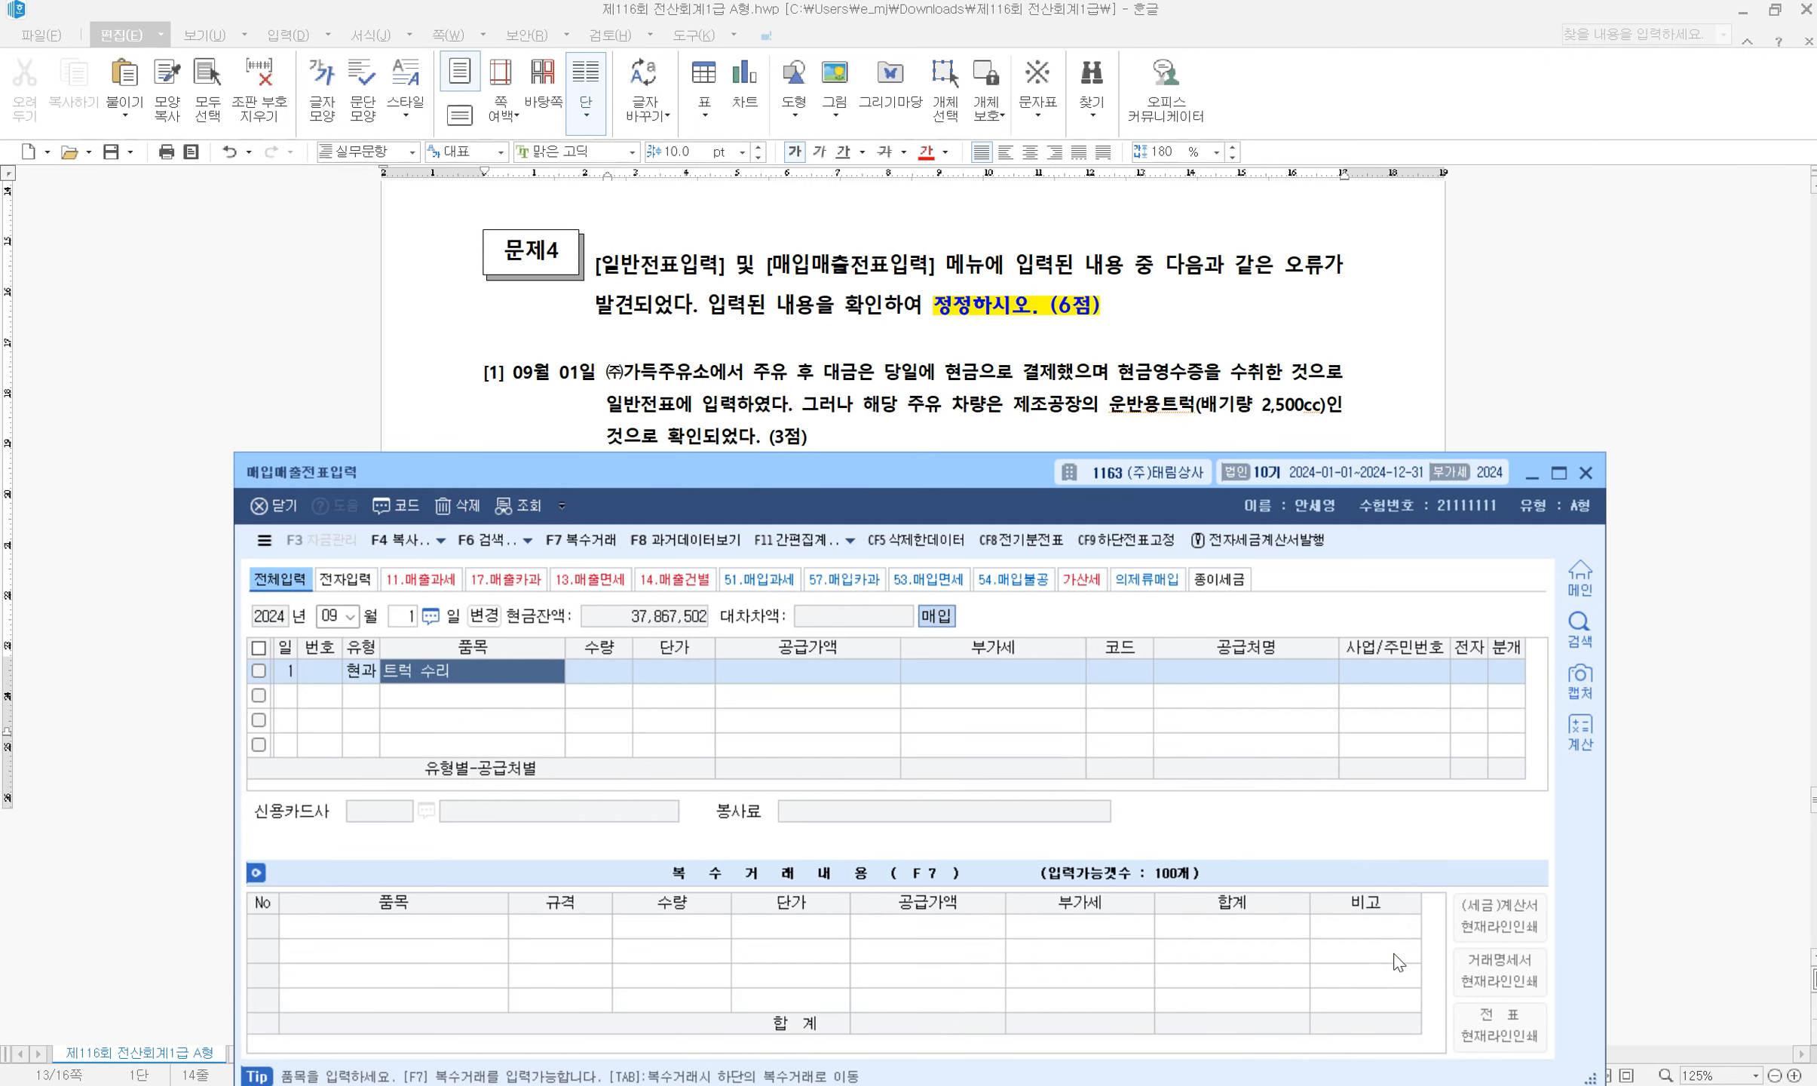
text(트럭 주유)
key(Return)
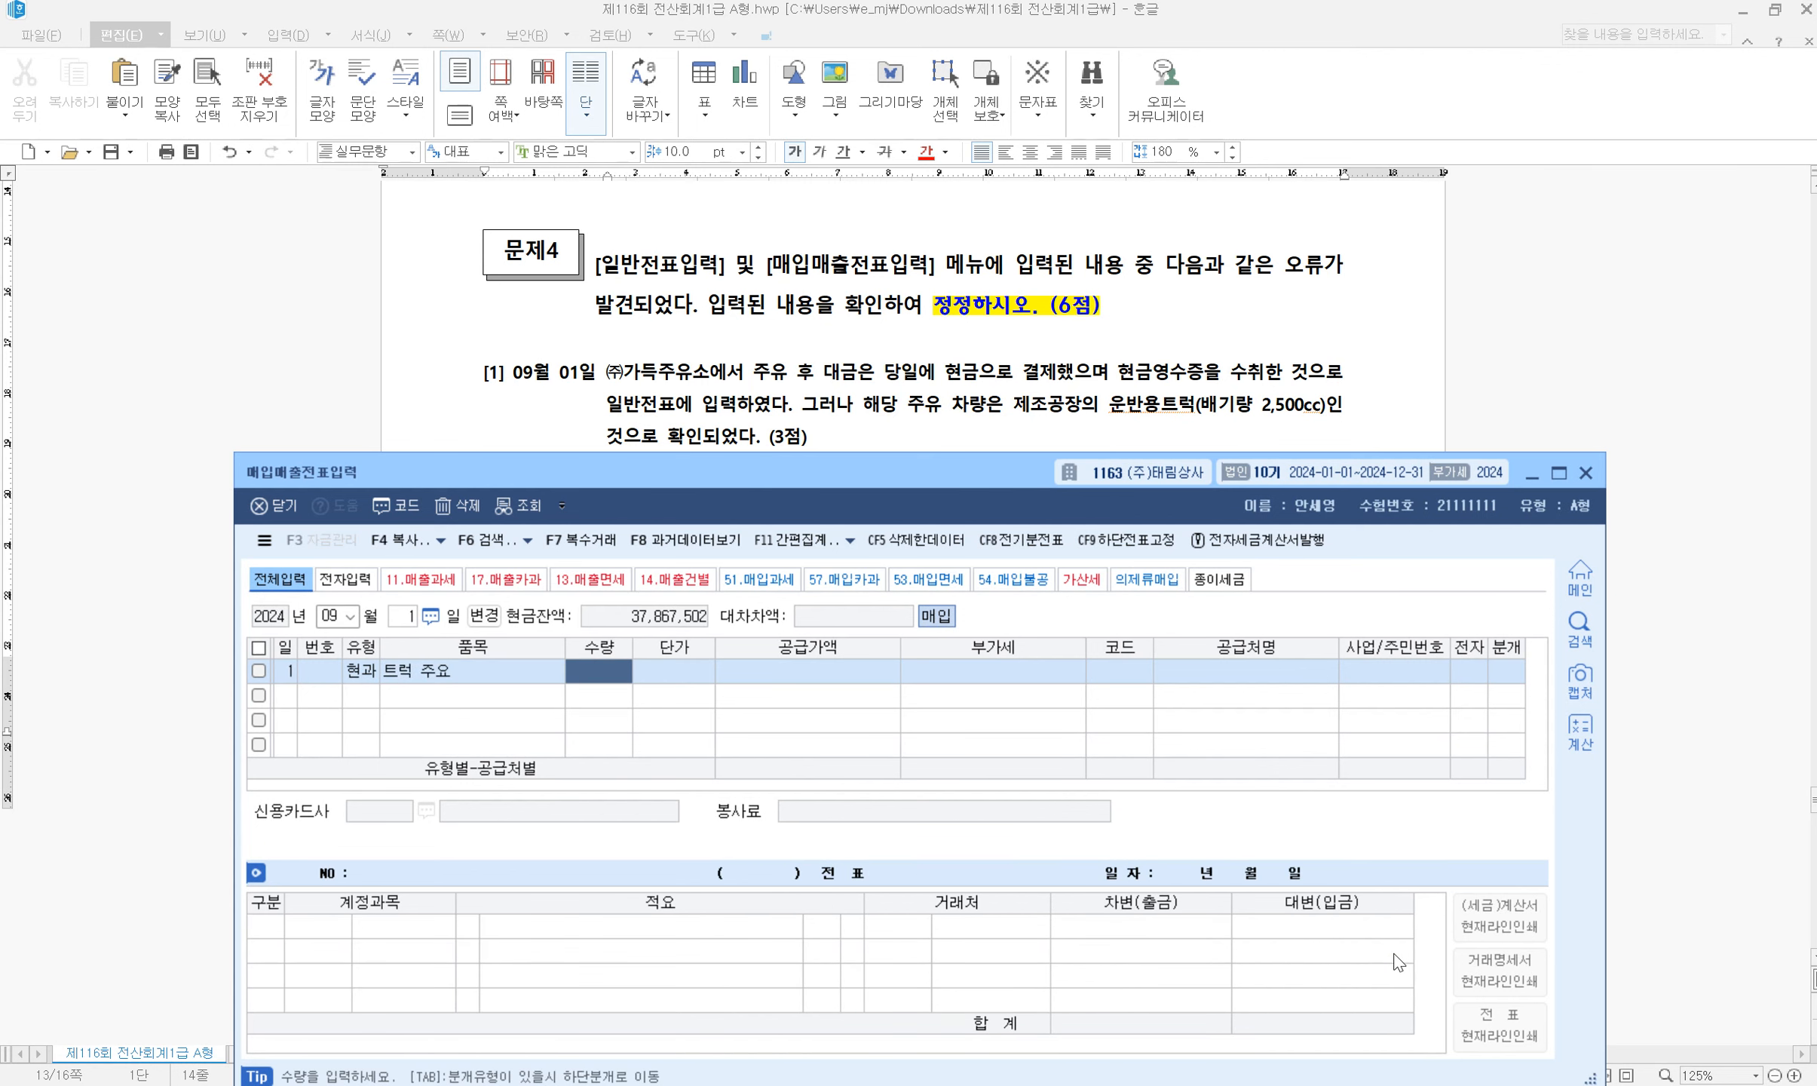
key(shift+Tab)
text(트럭 주요)
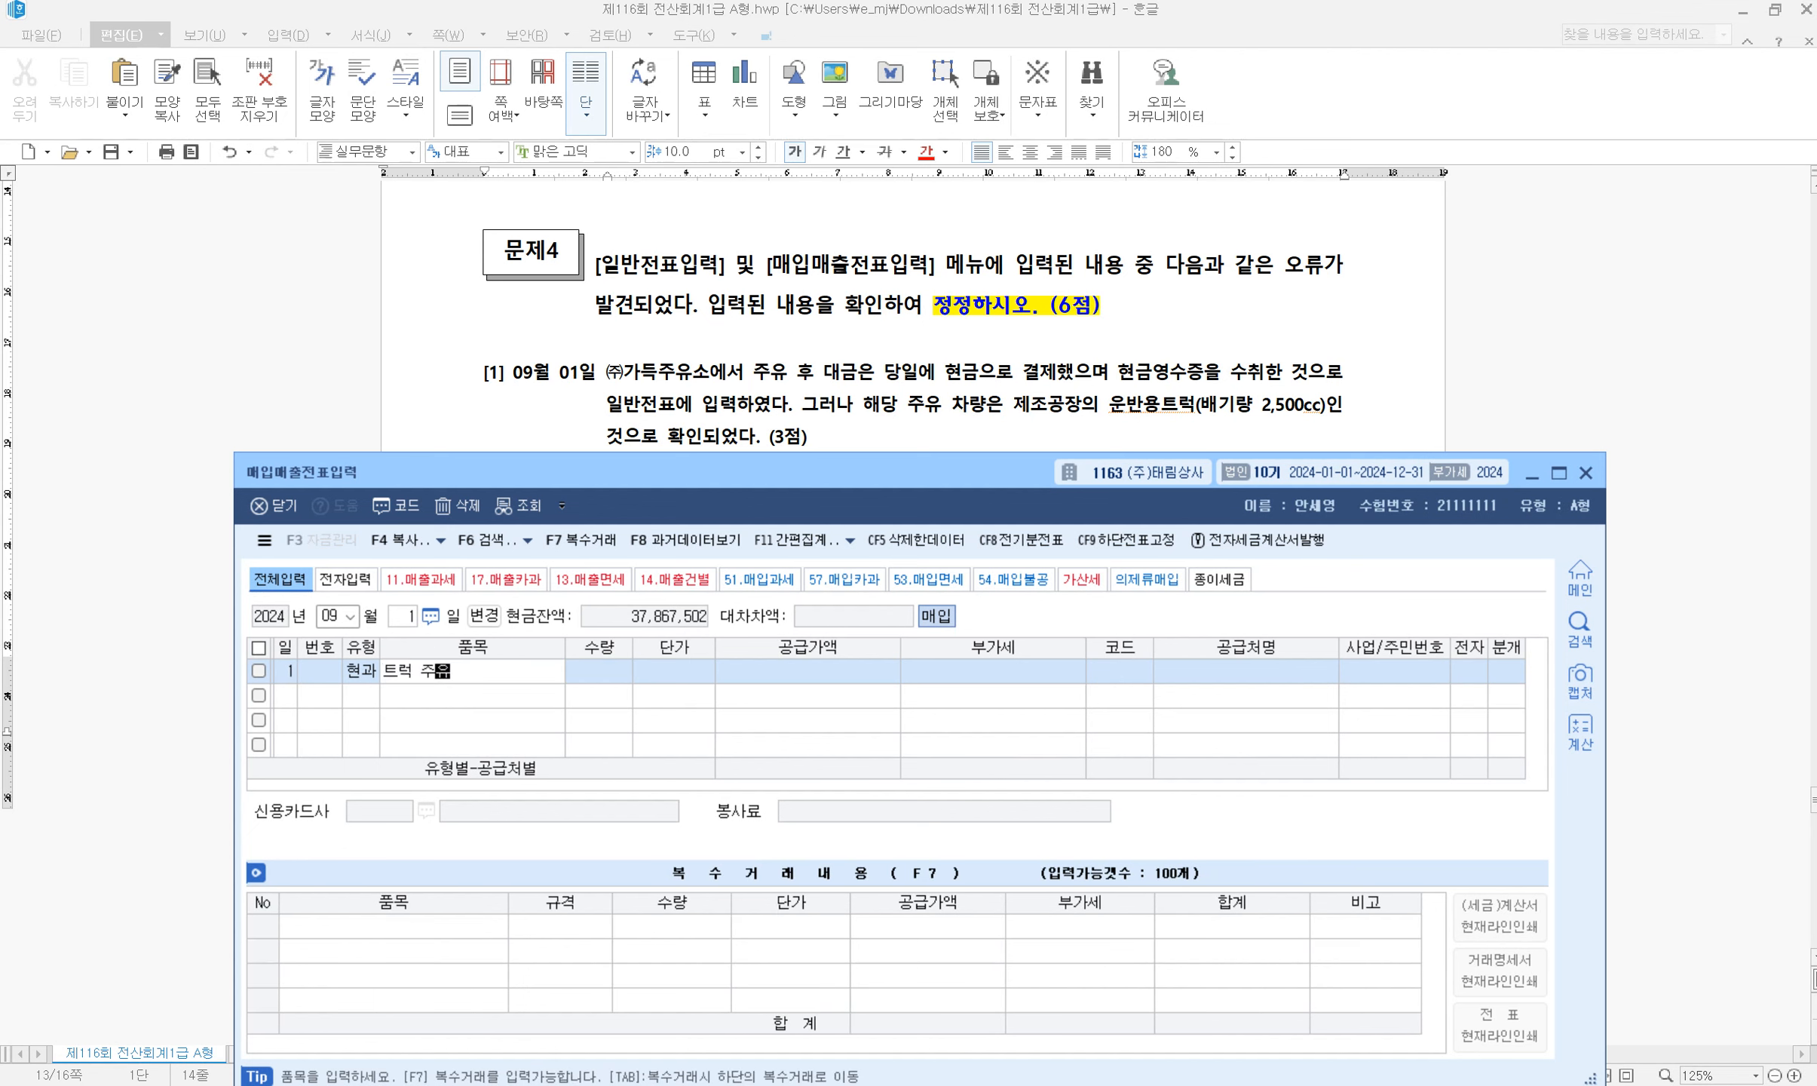
key(Return)
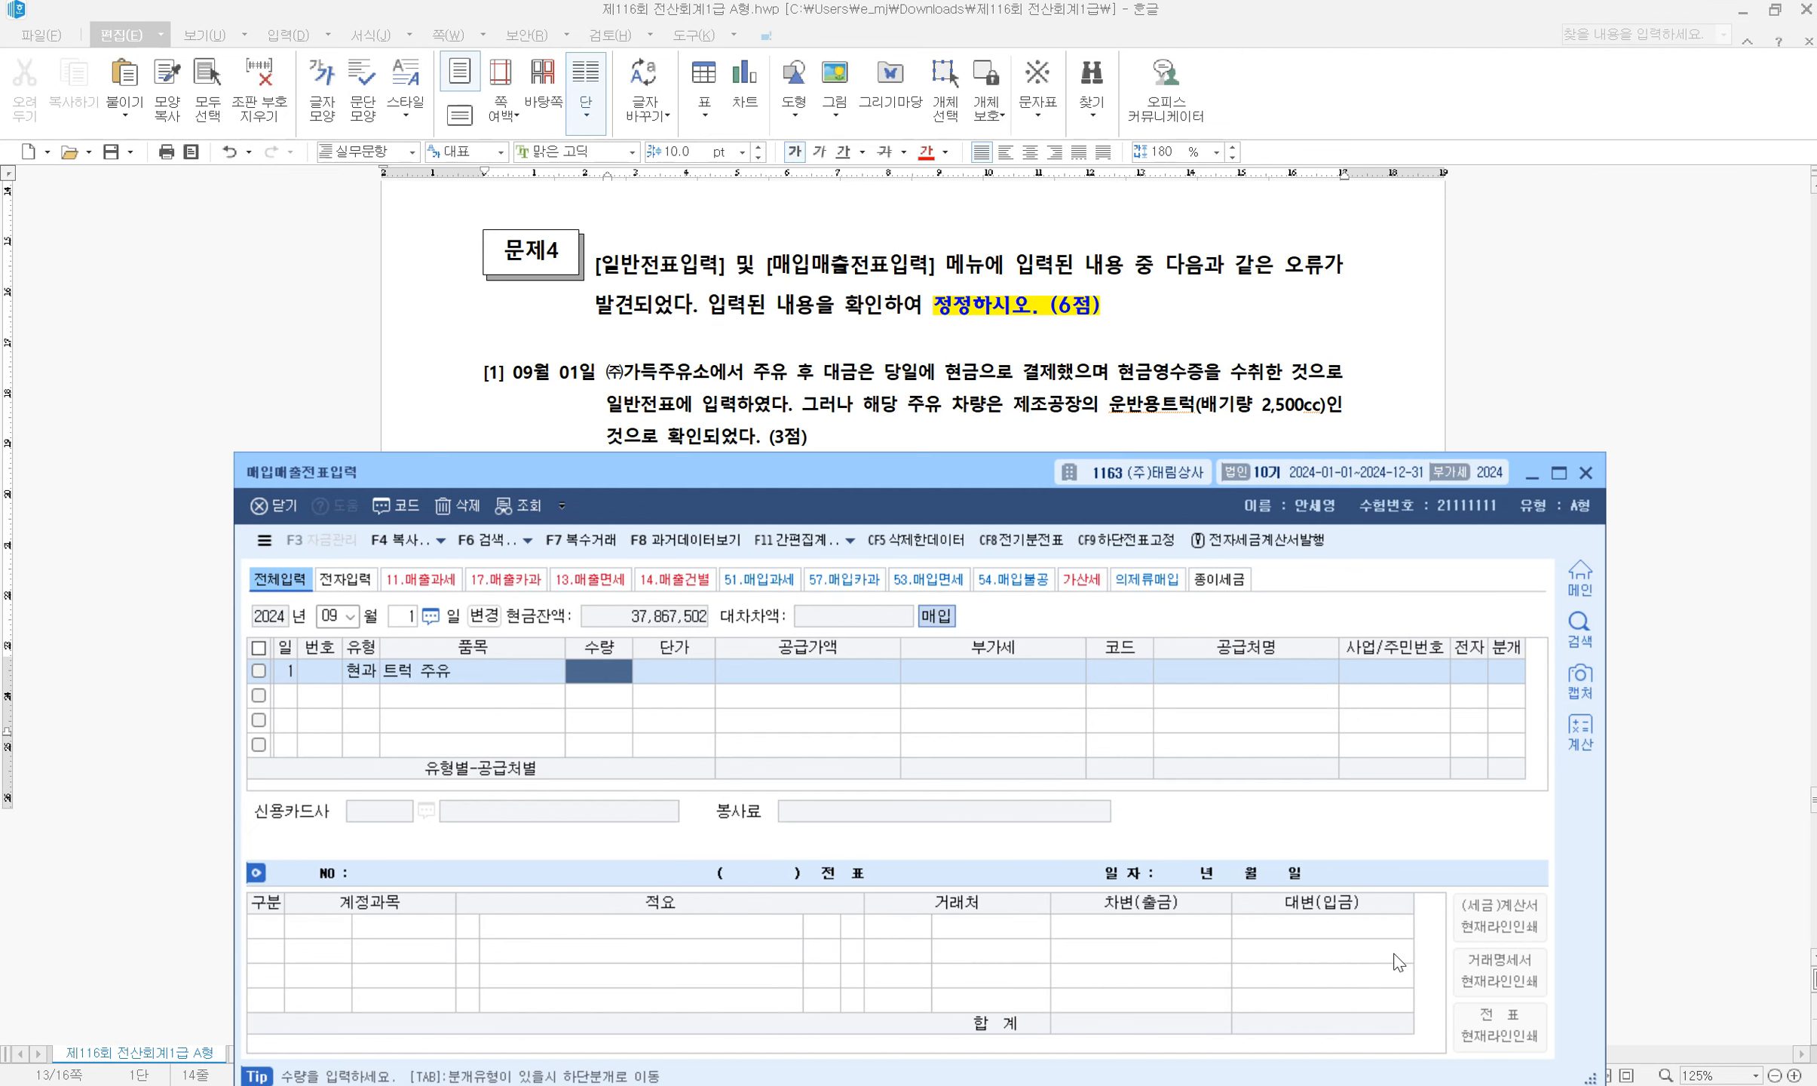
Enter 110,000 as the VAT-inclusive amount of the truck fuel purchase and choose (주)가득주유소 as its supplier
key(Return)
text(1100000)
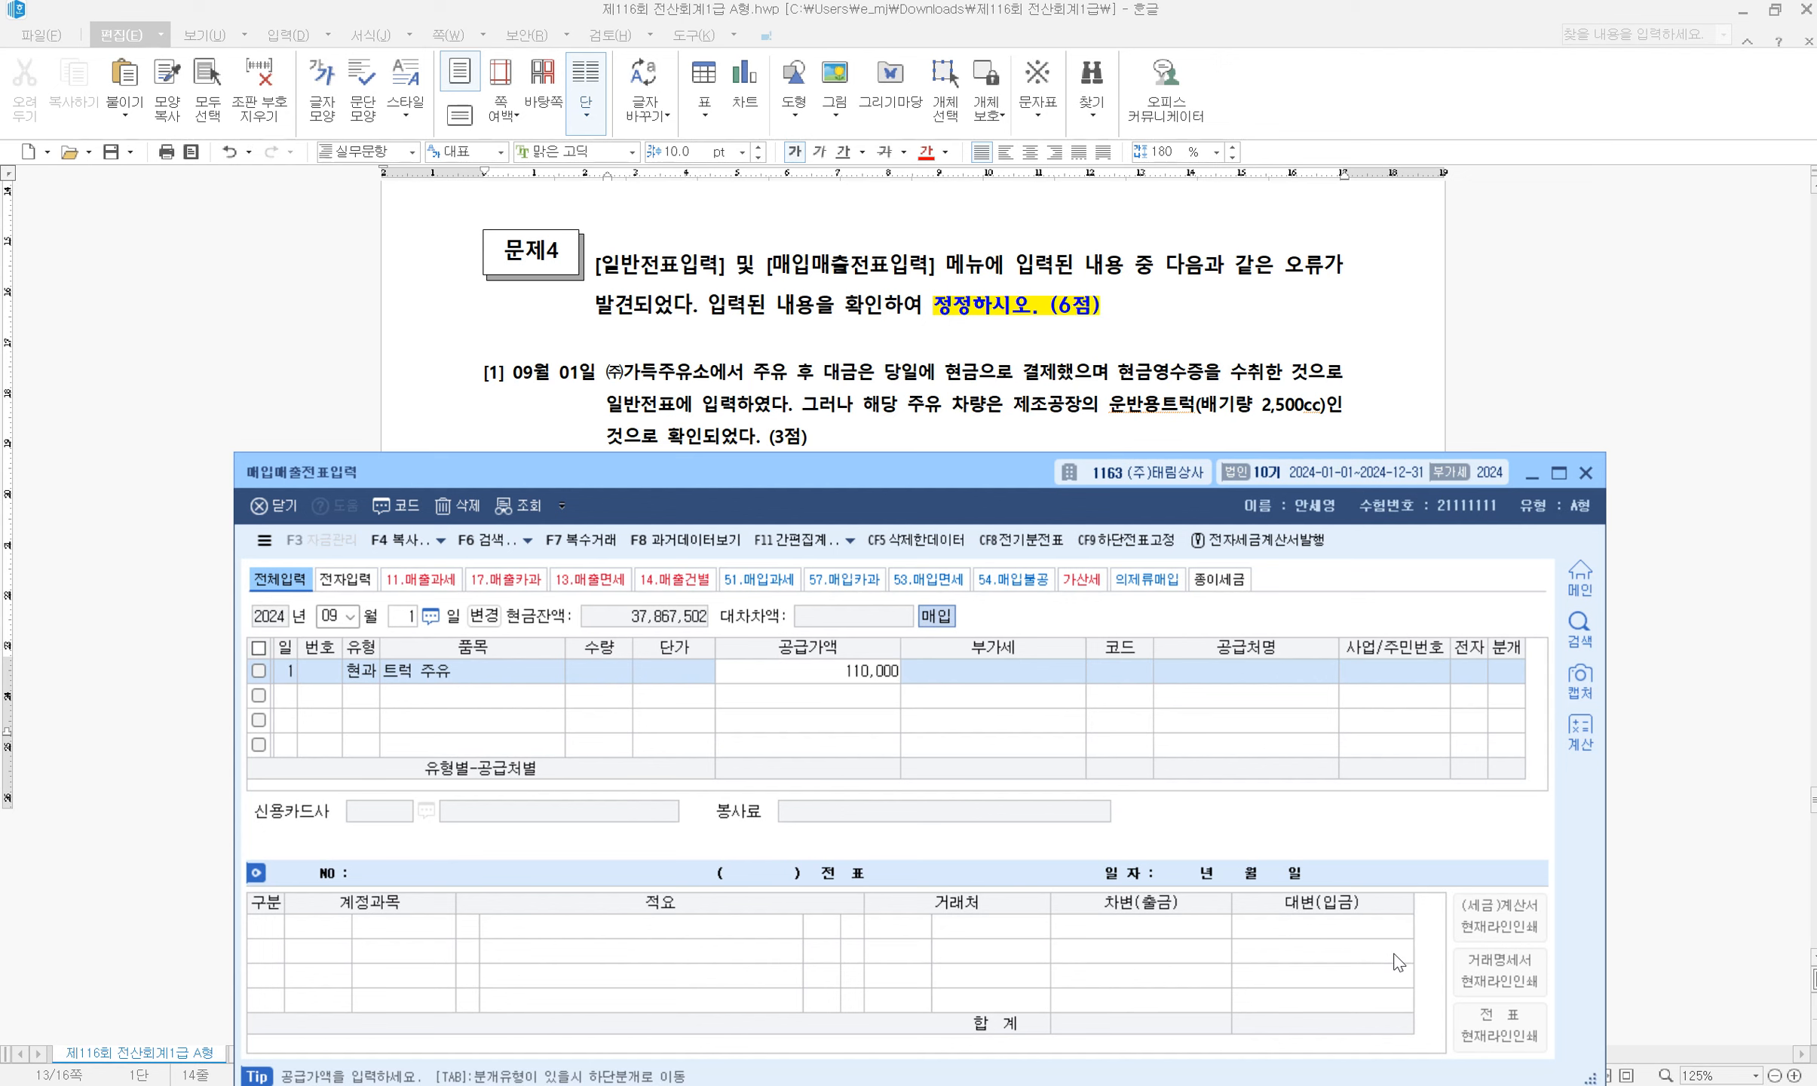
key(Return)
key(Return)
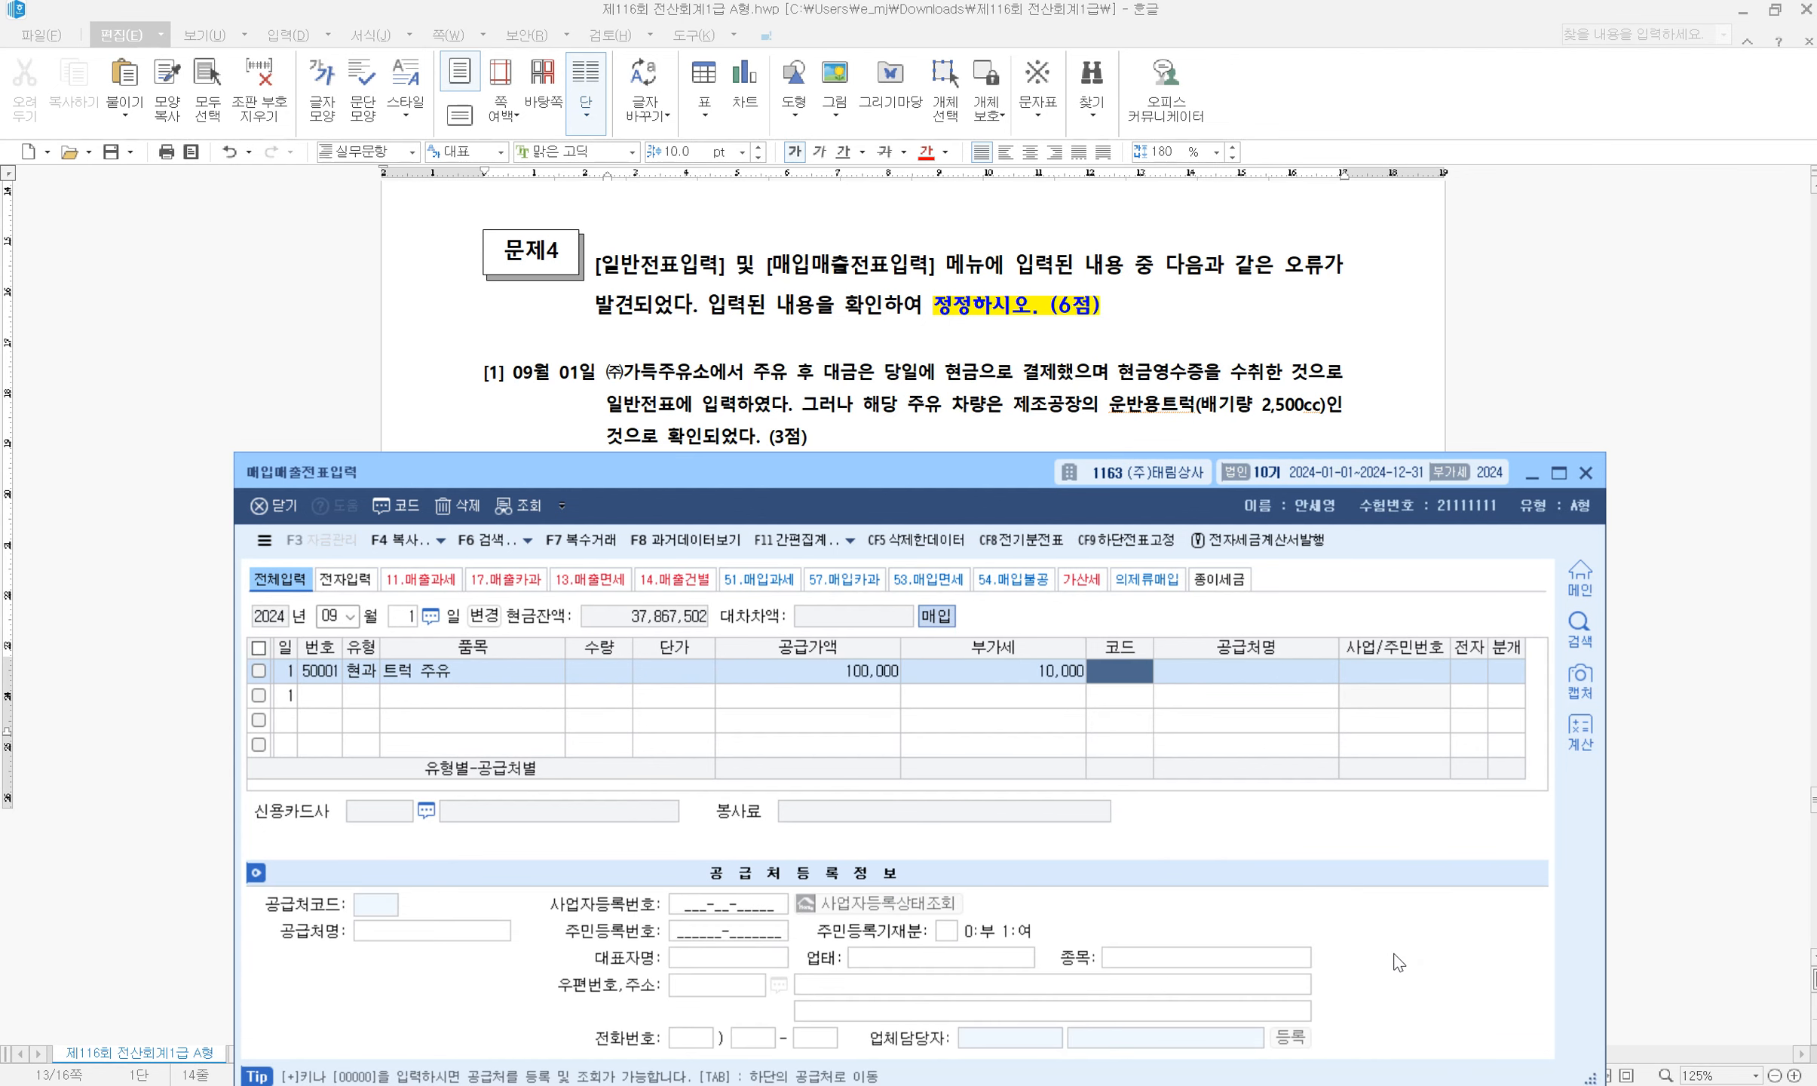
text(가득)
key(Return)
key(Return)
key(Return)
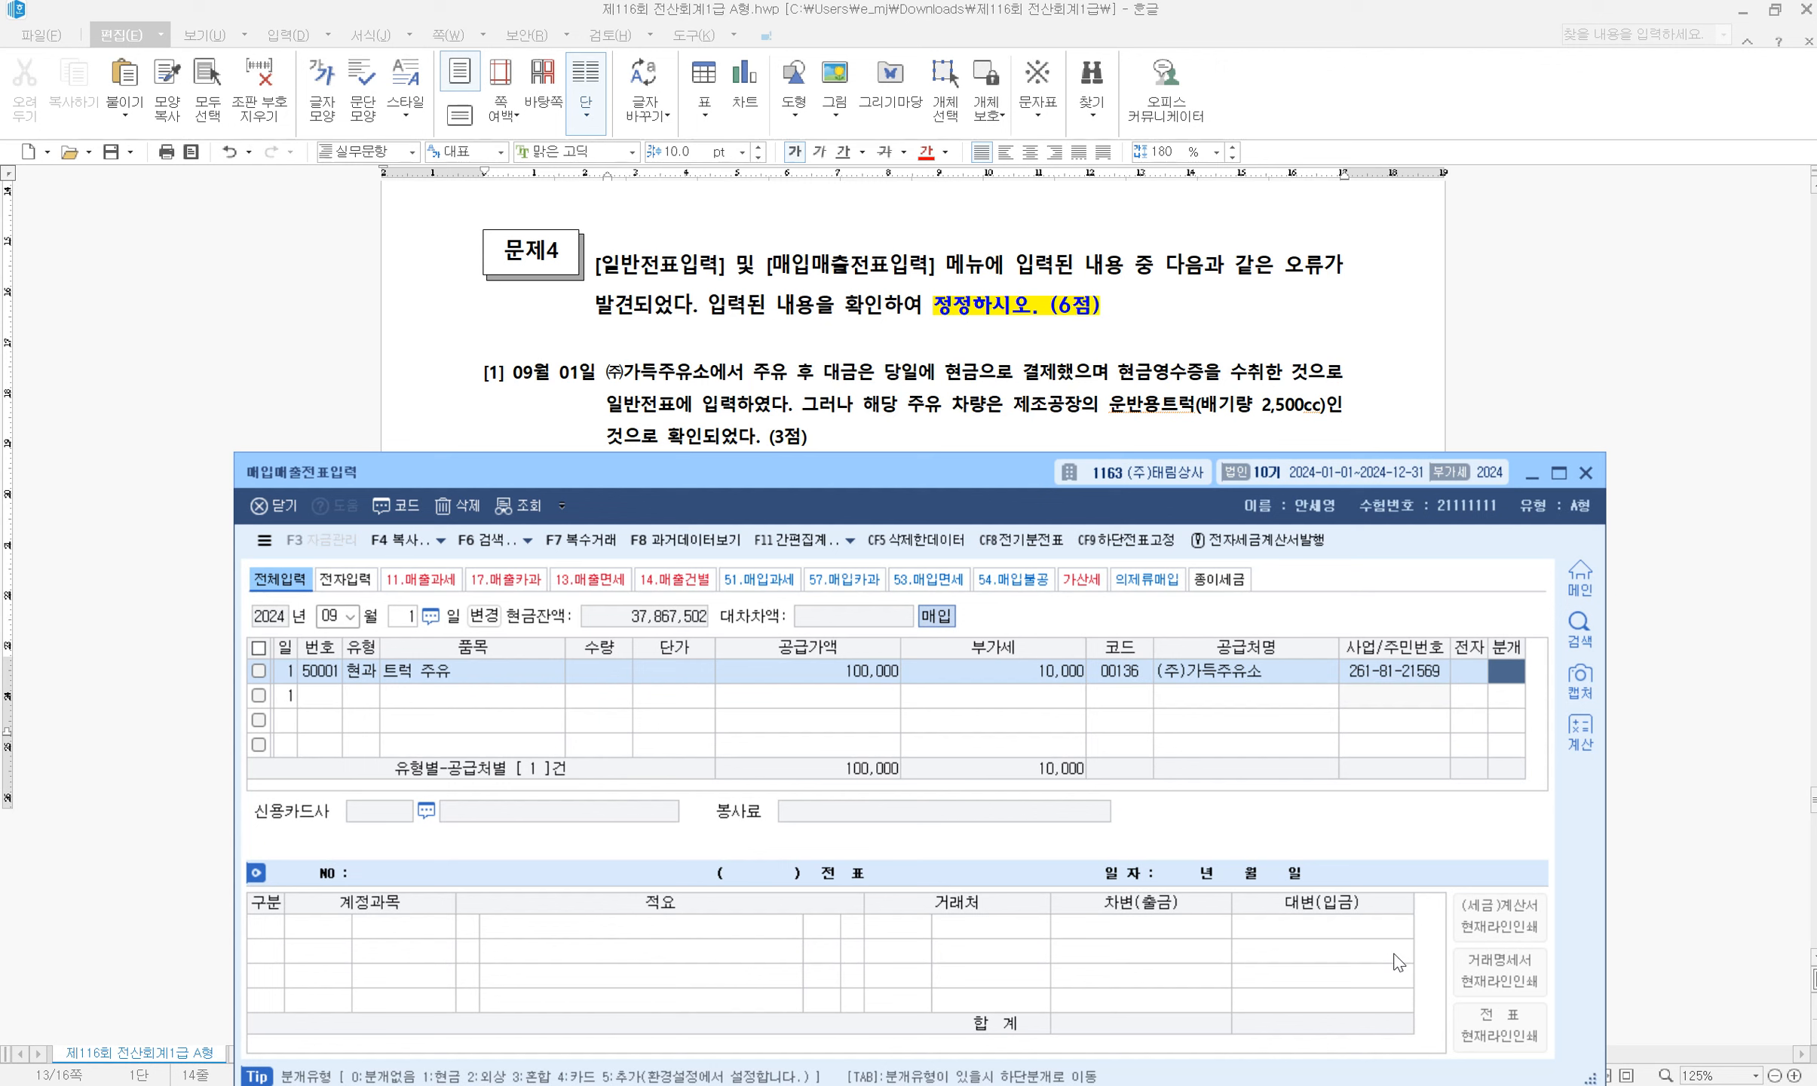
Set the fuel purchase's journal type to 1 현금, replace its 원재료 account with 0522 차량유지비, and dismiss the update notification
text(1)
key(Return)
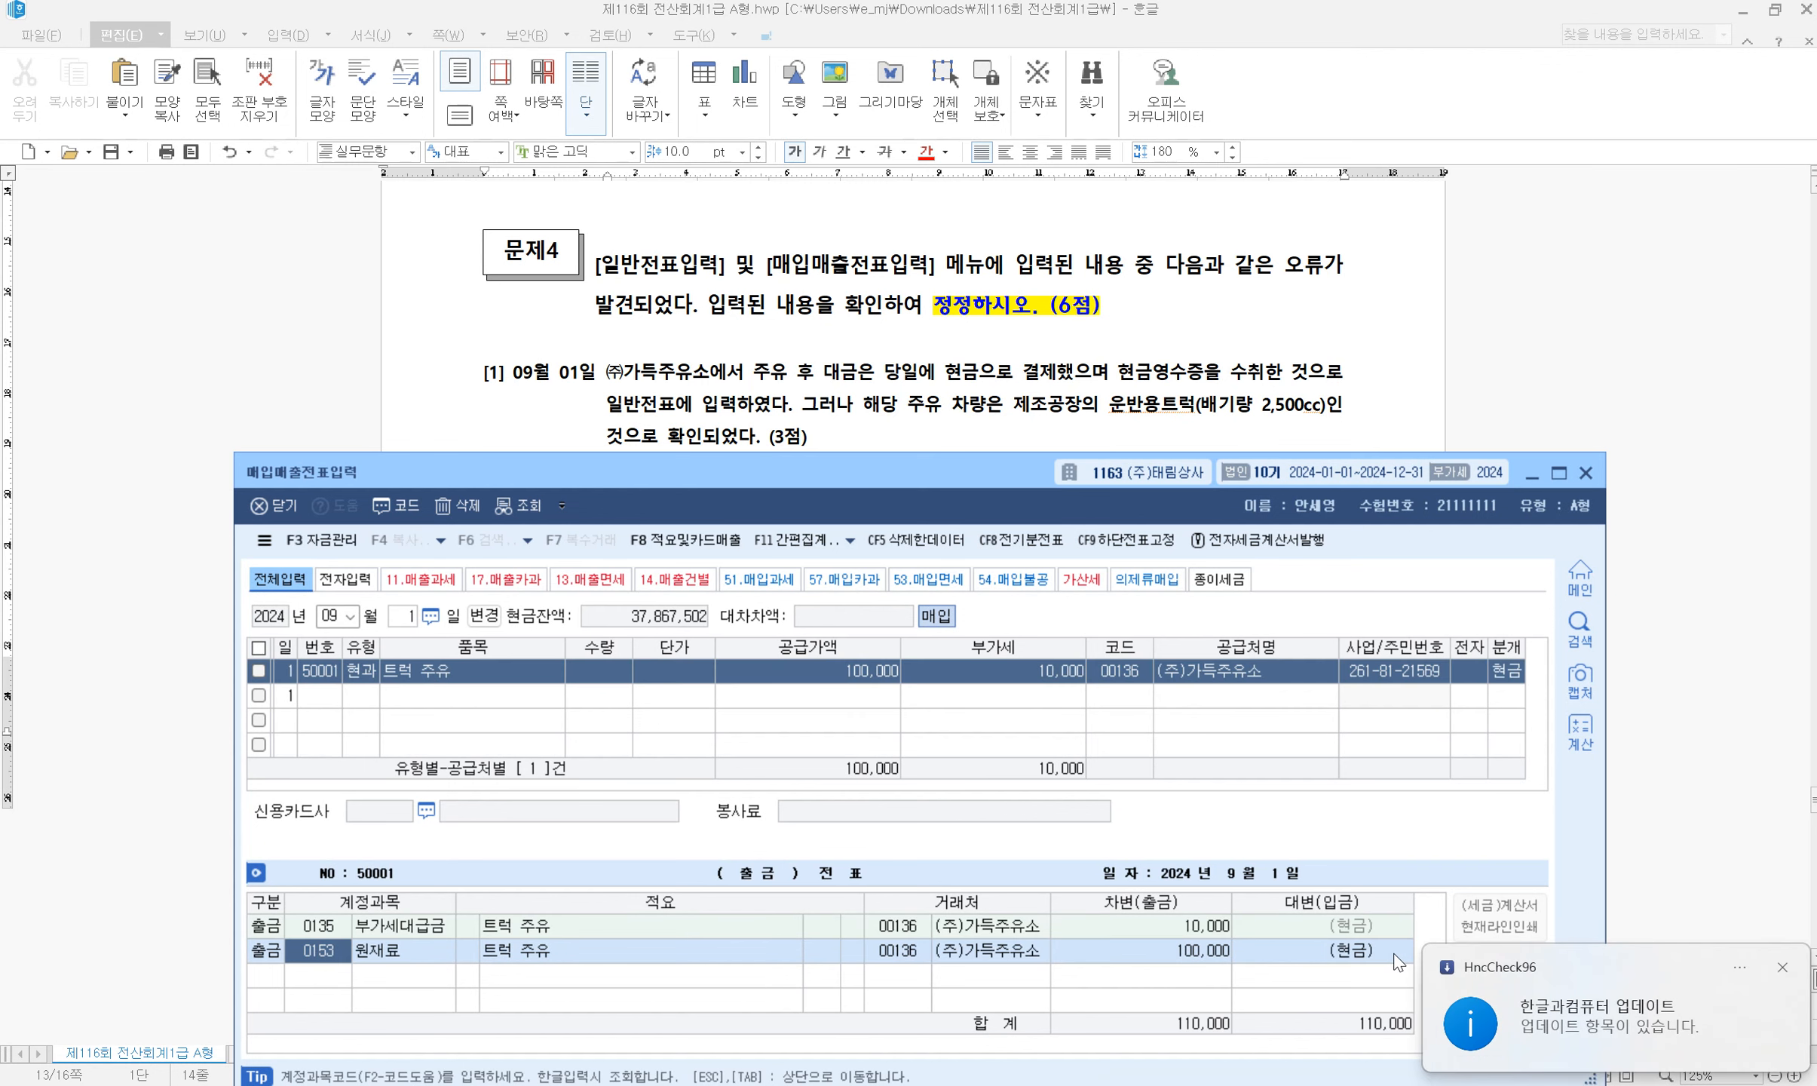
text(0522)
key(Return)
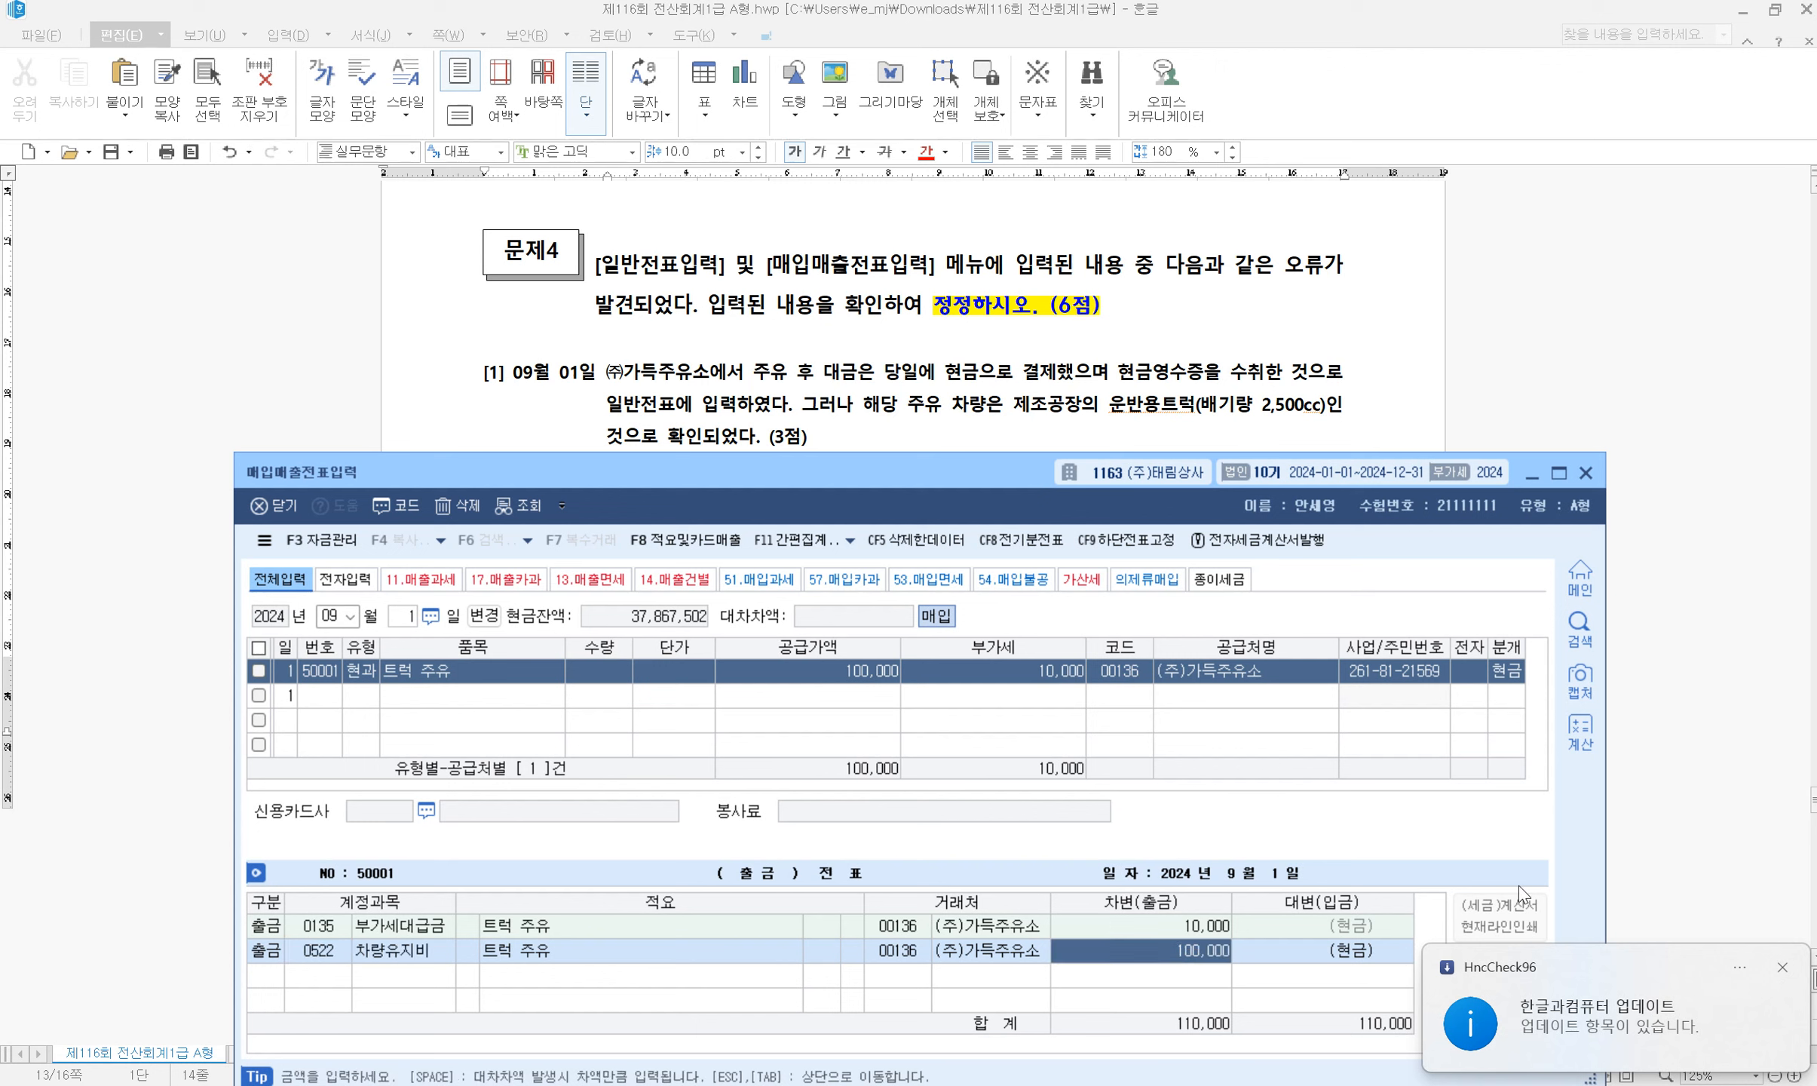
click(1782, 967)
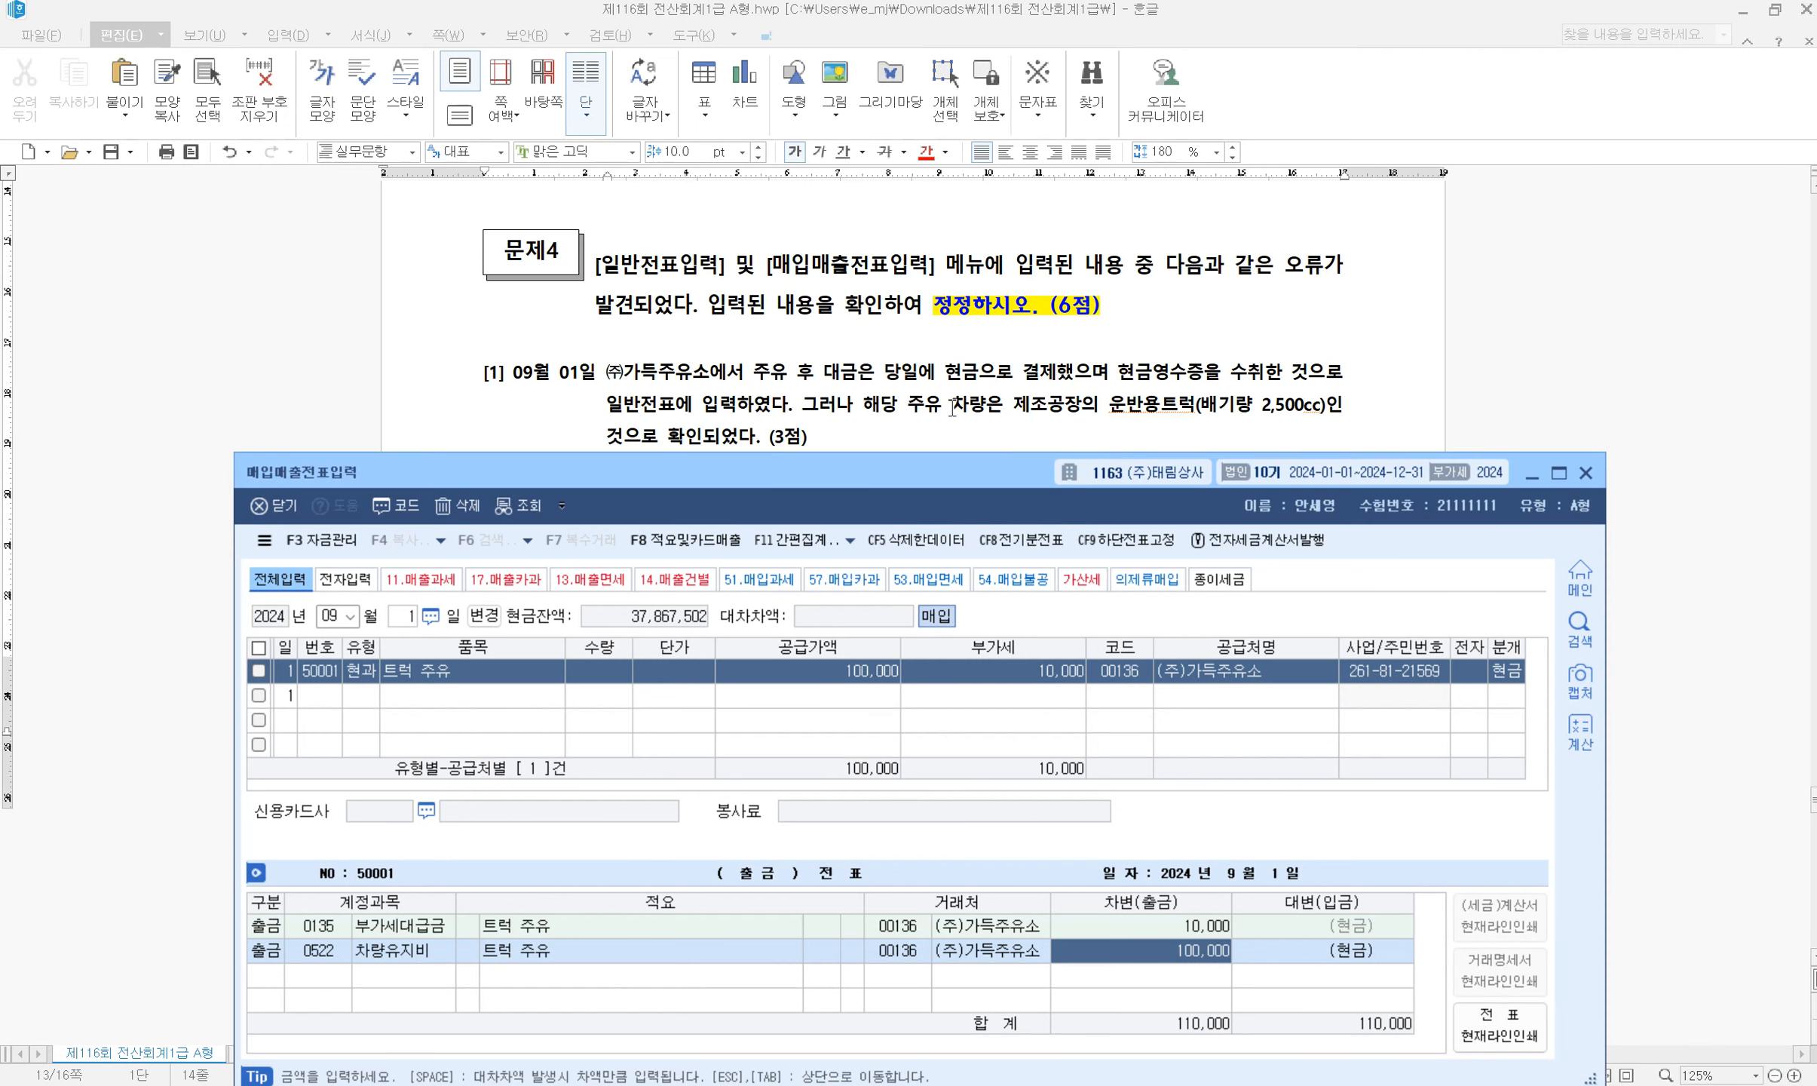
Bring up 문제4 question [2], replace 매입매출전표입력 with 일반전표입력, and load the November 12 vouchers
scroll(952, 408, down, 3)
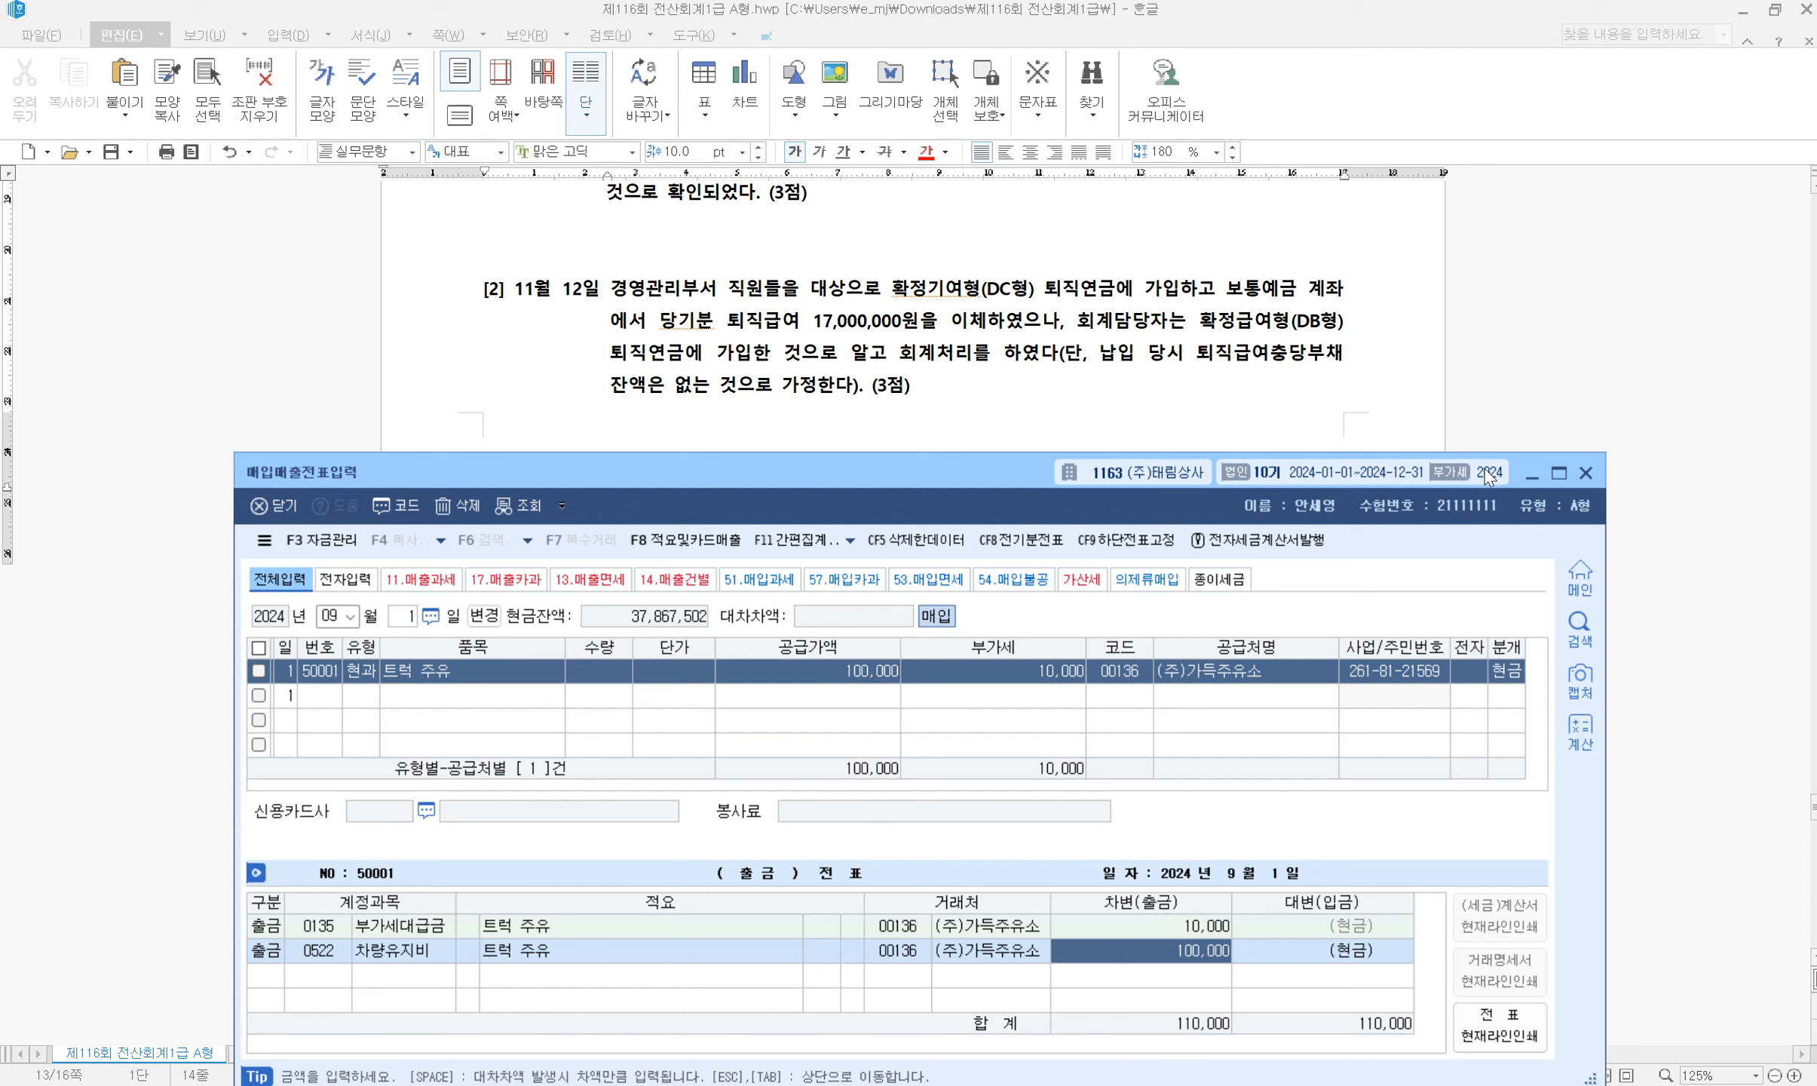
click(1587, 473)
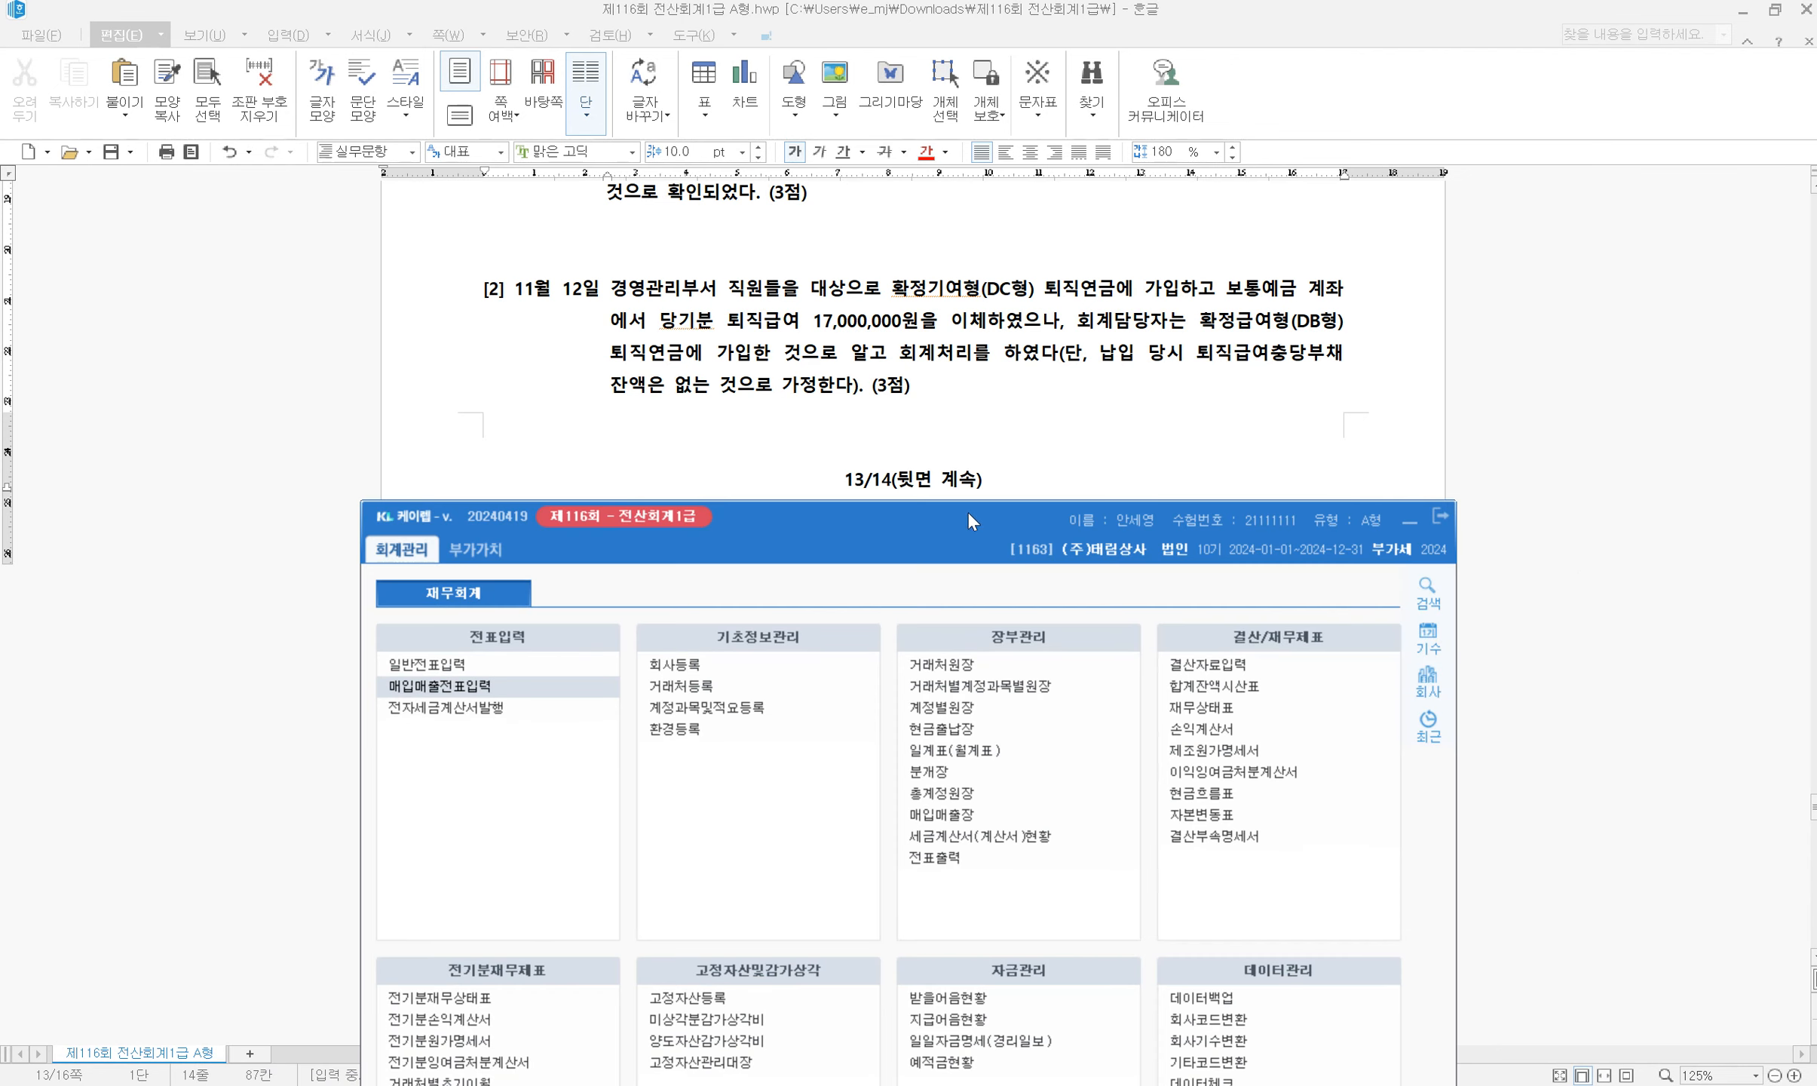
click(521, 665)
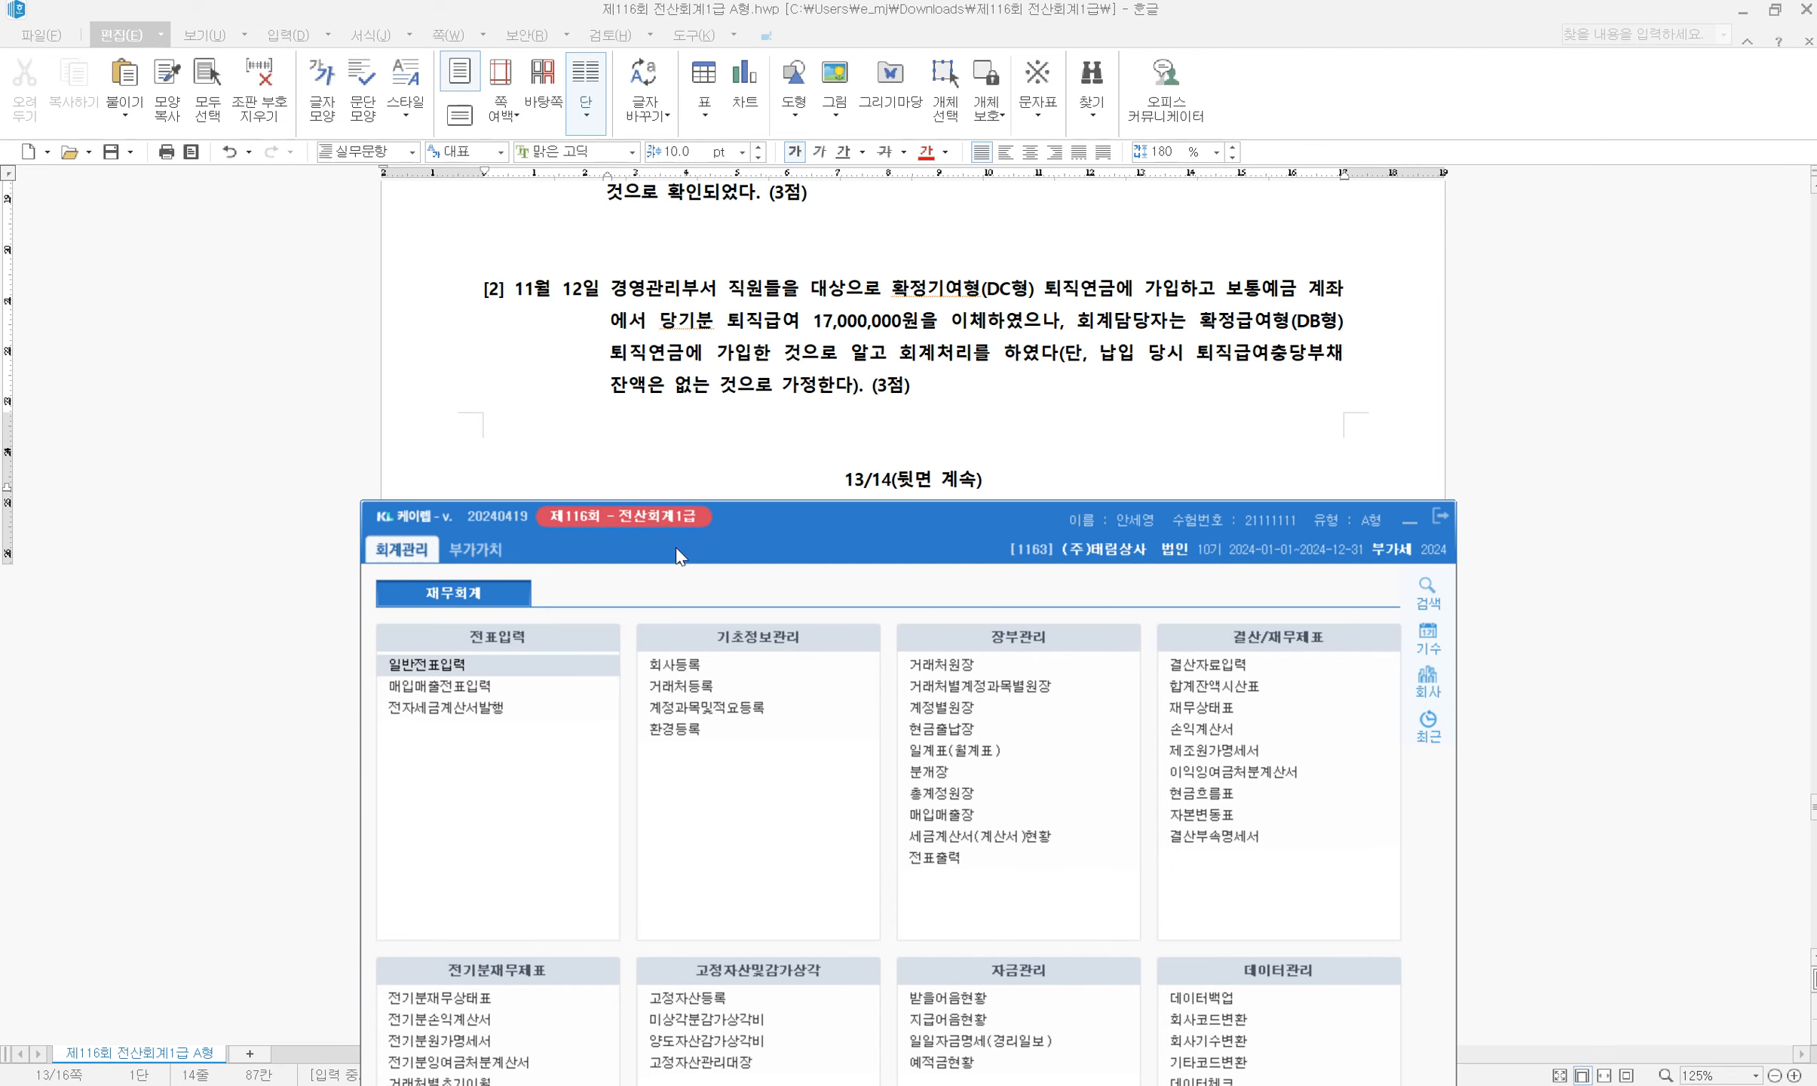
text(12)
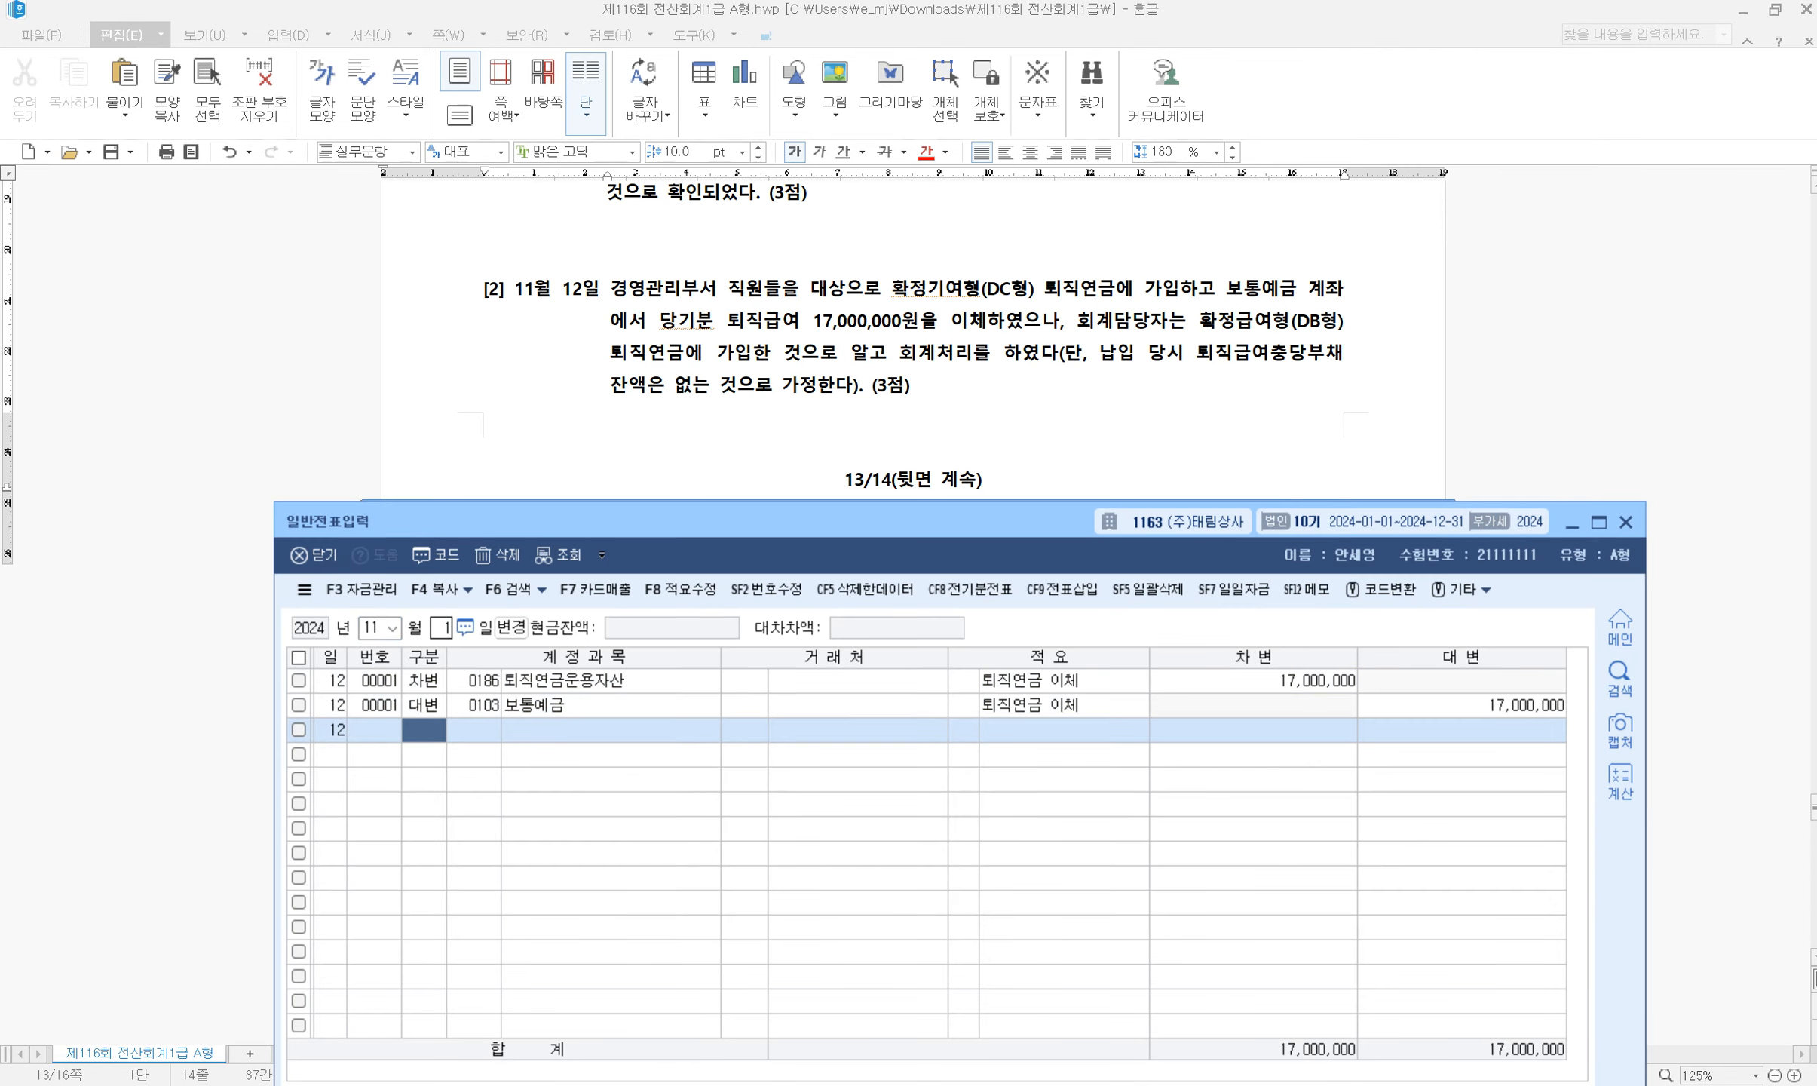
Change the debit account of the November 12 퇴직연금 이체 voucher to 0806 퇴직급여
click(479, 683)
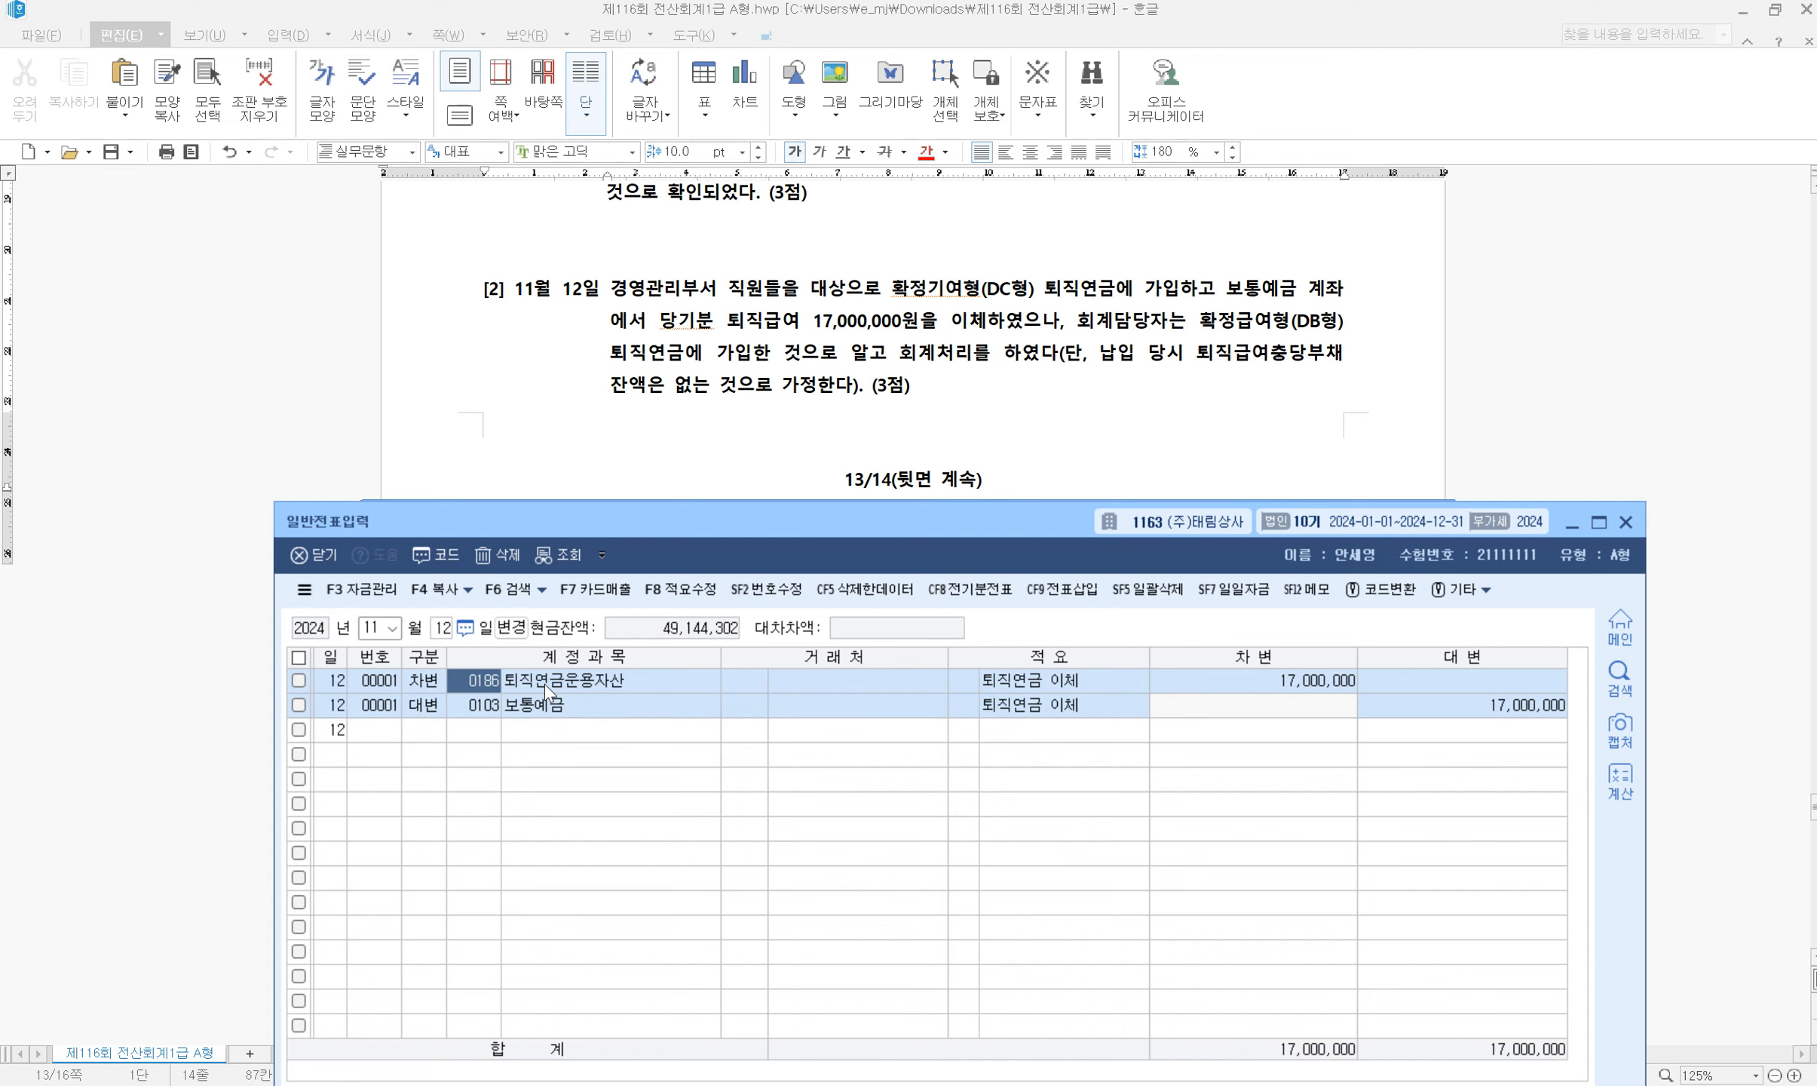
text(806)
key(Return)
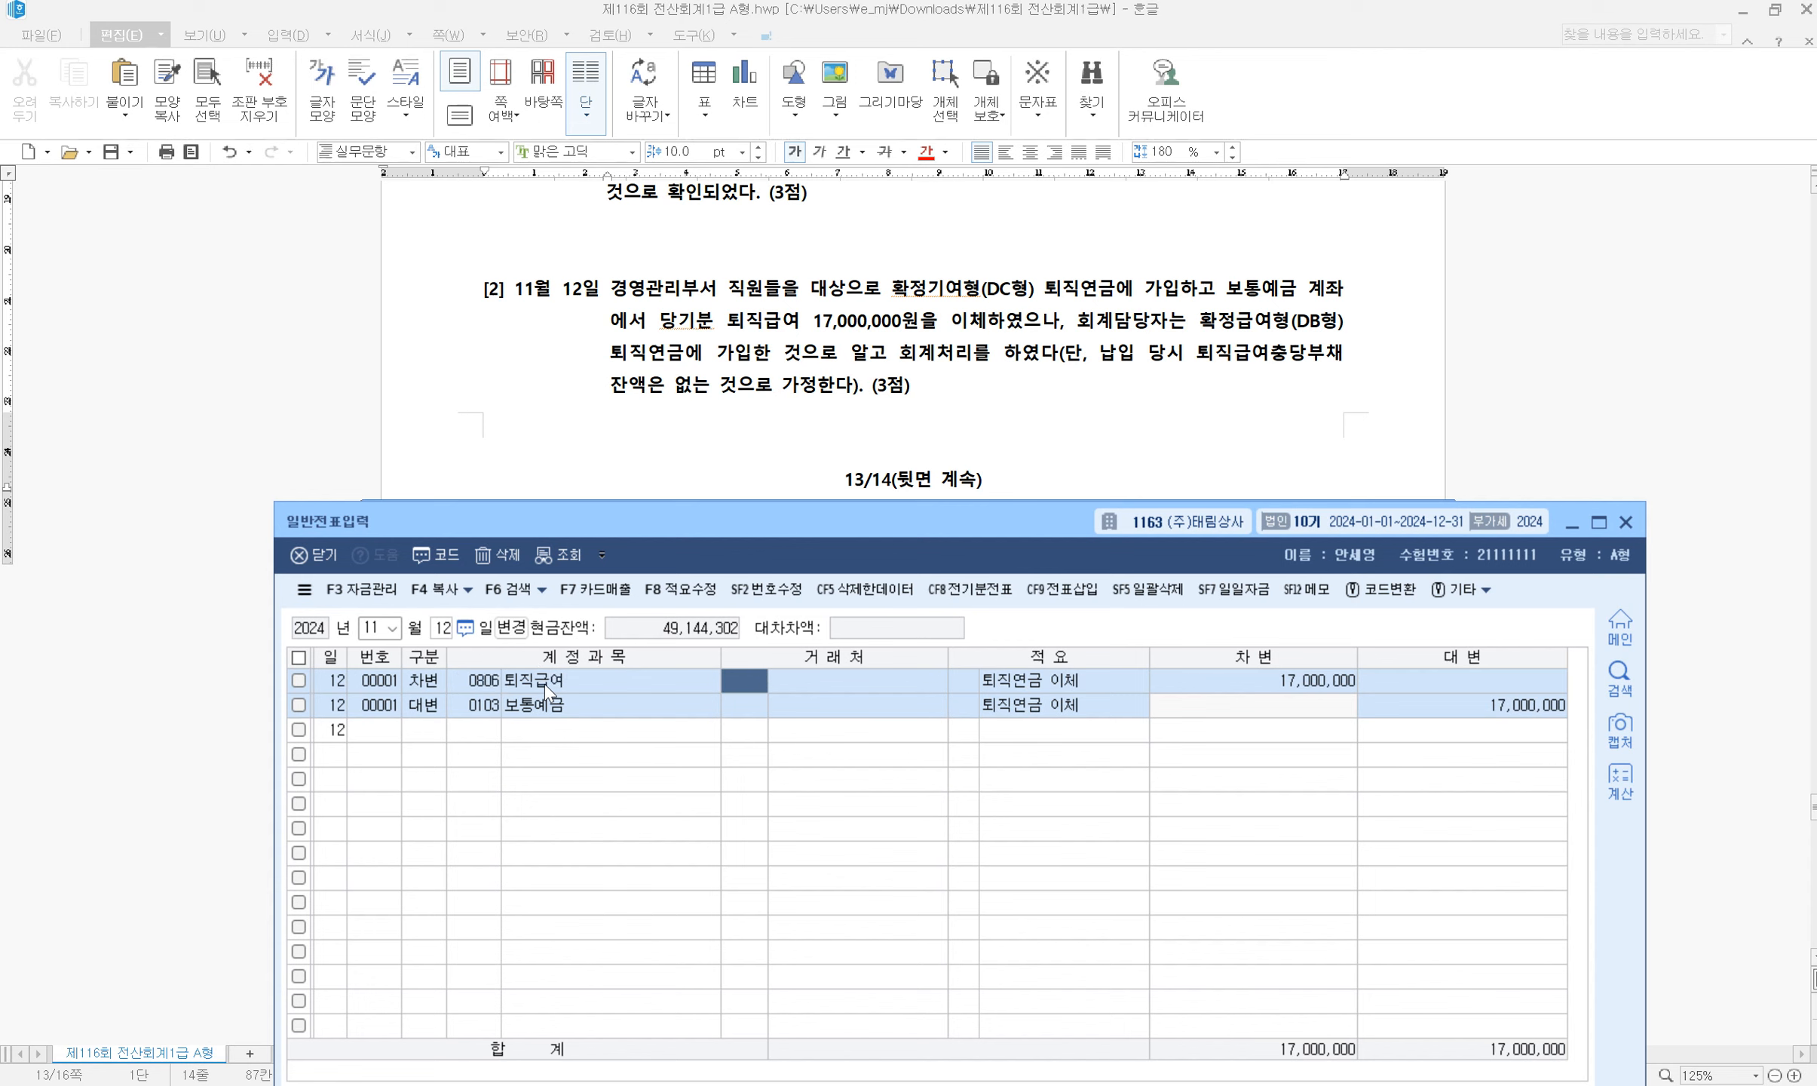
click(483, 681)
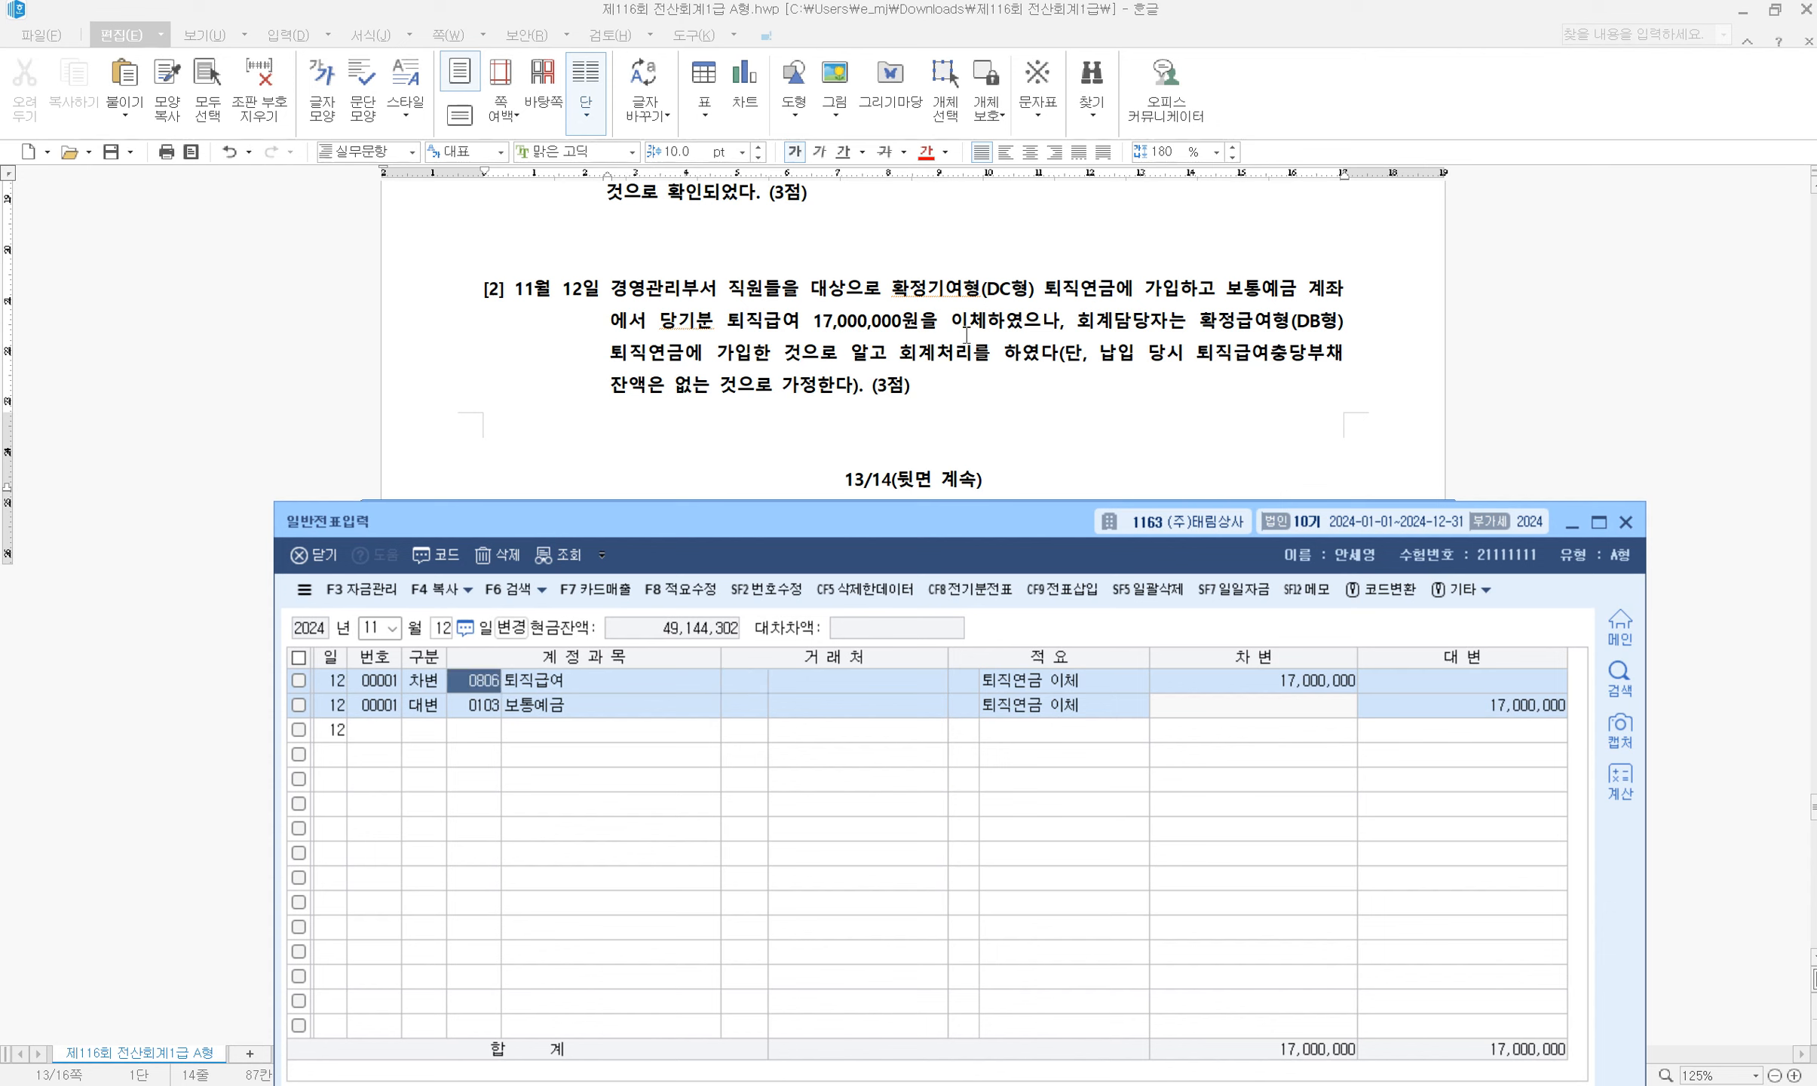
Close 일반전표입력 and apply the copied blue, yellow-highlighted format to "결산" and "(9점)" in the 문제5 heading
scroll(775, 386, down, 5)
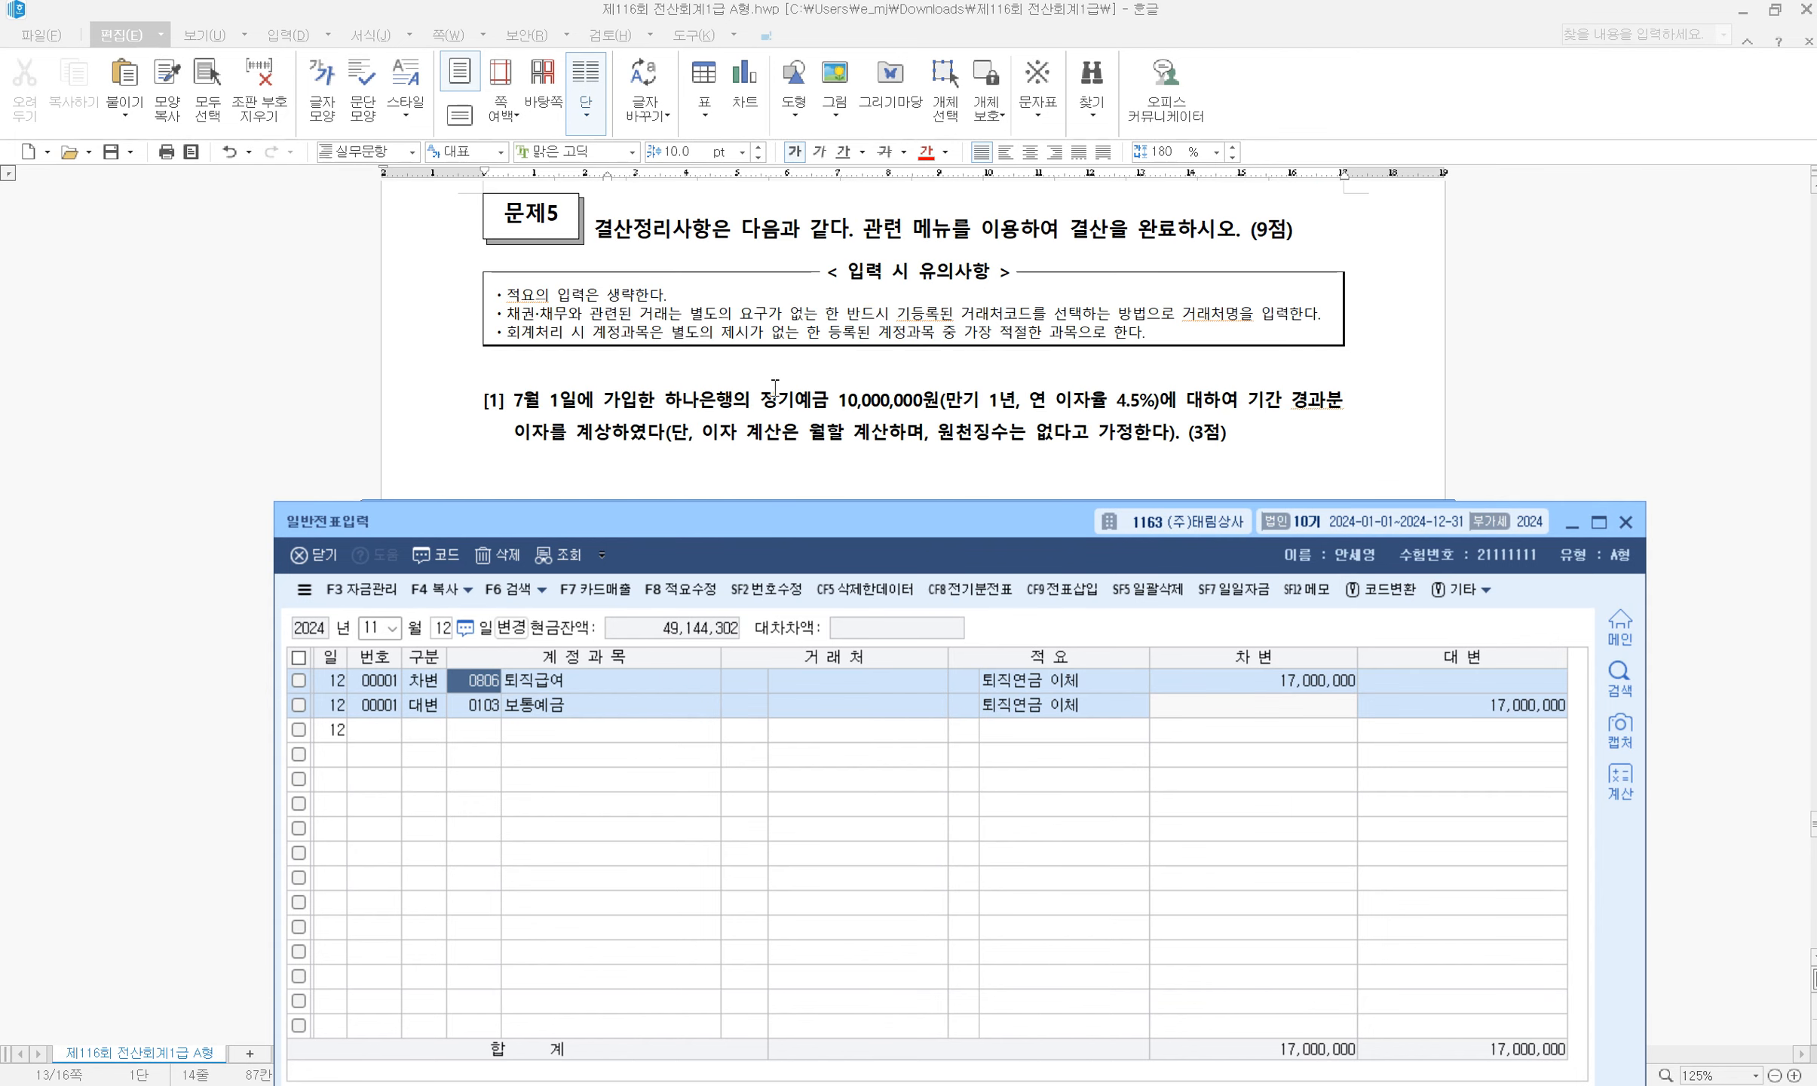
click(1629, 515)
click(870, 205)
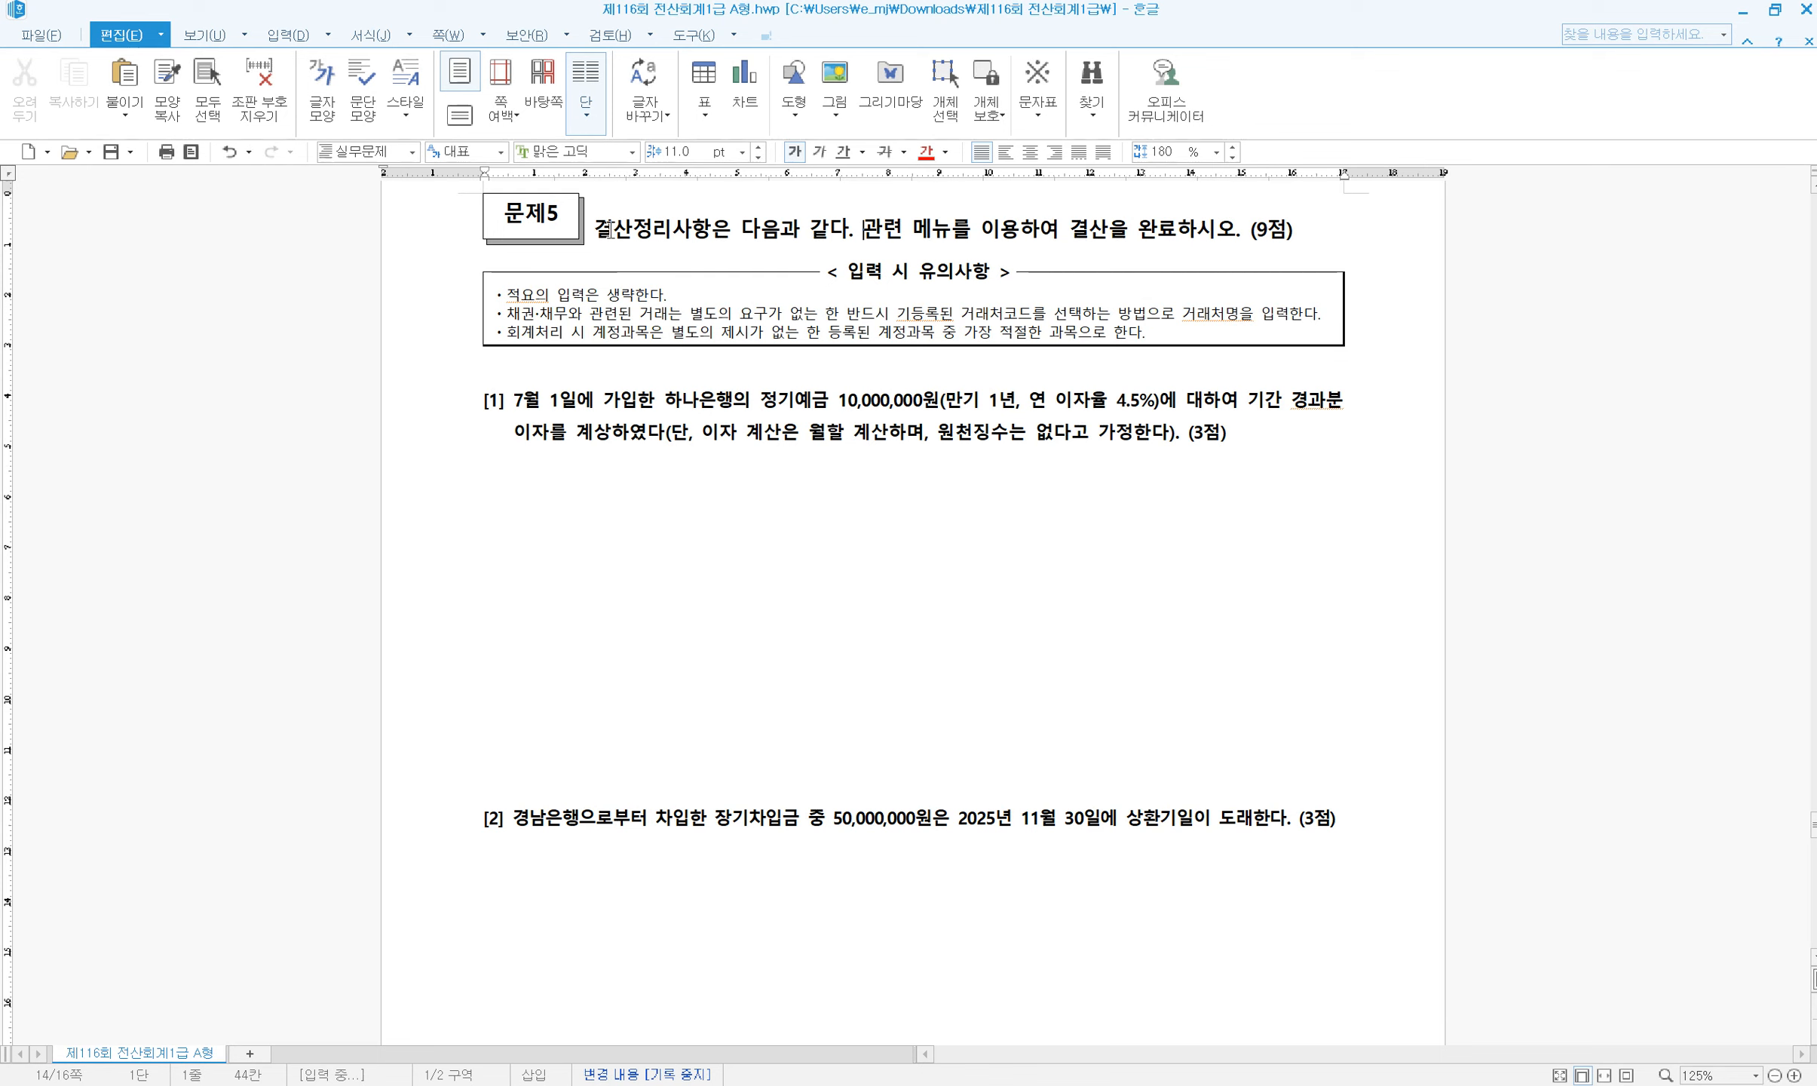
drag(598, 229, 630, 230)
key(alt+c)
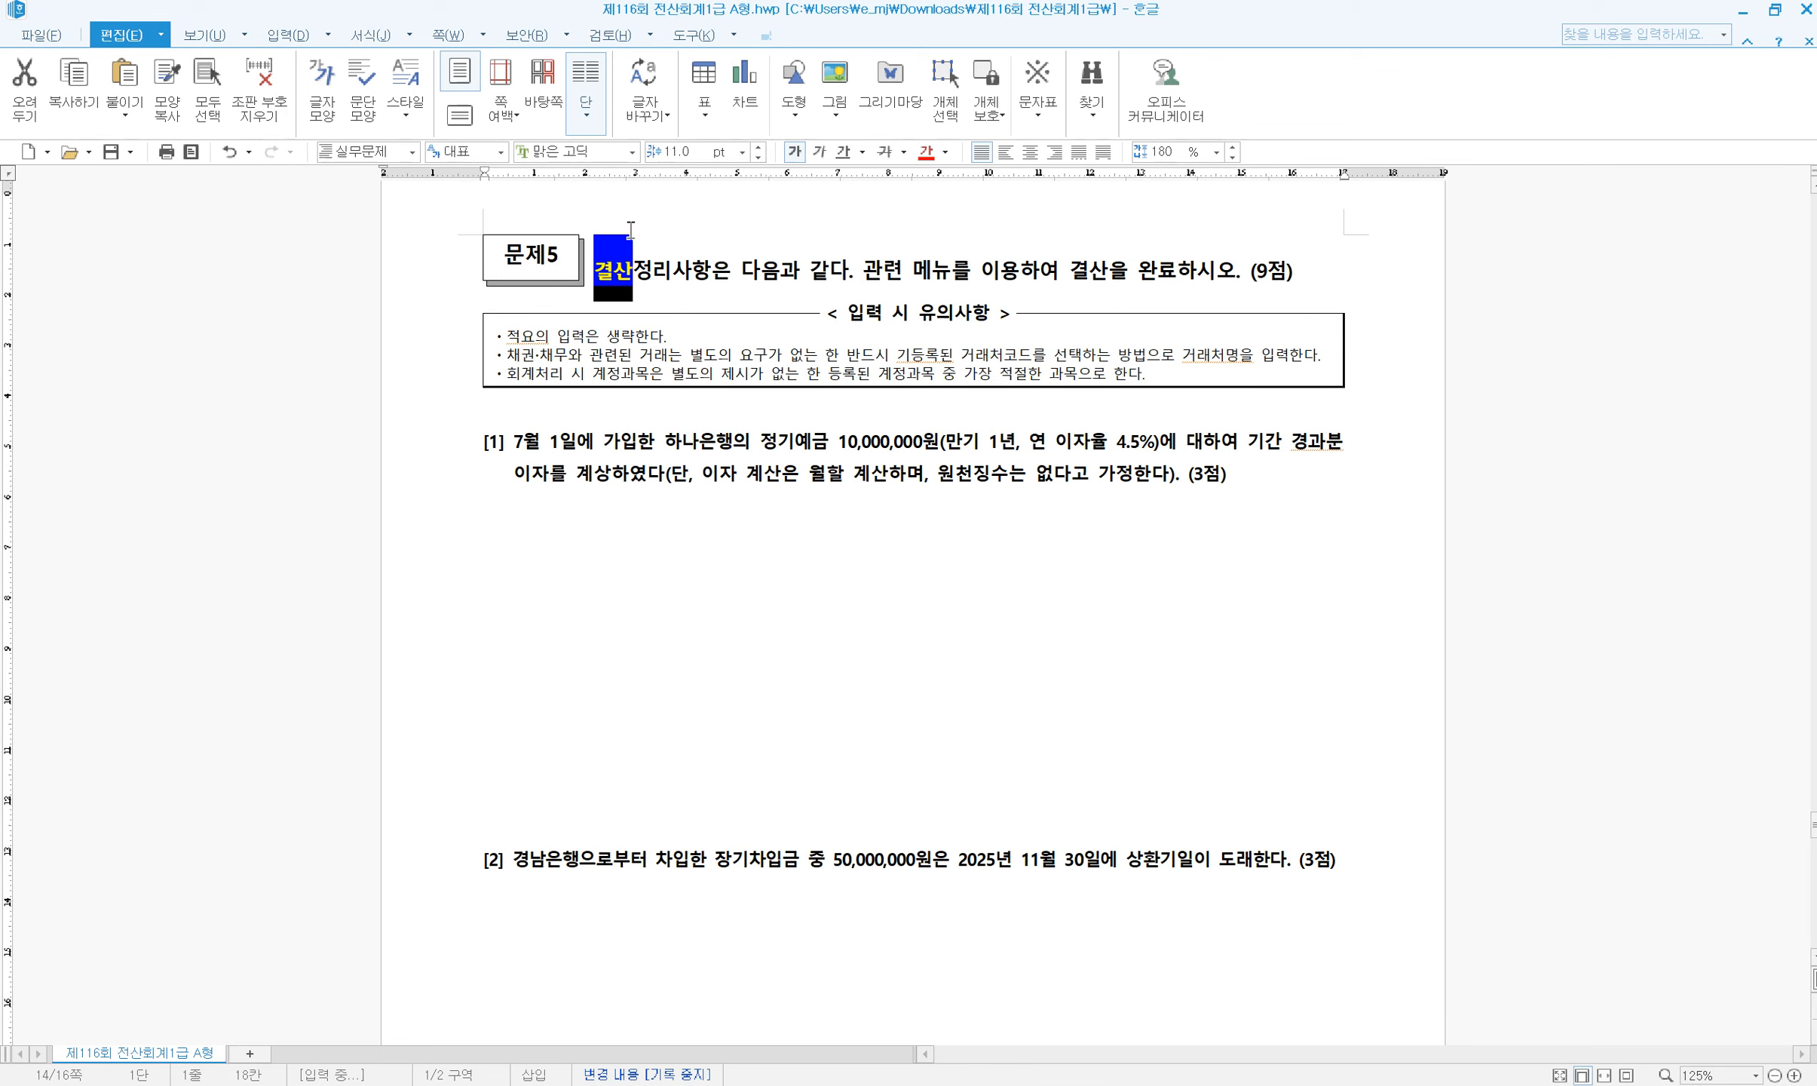
drag(1249, 272, 1308, 272)
key(alt+c)
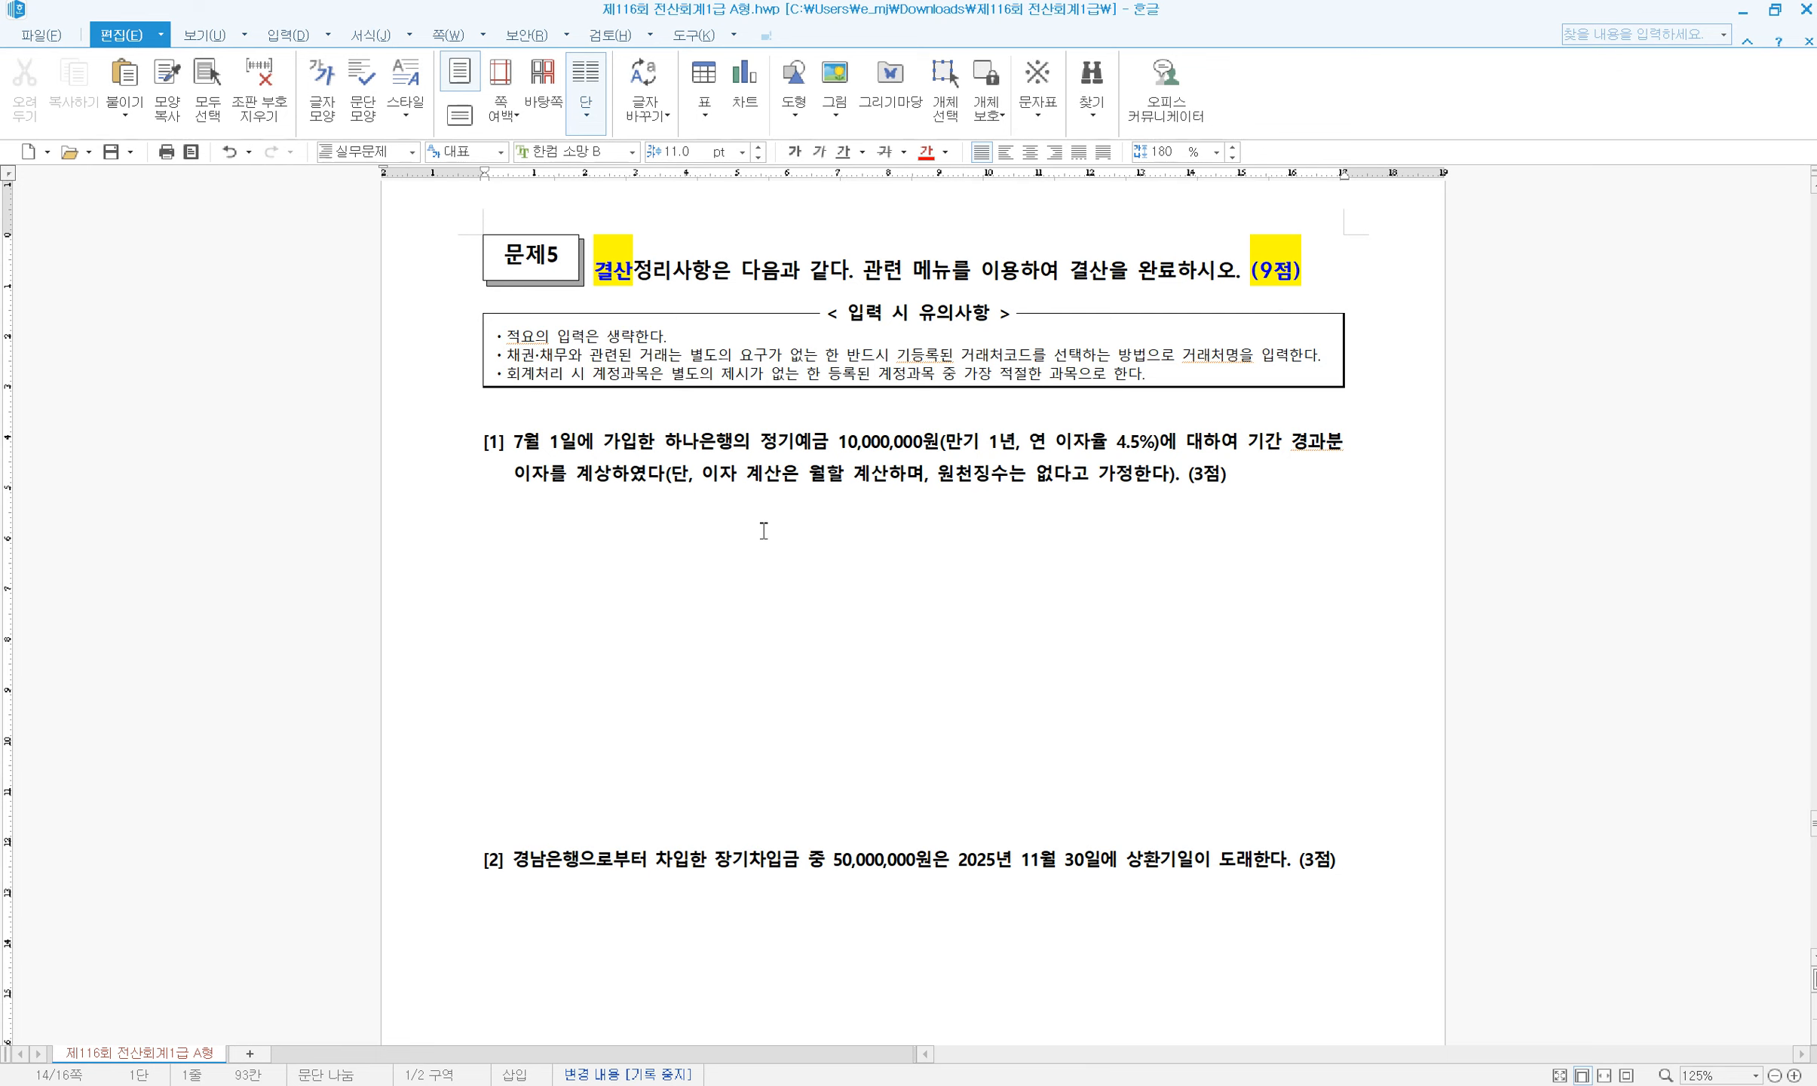
Examine the 문제5 closing questions on deposit interest, the 경남은행 long-term loan, and the second-period VAT settlement
scroll(764, 531, down, 8)
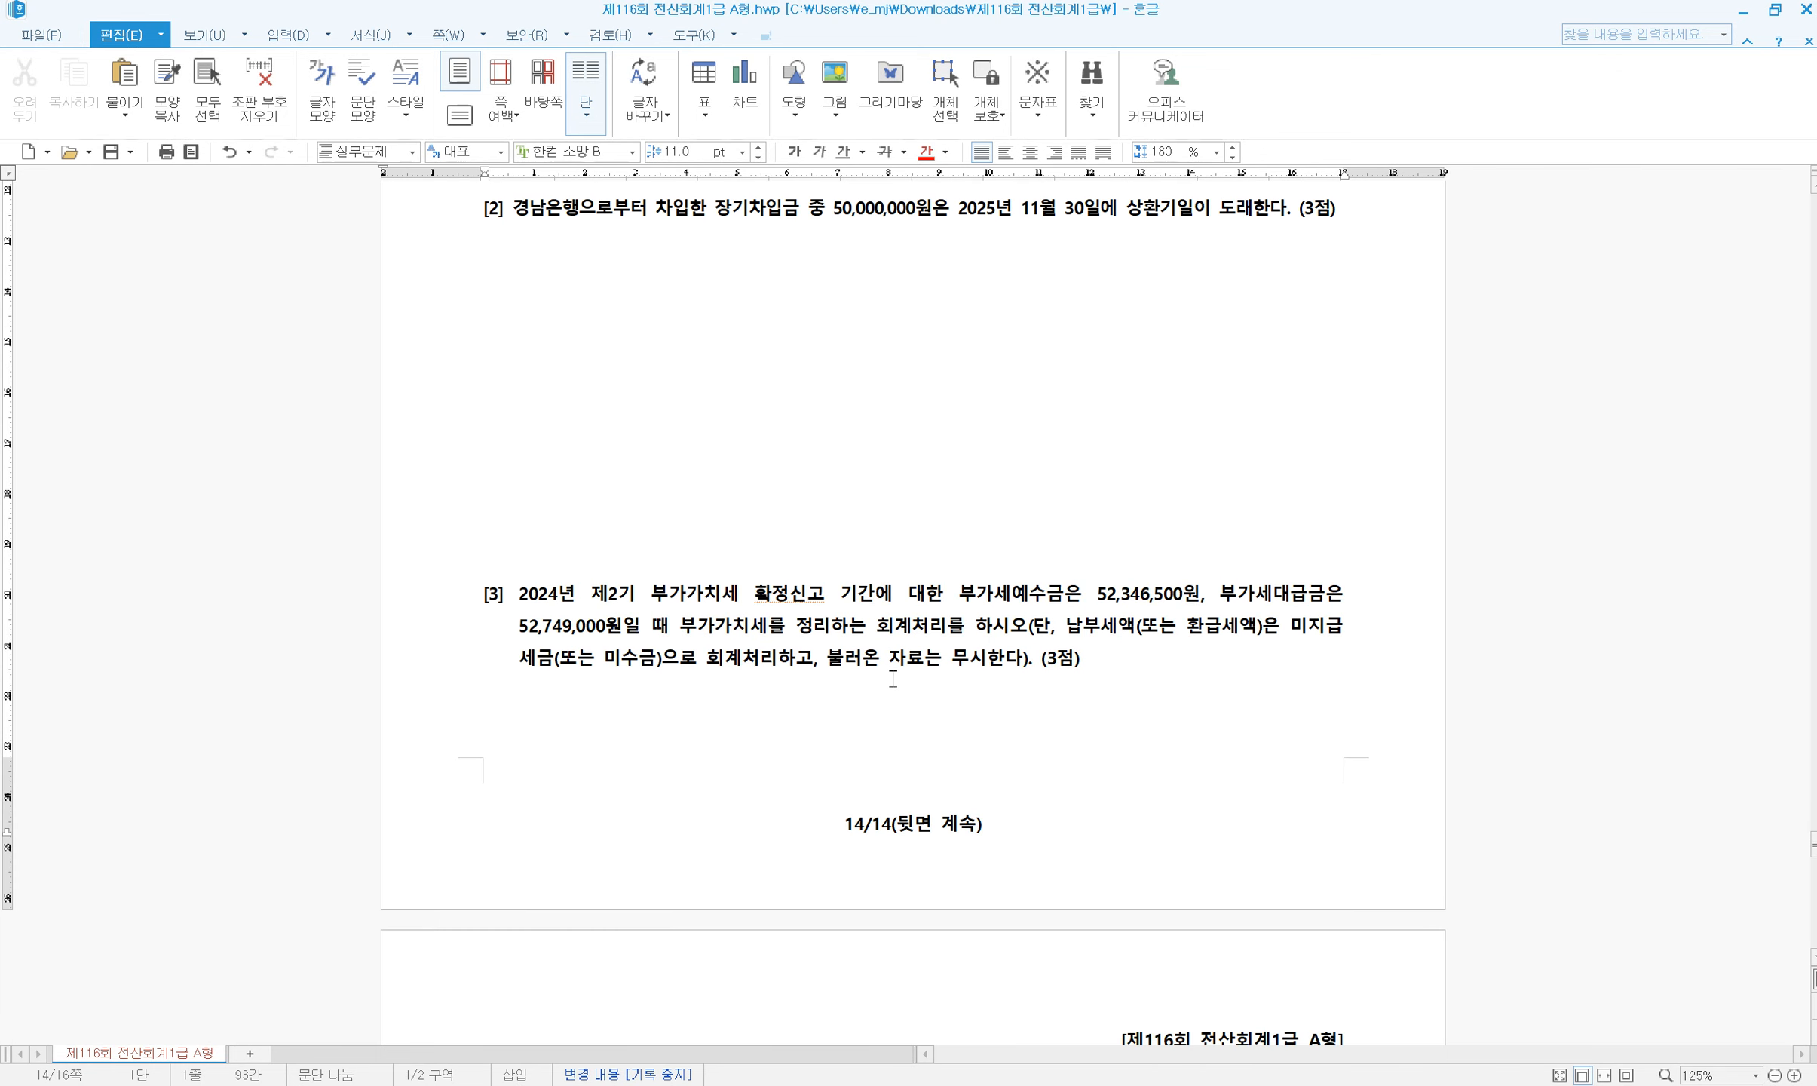
scroll(893, 679, up, 5)
scroll(892, 679, down, 3)
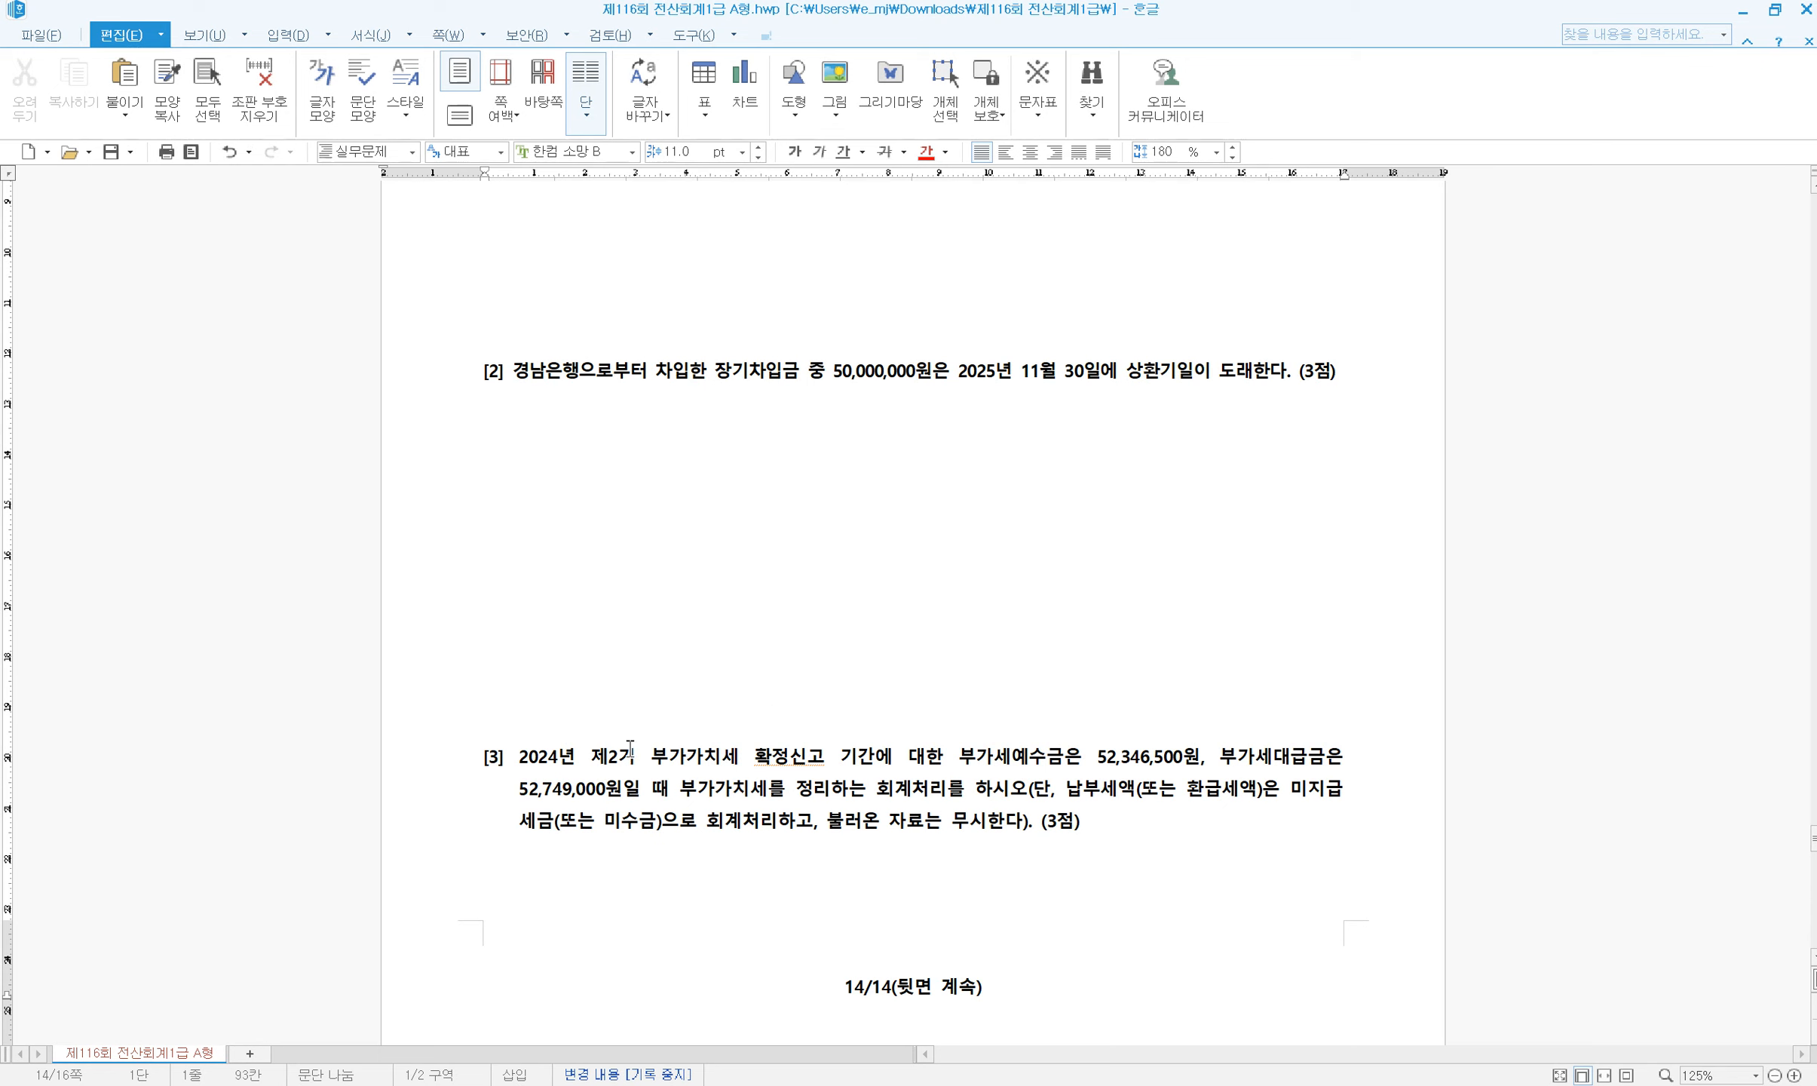
drag(635, 750, 1056, 822)
click(733, 711)
scroll(733, 712, up, 3)
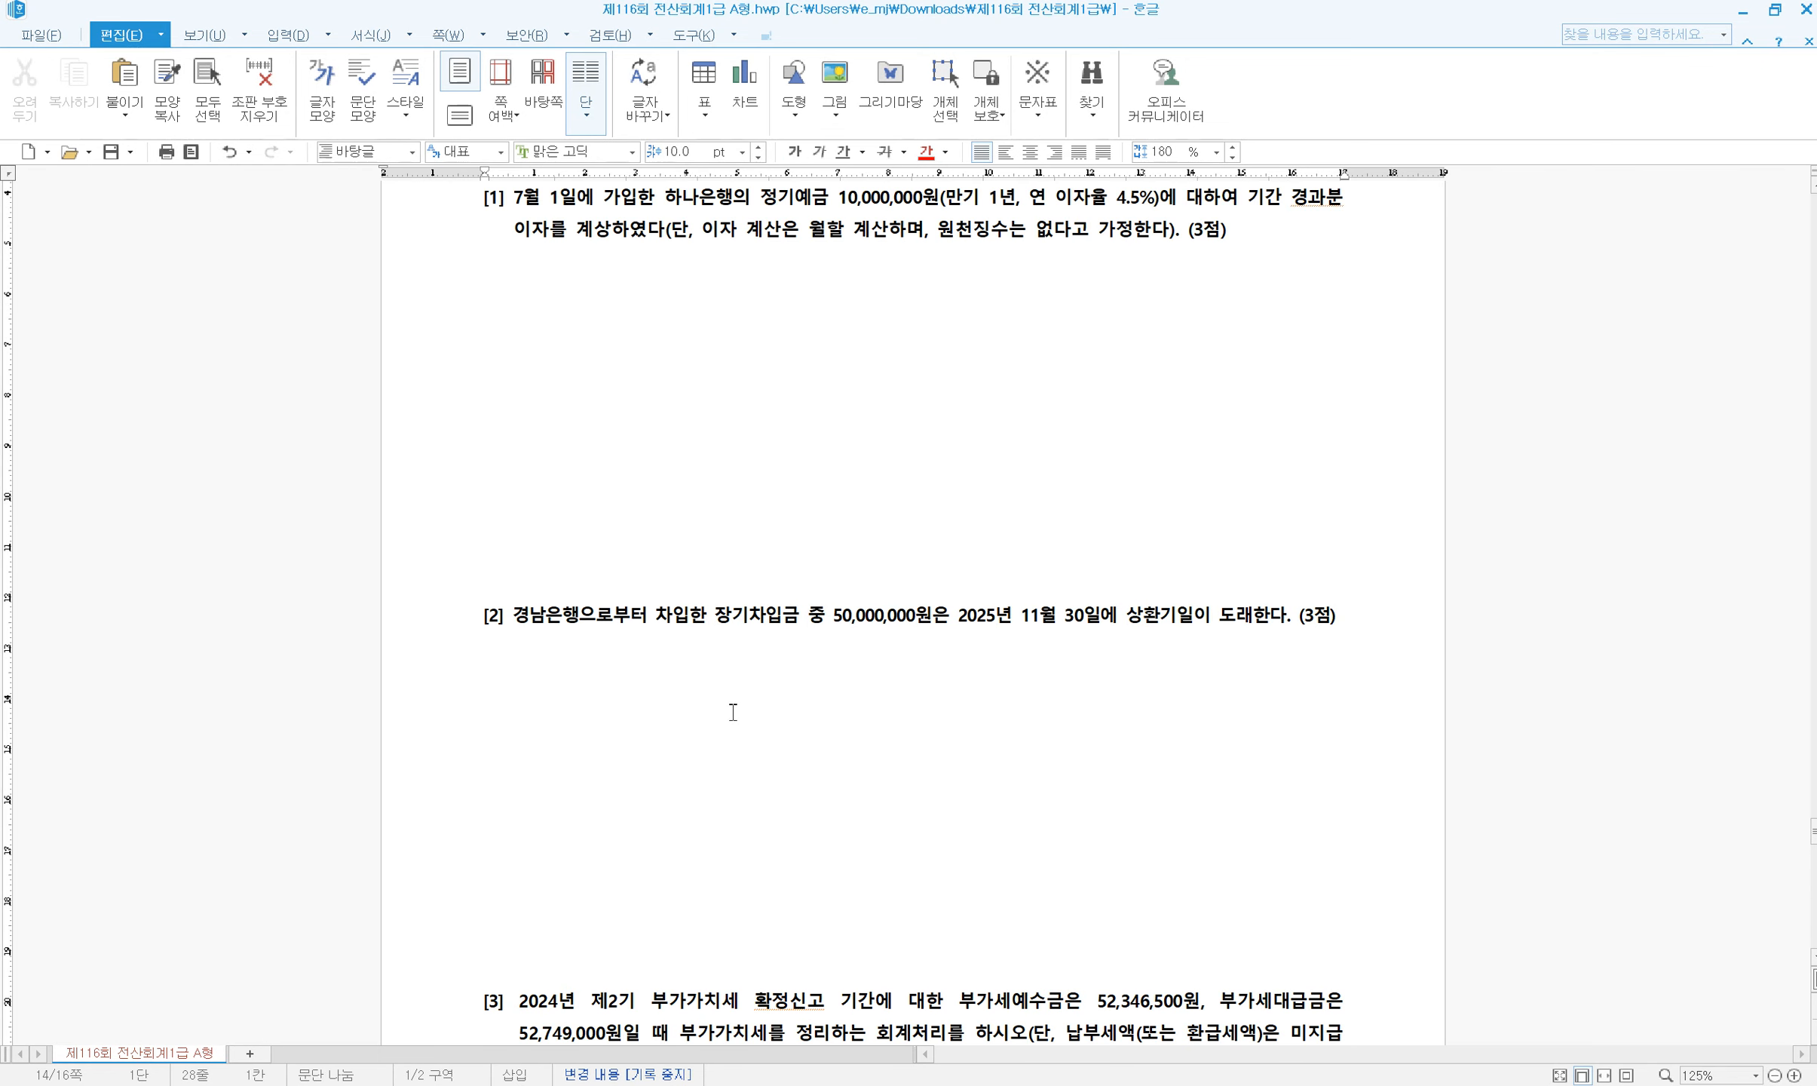
Examine 문제5 question [2] on the 경남은행 long-term loan and question [1] on the 하나은행 deposit interest
drag(661, 609, 1066, 614)
click(1143, 601)
scroll(848, 617, up, 1)
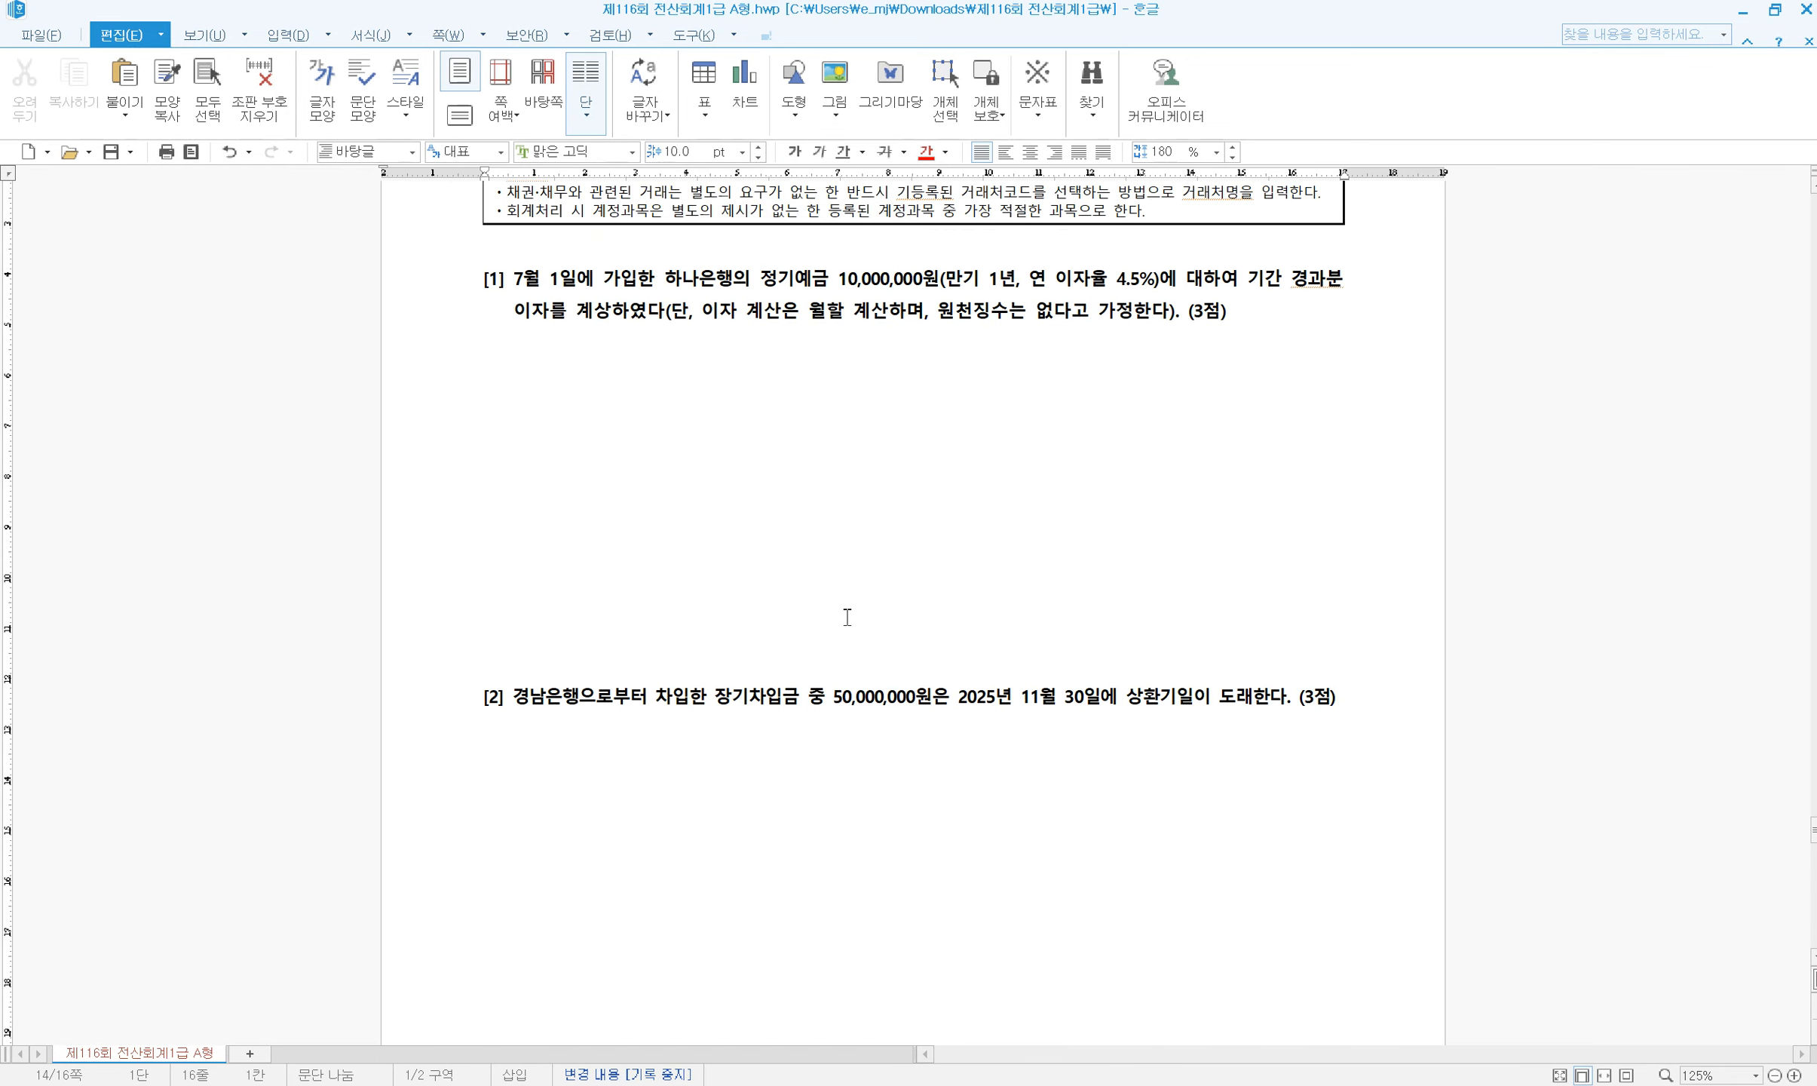
drag(483, 664, 1108, 701)
click(762, 549)
scroll(762, 549, up, 2)
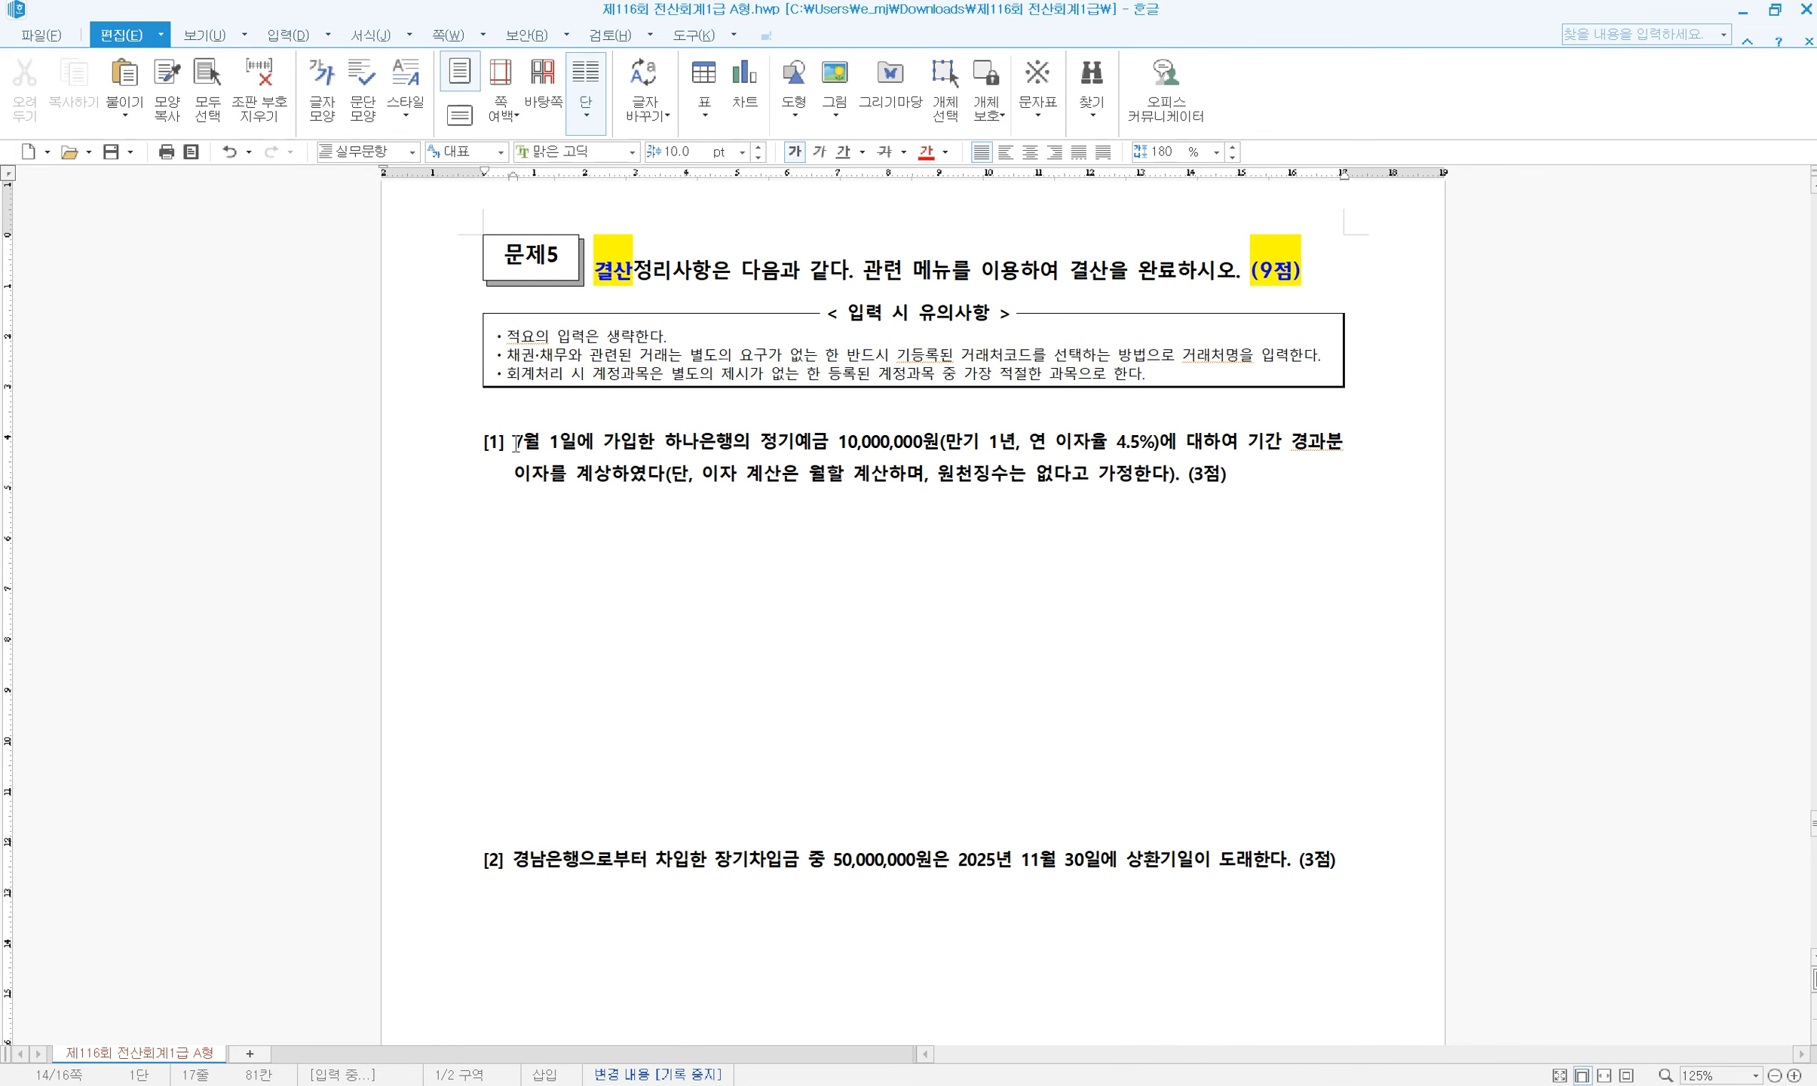
drag(514, 443, 963, 486)
click(963, 486)
scroll(963, 486, up, 2)
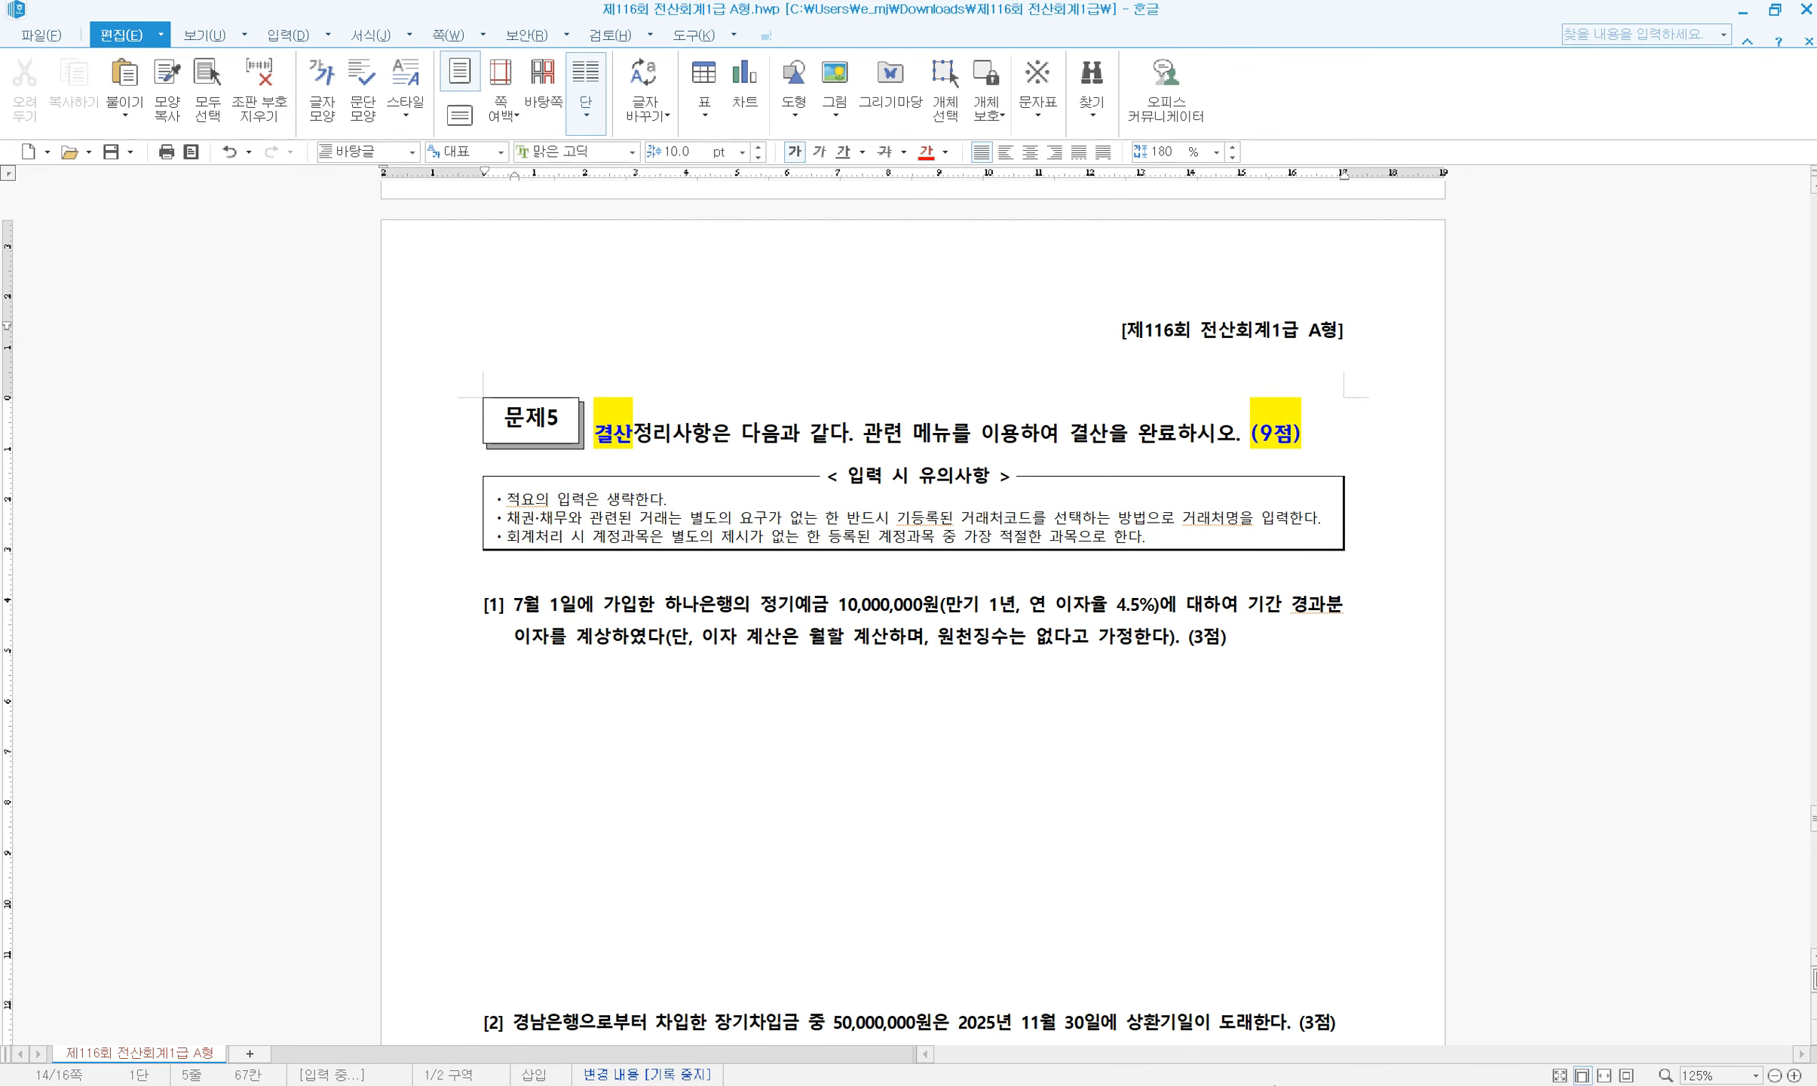
Open 일반전표입력 for December 31, 2024, and place it below 문제5 question [1] so the question stays readable
key(alt+Tab)
click(438, 664)
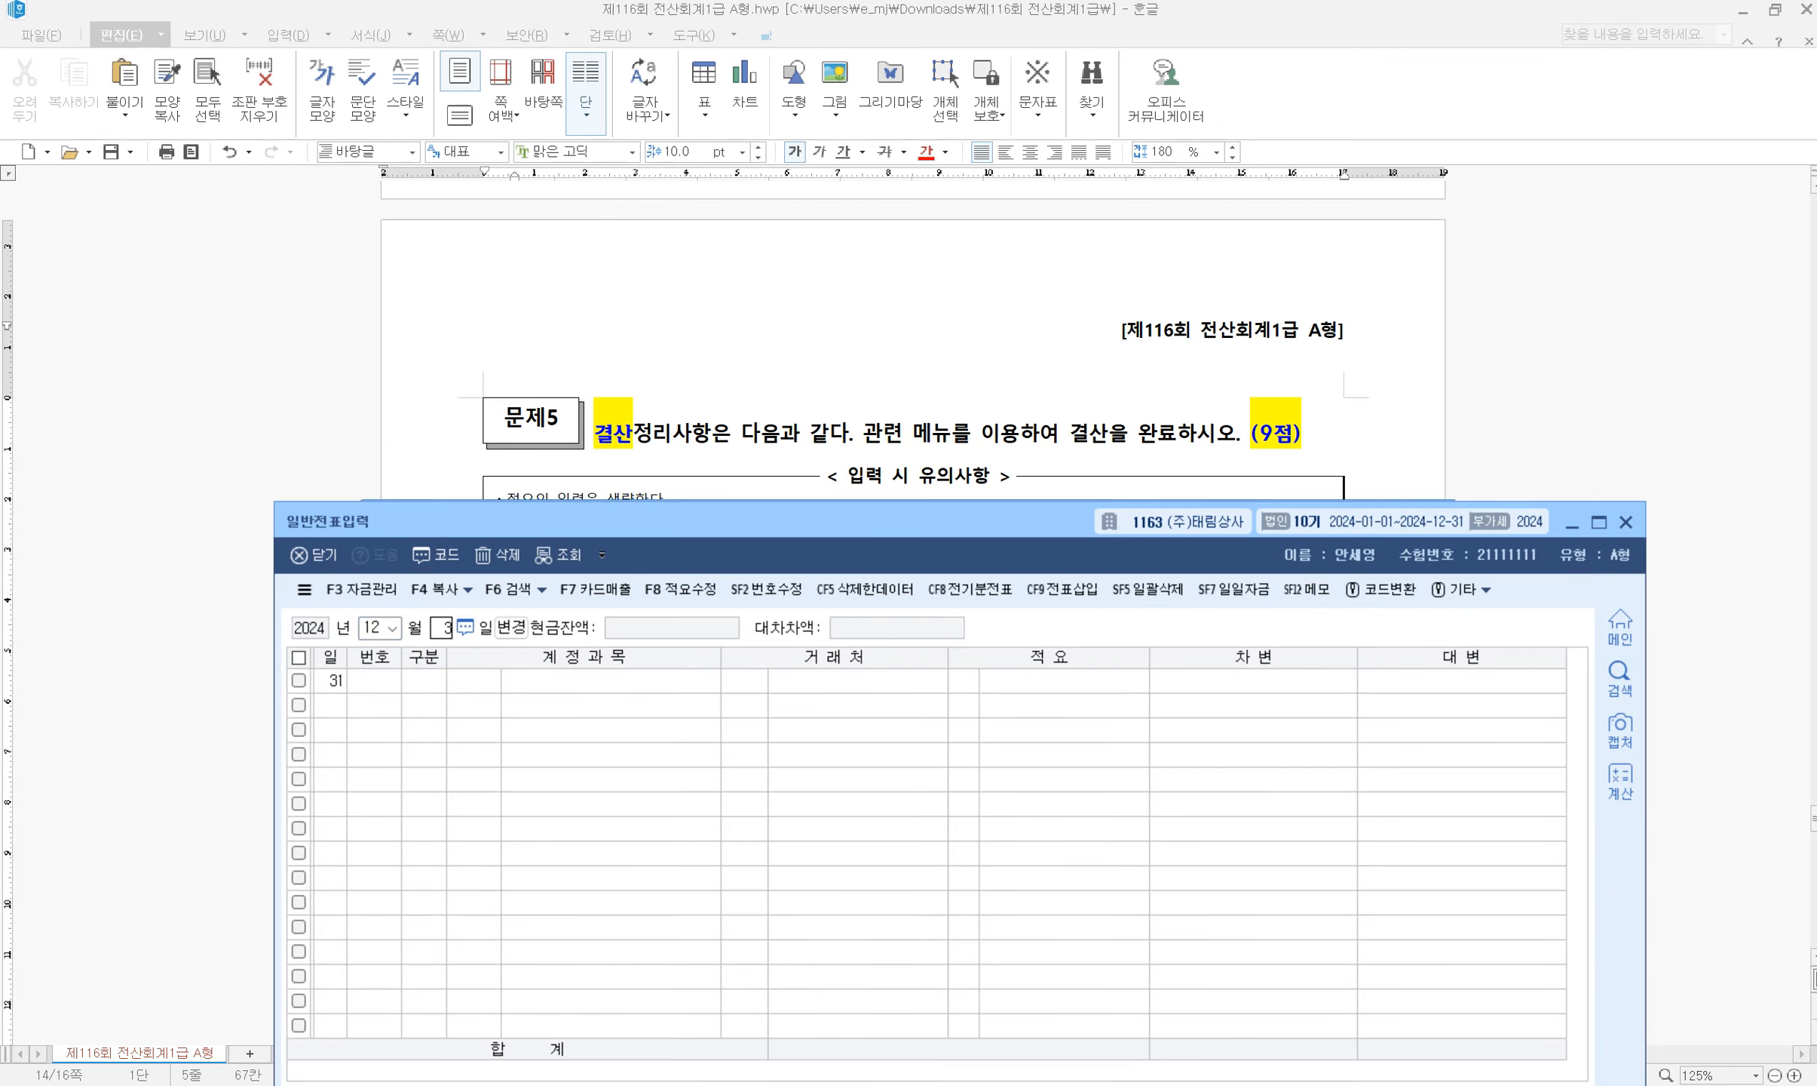
scroll(583, 415, down, 4)
scroll(829, 452, up, 1)
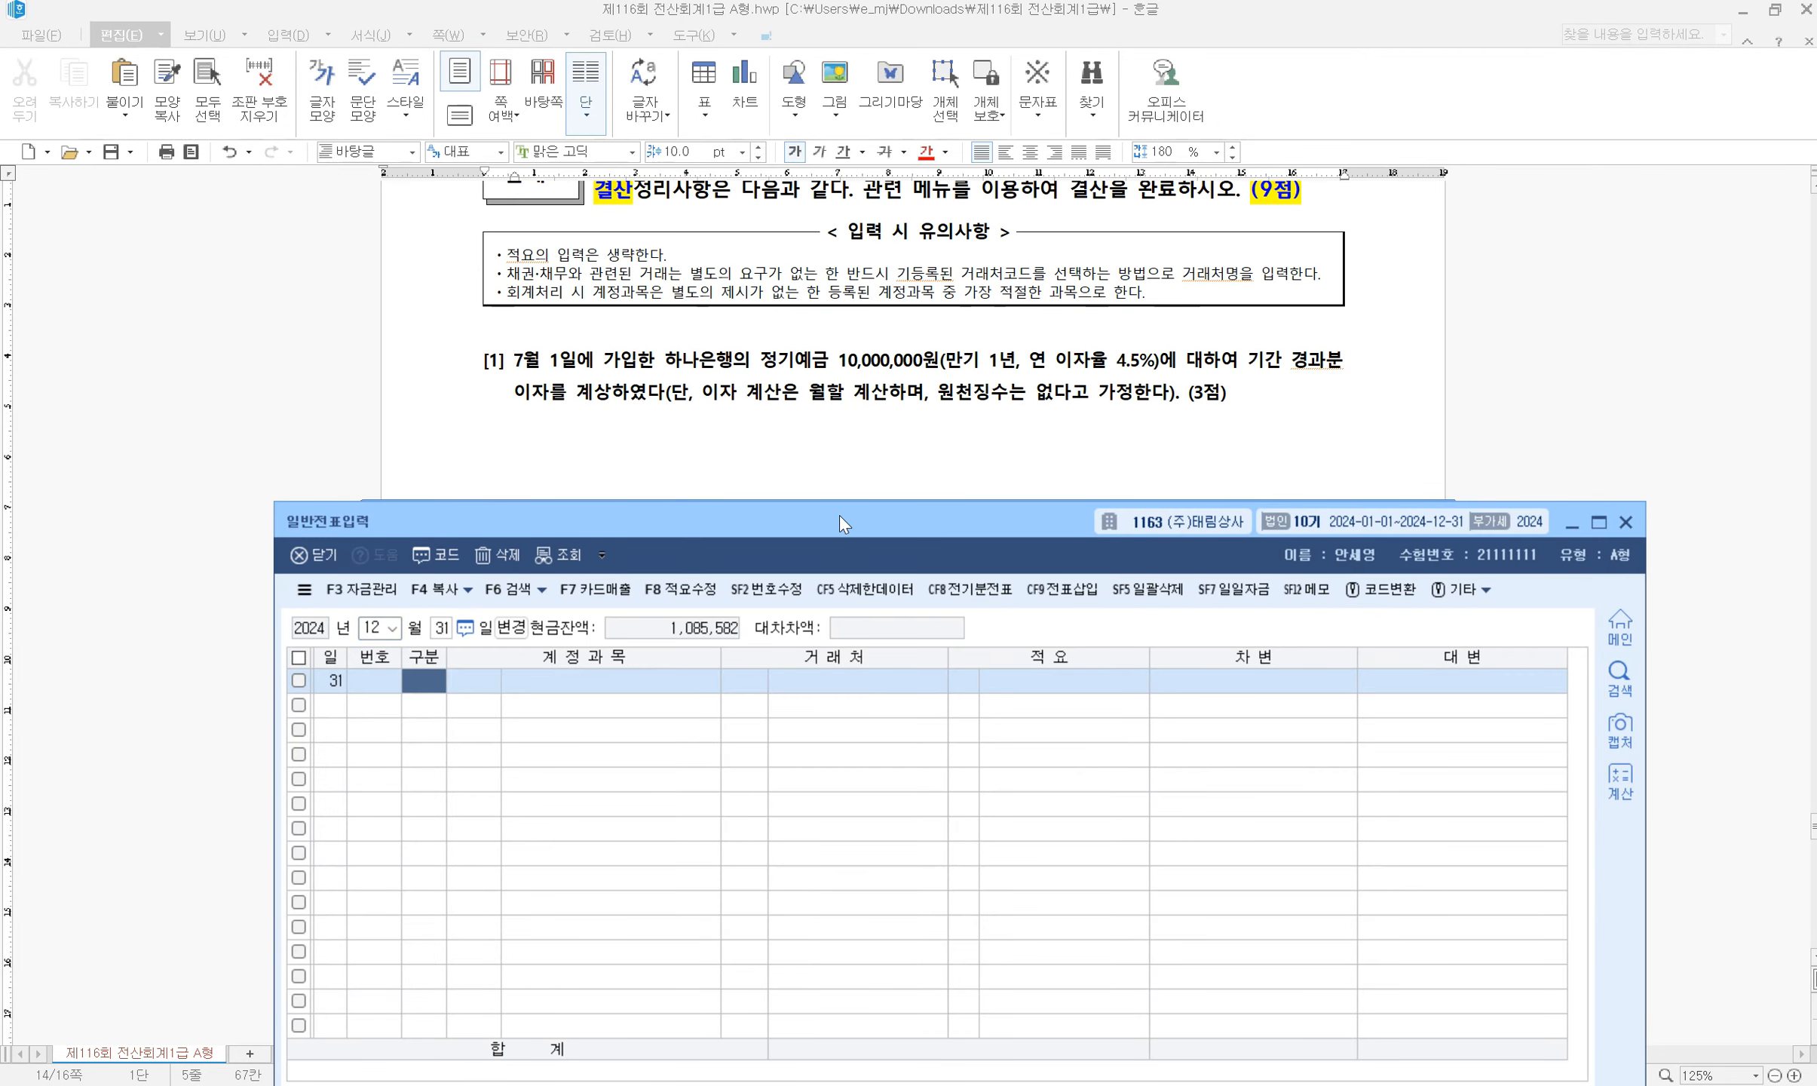
drag(889, 525, 947, 445)
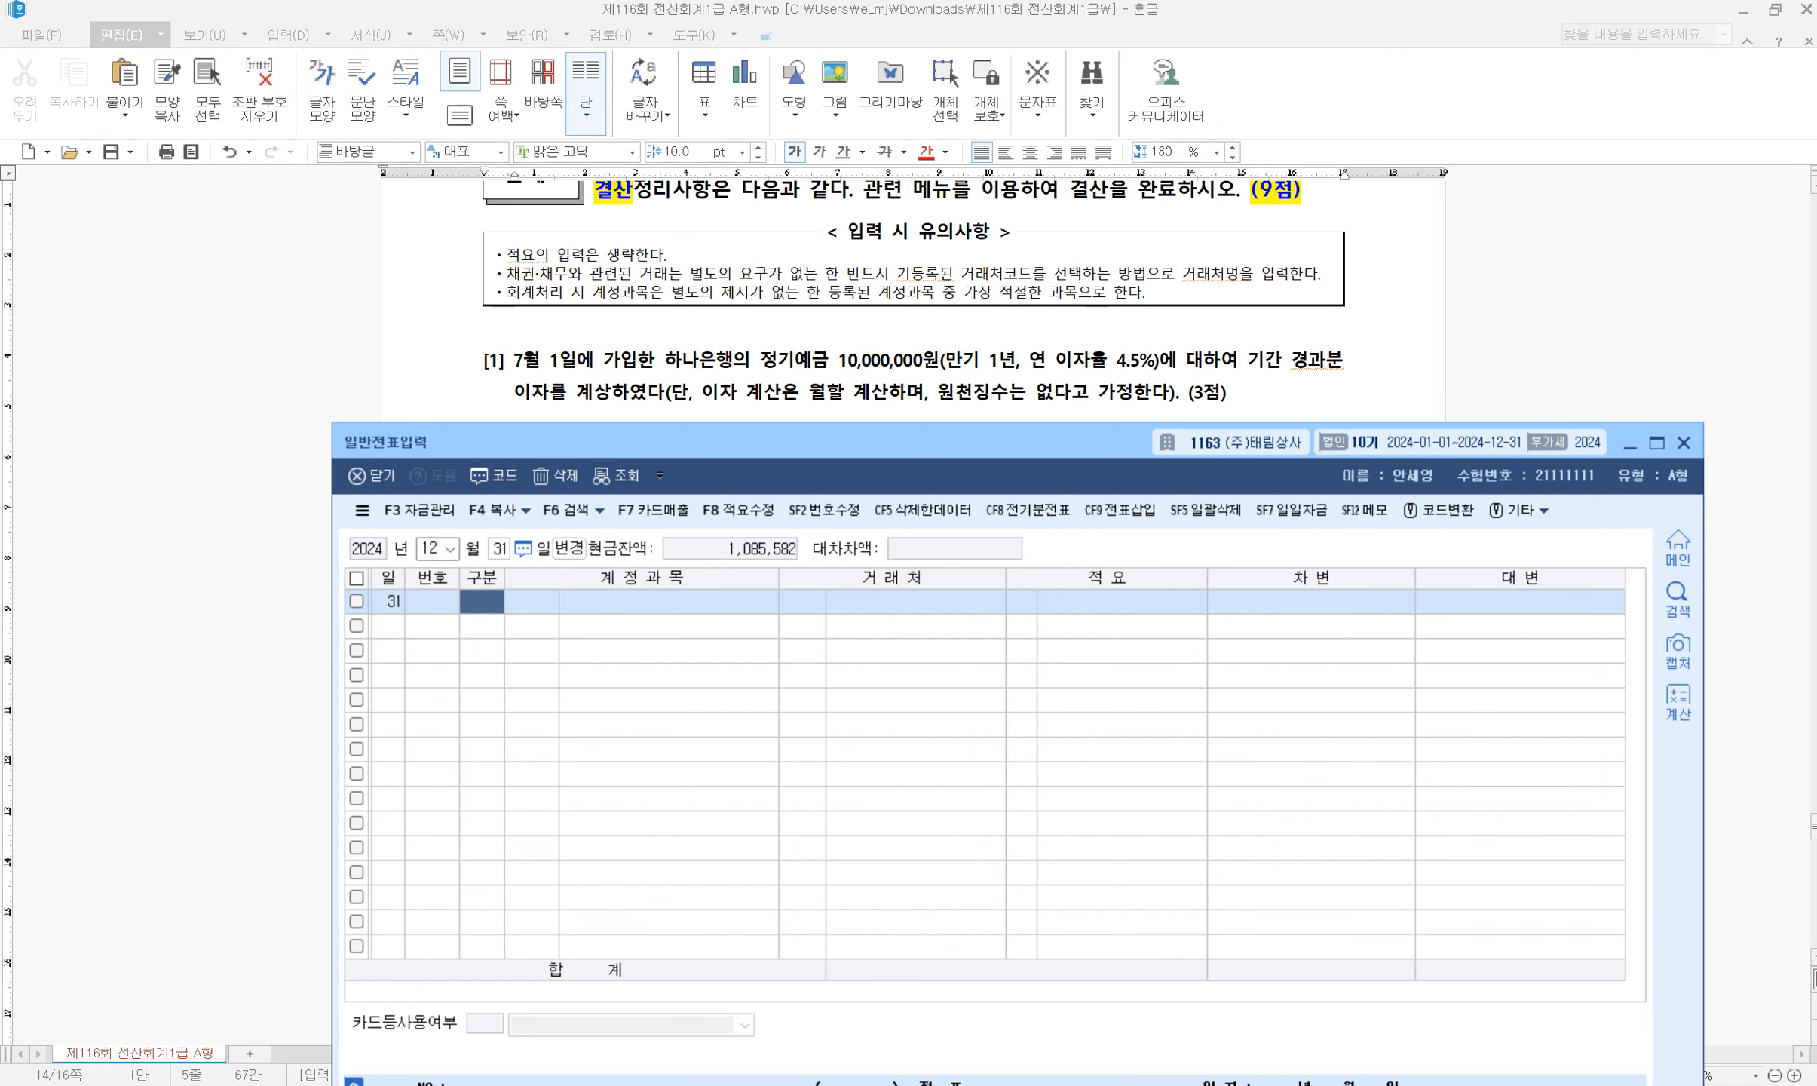
Calculate the half-year deposit interest in the Windows calculator as 10,000,000 × 4.5% ÷ 2
click(1003, 1085)
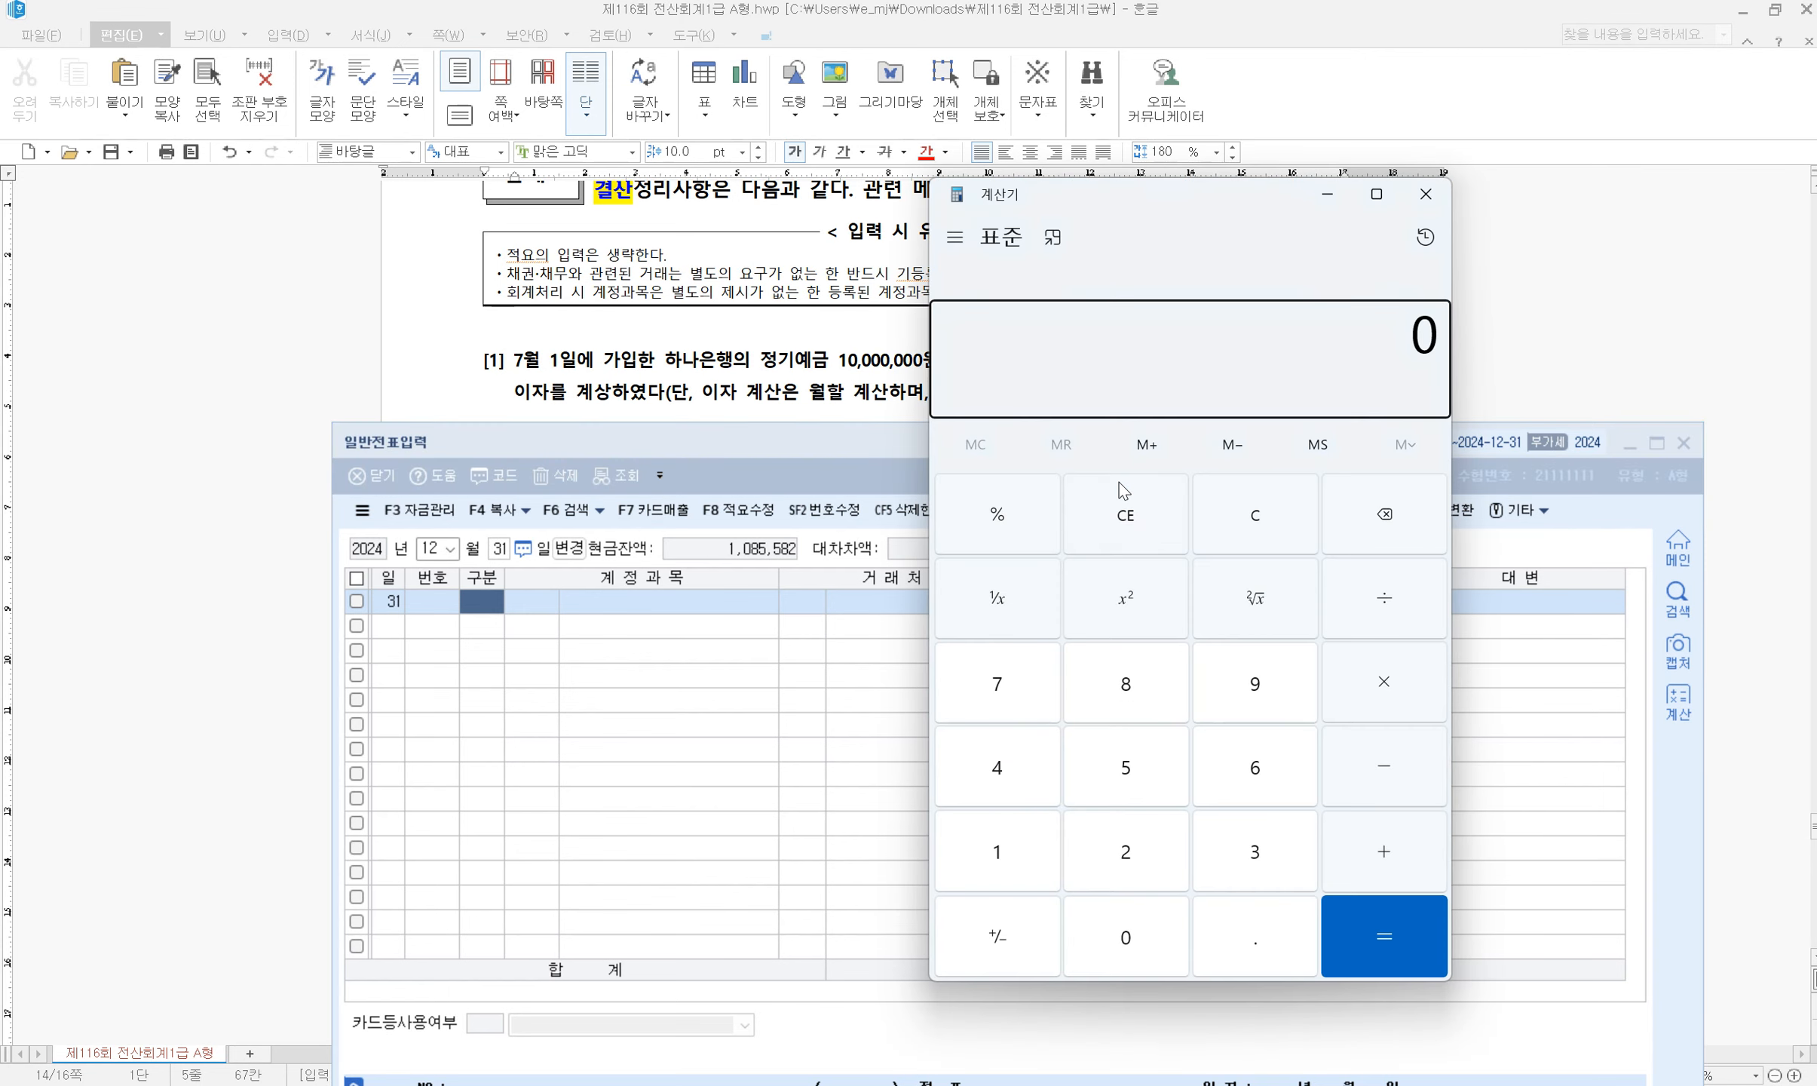
text(10000000)
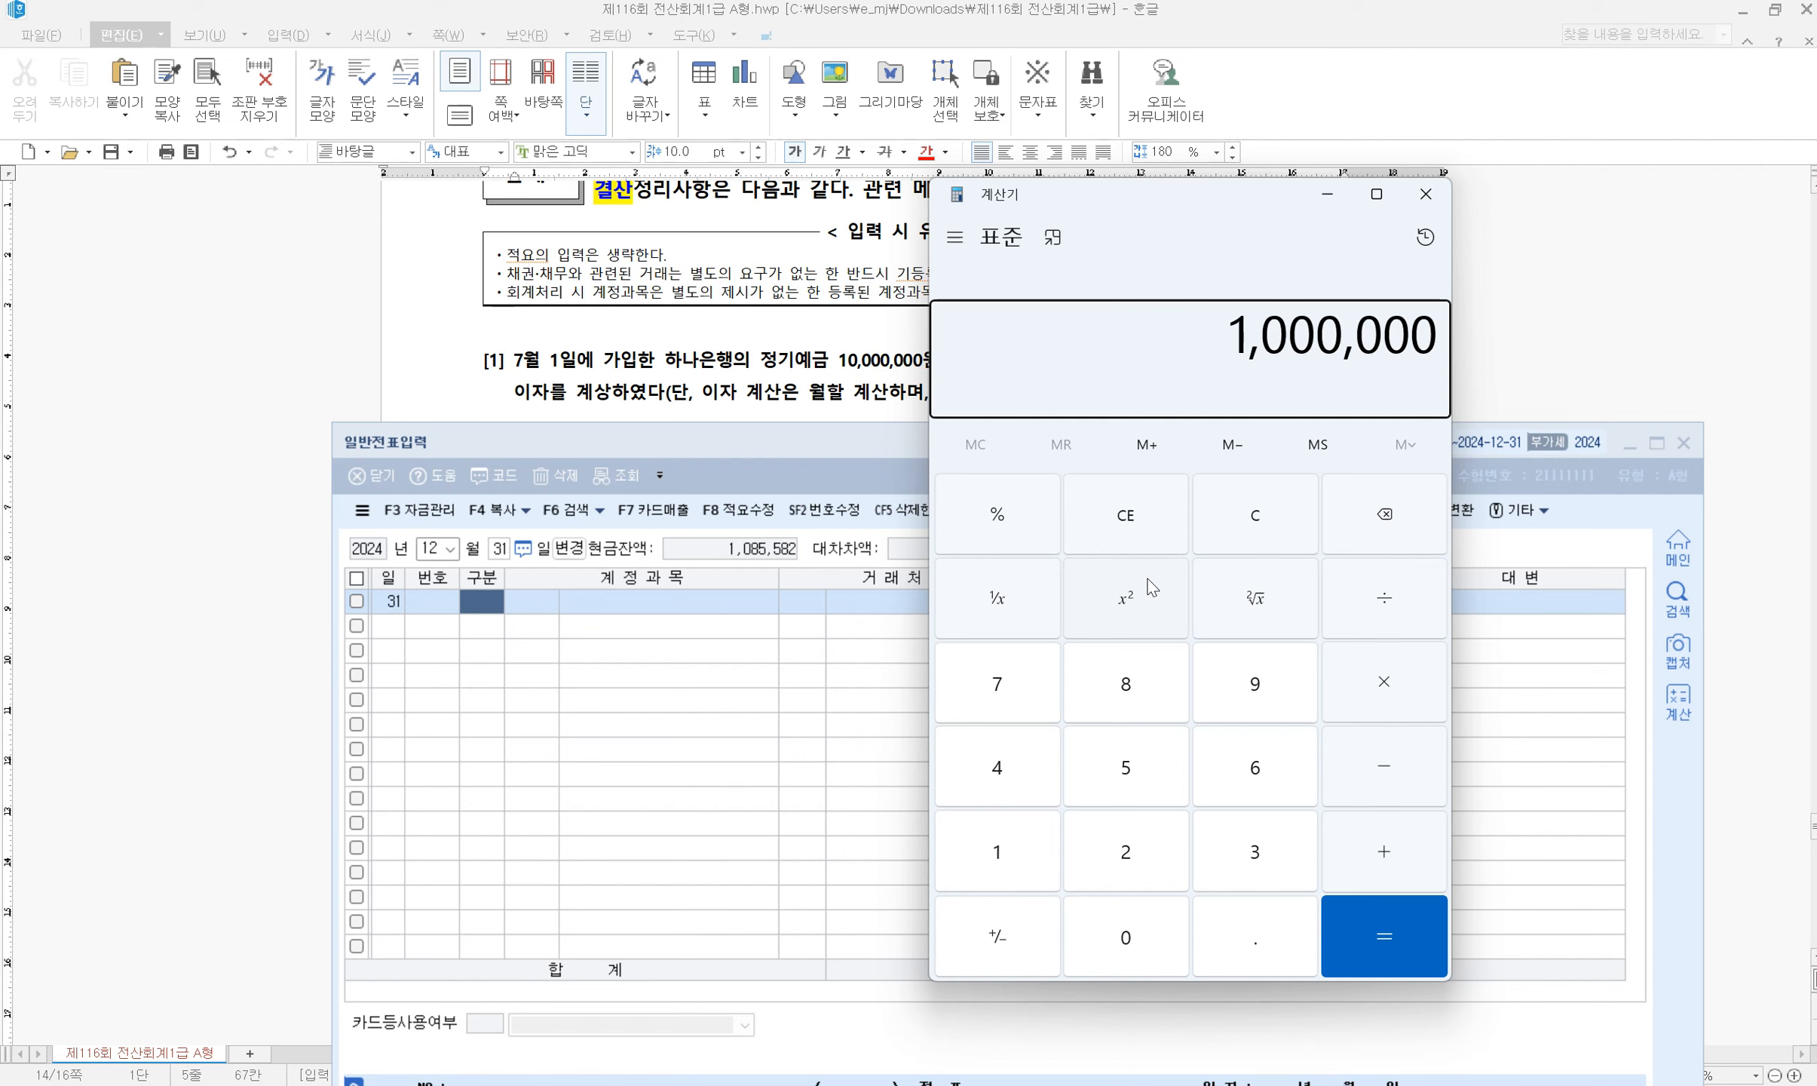
key(asterisk)
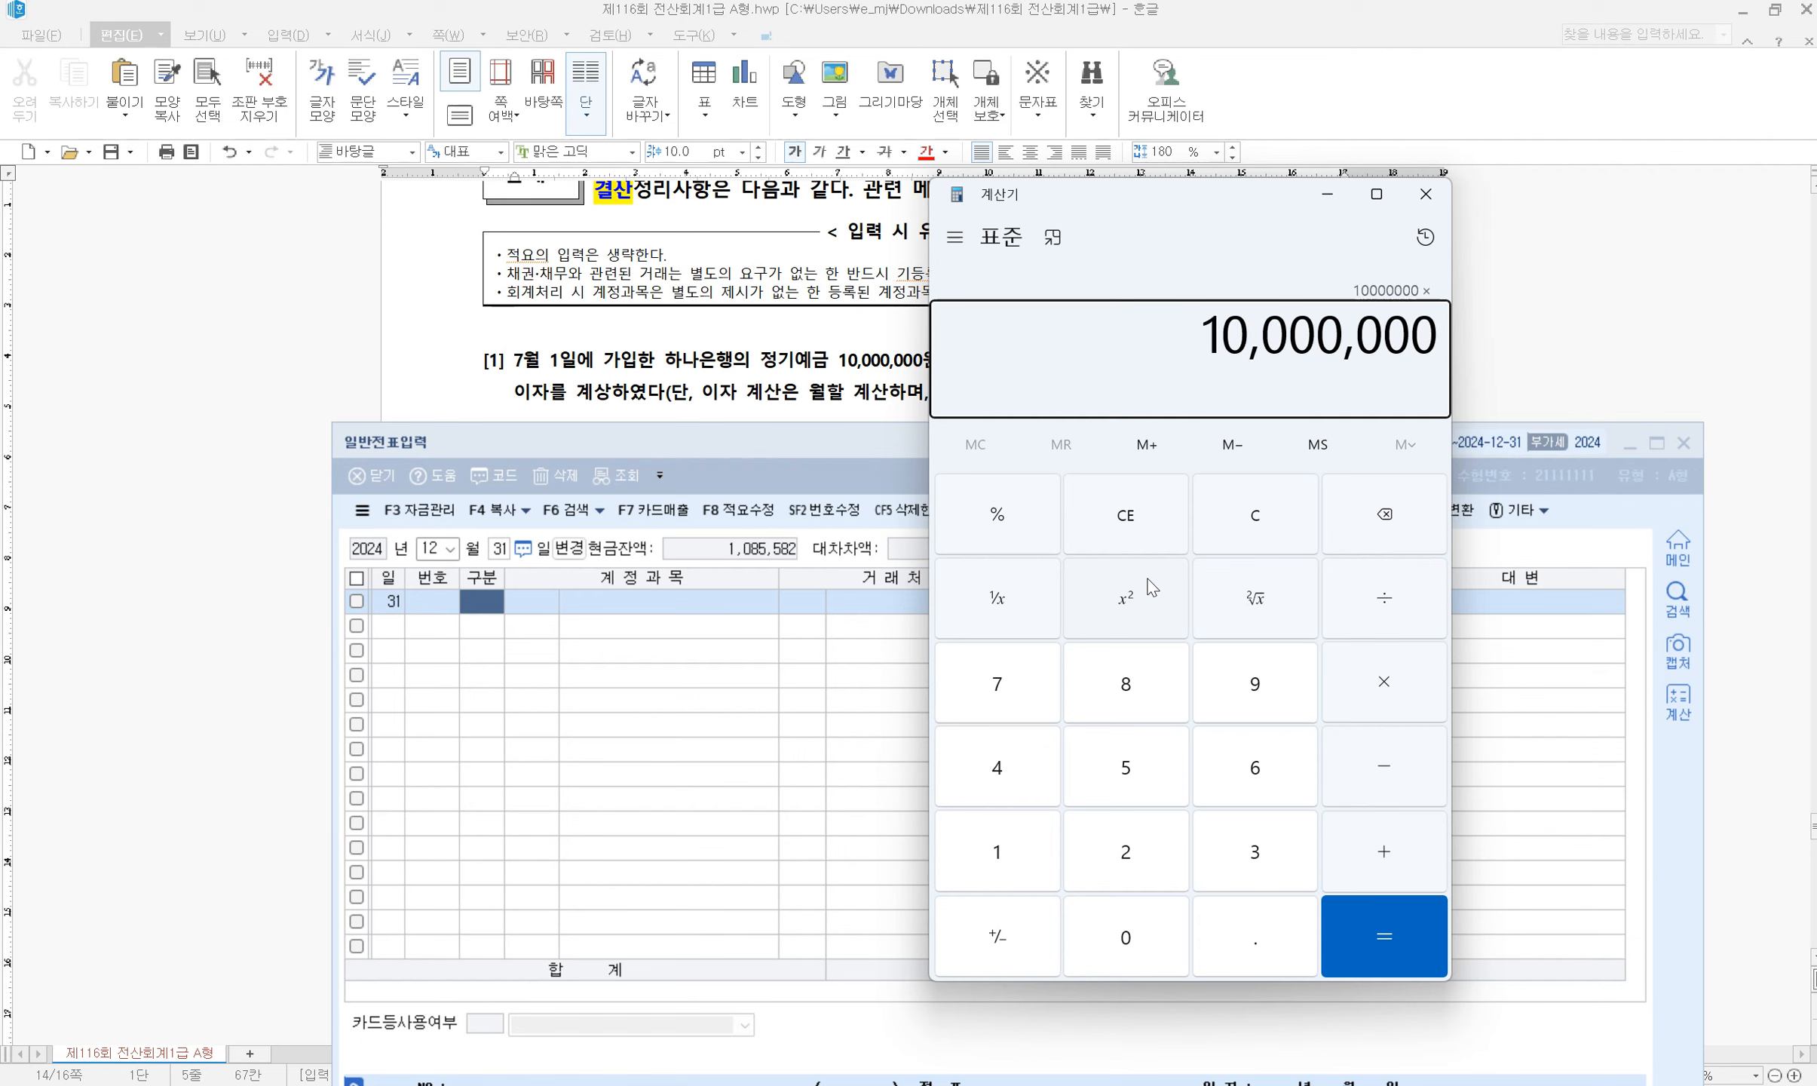
text(4.5)
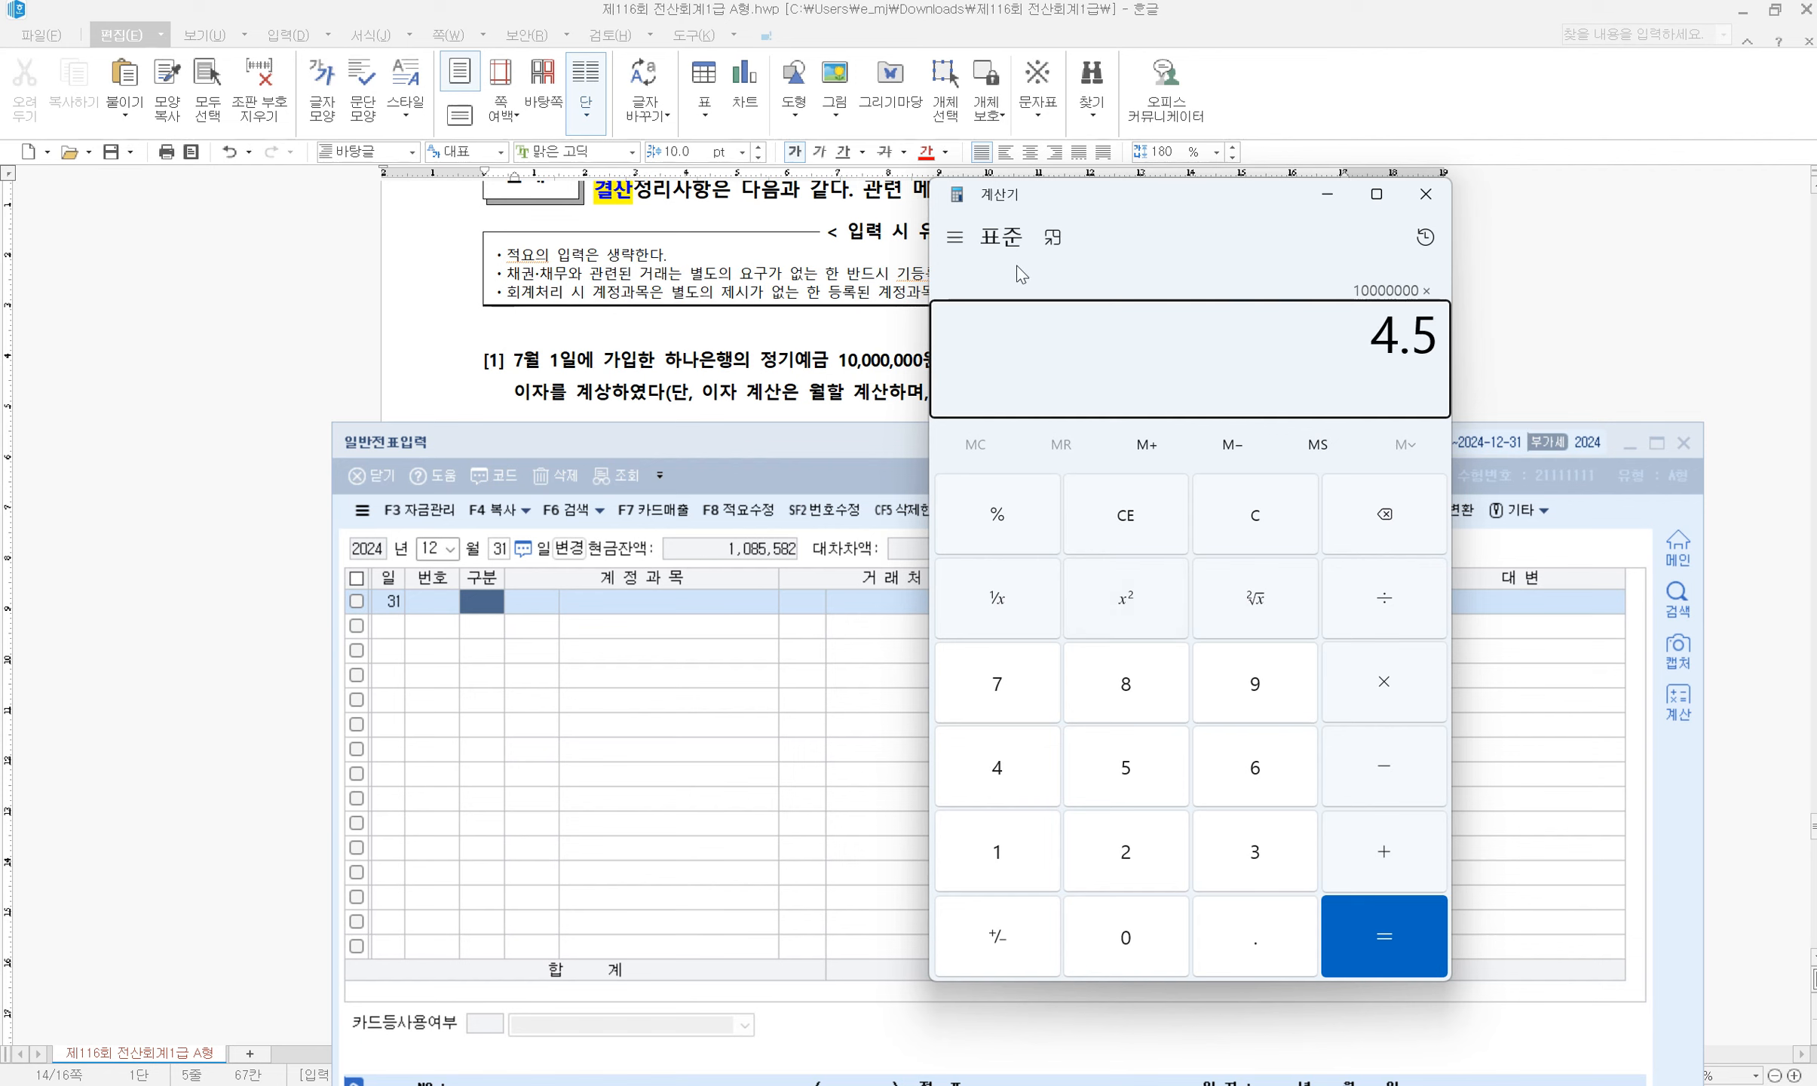
click(981, 516)
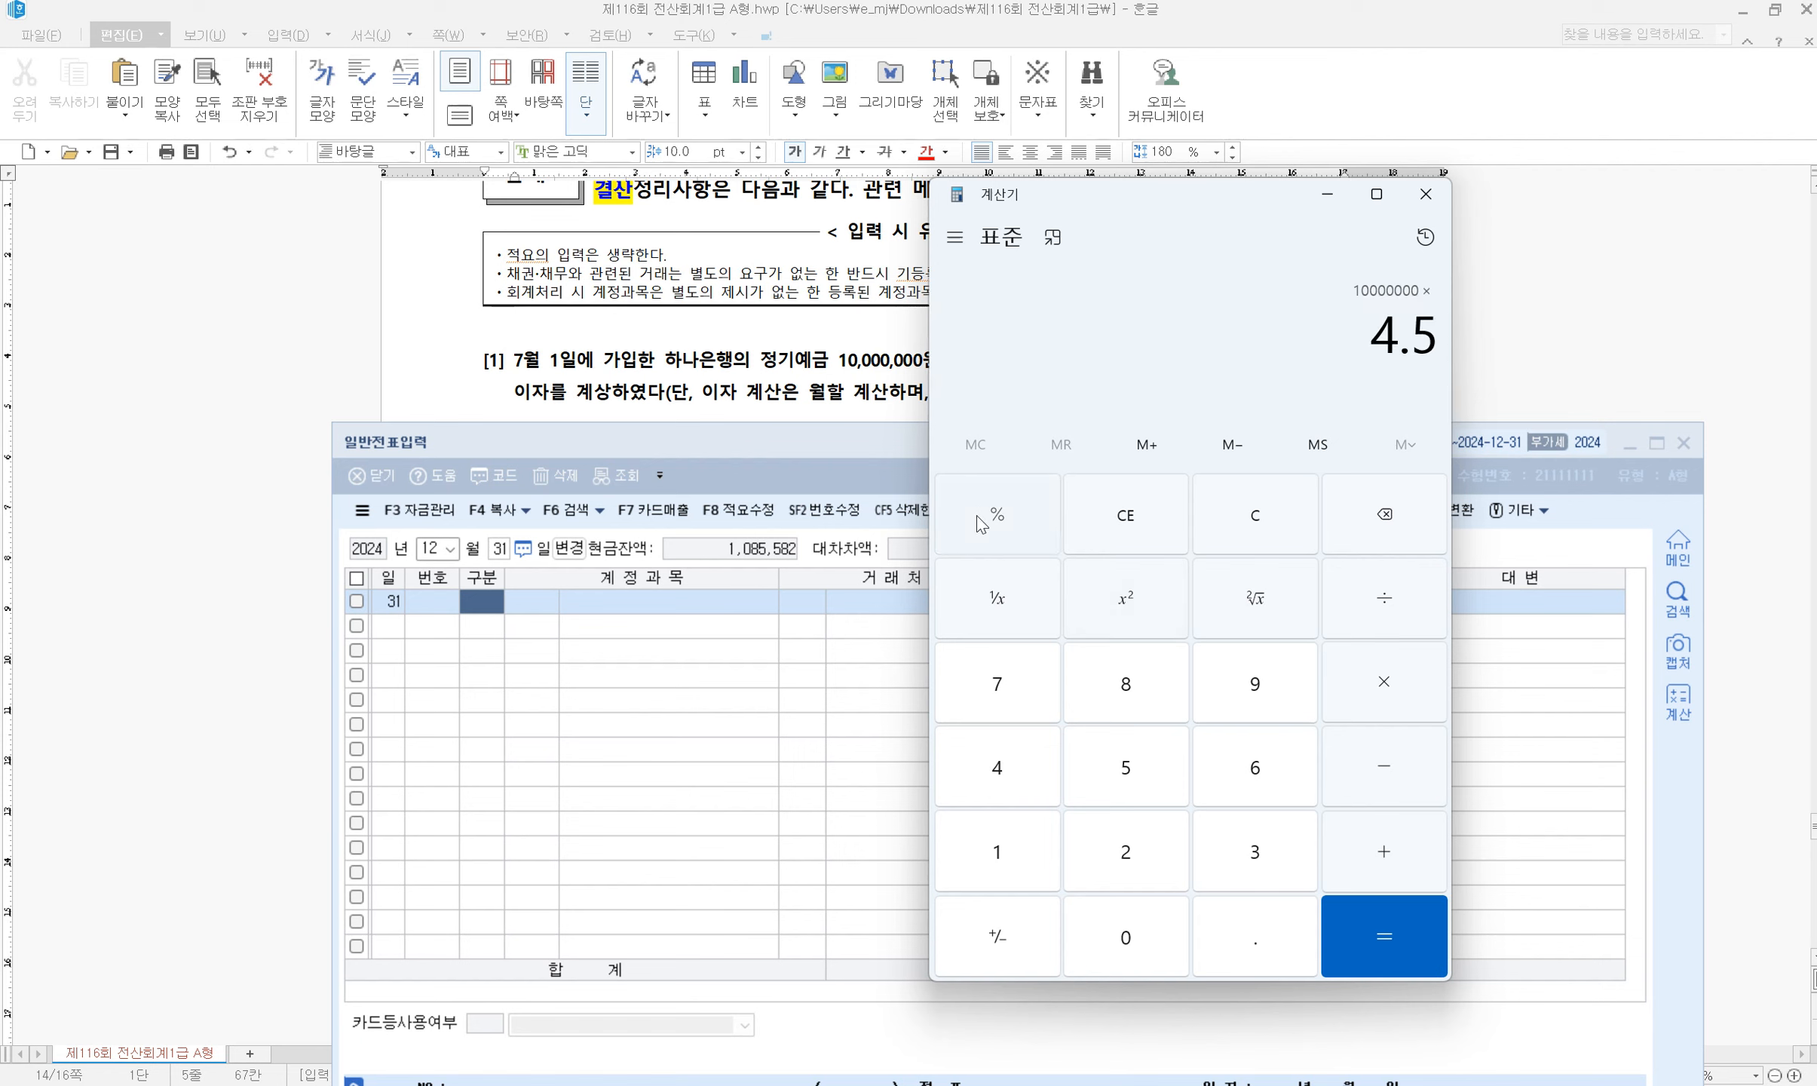
click(1326, 904)
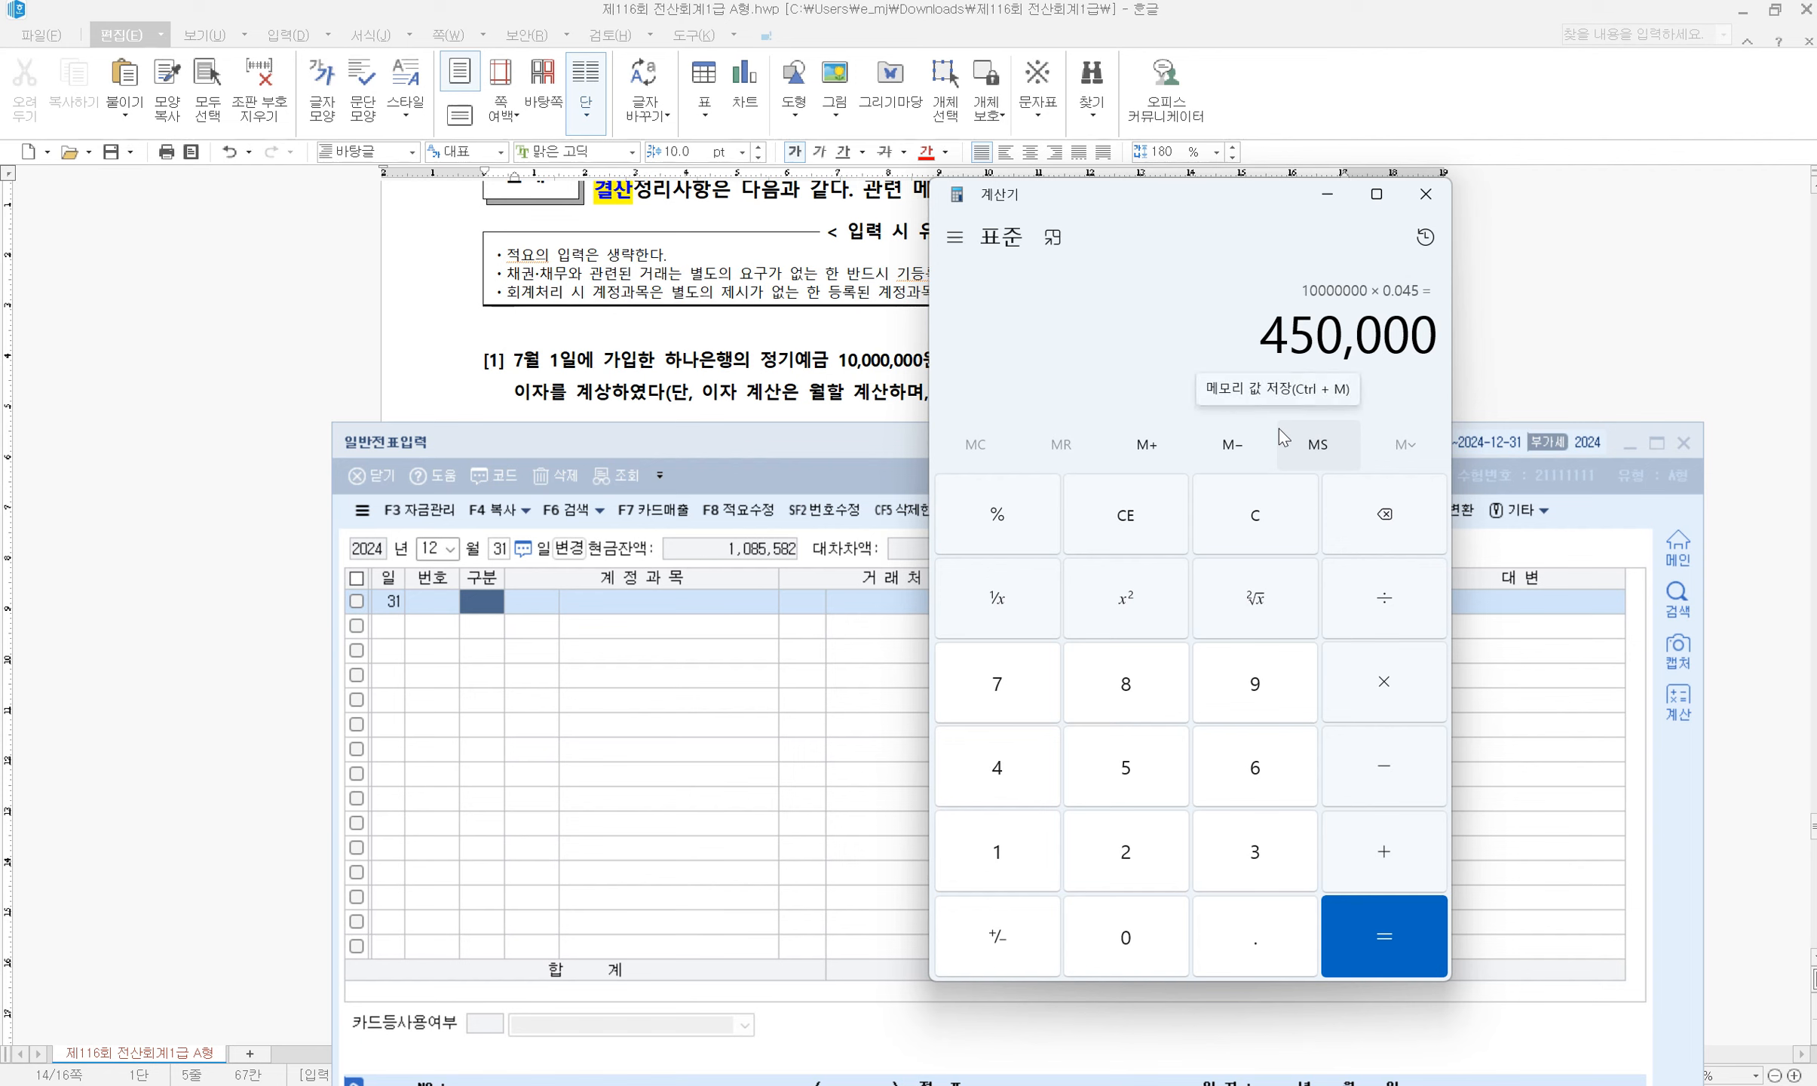
key(slash)
key(2)
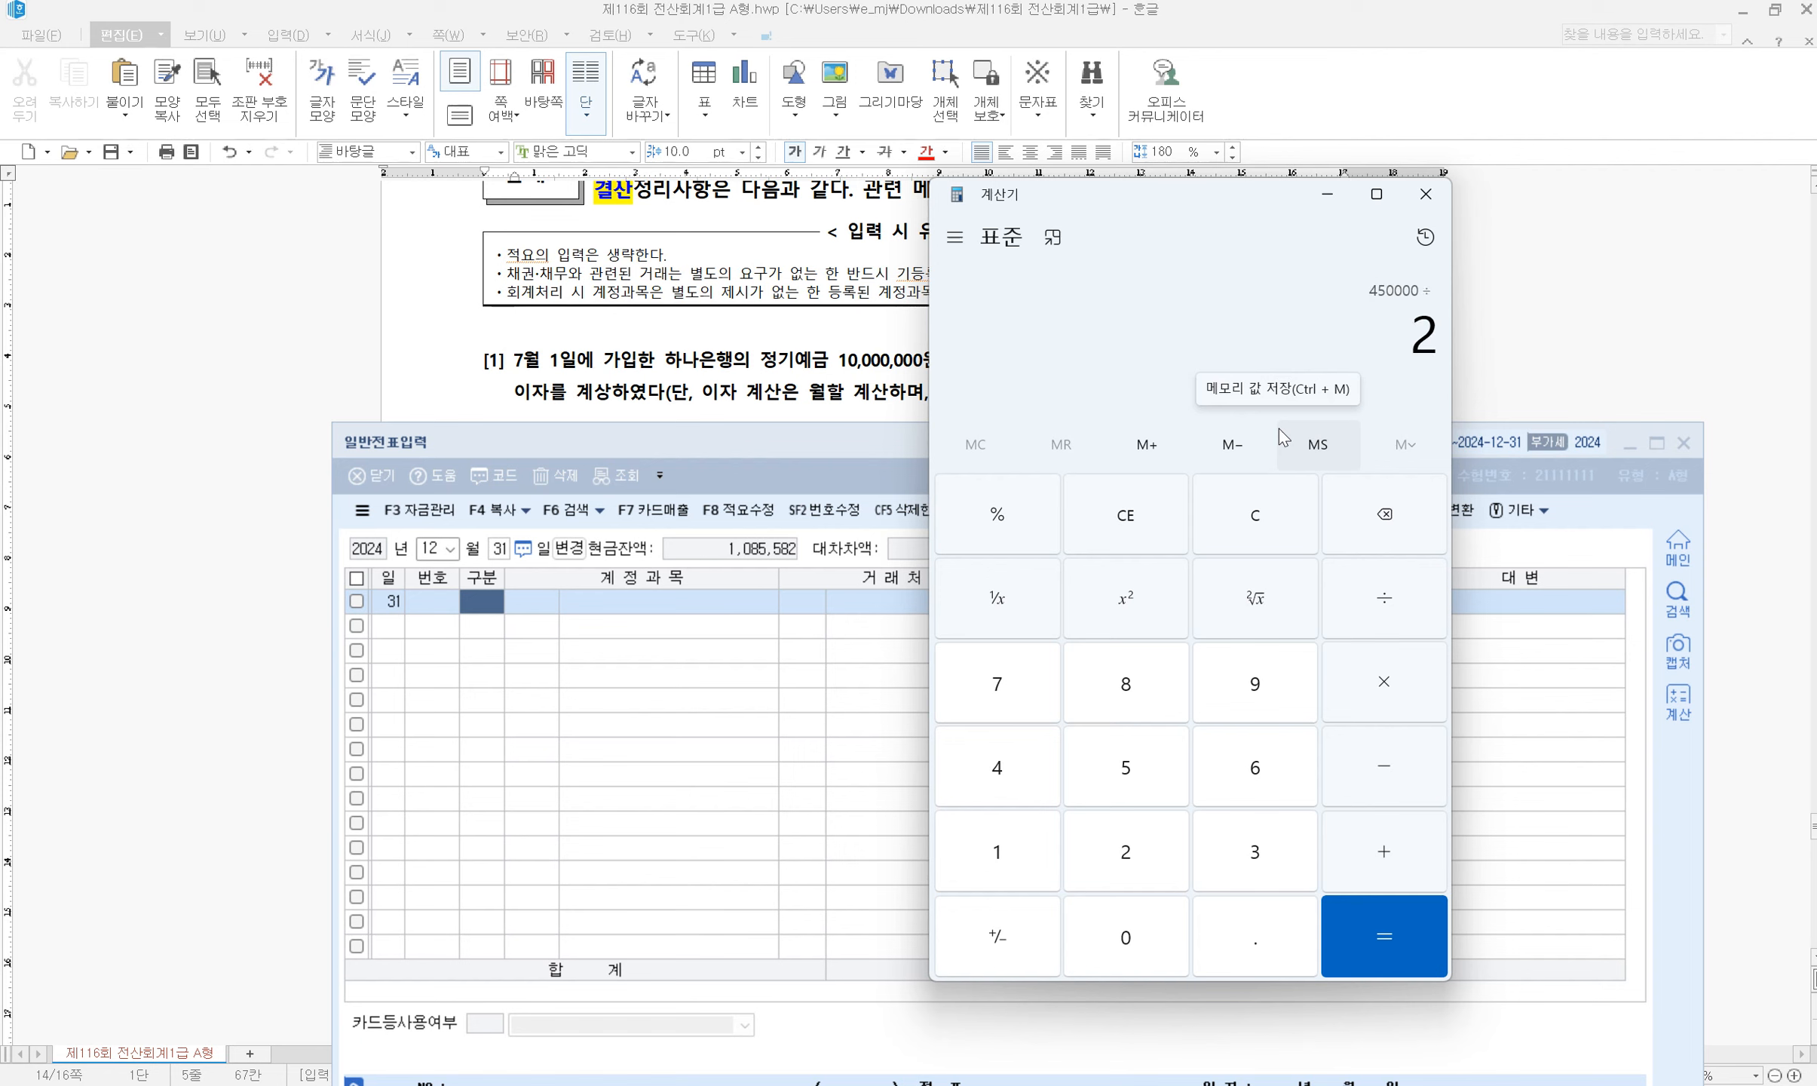
key(Return)
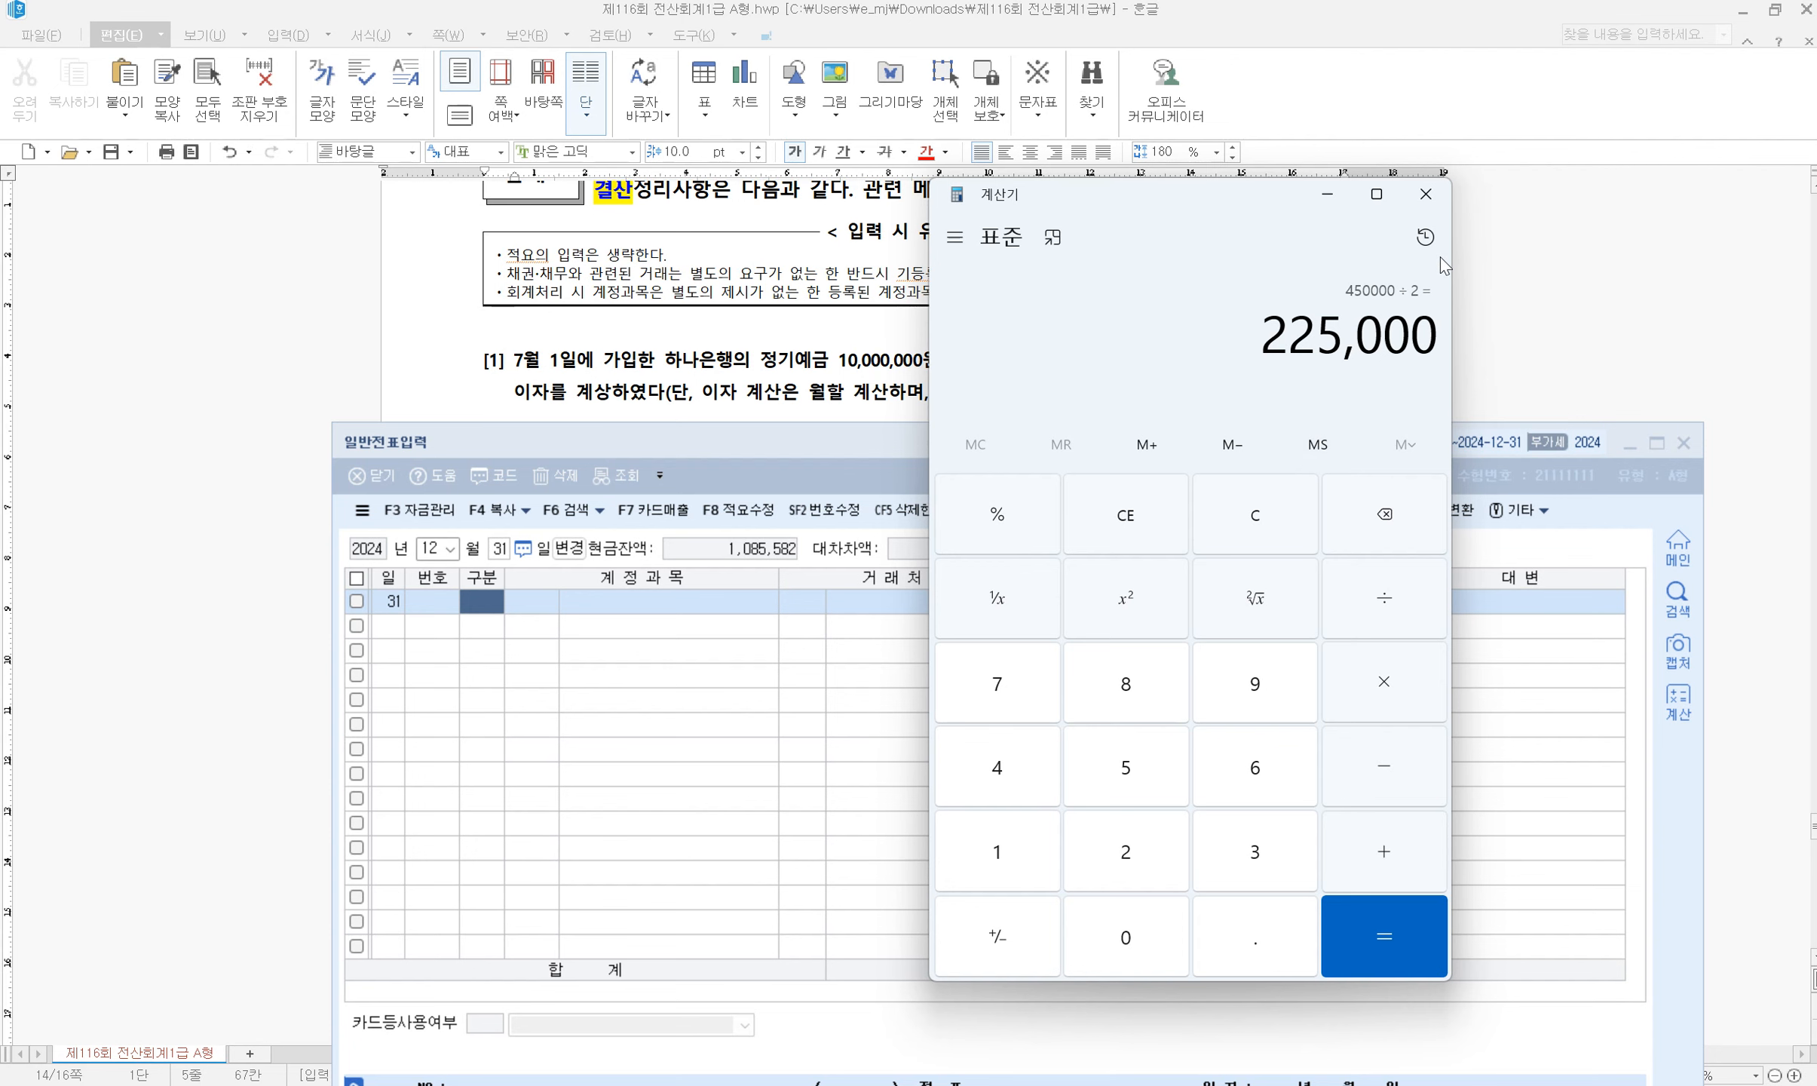
In the December 31 voucher, enter a credit line for 0901 이자수익 with an amount of 225,000
click(476, 608)
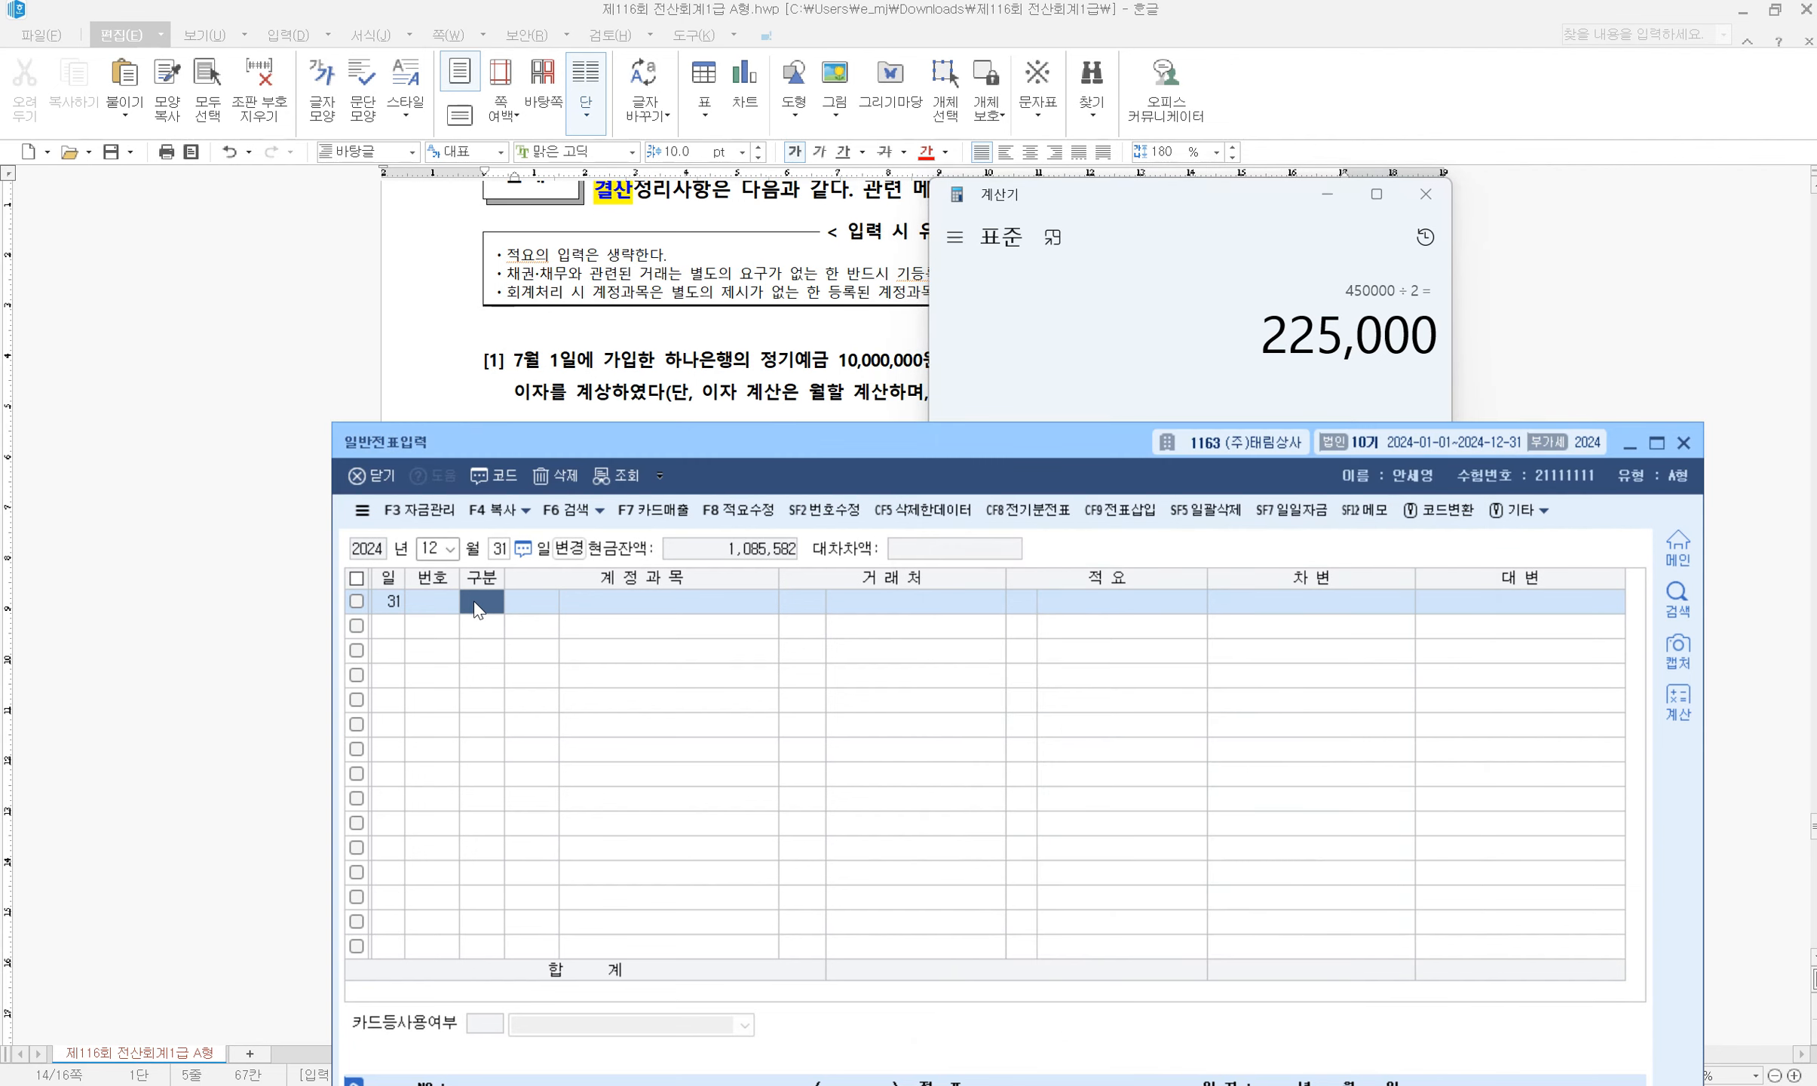
text(4)
key(Return)
text(9)
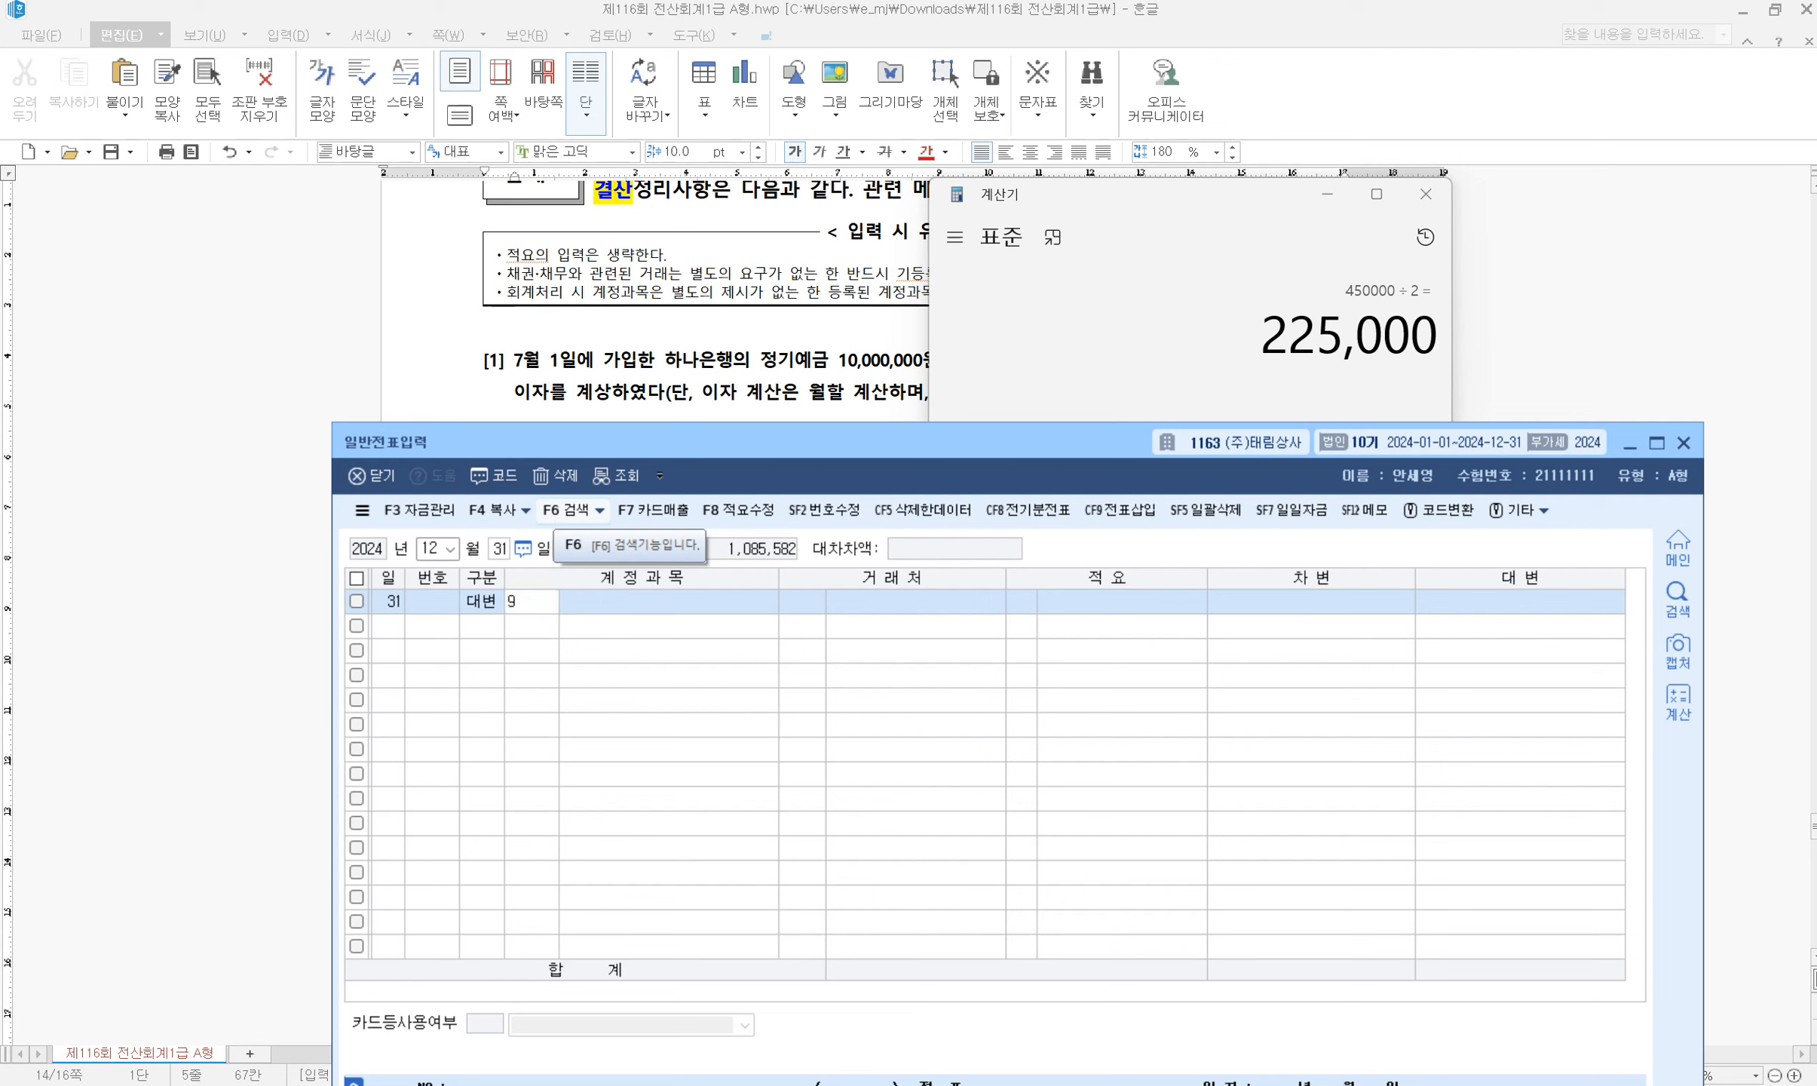
text(01)
key(Return)
key(Return)
key(Return)
text(22)
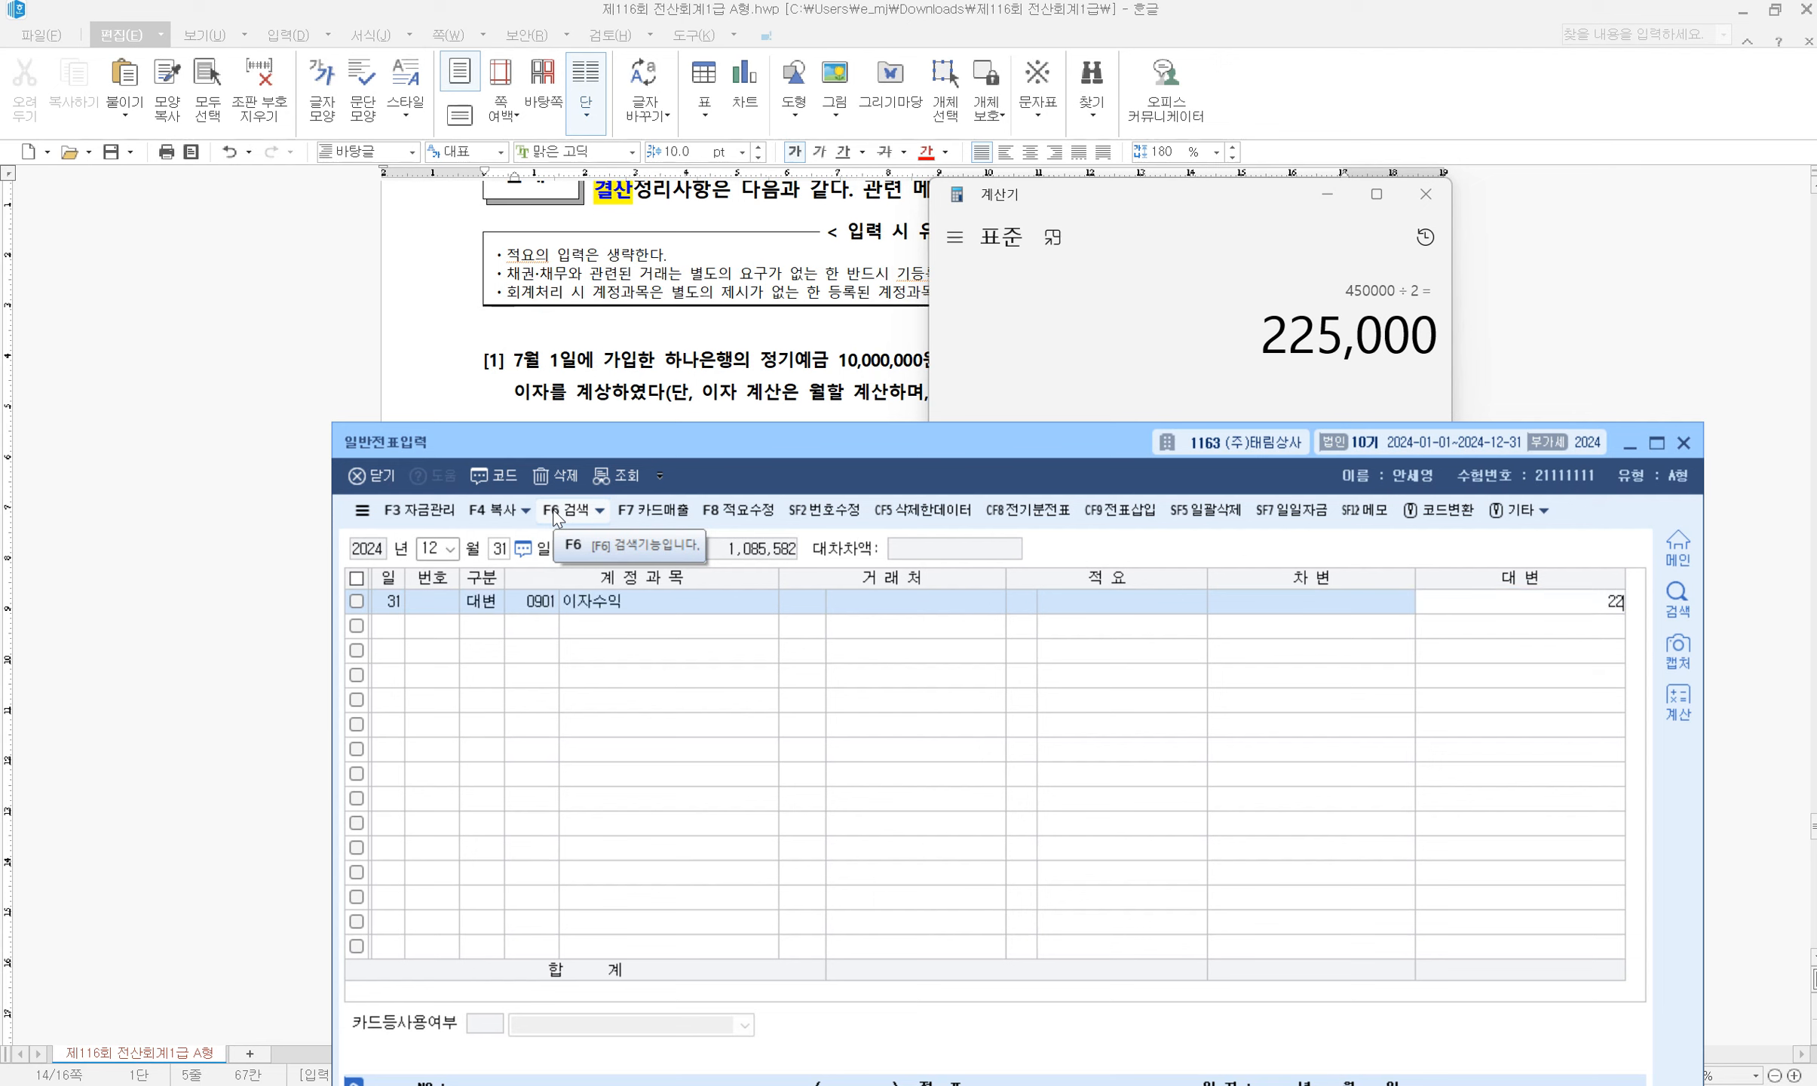
text(5,000)
key(Return)
Add the matching debit line for 0116 미수수익 at 225,000 to the interest voucher
text(3)
key(Return)
text(116)
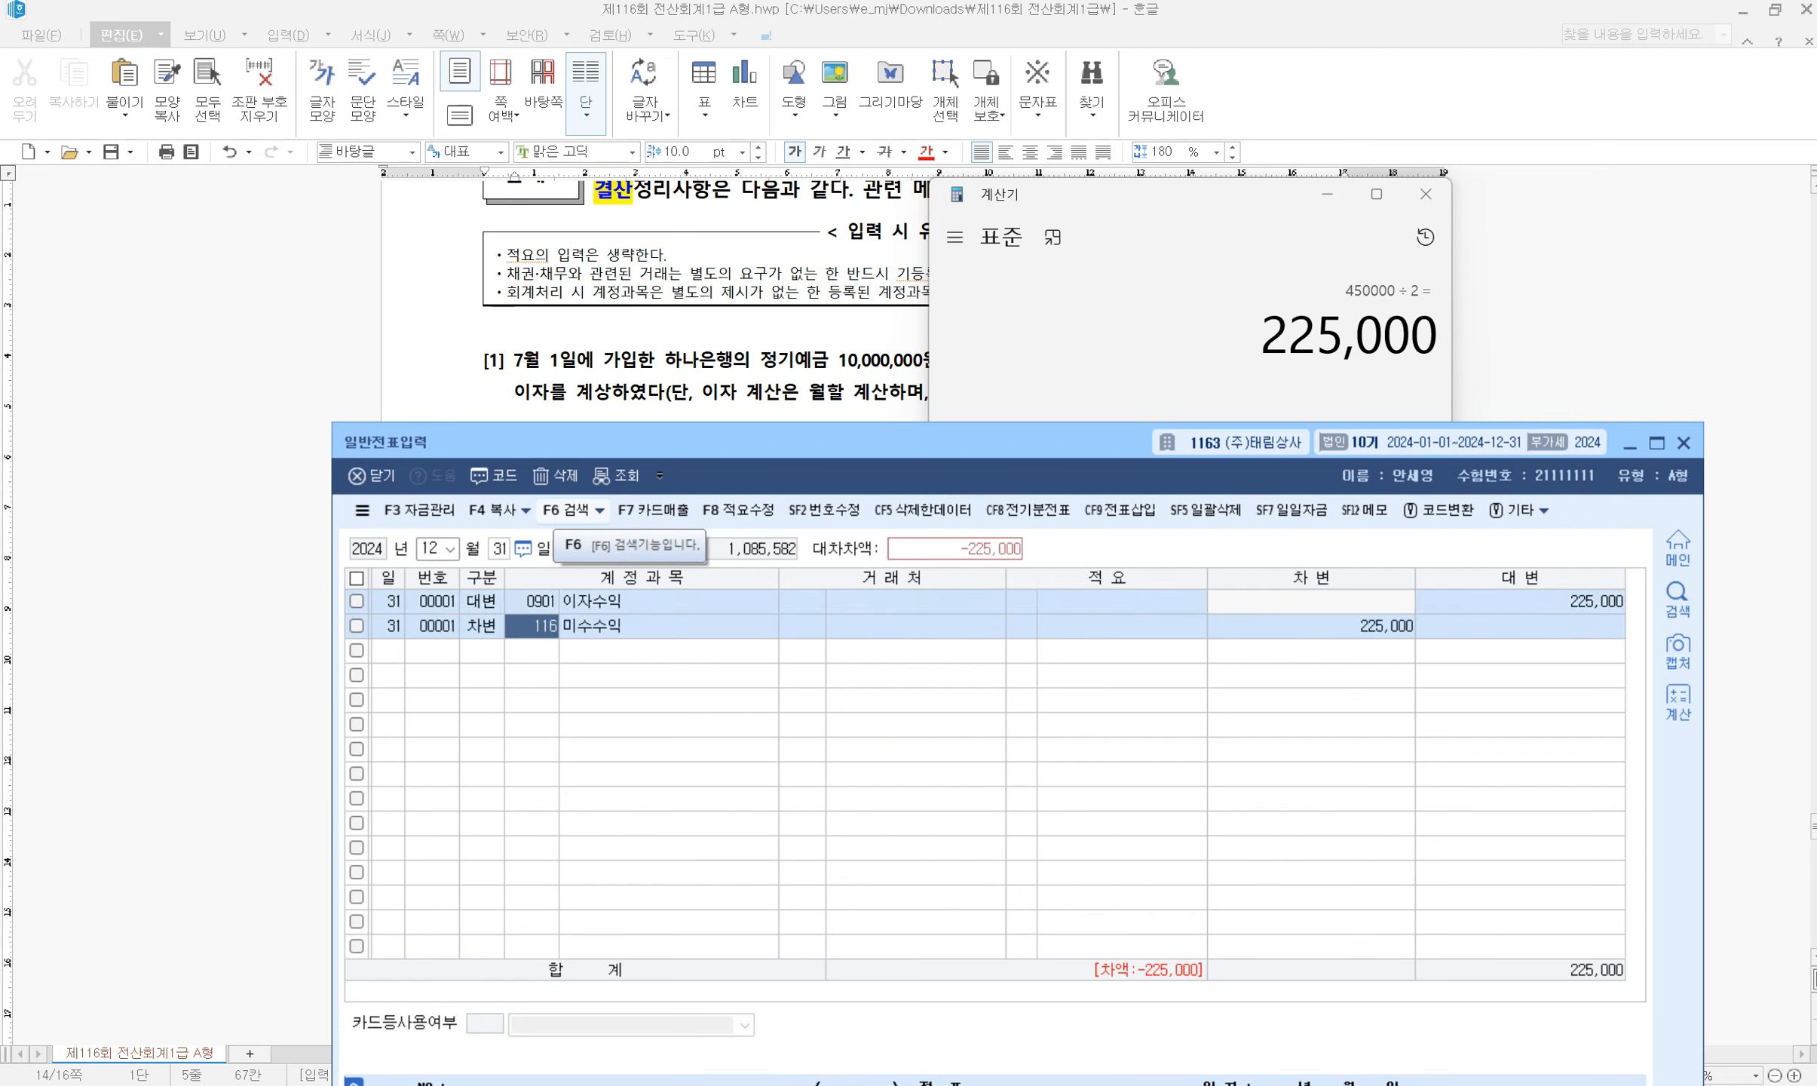
key(Return)
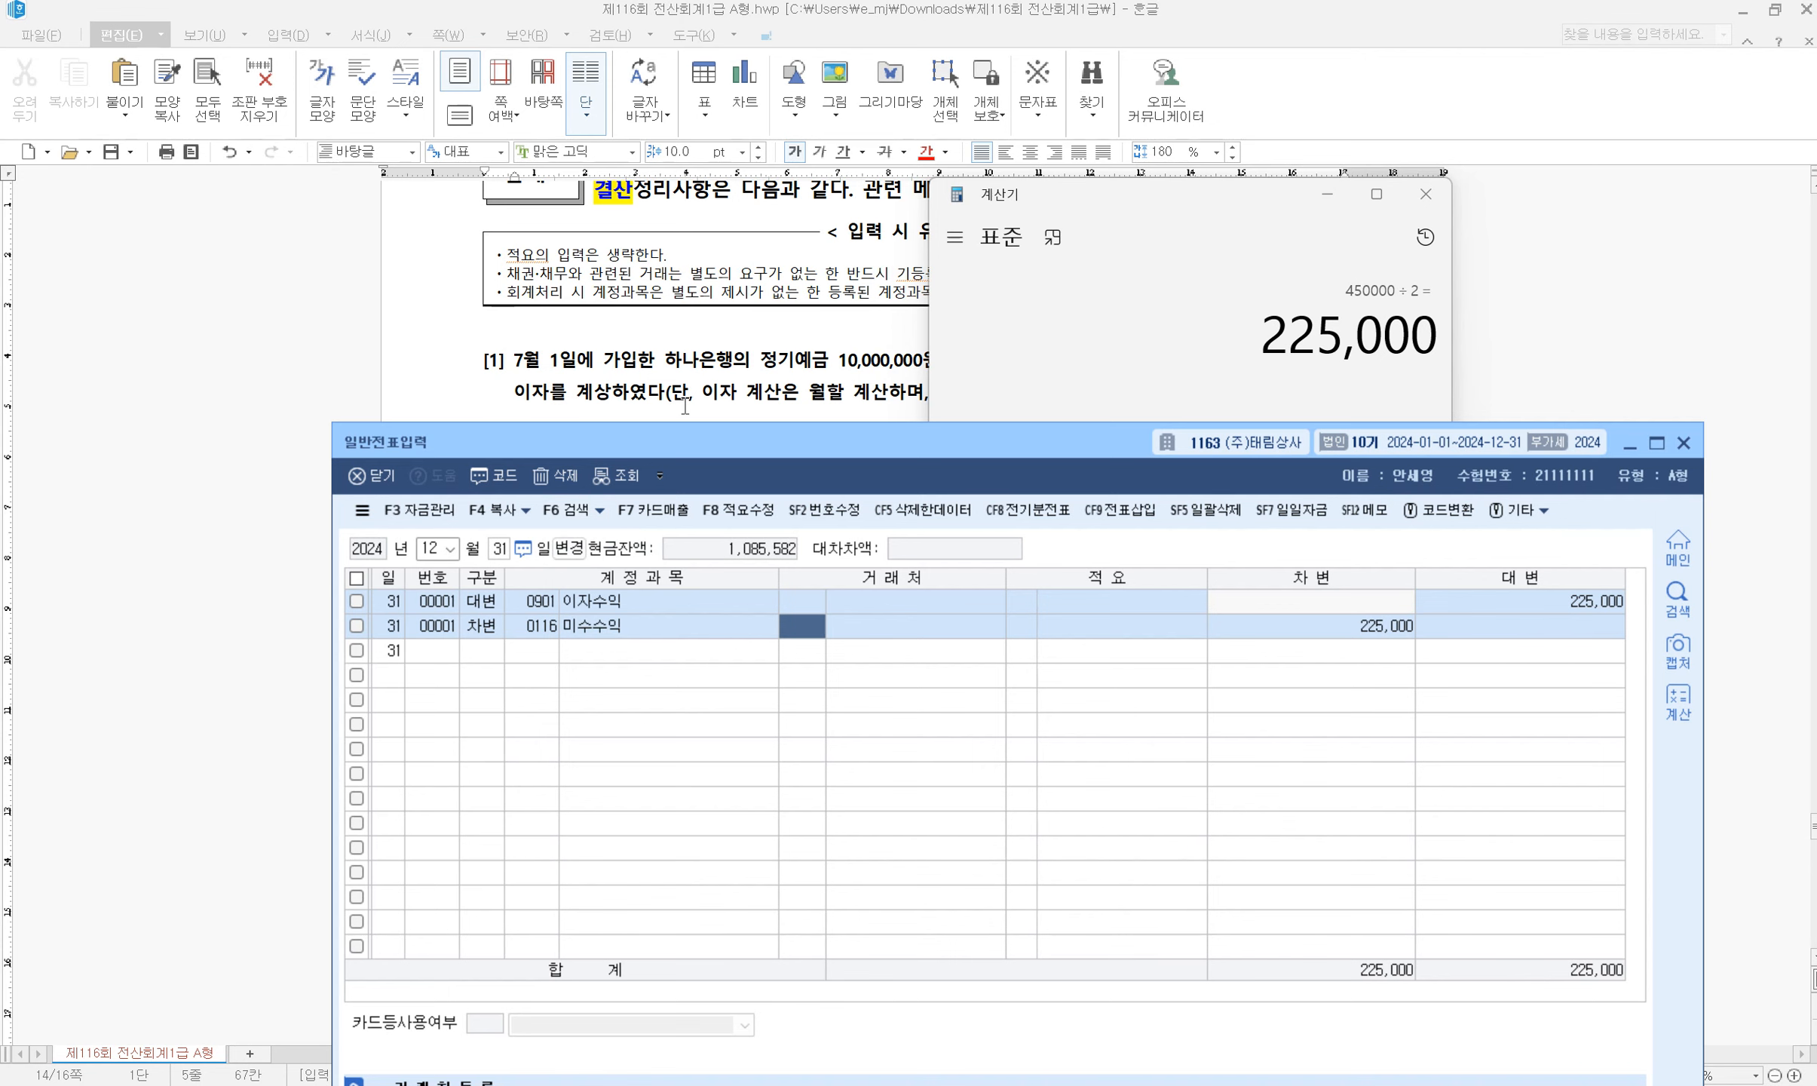
Bring up 문제5 question [2] in the exam document and place the 일반전표입력 window below it
click(707, 371)
scroll(743, 483, down, 6)
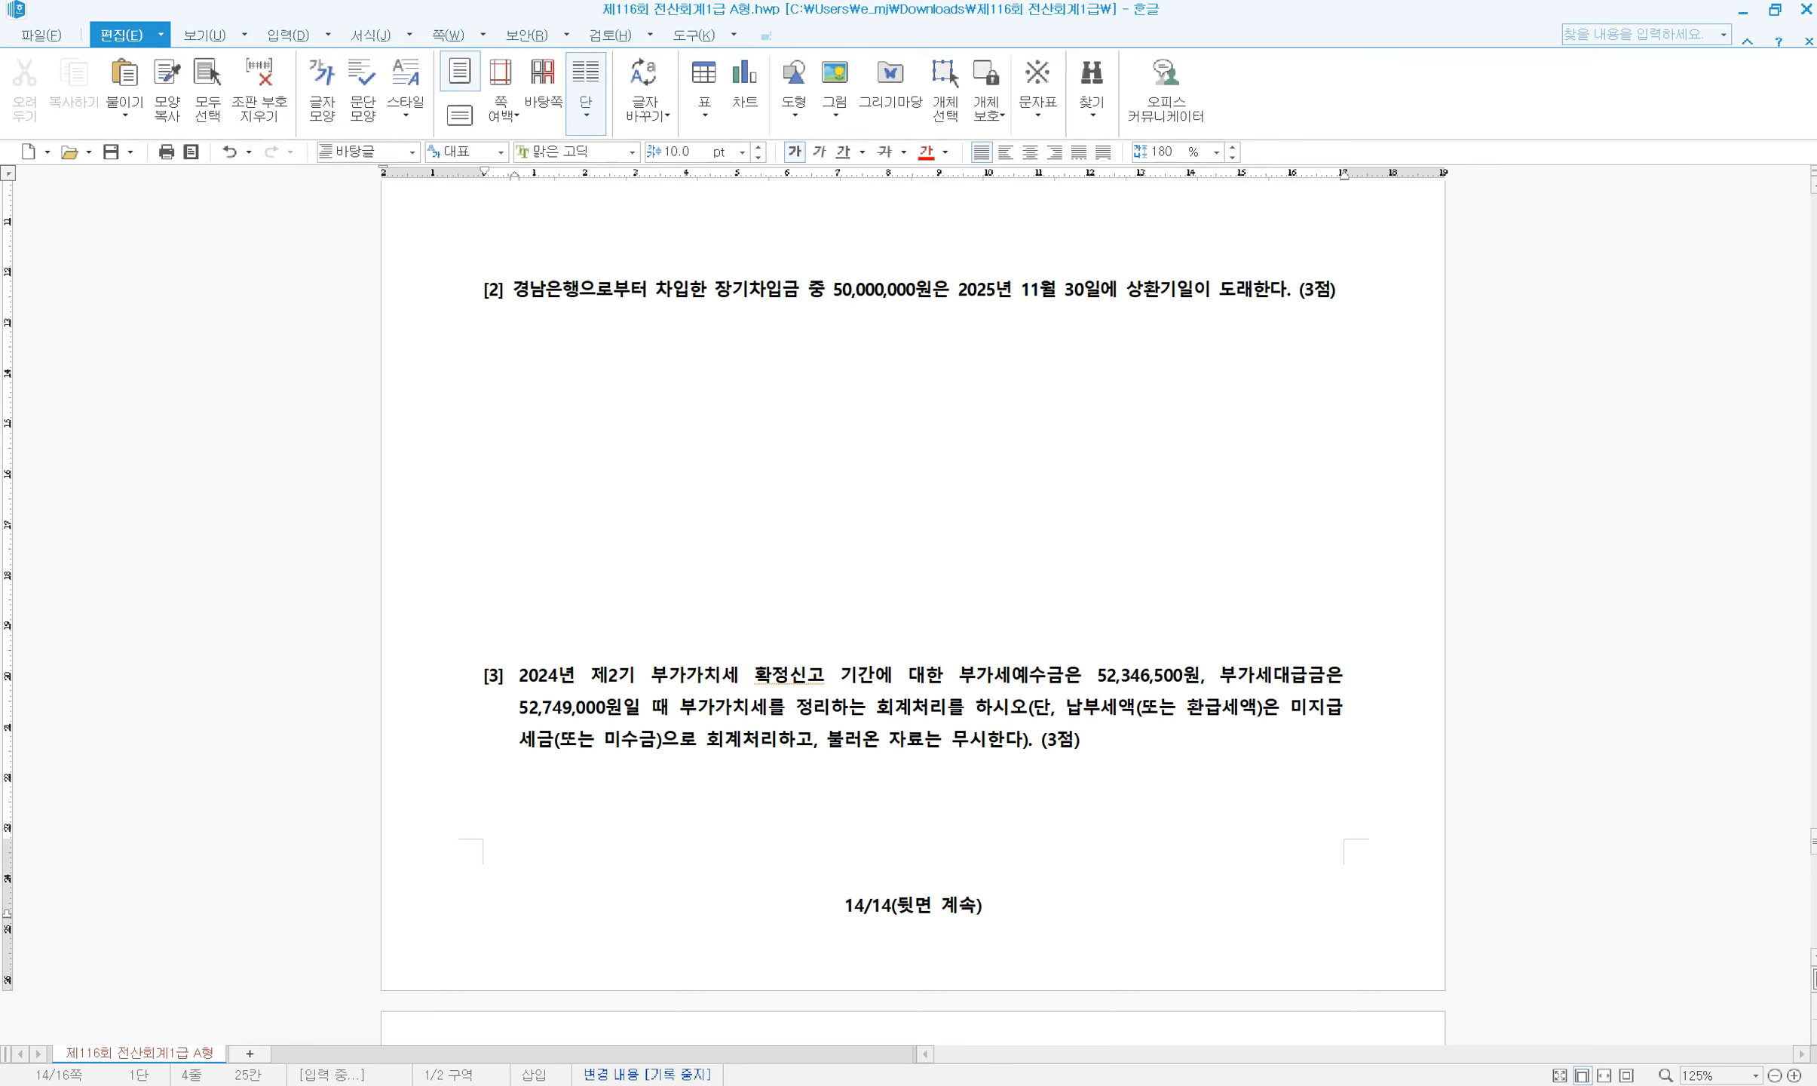
key(alt+Tab)
drag(991, 471, 991, 434)
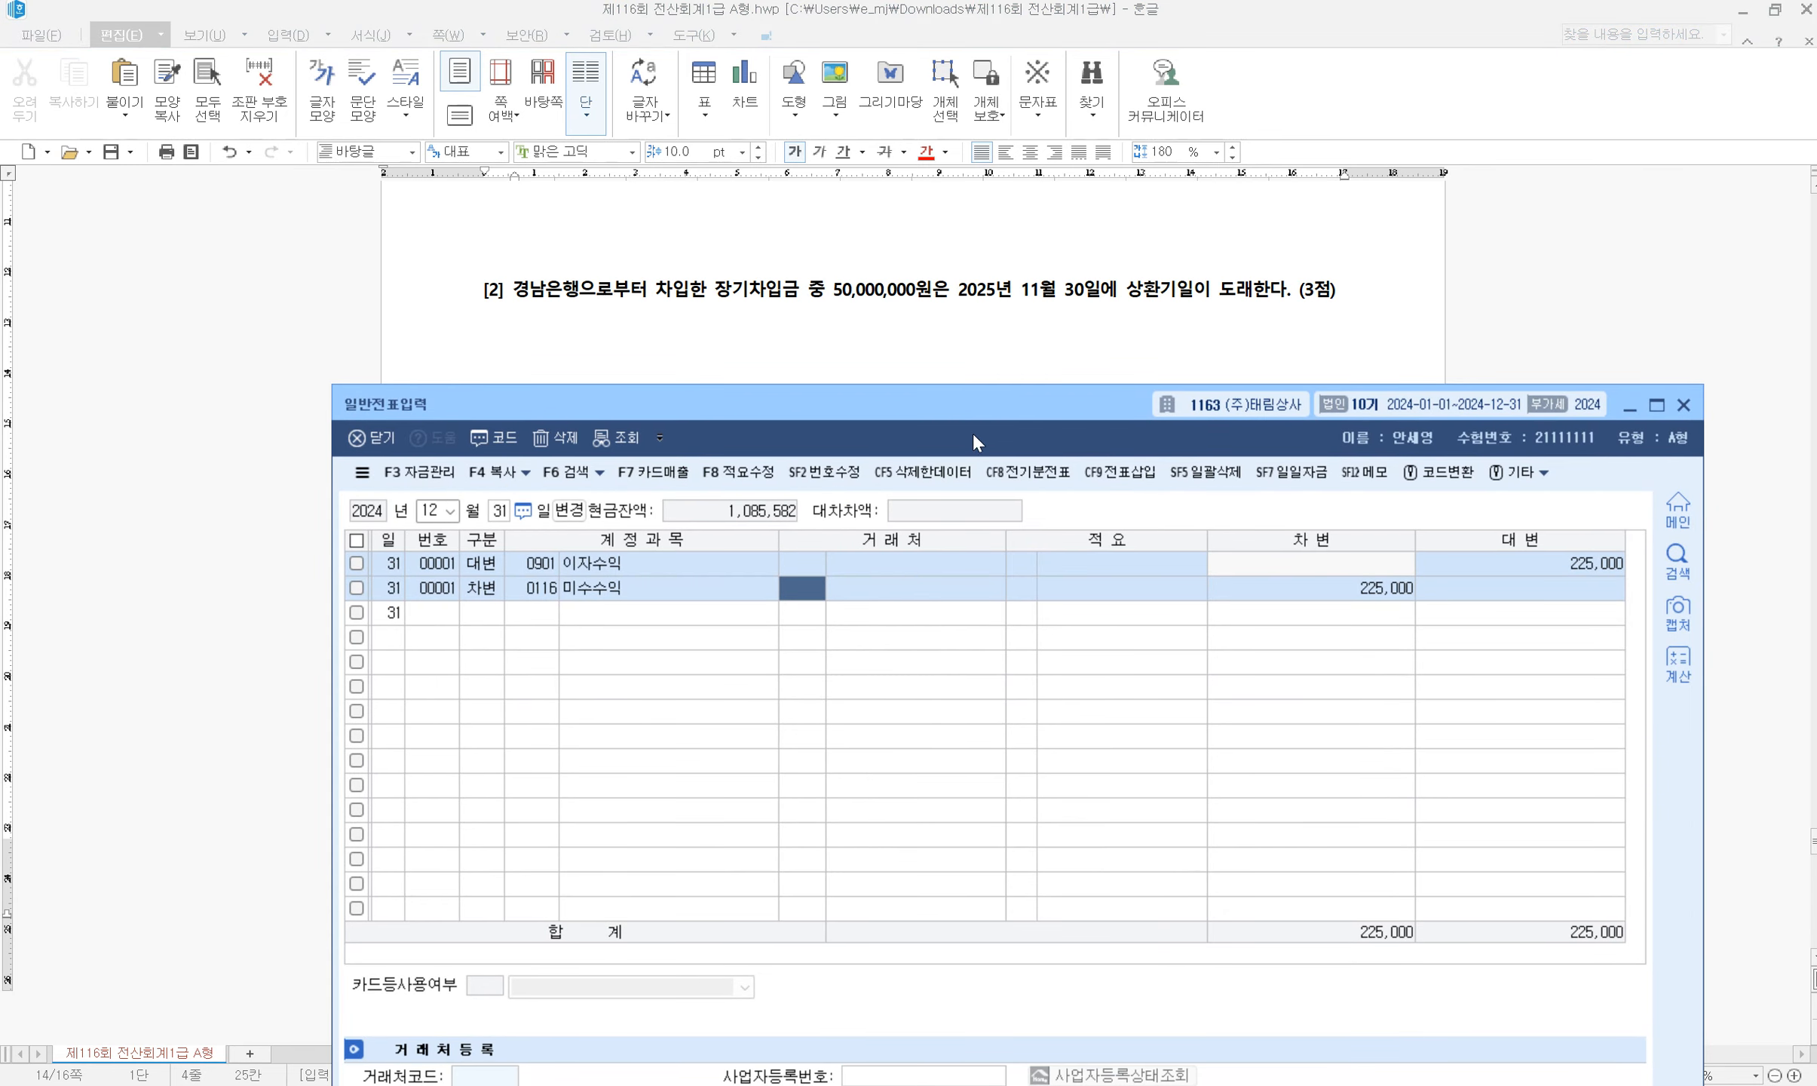
Enter a December 31 debit line for 0293 장기차입금 with vendor 98003 경남은행 and an amount of 50,000,000
click(489, 612)
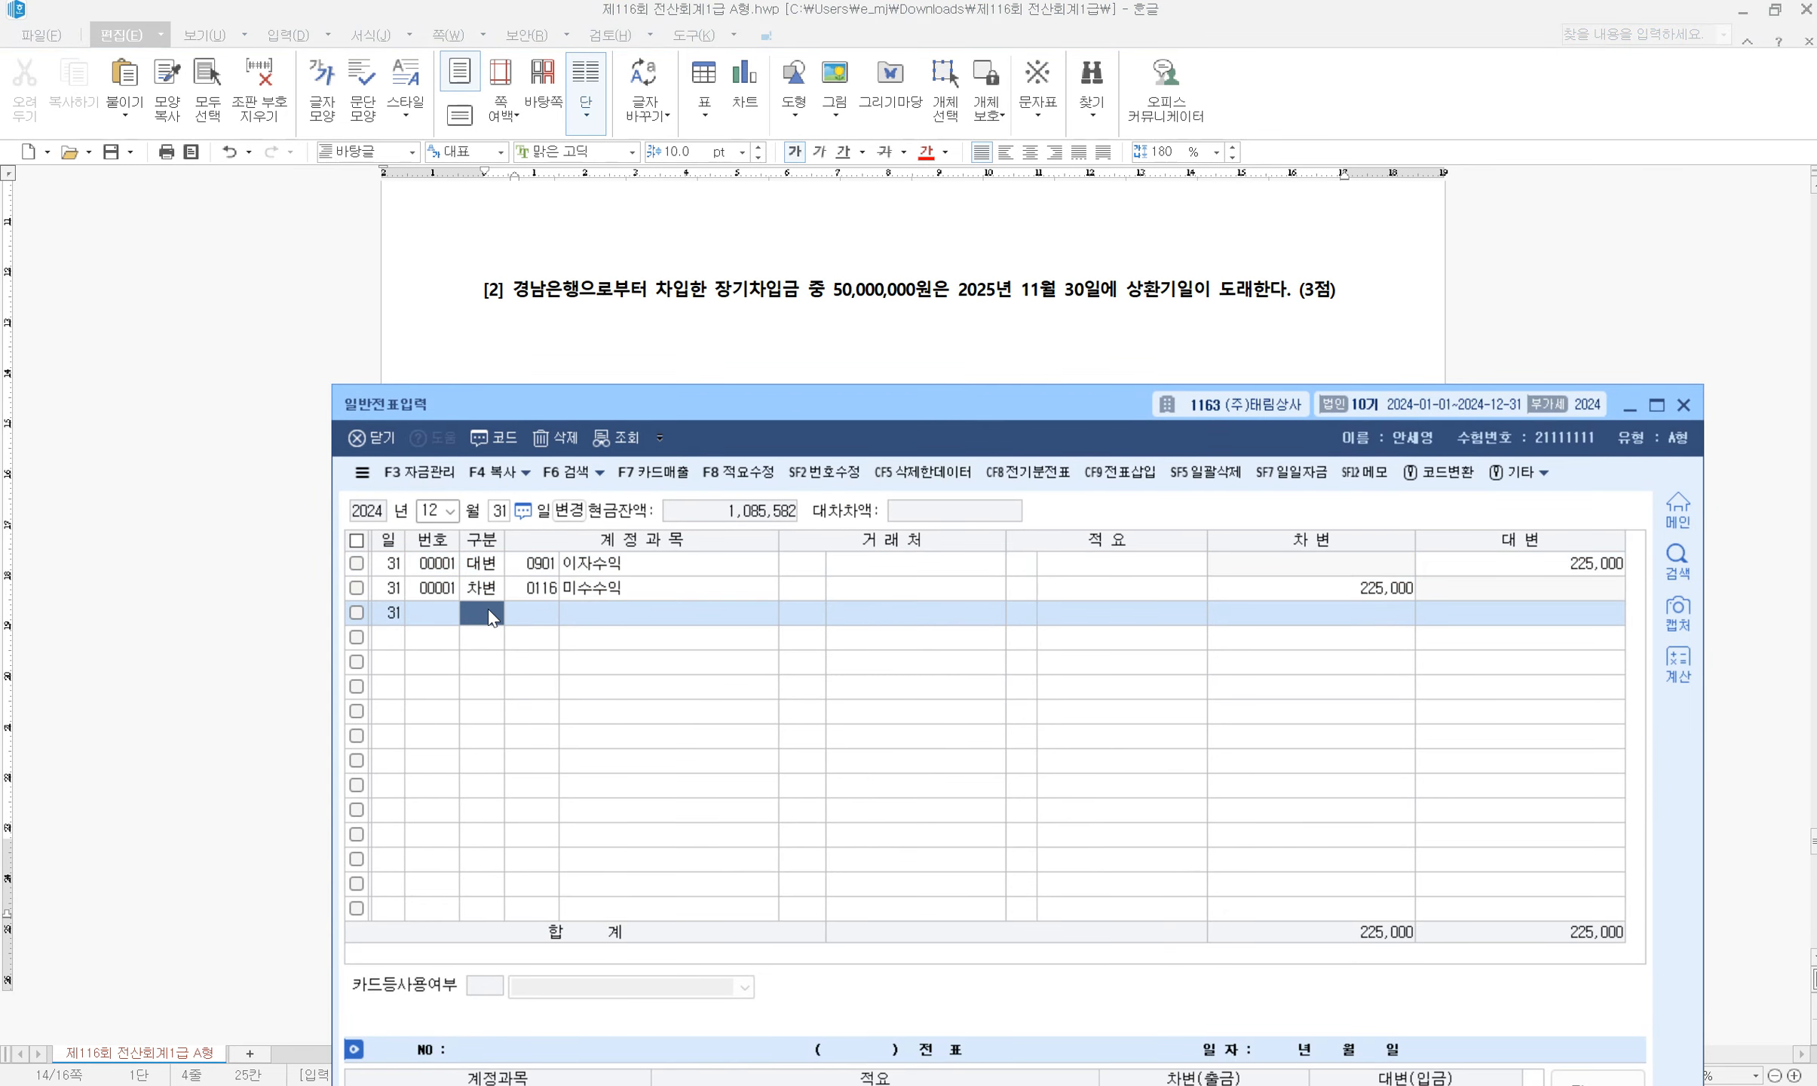
text(3)
key(Return)
text(0295)
key(Return)
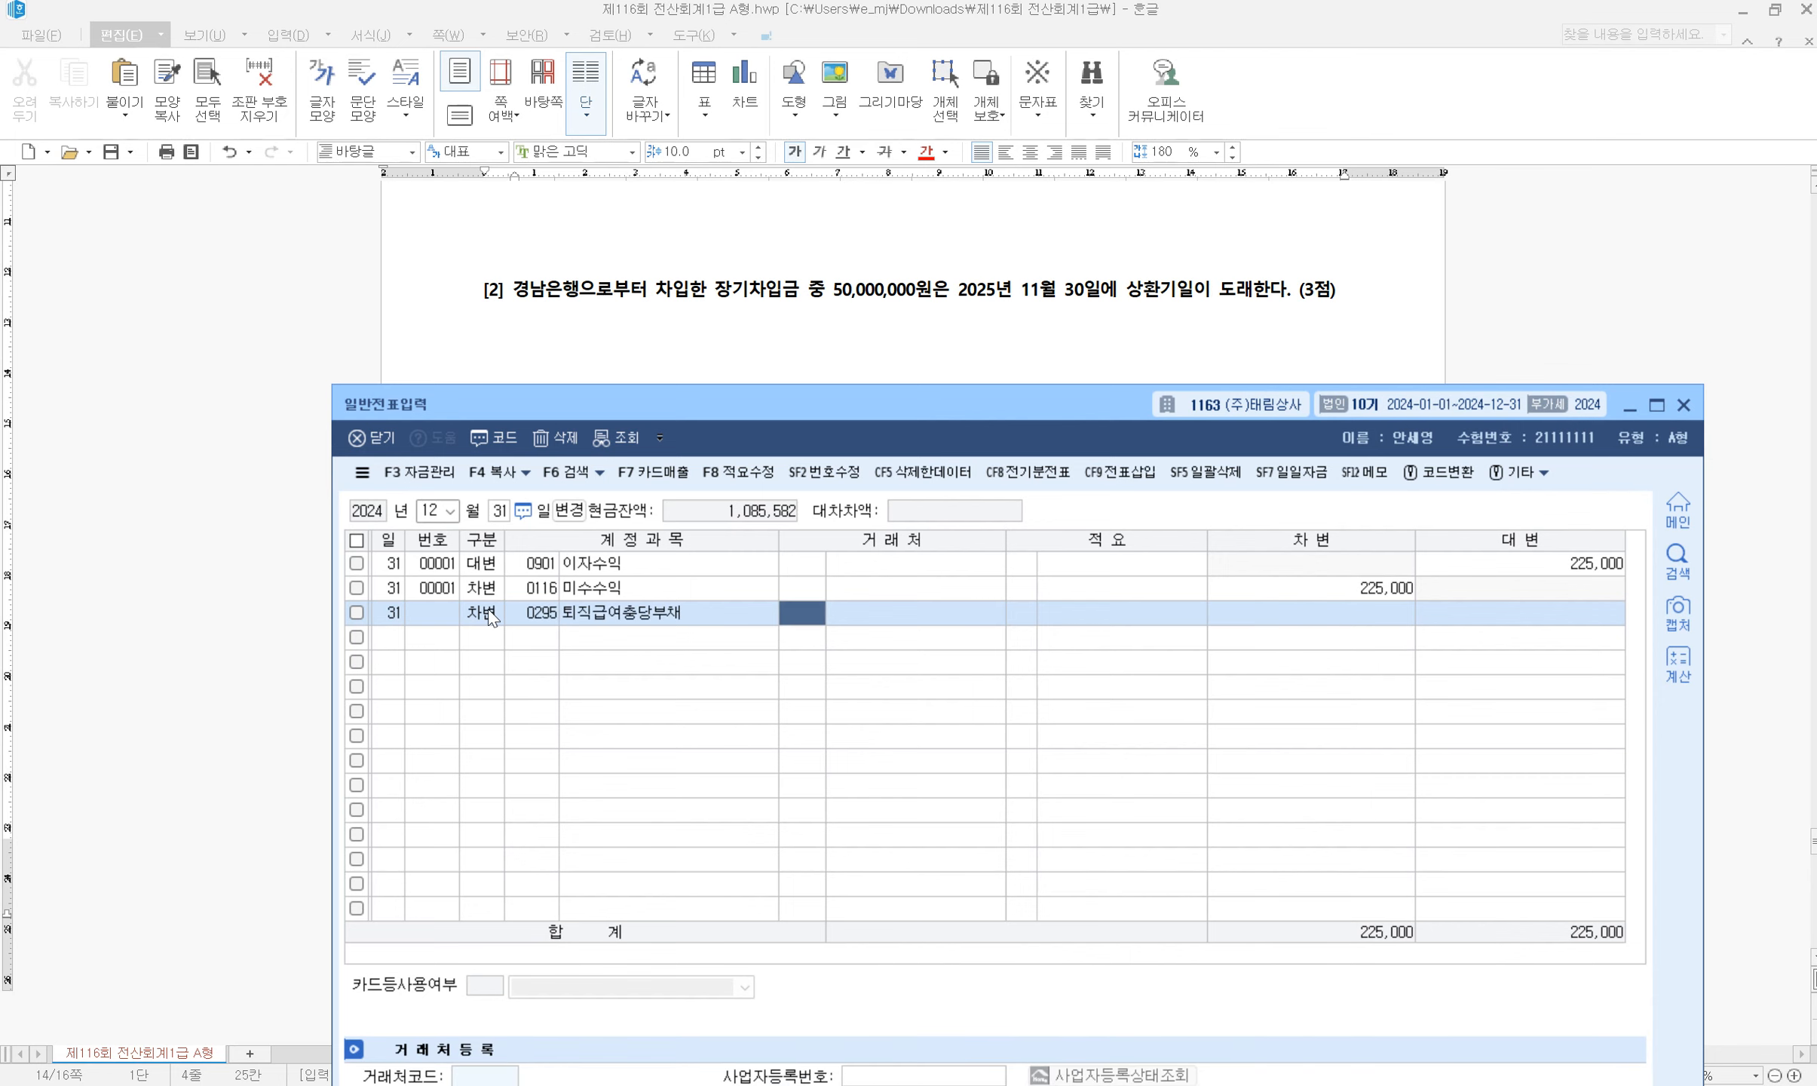
key(Left)
text(0293)
key(Return)
text(98003)
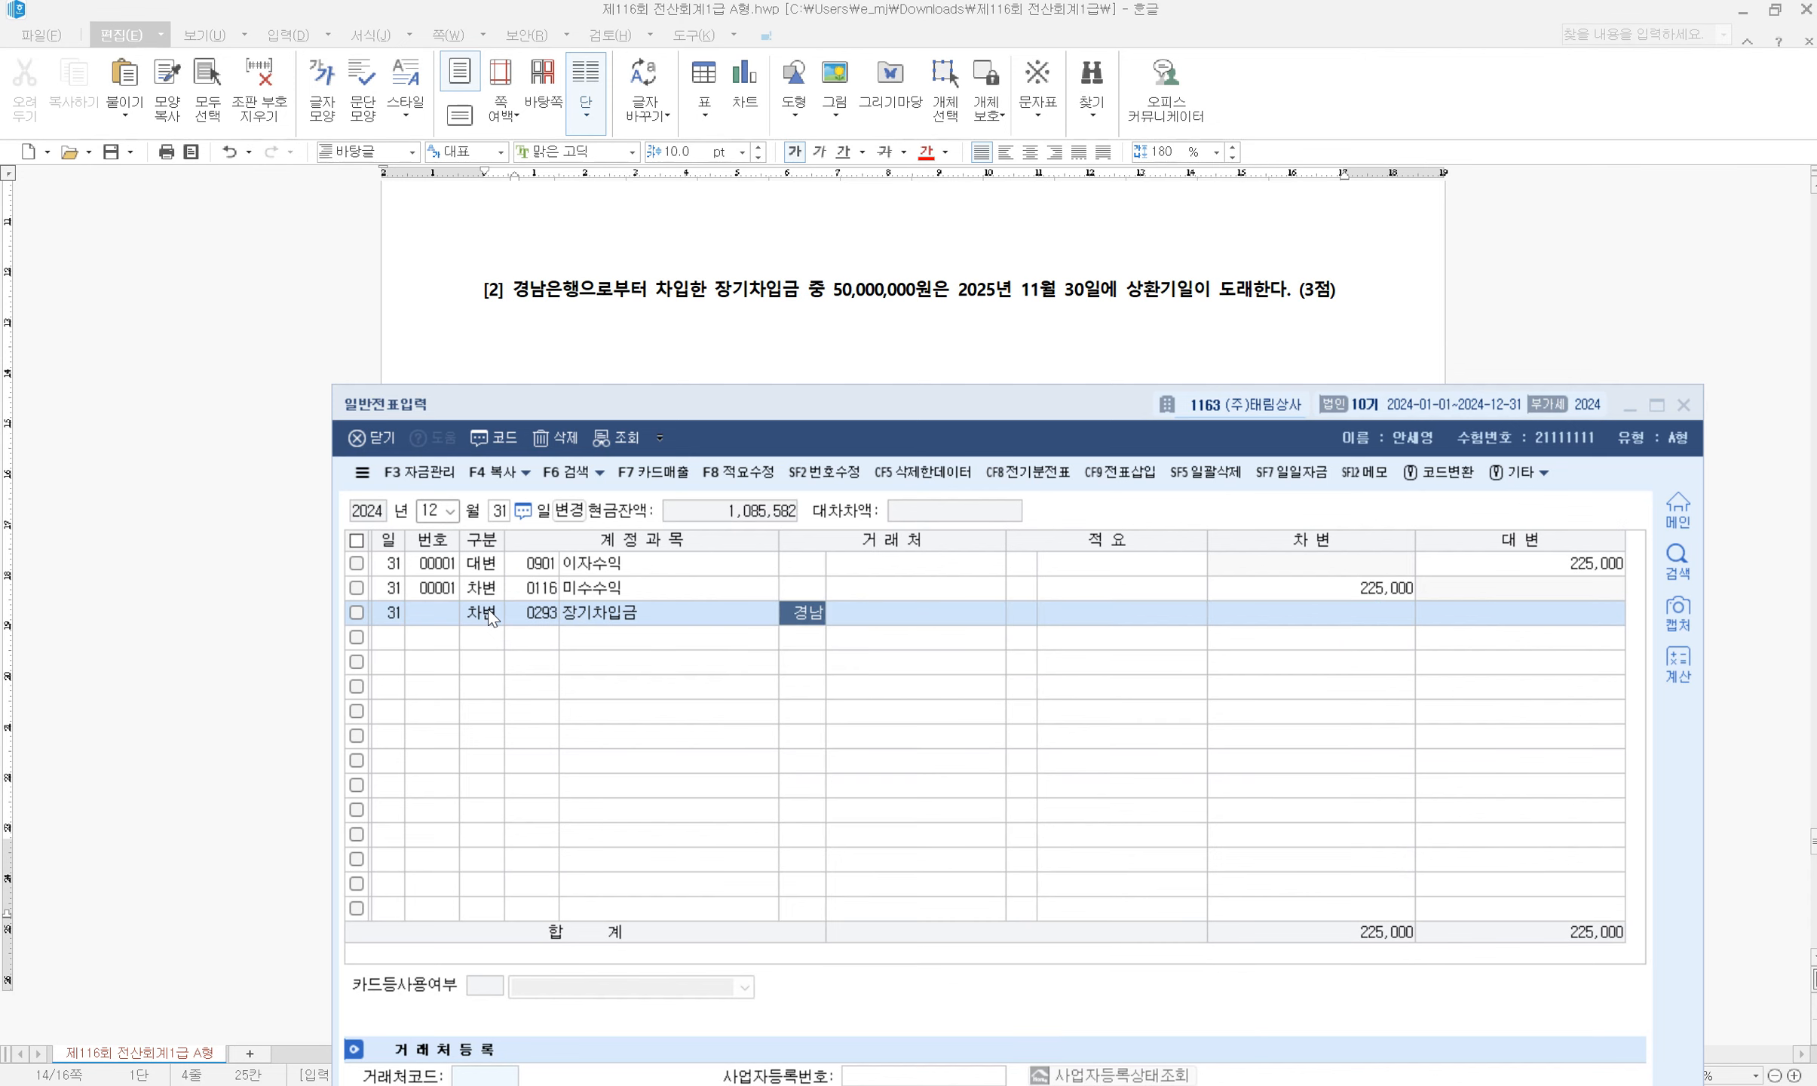
key(Return)
key(Return)
text(50000000)
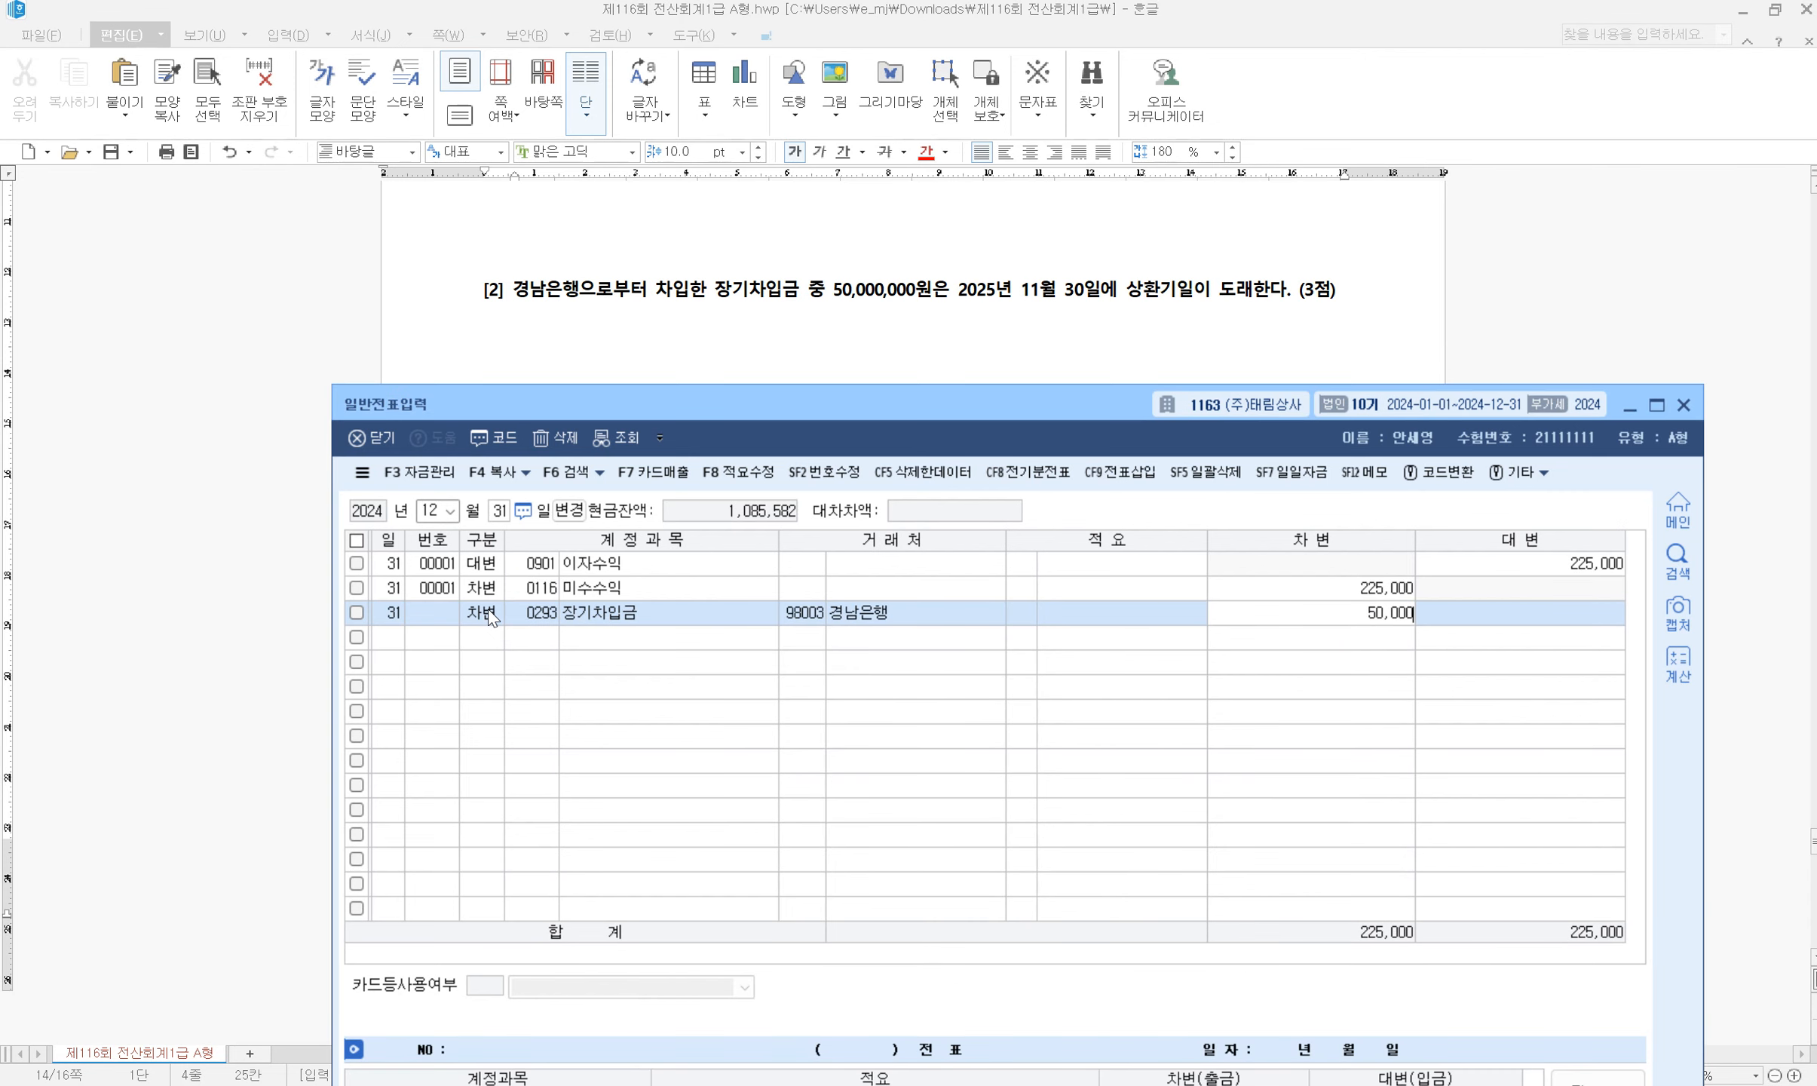
key(Return)
Add the matching credit line for 0264 유동성장기부채 with vendor 98003 경남은행 at 50,000,000
text(4)
key(Return)
text(0264)
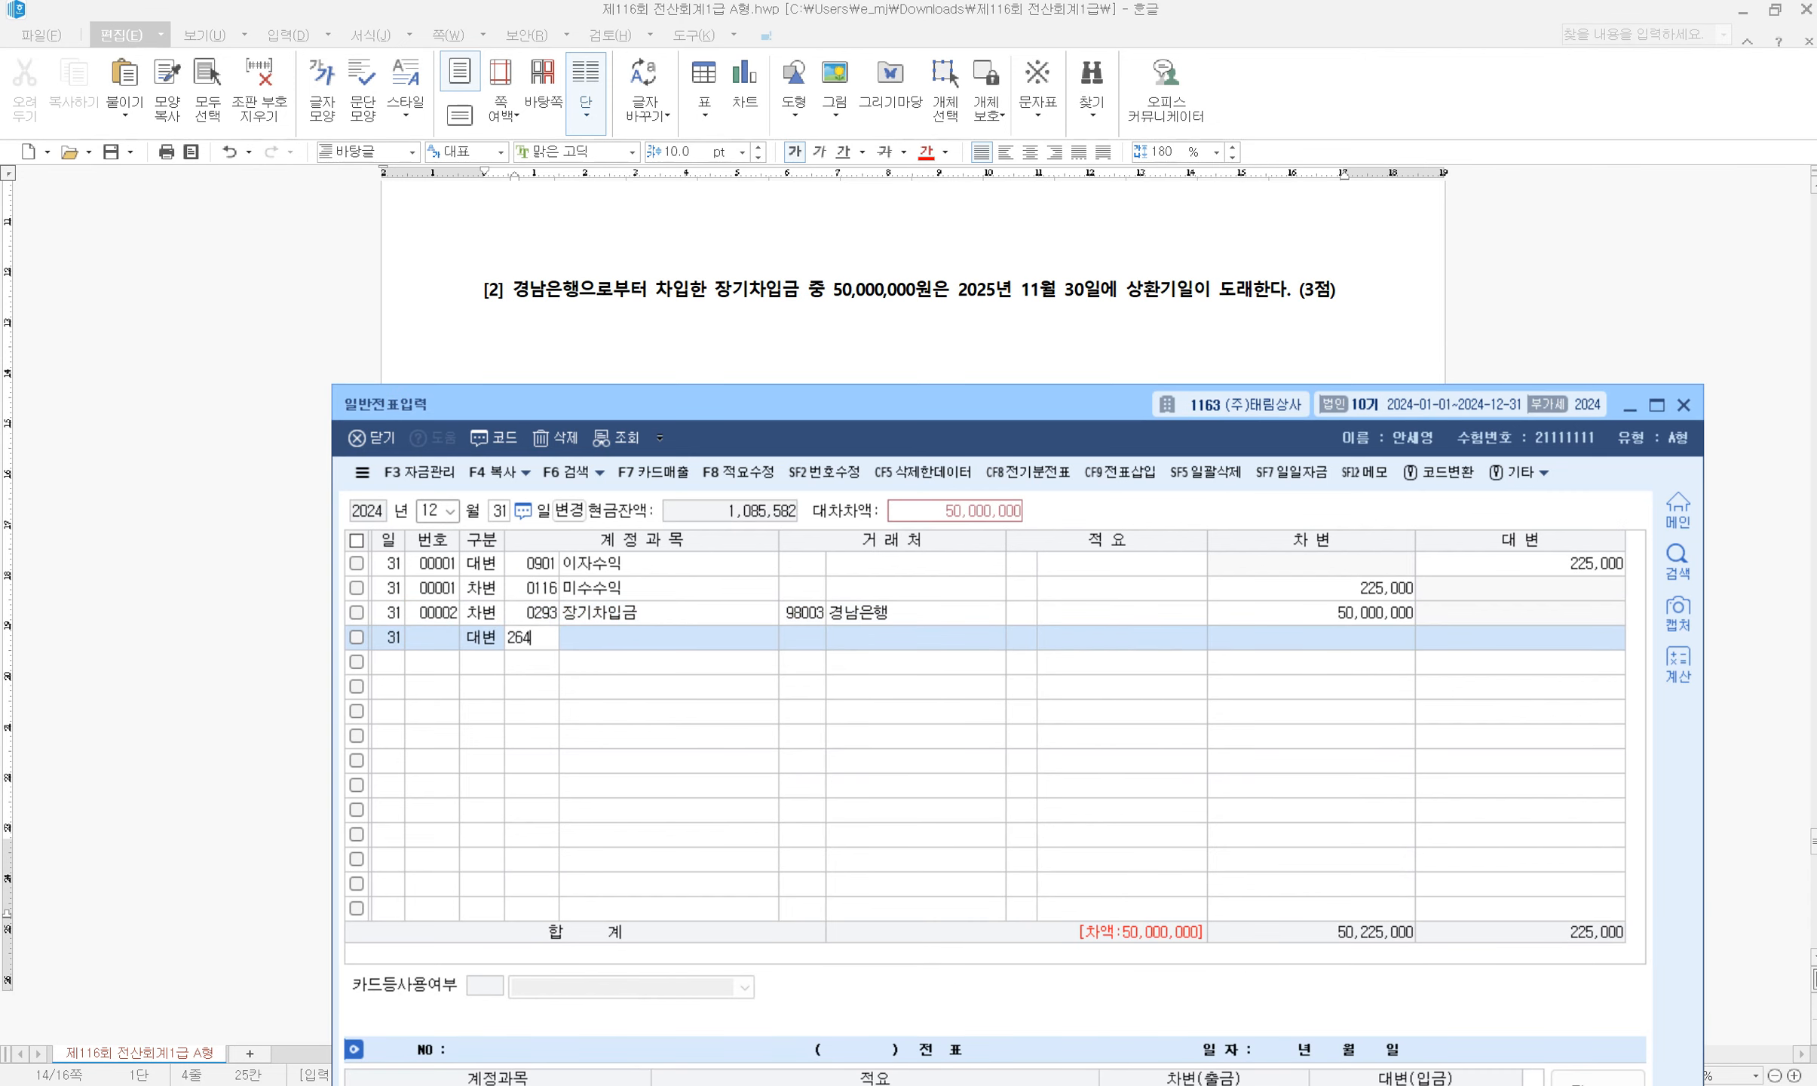
key(Return)
text(98003)
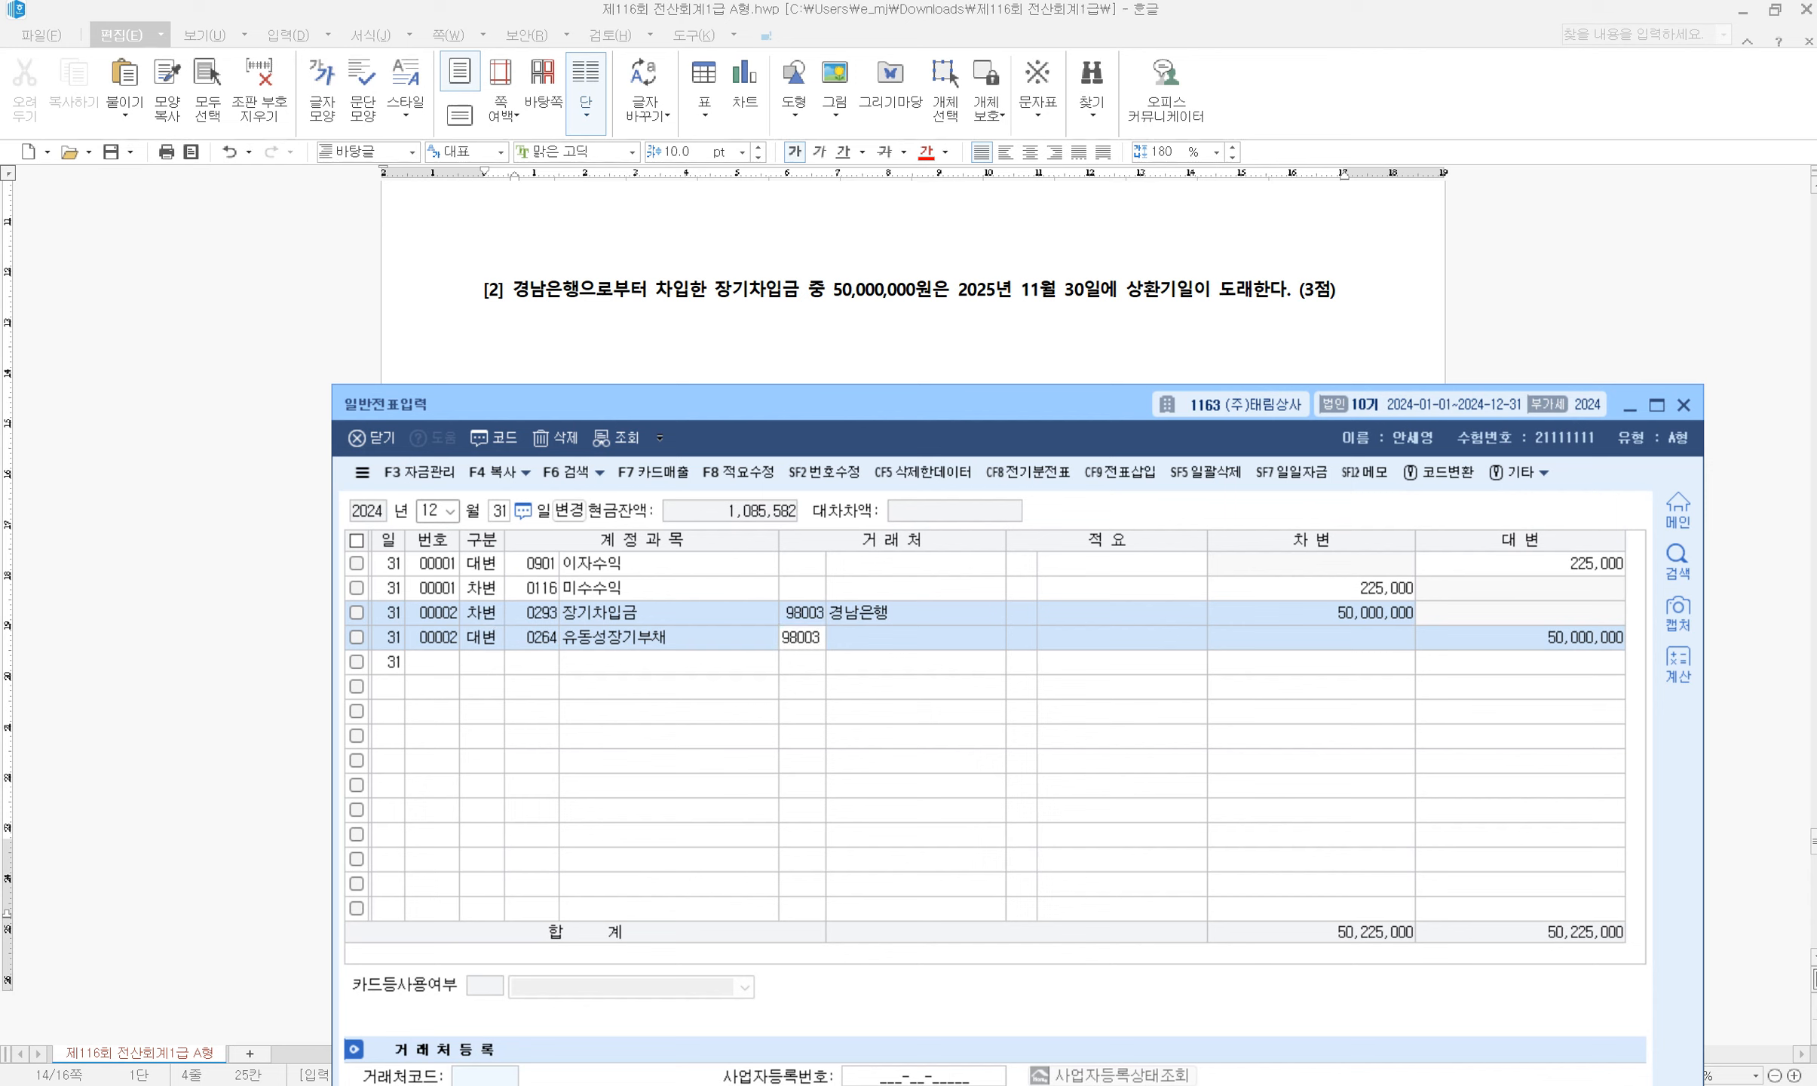
key(Return)
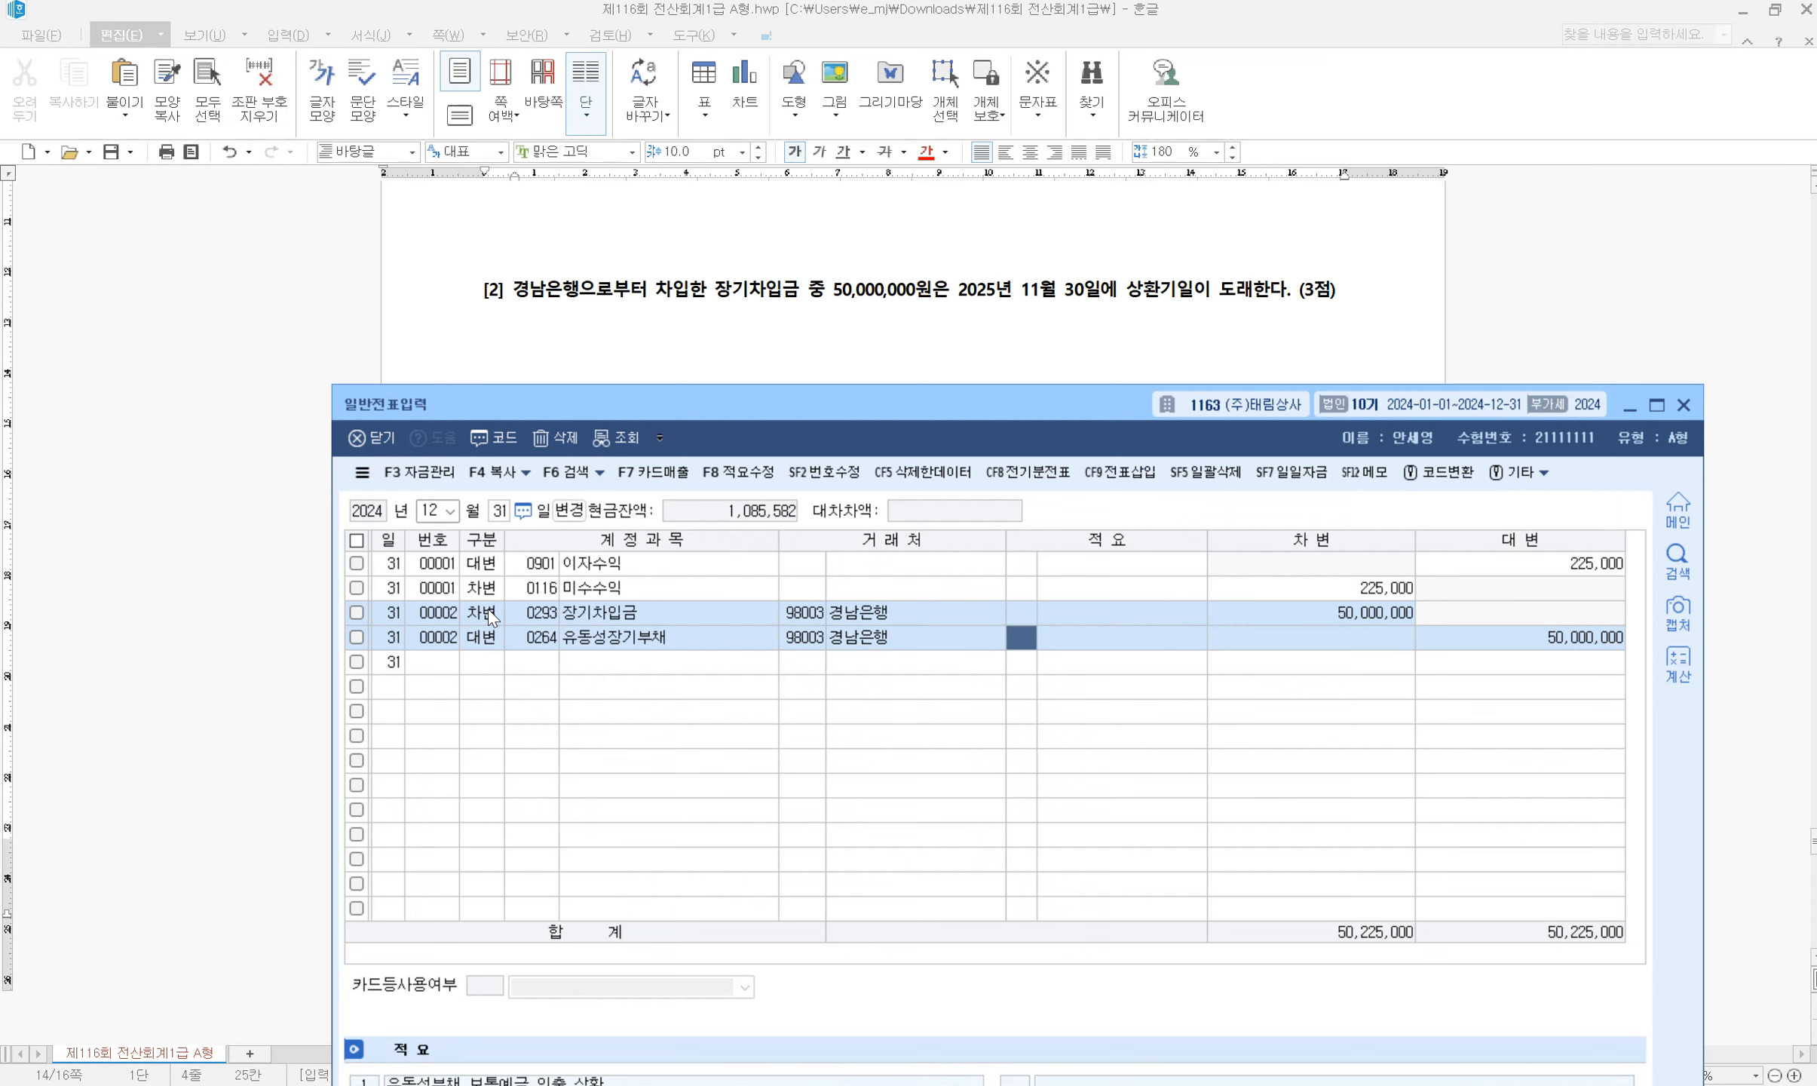
For 문제5 question [3], enter a December 31 debit line for 0255 부가세예수금 with an amount of 52,346,500
scroll(860, 276, down, 5)
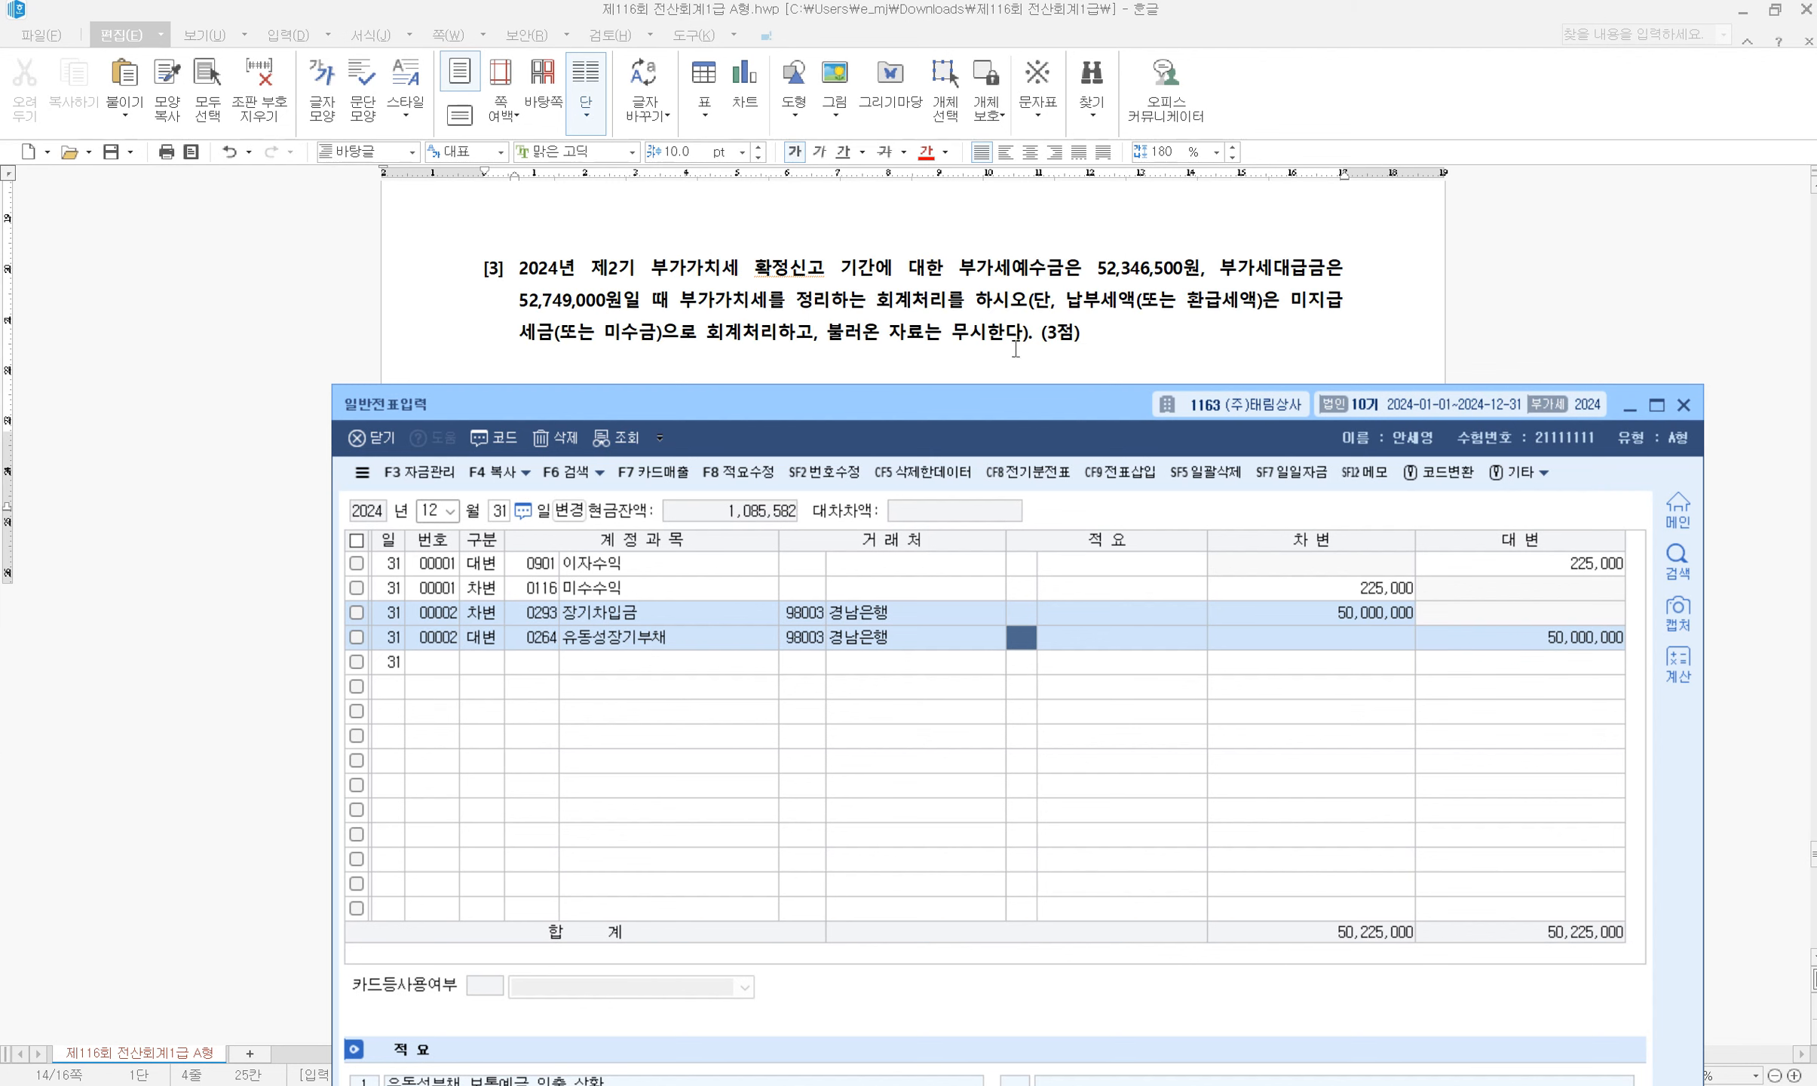
click(483, 664)
text(3)
key(Return)
text(255)
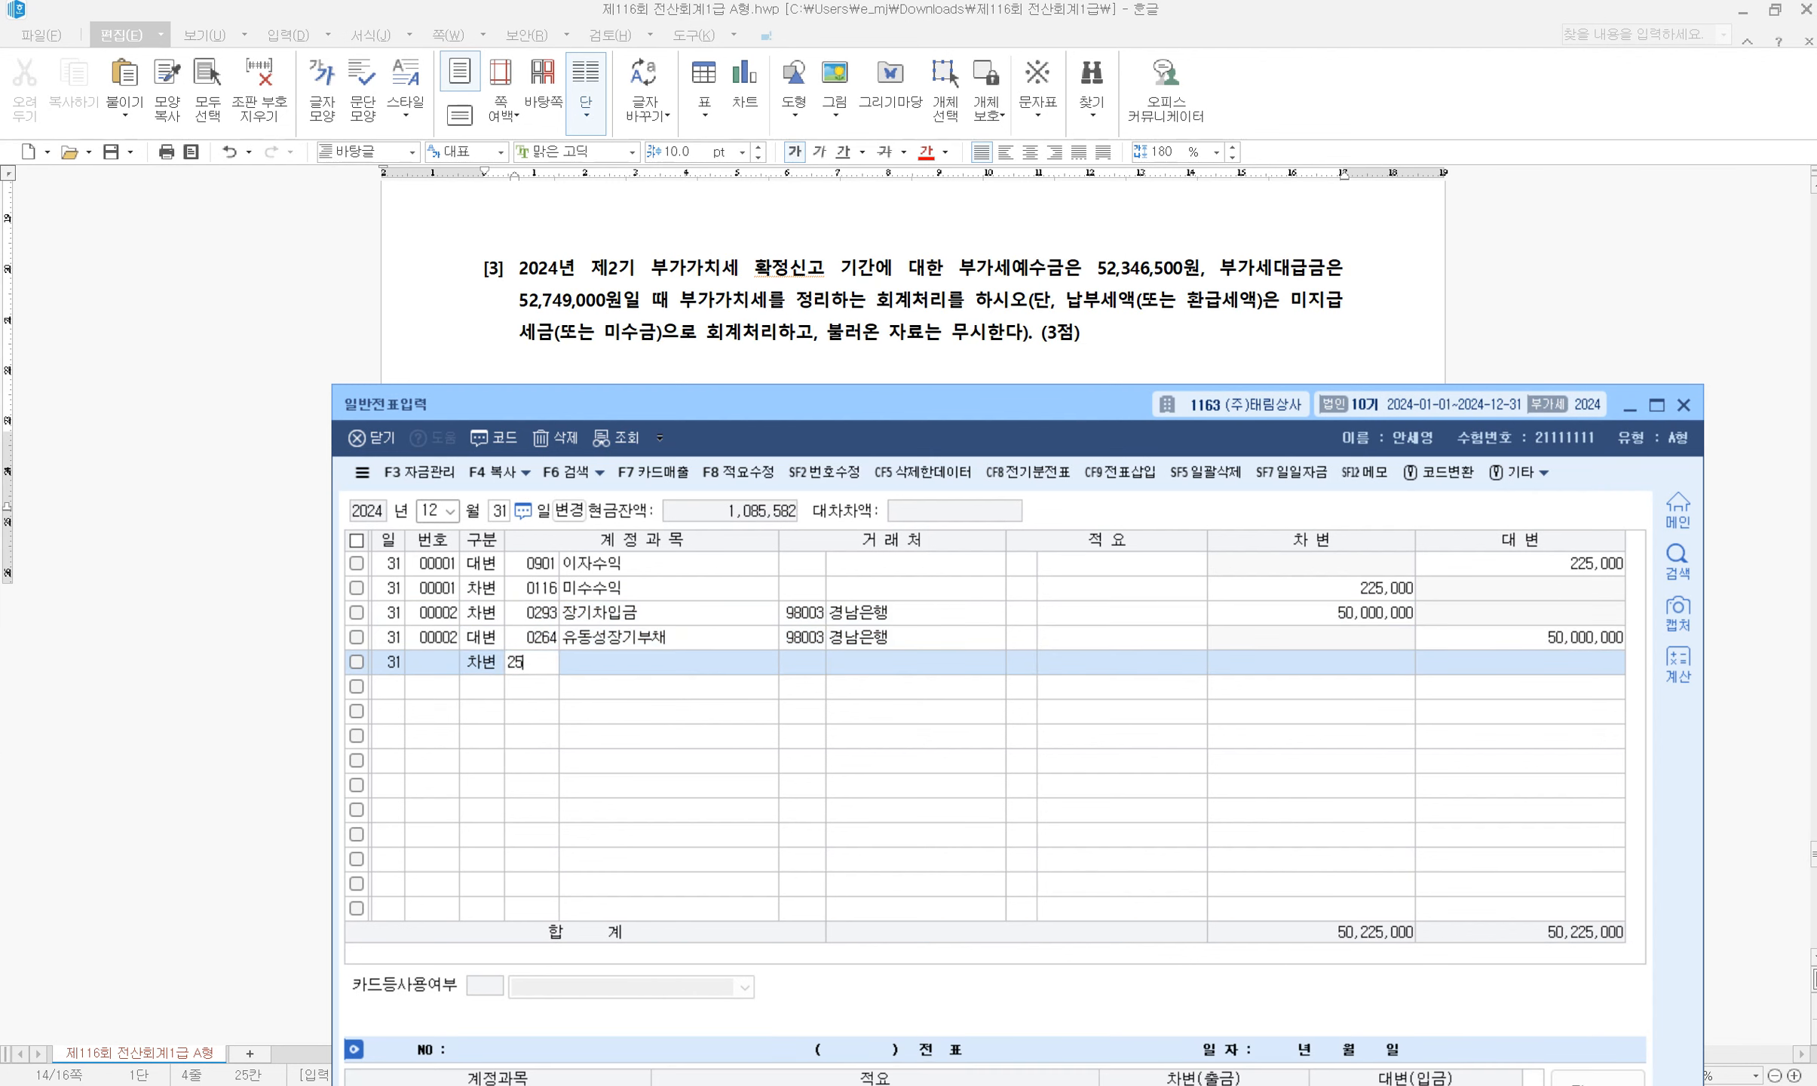
key(Return)
key(Return)
key(Return)
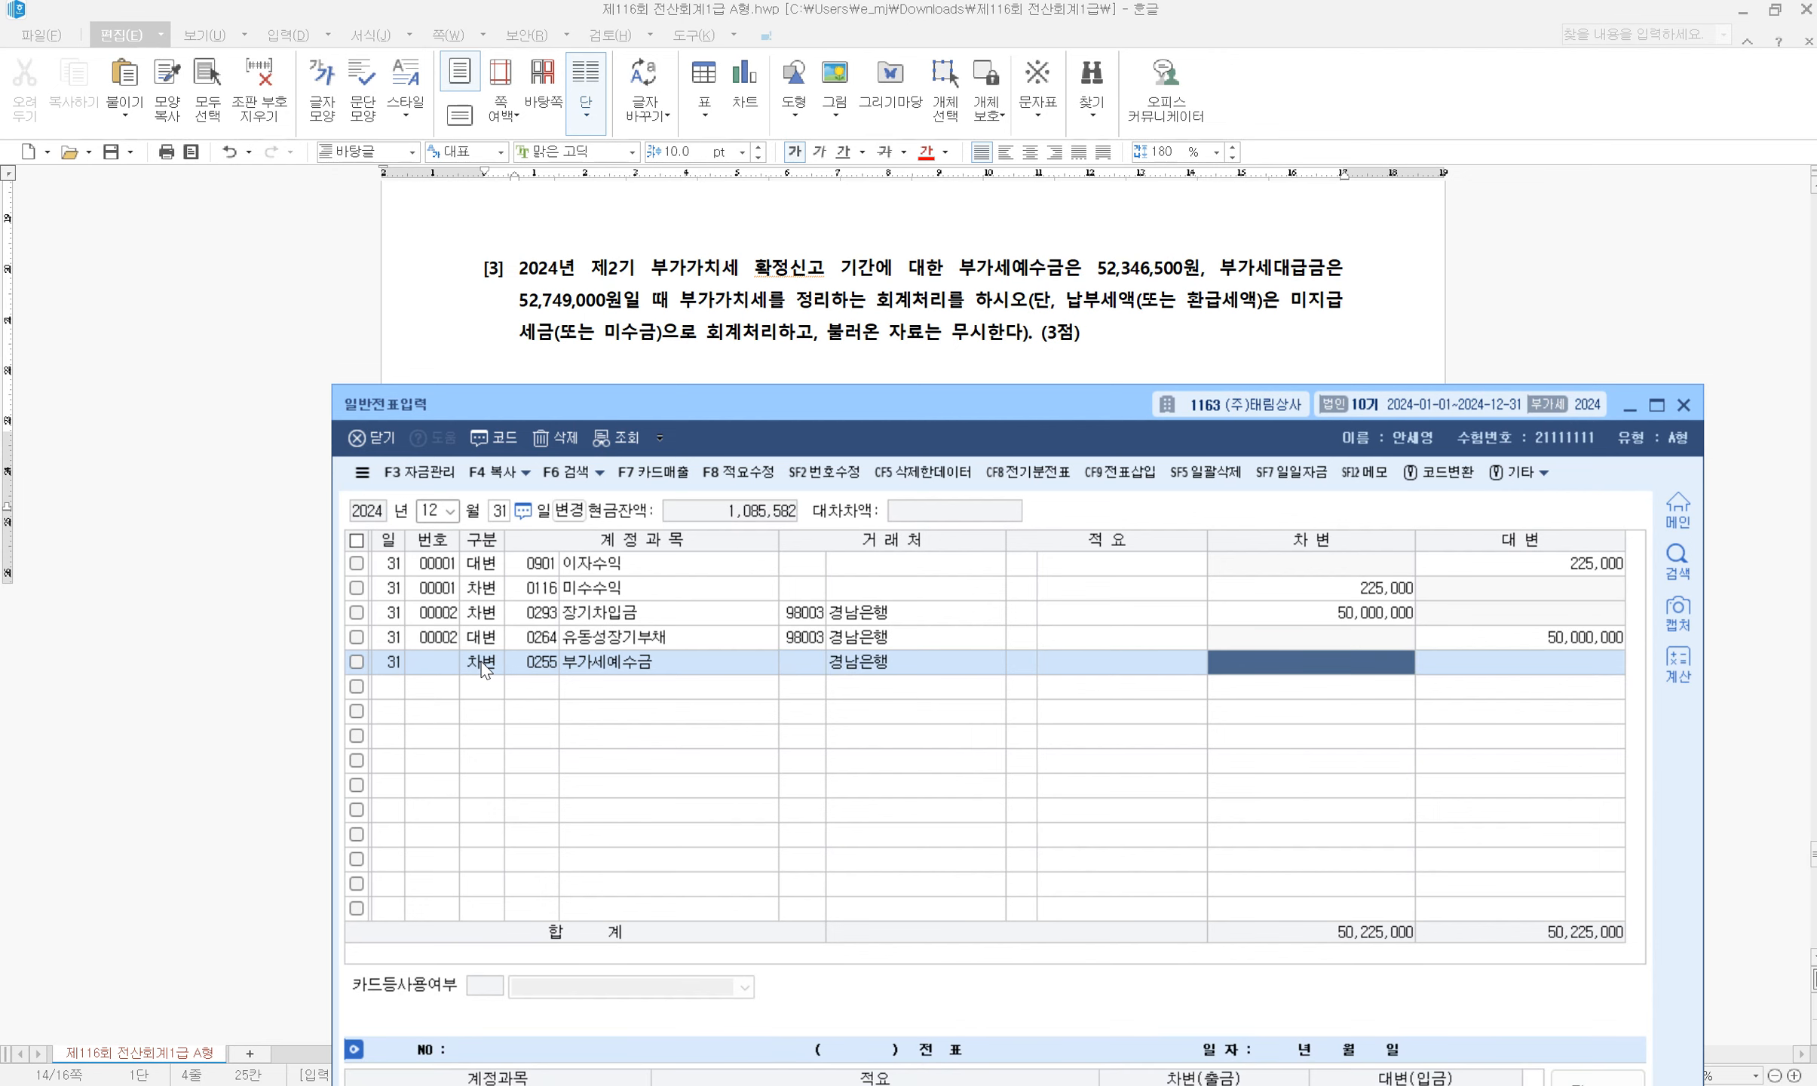
text(52,346,500)
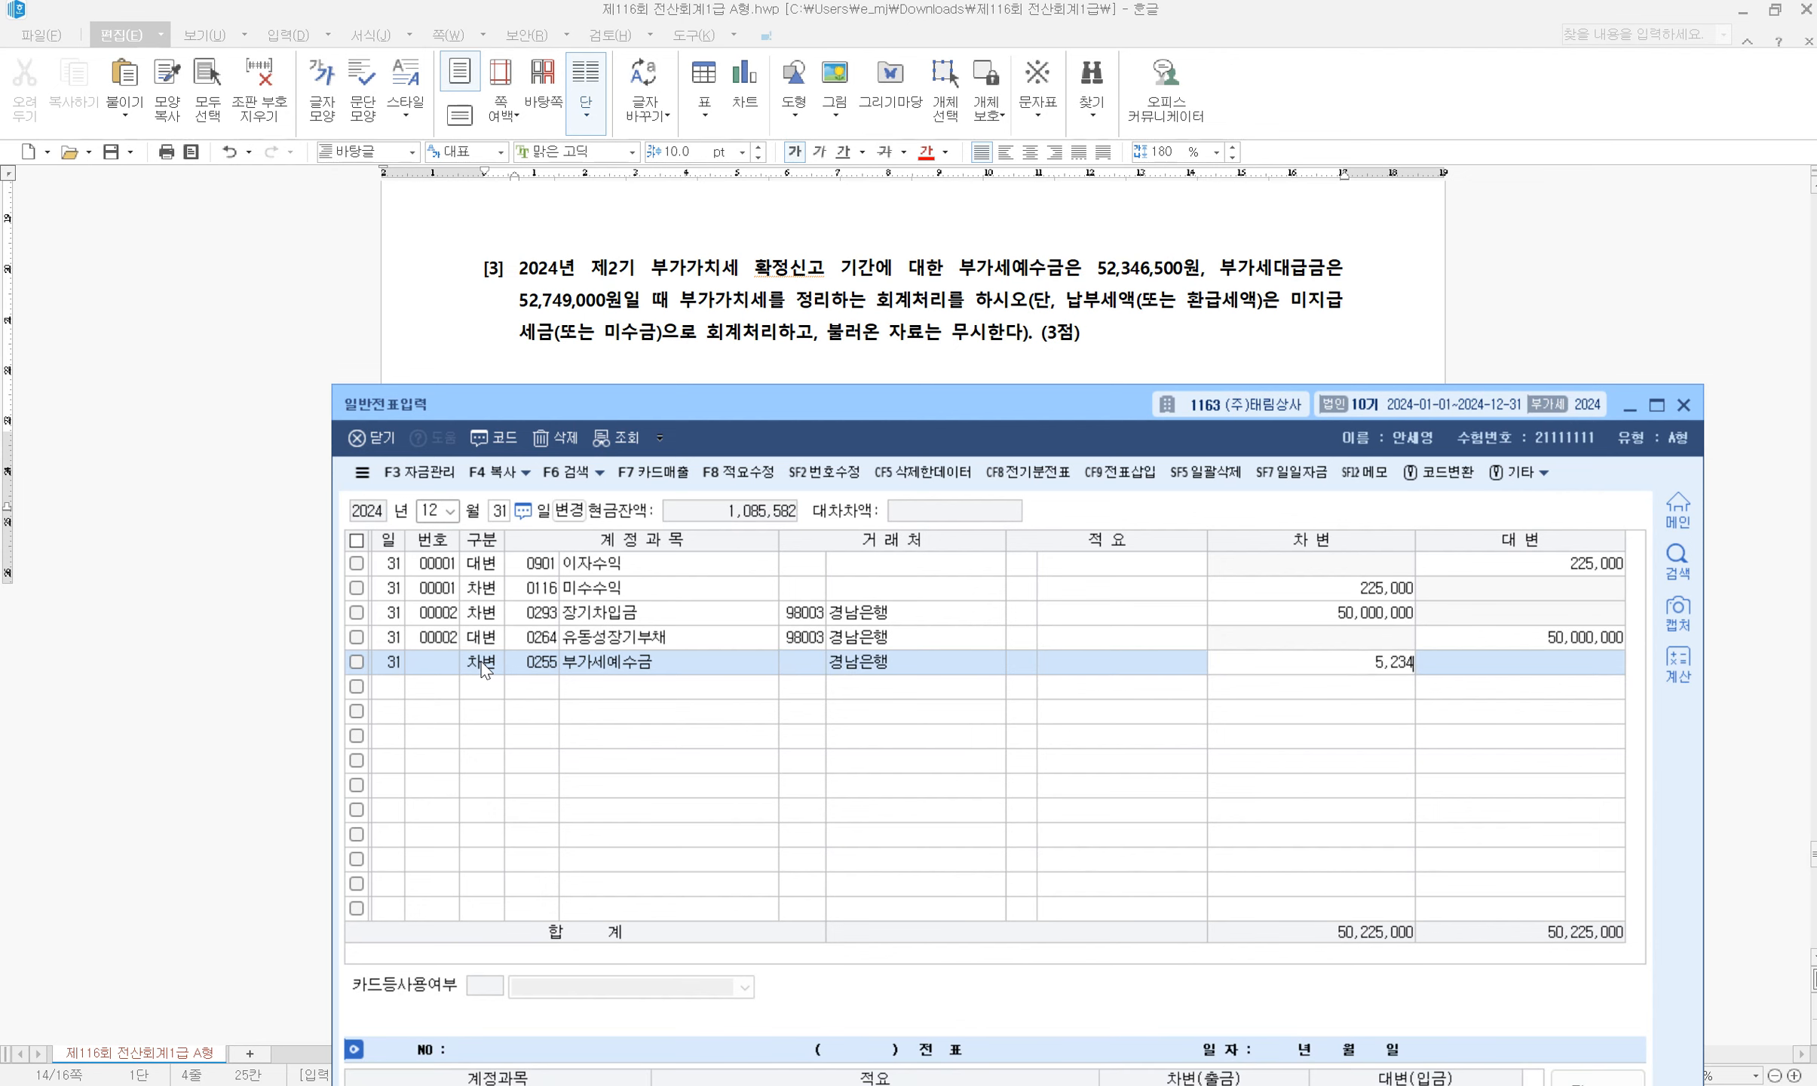
key(Return)
Add a December 31 credit line for 0135 부가세대급금 with an amount of 52,749,000
text(4)
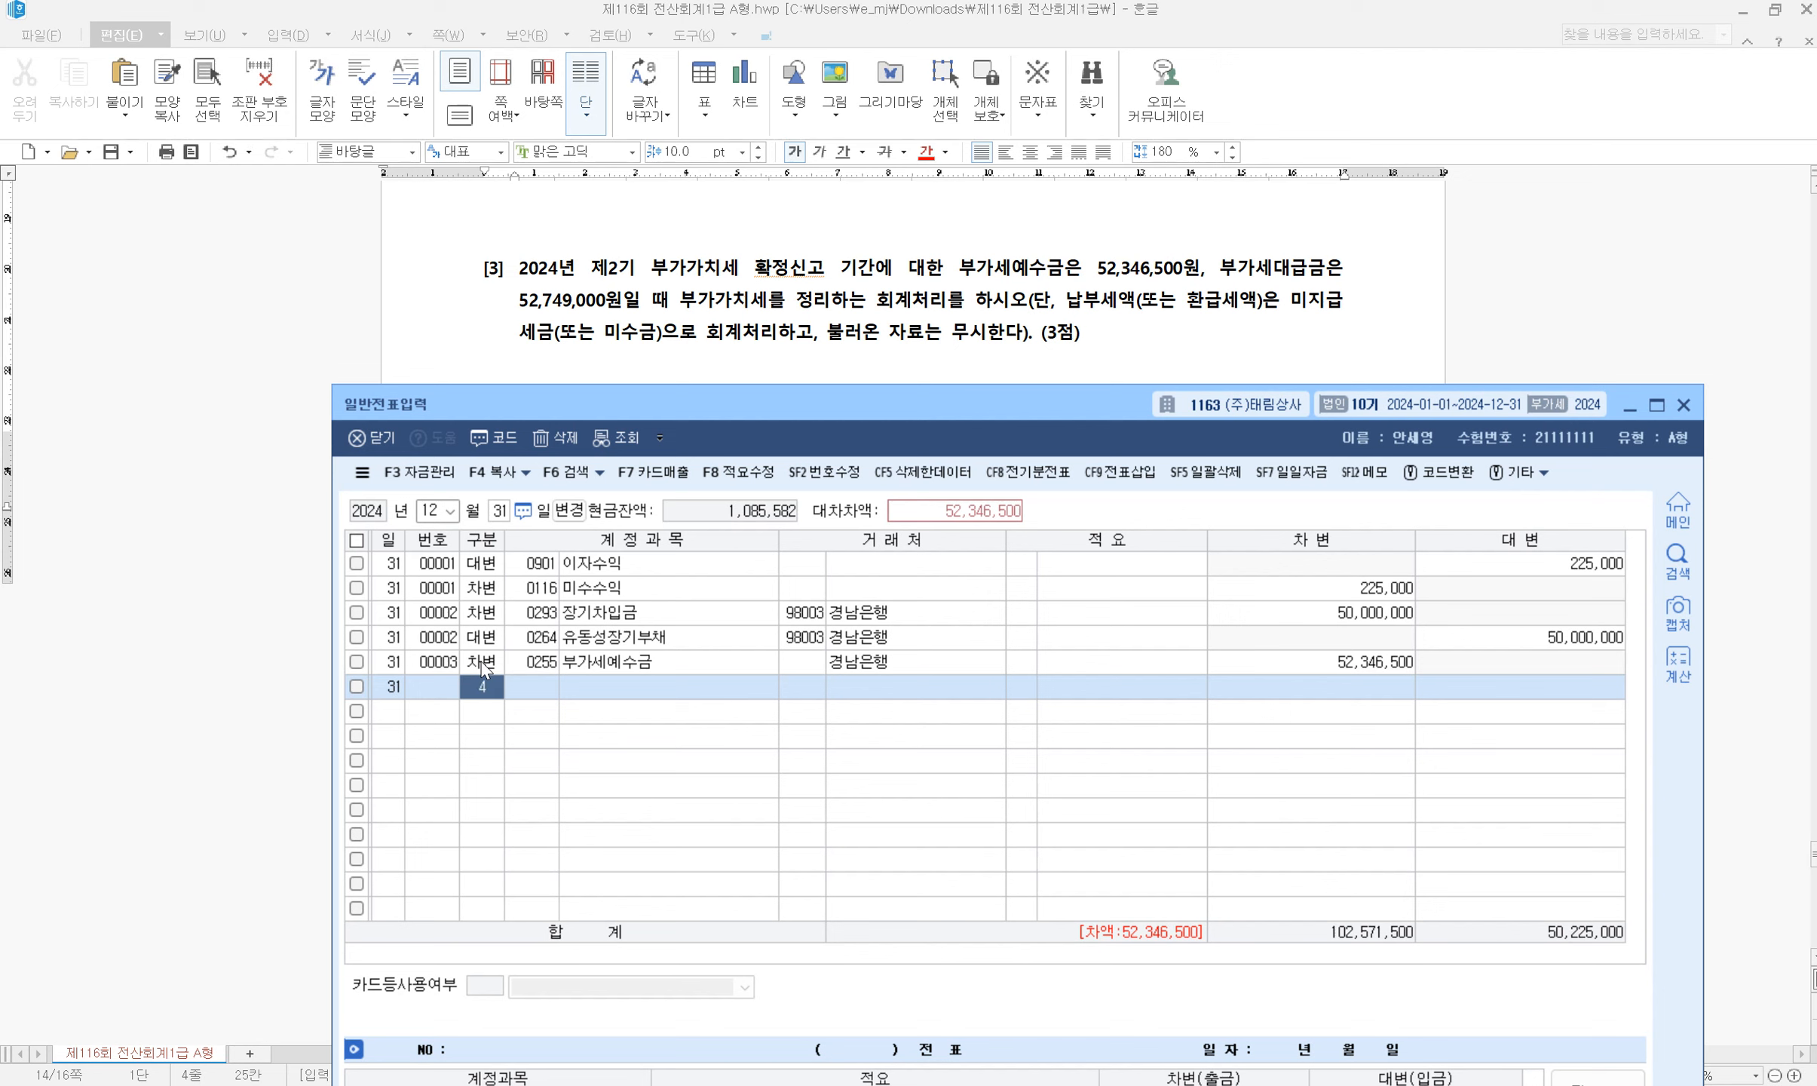
key(Return)
text(135)
key(Return)
key(Return)
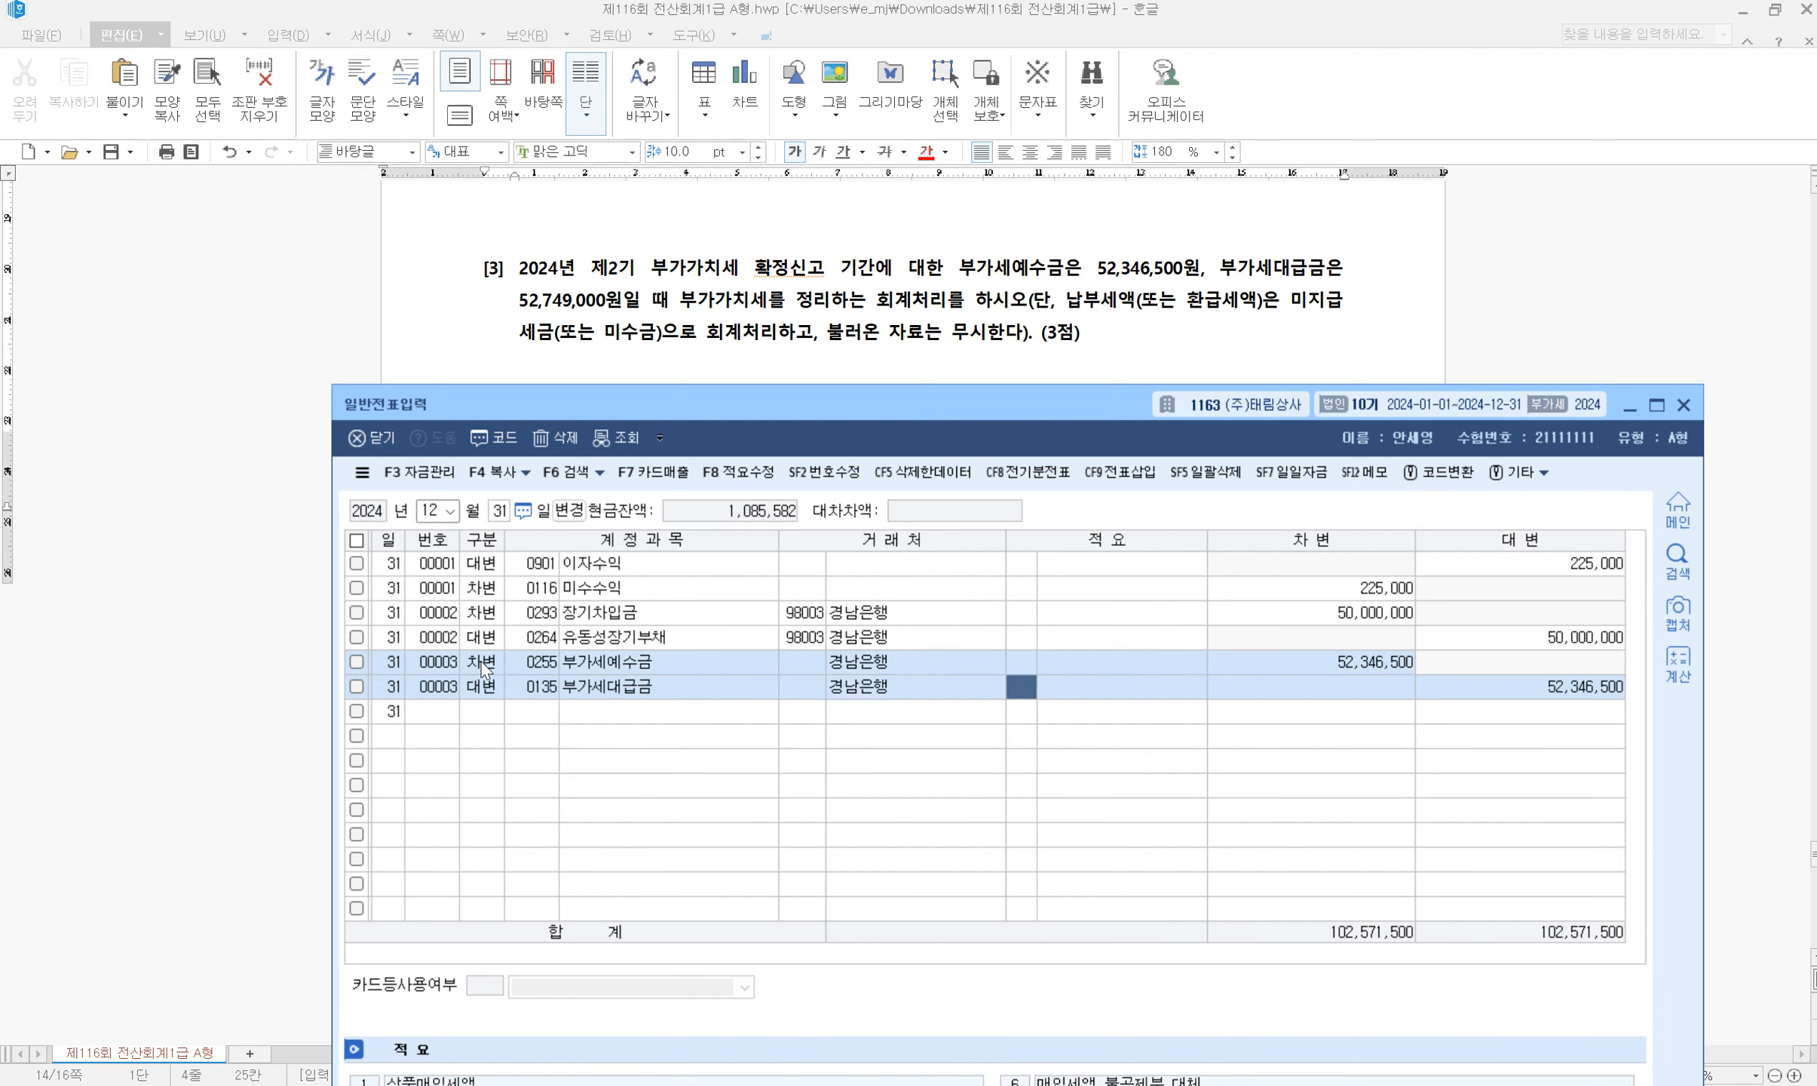
key(Return)
text(52749000)
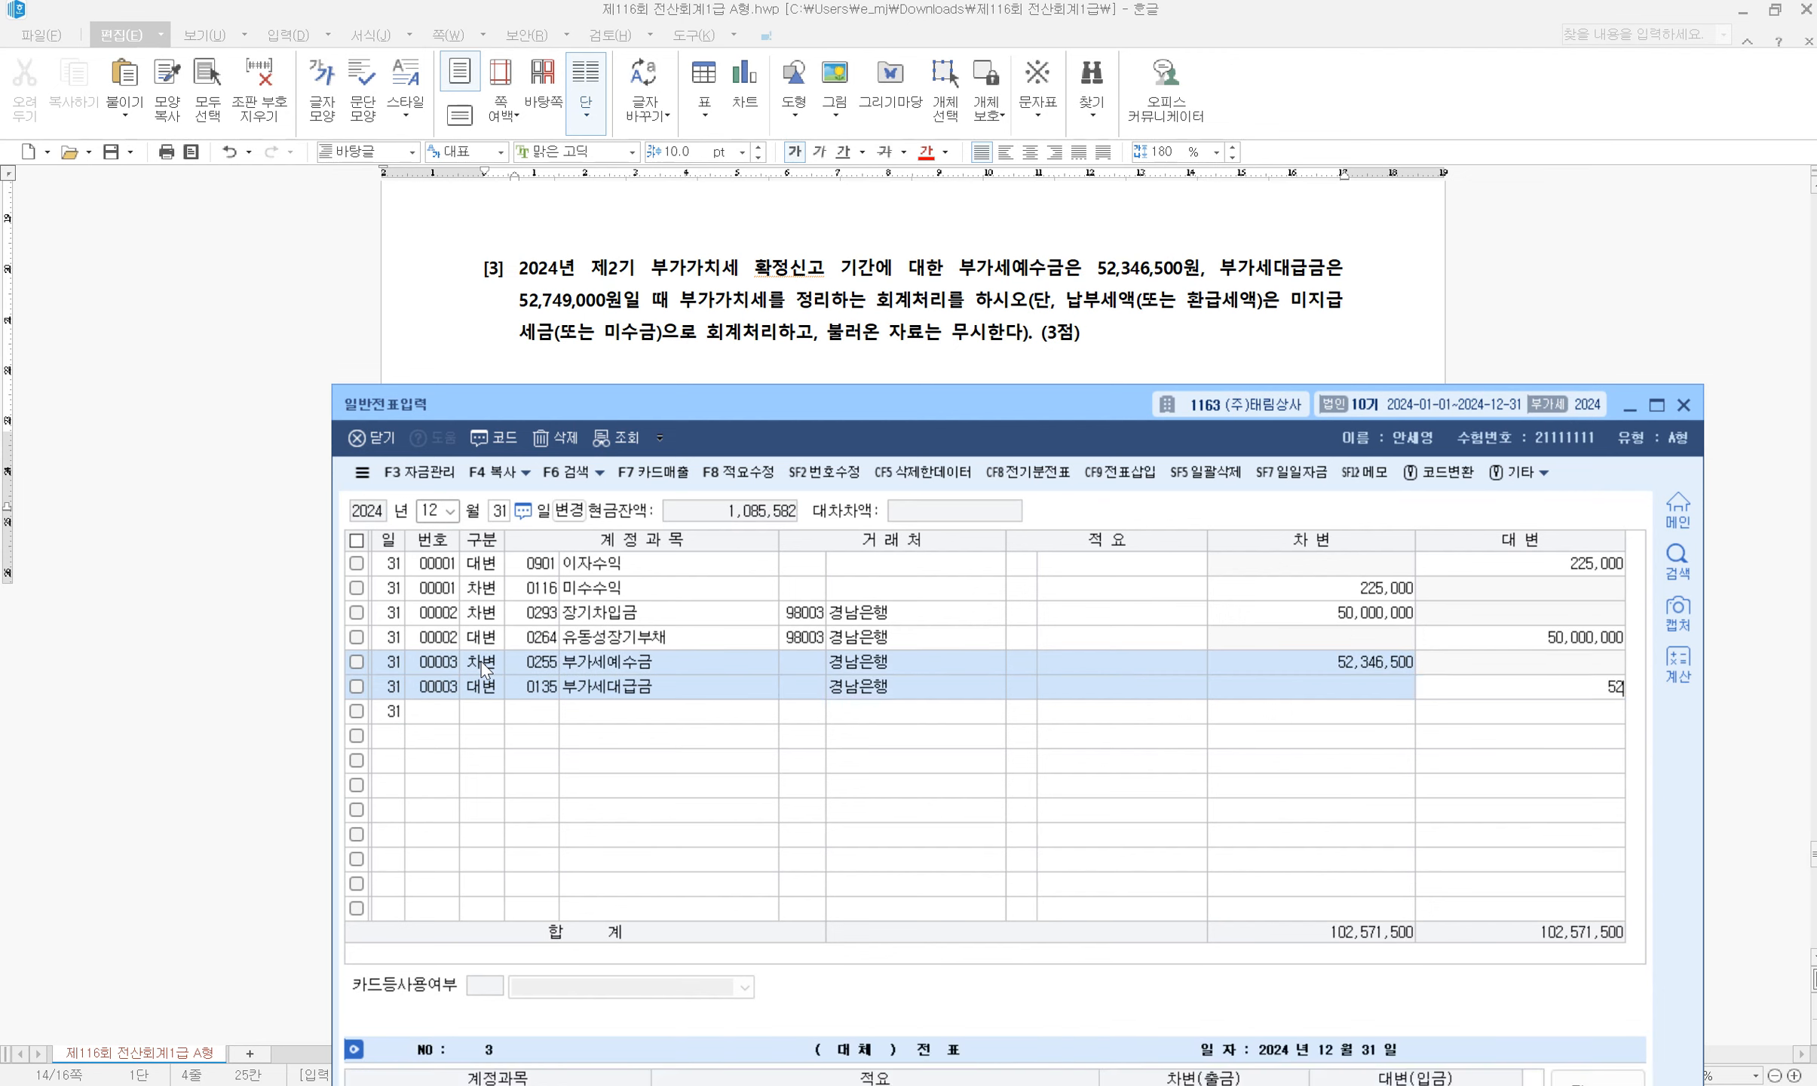
key(Return)
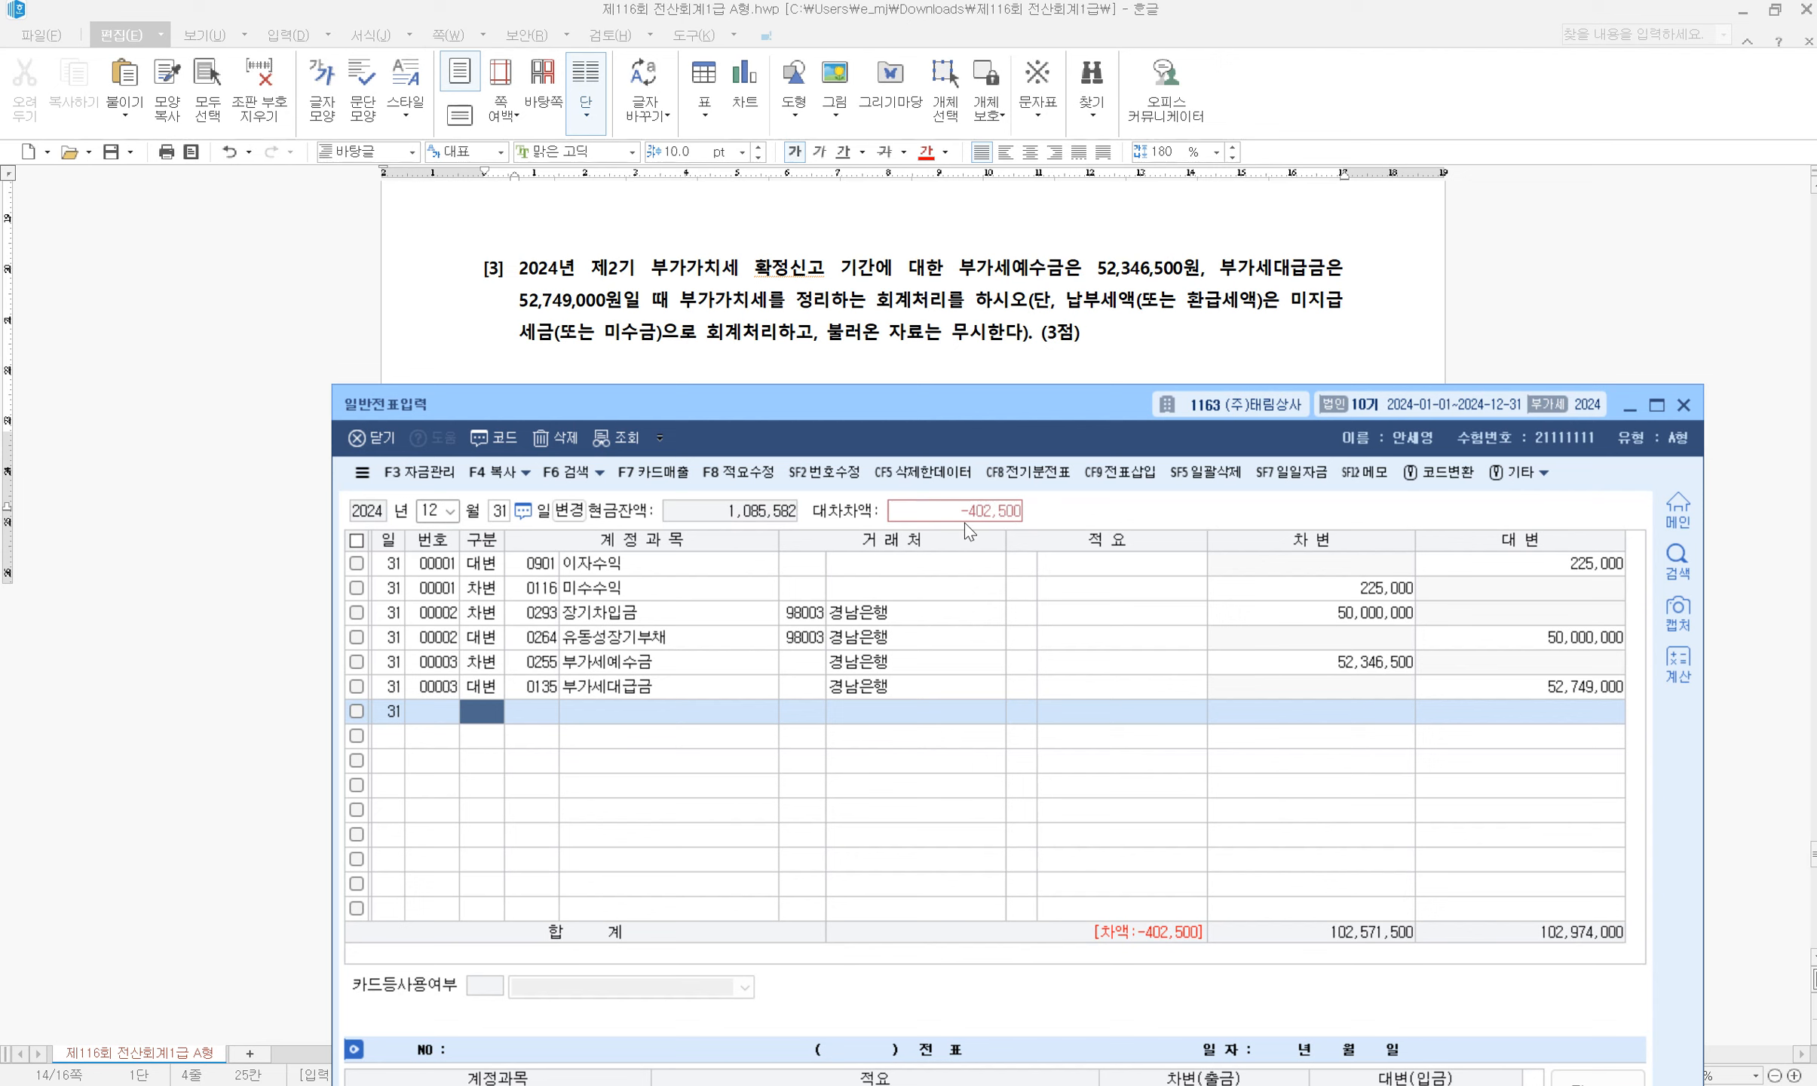
Balance the VAT voucher with a December 31 debit line for 0120 미수금 of 402,500
text(3)
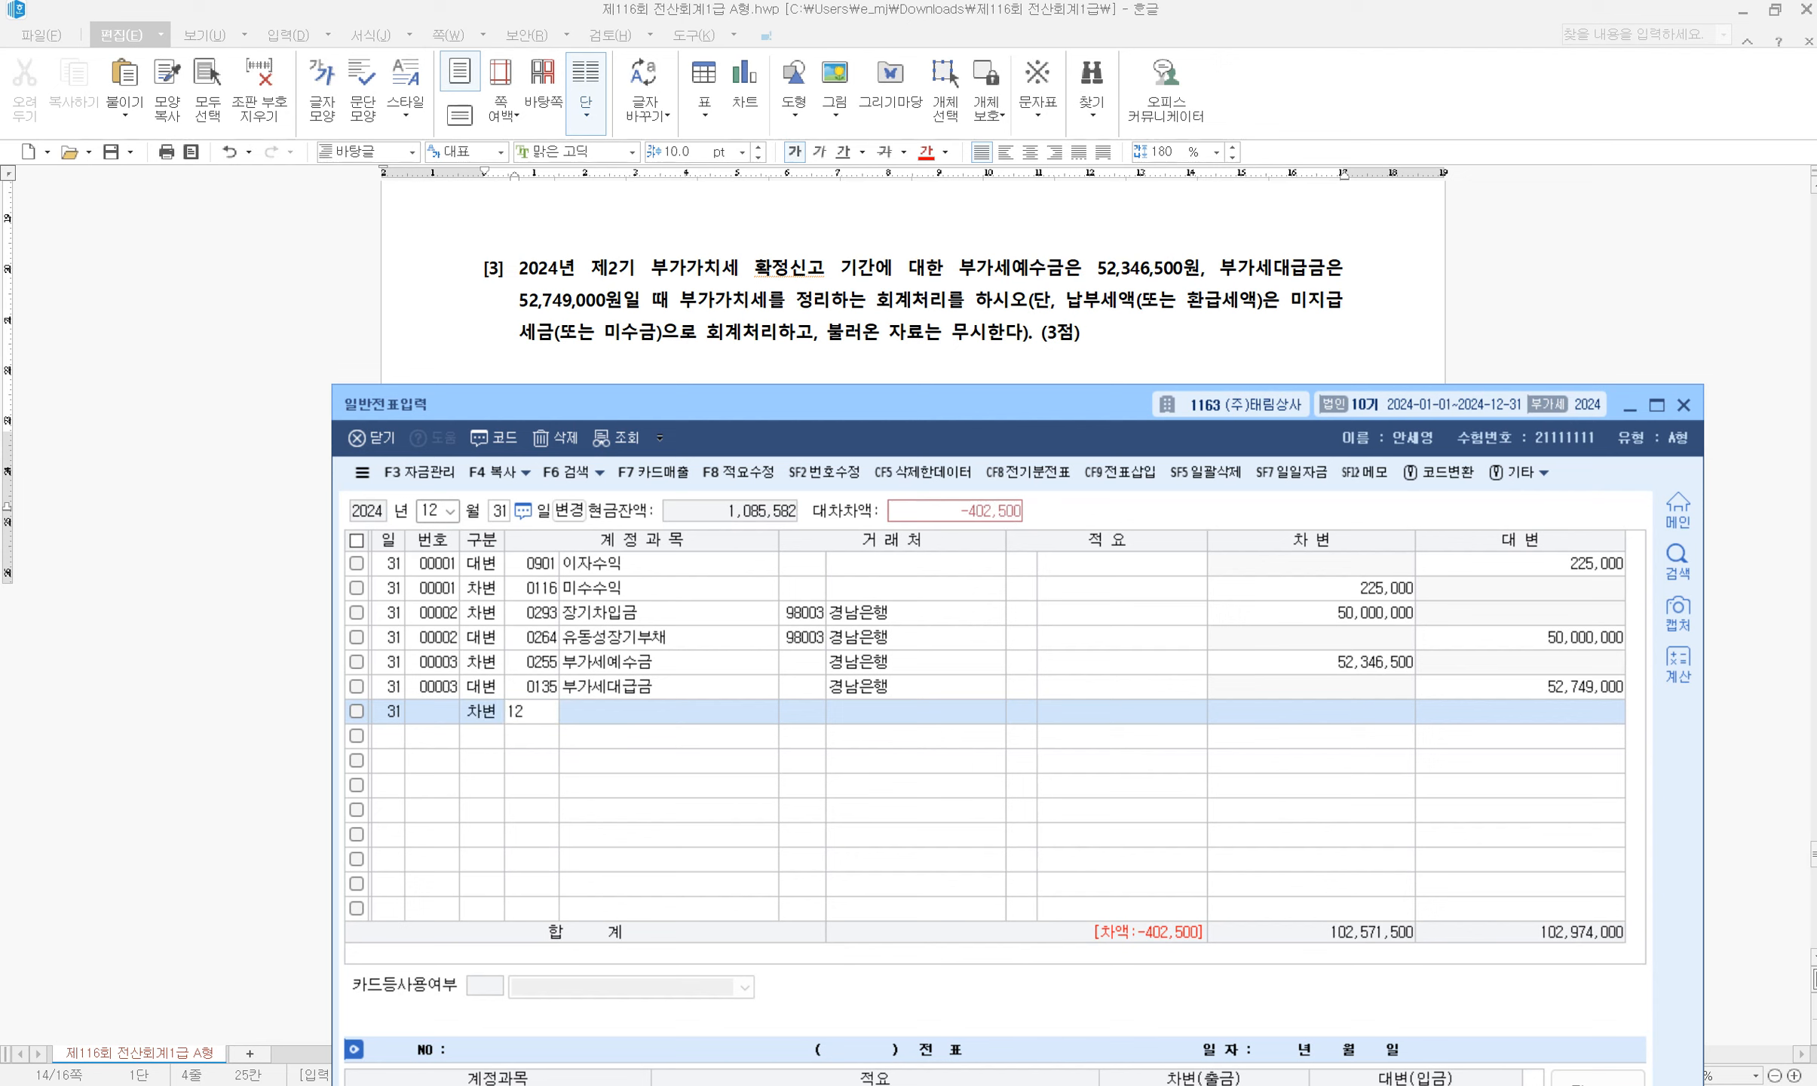
text(120)
key(Return)
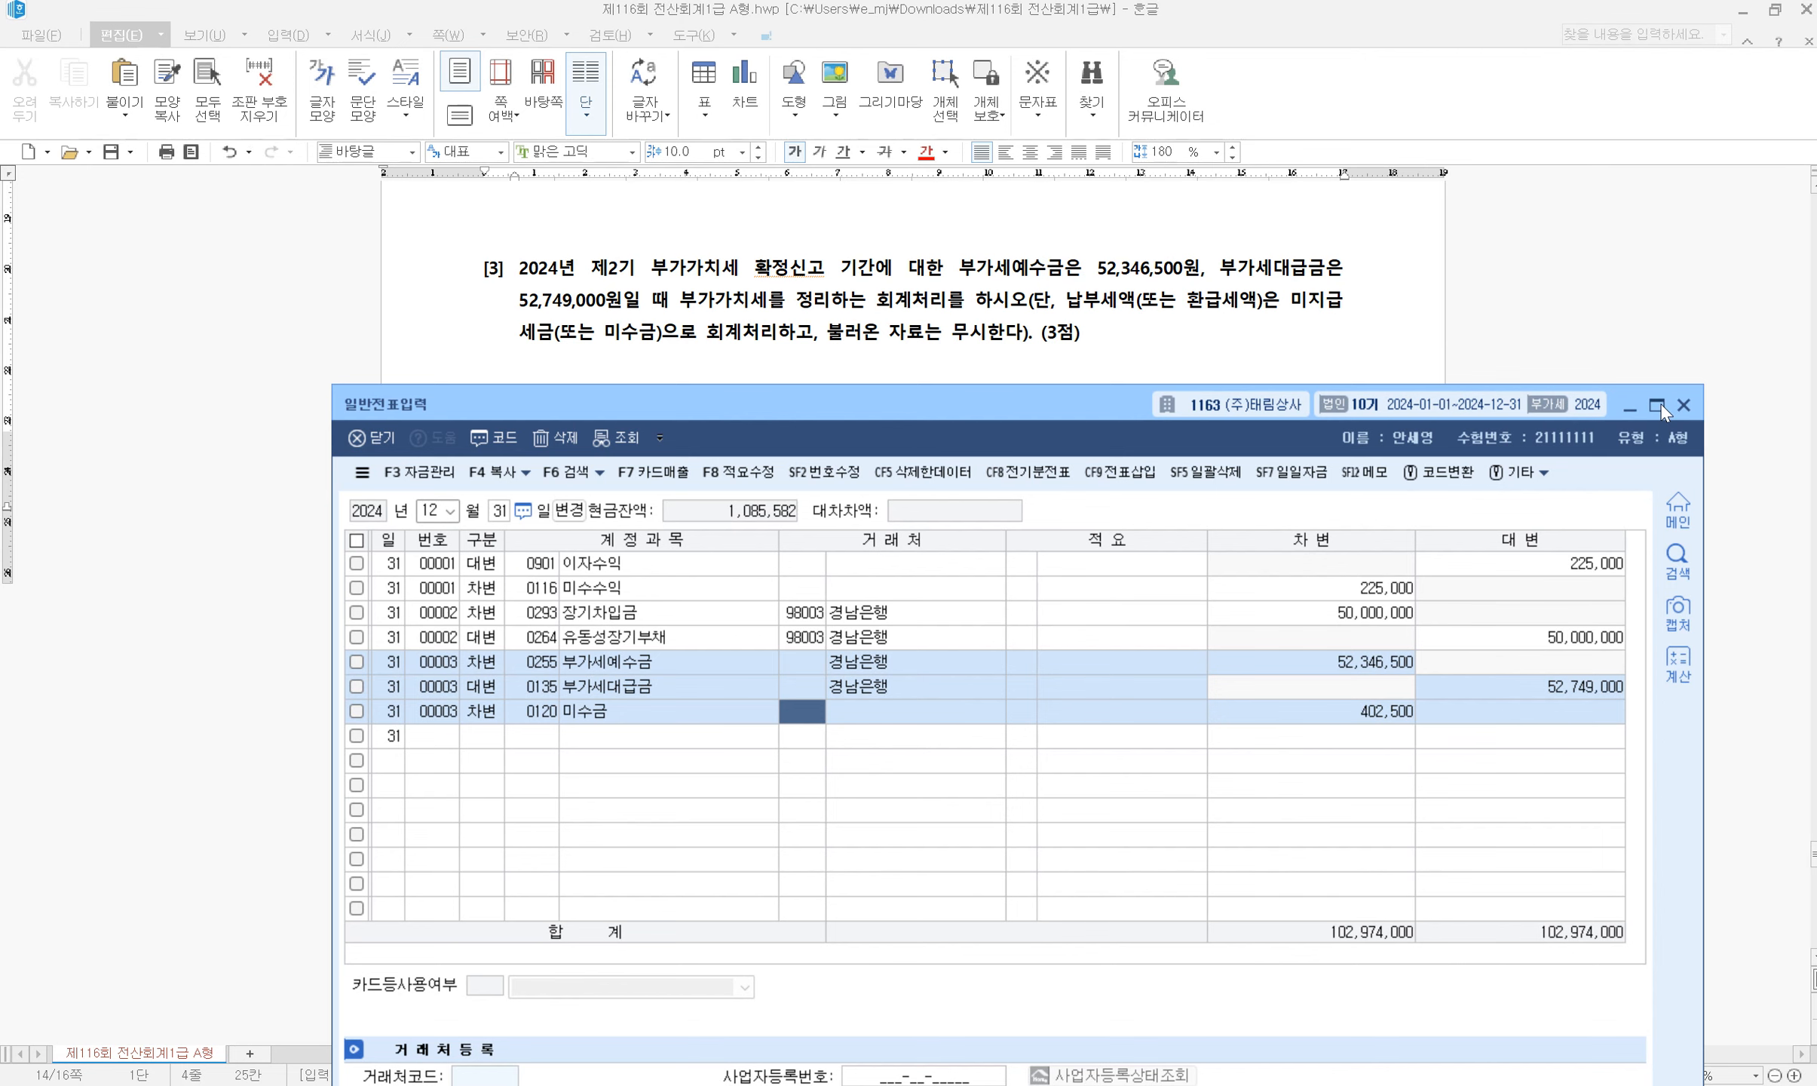
Bring up 문제6 in place of the 일반전표입력 window and highlight its (9점) mark in bold blue on yellow
click(1283, 348)
scroll(1045, 562, down, 3)
scroll(1045, 562, down, 3)
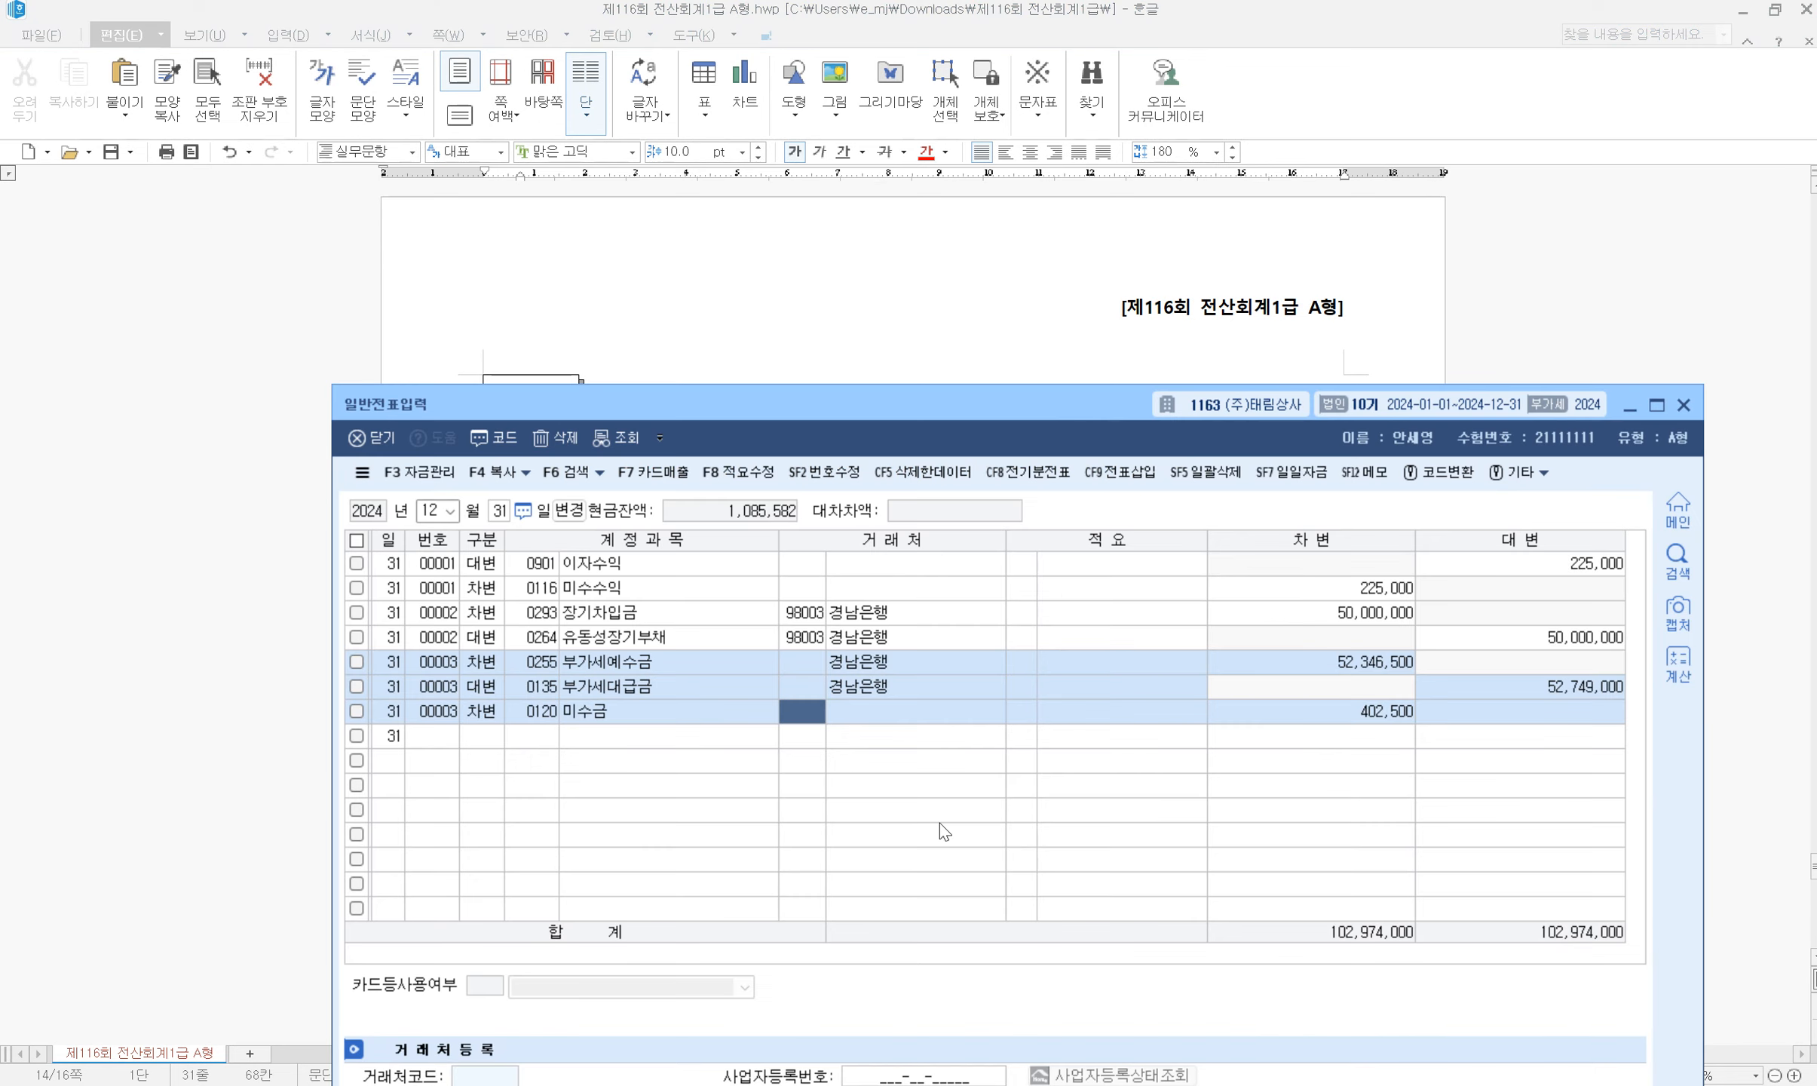
click(1256, 988)
click(1683, 405)
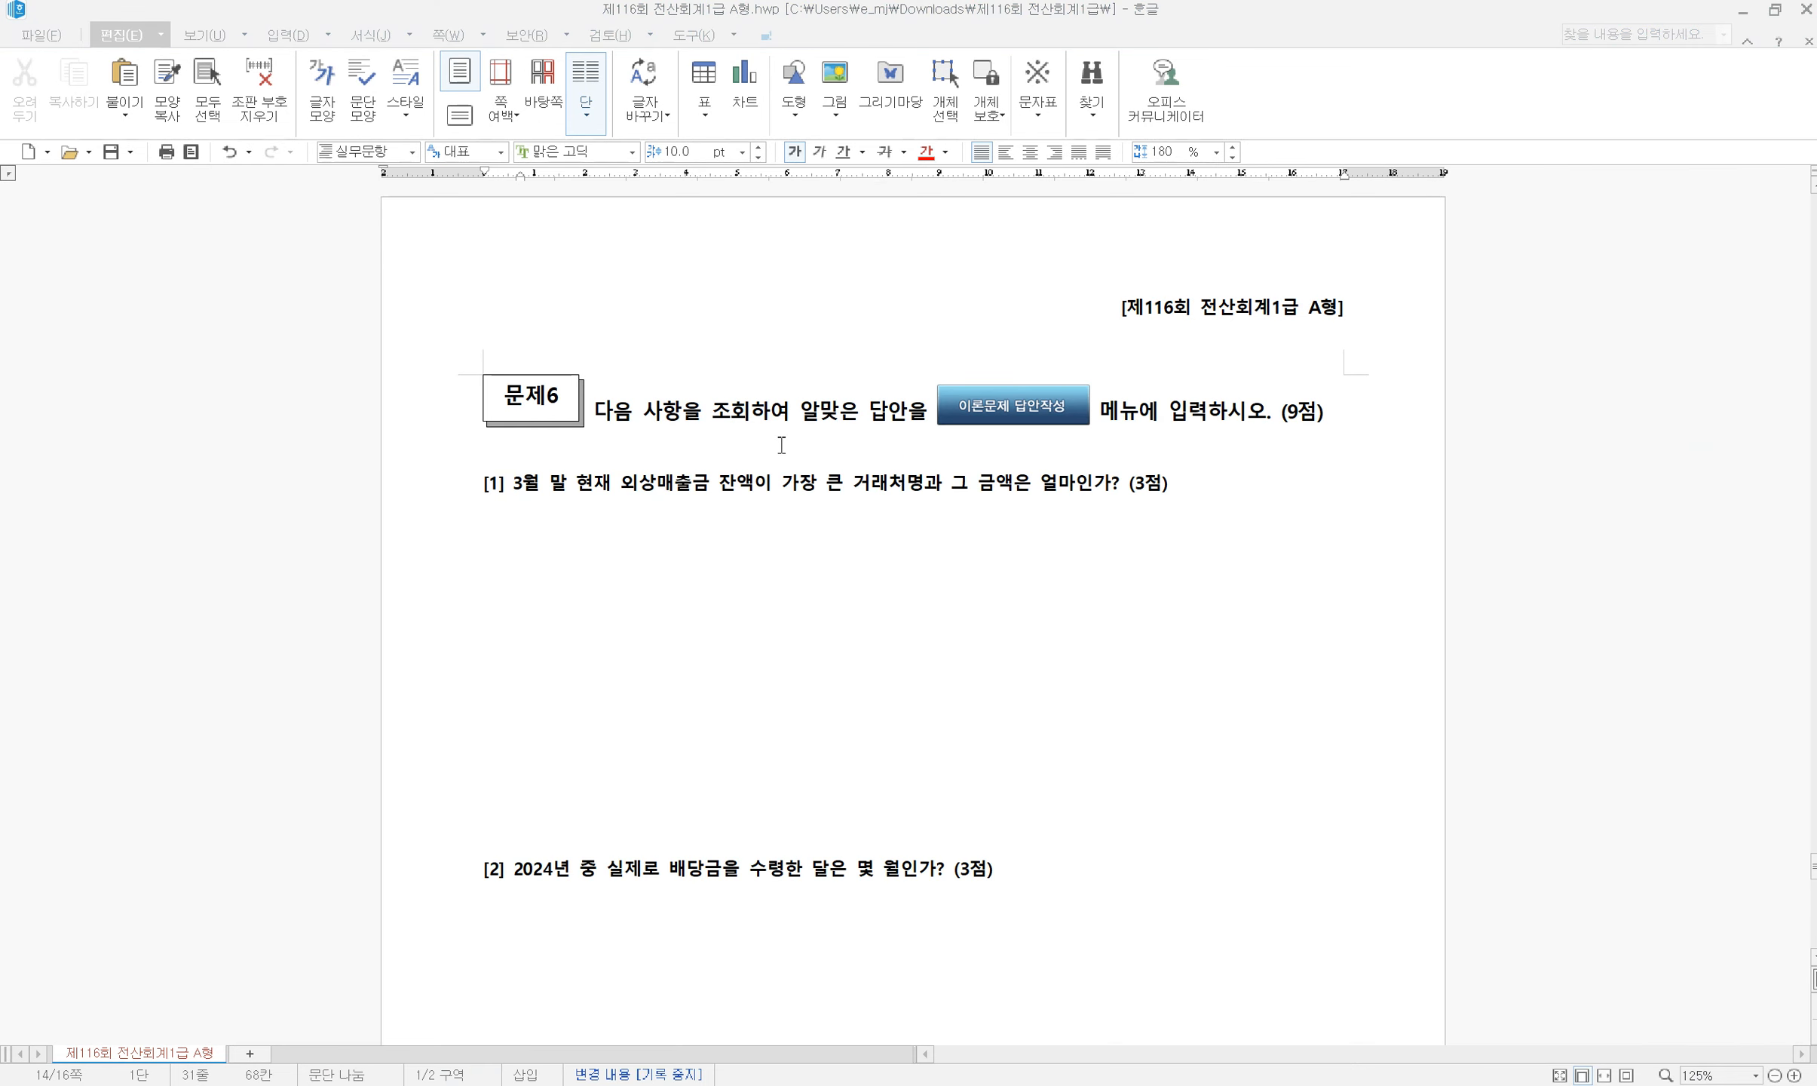
drag(1282, 411, 1325, 413)
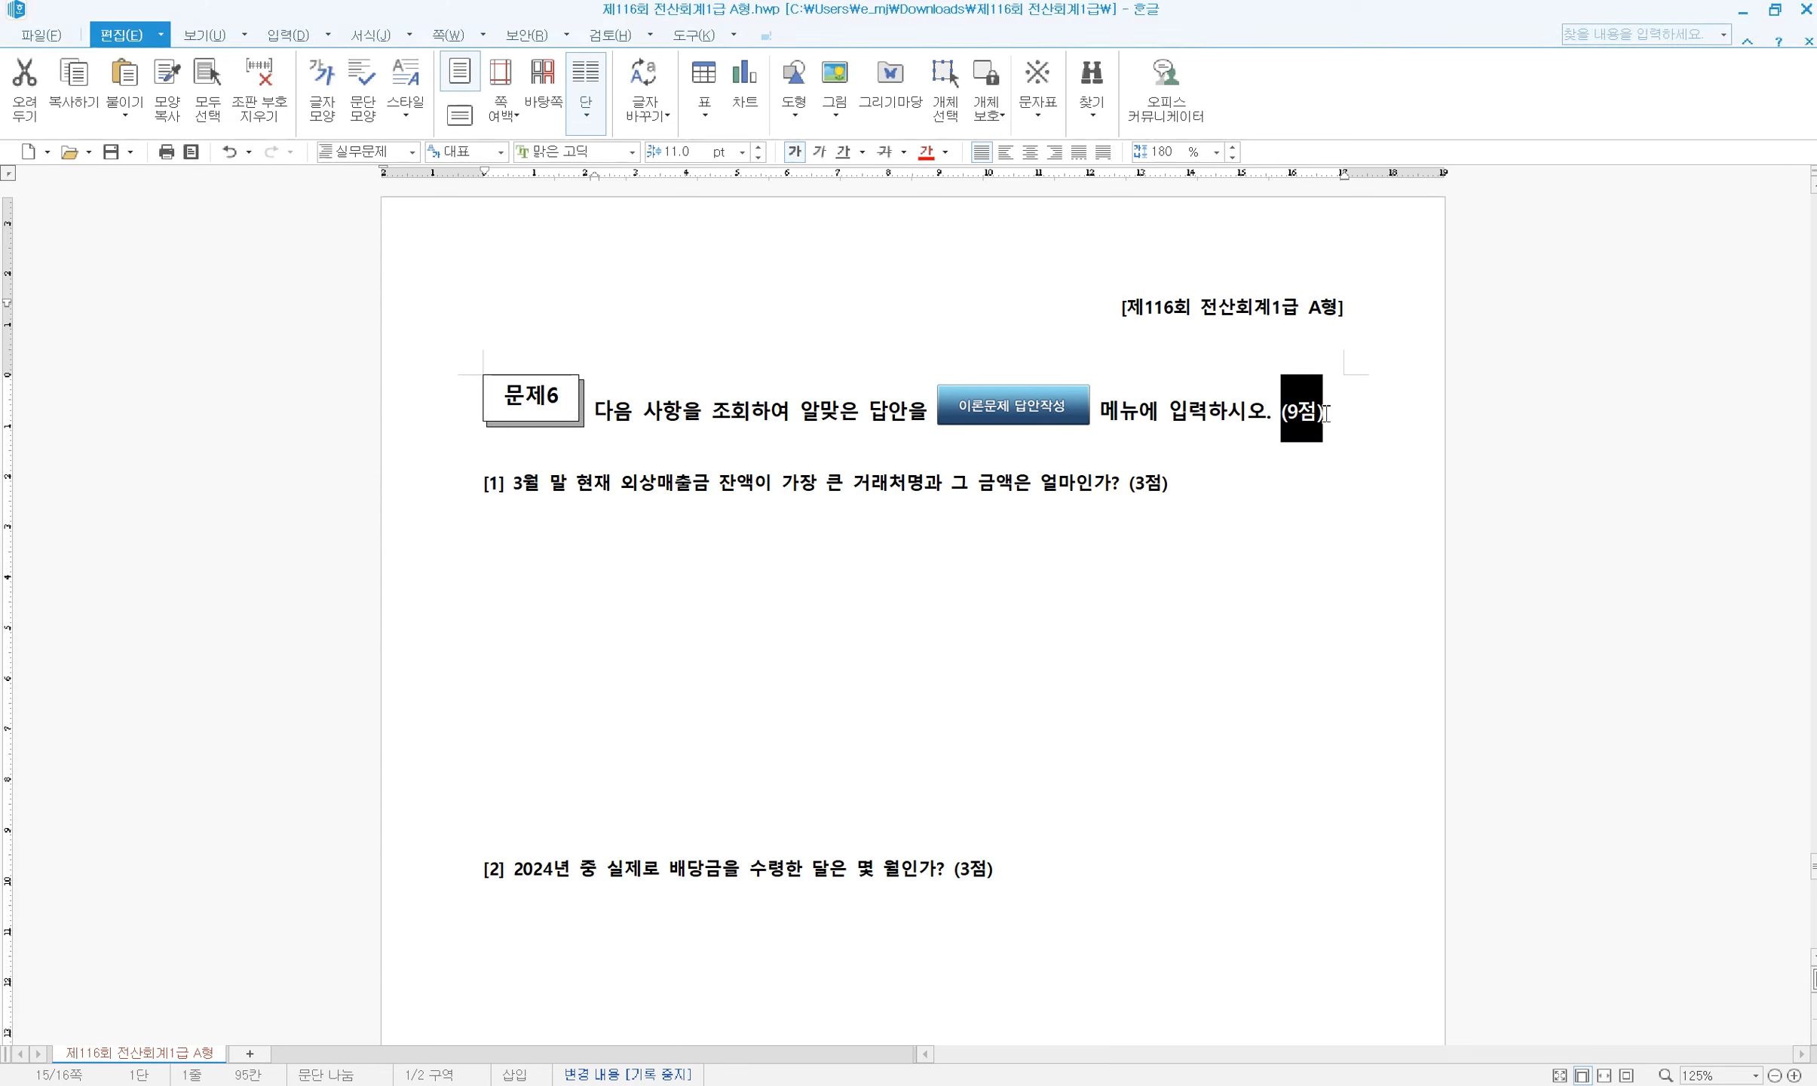
click(814, 461)
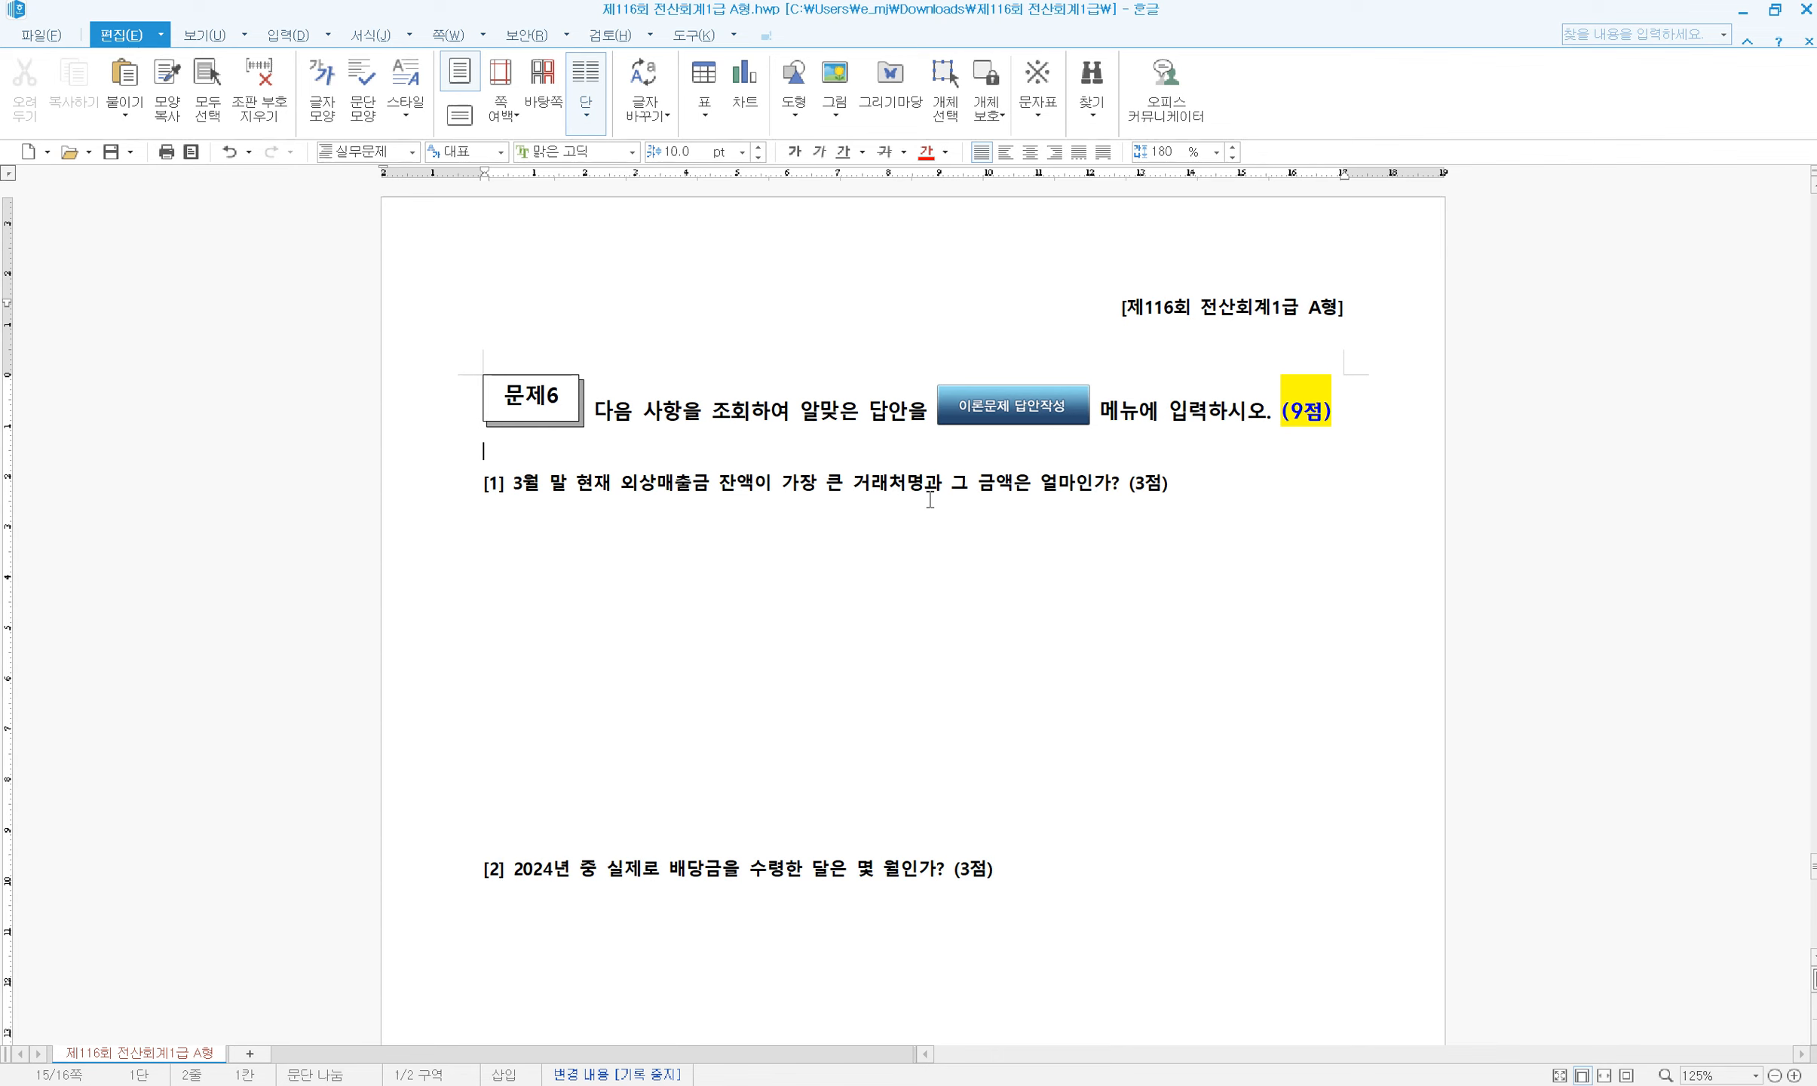
For 문제6 question [1], open the 거래처원장 with both start and end dates set to March 31, 2024
click(1246, 996)
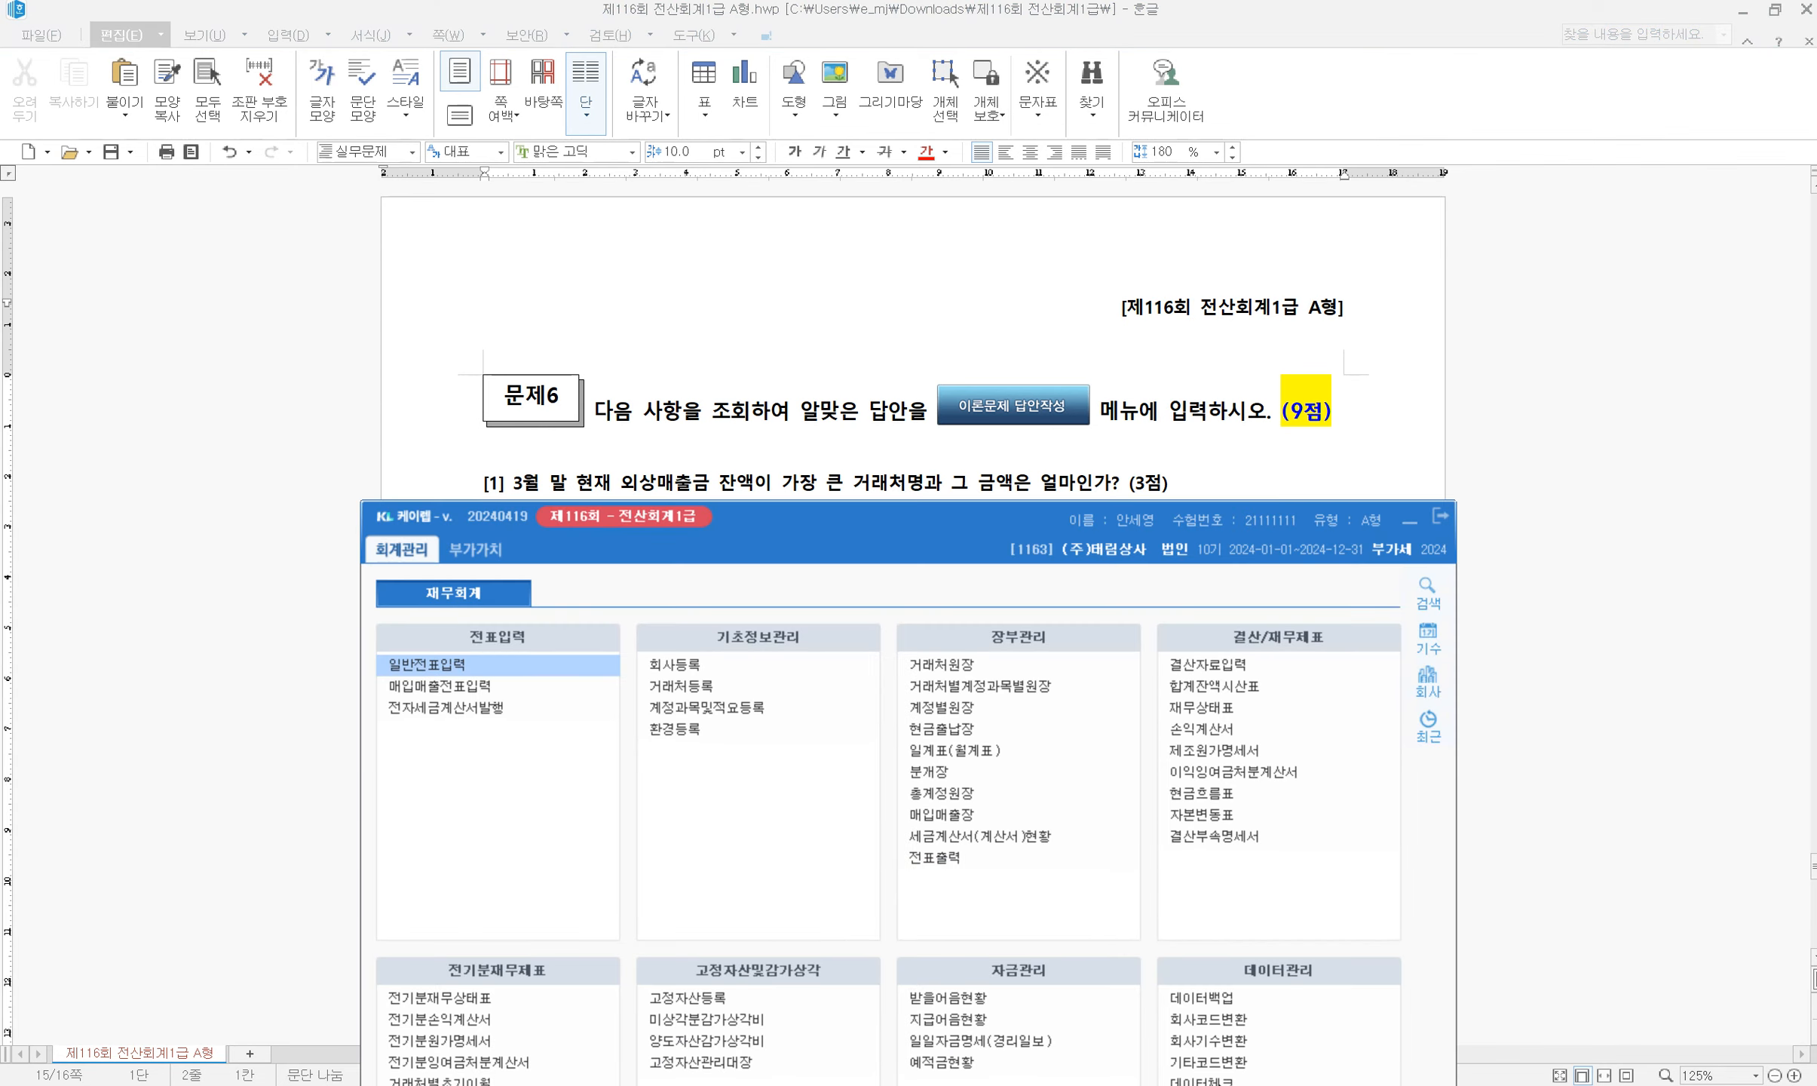
mouse_move(879, 520)
mouse_down()
mouse_move(893, 578)
mouse_move(876, 542)
mouse_up()
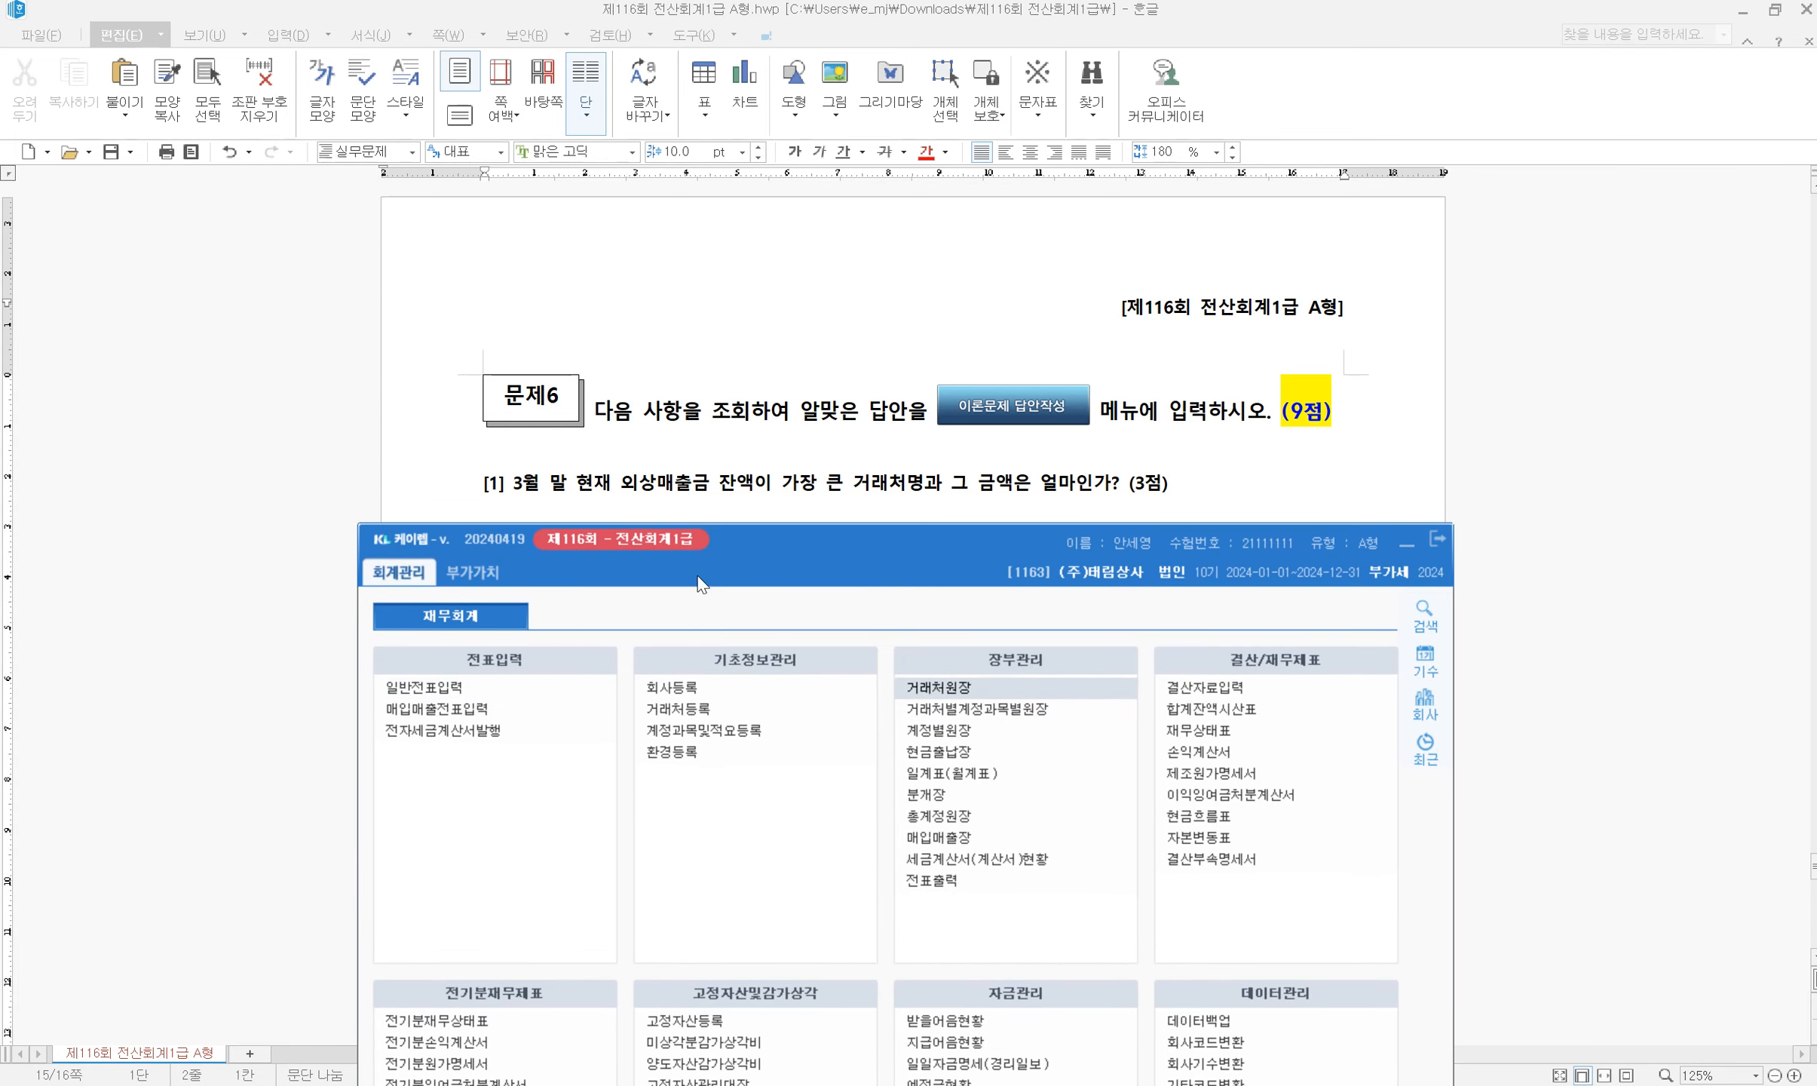
text(3)
key(Return)
text(31)
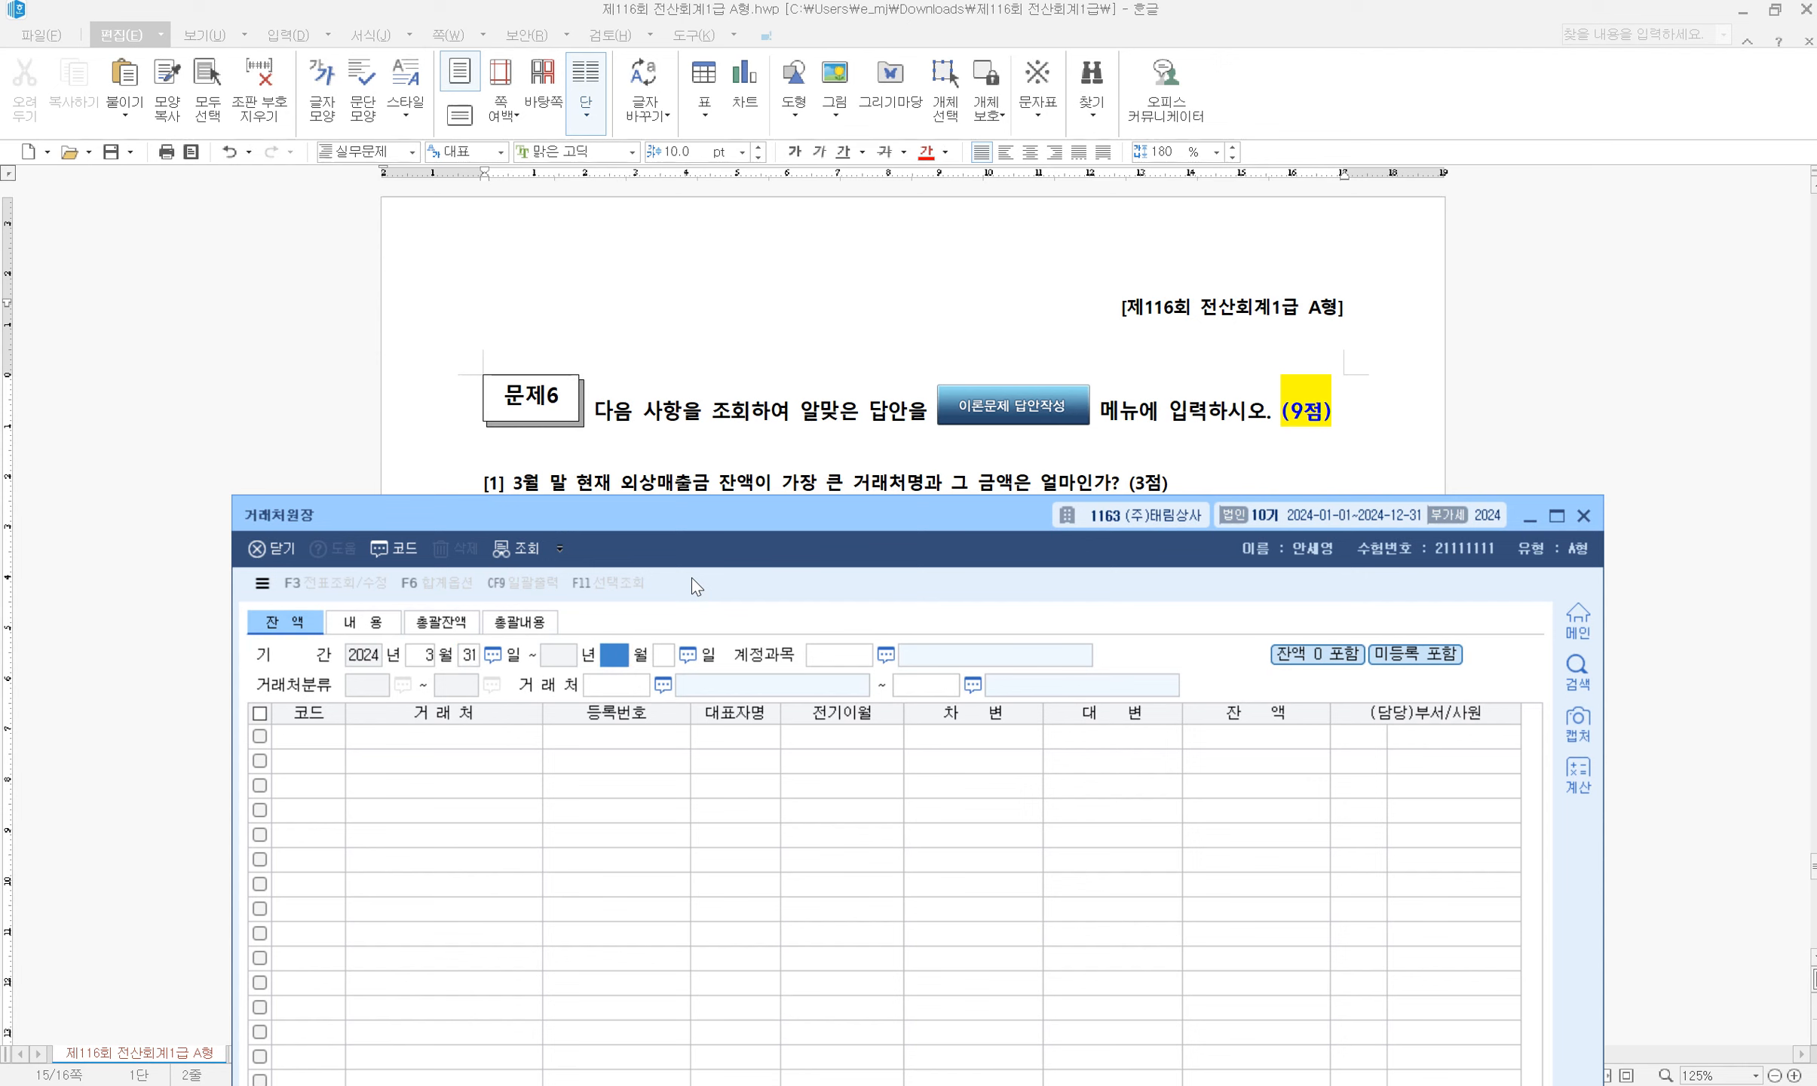
text(3)
key(Return)
text(31)
key(Return)
Query account 0108 외상매출금 for vendors 00101 through 99708 and sort the vendors by balance in descending order
text(108)
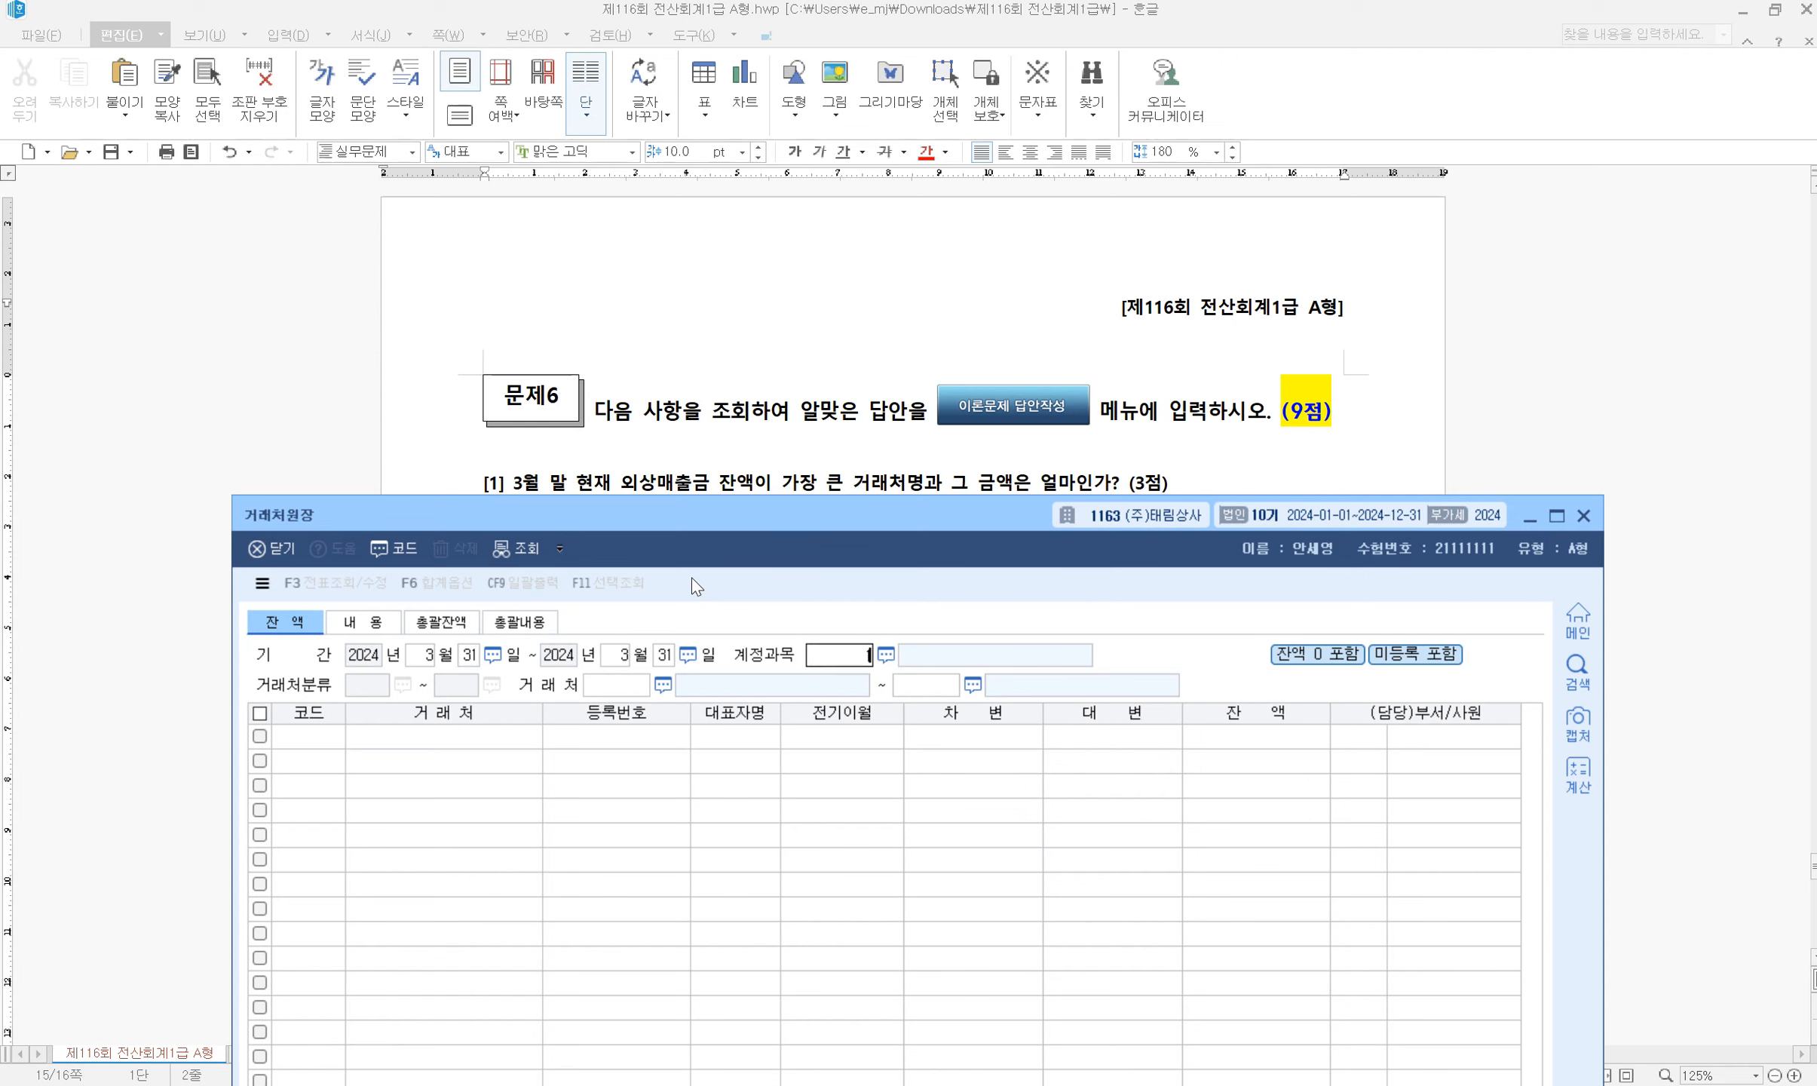
key(Return)
key(Return)
key(Return)
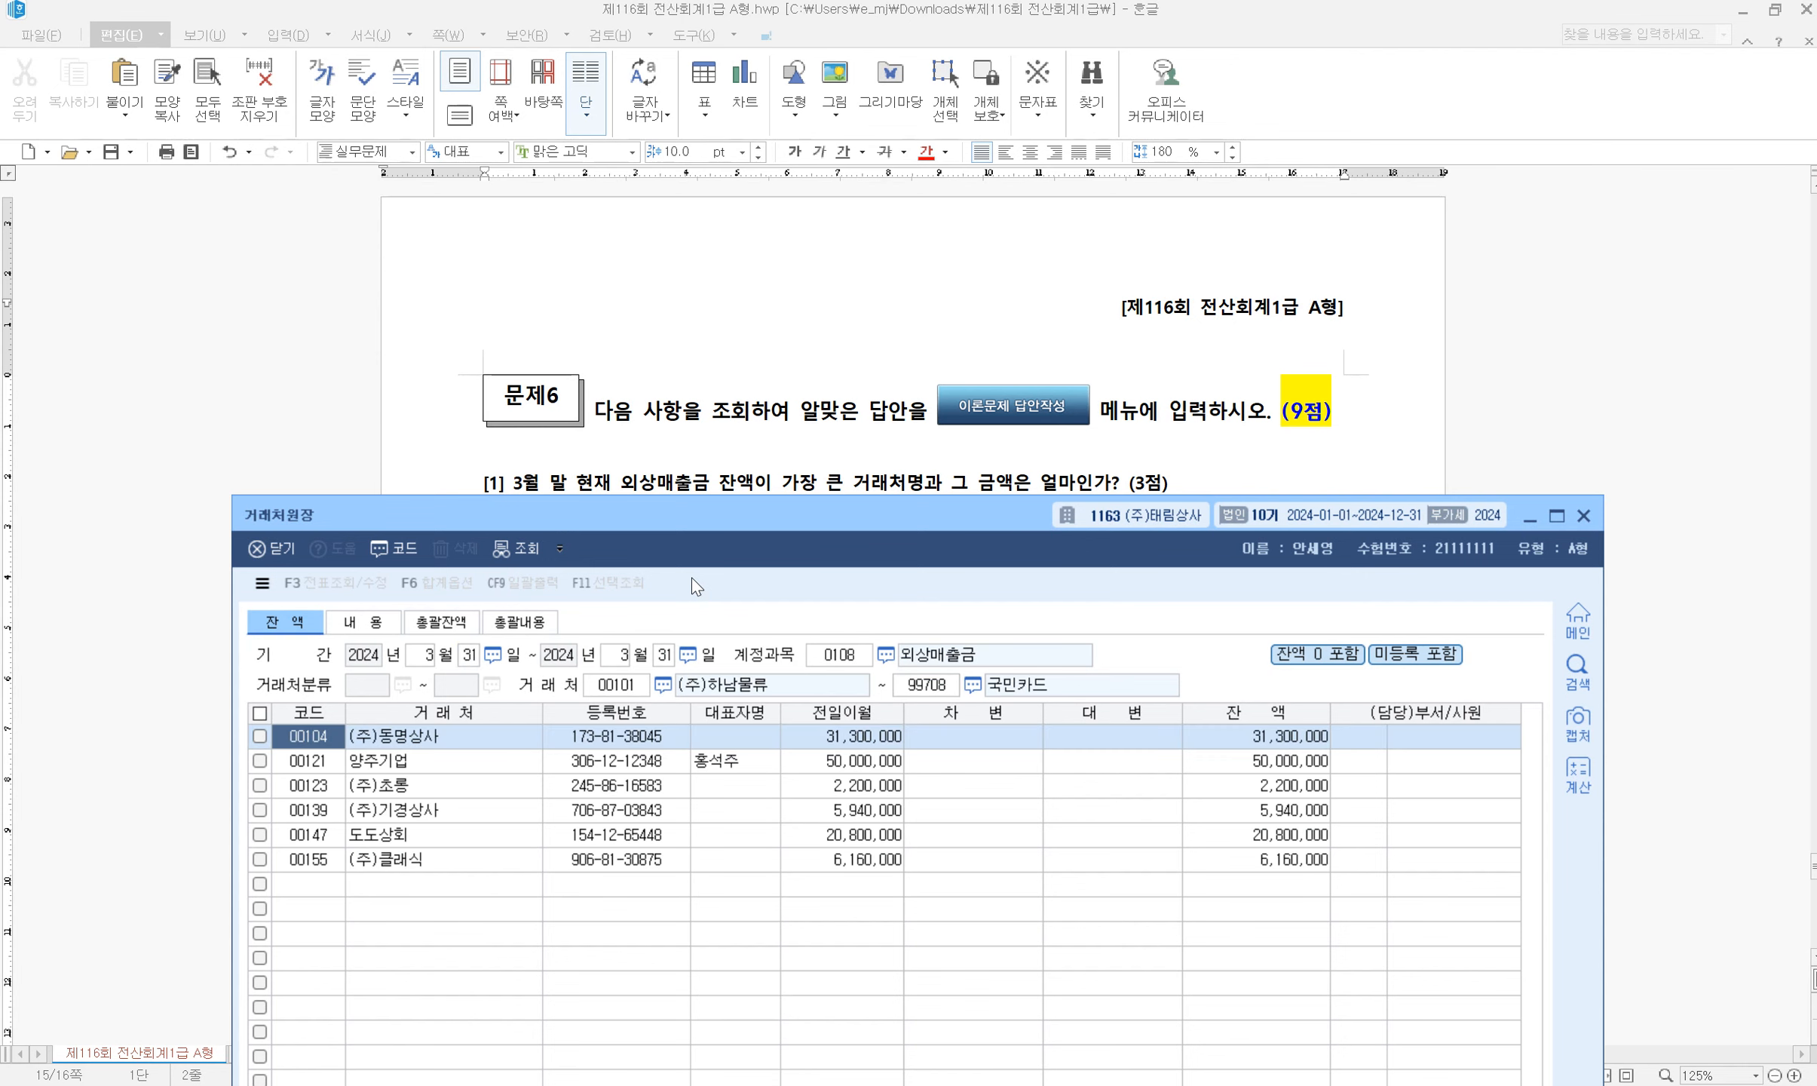
click(1245, 713)
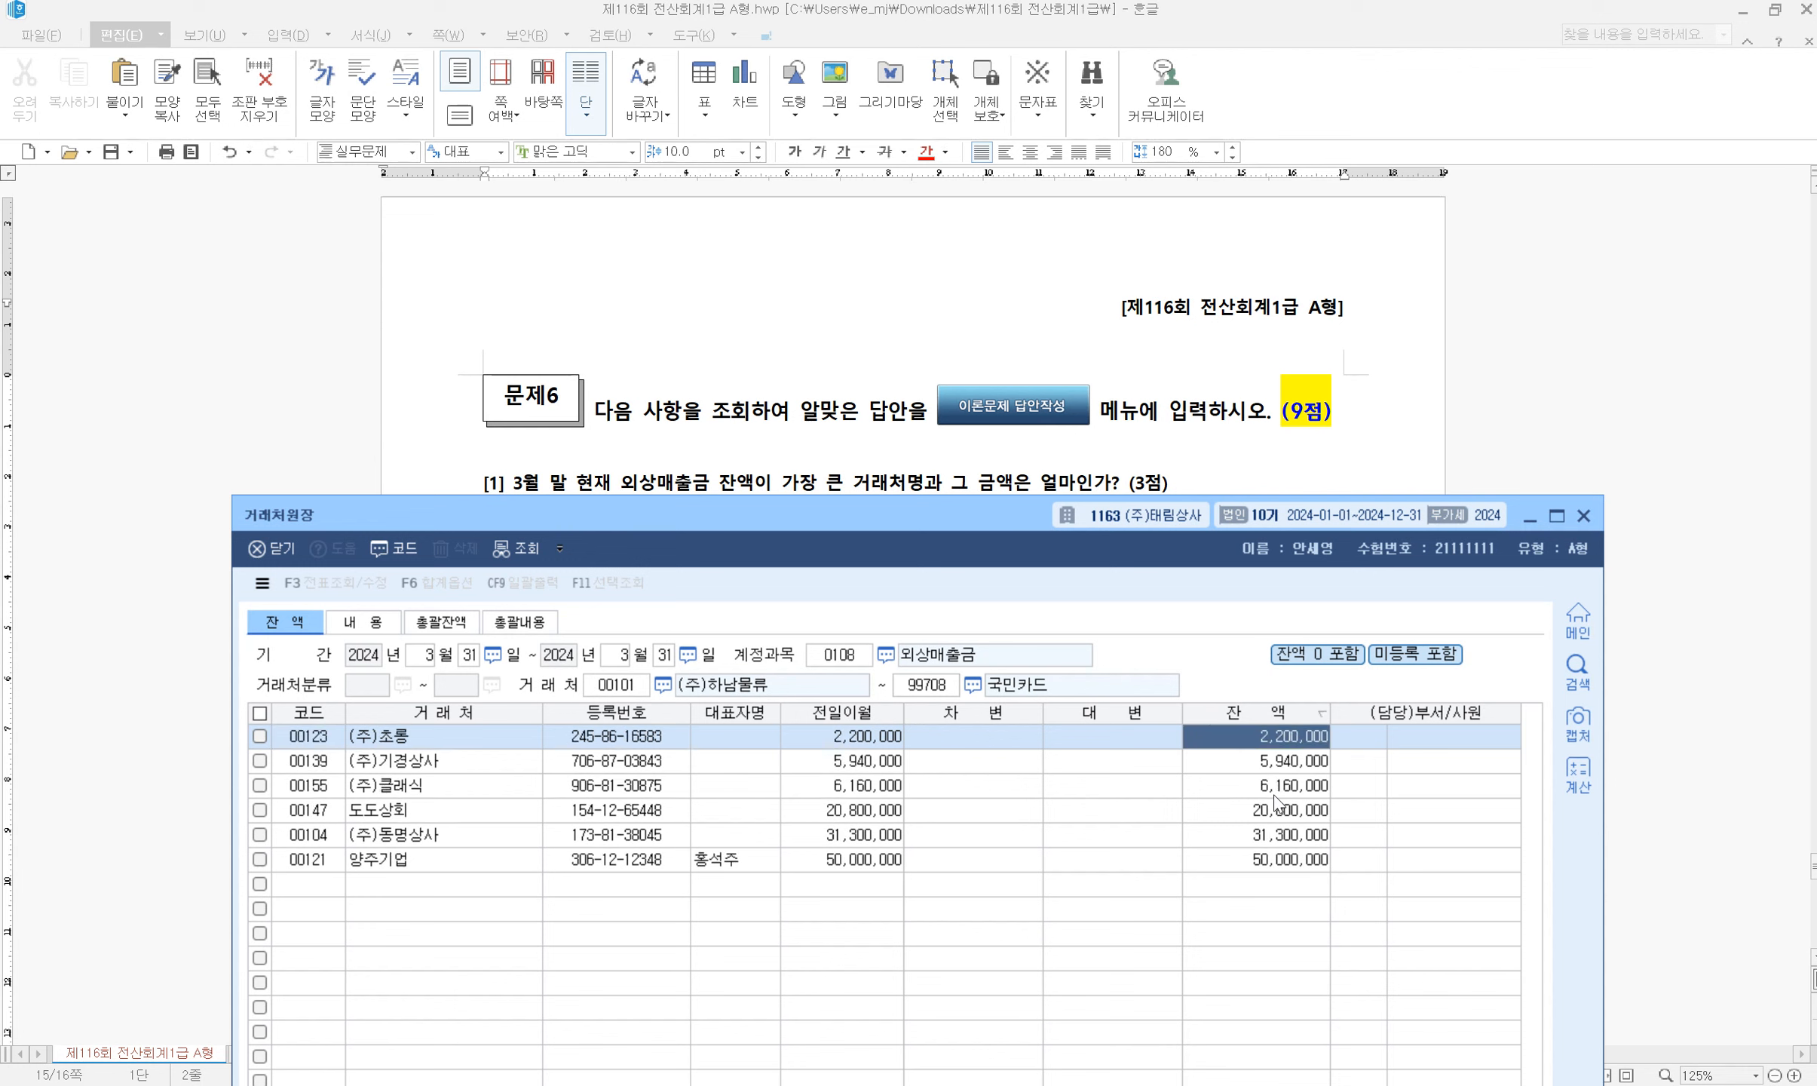
click(1245, 715)
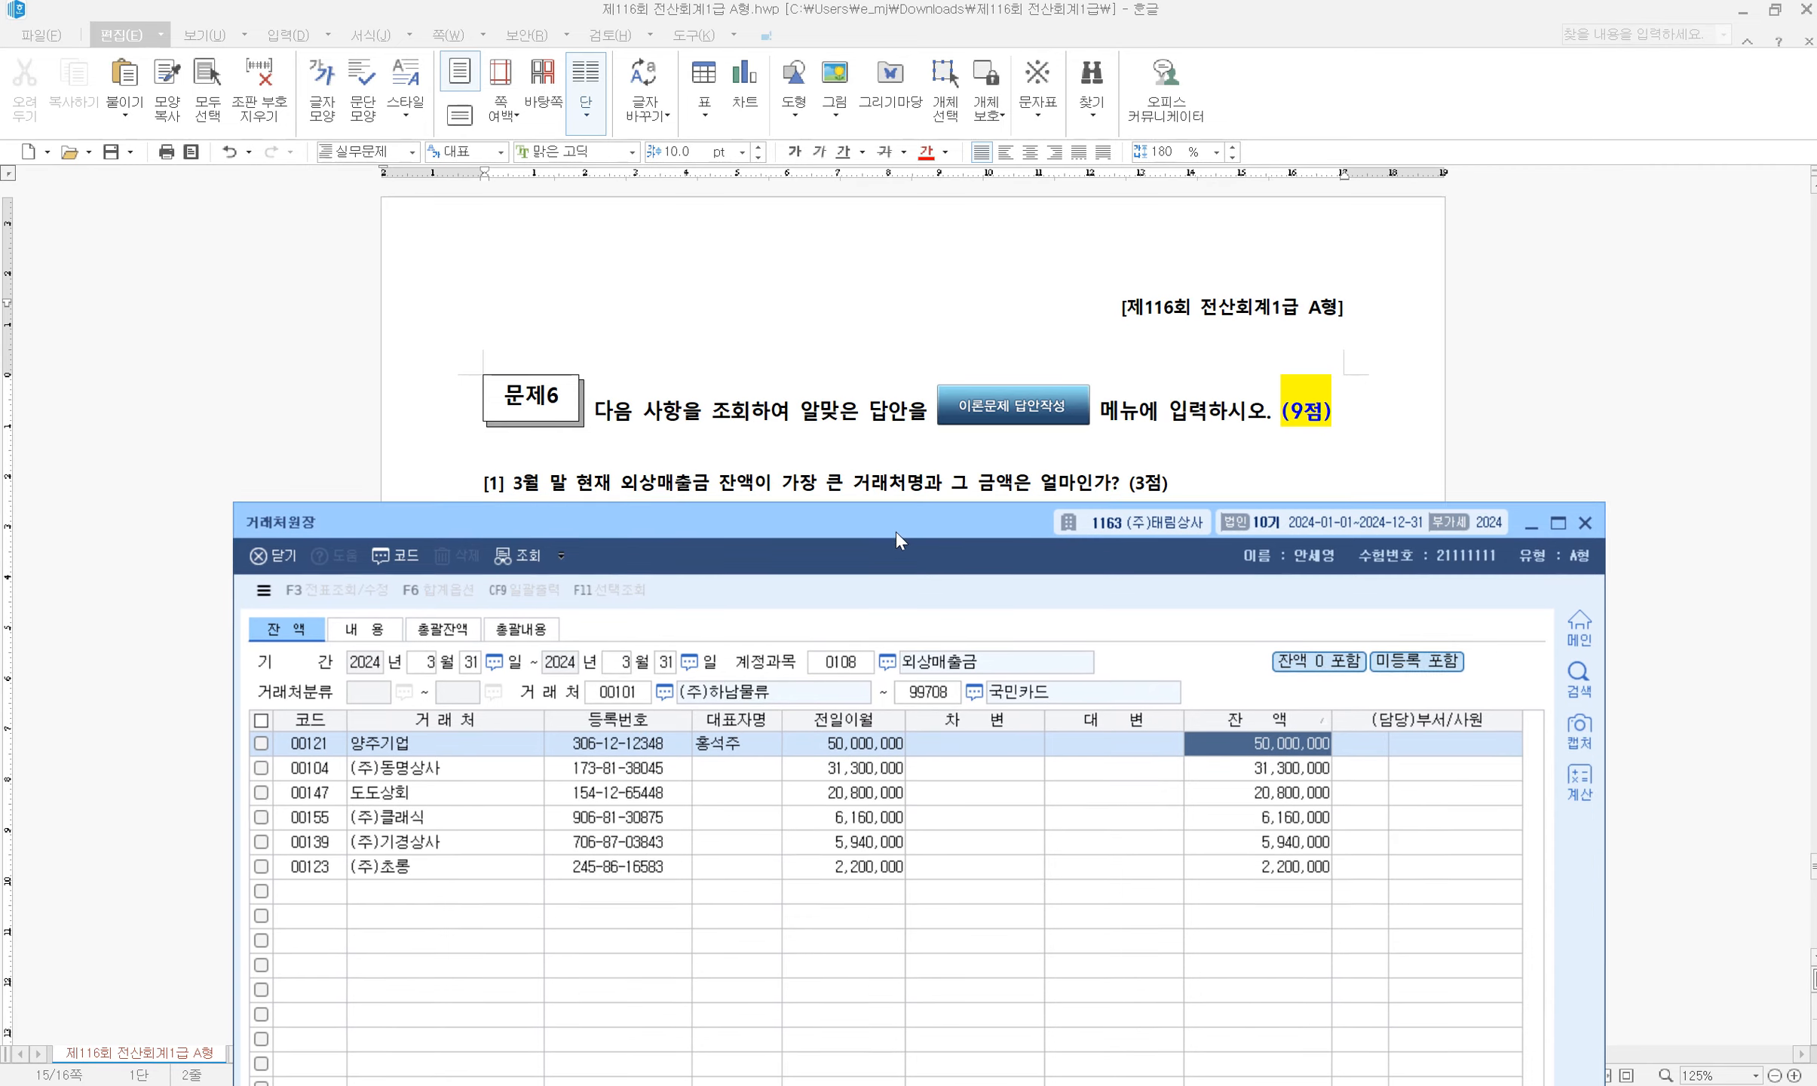
Write the answer "양주기업 50,000,000" under 문제6 question [1] and format it bold blue with yellow highlighting
drag(896, 528, 913, 610)
click(1011, 513)
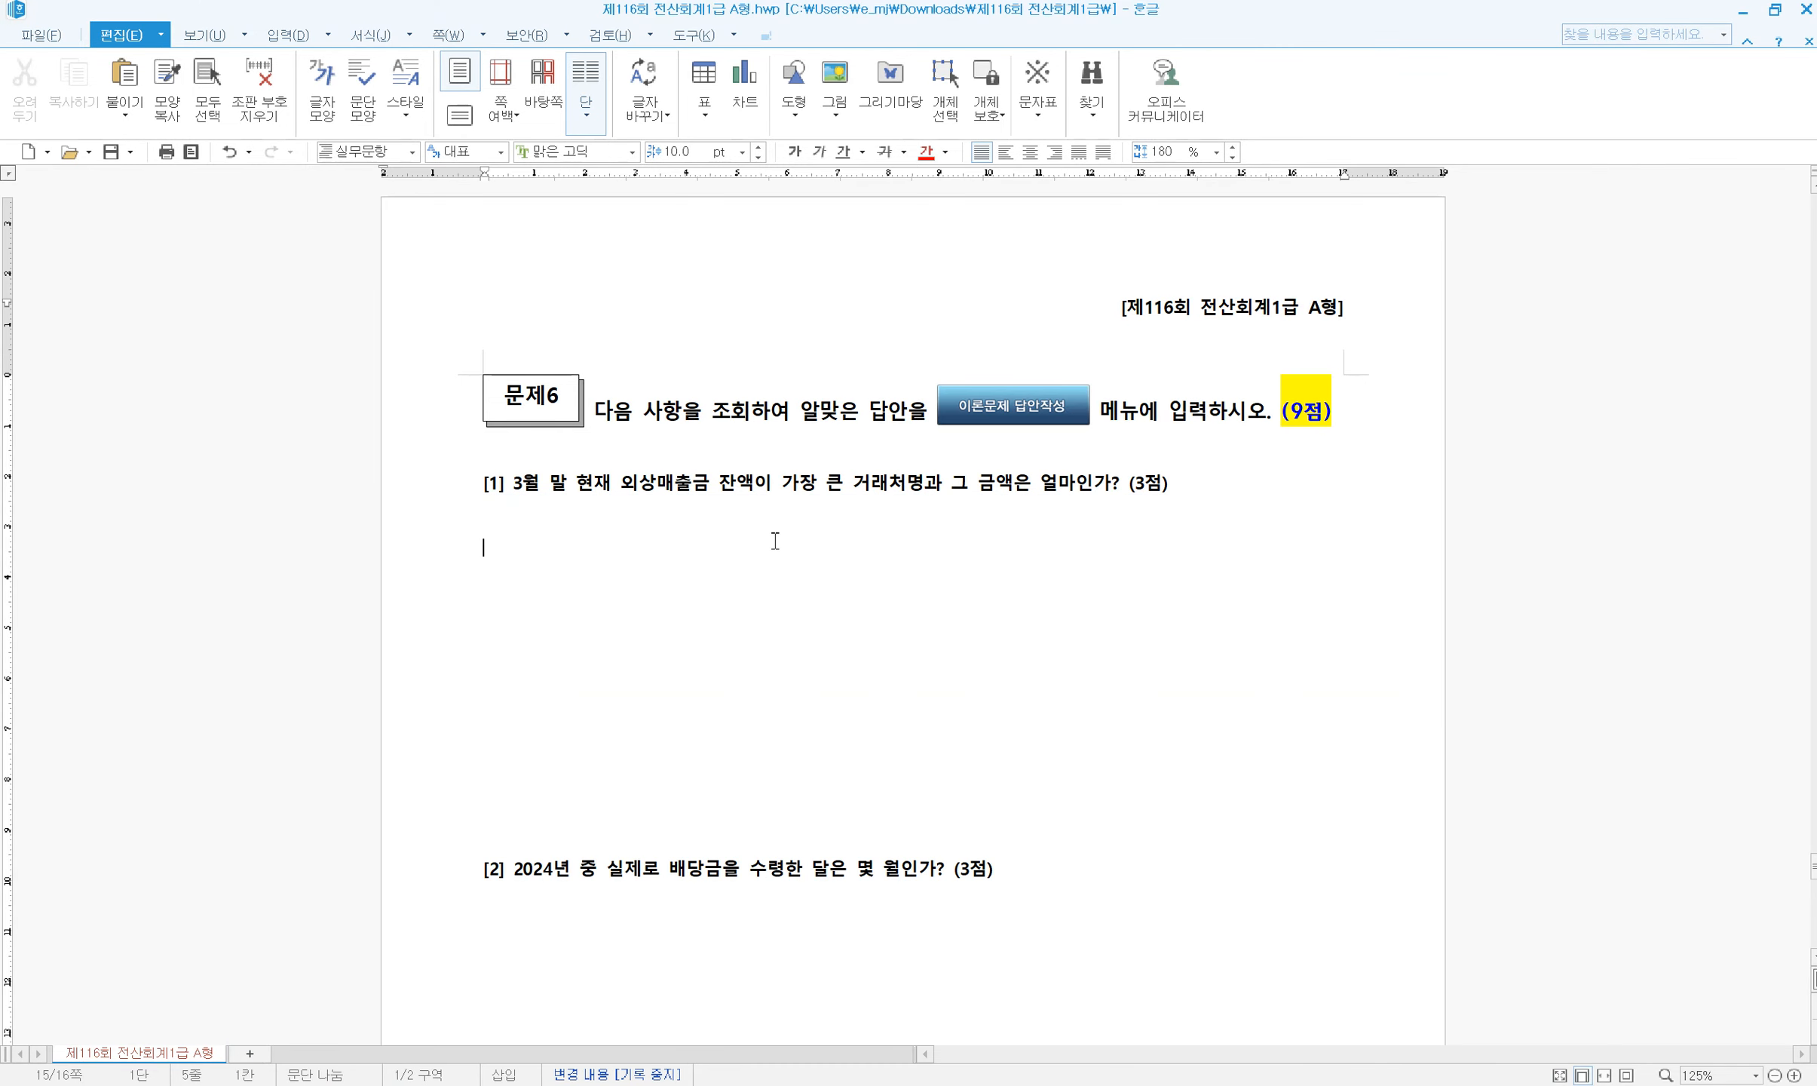
text(양주기업 50,00)
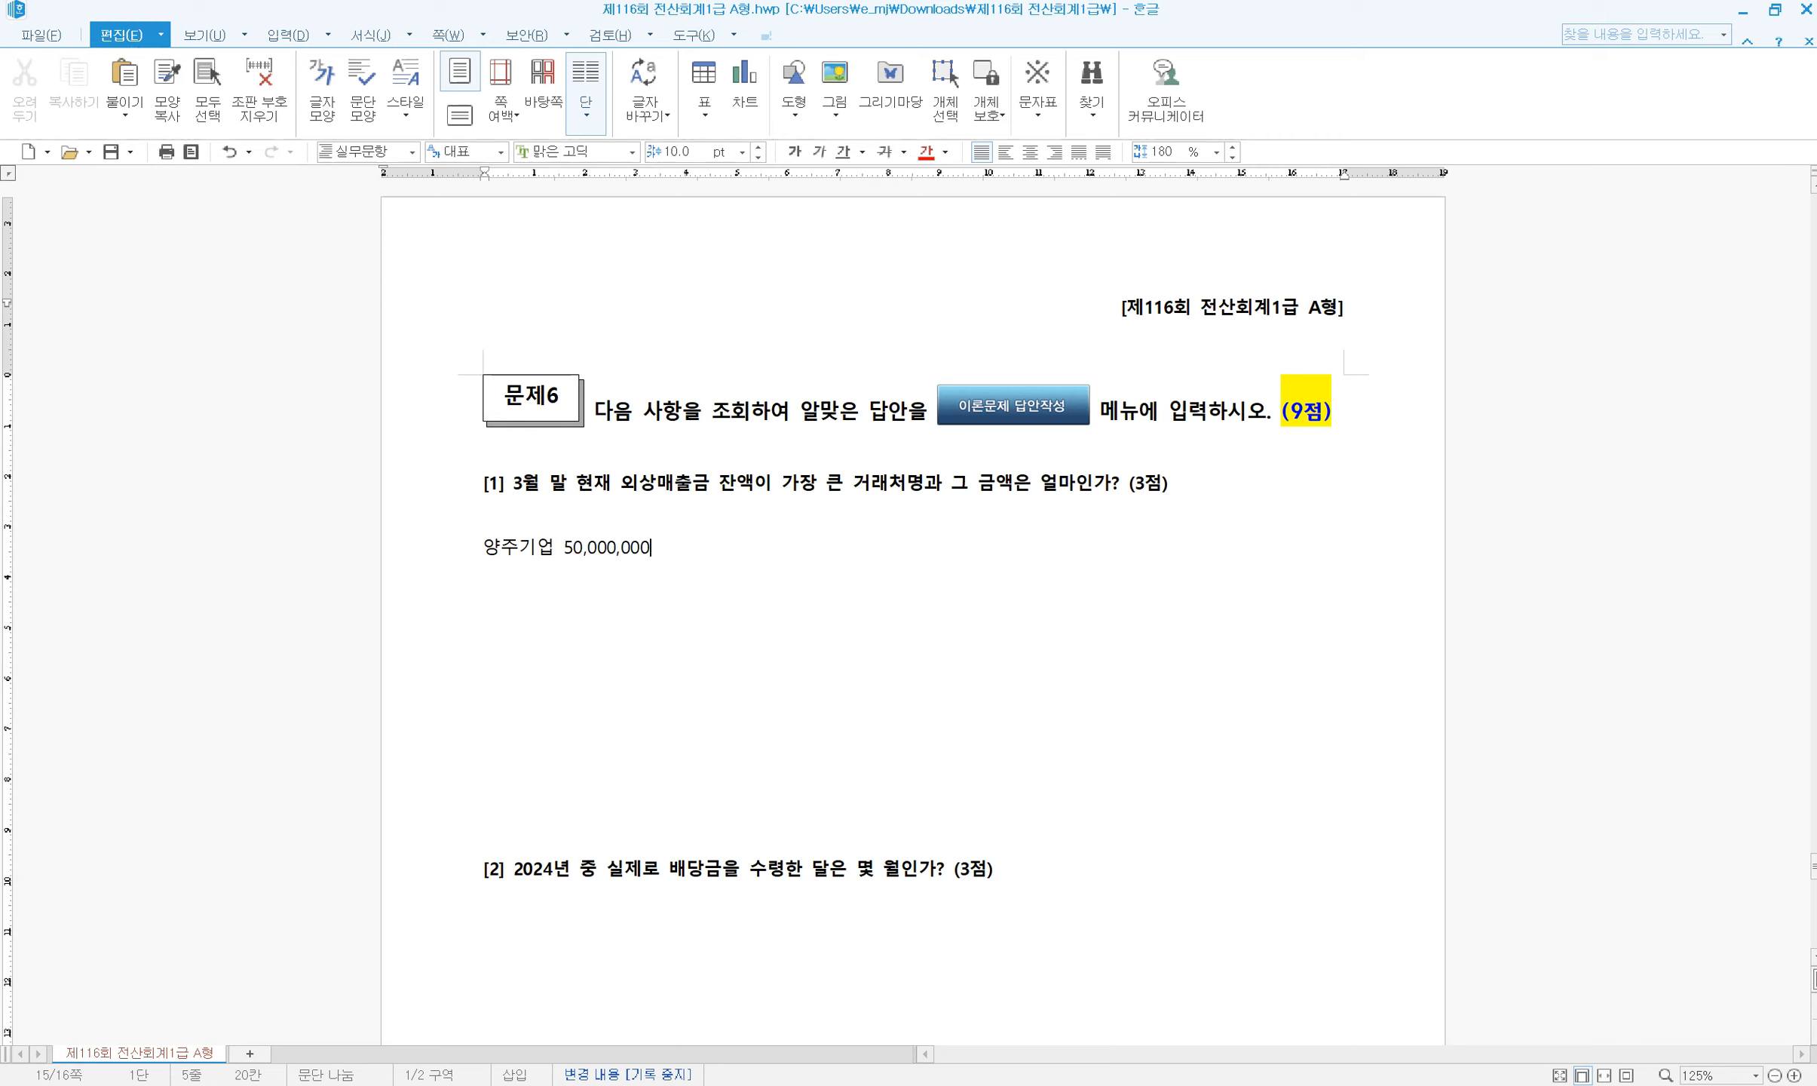
text(0,000)
triple_click(771, 535)
click(487, 717)
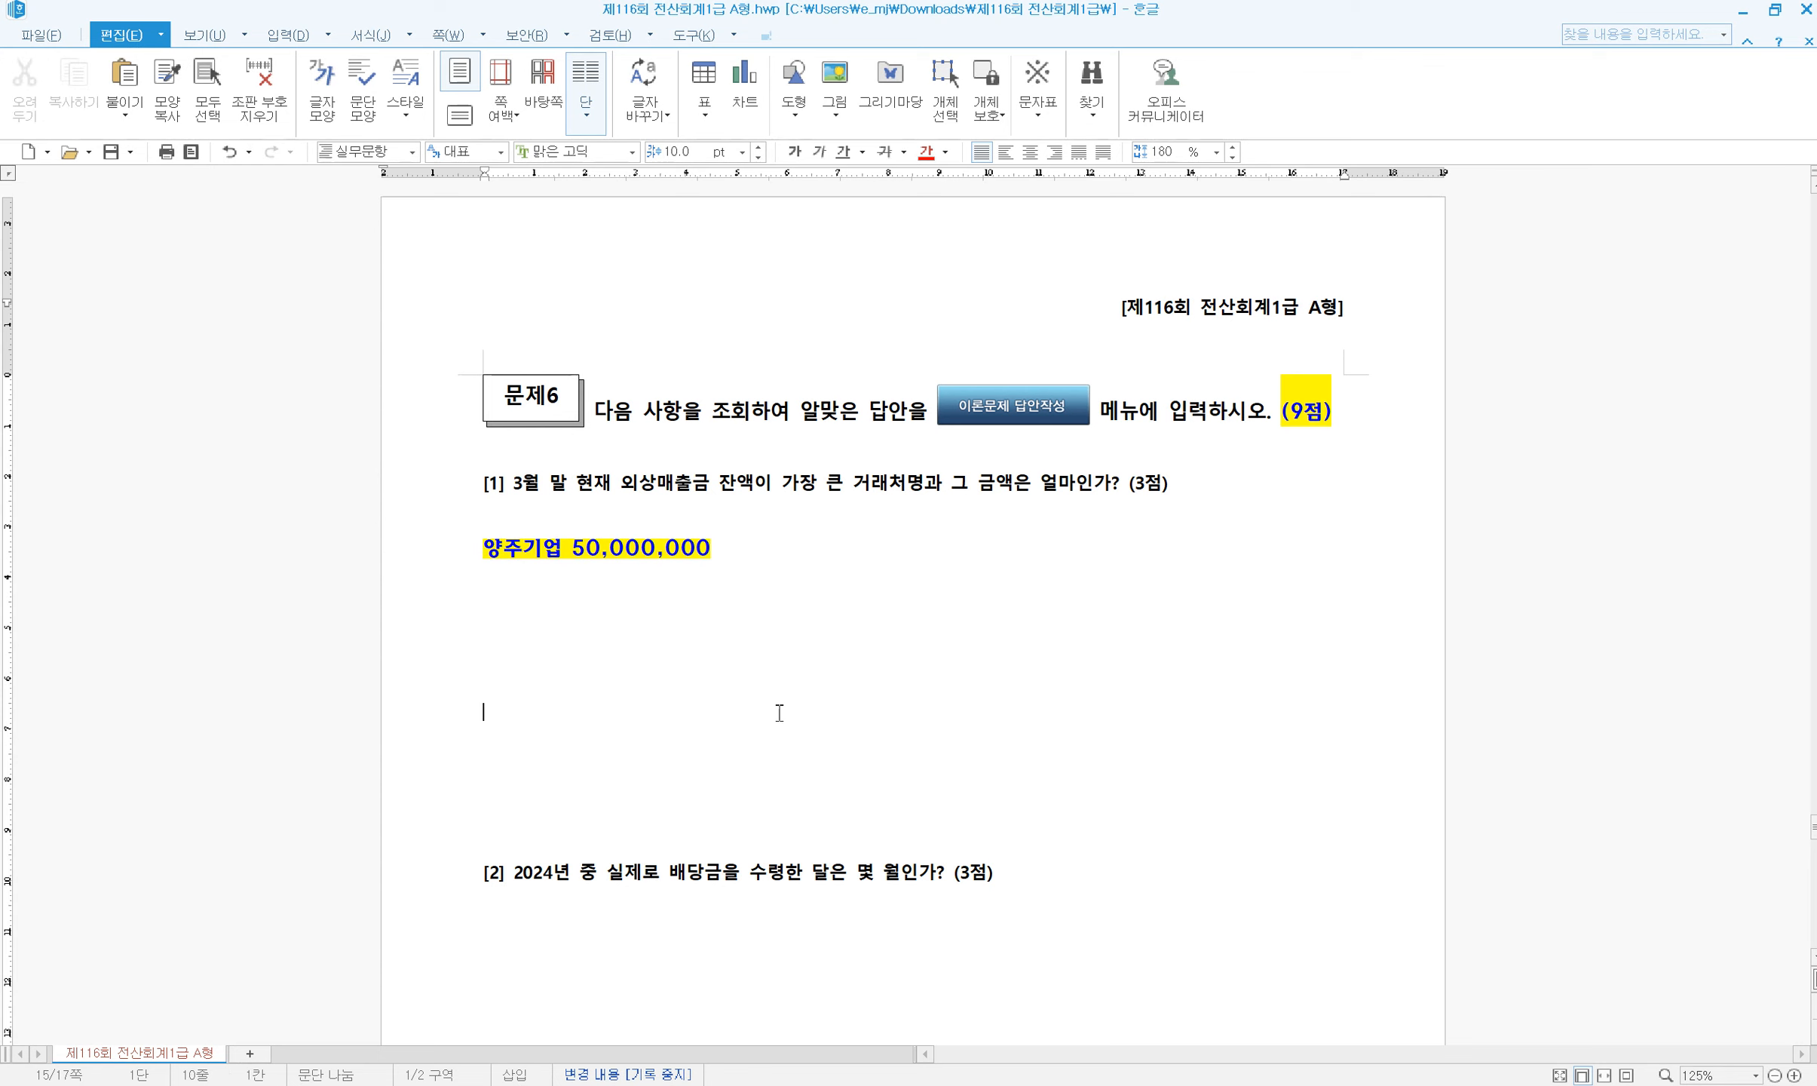
For 문제6 question [2] on the month dividends were received, close the 거래처원장 and open the 계정별원장
scroll(706, 742, down, 3)
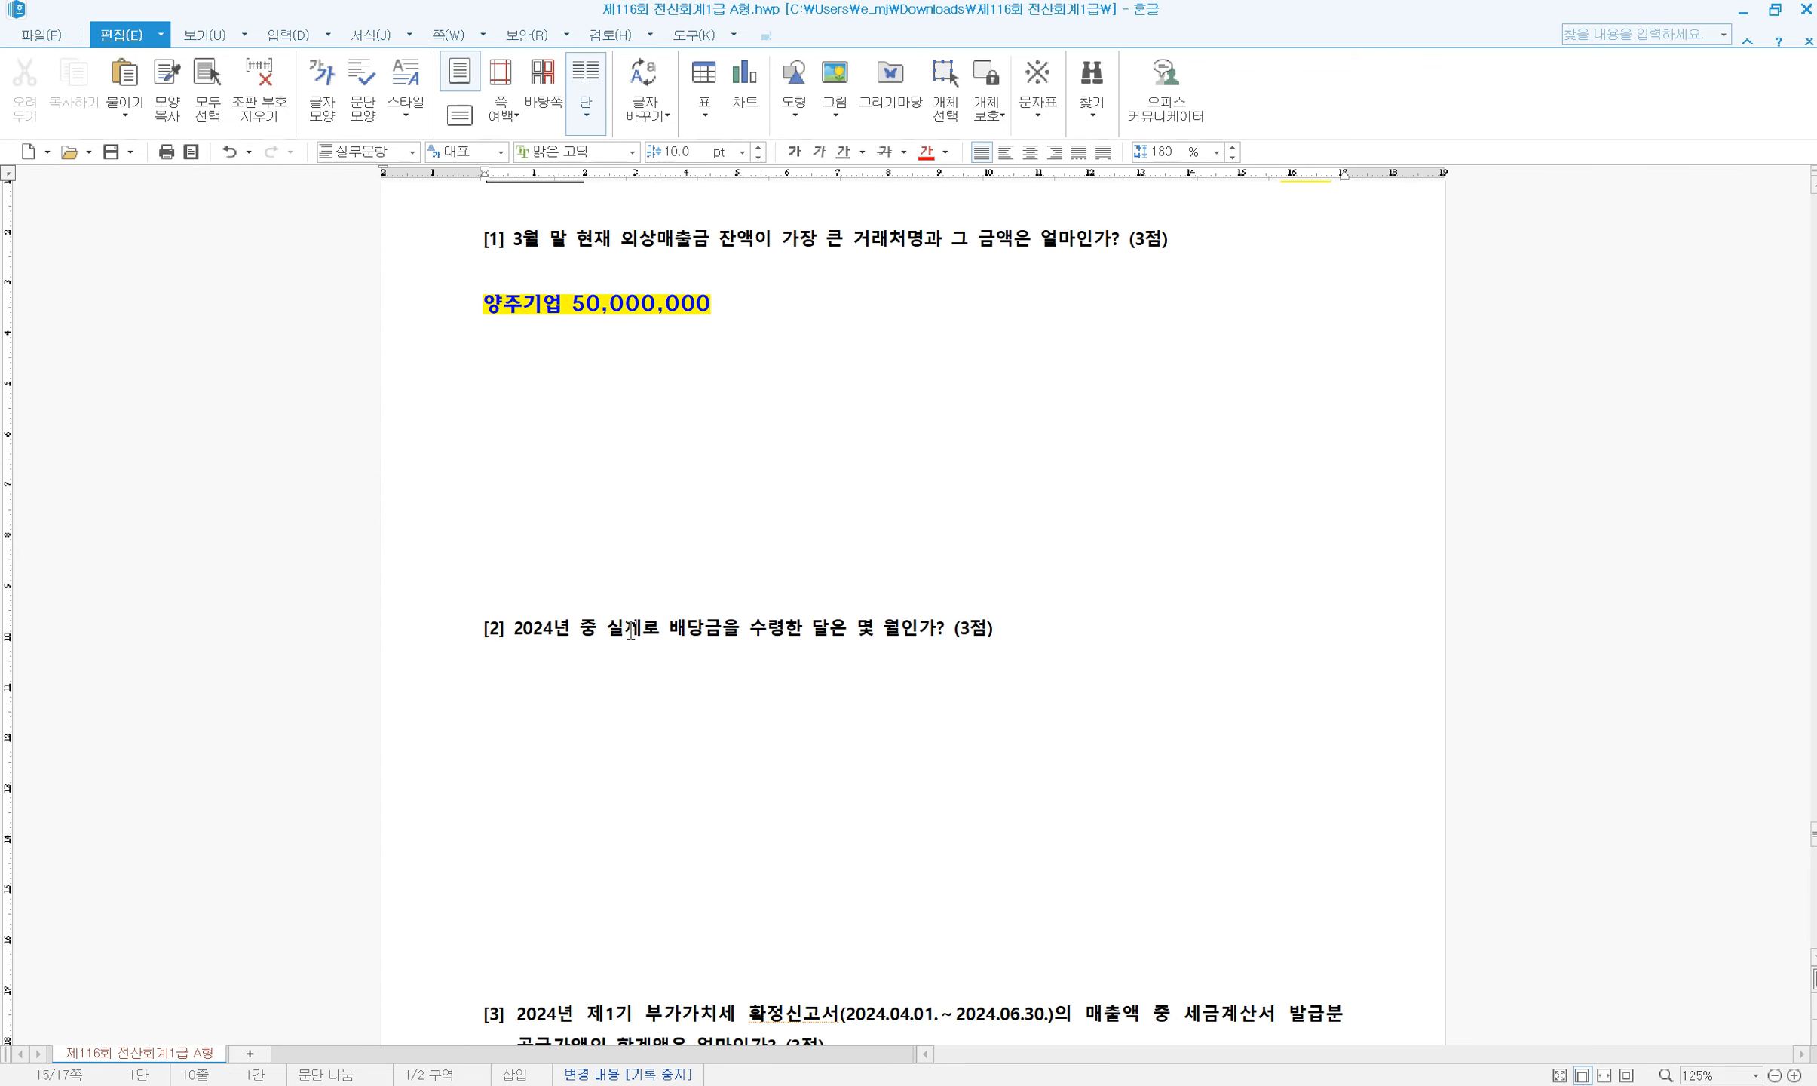
drag(631, 630, 809, 632)
click(848, 630)
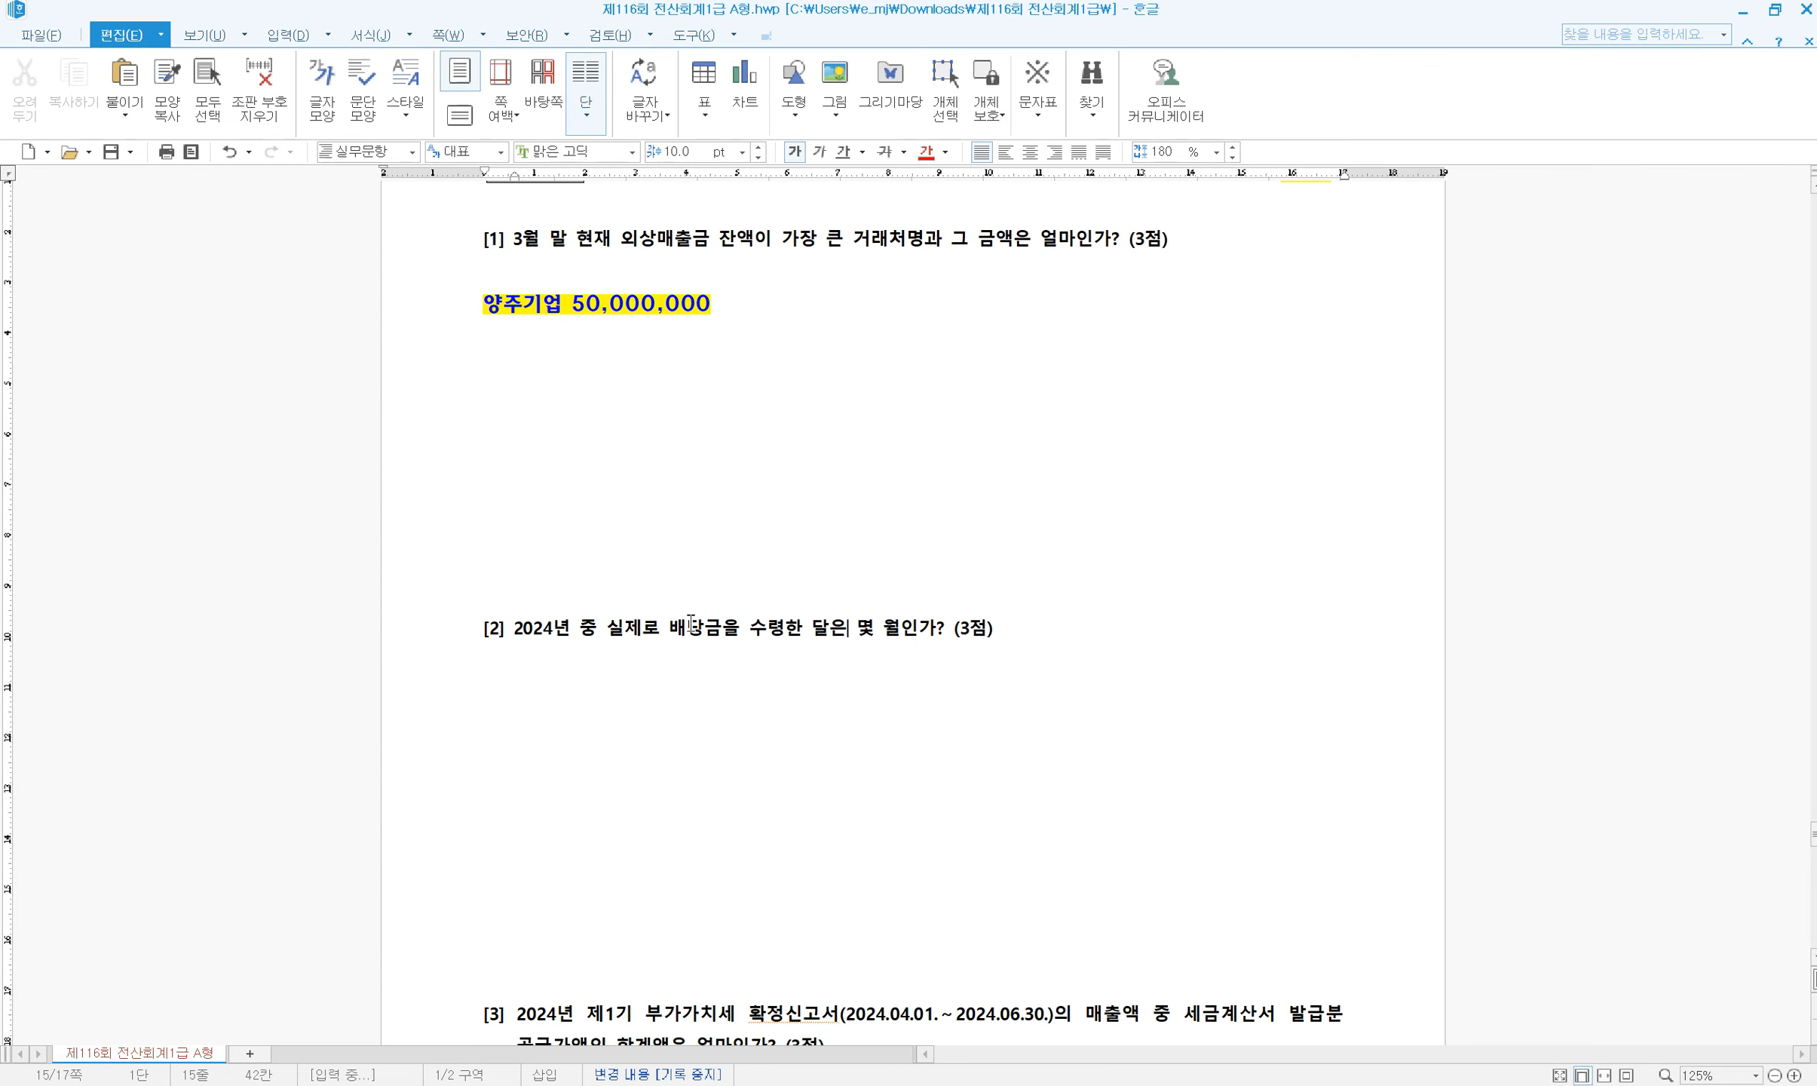
drag(691, 628, 843, 629)
click(905, 628)
key(alt+Tab)
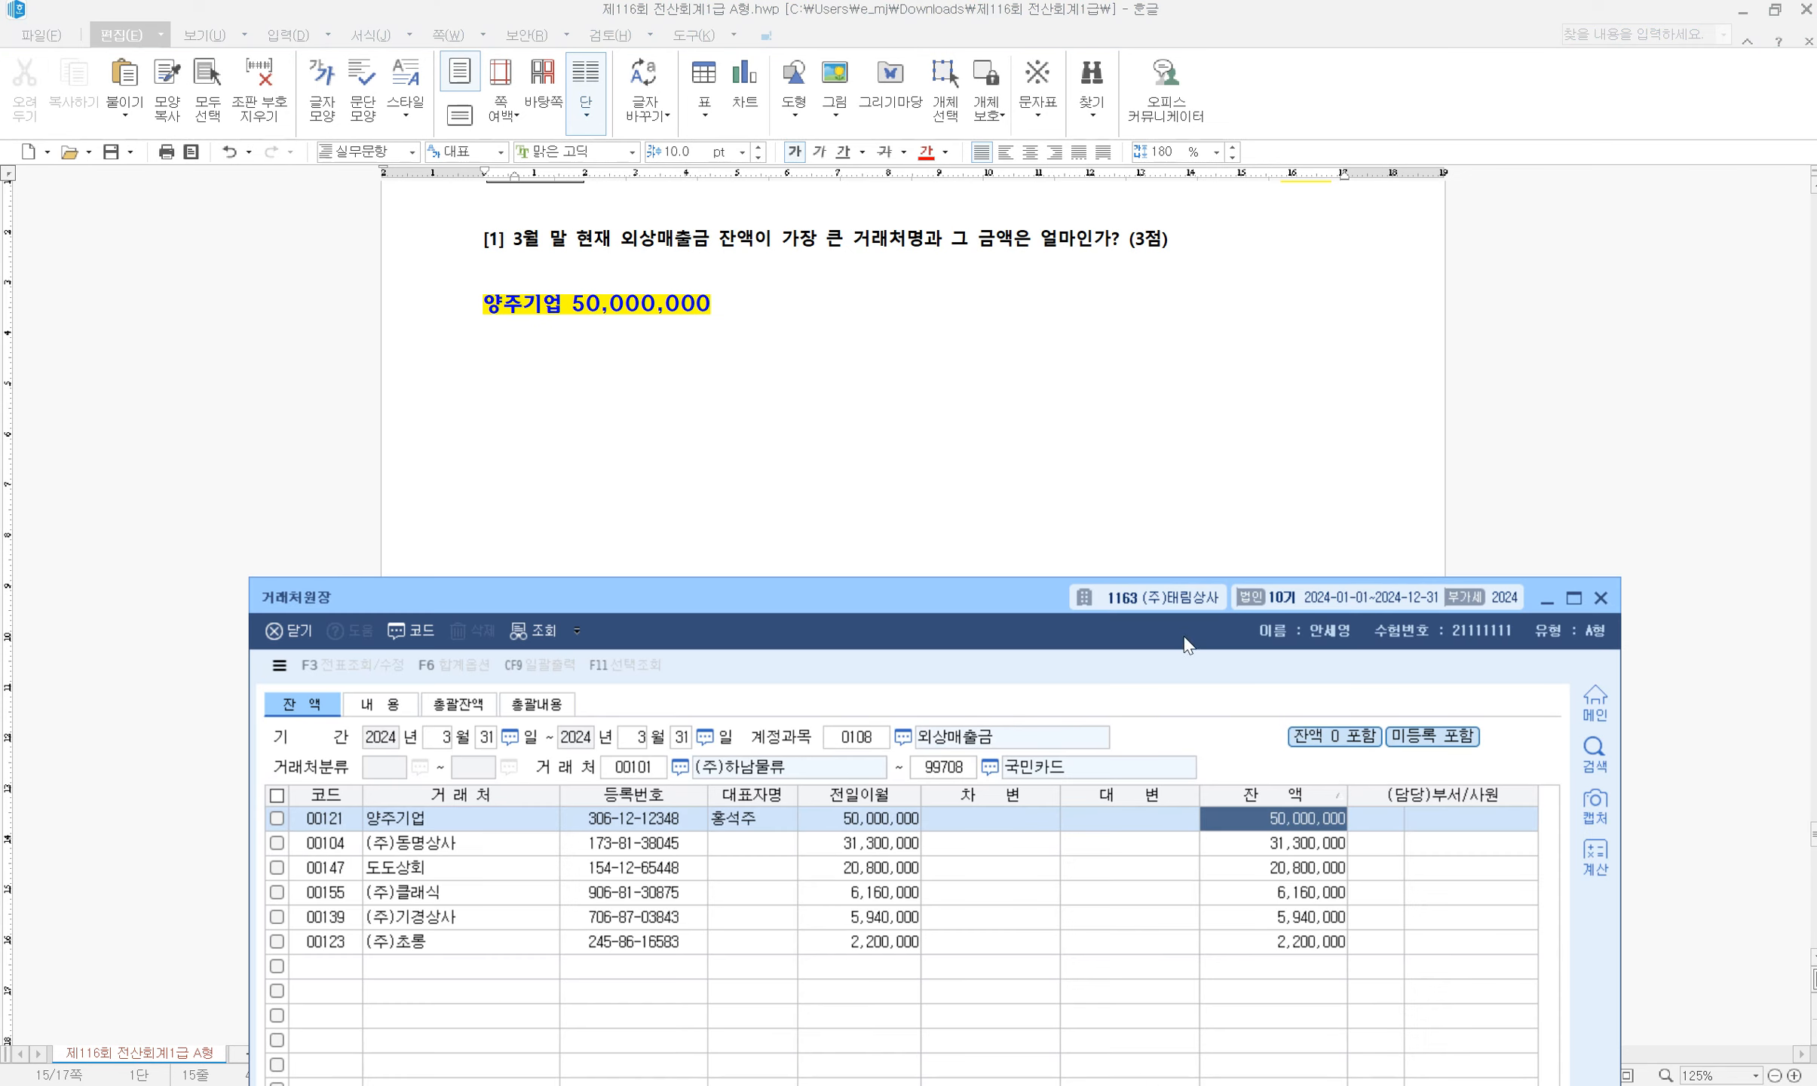
click(1606, 602)
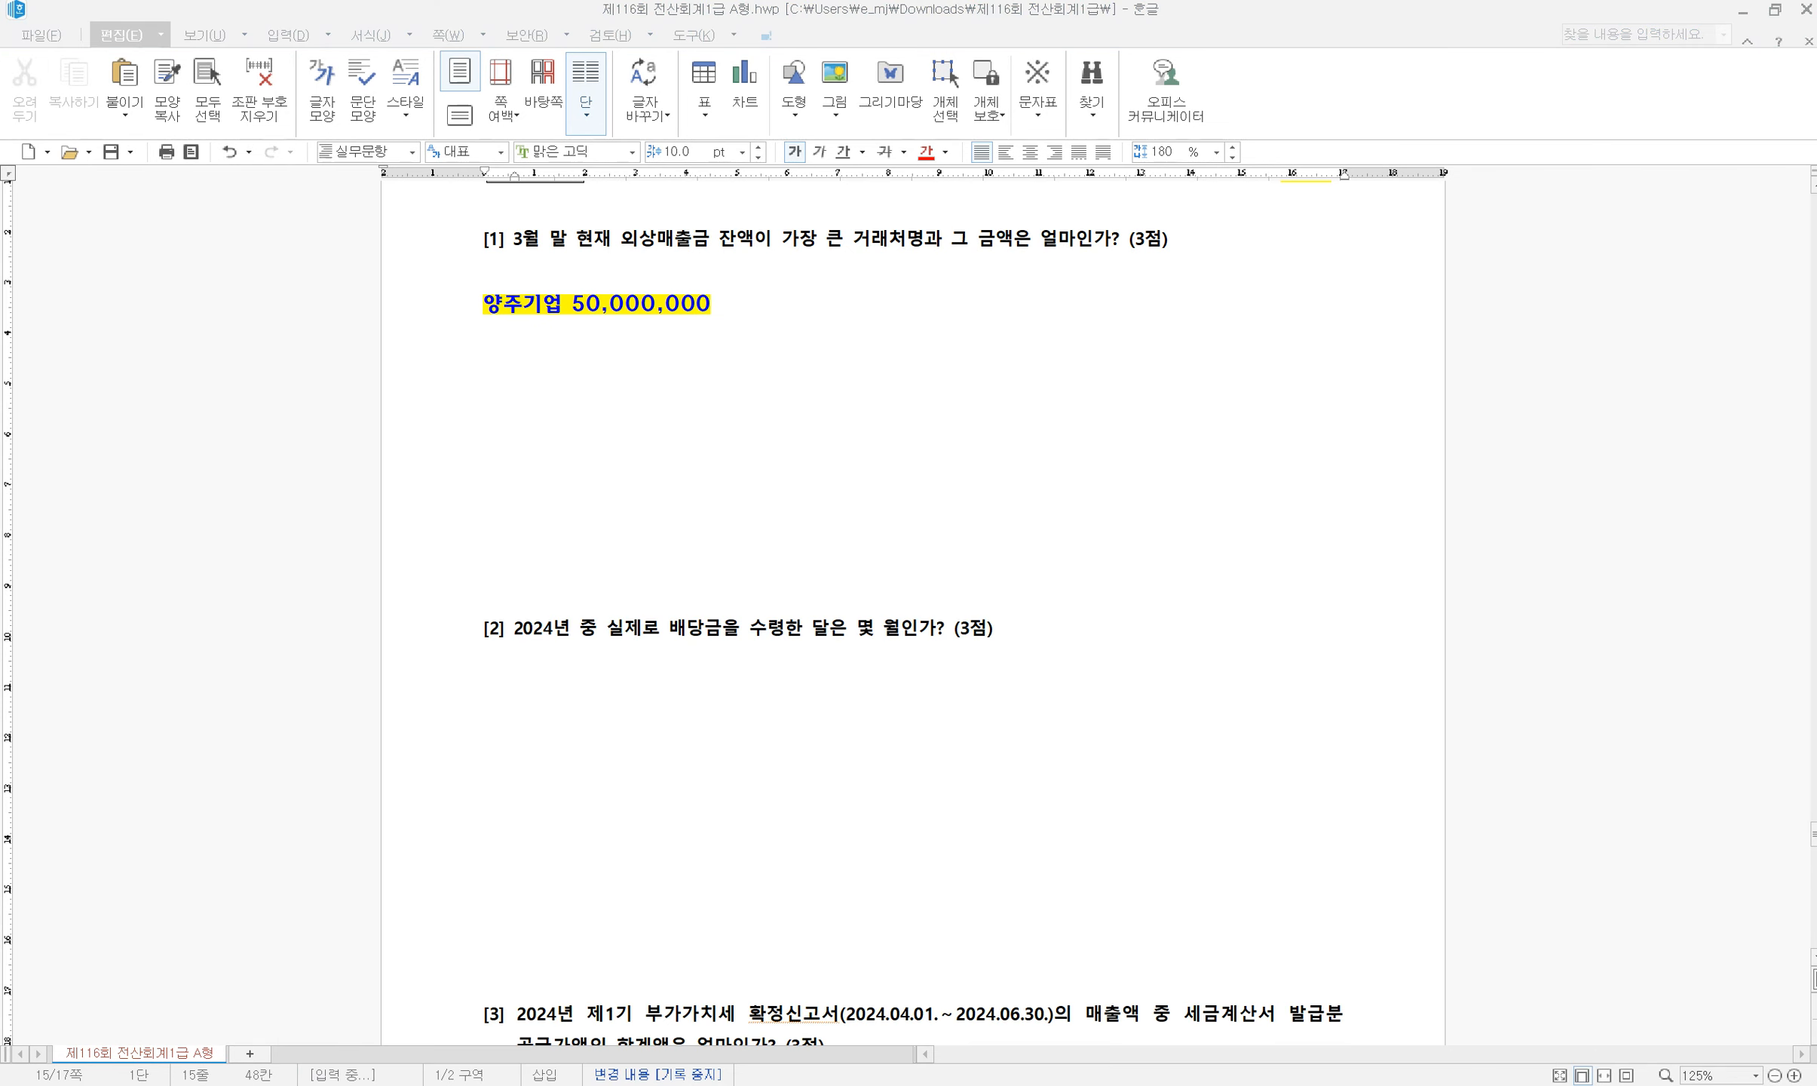
key(alt+Tab)
click(1015, 729)
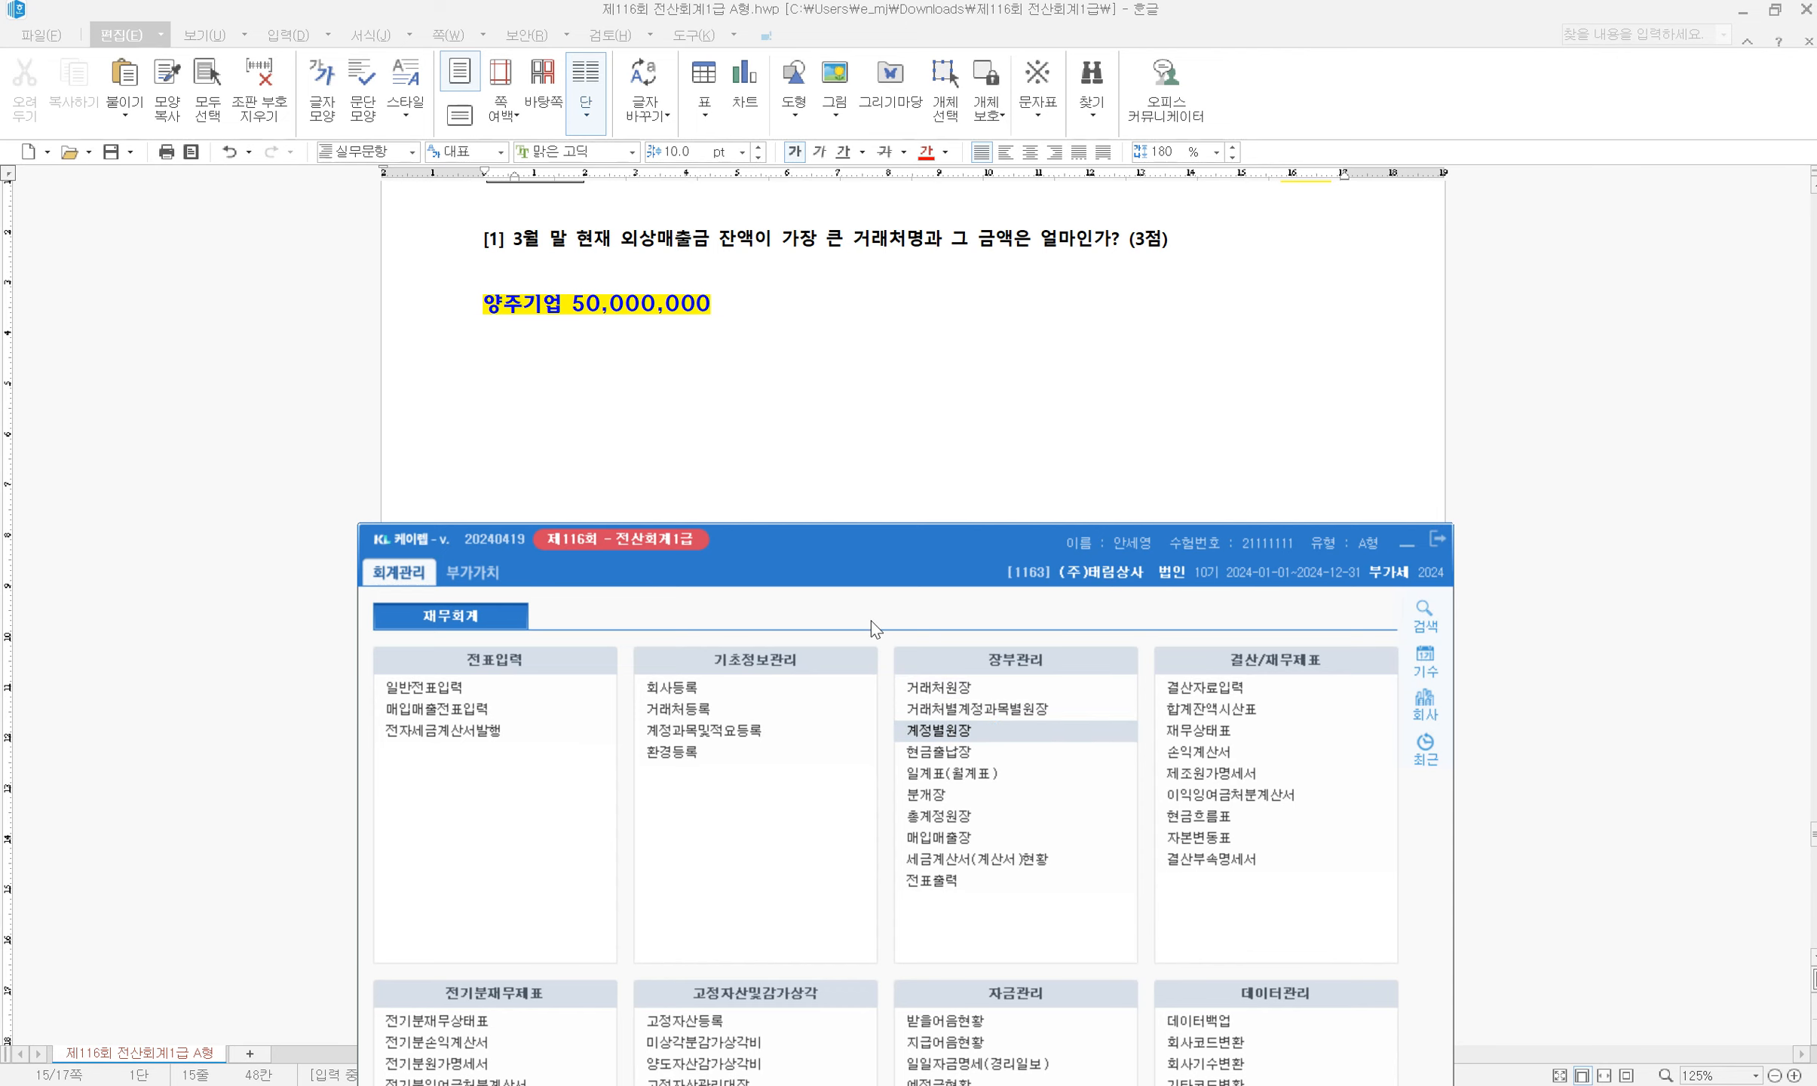
Set the 계정별원장 period from January 1 to December 31, 2024
text(1)
key(Return)
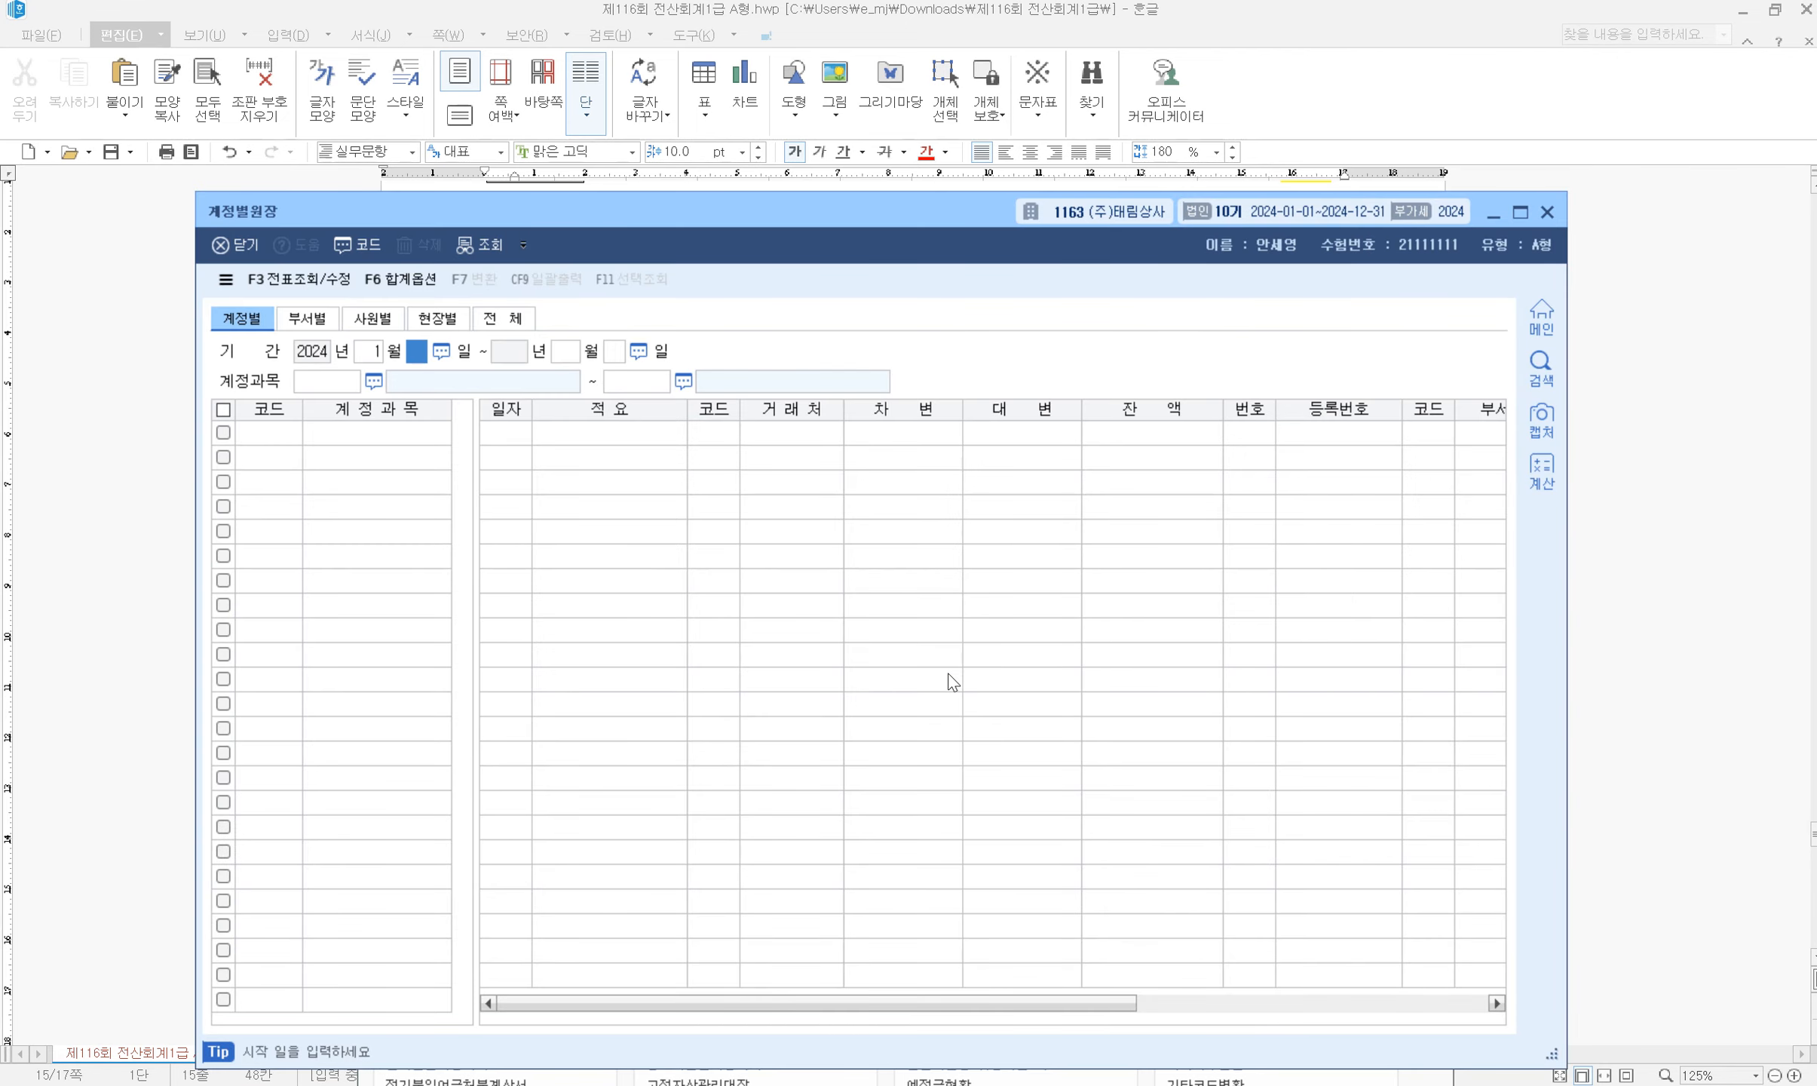
key(Return)
text(12)
key(Return)
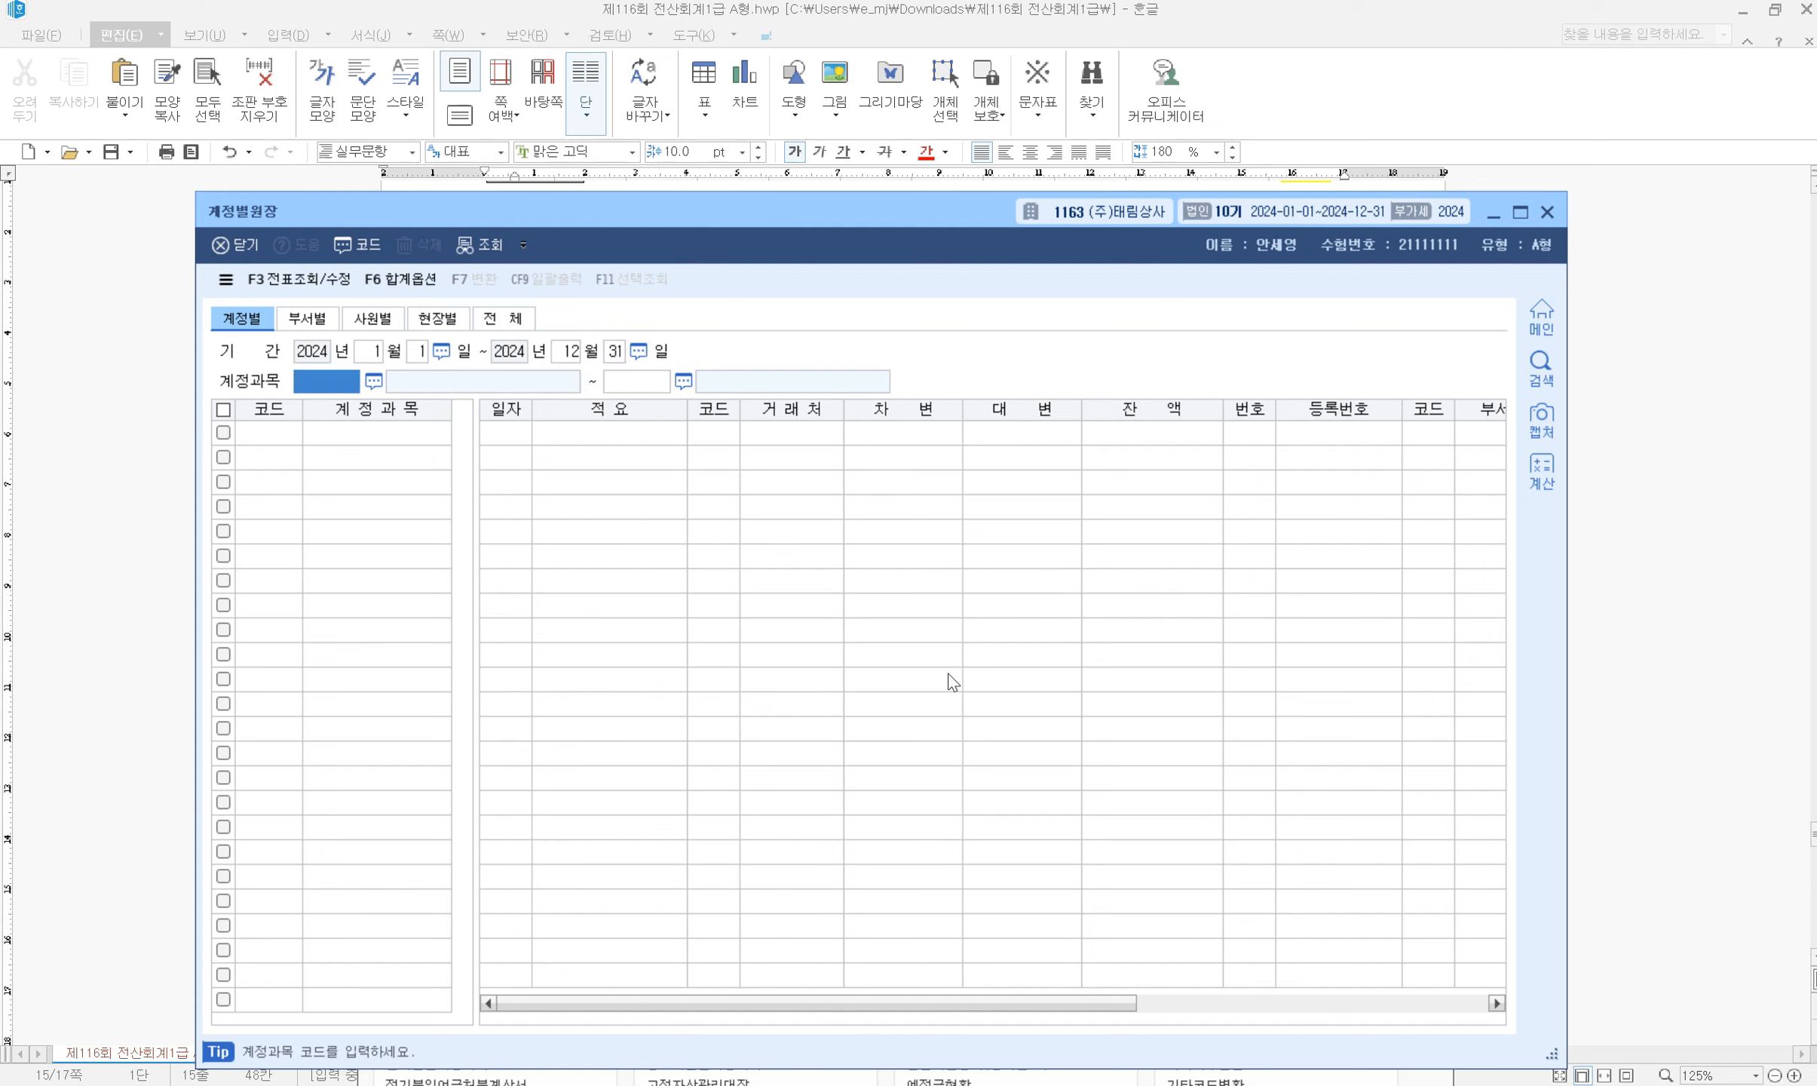
Search the account codes for 배당 and query the ledger for 0903 배당금수익 as both start and end account
key(F2)
text(배당)
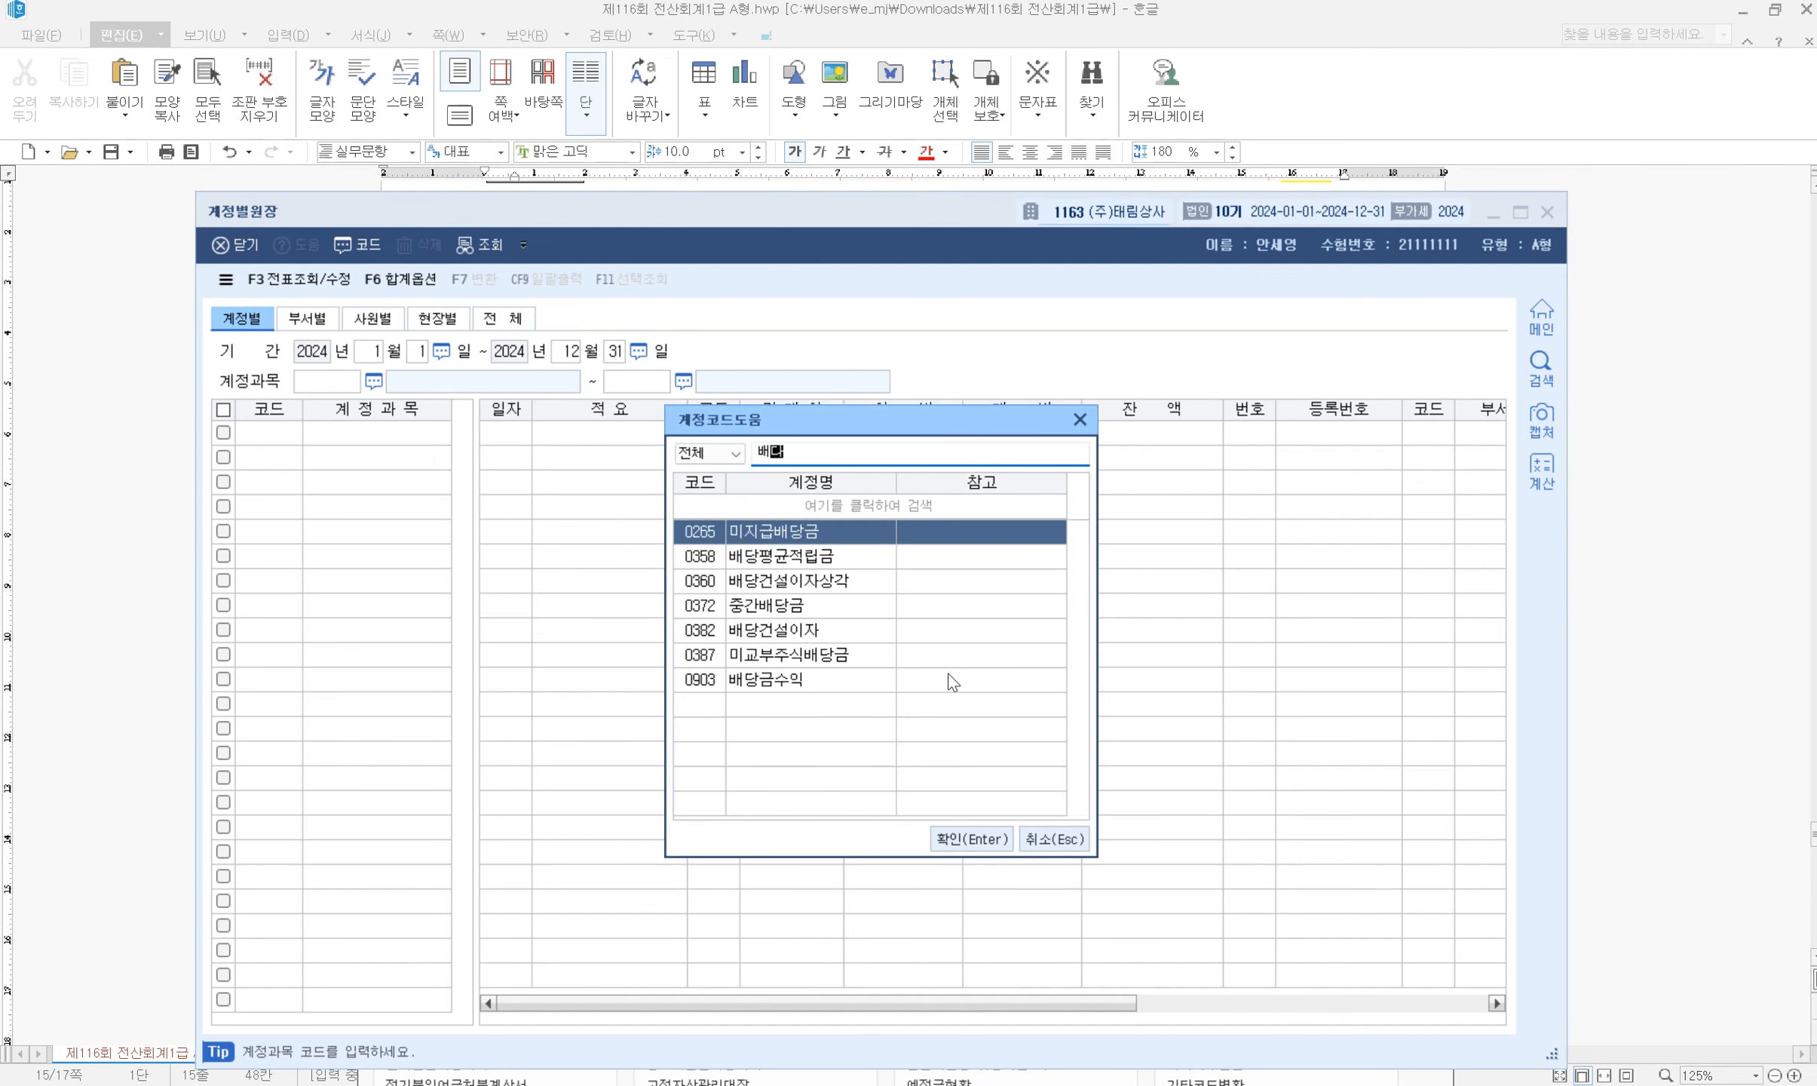
key(Down)
key(Down)
key(Down)
key(Down)
key(Down)
key(Down)
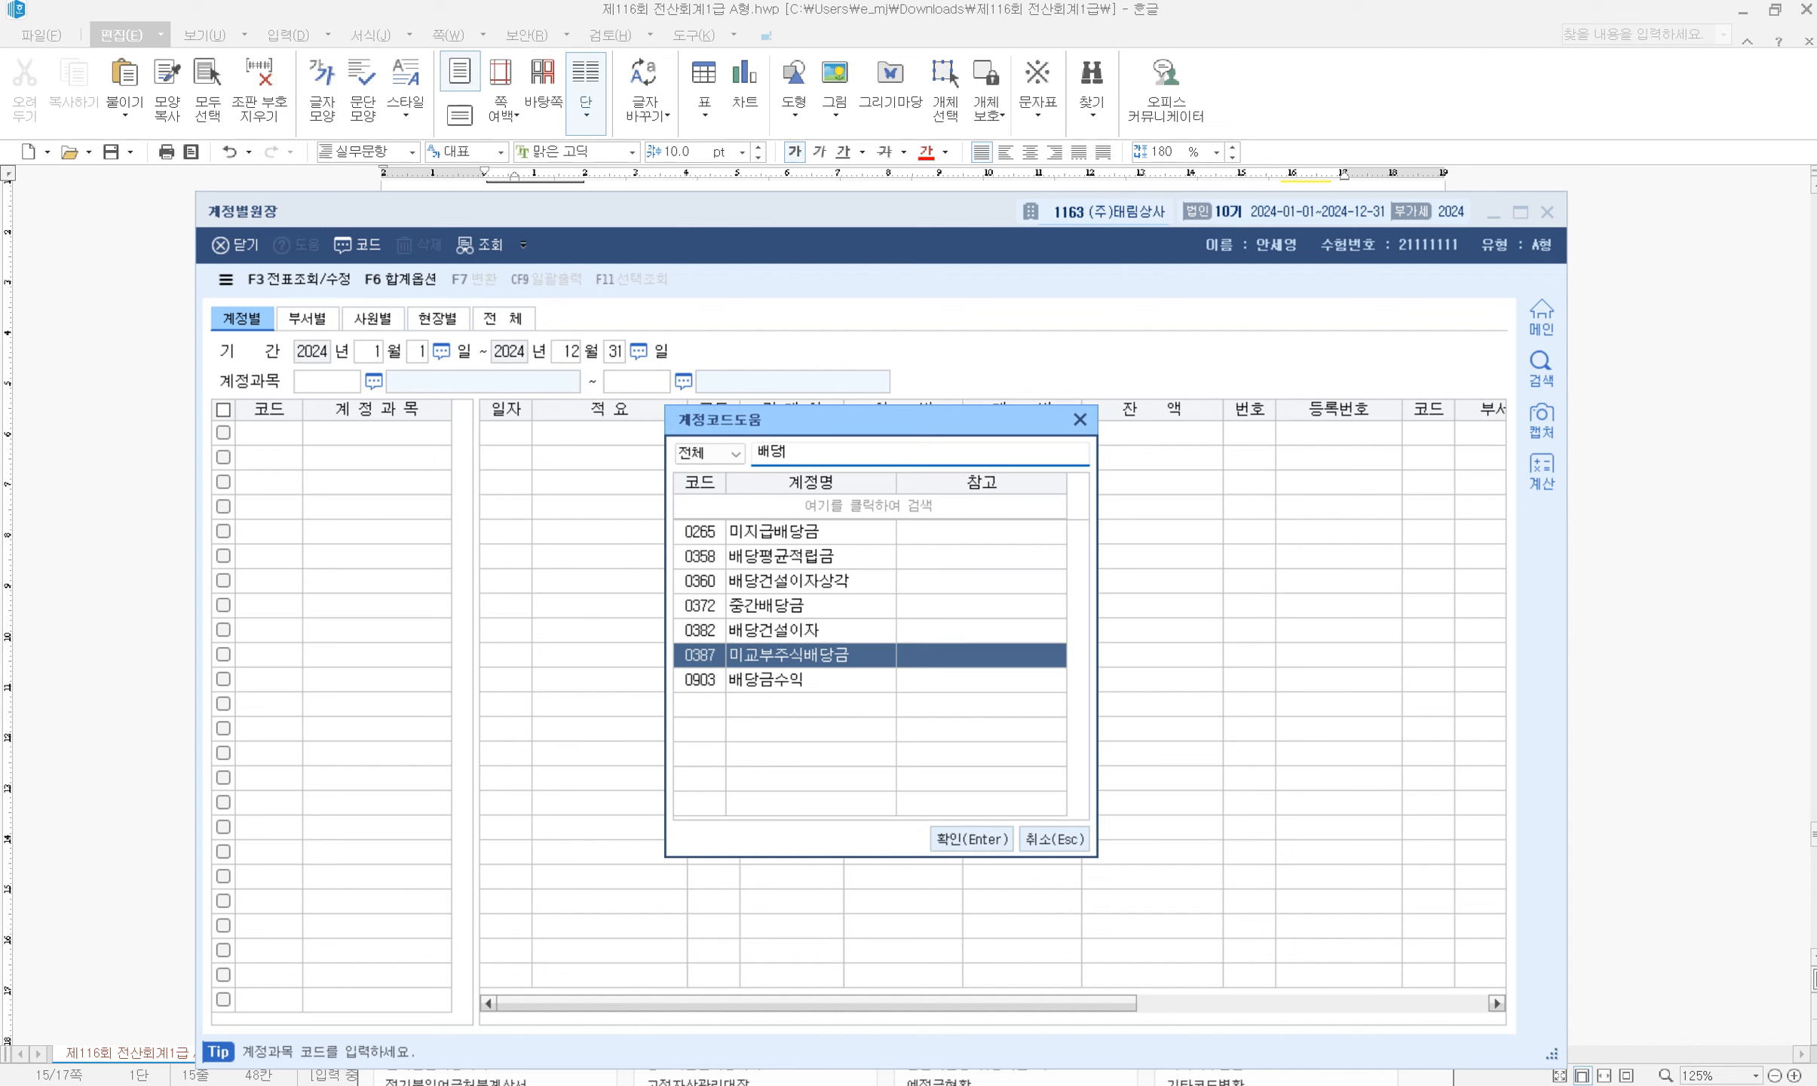
key(Return)
key(Return)
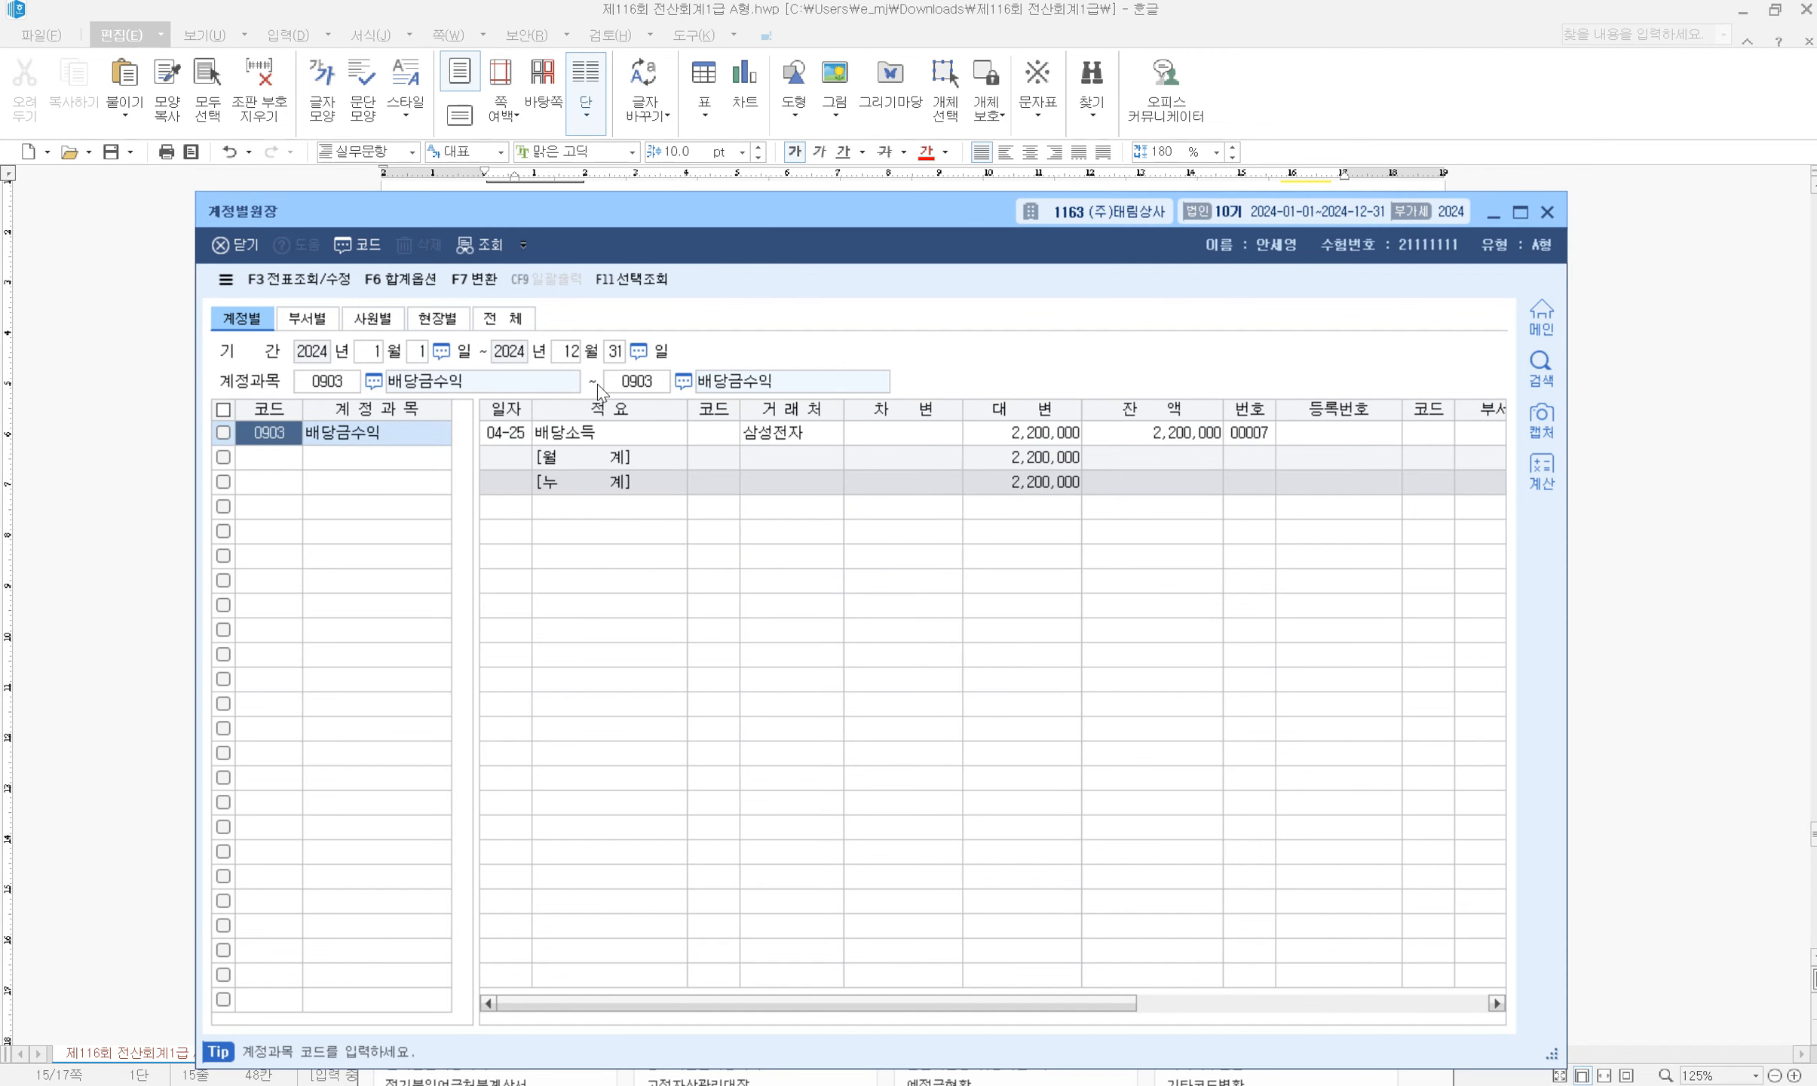
Check the dividend entry's date and write "4월" under 문제6 question [2], formatted bold blue with yellow highlighting
click(582, 443)
click(798, 433)
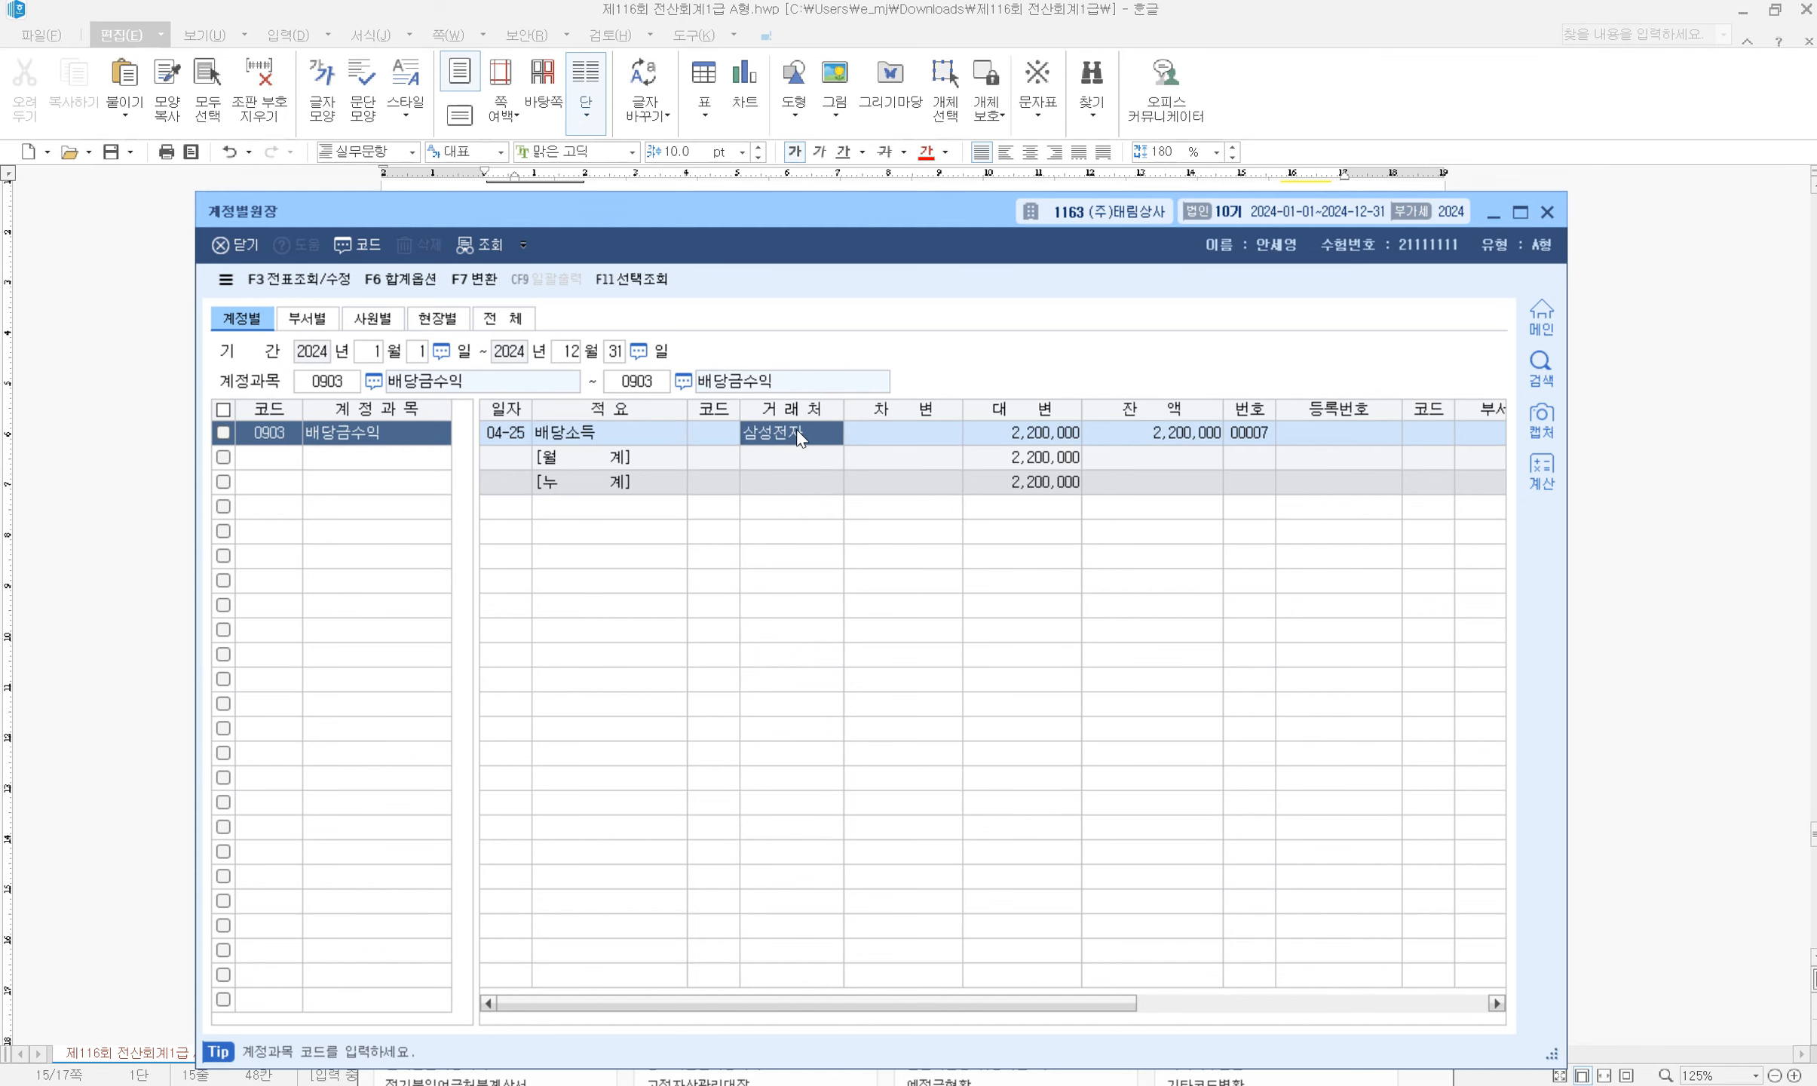
click(844, 190)
click(601, 743)
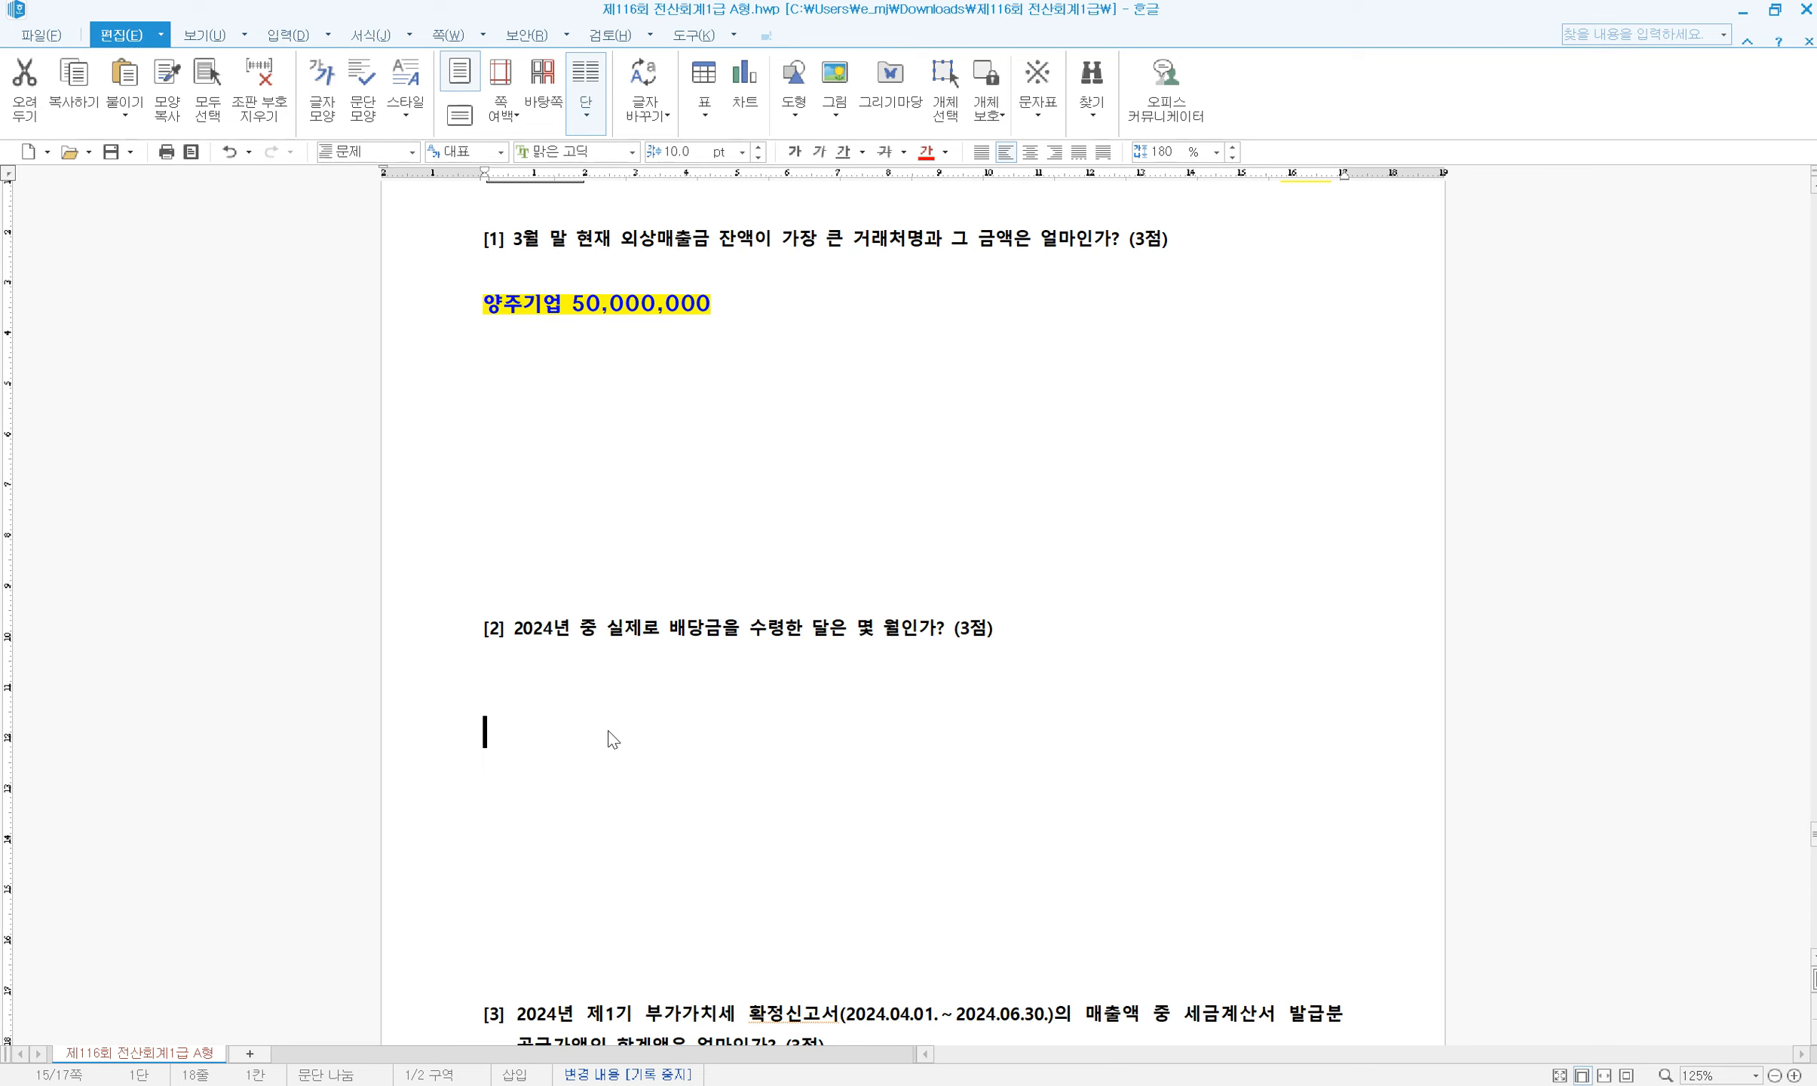
text(4월)
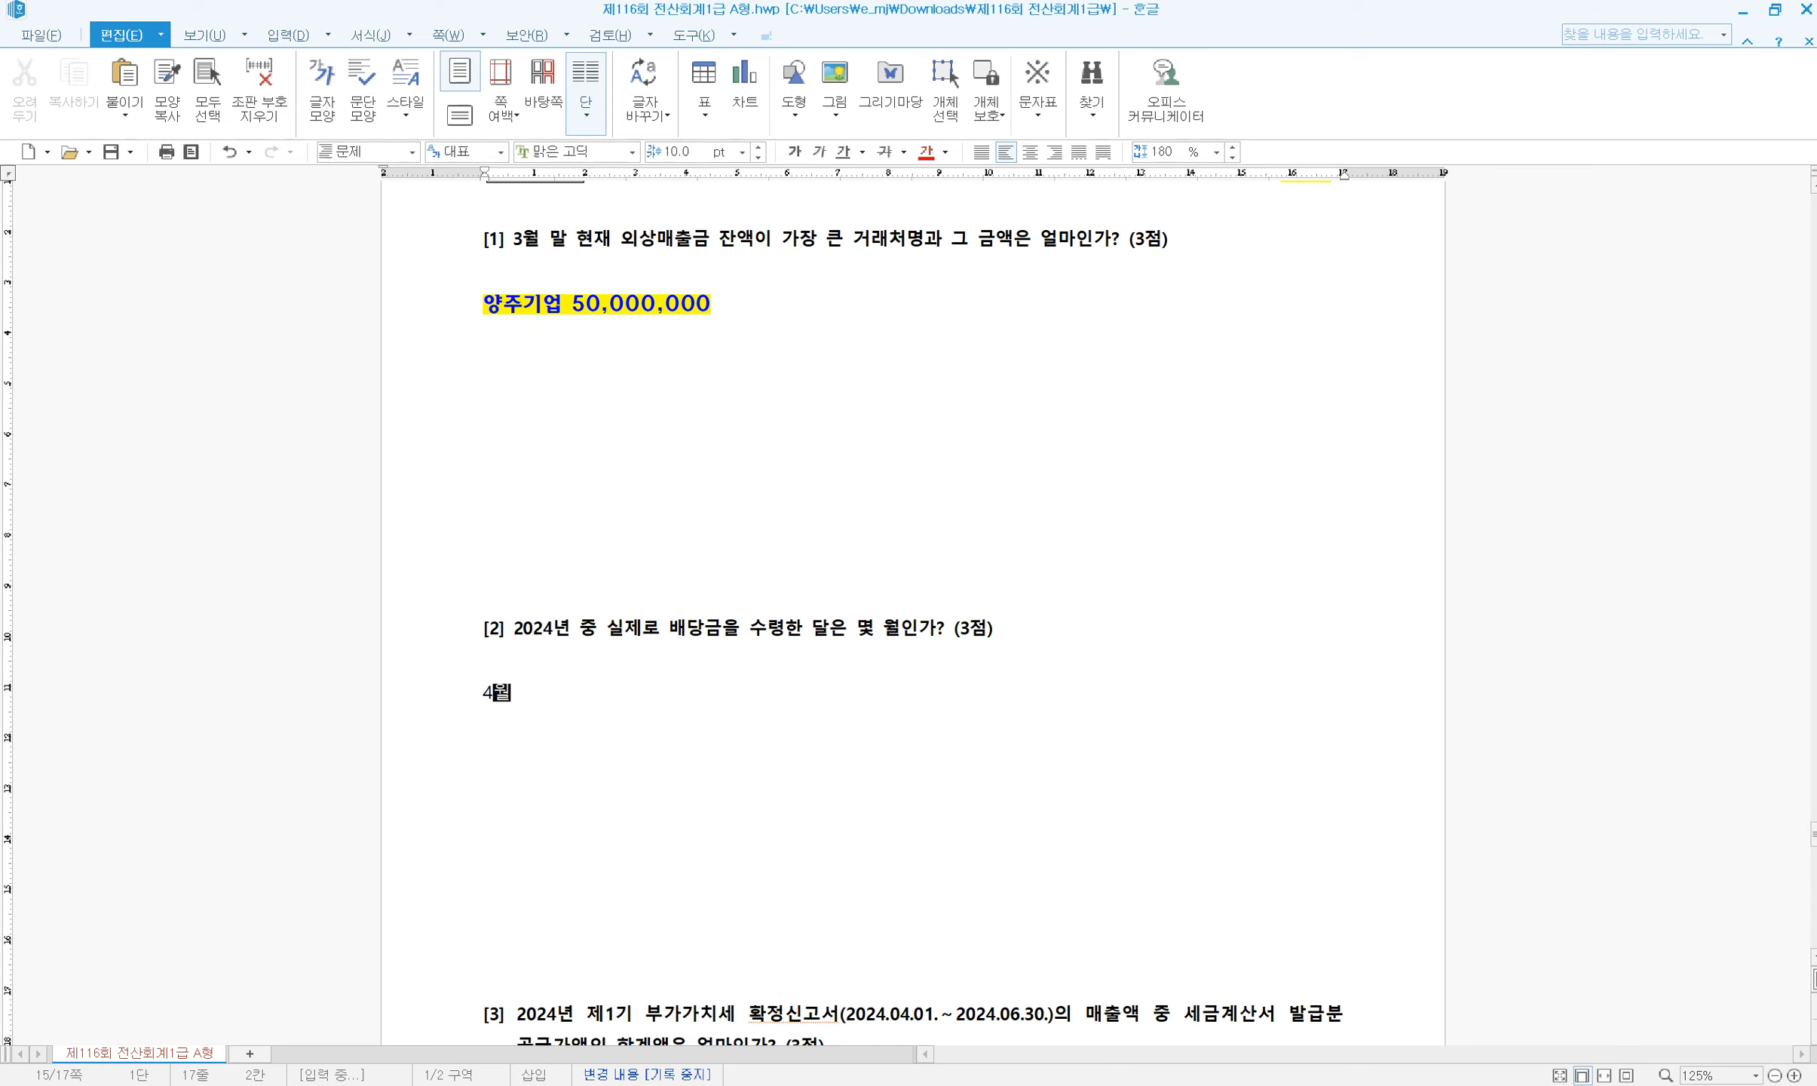
key(Return)
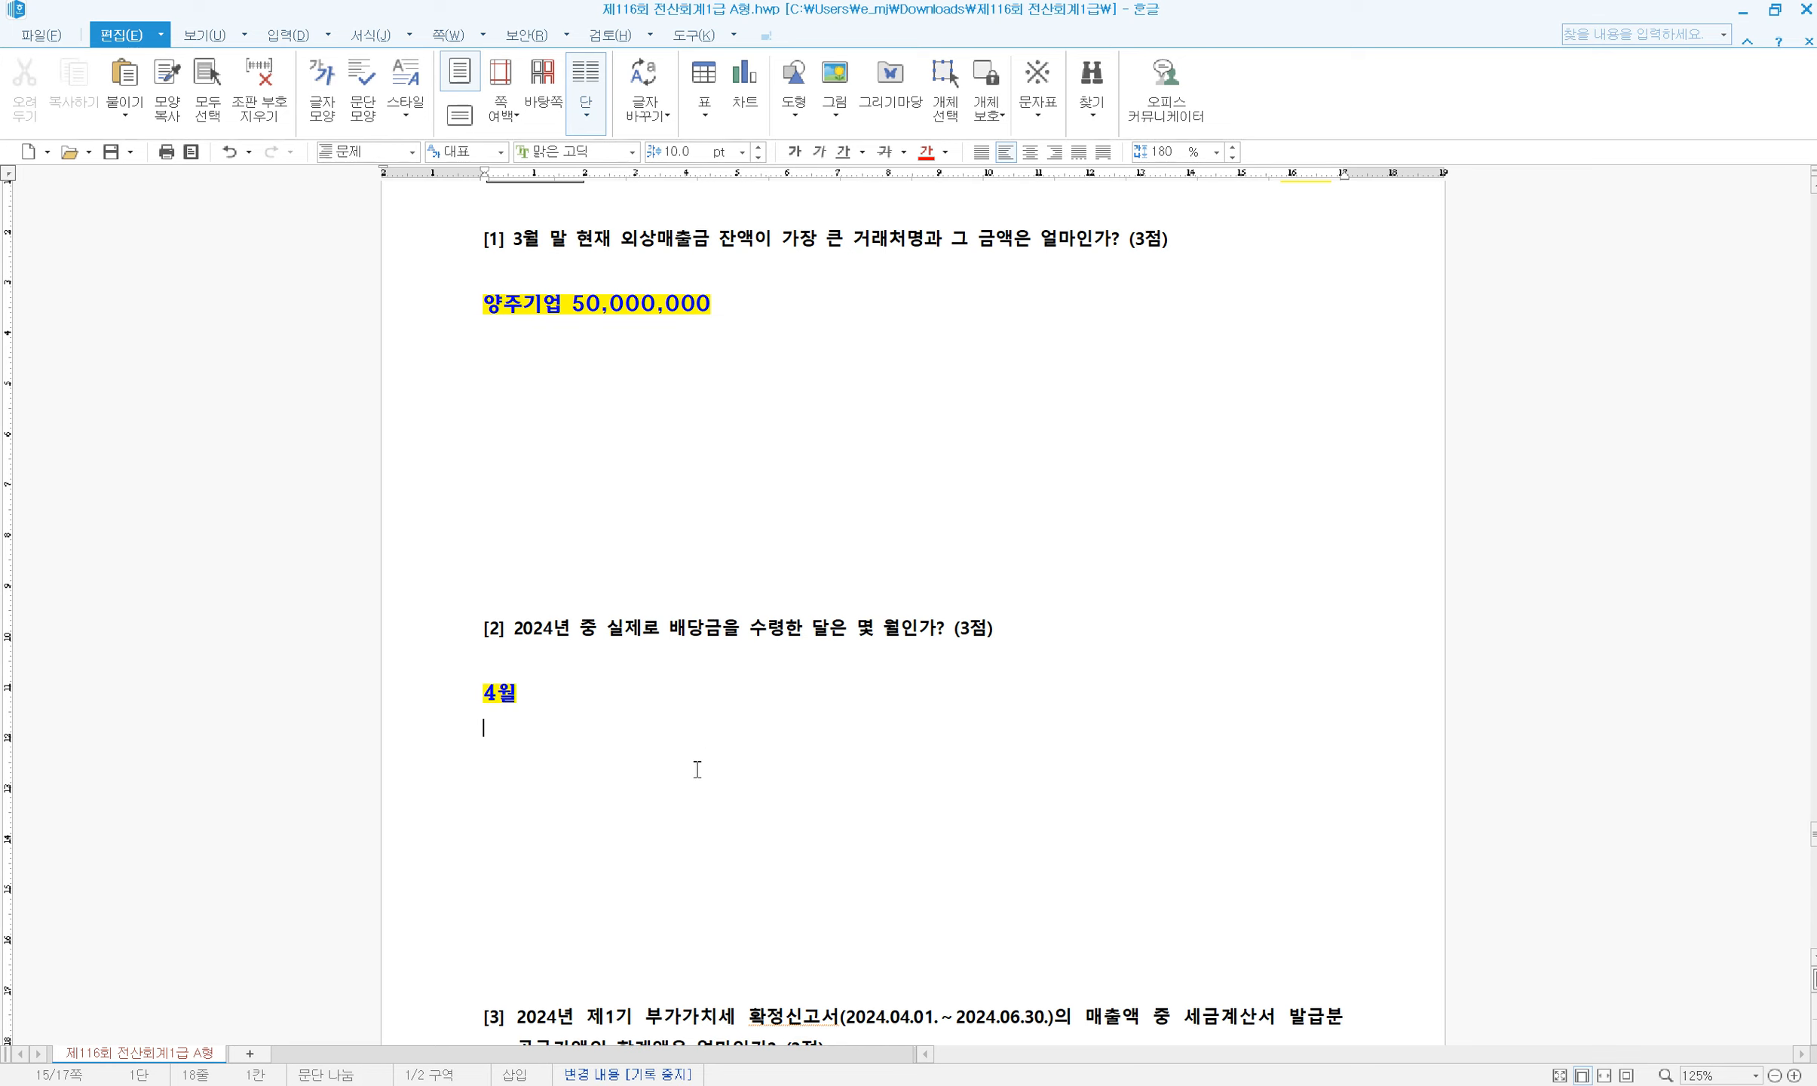
Read 문제6 question [3] about the total supply value of tax-invoice sales in the 2024 first-term final VAT return
scroll(698, 782, down, 5)
drag(676, 595, 799, 617)
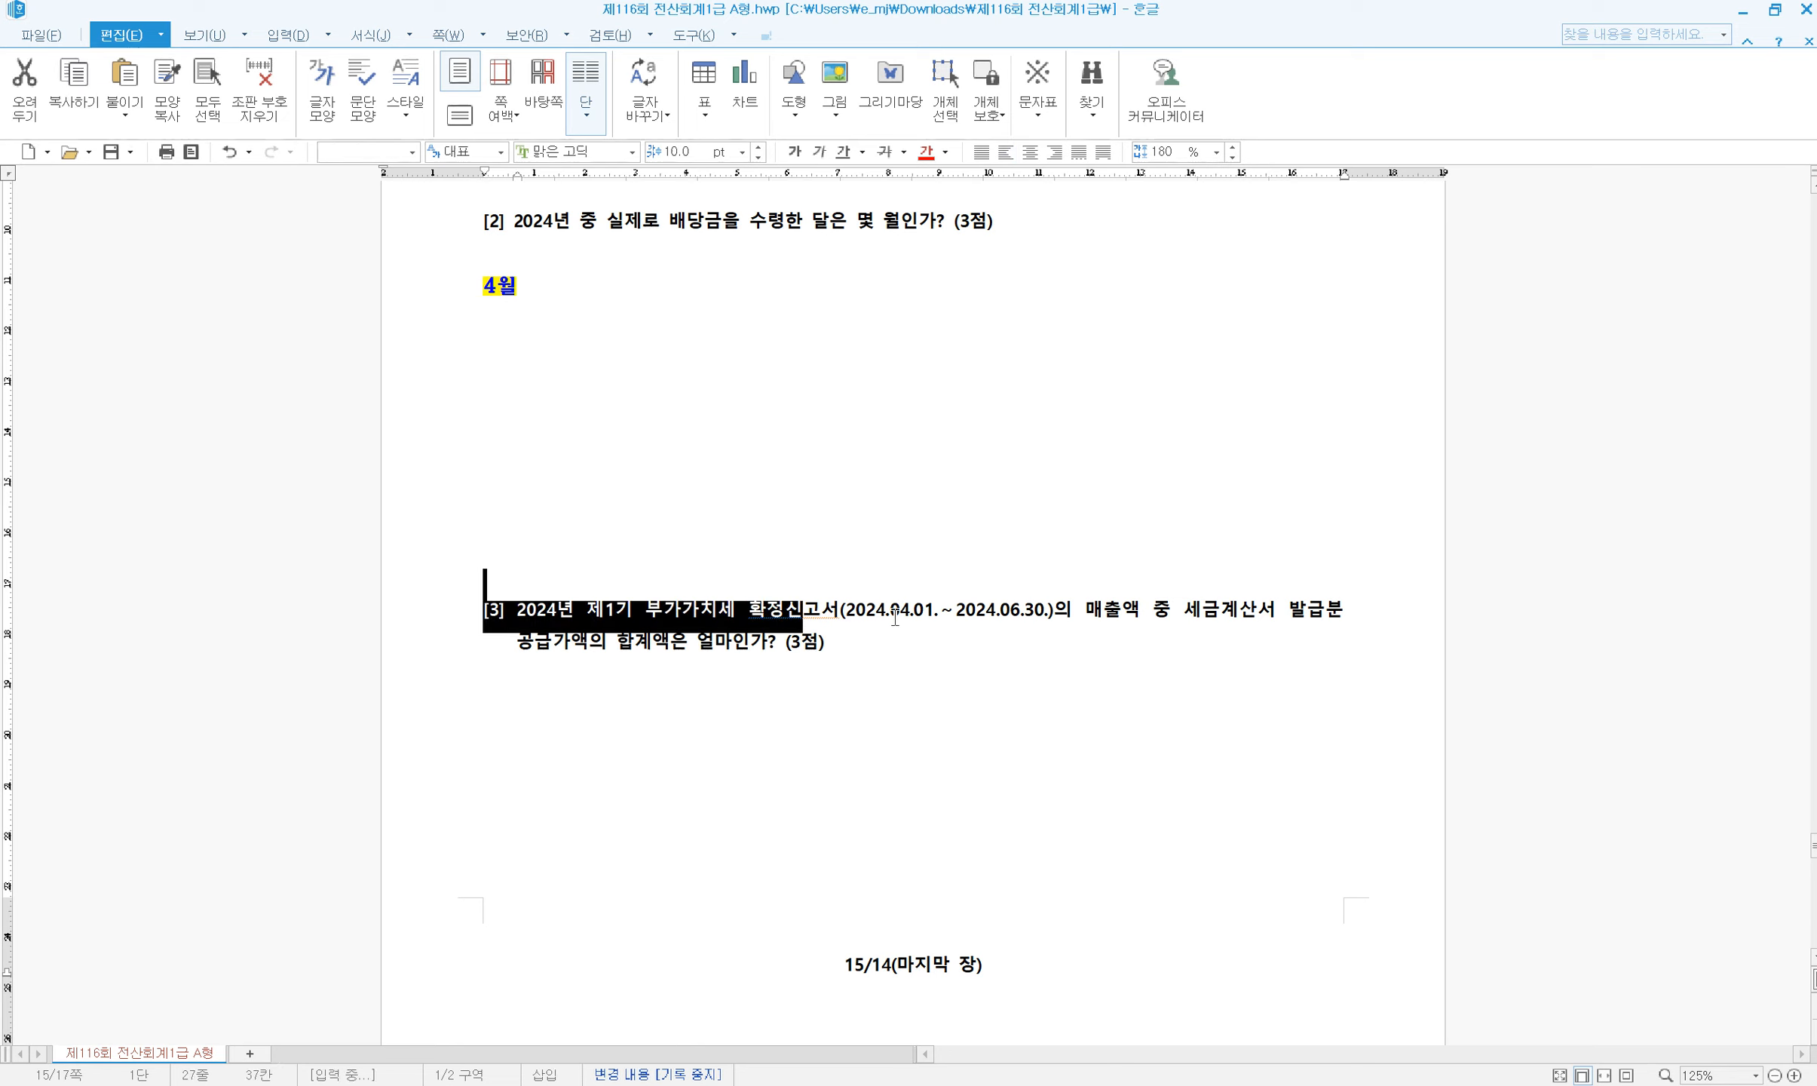
click(894, 616)
drag(1030, 609, 1222, 611)
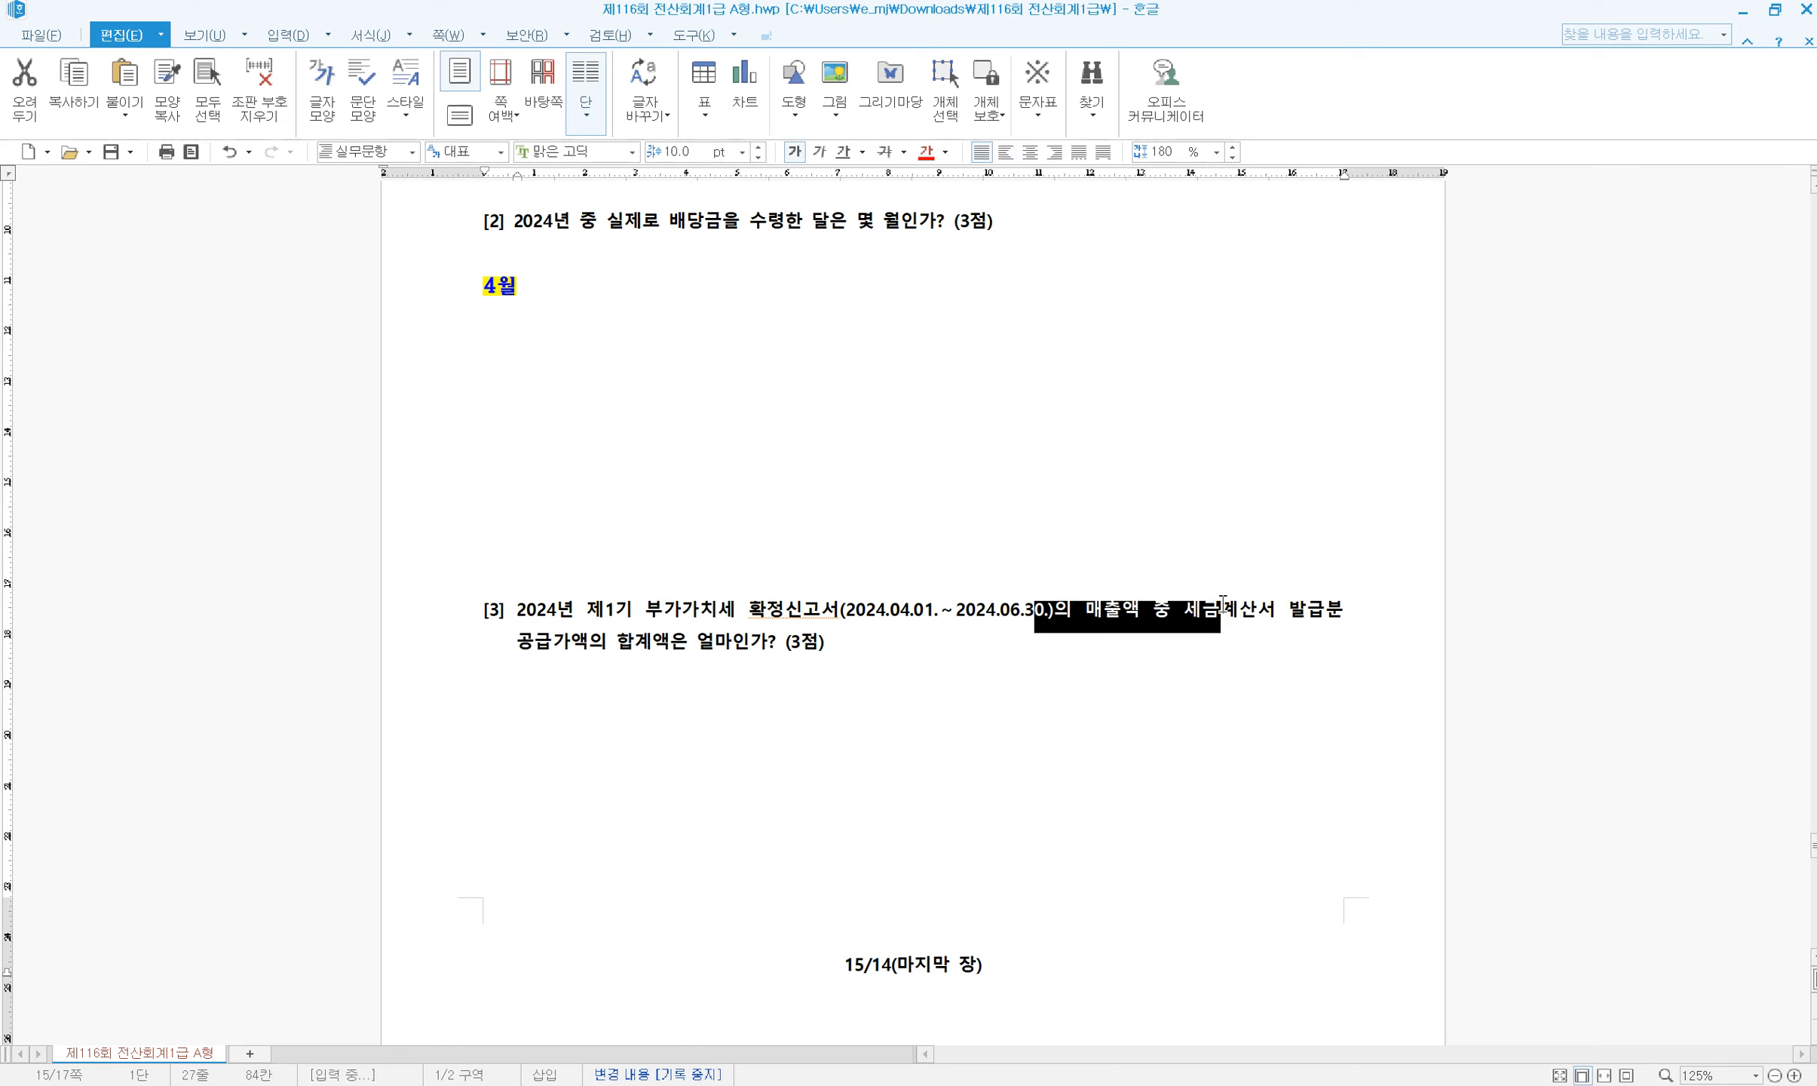
click(1255, 614)
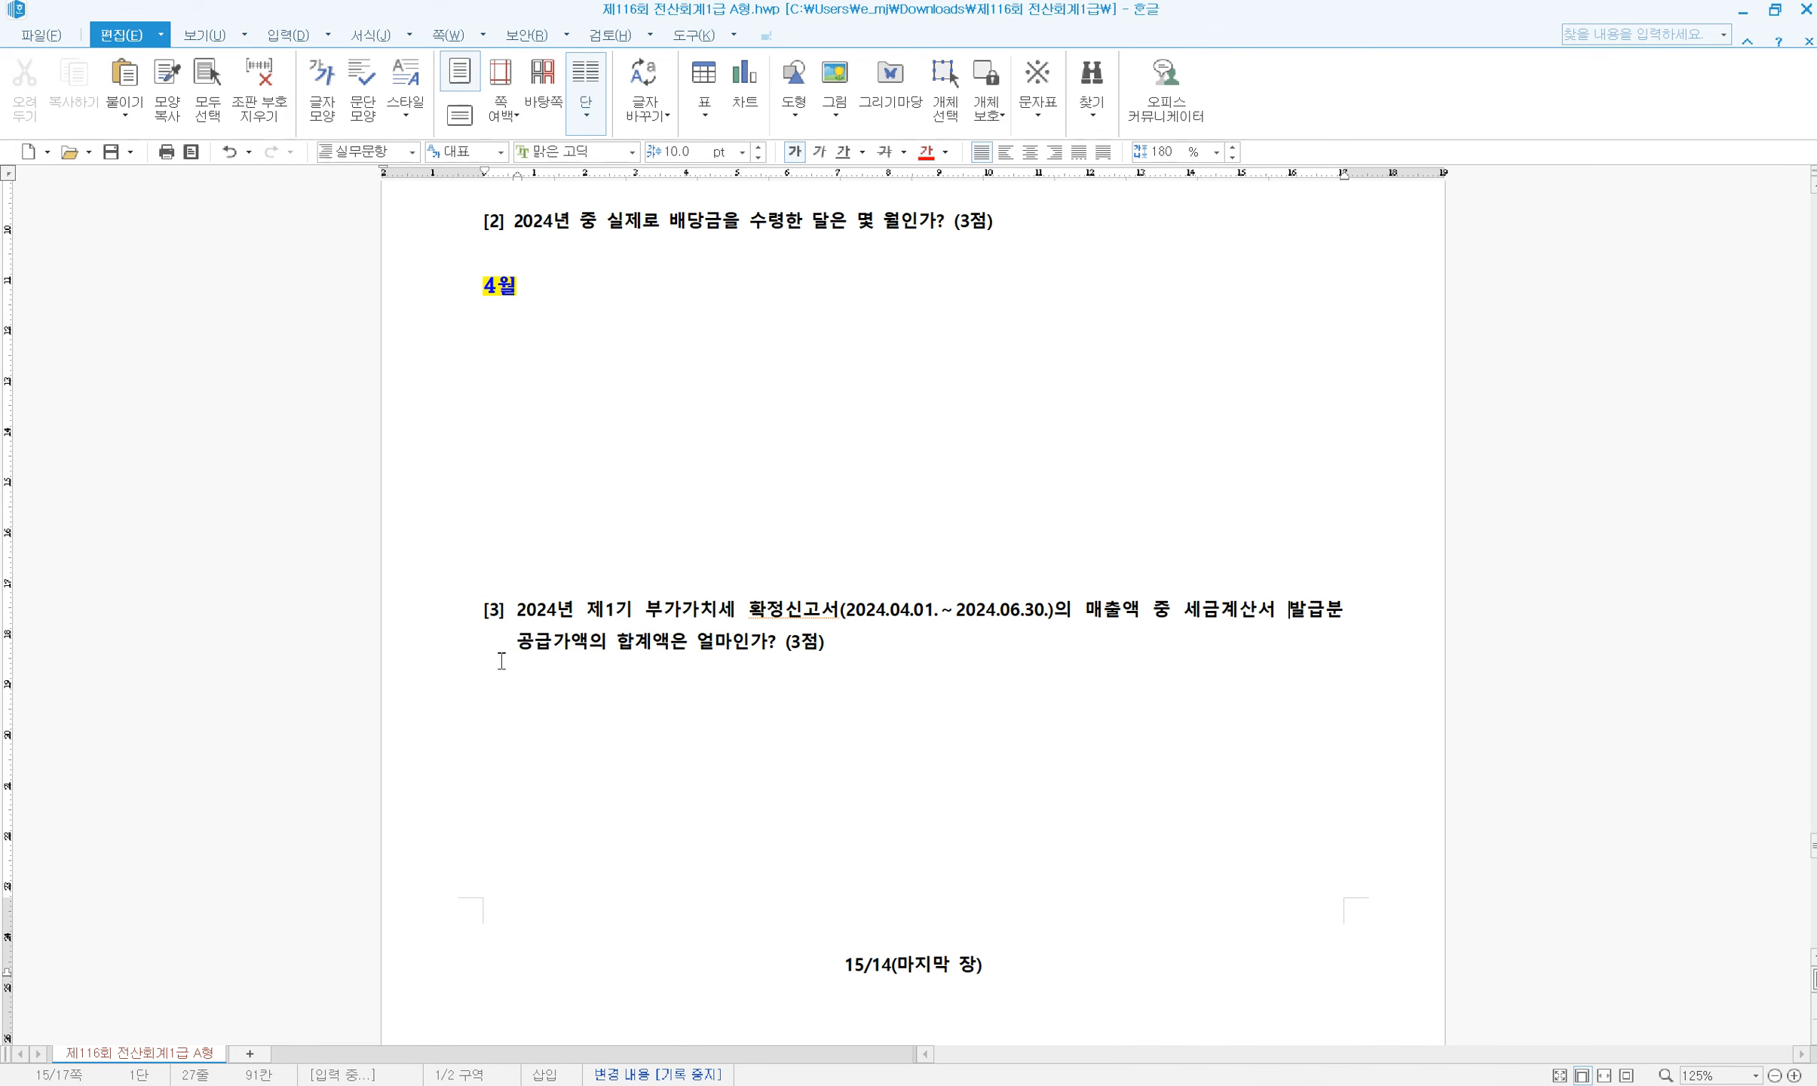
drag(511, 645, 849, 644)
click(849, 644)
scroll(867, 641, down, 3)
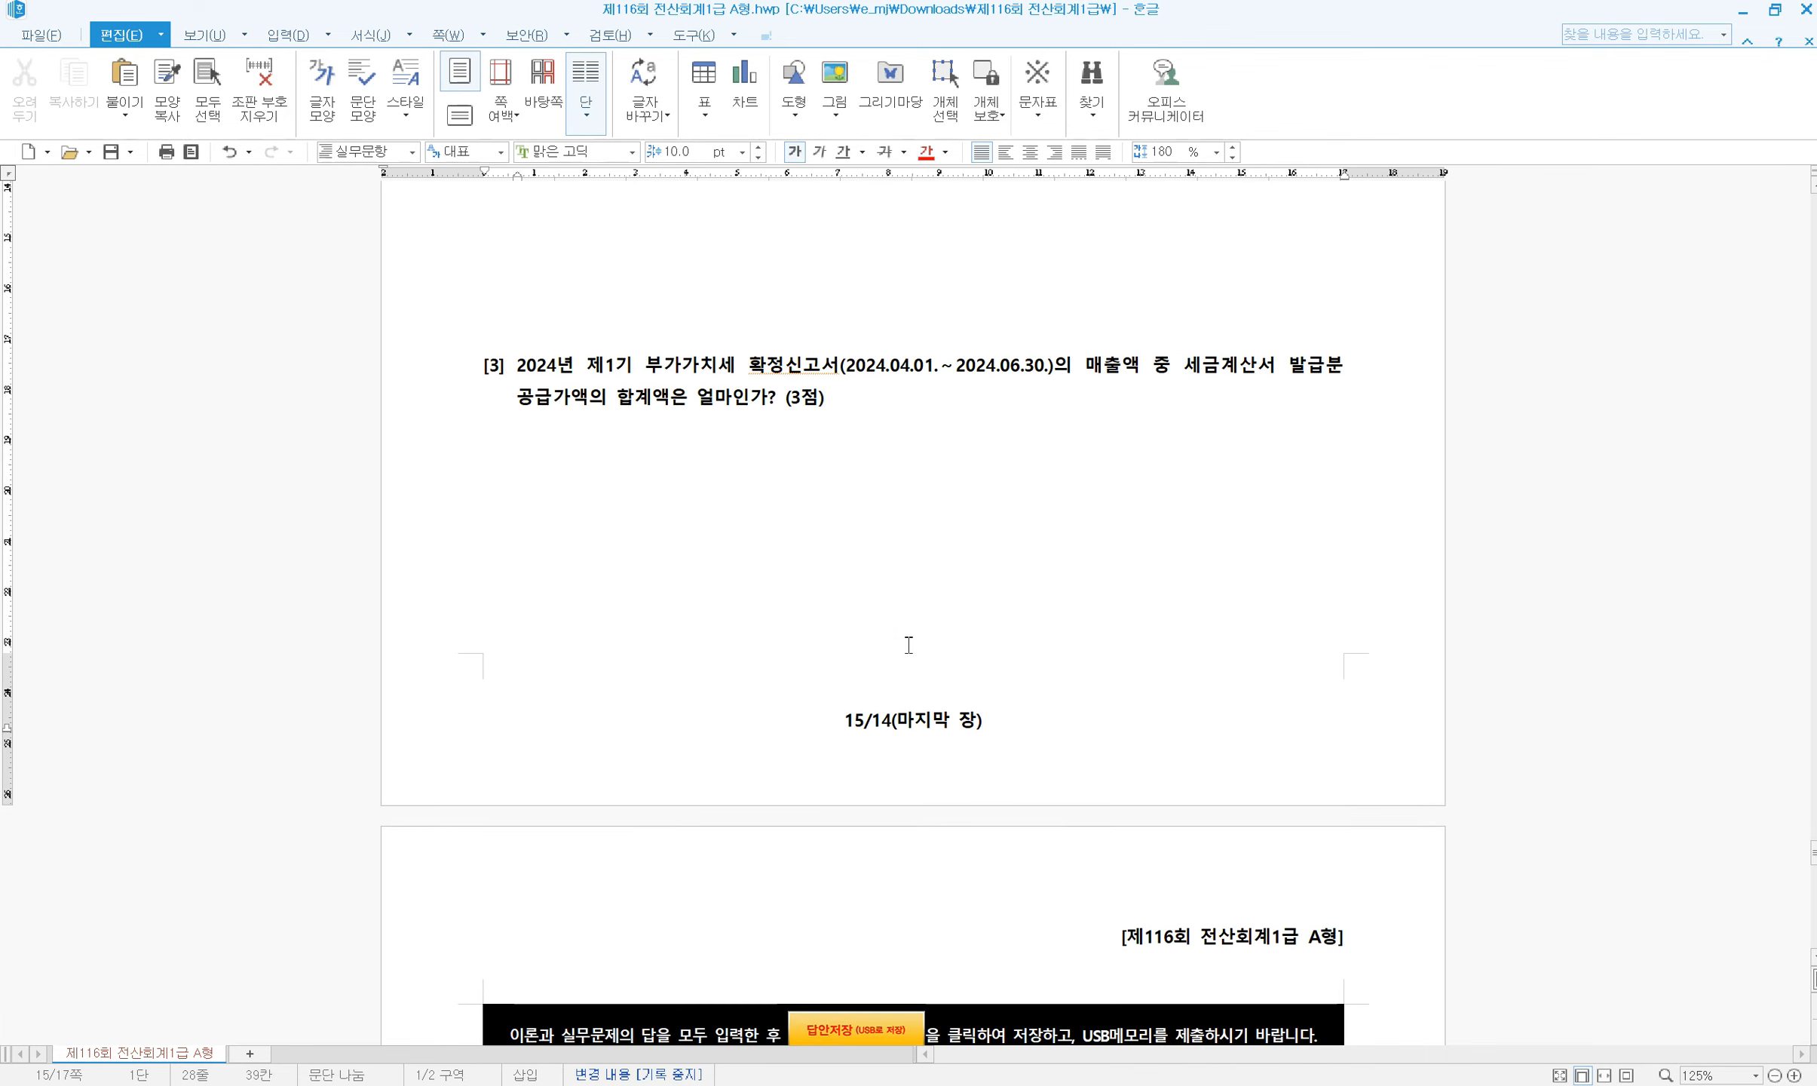
scroll(883, 636, up, 1)
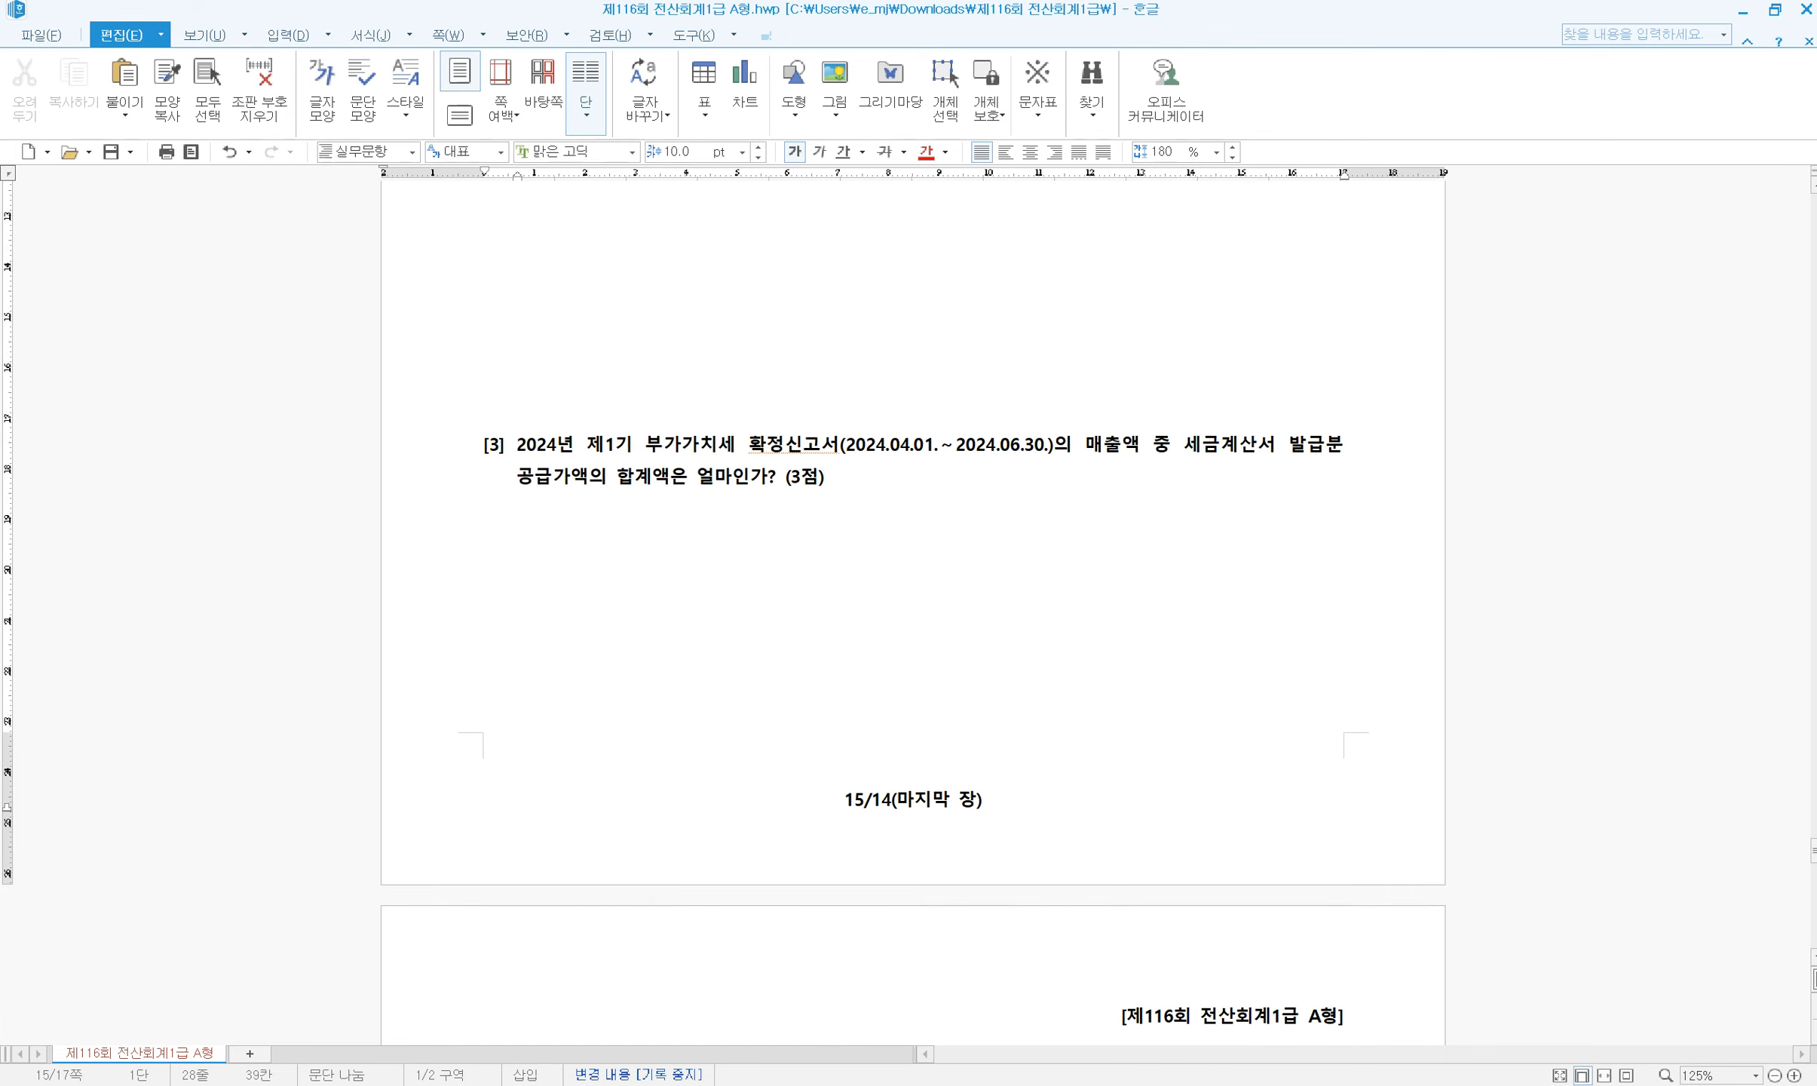
Switch to 케이렙 and open the 부가가치세신고서 in the 부가가치 module
key(alt+Tab)
click(1546, 214)
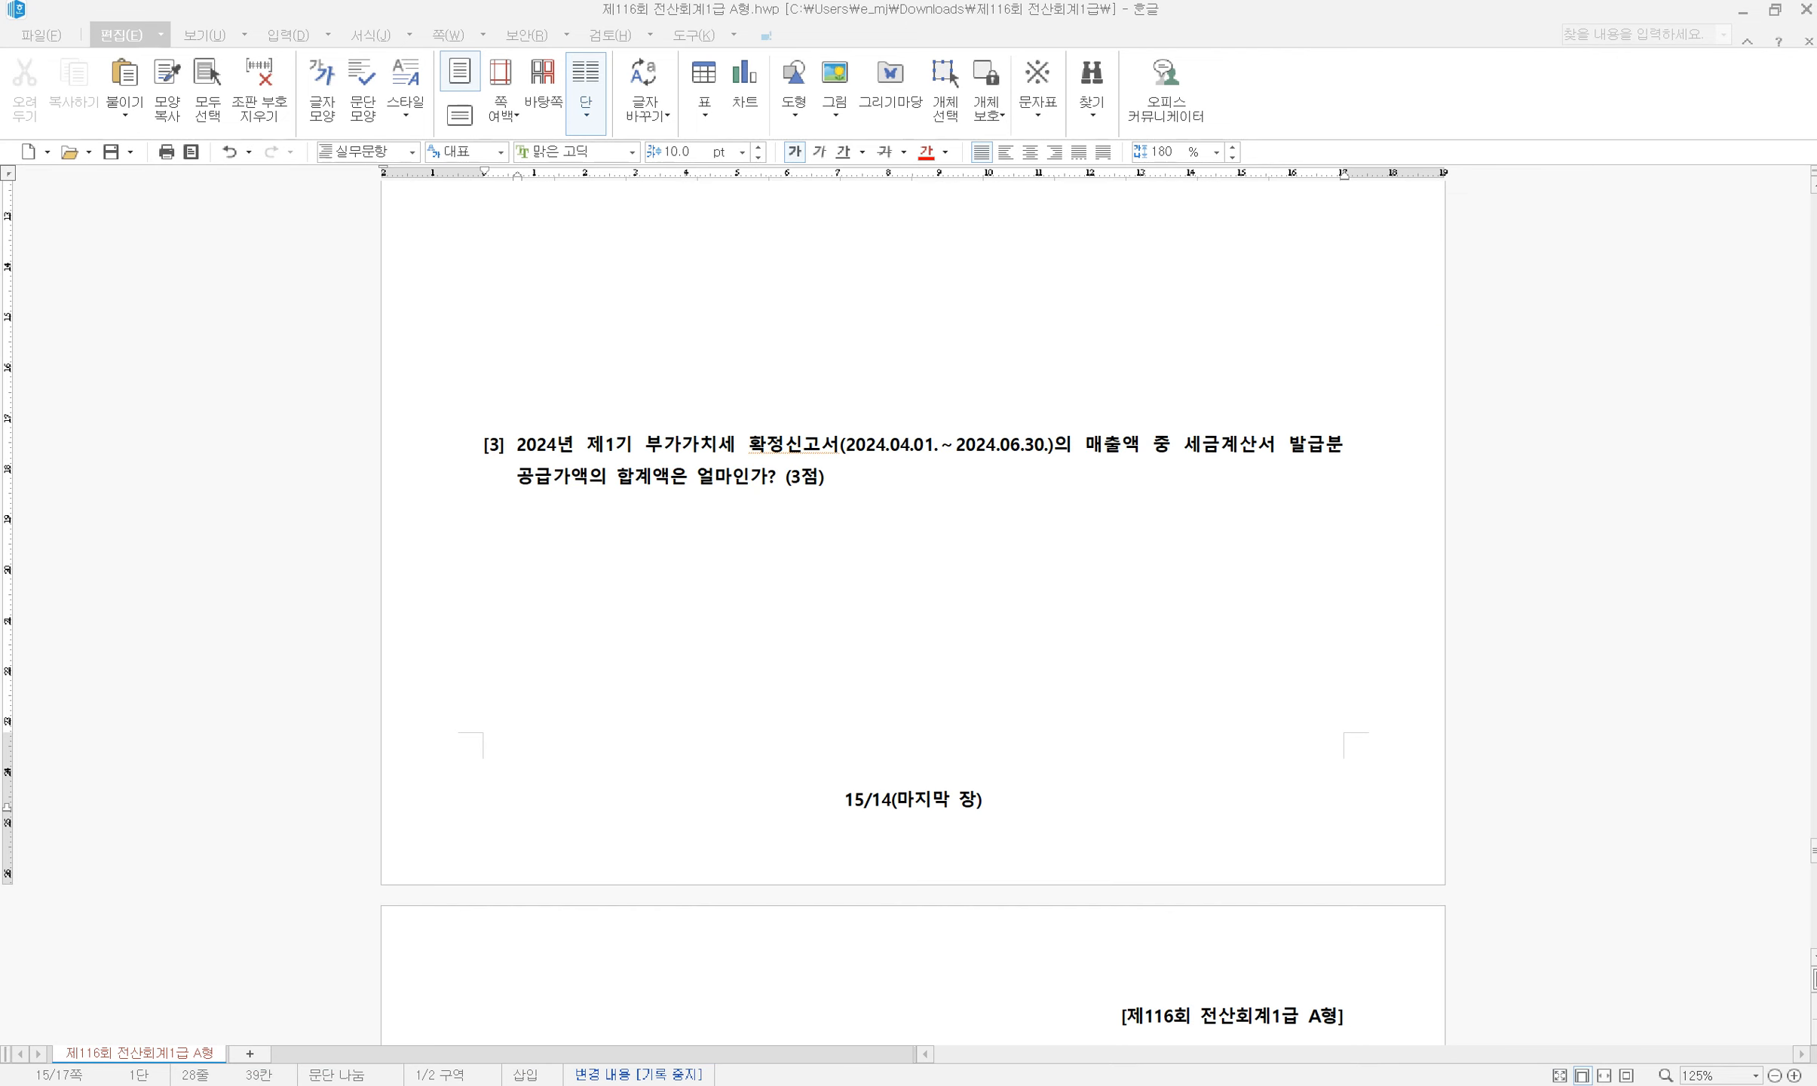
key(alt+Tab)
click(473, 572)
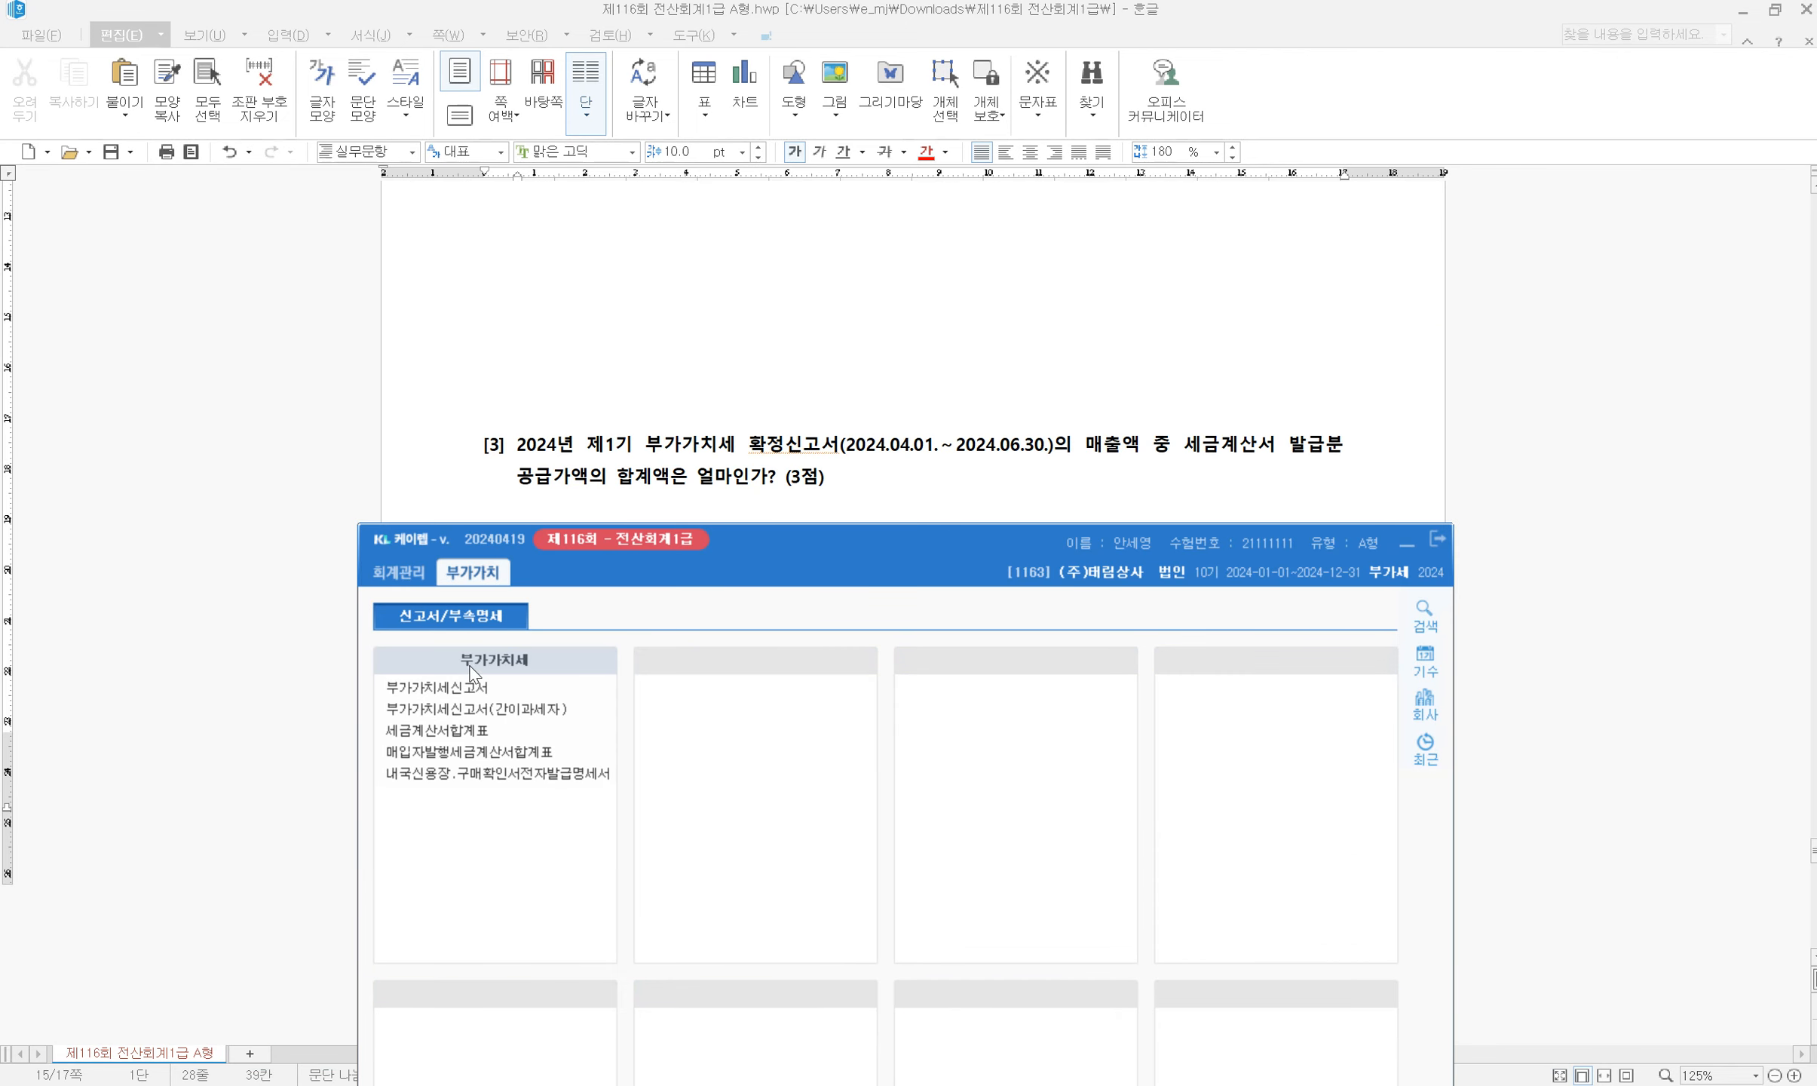
click(465, 685)
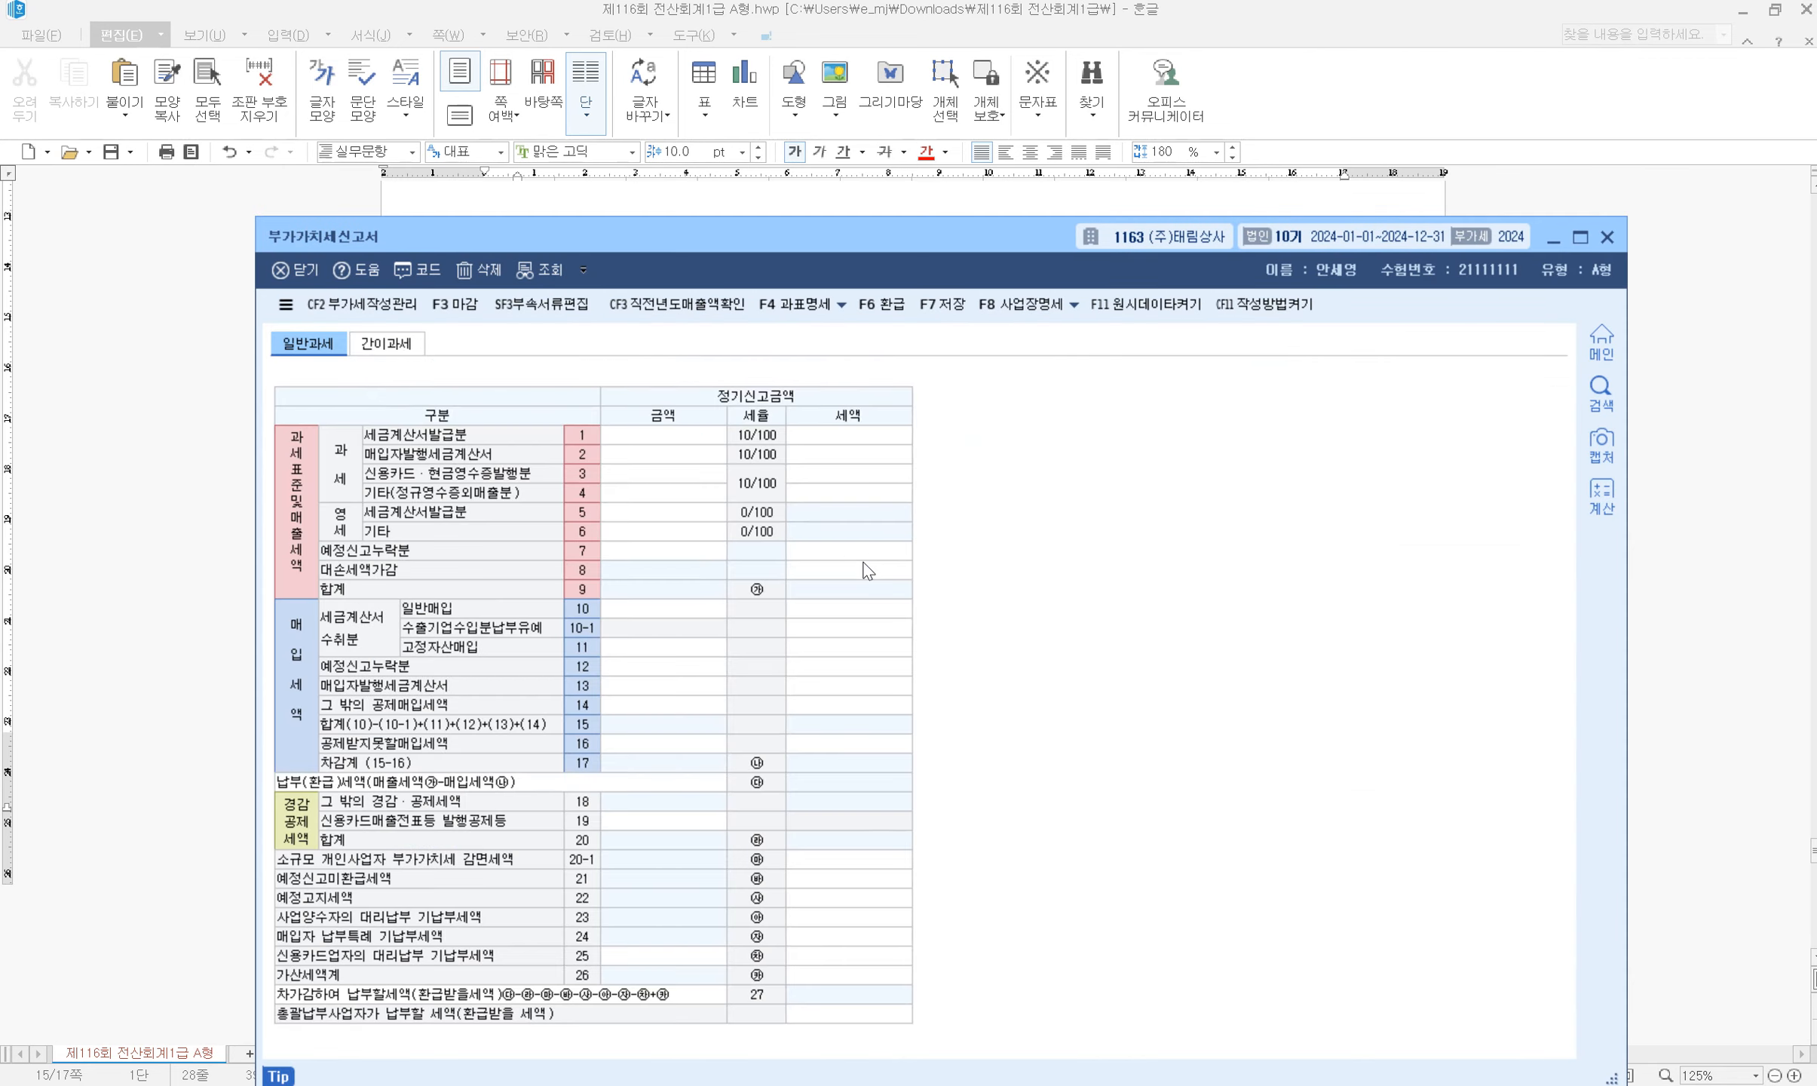
Query the 부가가치세신고서 for April 1 to June 30, 2024, with 정기신고 as the filing type
text(4)
key(Return)
key(Return)
text(6)
key(Return)
key(Return)
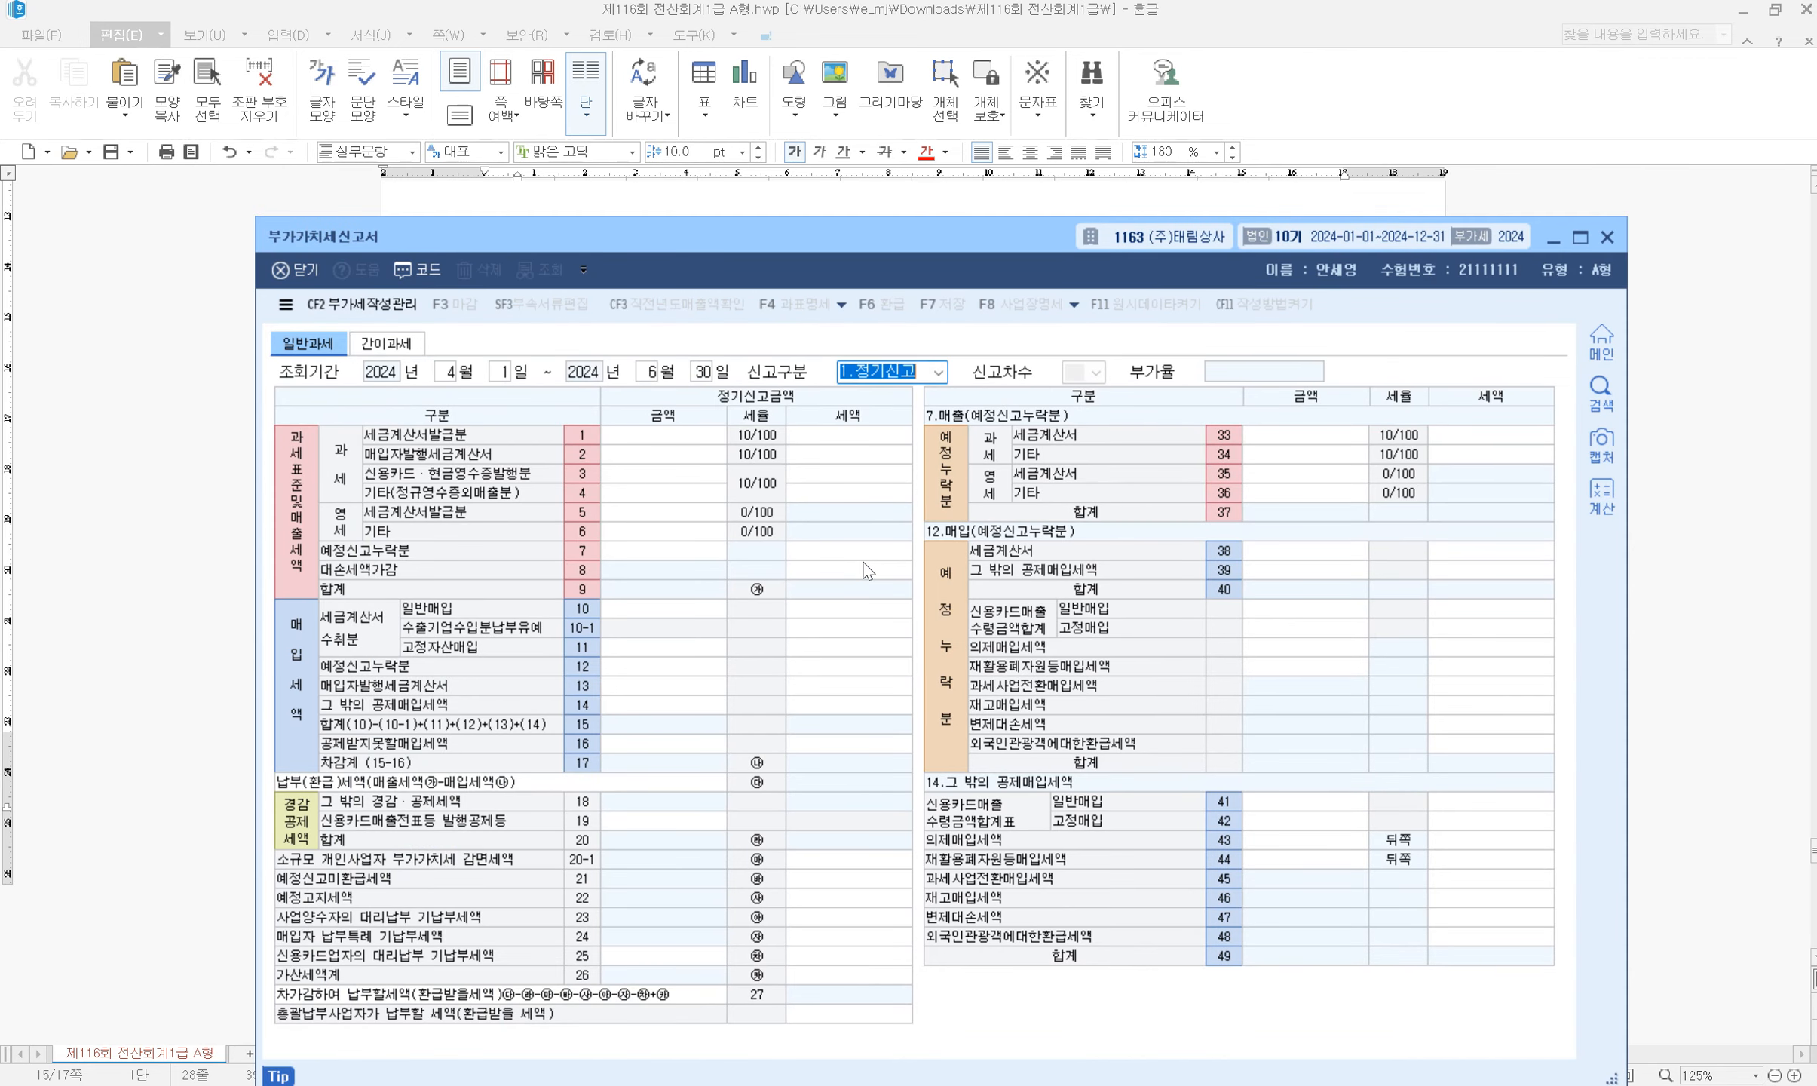
key(Return)
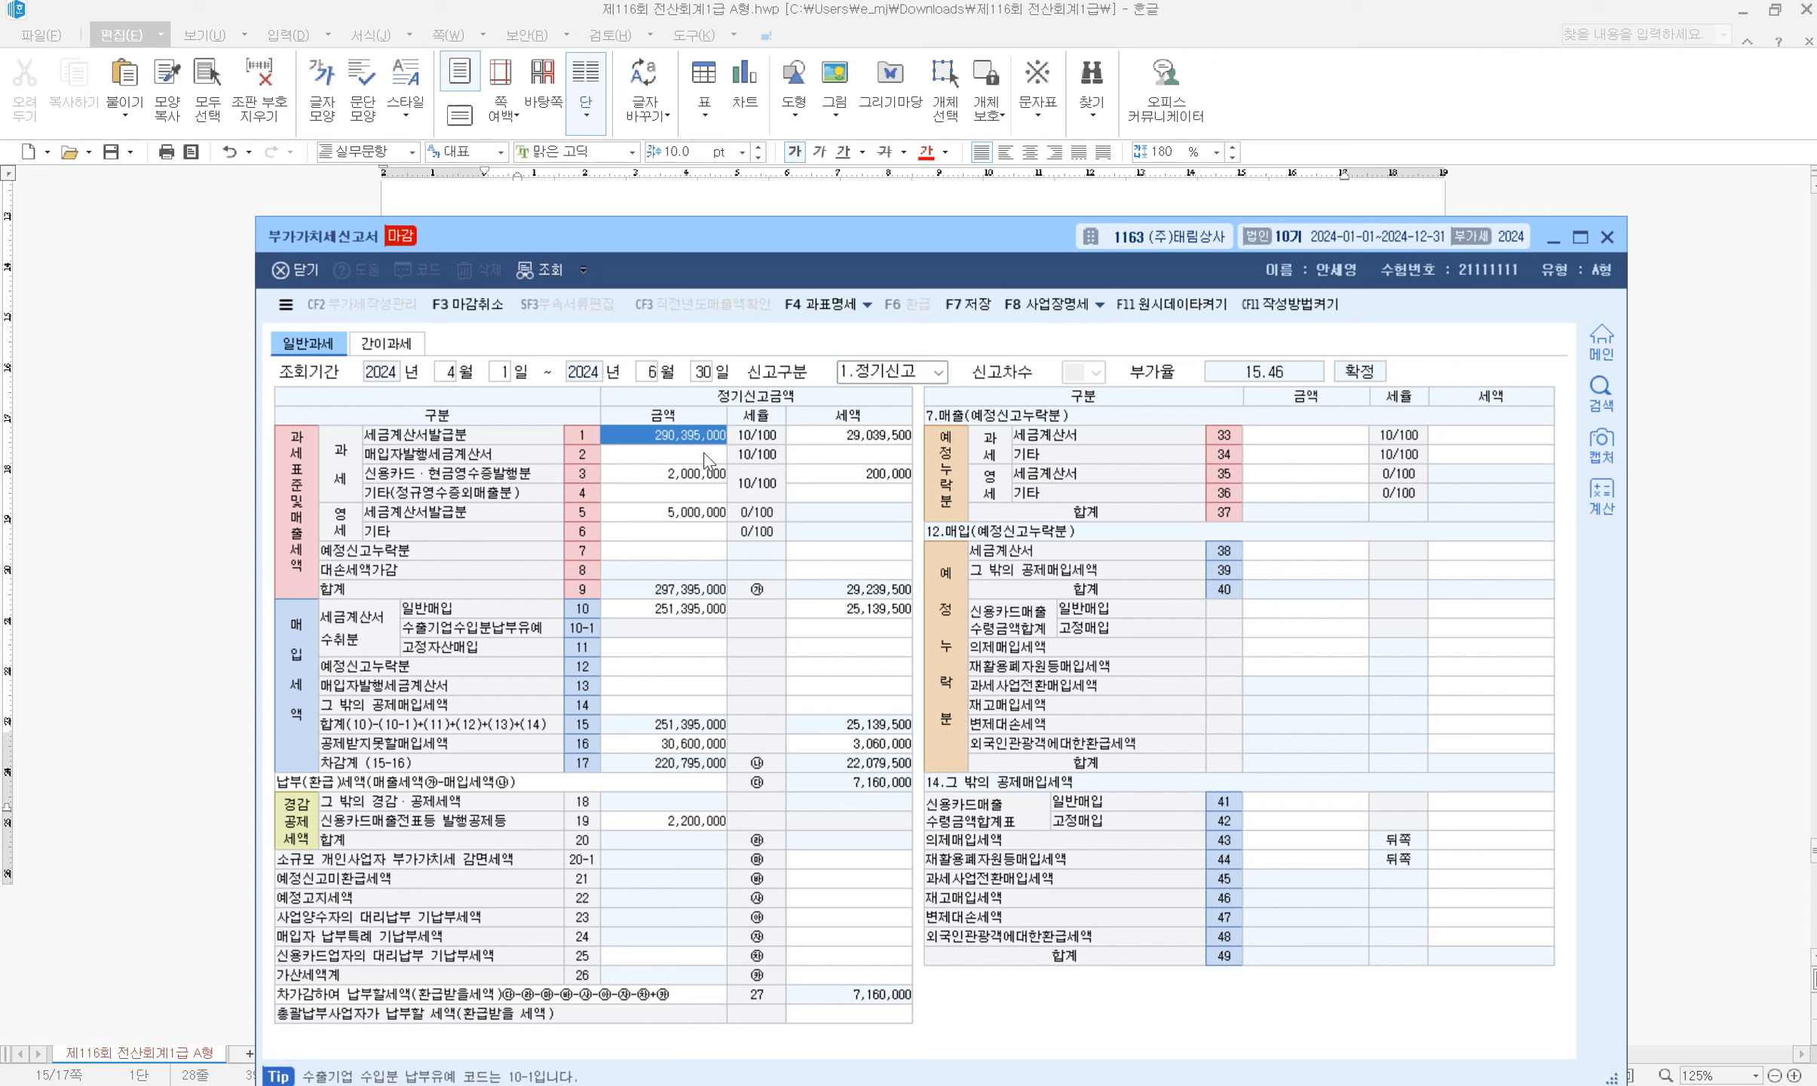
Check the taxable and zero-rated 세금계산서발급분 amounts and write "295,395,000" under question [3] in bold blue with yellow highlighting
click(693, 515)
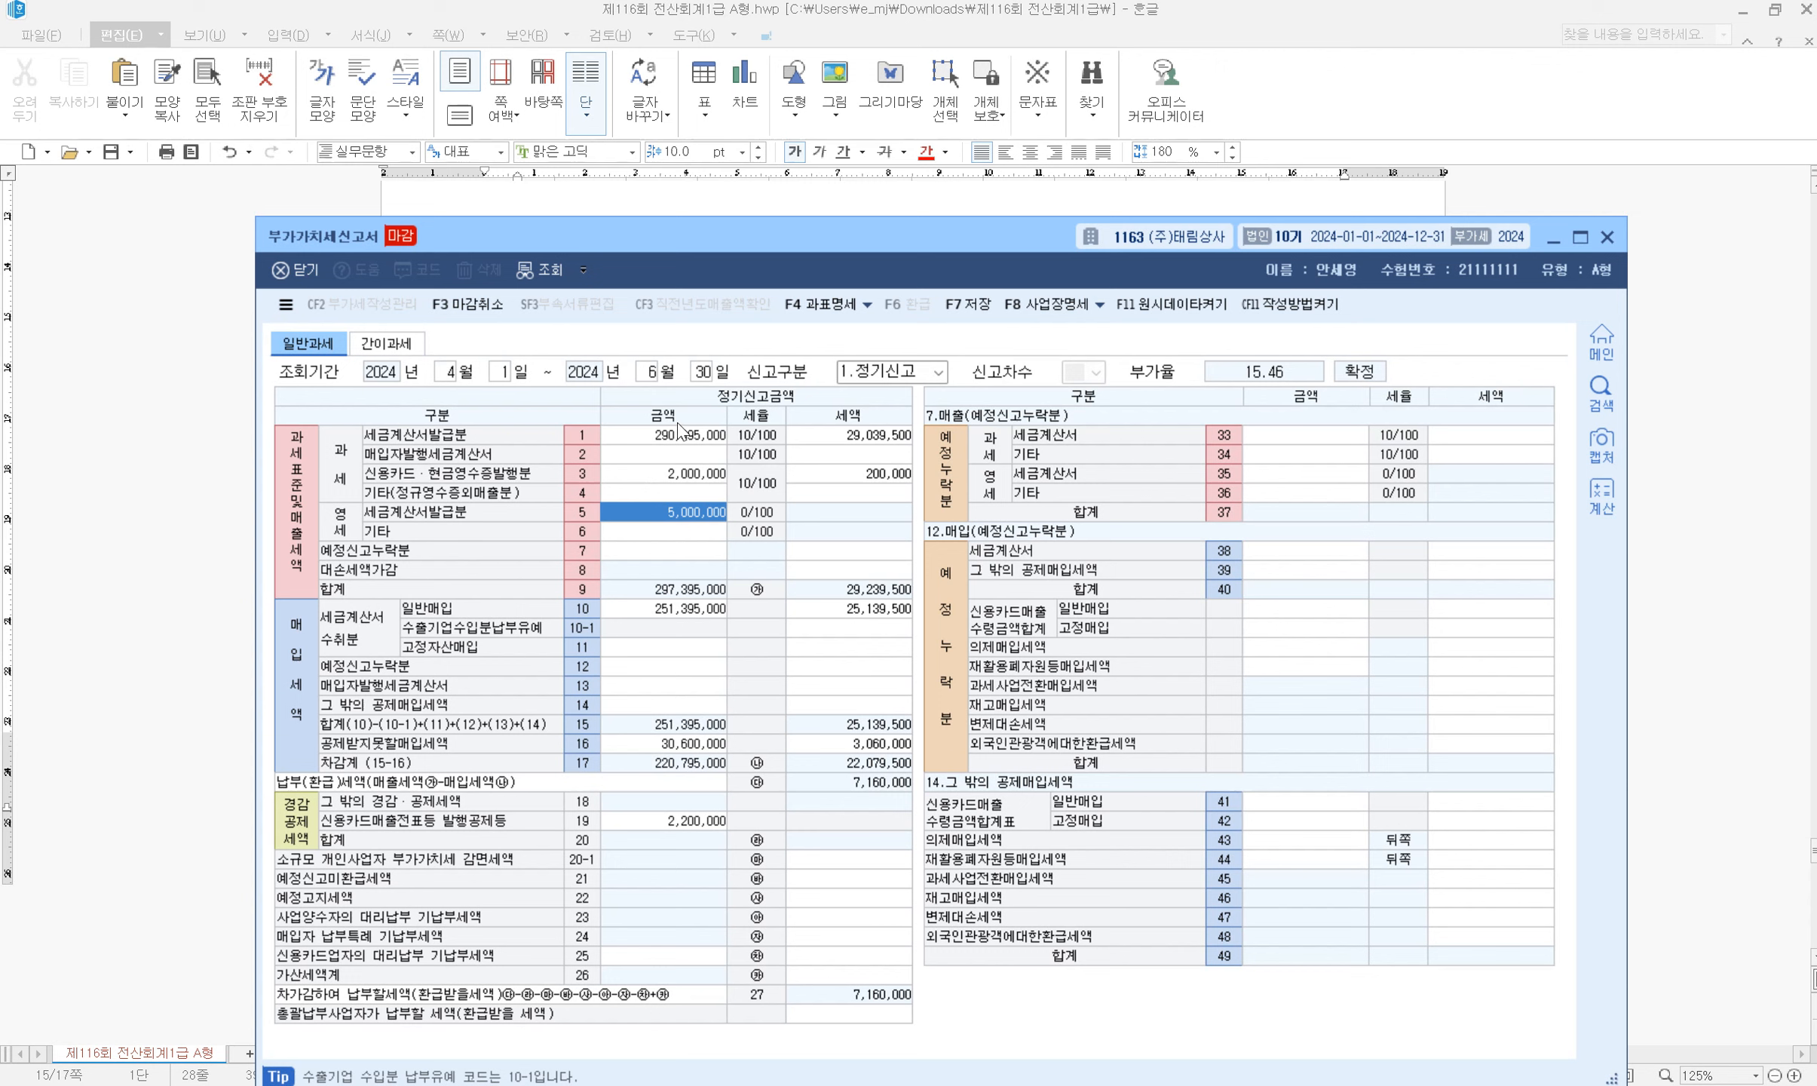
drag(778, 250, 760, 589)
scroll(765, 514, down, 1)
click(718, 436)
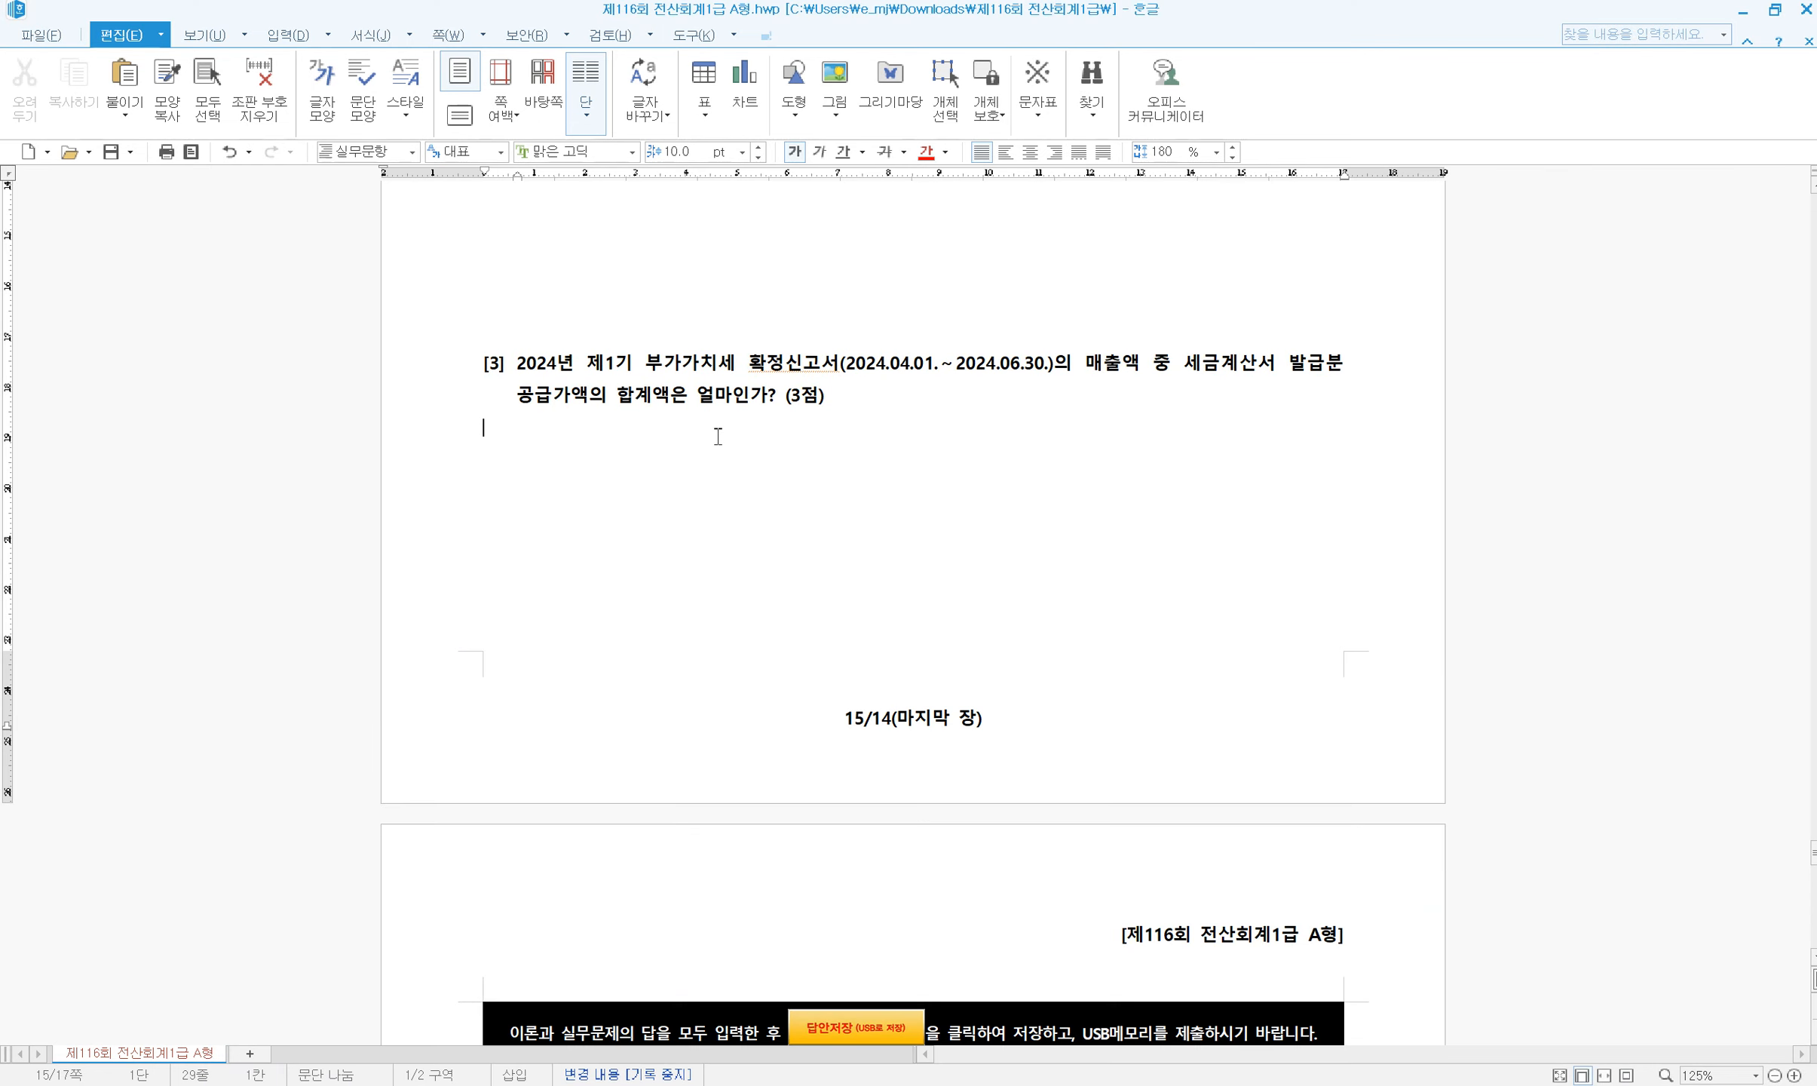
text(295,395,000)
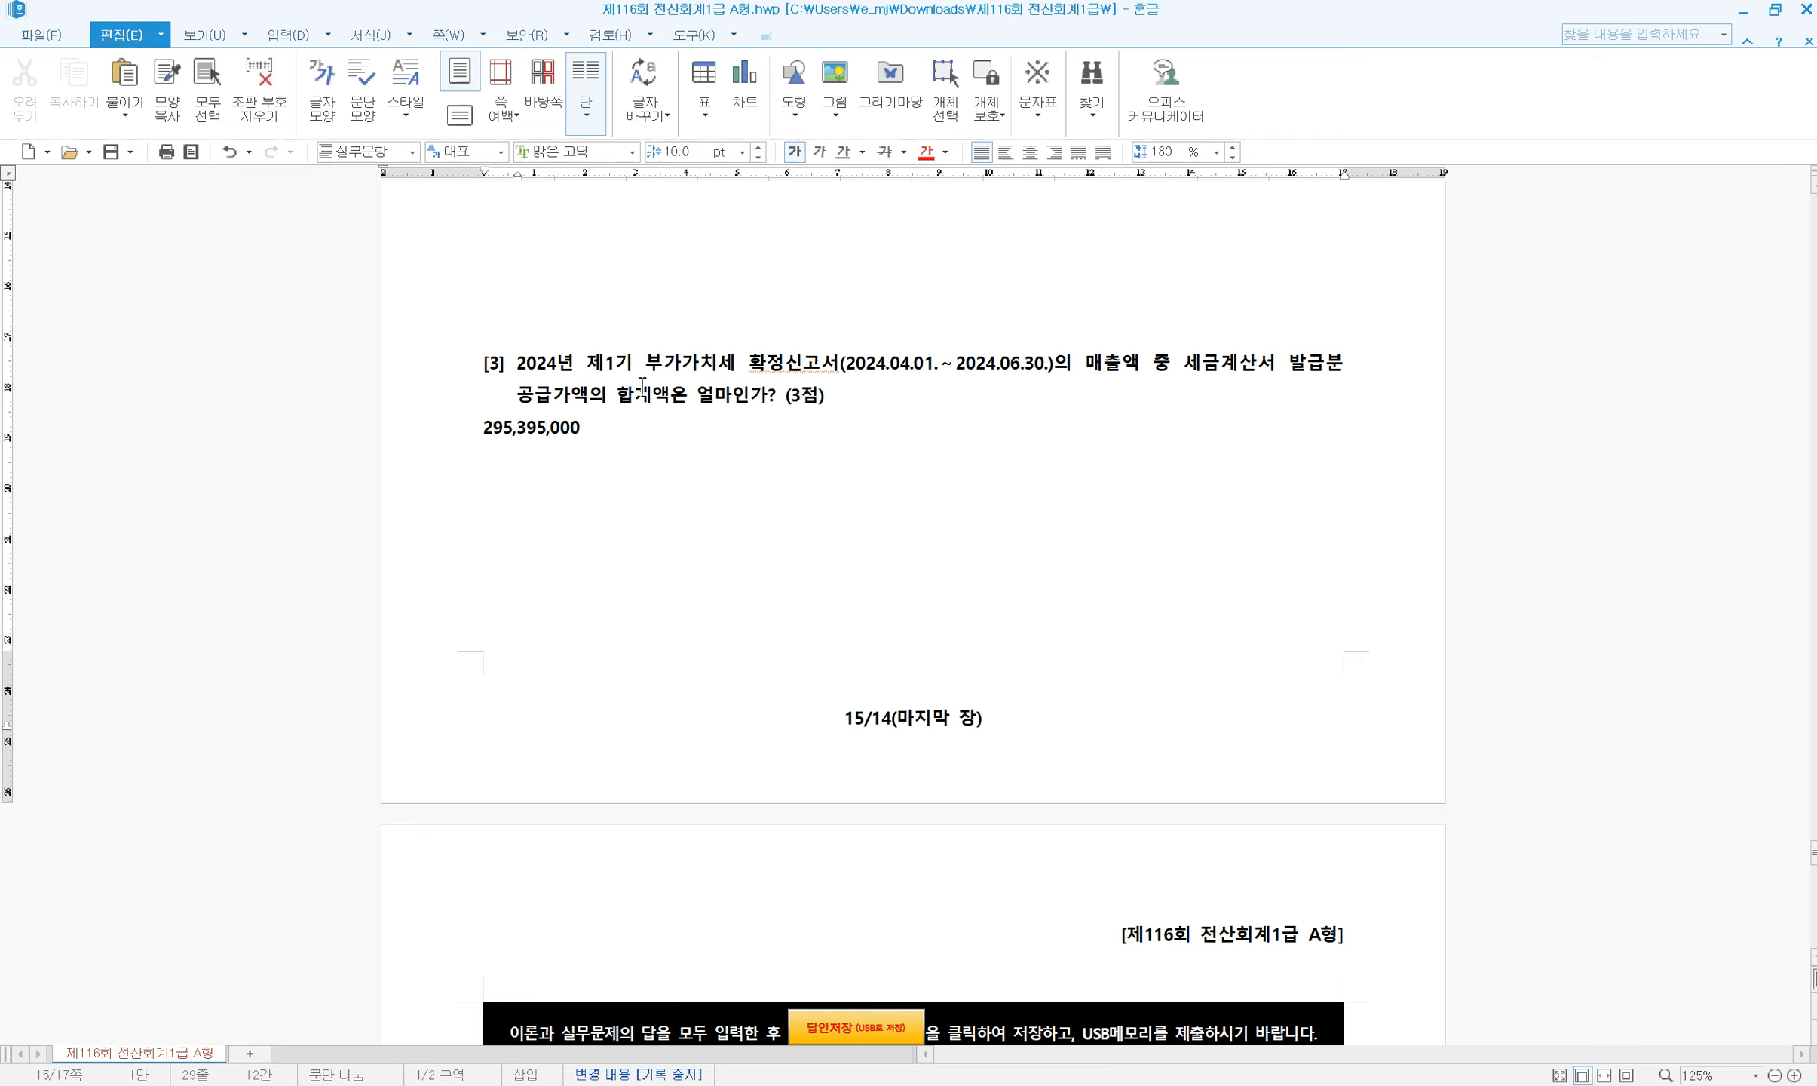
triple_click(520, 431)
key(Down)
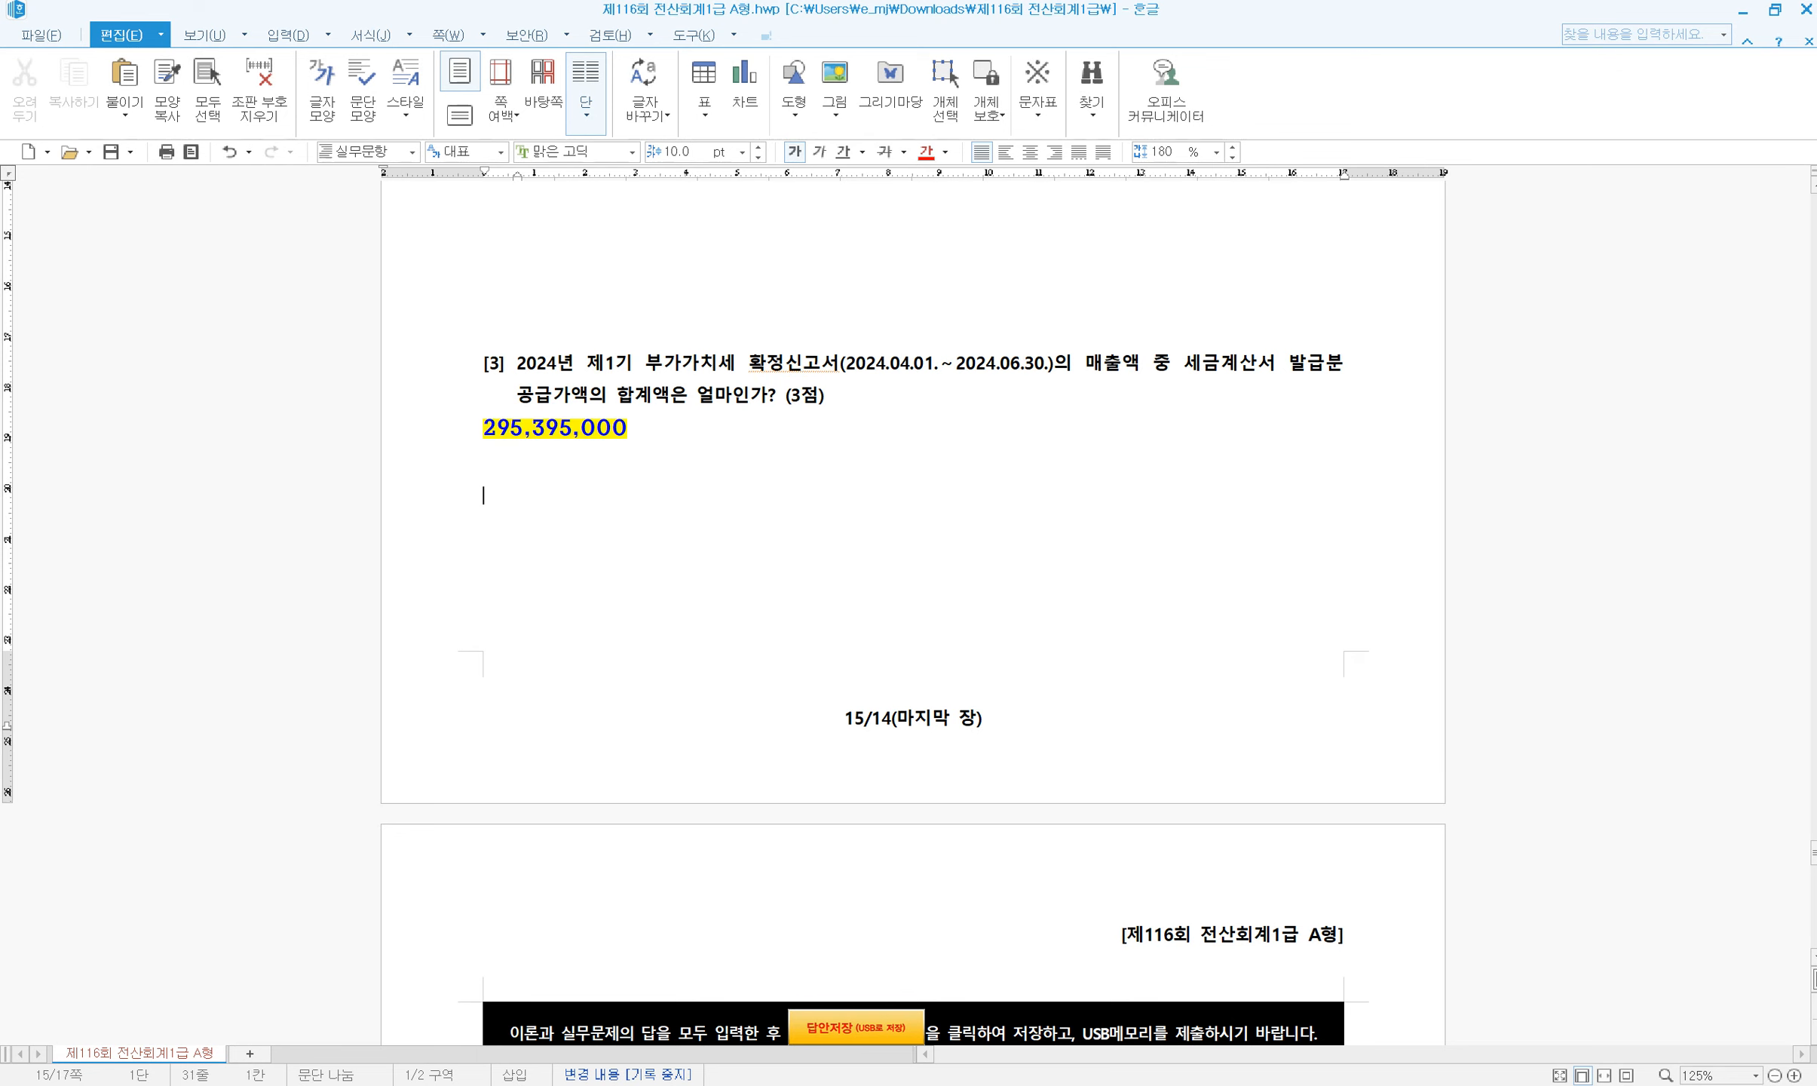
Recheck the written answers against the VAT return and close the 부가가치세신고서
key(alt+Tab)
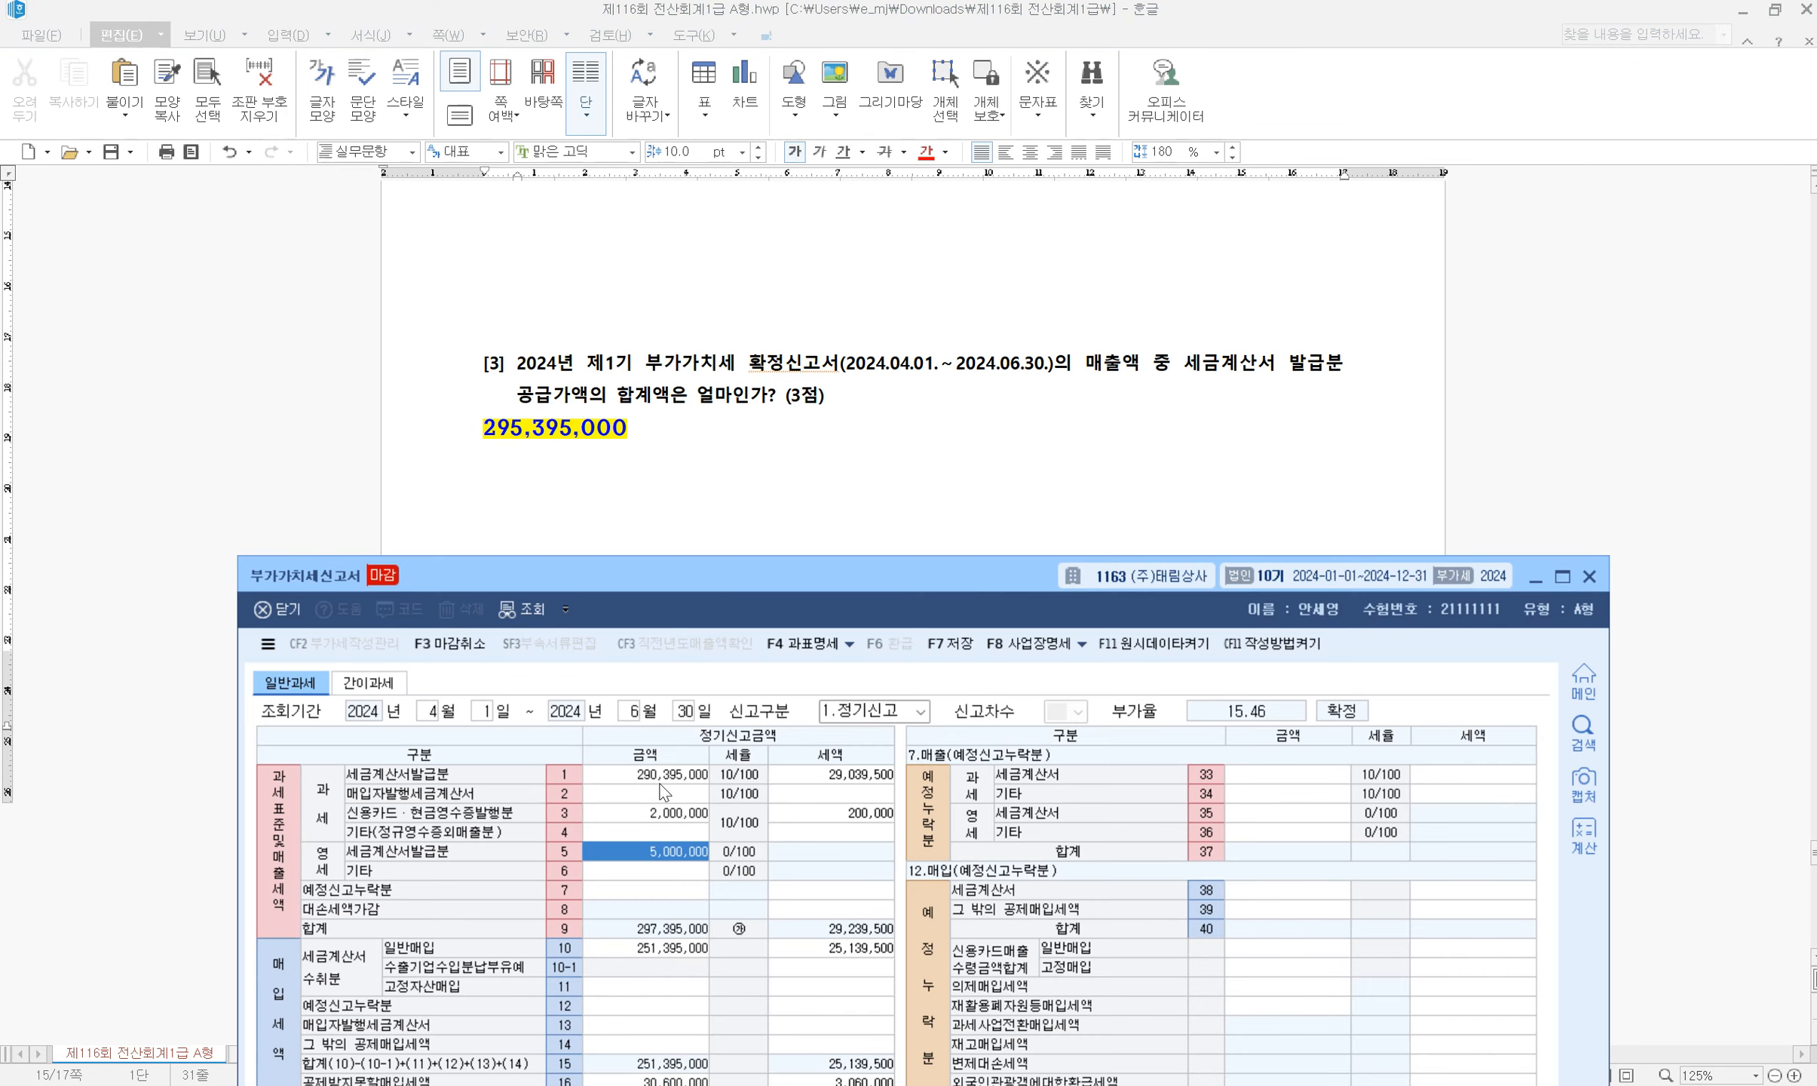
click(741, 430)
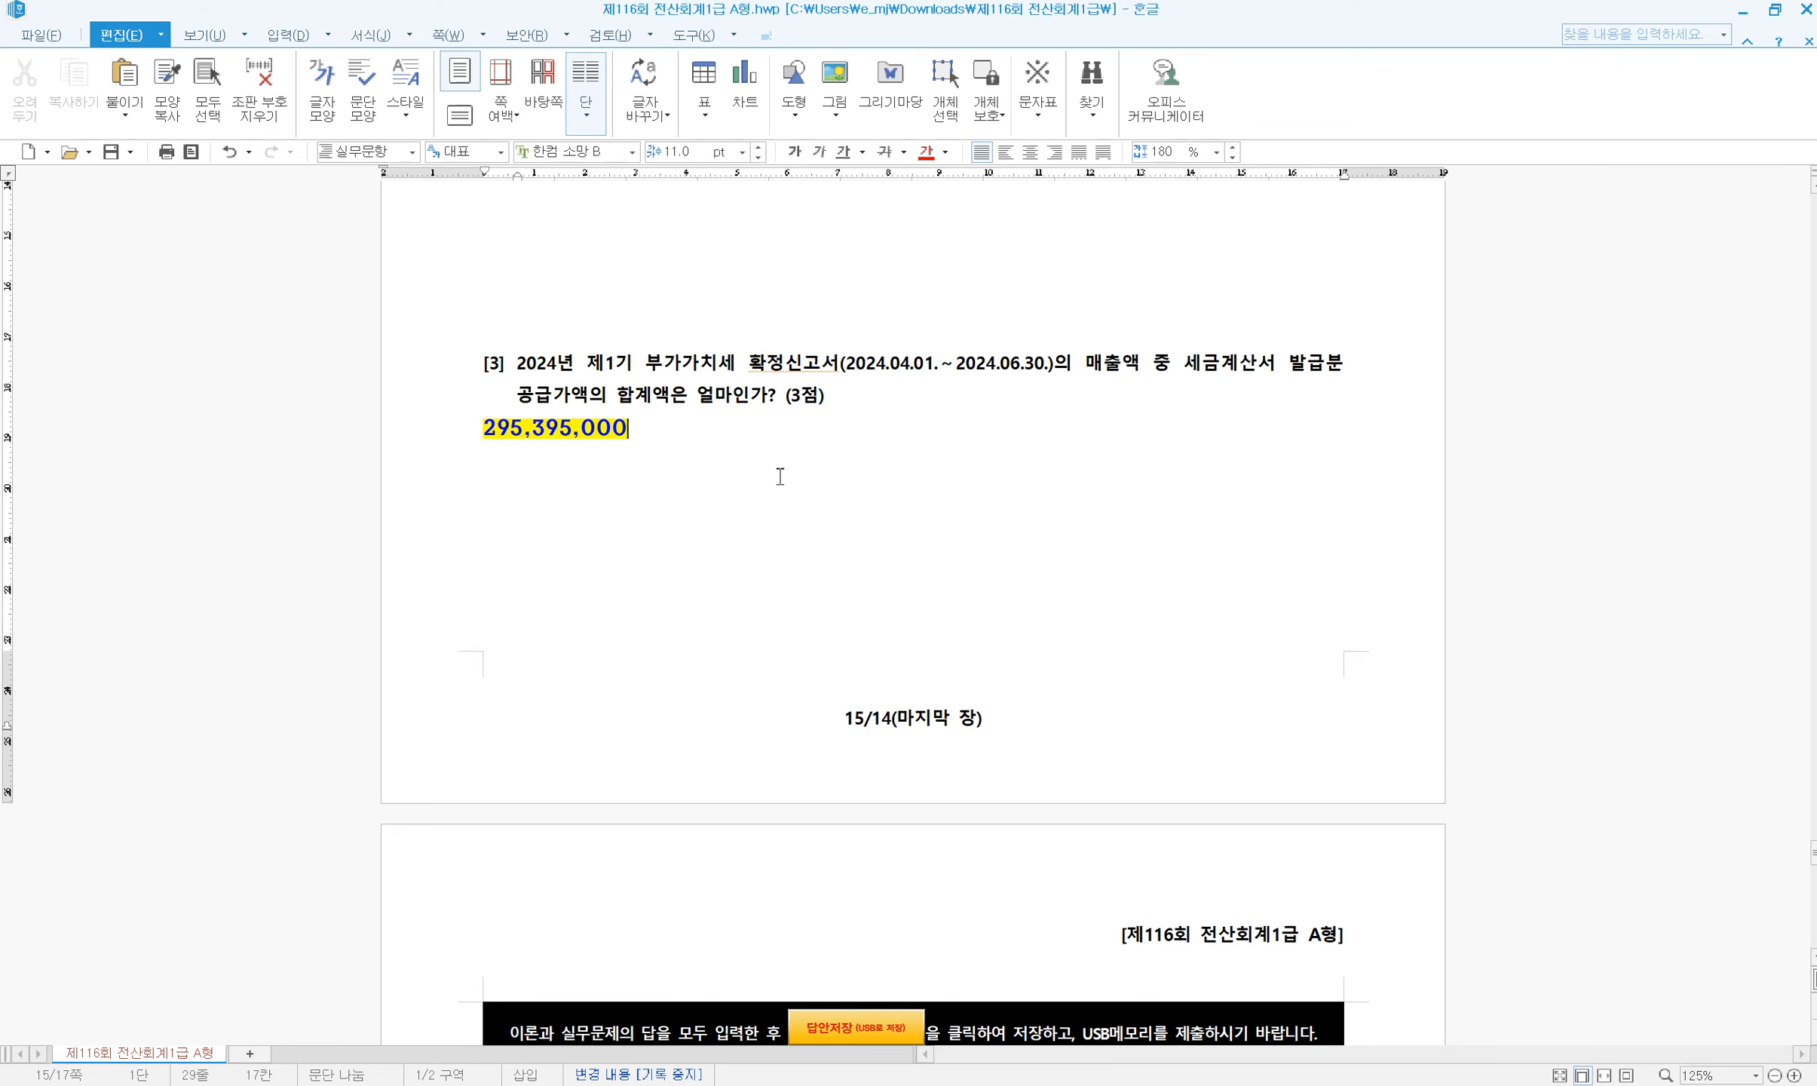
scroll(781, 474, up, 5)
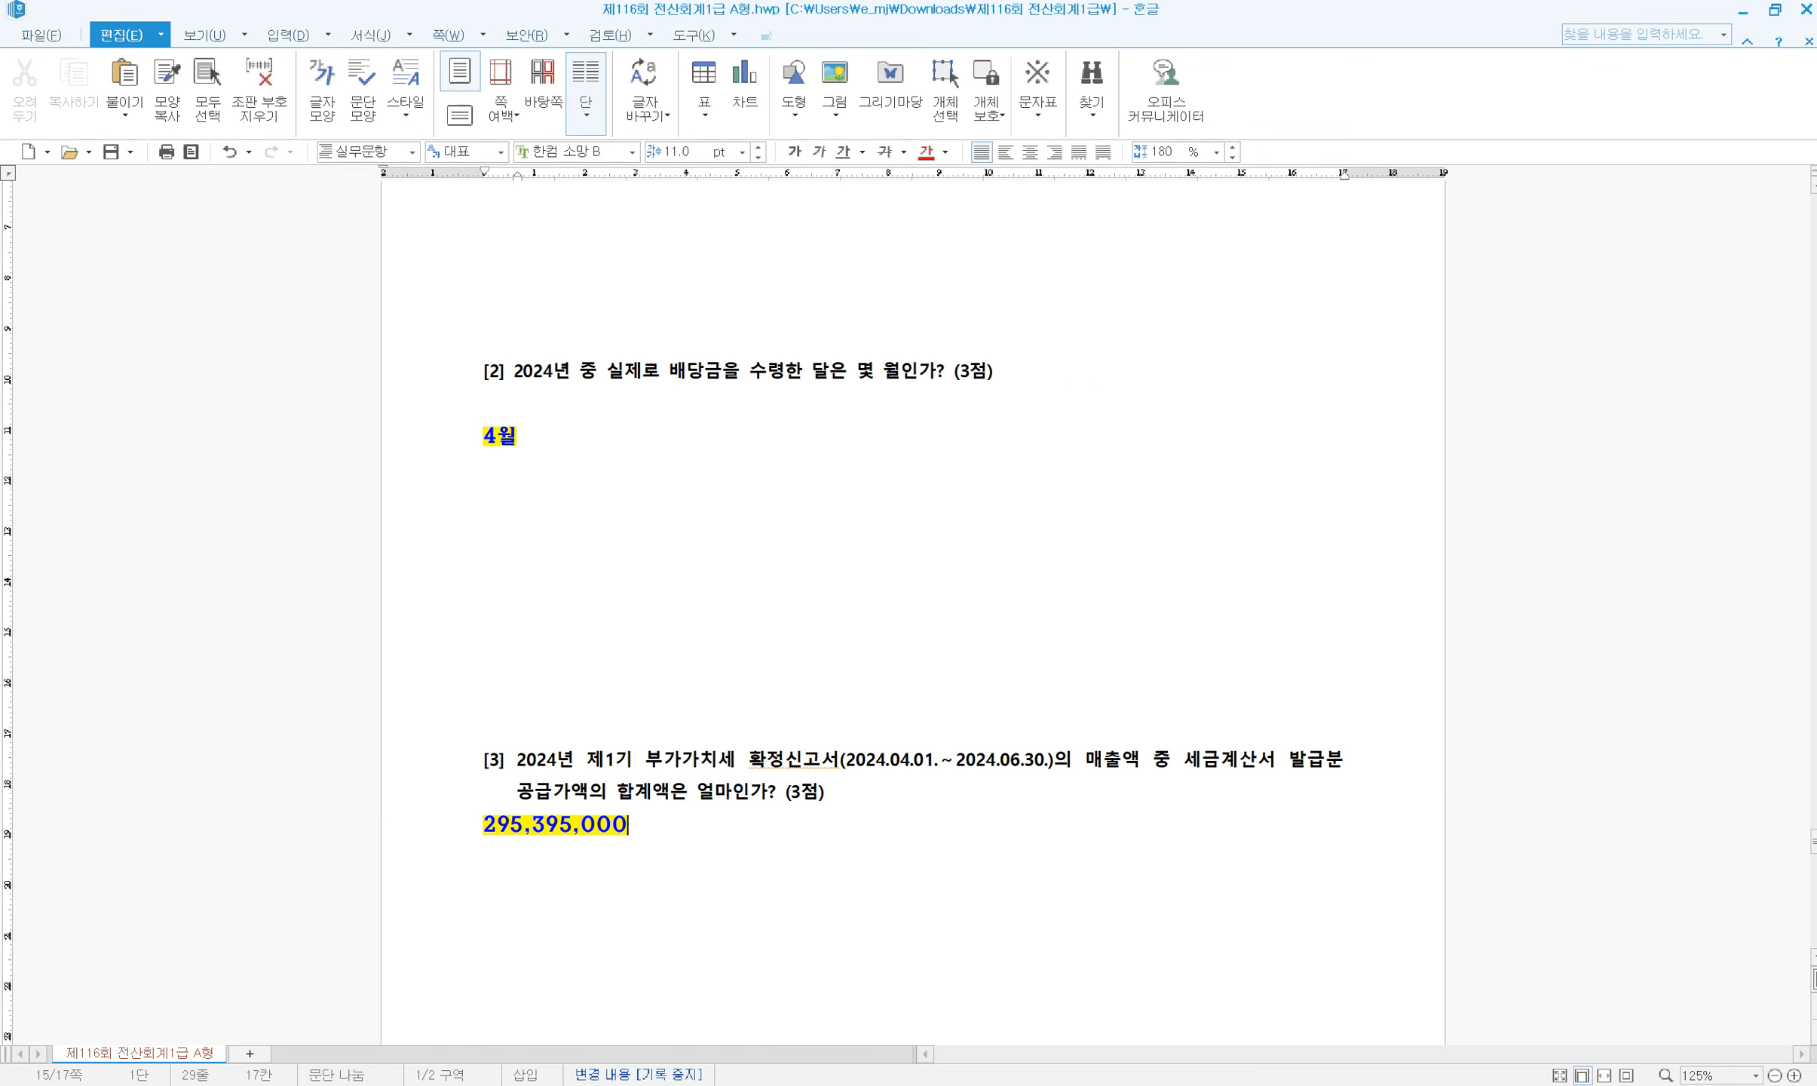
key(alt+Tab)
click(1063, 455)
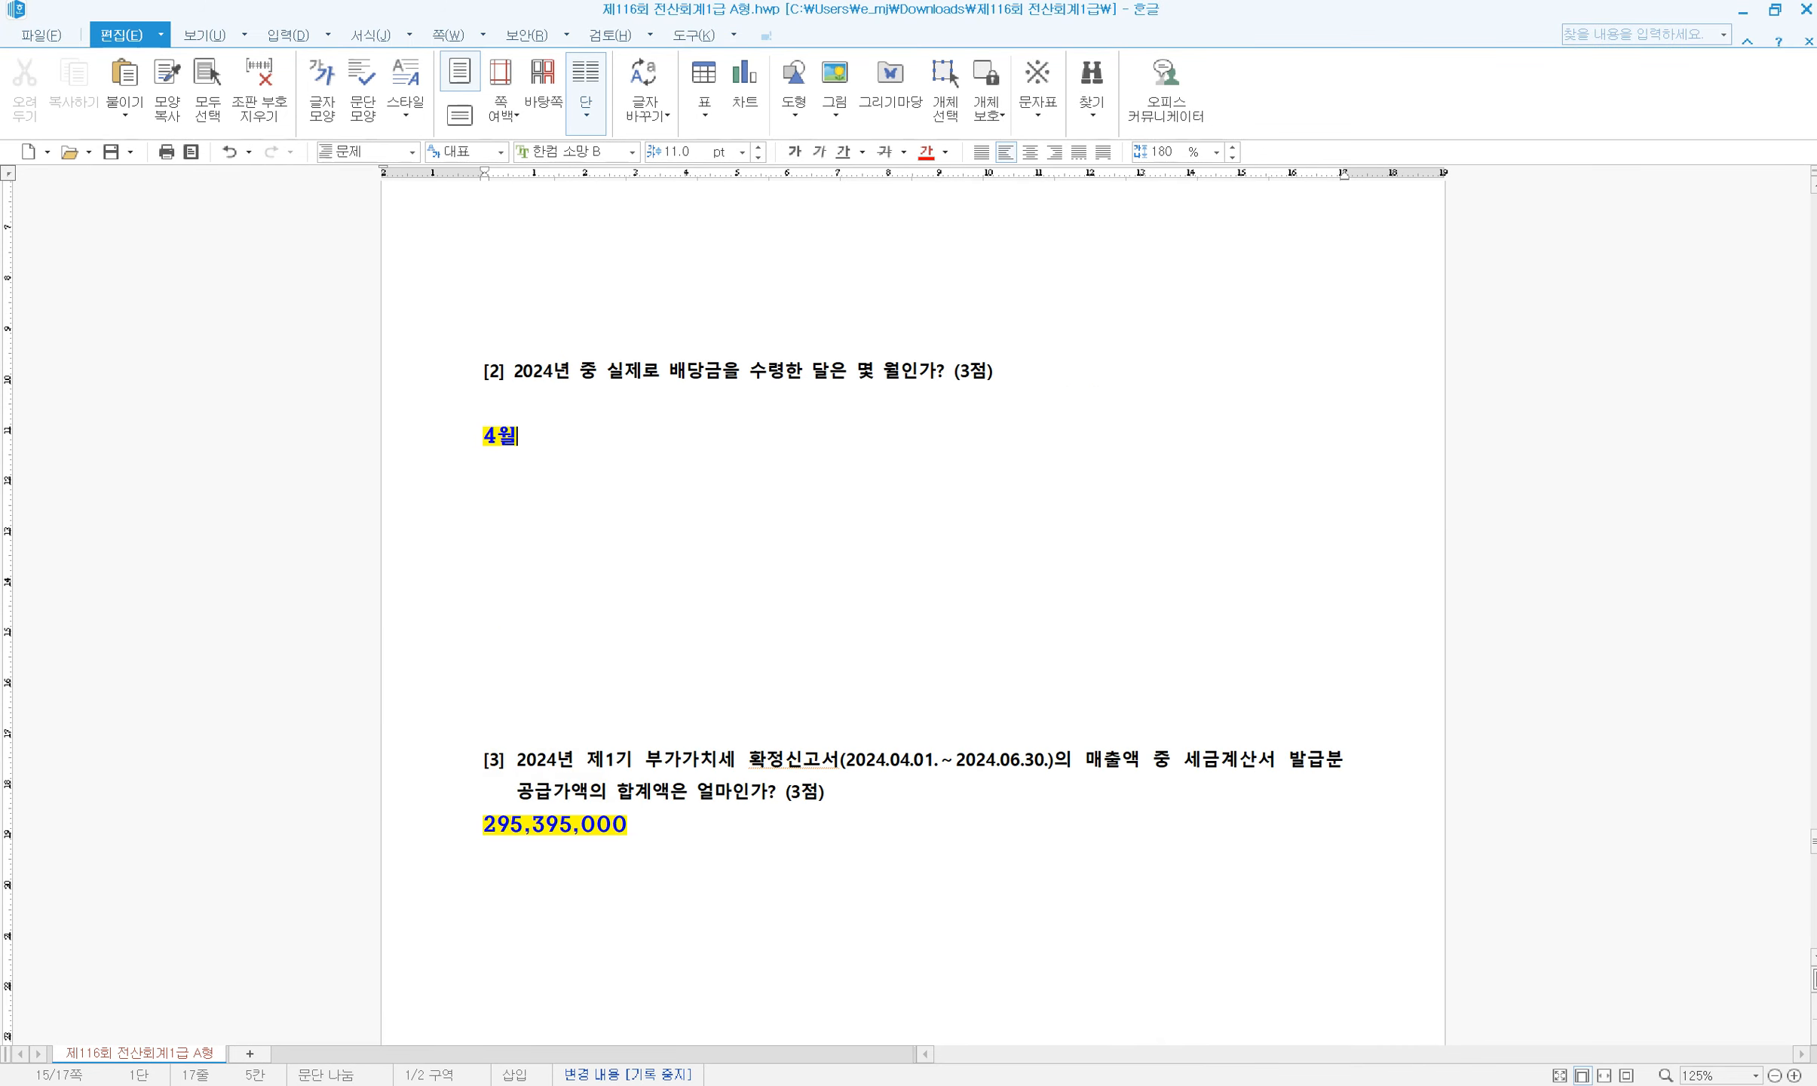
key(alt+Tab)
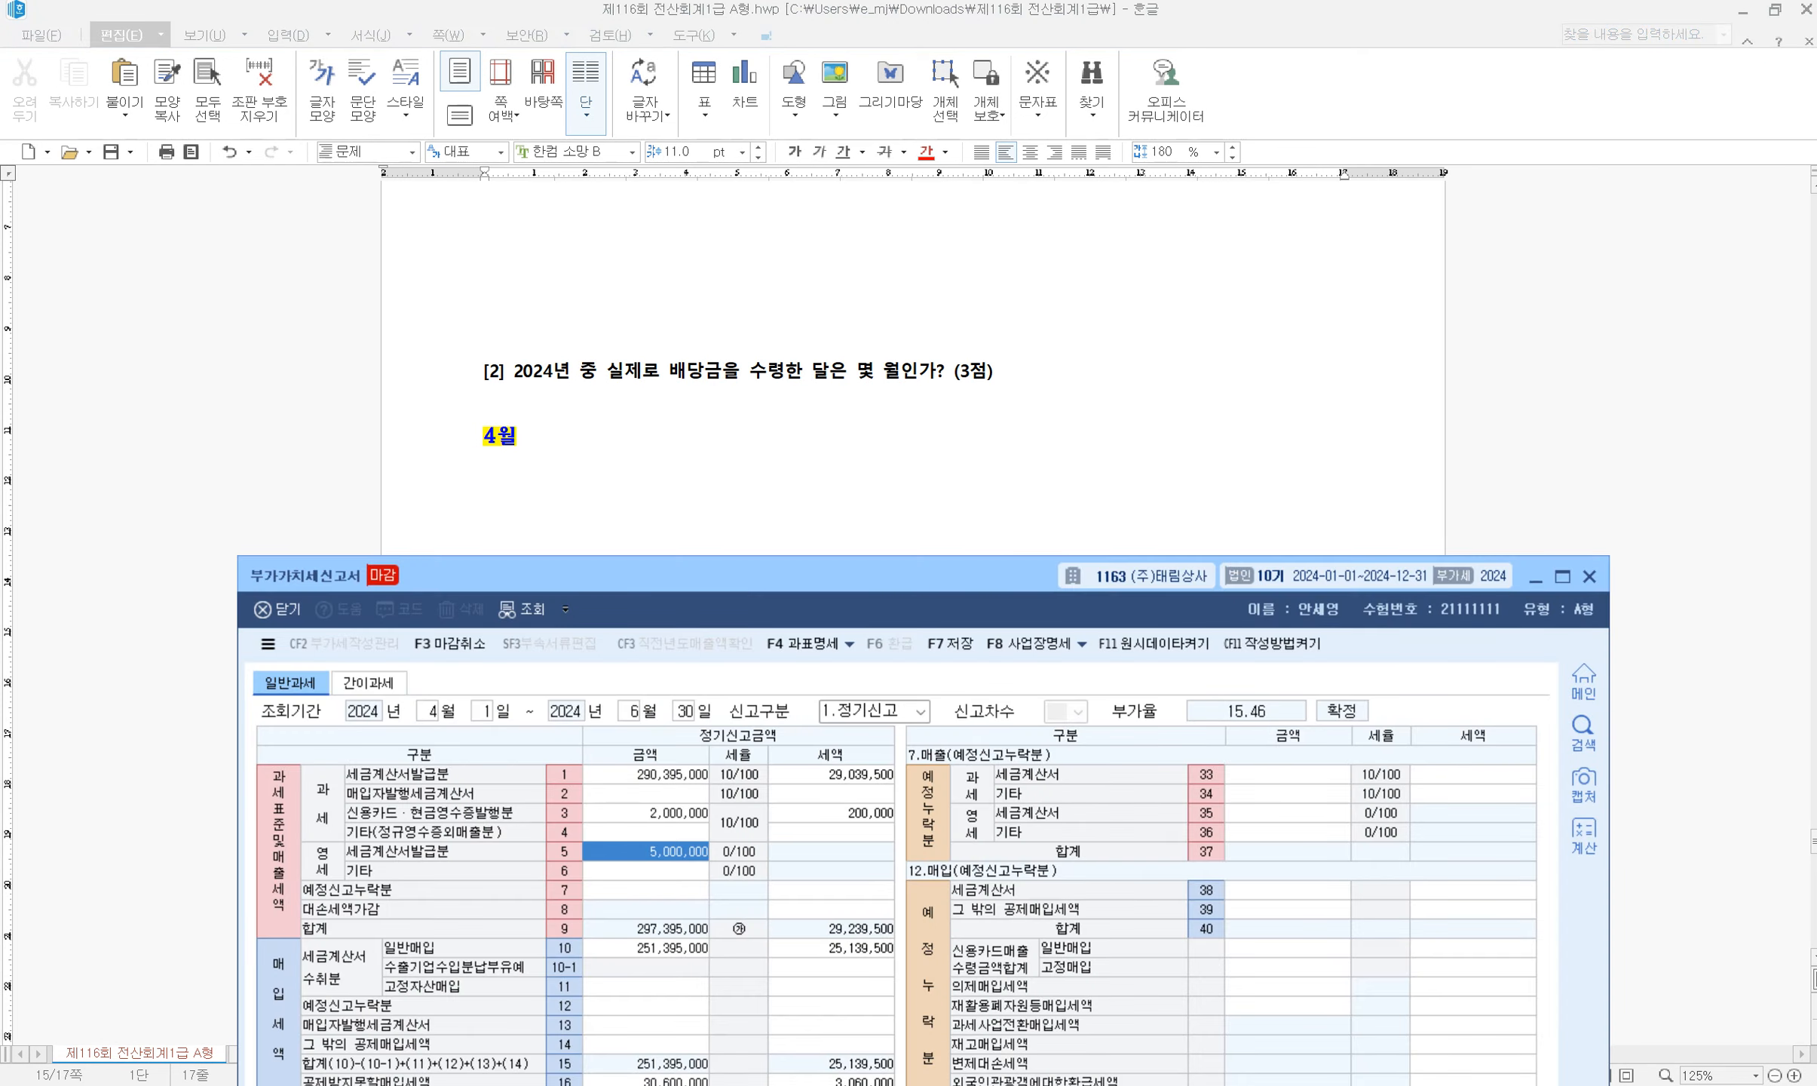
click(1590, 577)
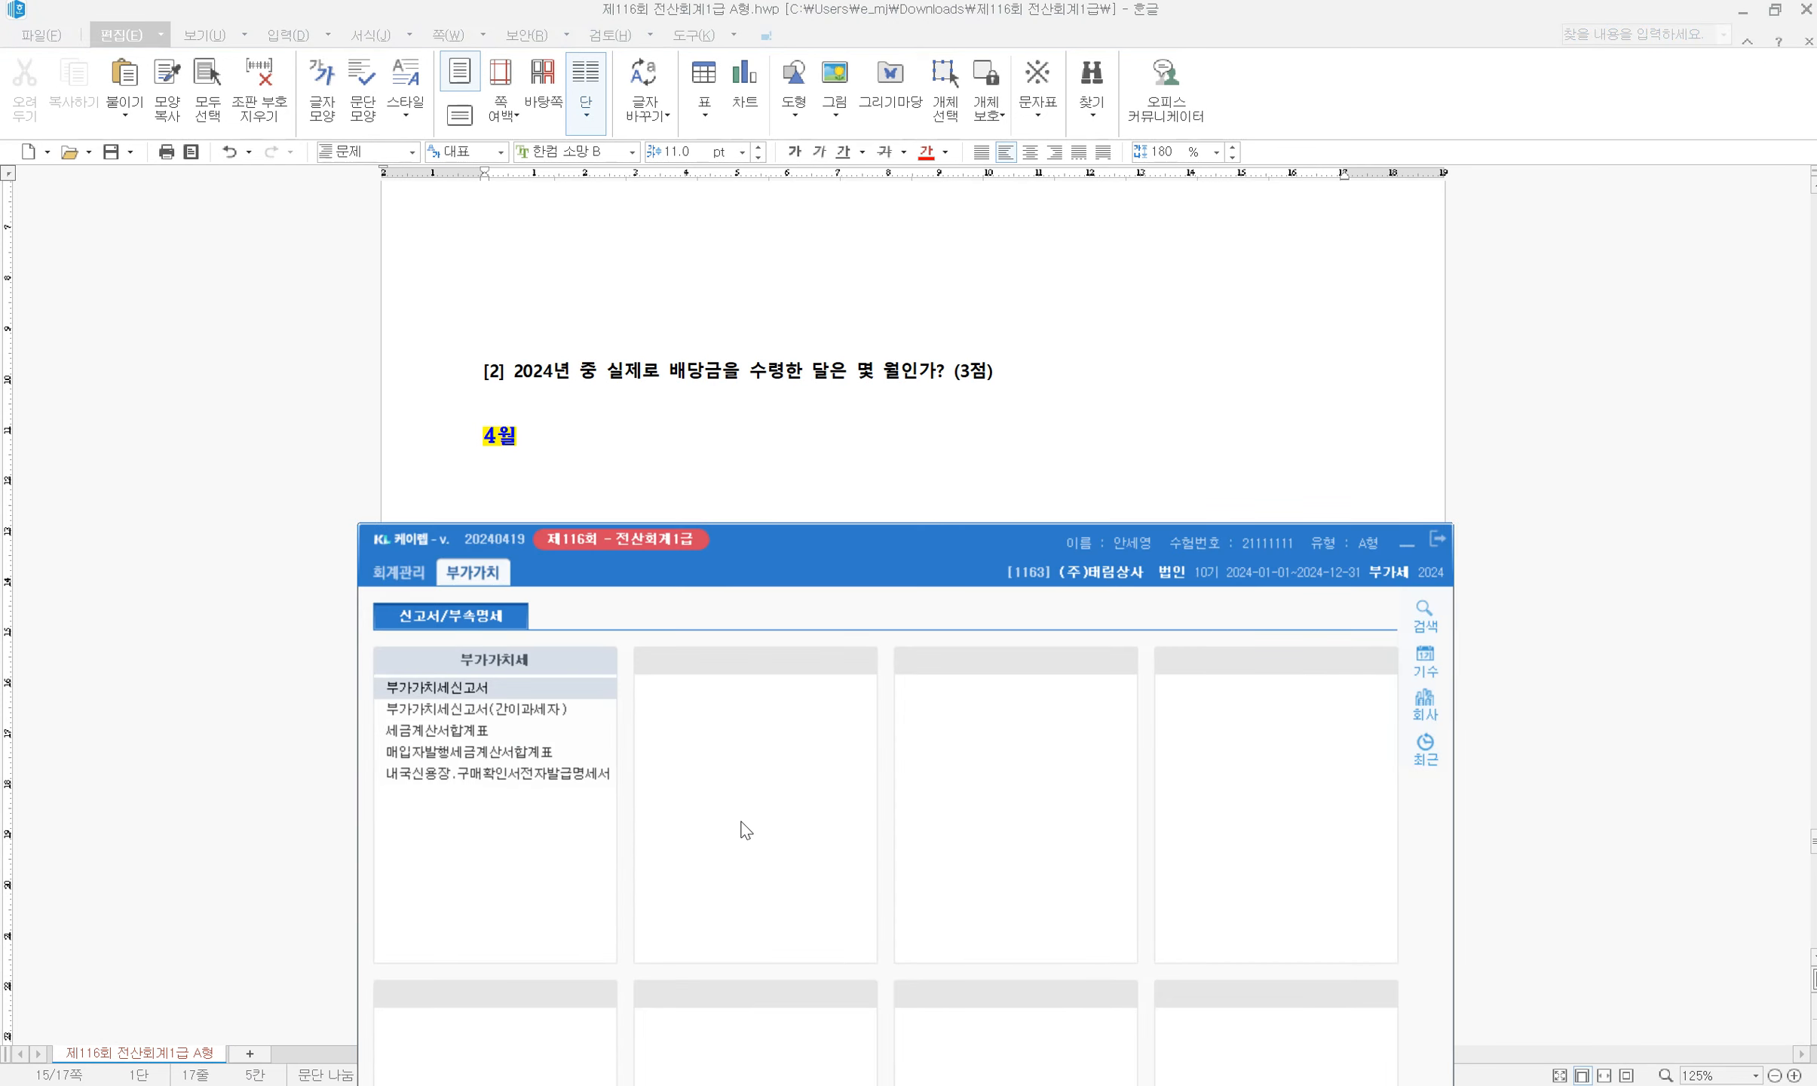
Open the 이론문제 답안작성 form and mark theory answers 3 for 1번, 2 for 2번 and 3 for 3번
drag(963, 555, 1038, 279)
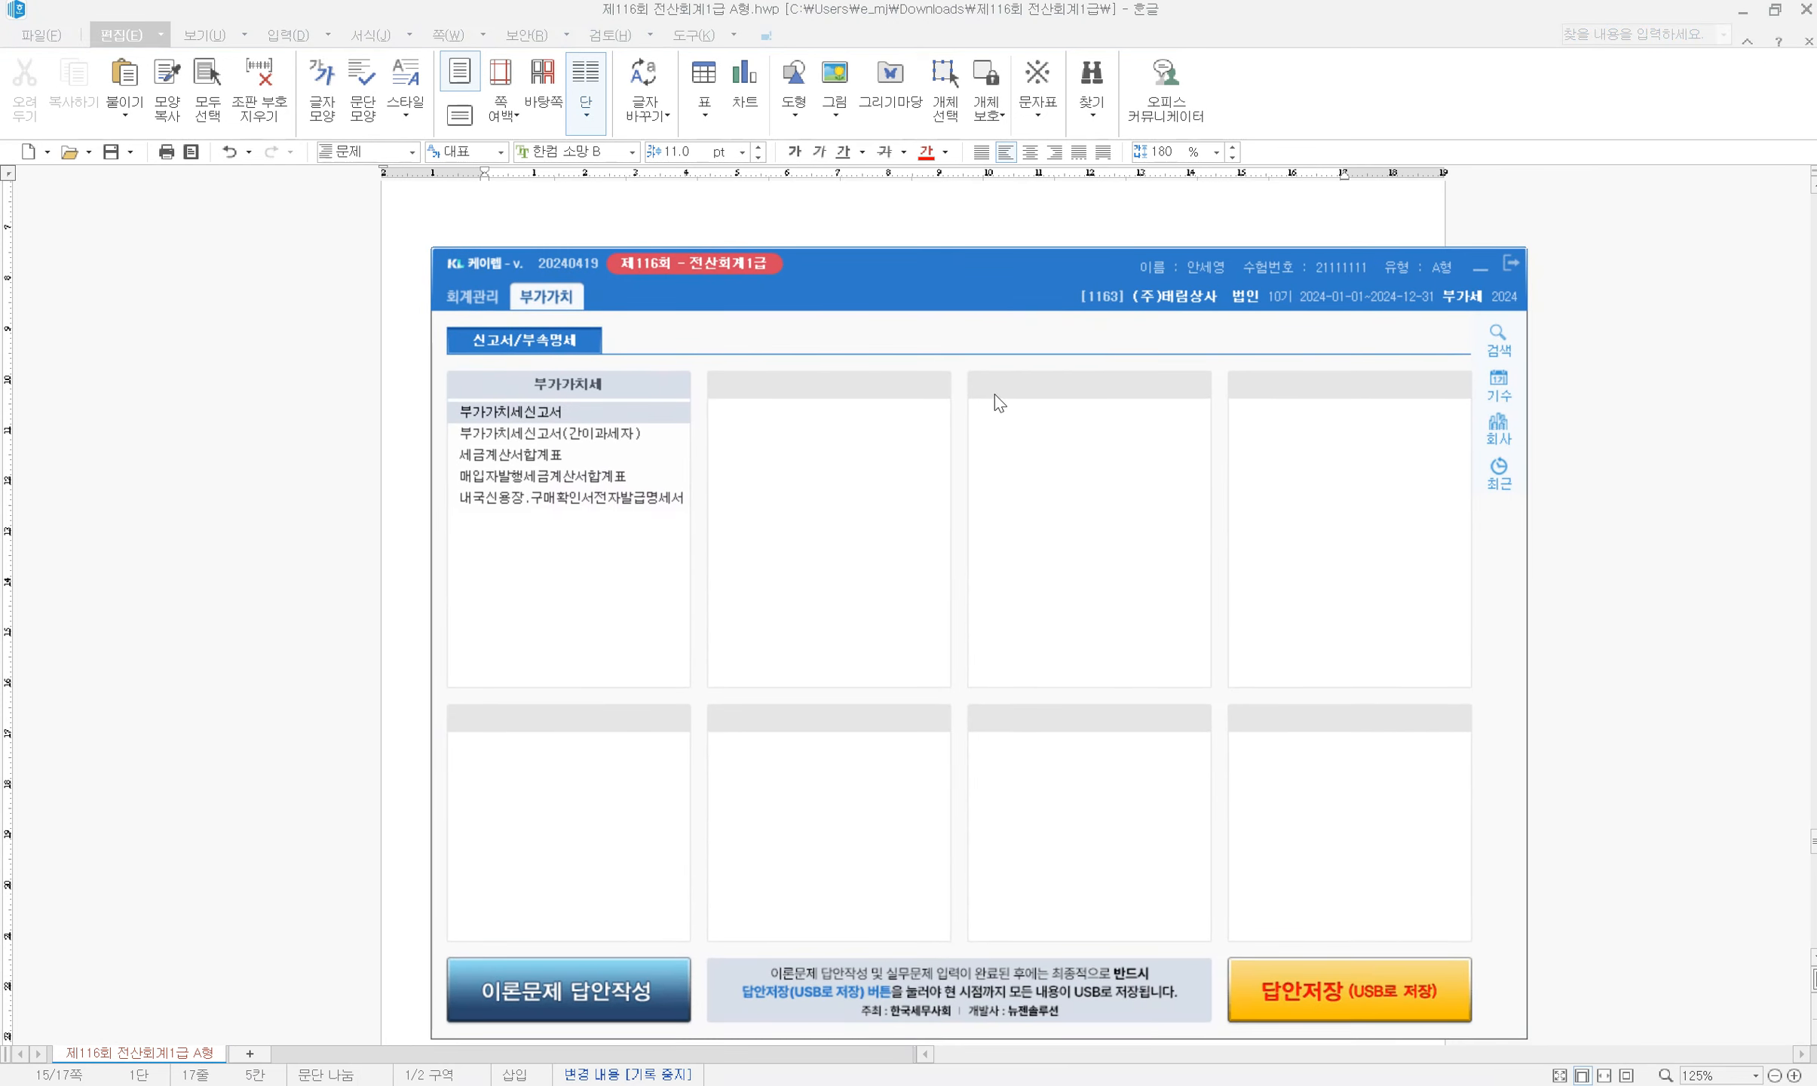
click(569, 1003)
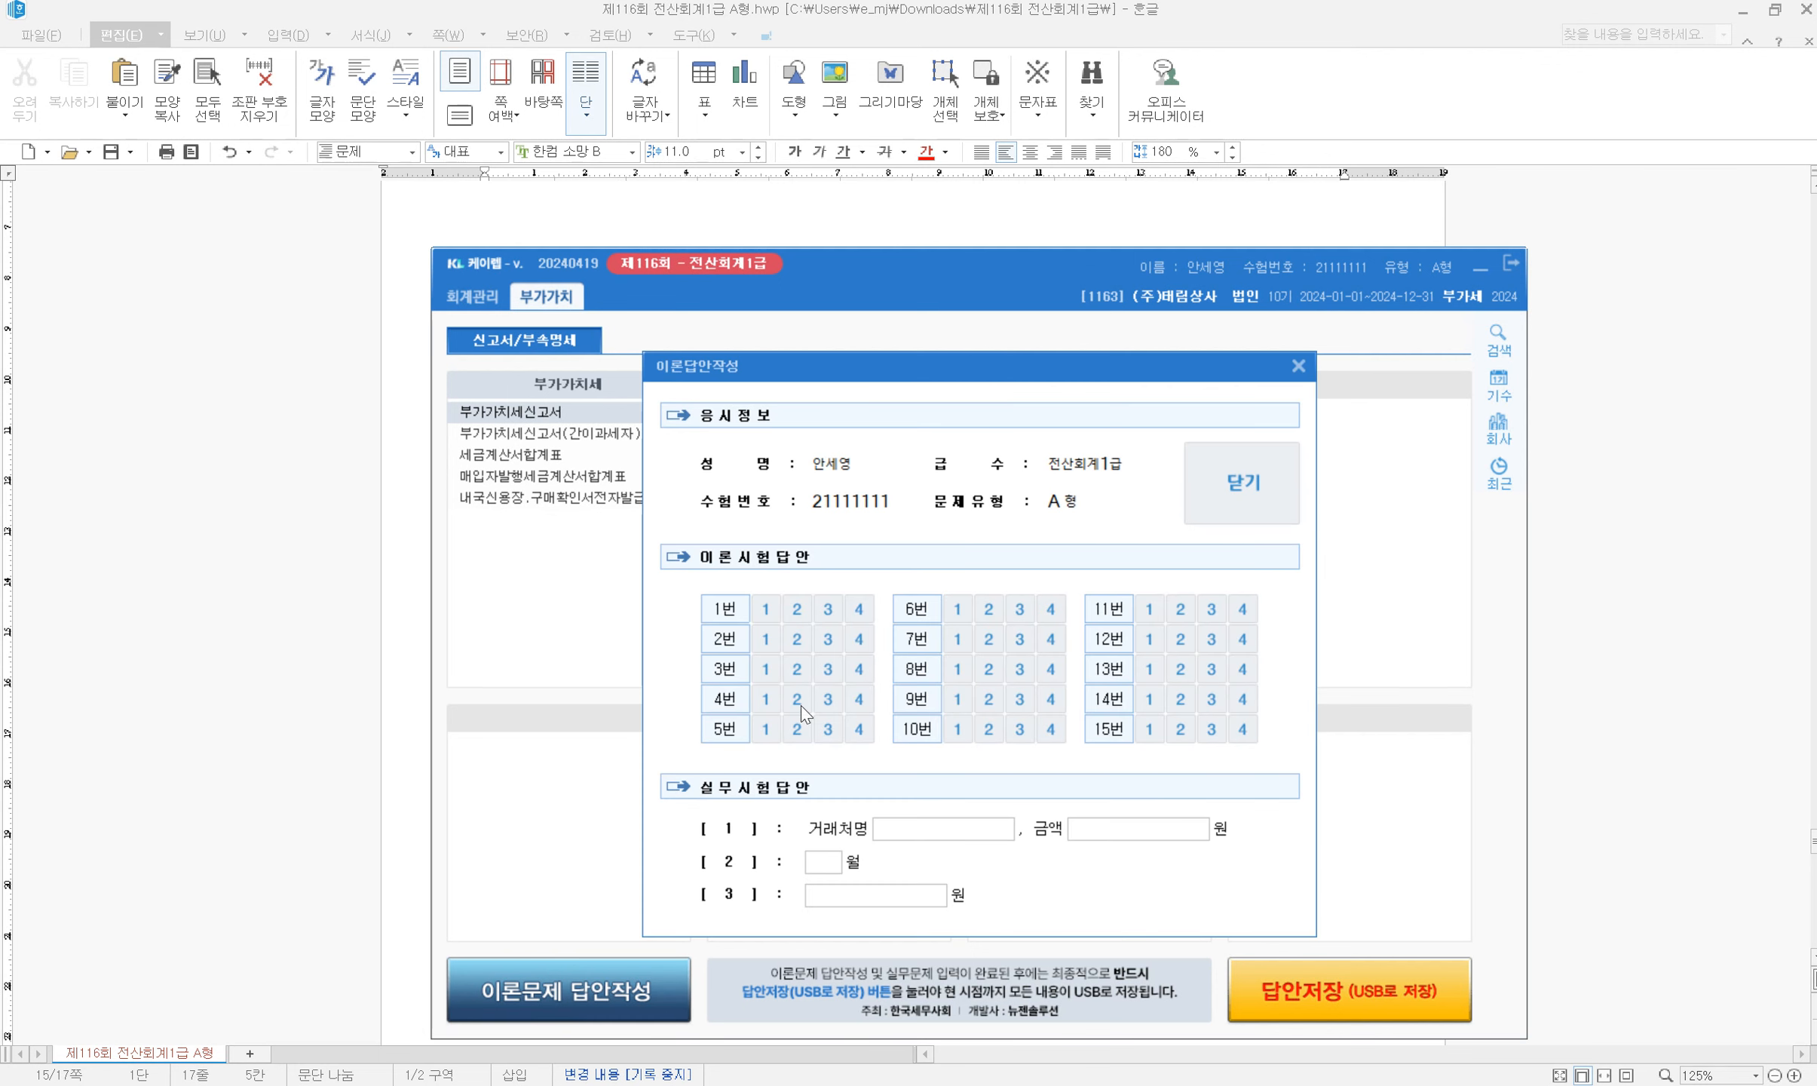
click(796, 640)
click(828, 614)
click(831, 673)
Enter 4월 for practical answer [2] and 295,395,000원 for practical answer [3]
click(839, 866)
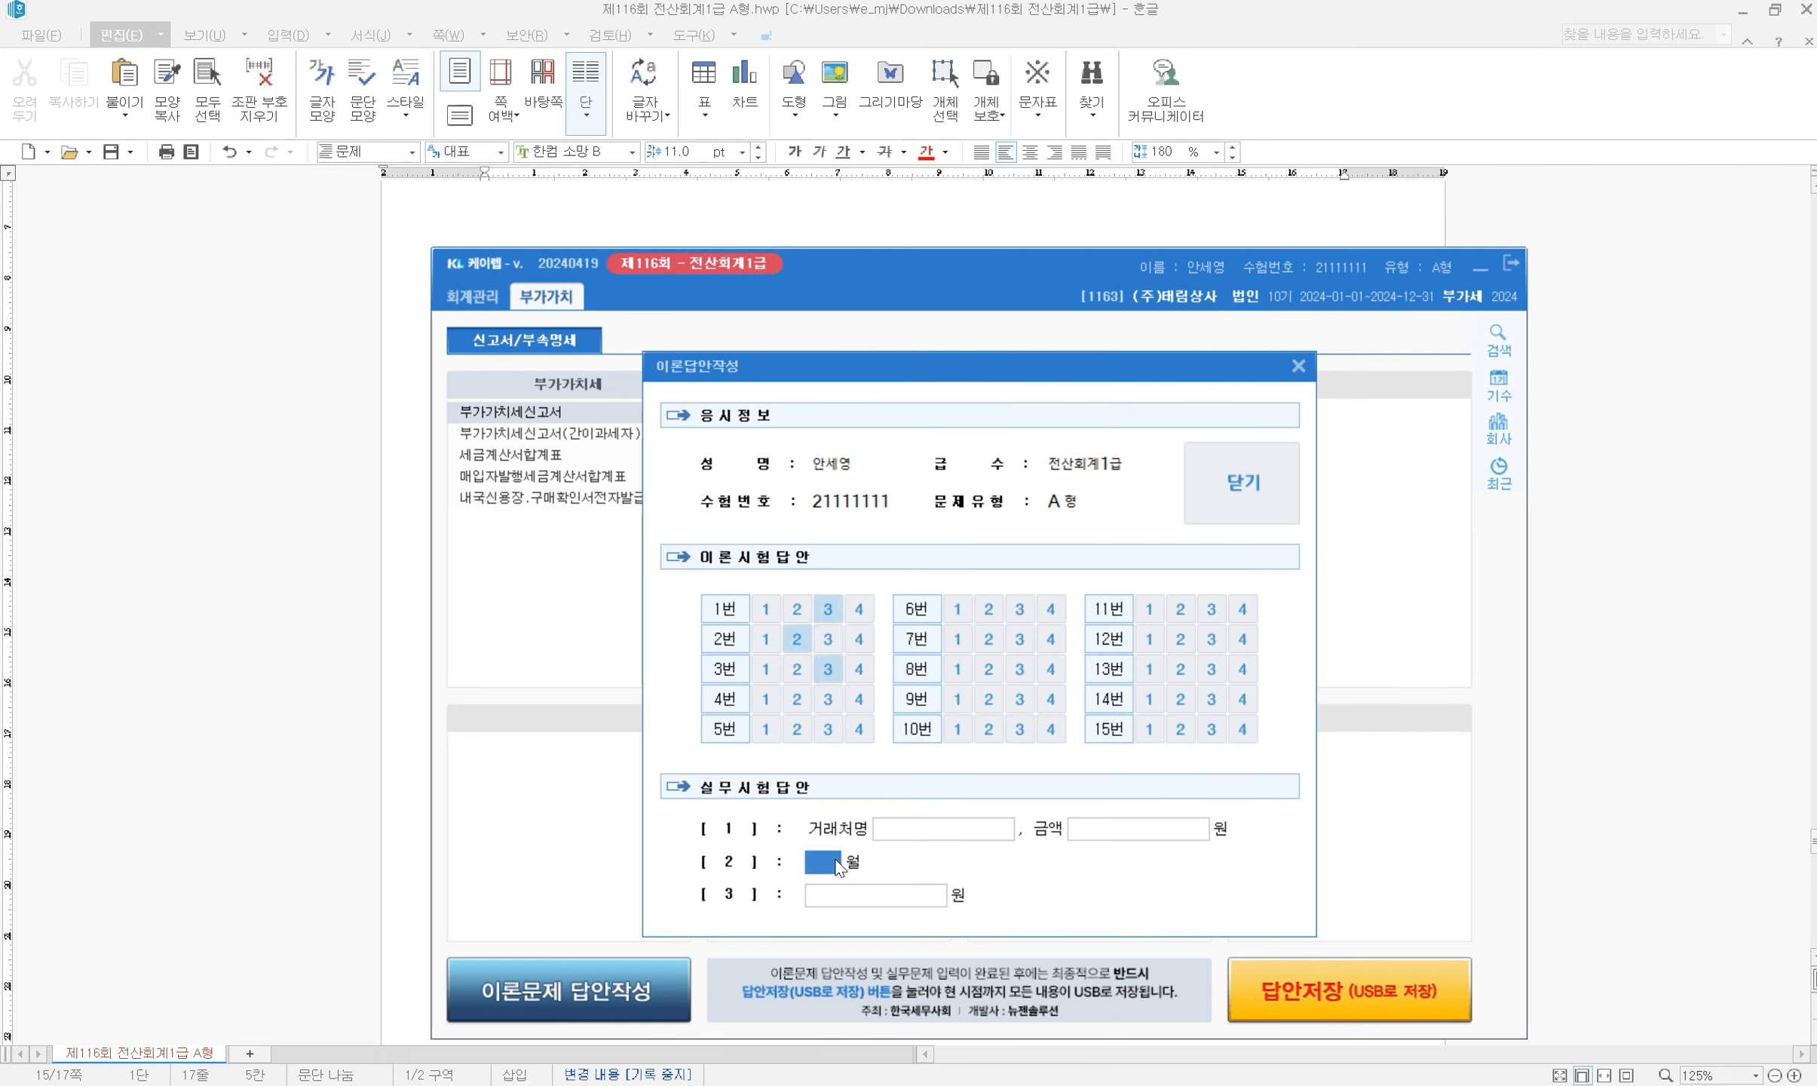
text(4)
click(862, 902)
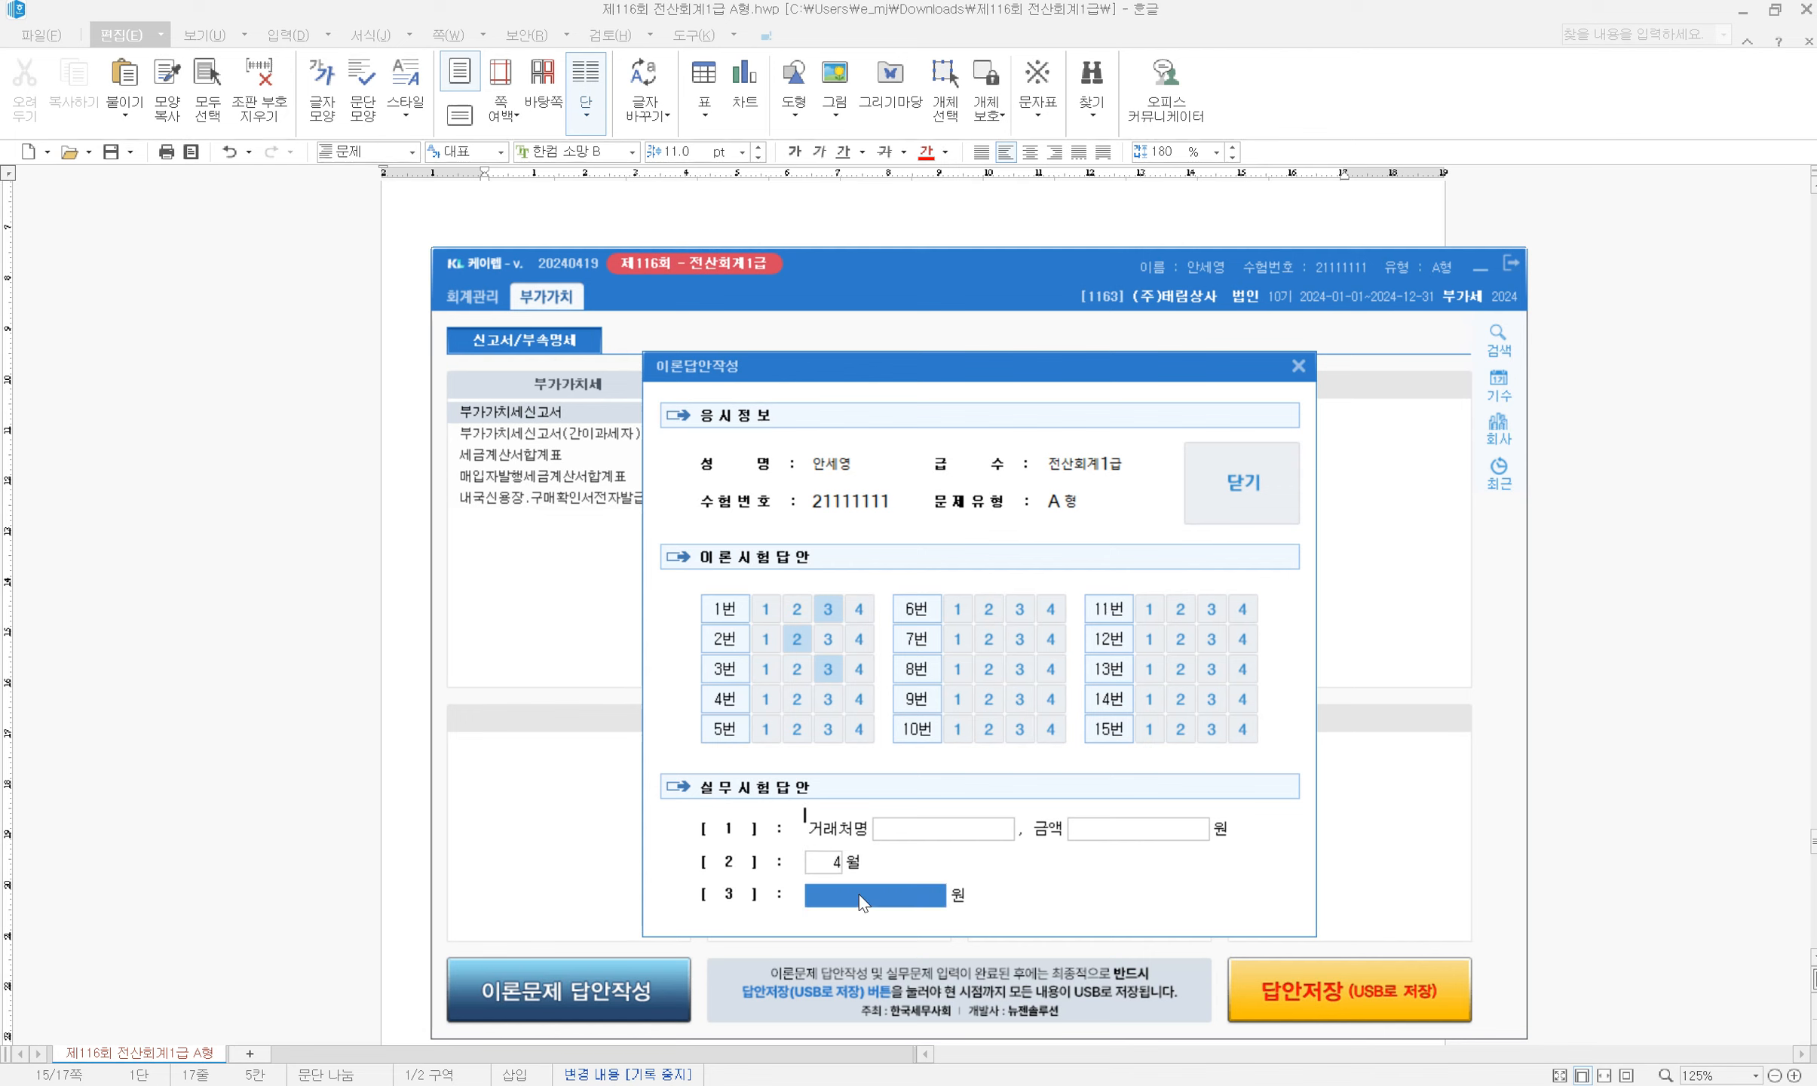
text(295398)
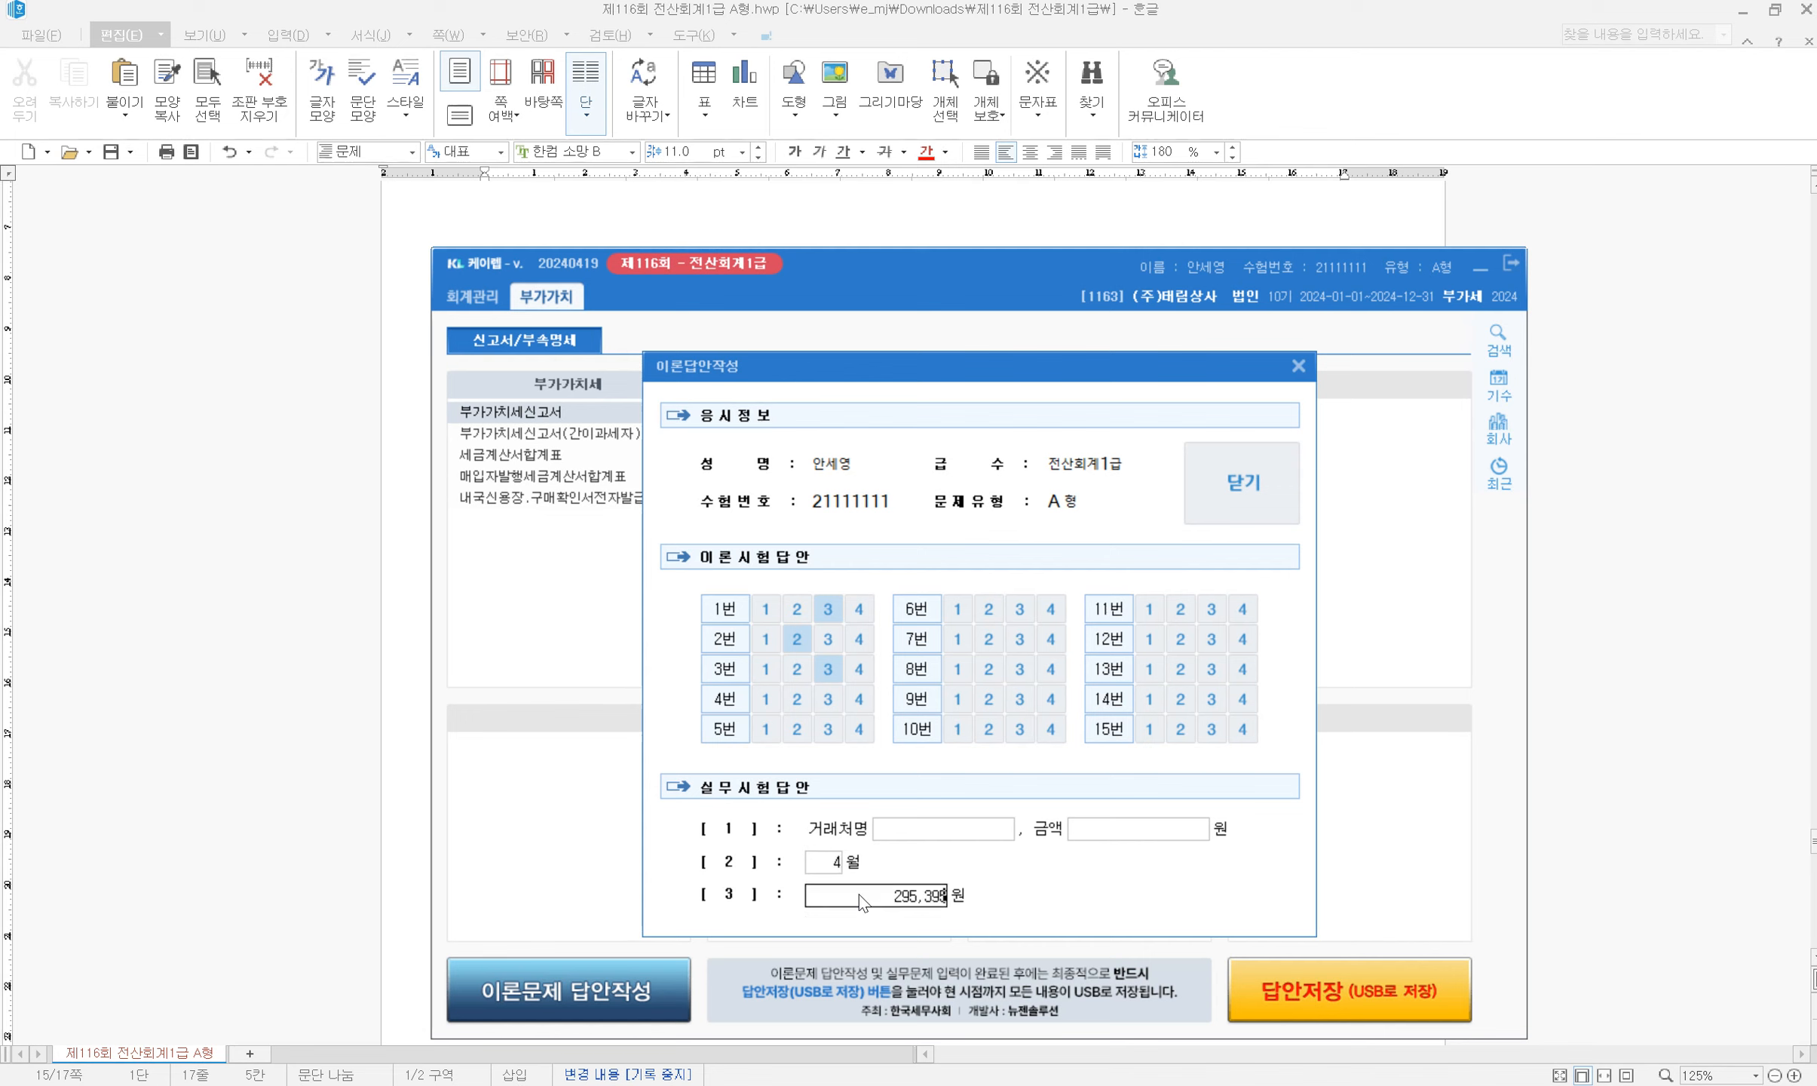
text(000)
key(Tab)
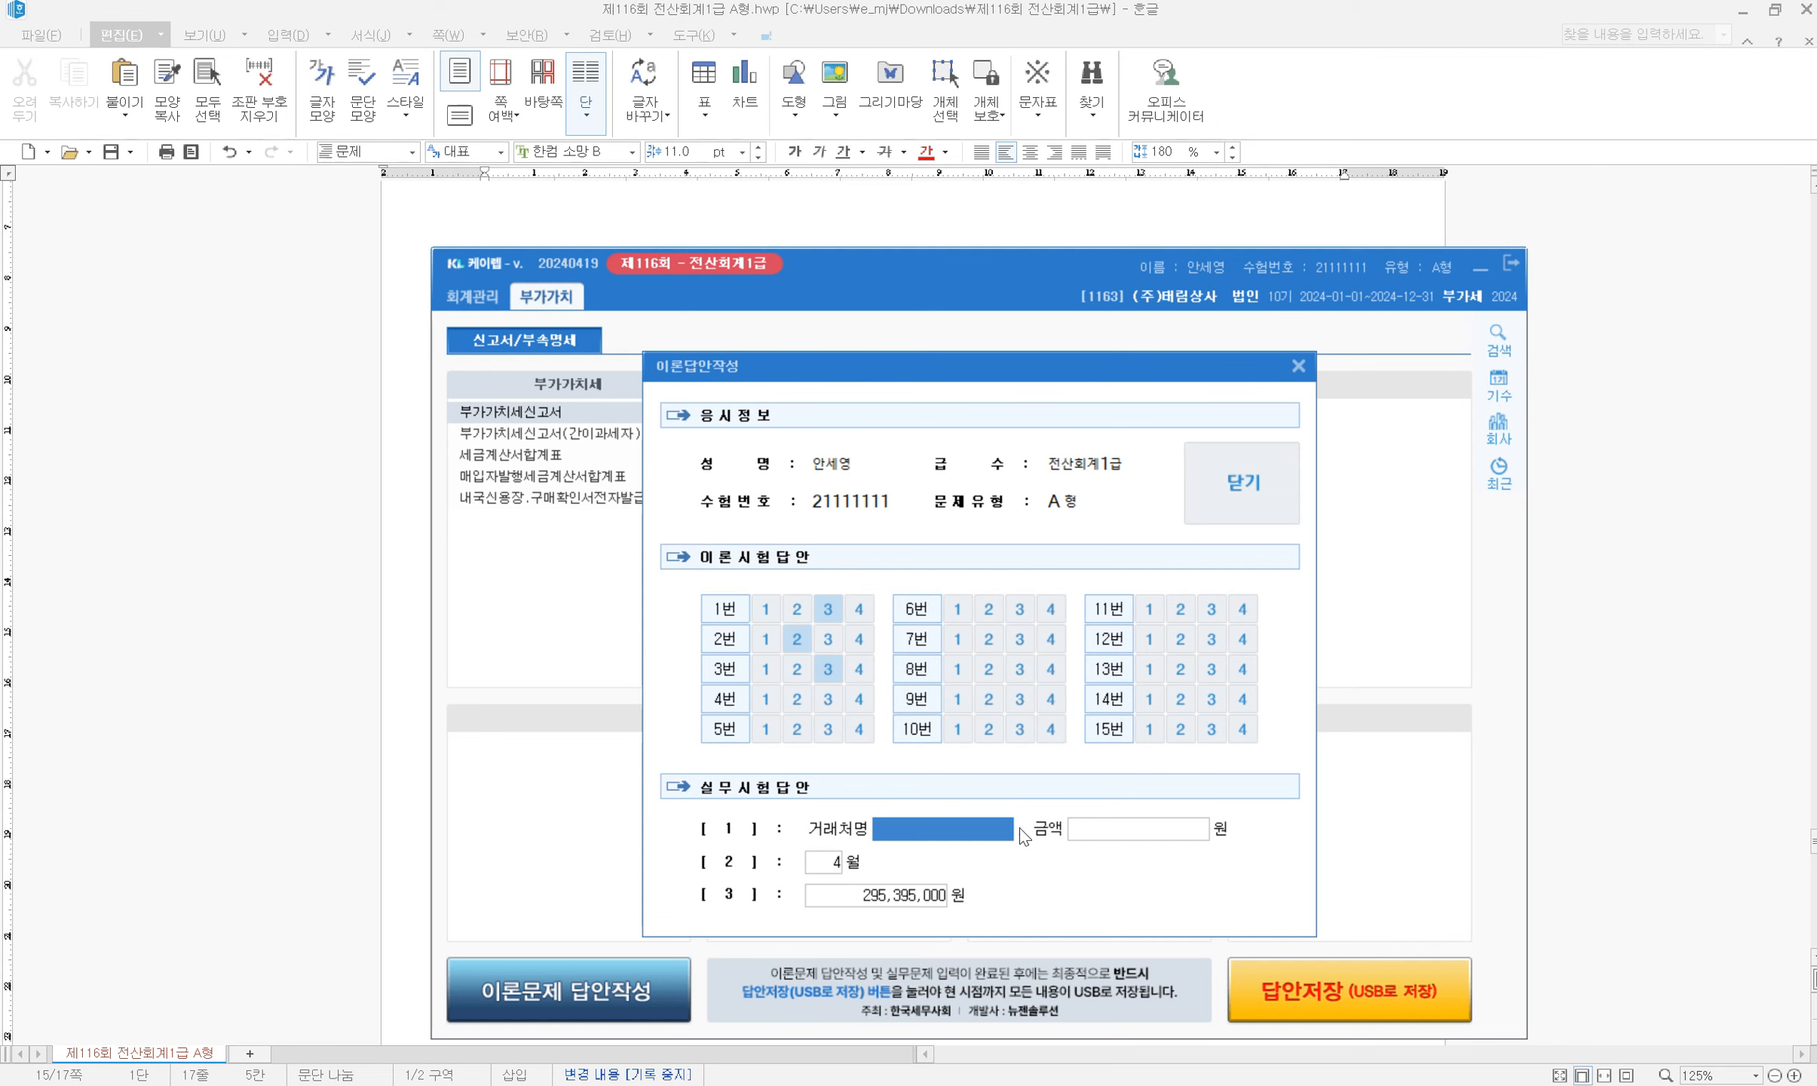
Look up the question [1] answer in the exam document and enter 양주기업 as 거래처명 and 50,000,000원 as 금액
click(690, 223)
scroll(752, 463, up, 5)
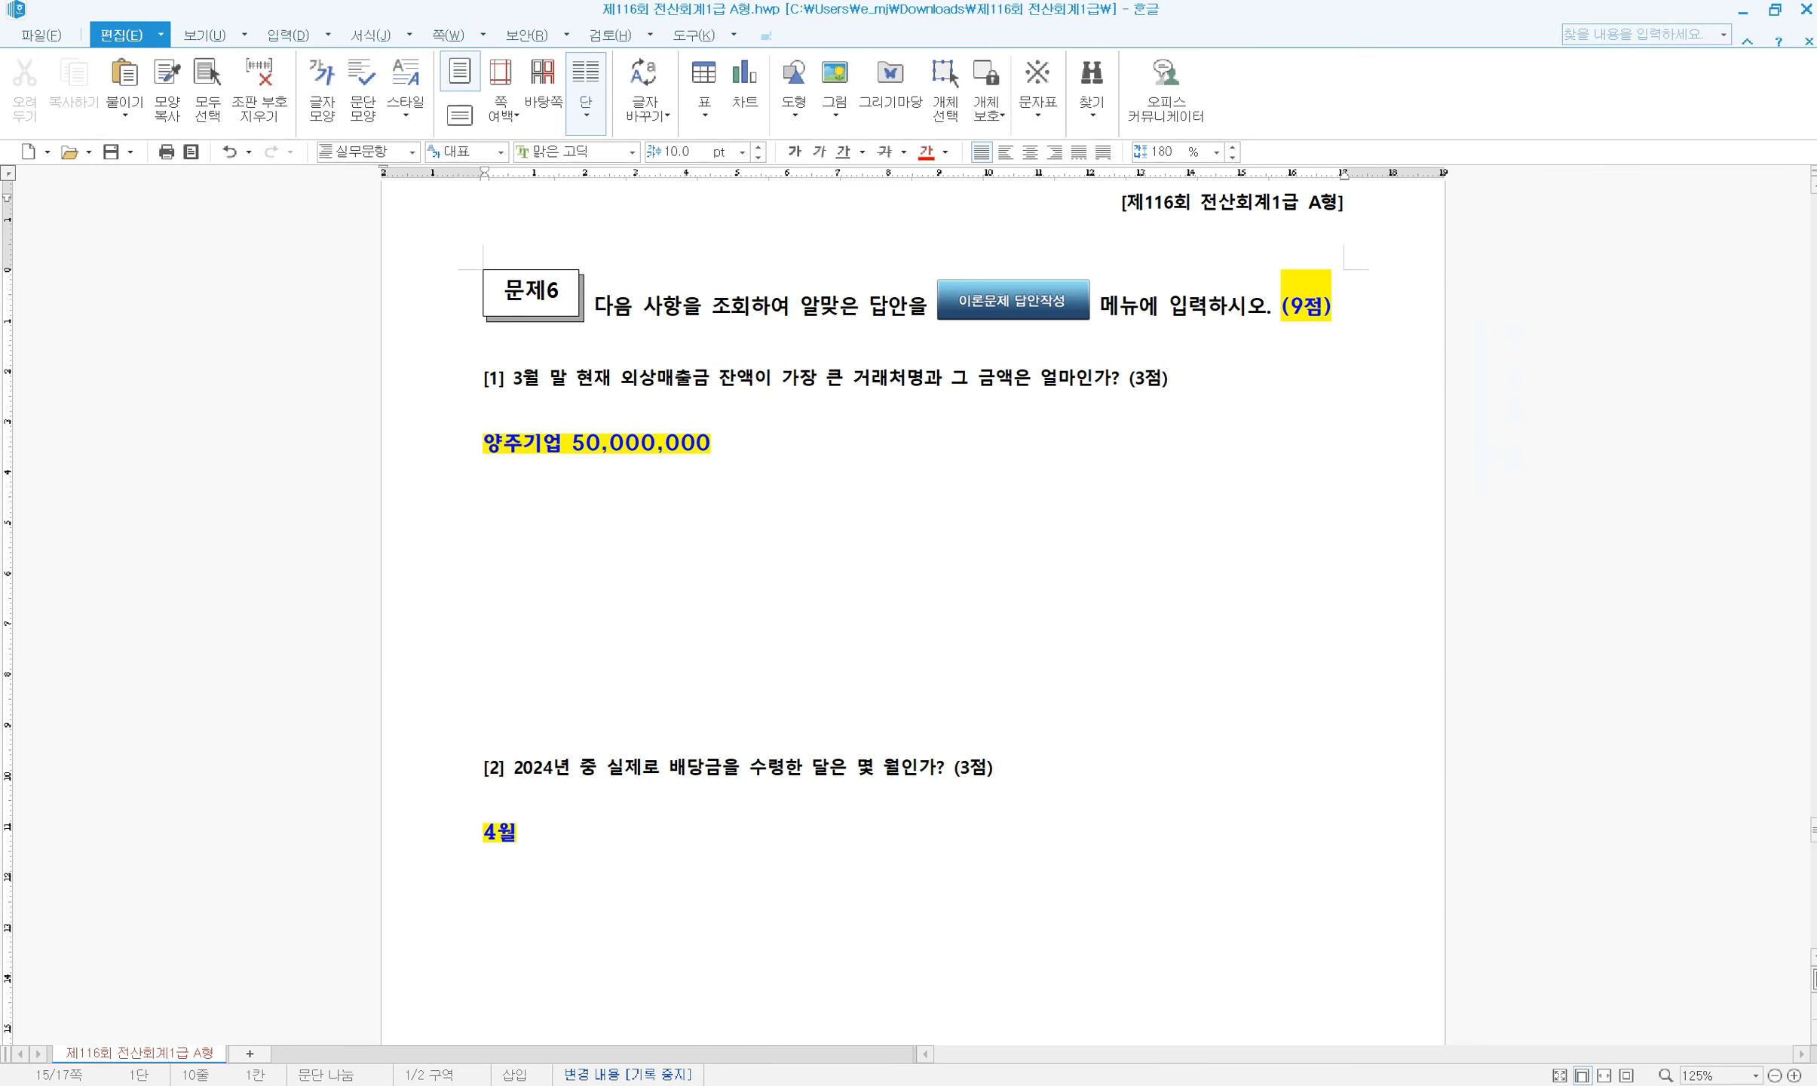
key(alt+Tab)
click(936, 826)
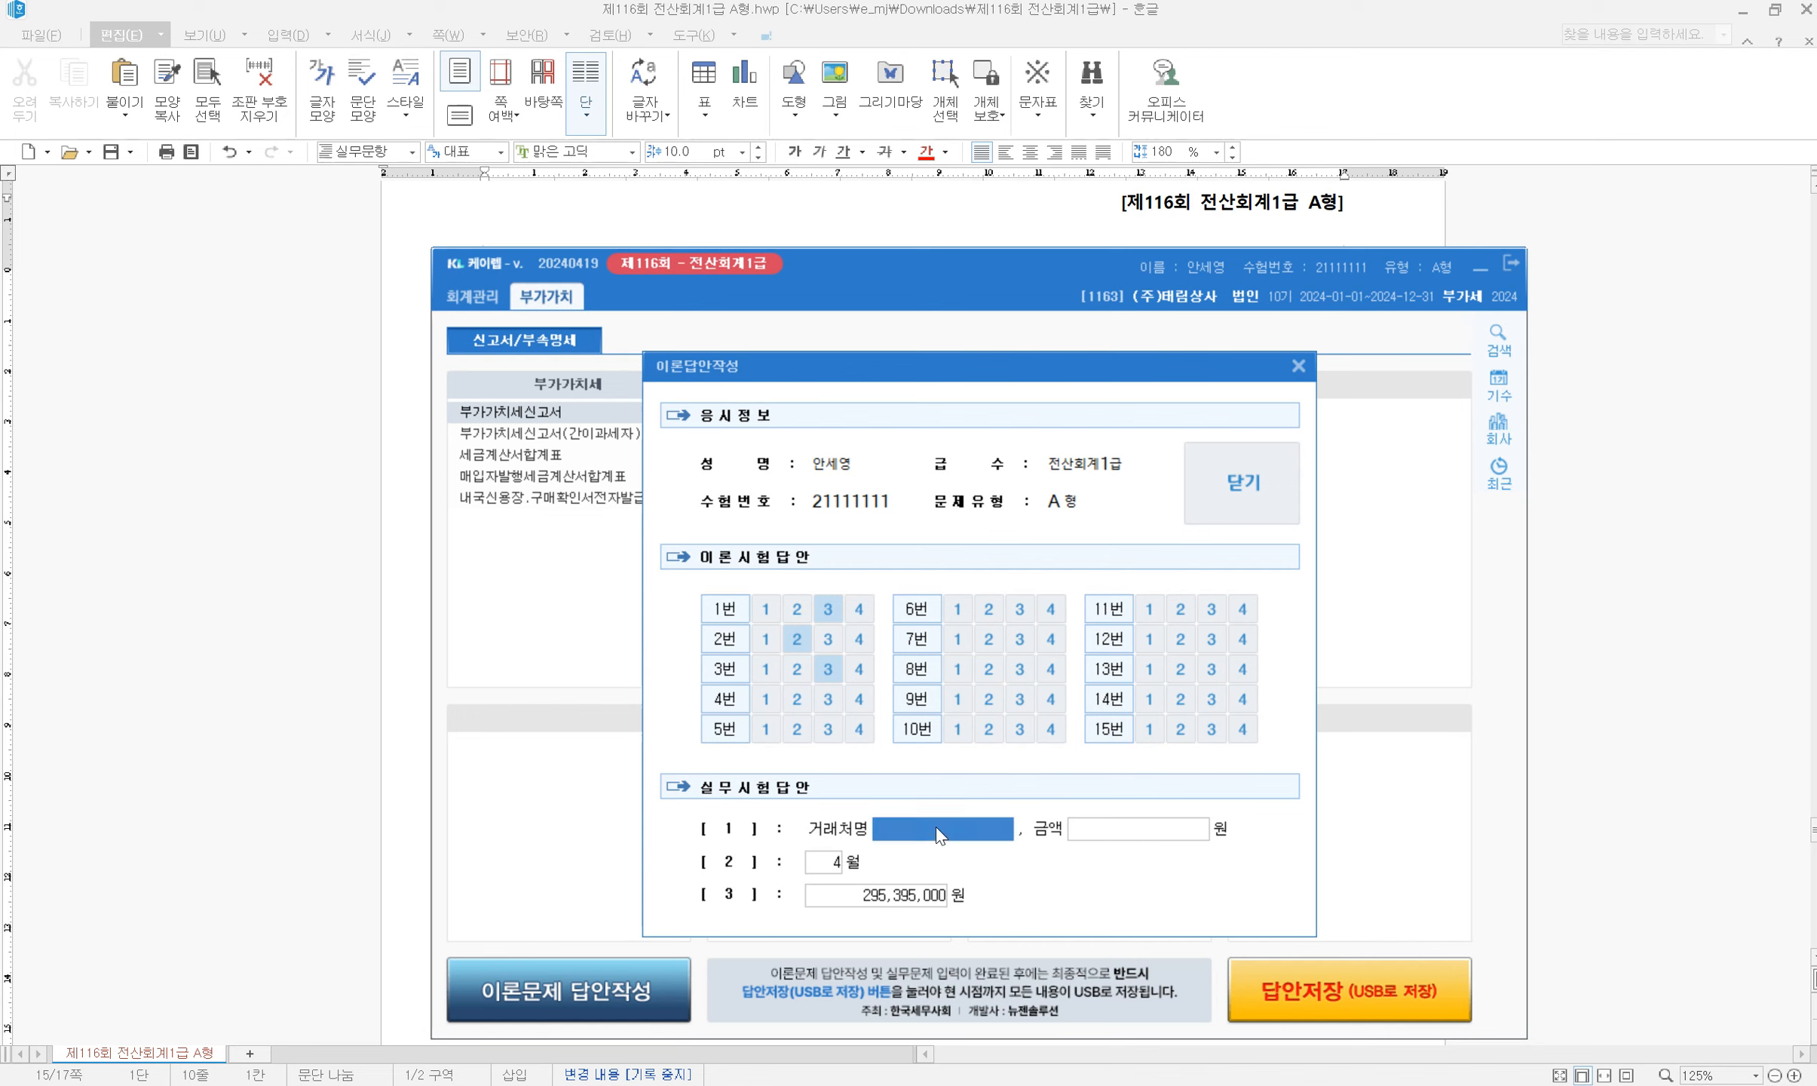
text(di)
key(BackSpace)
key(BackSpace)
text(ㅇ)
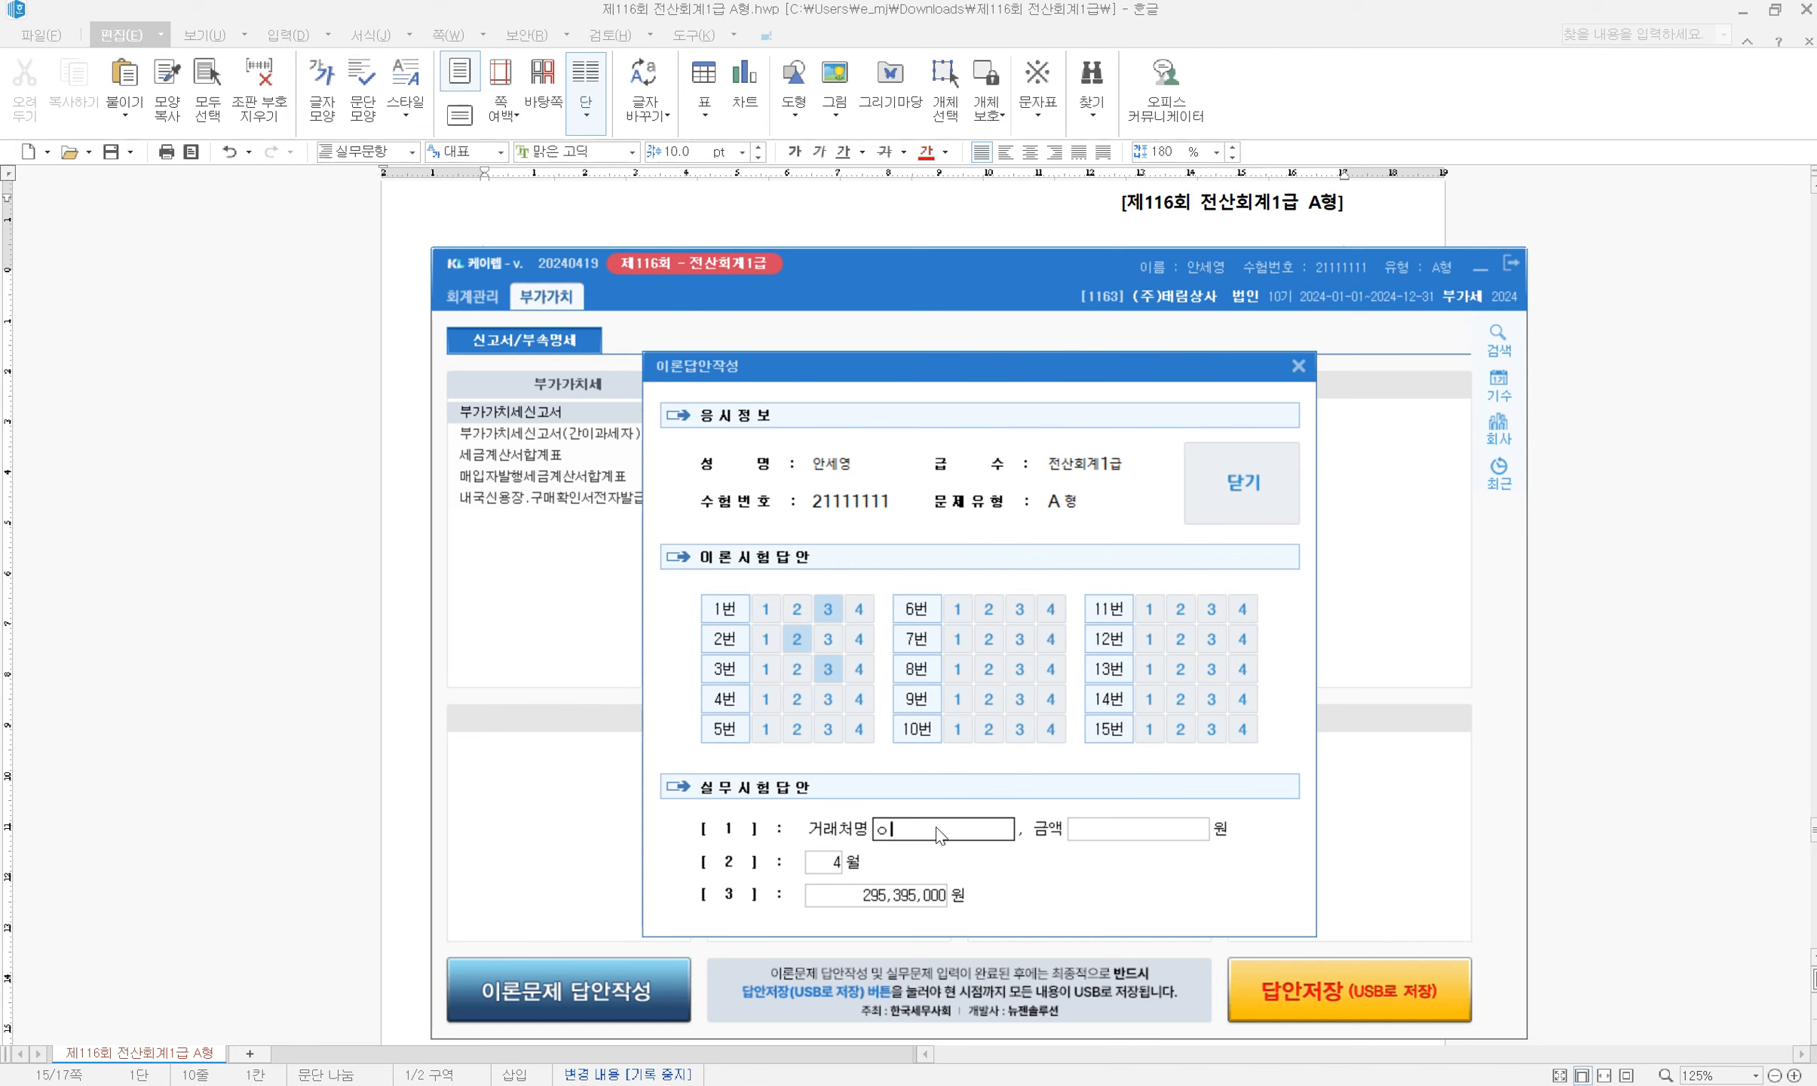
text(양주기업)
key(Tab)
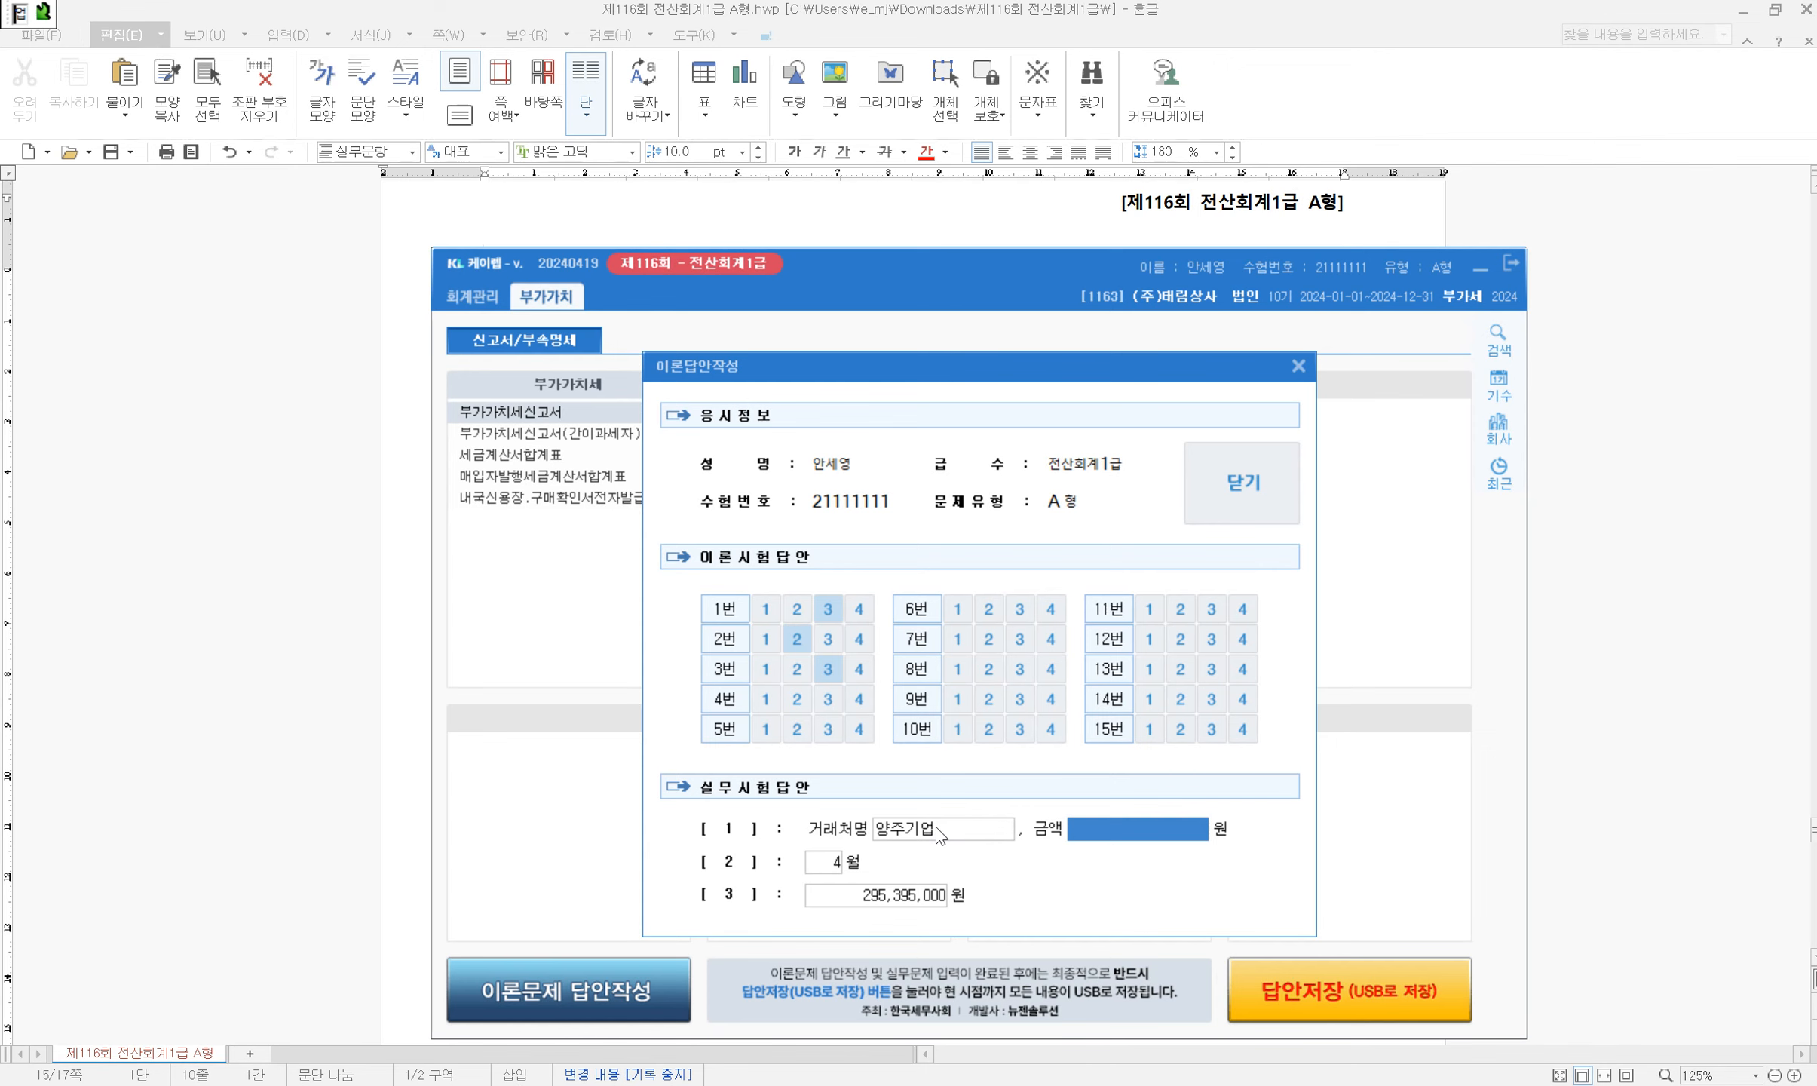
text(50000000)
key(Tab)
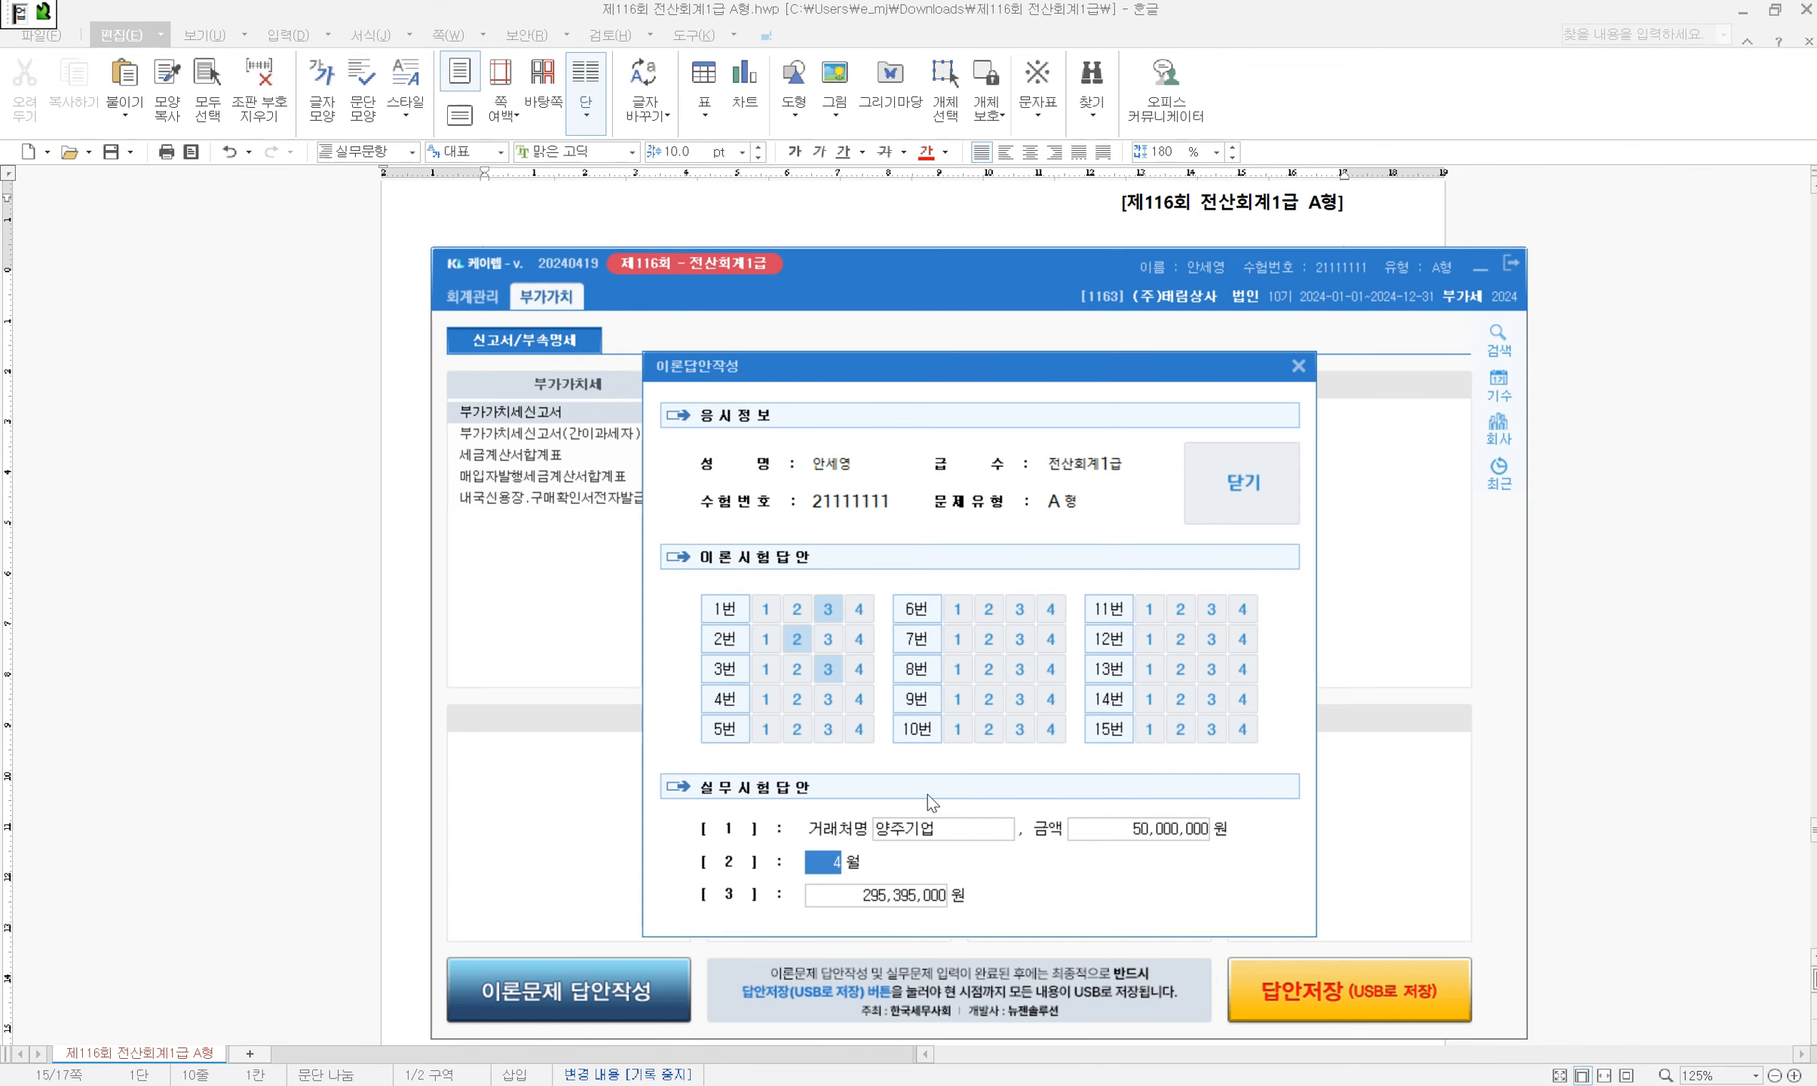
Close the answer form, minimize the exam program and go back to 문제5 in the exam document
click(1257, 480)
click(909, 629)
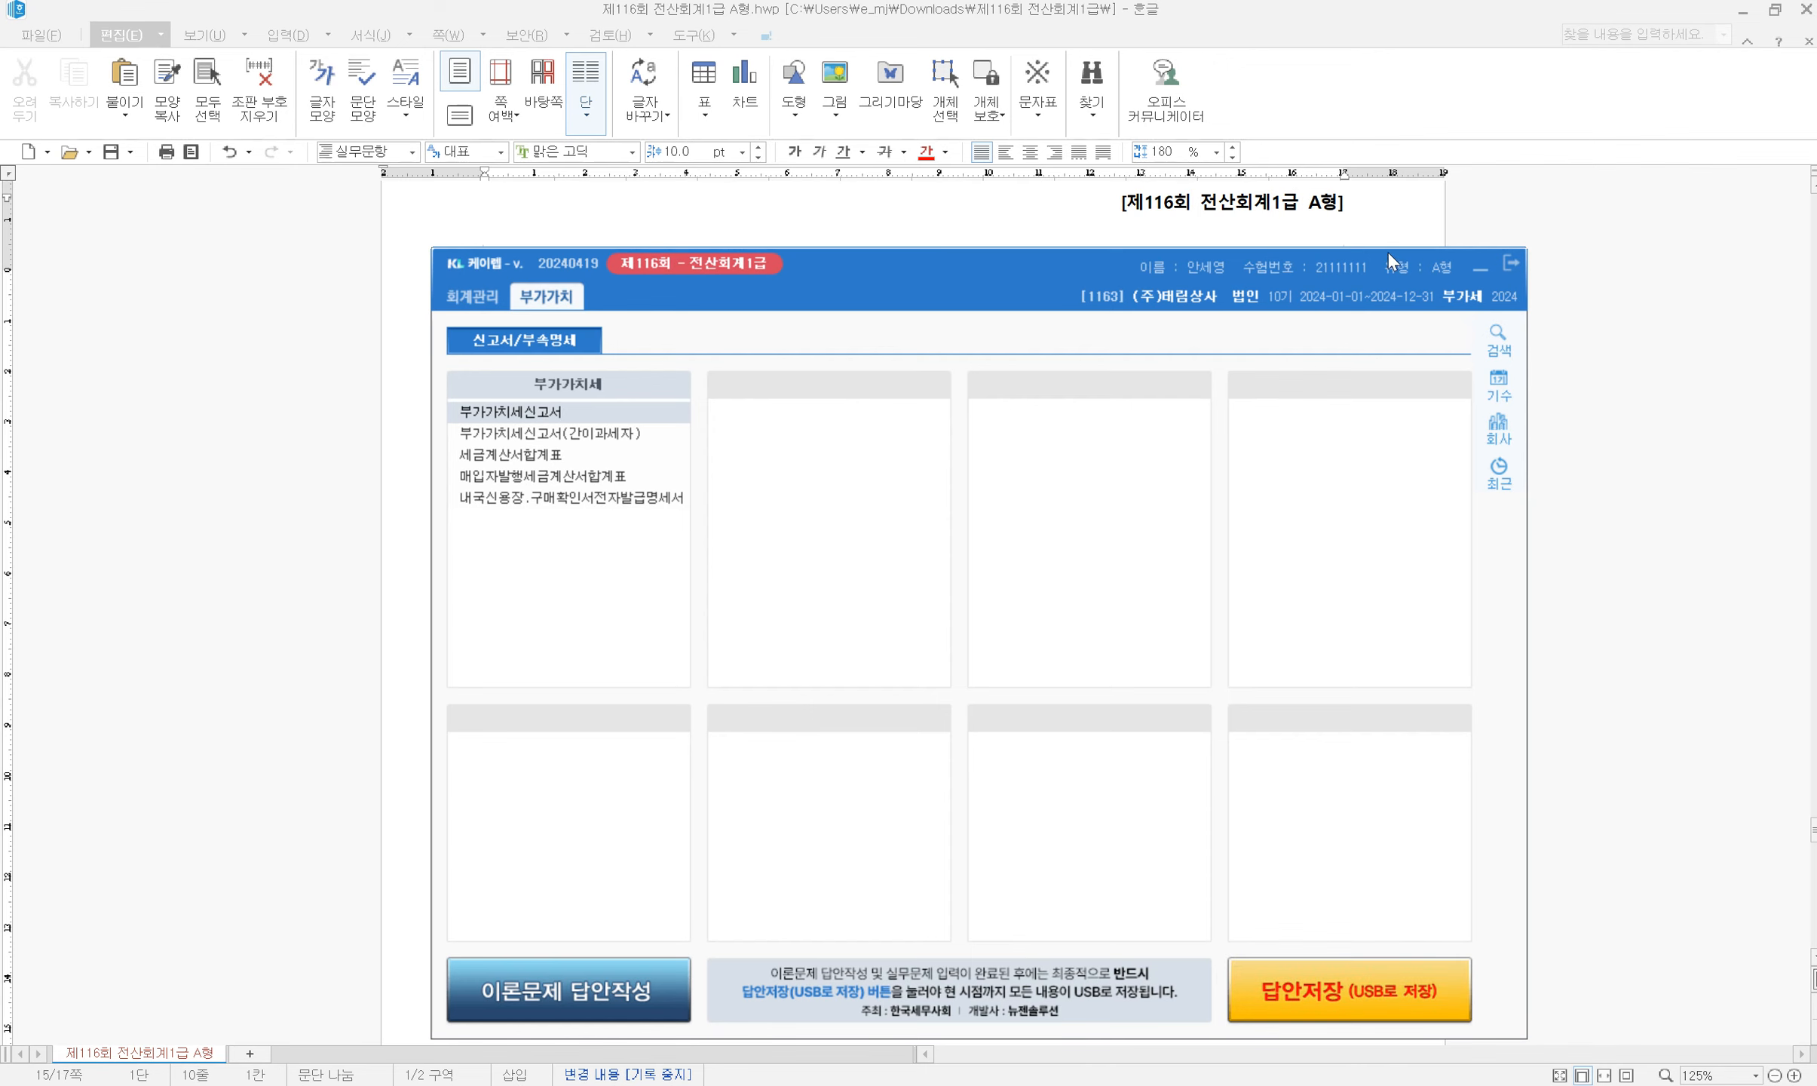
click(1480, 269)
scroll(973, 724, up, 10)
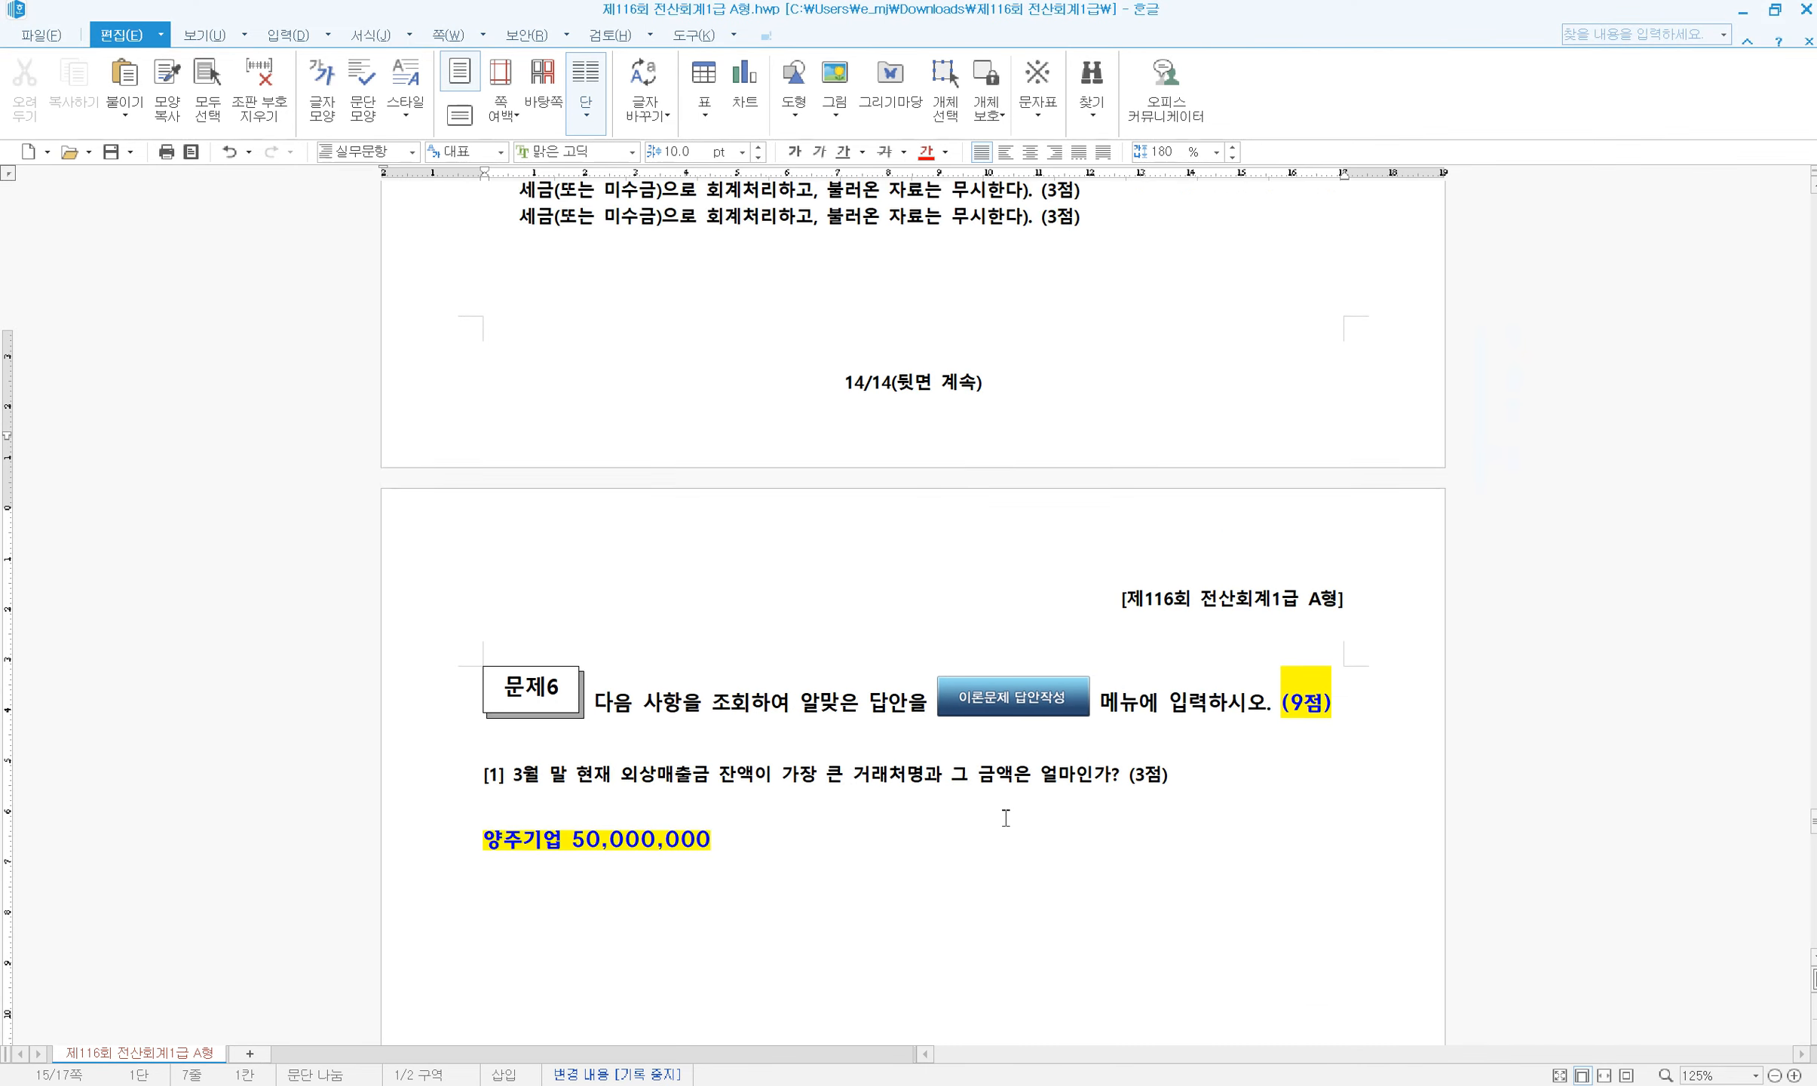
scroll(1006, 818, up, 10)
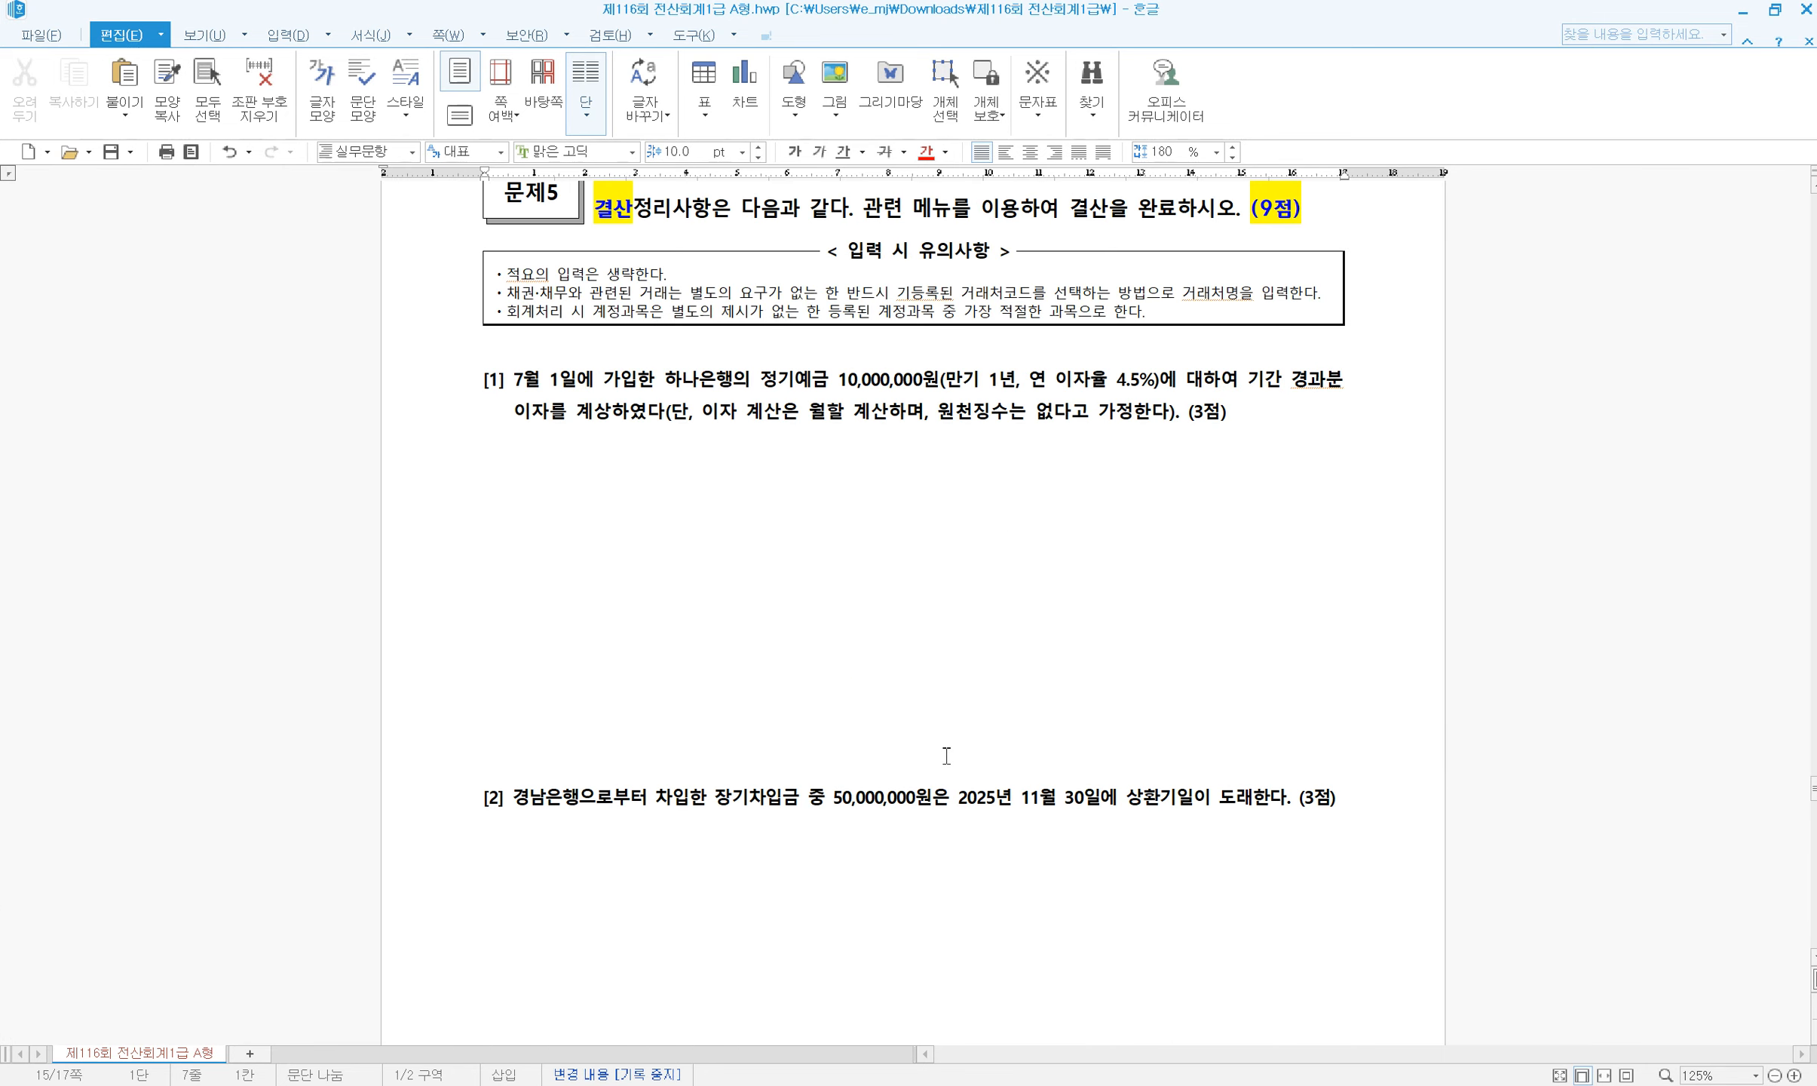